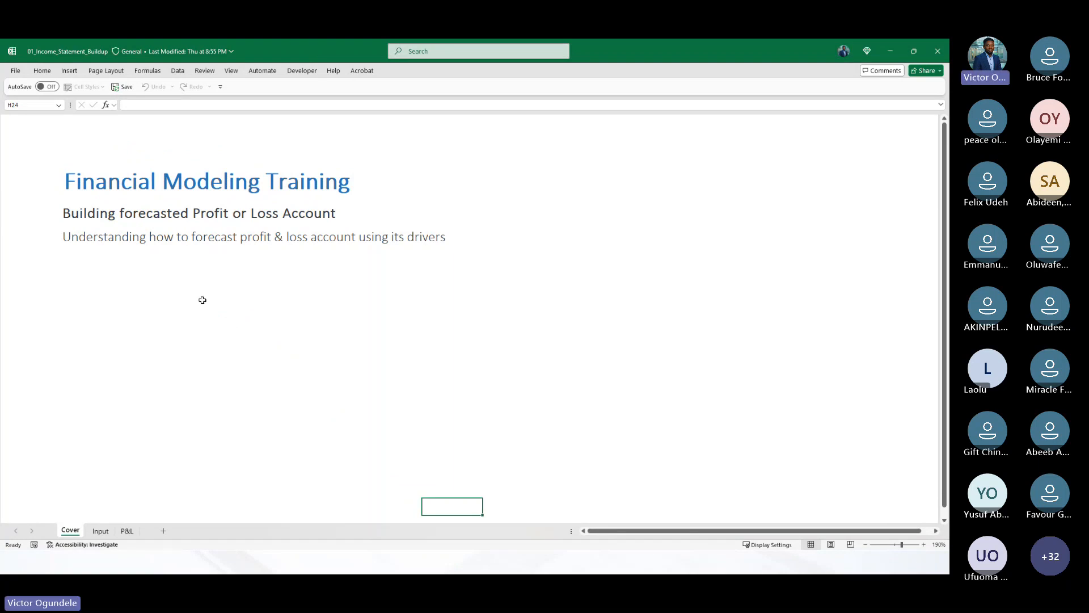
Review the Input sheet's model drivers, from revenue growth to interest expense, loan balance and provision for tax expense.
{"action": "left_click", "coordinate": [100, 530]}
{"action": "left_click", "coordinate": [278, 305]}
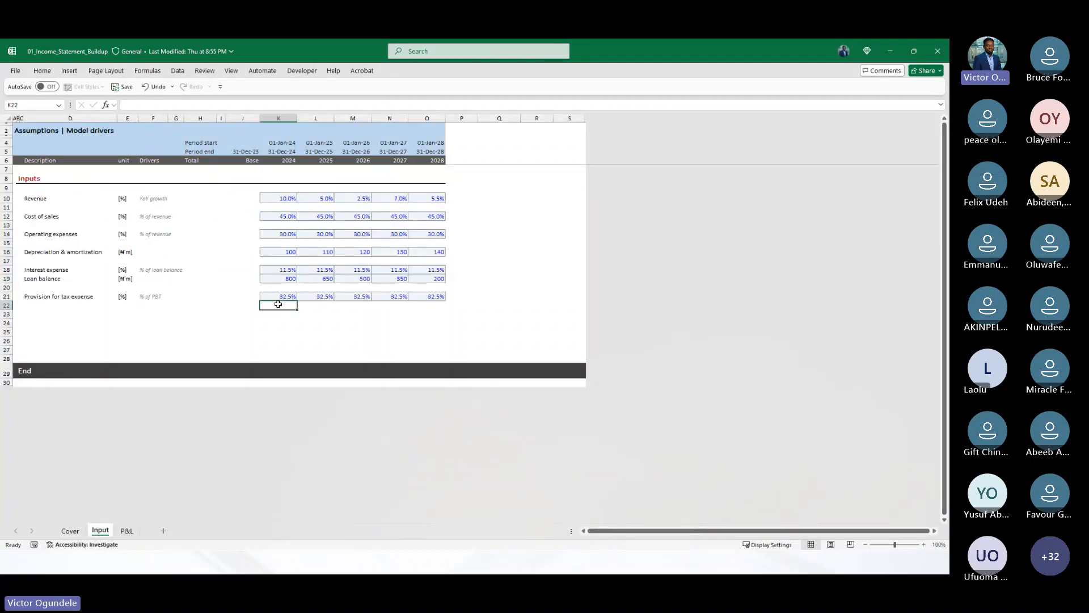
{"action": "scroll", "coordinate": [278, 305], "scroll_direction": "up", "scroll_amount": 5}
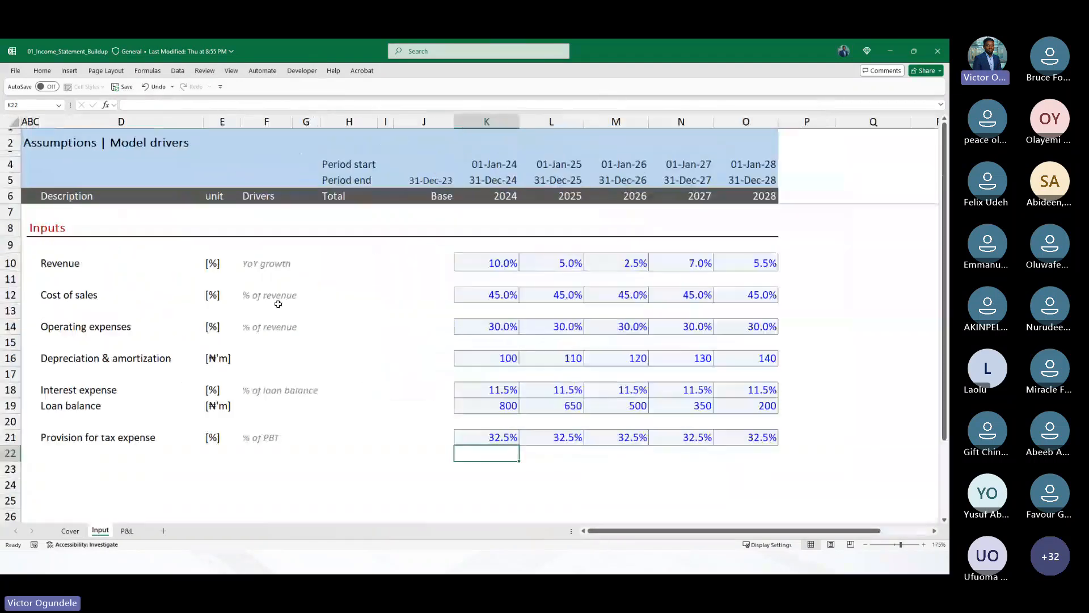
{"action": "left_click", "coordinate": [420, 264]}
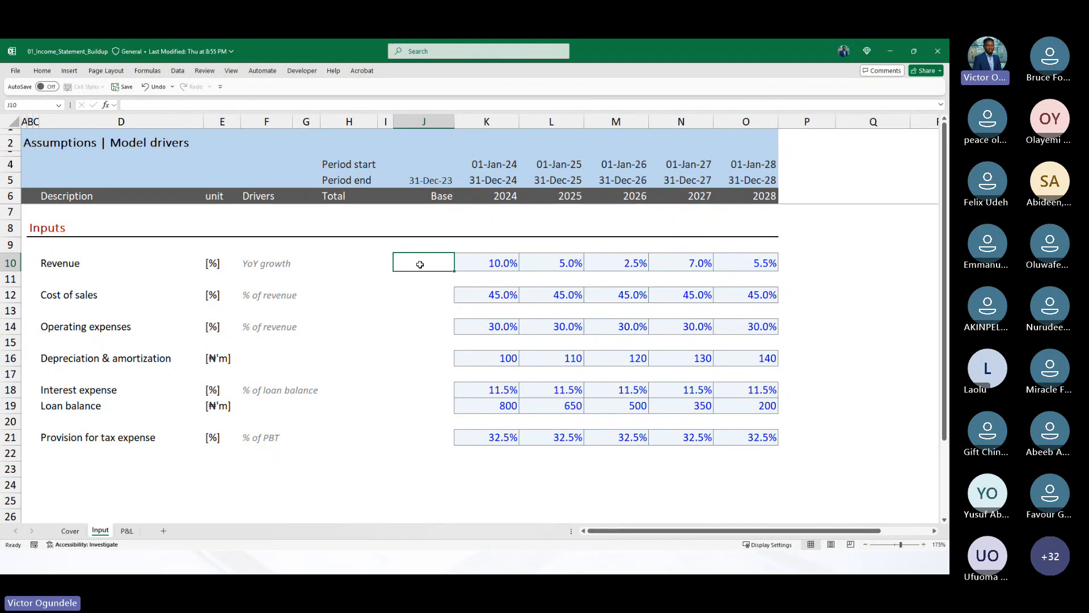
{"action": "left_click", "coordinate": [360, 376]}
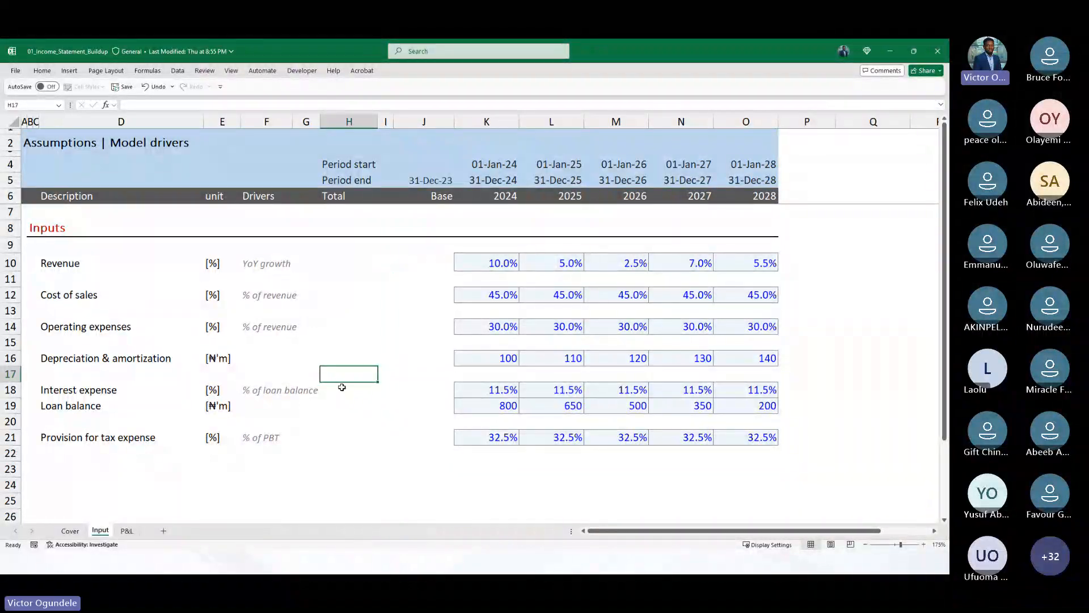
{"action": "left_click", "coordinate": [350, 390]}
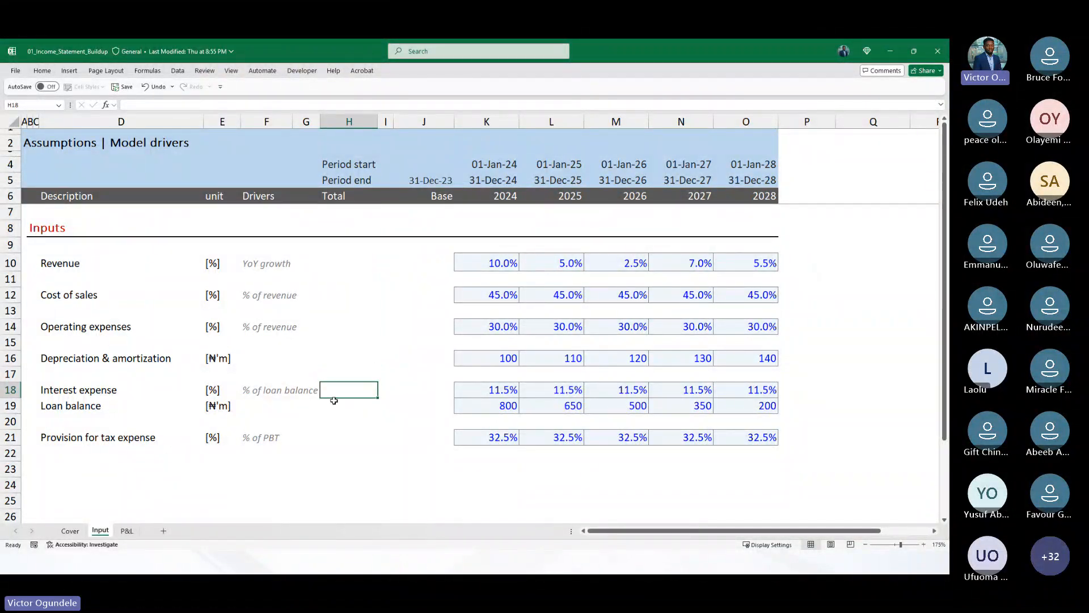
{"action": "left_click", "coordinate": [334, 404]}
{"action": "left_click", "coordinate": [318, 434]}
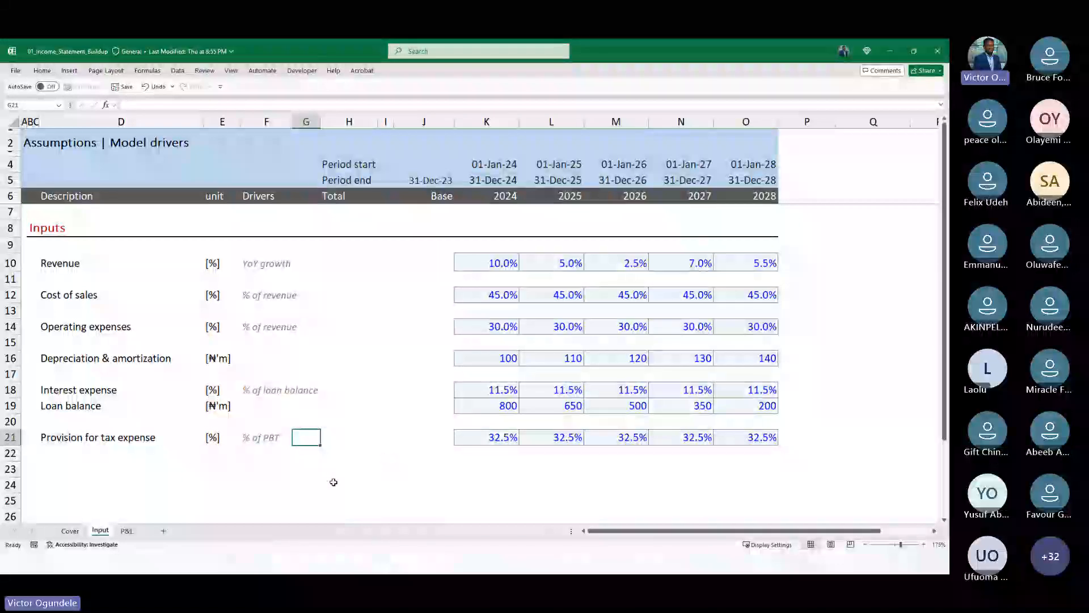
On the P&L sheet, calculate 2024 revenue in K10 with the formula =J10*(1+Input!K10).
{"action": "left_click", "coordinate": [126, 530]}
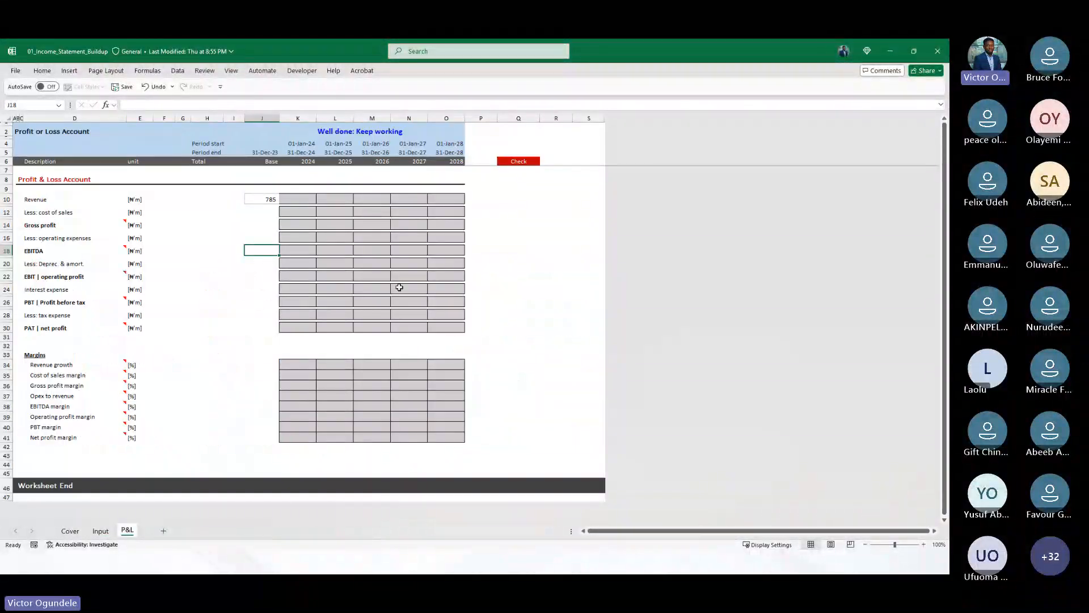
{"action": "left_click", "coordinate": [358, 214]}
{"action": "scroll", "coordinate": [359, 216], "scroll_direction": "up", "scroll_amount": 2}
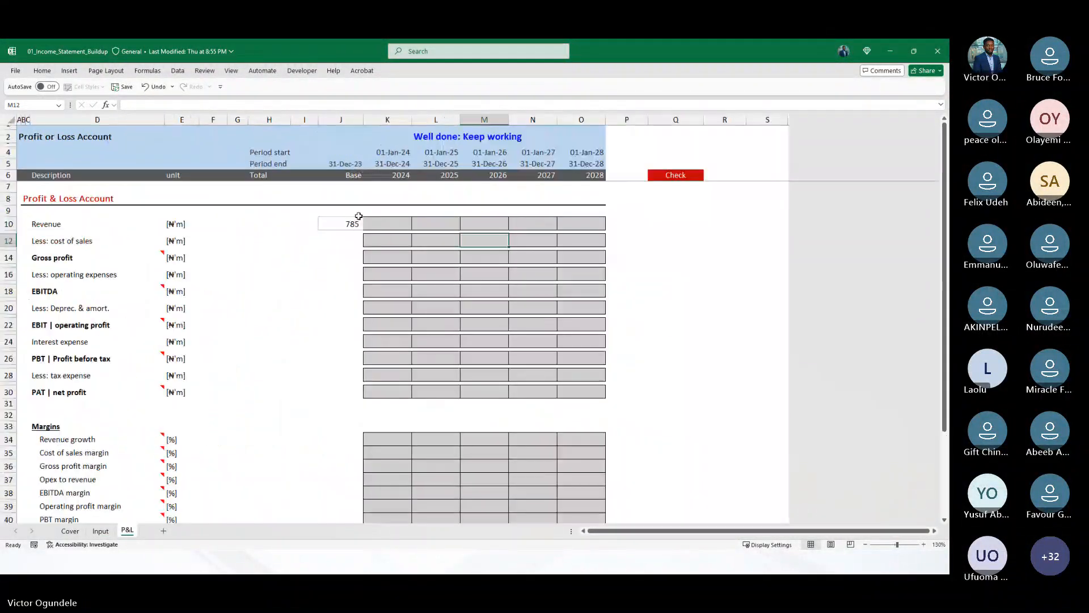
{"action": "scroll", "coordinate": [359, 215], "scroll_direction": "up", "scroll_amount": 2}
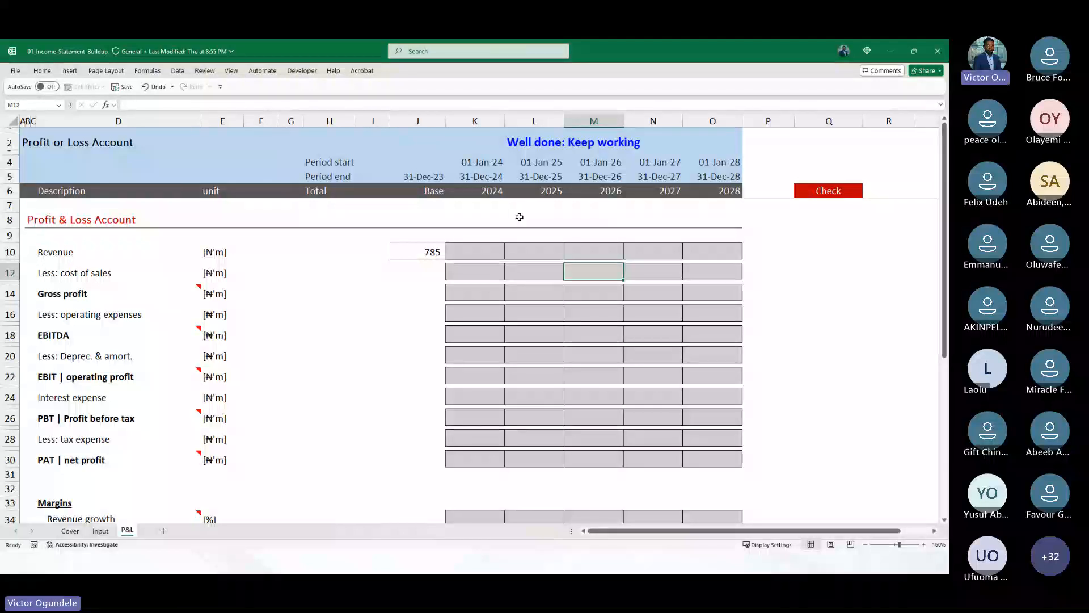
{"action": "left_click", "coordinate": [478, 252]}
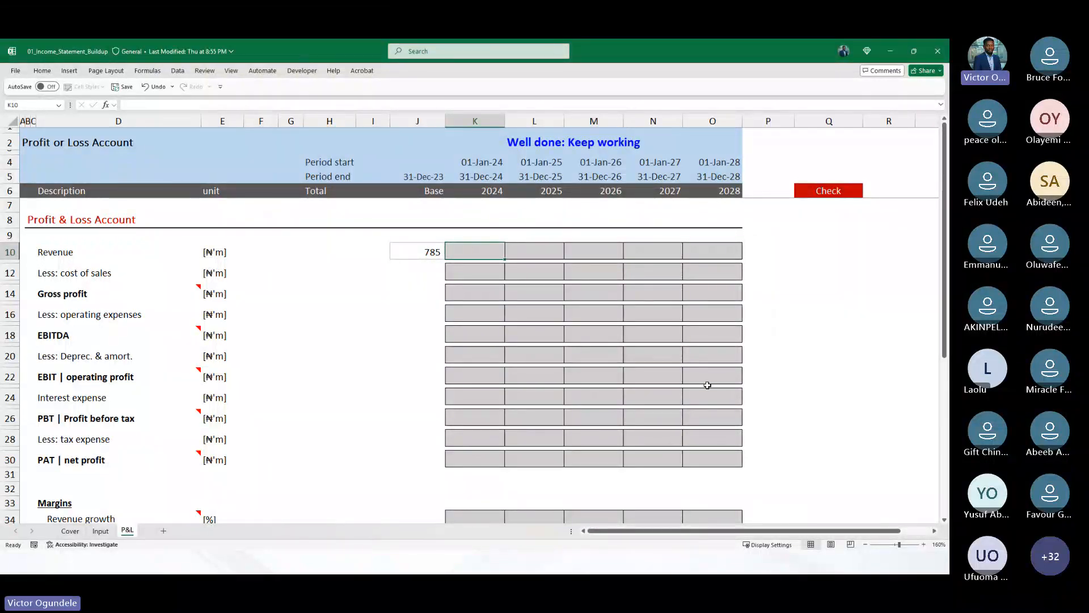
{"action": "type", "text": "="}
{"action": "key", "text": "Left"}
{"action": "type", "text": "*"}
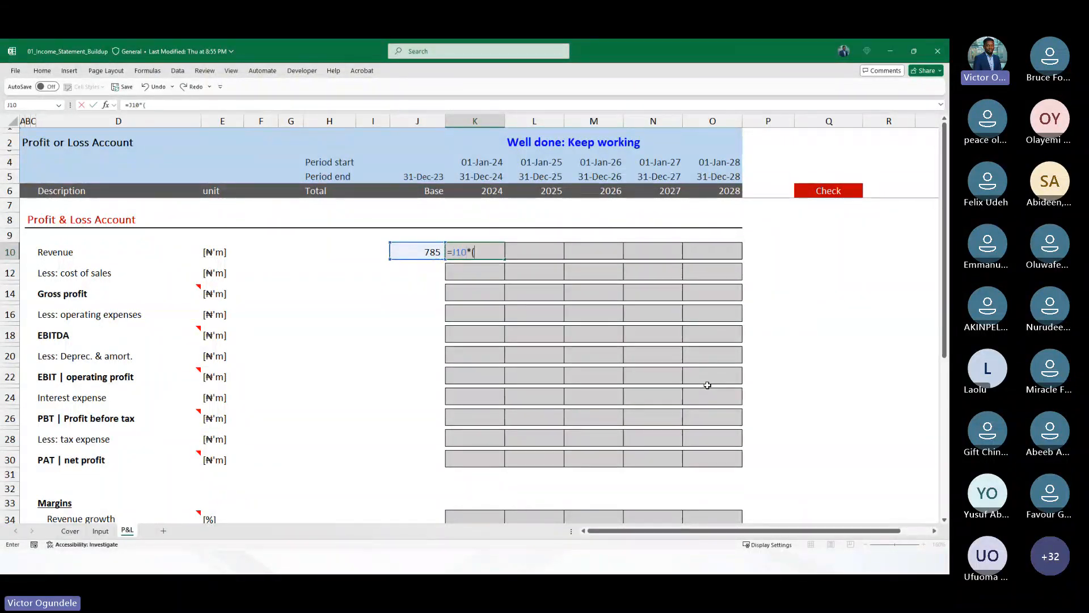
{"action": "type", "text": "(1+"}
{"action": "key", "text": "ctrl+Page_Up"}
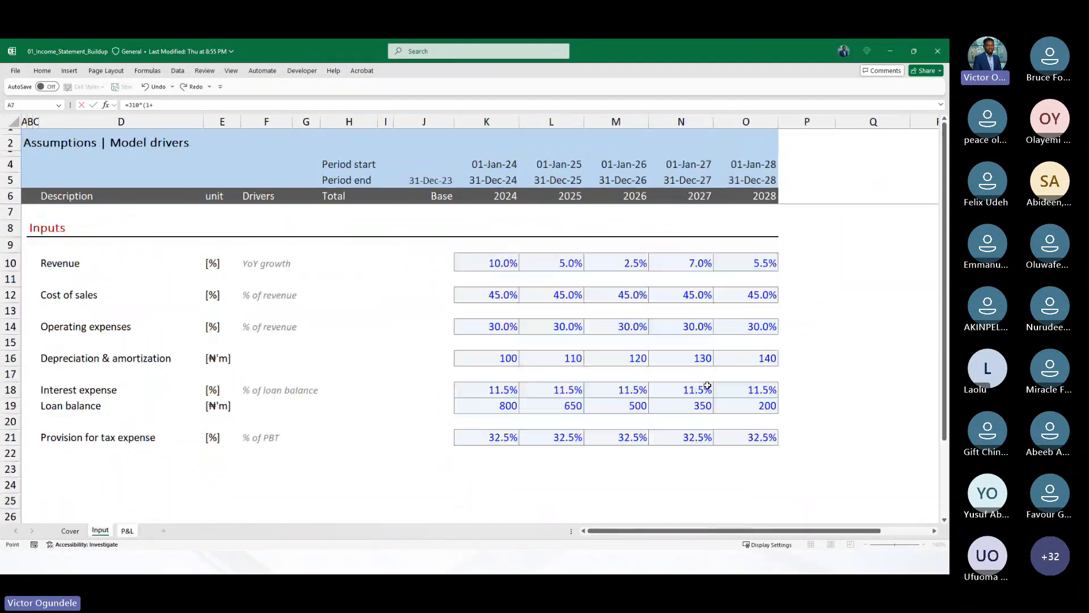
{"action": "left_click", "coordinate": [467, 260]}
{"action": "type", "text": ")"}
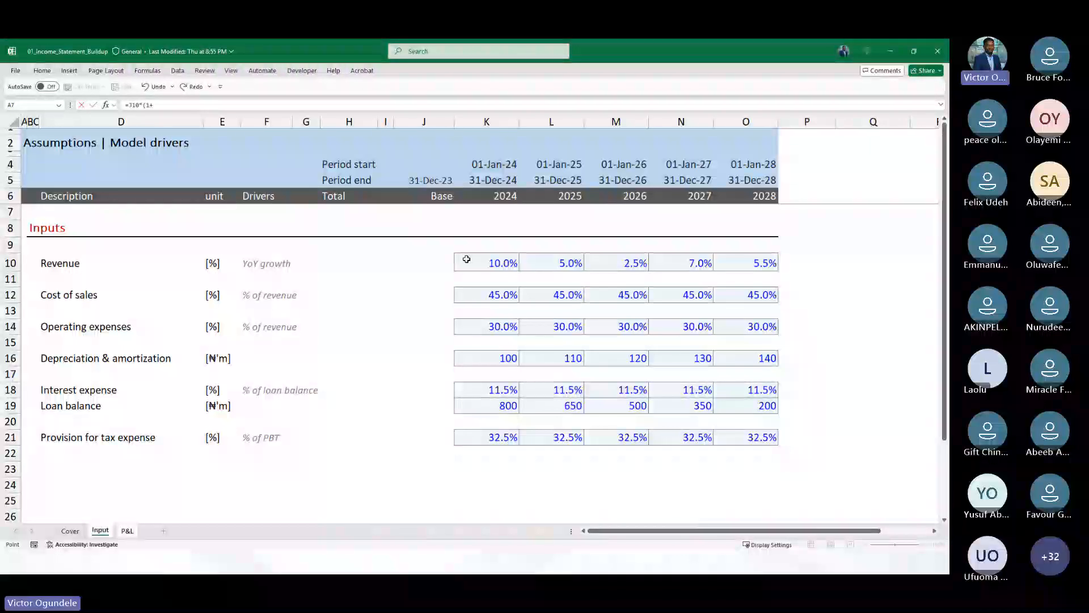
{"action": "key", "text": "Return"}
{"action": "key", "text": "shift+Right"}
{"action": "key", "text": "shift+Right"}
{"action": "key", "text": "shift+Right"}
{"action": "key", "text": "shift+Right"}
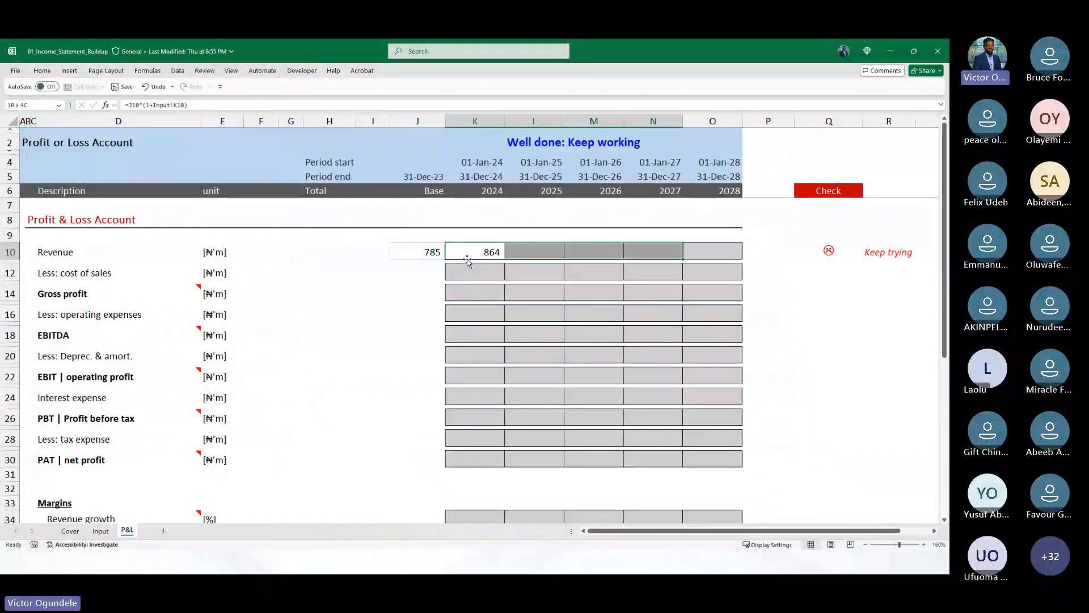
{"action": "key", "text": "F2"}
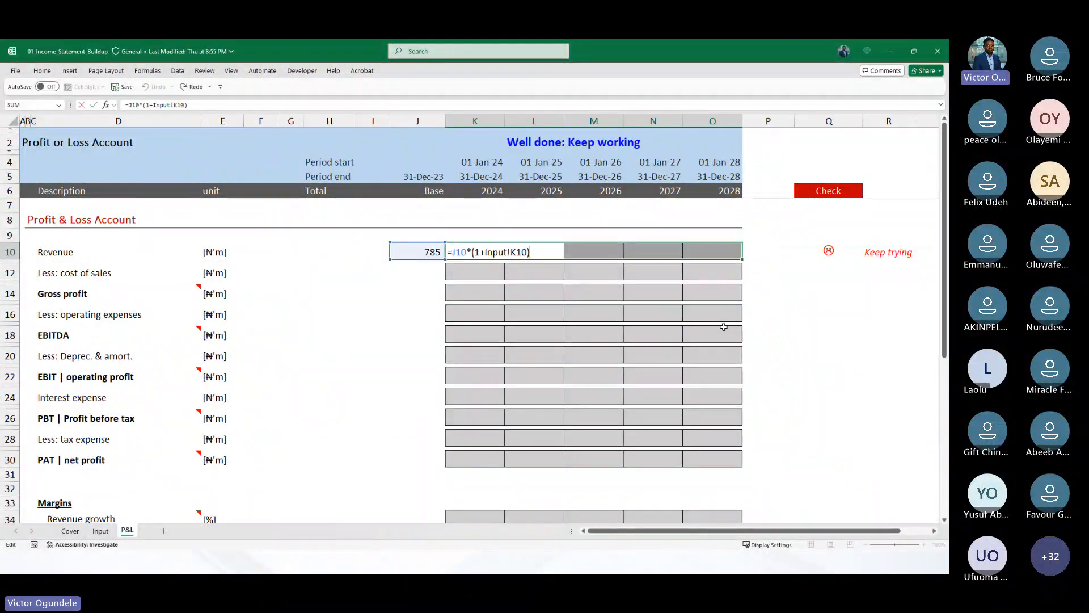
{"action": "key", "text": "Escape"}
{"action": "key", "text": "Left"}
{"action": "key", "text": "Right"}
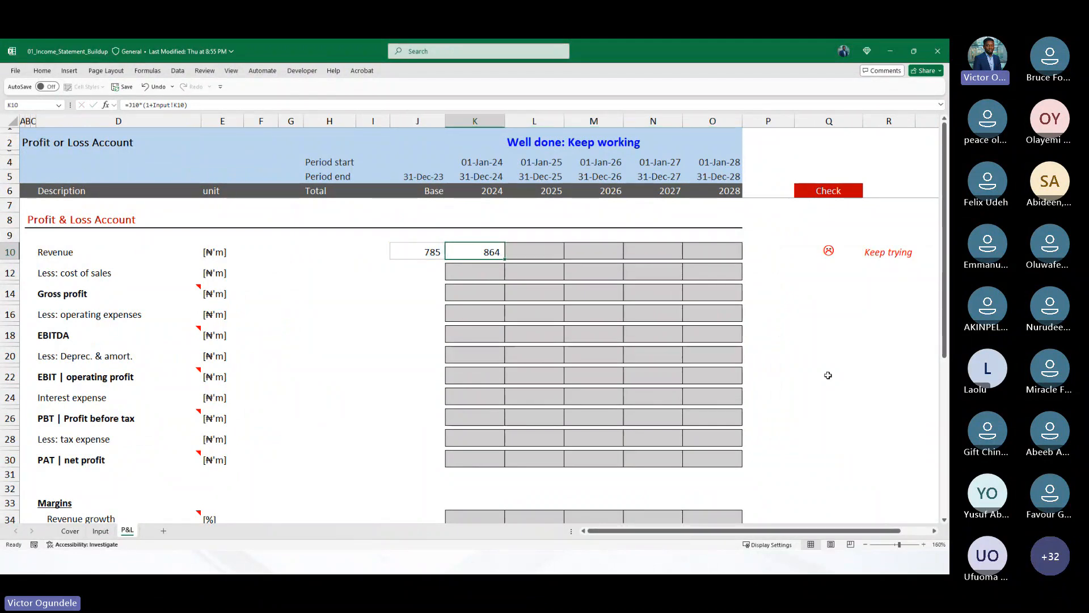
Fill the 2024 revenue formula across K10:O10 to cover every forecast year through 2028.
{"action": "key", "text": "shift+Right"}
{"action": "key", "text": "shift+Right"}
{"action": "key", "text": "shift+Right"}
{"action": "key", "text": "shift+Right"}
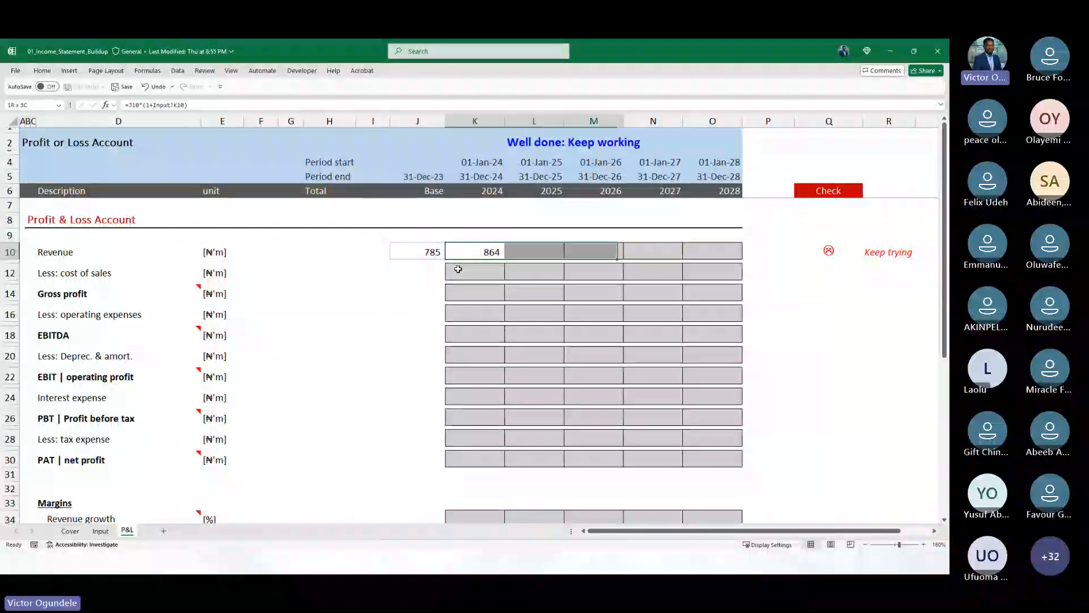
{"action": "key", "text": "F2"}
{"action": "key", "text": "ctrl+Return"}
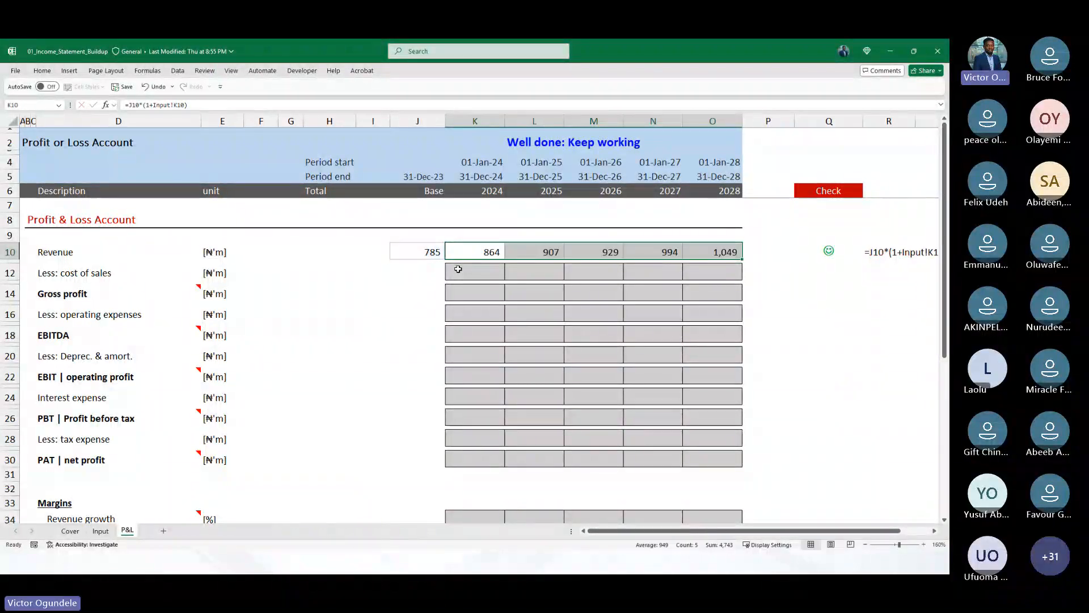
{"action": "key", "text": "Left"}
{"action": "key", "text": "Right"}
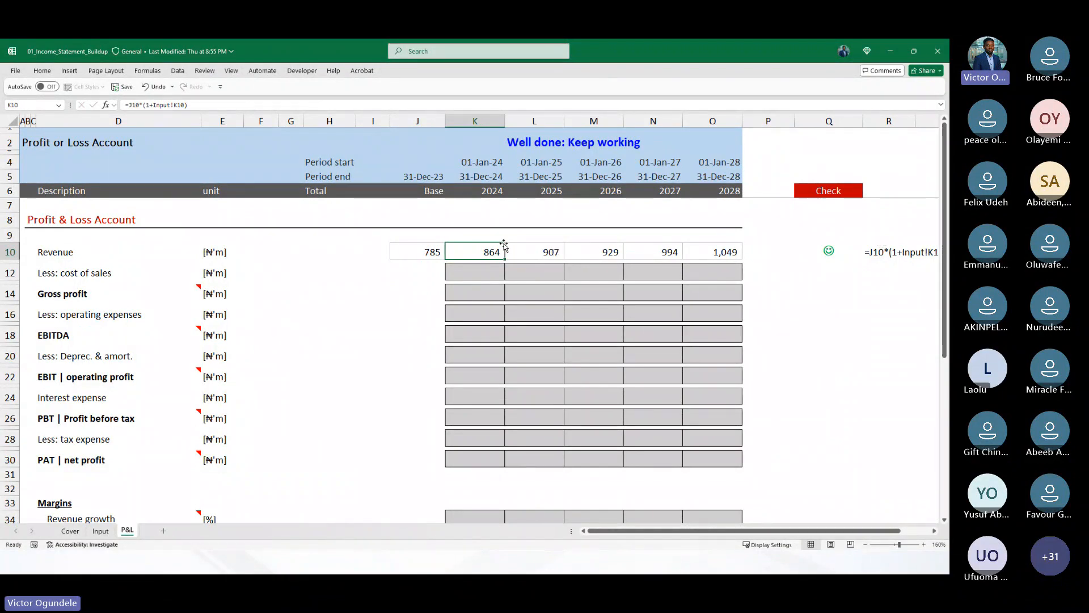
Examine the P&L sheet's blank forecast rows, Margins section, header status message and the Check cell for revenue.
{"action": "left_click", "coordinate": [475, 274]}
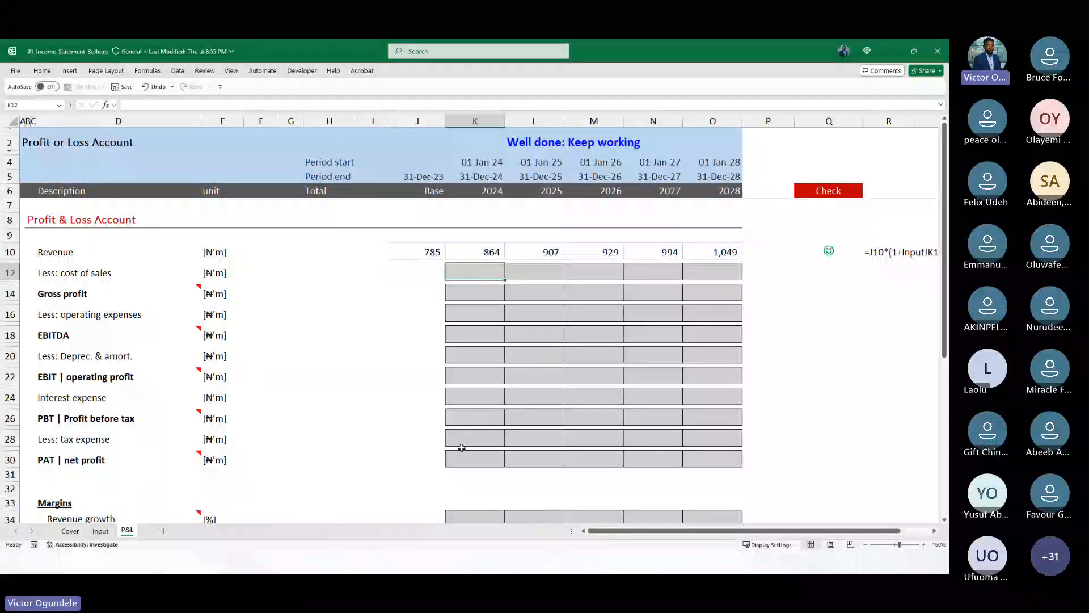
{"action": "scroll", "coordinate": [461, 446], "scroll_direction": "down", "scroll_amount": 1}
{"action": "scroll", "coordinate": [476, 397], "scroll_direction": "down", "scroll_amount": 3}
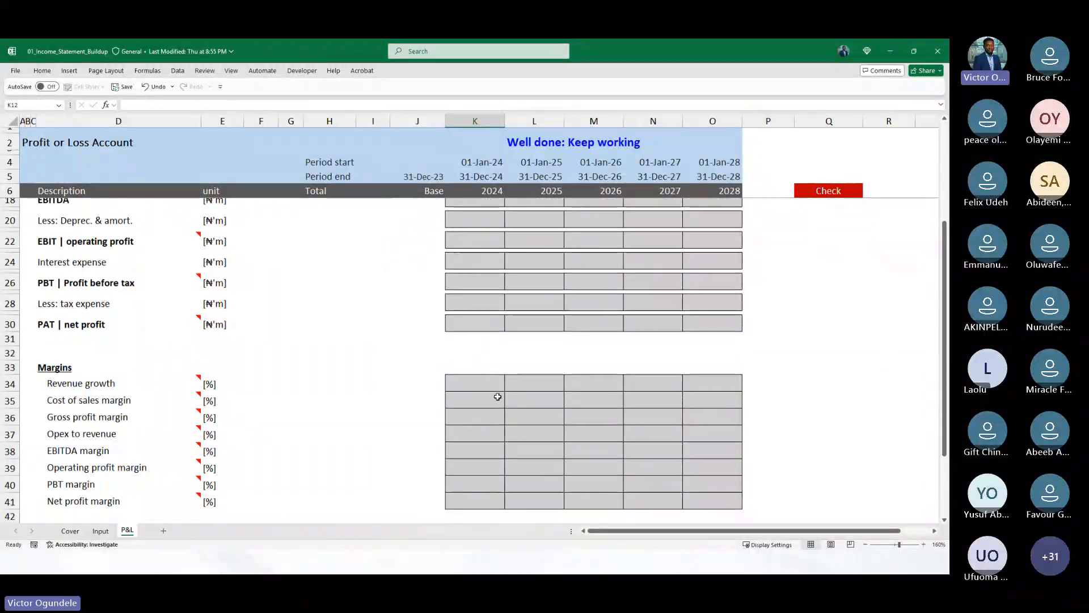
{"action": "scroll", "coordinate": [497, 396], "scroll_direction": "down", "scroll_amount": 1}
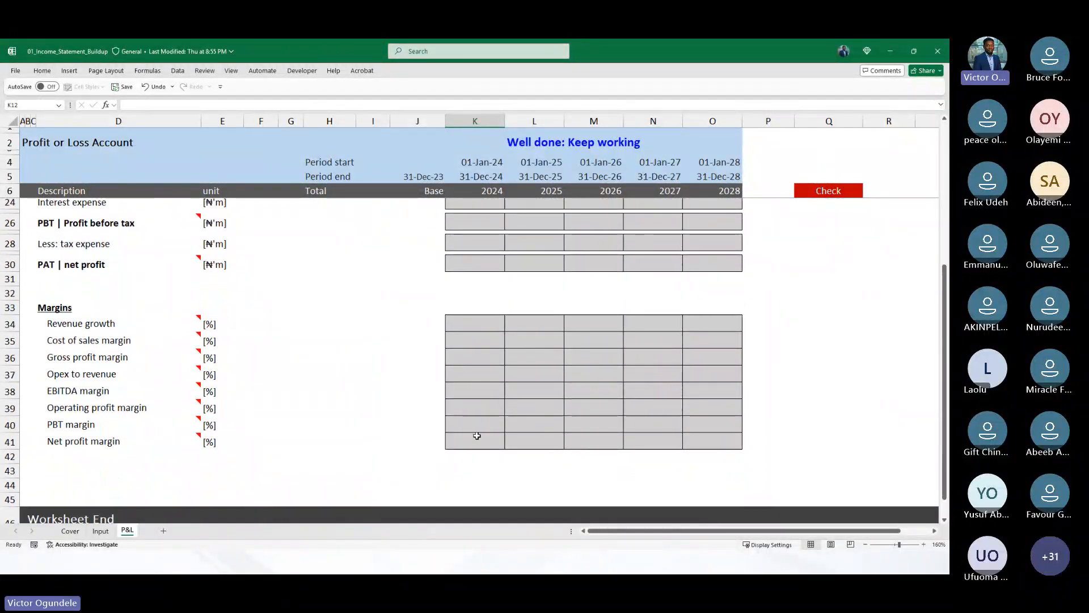
{"action": "scroll", "coordinate": [687, 364], "scroll_direction": "up", "scroll_amount": 5}
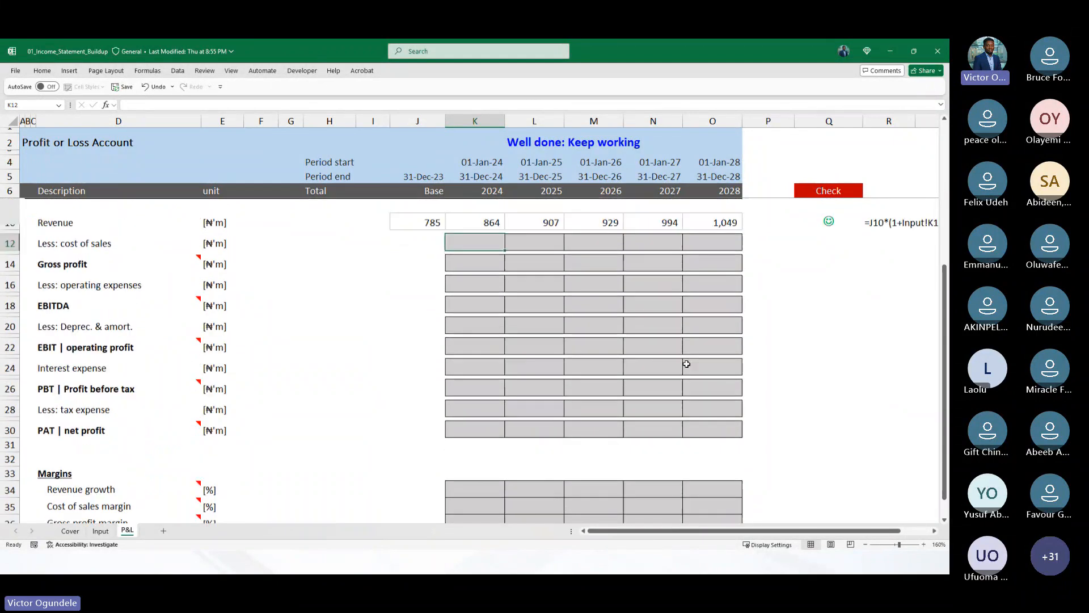
{"action": "left_click", "coordinate": [515, 142]}
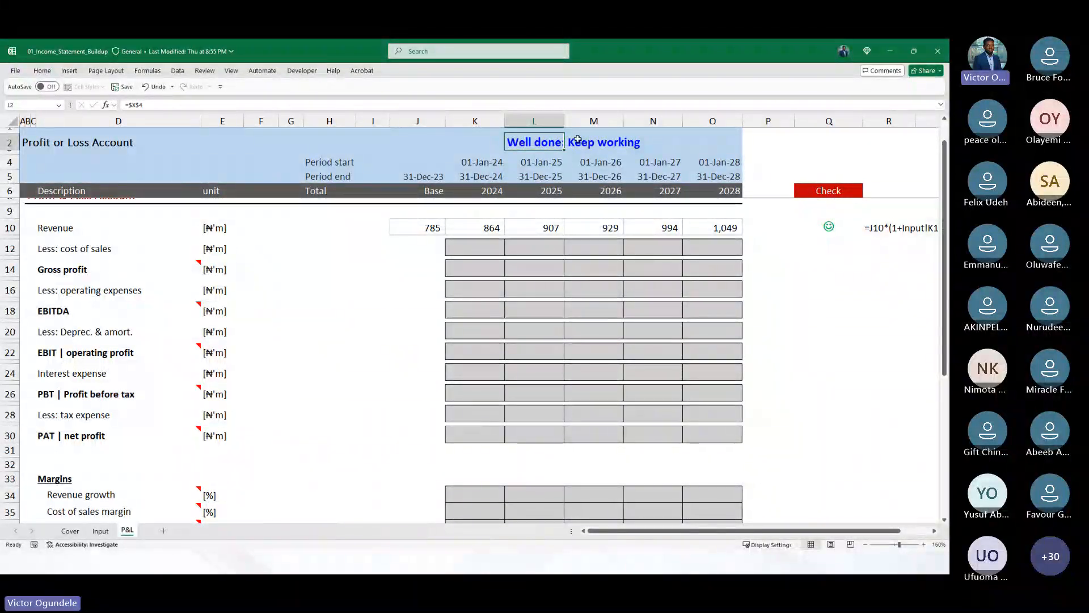
{"action": "left_click", "coordinate": [814, 192]}
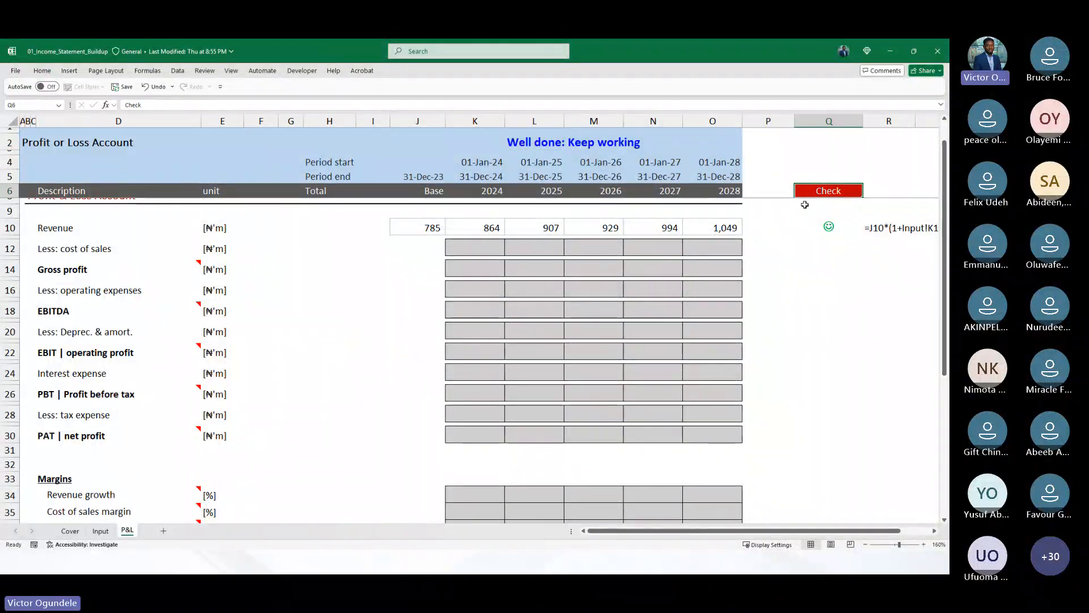
{"action": "left_click", "coordinate": [834, 226]}
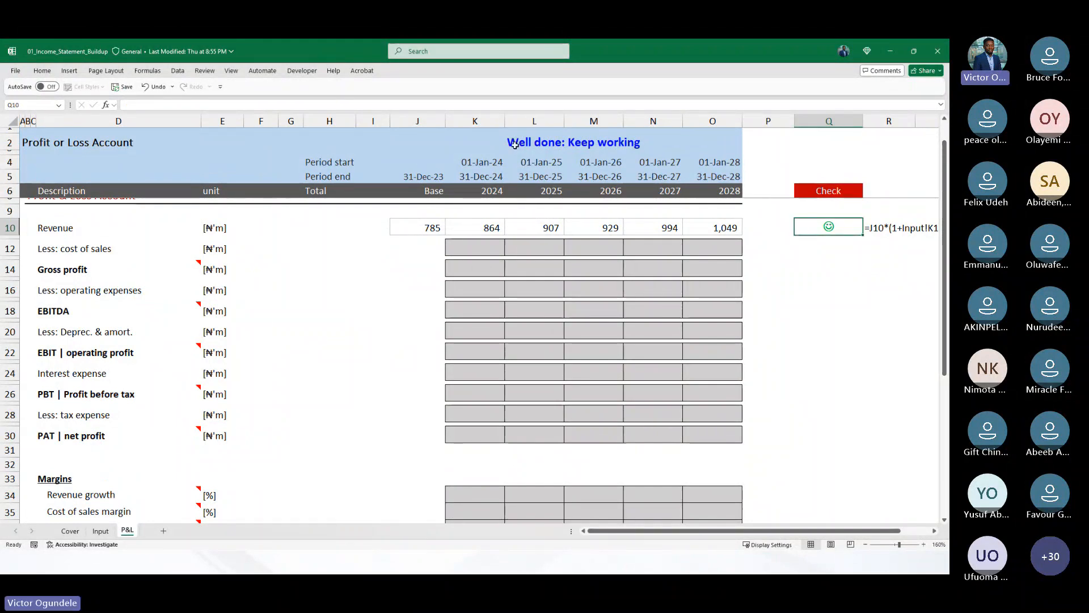
{"action": "left_click", "coordinate": [517, 143]}
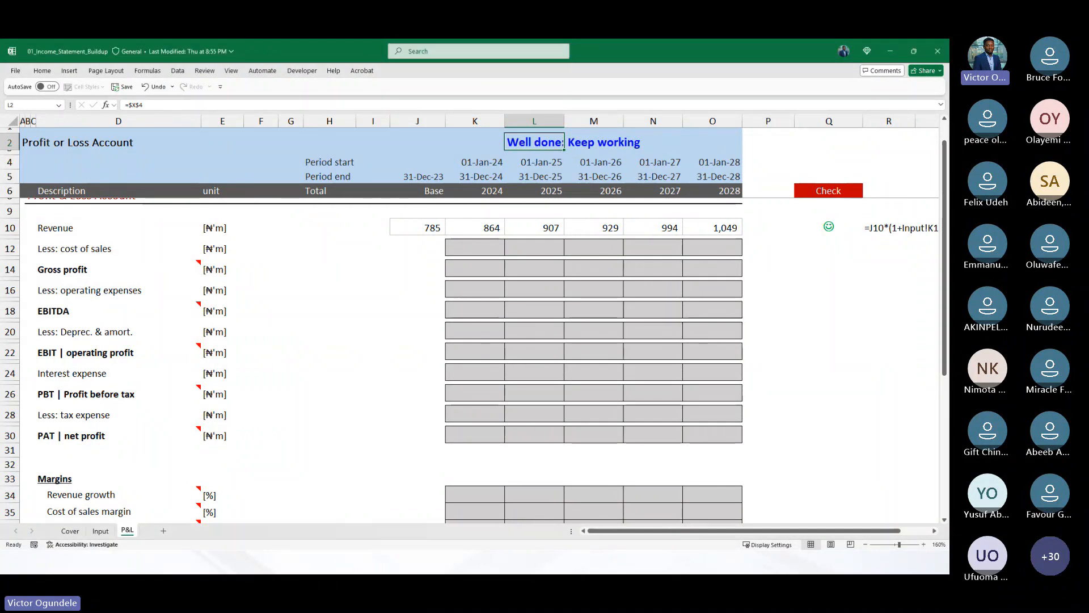
{"action": "key", "text": "alt+Tab"}
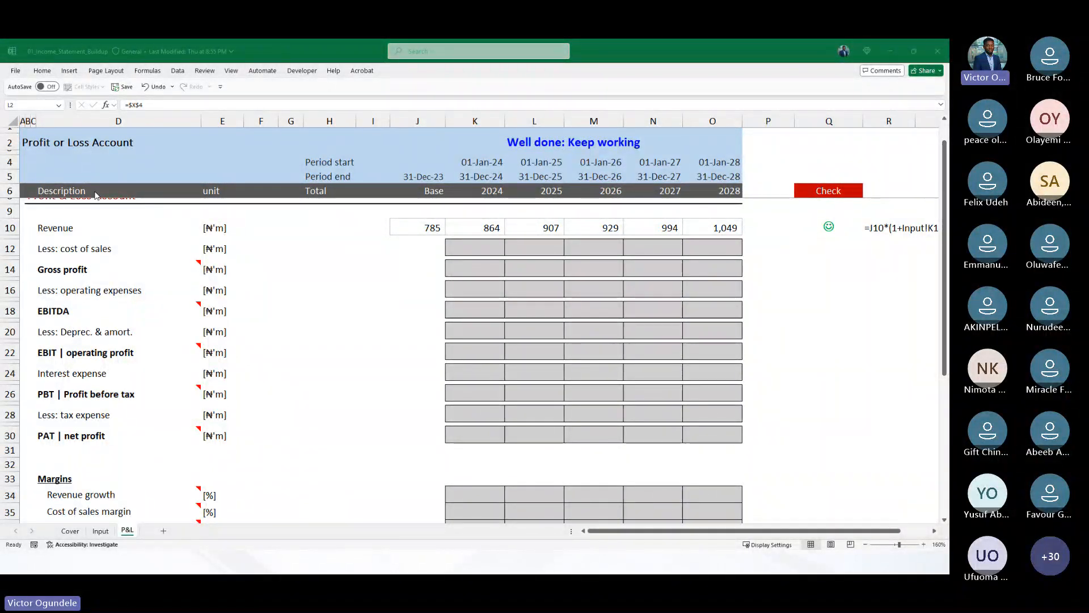
{"action": "left_click", "coordinate": [791, 354]}
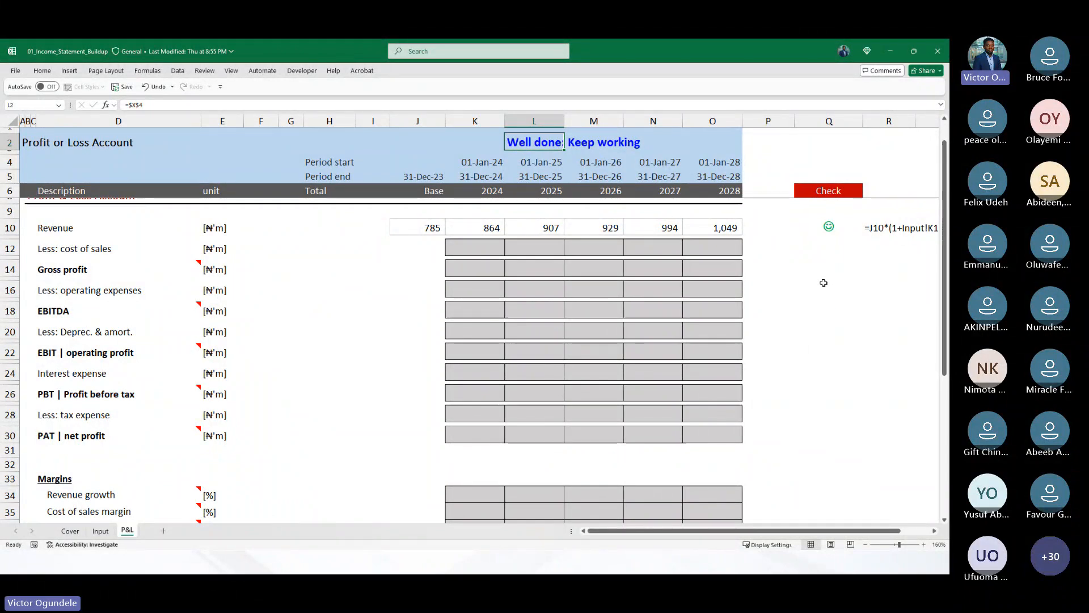
{"action": "scroll", "coordinate": [824, 283], "scroll_direction": "up", "scroll_amount": 1}
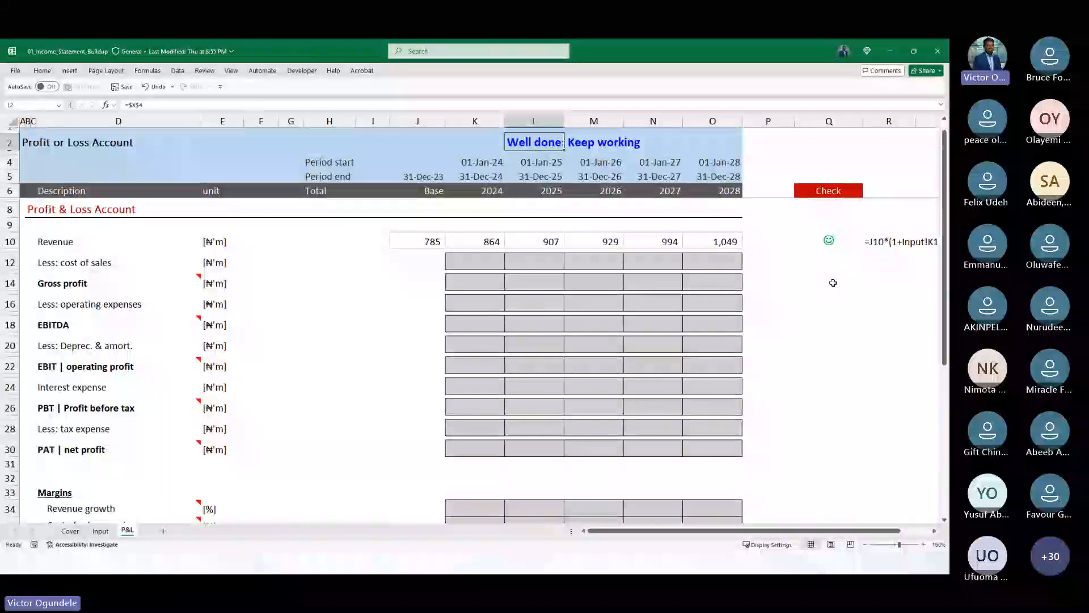
{"action": "scroll", "coordinate": [824, 283], "scroll_direction": "up", "scroll_amount": 1}
{"action": "scroll", "coordinate": [797, 255], "scroll_direction": "down", "scroll_amount": 1}
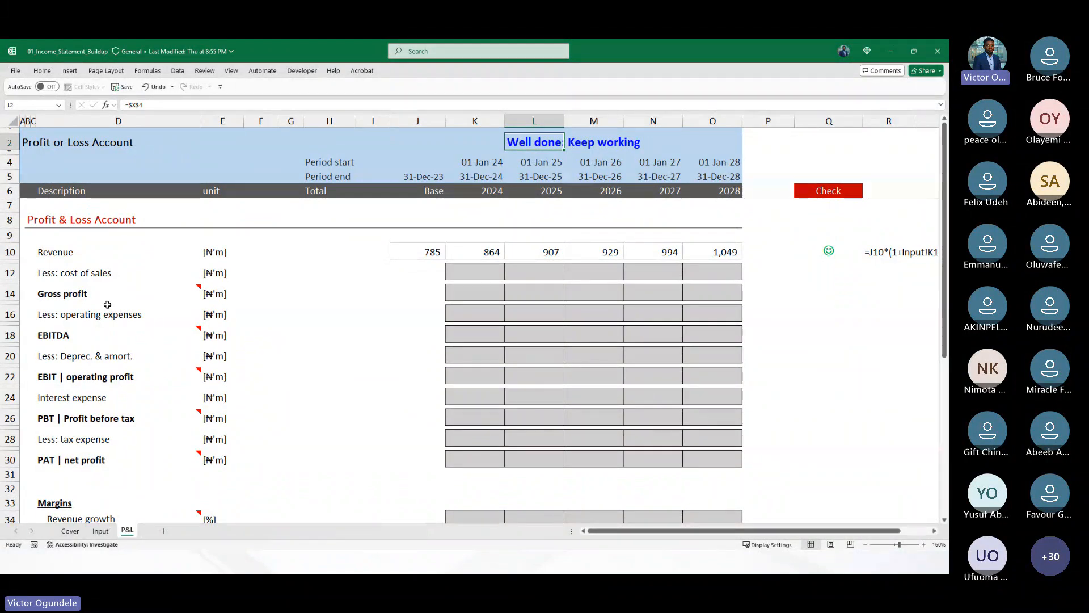
Read the cell notes explaining how Gross profit, EBITDA and EBIT are calculated on the P&L sheet.
{"action": "mouse_move", "coordinate": [90, 292]}
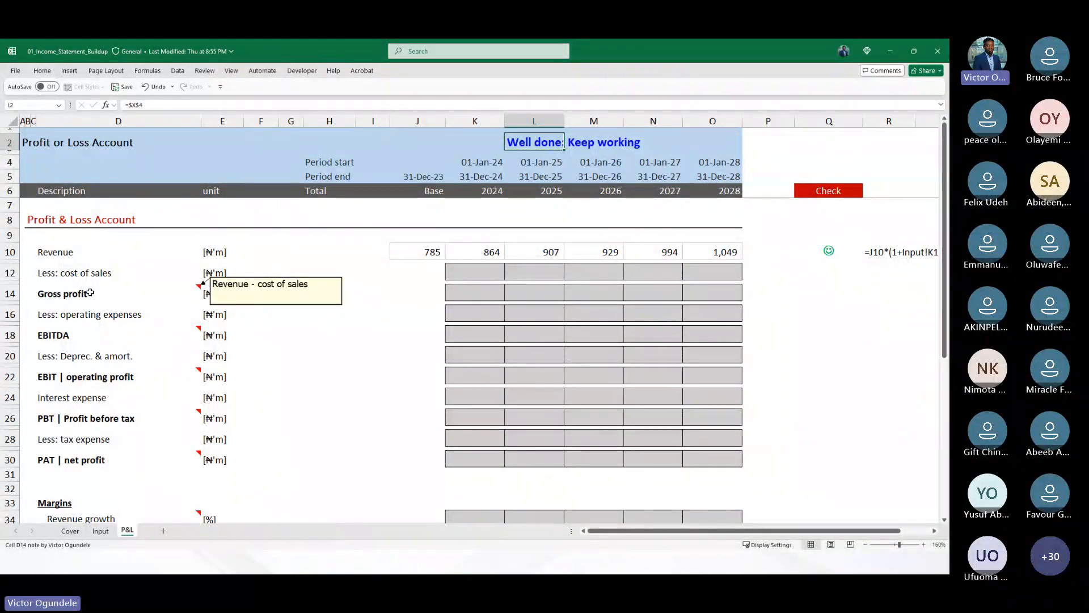
{"action": "mouse_move", "coordinate": [74, 336]}
{"action": "mouse_move", "coordinate": [95, 378]}
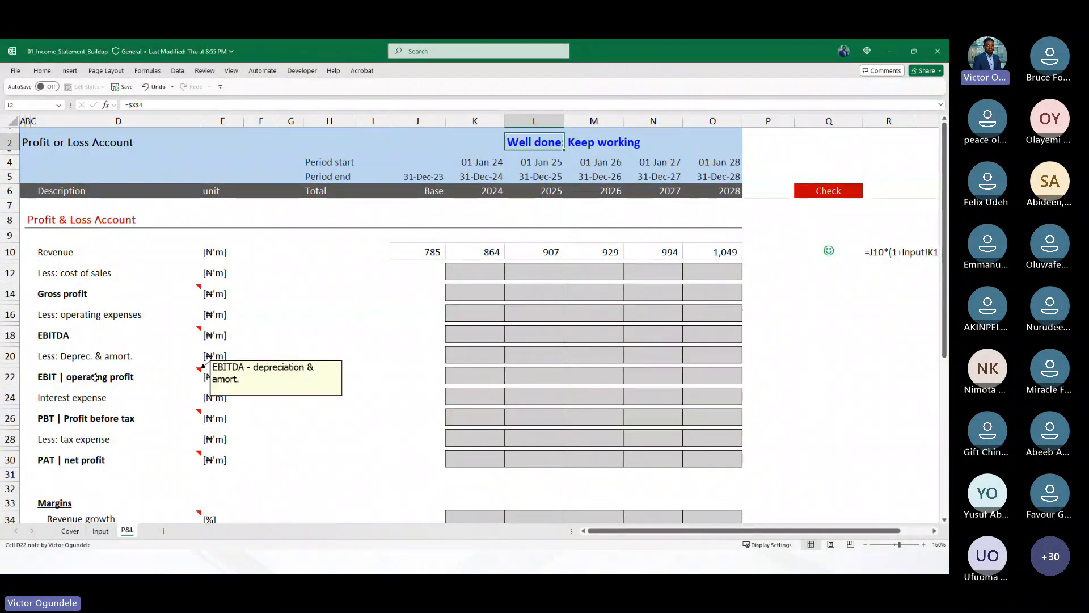
{"action": "left_click", "coordinate": [337, 334]}
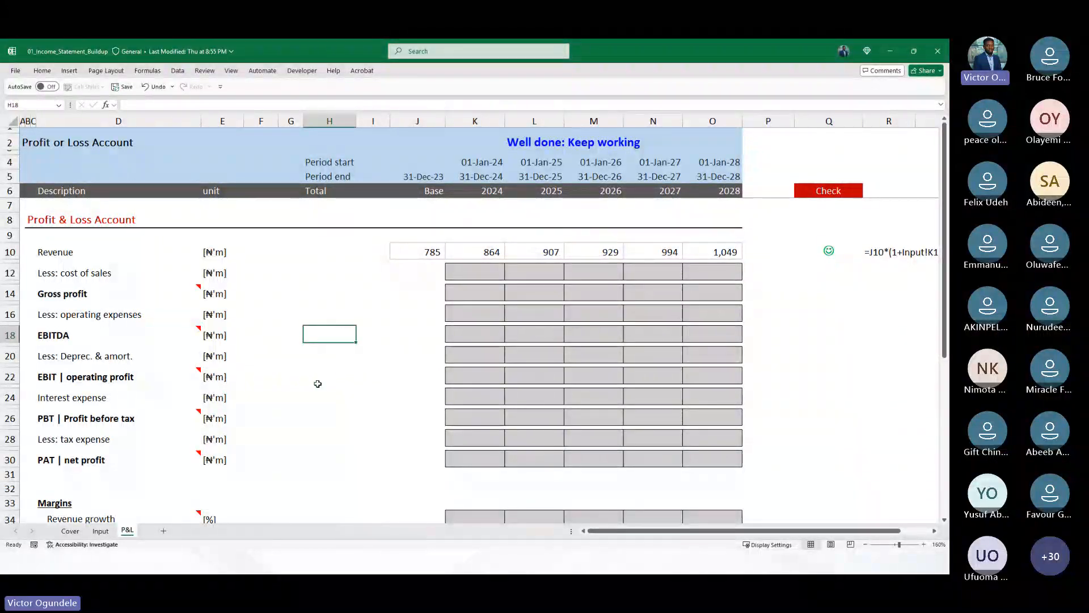
{"action": "key", "text": "alt+Tab"}
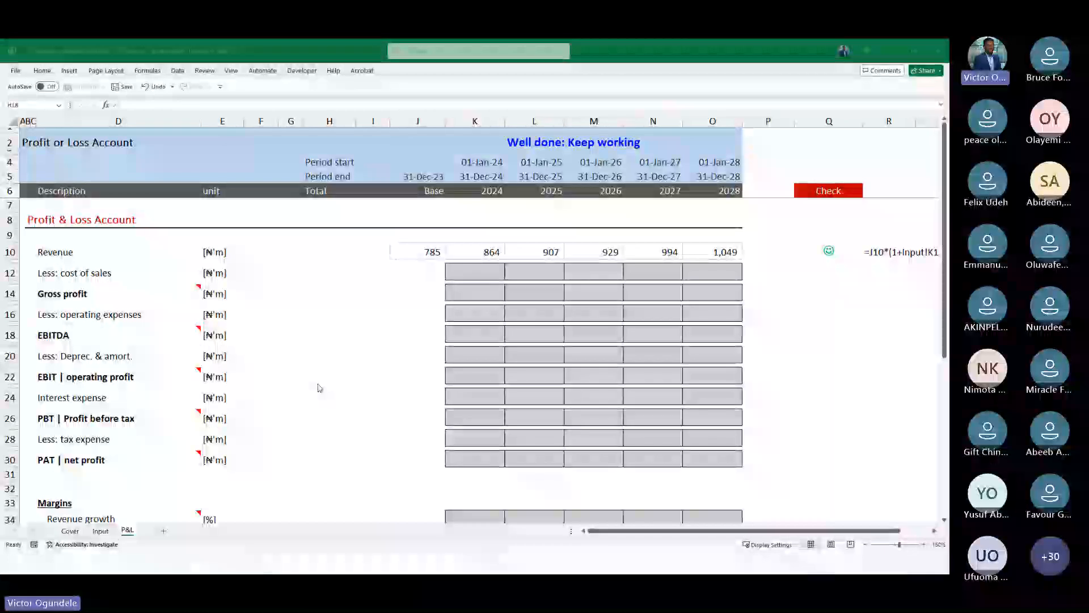
{"action": "key", "text": "alt+Tab"}
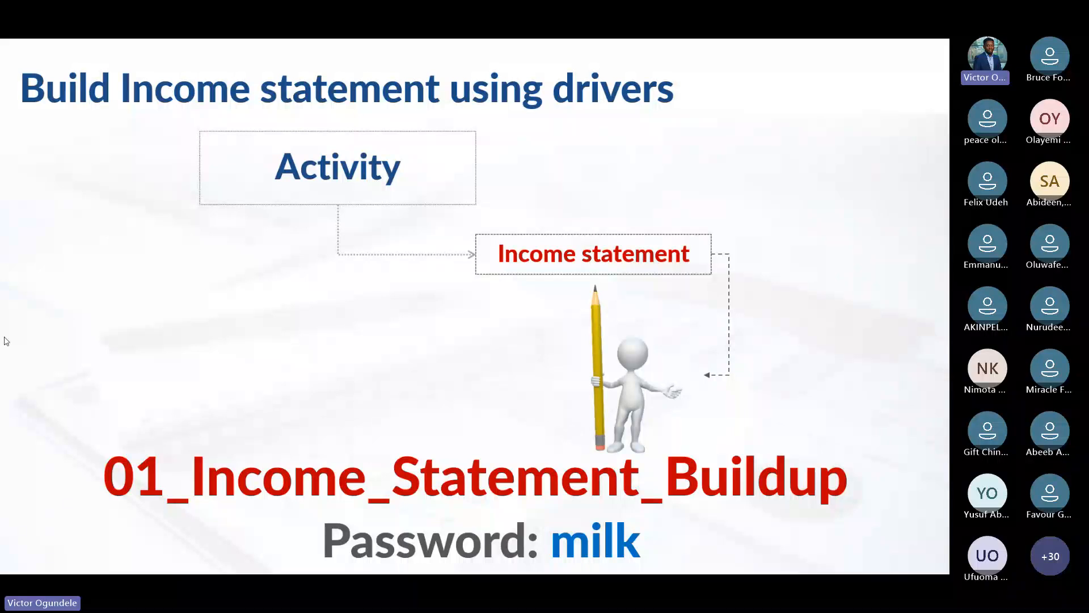
{"action": "key", "text": "alt+Tab"}
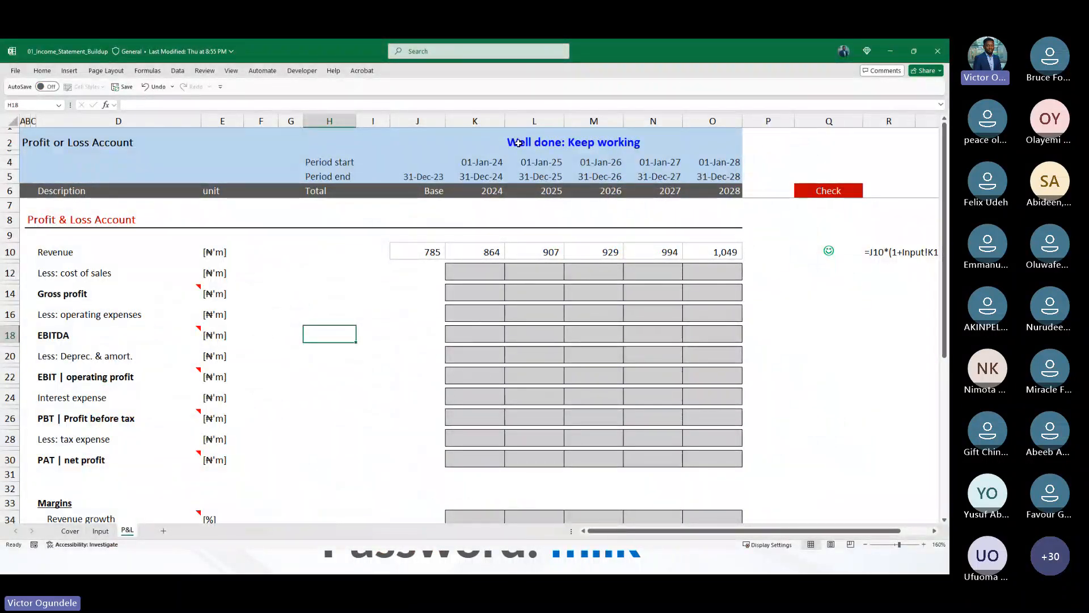
{"action": "left_click", "coordinate": [498, 143]}
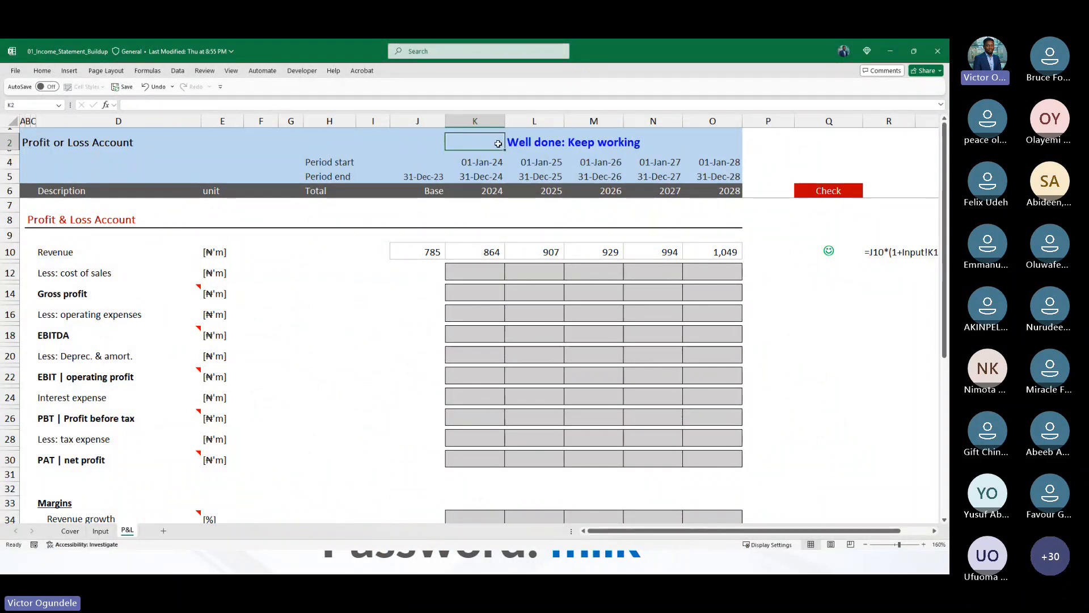
Switch to the Clock app, set the 1 min timer to 00:05:00, start its countdown, and minimise the expanded timer.
{"action": "key", "text": "alt+Tab"}
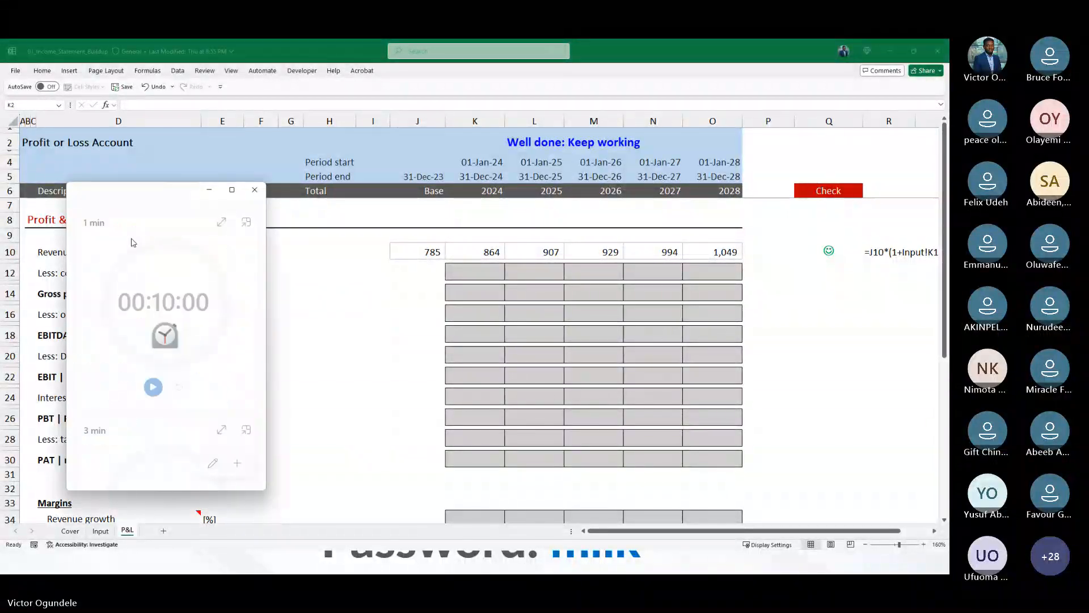
{"action": "left_click", "coordinate": [168, 284]}
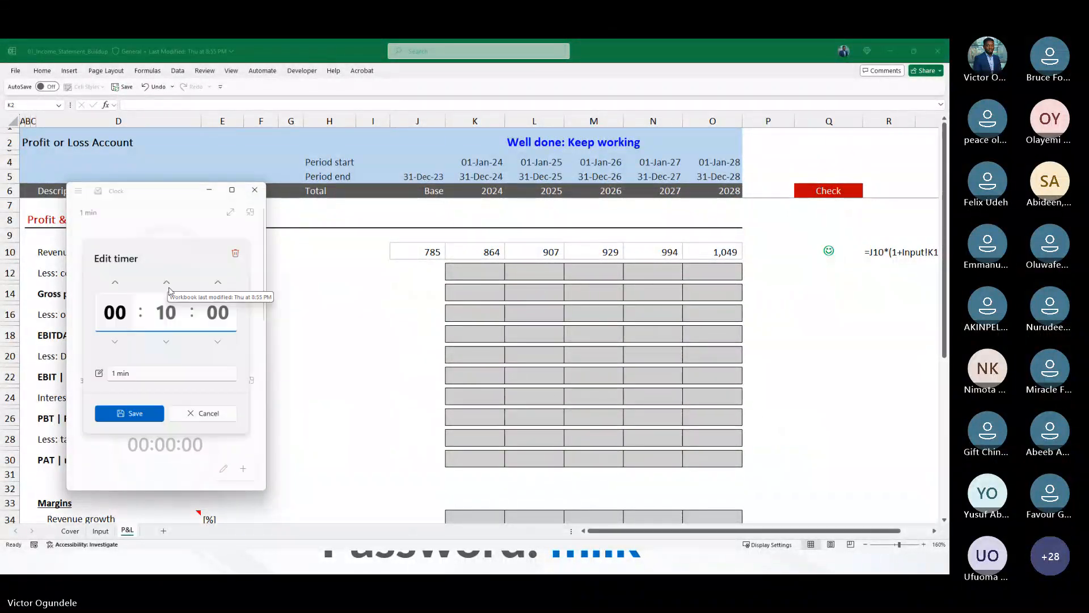
{"action": "left_click", "coordinate": [166, 319]}
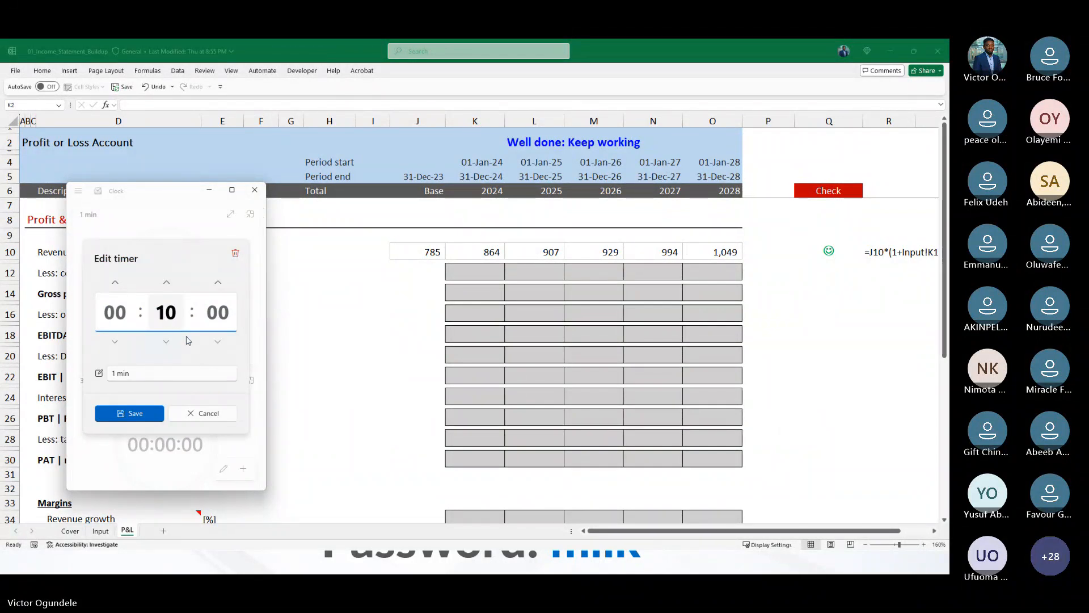
{"action": "type", "text": "05"}
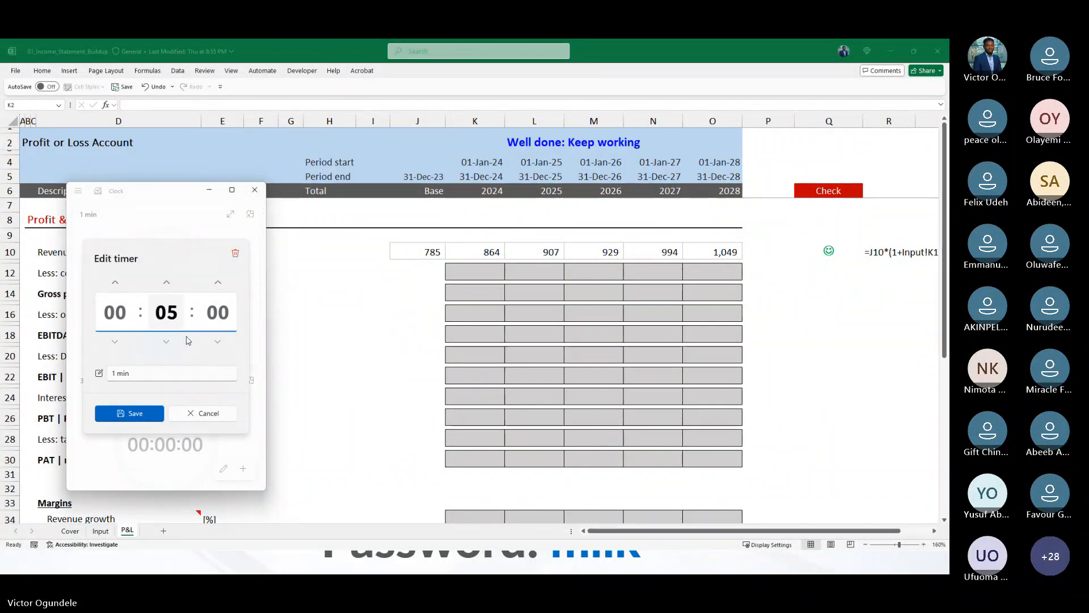
{"action": "left_click", "coordinate": [135, 413]}
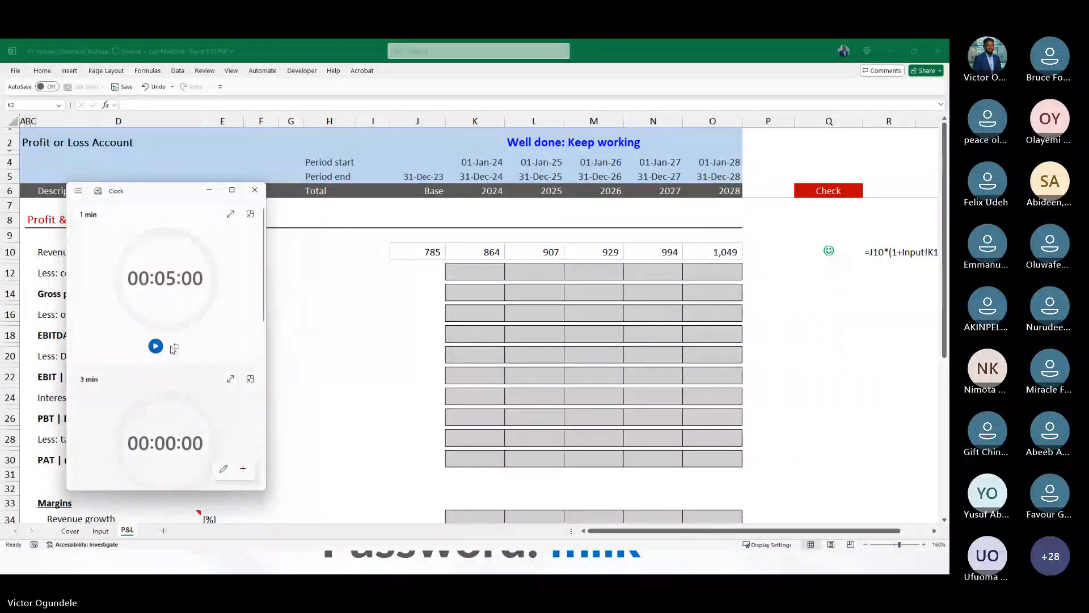
{"action": "left_click", "coordinate": [155, 345]}
{"action": "left_click", "coordinate": [230, 214]}
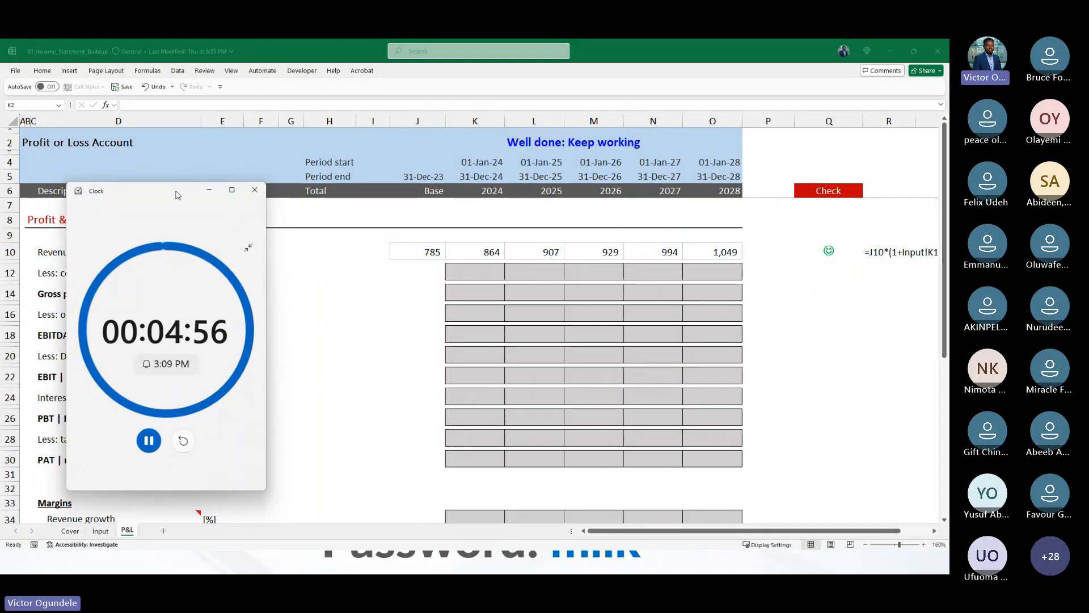
{"action": "left_click", "coordinate": [209, 189]}
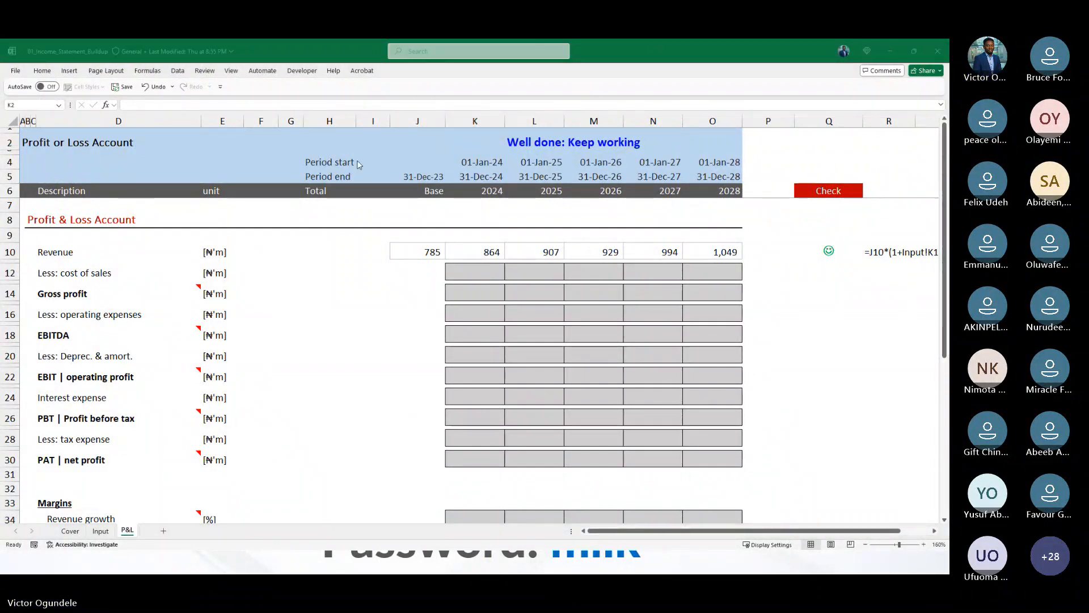
Check the time remaining on the running countdown timer and close the Clock app when it is nearly over.
{"action": "key", "text": "alt+Tab"}
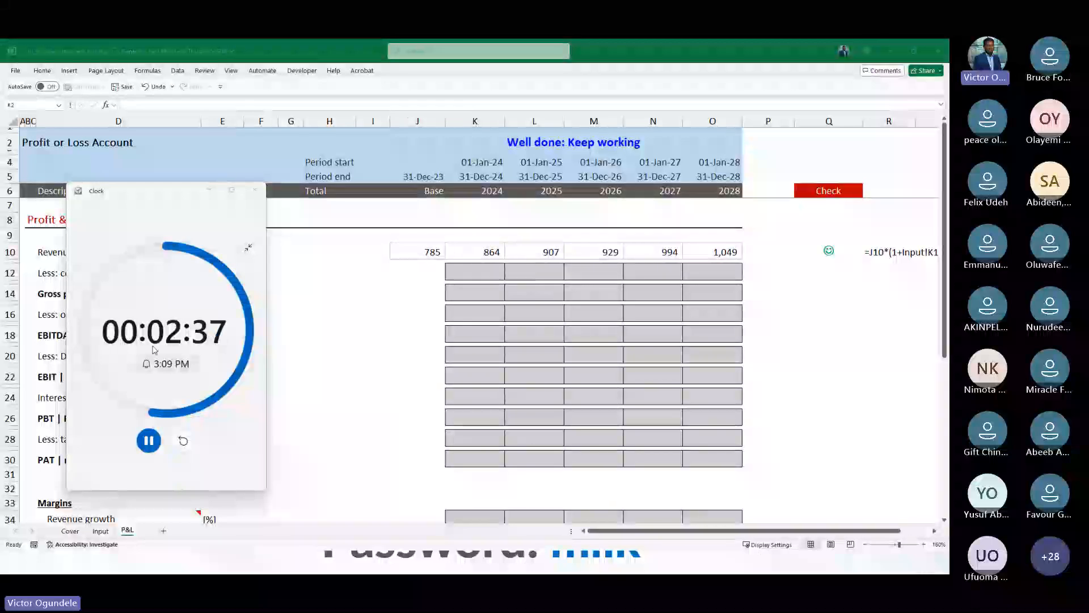
{"action": "left_click", "coordinate": [155, 202]}
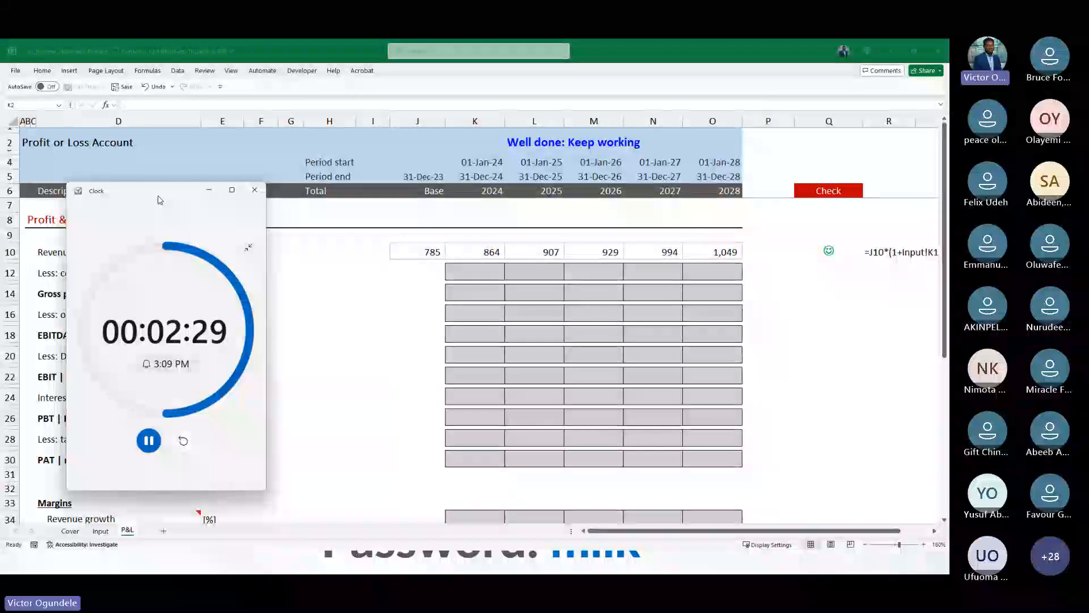
{"action": "left_click", "coordinate": [209, 190]}
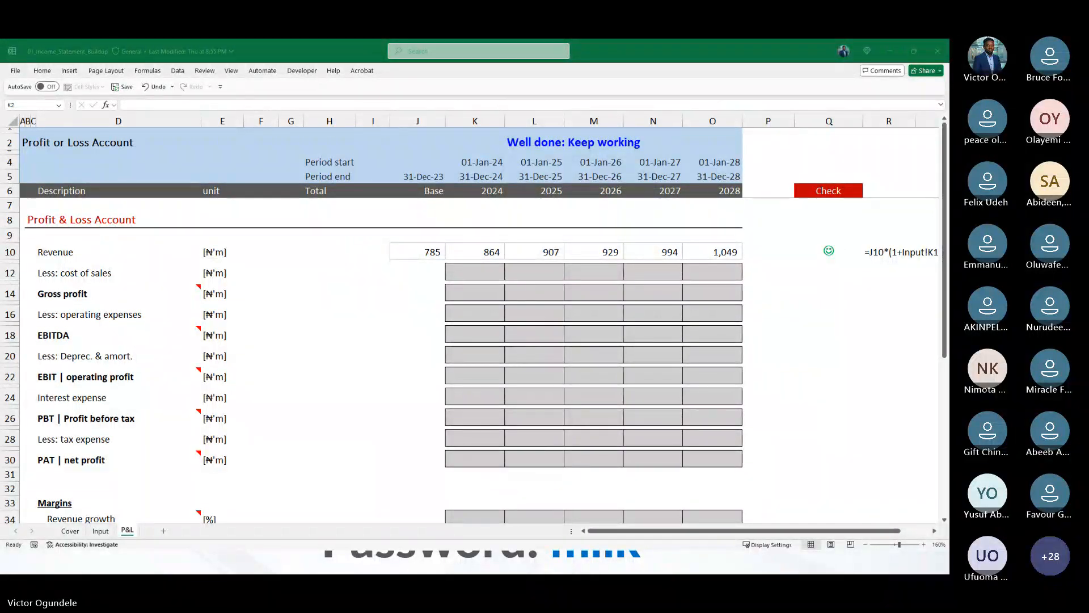
{"action": "key", "text": "alt+Tab"}
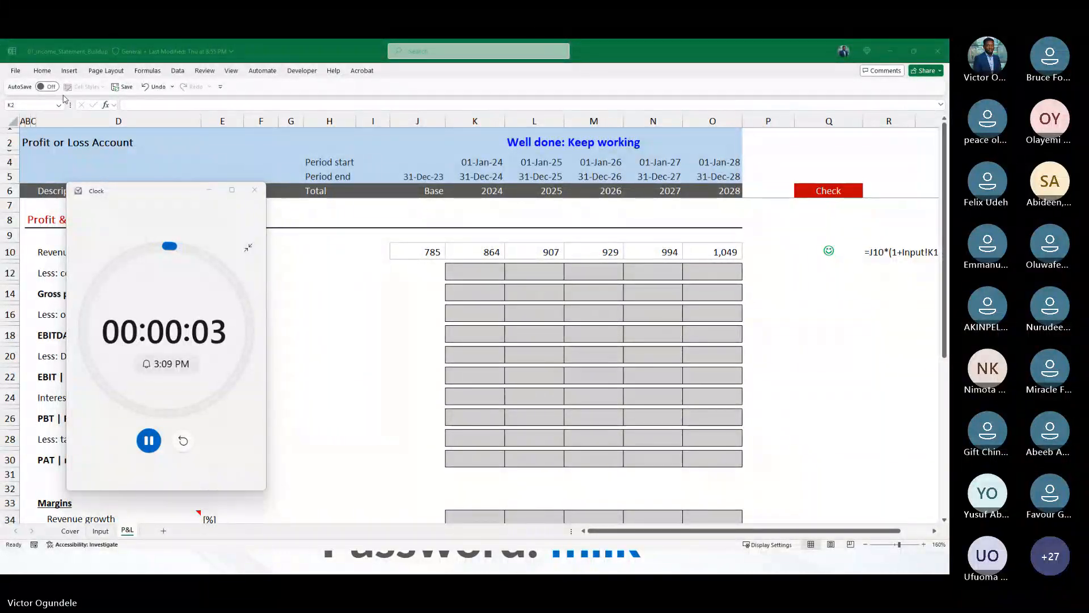
{"action": "left_click", "coordinate": [255, 190]}
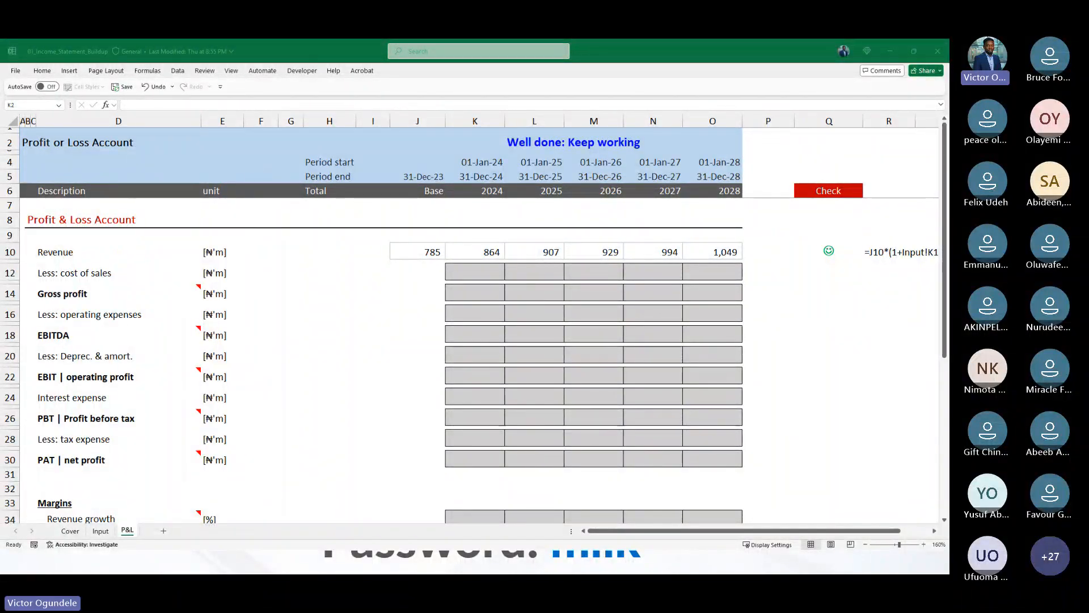
{"action": "left_click", "coordinate": [407, 410]}
{"action": "left_click", "coordinate": [392, 386]}
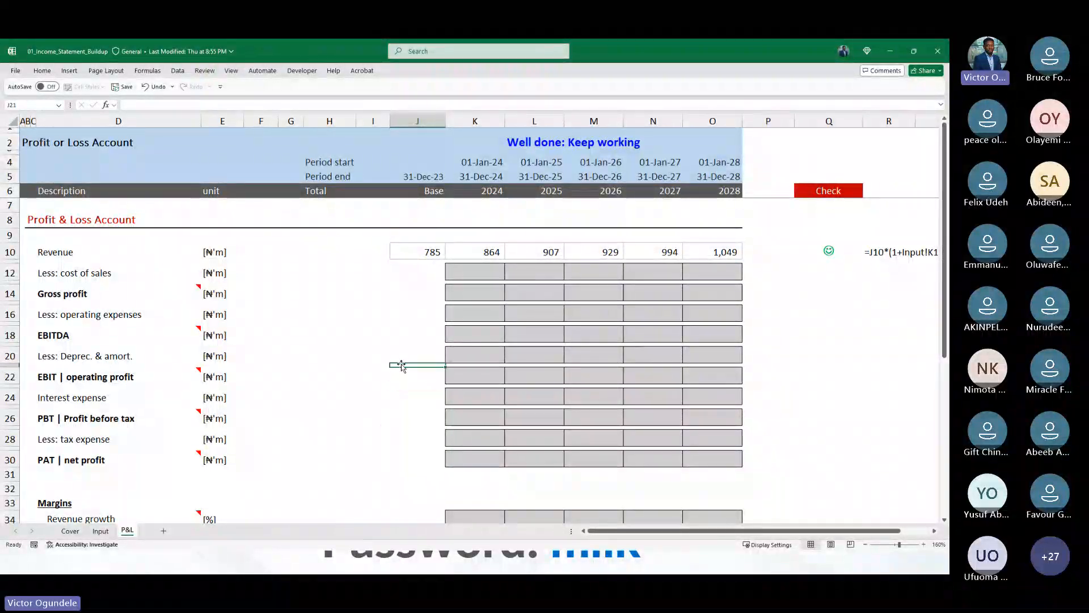
{"action": "left_click", "coordinate": [398, 352]}
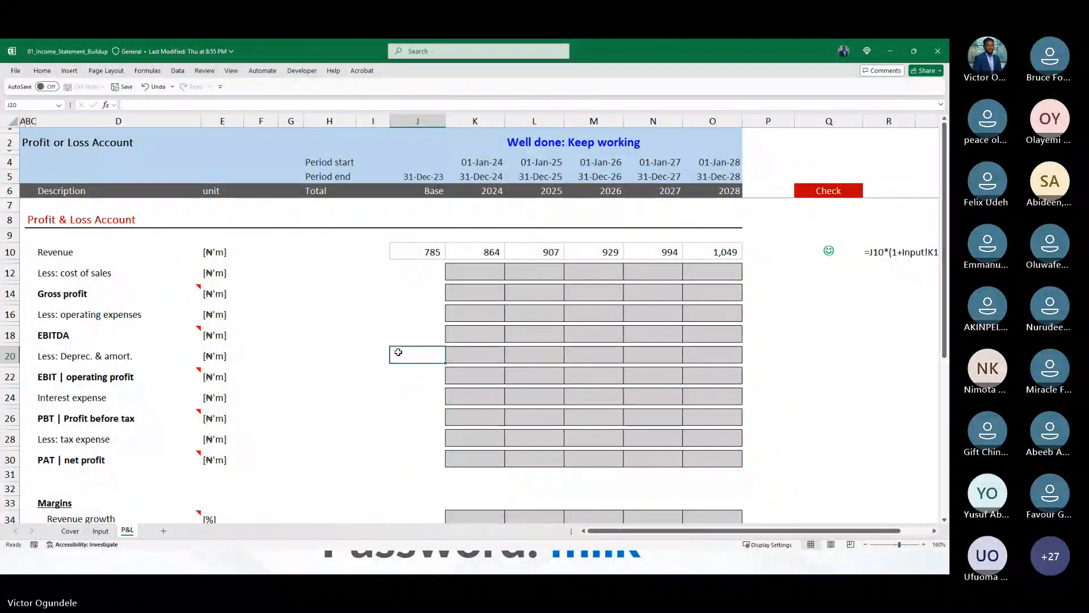
{"action": "left_click", "coordinate": [317, 352]}
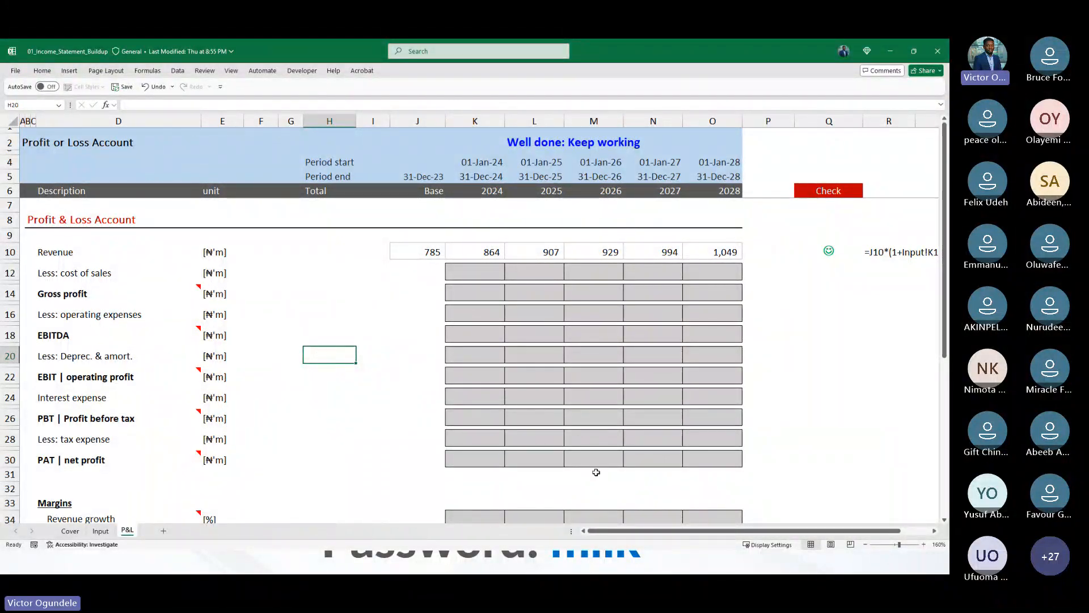
Close the 01_Income_Statement_Buildup workbook, saving its changes.
{"action": "left_click", "coordinate": [865, 545]}
{"action": "left_click", "coordinate": [865, 545]}
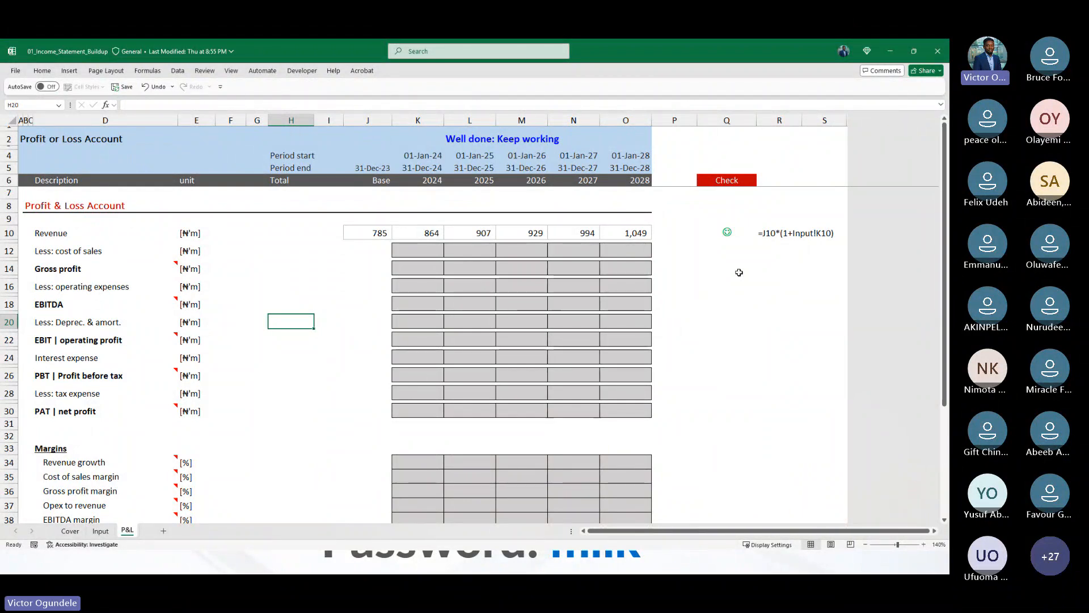
{"action": "left_click", "coordinate": [677, 269]}
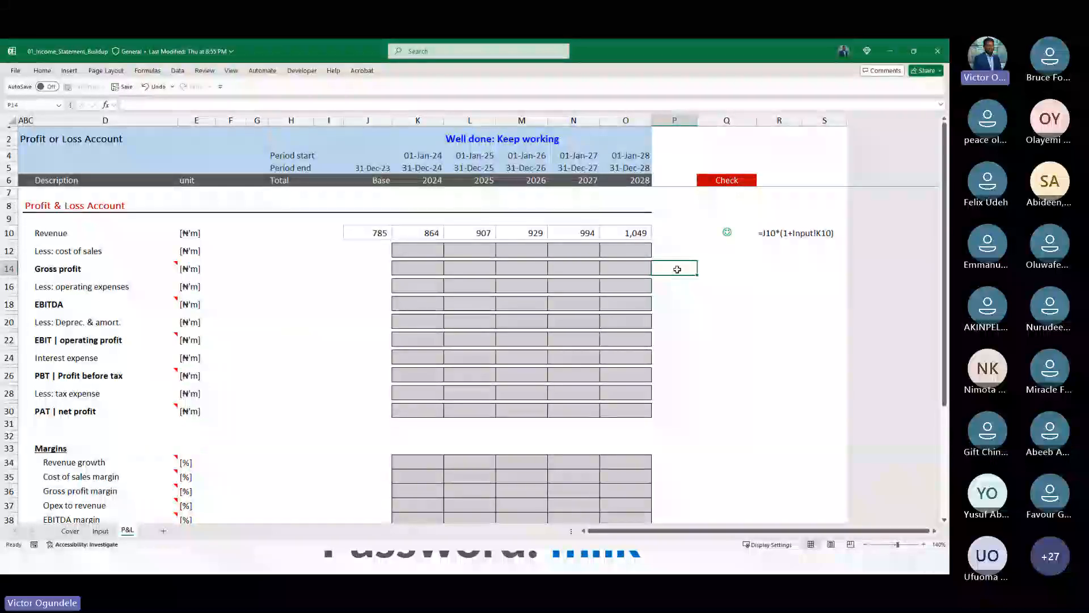
{"action": "left_click", "coordinate": [937, 51]}
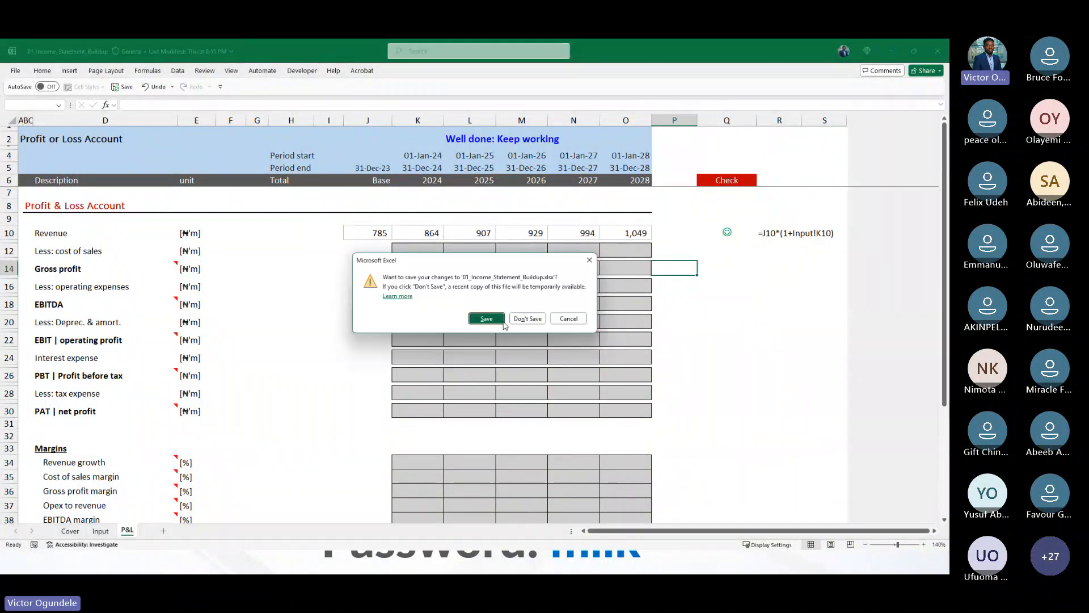
{"action": "left_click", "coordinate": [494, 319]}
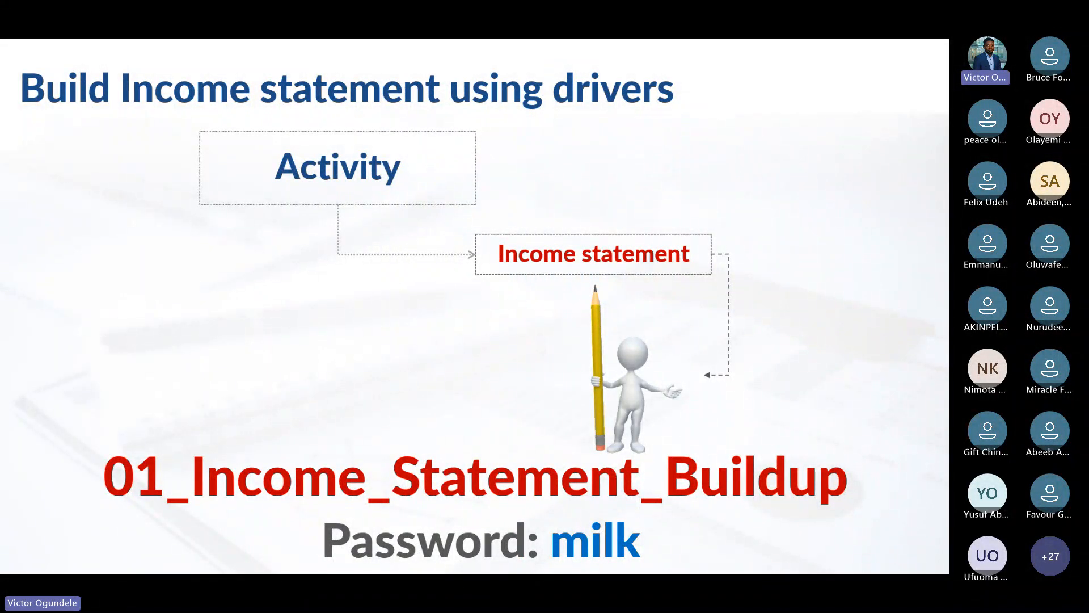
Switch to the Walmart_Corporate_Model_ver001 workbook and narrow Descriptions column D on the Historical_FS sheet.
{"action": "key", "text": "alt+Tab"}
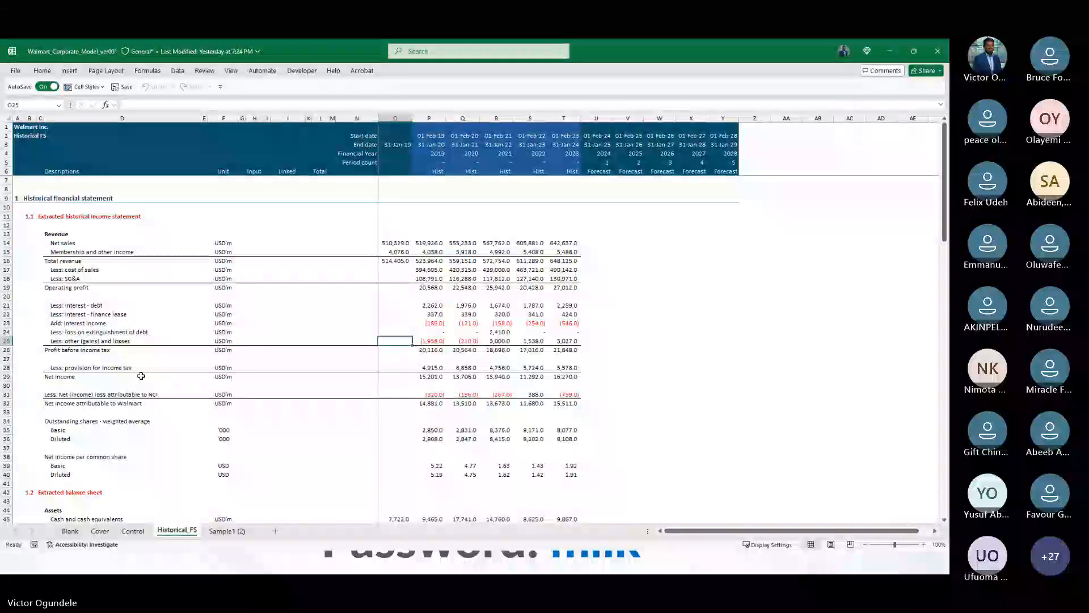
{"action": "left_click", "coordinate": [341, 306]}
{"action": "scroll", "coordinate": [341, 305], "scroll_direction": "up", "scroll_amount": 3, "text": "ctrl"}
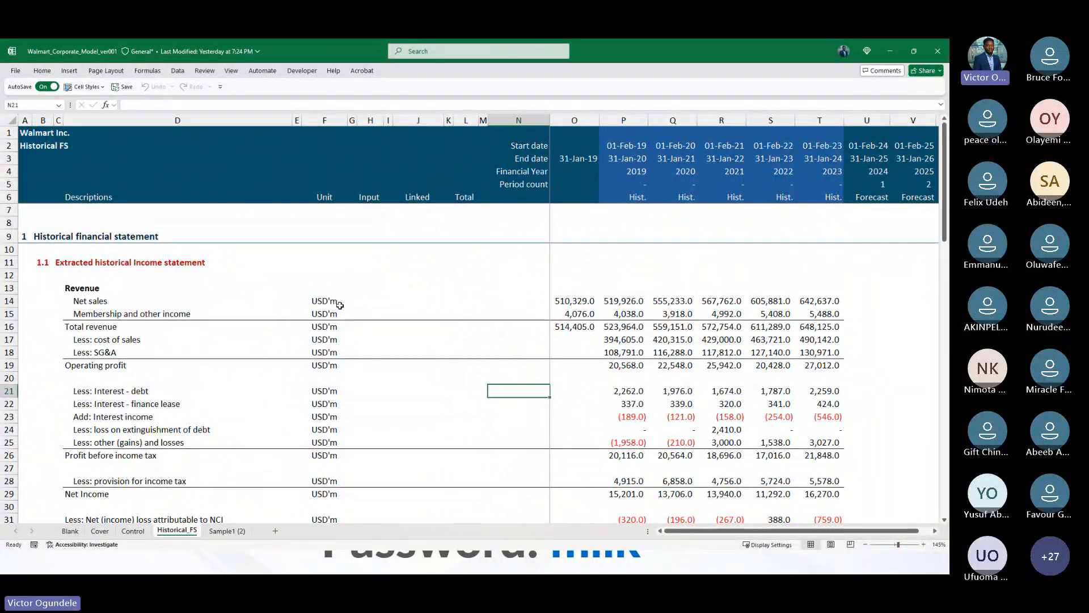
{"action": "scroll", "coordinate": [340, 306], "scroll_direction": "down", "scroll_amount": 2, "text": "ctrl"}
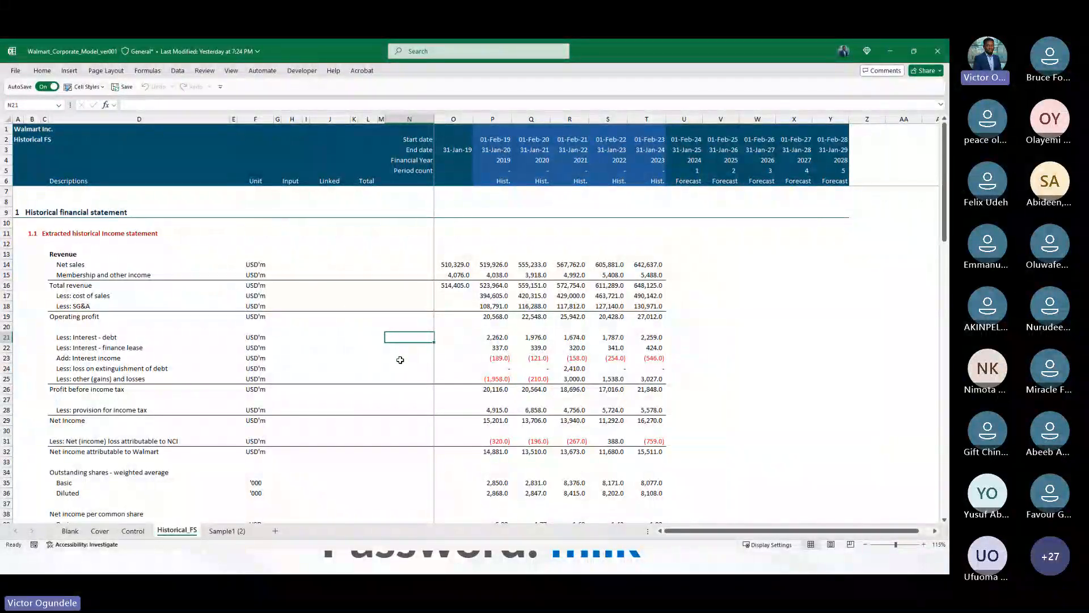
{"action": "left_click", "coordinate": [453, 358]}
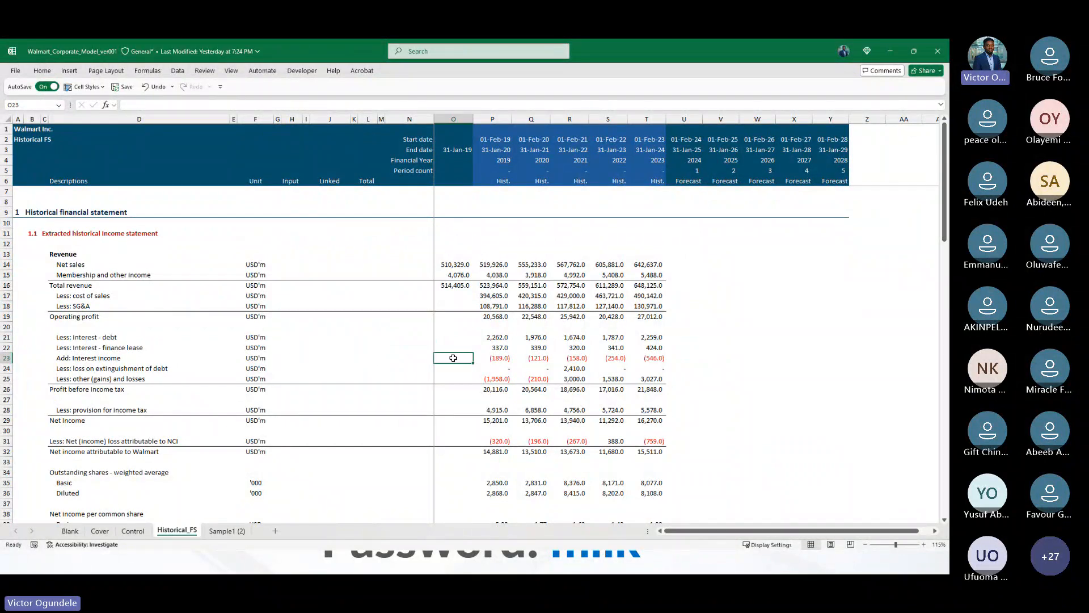
{"action": "key", "text": "ctrl+Up"}
{"action": "key", "text": "ctrl+Up"}
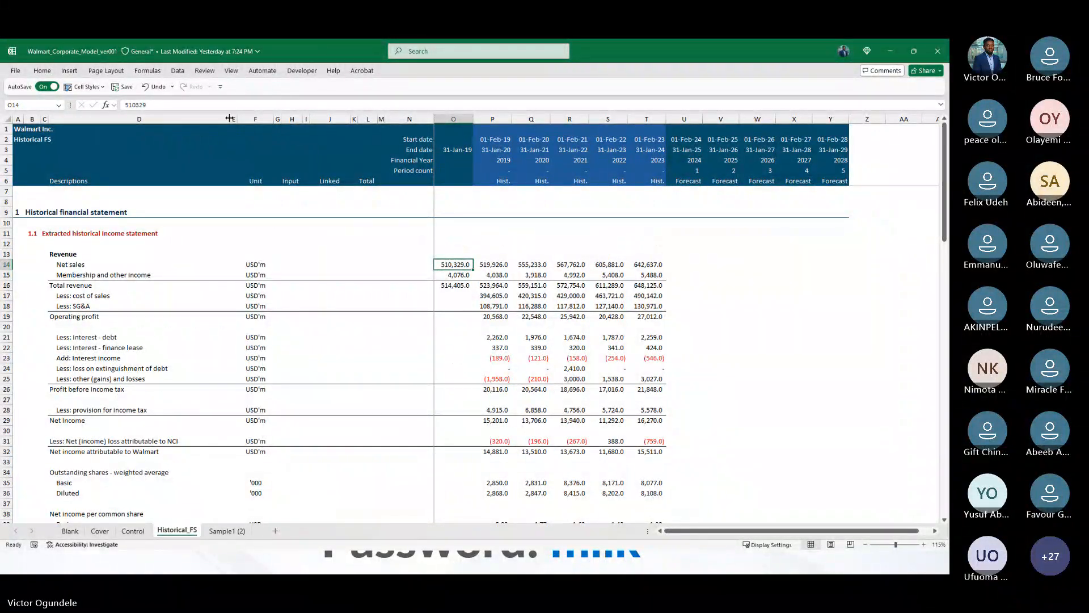
{"action": "left_click_drag", "start_coordinate": [231, 119], "coordinate": [209, 118]}
{"action": "left_click", "coordinate": [301, 289]}
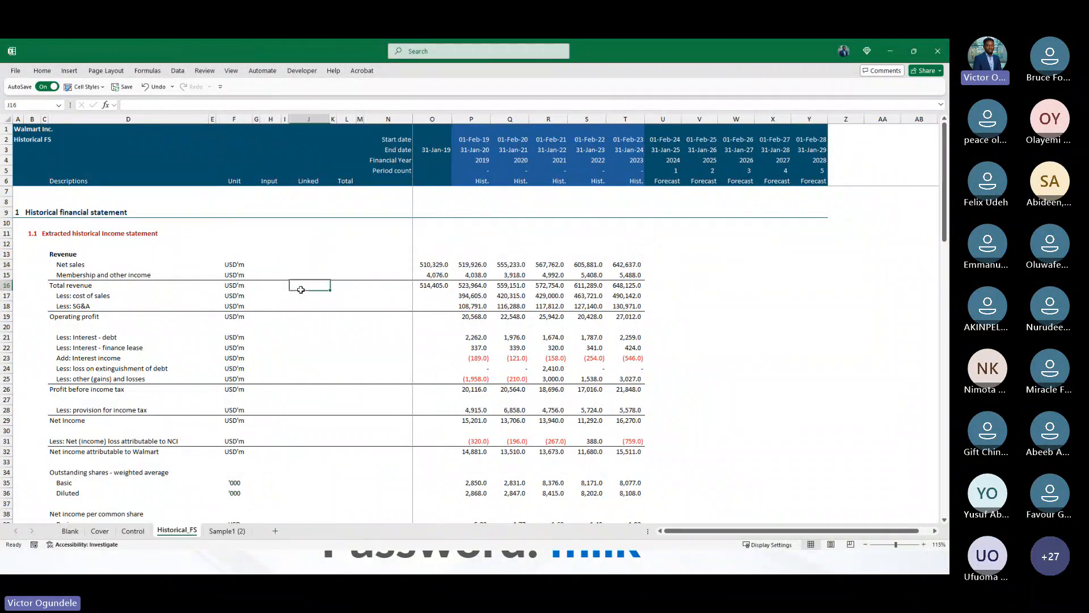
Examine the extracted historical income statement on the Historical_FS sheet.
{"action": "scroll", "coordinate": [300, 290], "scroll_direction": "up", "scroll_amount": 3}
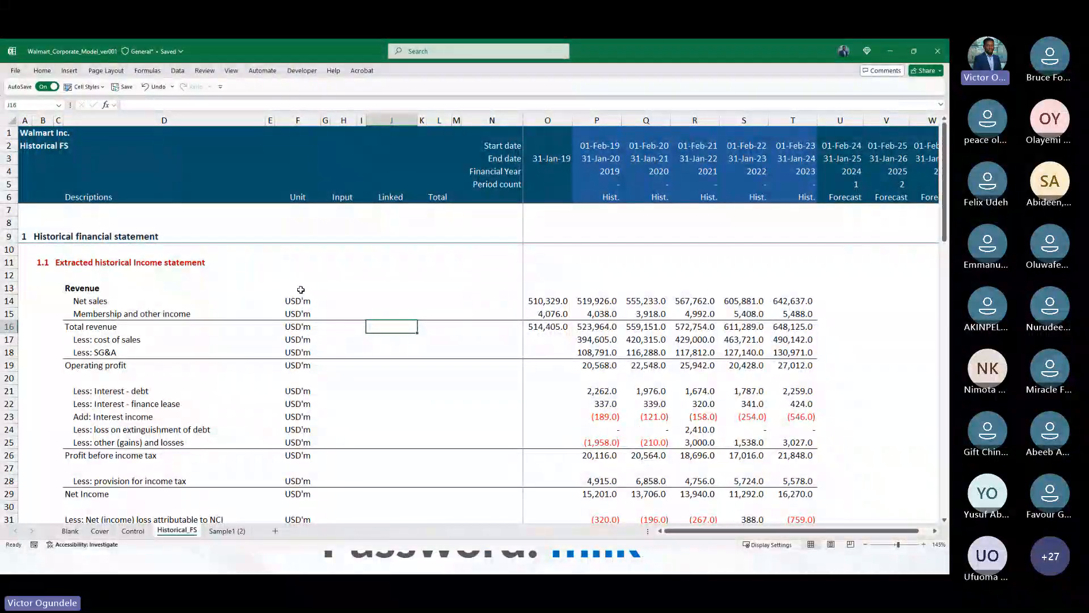
{"action": "scroll", "coordinate": [301, 290], "scroll_direction": "down", "scroll_amount": 1, "text": "ctrl"}
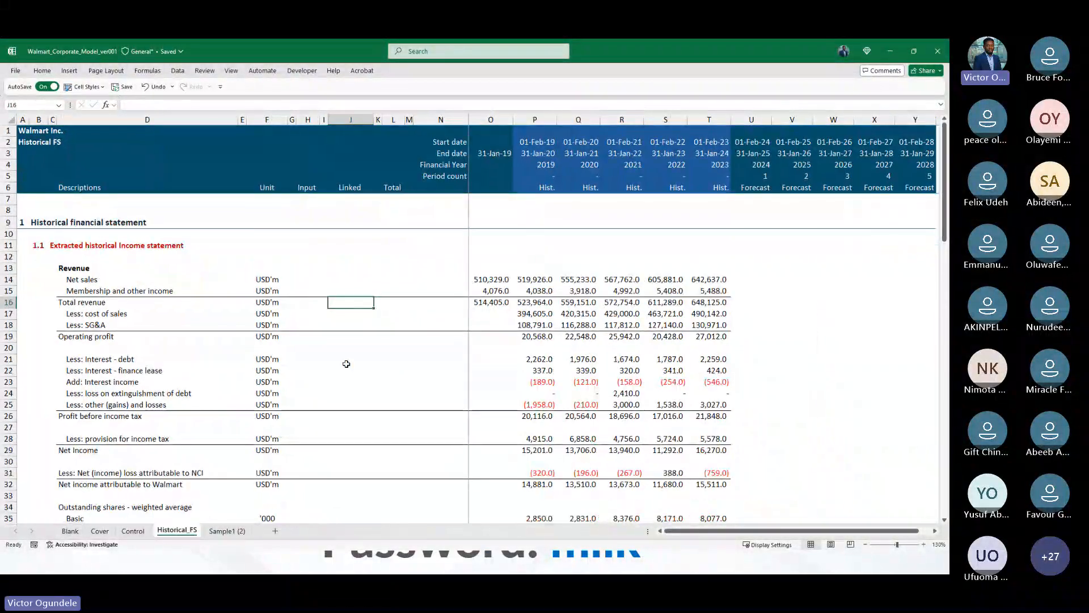
{"action": "scroll", "coordinate": [352, 369], "scroll_direction": "down", "scroll_amount": 2}
{"action": "scroll", "coordinate": [352, 370], "scroll_direction": "up", "scroll_amount": 2}
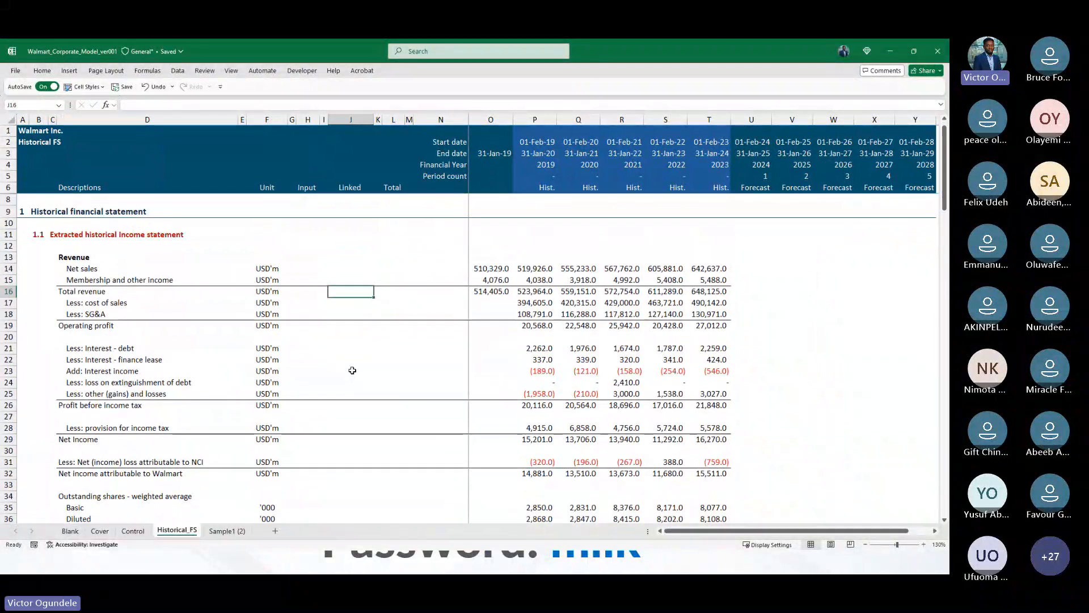
{"action": "key", "text": "alt+Tab"}
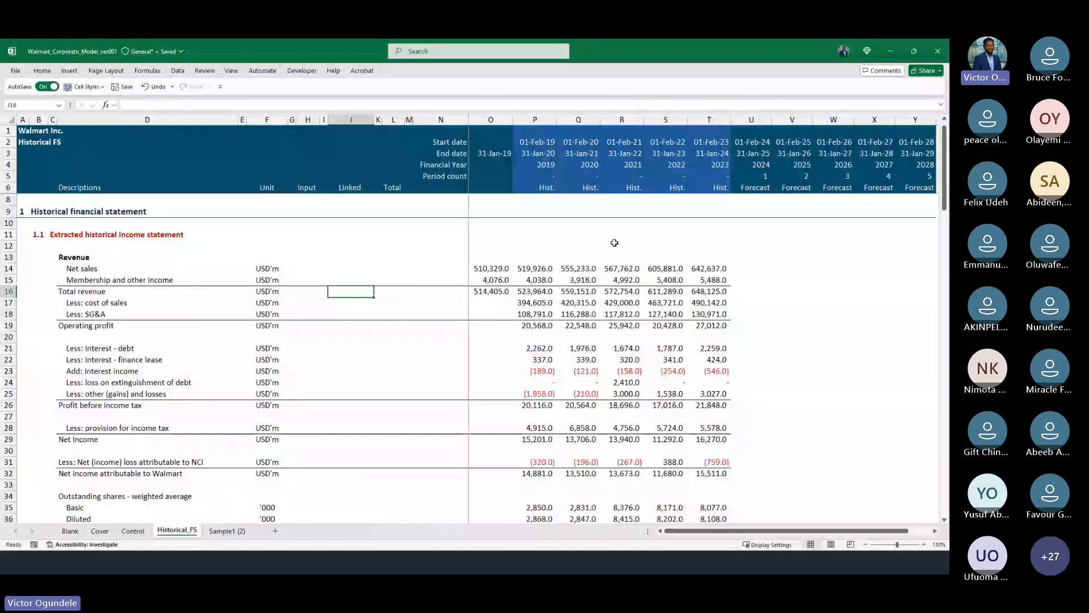
Review the Control sheet's Model navigation section with its list of cell styles.
{"action": "left_click", "coordinate": [386, 313]}
{"action": "left_click", "coordinate": [134, 531]}
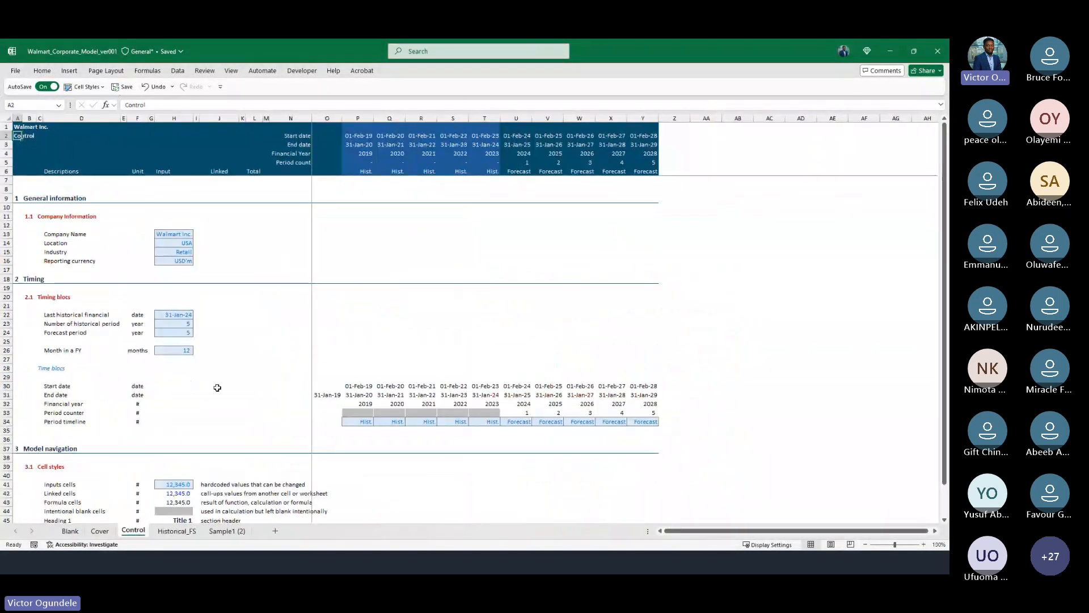
{"action": "scroll", "coordinate": [216, 384], "scroll_direction": "down", "scroll_amount": 7}
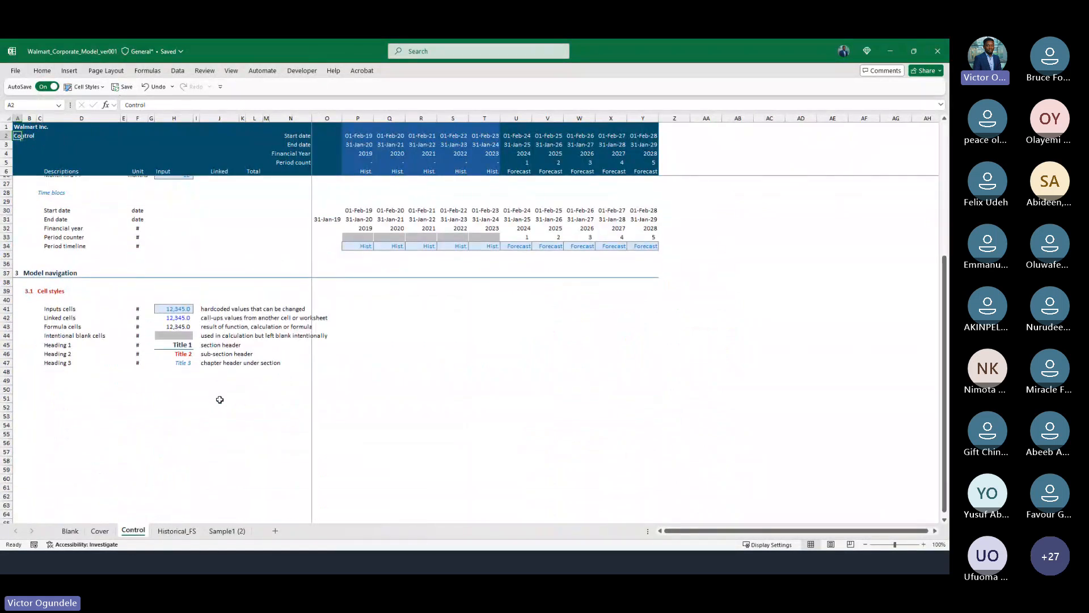
{"action": "left_click", "coordinate": [201, 406]}
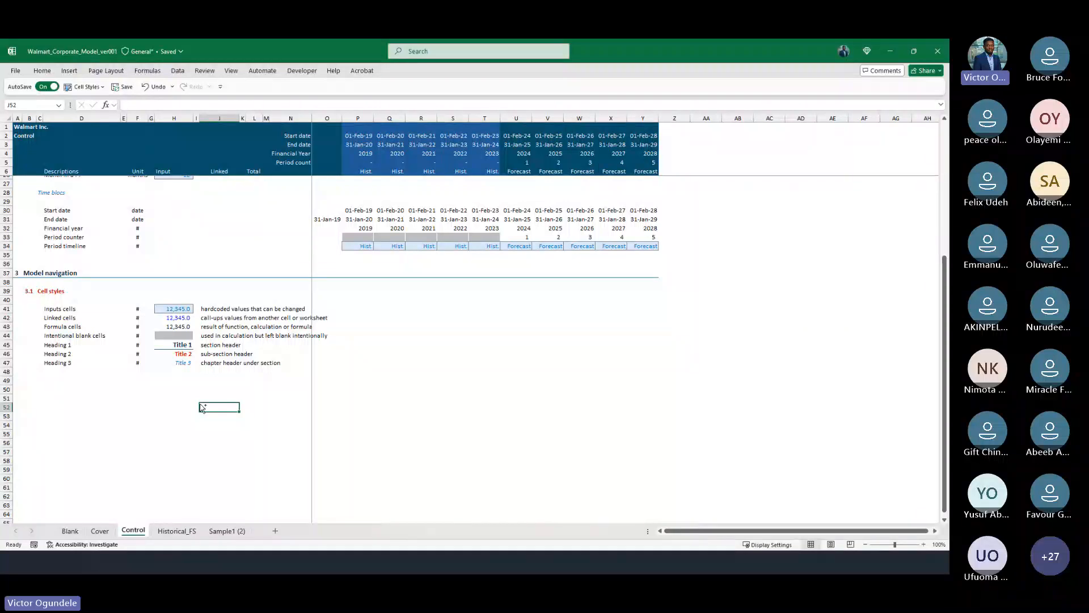
Copy the Model navigation and Cell styles heading rows 37 to 39 on the Control sheet into the rows starting at row 50.
{"action": "scroll", "coordinate": [200, 406], "scroll_direction": "up", "scroll_amount": 3}
{"action": "scroll", "coordinate": [200, 404], "scroll_direction": "down", "scroll_amount": 1}
{"action": "scroll", "coordinate": [199, 404], "scroll_direction": "up", "scroll_amount": 1}
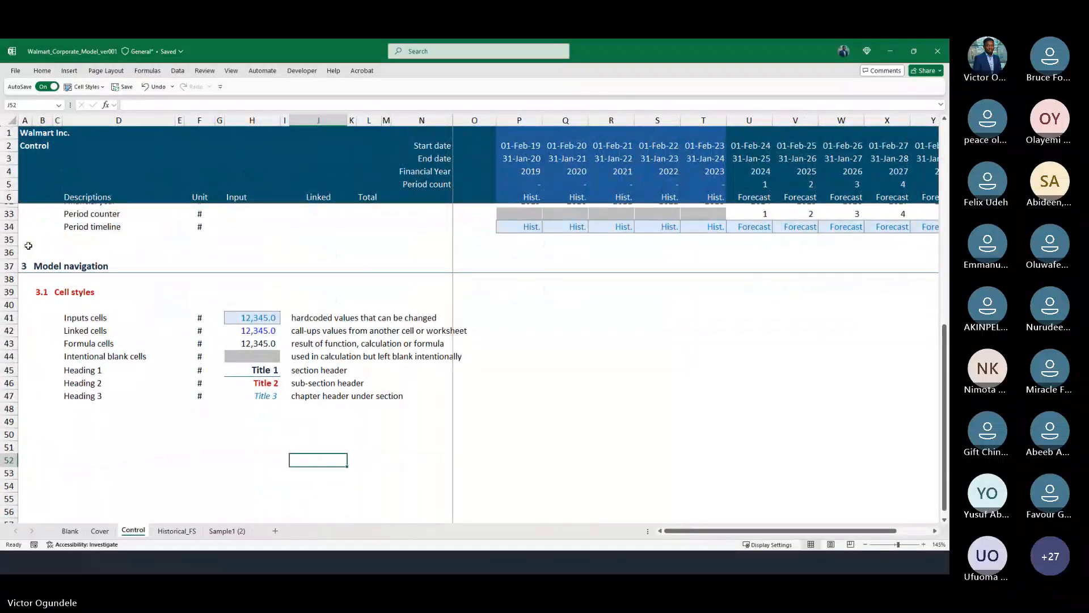
{"action": "left_click", "coordinate": [8, 267]}
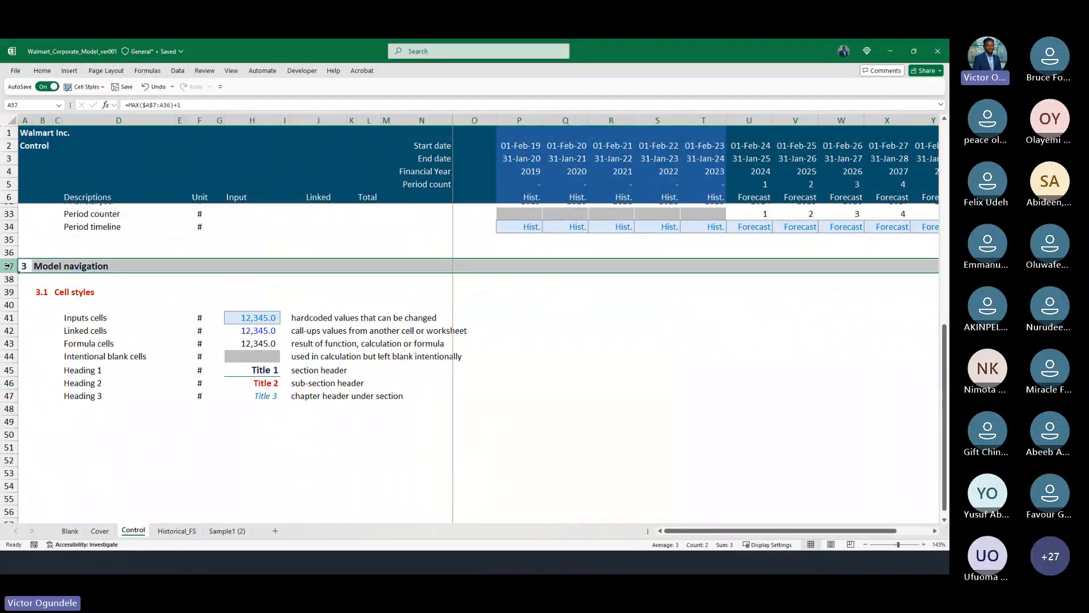
{"action": "key", "text": "shift+Down"}
{"action": "key", "text": "shift+Down"}
{"action": "key", "text": "ctrl+c"}
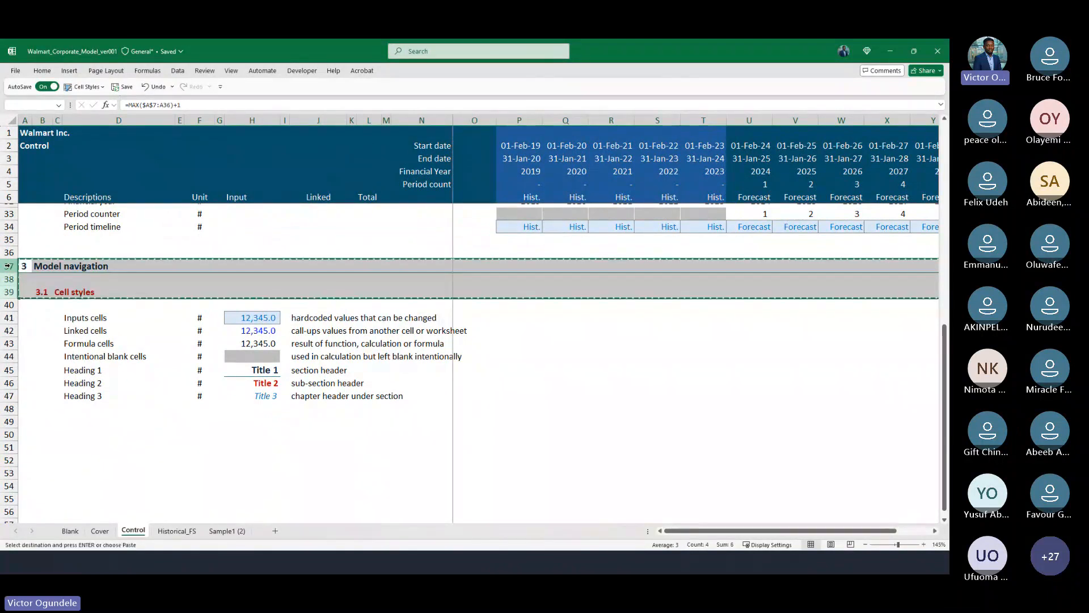
{"action": "key", "text": "Left"}
{"action": "key", "text": "Down"}
{"action": "key", "text": "Down"}
{"action": "key", "text": "Down"}
{"action": "key", "text": "Down"}
{"action": "key", "text": "Down"}
{"action": "key", "text": "Down"}
{"action": "key", "text": "Down"}
{"action": "key", "text": "Down"}
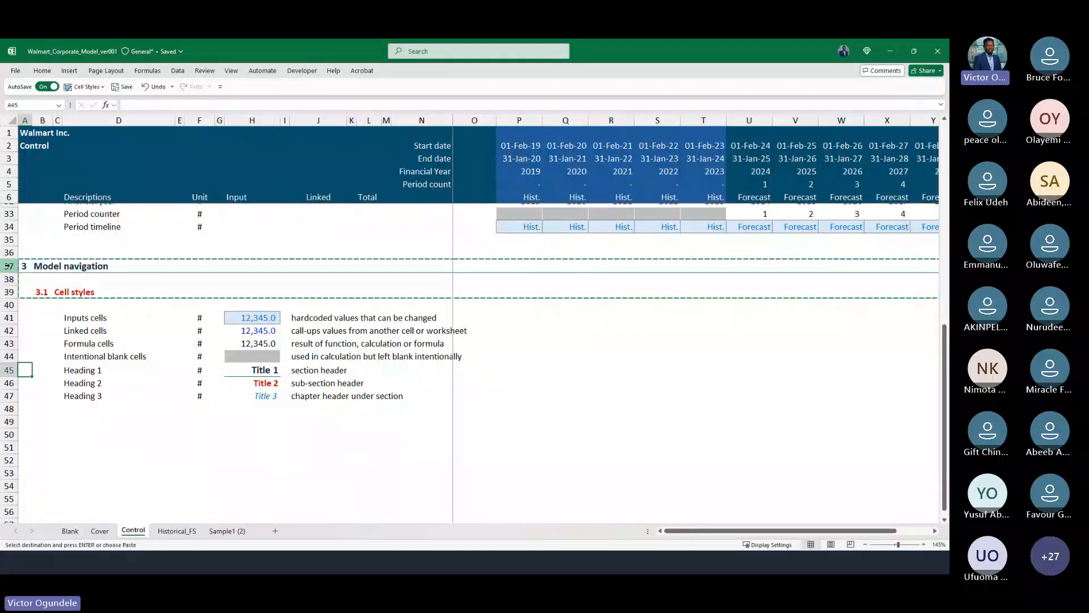
{"action": "key", "text": "Down"}
{"action": "key", "text": "Down"}
{"action": "key", "text": "Down"}
{"action": "key", "text": "Down"}
{"action": "key", "text": "Down"}
{"action": "key", "text": "shift+space"}
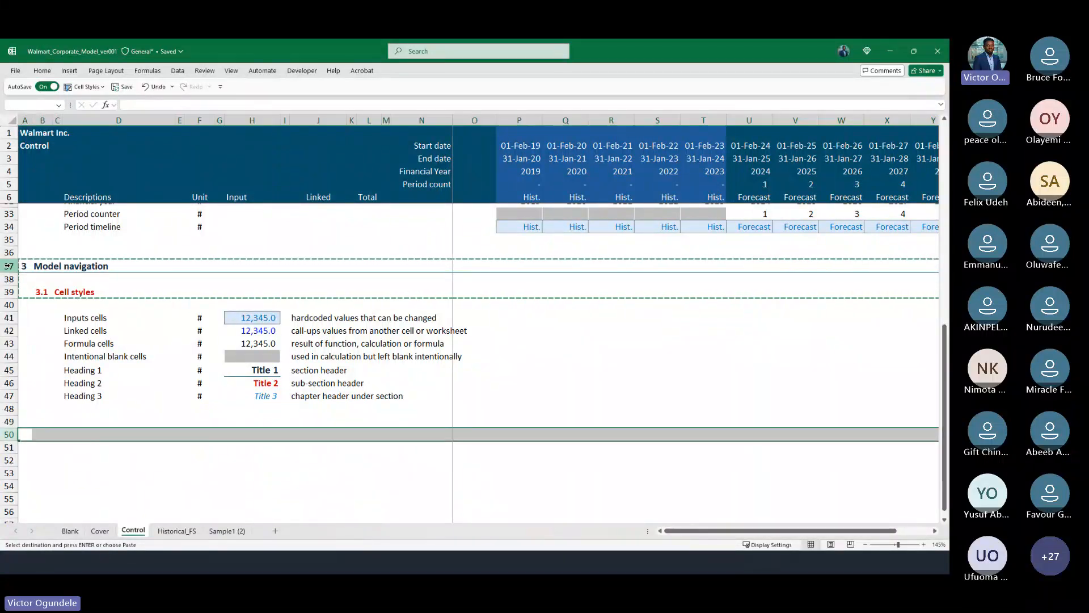
{"action": "key", "text": "ctrl+v"}
{"action": "key", "text": "Up"}
{"action": "key", "text": "Up"}
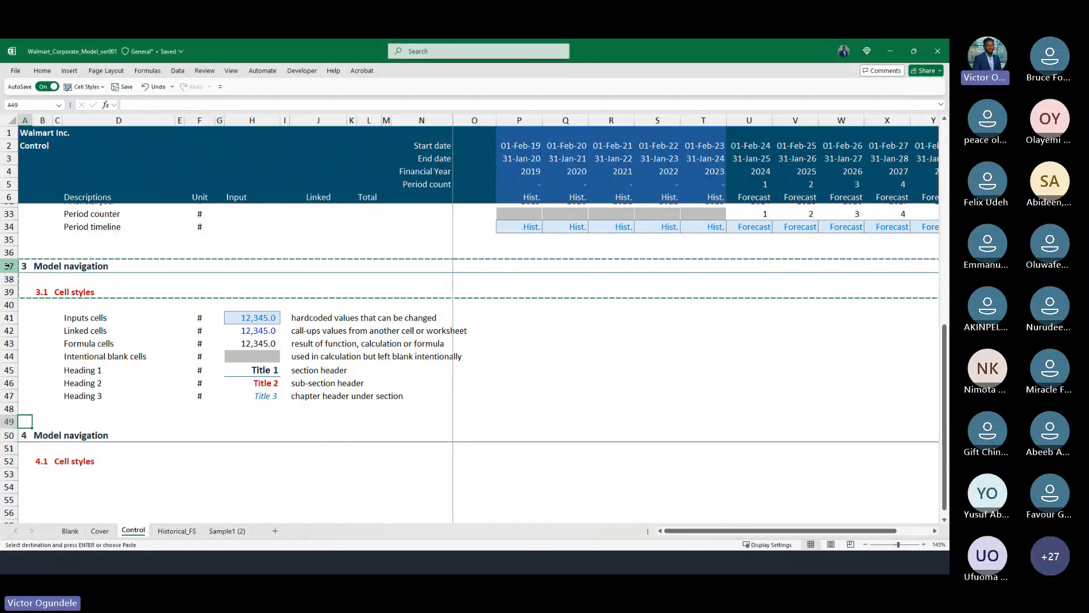
{"action": "key", "text": "Escape"}
Rename the copied section 4 heading in cell B50 as "Financial statement structure".
{"action": "key", "text": "shift+Down"}
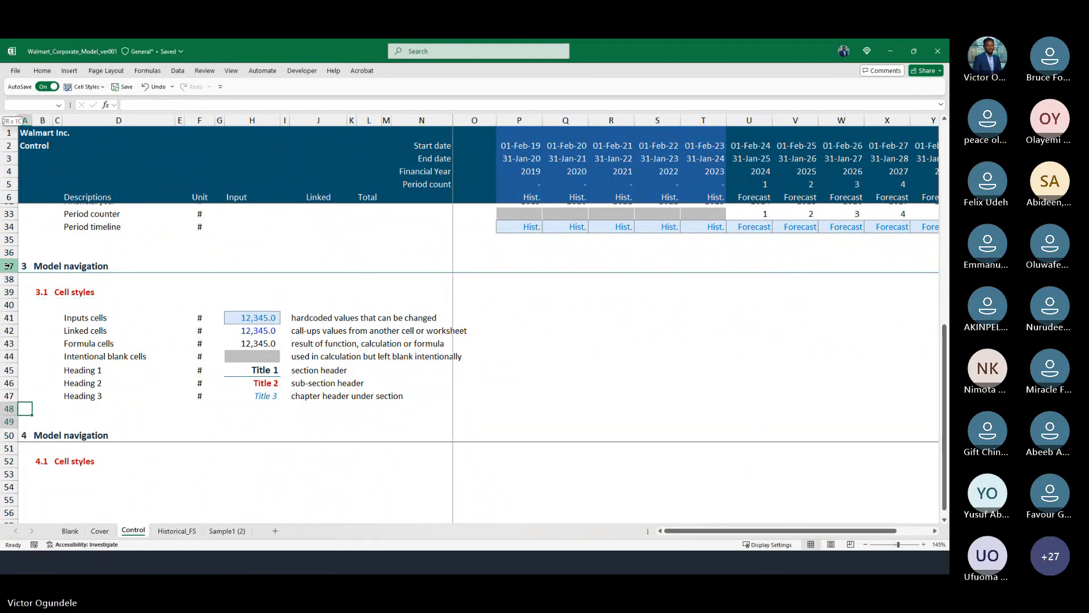
{"action": "key", "text": "shift+space"}
{"action": "key", "text": "Right"}
{"action": "key", "text": "Down"}
{"action": "key", "text": "Down"}
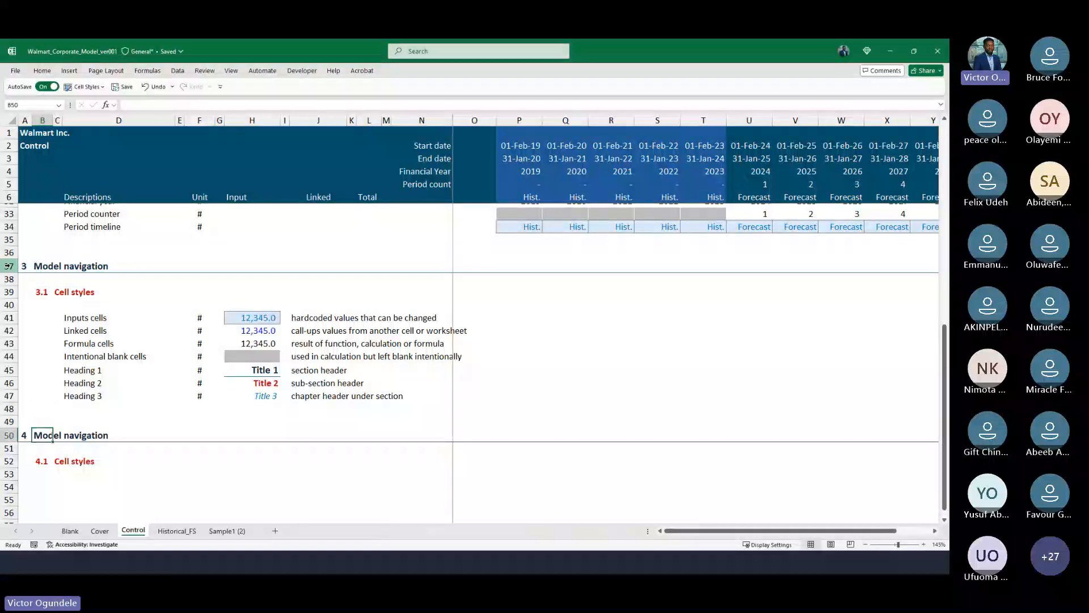
{"action": "type", "text": "F"}
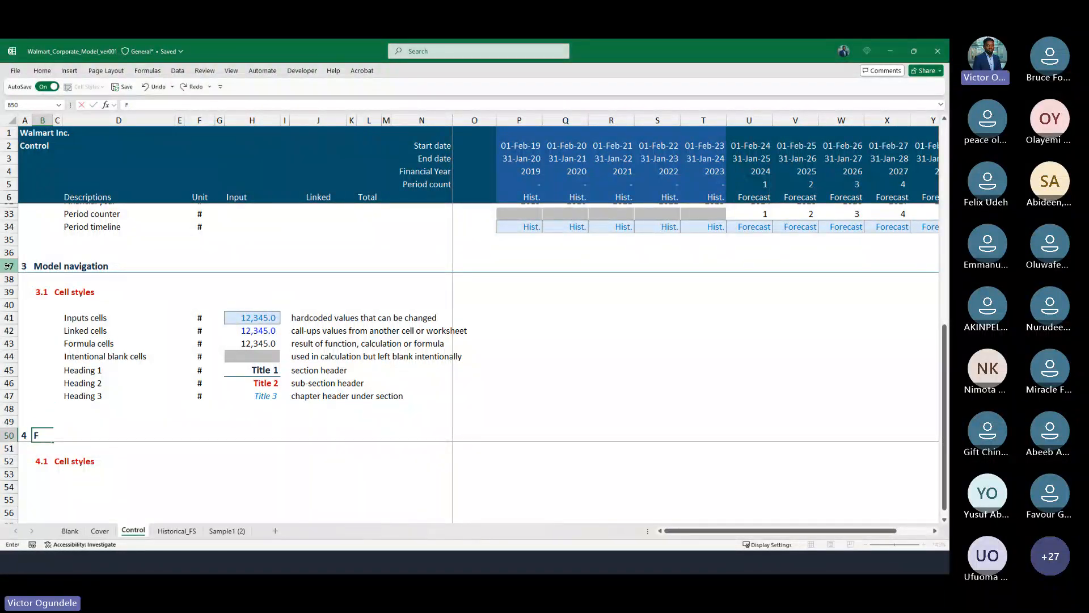
{"action": "type", "text": "inancial statenent"}
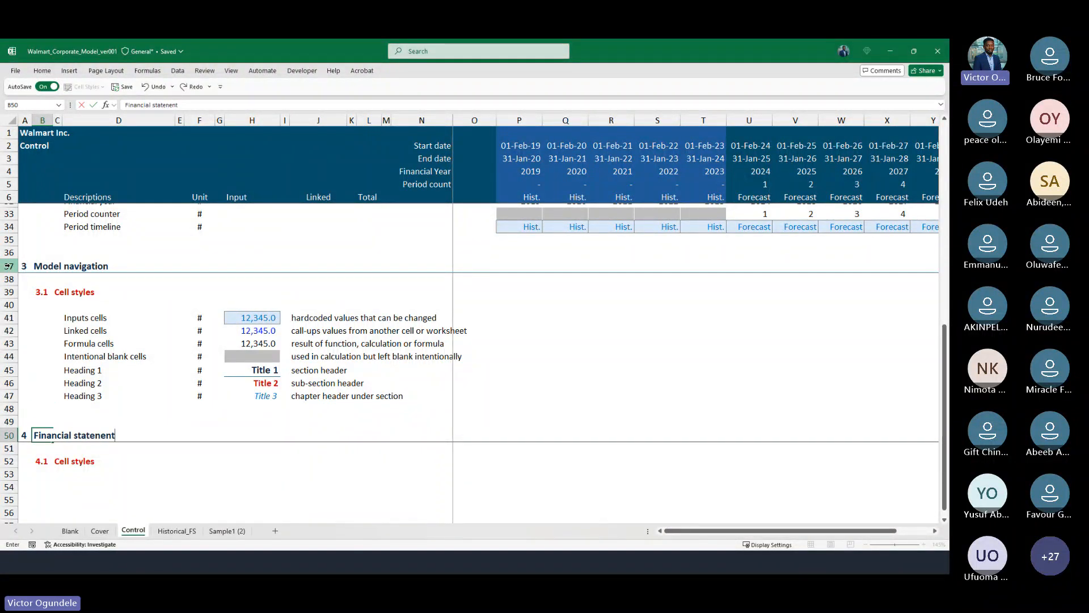
{"action": "key", "text": "BackSpace"}
{"action": "key", "text": "BackSpace"}
{"action": "type", "text": "ment struct"}
{"action": "key", "text": "Return"}
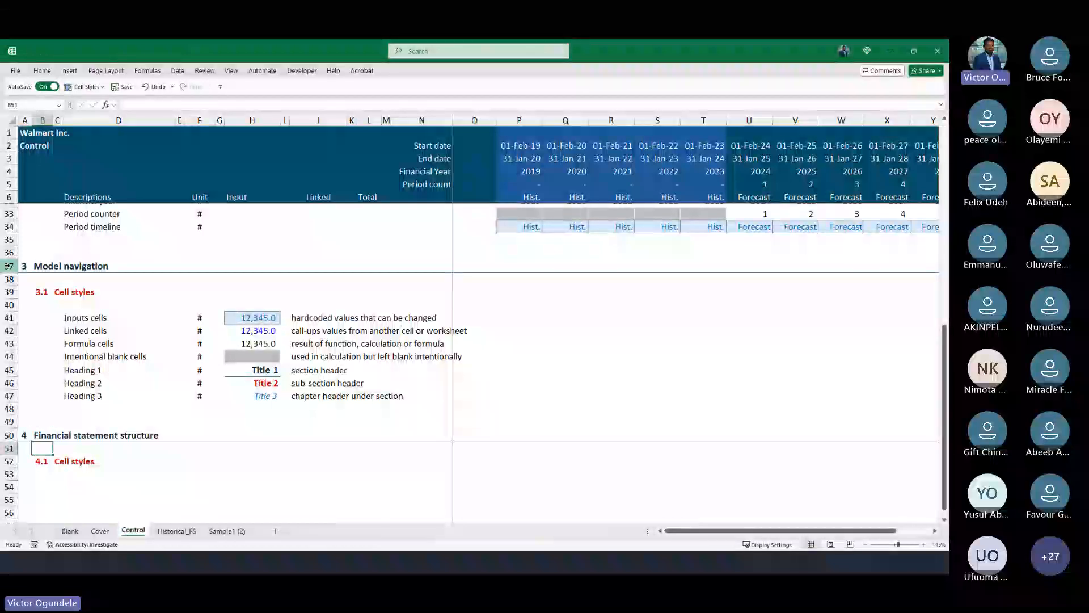
Rename the 4.1 sub-section heading in cell C52 as "Income statement".
{"action": "scroll", "coordinate": [66, 314], "scroll_direction": "down", "scroll_amount": 1}
{"action": "scroll", "coordinate": [67, 314], "scroll_direction": "down", "scroll_amount": 1}
{"action": "scroll", "coordinate": [67, 314], "scroll_direction": "down", "scroll_amount": 1}
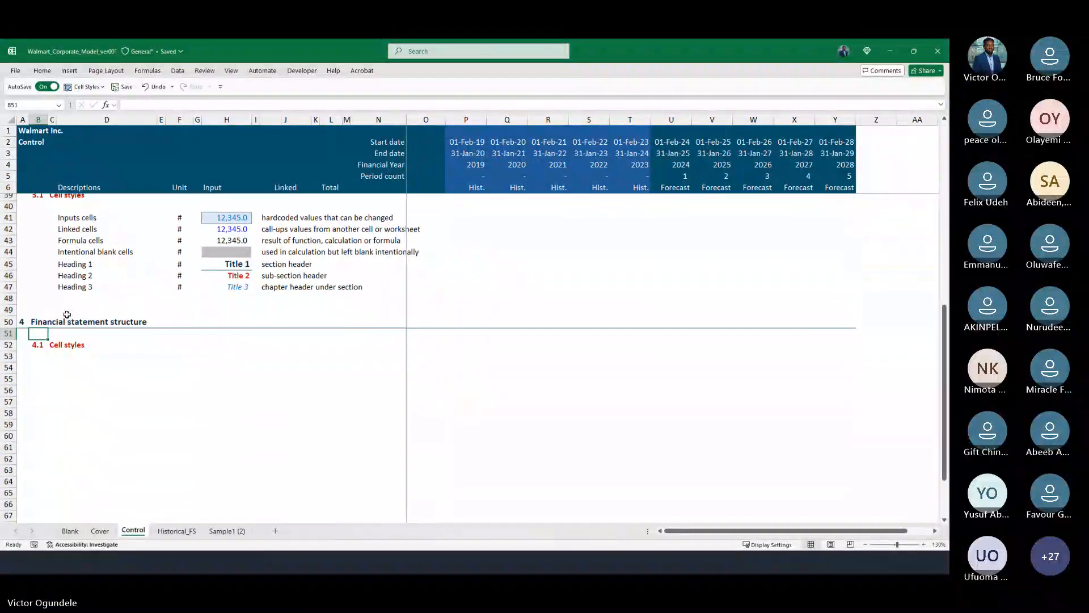
{"action": "left_click", "coordinate": [53, 344]}
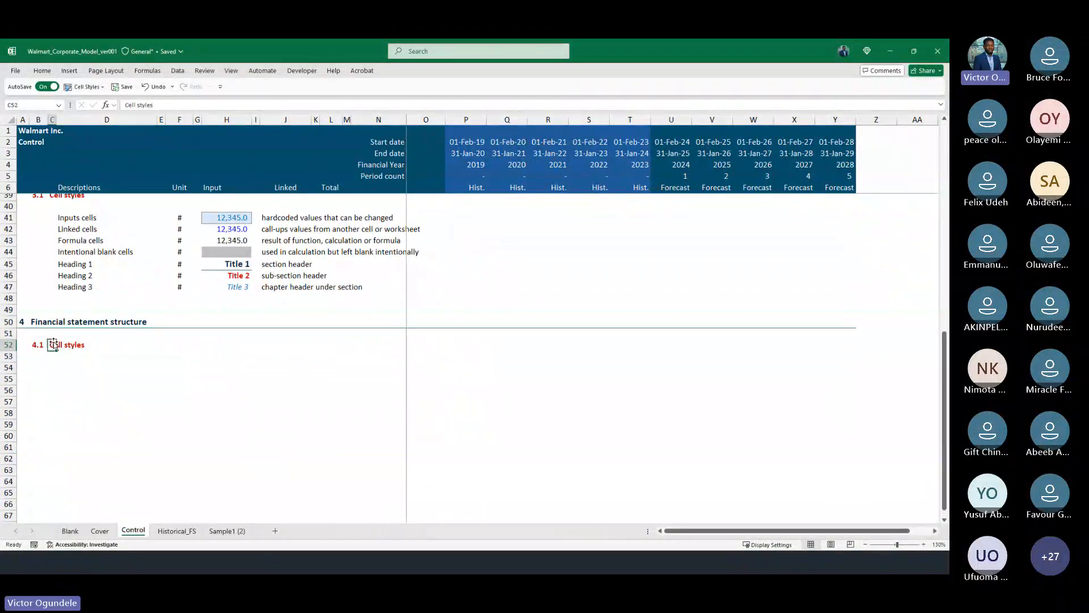
{"action": "type", "text": "In"}
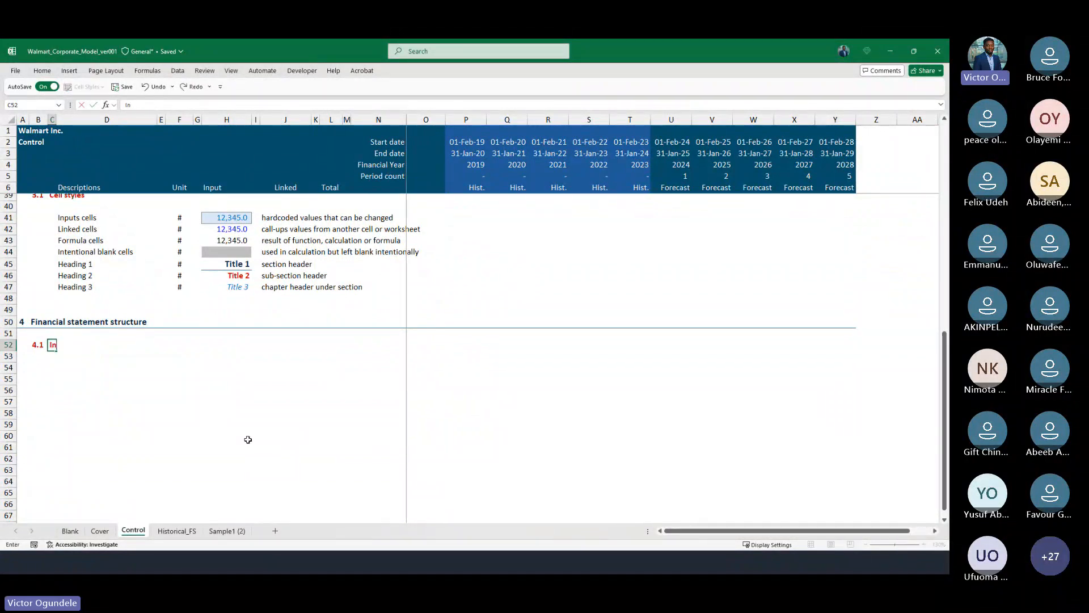
{"action": "type", "text": "come statement"}
{"action": "key", "text": "Return"}
{"action": "key", "text": "Down"}
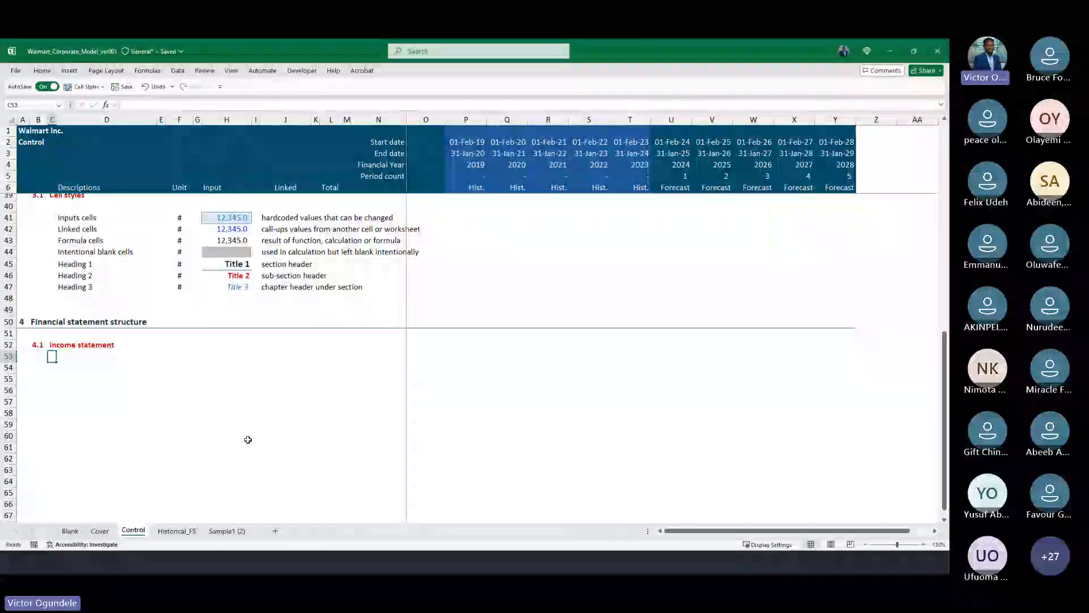
Enter "Revenue" in cell D54 as the first line item under the Income statement heading.
{"action": "key", "text": "Right"}
{"action": "scroll", "coordinate": [248, 440], "scroll_direction": "up", "scroll_amount": 2, "text": "ctrl"}
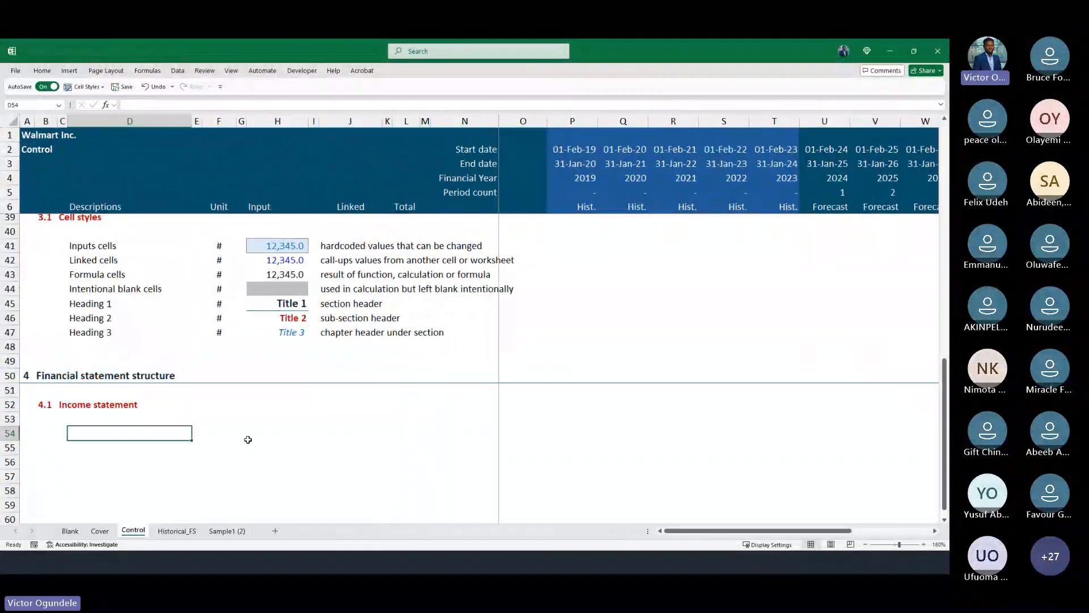
{"action": "scroll", "coordinate": [247, 440], "scroll_direction": "down", "scroll_amount": 2, "text": "ctrl"}
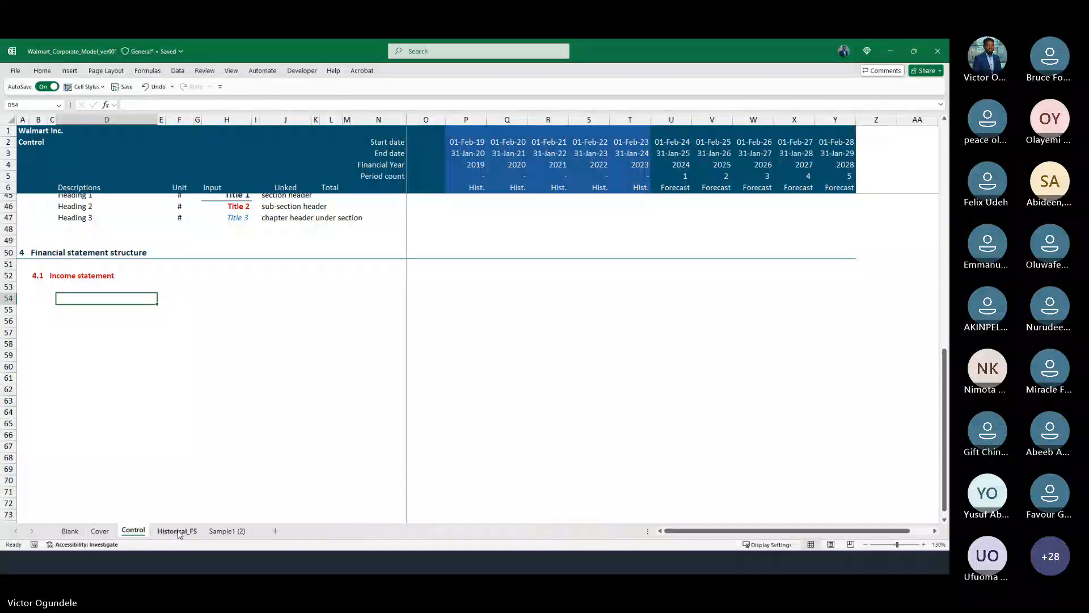
{"action": "scroll", "coordinate": [137, 315], "scroll_direction": "up", "scroll_amount": 6}
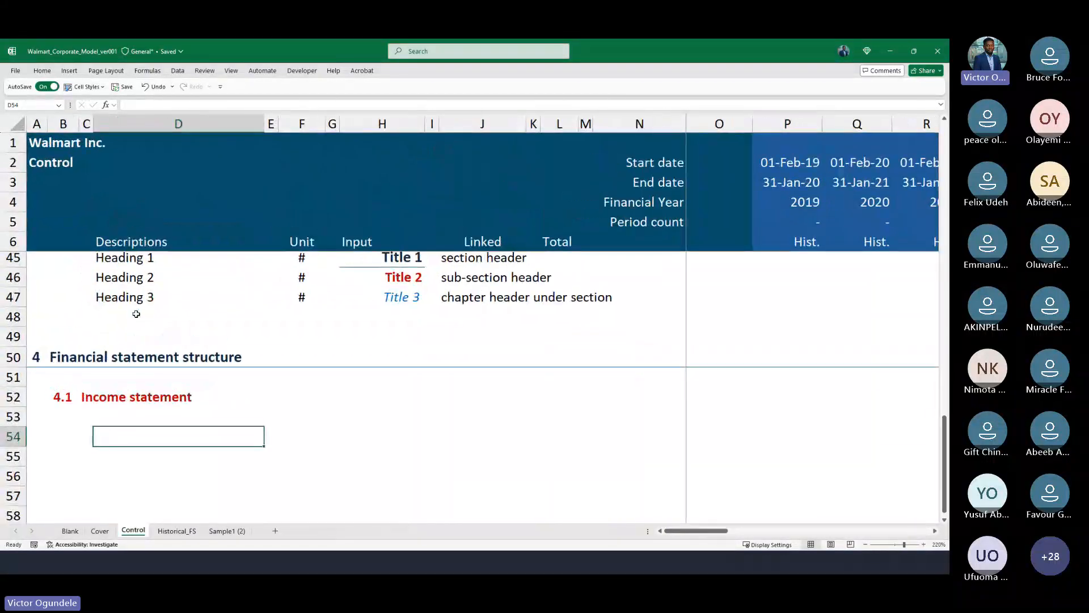
{"action": "scroll", "coordinate": [136, 314], "scroll_direction": "down", "scroll_amount": 1}
{"action": "scroll", "coordinate": [137, 314], "scroll_direction": "down", "scroll_amount": 3}
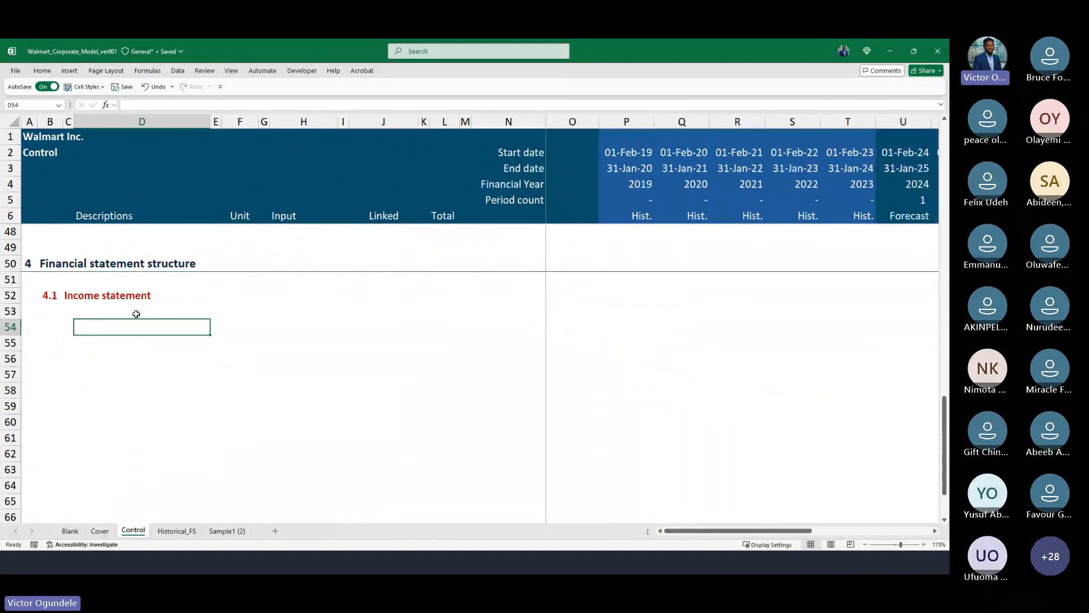
{"action": "type", "text": "Revenue"}
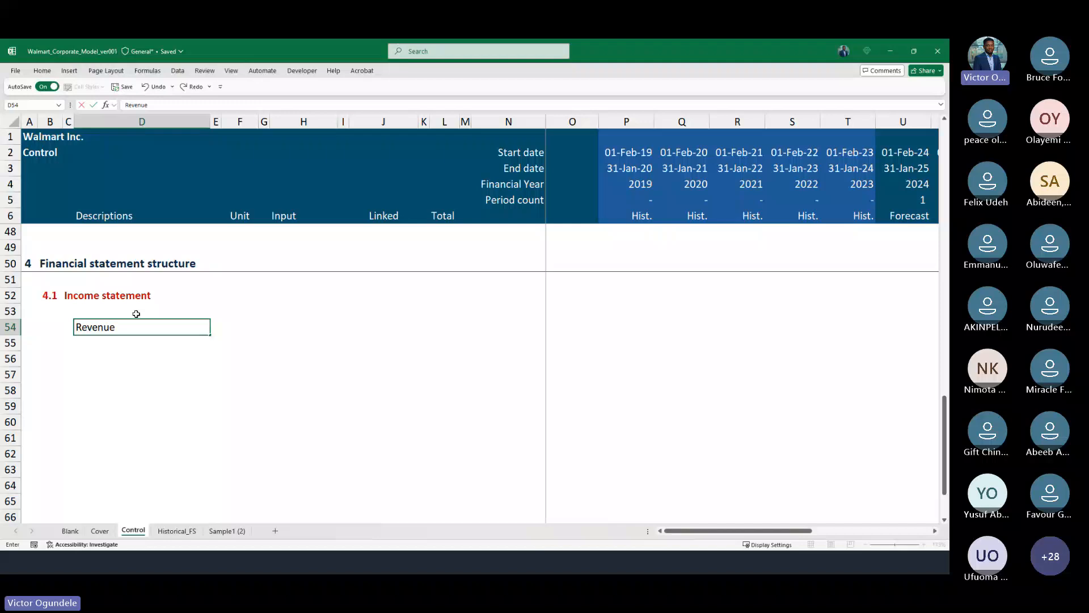
{"action": "key", "text": "Return"}
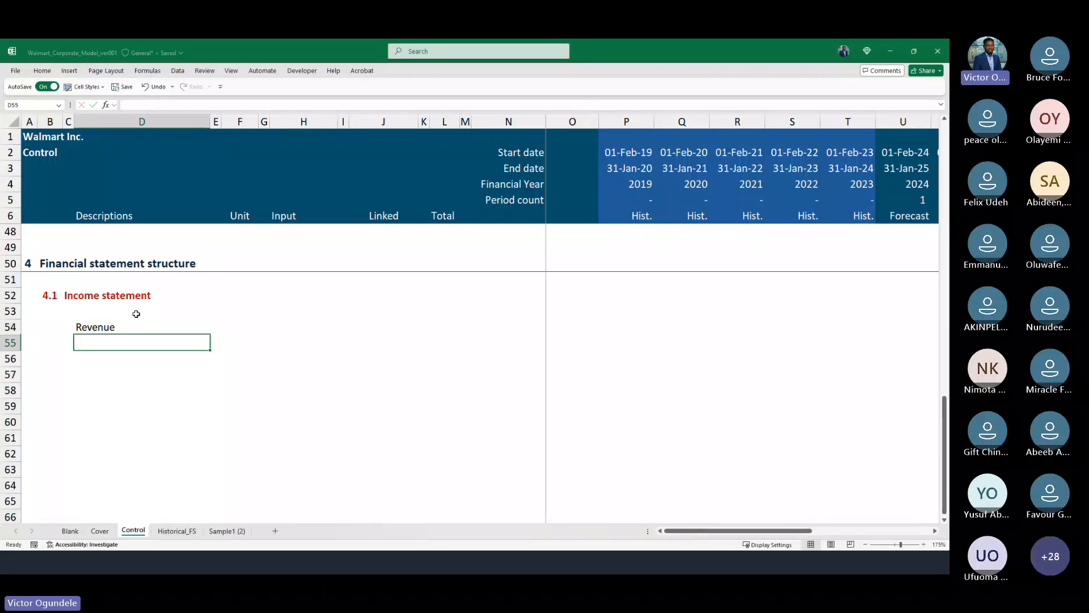
Enter "(-) Cost of sales" in cell D55 below Revenue.
{"action": "scroll", "coordinate": [137, 314], "scroll_direction": "up", "scroll_amount": 2}
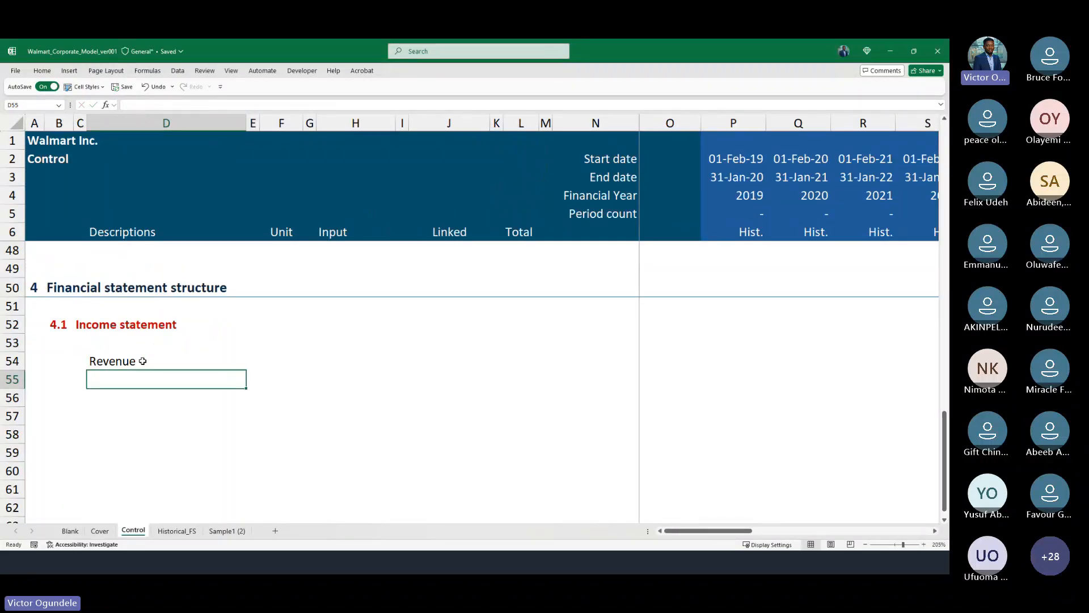
{"action": "scroll", "coordinate": [143, 361], "scroll_direction": "down", "scroll_amount": 1}
{"action": "type", "text": "("}
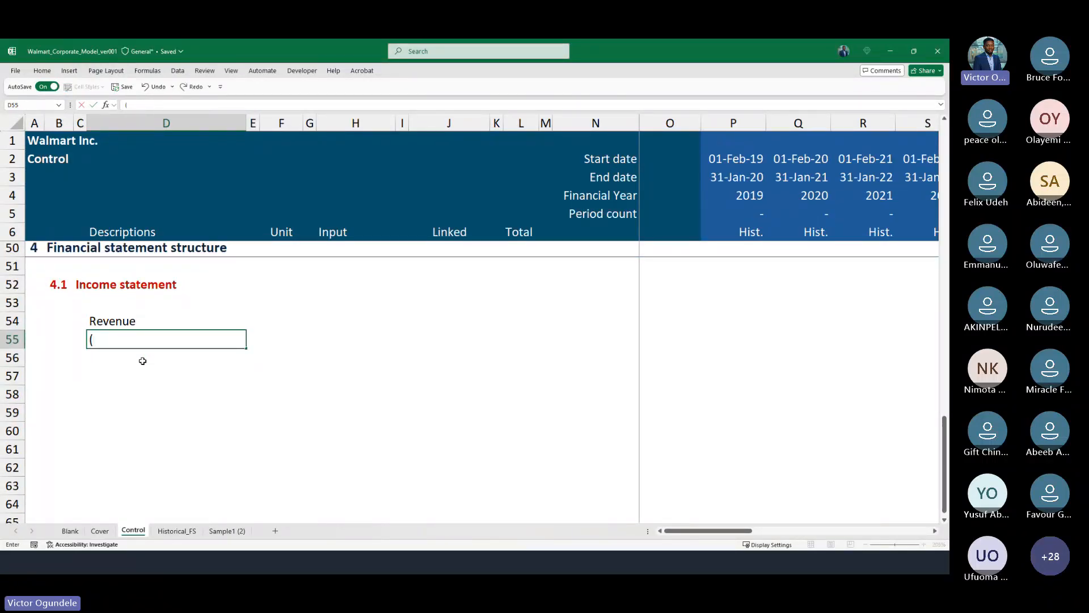
{"action": "type", "text": "-) Cost of sales"}
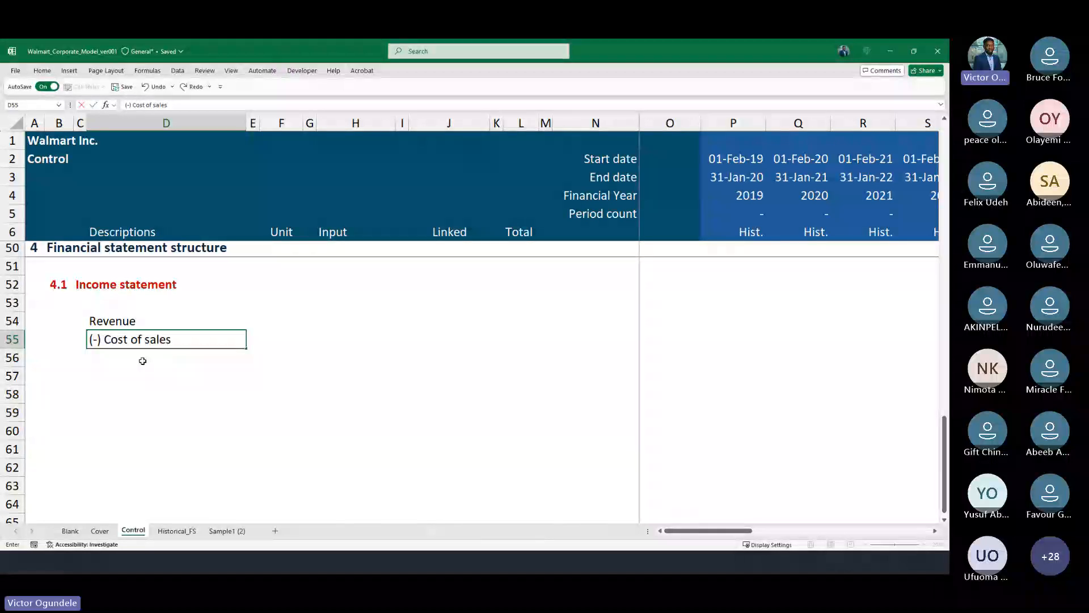
{"action": "key", "text": "Return"}
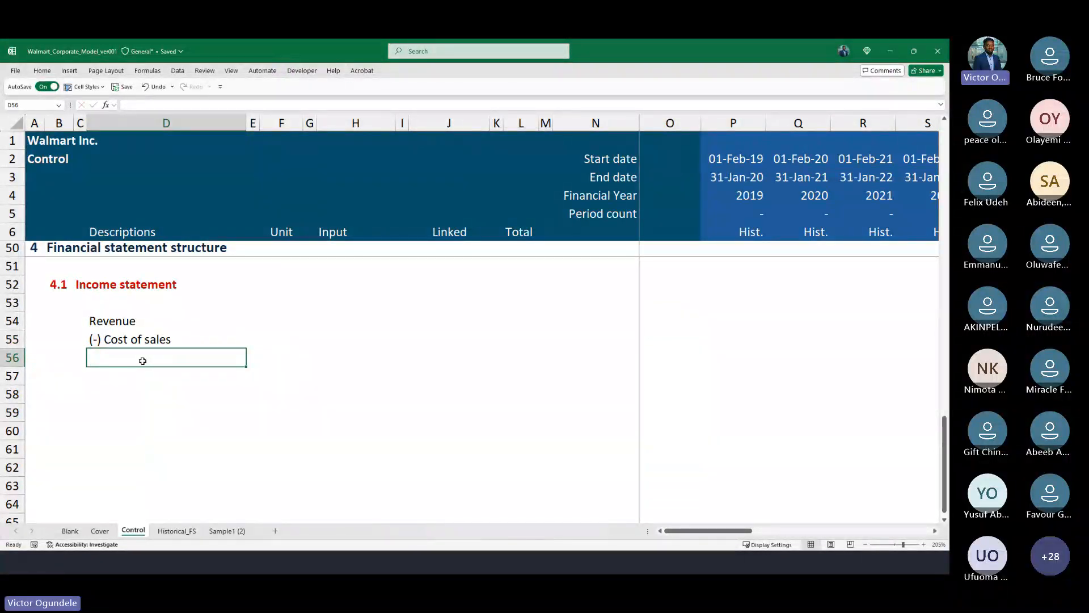
Enter "Gross profit" in cell D56 and format it in bold.
{"action": "type", "text": "Gross p"}
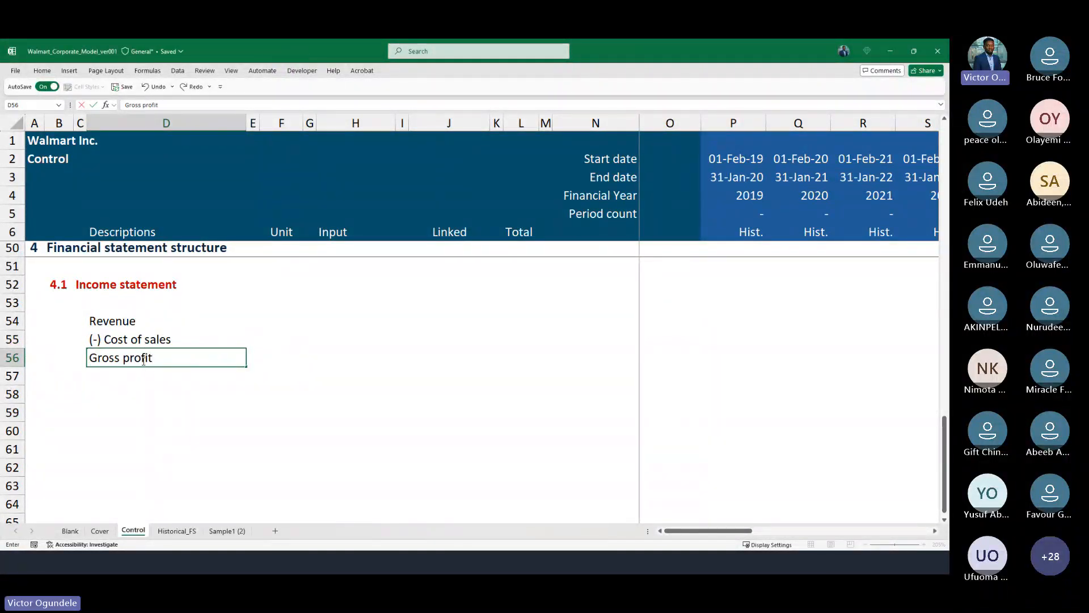
{"action": "type", "text": "rofit"}
{"action": "key", "text": "Return"}
{"action": "key", "text": "Up"}
{"action": "key", "text": "Up"}
{"action": "key", "text": "Down"}
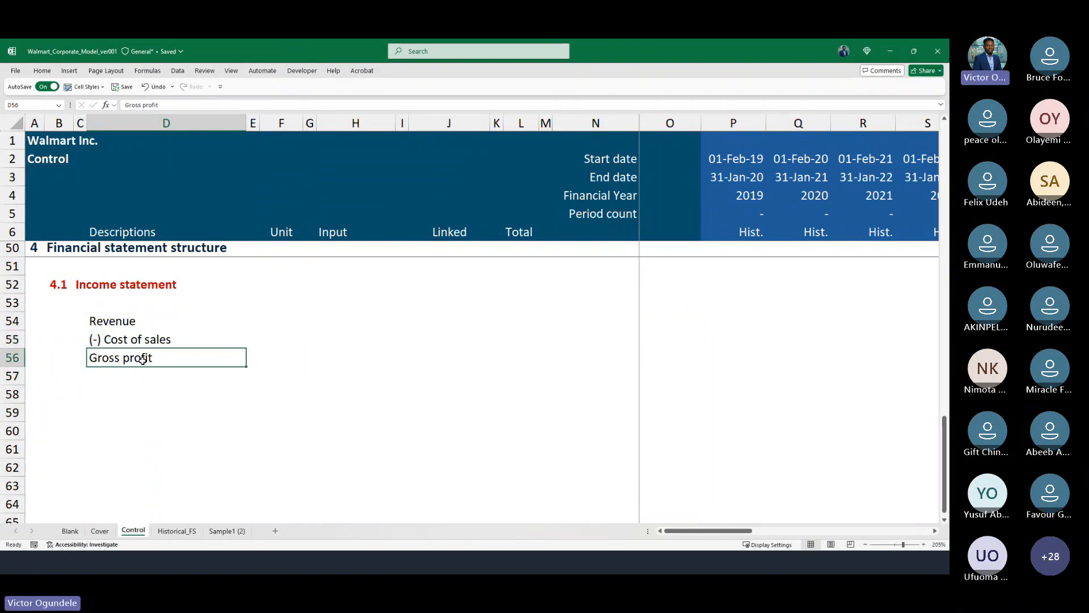
{"action": "scroll", "coordinate": [142, 360], "scroll_direction": "down", "scroll_amount": 1}
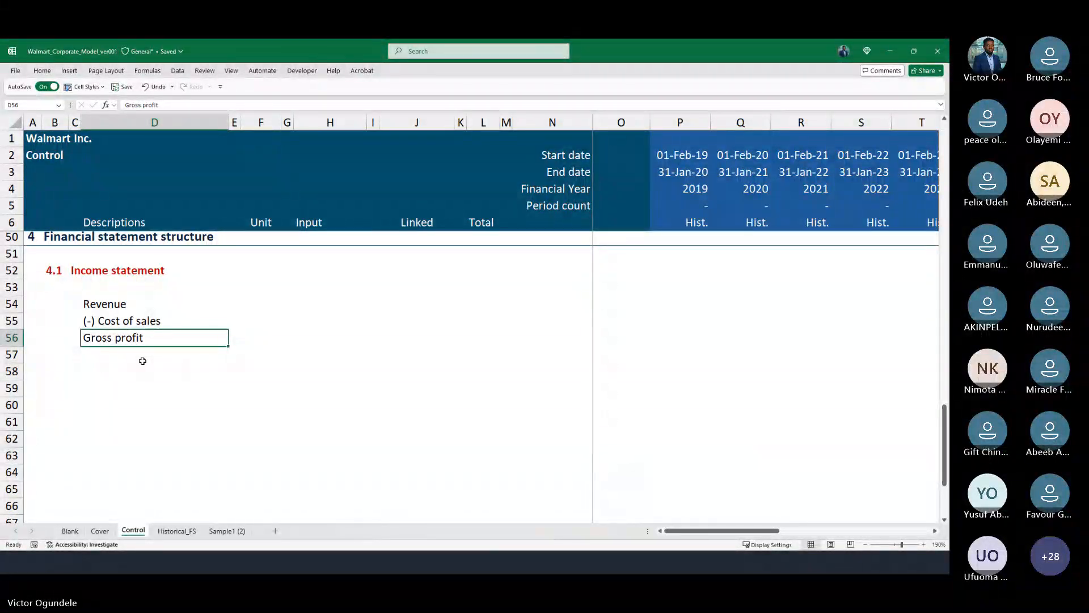
{"action": "key", "text": "ctrl+b"}
{"action": "key", "text": "Return"}
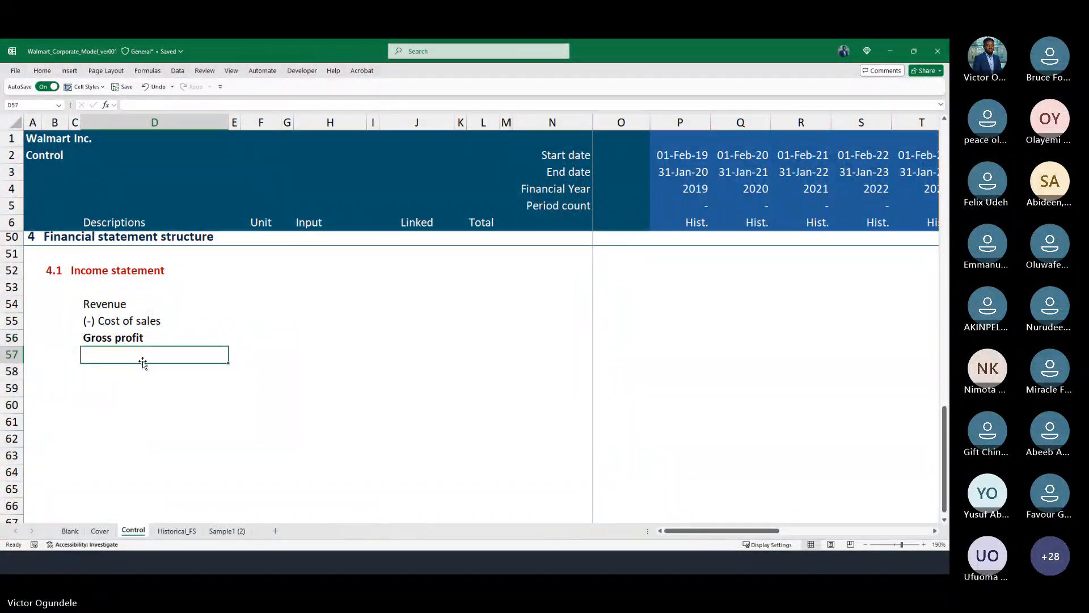
Indent the "(-) Cost of sales" label in cell D55.
{"action": "key", "text": "Up"}
{"action": "key", "text": "Up"}
{"action": "key", "text": "alt+h"}
{"action": "key", "text": "6"}
{"action": "scroll", "coordinate": [282, 538], "scroll_direction": "up", "scroll_amount": 1}
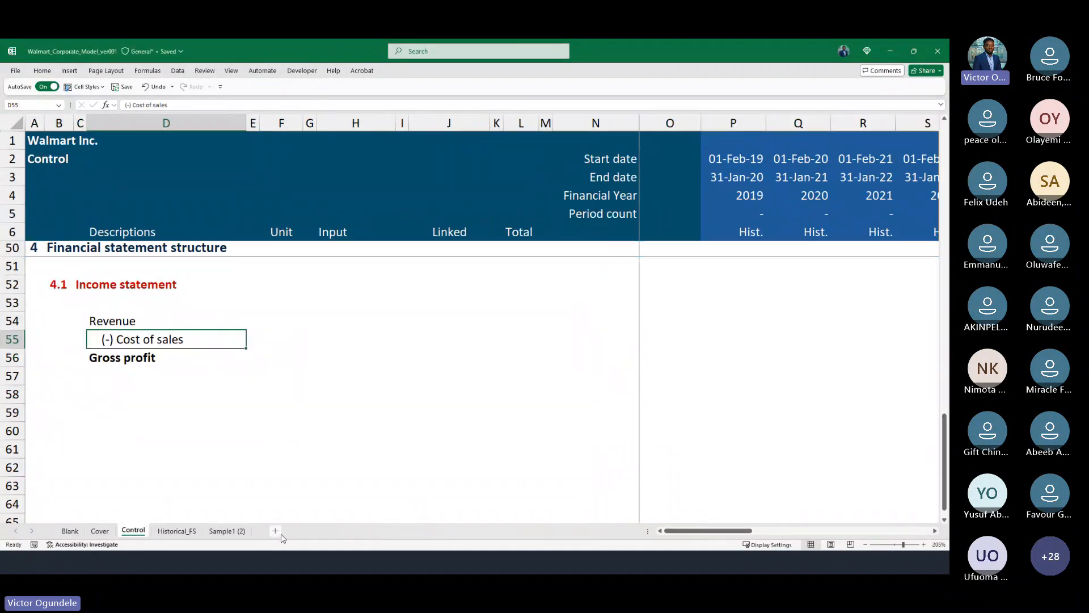
{"action": "key", "text": "Down"}
{"action": "key", "text": "Down"}
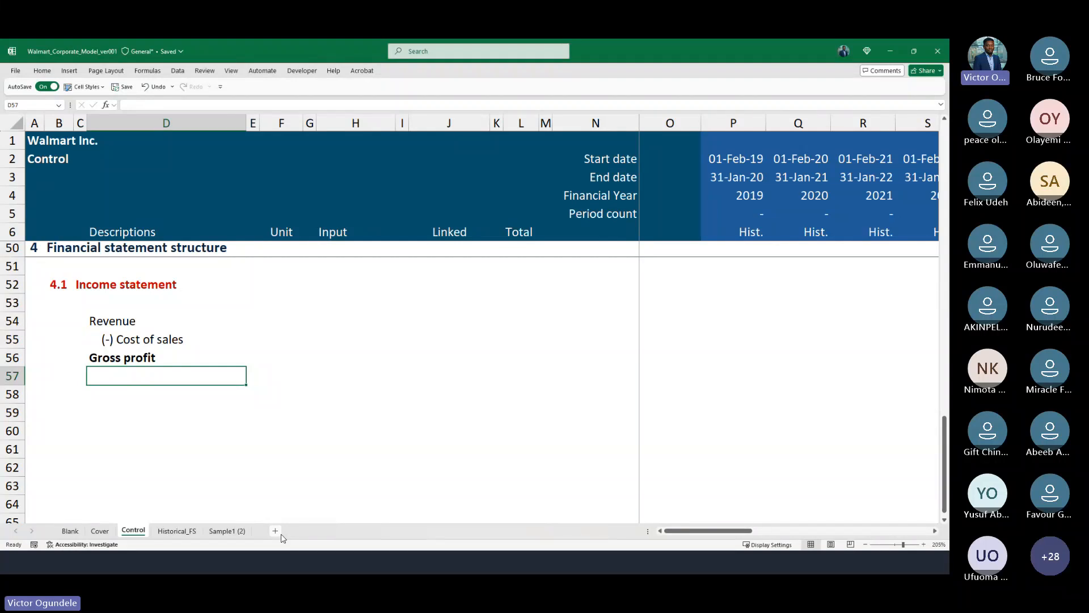
Copy the indented "(-) Cost of sales" label into cell D57 below Gross profit.
{"action": "key", "text": "Up"}
{"action": "key", "text": "Up"}
{"action": "key", "text": "ctrl+c"}
{"action": "key", "text": "Down"}
{"action": "key", "text": "Down"}
{"action": "key", "text": "Return"}
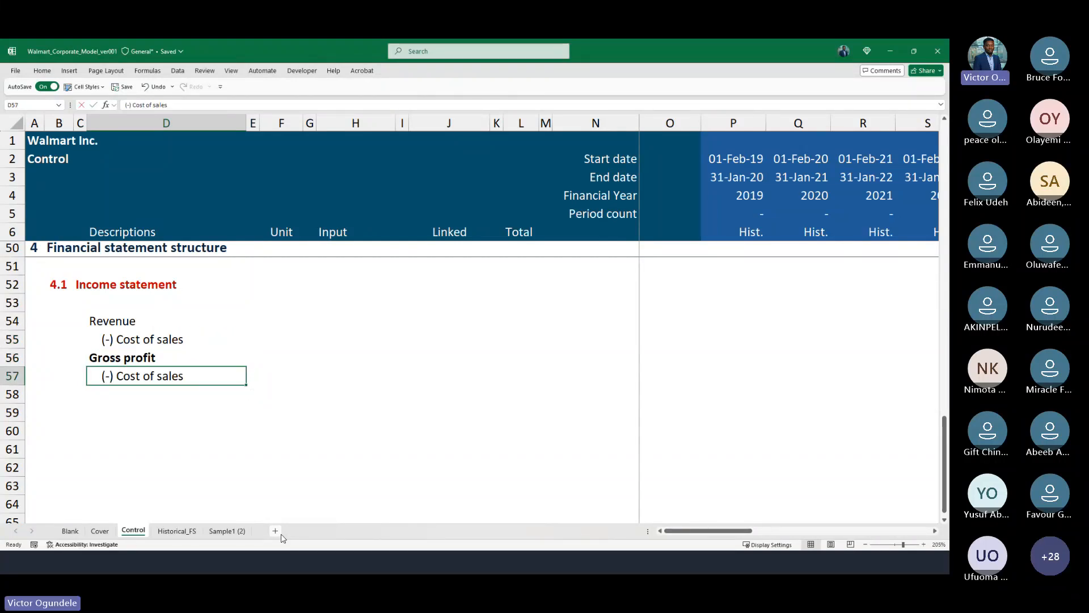
{"action": "key", "text": "F2"}
{"action": "key", "text": "ctrl+Left"}
{"action": "key", "text": "ctrl+shift+Right"}
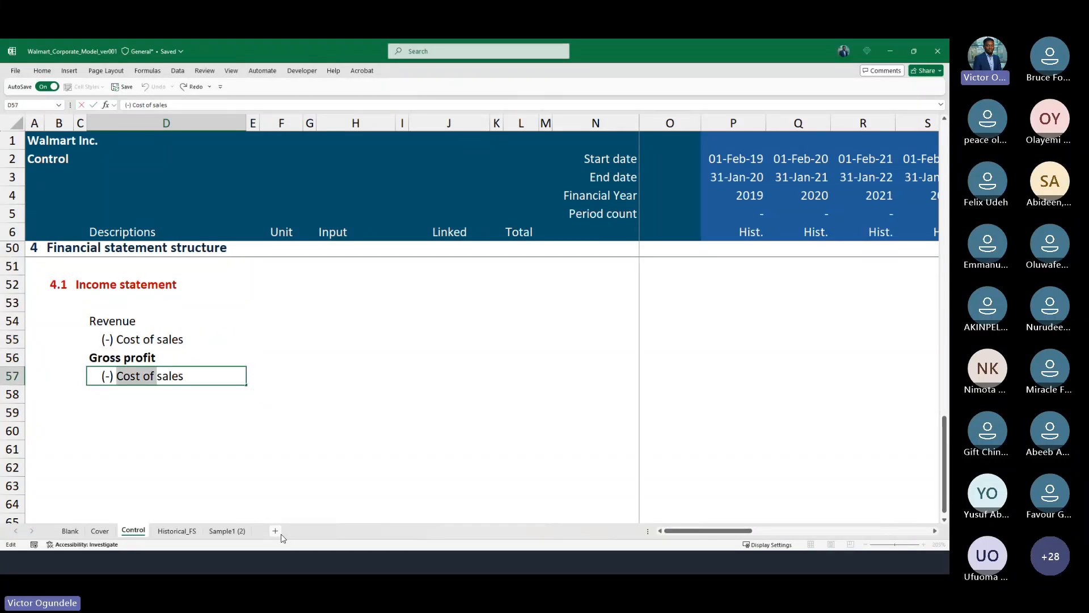
{"action": "key", "text": "shift+End"}
{"action": "type", "text": "S"}
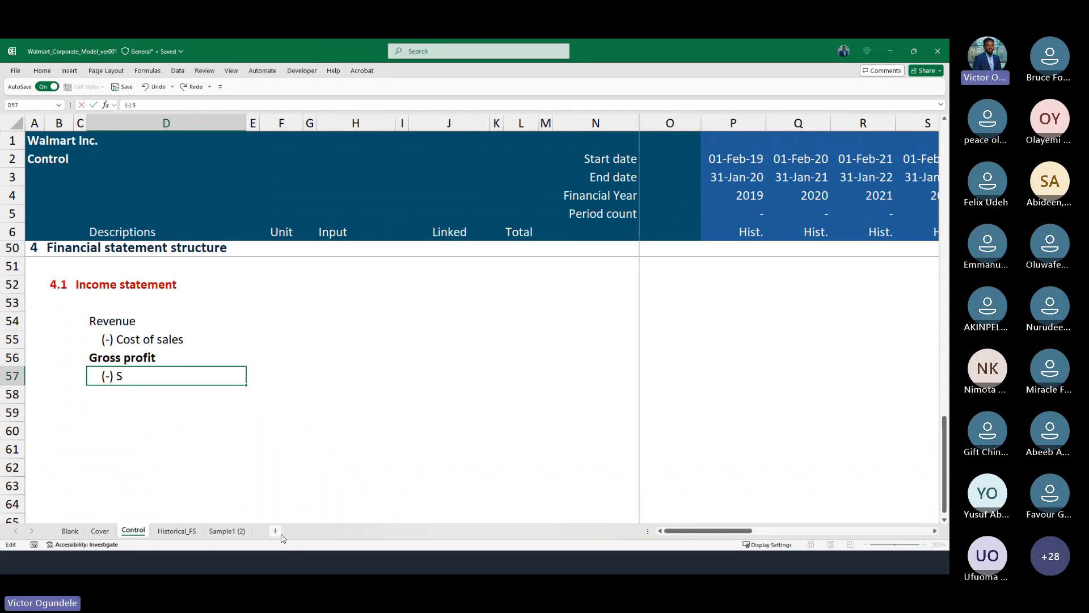
{"action": "key", "text": "Escape"}
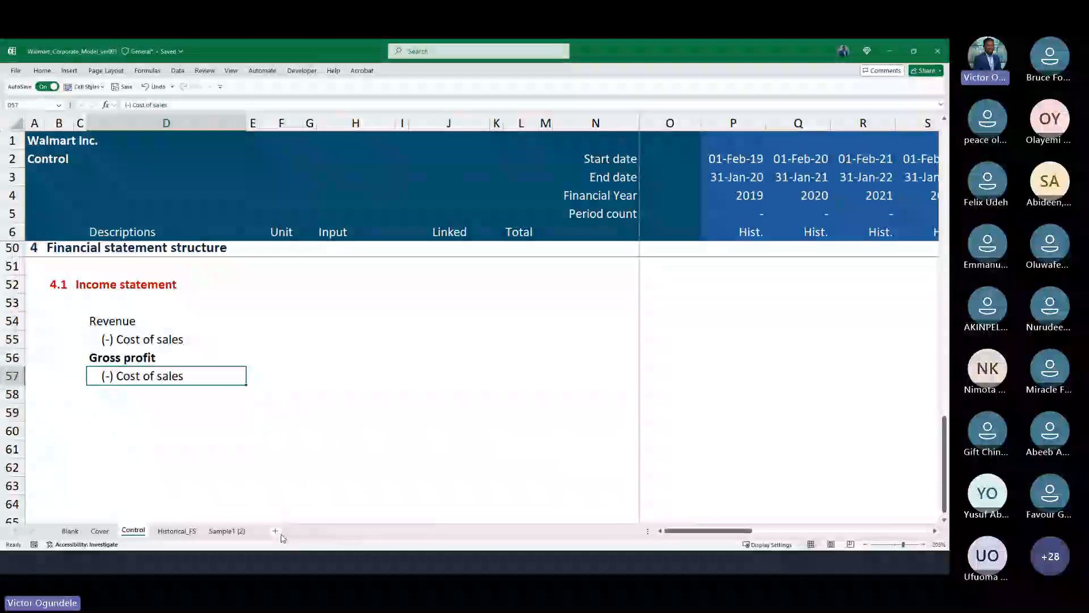
Change the label in cell D57 below Gross profit to "(-) SG&A".
{"action": "key", "text": "ctrl+Page_Down"}
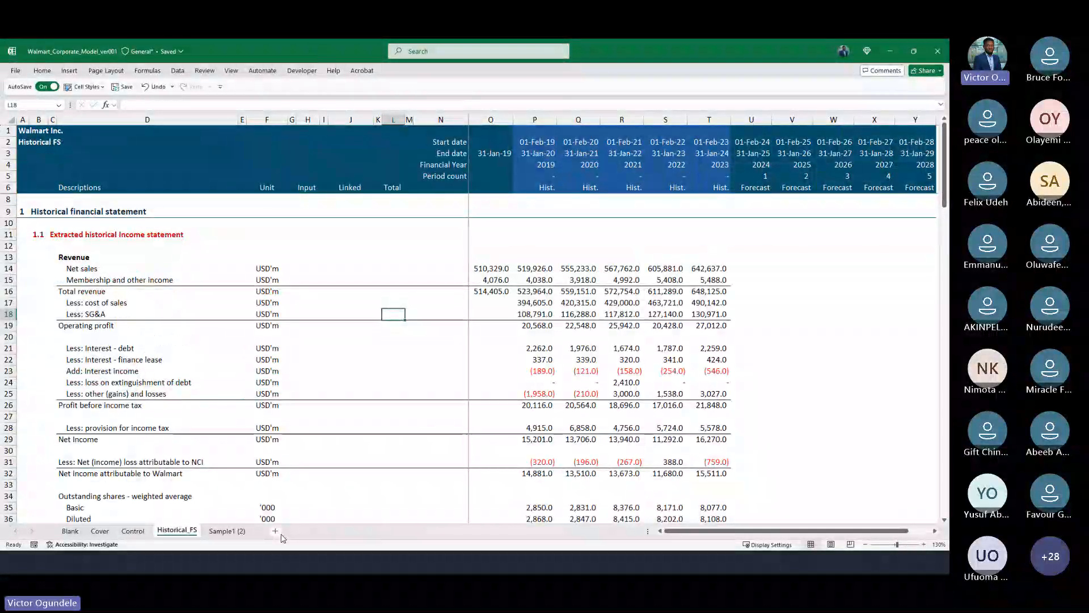
{"action": "key", "text": "ctrl+Page_Up"}
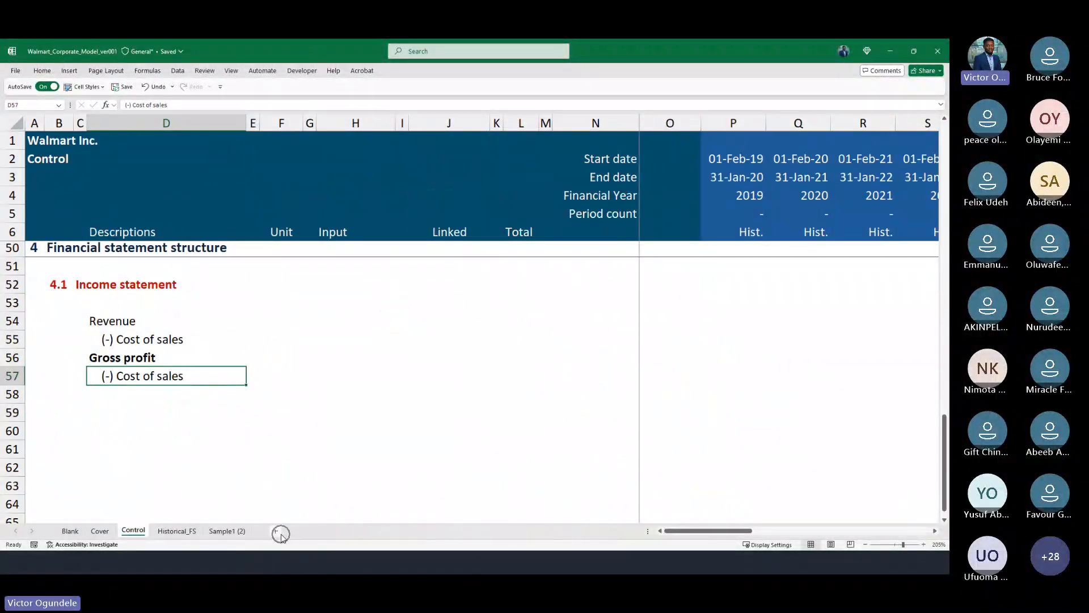
{"action": "key", "text": "F2"}
{"action": "key", "text": "BackSpace"}
{"action": "key", "text": "BackSpace"}
{"action": "key", "text": "BackSpace"}
{"action": "key", "text": "BackSpace"}
{"action": "key", "text": "BackSpace"}
{"action": "key", "text": "BackSpace"}
{"action": "key", "text": "BackSpace"}
{"action": "key", "text": "BackSpace"}
{"action": "key", "text": "BackSpace"}
{"action": "key", "text": "BackSpace"}
{"action": "key", "text": "BackSpace"}
{"action": "key", "text": "BackSpace"}
{"action": "key", "text": "BackSpace"}
{"action": "type", "text": "SH"}
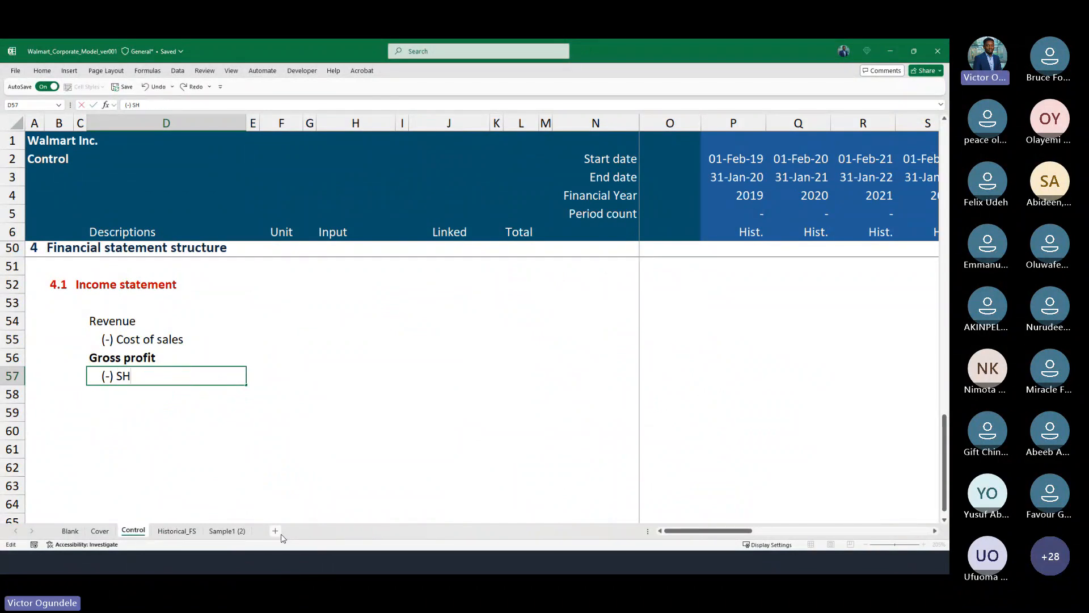
{"action": "key", "text": "BackSpace"}
{"action": "type", "text": "G&A"}
{"action": "key", "text": "Return"}
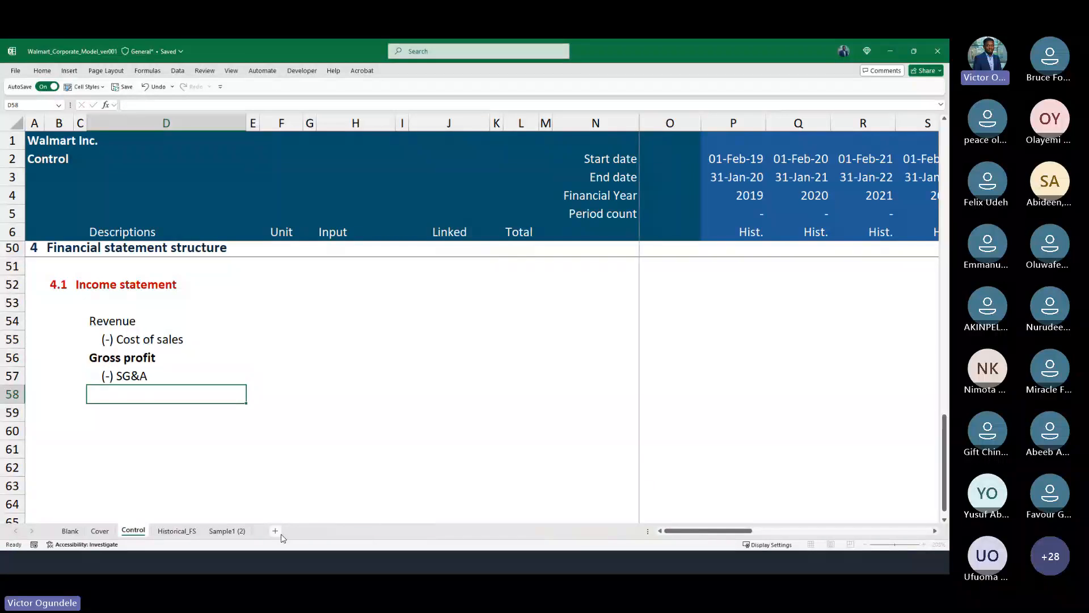
Copy the bold Gross profit cell into D58 and replace its text with "EBITDA".
{"action": "key", "text": "Up"}
{"action": "key", "text": "shift+Up"}
{"action": "key", "text": "ctrl+c"}
{"action": "key", "text": "Down"}
{"action": "key", "text": "ctrl+v"}
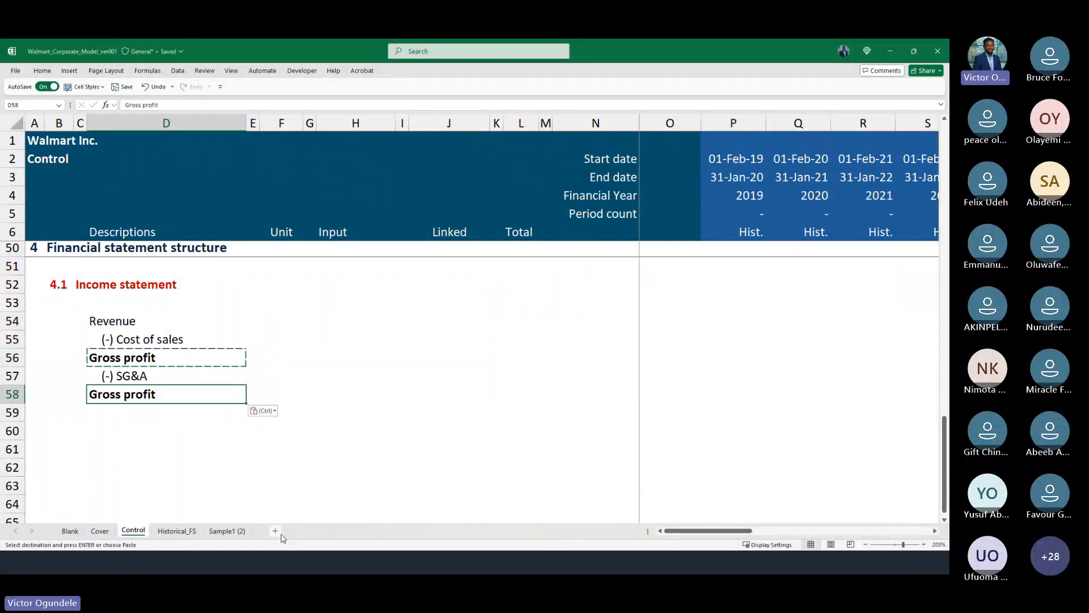
{"action": "type", "text": "EBITDA"}
{"action": "key", "text": "Return"}
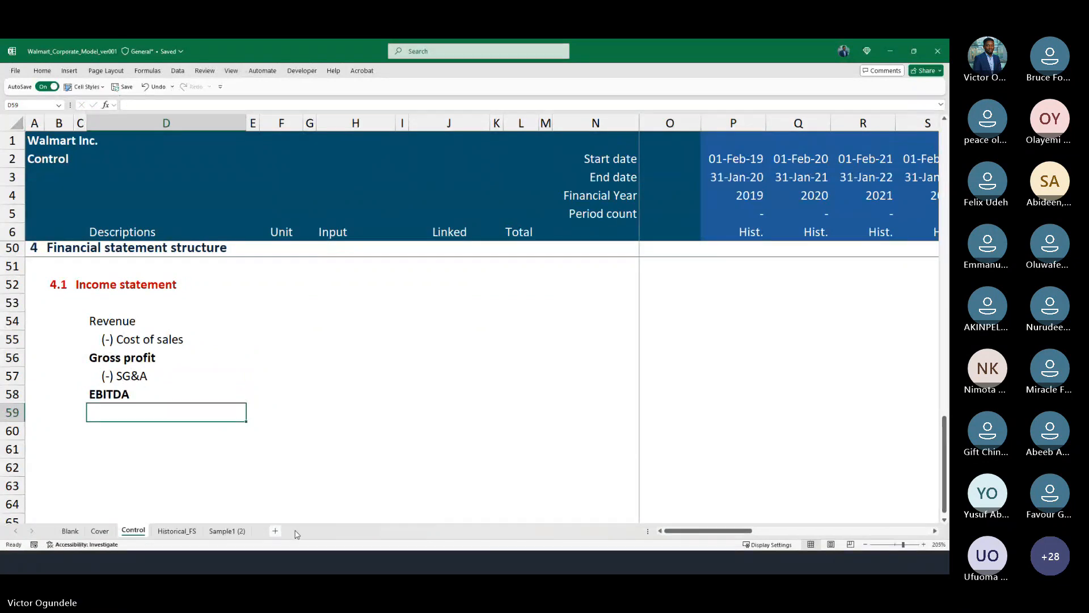
Copy the "Depreciation and amortization" label from the Historical_FS cash flow statement into Control cell D59 as values only.
{"action": "left_click", "coordinate": [180, 530]}
{"action": "scroll", "coordinate": [461, 443], "scroll_direction": "down", "scroll_amount": 12}
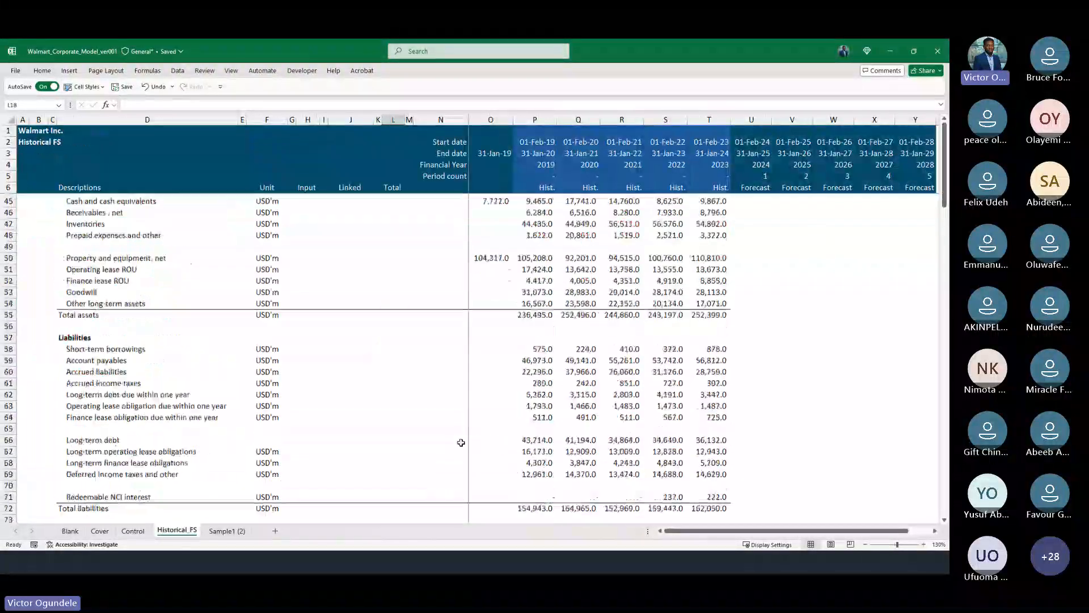
{"action": "scroll", "coordinate": [461, 443], "scroll_direction": "up", "scroll_amount": 3}
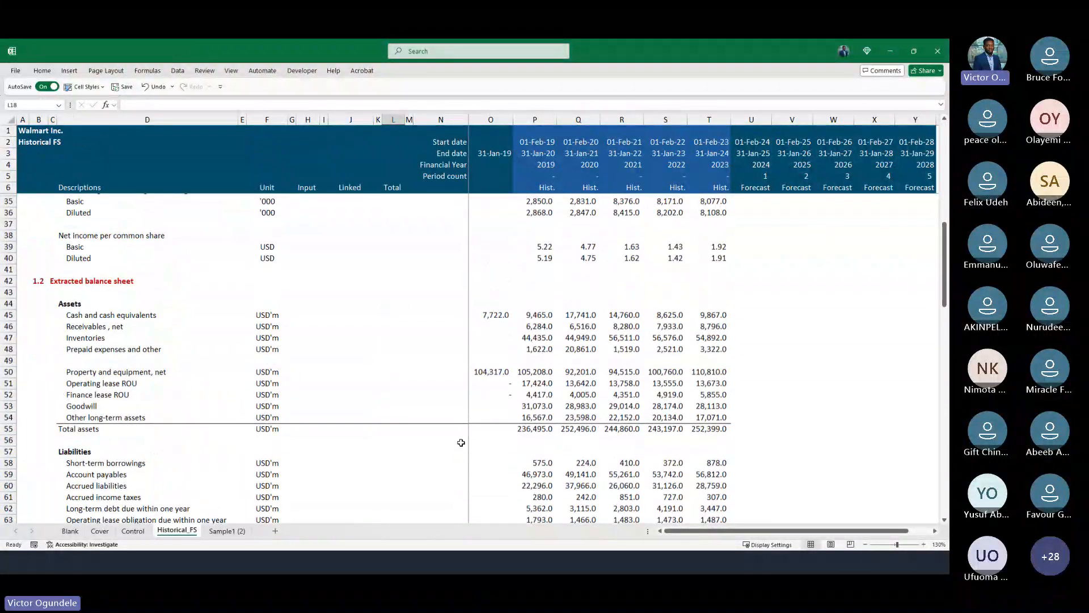
{"action": "scroll", "coordinate": [462, 442], "scroll_direction": "up", "scroll_amount": 1}
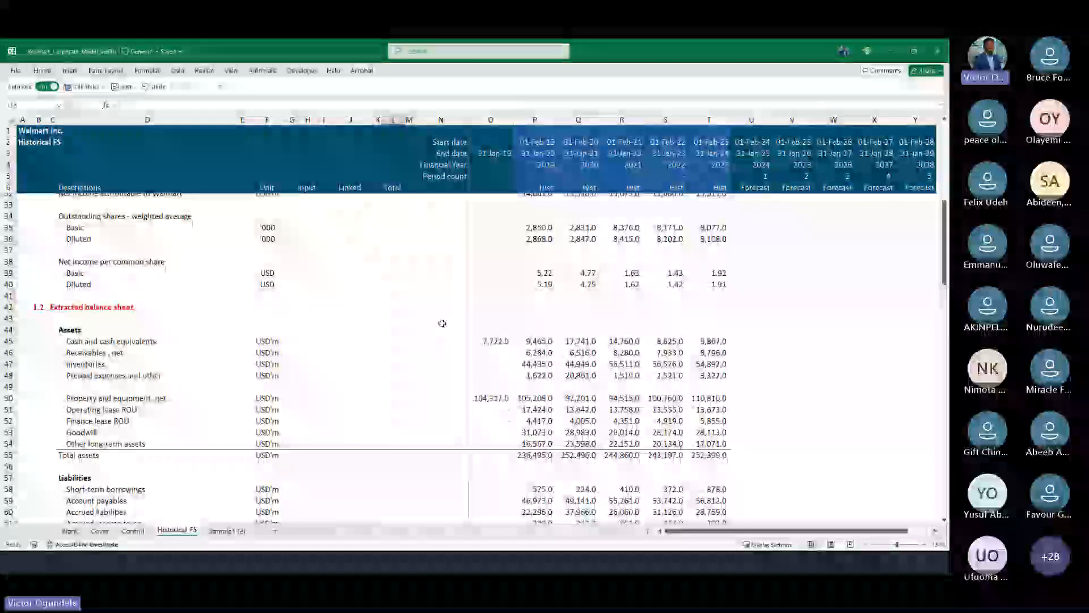
{"action": "scroll", "coordinate": [443, 324], "scroll_direction": "up", "scroll_amount": 5}
{"action": "scroll", "coordinate": [442, 323], "scroll_direction": "down", "scroll_amount": 19}
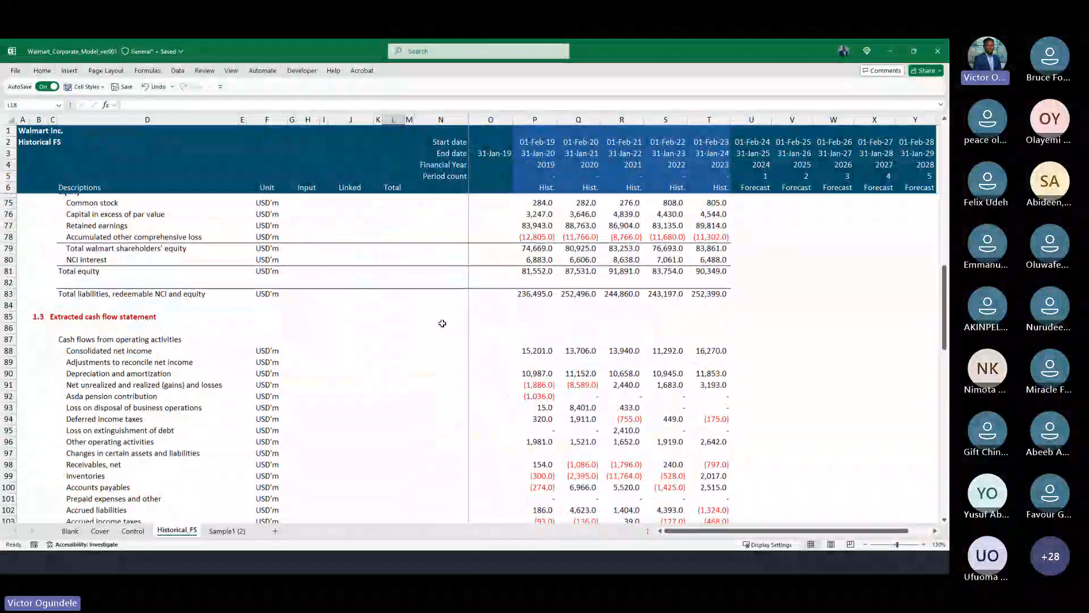
{"action": "left_click", "coordinate": [176, 373]}
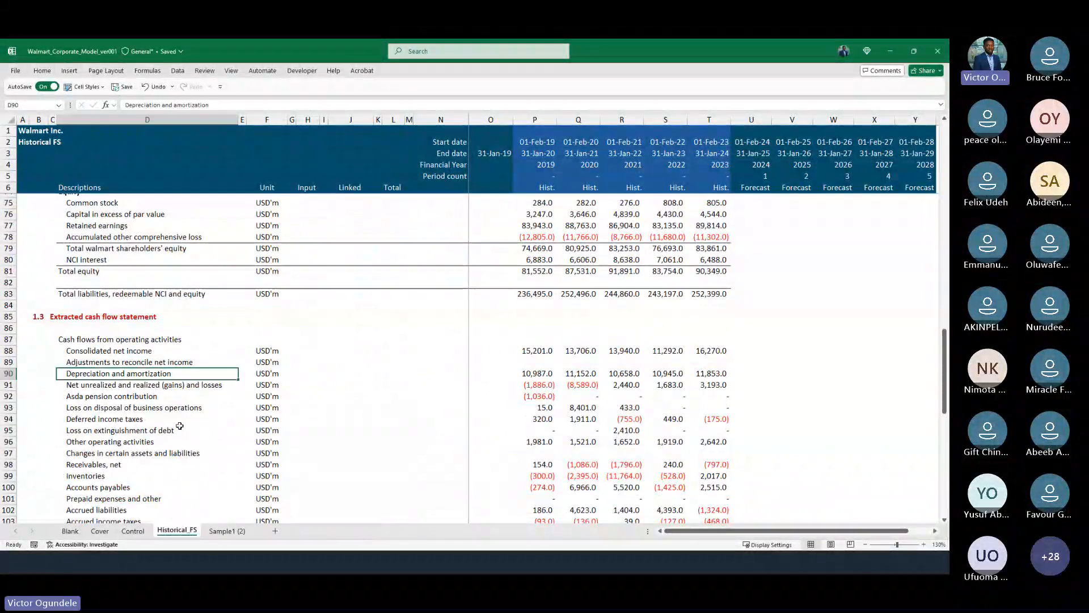
{"action": "key", "text": "ctrl+c"}
{"action": "left_click", "coordinate": [133, 531]}
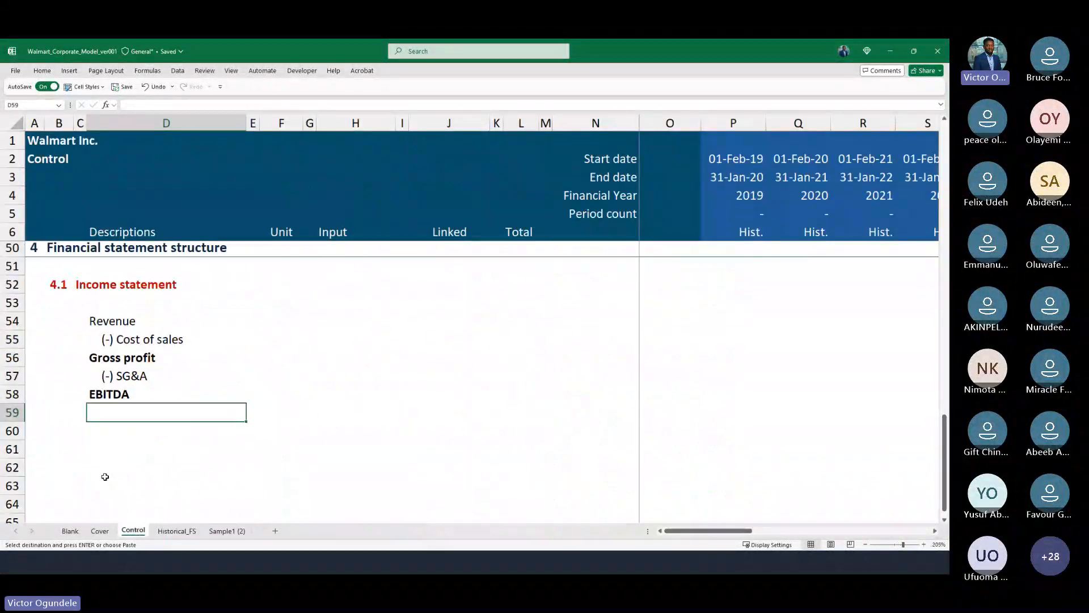
{"action": "key", "text": "ctrl+alt+v"}
{"action": "key", "text": "v"}
{"action": "key", "text": "Return"}
Add the prefix "(-) " to the Depreciation and amortization label in cell D59.
{"action": "key", "text": "F2"}
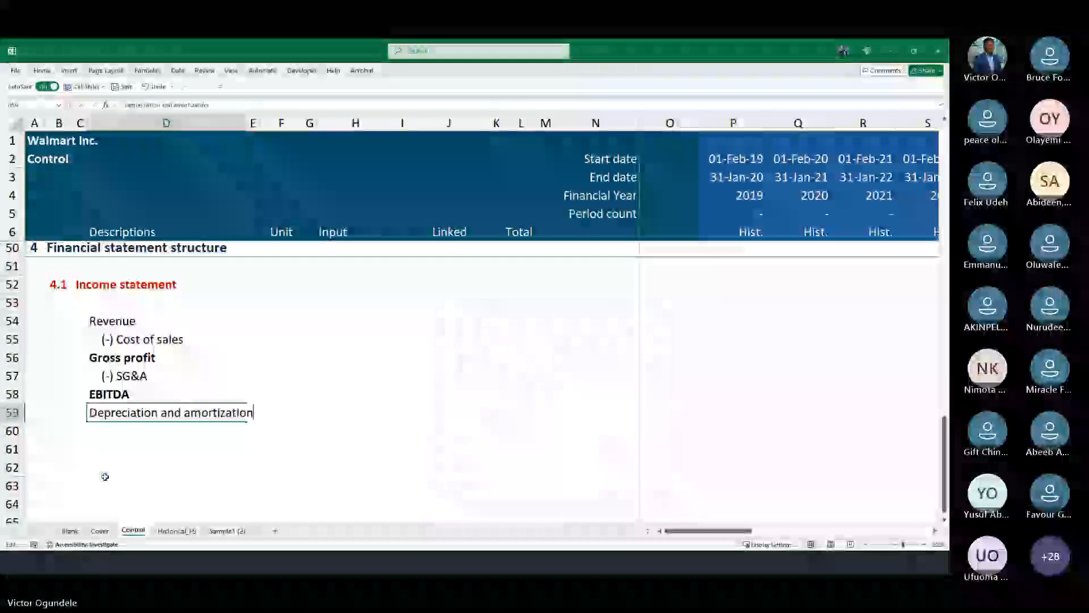
{"action": "key", "text": "Home"}
{"action": "type", "text": "("}
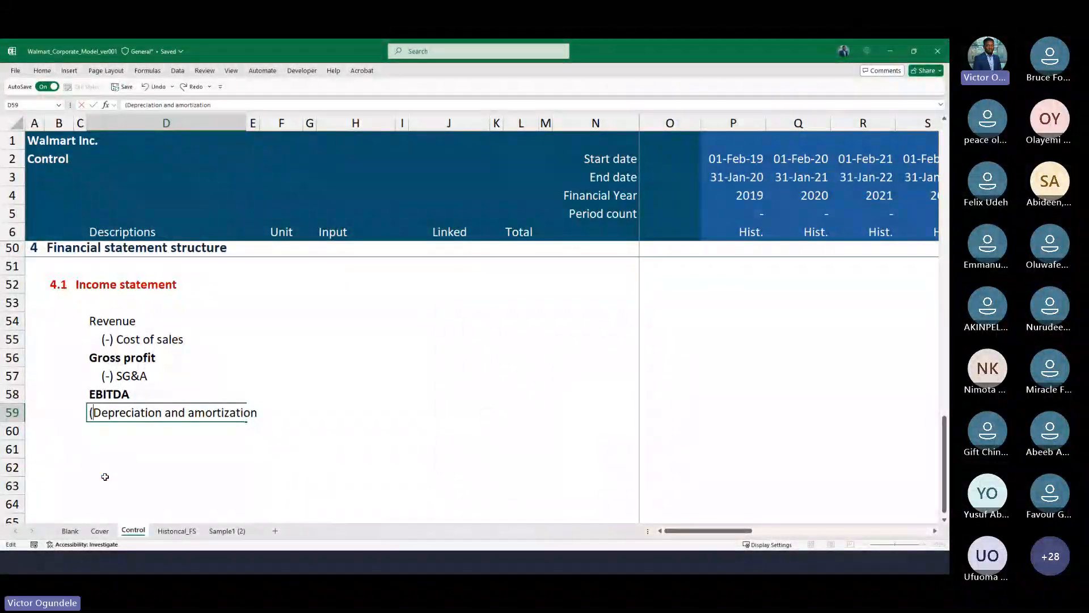
{"action": "type", "text": "0"}
{"action": "key", "text": "BackSpace"}
{"action": "type", "text": "-)"}
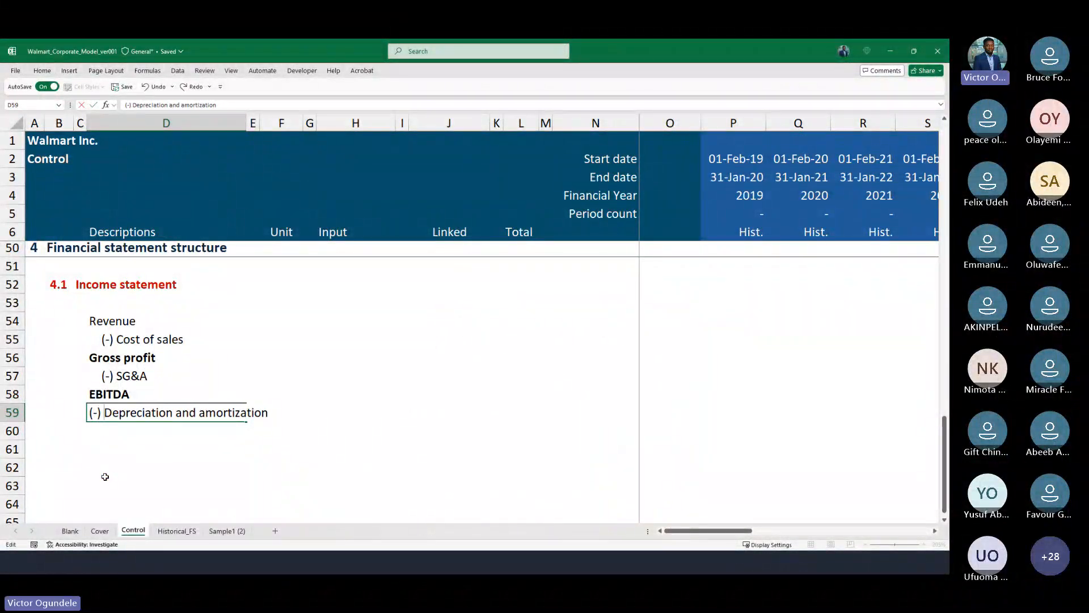
{"action": "key", "text": "ctrl+Return"}
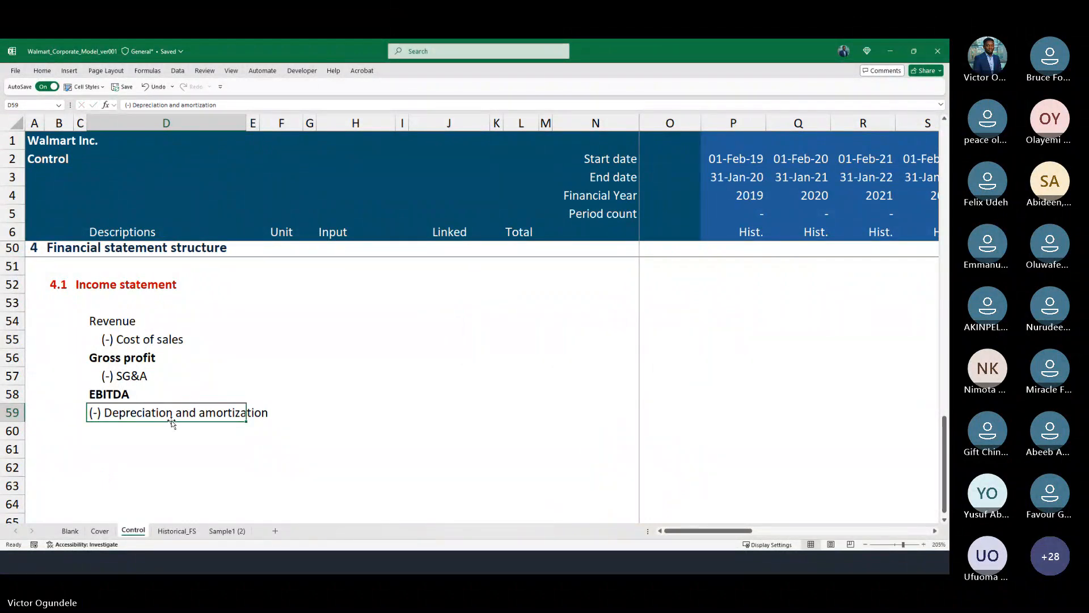
Autofit the width of column D to the Depreciation and amortization label.
{"action": "key", "text": "alt+h"}
{"action": "key", "text": "o"}
{"action": "key", "text": "i"}
Enter "Operating profit" in cell D60 and format it in bold.
{"action": "left_click", "coordinate": [136, 431]}
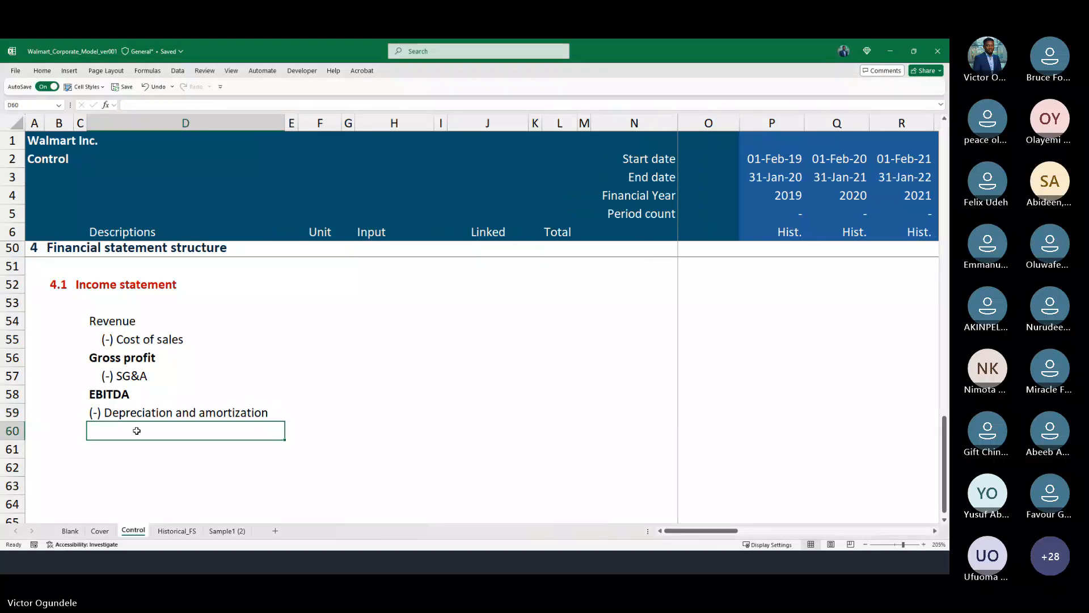
{"action": "type", "text": "Operating profit"}
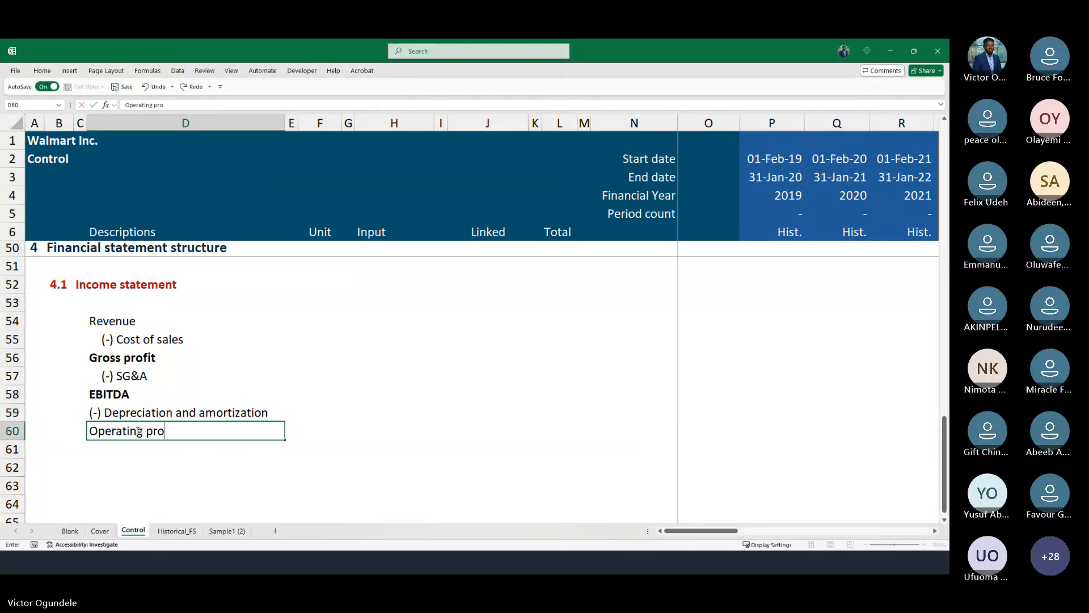
{"action": "key", "text": "ctrl+Return"}
{"action": "key", "text": "ctrl+b"}
Insert a blank row above "(-) SG&A" and another between EBITDA and "(-) Depreciation and amortization".
{"action": "key", "text": "Up"}
{"action": "key", "text": "Up"}
{"action": "key", "text": "shift+space"}
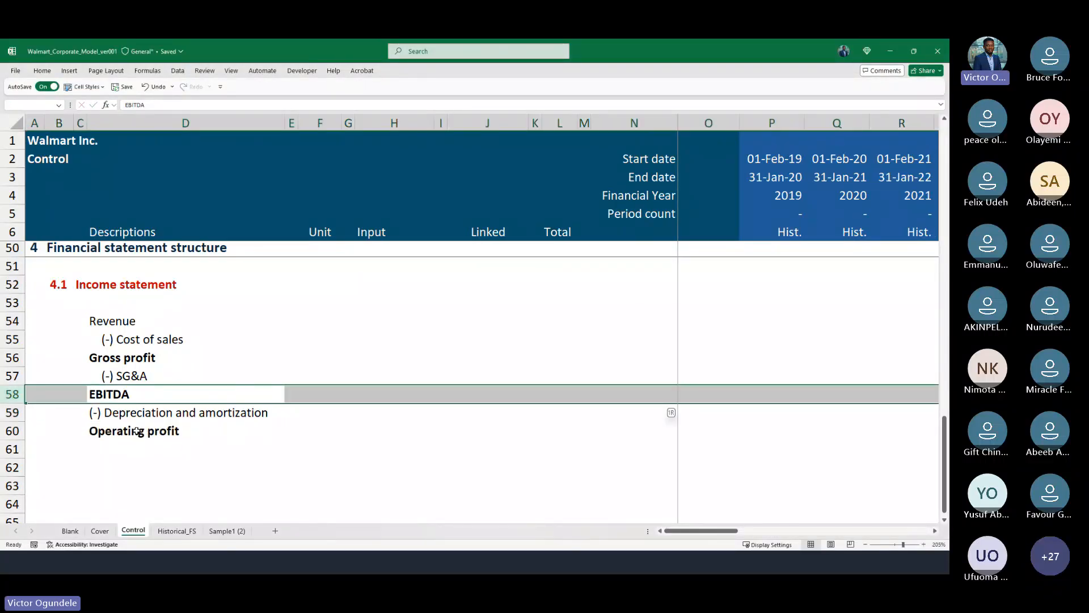
{"action": "key", "text": "Up"}
{"action": "key", "text": "shift+space"}
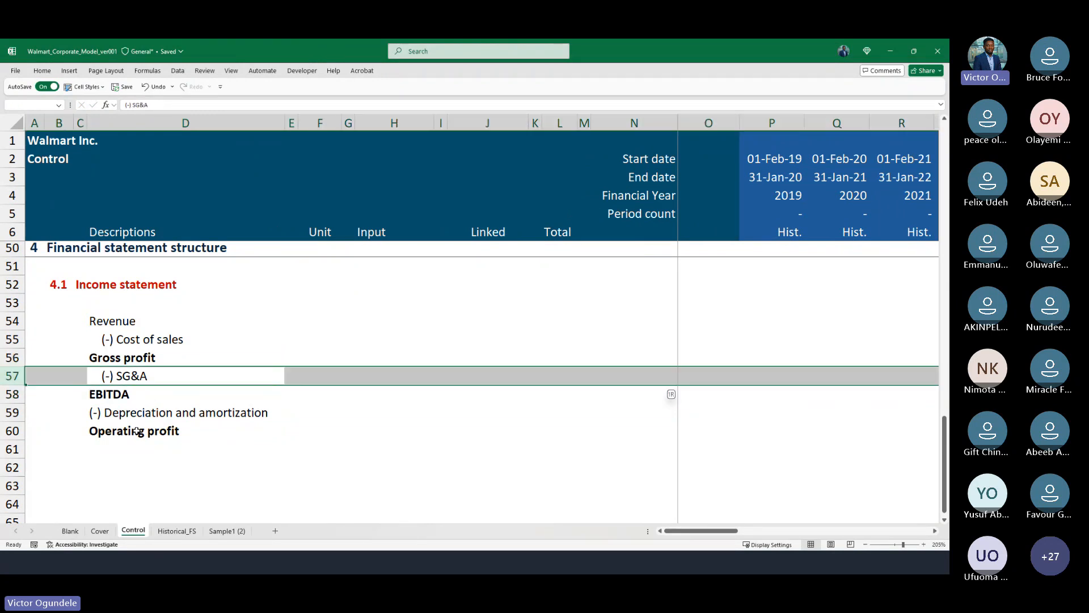
{"action": "key", "text": "ctrl+shift+plus"}
{"action": "key", "text": "Down"}
{"action": "key", "text": "Down"}
{"action": "key", "text": "Down"}
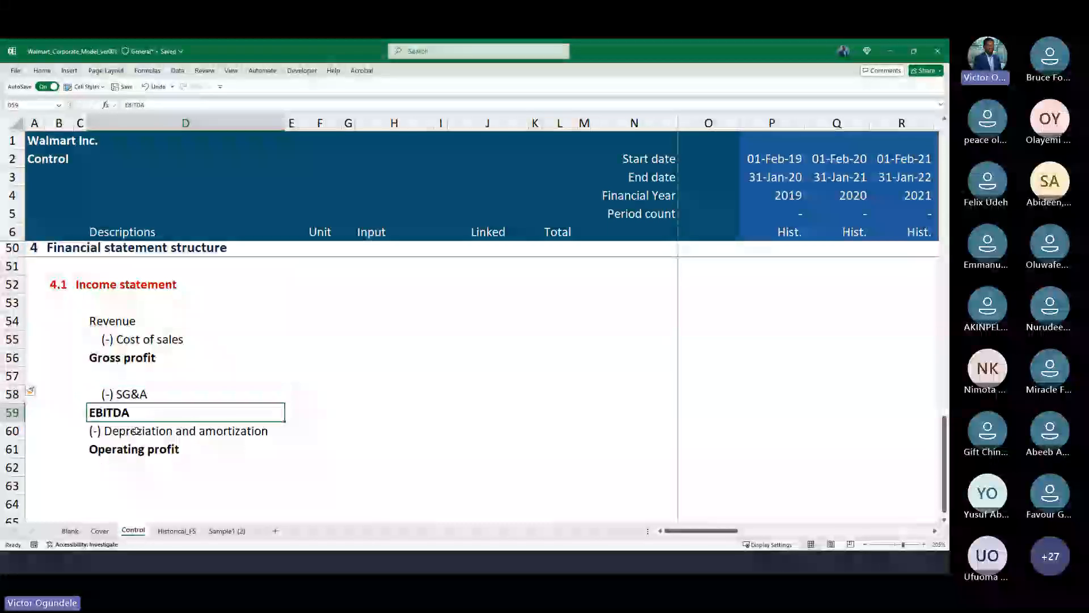
{"action": "key", "text": "shift+space"}
{"action": "key", "text": "ctrl+shift+plus"}
{"action": "left_click", "coordinate": [137, 430]}
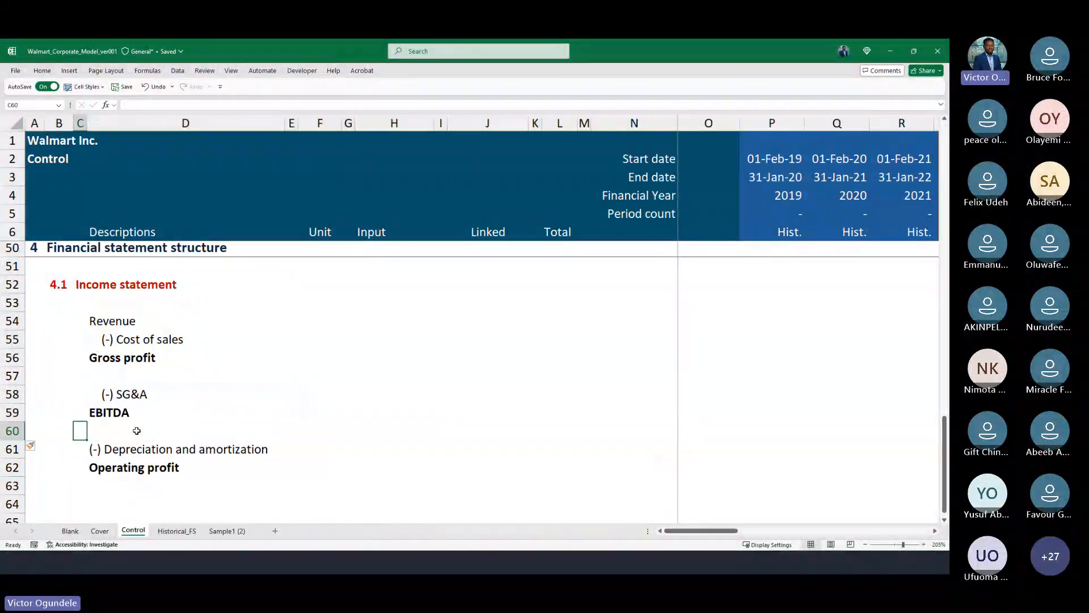
Delete the blank rows below Gross profit and below EBITDA.
{"action": "scroll", "coordinate": [136, 431], "scroll_direction": "down", "scroll_amount": 2}
{"action": "key", "text": "Up"}
{"action": "key", "text": "Up"}
{"action": "key", "text": "Up"}
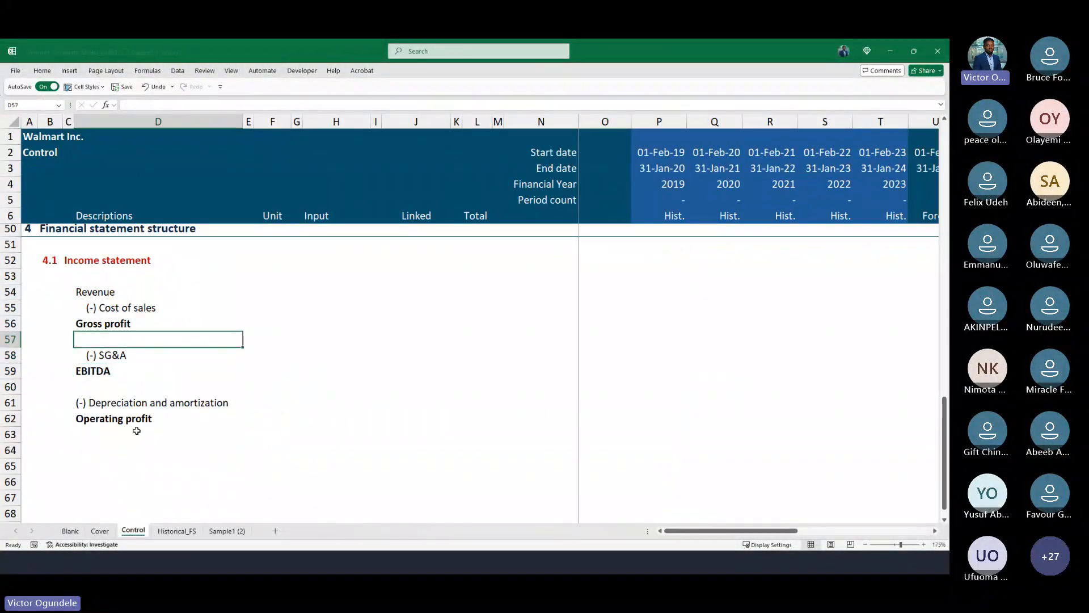
{"action": "key", "text": "shift+space"}
{"action": "key", "text": "ctrl+minus"}
{"action": "key", "text": "Down"}
{"action": "key", "text": "Down"}
{"action": "key", "text": "shift+space"}
{"action": "key", "text": "ctrl+minus"}
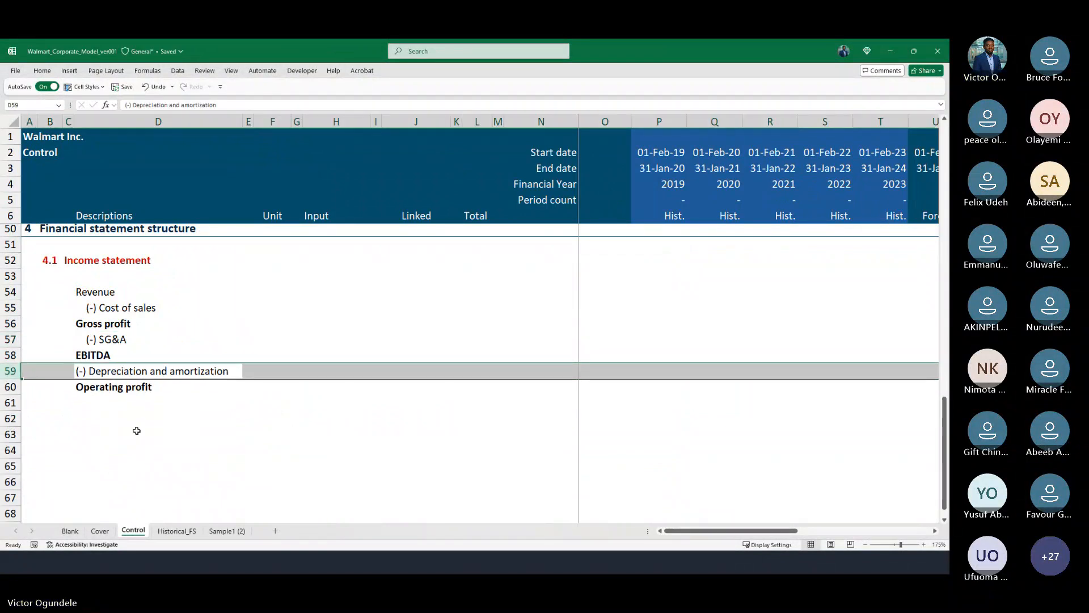
Select Control cell D61, and copy the Historical_FS labels from "Less: Interest - debt" through "Less: other (gains) and losses".
{"action": "key", "text": "Down"}
{"action": "key", "text": "Down"}
{"action": "scroll", "coordinate": [137, 431], "scroll_direction": "down", "scroll_amount": 1}
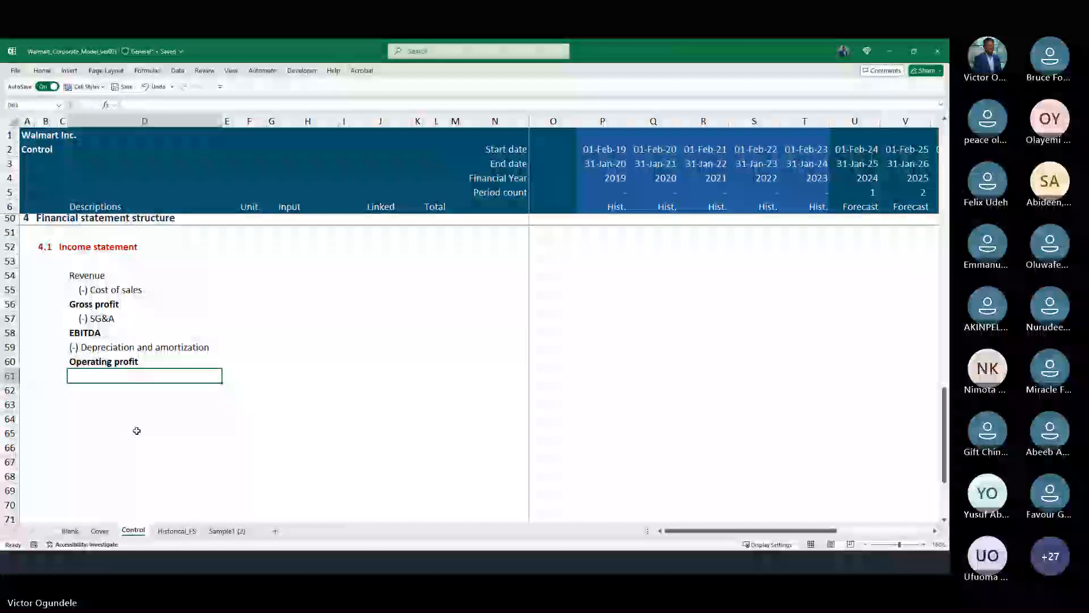
{"action": "scroll", "coordinate": [137, 431], "scroll_direction": "up", "scroll_amount": 2}
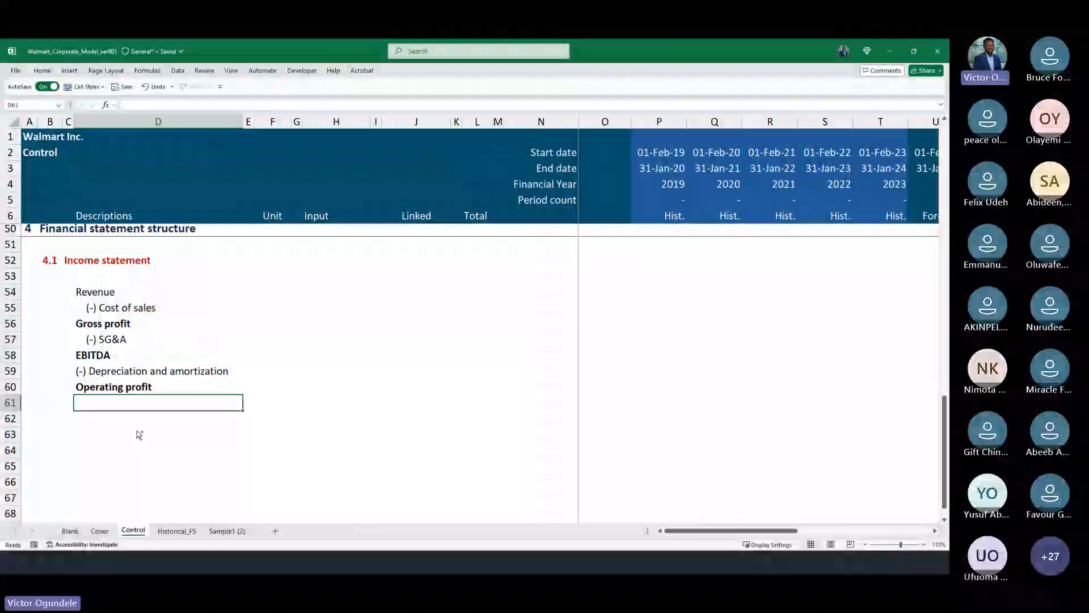
{"action": "left_click", "coordinate": [177, 531]}
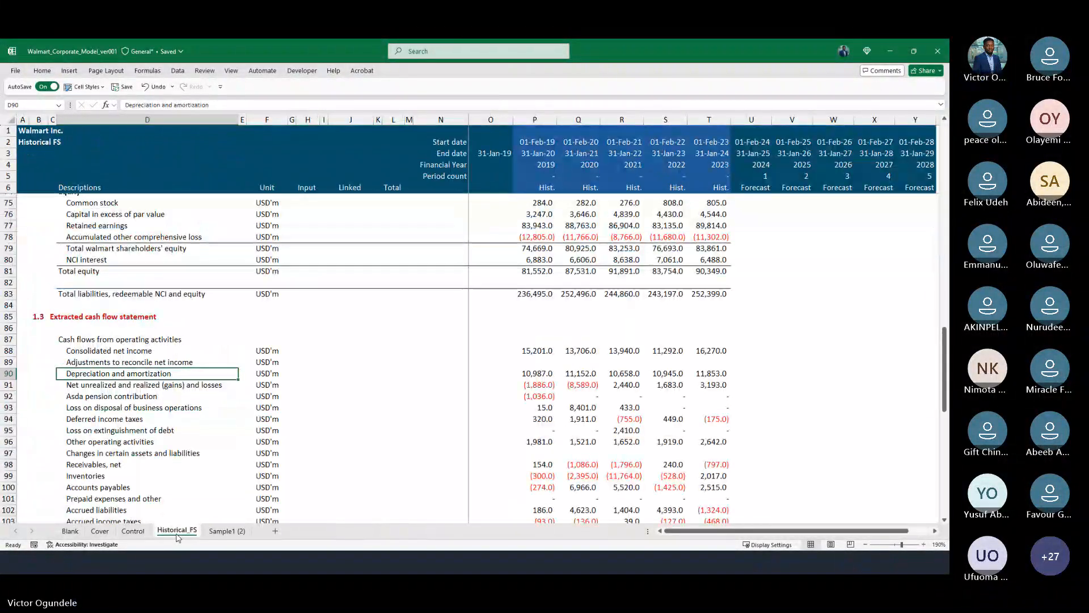
{"action": "left_click", "coordinate": [130, 531]}
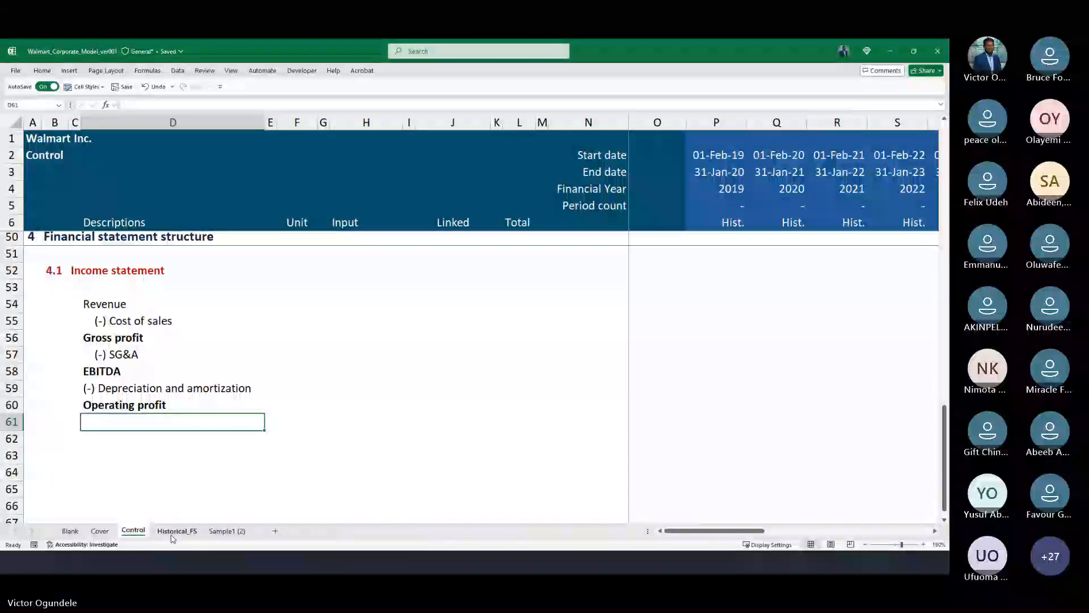
{"action": "left_click", "coordinate": [177, 530]}
{"action": "scroll", "coordinate": [265, 348], "scroll_direction": "up", "scroll_amount": 20}
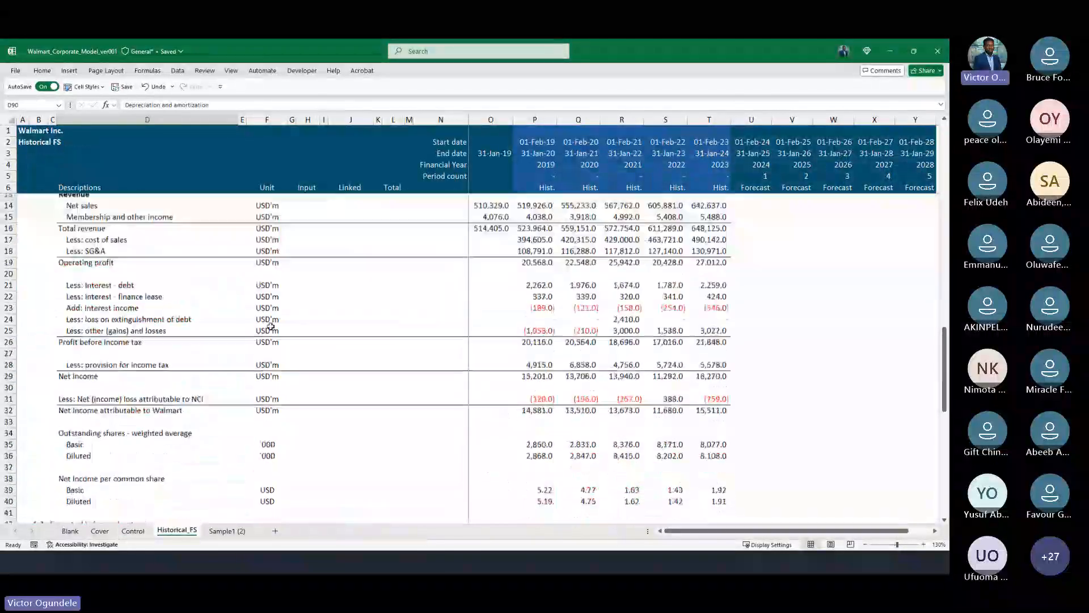
{"action": "left_click", "coordinate": [77, 282]}
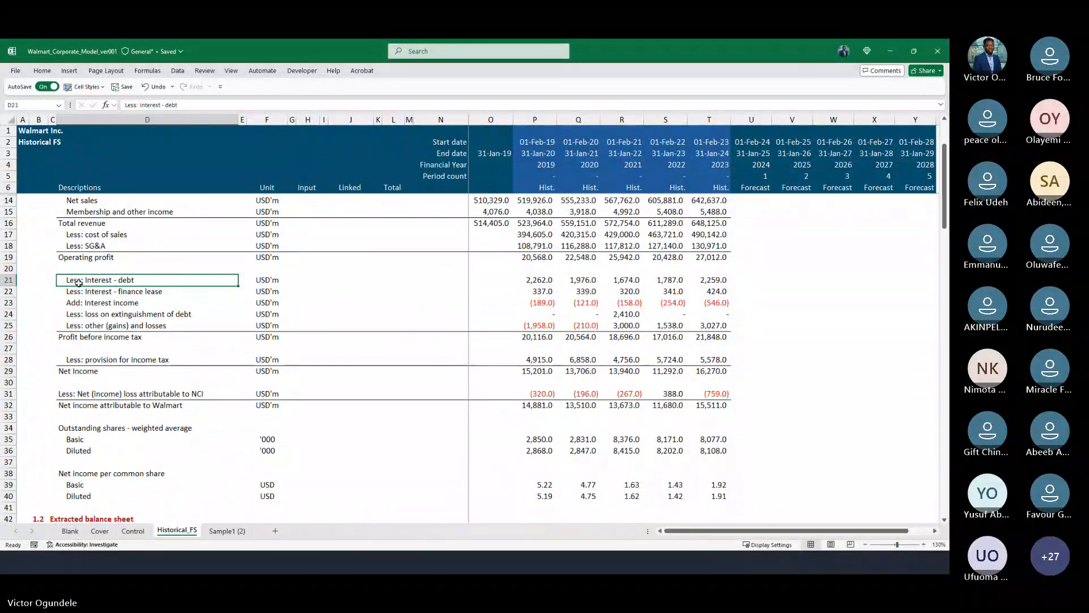
{"action": "left_click_drag", "start_coordinate": [76, 282], "coordinate": [93, 326]}
{"action": "key", "text": "ctrl+c"}
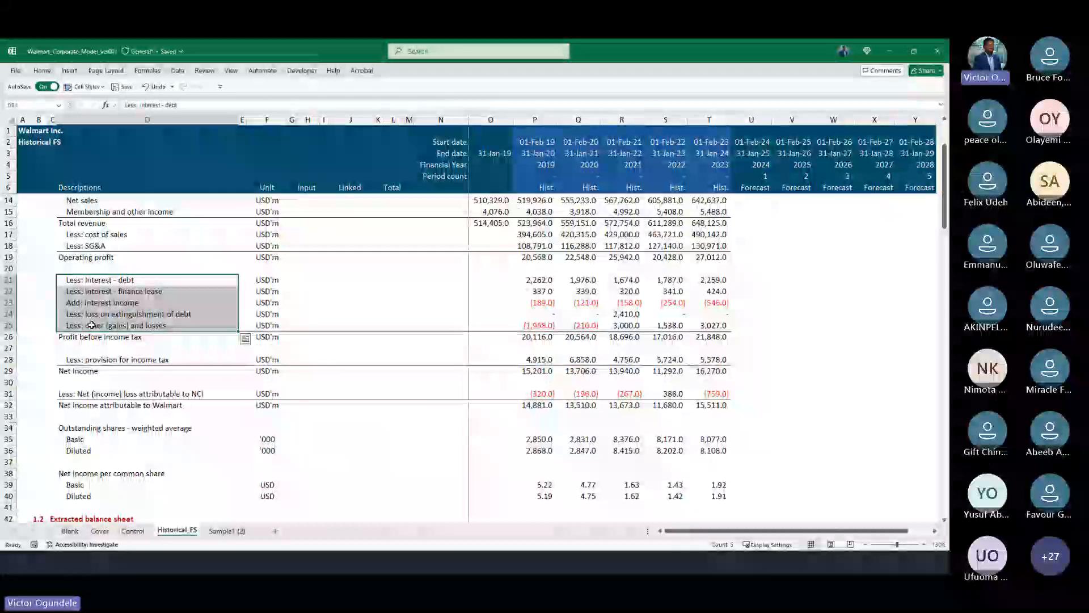
Paste the copied interest, debt extinguishment and other gains labels as values into Control cells D61:D65 below Operating profit.
{"action": "left_click", "coordinate": [133, 531]}
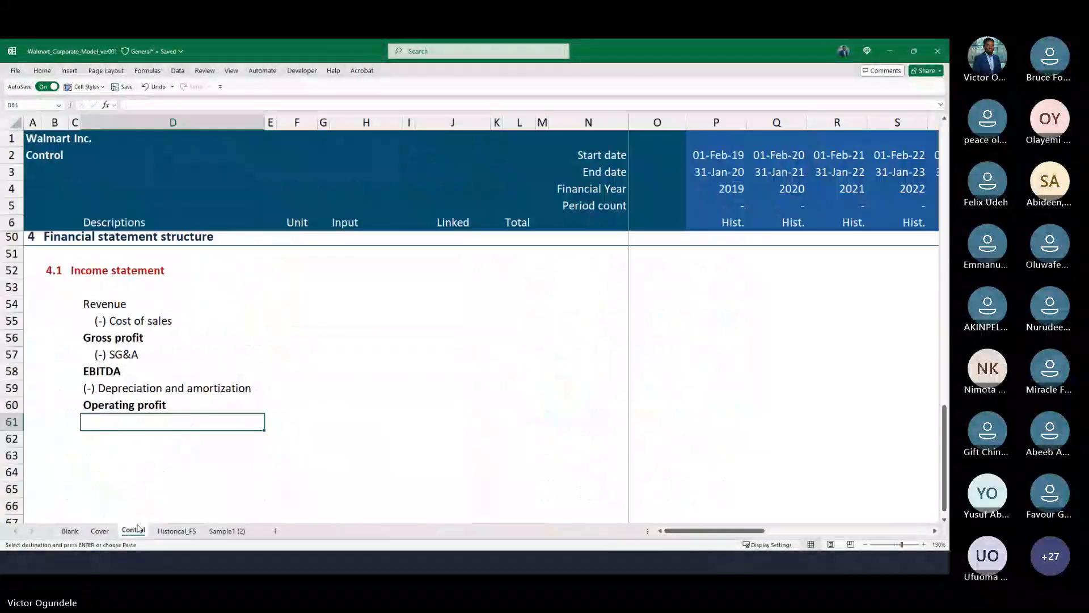
{"action": "scroll", "coordinate": [138, 443], "scroll_direction": "down", "scroll_amount": 2}
{"action": "scroll", "coordinate": [138, 443], "scroll_direction": "up", "scroll_amount": 4, "text": "ctrl"}
{"action": "key", "text": "ctrl+alt+v"}
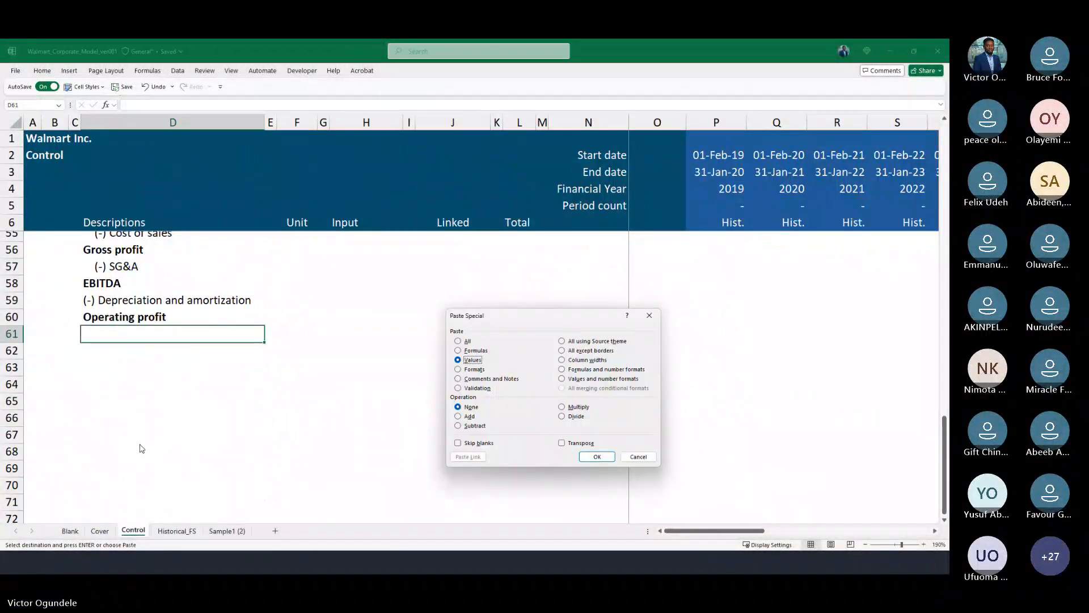
{"action": "key", "text": "Return"}
{"action": "key", "text": "Down"}
{"action": "key", "text": "Up"}
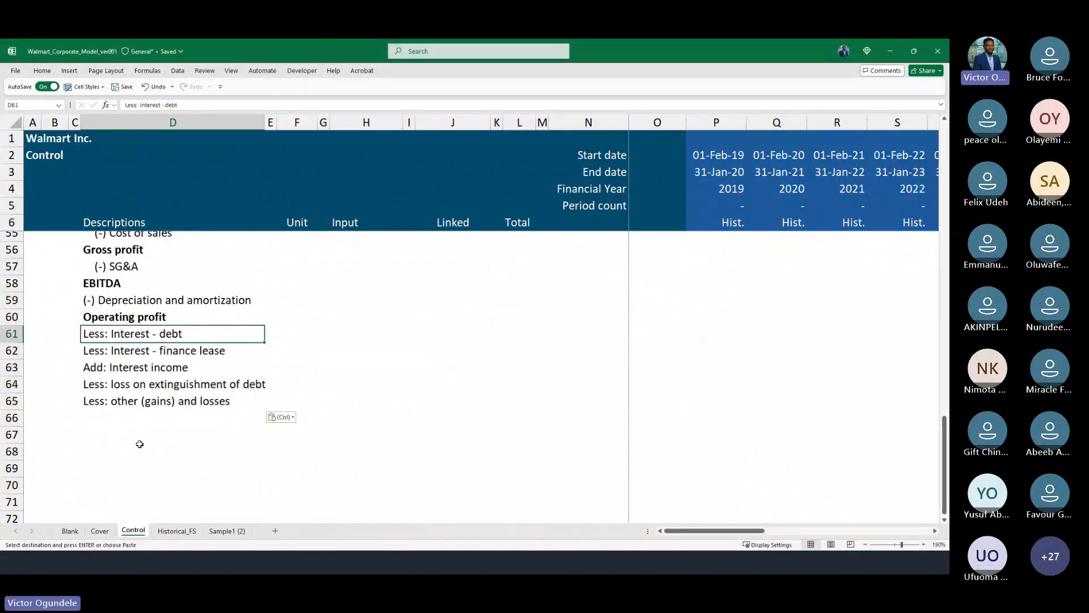
{"action": "key", "text": "Escape"}
Replace the "Less:" prefix of the debt interest label in D61 with "(-)".
{"action": "key", "text": "F2"}
{"action": "key", "text": "Home"}
{"action": "key", "text": "ctrl+shift+Right"}
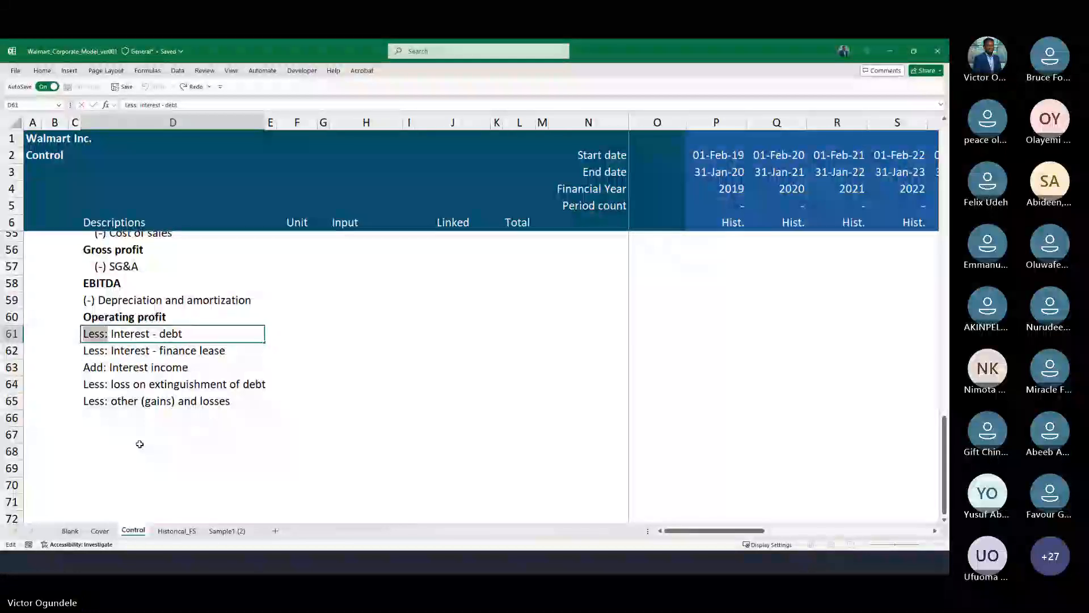
{"action": "key", "text": "BackSpace"}
{"action": "type", "text": "(-"}
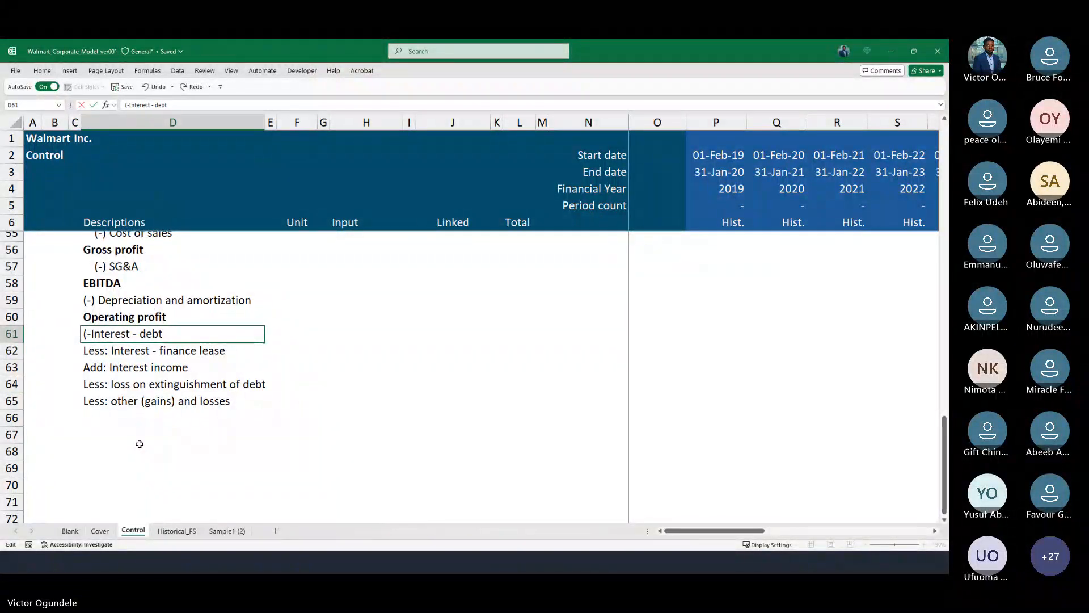
{"action": "type", "text": ")"}
{"action": "key", "text": "Return"}
Replace the "Less:" prefix of the finance lease interest label in D62 with "(-)".
{"action": "key", "text": "F2"}
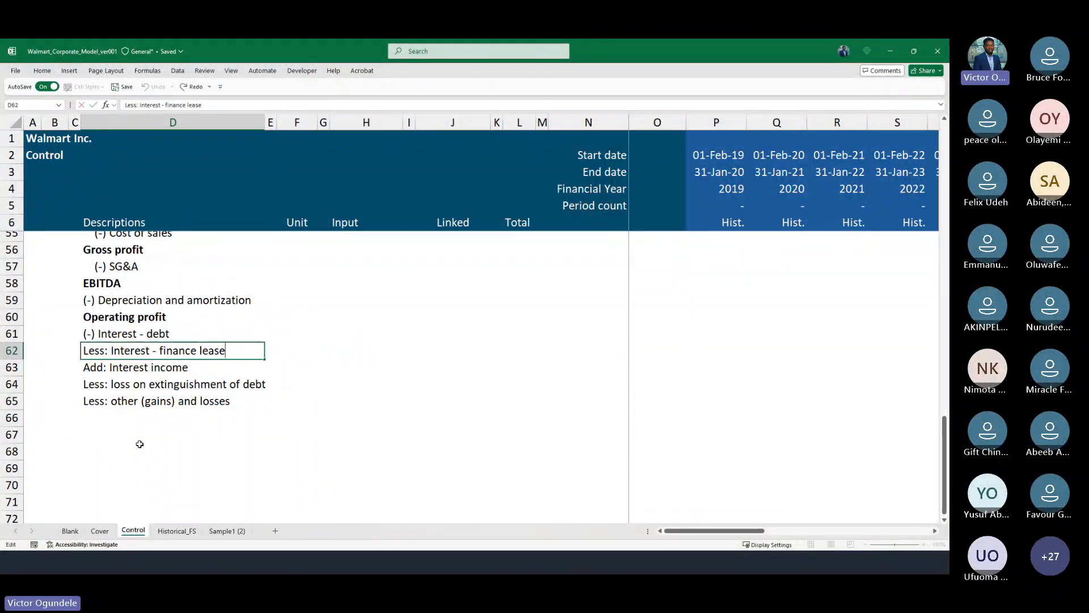
{"action": "key", "text": "Home"}
{"action": "key", "text": "ctrl+shift+Right"}
{"action": "key", "text": "BackSpace"}
{"action": "type", "text": "("}
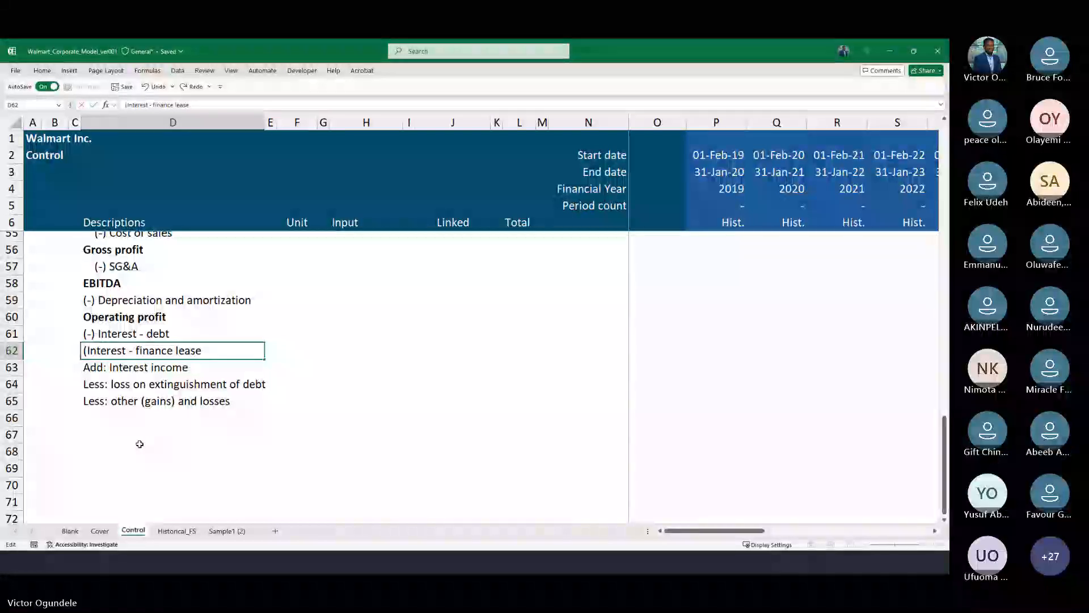
{"action": "type", "text": "-)"}
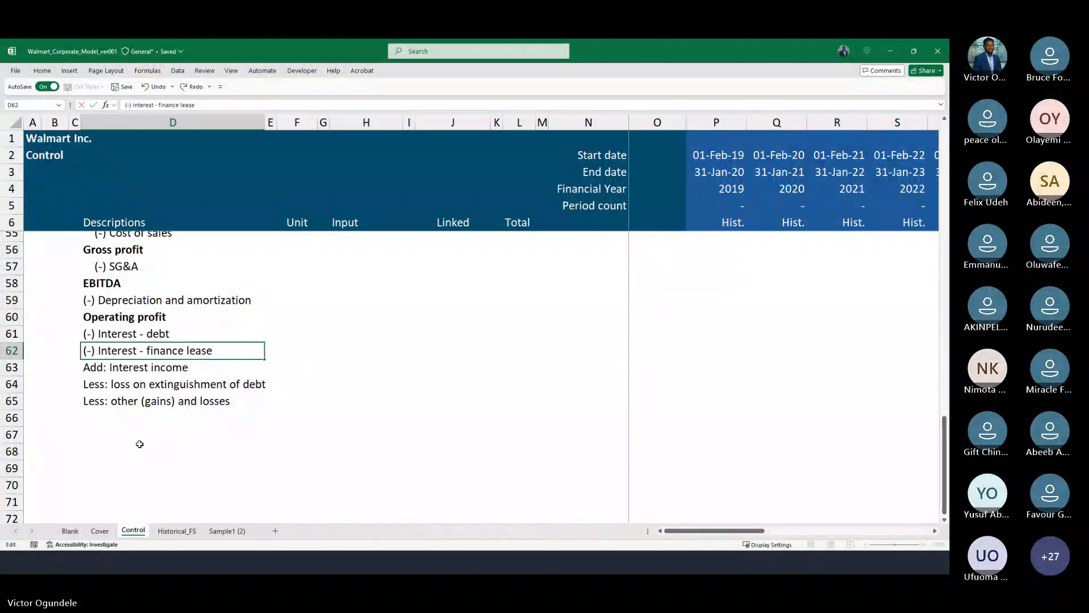
{"action": "key", "text": "ctrl+Return"}
Reword the debt interest label in D61 as "(-) Interest expenses".
{"action": "key", "text": "Up"}
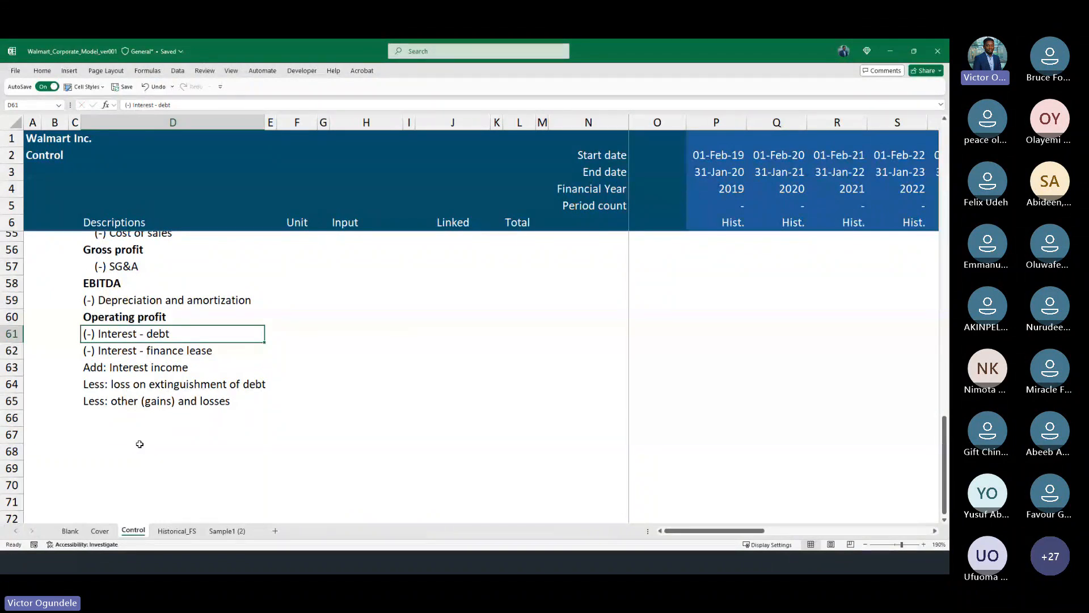
{"action": "key", "text": "F2"}
{"action": "key", "text": "ctrl+shift+Left"}
{"action": "key", "text": "ctrl+shift+Left"}
{"action": "key", "text": "ctrl+shift+Left"}
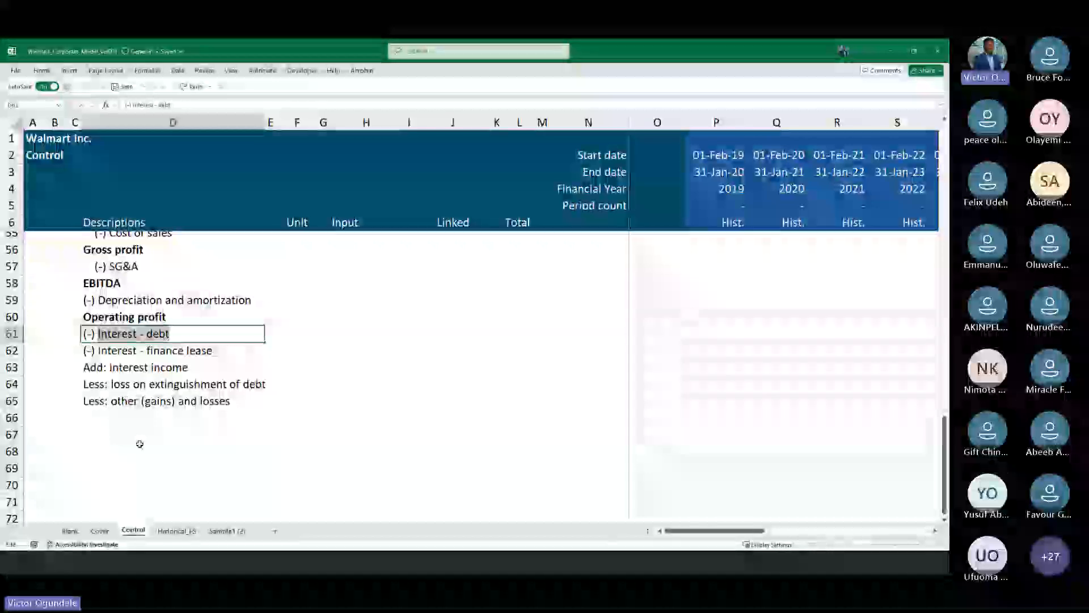
{"action": "type", "text": "Interest expenses"}
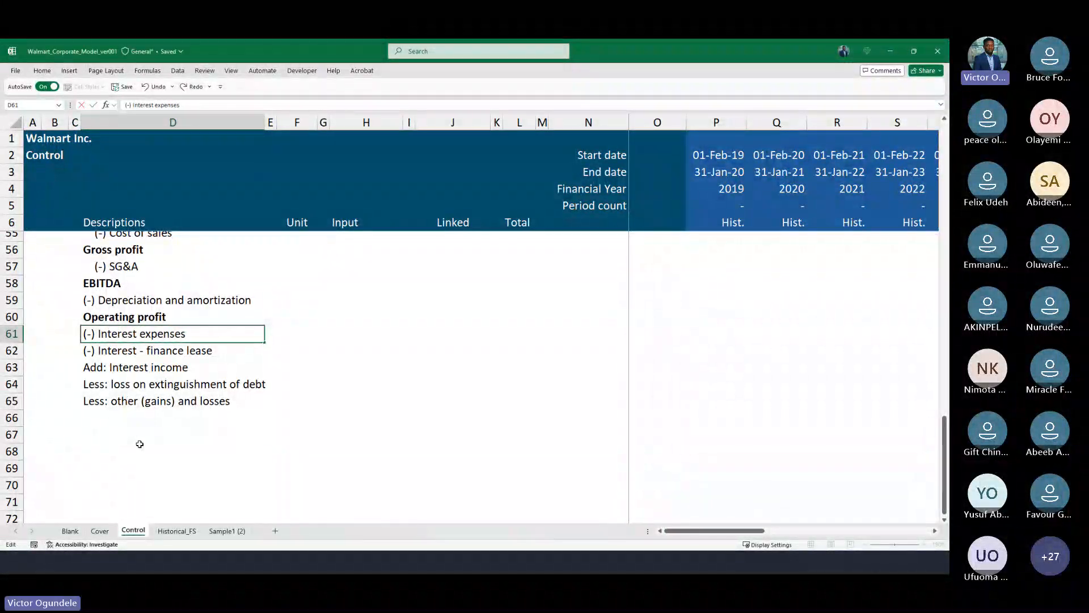
{"action": "key", "text": "Return"}
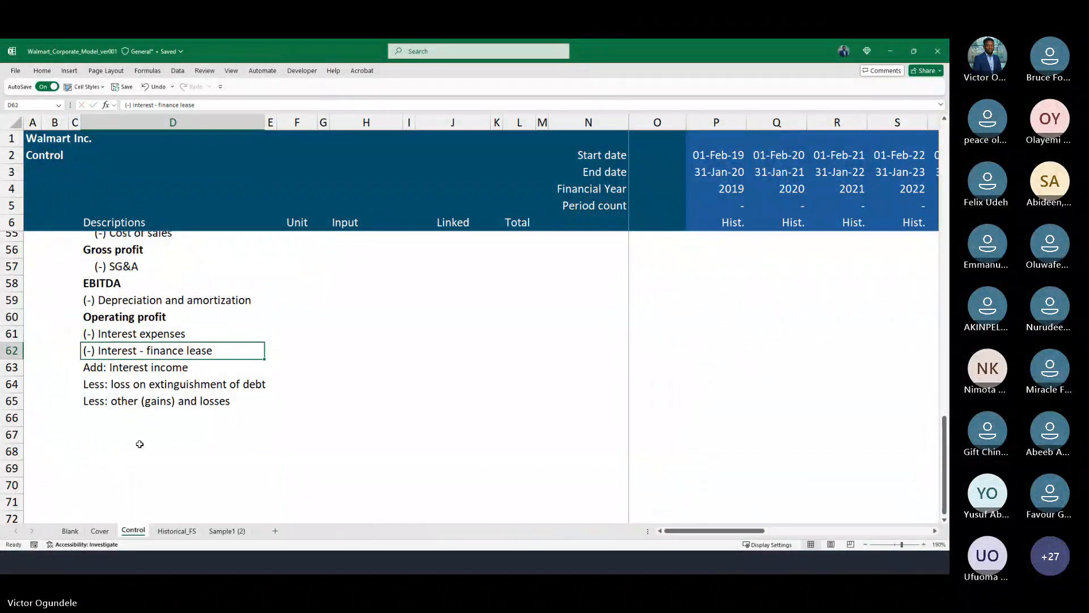
Delete the finance lease interest row below "(-) Interest expenses".
{"action": "key", "text": "shift+space"}
{"action": "key", "text": "ctrl+minus"}
{"action": "key", "text": "Up"}
{"action": "key", "text": "Down"}
Replace the "Add:" prefix of the Interest income label in D62 with "(+)".
{"action": "key", "text": "F2"}
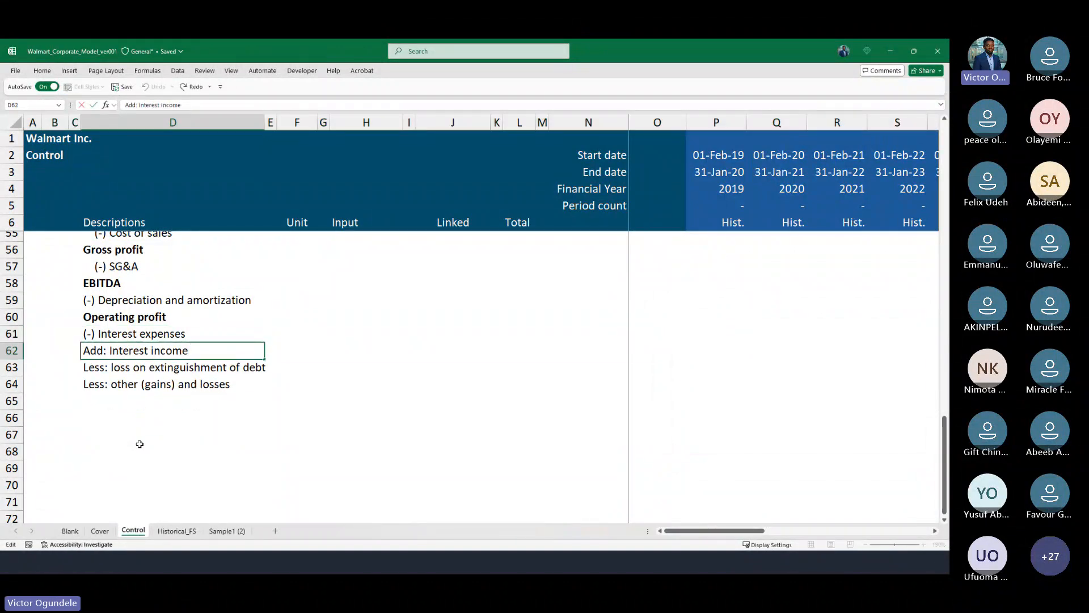
{"action": "key", "text": "ctrl+shift+Right"}
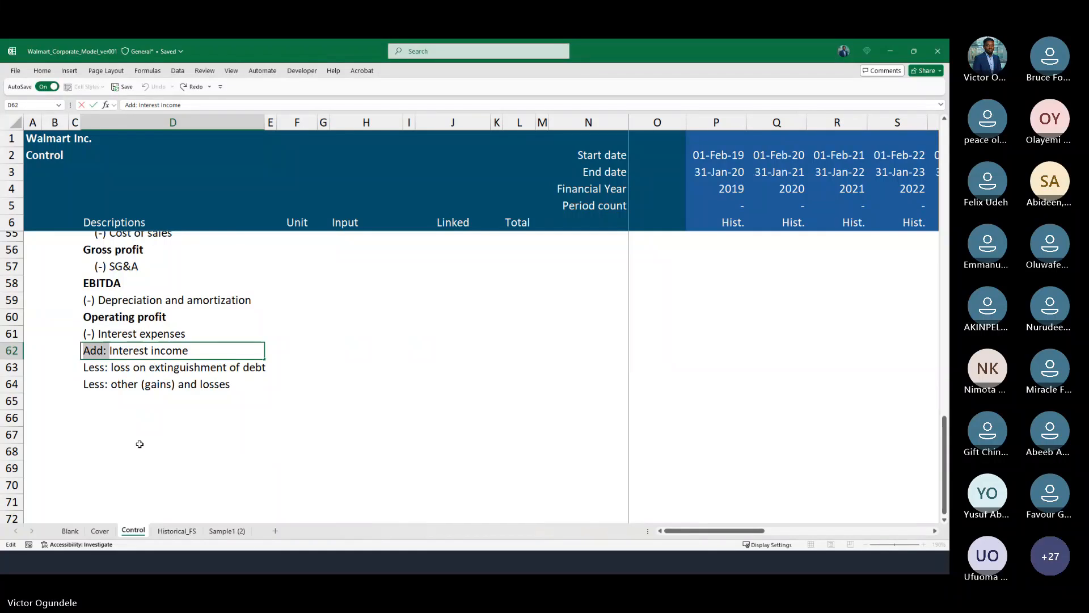
{"action": "key", "text": "BackSpace"}
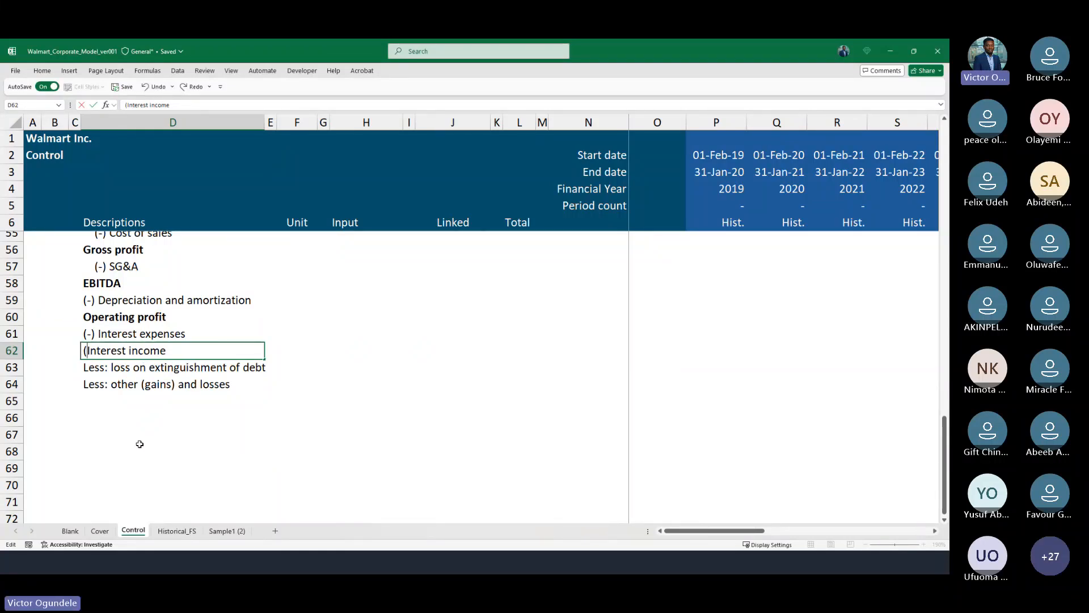
{"action": "type", "text": "(+)"}
{"action": "key", "text": "Return"}
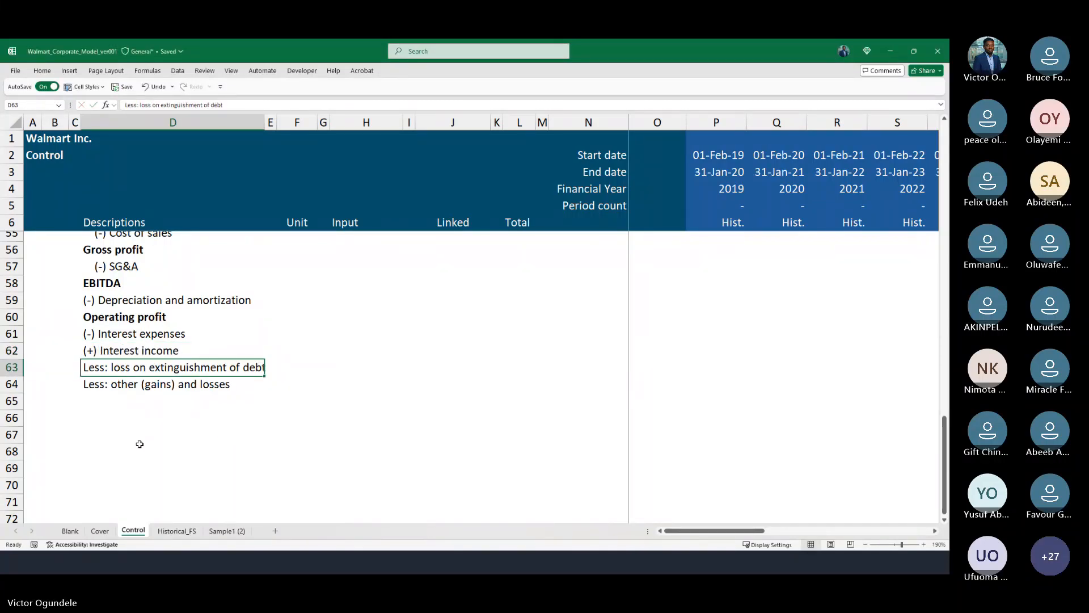
Check the loss on extinguishment of debt line in Historical_FS, and delete its row from the Control sheet.
{"action": "key", "text": "F2"}
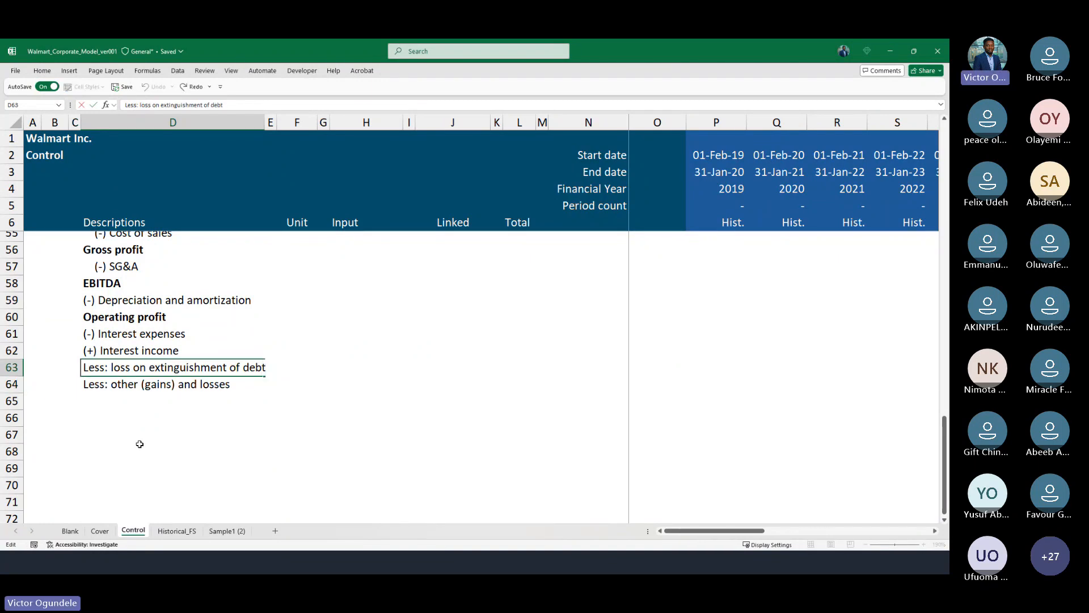
{"action": "key", "text": "Escape"}
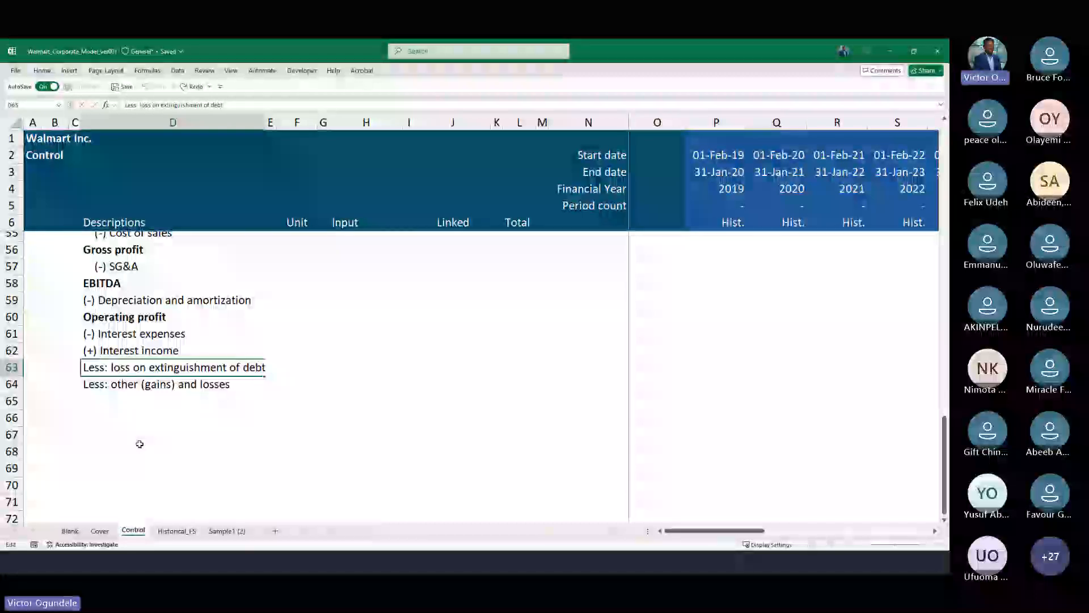
{"action": "key", "text": "ctrl+Page_Down"}
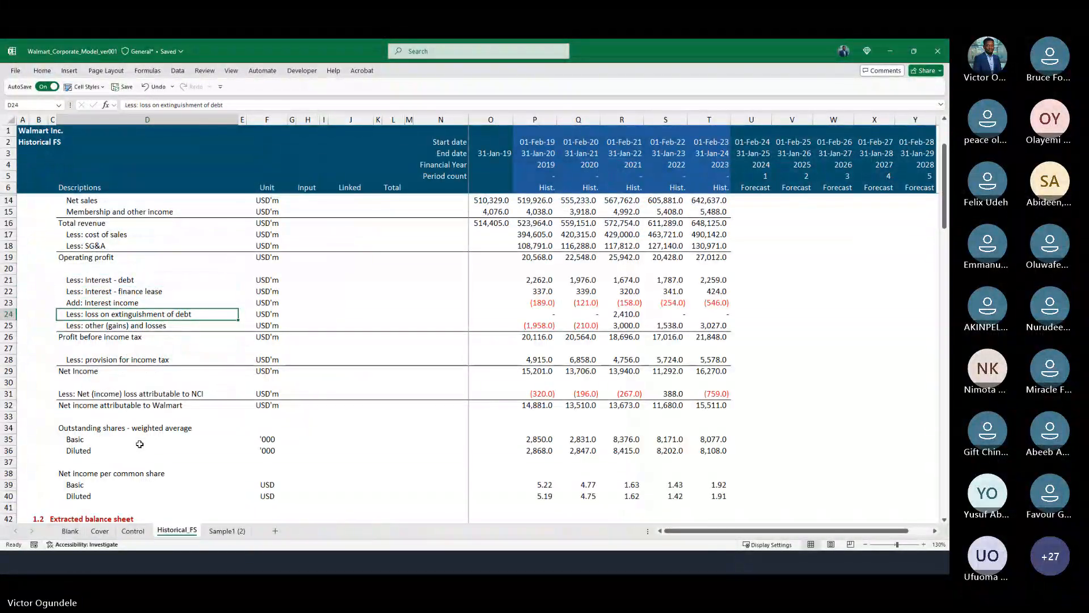
{"action": "key", "text": "ctrl+Page_Up"}
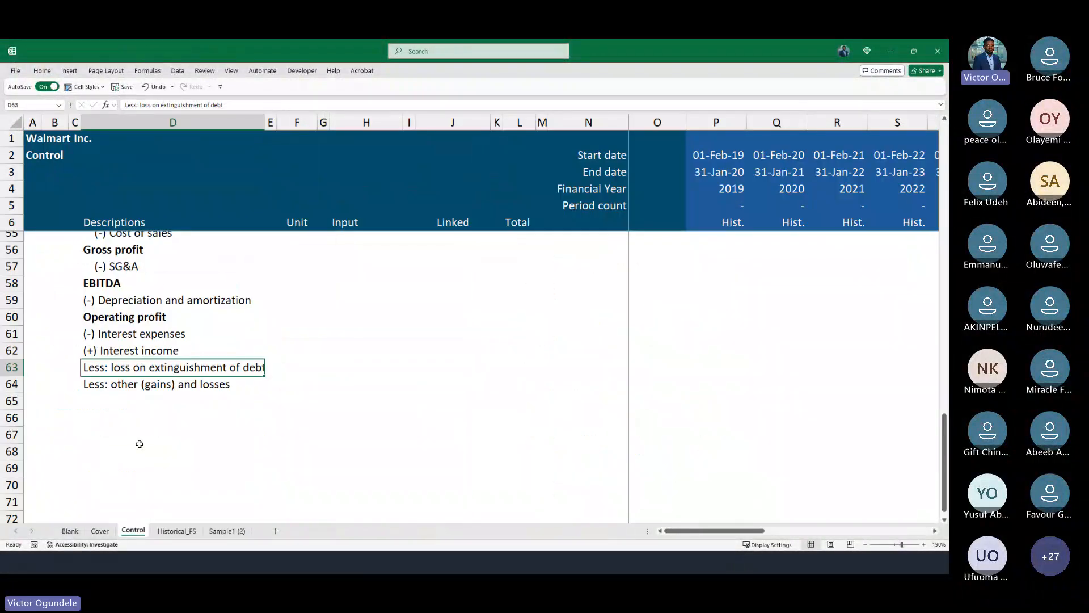
{"action": "key", "text": "F2"}
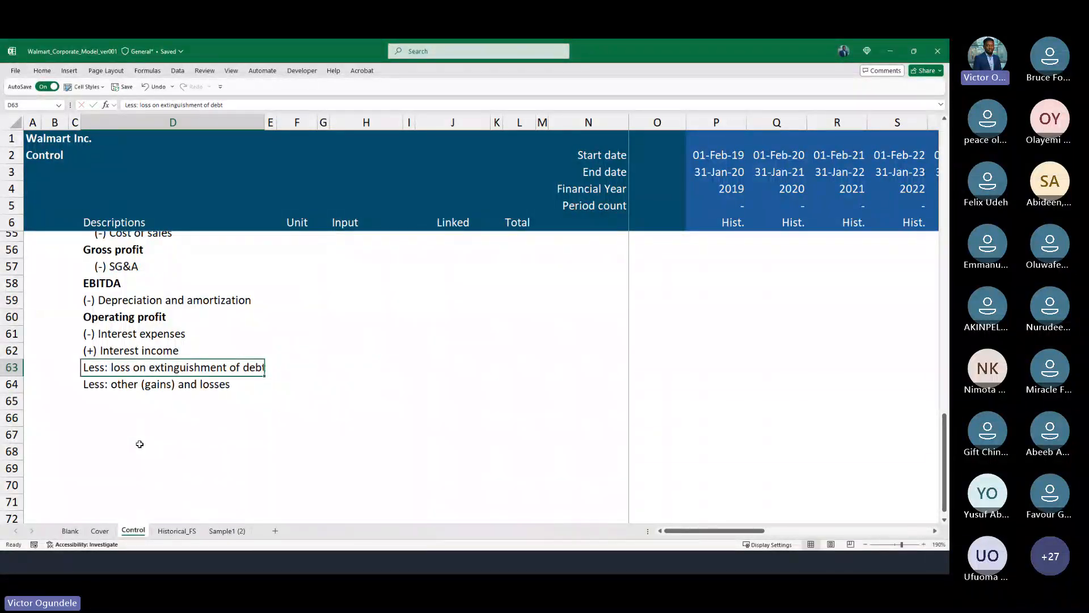
{"action": "key", "text": "Escape"}
{"action": "key", "text": "shift+space"}
{"action": "key", "text": "ctrl+minus"}
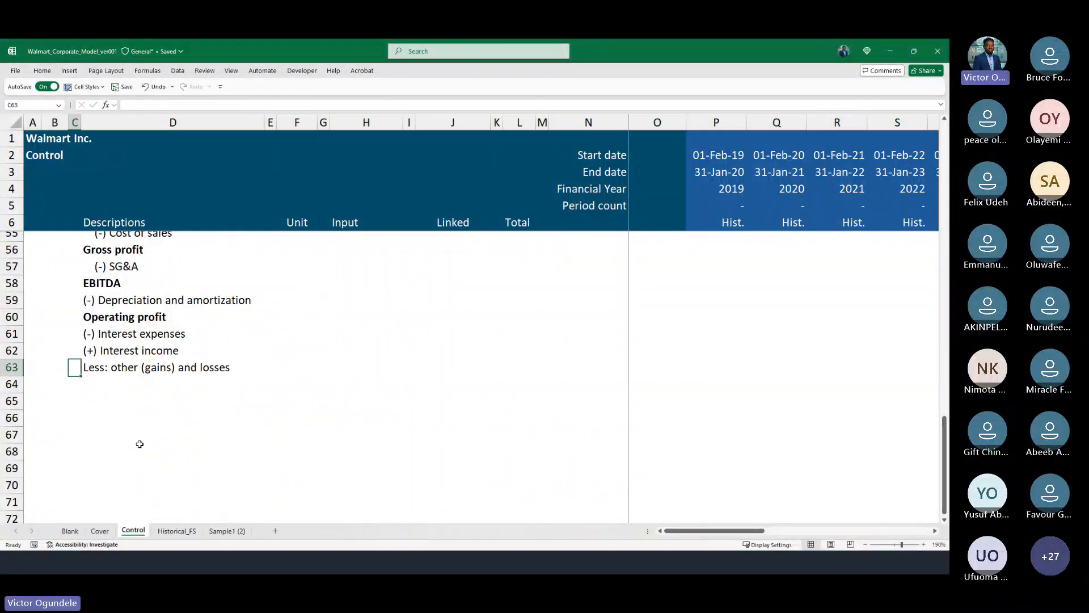
Change the label in D63 to "(-/+) other (gains) and losses".
{"action": "key", "text": "F2"}
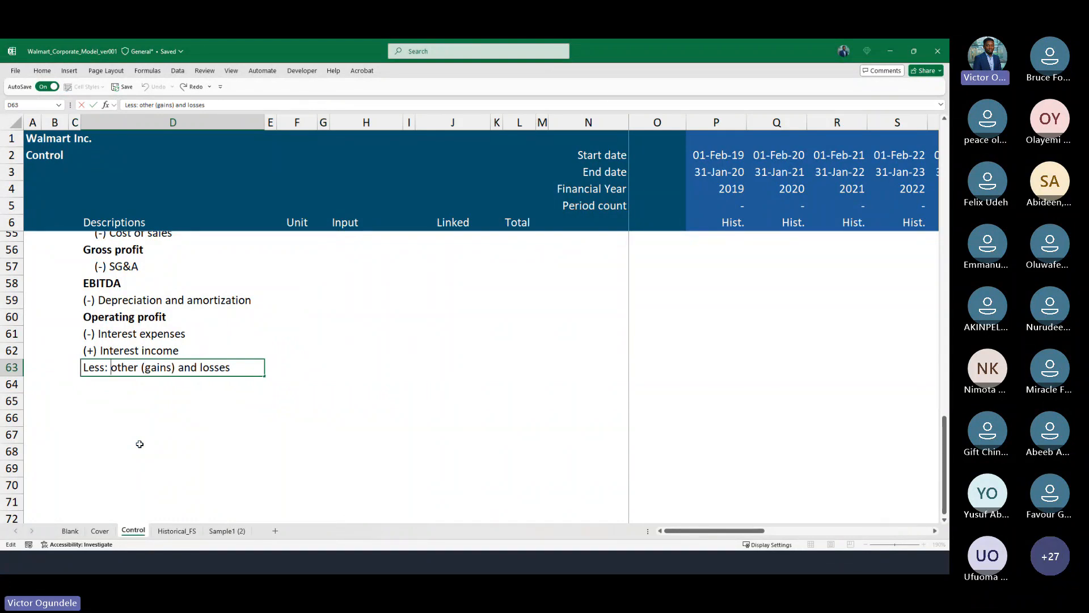
{"action": "key", "text": "shift+Home"}
{"action": "key", "text": "BackSpace"}
{"action": "type", "text": "(-/"}
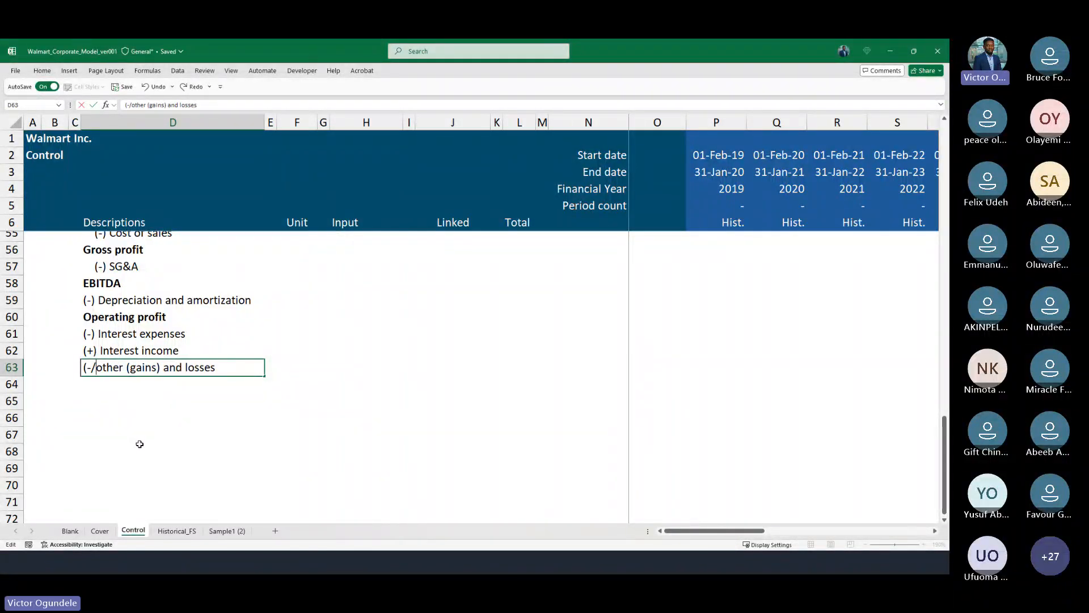
{"action": "type", "text": "+)"}
{"action": "key", "text": "ctrl+Return"}
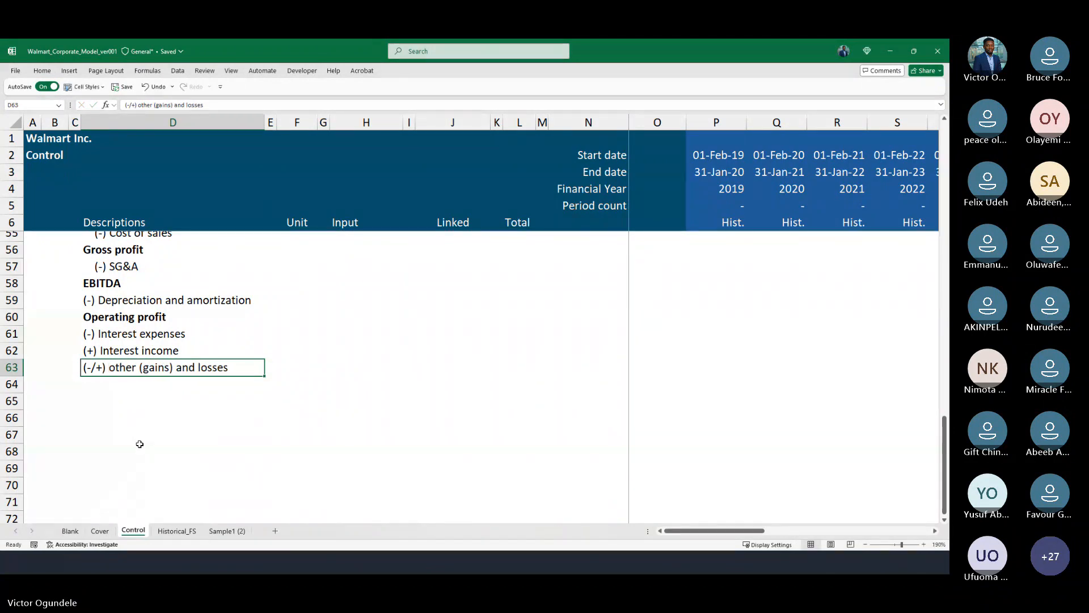
Indent the interest expenses, interest income and other gains and losses labels in D61:D63.
{"action": "key", "text": "Up"}
{"action": "key", "text": "Up"}
{"action": "key", "text": "Up"}
{"action": "key", "text": "Down"}
{"action": "key", "text": "shift+Down"}
{"action": "key", "text": "shift+Down"}
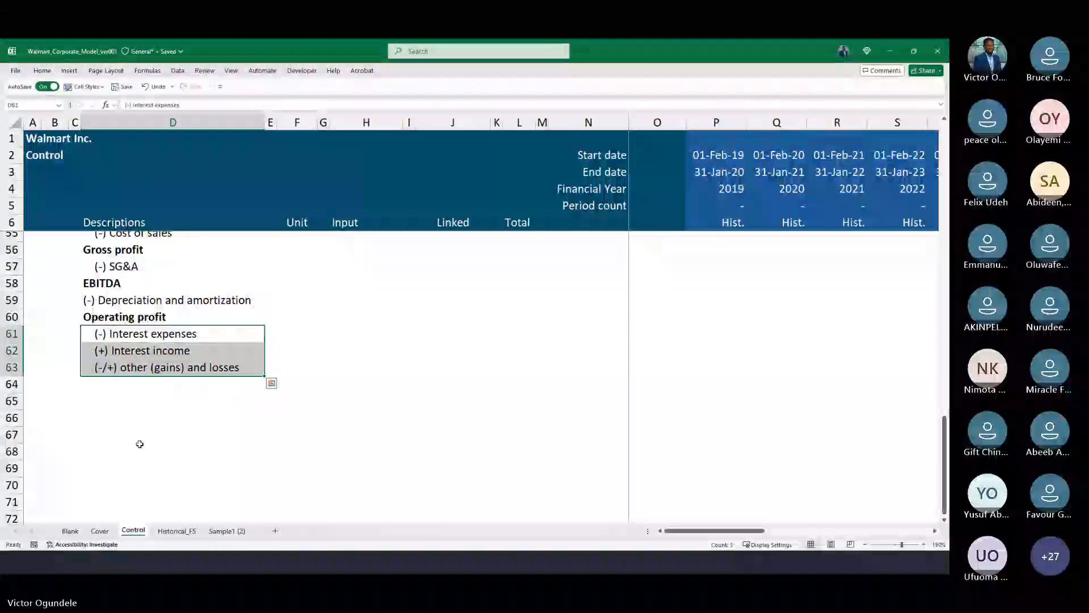
Review the Historical_FS lines below other gains and losses, and enter "Profit before tax" in bold in Control cell D64.
{"action": "scroll", "coordinate": [149, 414], "scroll_direction": "up", "scroll_amount": 2}
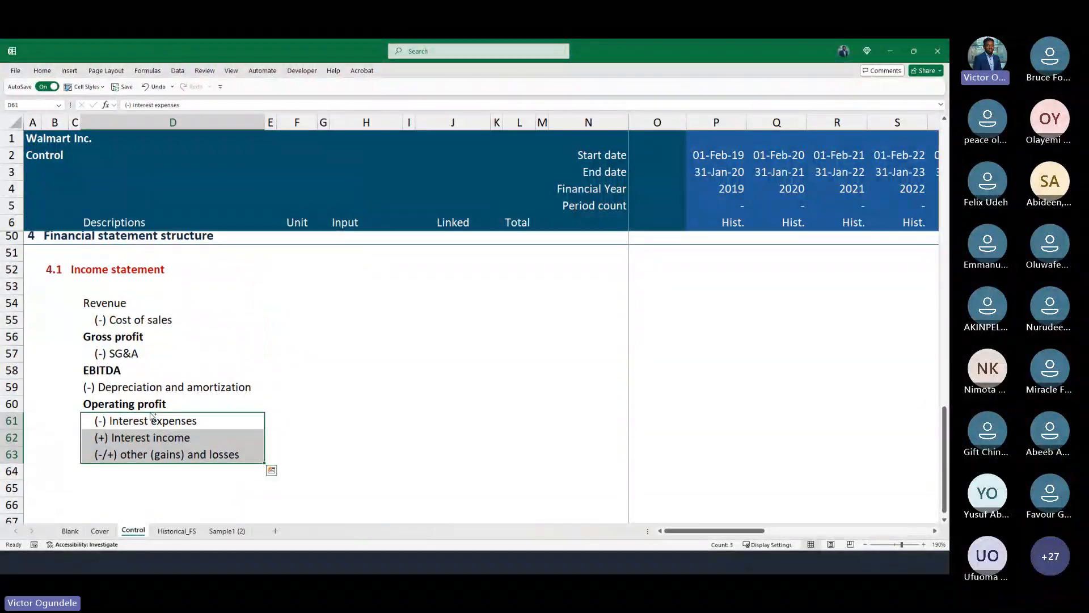
{"action": "key", "text": "ctrl+Page_Down"}
{"action": "scroll", "coordinate": [150, 412], "scroll_direction": "down", "scroll_amount": 2}
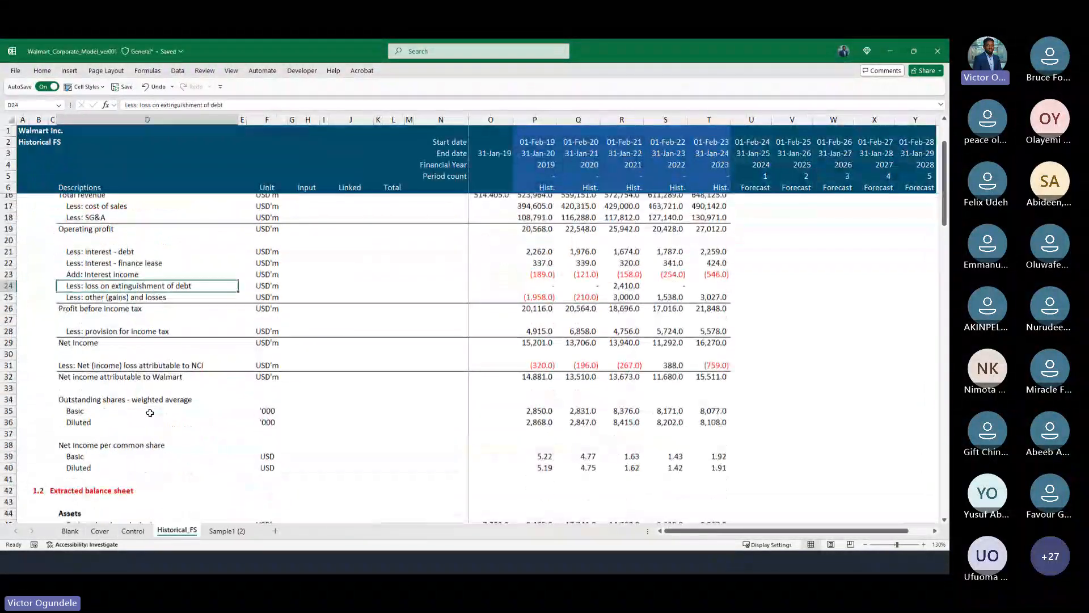
{"action": "scroll", "coordinate": [150, 412], "scroll_direction": "up", "scroll_amount": 2}
{"action": "scroll", "coordinate": [150, 412], "scroll_direction": "down", "scroll_amount": 2}
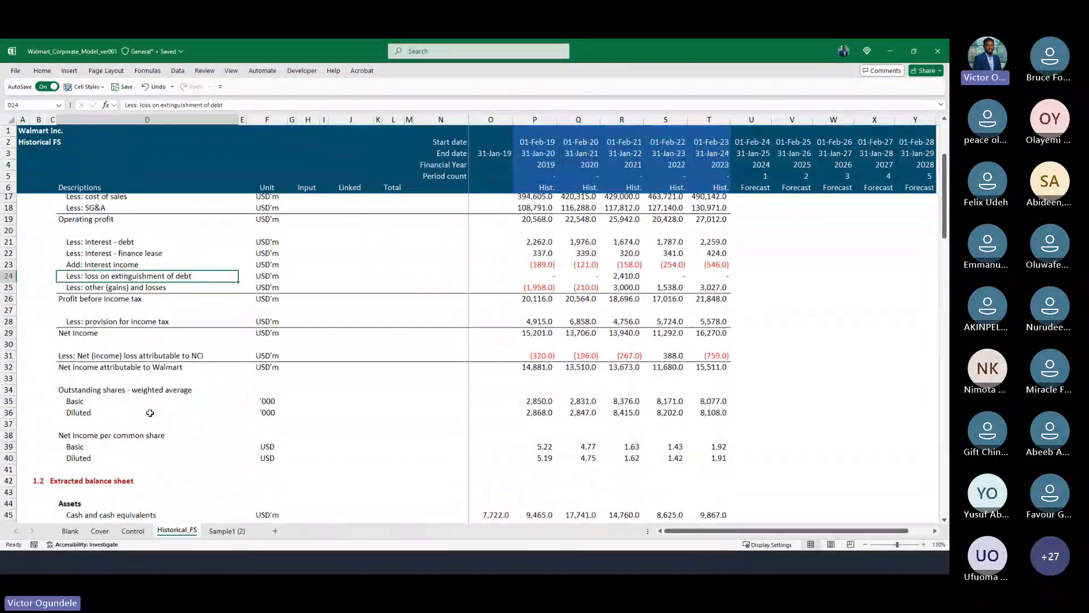
{"action": "key", "text": "ctrl+Page_Up"}
{"action": "key", "text": "Down"}
{"action": "type", "text": "Prof"}
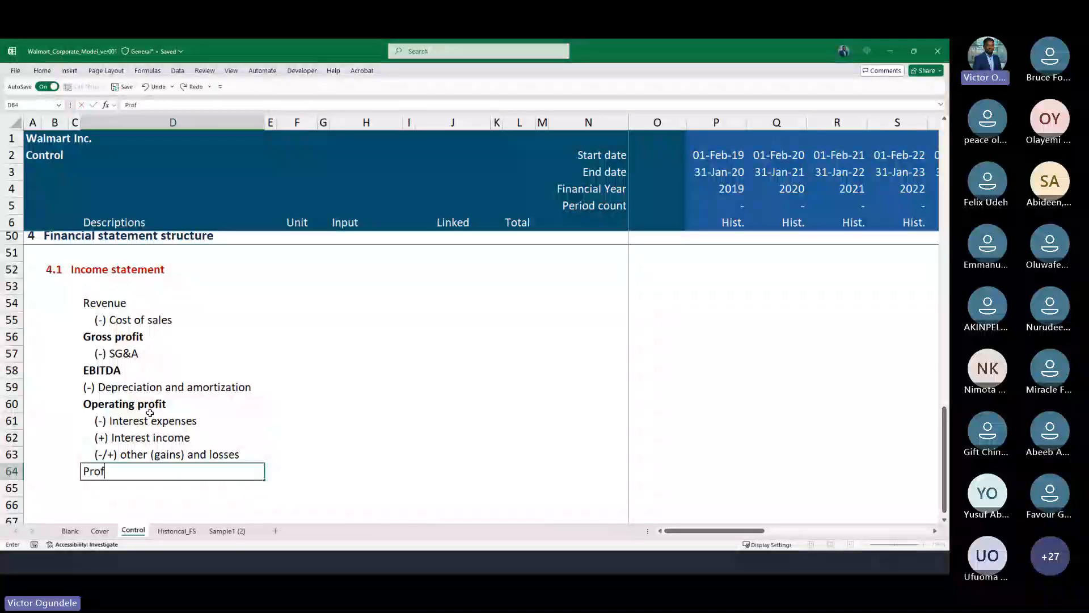
{"action": "type", "text": "it befor"}
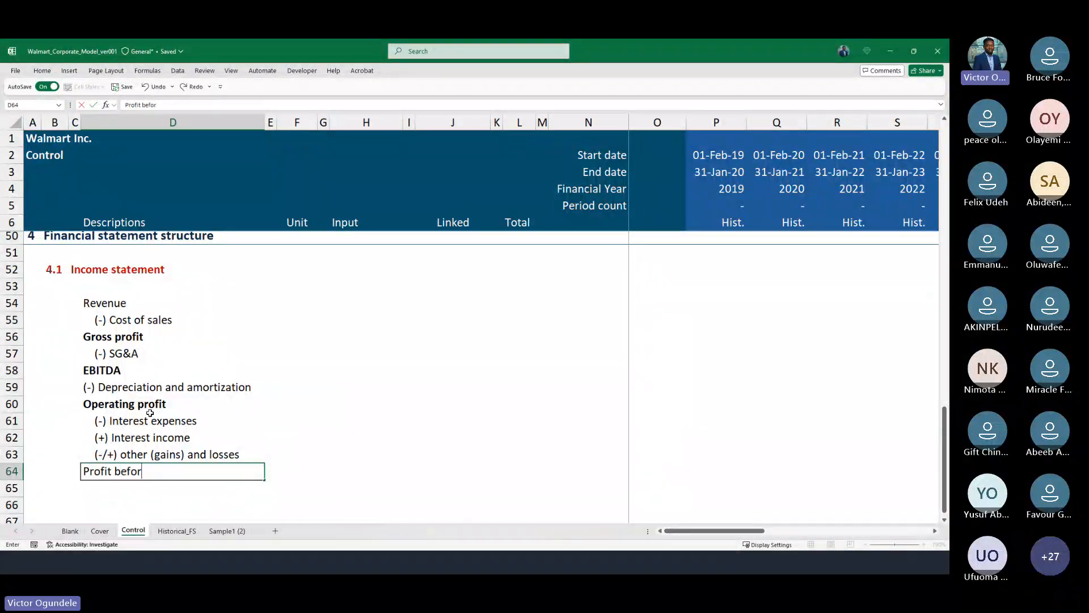
{"action": "type", "text": "e tax"}
{"action": "key", "text": "ctrl+Return"}
{"action": "key", "text": "ctrl+b"}
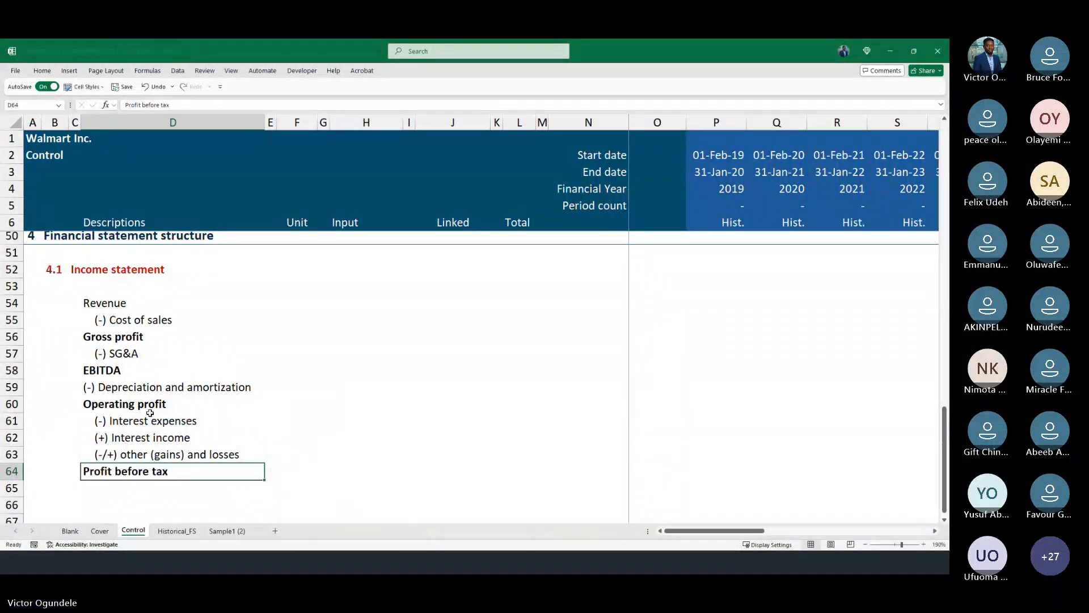
Enter "Tax expense" in Control cell D65 and compare it with the tax line in Historical_FS.
{"action": "key", "text": "Down"}
{"action": "scroll", "coordinate": [149, 413], "scroll_direction": "down", "scroll_amount": 1}
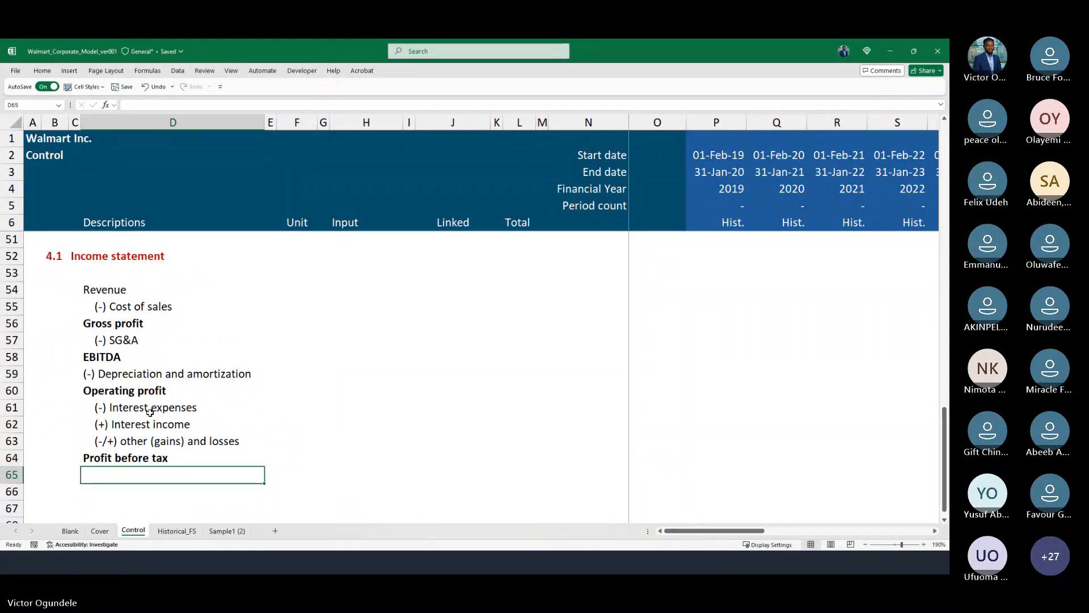
{"action": "type", "text": "Tax expense"}
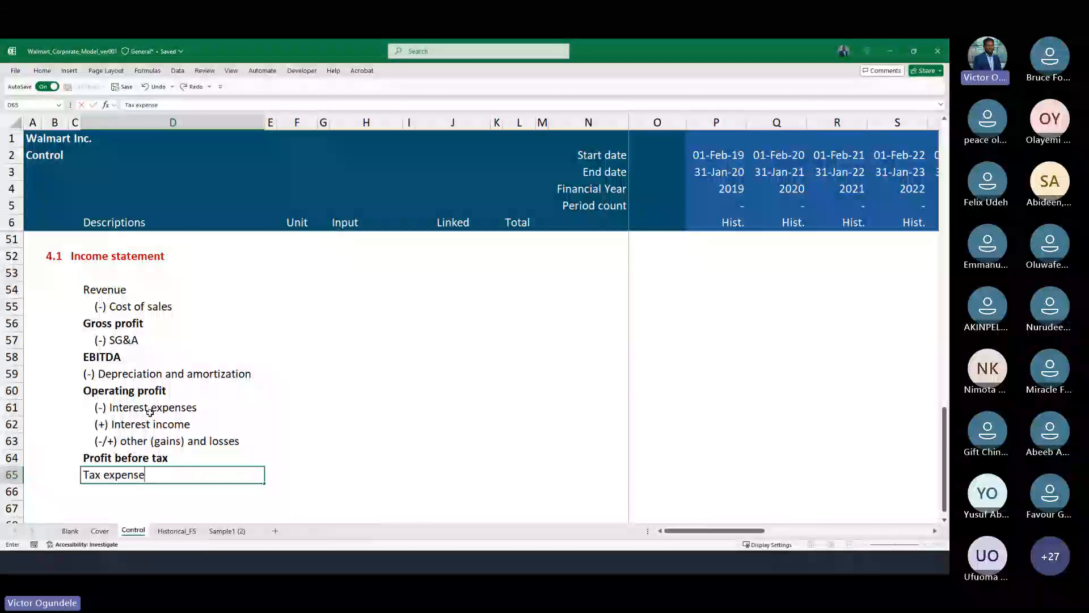
{"action": "key", "text": "ctrl+Return"}
{"action": "key", "text": "ctrl+Page_Down"}
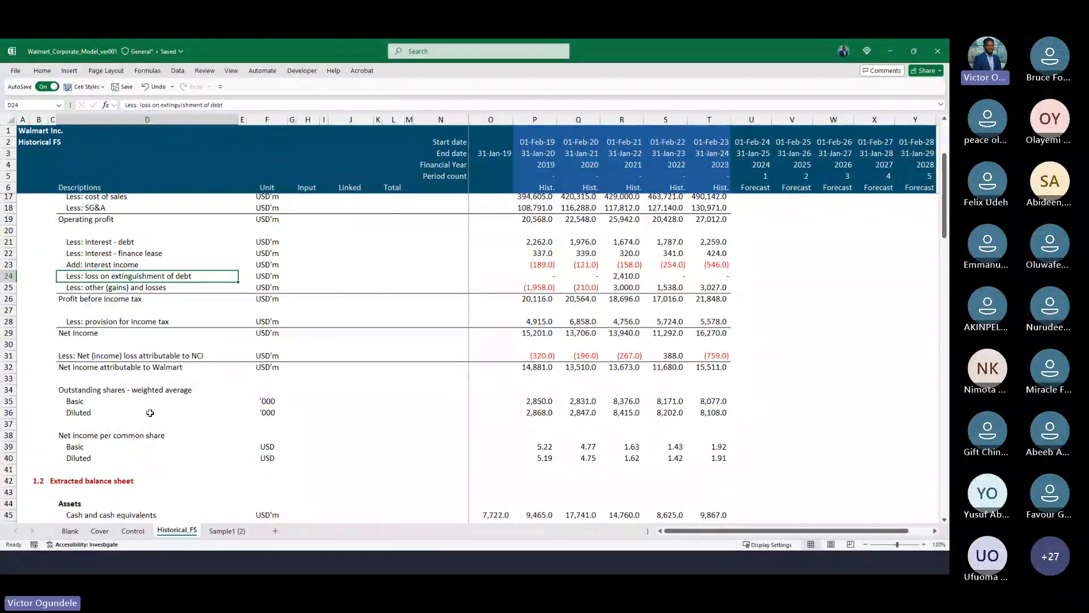
{"action": "key", "text": "ctrl+Page_Up"}
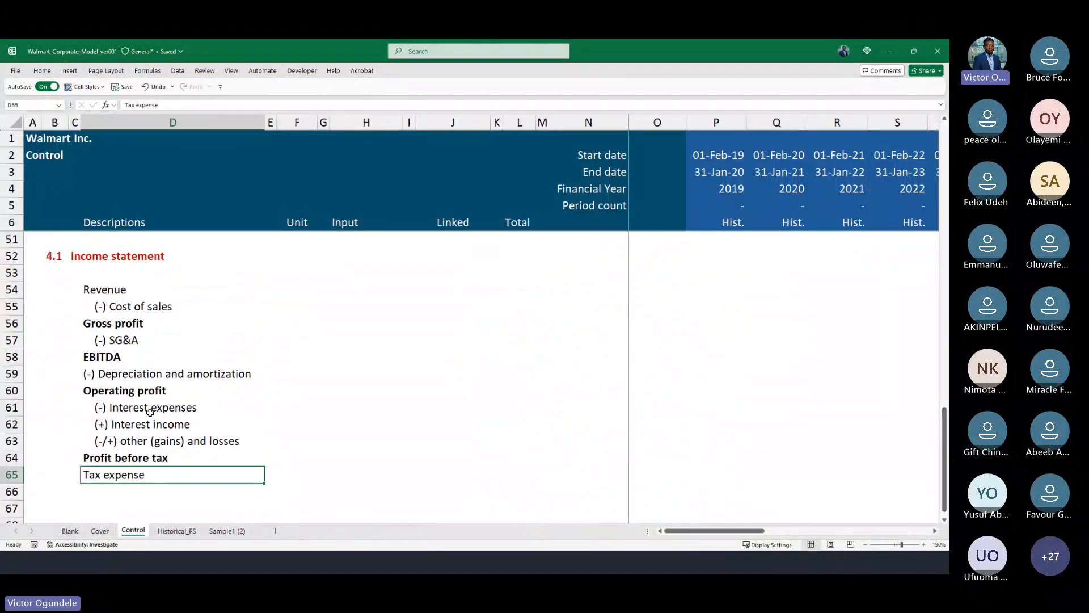
Add the "(-)" prefix to the Tax expense label in D65 and indent it.
{"action": "key", "text": "F2"}
{"action": "key", "text": "Home"}
{"action": "type", "text": "(-)"}
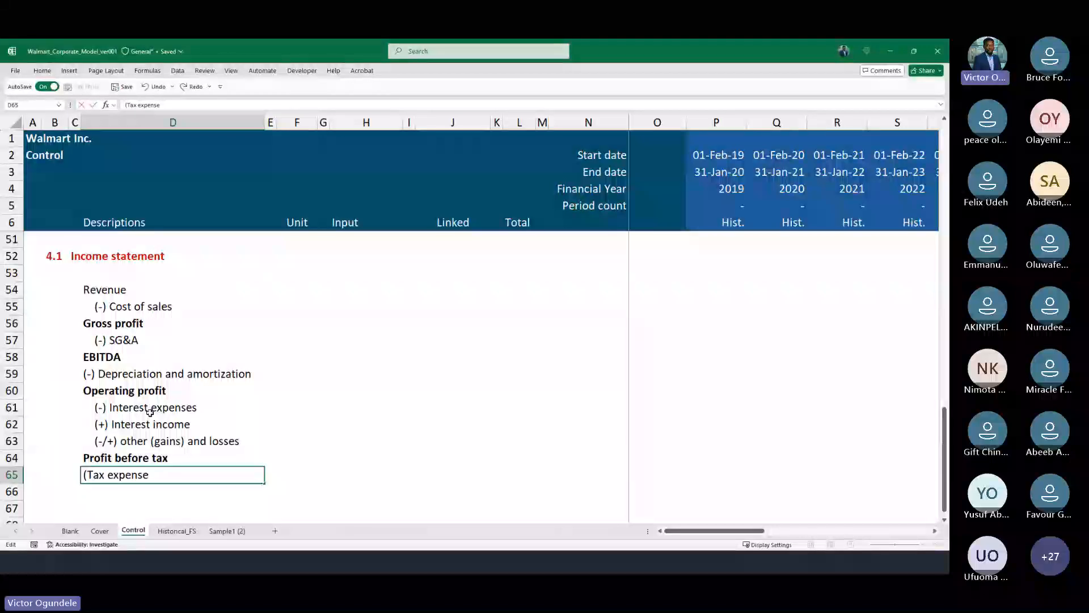
{"action": "key", "text": "ctrl+Return"}
{"action": "key", "text": "alt+h"}
{"action": "key", "text": "6"}
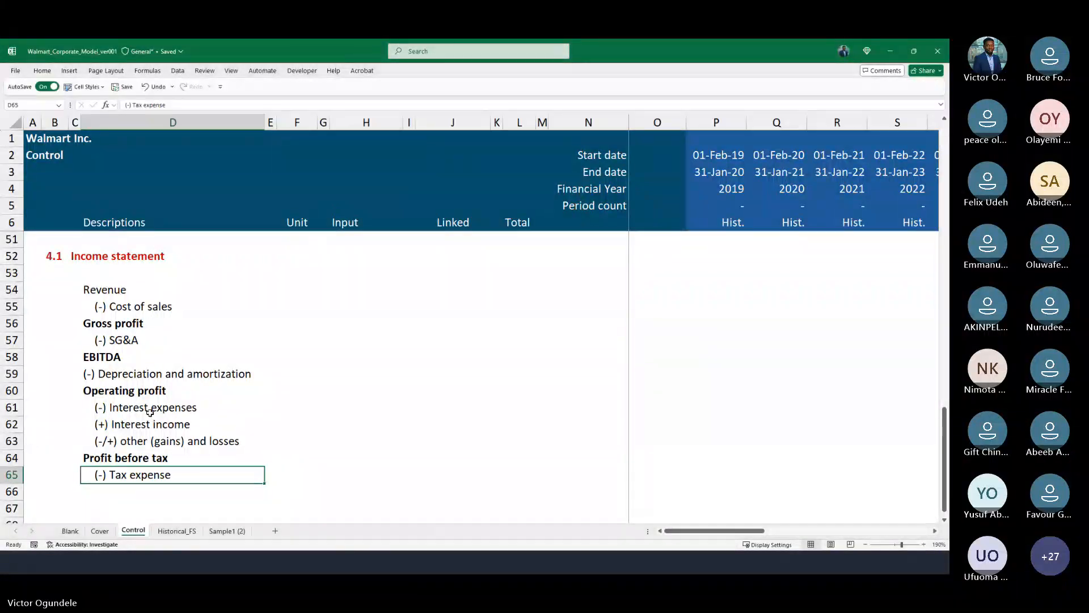
Enter "Net profit" in bold in Control cell D66.
{"action": "key", "text": "Down"}
{"action": "type", "text": "Net prof"}
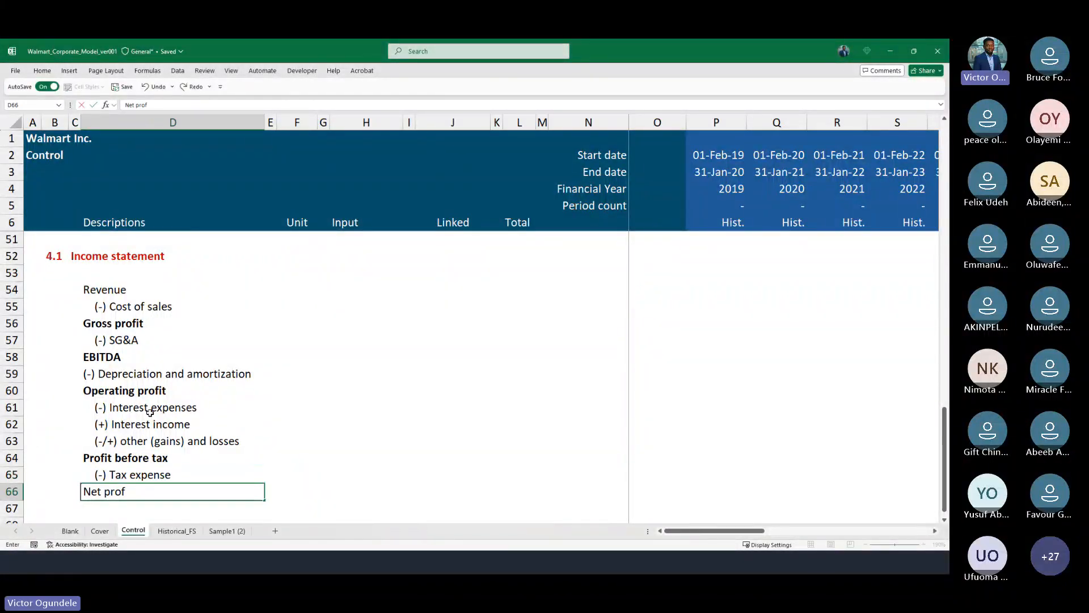
{"action": "key", "text": "ctrl+Return"}
{"action": "key", "text": "ctrl+b"}
{"action": "key", "text": "Down"}
{"action": "key", "text": "Down"}
{"action": "key", "text": "Up"}
{"action": "key", "text": "Up"}
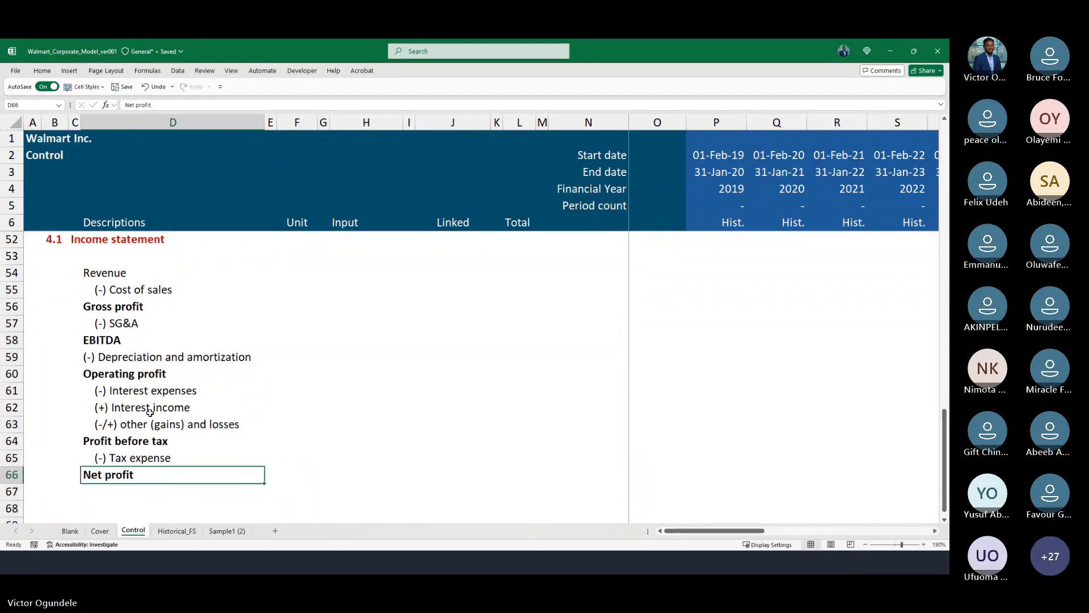
{"action": "scroll", "coordinate": [150, 413], "scroll_direction": "down", "scroll_amount": 1}
{"action": "scroll", "coordinate": [247, 275], "scroll_direction": "up", "scroll_amount": 1}
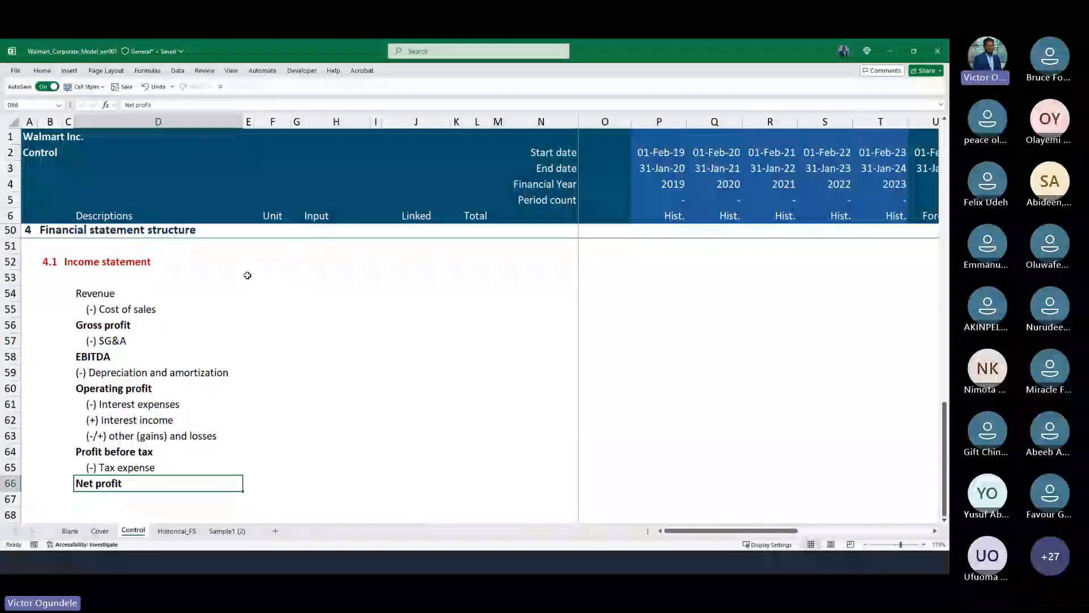
Compare the Control income statement structure with the Historical_FS lines from Revenue down to Net income.
{"action": "left_click", "coordinate": [227, 314]}
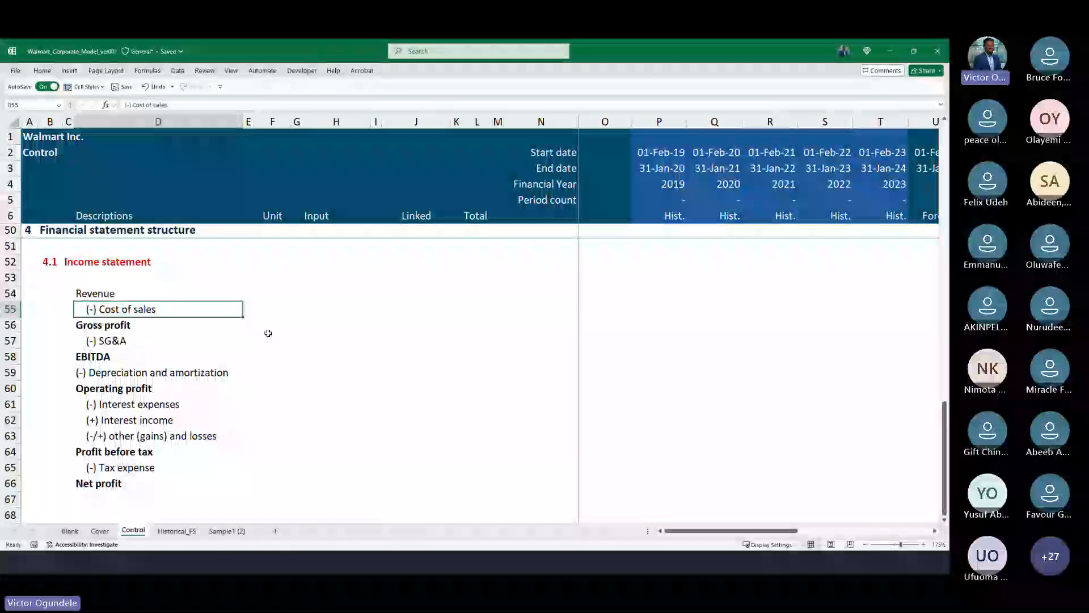
{"action": "left_click", "coordinate": [108, 291]}
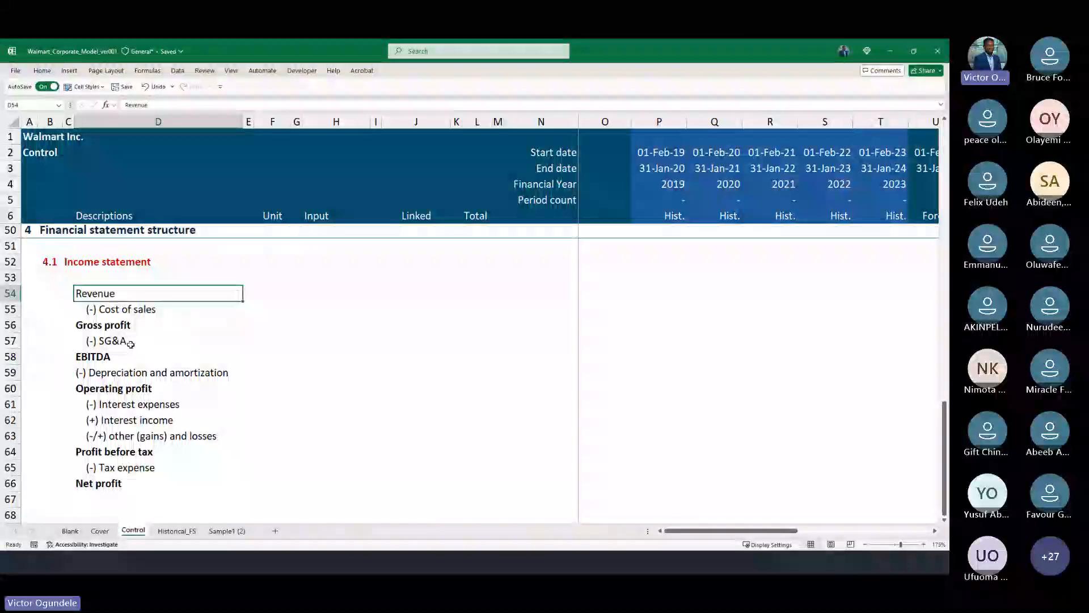
{"action": "scroll", "coordinate": [131, 344], "scroll_direction": "up", "scroll_amount": 1}
{"action": "scroll", "coordinate": [131, 344], "scroll_direction": "down", "scroll_amount": 1}
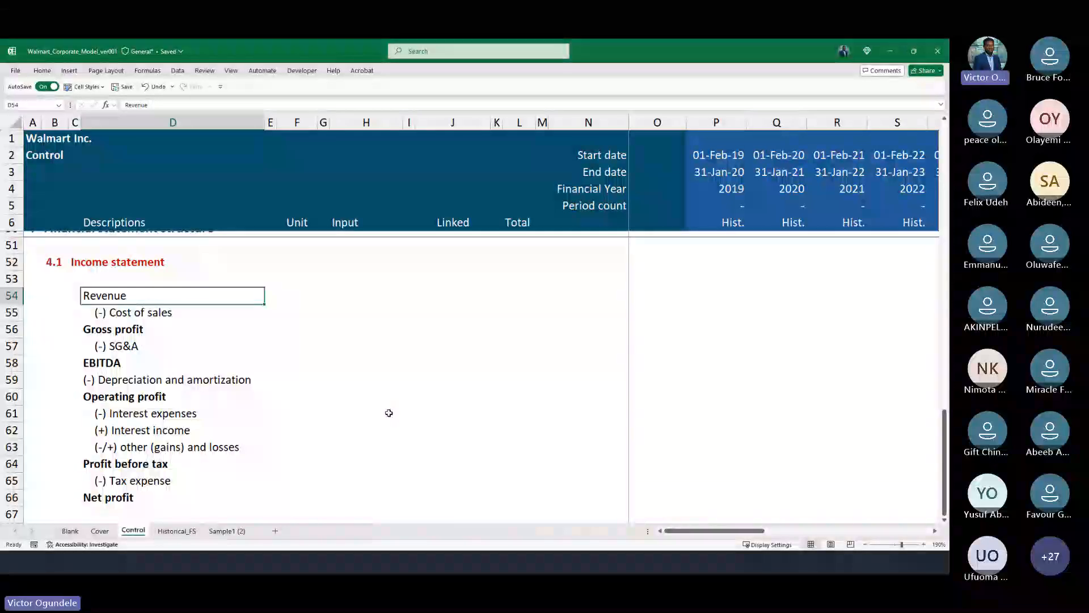
{"action": "left_click", "coordinate": [184, 532]}
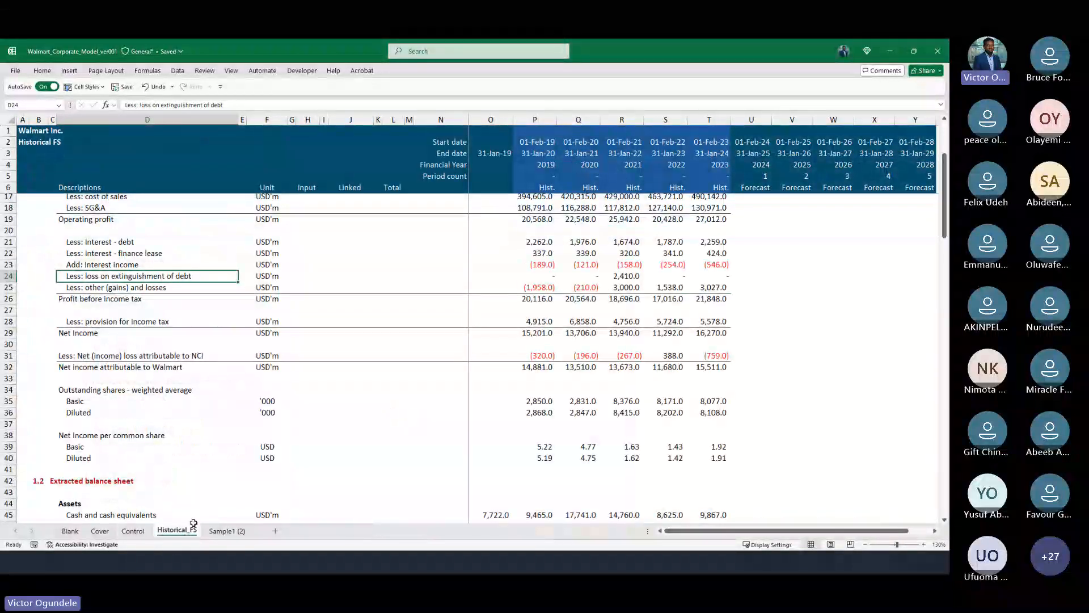
{"action": "scroll", "coordinate": [483, 314], "scroll_direction": "up", "scroll_amount": 2}
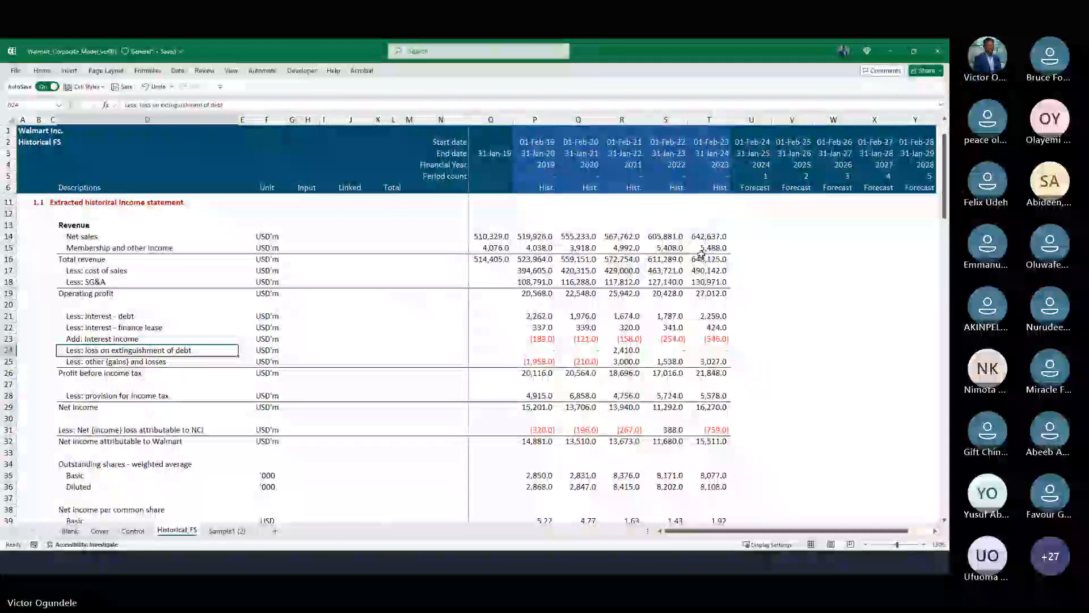
{"action": "left_click", "coordinate": [696, 308]}
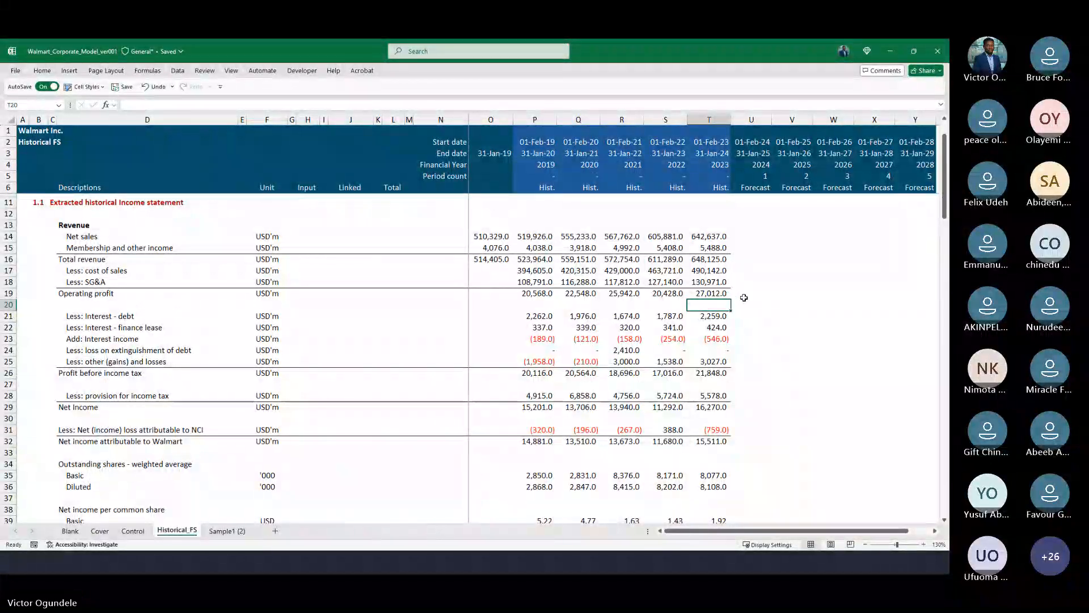
{"action": "left_click", "coordinate": [745, 361]}
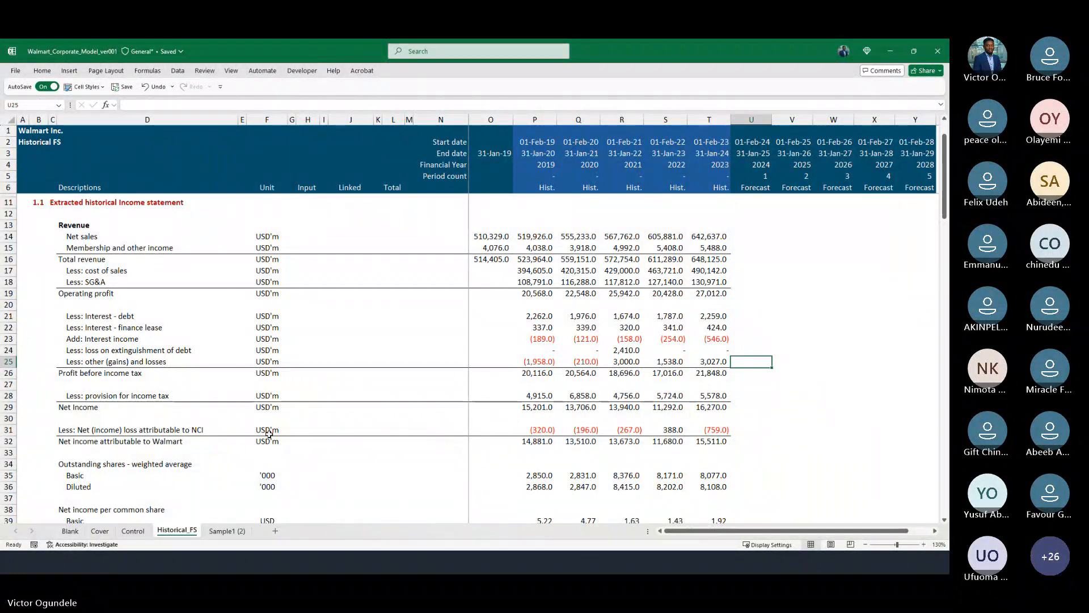
{"action": "left_click", "coordinate": [23, 405]}
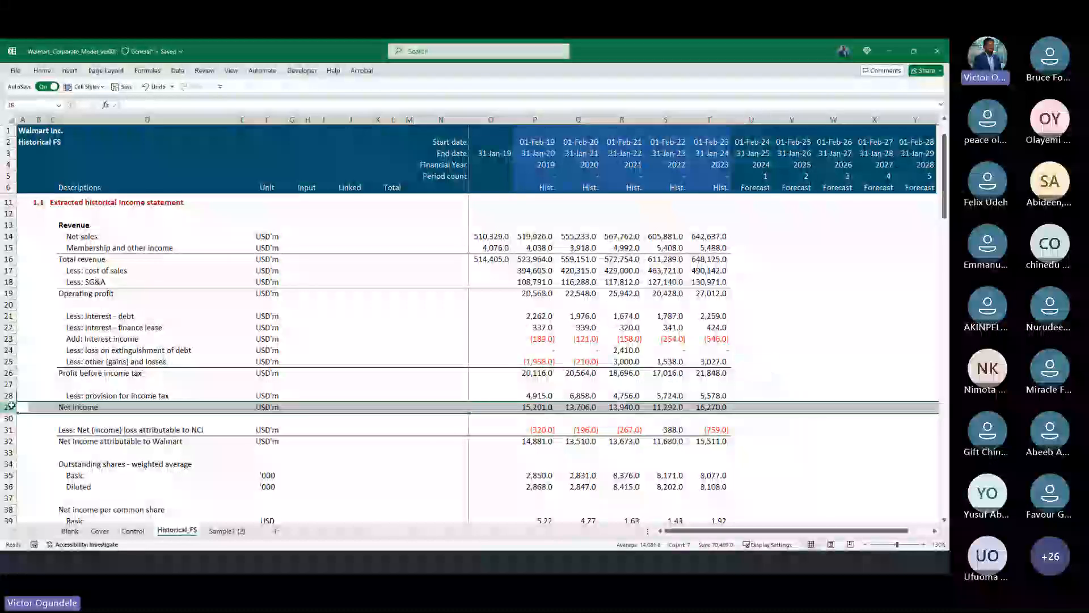
Copy the NCI and "Net income attributable to Walmart" labels from Historical_FS D31:D32 and paste them into Control D68:D69.
{"action": "left_click", "coordinate": [77, 427]}
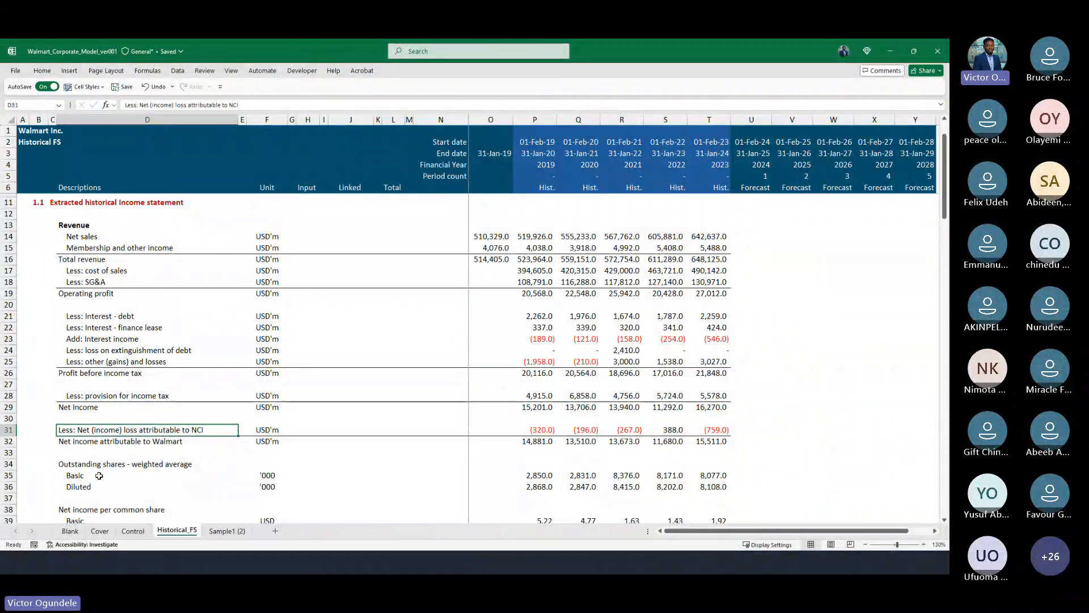
{"action": "key", "text": "shift+Down"}
{"action": "key", "text": "ctrl+c"}
{"action": "key", "text": "ctrl+Page_Up"}
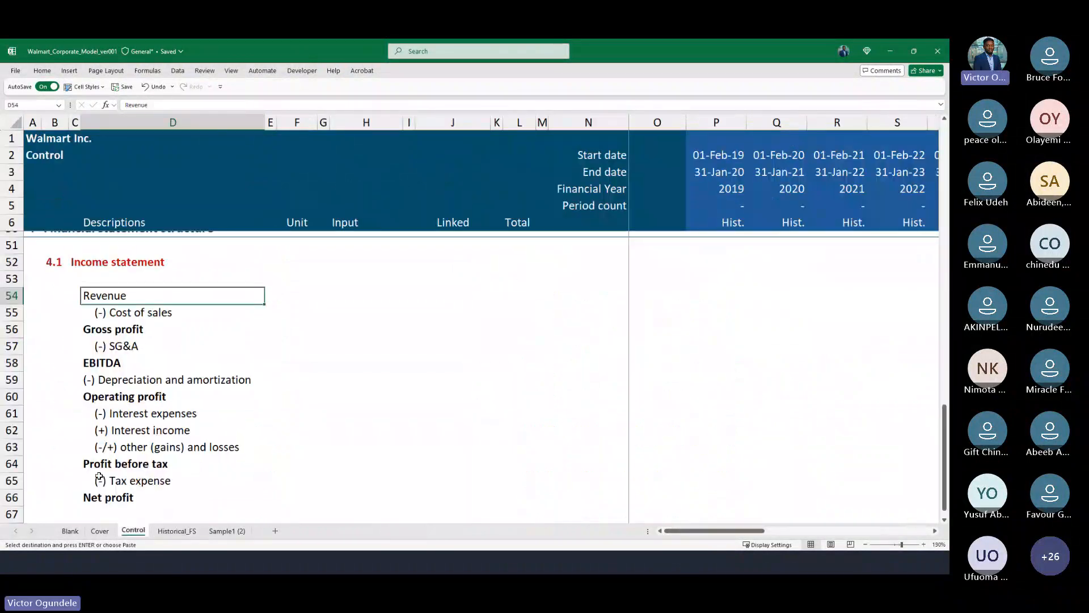
{"action": "scroll", "coordinate": [98, 476], "scroll_direction": "down", "scroll_amount": 1}
{"action": "scroll", "coordinate": [98, 476], "scroll_direction": "down", "scroll_amount": 1}
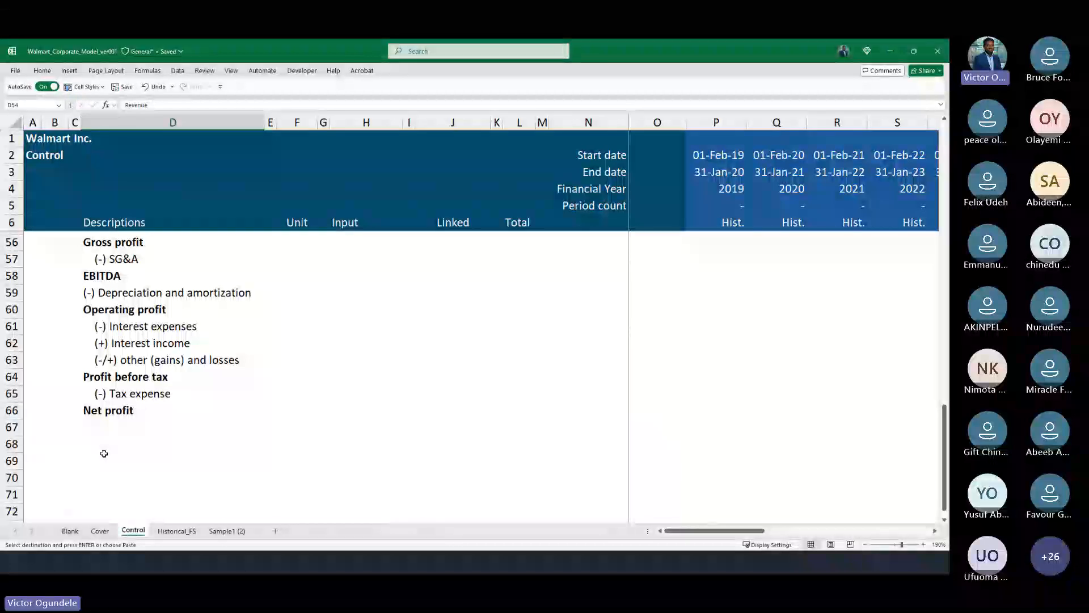
{"action": "left_click", "coordinate": [104, 428]}
{"action": "key", "text": "Down"}
{"action": "key", "text": "ctrl+alt+v"}
{"action": "key", "text": "Return"}
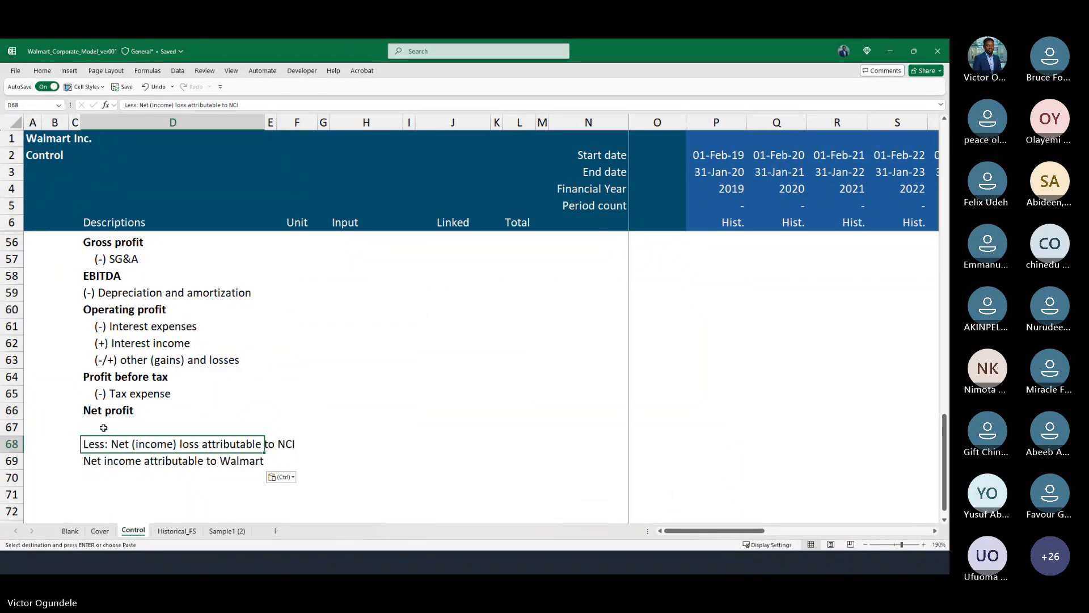
Replace the "Less:" prefix with "(-)" in the net income attributable to NCI label in D68.
{"action": "key", "text": "F2"}
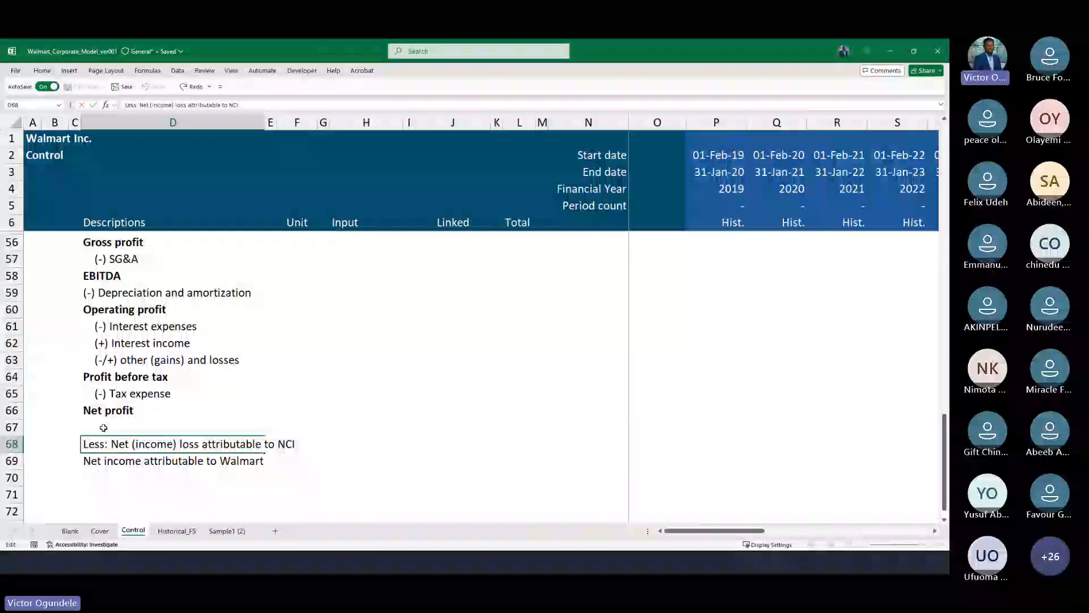
{"action": "key", "text": "Home"}
{"action": "key", "text": "shift+Right"}
{"action": "key", "text": "shift+Right"}
{"action": "key", "text": "shift+Right"}
{"action": "key", "text": "shift+Right"}
{"action": "key", "text": "shift+Right"}
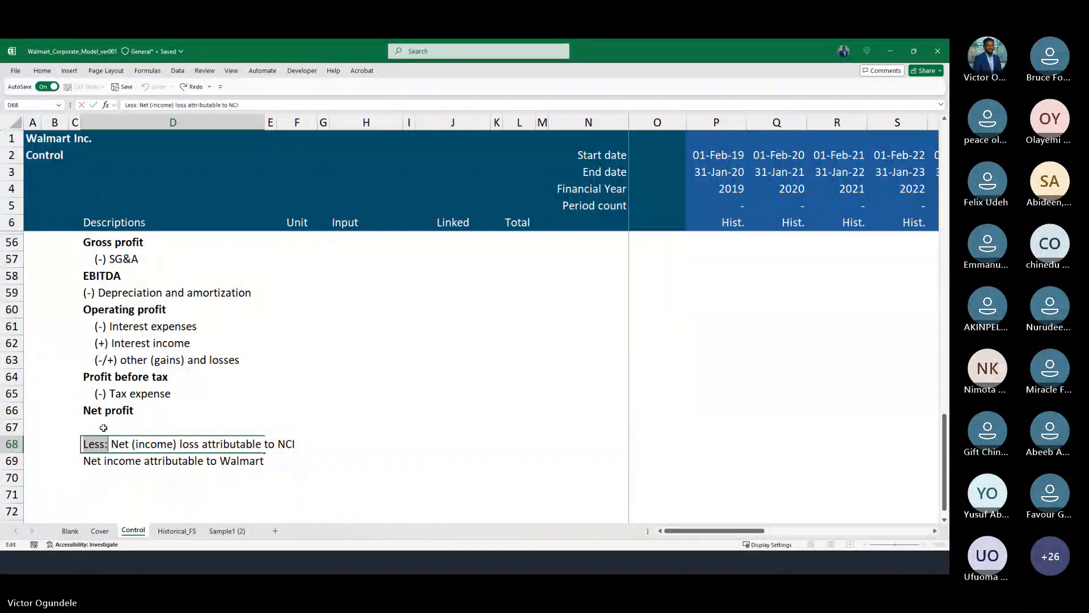
{"action": "type", "text": "(-)"}
{"action": "key", "text": "ctrl+Return"}
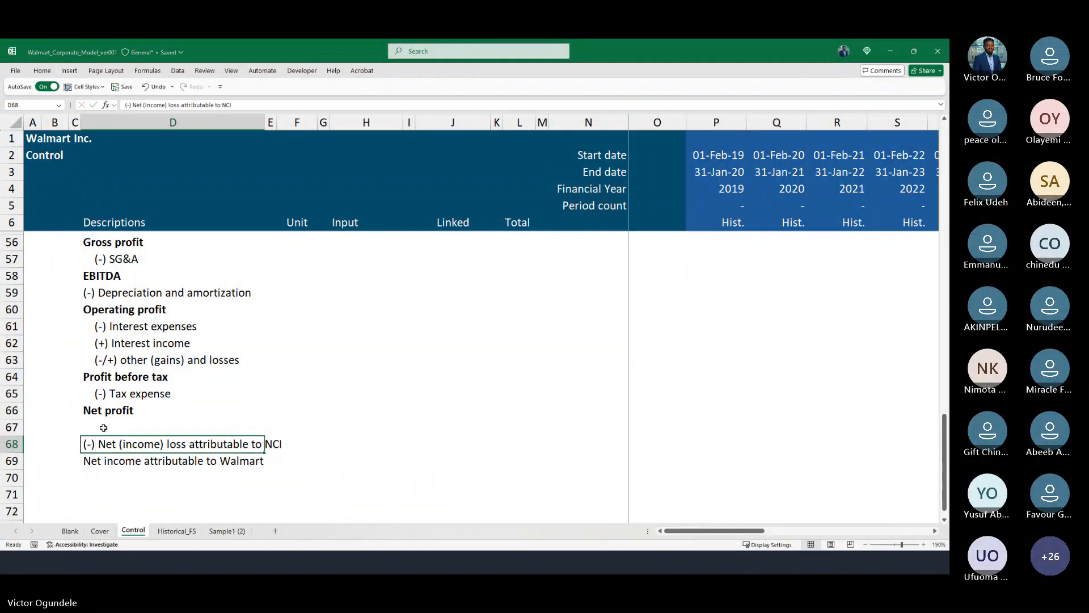
Bold the "Net income attributable to Walmart" label in D69 and indent the NCI label in D68.
{"action": "key", "text": "Down"}
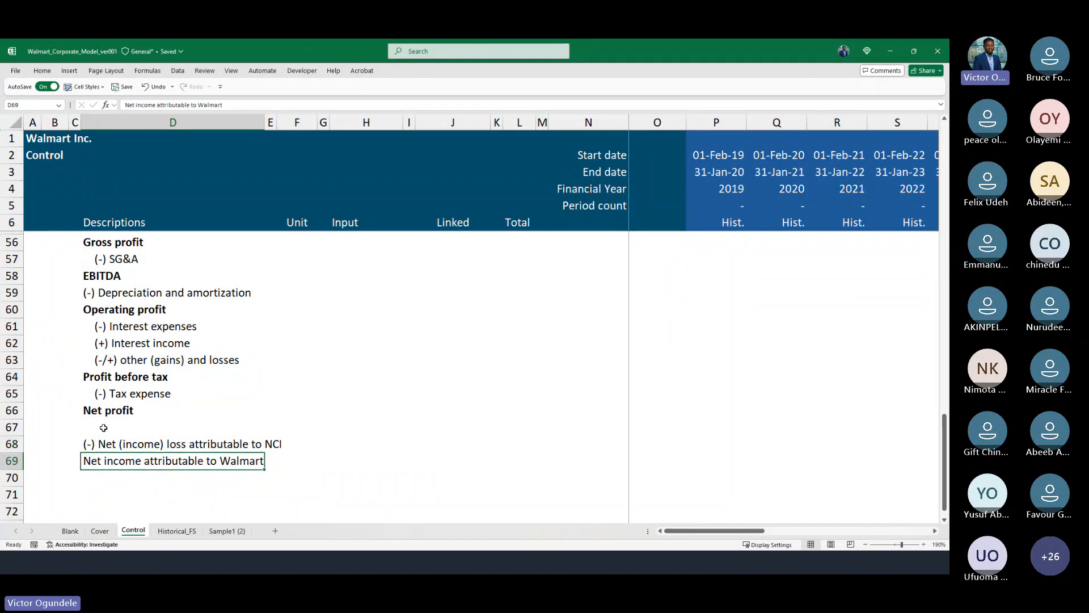
{"action": "key", "text": "ctrl+b"}
{"action": "key", "text": "Up"}
{"action": "key", "text": "alt"}
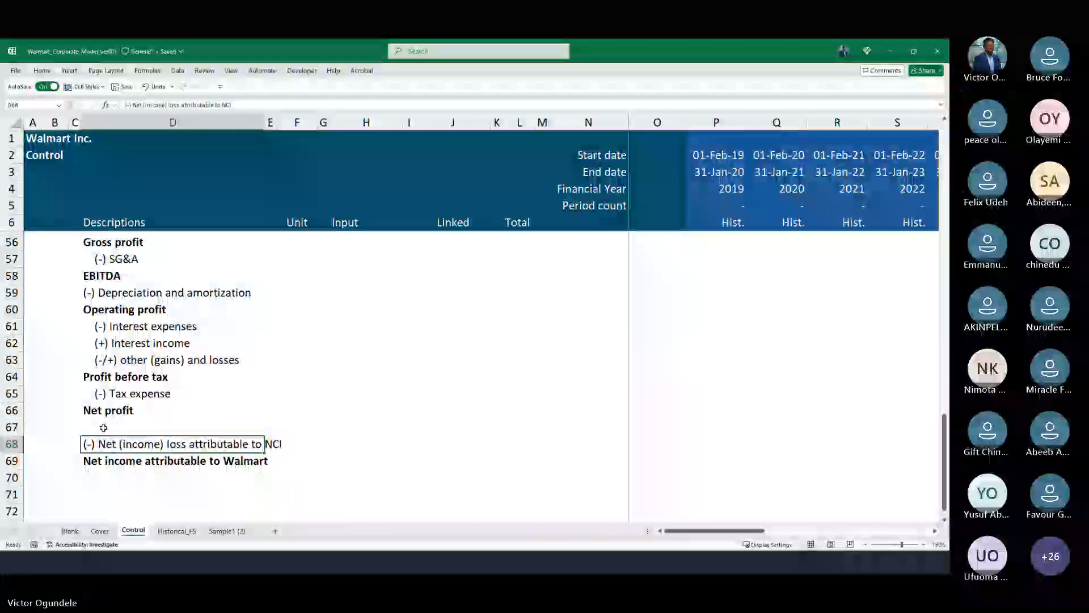
{"action": "key", "text": "h"}
{"action": "key", "text": "6"}
{"action": "key", "text": "Right"}
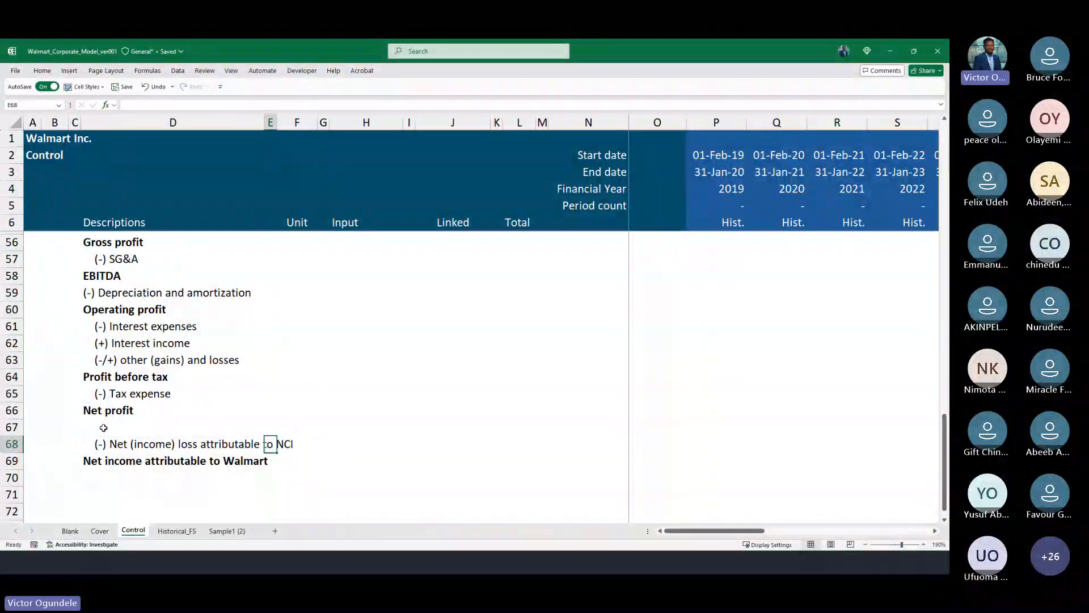
{"action": "left_click", "coordinate": [103, 427]}
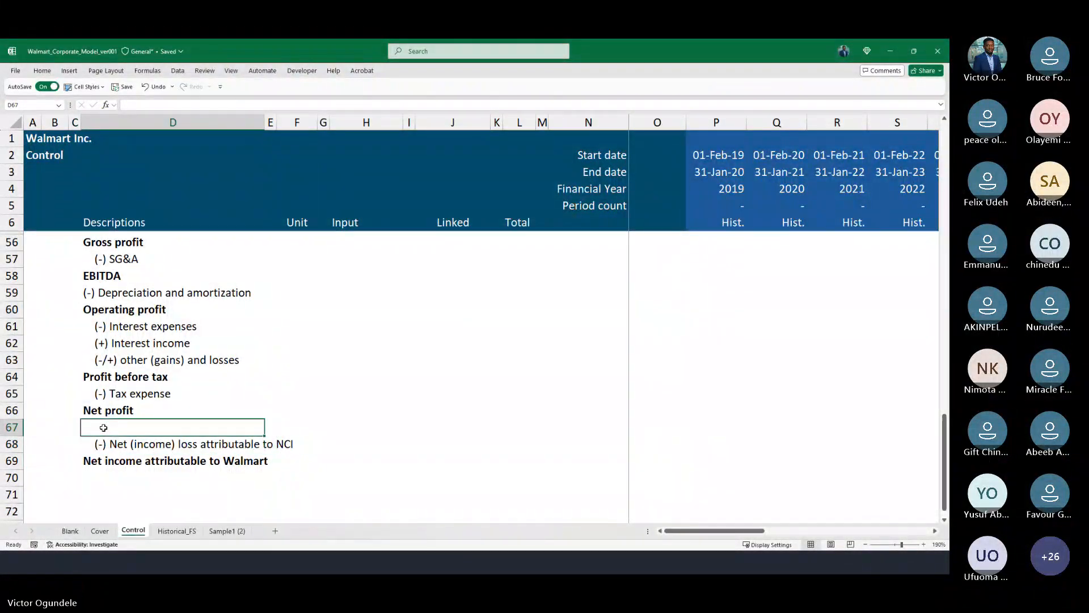
Indent the Depreciation and amortization label in D59 to match the other deduction lines.
{"action": "scroll", "coordinate": [103, 427], "scroll_direction": "down", "scroll_amount": 3}
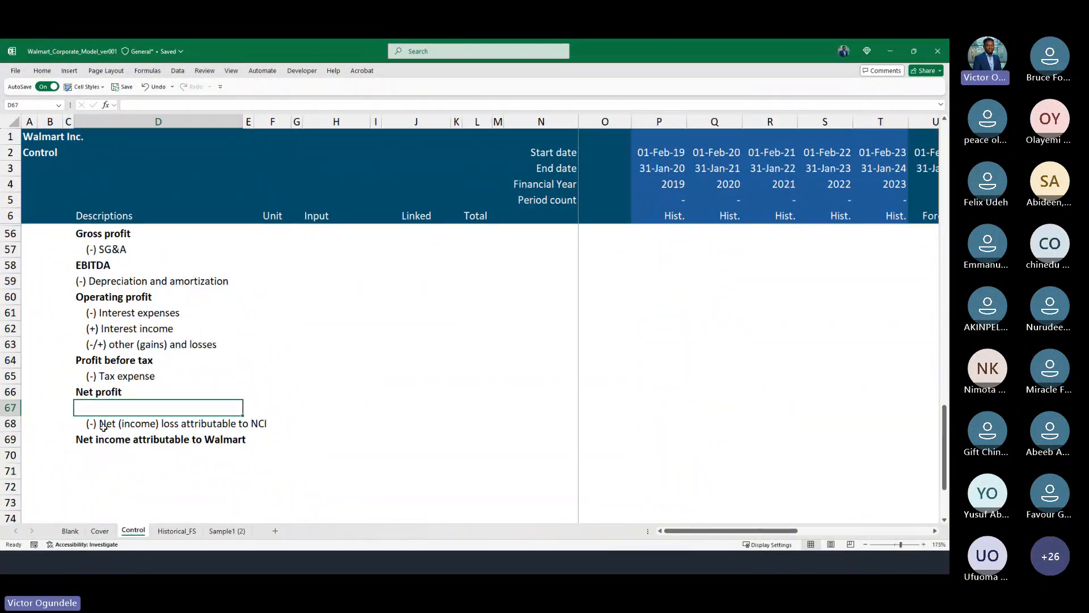
{"action": "scroll", "coordinate": [154, 313], "scroll_direction": "up", "scroll_amount": 1}
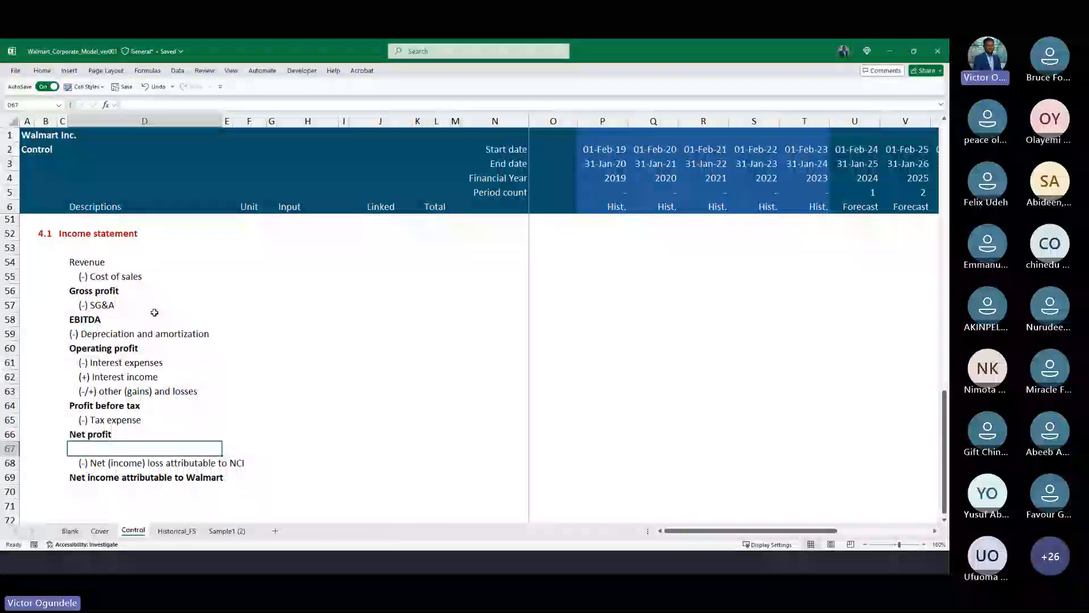
{"action": "left_click", "coordinate": [313, 331]}
{"action": "scroll", "coordinate": [312, 331], "scroll_direction": "up", "scroll_amount": 1, "text": "ctrl"}
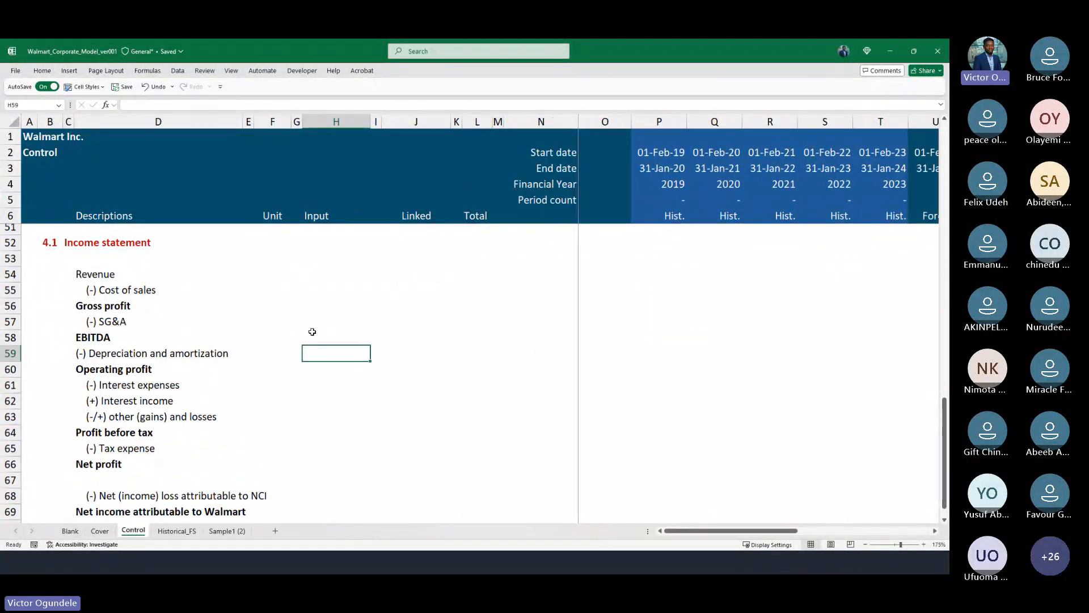
{"action": "scroll", "coordinate": [312, 331], "scroll_direction": "down", "scroll_amount": 1}
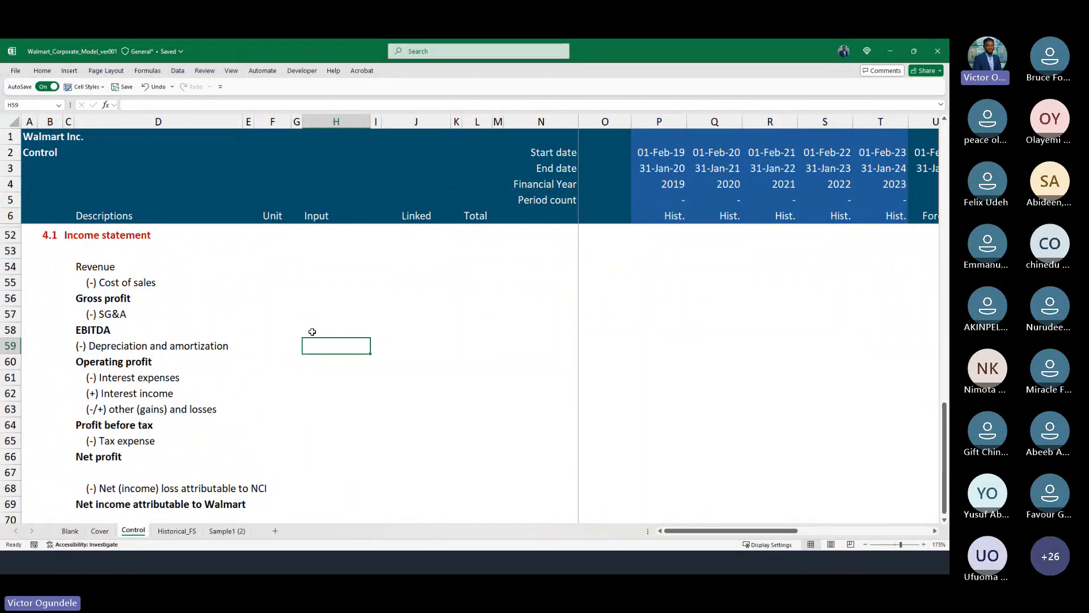
{"action": "key", "text": "Left"}
{"action": "key", "text": "Left"}
{"action": "key", "text": "Left"}
{"action": "key", "text": "Left"}
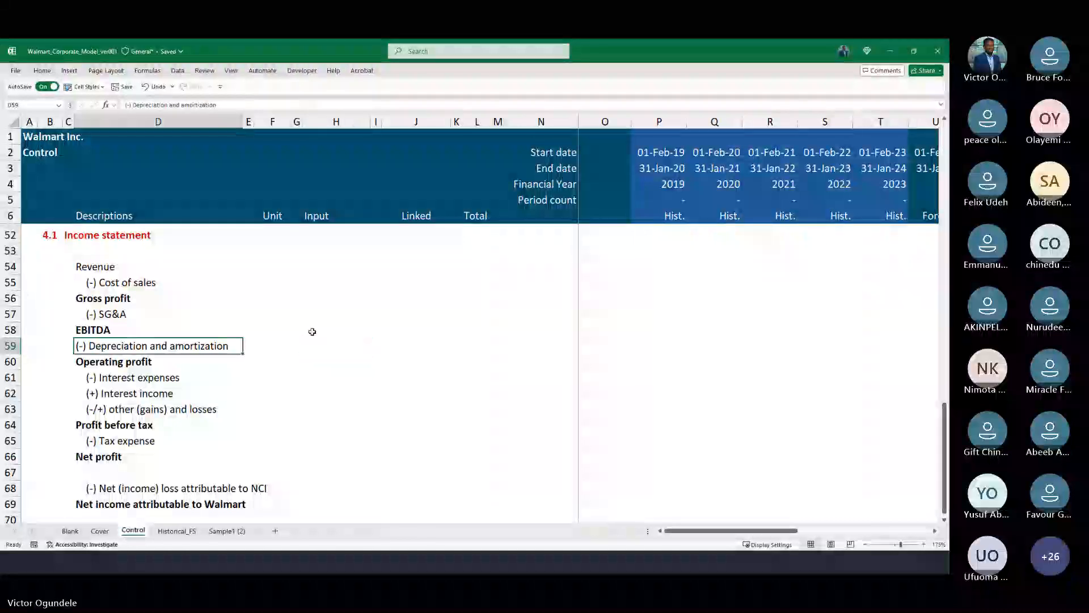
{"action": "key", "text": "Right"}
{"action": "key", "text": "Right"}
{"action": "key", "text": "Right"}
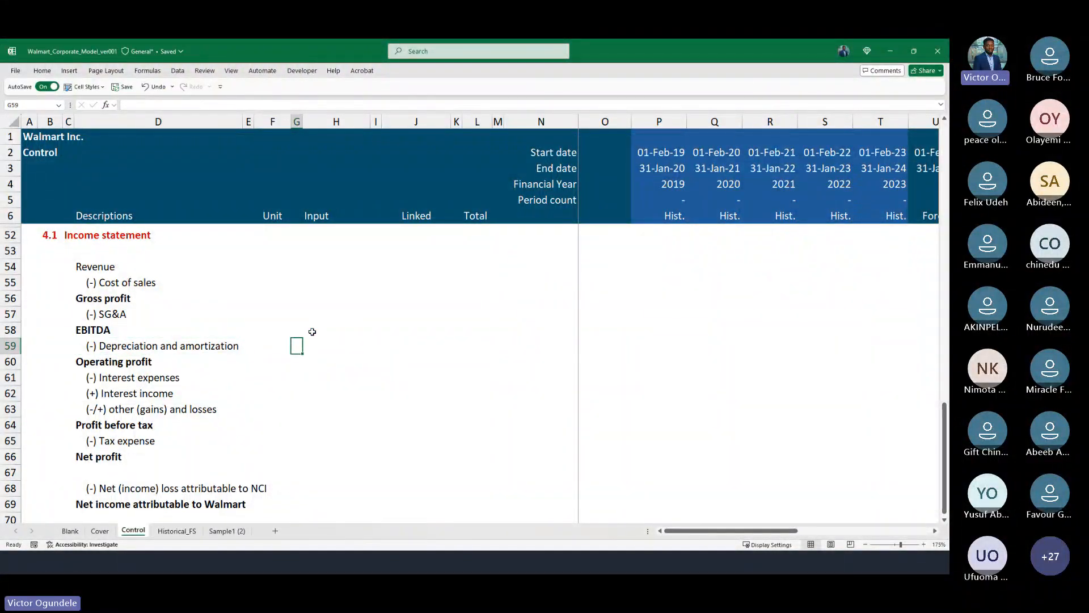
Copy the income statement labels from Revenue to Net profit in D54:D66 and paste them into H54:H66.
{"action": "key", "text": "Left"}
{"action": "key", "text": "Left"}
{"action": "key", "text": "Left"}
{"action": "key", "text": "Up"}
{"action": "key", "text": "Up"}
{"action": "key", "text": "Up"}
{"action": "key", "text": "Up"}
{"action": "key", "text": "Up"}
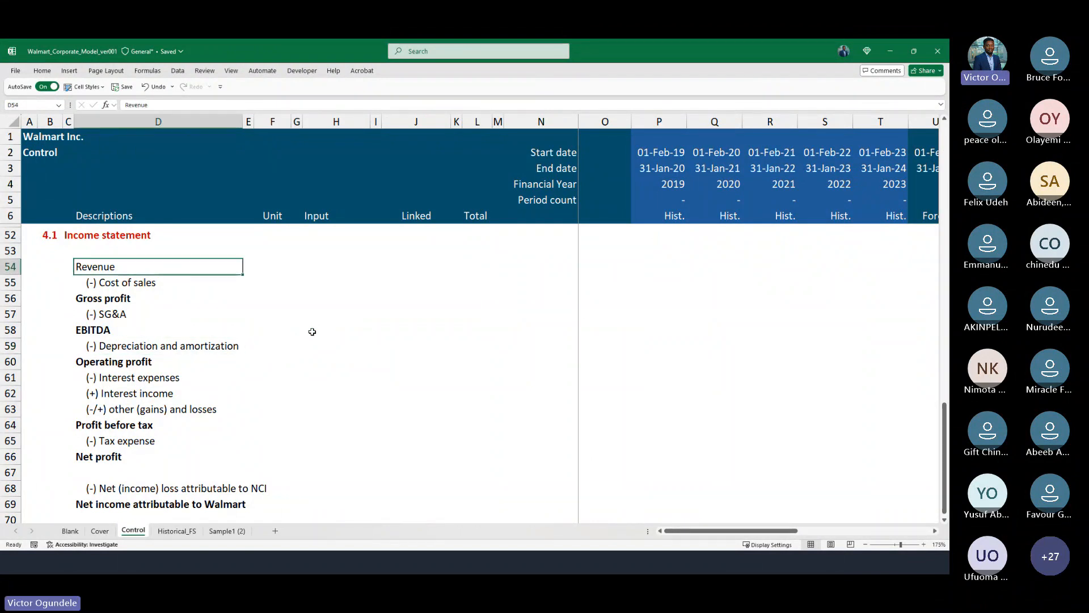
{"action": "key", "text": "ctrl+shift+Down"}
{"action": "key", "text": "ctrl+c"}
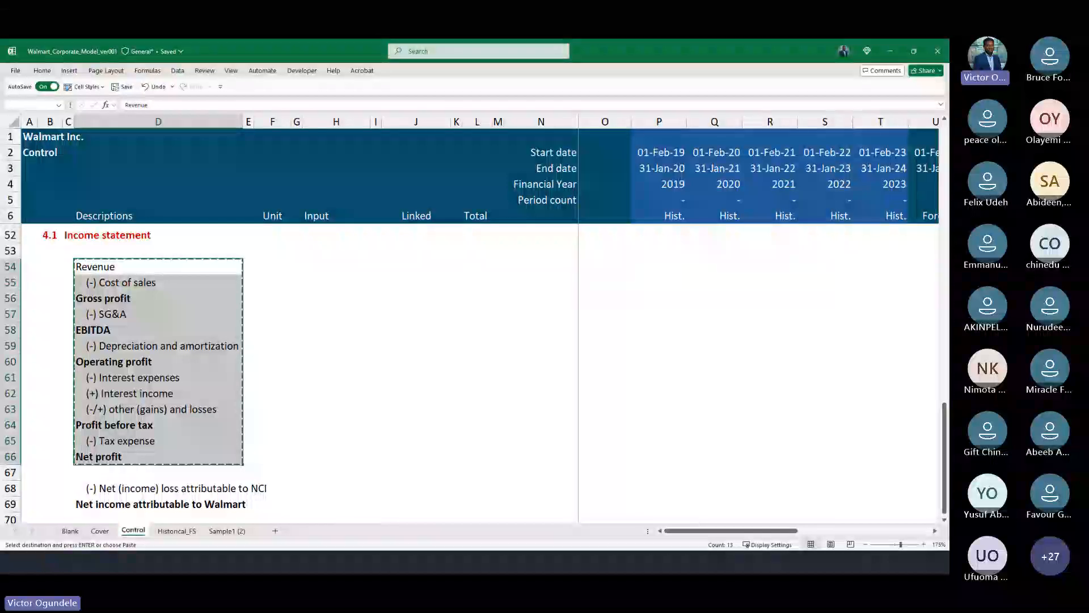
{"action": "key", "text": "alt+Tab"}
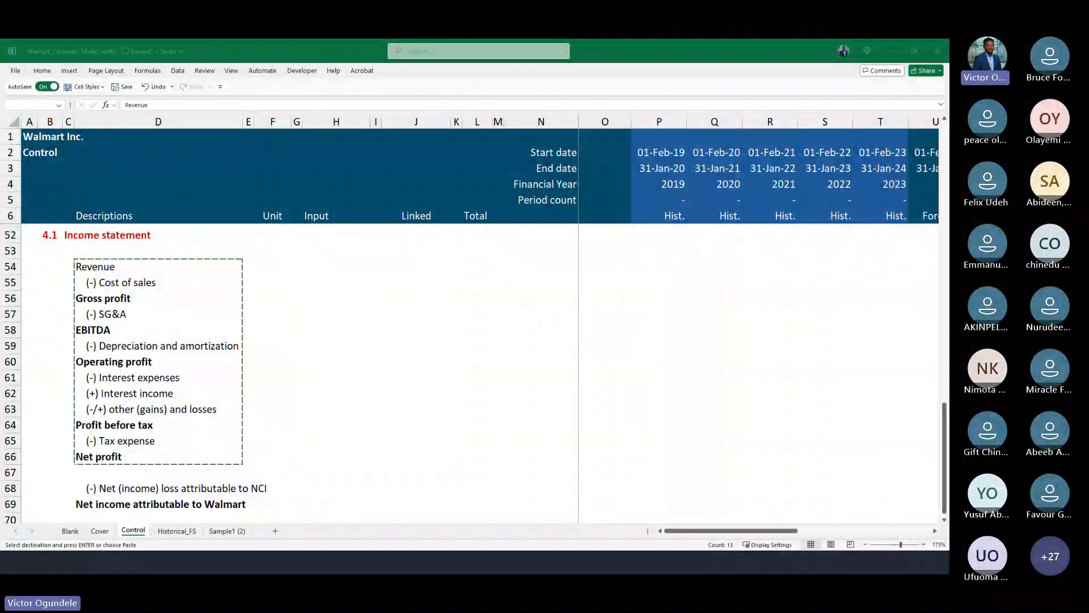
{"action": "key", "text": "Escape"}
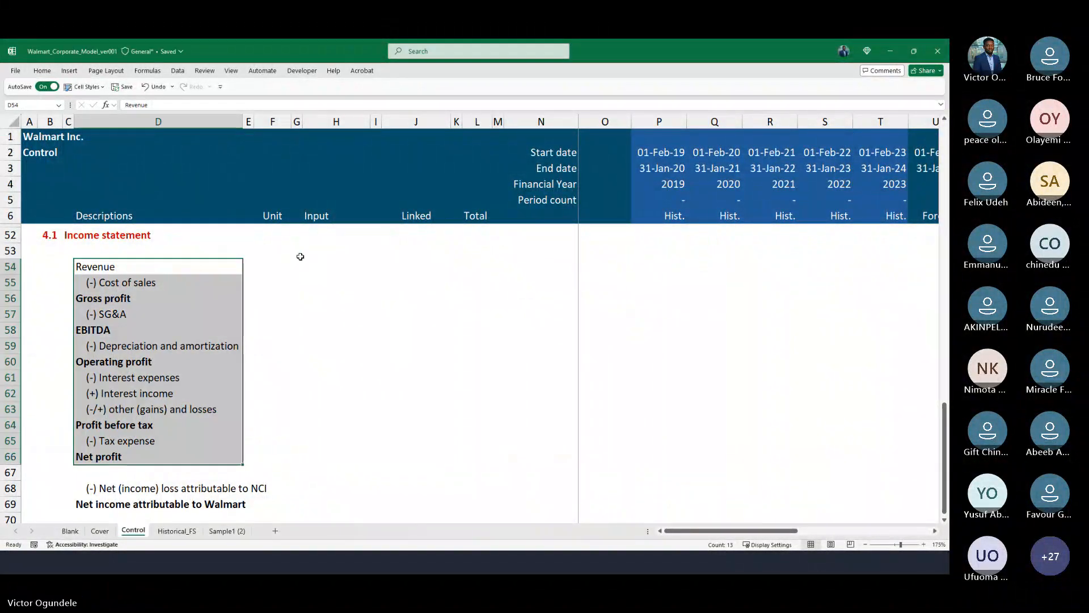
{"action": "left_click", "coordinate": [303, 260]}
{"action": "key", "text": "ctrl+v"}
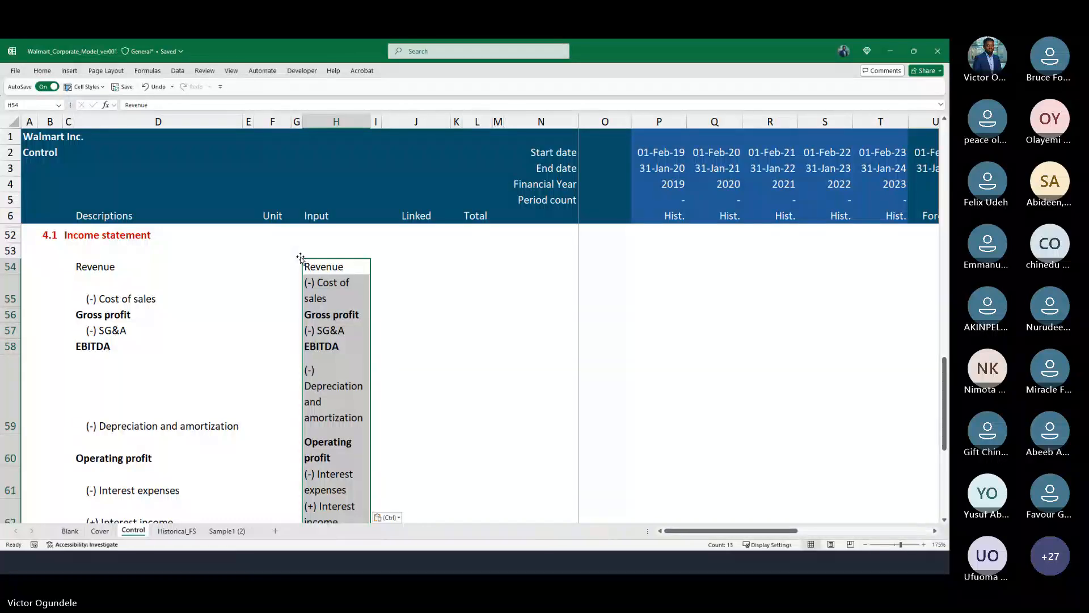
Try widening column H for the pasted labels, and undo both the widening and the paste in H54:H66.
{"action": "key", "text": "alt+h"}
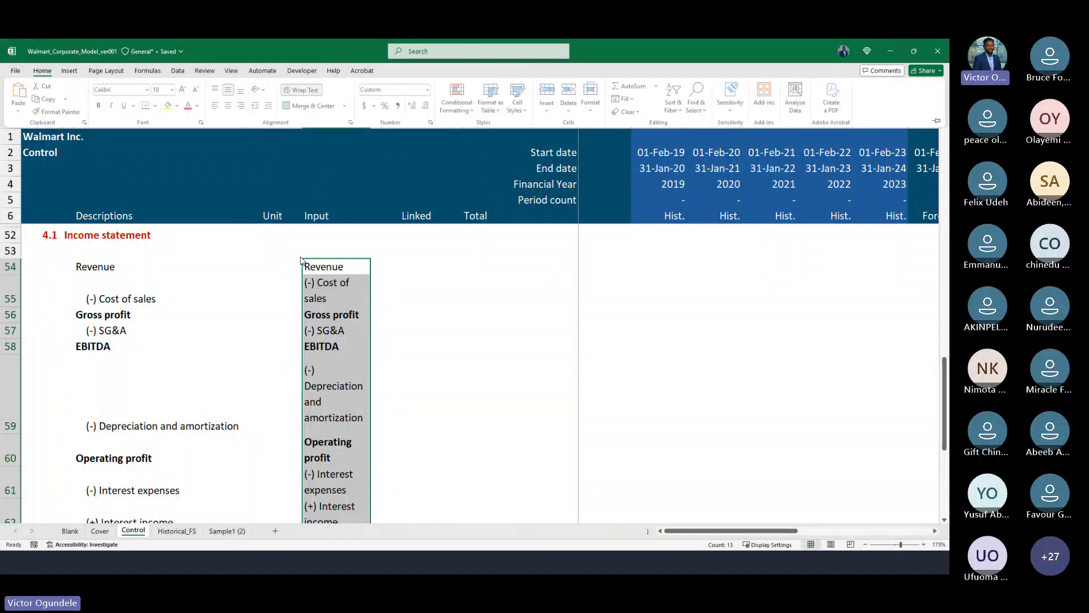
{"action": "key", "text": "w"}
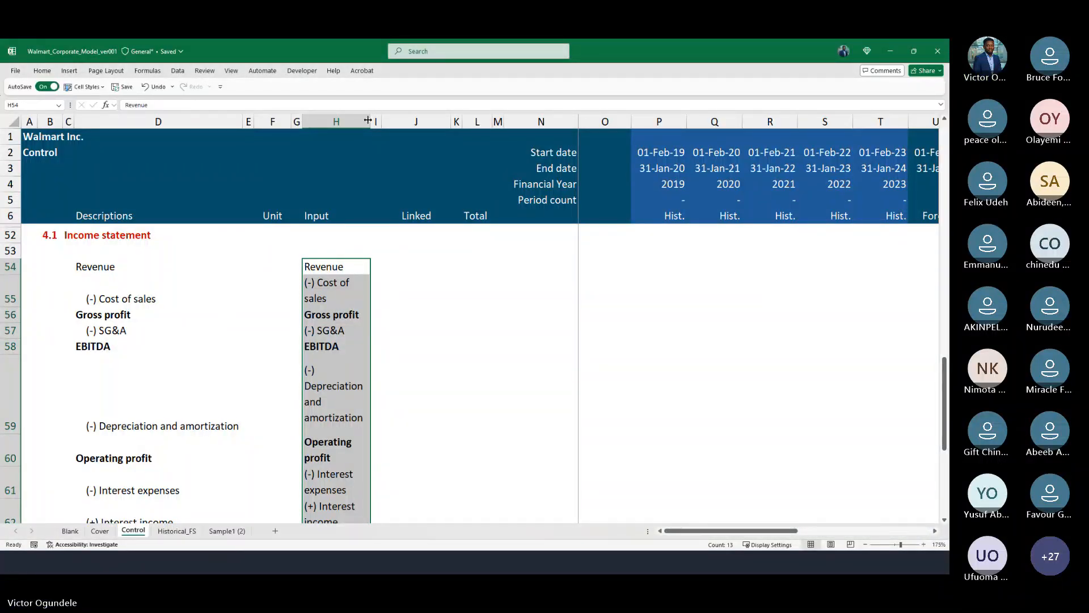
{"action": "left_click_drag", "start_coordinate": [367, 121], "coordinate": [451, 126]}
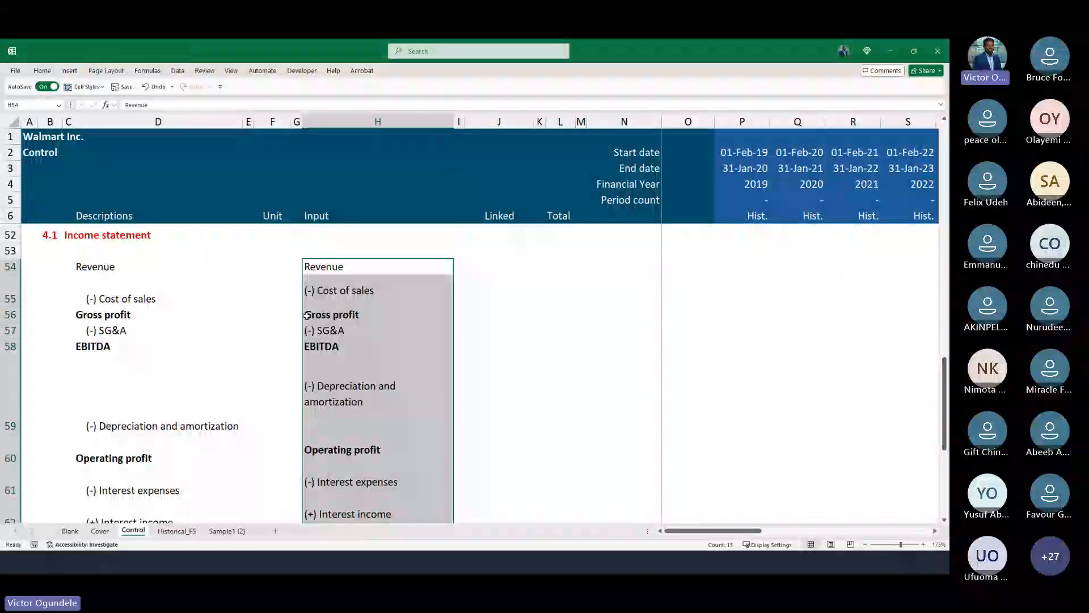
{"action": "key", "text": "ctrl+z"}
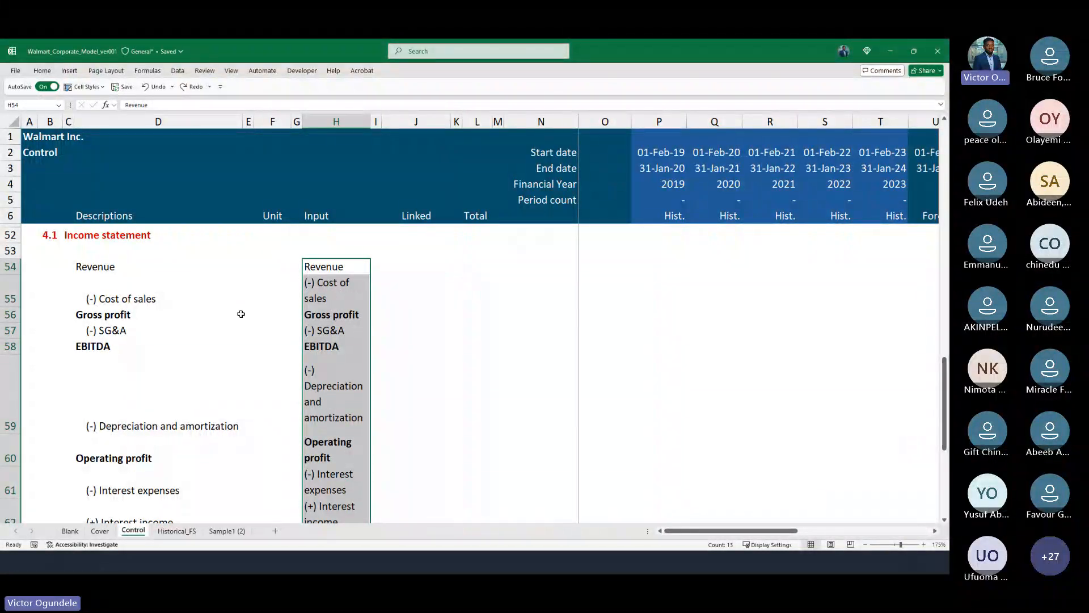
{"action": "left_click", "coordinate": [201, 277]}
{"action": "key", "text": "ctrl+z"}
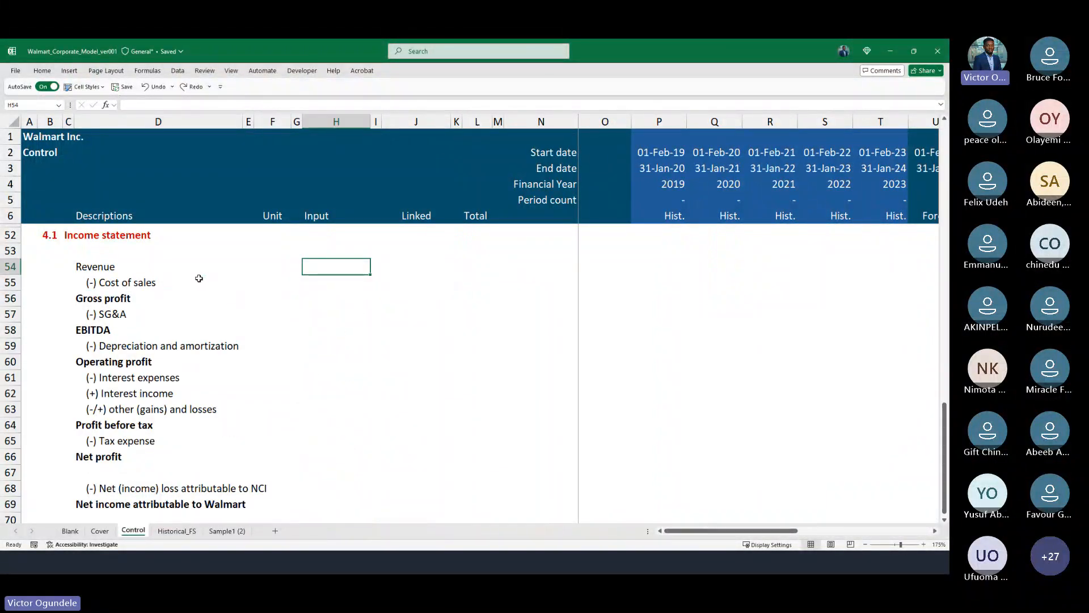
{"action": "left_click", "coordinate": [164, 326]}
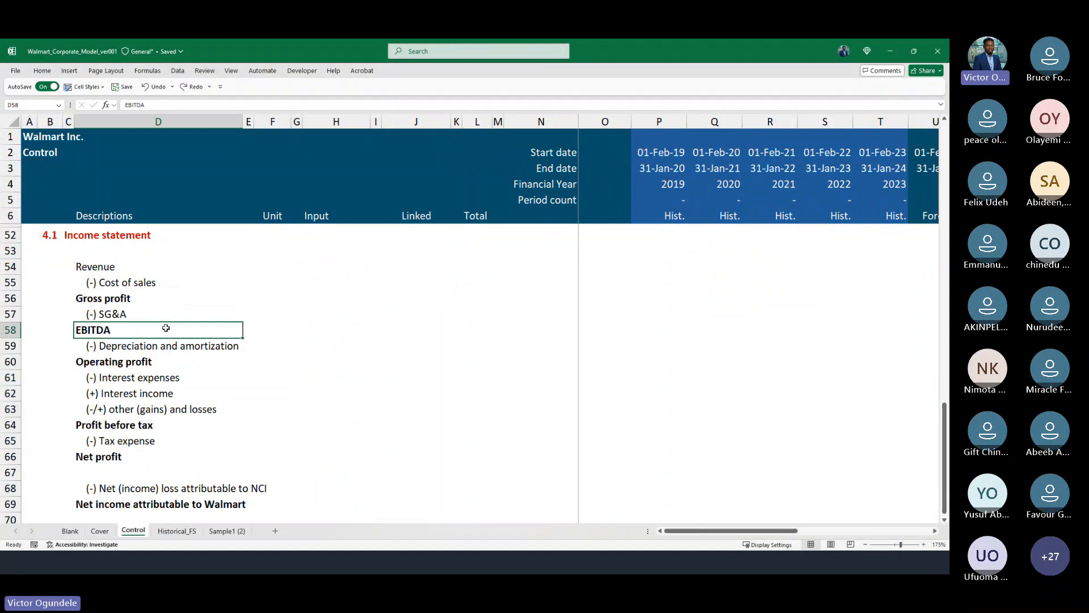
{"action": "left_click", "coordinate": [122, 262]}
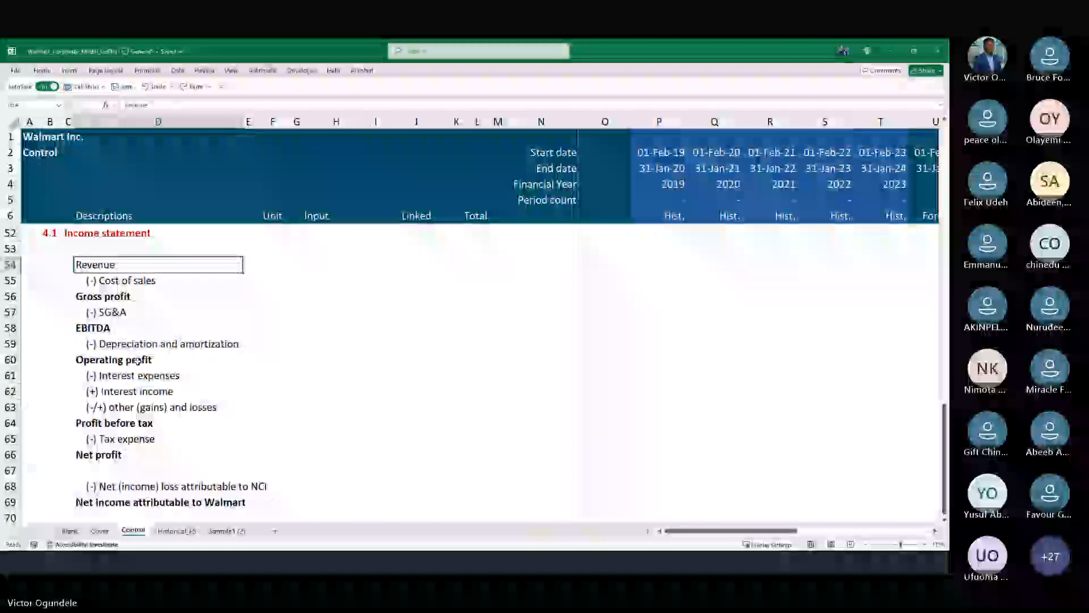
{"action": "scroll", "coordinate": [96, 437], "scroll_direction": "down", "scroll_amount": 2}
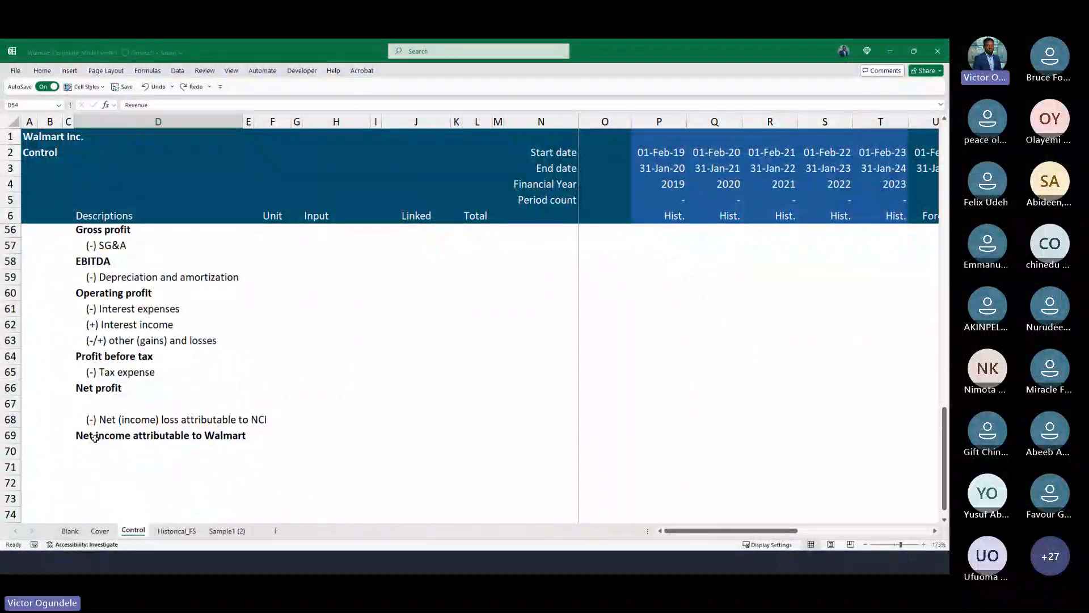
{"action": "left_click", "coordinate": [96, 437], "text": "shift"}
{"action": "key", "text": "ctrl+c"}
{"action": "scroll", "coordinate": [95, 437], "scroll_direction": "up", "scroll_amount": 2}
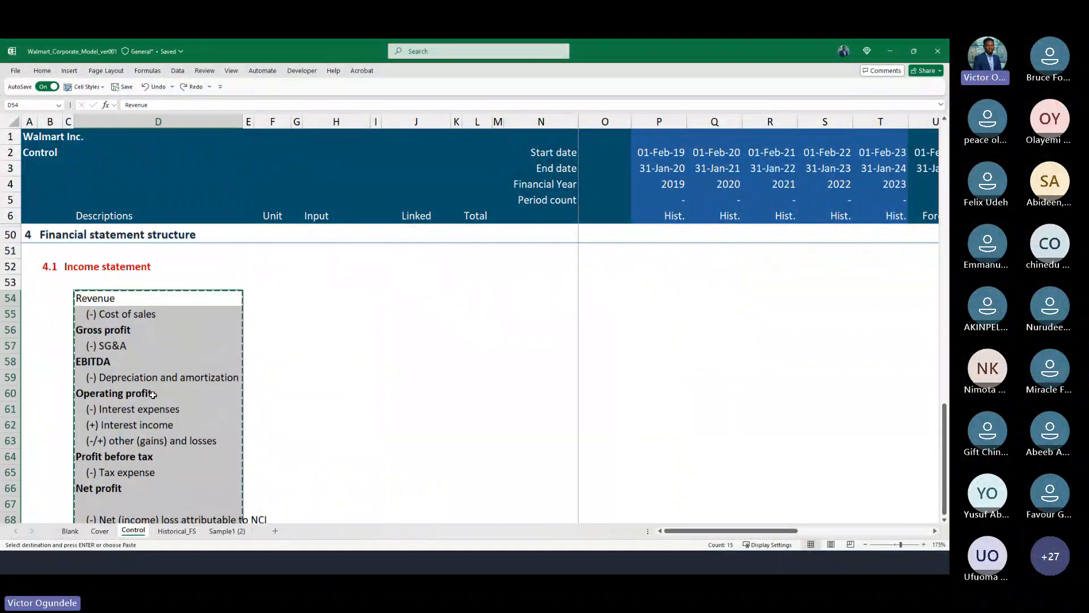
{"action": "key", "text": "alt+Tab"}
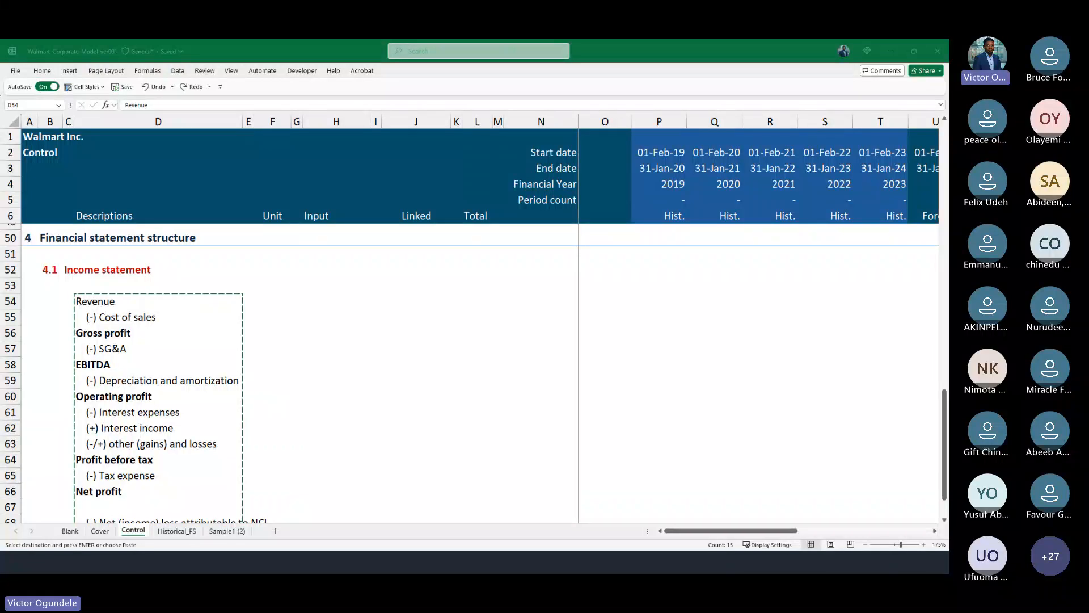
{"action": "key", "text": "alt+Tab"}
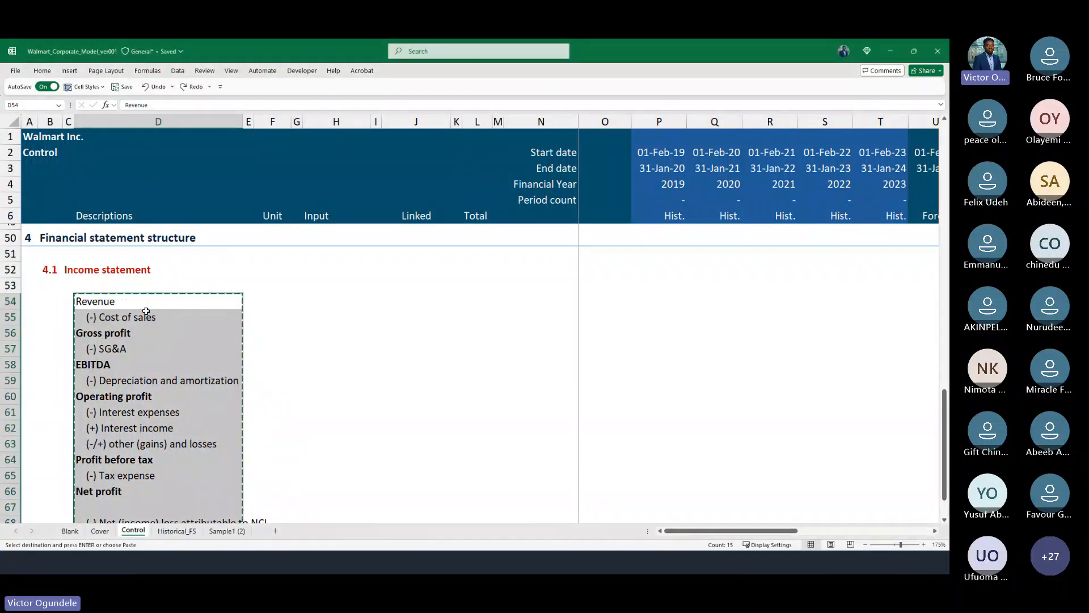
{"action": "key", "text": "Escape"}
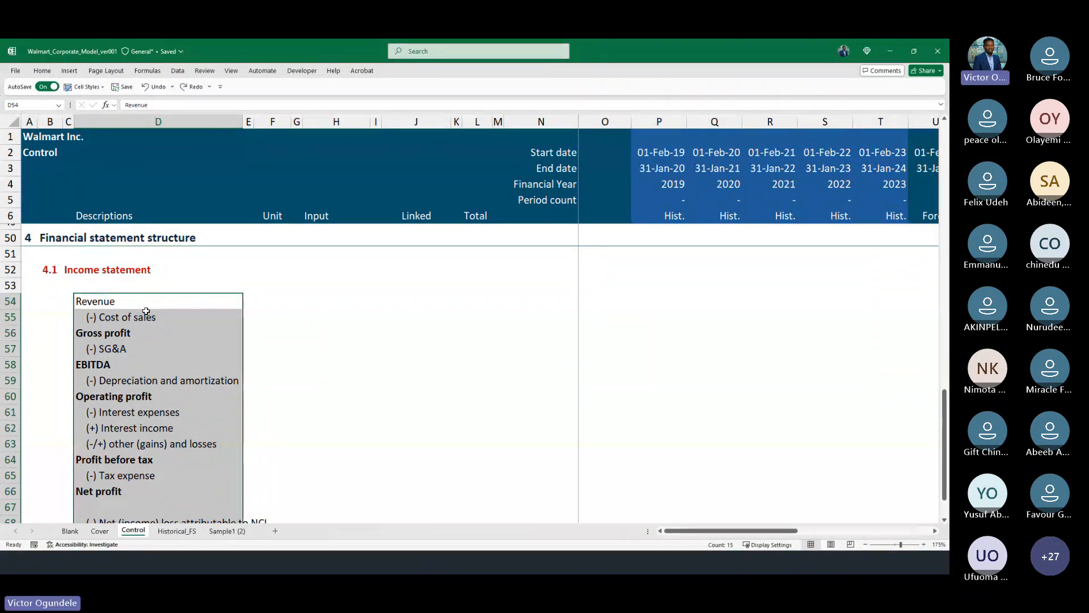
{"action": "scroll", "coordinate": [145, 311], "scroll_direction": "down", "scroll_amount": 1}
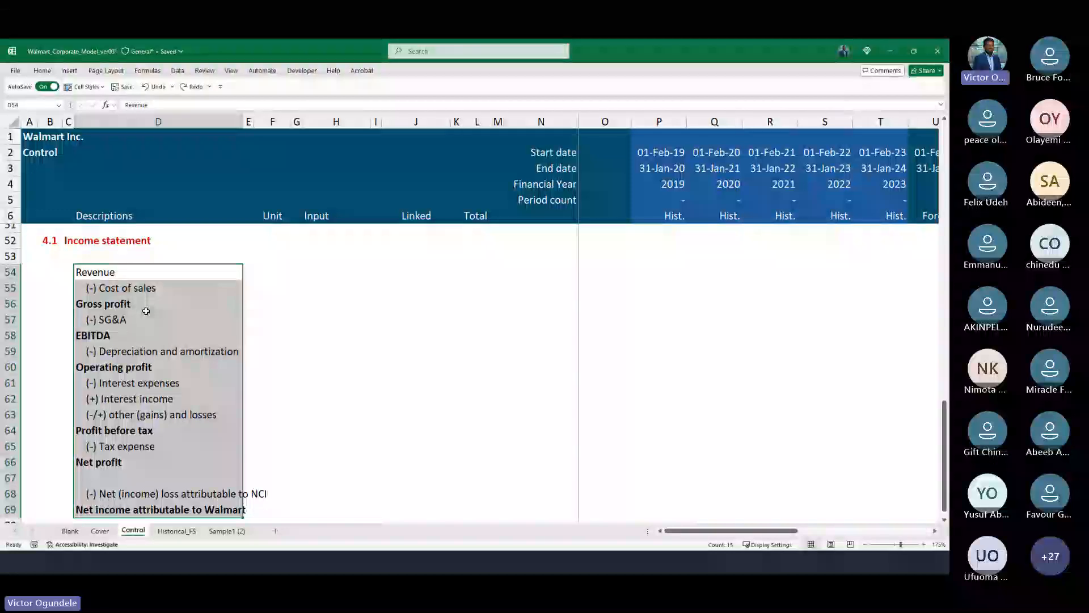
{"action": "scroll", "coordinate": [146, 311], "scroll_direction": "down", "scroll_amount": 2}
{"action": "scroll", "coordinate": [146, 311], "scroll_direction": "up", "scroll_amount": 2}
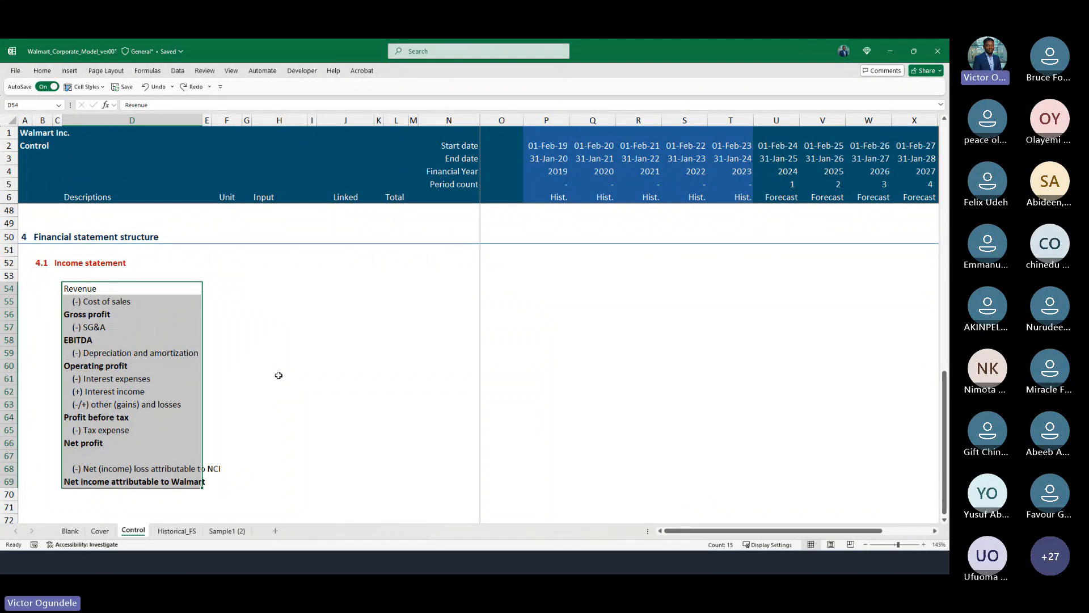
{"action": "scroll", "coordinate": [278, 375], "scroll_direction": "up", "scroll_amount": 1}
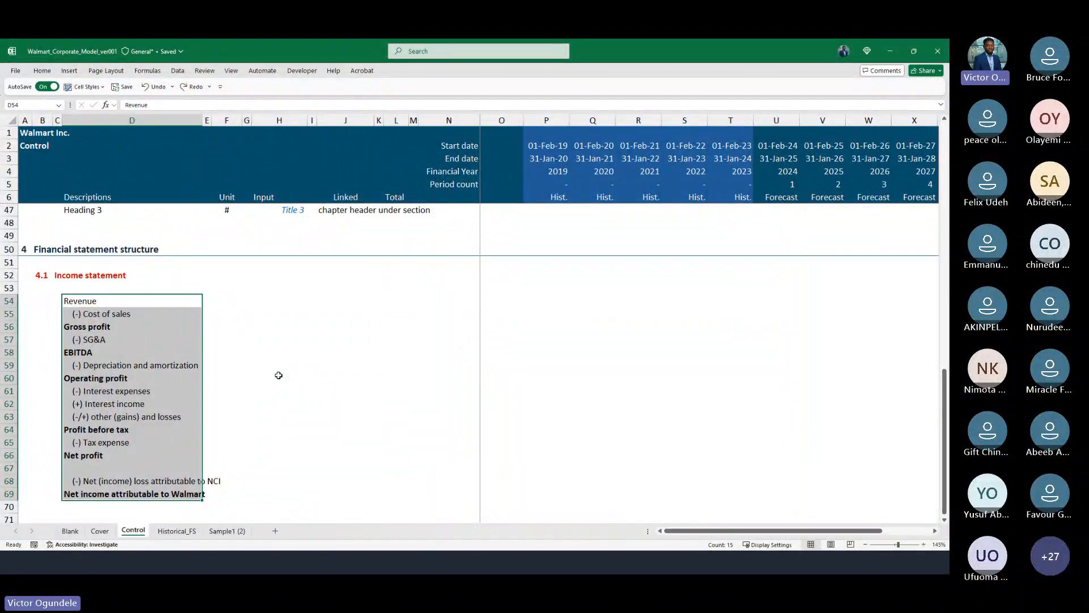
Examine the extracted balance sheet and cash flow statement on the Historical_FS sheet, and return to the Control sheet.
{"action": "left_click", "coordinate": [177, 530]}
{"action": "scroll", "coordinate": [266, 412], "scroll_direction": "down", "scroll_amount": 5}
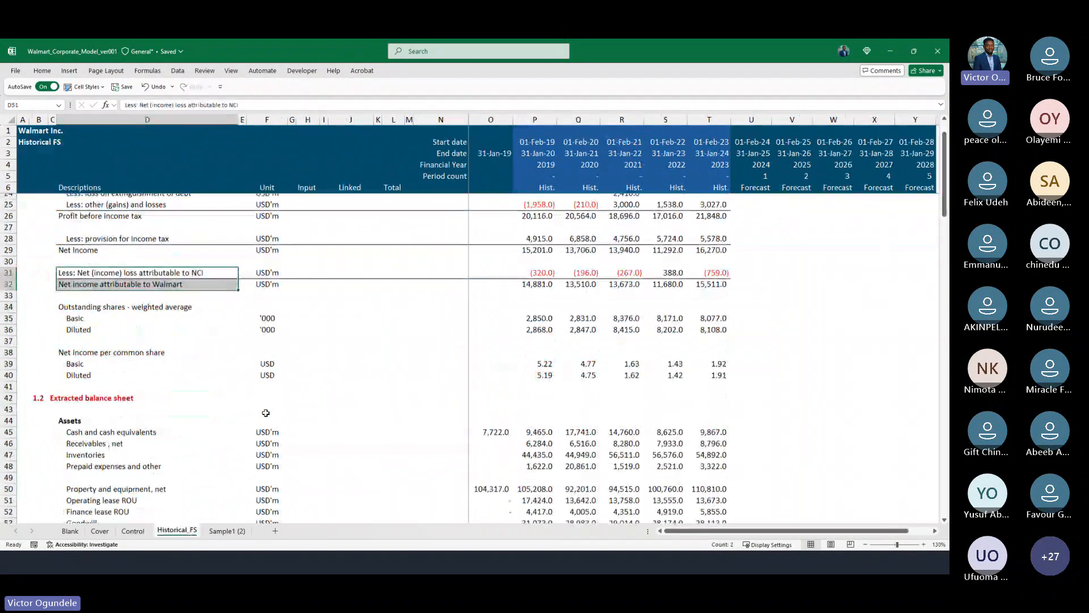
{"action": "scroll", "coordinate": [266, 412], "scroll_direction": "down", "scroll_amount": 7}
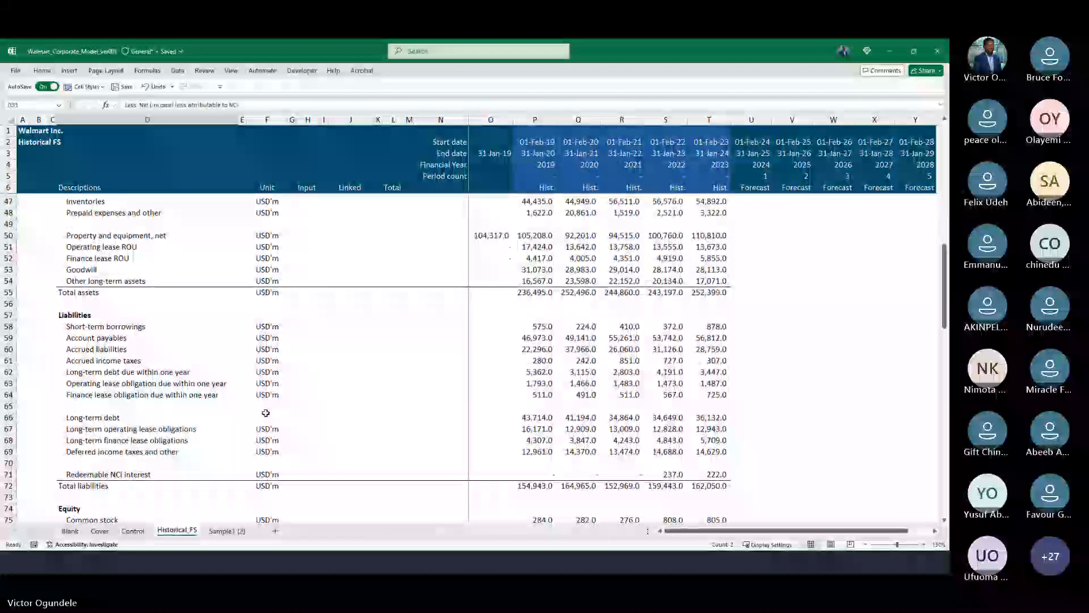
{"action": "scroll", "coordinate": [266, 413], "scroll_direction": "down", "scroll_amount": 6}
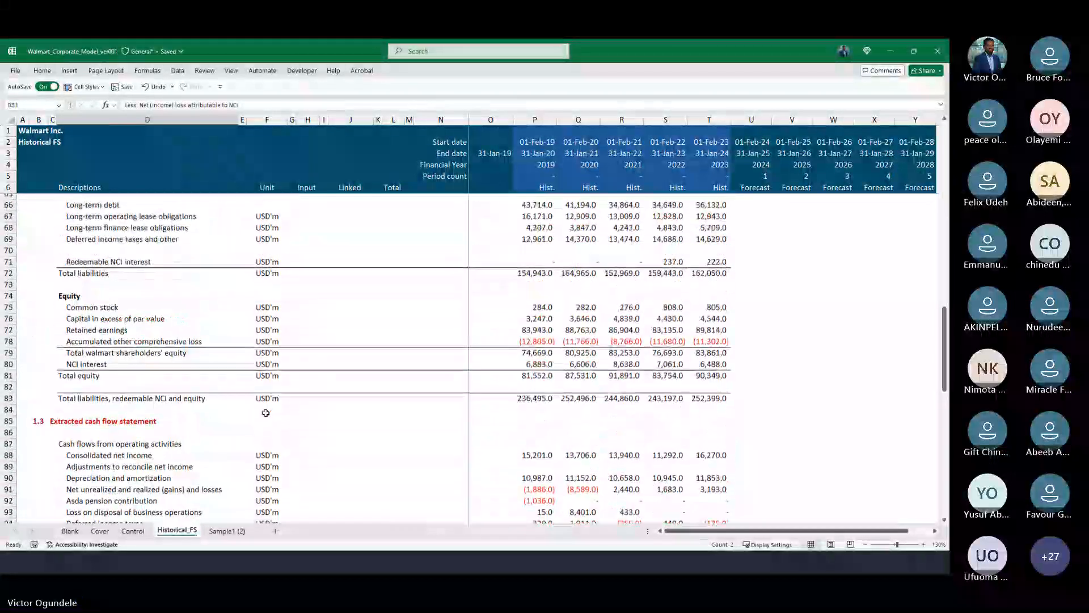
{"action": "scroll", "coordinate": [265, 412], "scroll_direction": "up", "scroll_amount": 12}
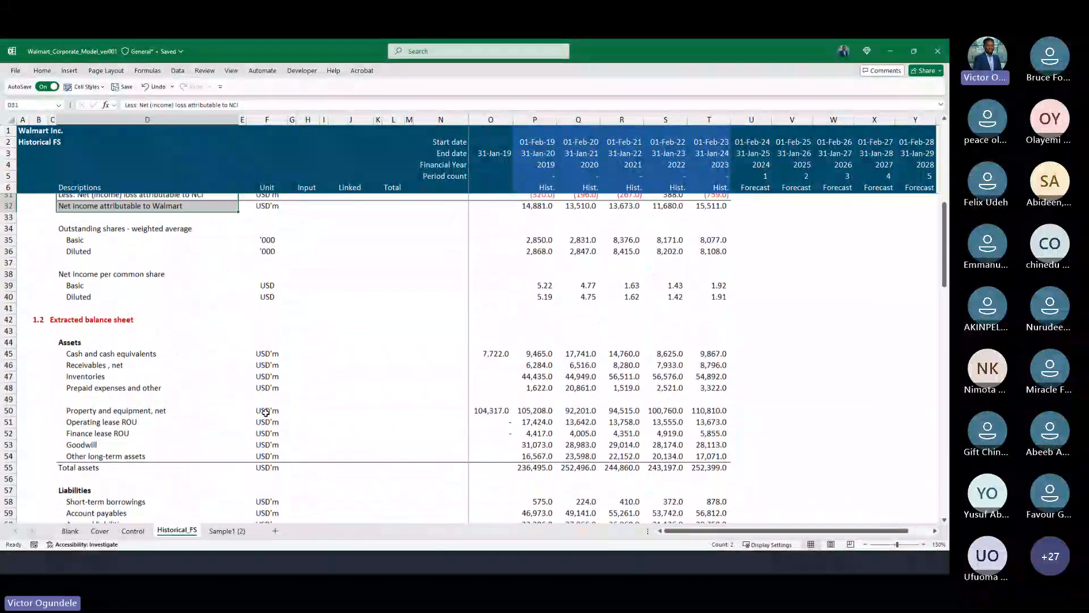
{"action": "key", "text": "ctrl+Page_Up"}
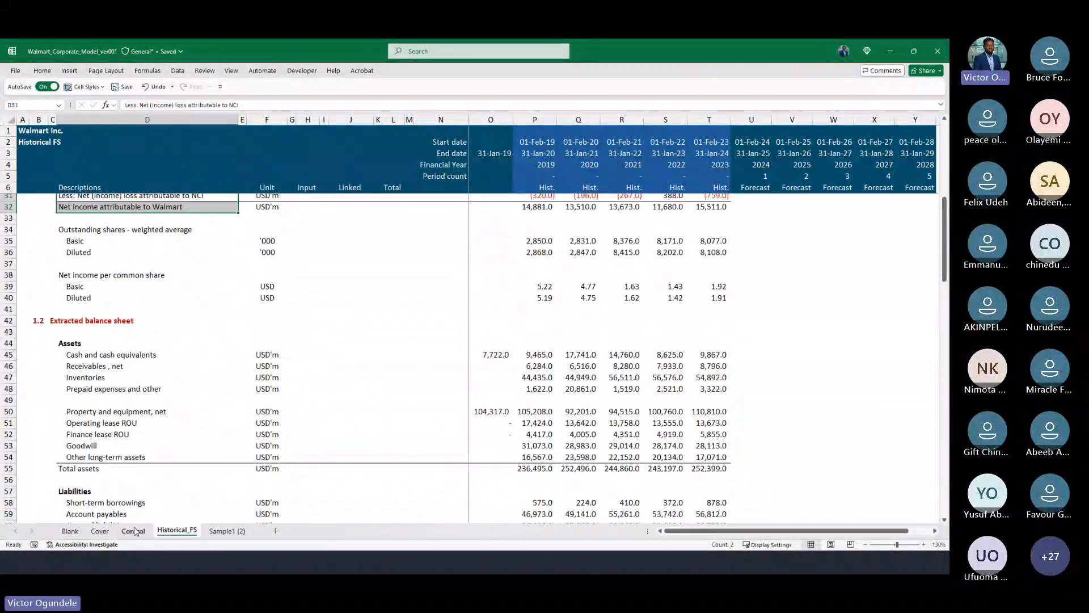
{"action": "left_click", "coordinate": [120, 303]}
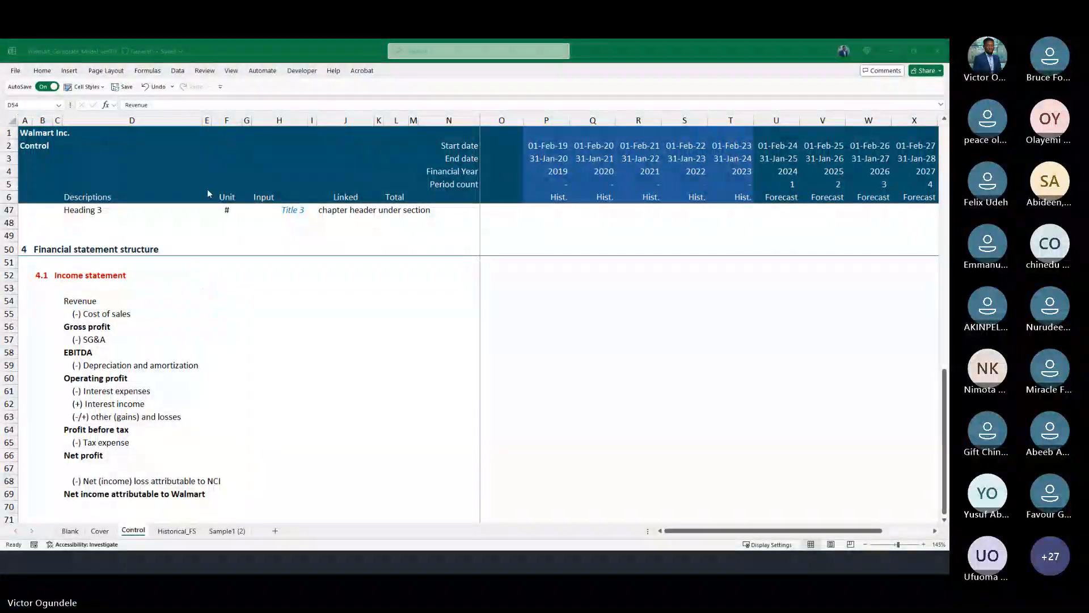
{"action": "left_click", "coordinate": [206, 328]}
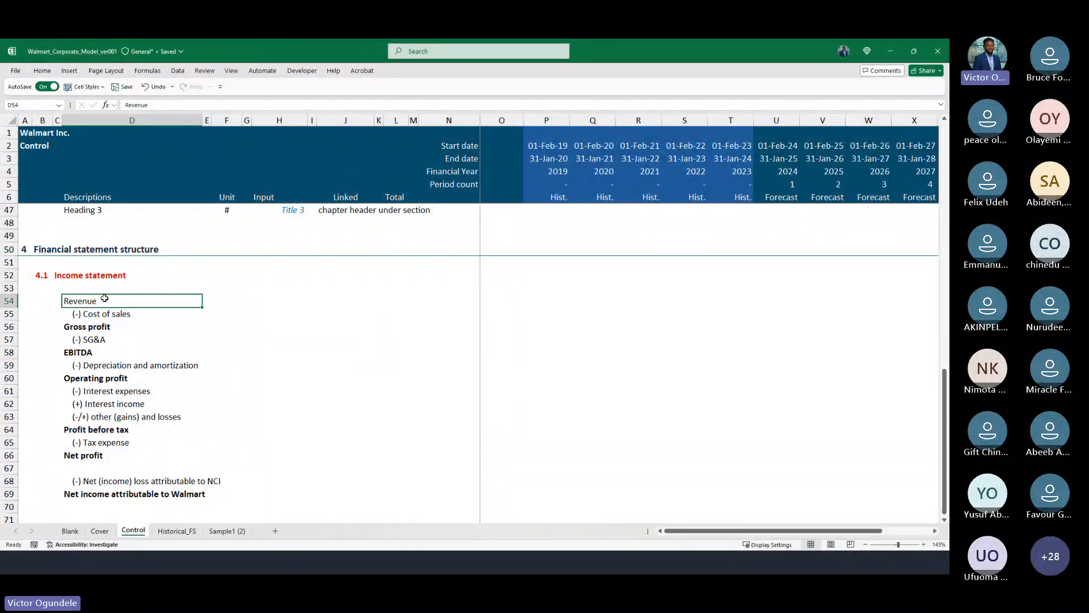
{"action": "left_click_drag", "start_coordinate": [104, 298], "coordinate": [85, 497]}
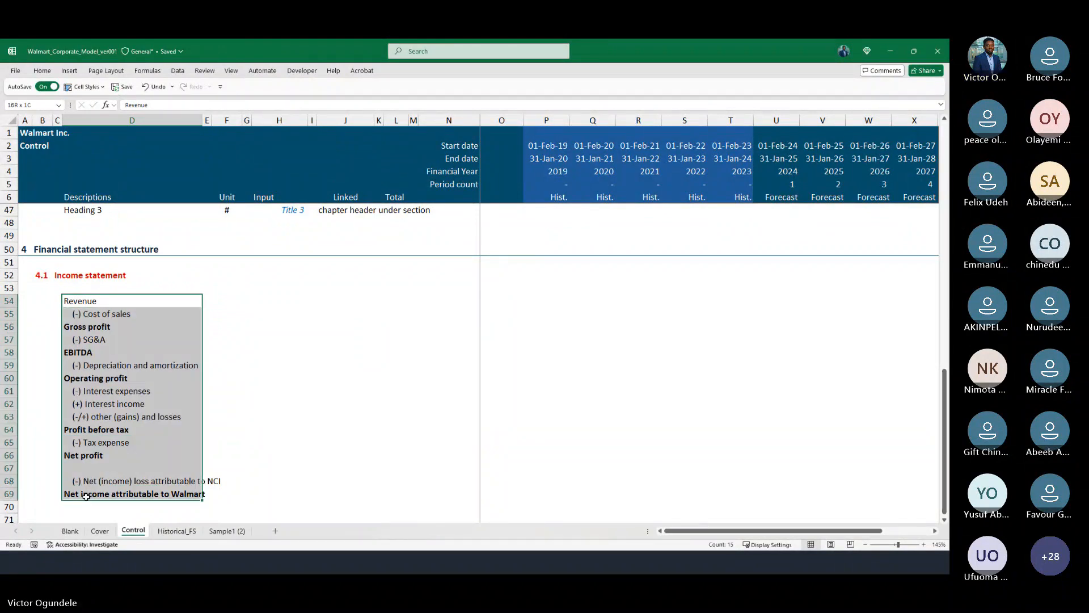
{"action": "left_click", "coordinate": [83, 505]}
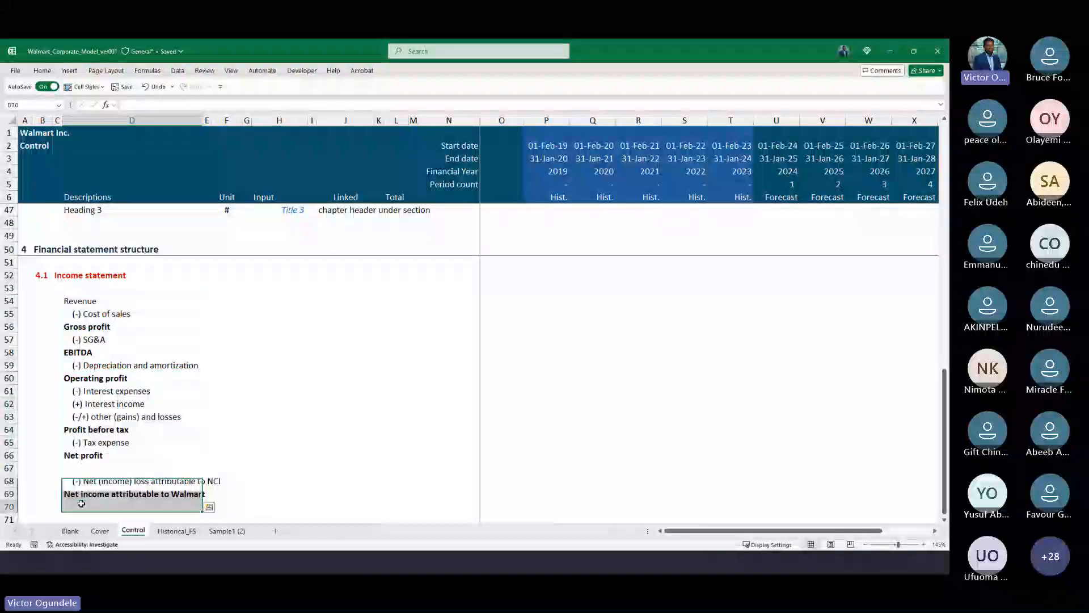
{"action": "scroll", "coordinate": [81, 504], "scroll_direction": "down", "scroll_amount": 1}
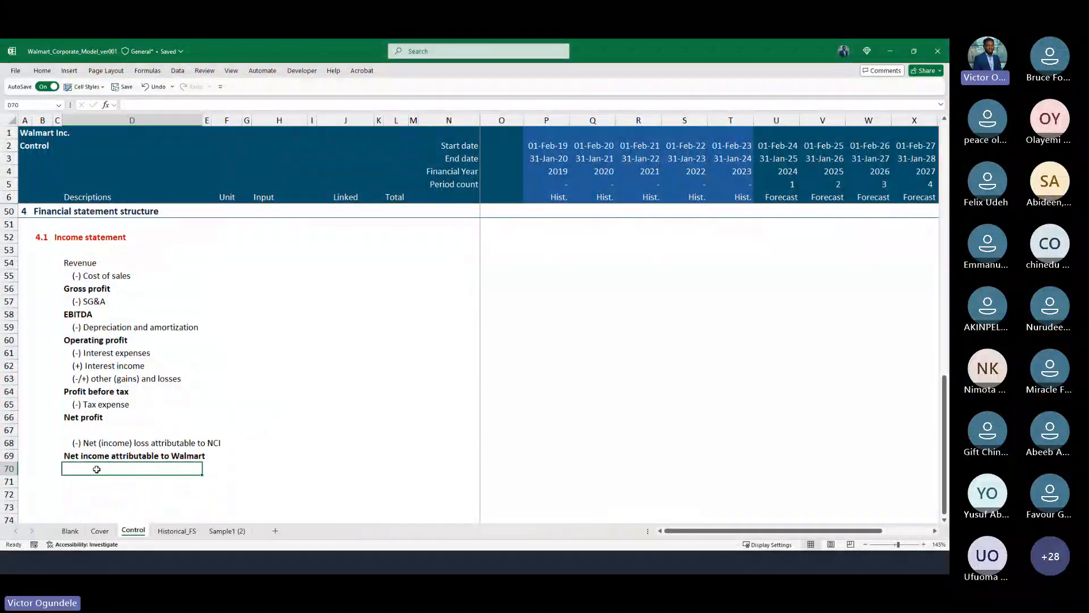
{"action": "left_click", "coordinate": [99, 531]}
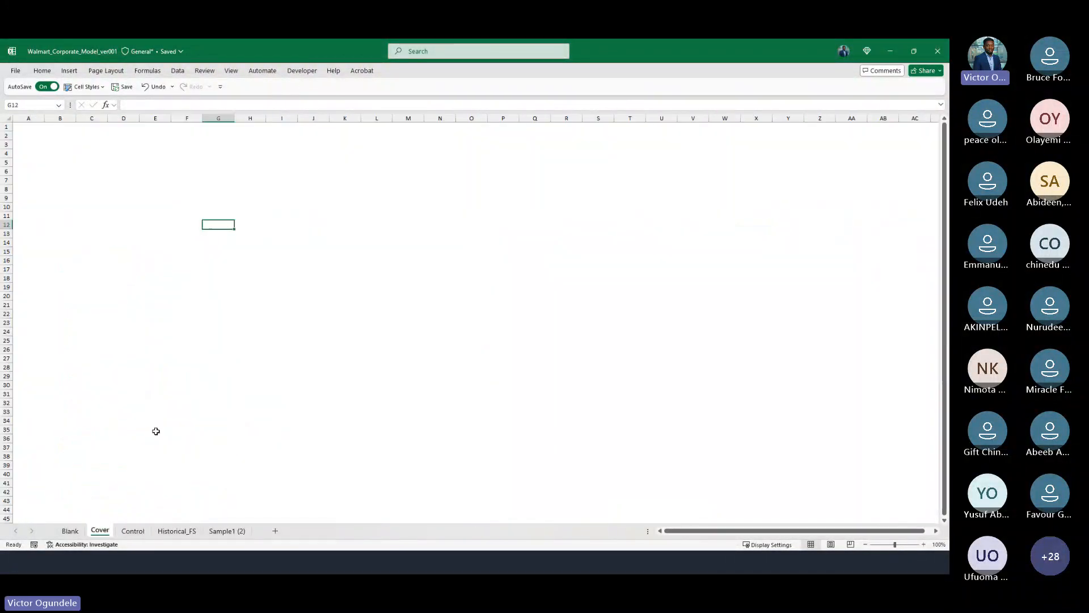
{"action": "left_click", "coordinate": [134, 531]}
Copy the grey intentional blank cell from the cell styles list in H44 to D70, below Net income attributable to Walmart.
{"action": "scroll", "coordinate": [267, 341], "scroll_direction": "up", "scroll_amount": 6}
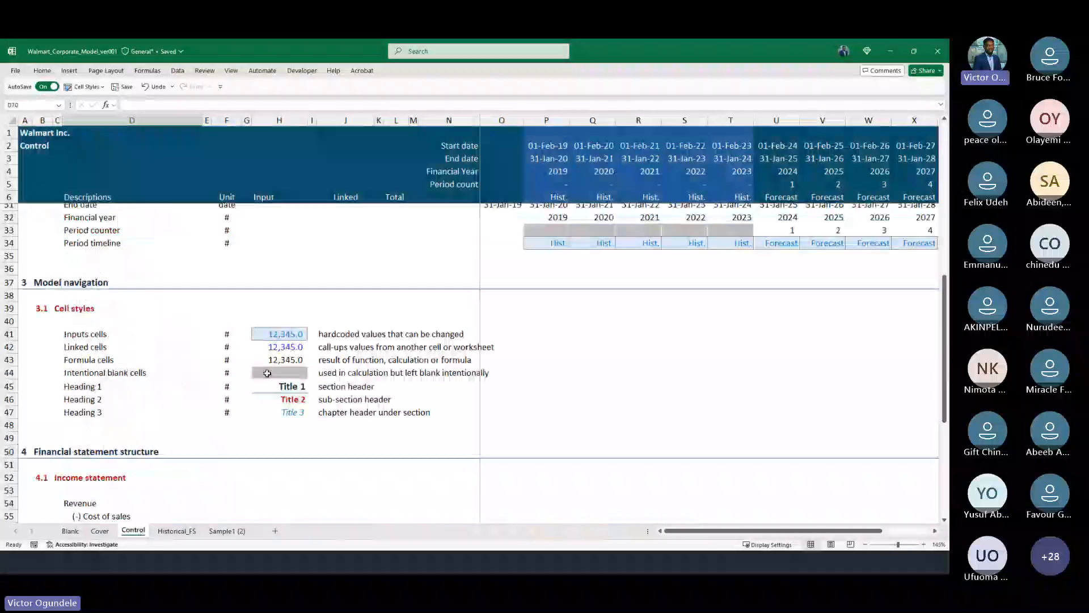
{"action": "left_click", "coordinate": [267, 373]}
{"action": "key", "text": "ctrl+c"}
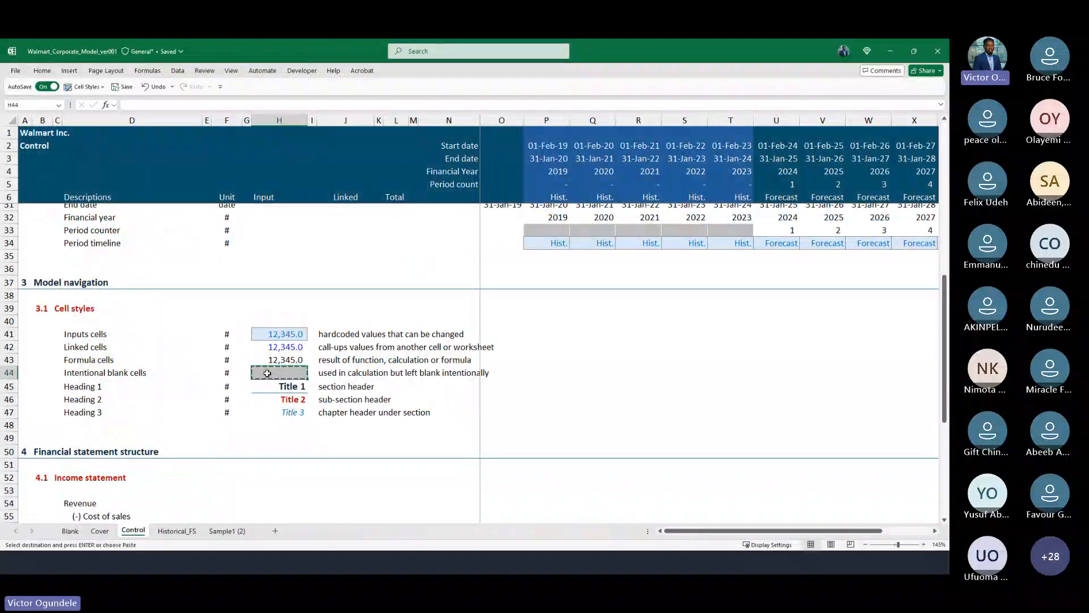
{"action": "scroll", "coordinate": [267, 373], "scroll_direction": "down", "scroll_amount": 6}
{"action": "left_click", "coordinate": [170, 468]}
{"action": "key", "text": "ctrl+v"}
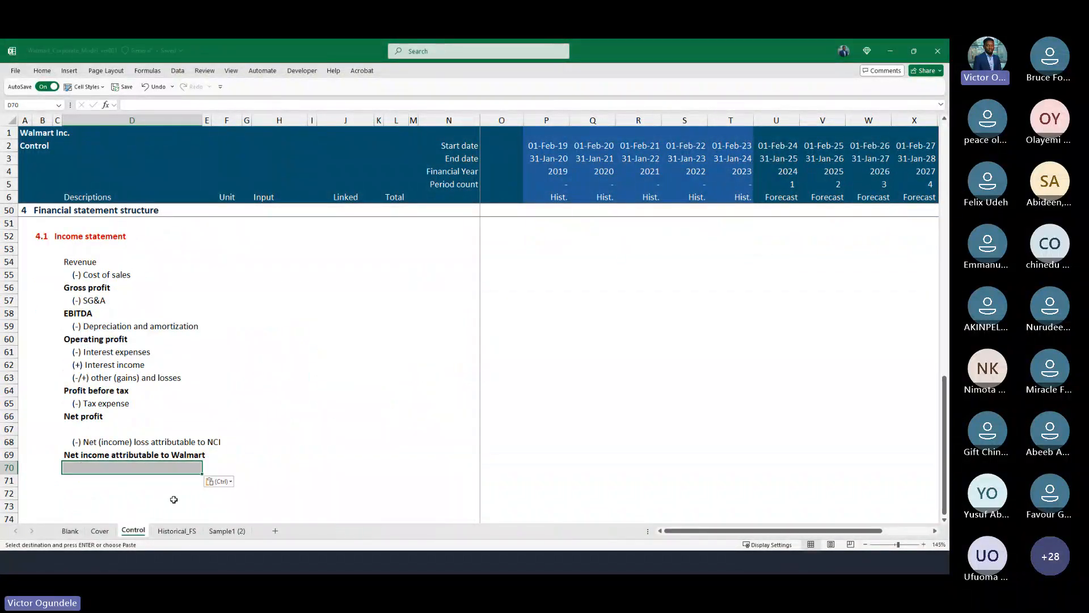
Autofit column D to the NCI and Net income attributable to Walmart labels in D68:D69.
{"action": "key", "text": "Up"}
{"action": "key", "text": "Up"}
{"action": "key", "text": "shift+Down"}
{"action": "key", "text": "alt+h"}
{"action": "key", "text": "o"}
{"action": "key", "text": "i"}
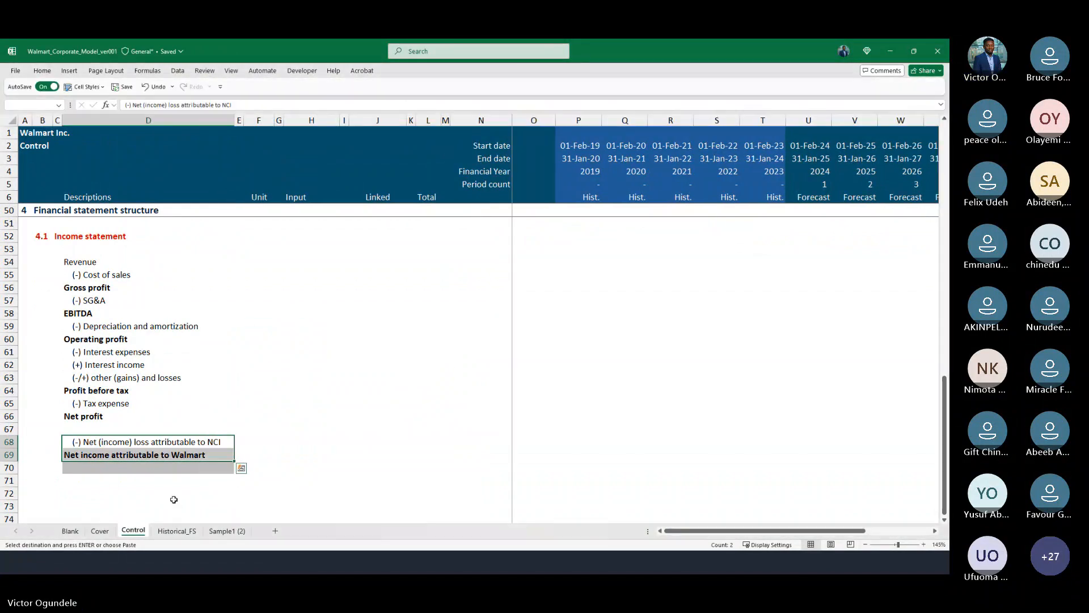
{"action": "key", "text": "Right"}
{"action": "key", "text": "Right"}
{"action": "key", "text": "Down"}
{"action": "key", "text": "Down"}
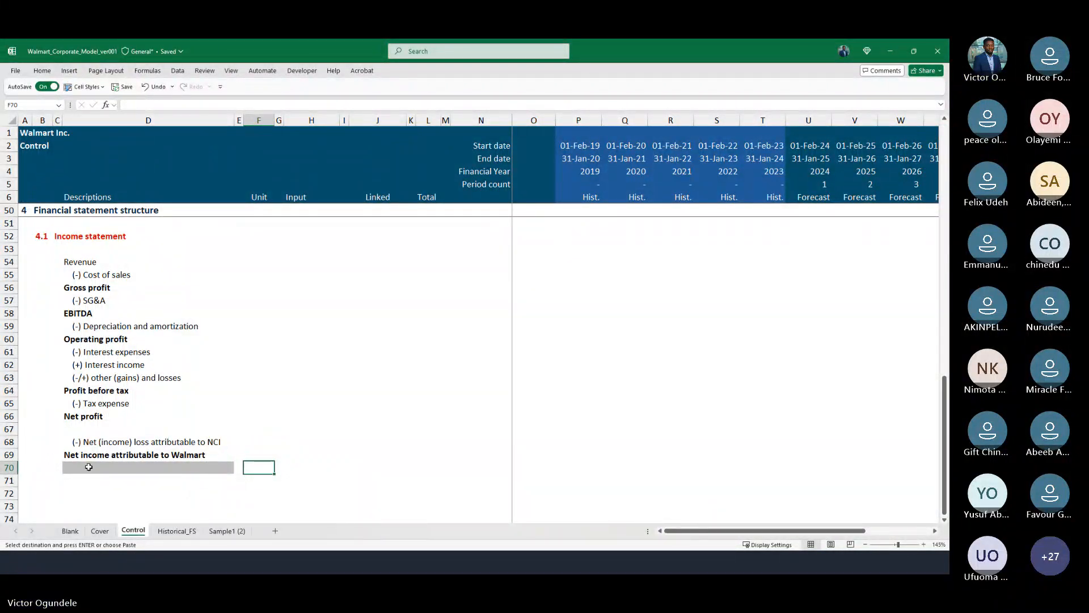
Name the income statement label range D54:D70 on the Control sheet PnL_List.
{"action": "left_click", "coordinate": [77, 260]}
{"action": "left_click_drag", "start_coordinate": [78, 261], "coordinate": [68, 466]}
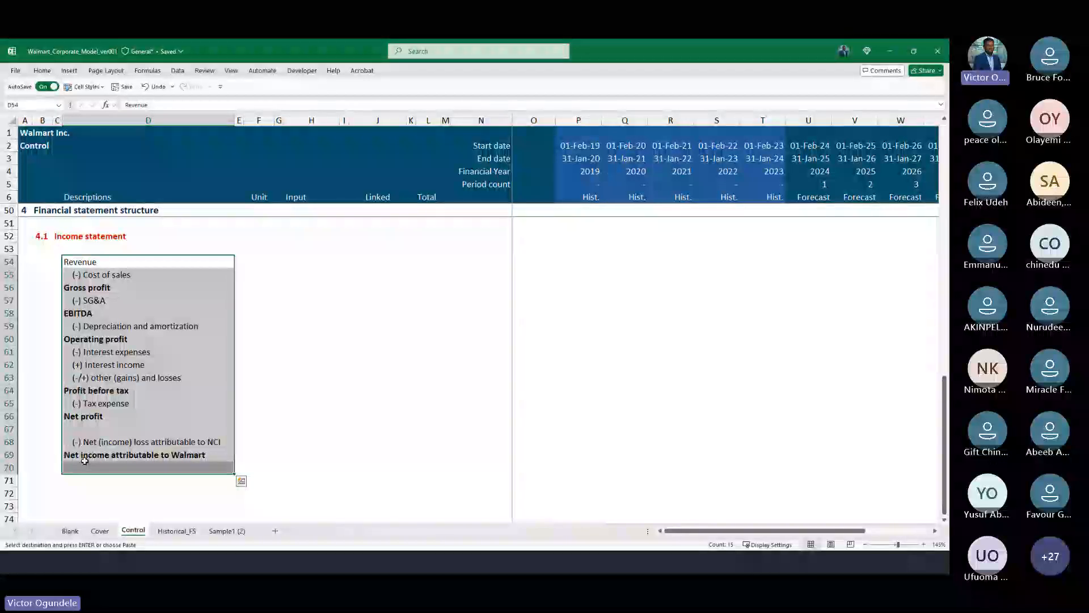
{"action": "left_click", "coordinate": [153, 260]}
{"action": "left_click_drag", "start_coordinate": [152, 260], "coordinate": [148, 464]}
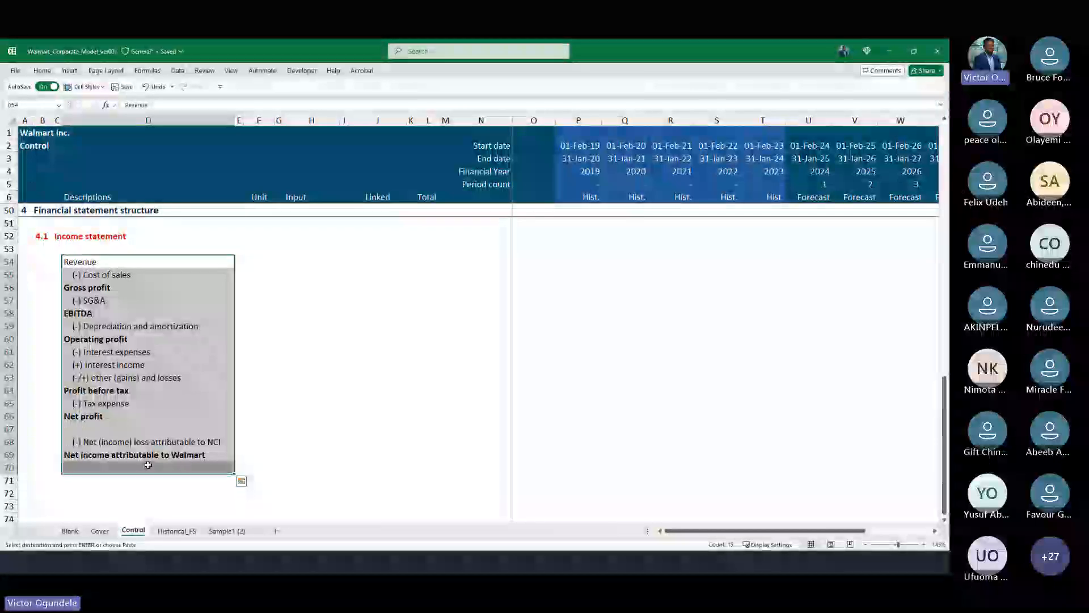
{"action": "left_click", "coordinate": [31, 105]}
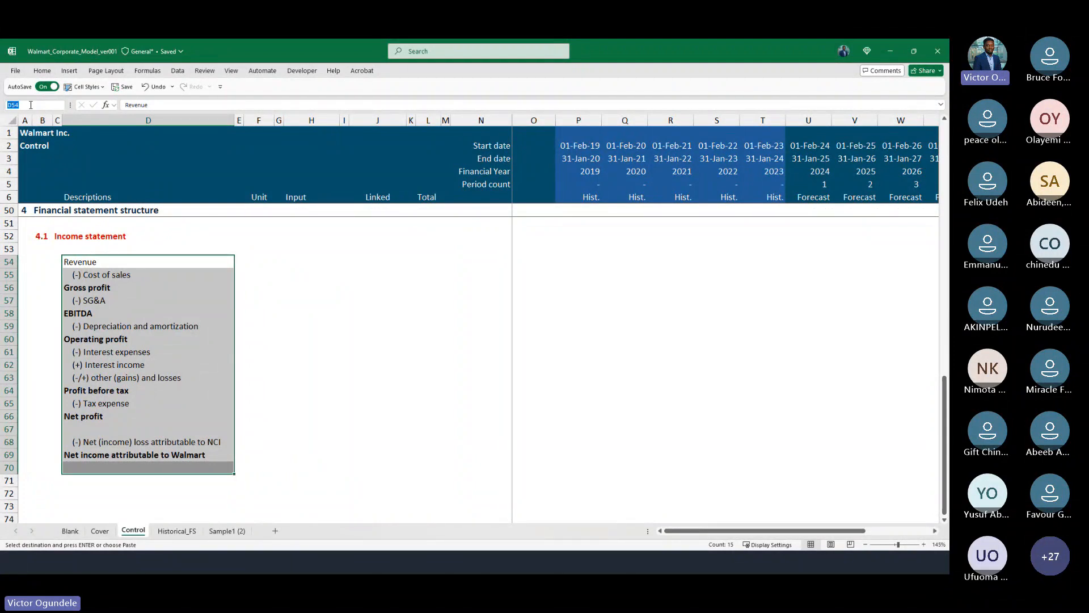
{"action": "type", "text": "F5"}
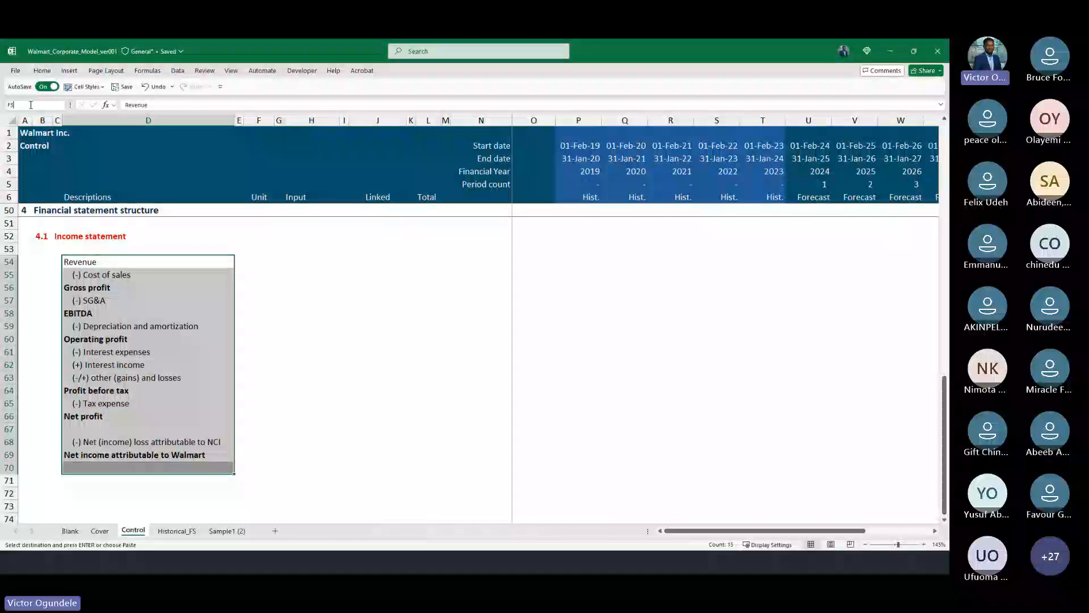
{"action": "key", "text": "BackSpace"}
{"action": "key", "text": "BackSpace"}
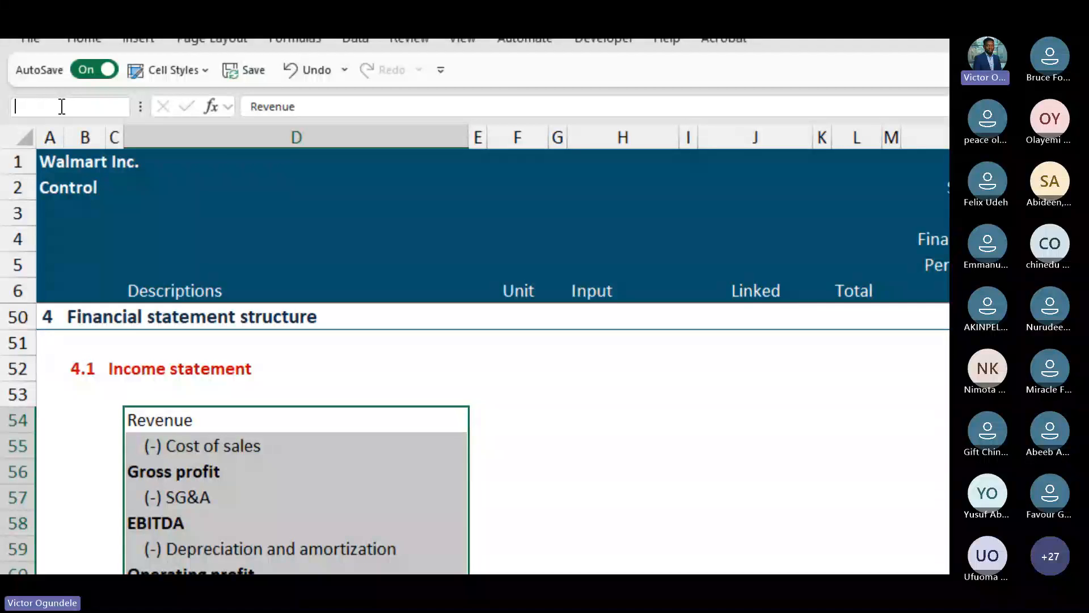
{"action": "type", "text": "PnL"}
{"action": "key", "text": "Return"}
{"action": "type", "text": "_List"}
{"action": "key", "text": "Return"}
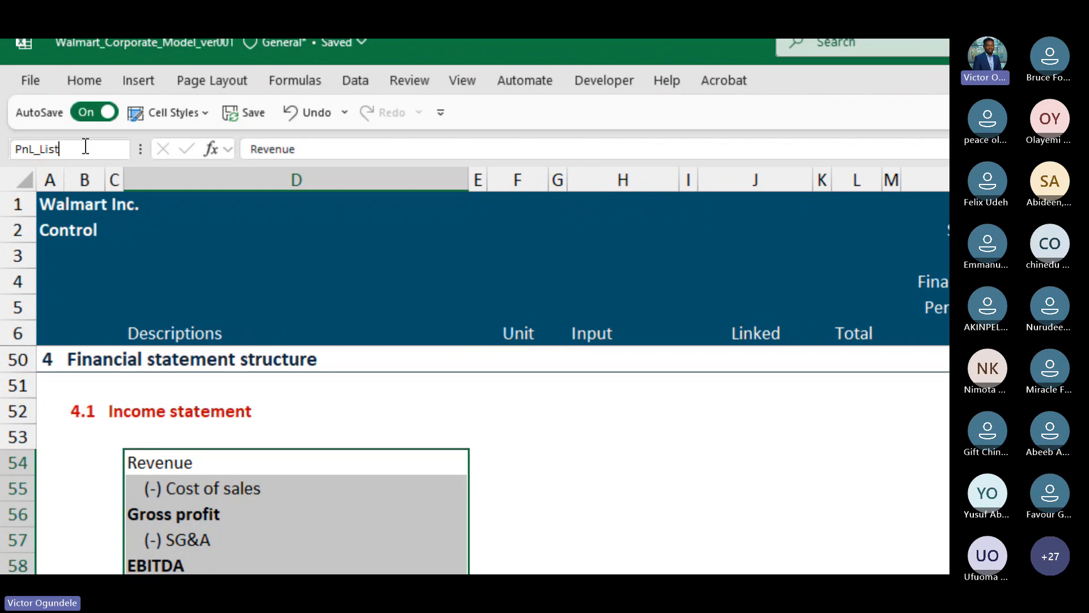
{"action": "key", "text": "Return"}
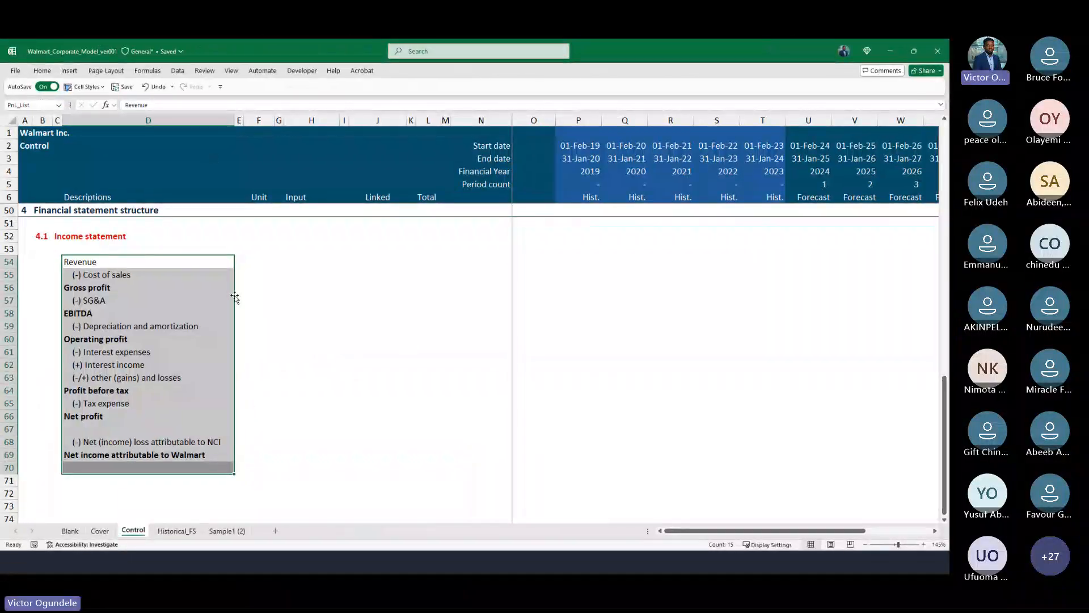
{"action": "left_click", "coordinate": [509, 470]}
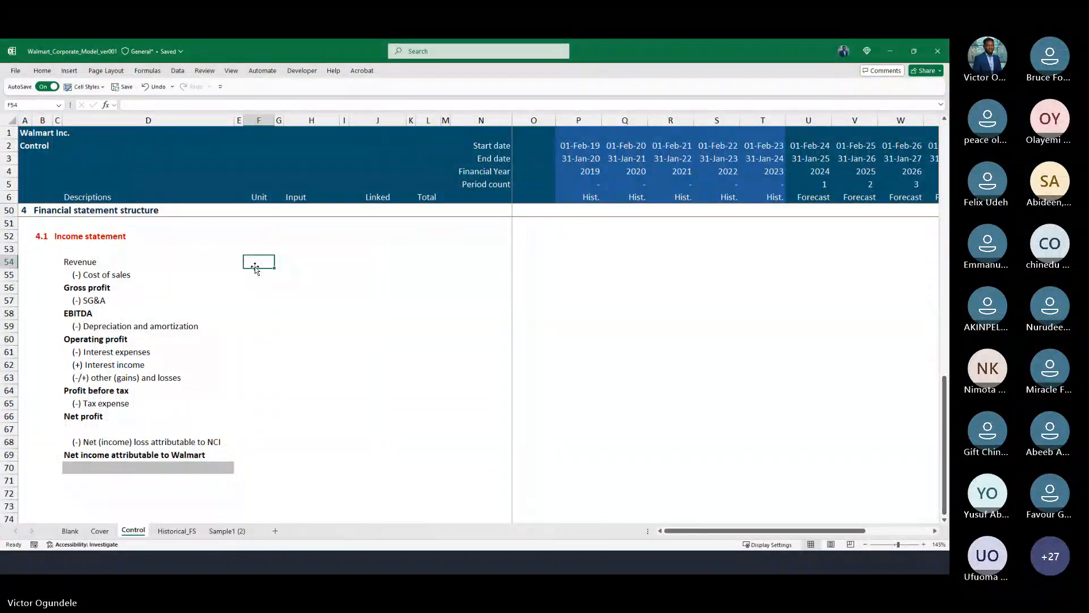
{"action": "scroll", "coordinate": [261, 271], "scroll_direction": "up", "scroll_amount": 7}
{"action": "scroll", "coordinate": [266, 272], "scroll_direction": "down", "scroll_amount": 3}
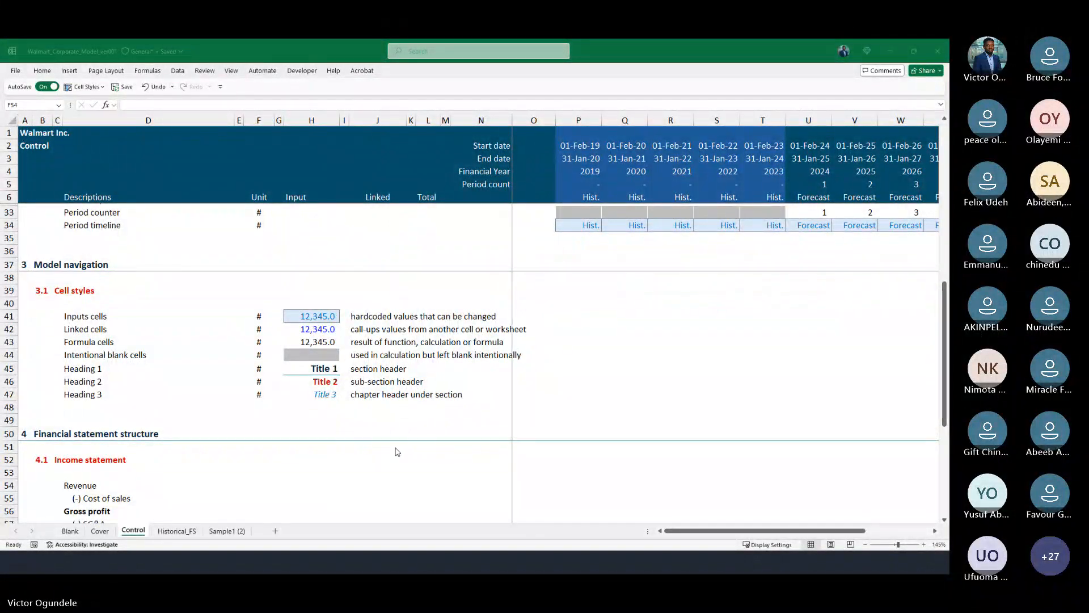
{"action": "scroll", "coordinate": [177, 441], "scroll_direction": "down", "scroll_amount": 3}
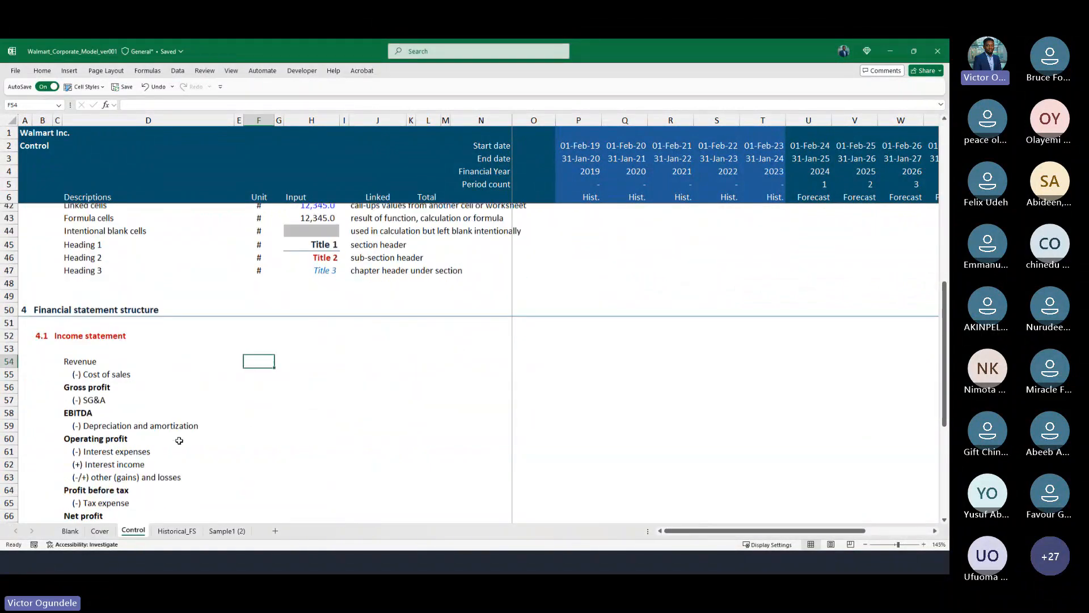
{"action": "scroll", "coordinate": [179, 440], "scroll_direction": "down", "scroll_amount": 1}
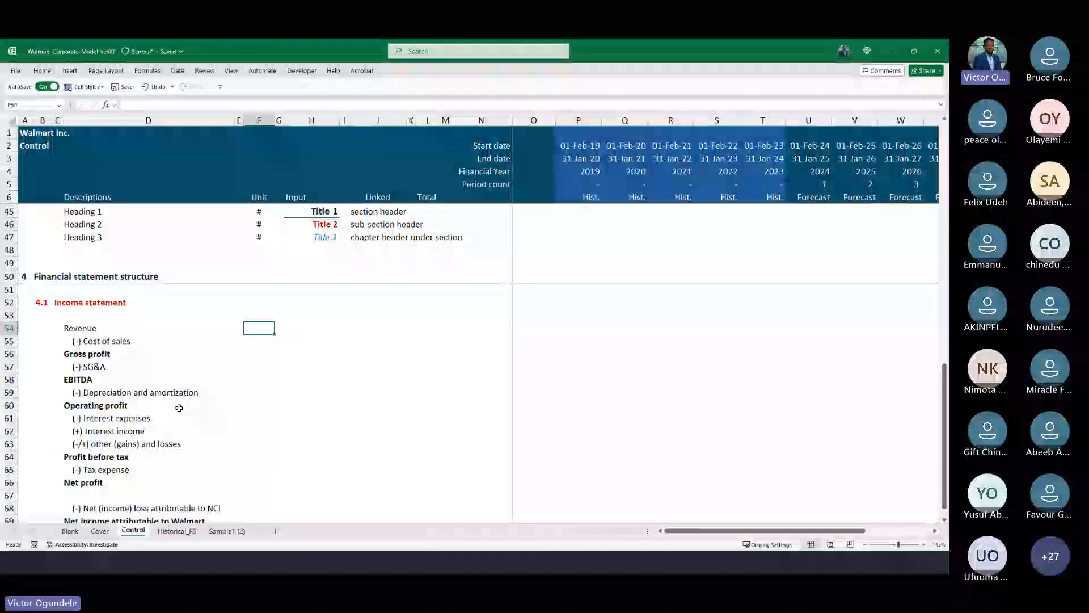
{"action": "scroll", "coordinate": [179, 408], "scroll_direction": "up", "scroll_amount": 1}
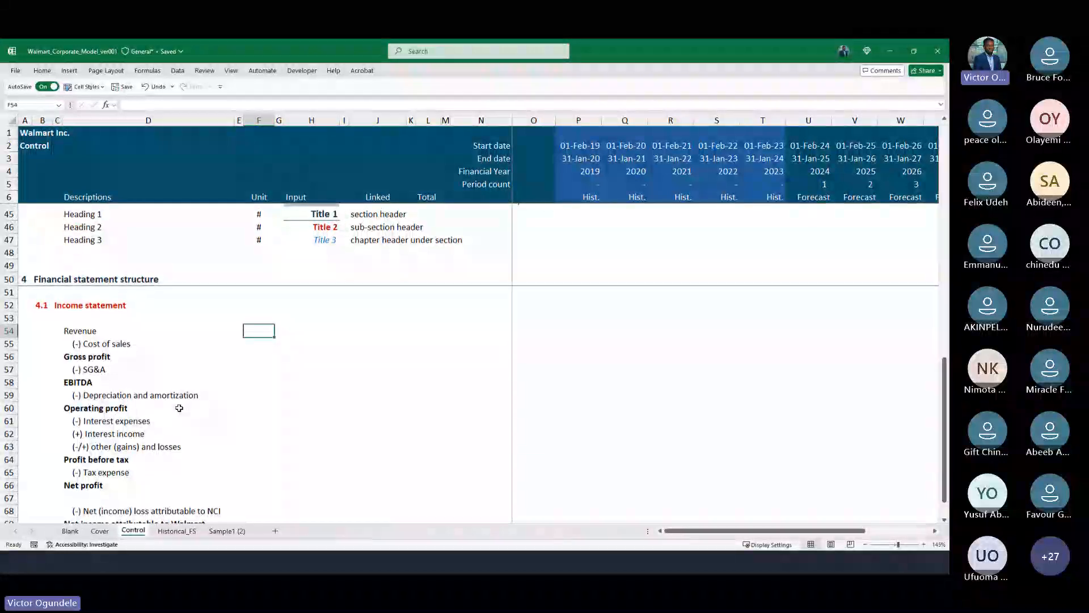
Examine the extracted income statement, balance sheet, cash flow and notes sections on the Historical_FS sheet.
{"action": "left_click", "coordinate": [177, 530]}
{"action": "scroll", "coordinate": [603, 335], "scroll_direction": "up", "scroll_amount": 6}
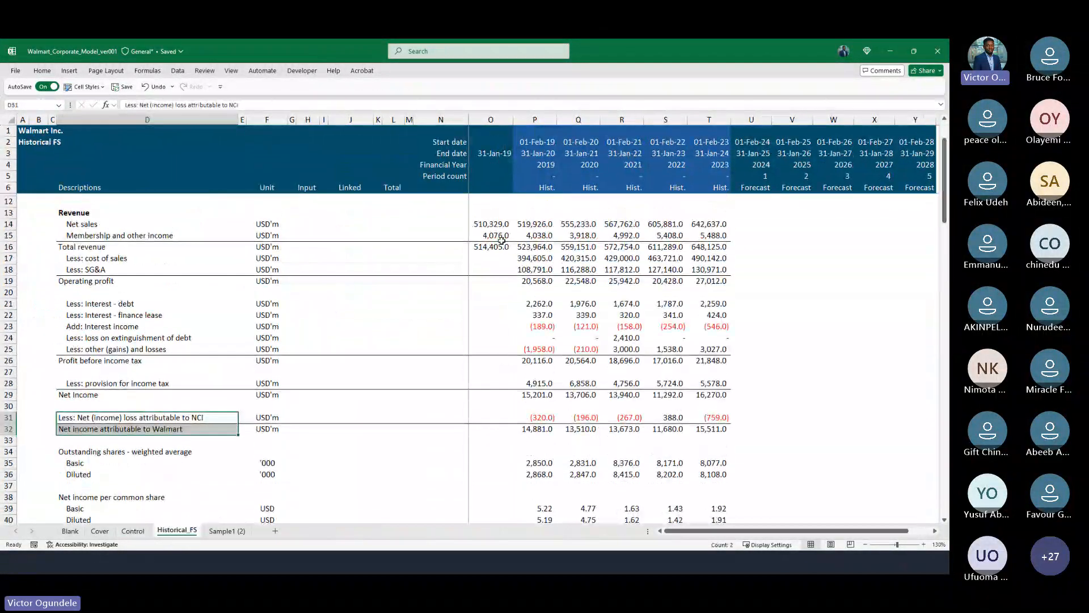
{"action": "left_click", "coordinate": [527, 225]}
{"action": "left_click_drag", "start_coordinate": [527, 225], "coordinate": [718, 397]}
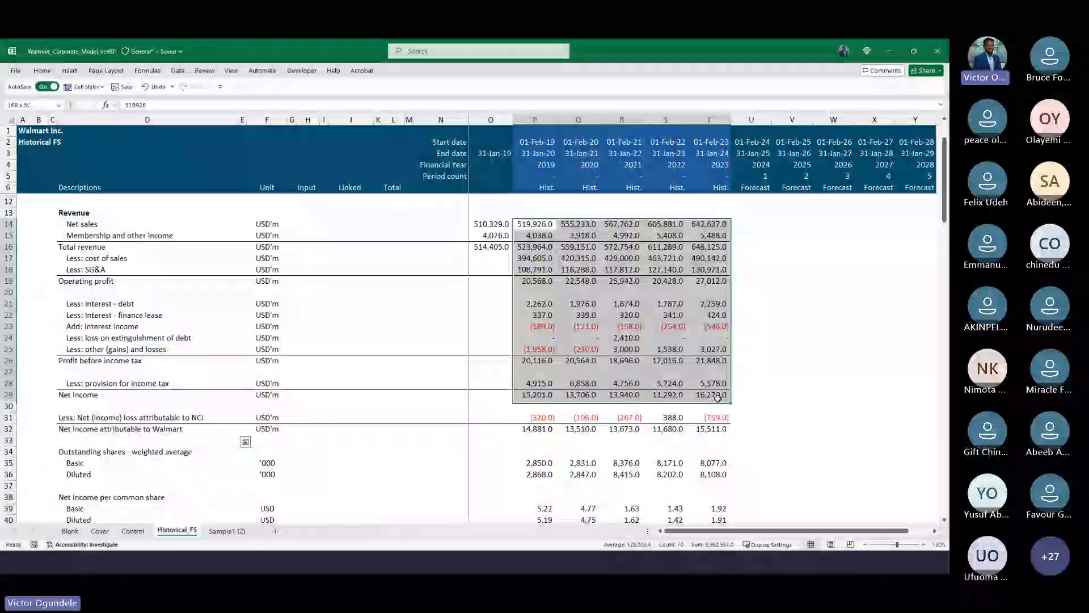
{"action": "left_click", "coordinate": [414, 278]}
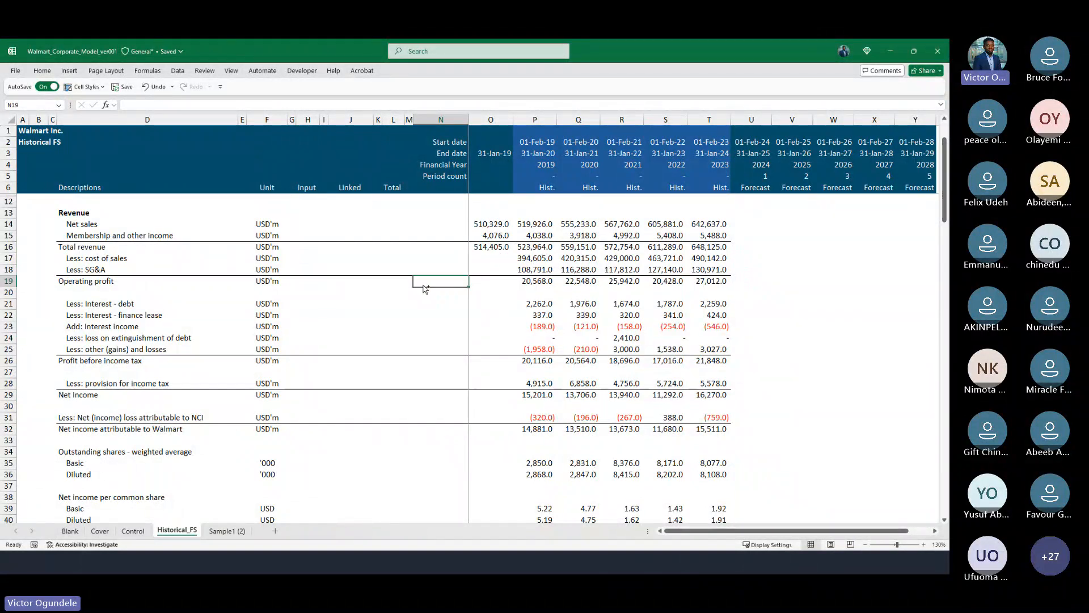
{"action": "scroll", "coordinate": [637, 309], "scroll_direction": "up", "scroll_amount": 3}
{"action": "left_click", "coordinate": [656, 300]}
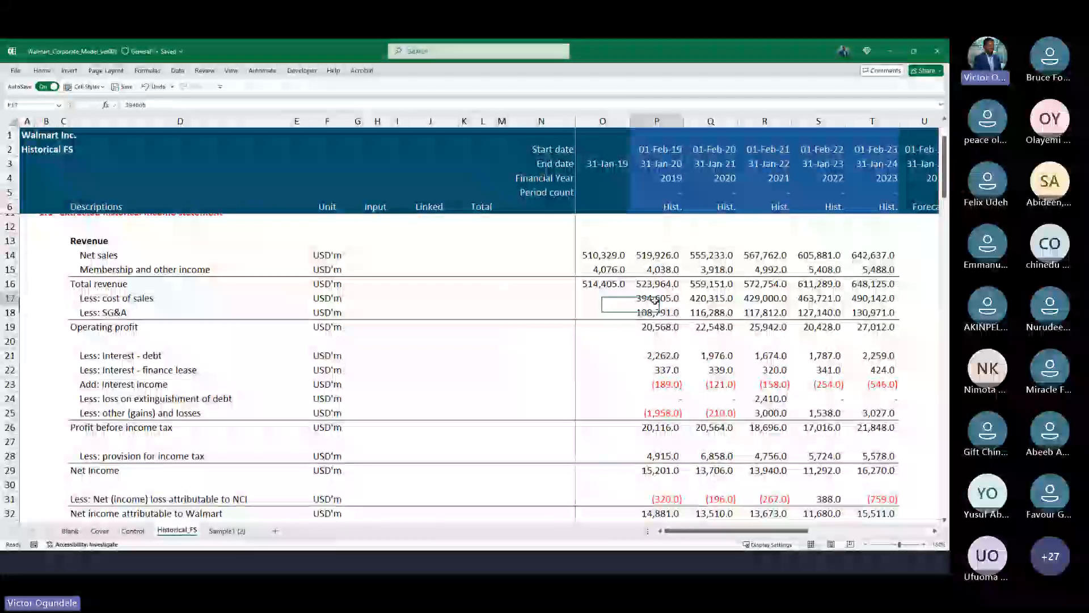
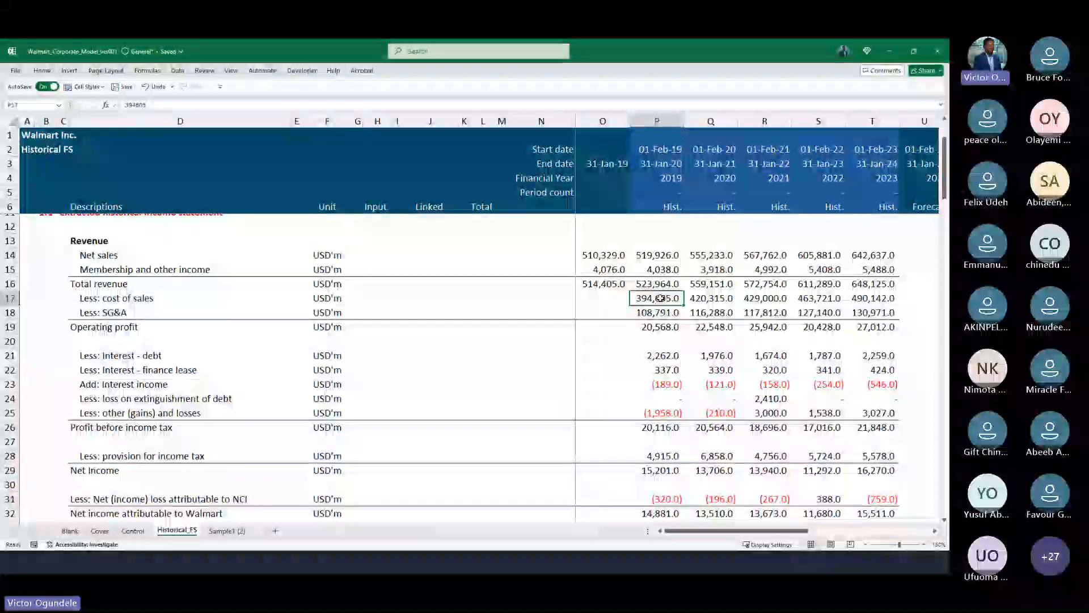
{"action": "scroll", "coordinate": [265, 340], "scroll_direction": "down", "scroll_amount": 2}
{"action": "scroll", "coordinate": [265, 340], "scroll_direction": "down", "scroll_amount": 20}
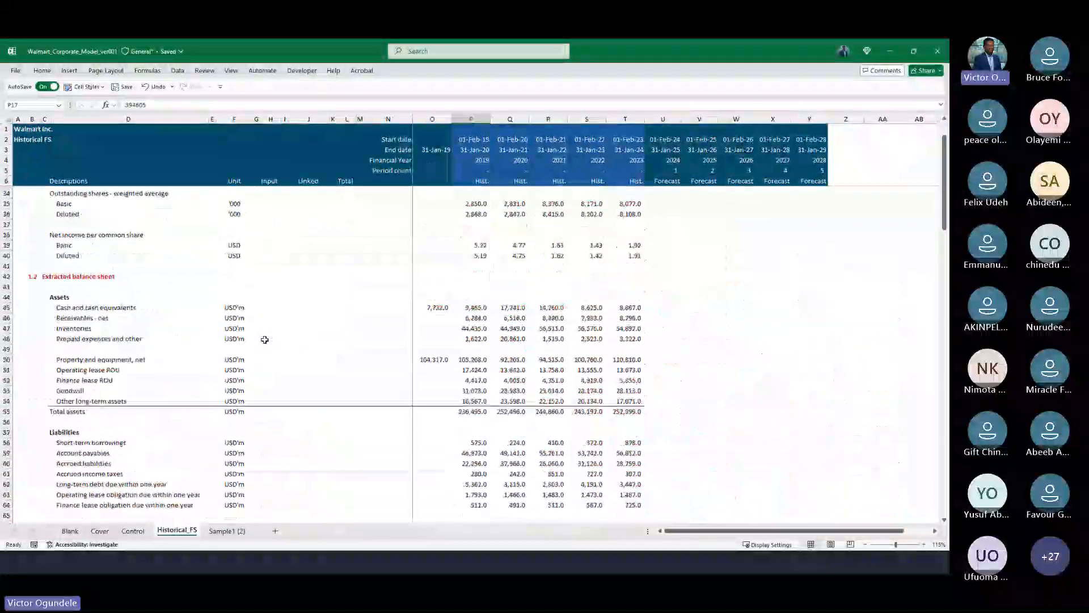
{"action": "scroll", "coordinate": [265, 340], "scroll_direction": "down", "scroll_amount": 12}
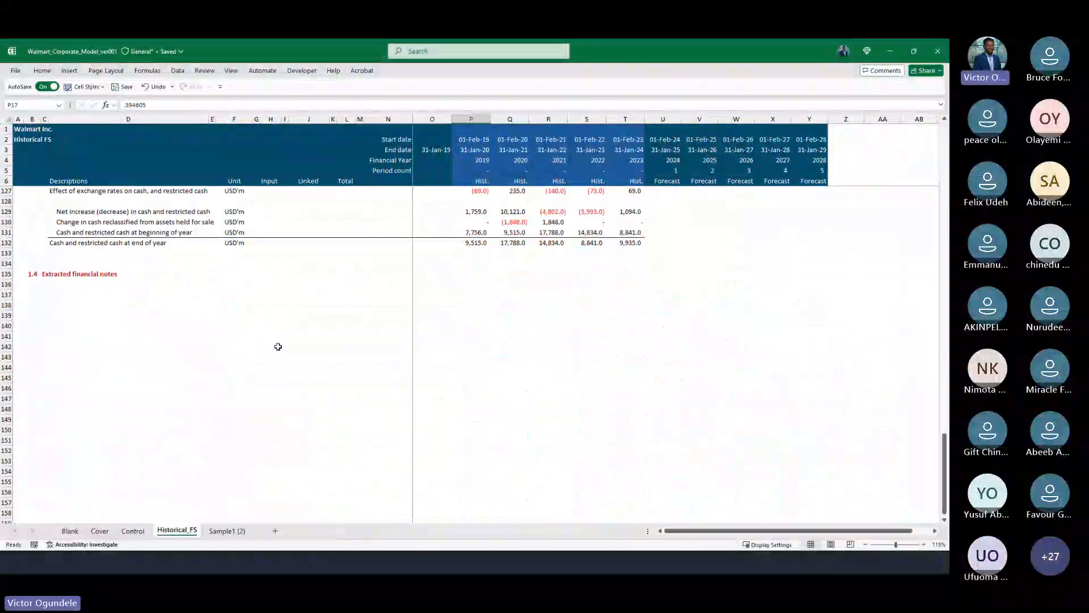
{"action": "scroll", "coordinate": [179, 467], "scroll_direction": "up", "scroll_amount": 20}
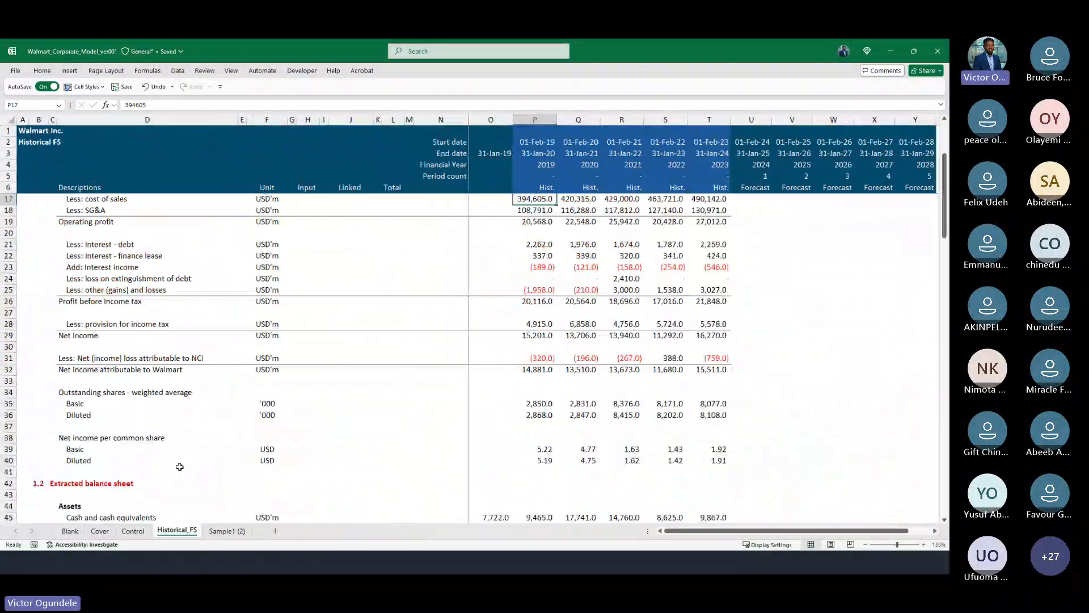
{"action": "scroll", "coordinate": [180, 467], "scroll_direction": "down", "scroll_amount": 15}
{"action": "scroll", "coordinate": [180, 467], "scroll_direction": "down", "scroll_amount": 18}
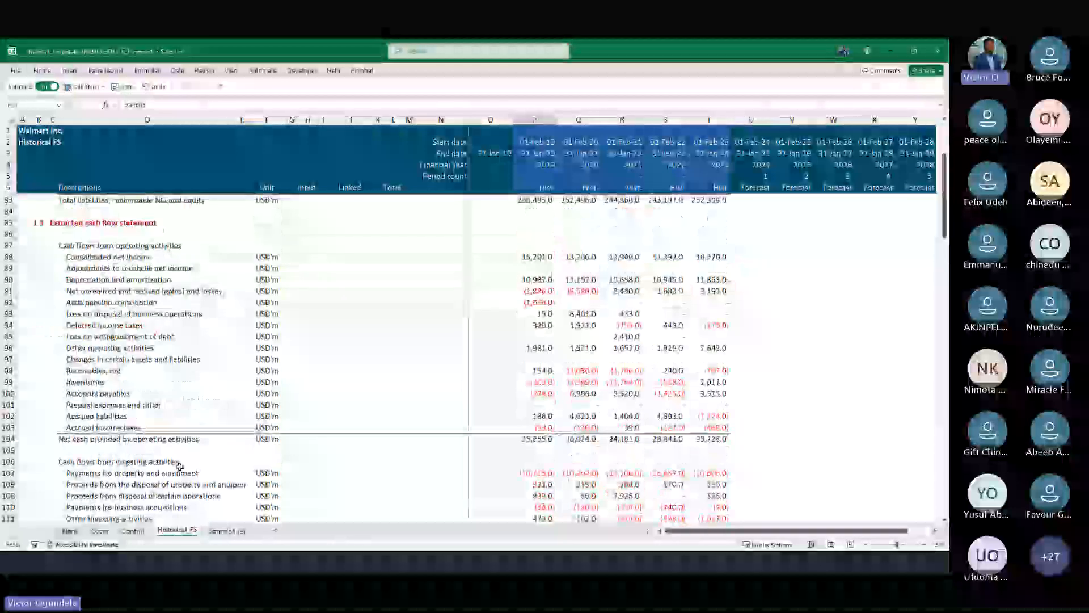
Copy the section and sub-section heading rows 9:11 to row 140, below Extracted financial notes on Historical_FS.
{"action": "scroll", "coordinate": [180, 466], "scroll_direction": "up", "scroll_amount": 20}
{"action": "scroll", "coordinate": [180, 467], "scroll_direction": "up", "scroll_amount": 20}
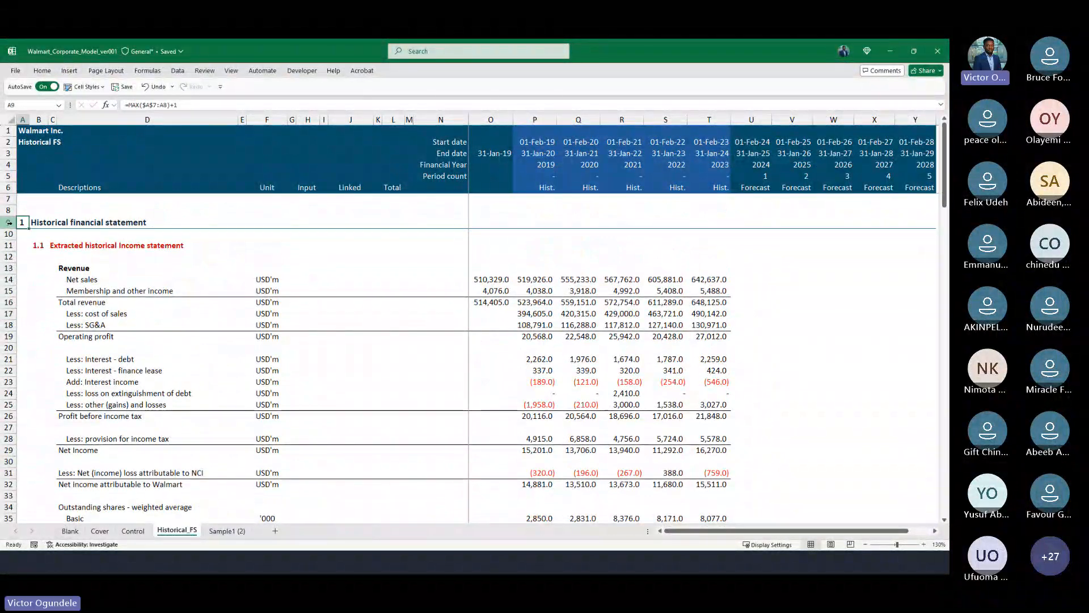
{"action": "left_click", "coordinate": [8, 222]}
{"action": "key", "text": "shift+Down"}
{"action": "key", "text": "shift+Down"}
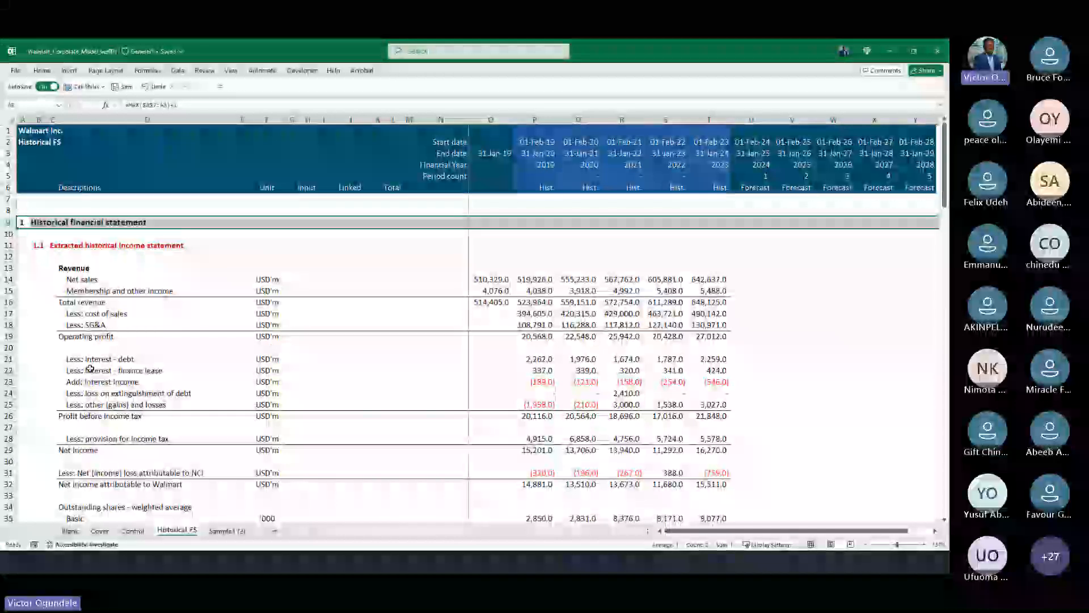
{"action": "key", "text": "ctrl+c"}
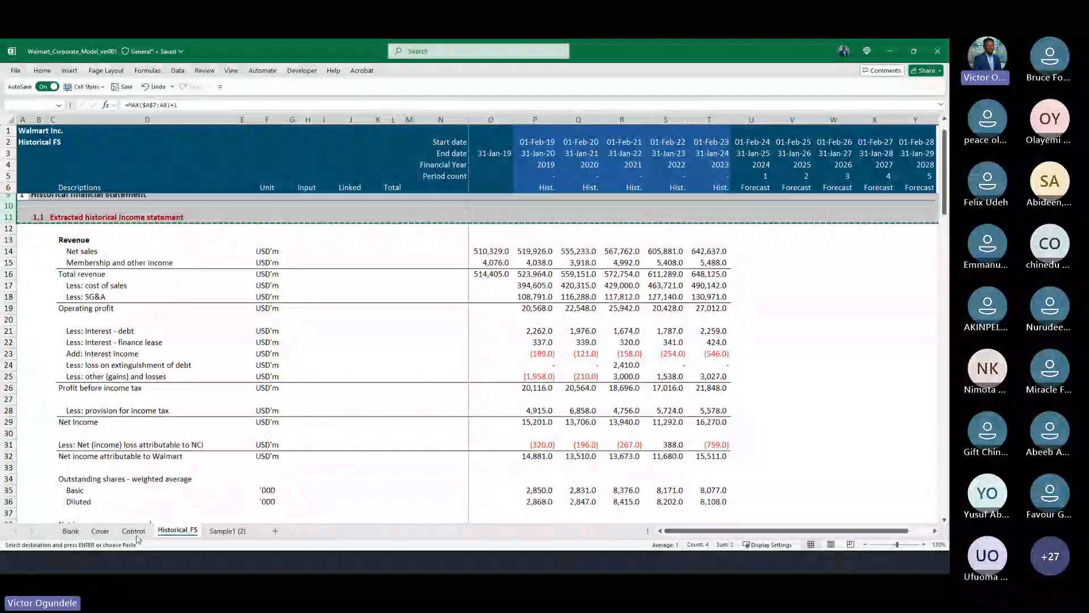
{"action": "scroll", "coordinate": [171, 446], "scroll_direction": "down", "scroll_amount": 1}
{"action": "scroll", "coordinate": [172, 445], "scroll_direction": "down", "scroll_amount": 20}
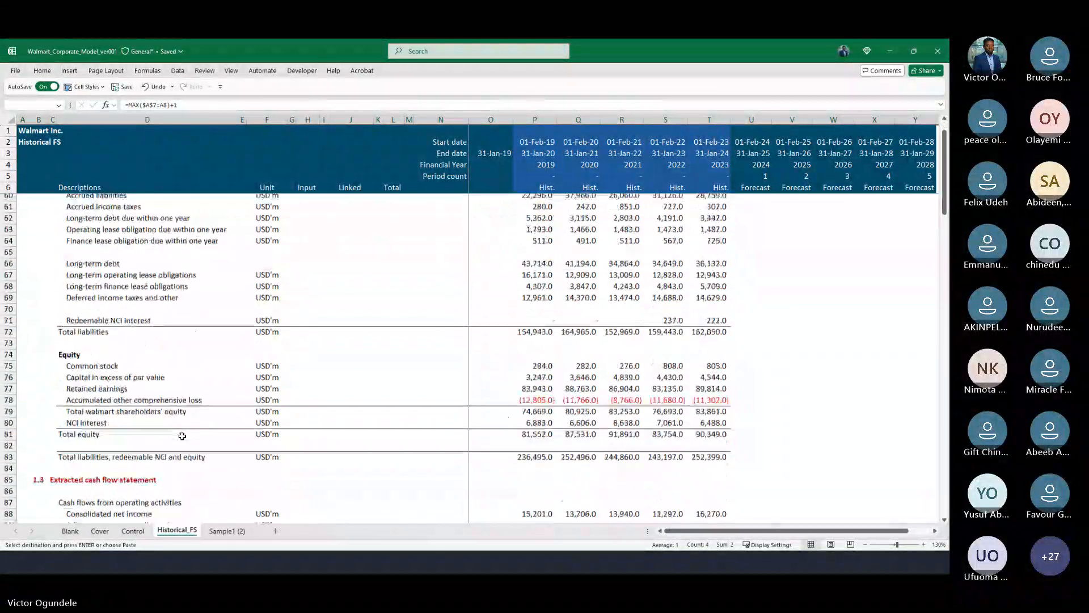
{"action": "scroll", "coordinate": [182, 436], "scroll_direction": "down", "scroll_amount": 8}
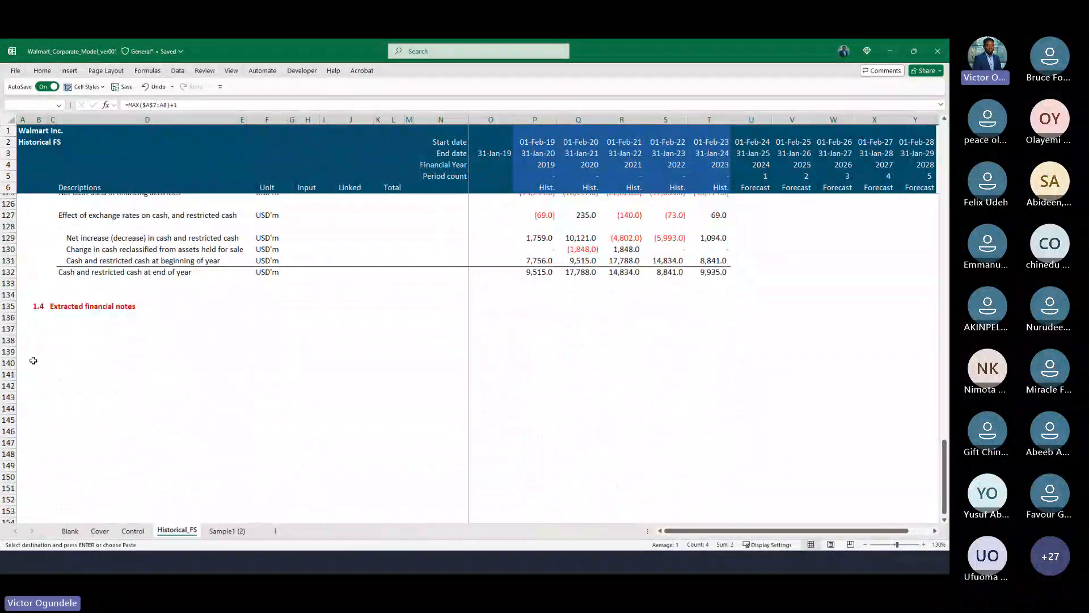
{"action": "left_click", "coordinate": [12, 364]}
{"action": "key", "text": "ctrl+v"}
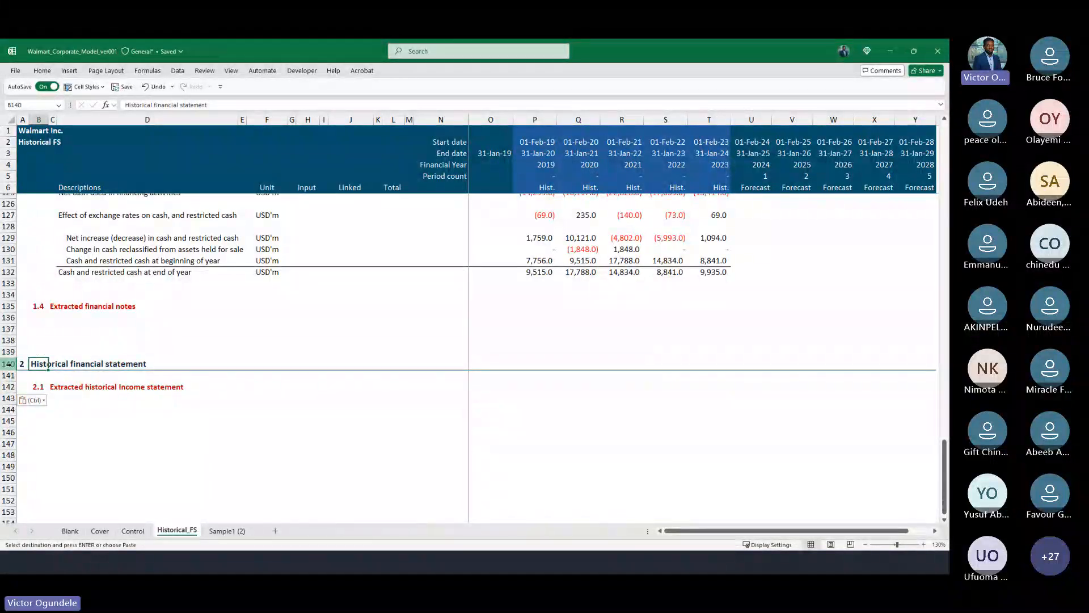
Replace the copied section heading in B140 with "Resturing financial statement".
{"action": "type", "text": "Restur"}
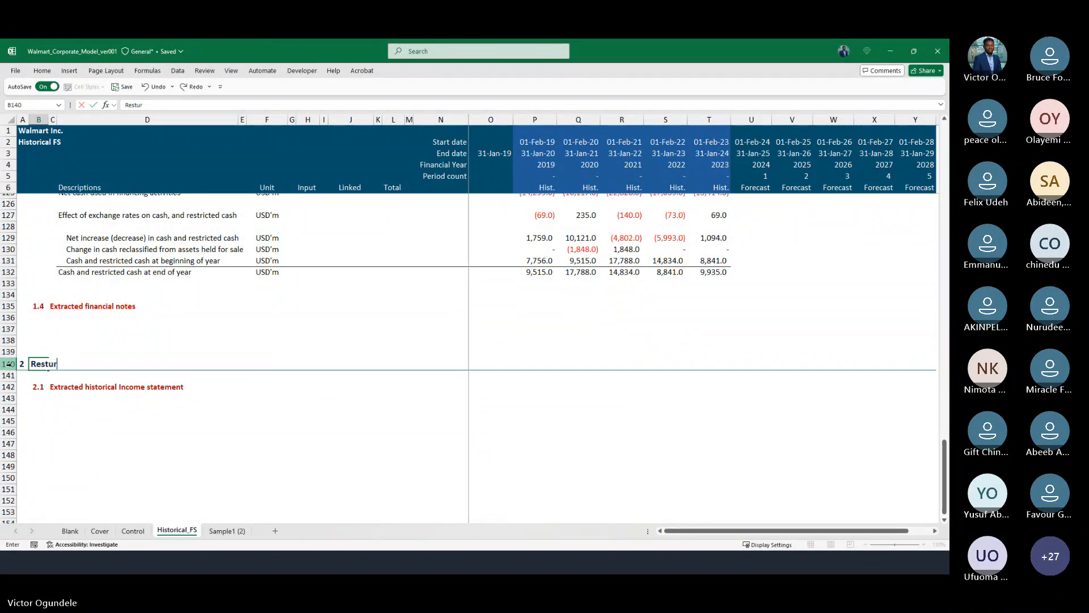
{"action": "type", "text": "ing financial"}
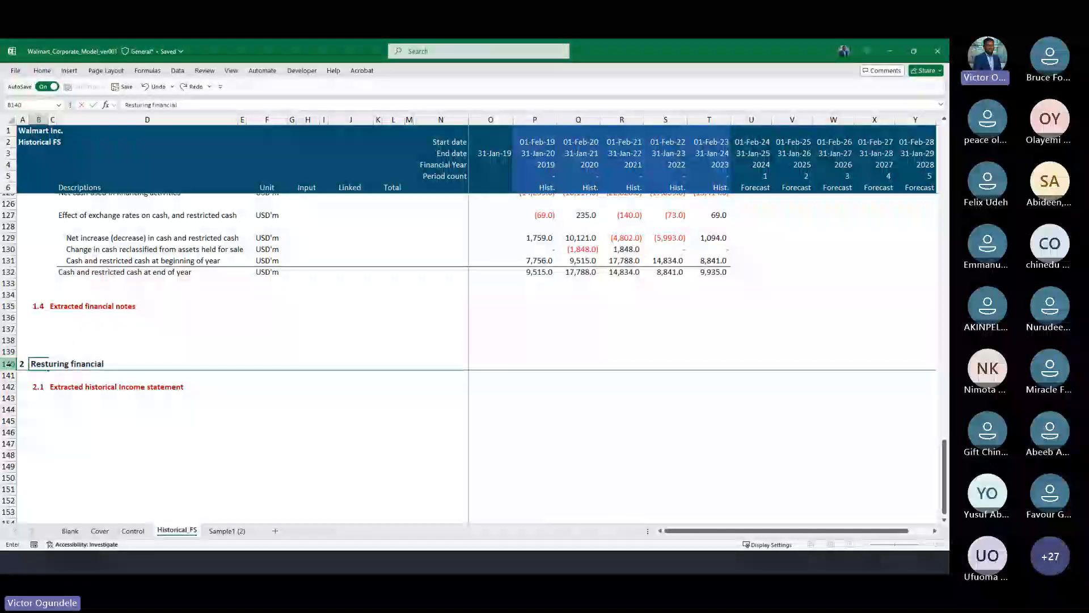
{"action": "type", "text": " statement"}
{"action": "key", "text": "Return"}
Replace the copied sub-section heading in C142 with "Income statement".
{"action": "key", "text": "Down"}
{"action": "key", "text": "Right"}
{"action": "type", "text": "I"}
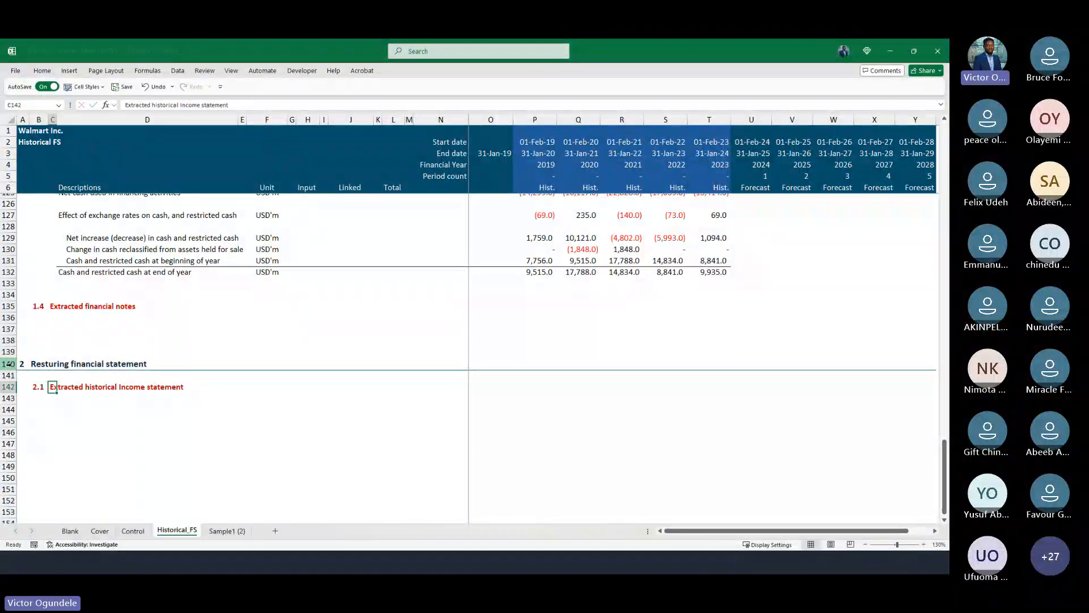
{"action": "type", "text": "ncoe"}
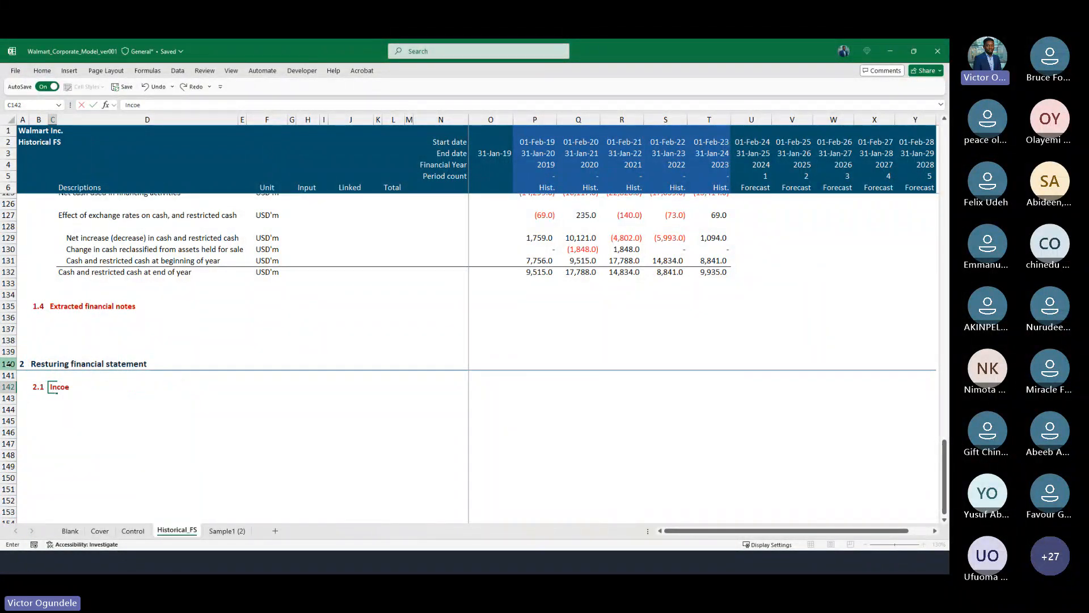
{"action": "key", "text": "BackSpace"}
{"action": "type", "text": "me statement"}
{"action": "key", "text": "Return"}
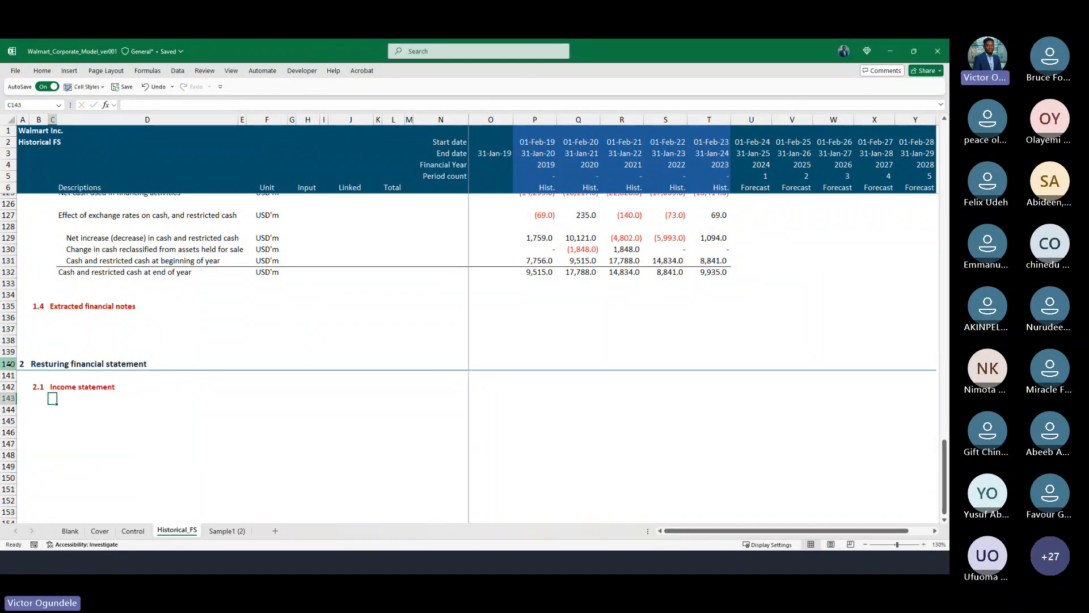
{"action": "key", "text": "Down"}
{"action": "key", "text": "Down"}
{"action": "key", "text": "Down"}
{"action": "key", "text": "Right"}
{"action": "key", "text": "Right"}
{"action": "key", "text": "Left"}
{"action": "key", "text": "Up"}
{"action": "key", "text": "Up"}
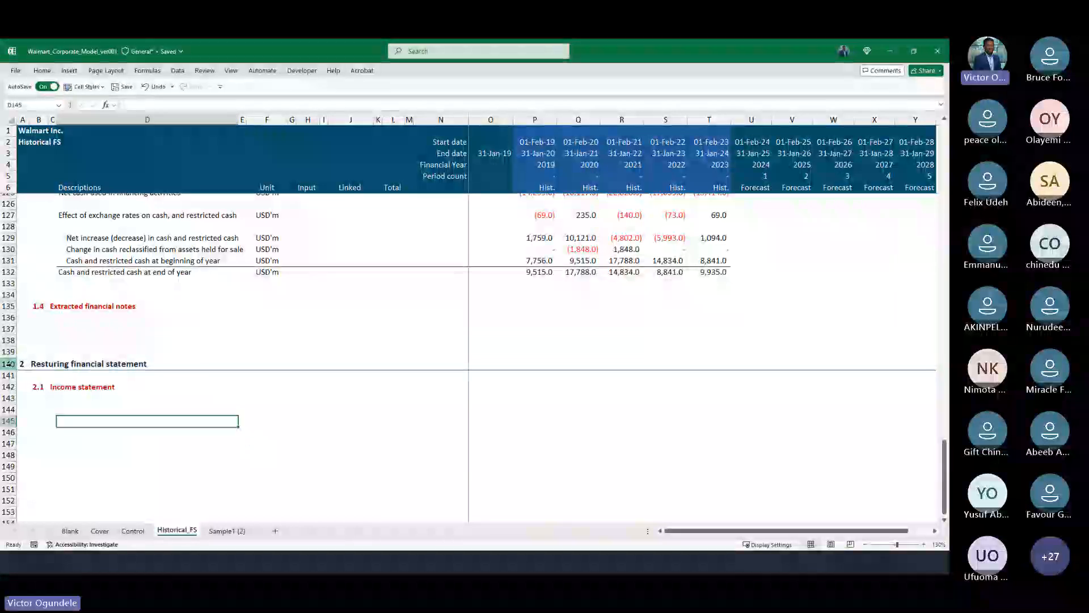
{"action": "scroll", "coordinate": [8, 364], "scroll_direction": "up", "scroll_amount": 1}
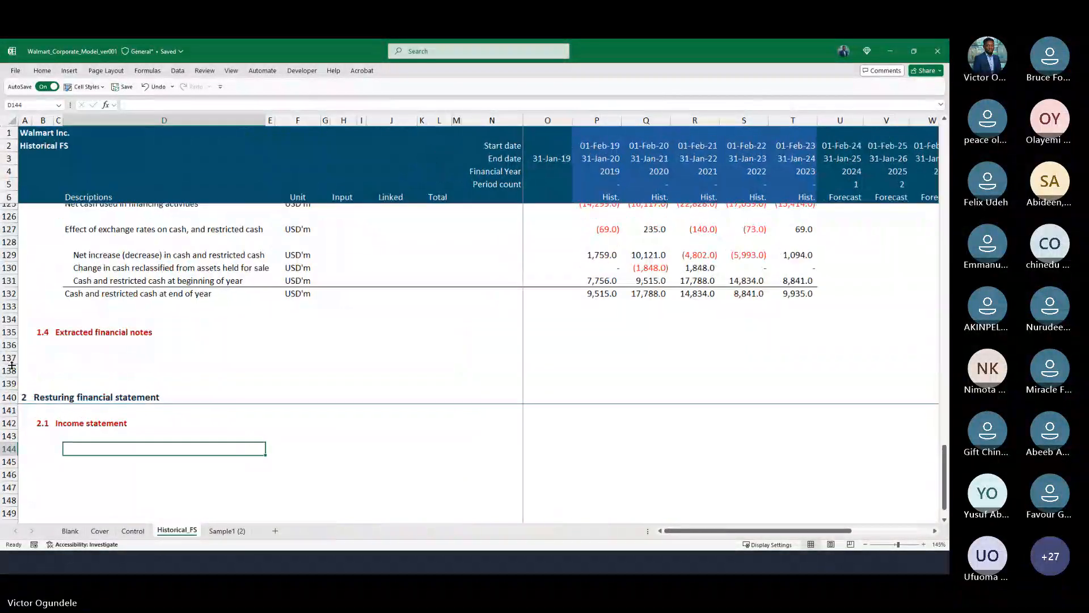
{"action": "scroll", "coordinate": [181, 374], "scroll_direction": "down", "scroll_amount": 2}
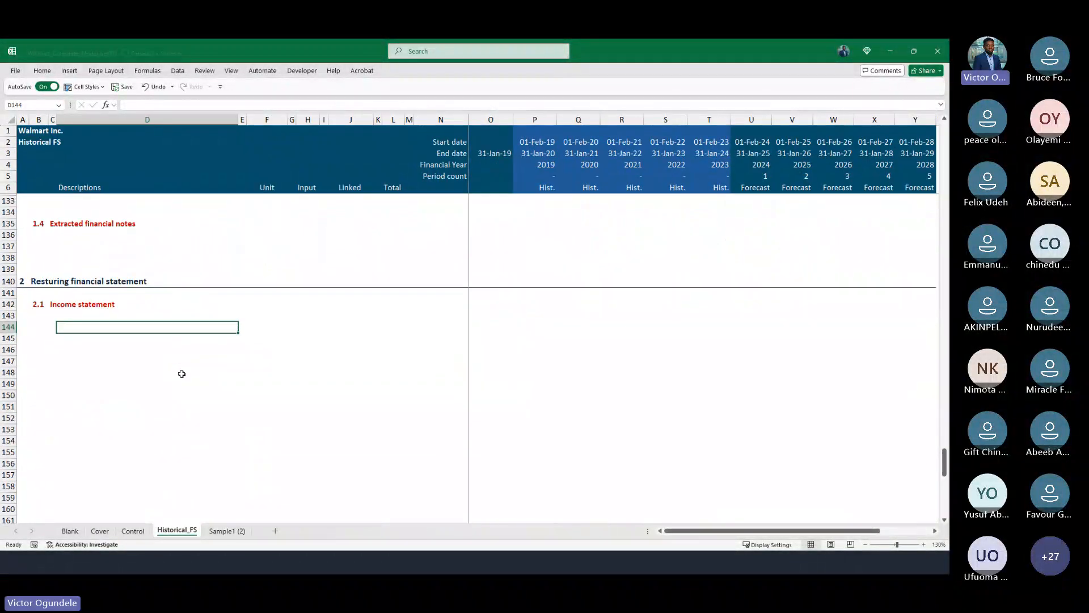
{"action": "scroll", "coordinate": [181, 374], "scroll_direction": "up", "scroll_amount": 3}
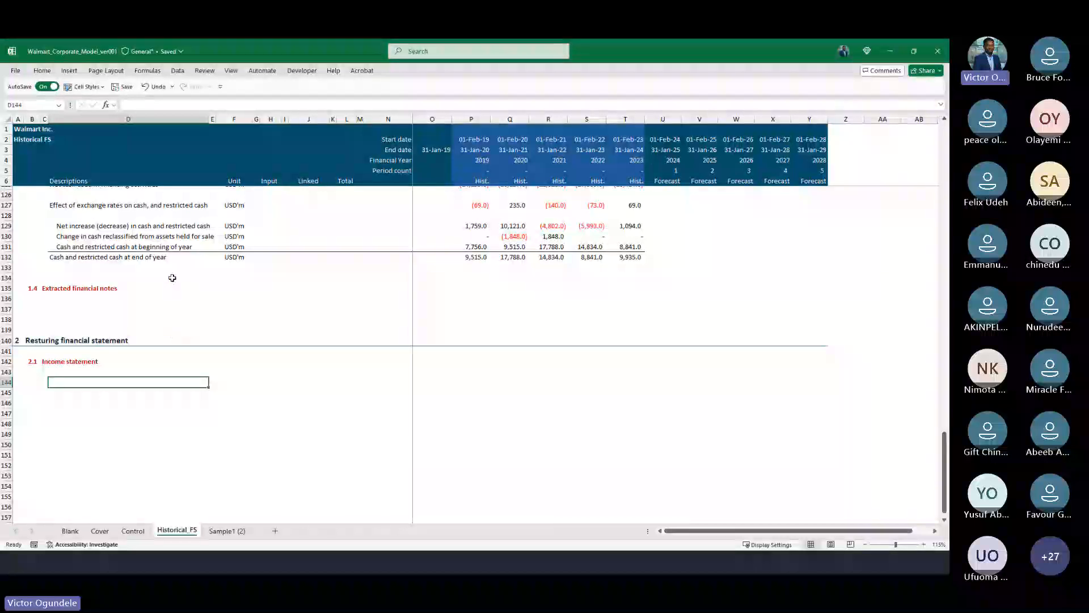
Group rows 12:41 beneath the Extracted historical Income statement heading on Historical_FS.
{"action": "scroll", "coordinate": [172, 278], "scroll_direction": "up", "scroll_amount": 20}
{"action": "scroll", "coordinate": [172, 278], "scroll_direction": "up", "scroll_amount": 12}
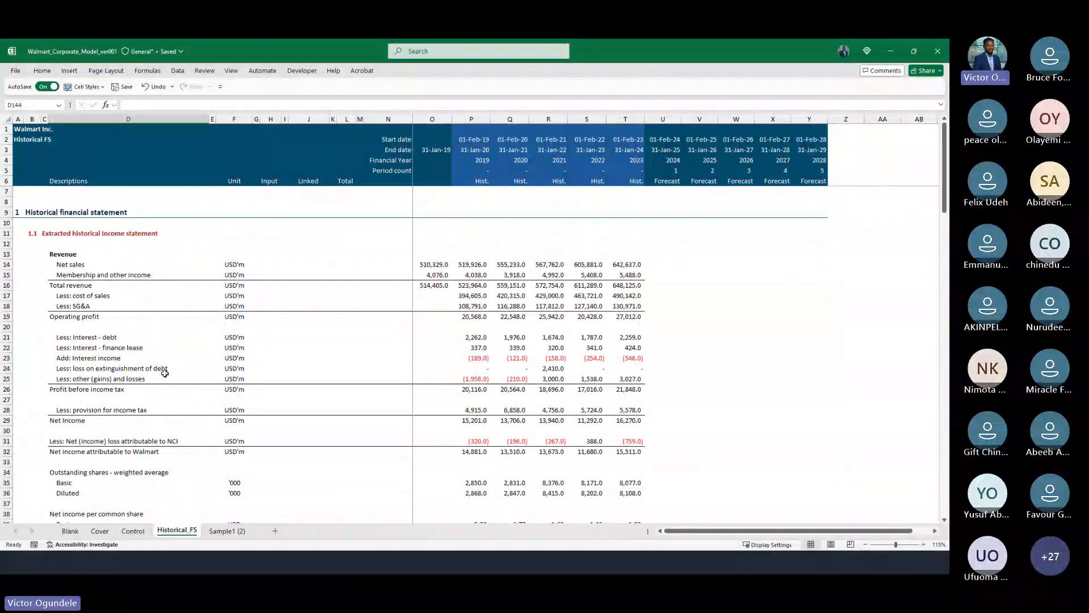
{"action": "scroll", "coordinate": [163, 341], "scroll_direction": "down", "scroll_amount": 1}
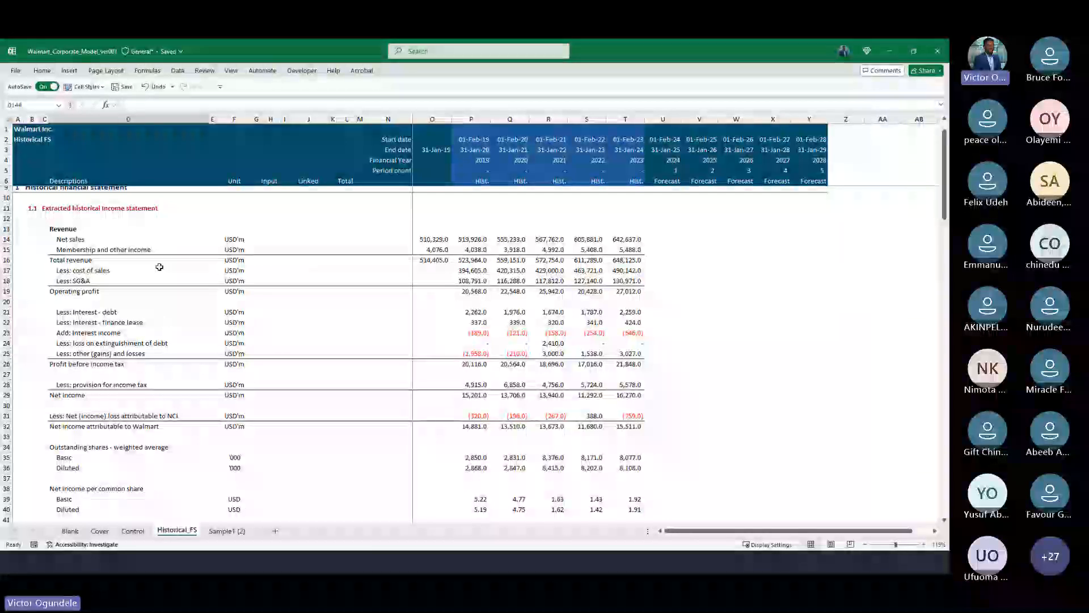
{"action": "scroll", "coordinate": [160, 267], "scroll_direction": "up", "scroll_amount": 1}
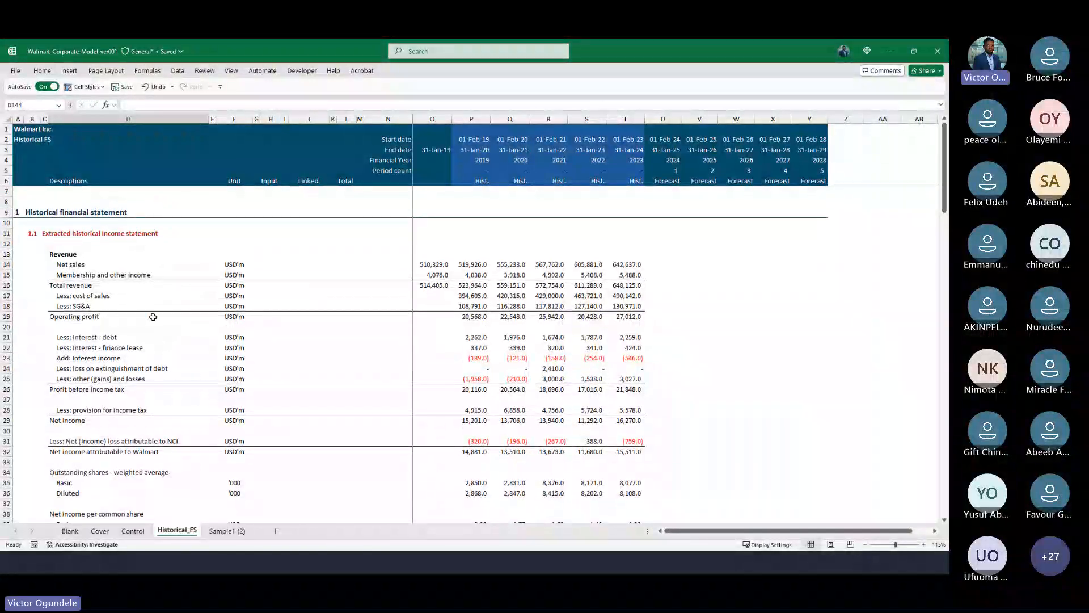
{"action": "left_click", "coordinate": [34, 242]}
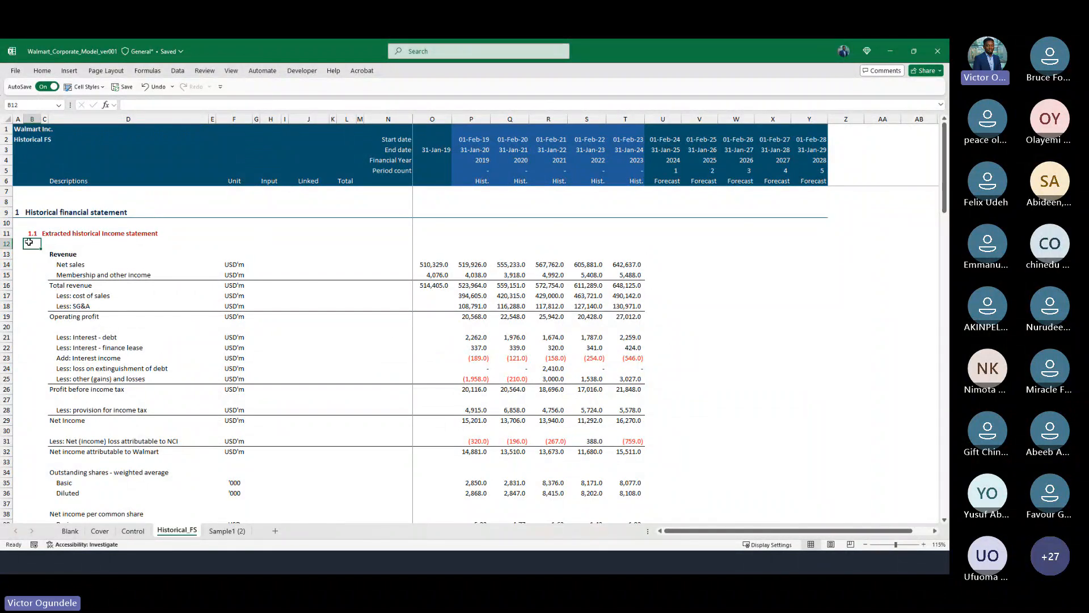
{"action": "left_click_drag", "start_coordinate": [29, 246], "coordinate": [38, 399]}
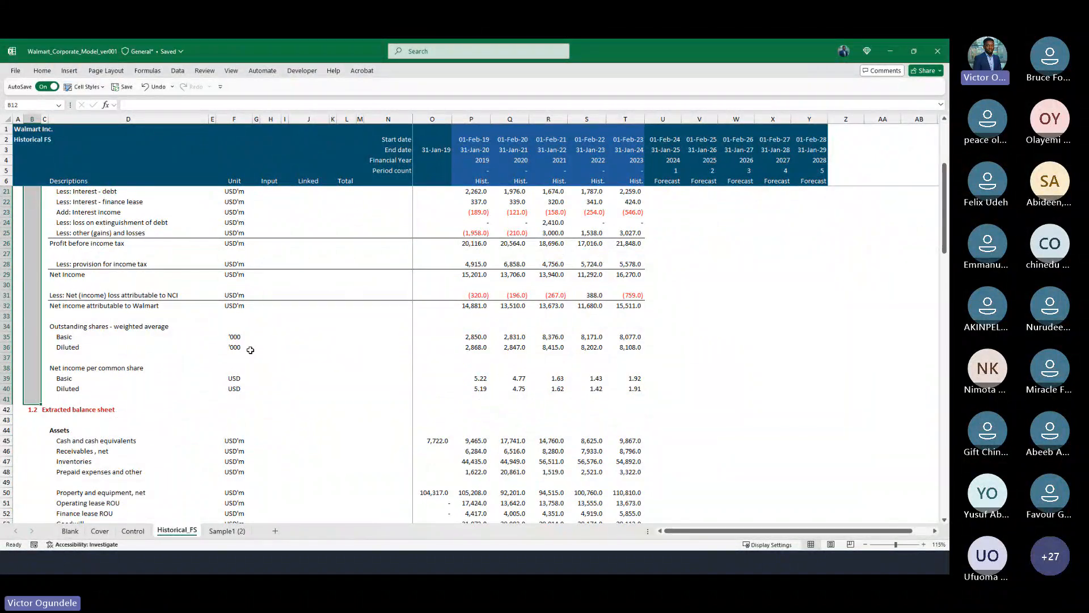
{"action": "key", "text": "shift+alt+Right"}
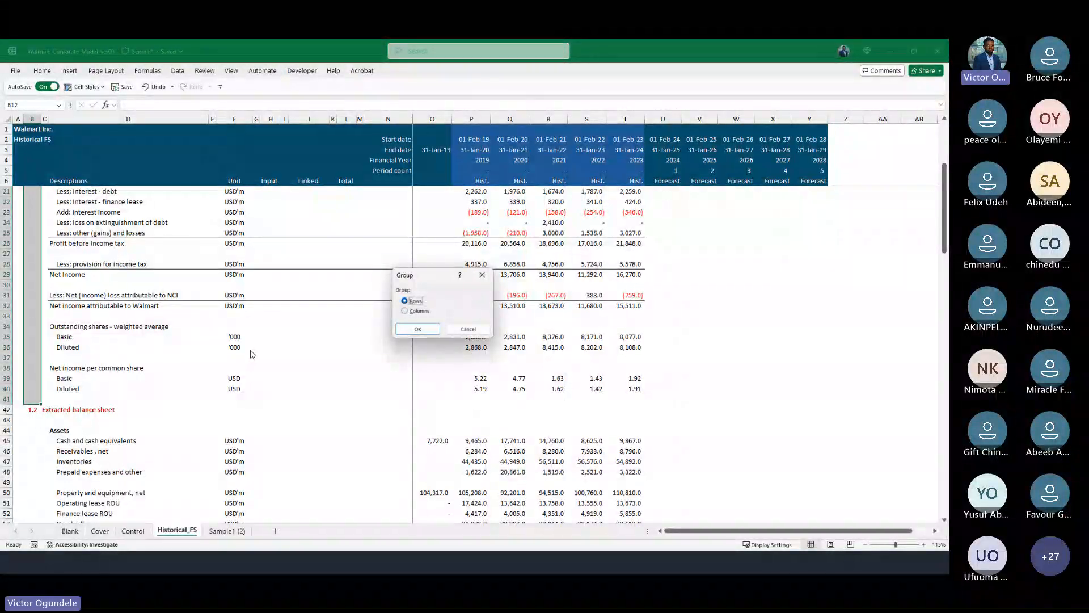
{"action": "key", "text": "Return"}
Group rows 43:84 beneath the Extracted balance sheet heading.
{"action": "scroll", "coordinate": [63, 348], "scroll_direction": "down", "scroll_amount": 3}
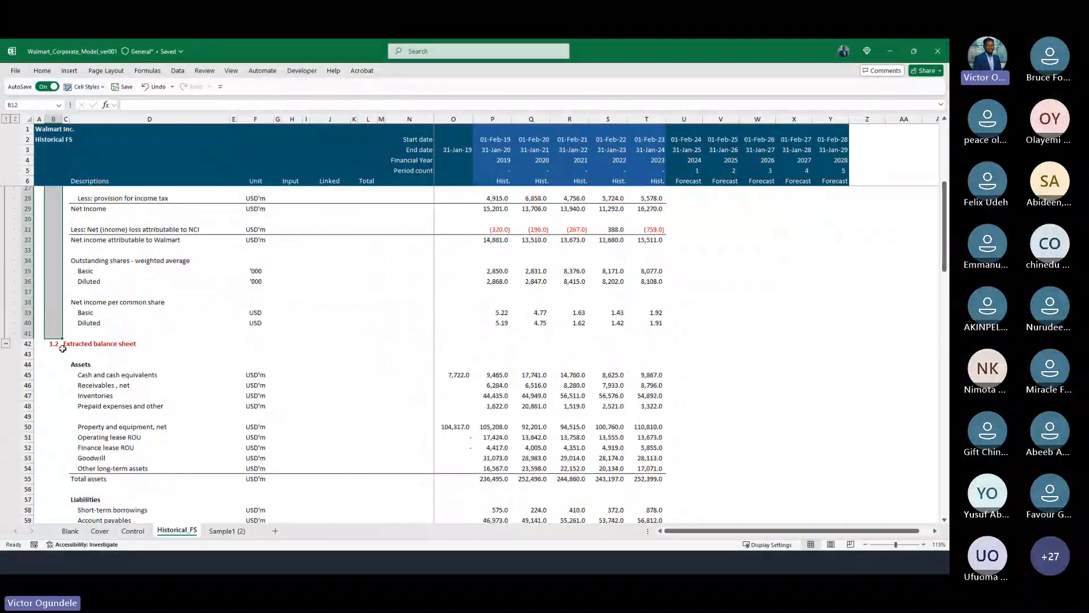
{"action": "left_click", "coordinate": [58, 352]}
{"action": "key", "text": "ctrl+shift+Down"}
{"action": "key", "text": "shift+Up"}
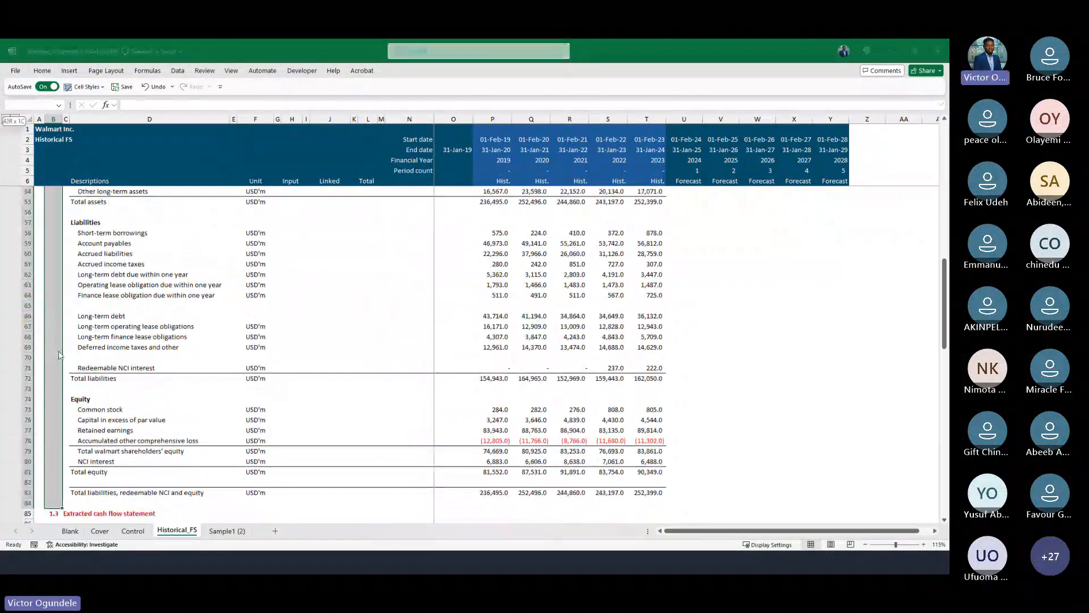
{"action": "key", "text": "alt+shift+Right"}
{"action": "key", "text": "Return"}
Group rows 86:134 beneath the Extracted cash flow statement heading.
{"action": "scroll", "coordinate": [59, 352], "scroll_direction": "down", "scroll_amount": 15}
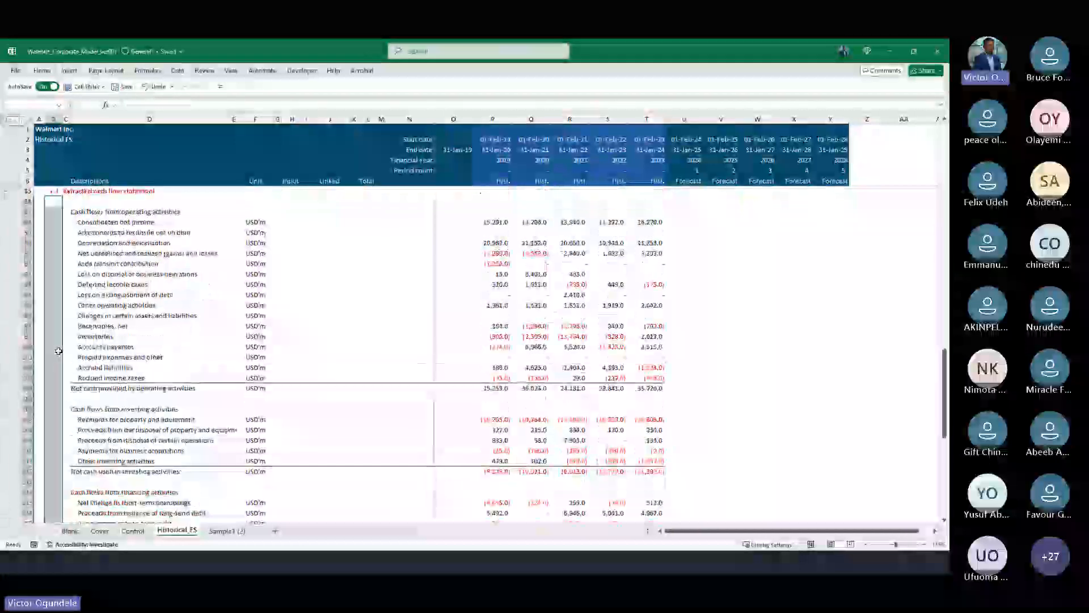
{"action": "key", "text": "shift+Down"}
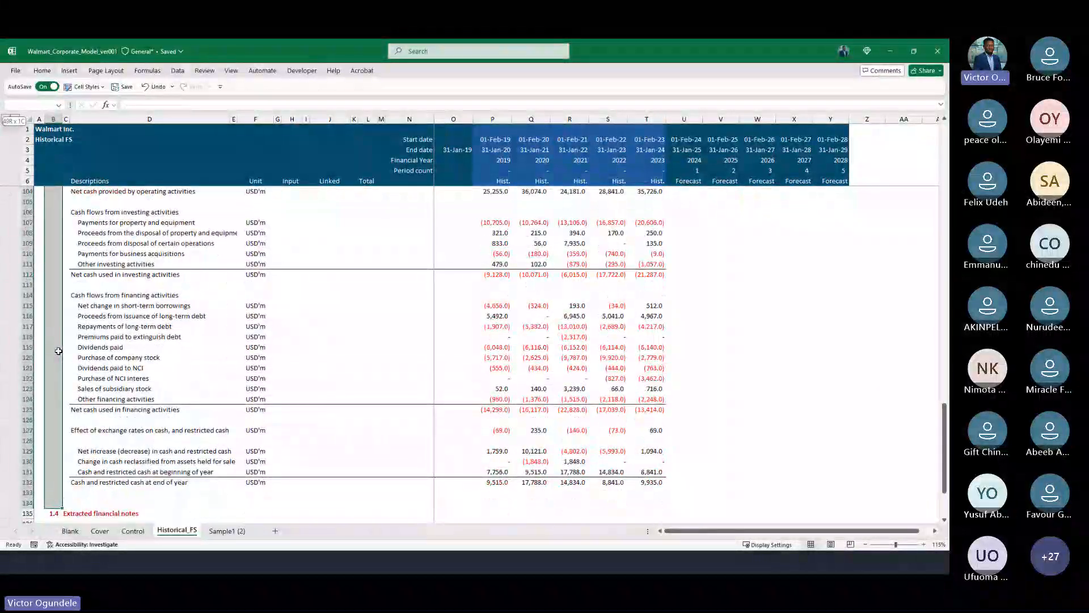
{"action": "key", "text": "alt+shift+Right"}
{"action": "key", "text": "Return"}
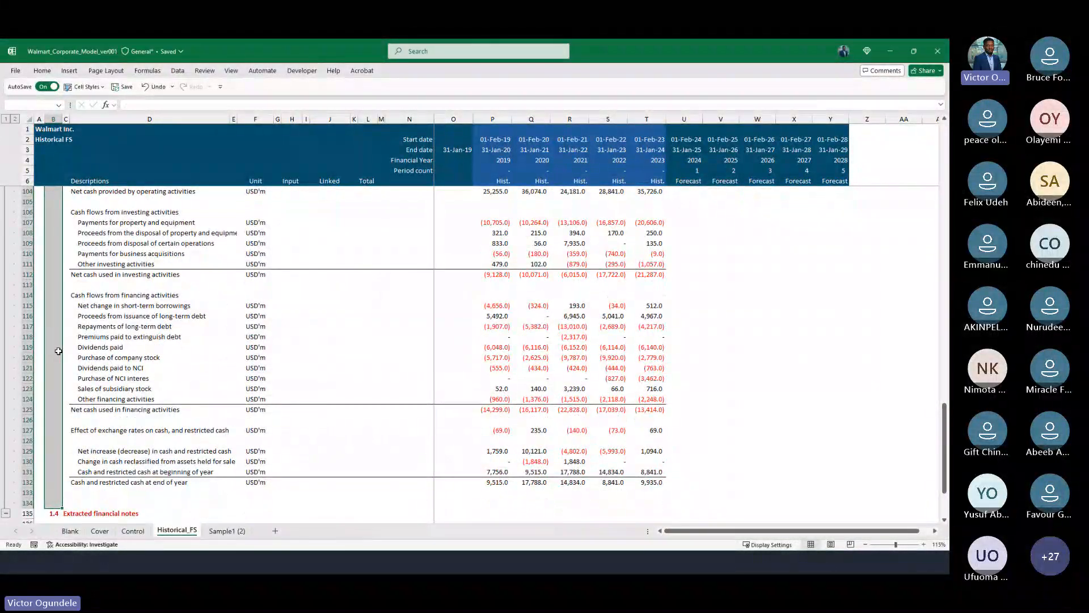
Try to delete blank row 134 directly above the Extracted financial notes heading.
{"action": "key", "text": "ctrl+Down"}
{"action": "key", "text": "Up"}
{"action": "key", "text": "Up"}
{"action": "key", "text": "Down"}
{"action": "key", "text": "shift+space"}
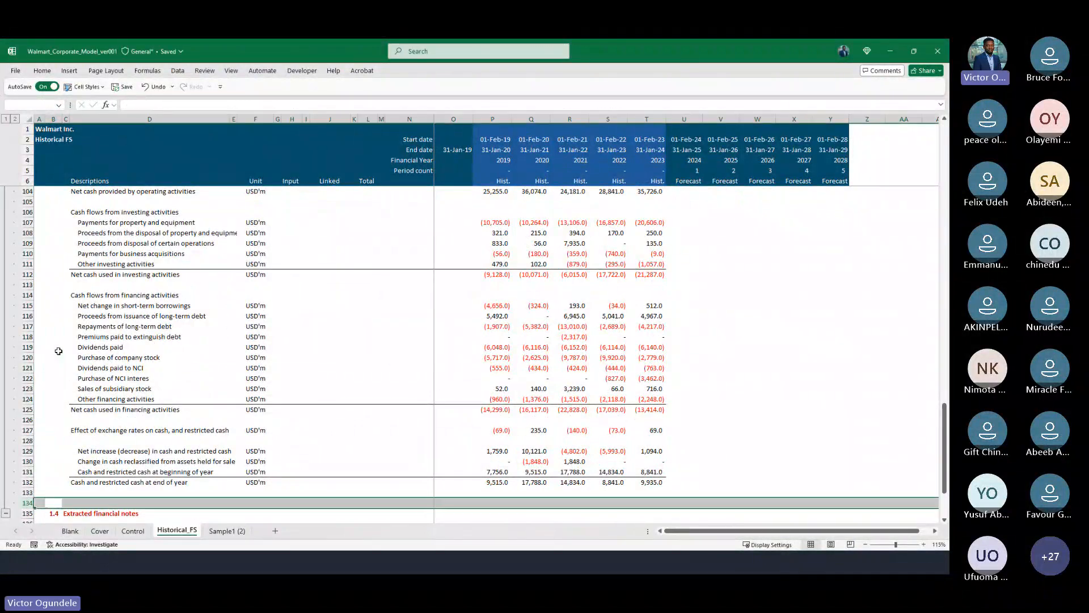
{"action": "key", "text": "ctrl+minus"}
{"action": "key", "text": "Up"}
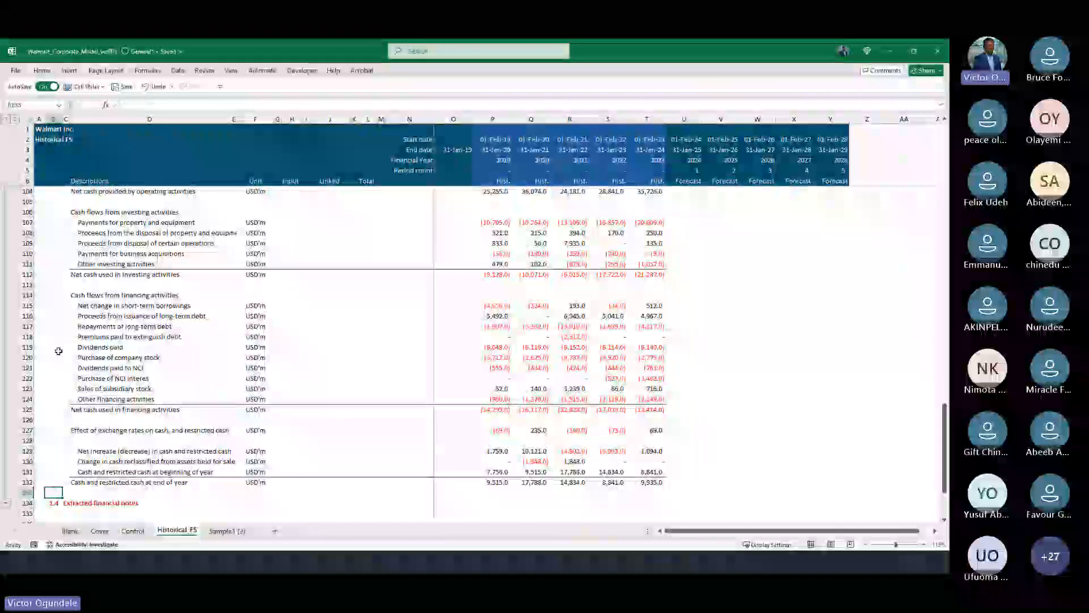
Collapse the income statement row group and expand it again.
{"action": "key", "text": "ctrl+Up"}
{"action": "key", "text": "ctrl+Up"}
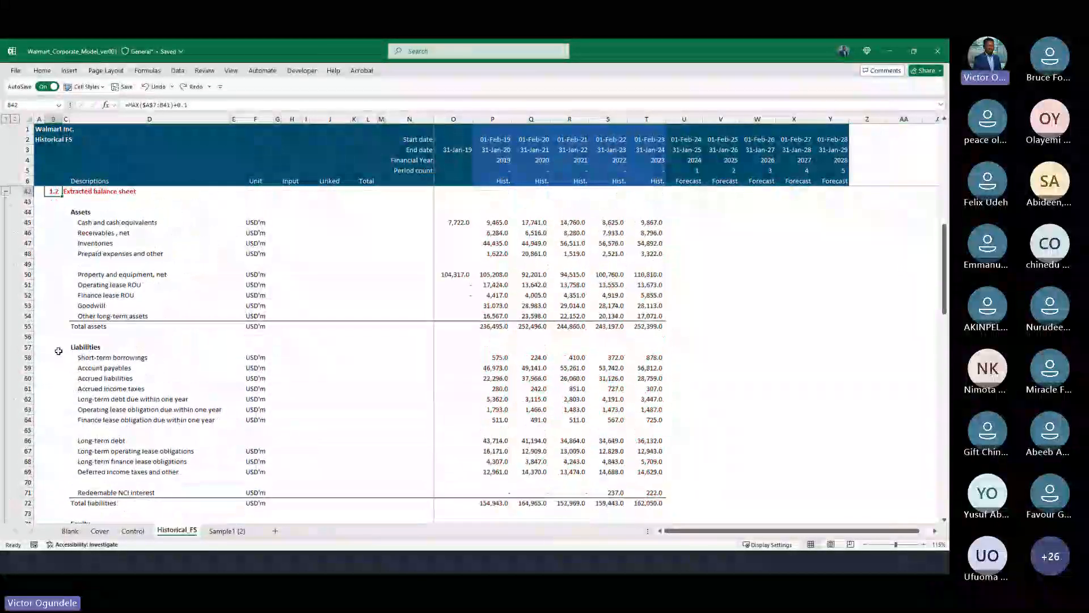
{"action": "left_click", "coordinate": [7, 192]}
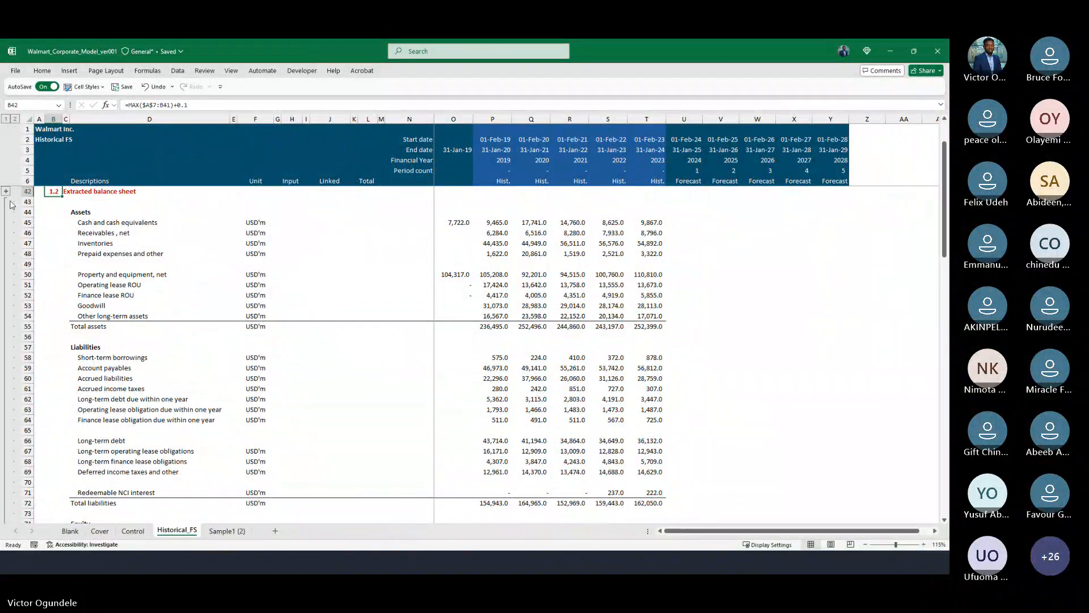
{"action": "left_click", "coordinate": [6, 192]}
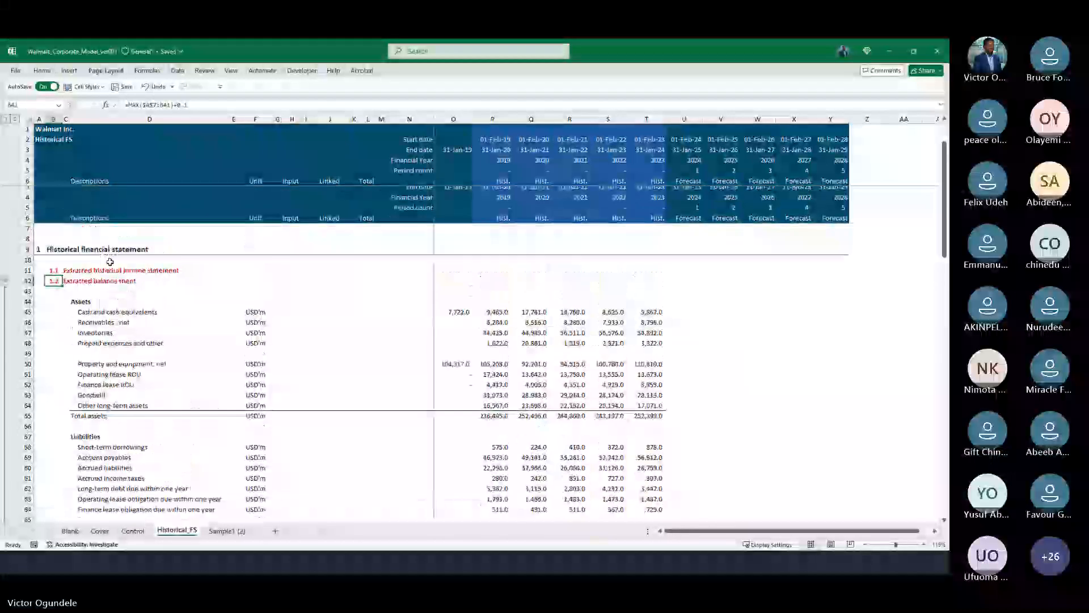
{"action": "left_click", "coordinate": [6, 243]}
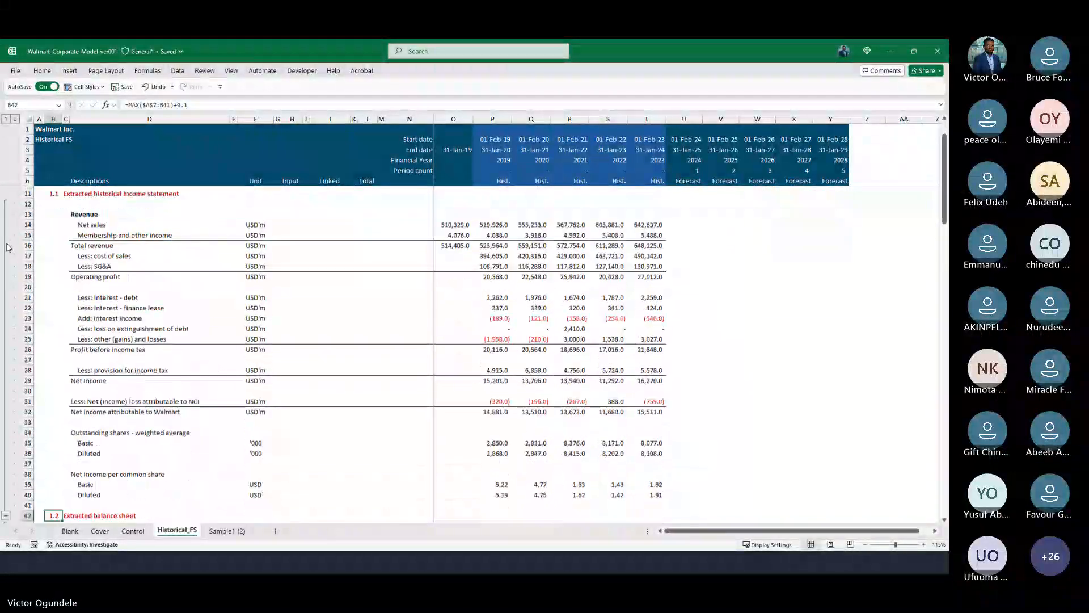
Turn off "Summary rows below detail" and "Summary columns to right of detail" in the outline settings.
{"action": "left_click", "coordinate": [206, 71]}
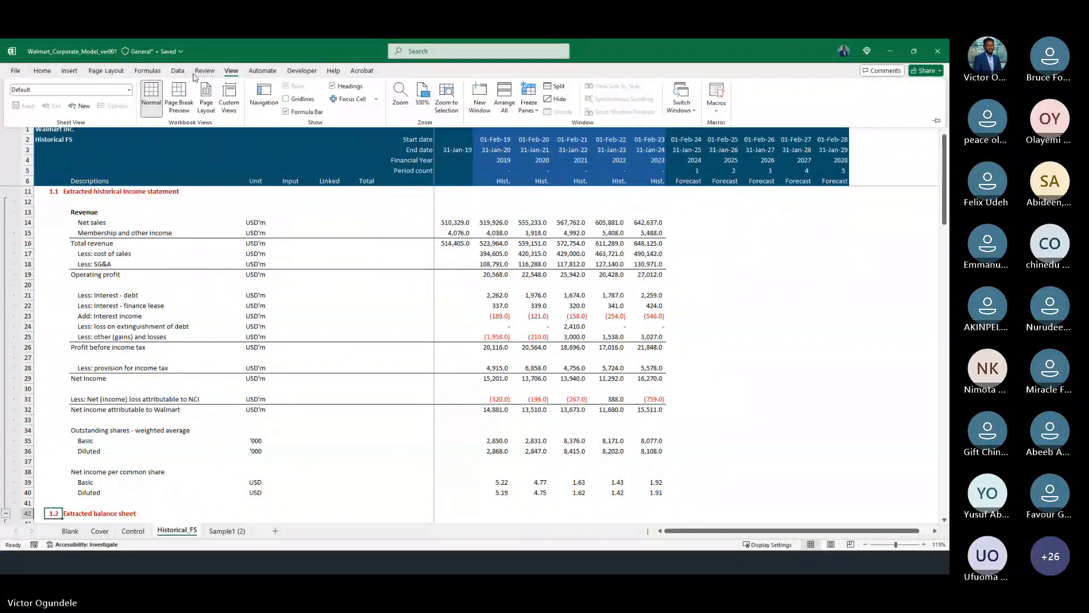
{"action": "left_click", "coordinate": [178, 71]}
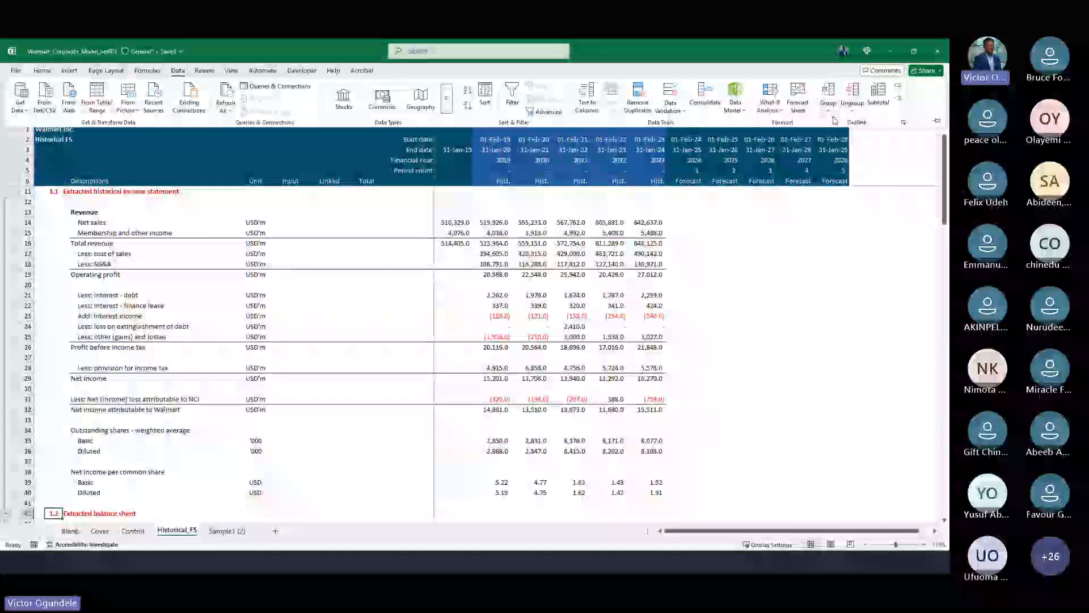
{"action": "left_click", "coordinate": [828, 110]}
{"action": "left_click", "coordinate": [901, 124]}
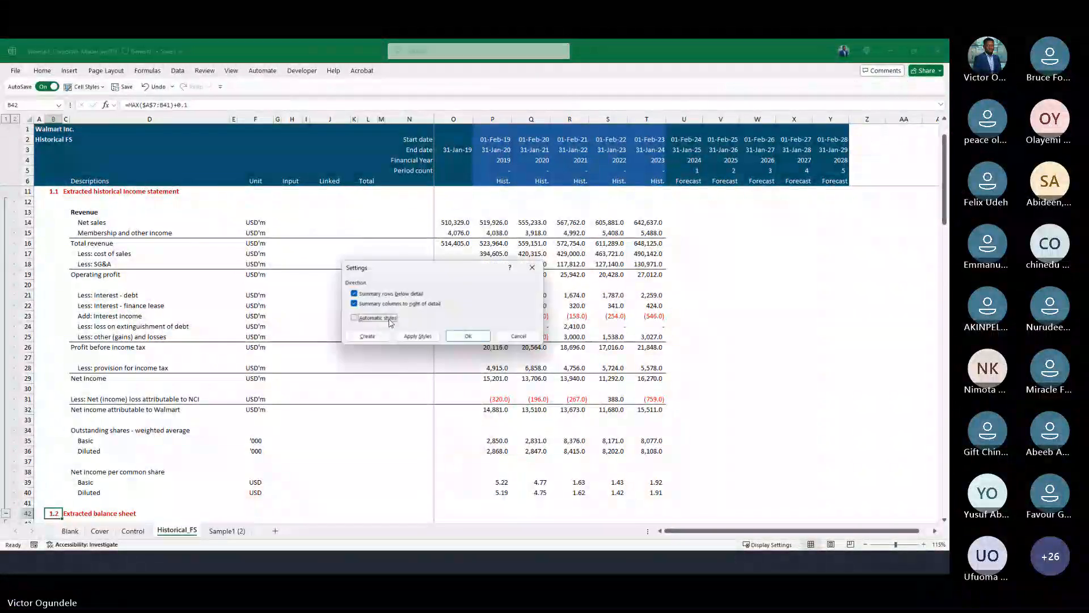
{"action": "left_click", "coordinate": [369, 305]}
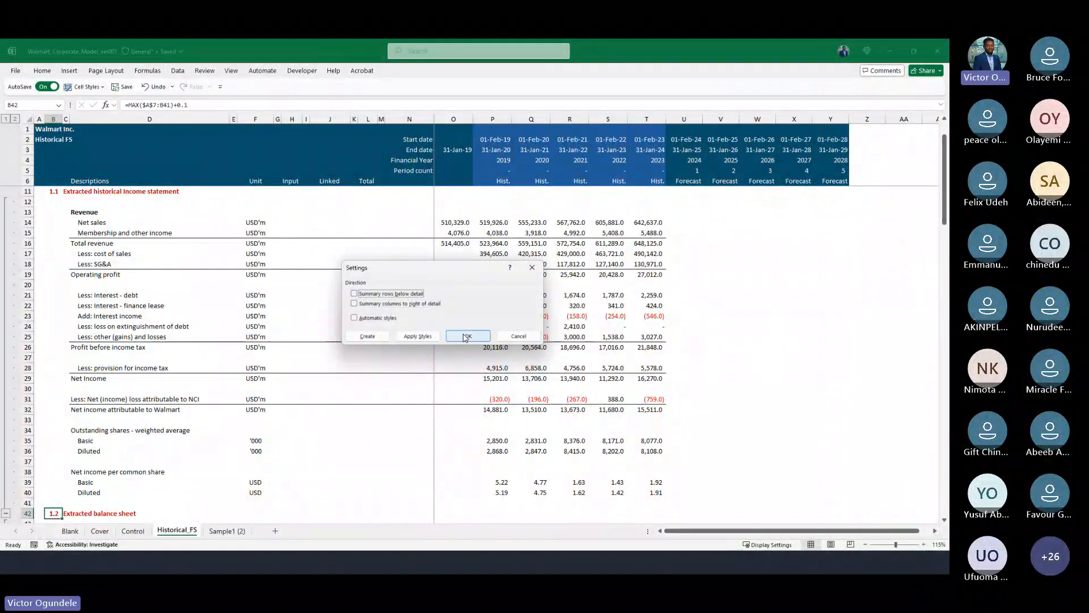
{"action": "left_click", "coordinate": [469, 336]}
{"action": "scroll", "coordinate": [79, 337], "scroll_direction": "up", "scroll_amount": 2}
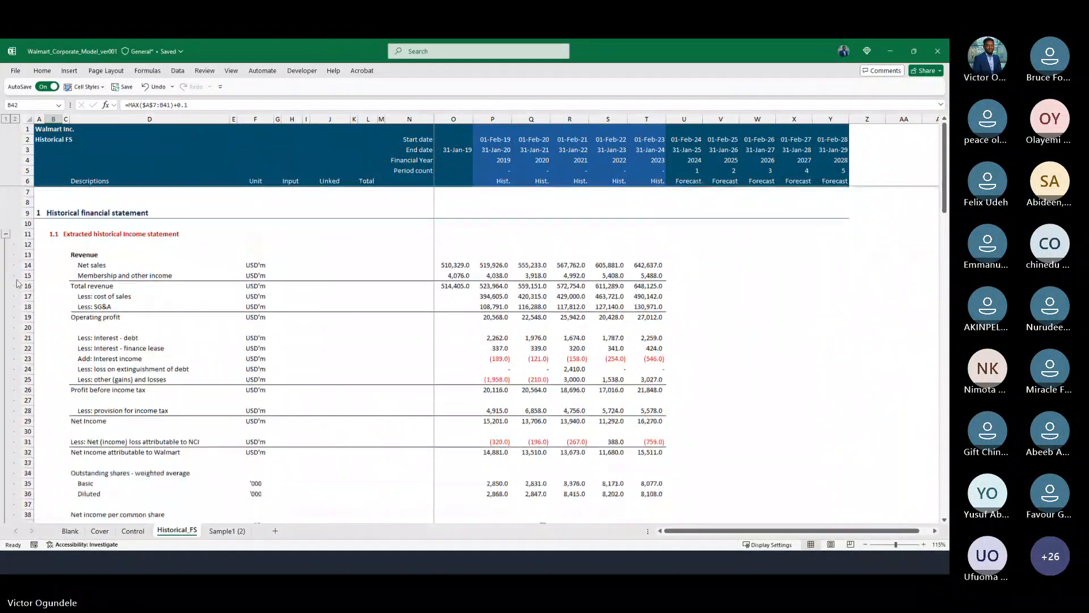
Collapse the row groups under Extracted balance sheet and Extracted cash flow statement.
{"action": "scroll", "coordinate": [9, 227], "scroll_direction": "down", "scroll_amount": 10}
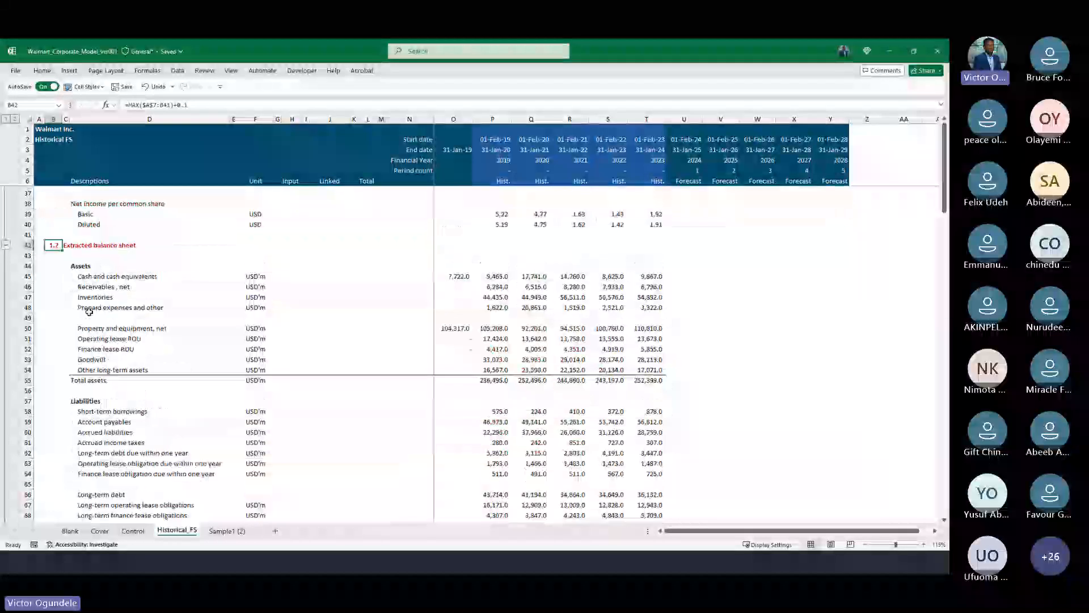
{"action": "left_click", "coordinate": [7, 216]}
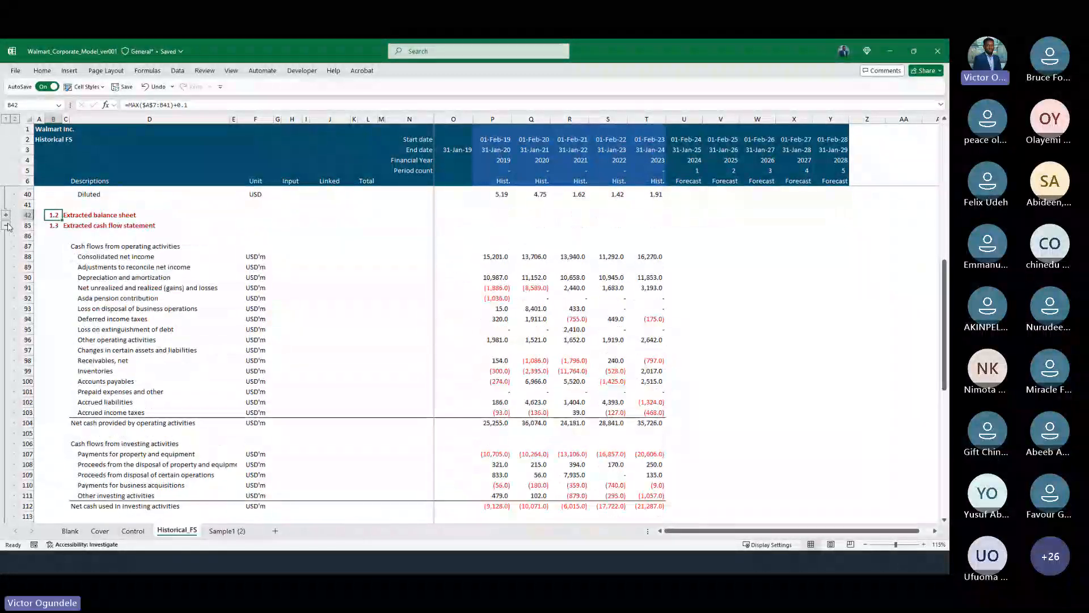
{"action": "left_click", "coordinate": [6, 226]}
{"action": "scroll", "coordinate": [155, 289], "scroll_direction": "up", "scroll_amount": 9}
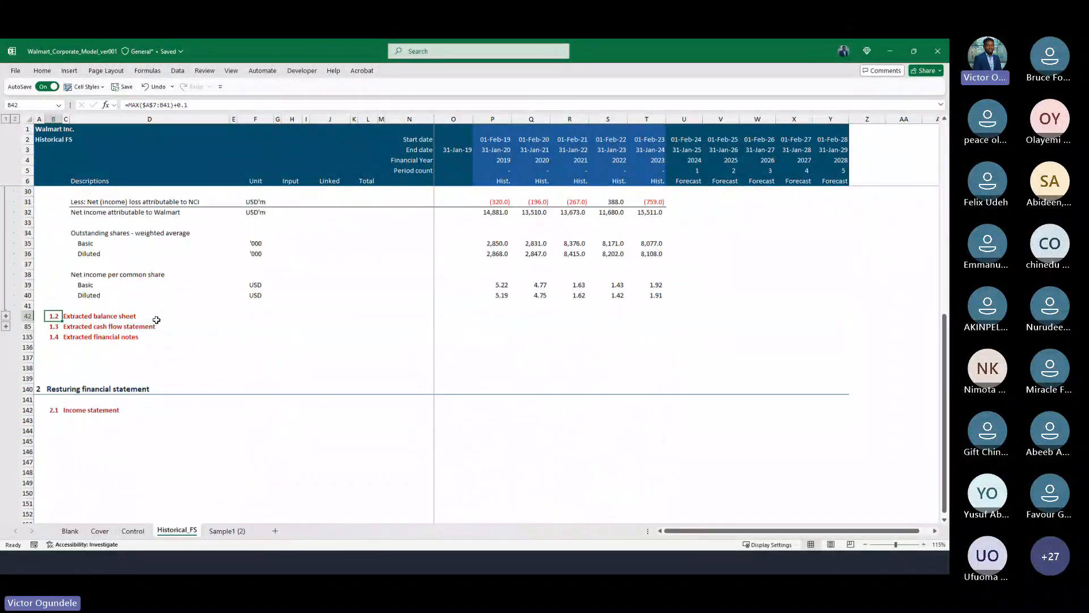
Review the extracted income statement lines and select cell D144 below the section 2.1 Income statement heading.
{"action": "scroll", "coordinate": [156, 320], "scroll_direction": "up", "scroll_amount": 2}
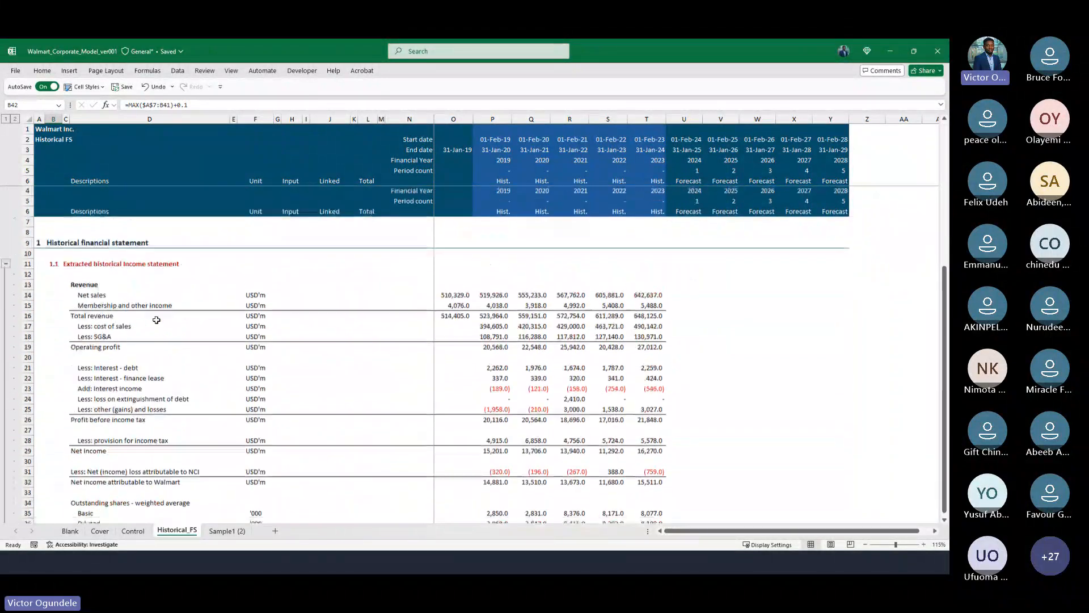
{"action": "scroll", "coordinate": [156, 320], "scroll_direction": "down", "scroll_amount": 2}
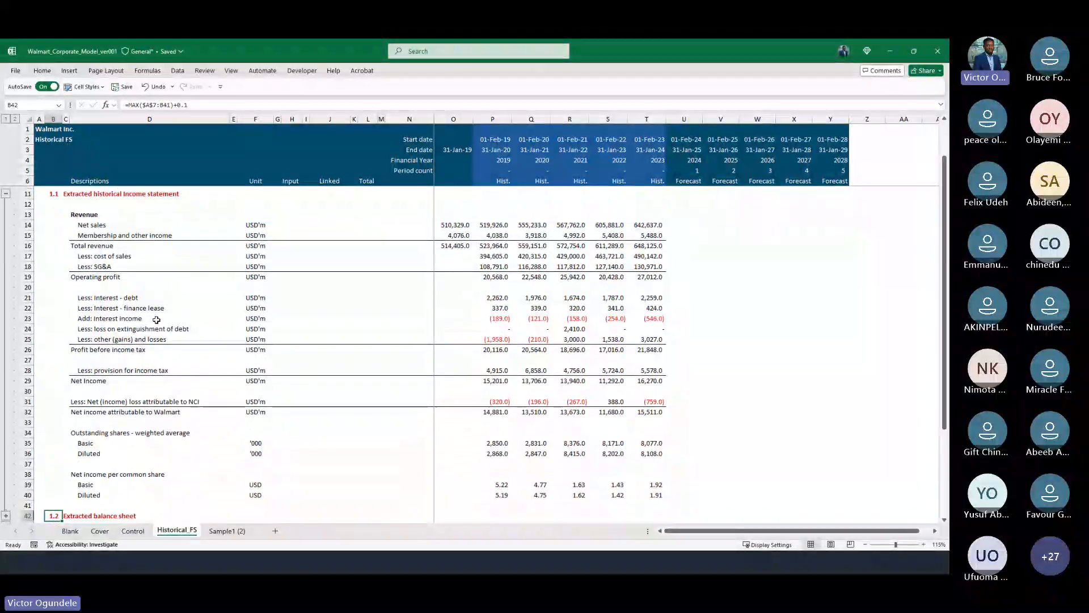
{"action": "scroll", "coordinate": [156, 320], "scroll_direction": "down", "scroll_amount": 6}
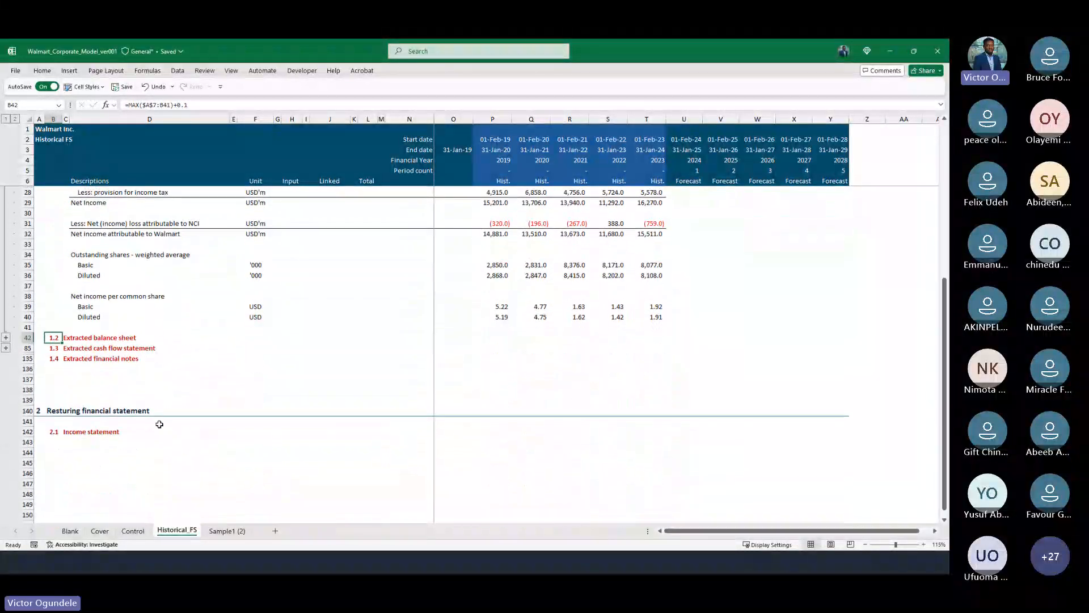
{"action": "left_click", "coordinate": [108, 440]}
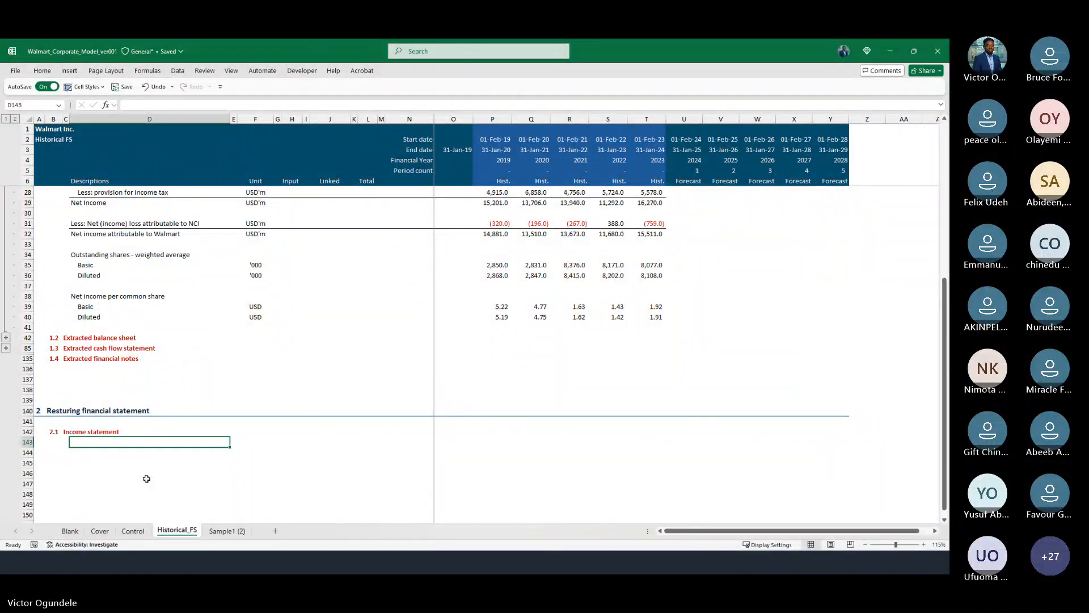
{"action": "key", "text": "Down"}
{"action": "scroll", "coordinate": [264, 345], "scroll_direction": "up", "scroll_amount": 2}
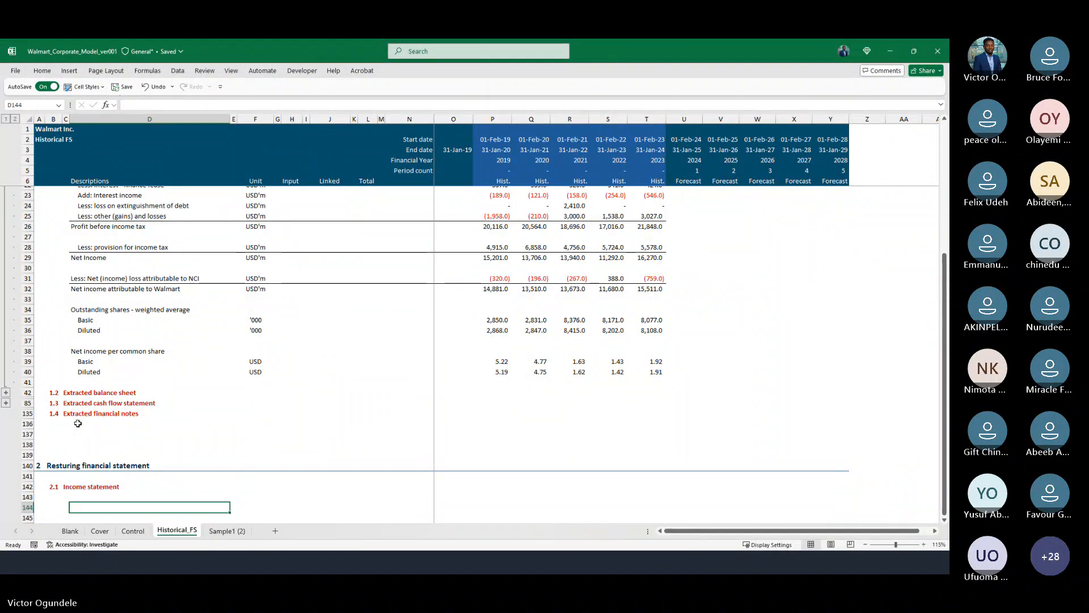
{"action": "scroll", "coordinate": [78, 424], "scroll_direction": "down", "scroll_amount": 3}
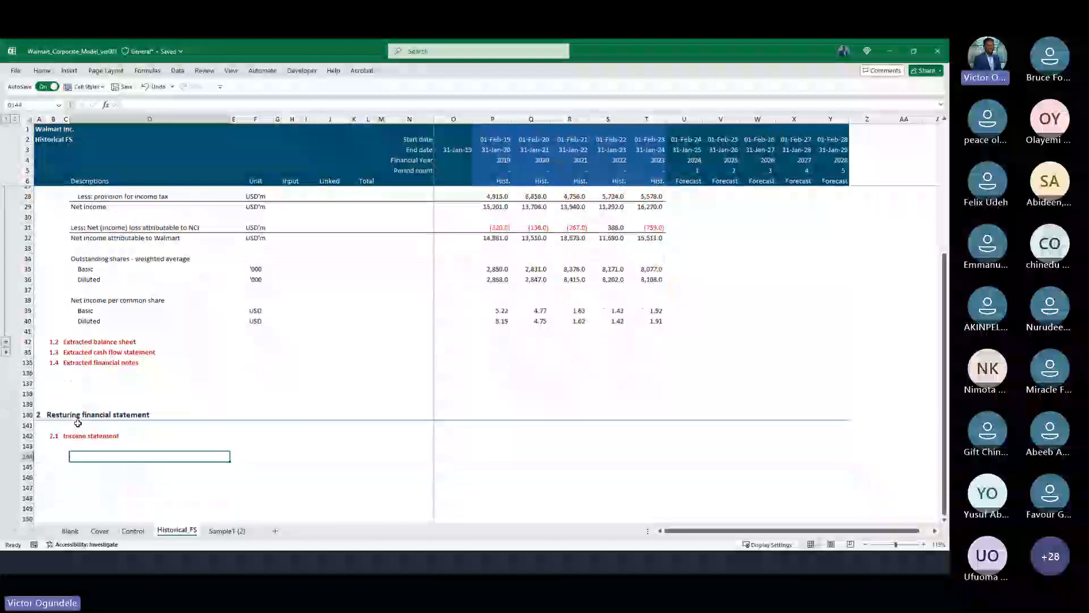
Correct the misspelled first word of the section 2 heading in B140 to read "Restructuring financial statement".
{"action": "left_click", "coordinate": [64, 352]}
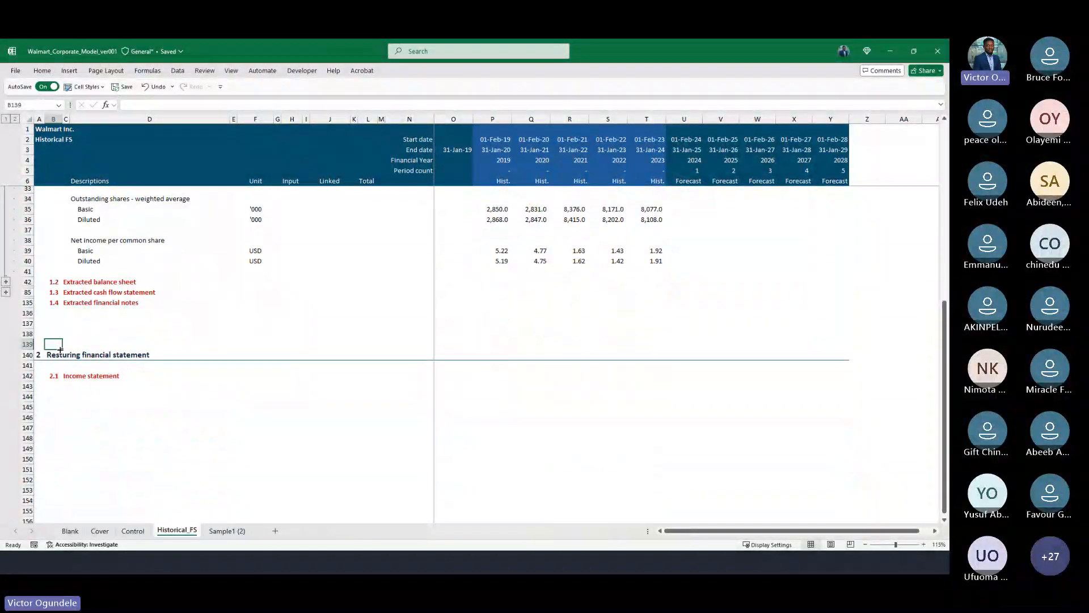
{"action": "key", "text": "F2"}
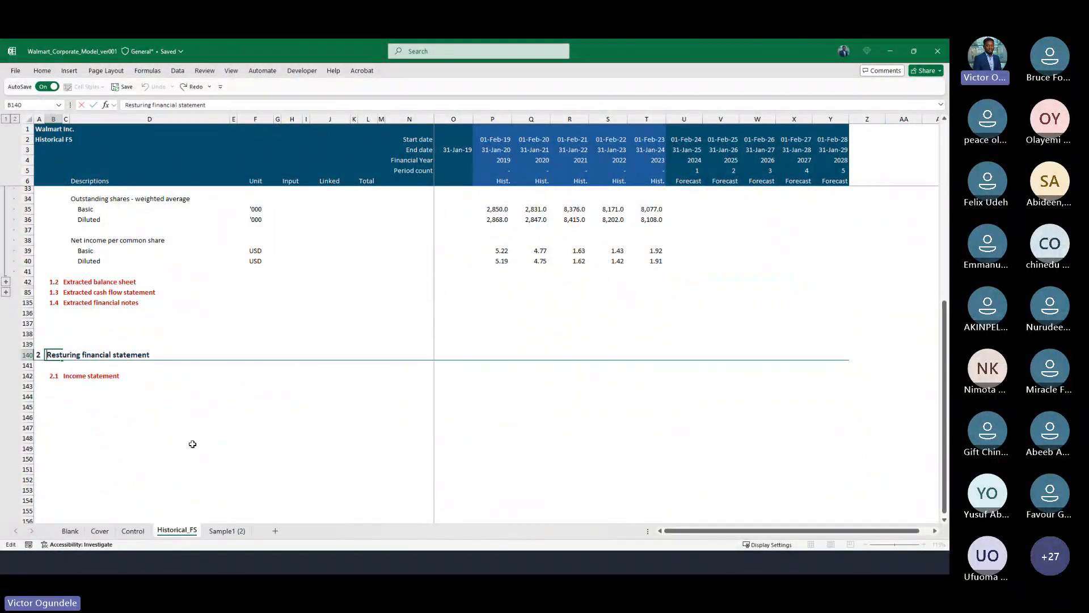
{"action": "key", "text": "shift+Right"}
{"action": "key", "text": "shift+Right"}
{"action": "key", "text": "shift+Right"}
{"action": "key", "text": "shift+Right"}
{"action": "key", "text": "shift+Right"}
{"action": "key", "text": "shift+Right"}
{"action": "key", "text": "shift+Right"}
{"action": "key", "text": "shift+Right"}
{"action": "key", "text": "shift+Right"}
{"action": "type", "text": "Restr"}
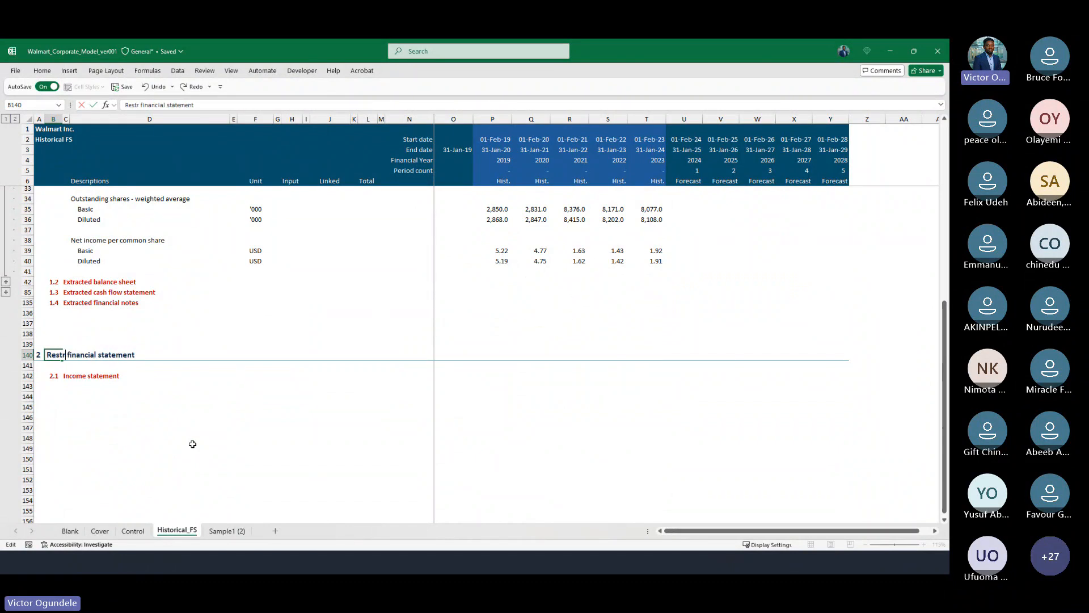
{"action": "type", "text": "ucturing"}
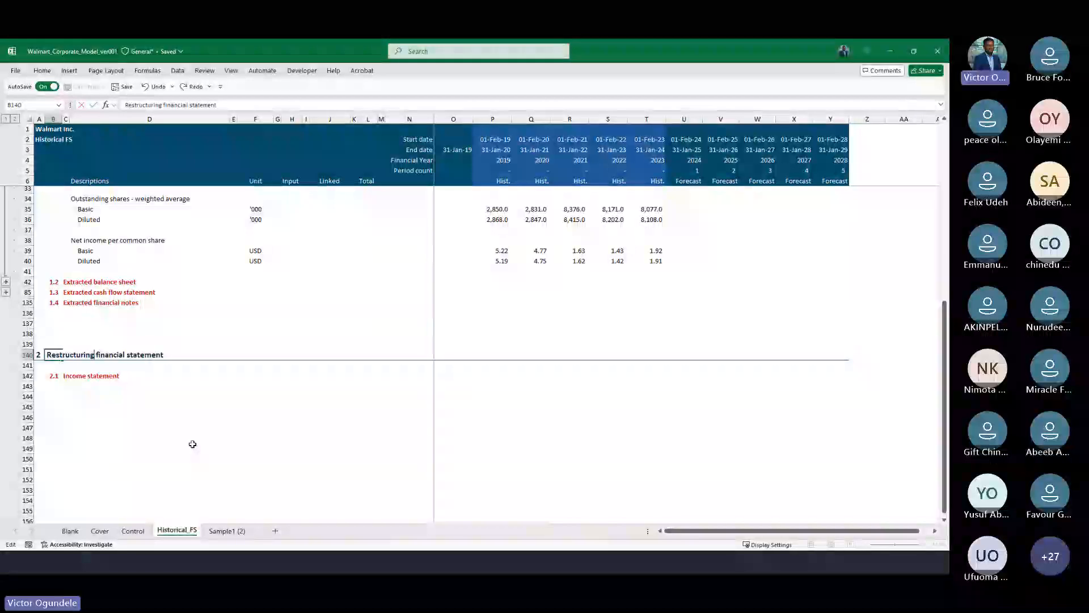
{"action": "key", "text": "Return"}
Change the section 2 heading in B140 to "Restructured financial statement".
{"action": "key", "text": "Up"}
{"action": "key", "text": "F2"}
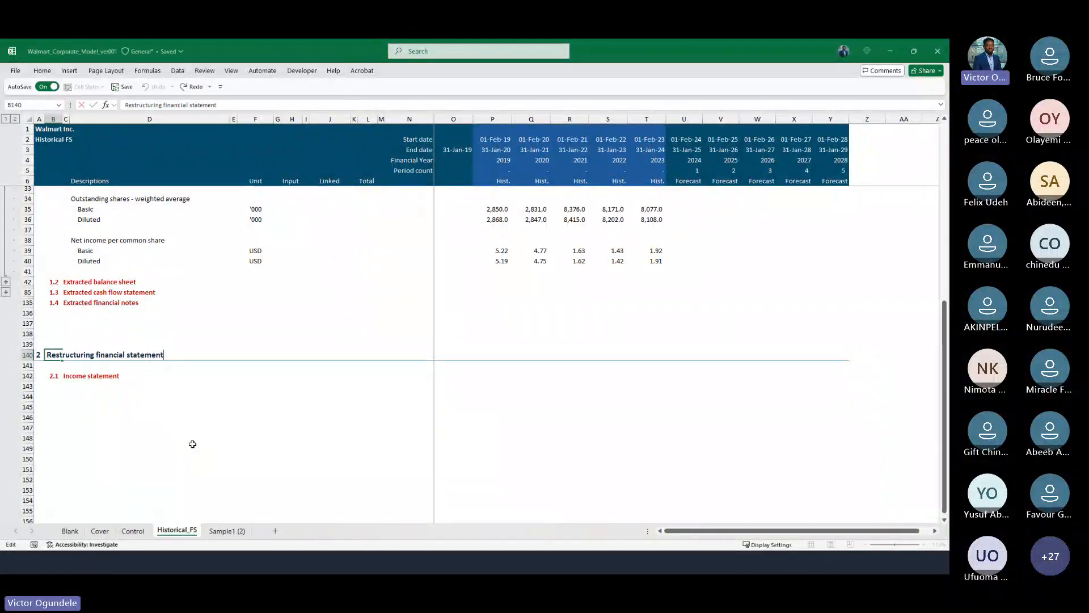
{"action": "key", "text": "ctrl+Left"}
{"action": "key", "text": "ctrl+Left"}
{"action": "key", "text": "shift+Left"}
{"action": "key", "text": "shift+Left"}
{"action": "type", "text": "ed"}
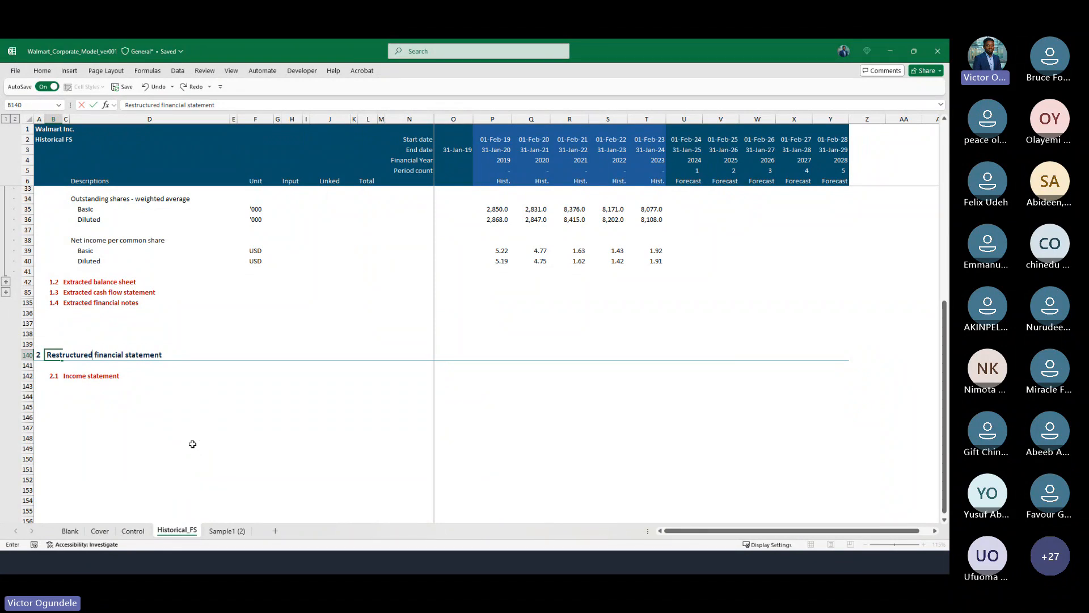
{"action": "key", "text": "Return"}
Run a spell check on the word "Restructured" in the section 2 heading and close the cell edit.
{"action": "key", "text": "F2"}
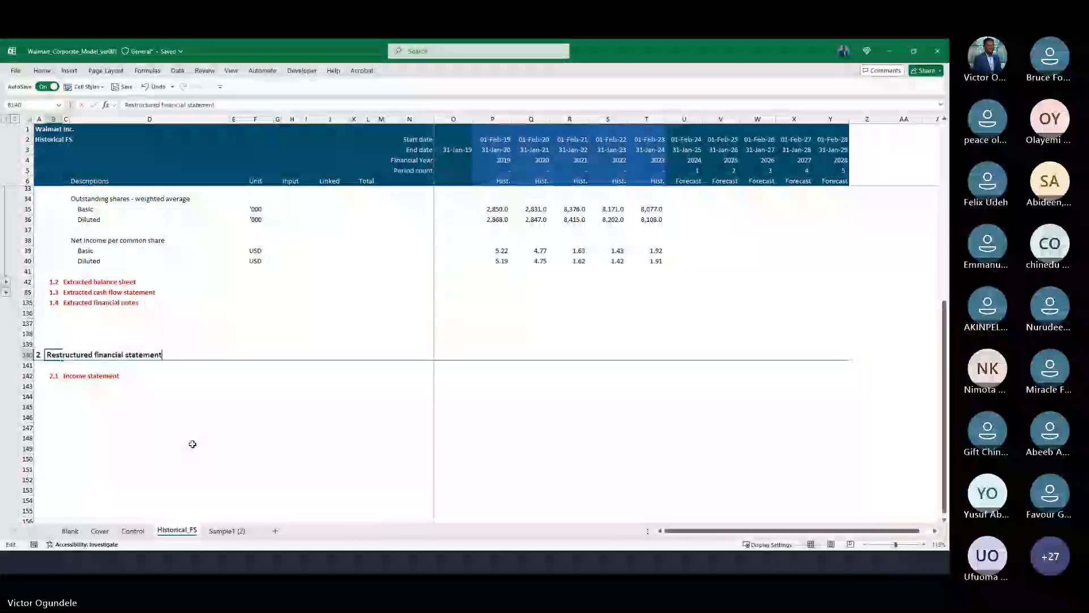
{"action": "key", "text": "Home"}
{"action": "key", "text": "shift+Right"}
{"action": "key", "text": "shift+Right"}
{"action": "key", "text": "shift+Right"}
{"action": "key", "text": "shift+Right"}
{"action": "key", "text": "shift+Right"}
{"action": "key", "text": "shift+Right"}
{"action": "key", "text": "shift+Right"}
{"action": "key", "text": "shift+Right"}
{"action": "key", "text": "shift+Right"}
{"action": "key", "text": "shift+Right"}
{"action": "key", "text": "shift+Right"}
{"action": "key", "text": "shift+Right"}
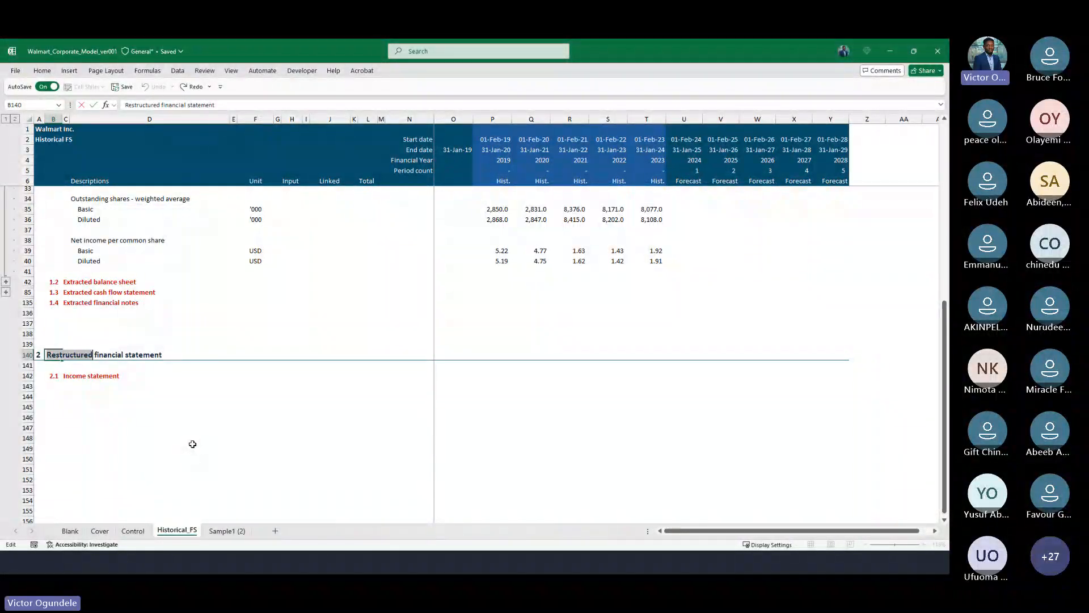
{"action": "key", "text": "F7"}
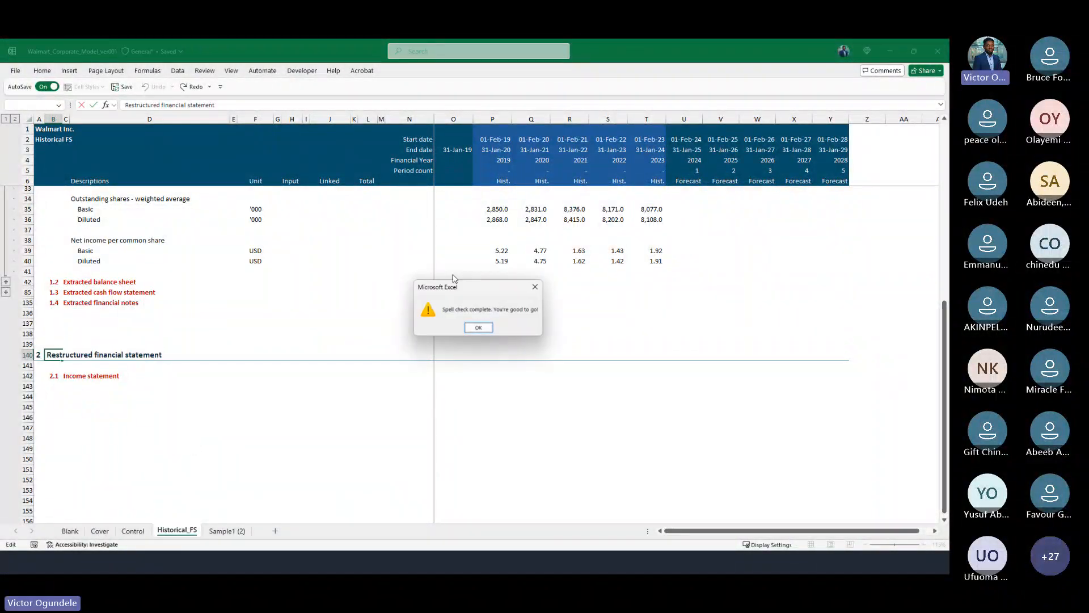
{"action": "left_click", "coordinate": [479, 328]}
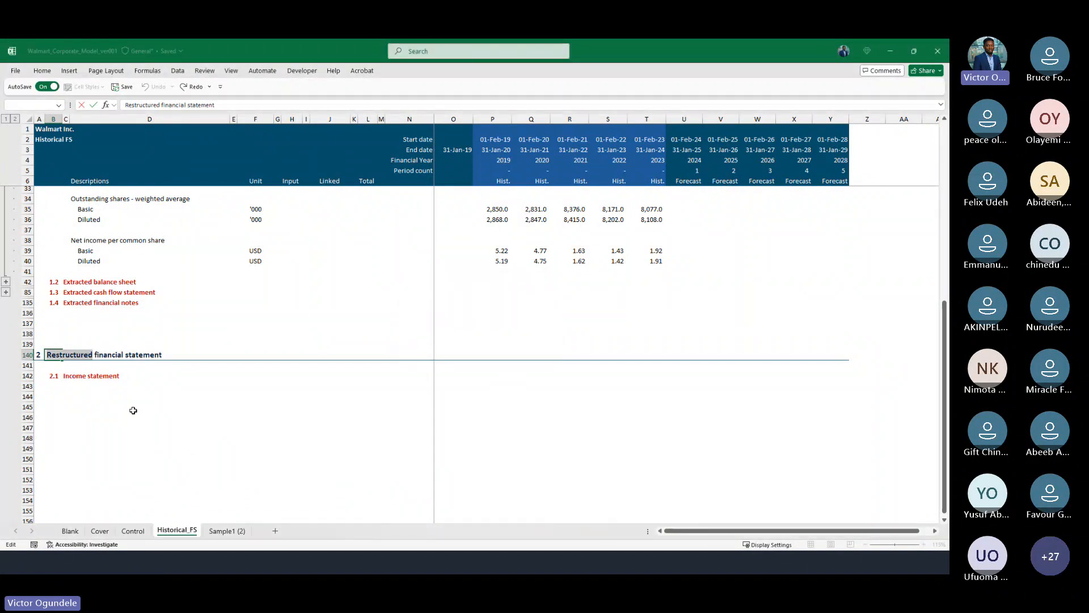
{"action": "key", "text": "Return"}
Select cell D144 below the 2.1 Income statement heading.
{"action": "key", "text": "Down"}
{"action": "key", "text": "Down"}
{"action": "key", "text": "Right"}
{"action": "key", "text": "Right"}
{"action": "key", "text": "Down"}
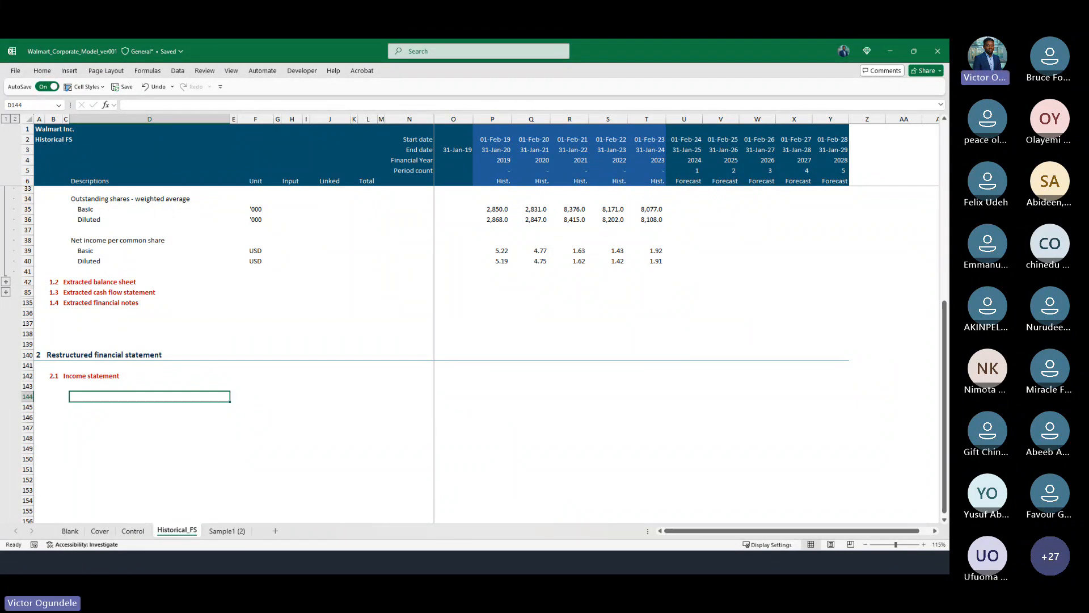
Look over the income statement line list in D54:D70 on the Control sheet and return to Historical_FS.
{"action": "left_click", "coordinate": [133, 531]}
{"action": "scroll", "coordinate": [116, 388], "scroll_direction": "down", "scroll_amount": 1}
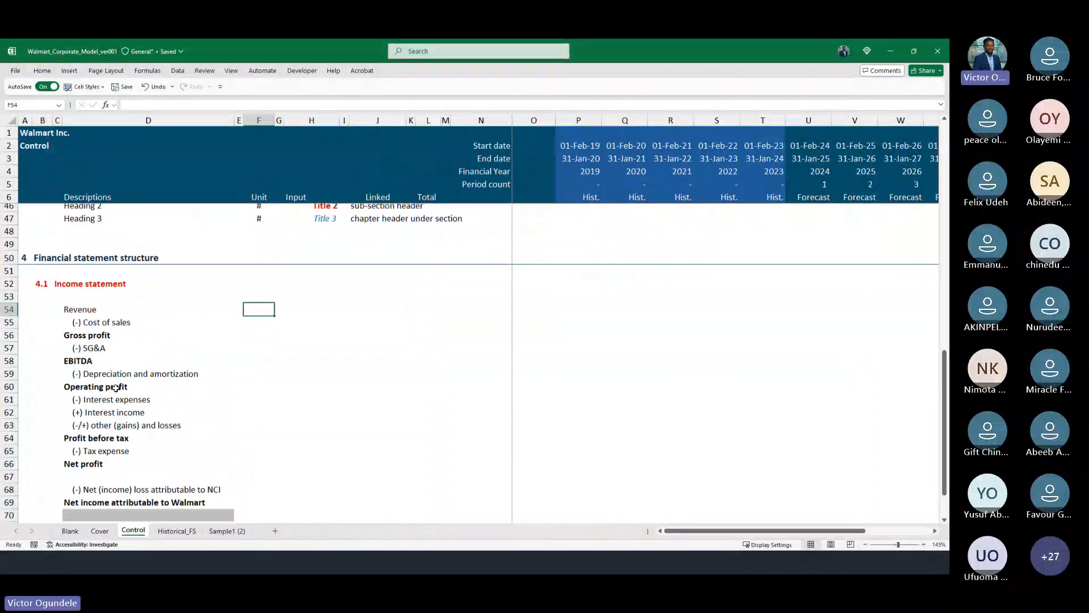
{"action": "left_click_drag", "start_coordinate": [114, 299], "coordinate": [119, 505]}
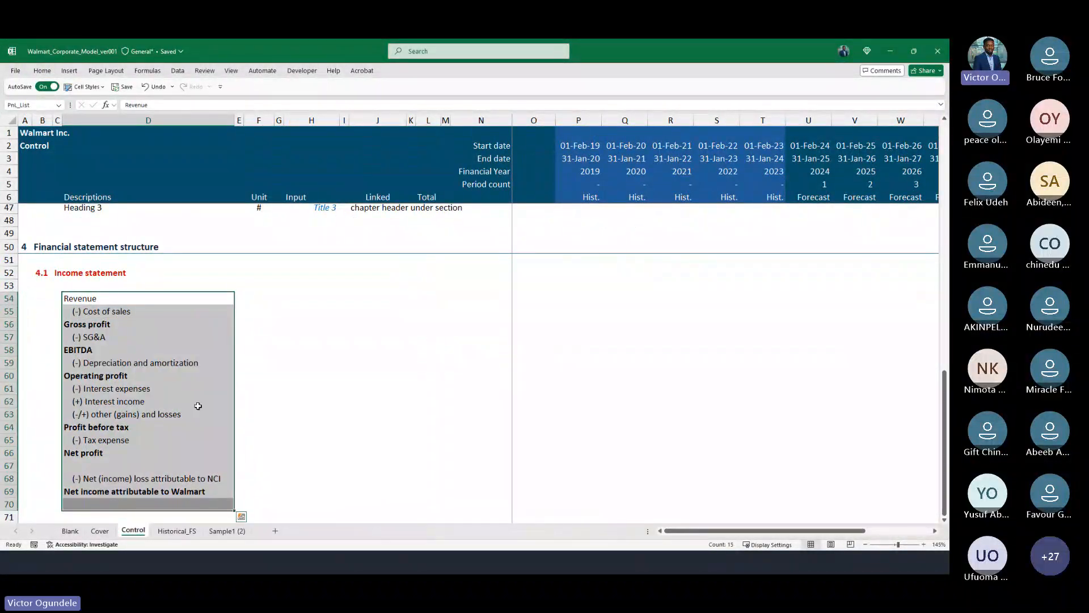
{"action": "left_click", "coordinate": [177, 532]}
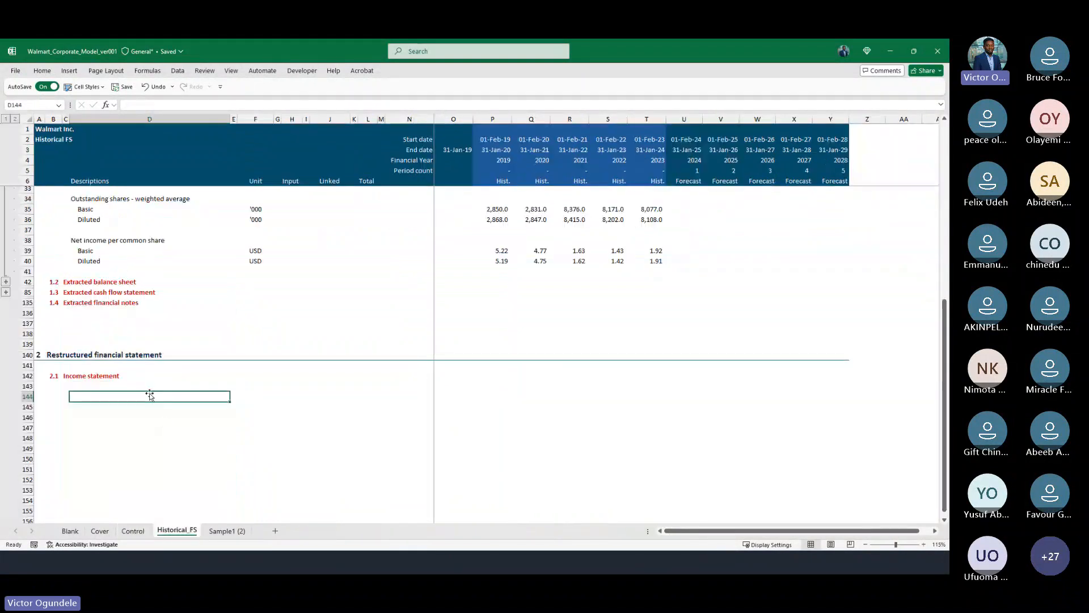
Expand the row groups under Extracted balance sheet and Extracted cash flow statement on Historical_FS.
{"action": "scroll", "coordinate": [147, 398], "scroll_direction": "down", "scroll_amount": 2}
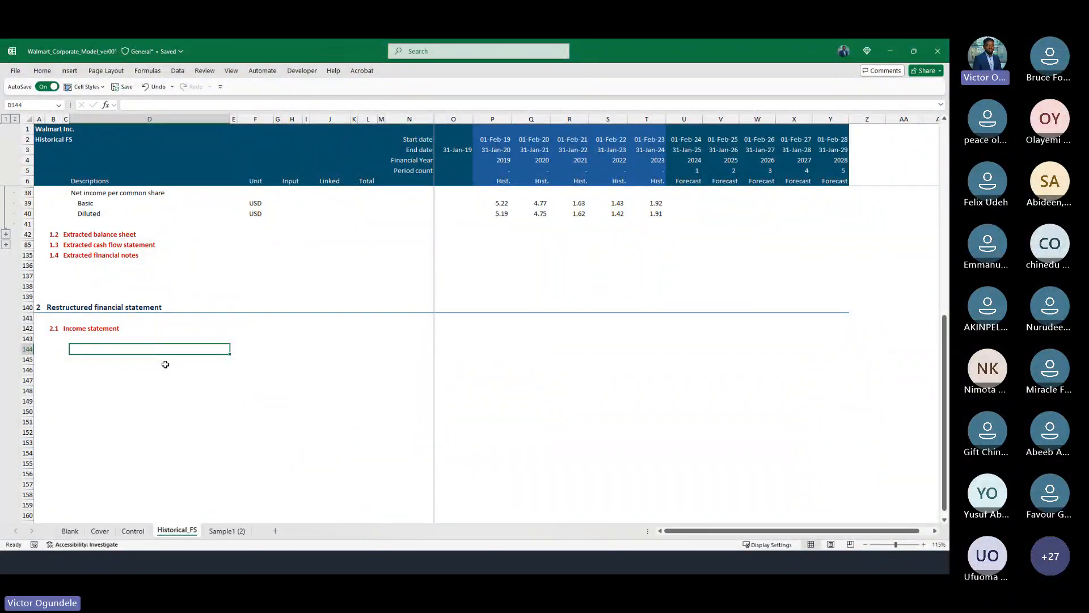
{"action": "scroll", "coordinate": [166, 365], "scroll_direction": "up", "scroll_amount": 7}
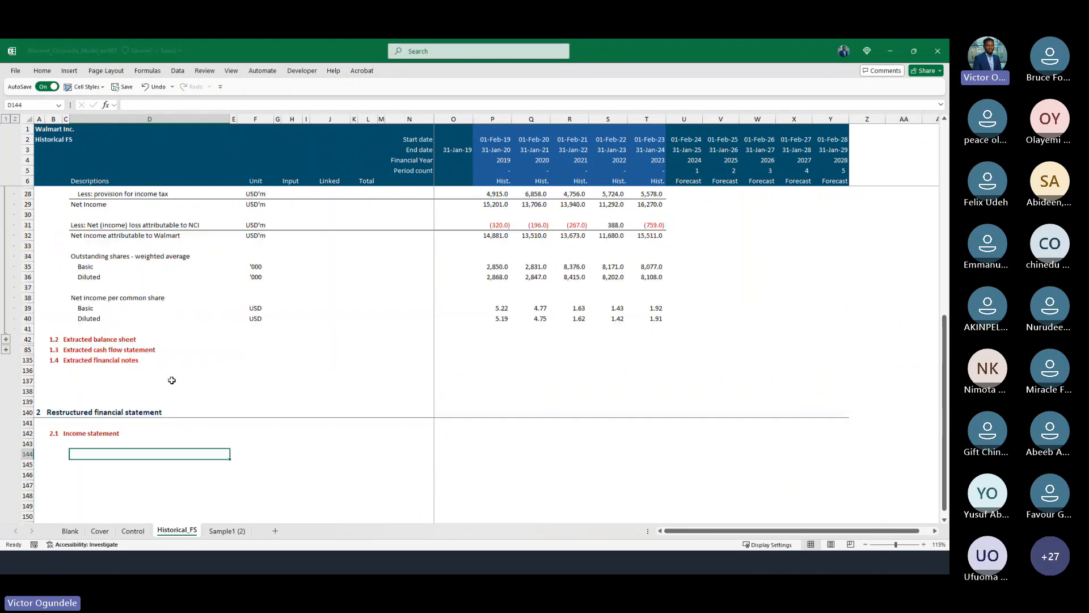
{"action": "scroll", "coordinate": [172, 380], "scroll_direction": "down", "scroll_amount": 3}
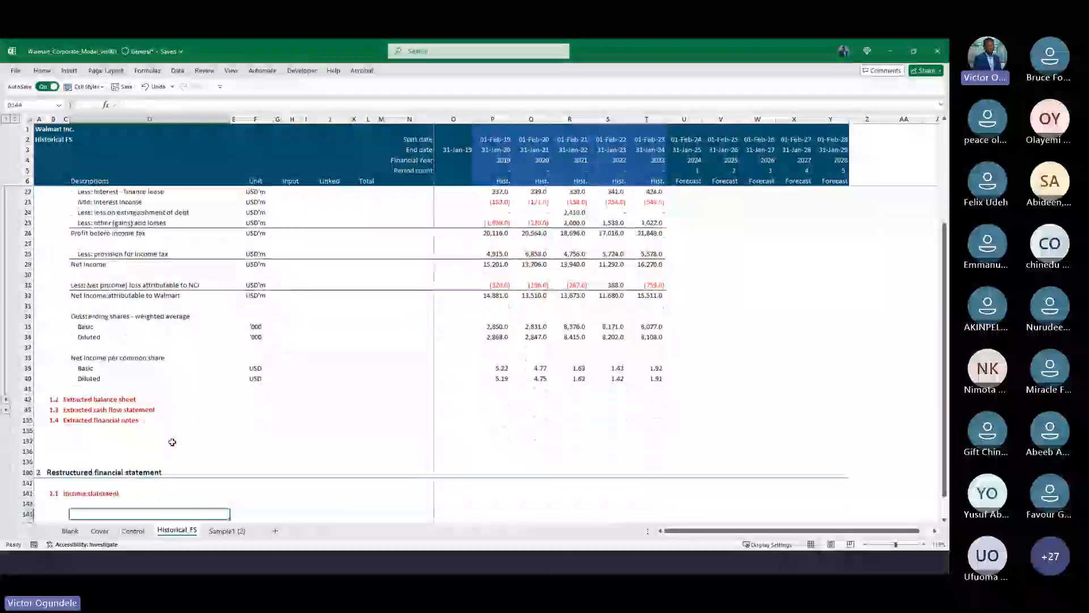
{"action": "scroll", "coordinate": [173, 448], "scroll_direction": "down", "scroll_amount": 1}
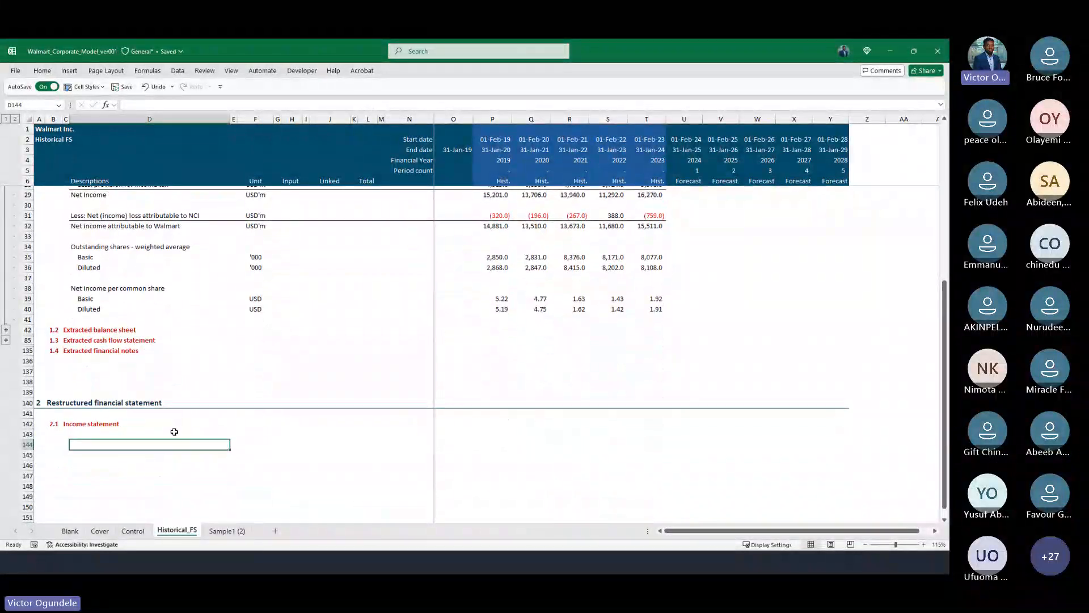
{"action": "scroll", "coordinate": [175, 431], "scroll_direction": "up", "scroll_amount": 7}
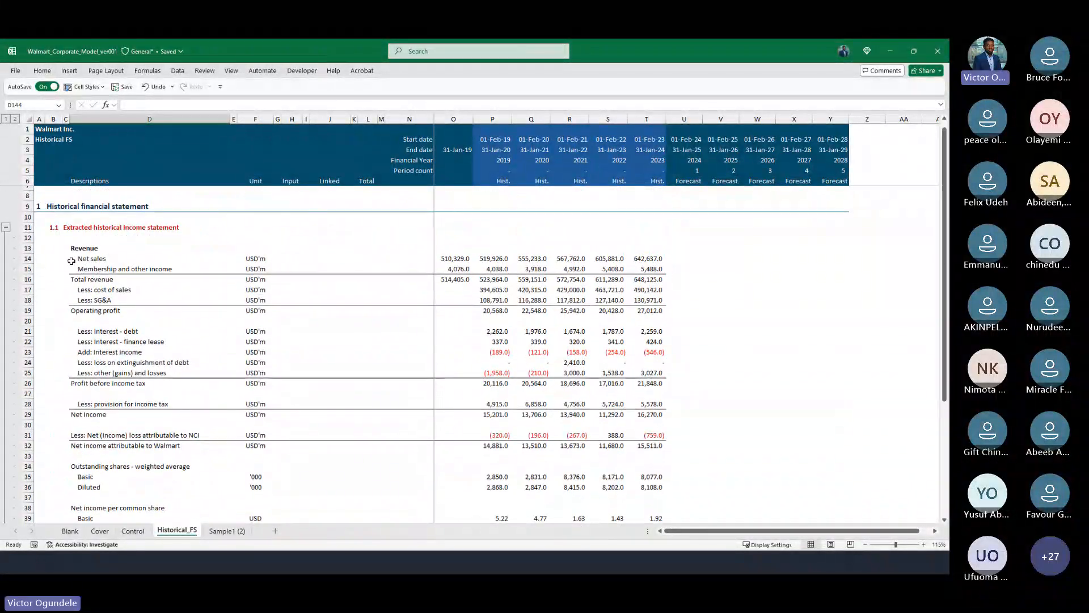
{"action": "scroll", "coordinate": [12, 377], "scroll_direction": "down", "scroll_amount": 6}
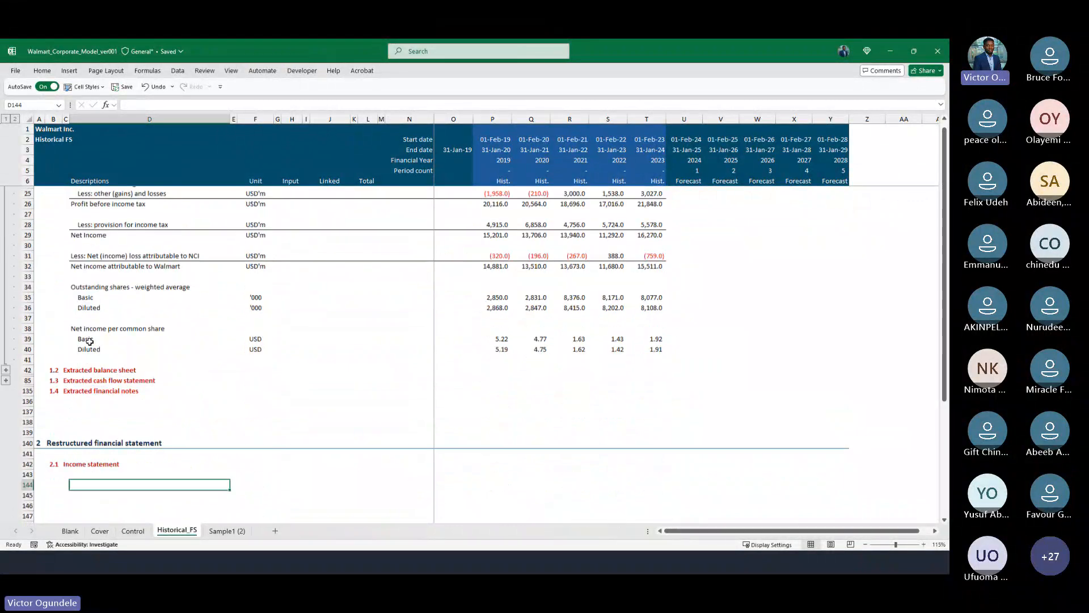
{"action": "left_click", "coordinate": [7, 370]}
{"action": "scroll", "coordinate": [26, 274], "scroll_direction": "down", "scroll_amount": 15}
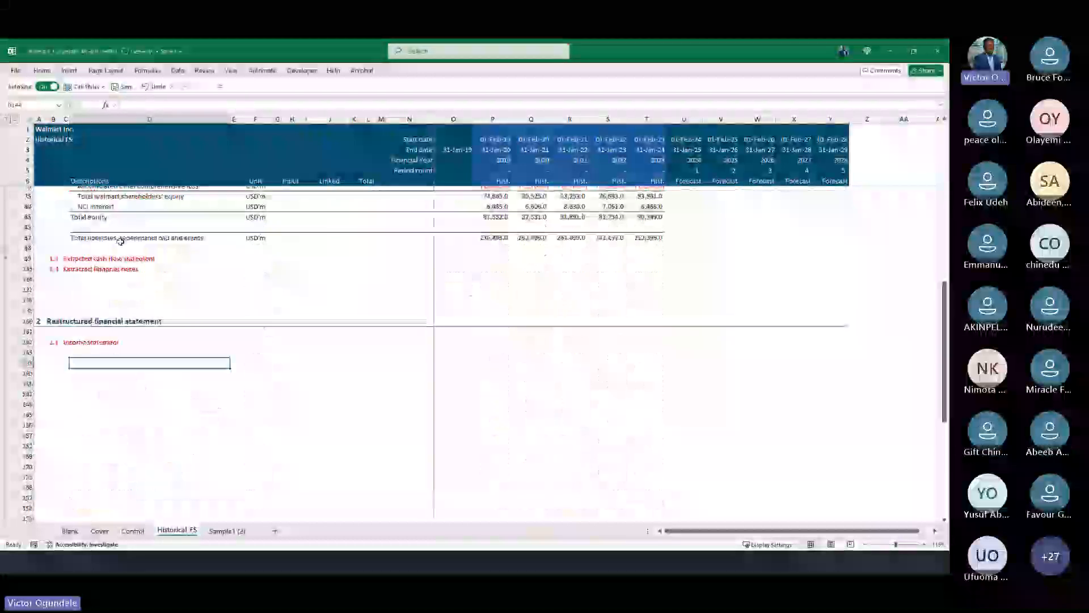
{"action": "left_click", "coordinate": [7, 264]}
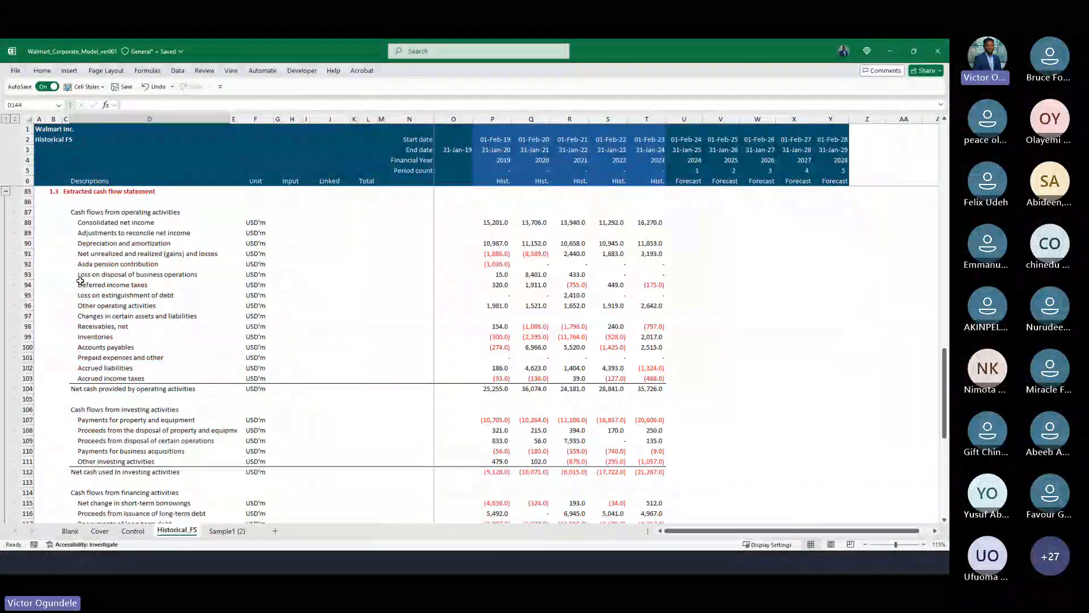
Ungroup rows 12 to 134, covering all the extracted statements on Historical_FS.
{"action": "scroll", "coordinate": [54, 235], "scroll_direction": "up", "scroll_amount": 20}
{"action": "scroll", "coordinate": [54, 234], "scroll_direction": "up", "scroll_amount": 3}
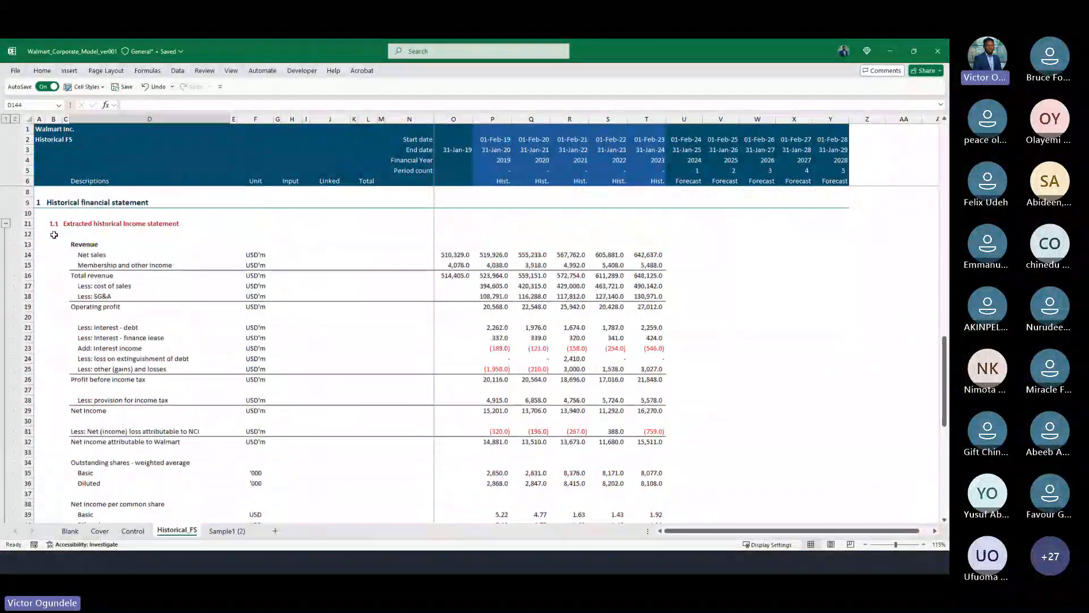
{"action": "left_click", "coordinate": [53, 234]}
{"action": "scroll", "coordinate": [54, 235], "scroll_direction": "down", "scroll_amount": 20}
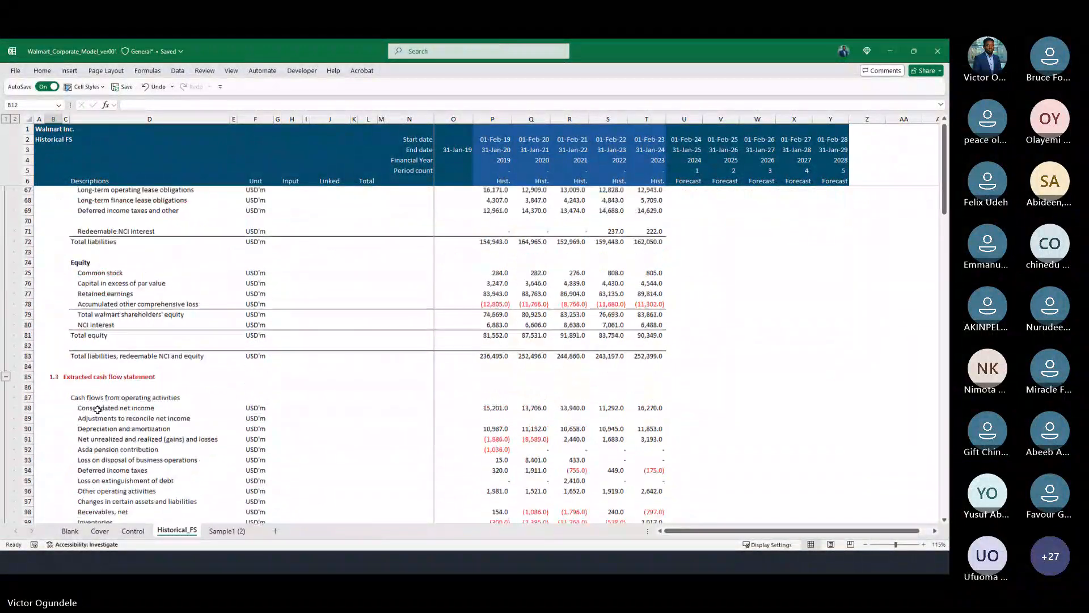
{"action": "scroll", "coordinate": [97, 409], "scroll_direction": "up", "scroll_amount": 4}
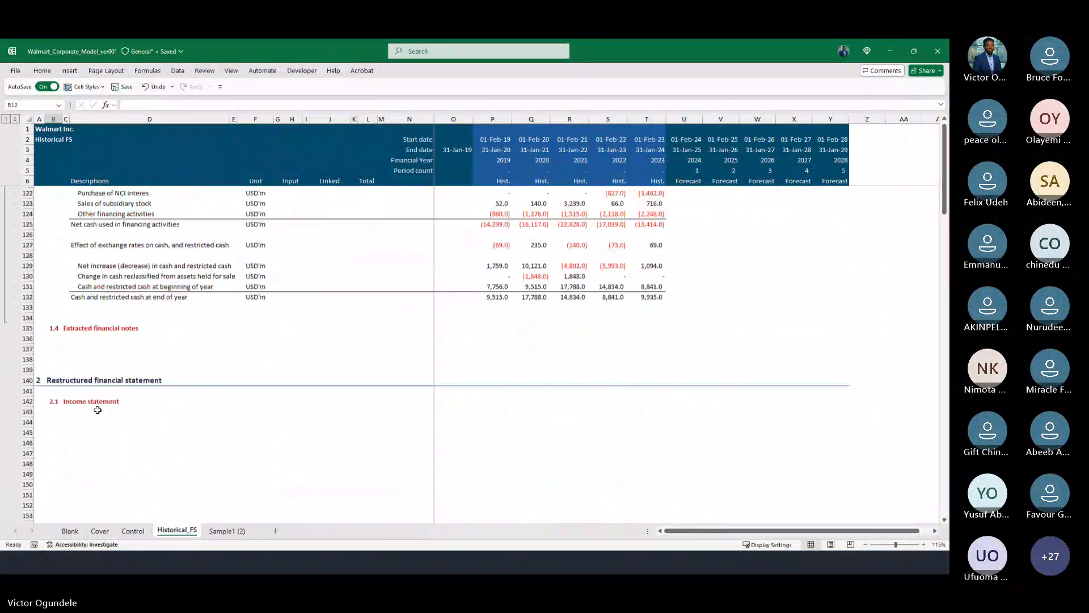
{"action": "left_click", "coordinate": [52, 328], "text": "shift"}
{"action": "key", "text": "alt+shift+Left"}
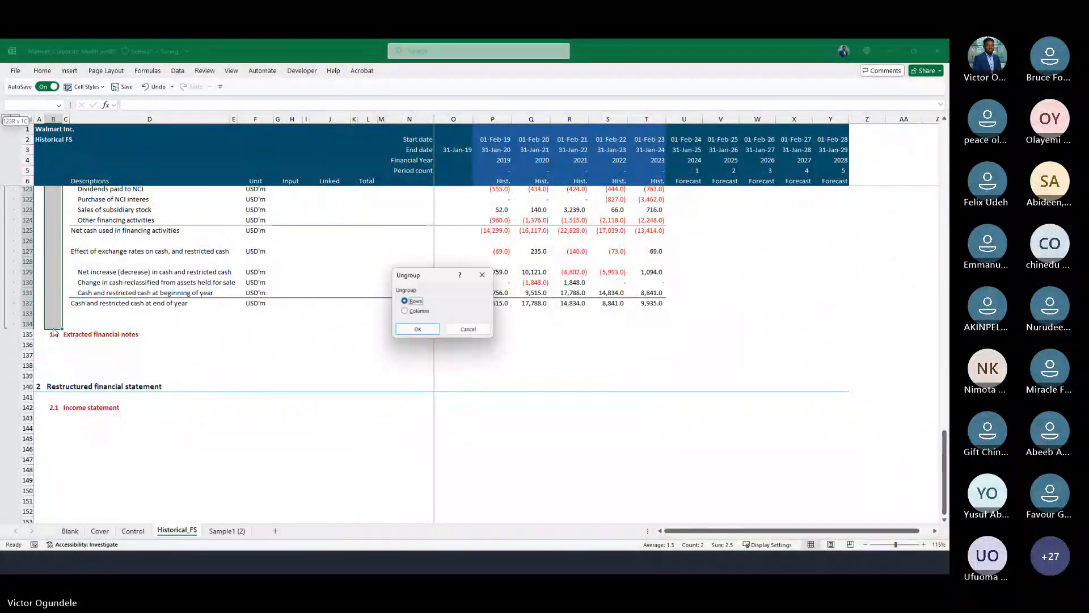
{"action": "key", "text": "Return"}
{"action": "key", "text": "ctrl+Up"}
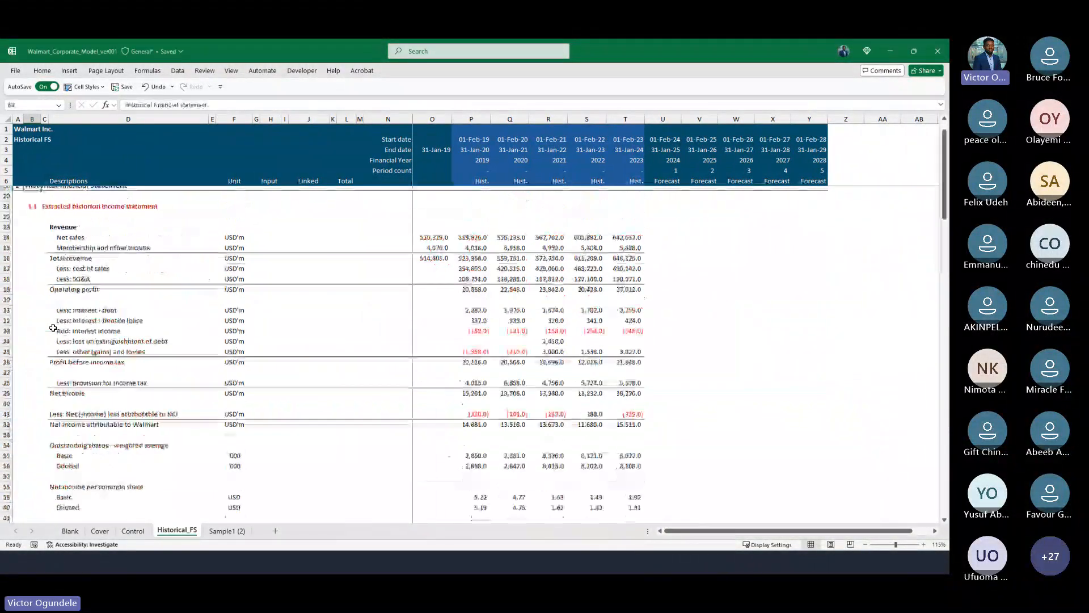
Examine the extracted income statement, balance sheet and cash flow lines on Historical_FS at a larger zoom.
{"action": "scroll", "coordinate": [53, 328], "scroll_direction": "up", "scroll_amount": 2, "text": "ctrl"}
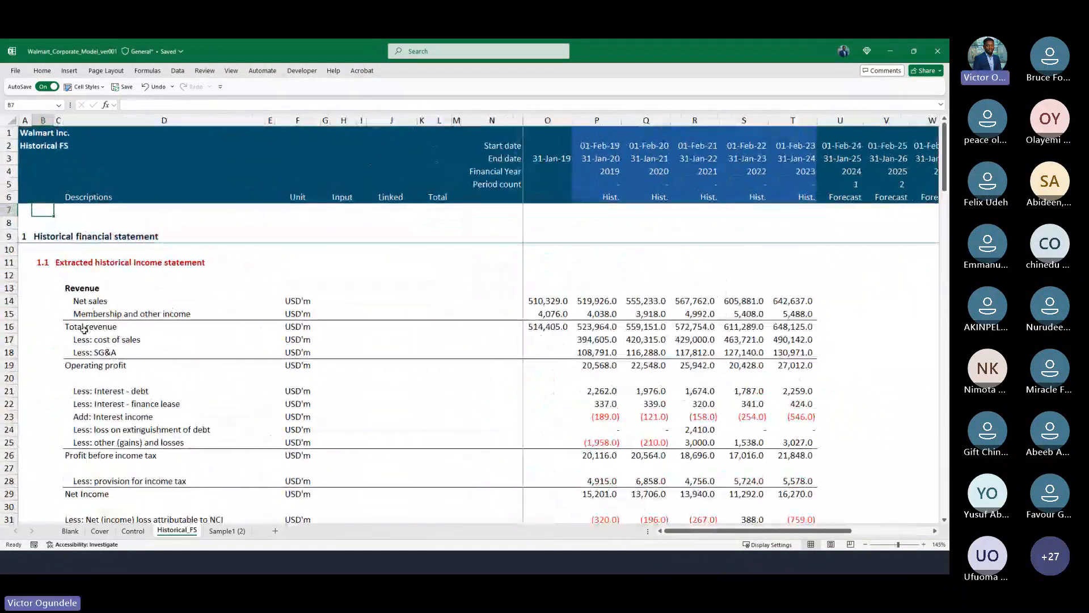
{"action": "scroll", "coordinate": [84, 330], "scroll_direction": "down", "scroll_amount": 2}
{"action": "scroll", "coordinate": [84, 330], "scroll_direction": "down", "scroll_amount": 15}
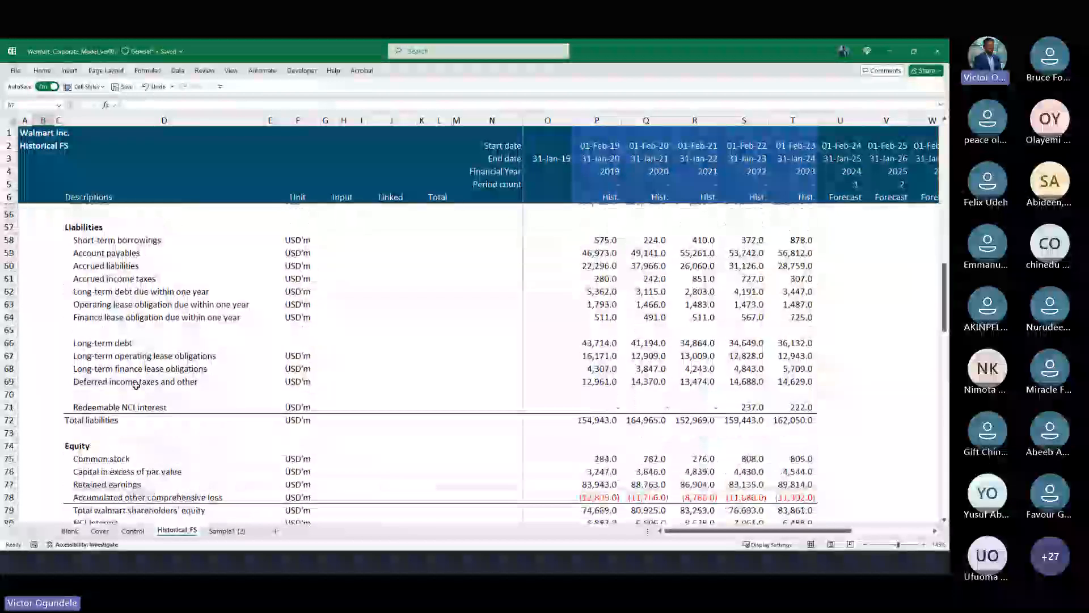
{"action": "scroll", "coordinate": [136, 386], "scroll_direction": "down", "scroll_amount": 12}
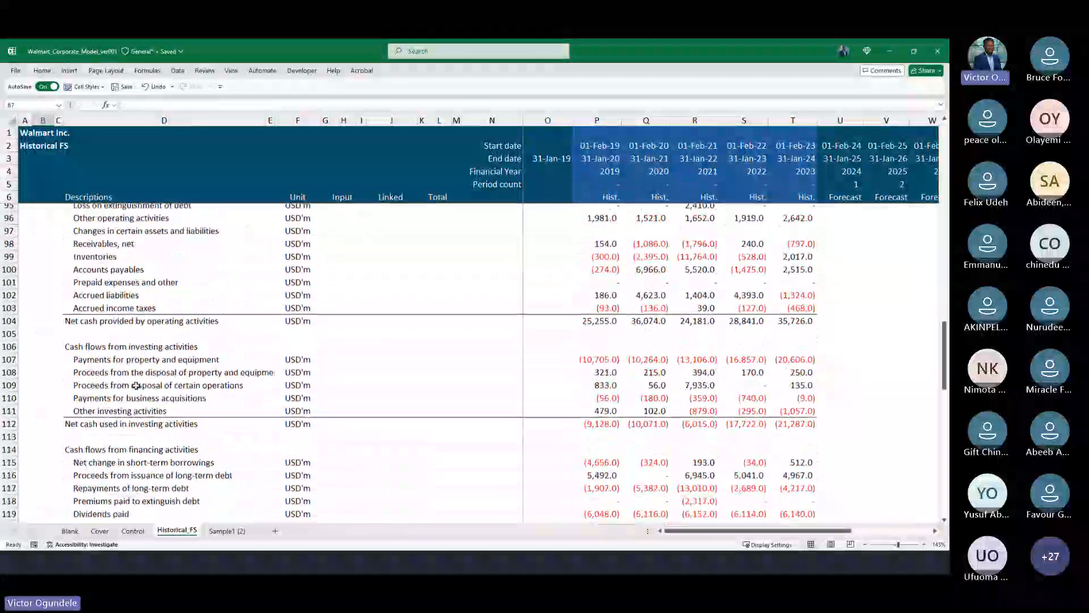
{"action": "scroll", "coordinate": [137, 386], "scroll_direction": "down", "scroll_amount": 1}
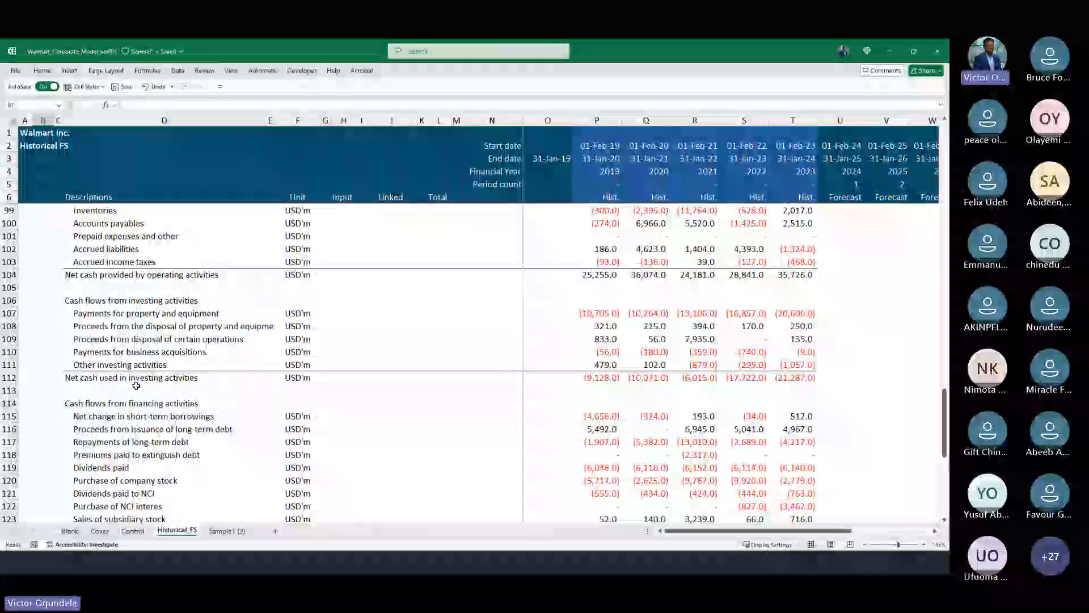
{"action": "scroll", "coordinate": [136, 386], "scroll_direction": "down", "scroll_amount": 1}
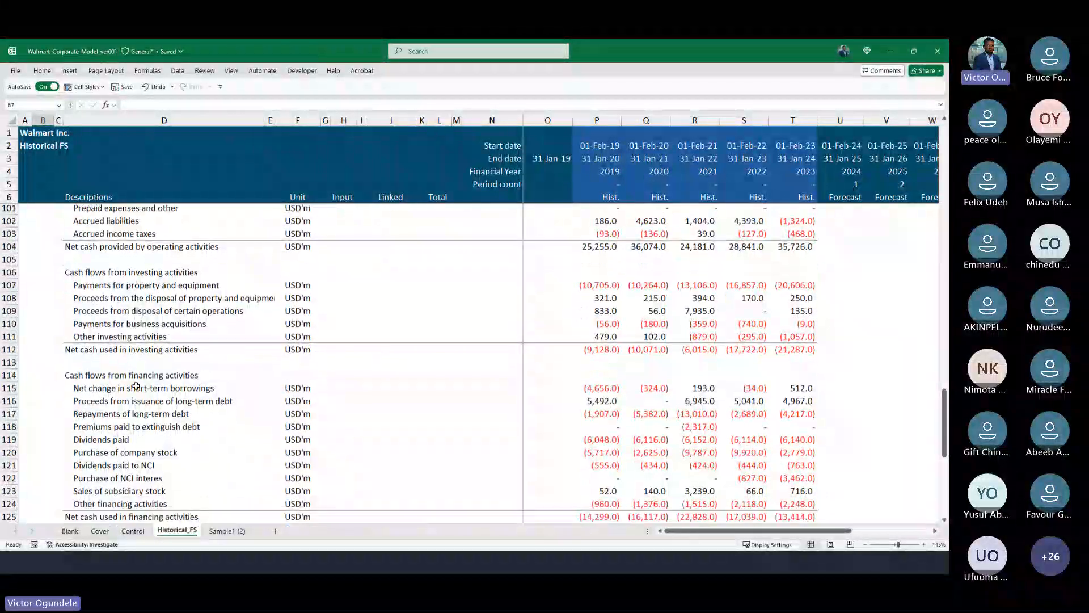
{"action": "scroll", "coordinate": [135, 341], "scroll_direction": "up", "scroll_amount": 5}
{"action": "scroll", "coordinate": [134, 312], "scroll_direction": "up", "scroll_amount": 16}
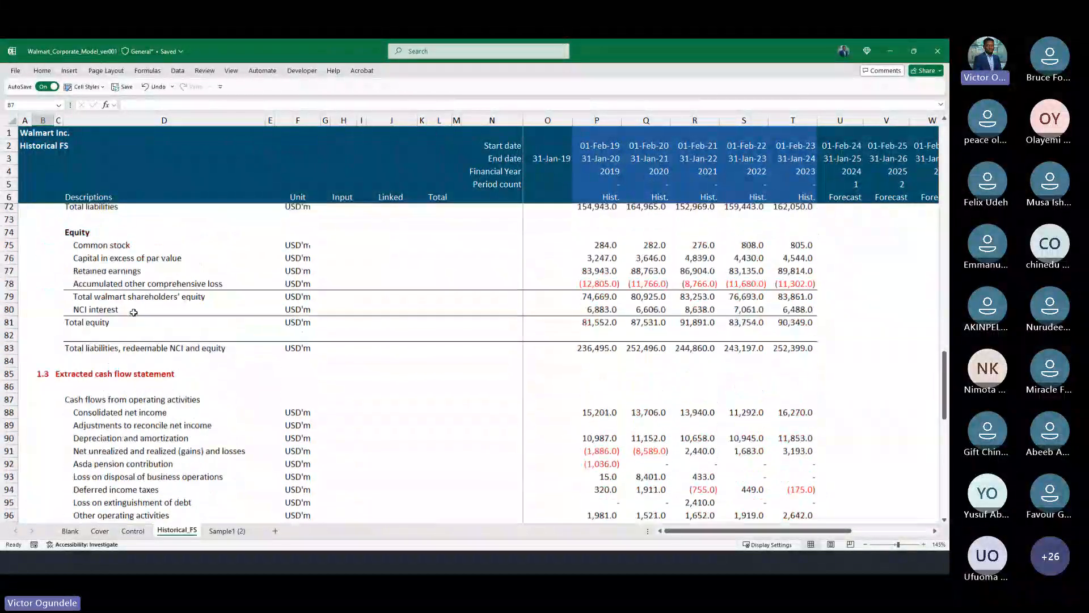
{"action": "scroll", "coordinate": [134, 312], "scroll_direction": "up", "scroll_amount": 2}
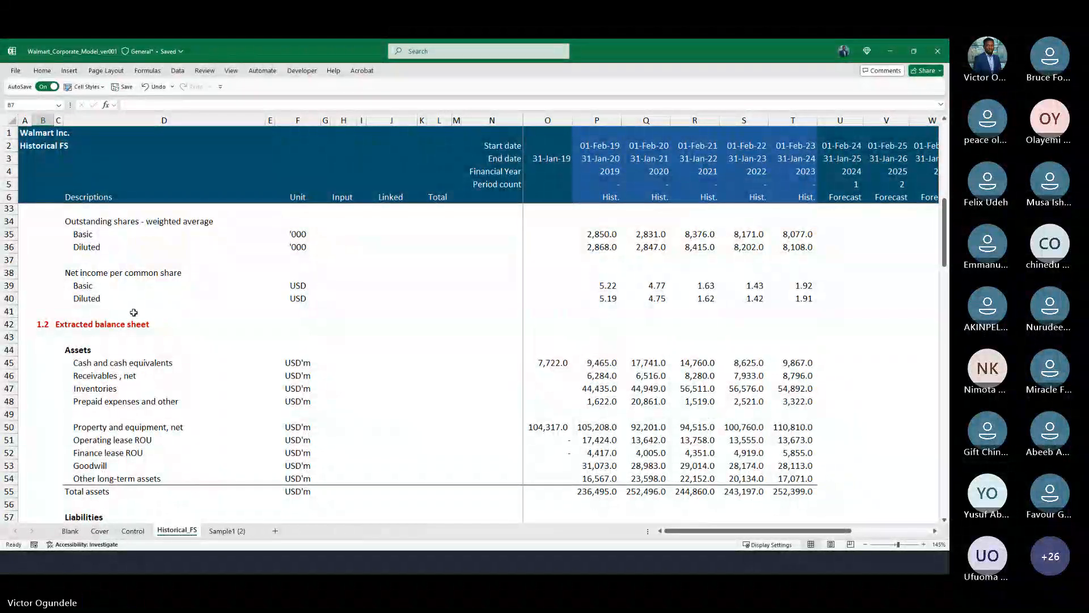
{"action": "key", "text": "alt+Tab"}
{"action": "key", "text": "alt+Tab"}
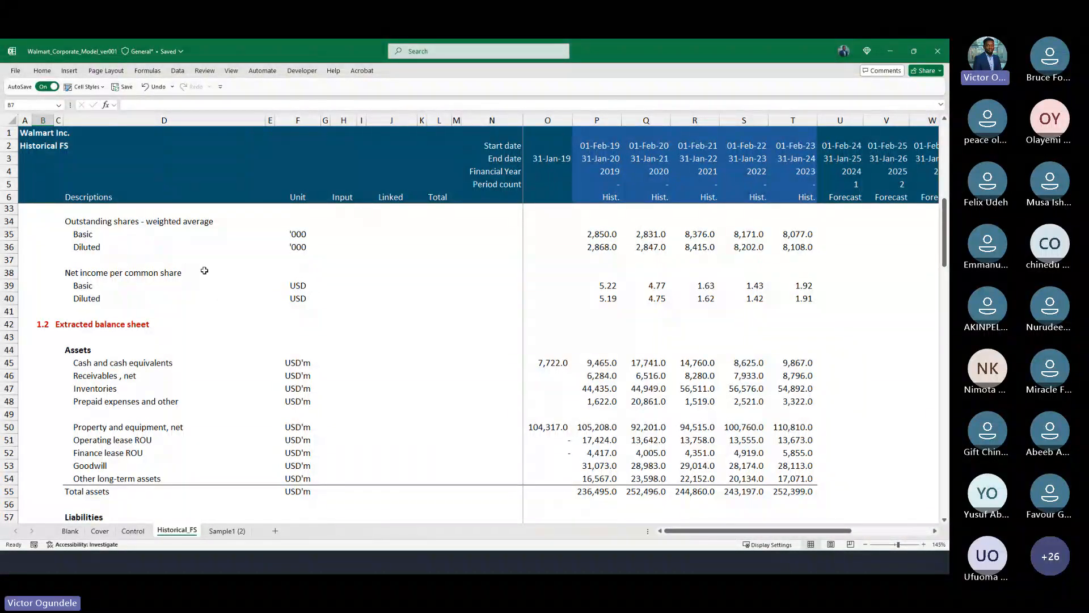
{"action": "scroll", "coordinate": [222, 303], "scroll_direction": "up", "scroll_amount": 9}
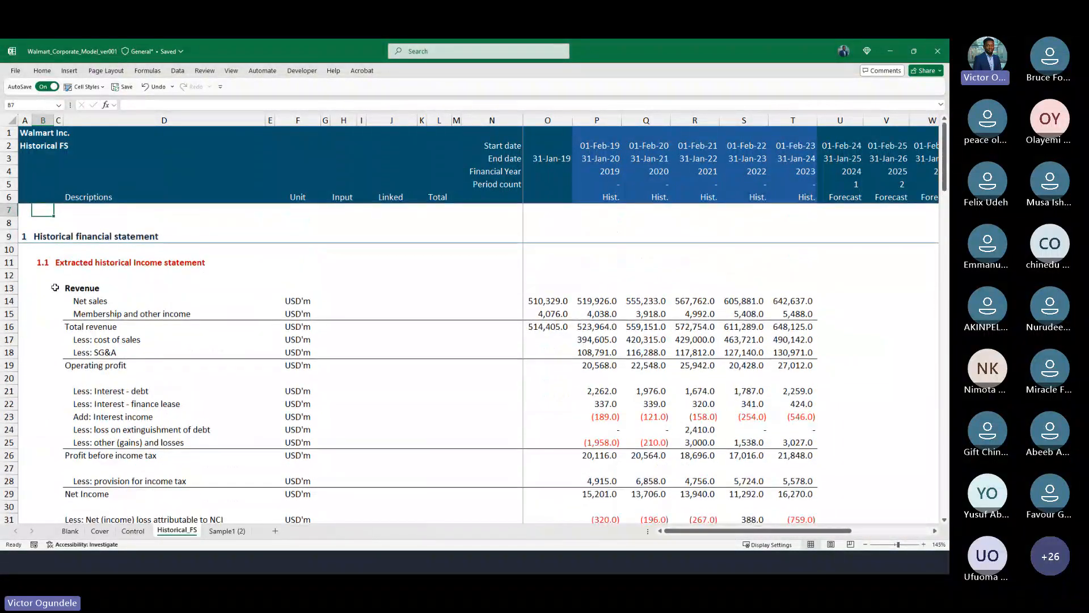
{"action": "left_click", "coordinate": [43, 276]}
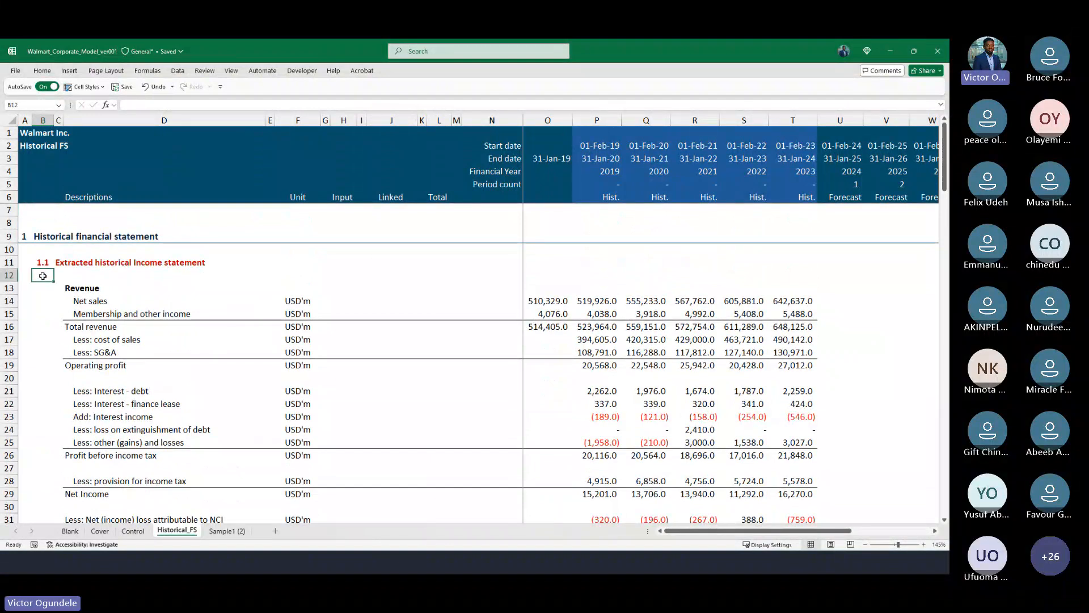
{"action": "right_click", "coordinate": [9, 262]}
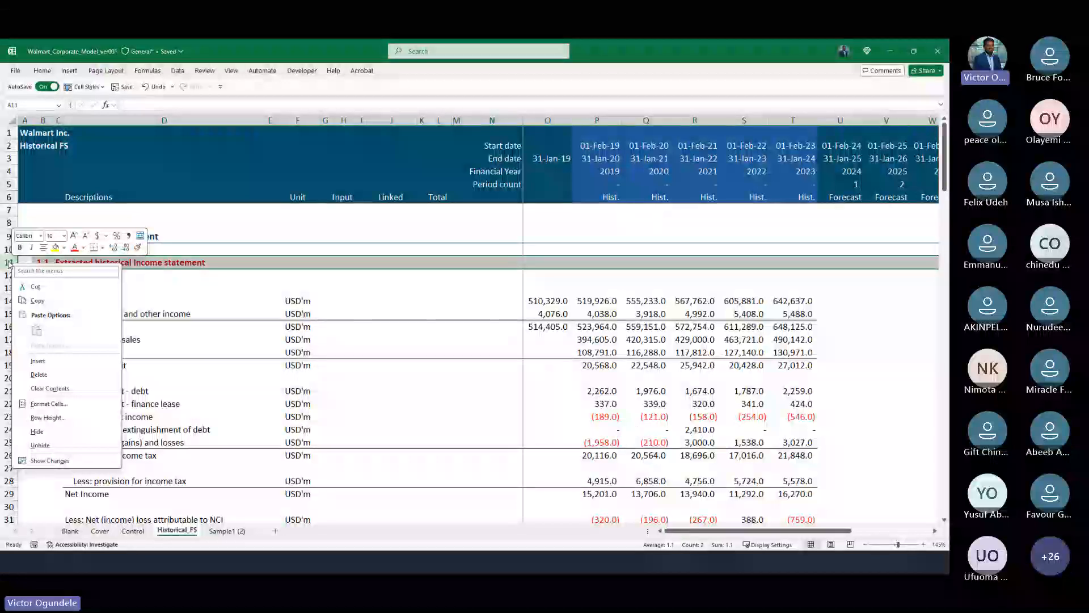
{"action": "key", "text": "Escape"}
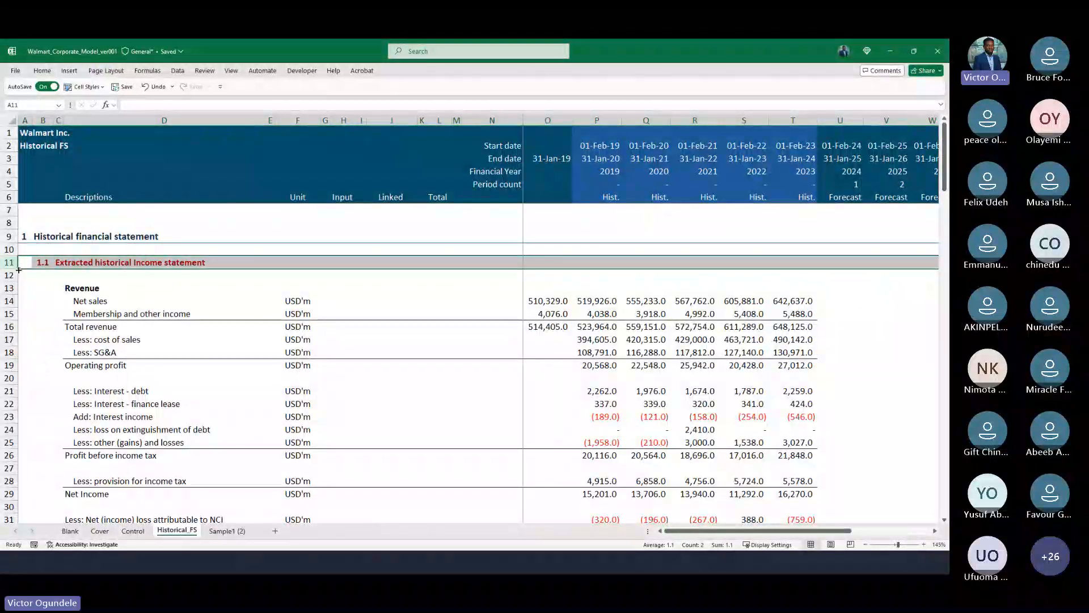
{"action": "left_click", "coordinate": [51, 263]}
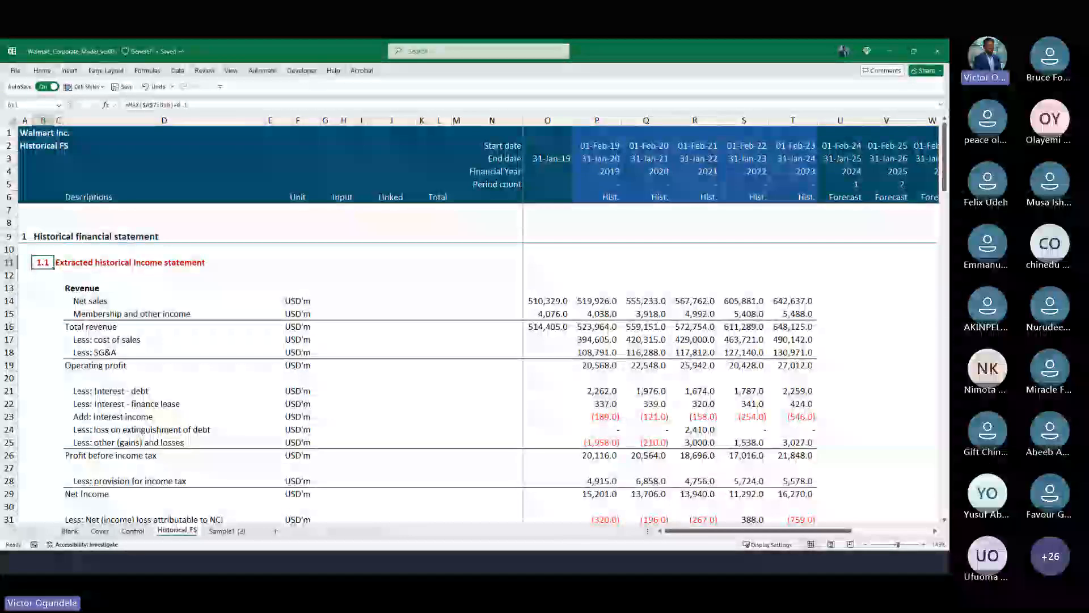
{"action": "key", "text": "alt+Tab"}
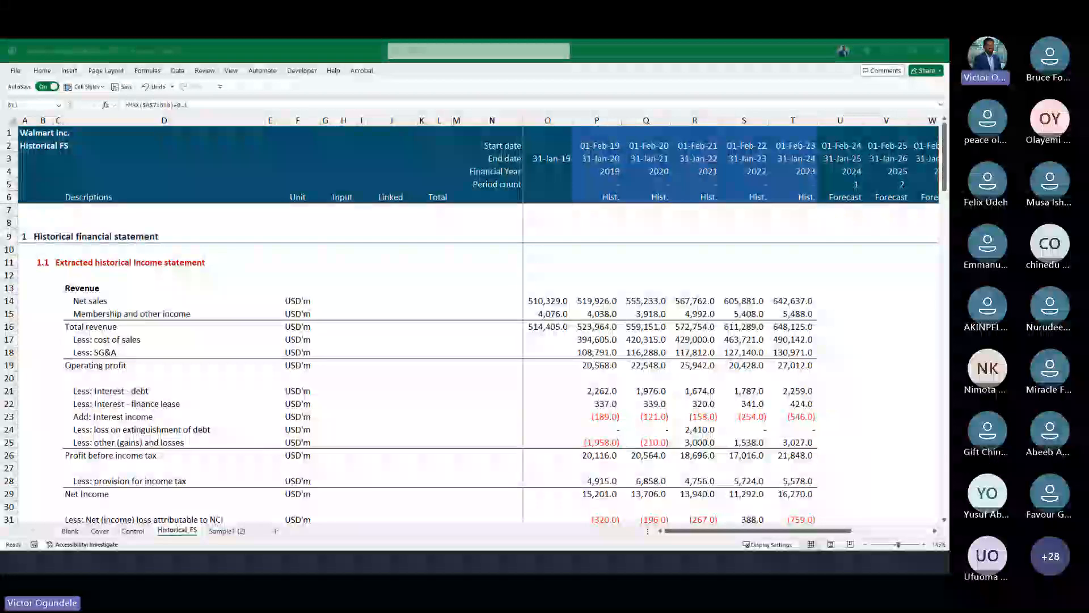
{"action": "left_click", "coordinate": [9, 262]}
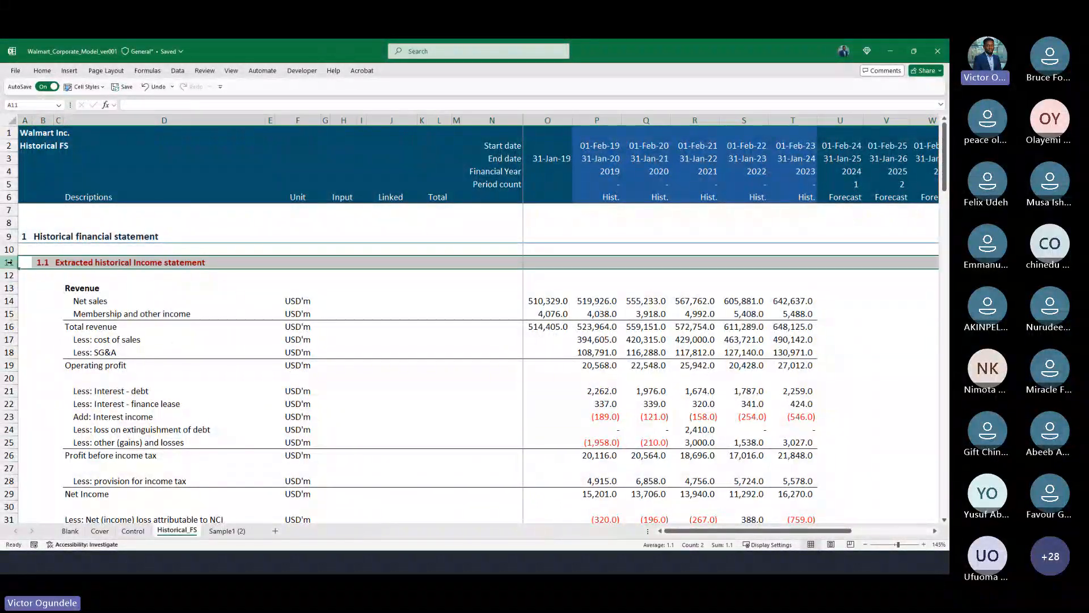
{"action": "left_click", "coordinate": [42, 262]}
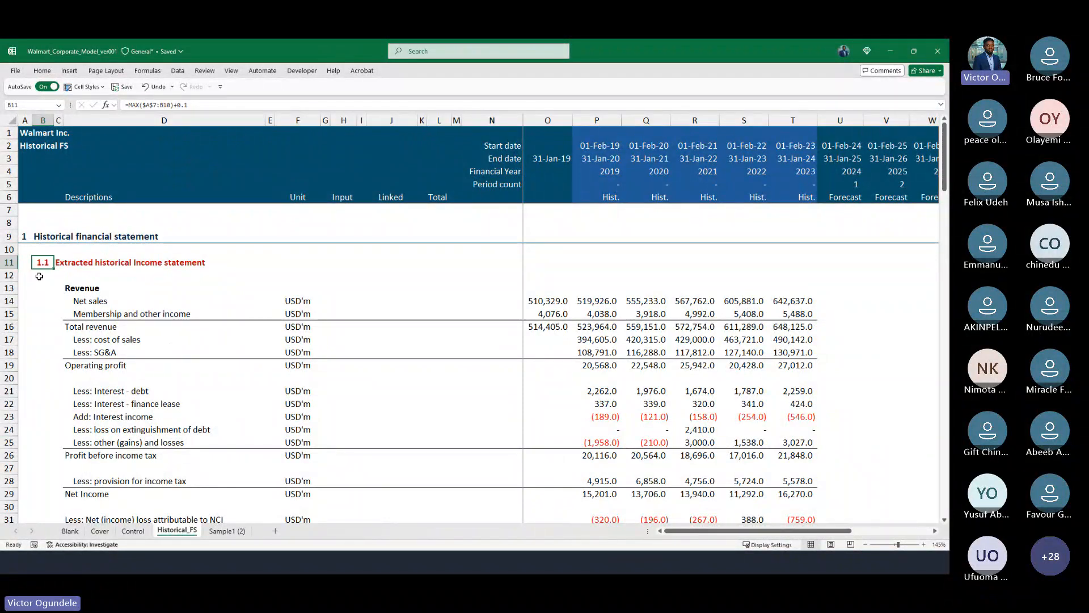
{"action": "left_click", "coordinate": [41, 275]}
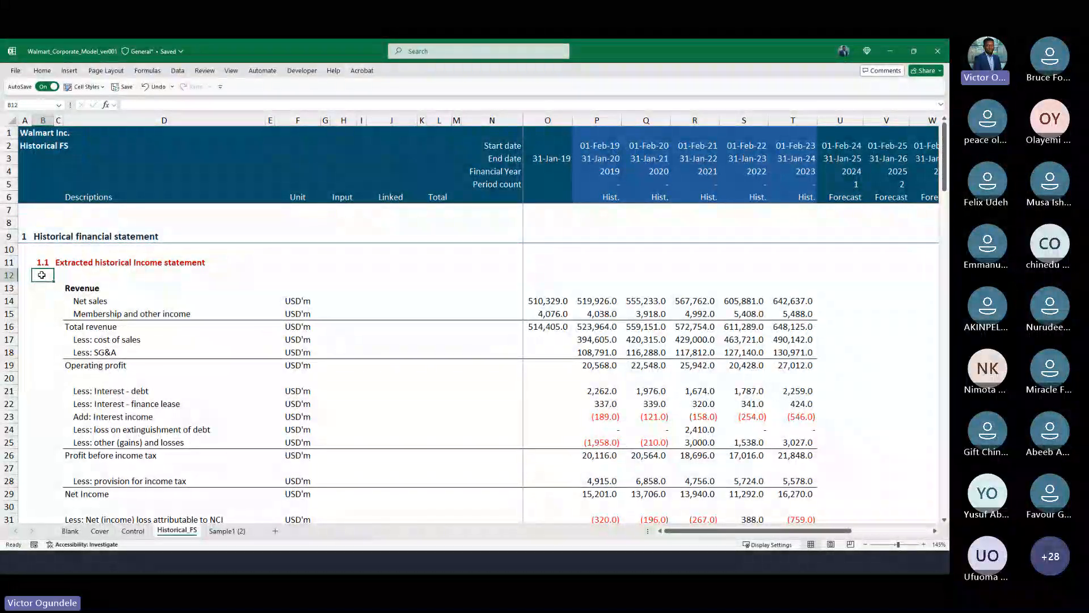
Group rows 12 to 41 beneath the Extracted historical Income statement heading on Historical_FS.
{"action": "mouse_move", "coordinate": [41, 276]}
{"action": "left_mouse_down"}
{"action": "mouse_move", "coordinate": [49, 518]}
{"action": "mouse_move", "coordinate": [40, 264]}
{"action": "left_mouse_up"}
{"action": "left_click_drag", "start_coordinate": [43, 261], "coordinate": [44, 266]}
{"action": "scroll", "coordinate": [111, 354], "scroll_direction": "up", "scroll_amount": 2}
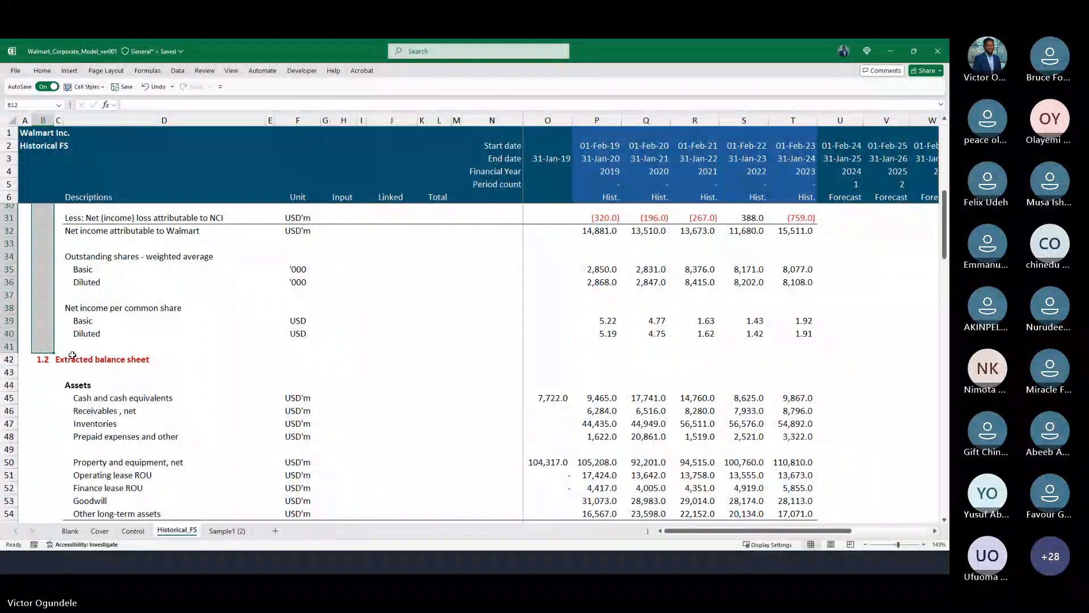
{"action": "scroll", "coordinate": [79, 308], "scroll_direction": "up", "scroll_amount": 10}
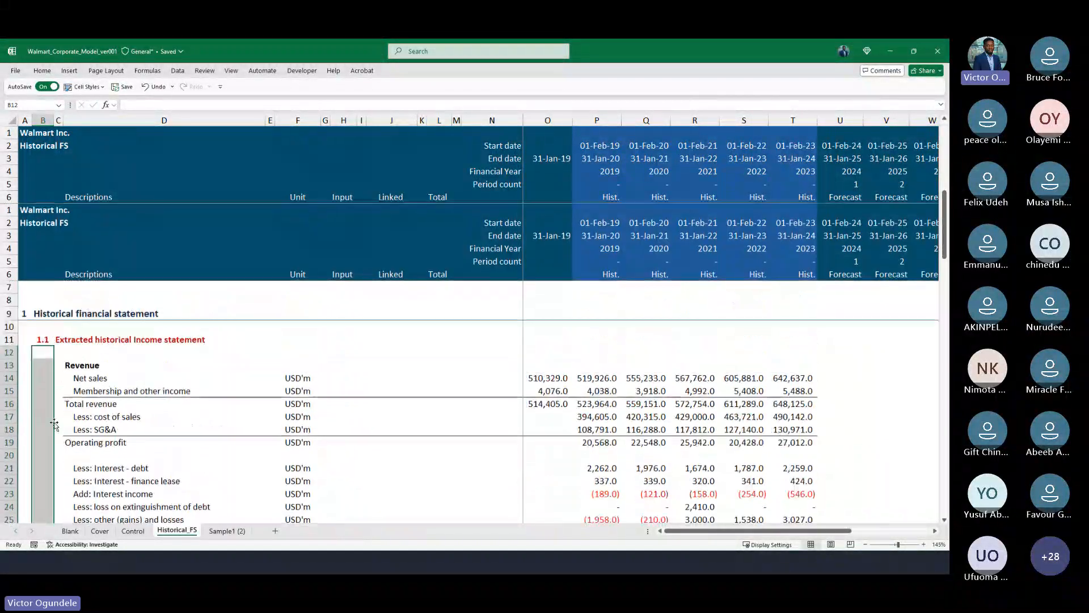
{"action": "scroll", "coordinate": [57, 361], "scroll_direction": "down", "scroll_amount": 5}
{"action": "scroll", "coordinate": [57, 361], "scroll_direction": "up", "scroll_amount": 1}
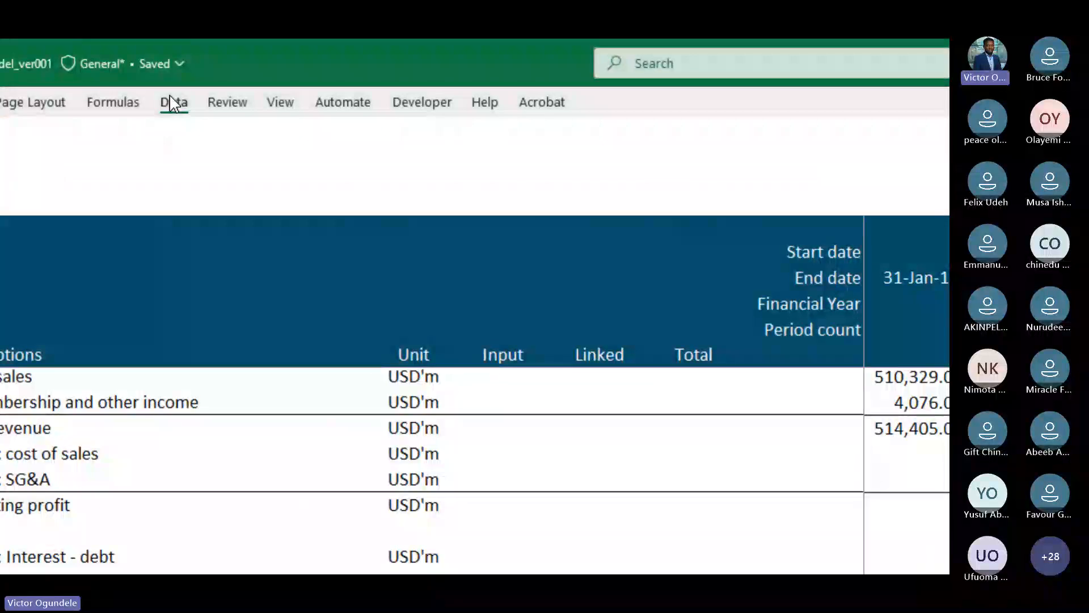
{"action": "left_click", "coordinate": [178, 70]}
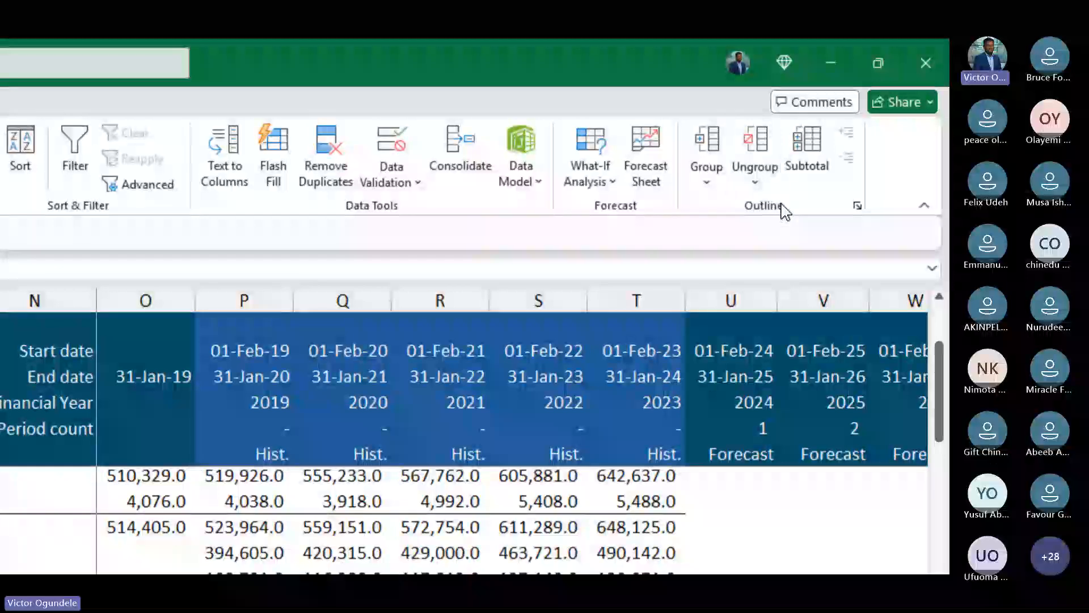
{"action": "left_click", "coordinate": [709, 187]}
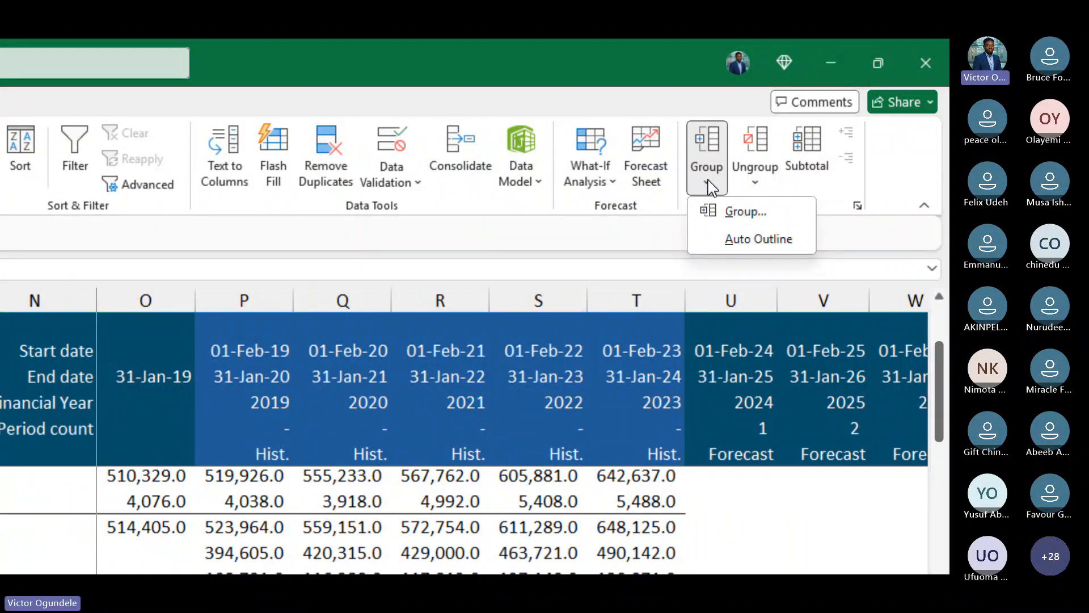
{"action": "left_click", "coordinate": [710, 142]}
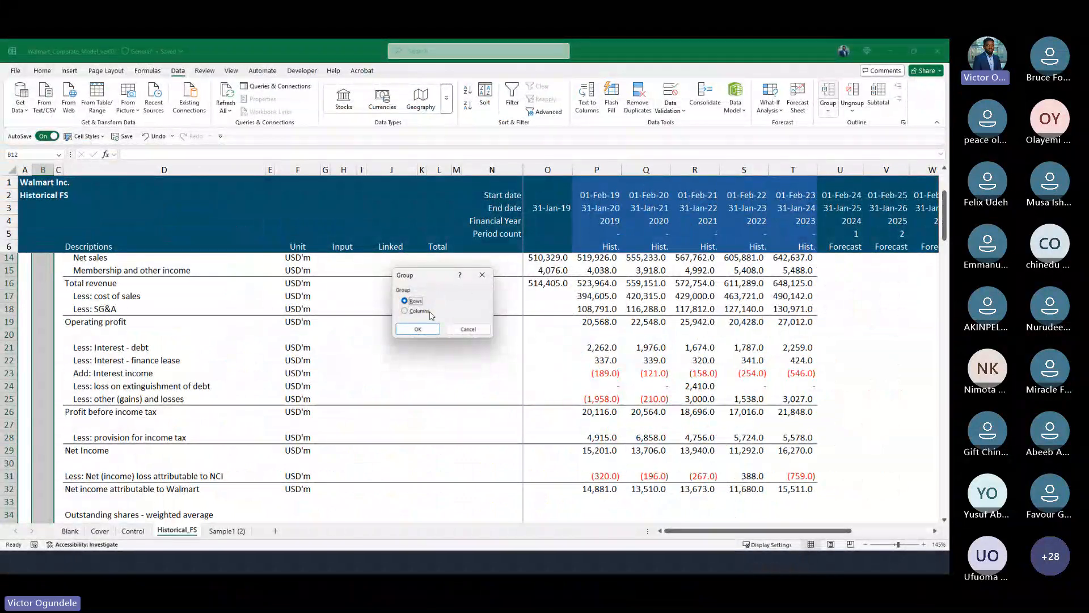
{"action": "left_click", "coordinate": [418, 328]}
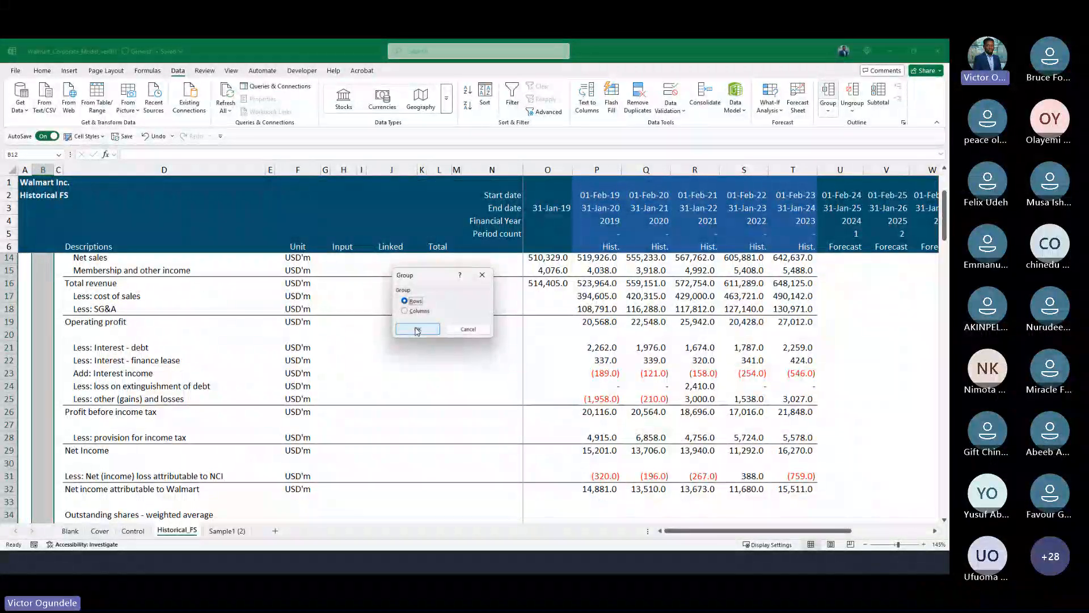
{"action": "left_click", "coordinate": [418, 329]}
{"action": "scroll", "coordinate": [9, 307], "scroll_direction": "up", "scroll_amount": 2}
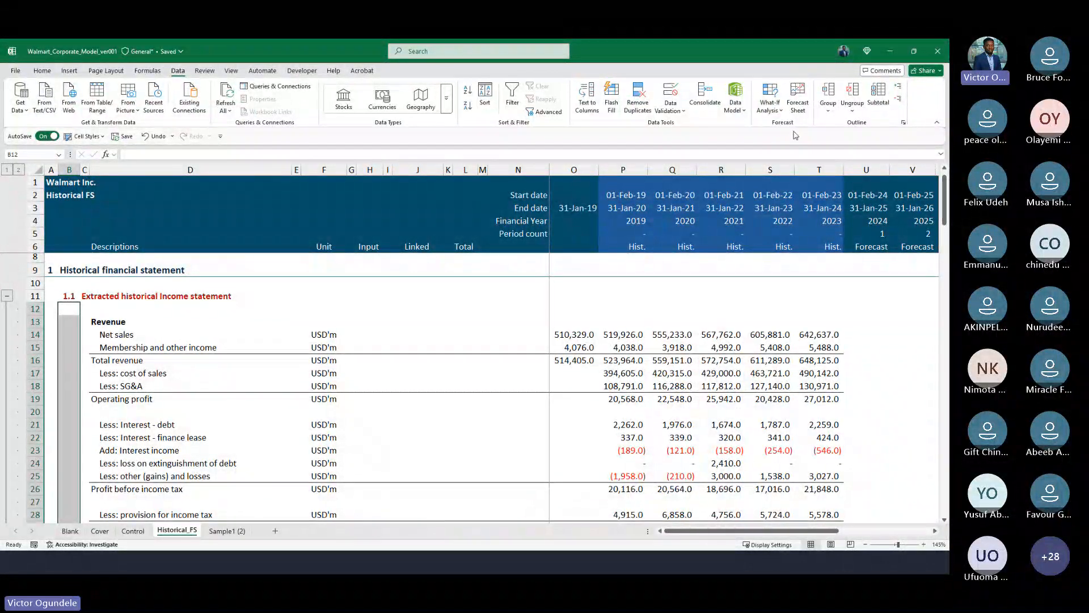
Set the outline direction to summary rows below detail and summary columns to right of detail.
{"action": "left_click", "coordinate": [903, 122]}
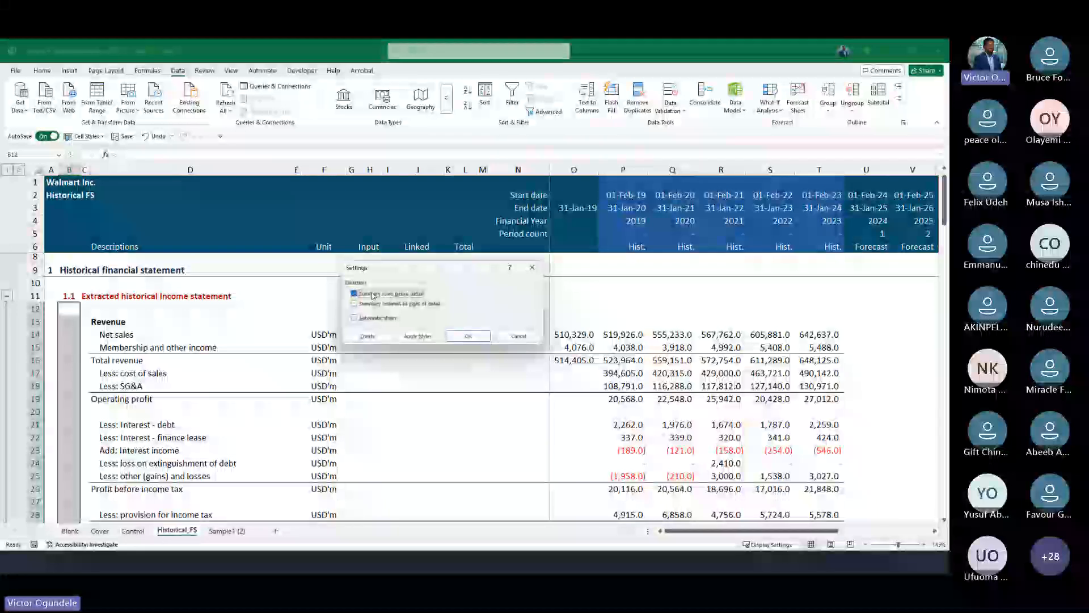
{"action": "left_click", "coordinate": [355, 303]}
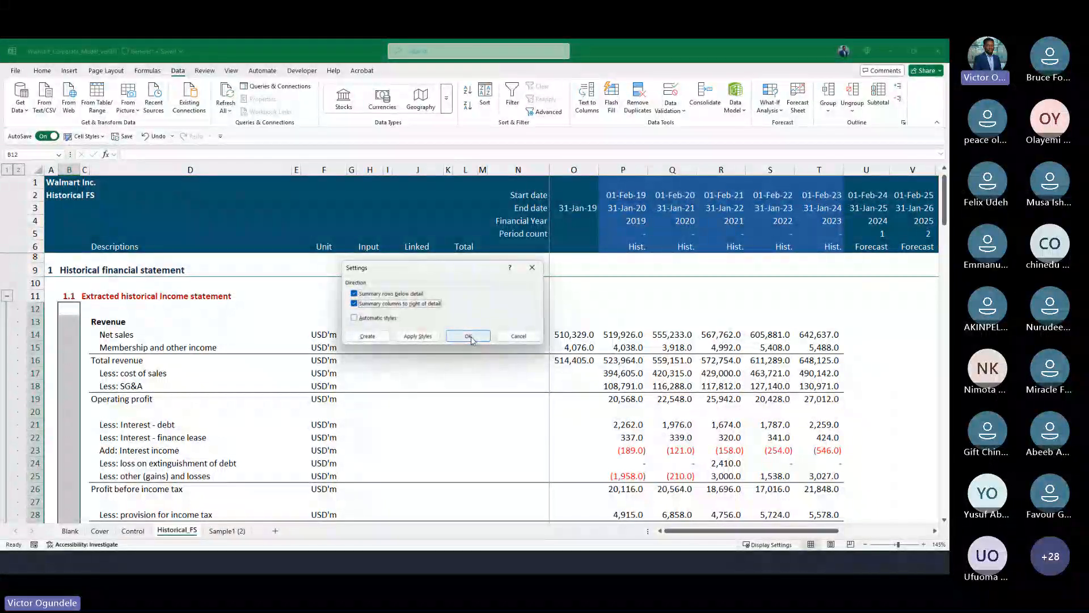
{"action": "left_click", "coordinate": [468, 336]}
Collapse and expand the income statement row group to examine where its outline toggle sits relative to headings 1.1 and 1.2.
{"action": "left_click", "coordinate": [7, 310]}
{"action": "left_click", "coordinate": [130, 306]}
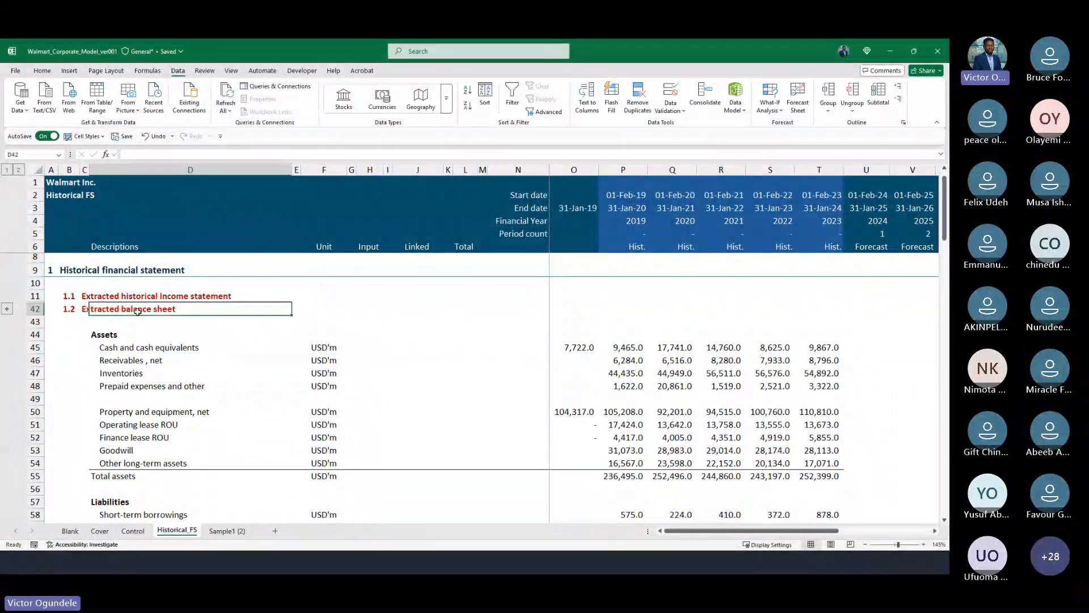
{"action": "scroll", "coordinate": [131, 308], "scroll_direction": "up", "scroll_amount": 2}
{"action": "left_click", "coordinate": [7, 323]}
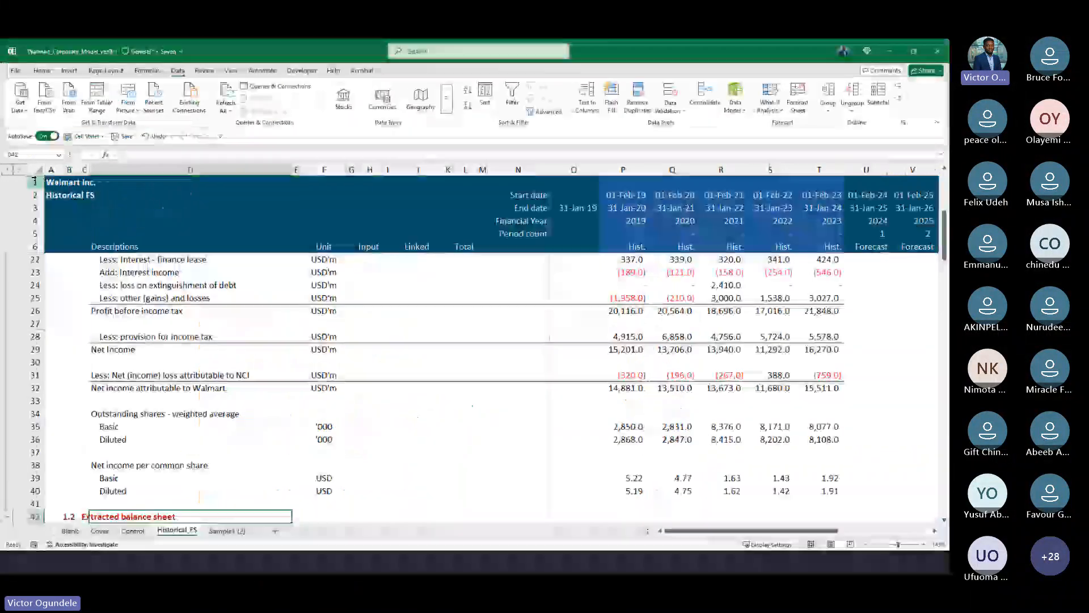
{"action": "left_click", "coordinate": [8, 170]}
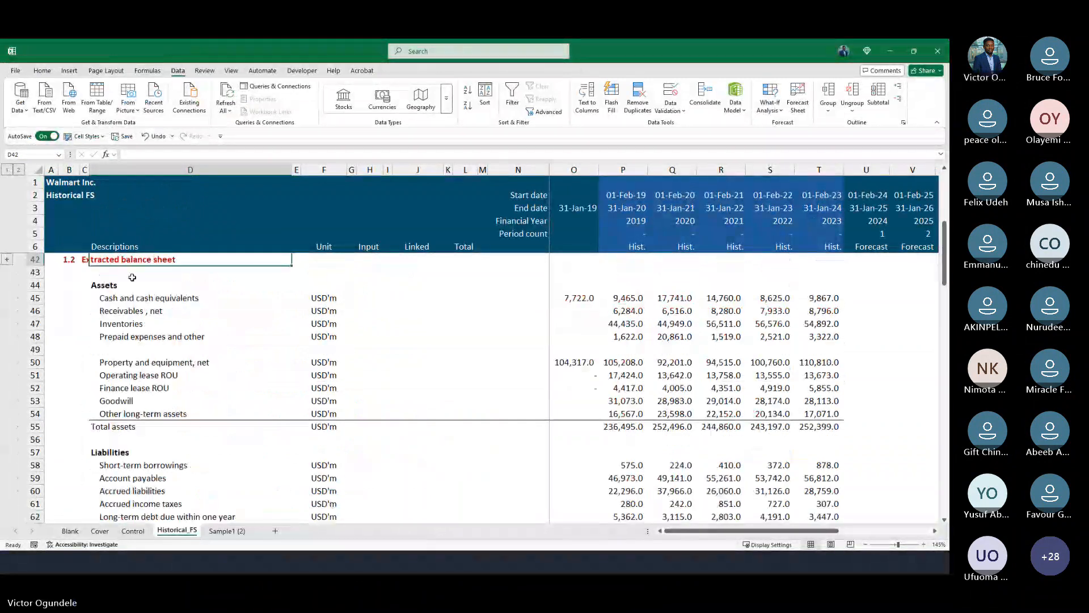
{"action": "scroll", "coordinate": [132, 277], "scroll_direction": "up", "scroll_amount": 2}
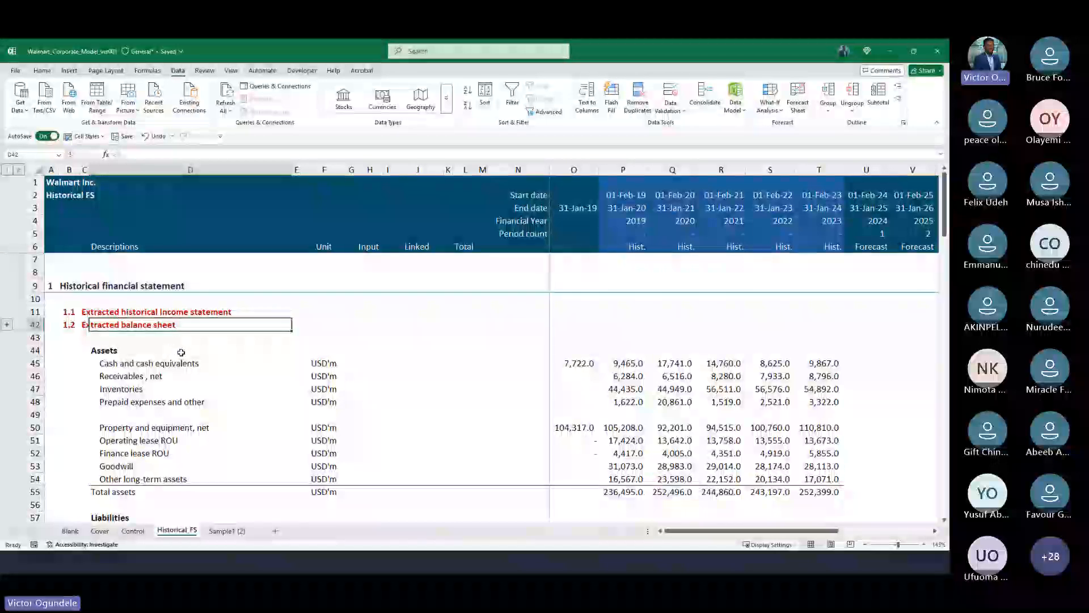
{"action": "left_click", "coordinate": [34, 324]}
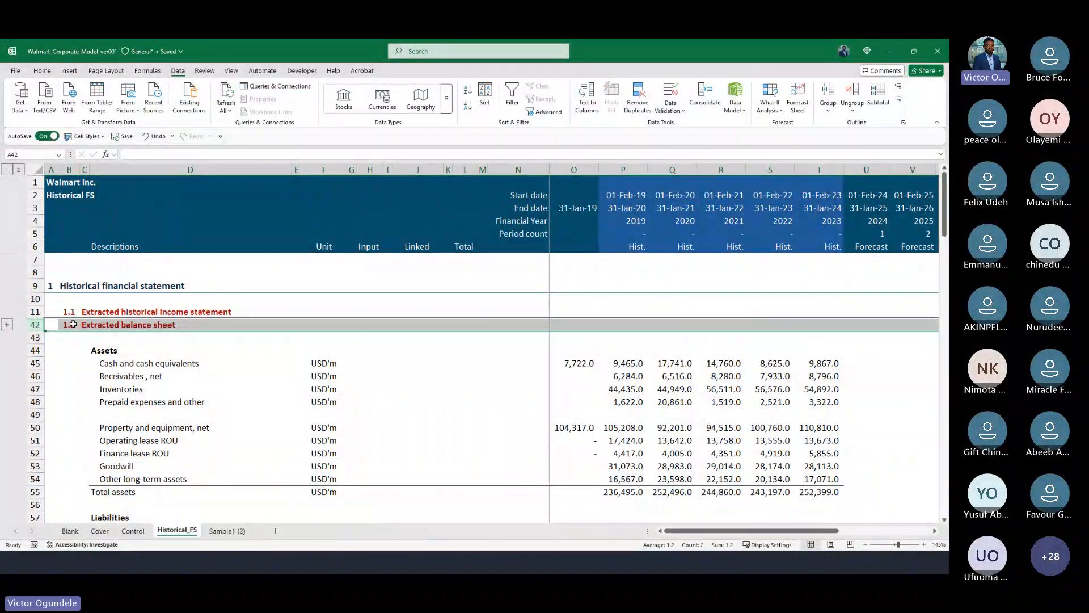
{"action": "left_click", "coordinate": [7, 325]}
{"action": "scroll", "coordinate": [160, 402], "scroll_direction": "down", "scroll_amount": 4}
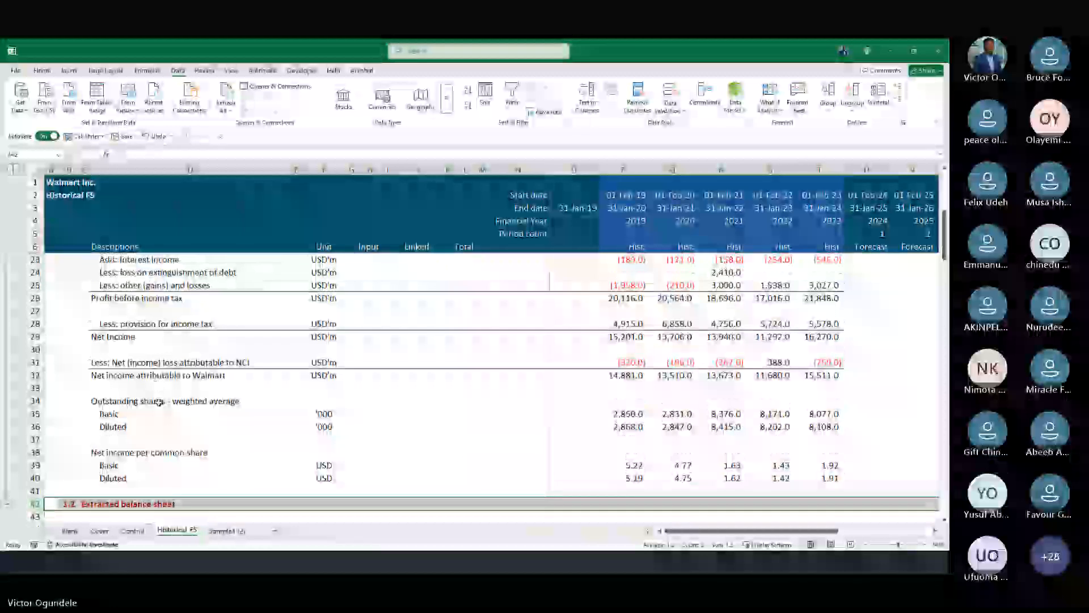
{"action": "scroll", "coordinate": [159, 402], "scroll_direction": "up", "scroll_amount": 5}
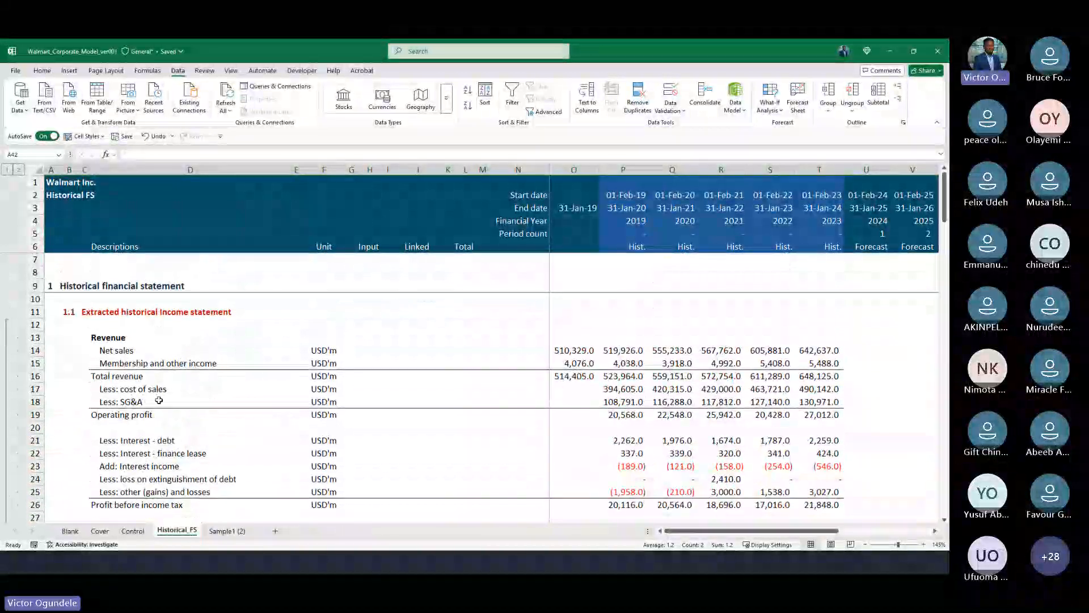
{"action": "left_click", "coordinate": [75, 310]}
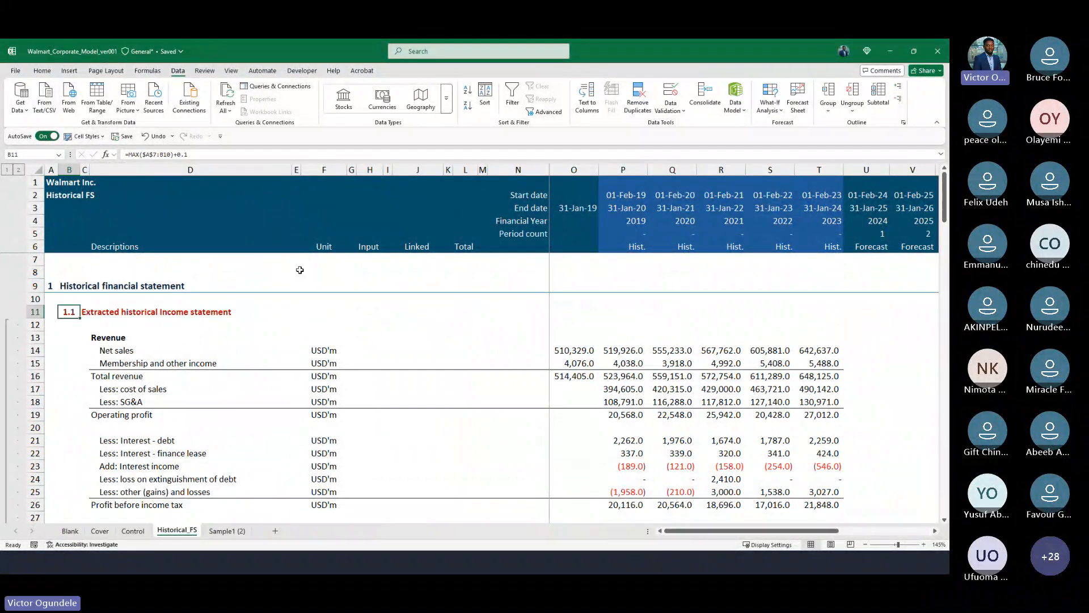
{"action": "left_click", "coordinate": [6, 171]}
{"action": "left_click", "coordinate": [97, 312]}
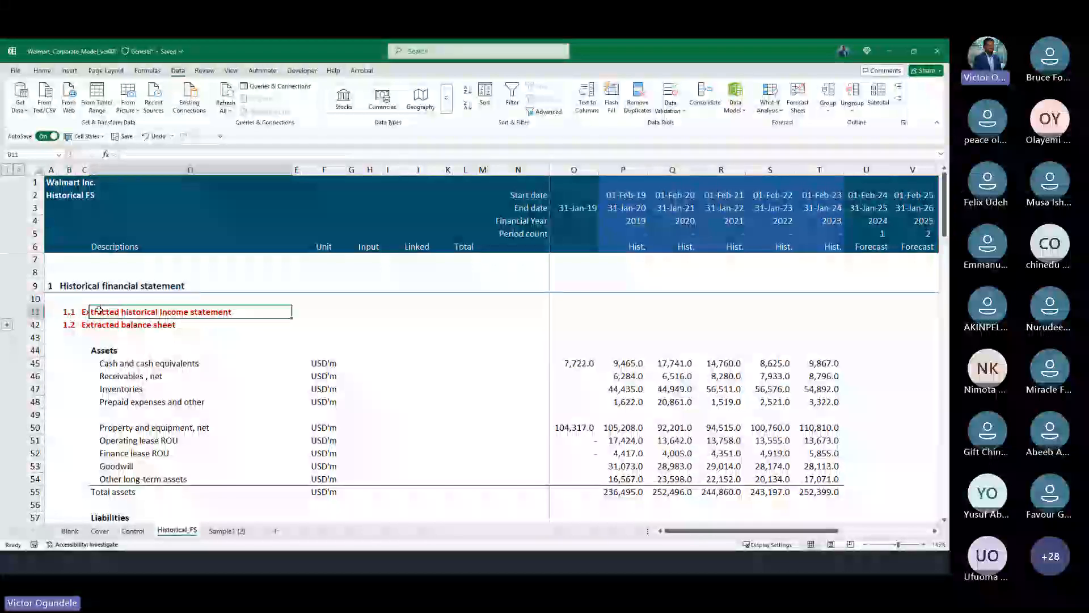
{"action": "left_click", "coordinate": [35, 312]}
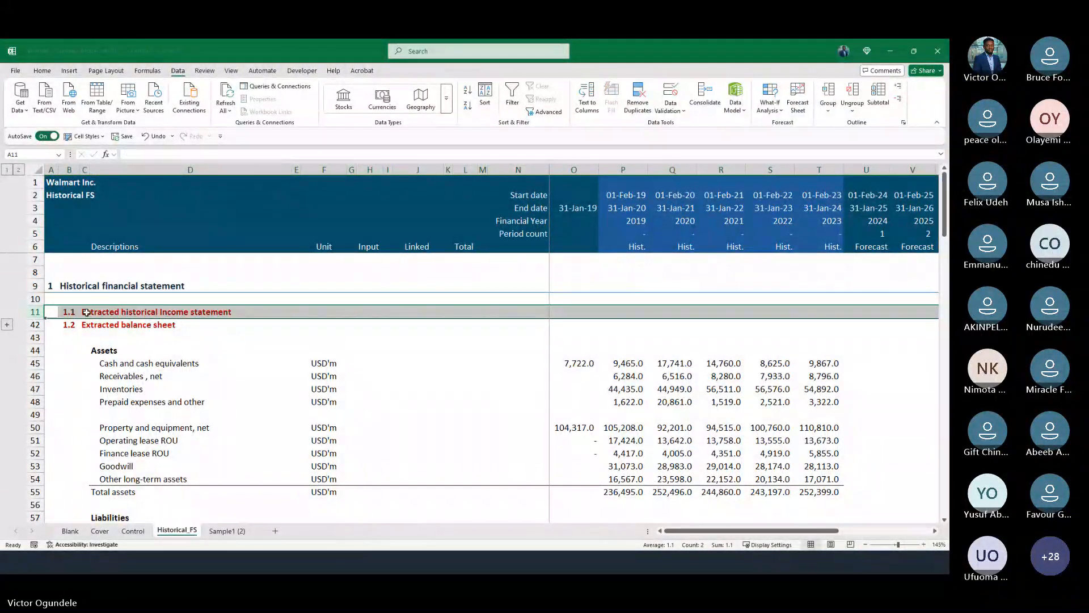
{"action": "left_click", "coordinate": [7, 324]}
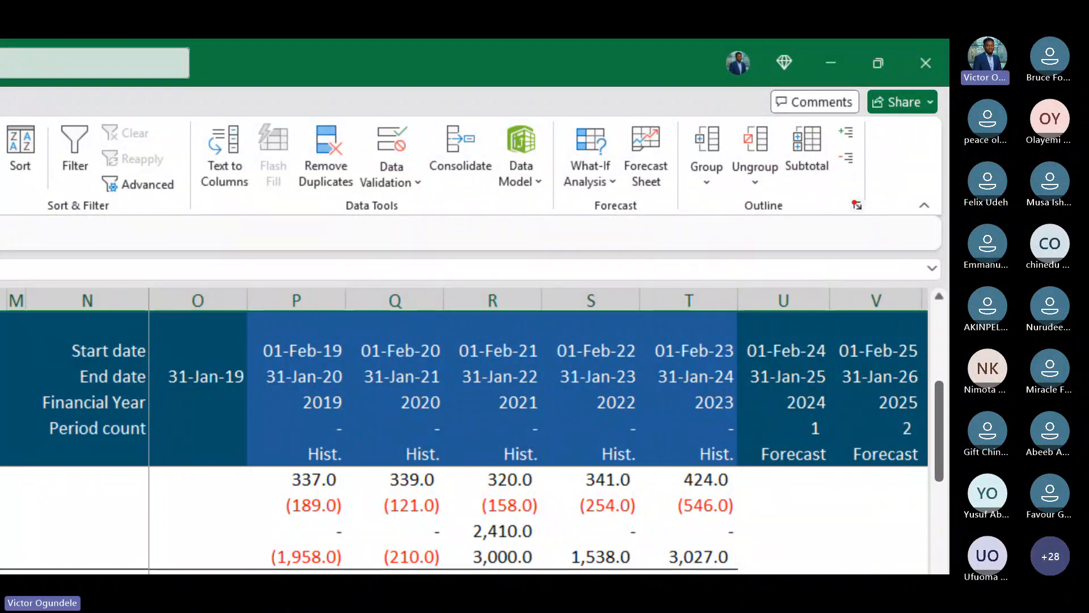
Turn off summary rows below detail and summary columns to right of detail for the outline, and collapse the income statement row group.
{"action": "left_click_drag", "start_coordinate": [845, 188], "coordinate": [880, 226]}
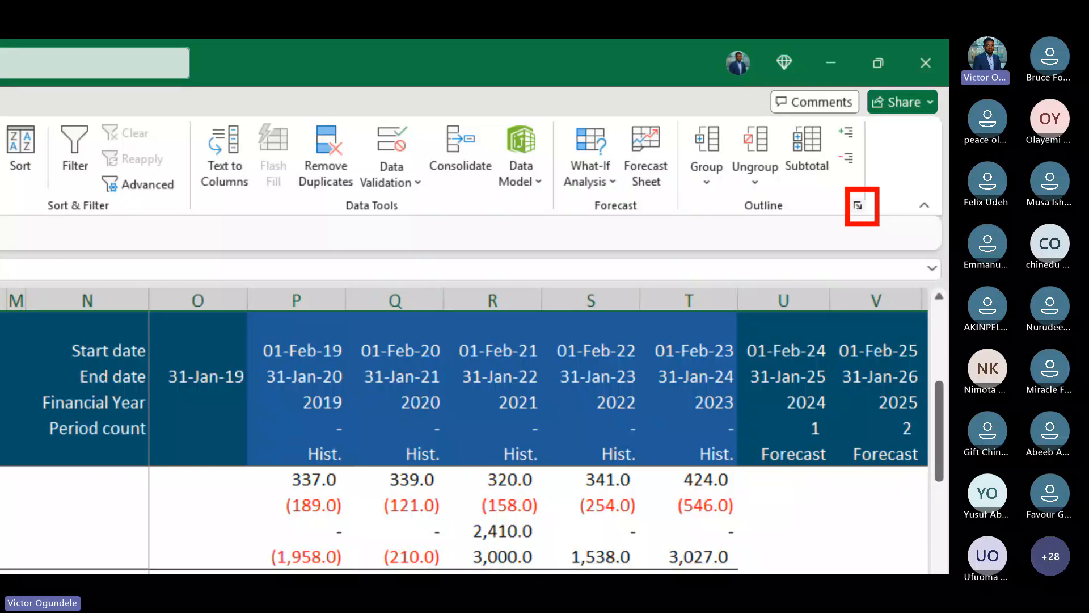
{"action": "key", "text": "Escape"}
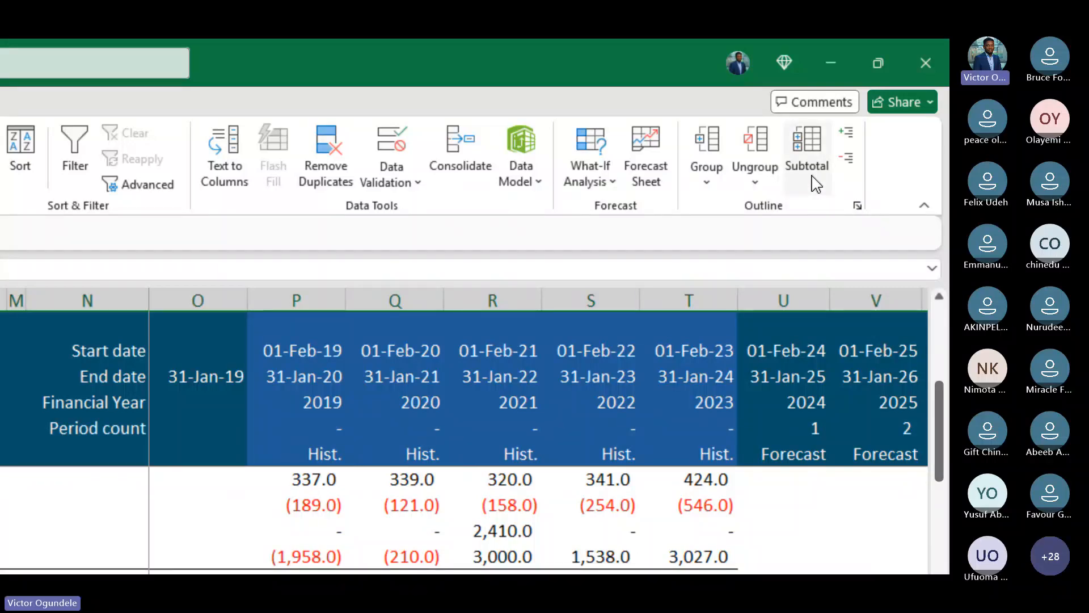
{"action": "left_click", "coordinate": [858, 204]}
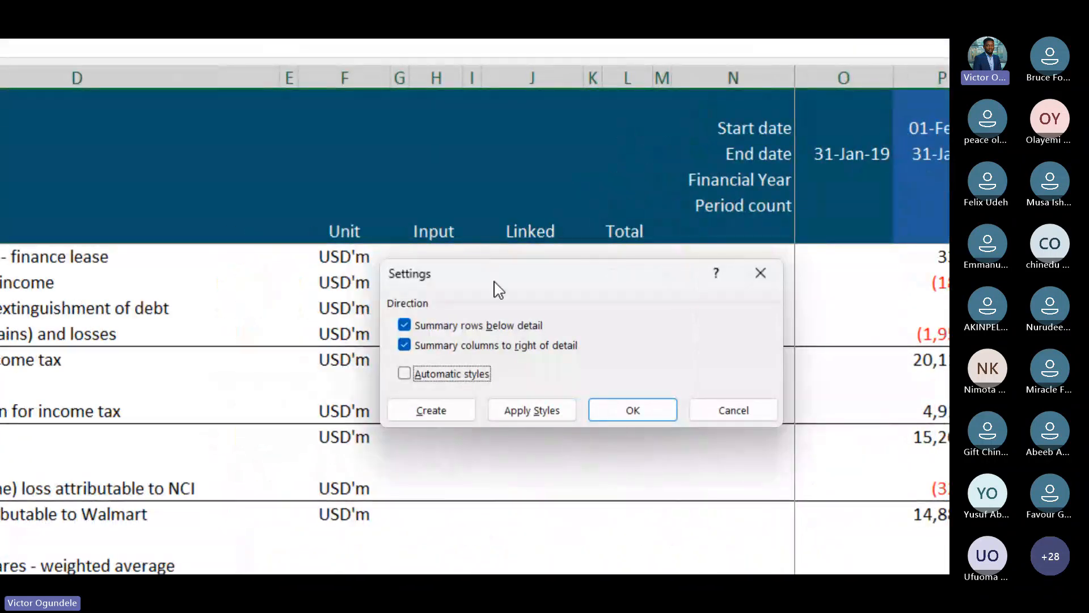
{"action": "left_click_drag", "start_coordinate": [543, 278], "coordinate": [429, 261]}
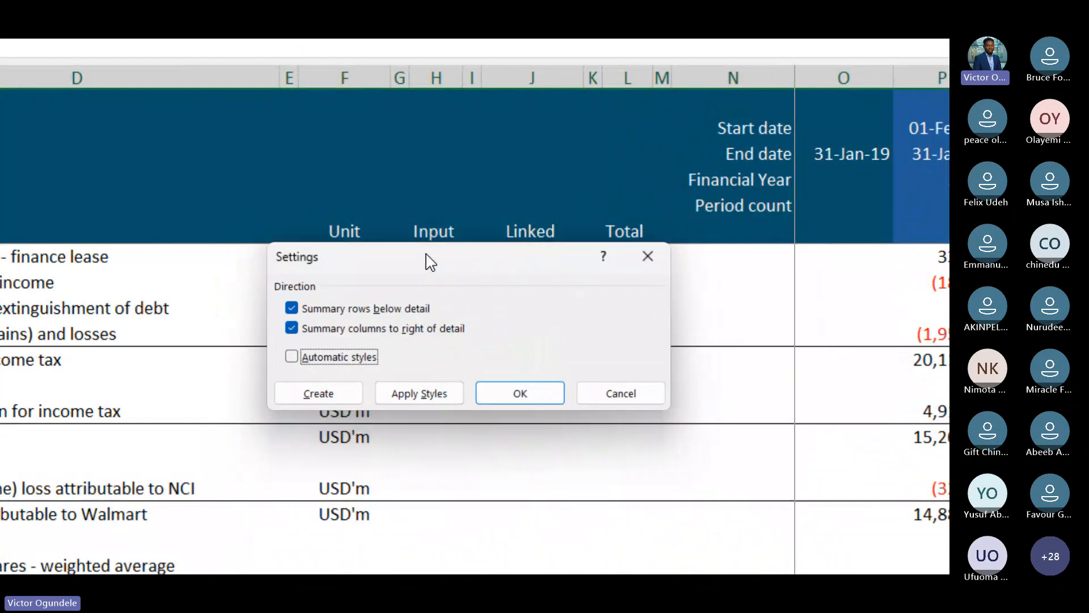
{"action": "left_click", "coordinate": [291, 309]}
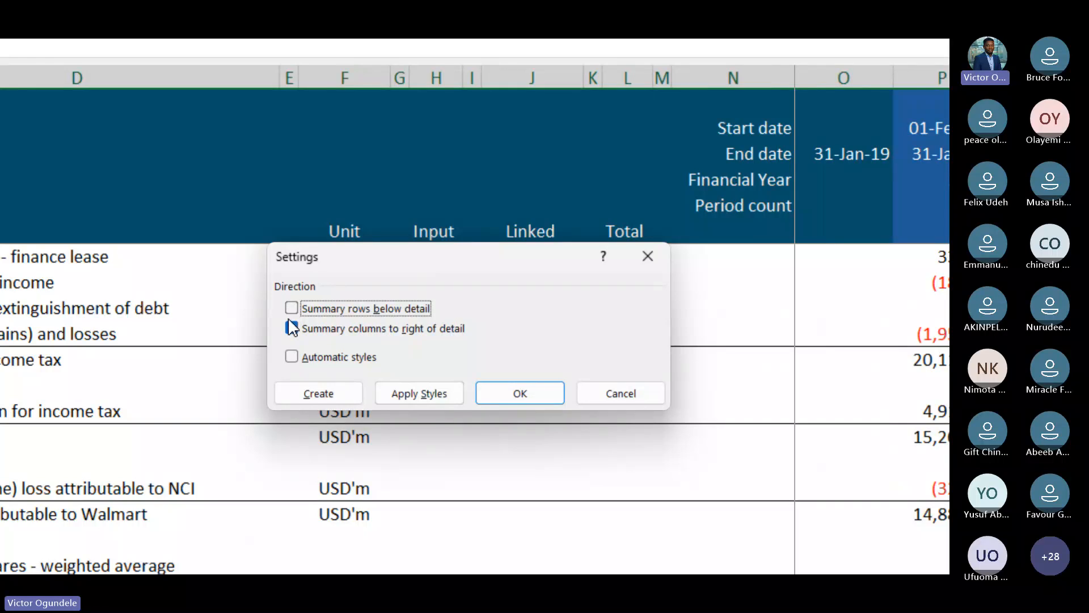
{"action": "left_click", "coordinate": [292, 329]}
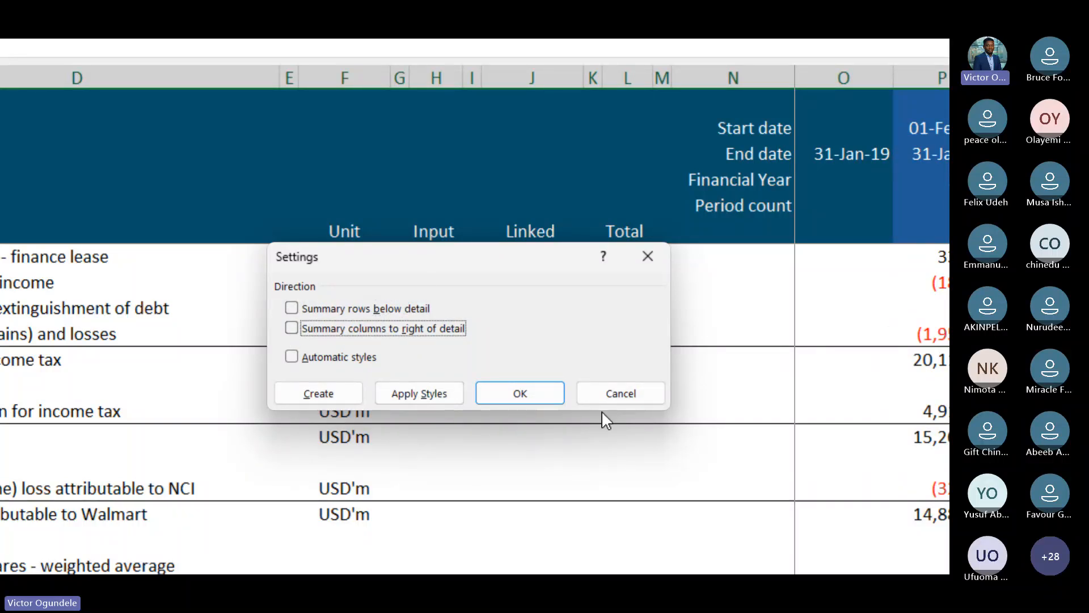
{"action": "left_click", "coordinate": [535, 398]}
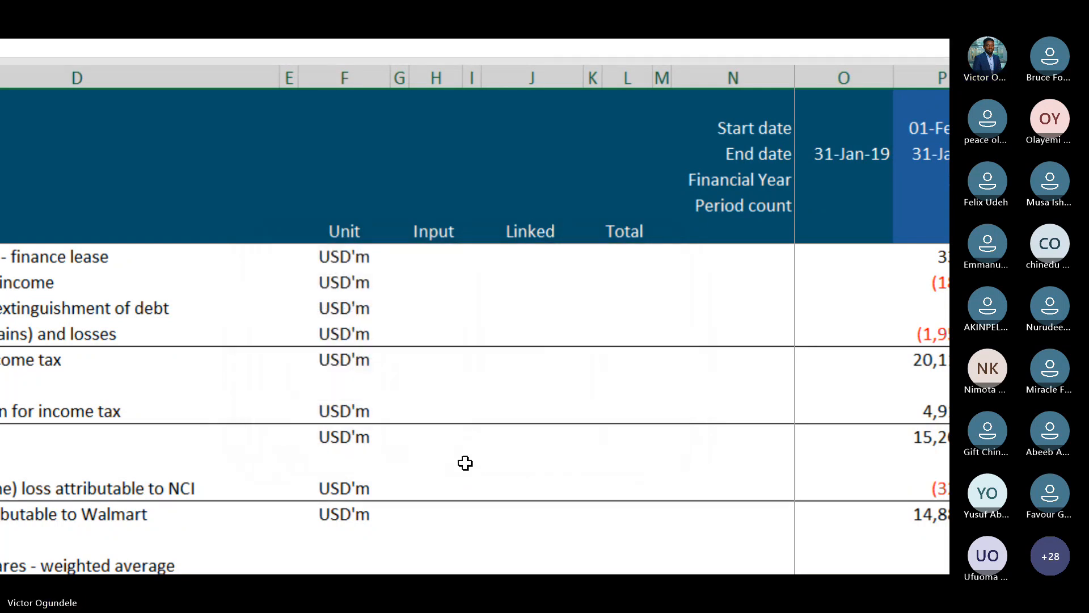
{"action": "scroll", "coordinate": [121, 319], "scroll_direction": "up", "scroll_amount": 5}
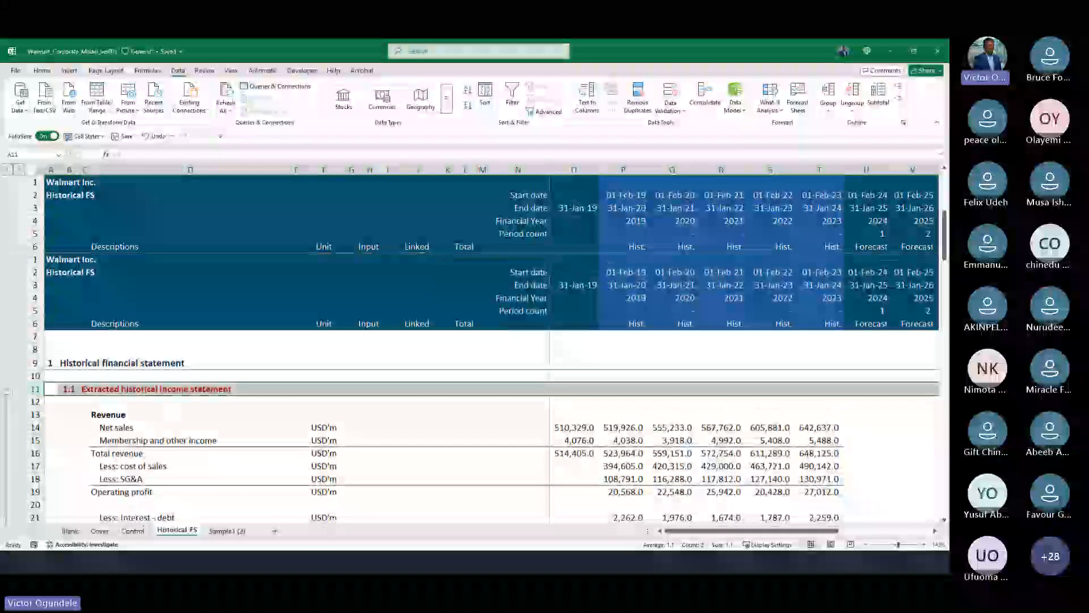
{"action": "left_click", "coordinate": [7, 311]}
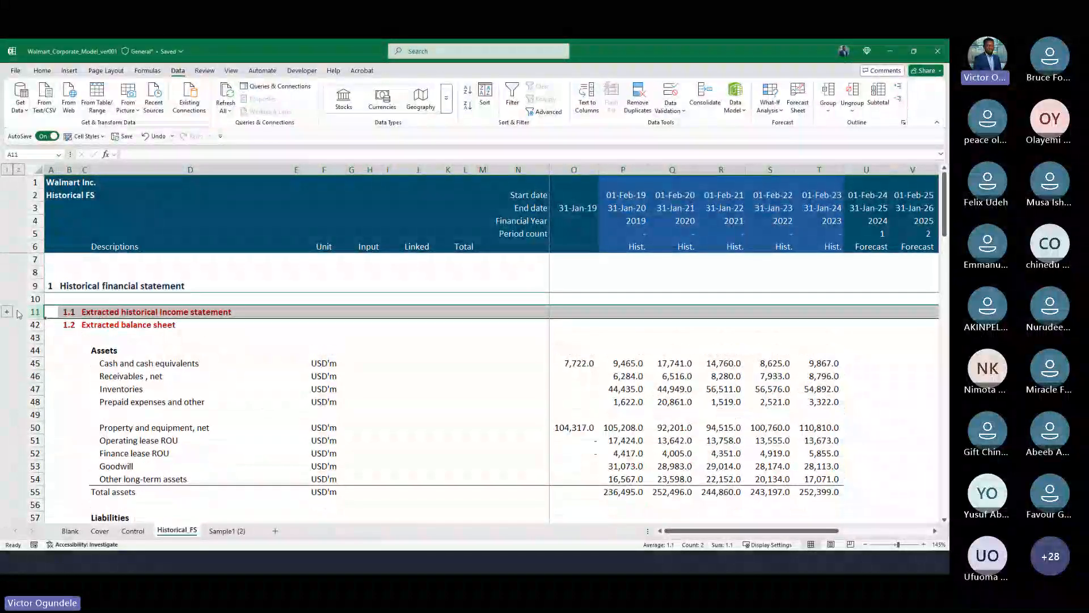
Group rows 43 to 84 beneath the Extracted balance sheet heading on Historical_FS.
{"action": "left_click", "coordinate": [72, 337]}
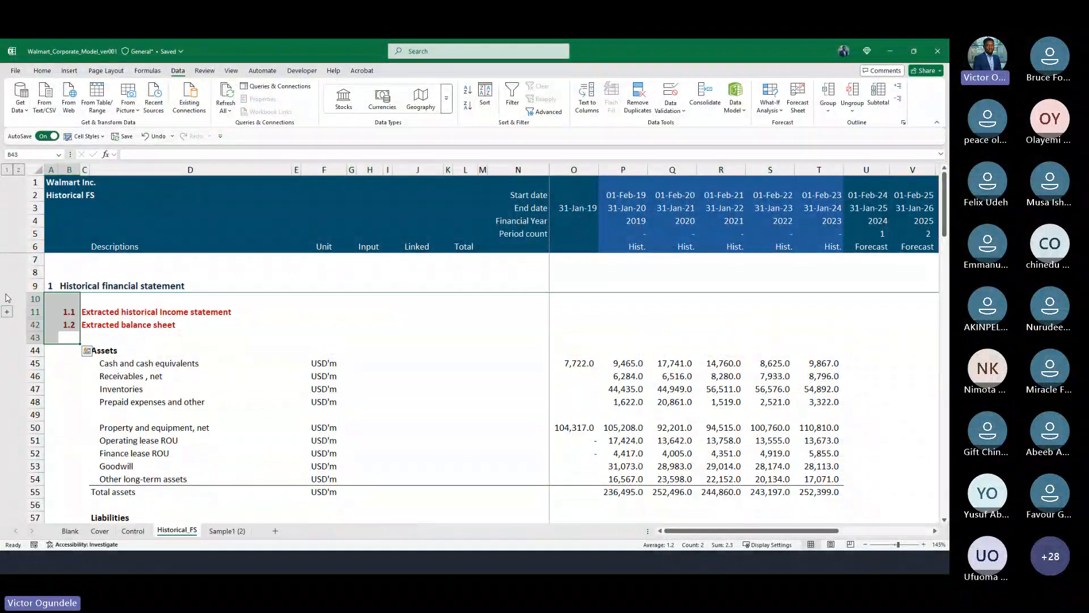
{"action": "key", "text": "ctrl+shift+Down"}
{"action": "key", "text": "shift+Up"}
{"action": "key", "text": "shift+alt+Right"}
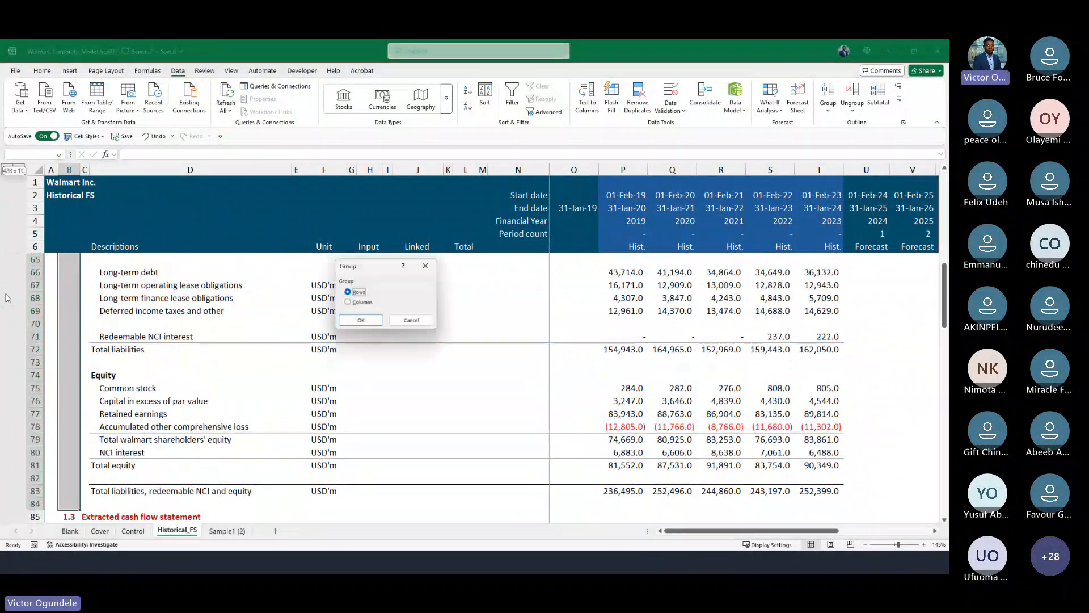
{"action": "key", "text": "Return"}
Group rows 86 to 134 beneath the Extracted cash flow statement heading on Historical_FS.
{"action": "scroll", "coordinate": [6, 298], "scroll_direction": "down", "scroll_amount": 15}
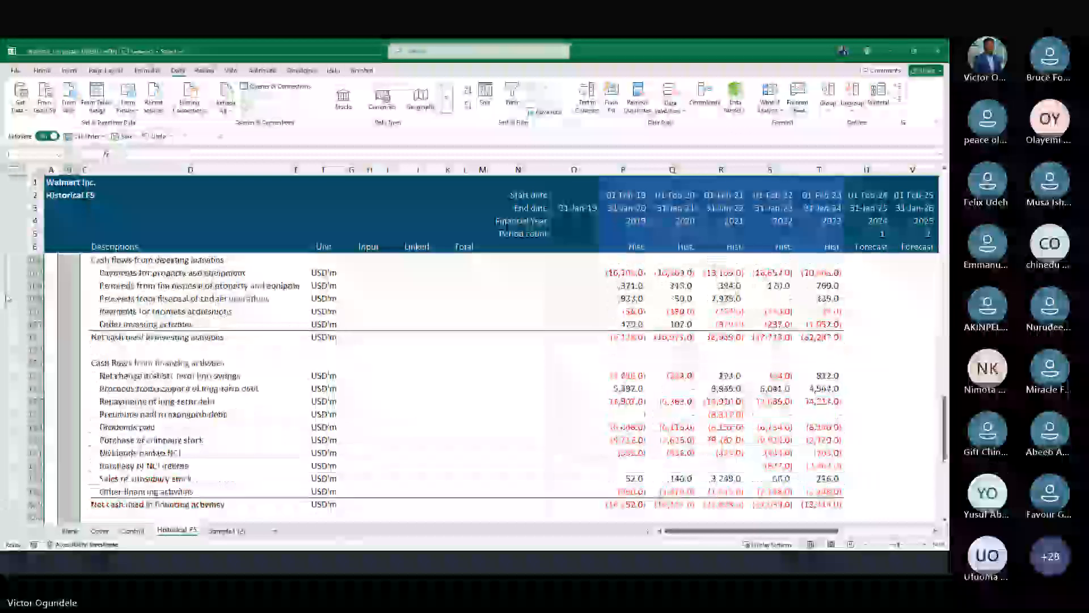
{"action": "key", "text": "shift+alt+Right"}
{"action": "key", "text": "Return"}
{"action": "key", "text": "ctrl+Down"}
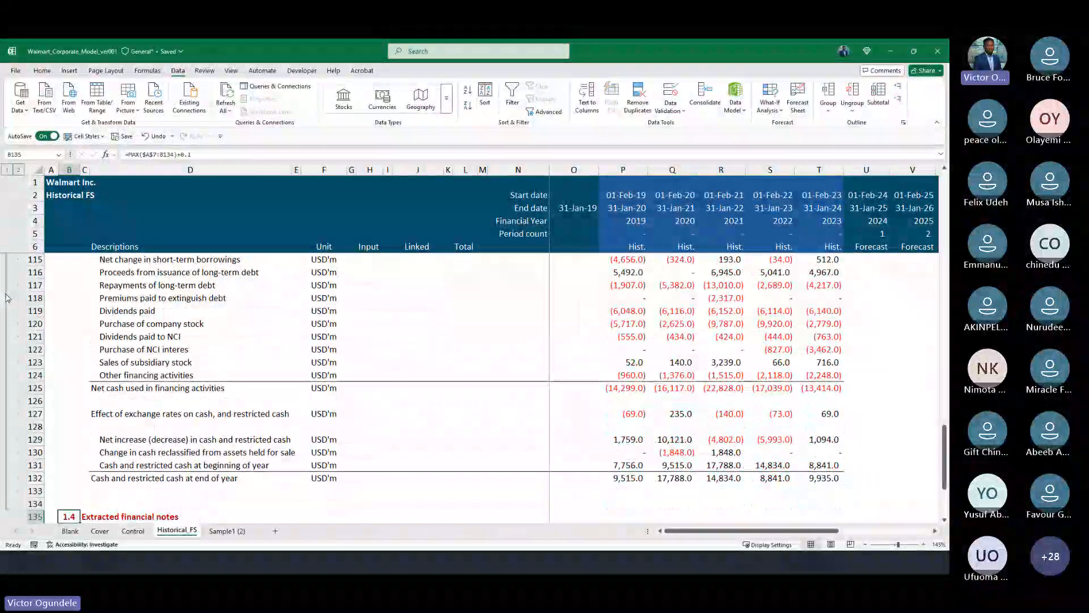
Minimise the ribbon and collapse the balance sheet and cash flow statement row groups under headings 1.2 and 1.3.
{"action": "scroll", "coordinate": [6, 298], "scroll_direction": "down", "scroll_amount": 5}
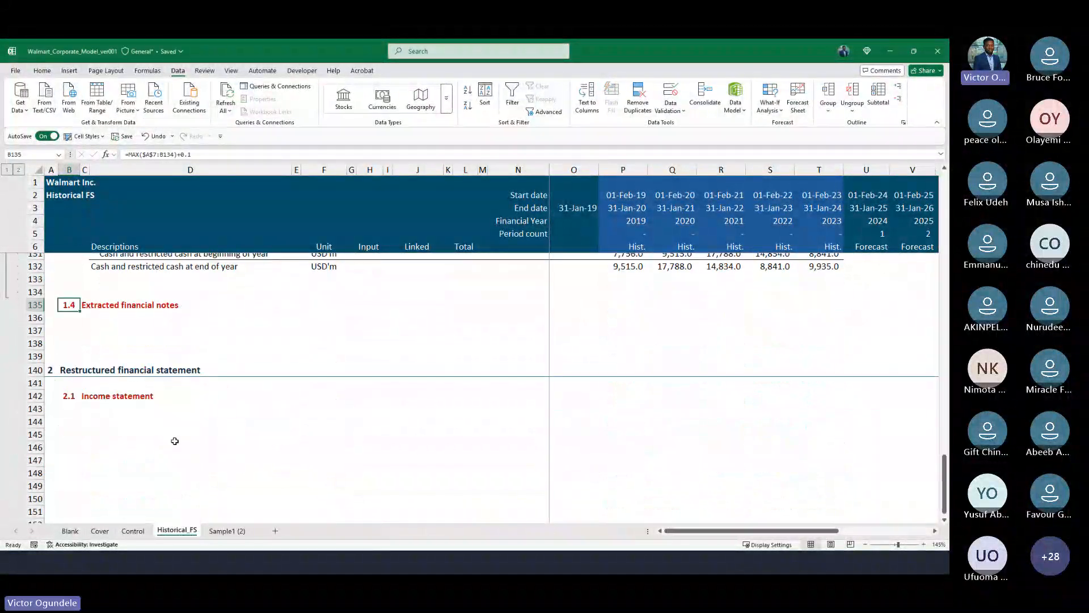
{"action": "scroll", "coordinate": [282, 269], "scroll_direction": "up", "scroll_amount": 19}
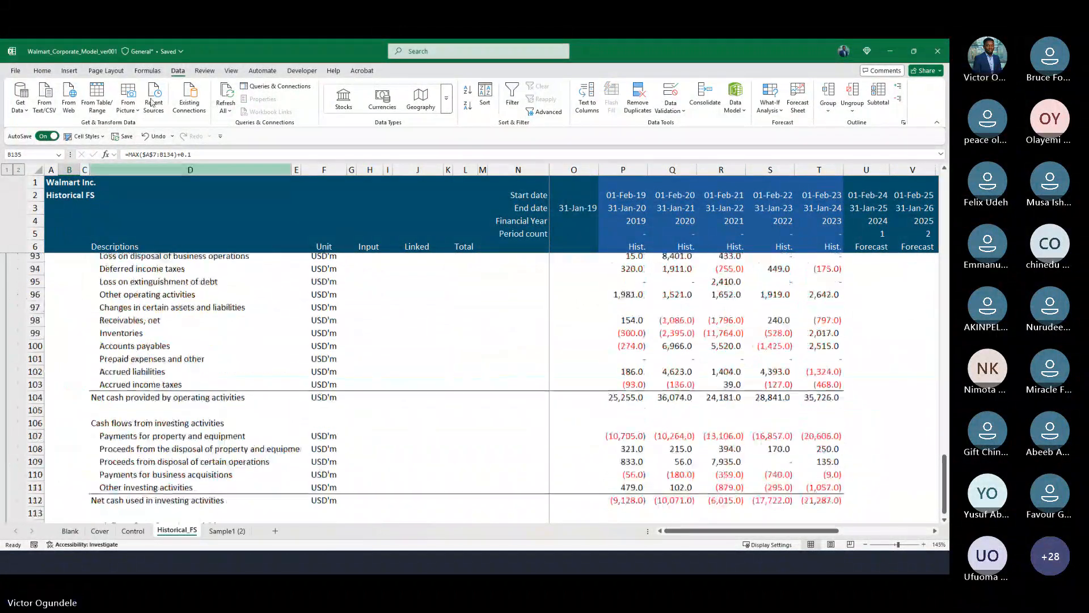
{"action": "double_click", "coordinate": [43, 71]}
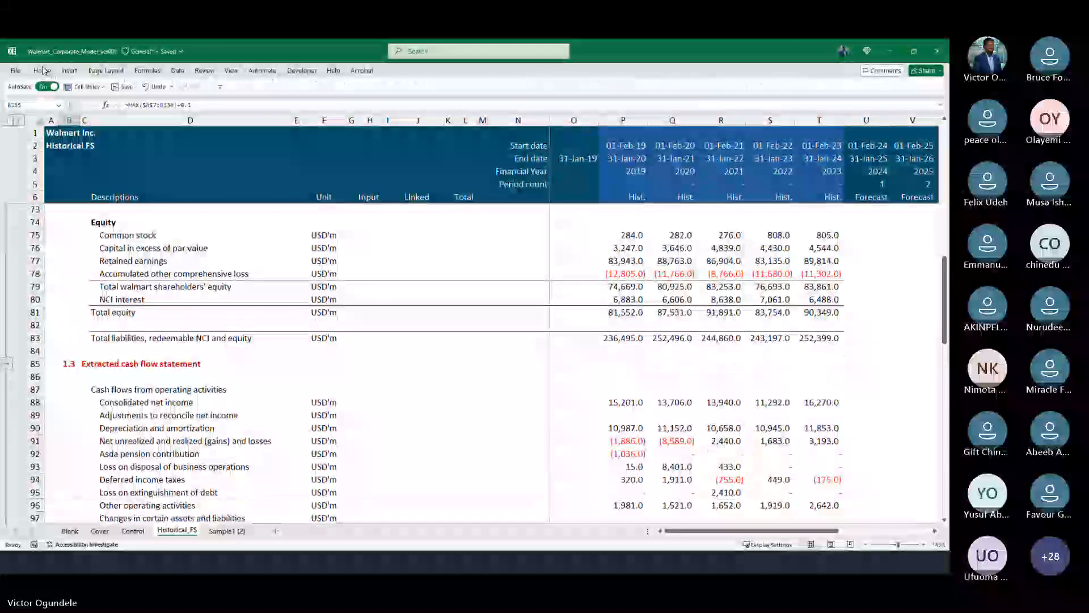
{"action": "scroll", "coordinate": [123, 351], "scroll_direction": "up", "scroll_amount": 8}
{"action": "scroll", "coordinate": [34, 295], "scroll_direction": "up", "scroll_amount": 5}
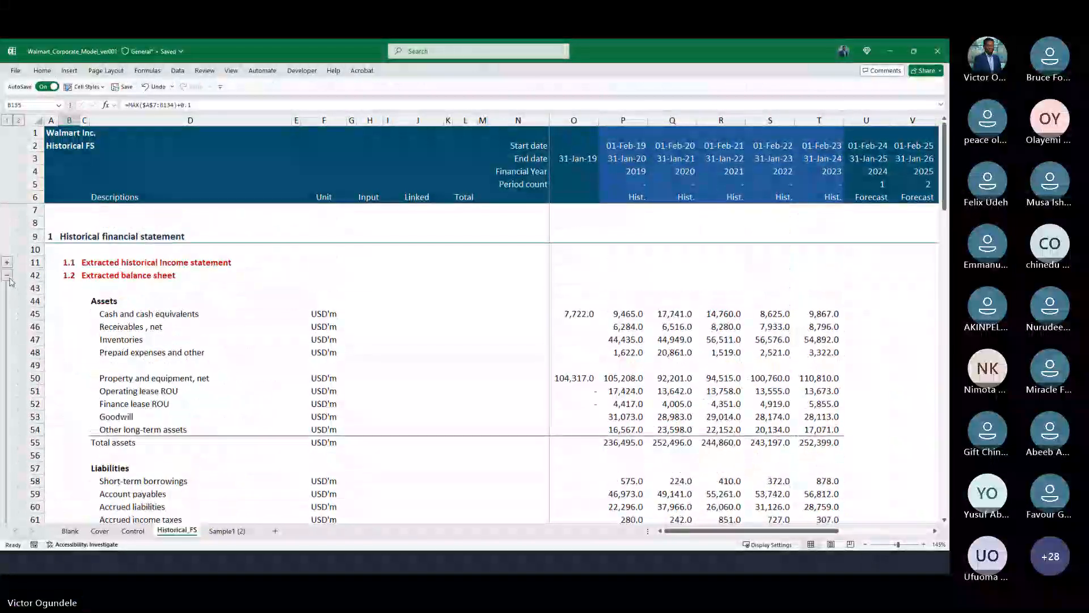
{"action": "left_click", "coordinate": [7, 276]}
{"action": "left_click", "coordinate": [6, 288]}
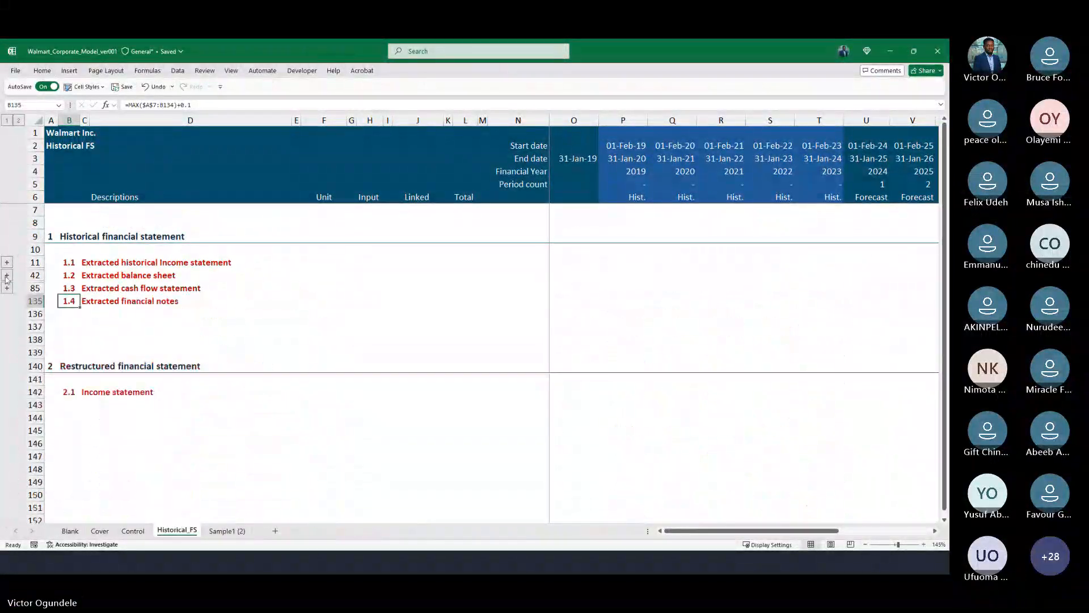
Expand the Extracted historical Income statement rows and select description cell D144 beneath heading 2.1 Income statement.
{"action": "left_click", "coordinate": [7, 262]}
{"action": "scroll", "coordinate": [120, 422], "scroll_direction": "down", "scroll_amount": 8}
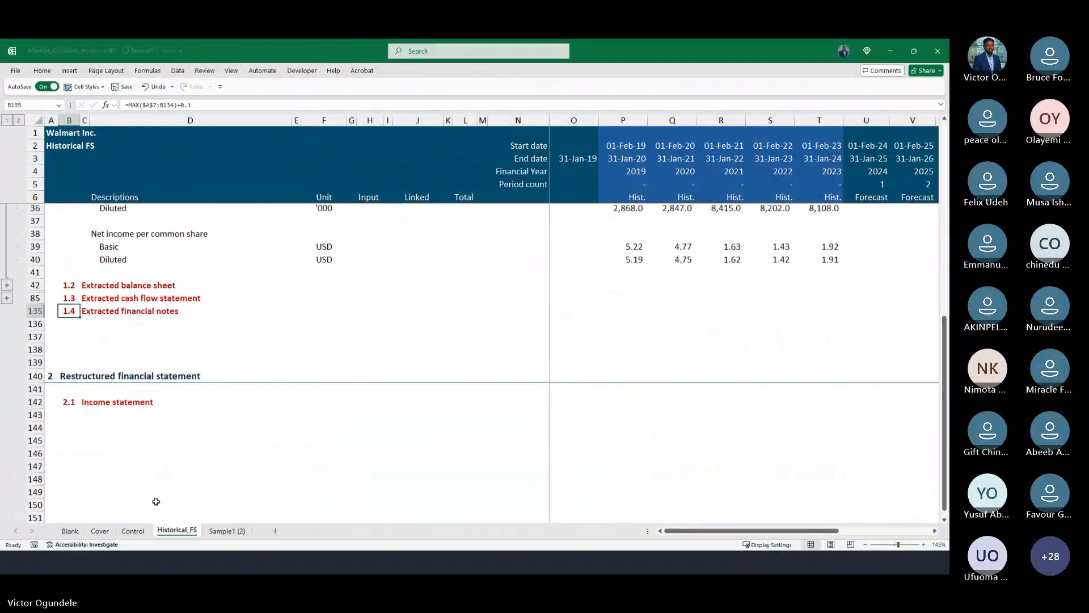
{"action": "left_click", "coordinate": [108, 421]}
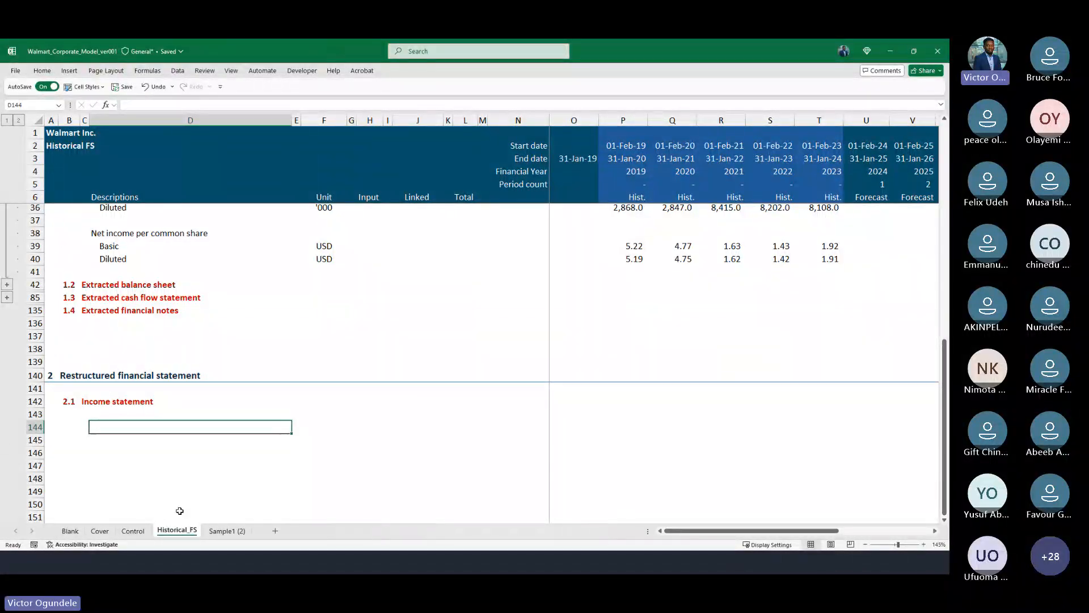
Link cell D144 under the restructured Income statement heading to the Revenue label in Control!D54.
{"action": "scroll", "coordinate": [180, 511], "scroll_direction": "down", "scroll_amount": 1}
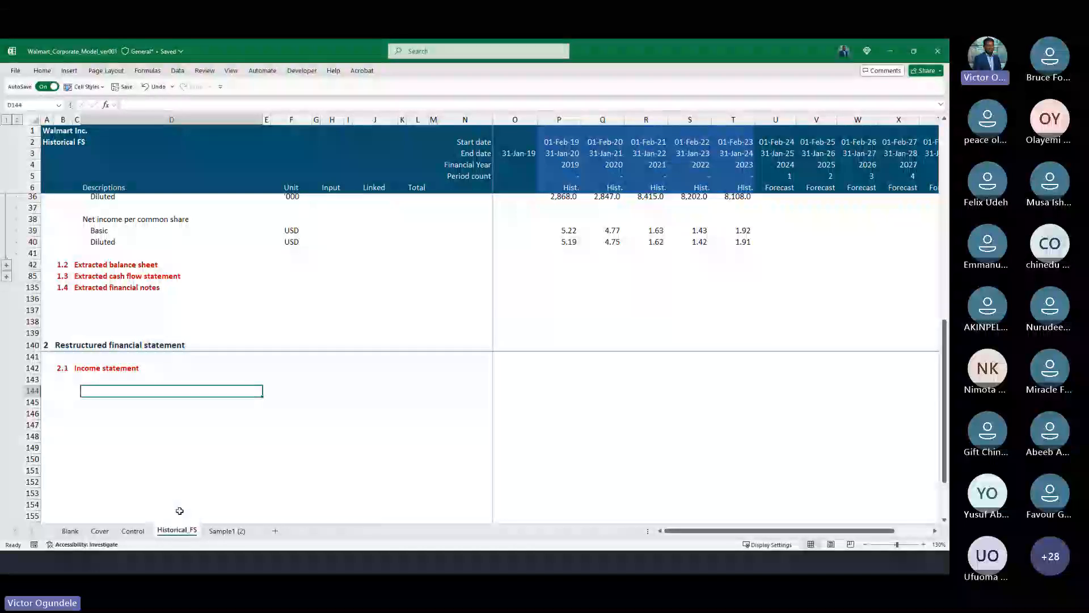
{"action": "left_click", "coordinate": [138, 534]}
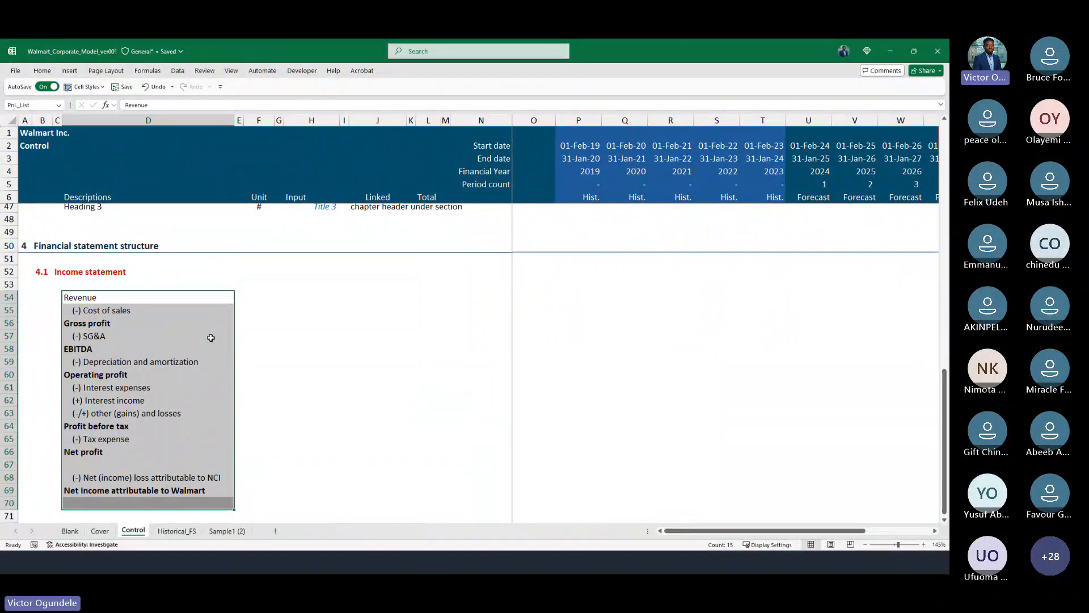
{"action": "scroll", "coordinate": [210, 338], "scroll_direction": "down", "scroll_amount": 1}
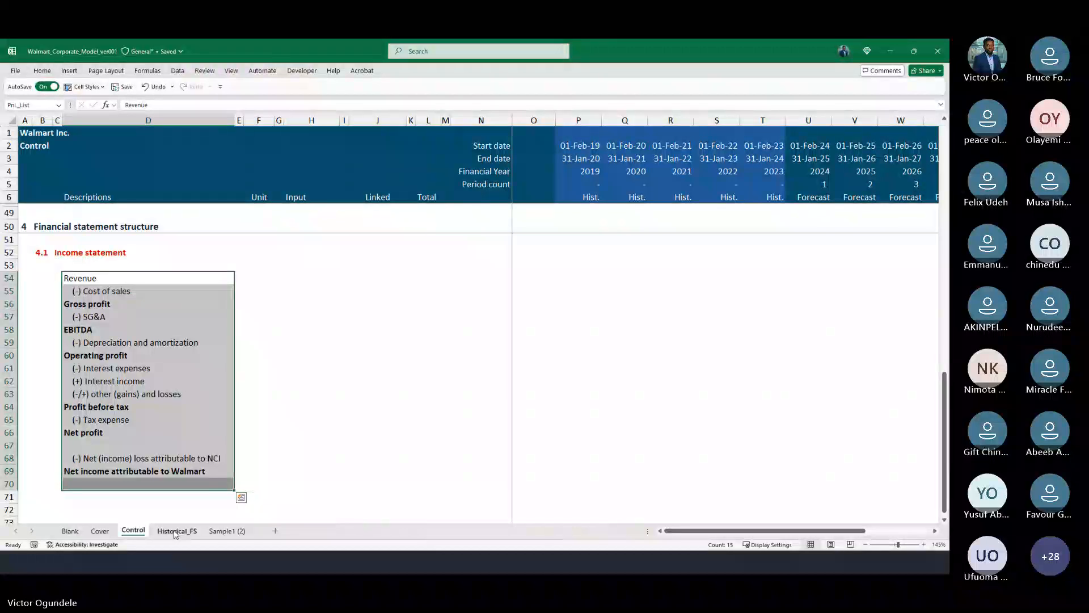
{"action": "left_click", "coordinate": [176, 531]}
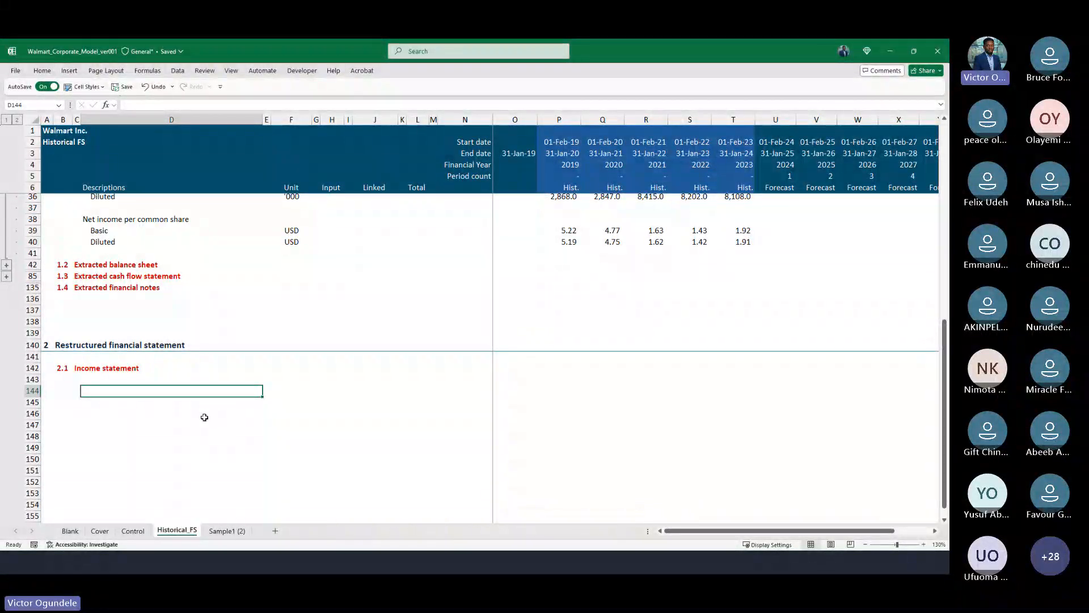
{"action": "type", "text": "="}
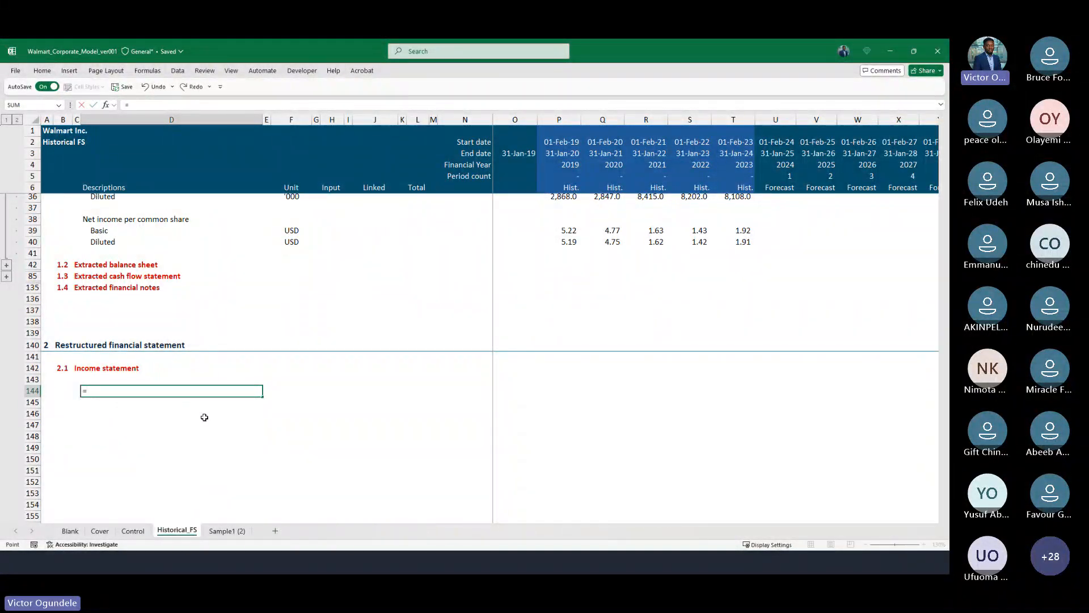
{"action": "key", "text": "ctrl+Page_Up"}
{"action": "left_click", "coordinate": [75, 278]}
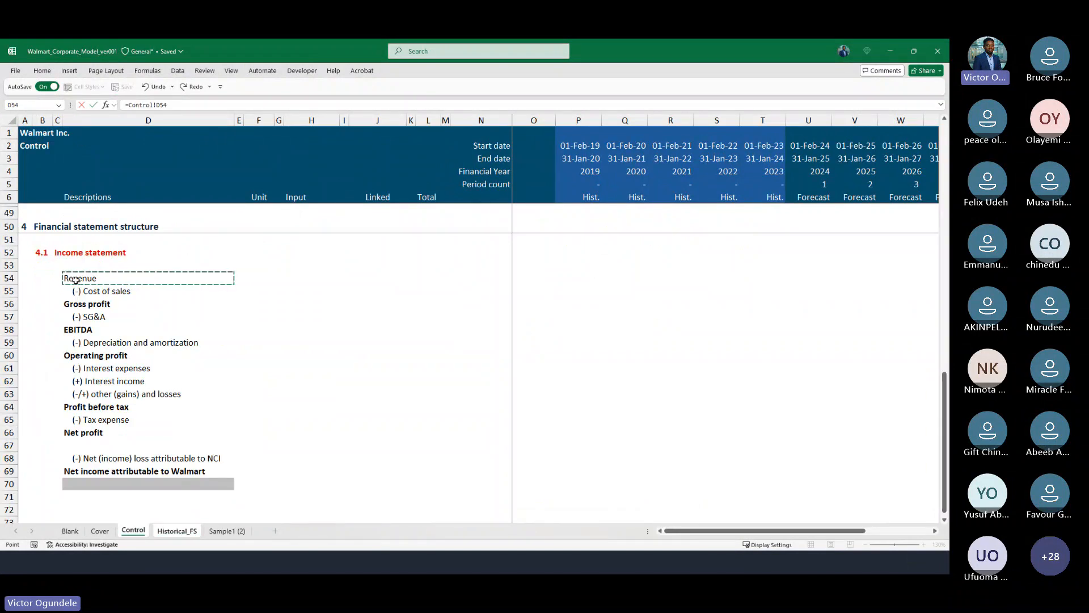
{"action": "key", "text": "Return"}
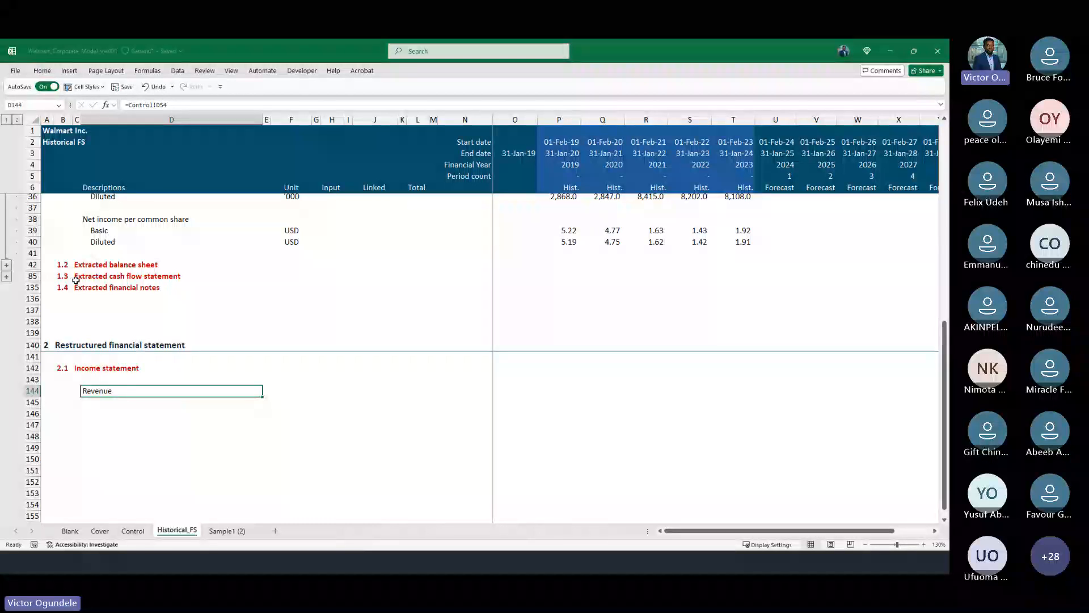
Fill the Revenue line's unit cell F144 with a formula referencing the named range ModelCurrency.
{"action": "key", "text": "Right"}
{"action": "key", "text": "Right"}
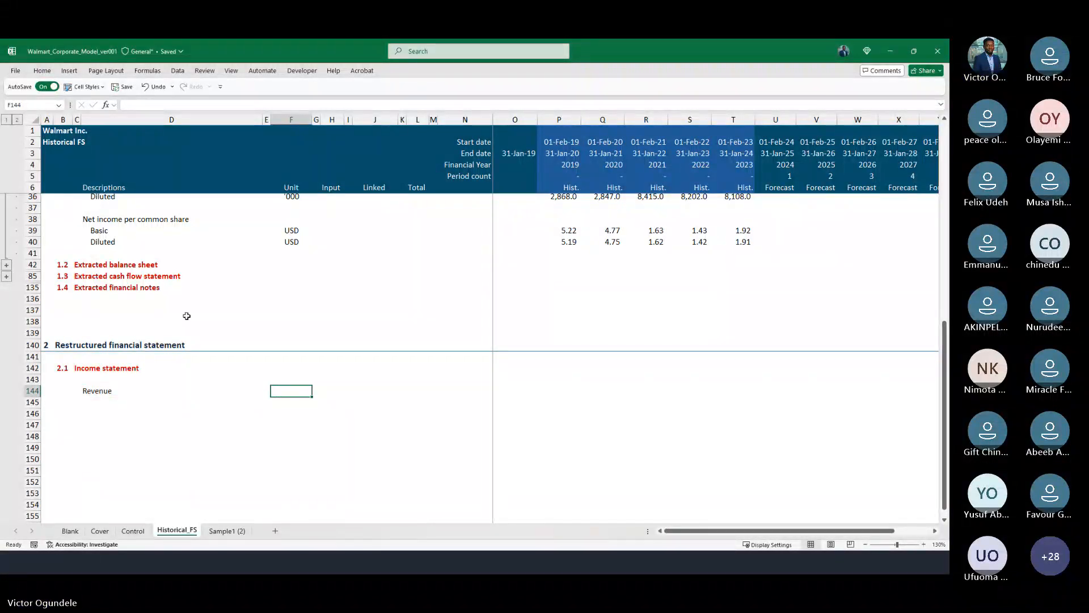
{"action": "scroll", "coordinate": [266, 352], "scroll_direction": "up", "scroll_amount": 2}
{"action": "scroll", "coordinate": [266, 352], "scroll_direction": "up", "scroll_amount": 1}
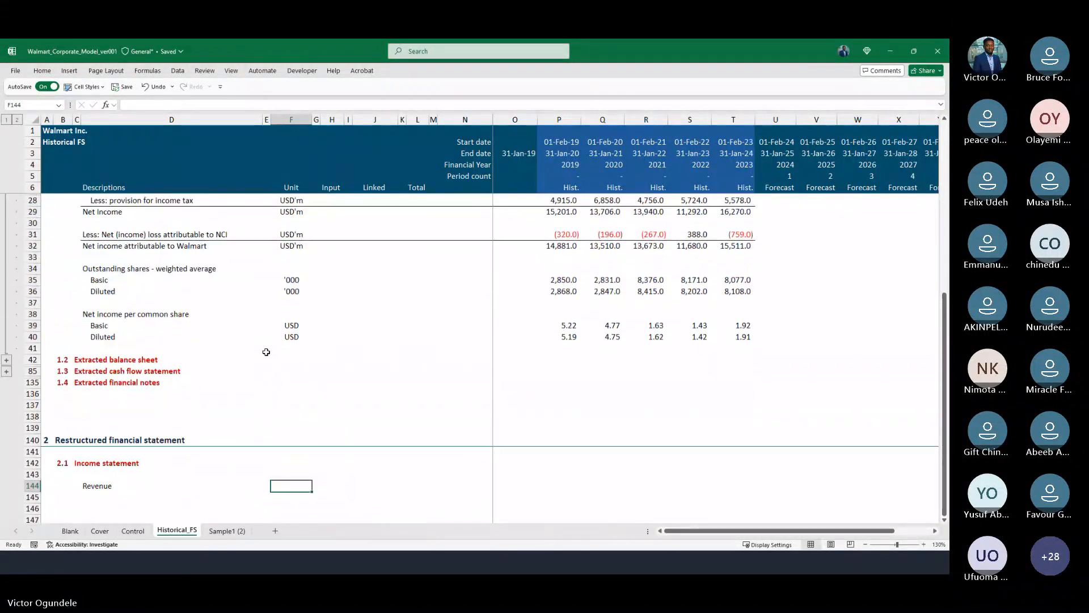
{"action": "type", "text": "="}
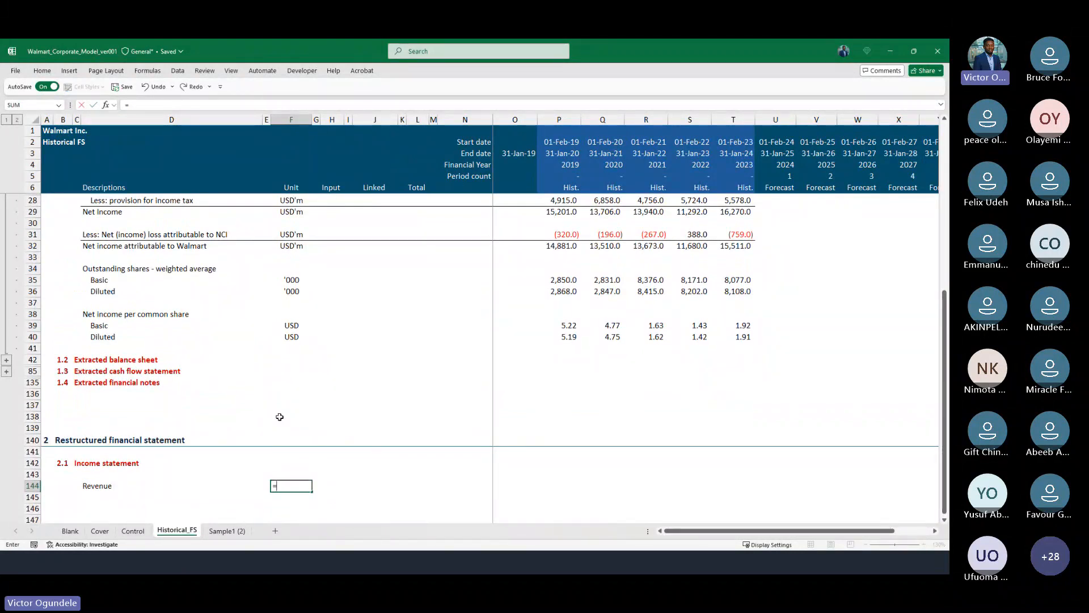
{"action": "type", "text": "mox"}
{"action": "key", "text": "BackSpace"}
{"action": "type", "text": "d"}
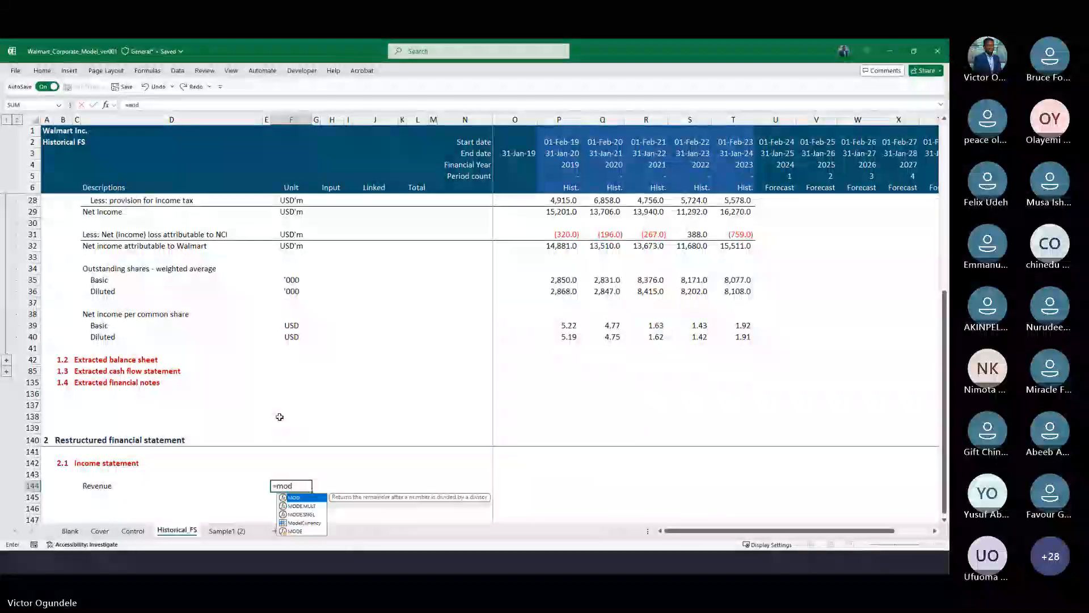
{"action": "key", "text": "Down"}
{"action": "key", "text": "Down"}
{"action": "key", "text": "Down"}
{"action": "key", "text": "Tab"}
{"action": "key", "text": "Return"}
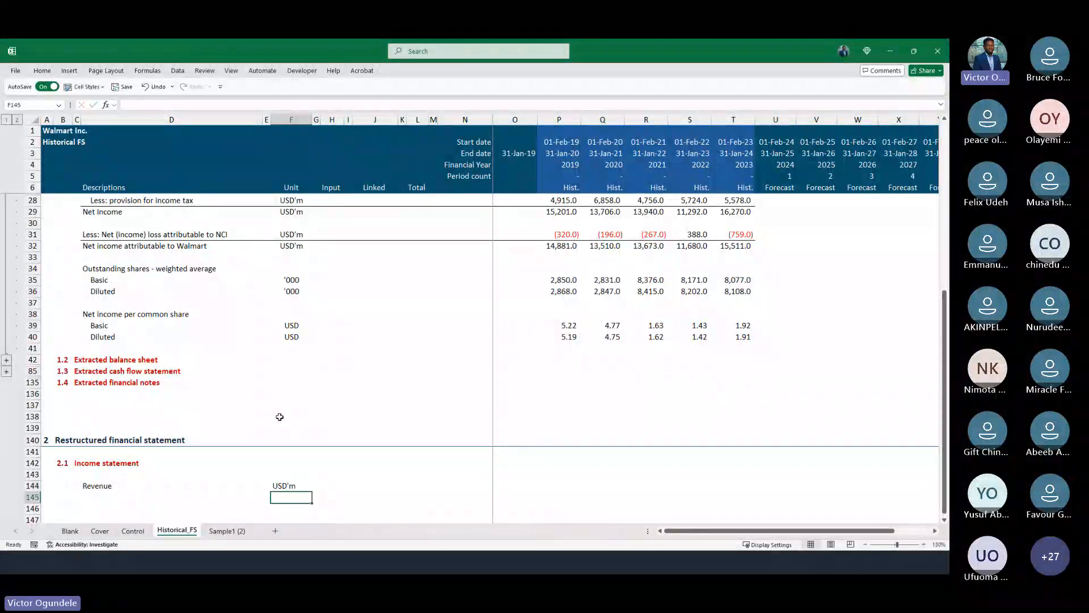
{"action": "scroll", "coordinate": [280, 417], "scroll_direction": "down", "scroll_amount": 2}
{"action": "scroll", "coordinate": [280, 417], "scroll_direction": "up", "scroll_amount": 2}
{"action": "scroll", "coordinate": [280, 417], "scroll_direction": "down", "scroll_amount": 4}
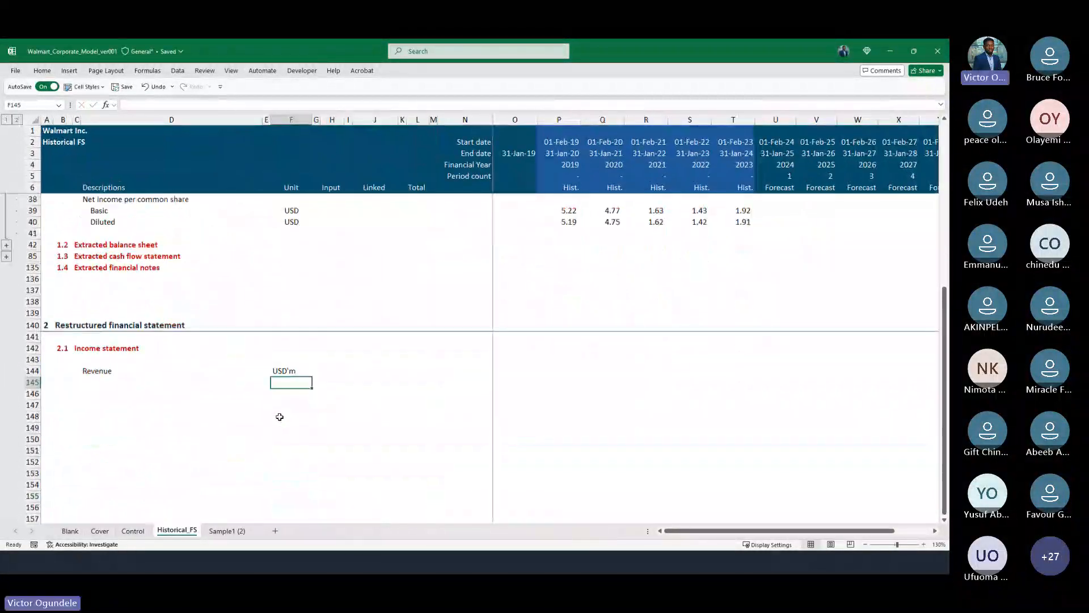
{"action": "scroll", "coordinate": [280, 417], "scroll_direction": "up", "scroll_amount": 1}
{"action": "left_click", "coordinate": [524, 398]}
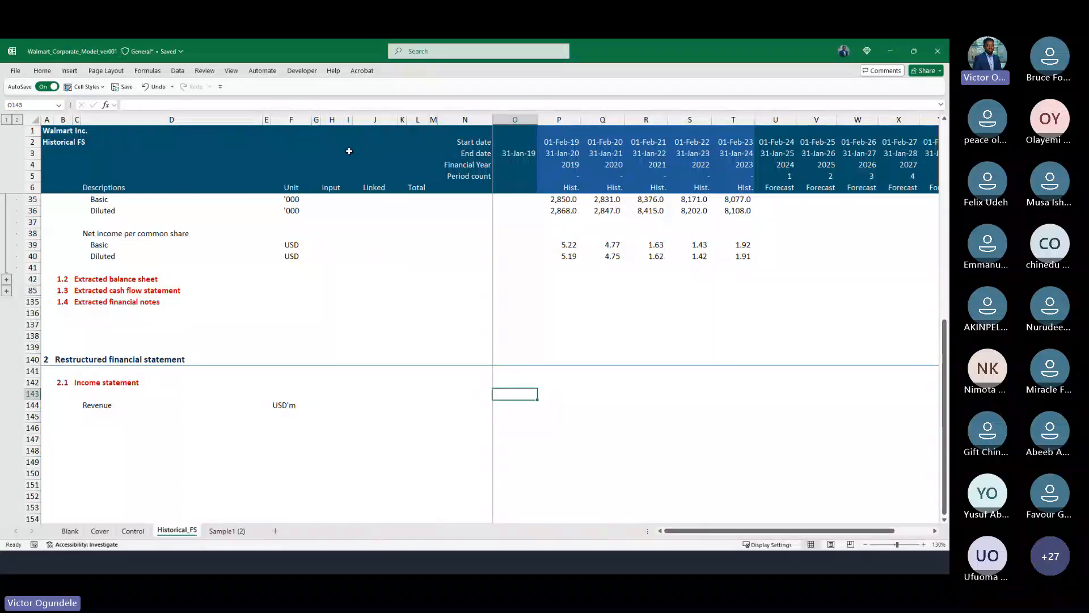
{"action": "left_click", "coordinate": [332, 121]}
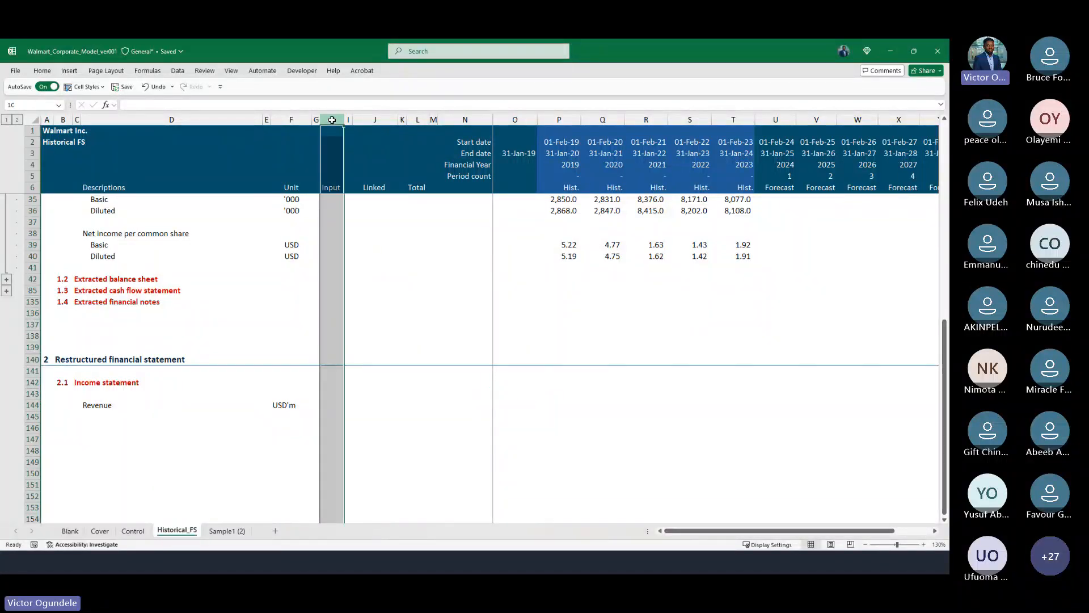
{"action": "key", "text": "alt+Tab"}
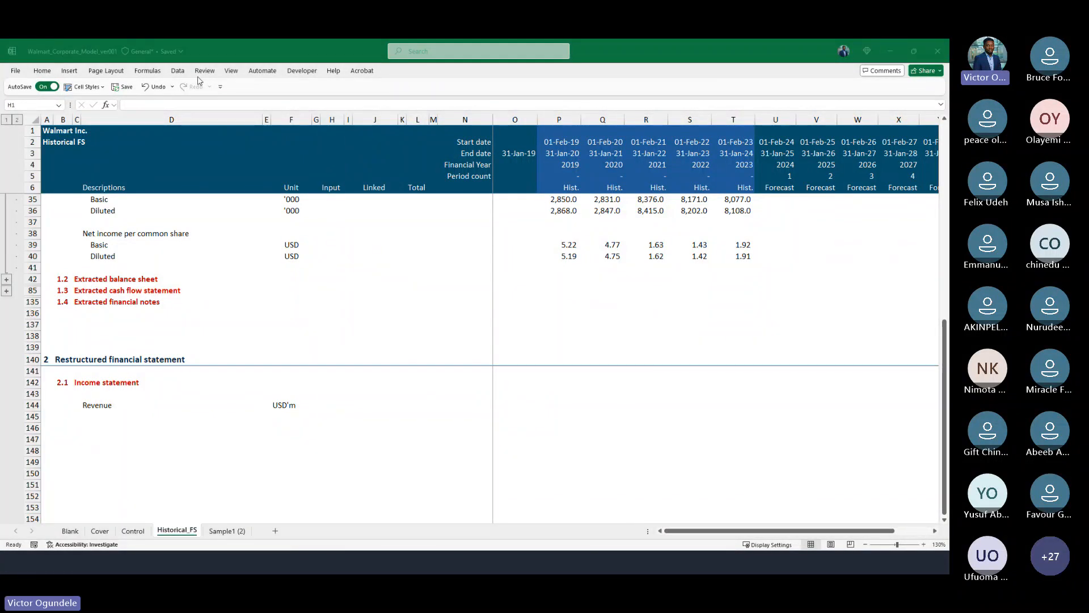
{"action": "key", "text": "alt+Tab"}
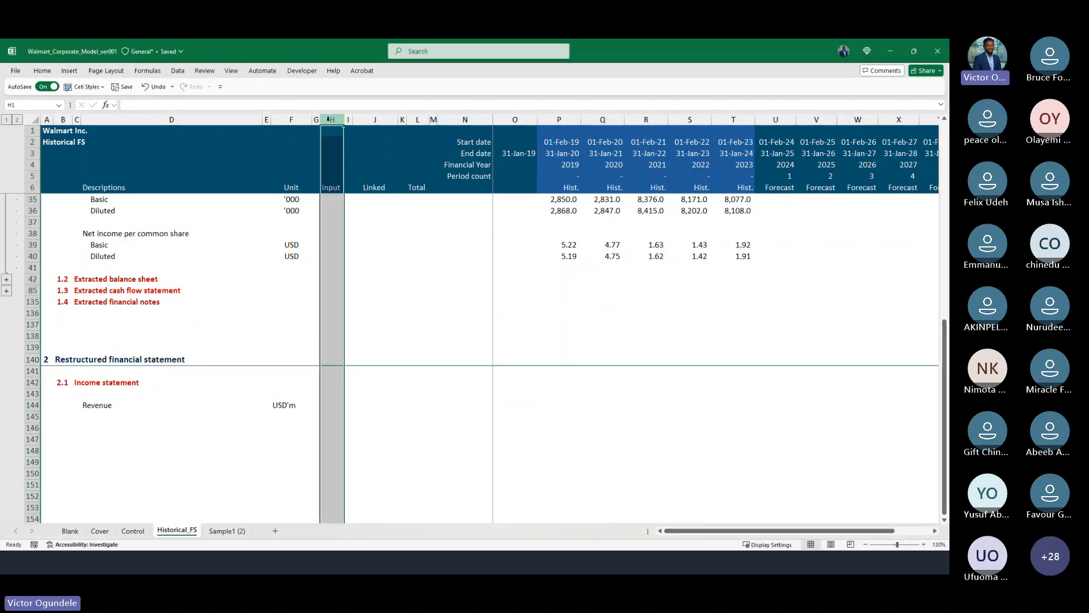
Group columns H to M, which hold Input, Linked and Total, on the Historical_FS sheet.
{"action": "left_click_drag", "start_coordinate": [329, 118], "coordinate": [437, 340]}
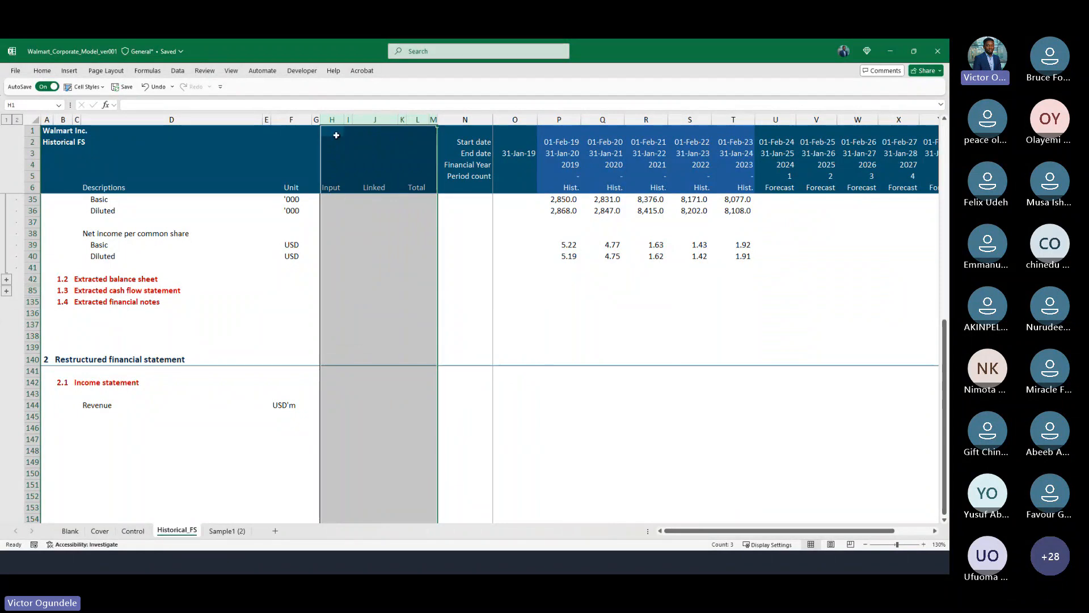
{"action": "left_click_drag", "start_coordinate": [337, 135], "coordinate": [433, 126]}
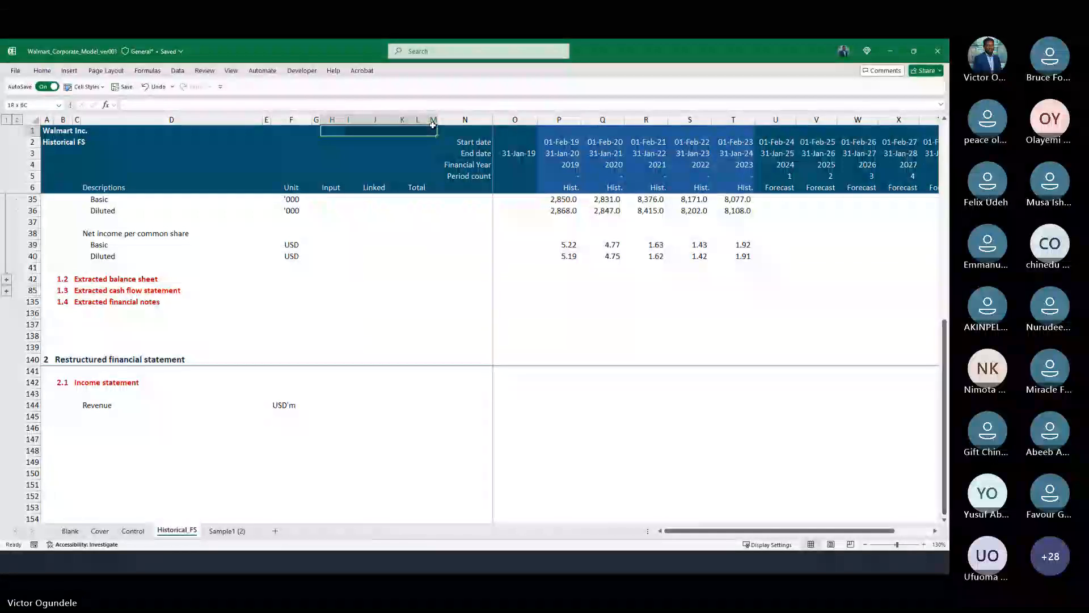
{"action": "left_click", "coordinate": [331, 131]}
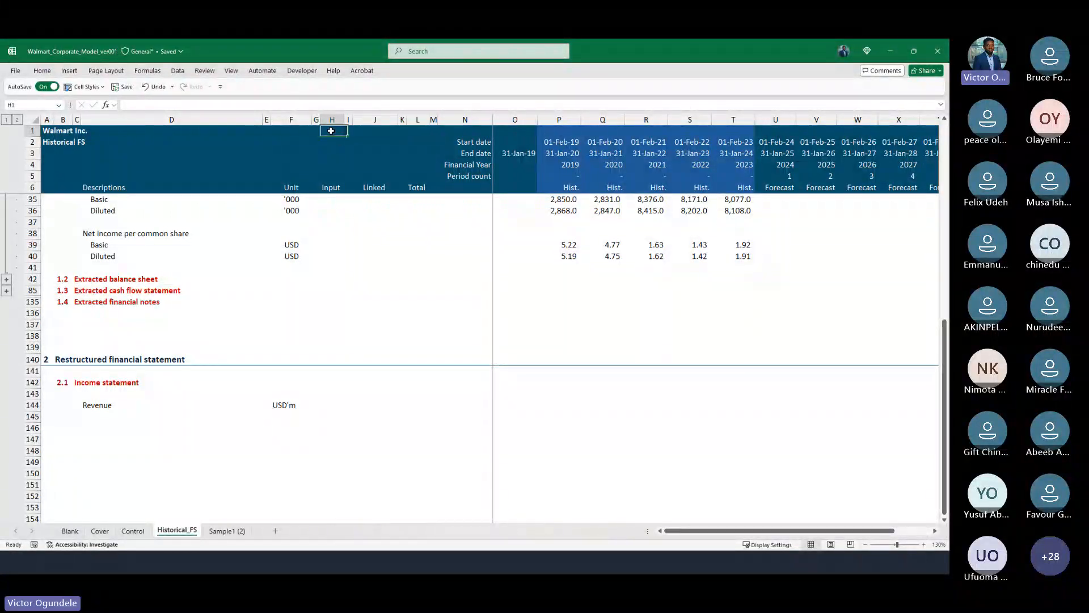
{"action": "left_click_drag", "start_coordinate": [332, 131], "coordinate": [434, 130]}
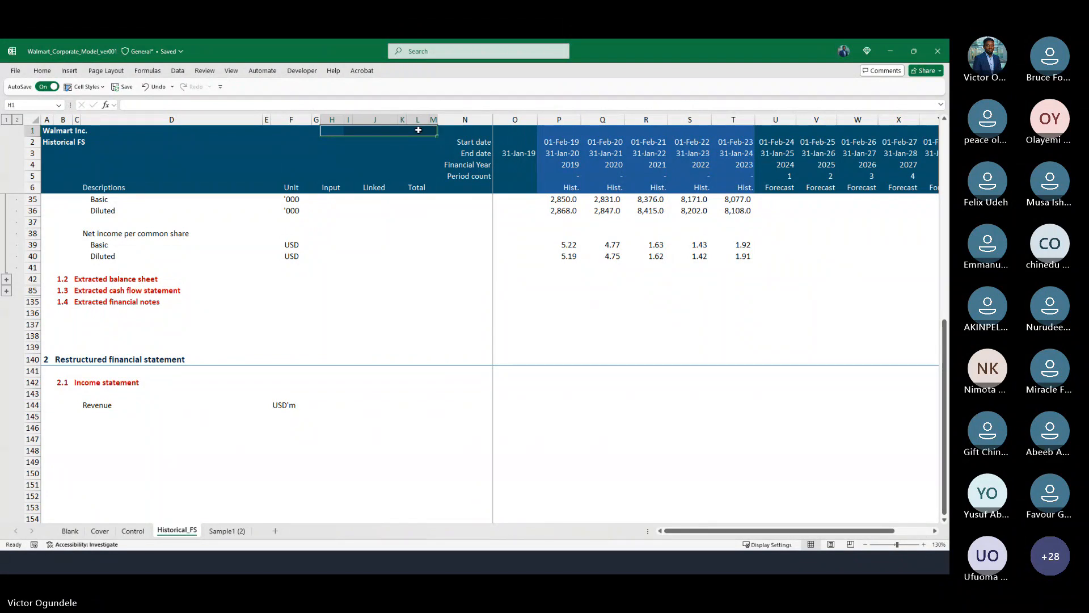
{"action": "left_click", "coordinate": [179, 71]}
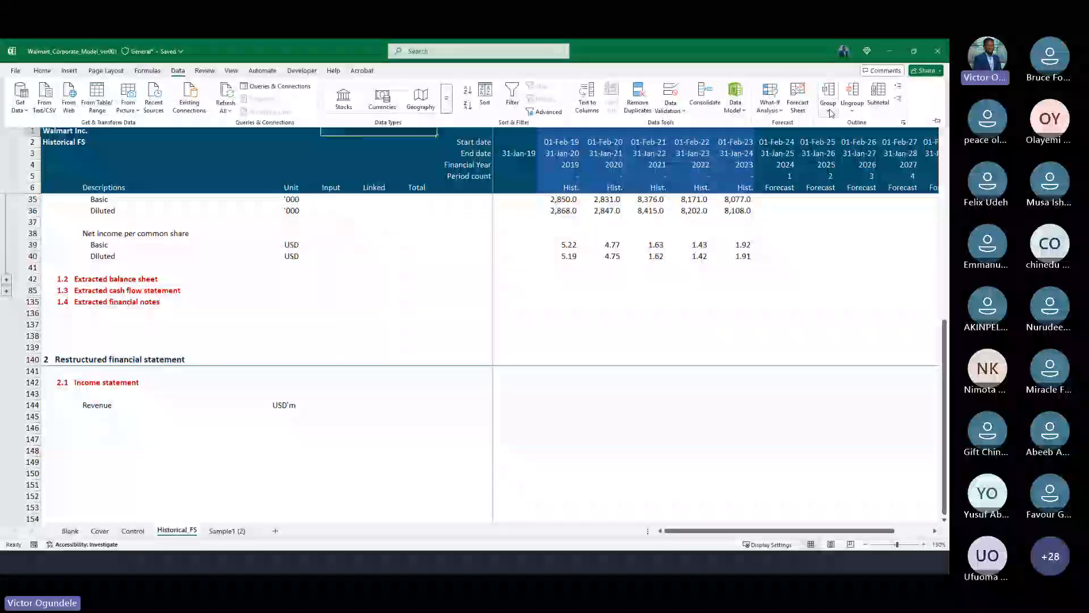
{"action": "left_click", "coordinate": [828, 112]}
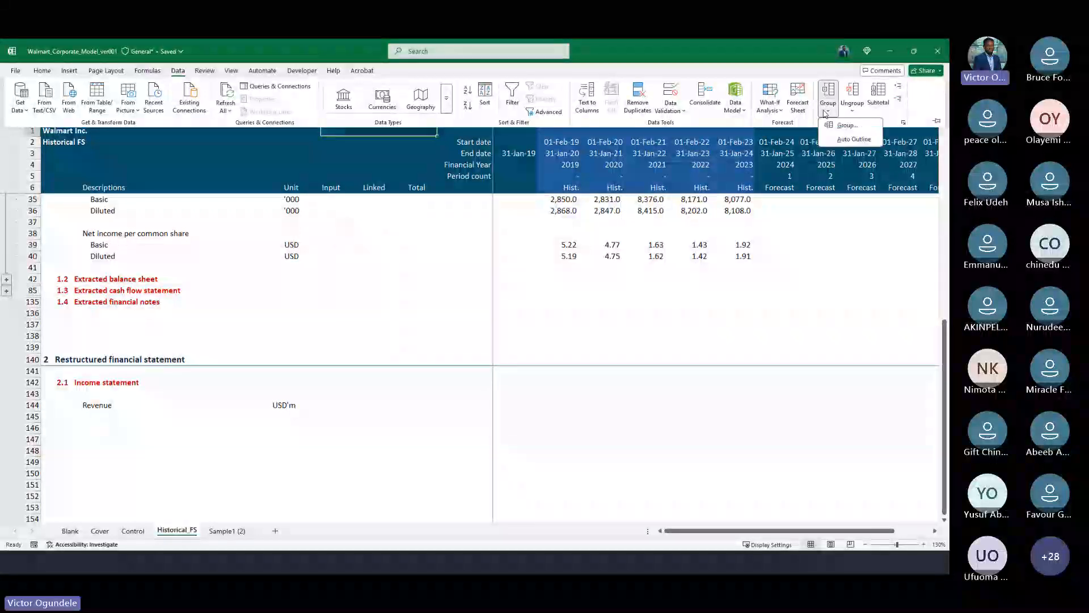
{"action": "left_click", "coordinate": [847, 126]}
{"action": "left_click", "coordinate": [355, 302]}
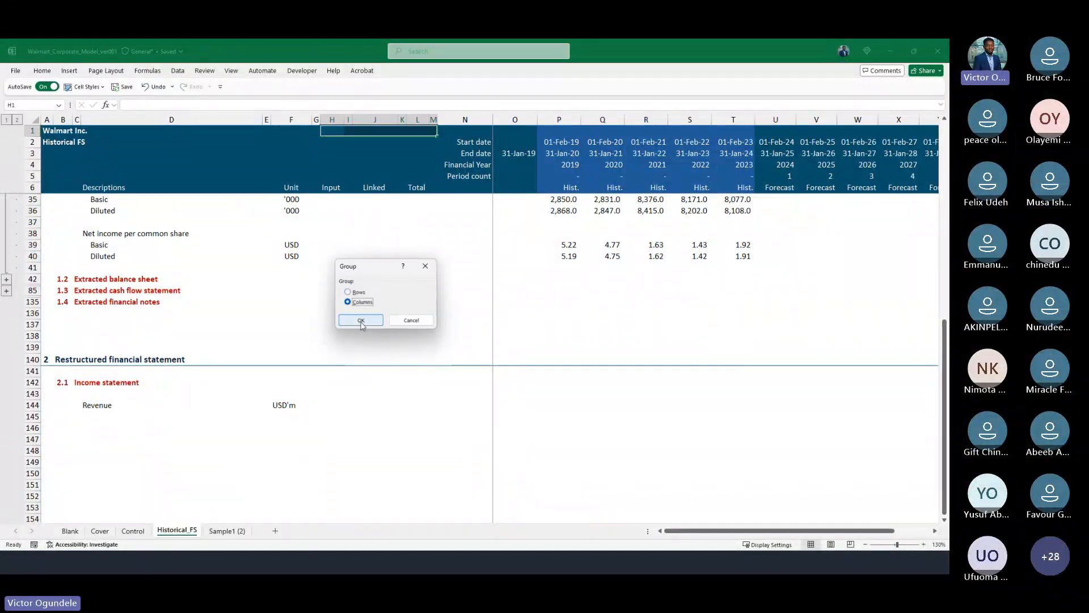
{"action": "left_click", "coordinate": [361, 321]}
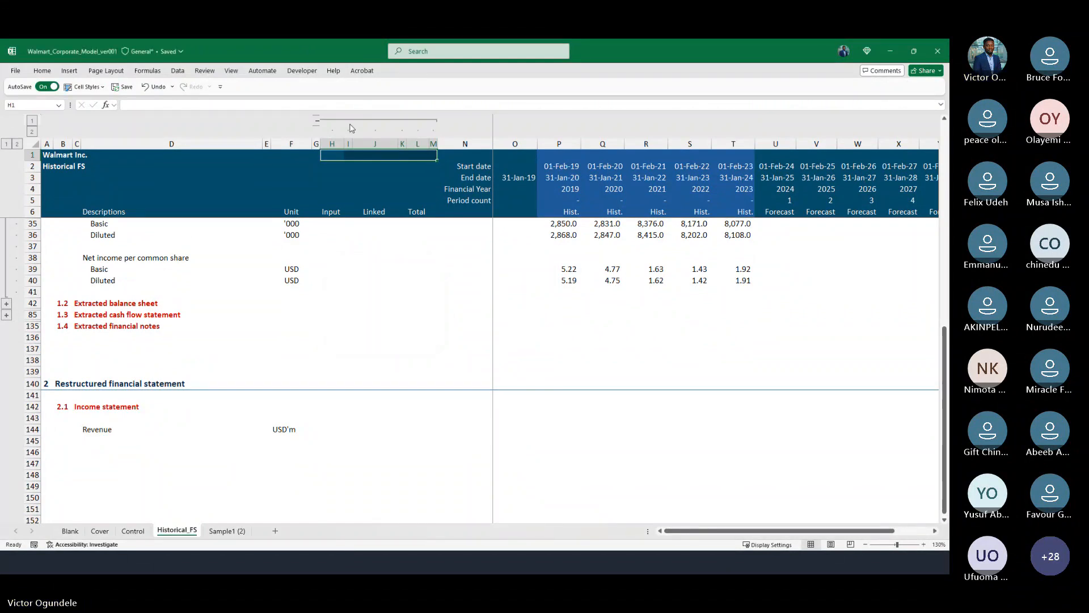
Widen column G slightly and collapse the grouped columns H to M.
{"action": "left_click", "coordinate": [317, 121]}
{"action": "left_click", "coordinate": [316, 189]}
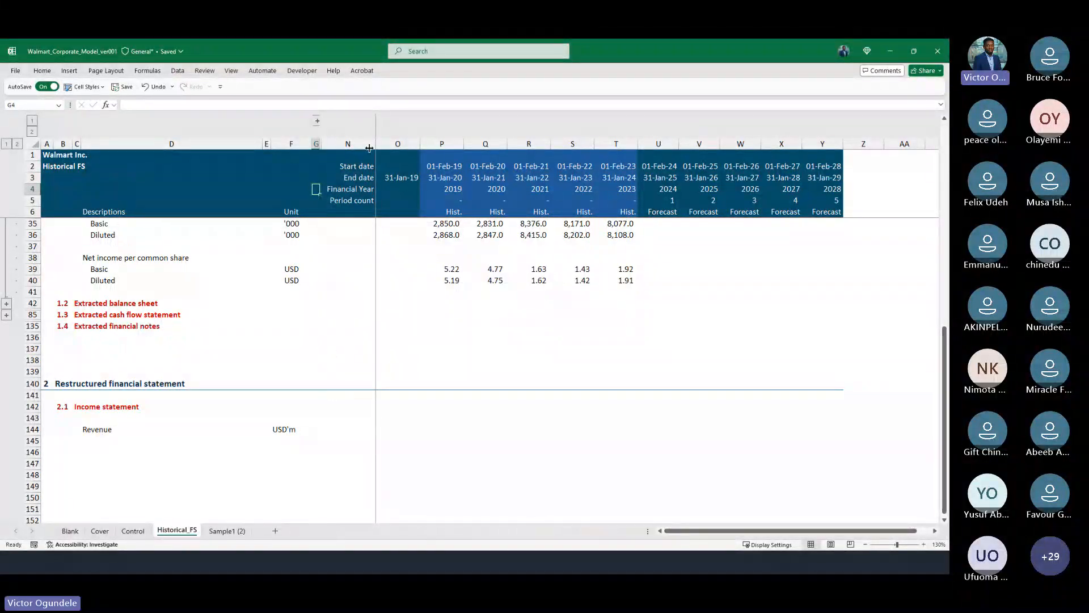
{"action": "left_click", "coordinate": [317, 121]}
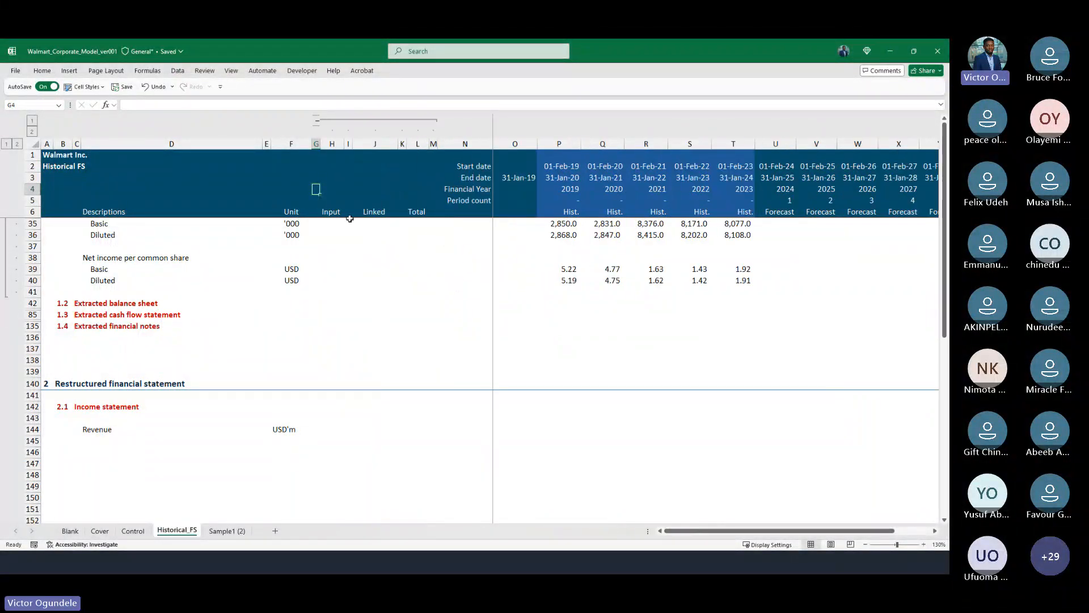
{"action": "left_click_drag", "start_coordinate": [322, 142], "coordinate": [324, 143]}
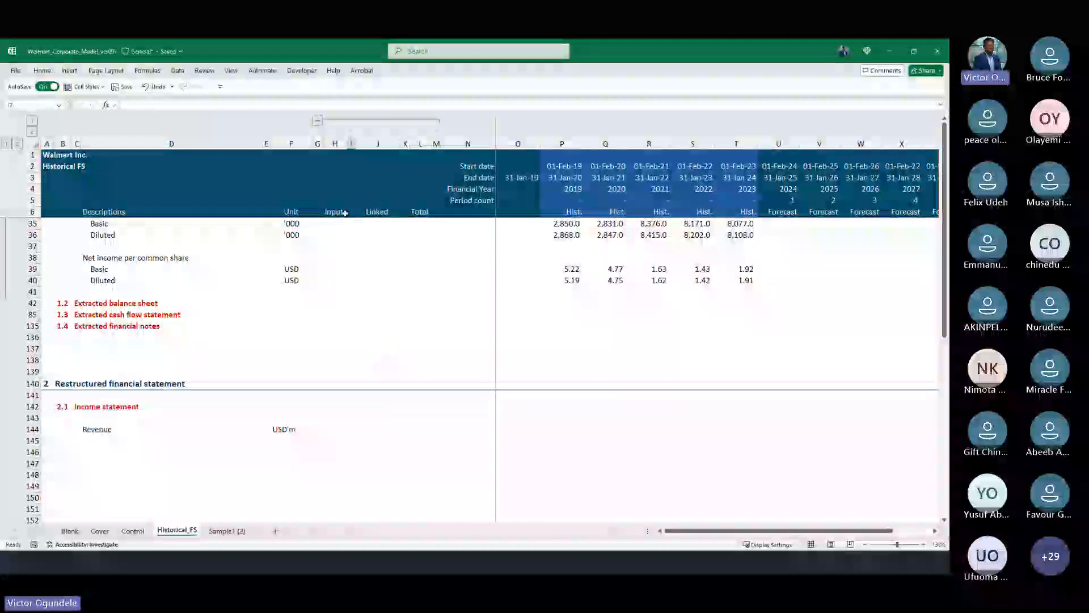
{"action": "left_click", "coordinate": [318, 121]}
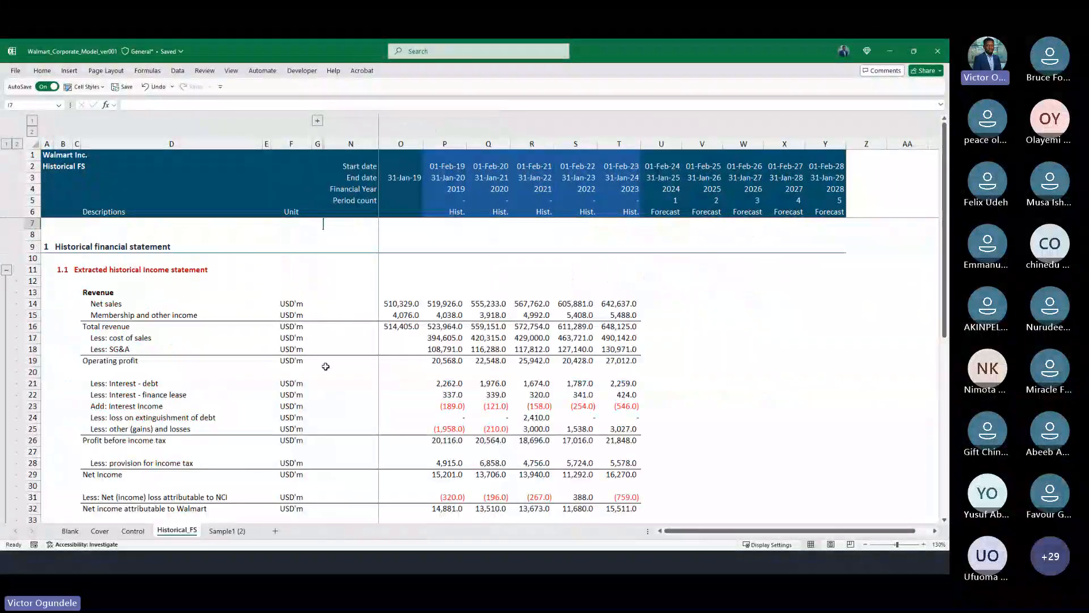
Link the restructured Revenue cells O144:T144 to the extracted Total revenue row 16, starting from O16.
{"action": "left_click", "coordinate": [335, 406]}
{"action": "scroll", "coordinate": [367, 458], "scroll_direction": "down", "scroll_amount": 10}
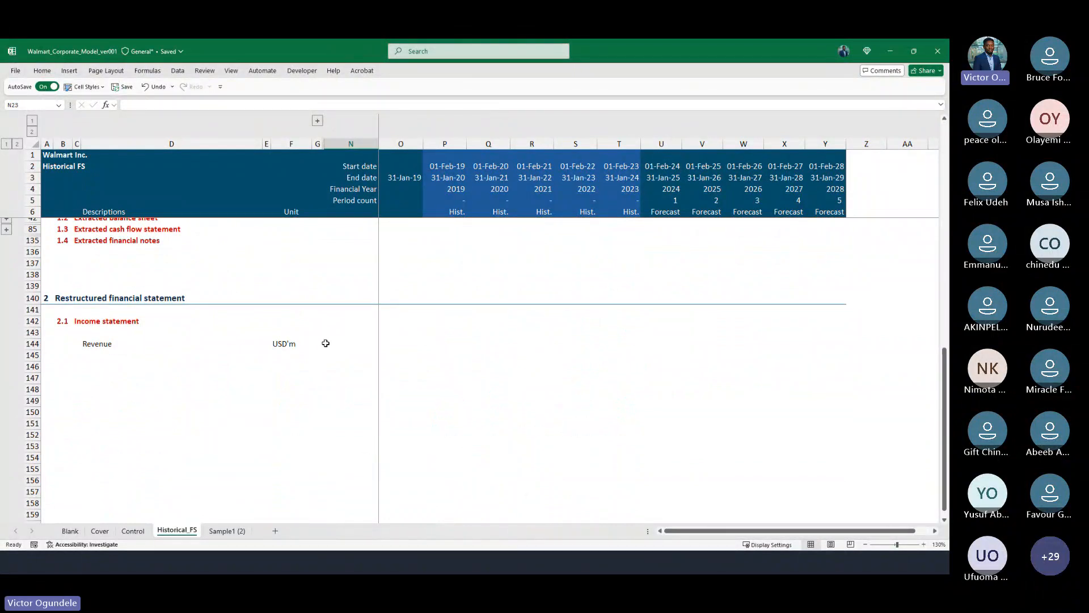
{"action": "left_click", "coordinate": [325, 343]}
{"action": "left_click", "coordinate": [386, 347]}
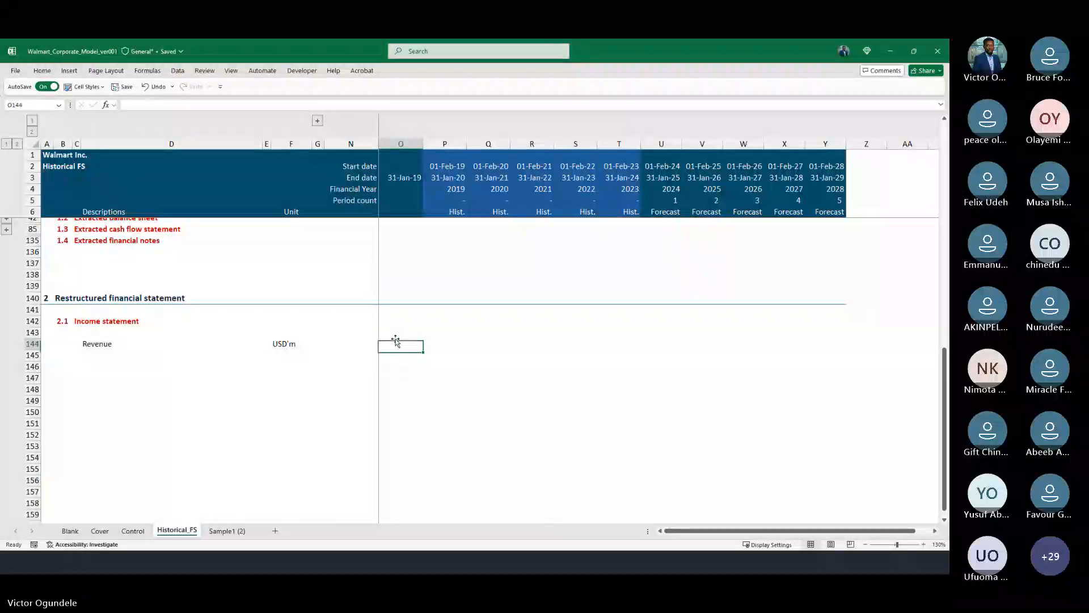
{"action": "scroll", "coordinate": [442, 379], "scroll_direction": "down", "scroll_amount": 1, "text": "ctrl"}
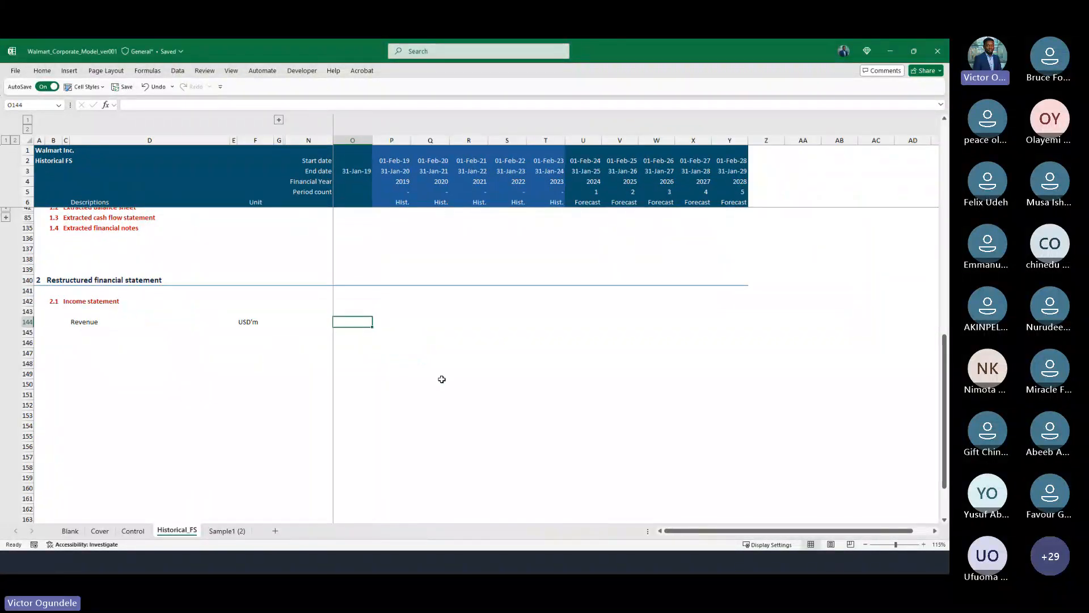
{"action": "scroll", "coordinate": [442, 379], "scroll_direction": "up", "scroll_amount": 2}
{"action": "key", "text": "shift+Right"}
{"action": "key", "text": "shift+Right"}
{"action": "key", "text": "shift+Right"}
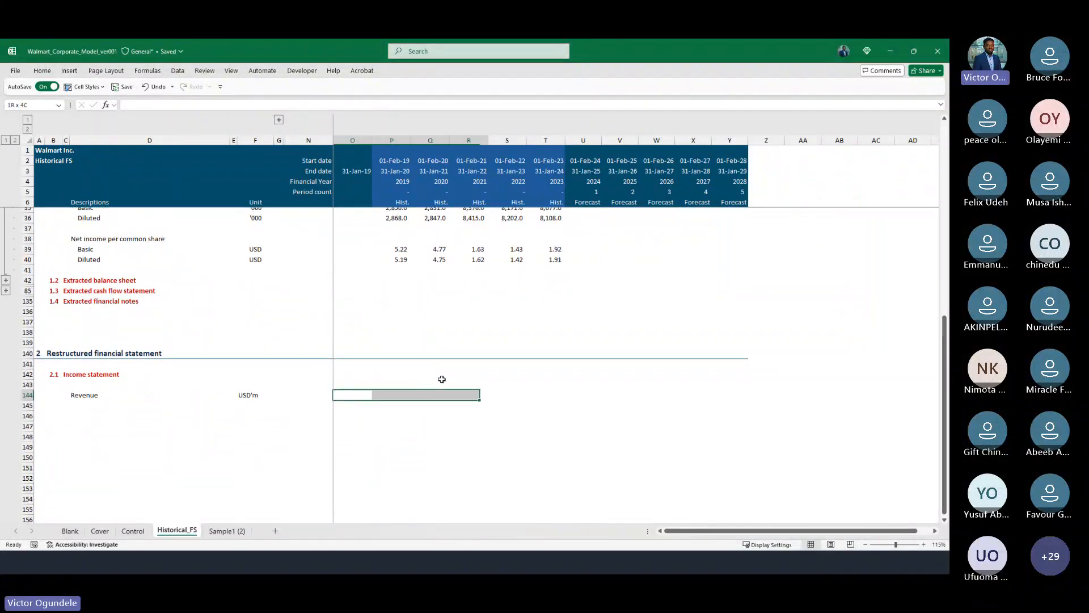
{"action": "key", "text": "shift+Right"}
{"action": "key", "text": "shift+Right"}
{"action": "type", "text": "="}
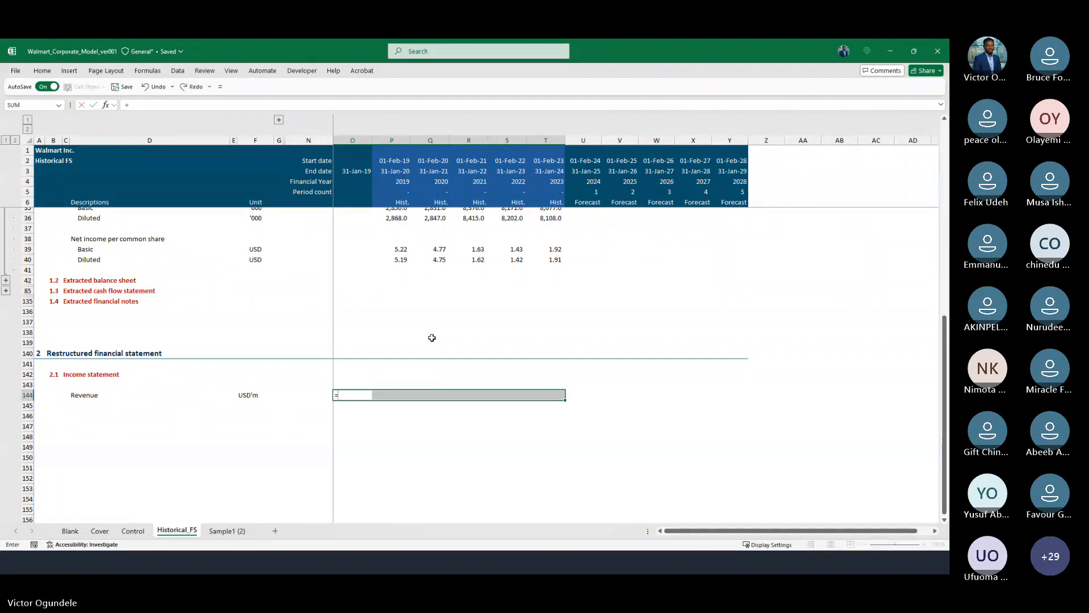
{"action": "scroll", "coordinate": [432, 337], "scroll_direction": "up", "scroll_amount": 9}
{"action": "scroll", "coordinate": [431, 338], "scroll_direction": "down", "scroll_amount": 2}
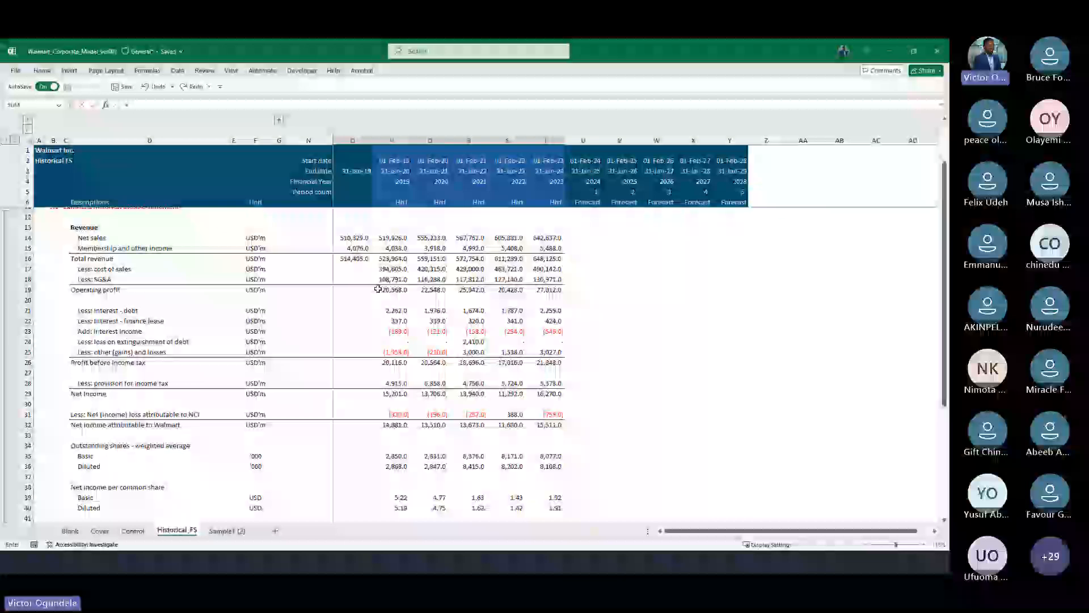
{"action": "left_click", "coordinate": [353, 258]}
{"action": "key", "text": "ctrl+Return"}
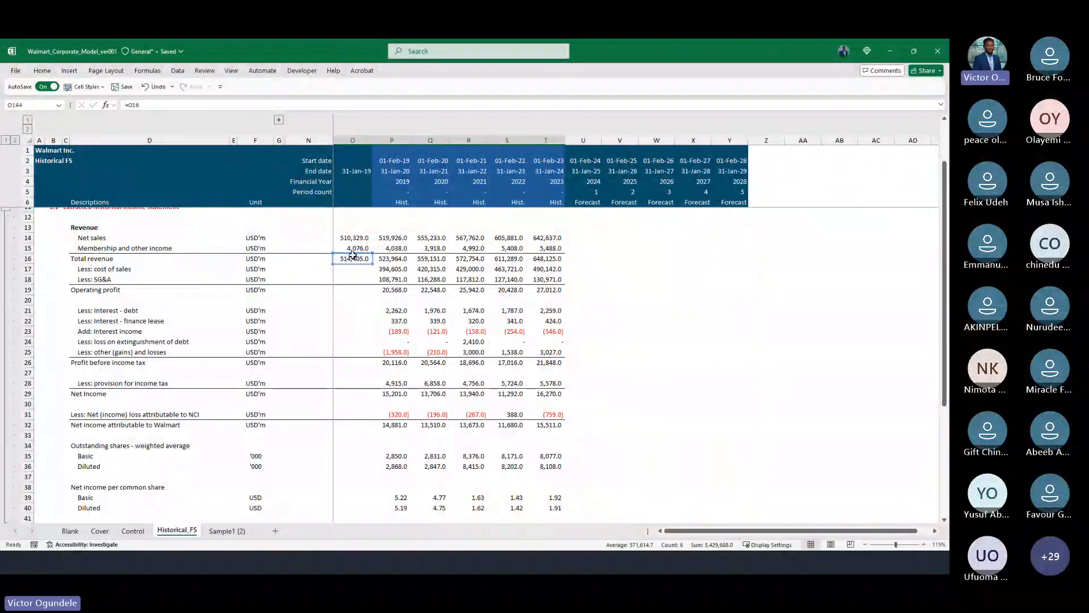
{"action": "key", "text": "Down"}
{"action": "key", "text": "Down"}
{"action": "key", "text": "Up"}
{"action": "key", "text": "Up"}
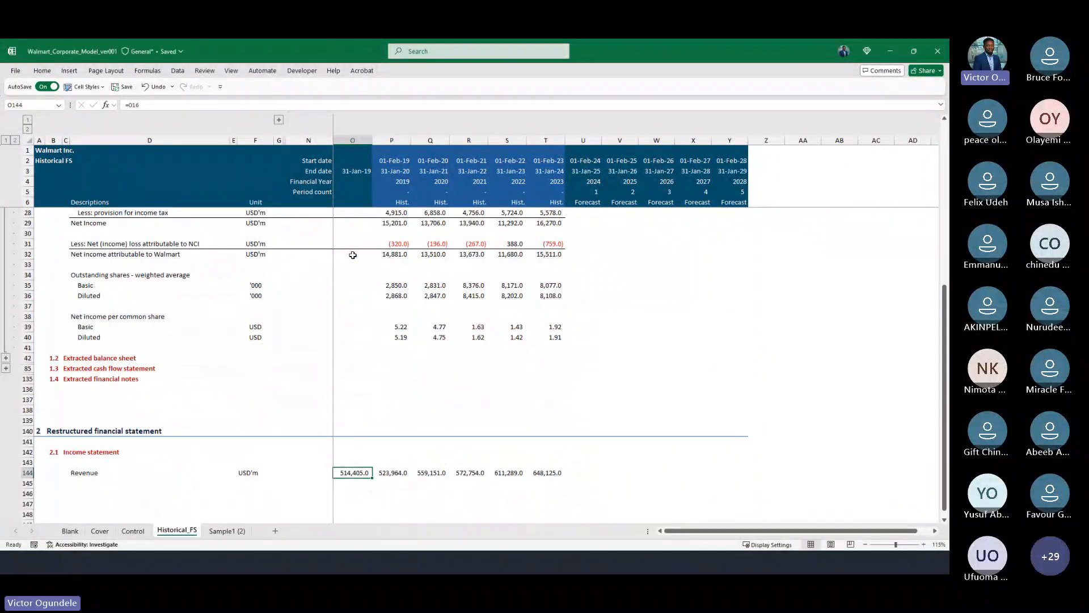
Link D145 below Revenue to the Cost of sales label in Control!D55 and fill its unit cell F145 with USD'm.
{"action": "key", "text": "ctrl+Left"}
{"action": "key", "text": "ctrl+Left"}
{"action": "key", "text": "Down"}
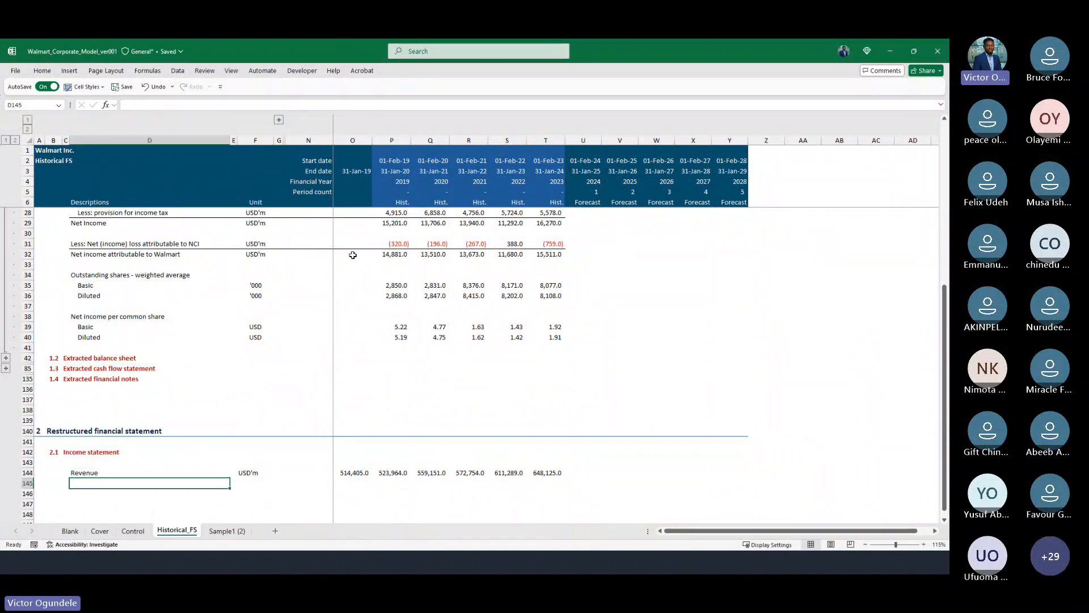
{"action": "type", "text": "="}
{"action": "key", "text": "ctrl+Page_Up"}
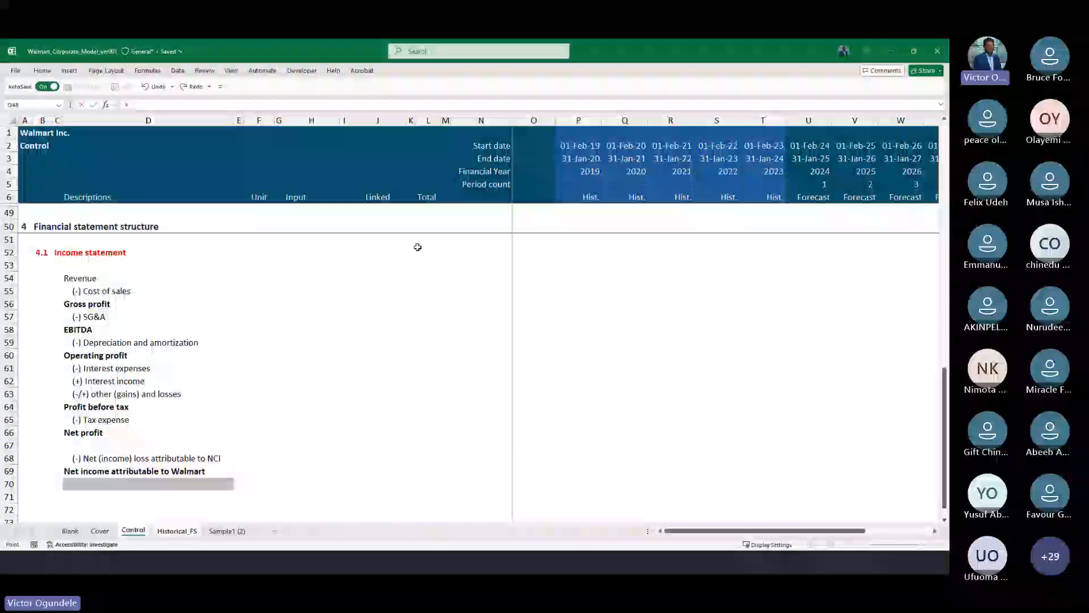
{"action": "left_click", "coordinate": [104, 290]}
{"action": "key", "text": "Tab"}
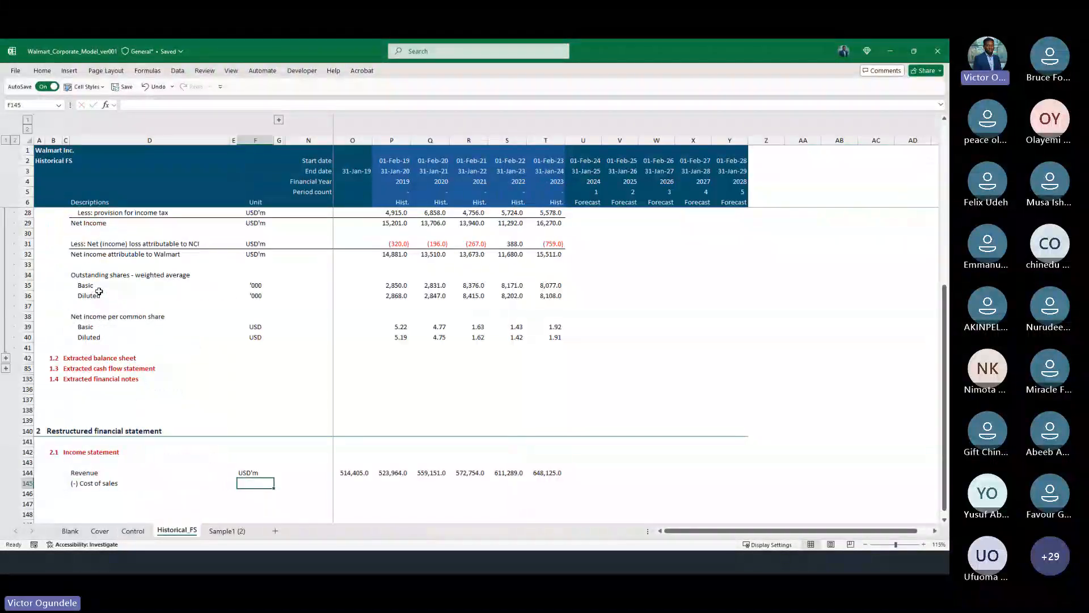
{"action": "key", "text": "Right"}
{"action": "key", "text": "Right"}
{"action": "key", "text": "Right"}
{"action": "key", "text": "Right"}
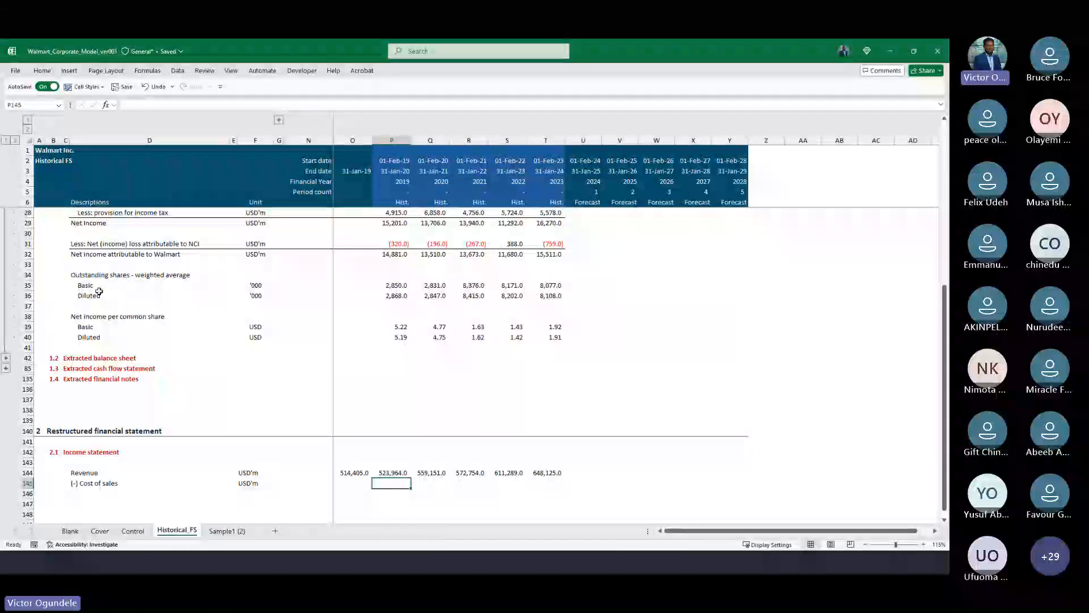
Expand the grouped columns H to M and enter -1 in the Cost of sales line's Input cell H145.
{"action": "type", "text": "=-"}
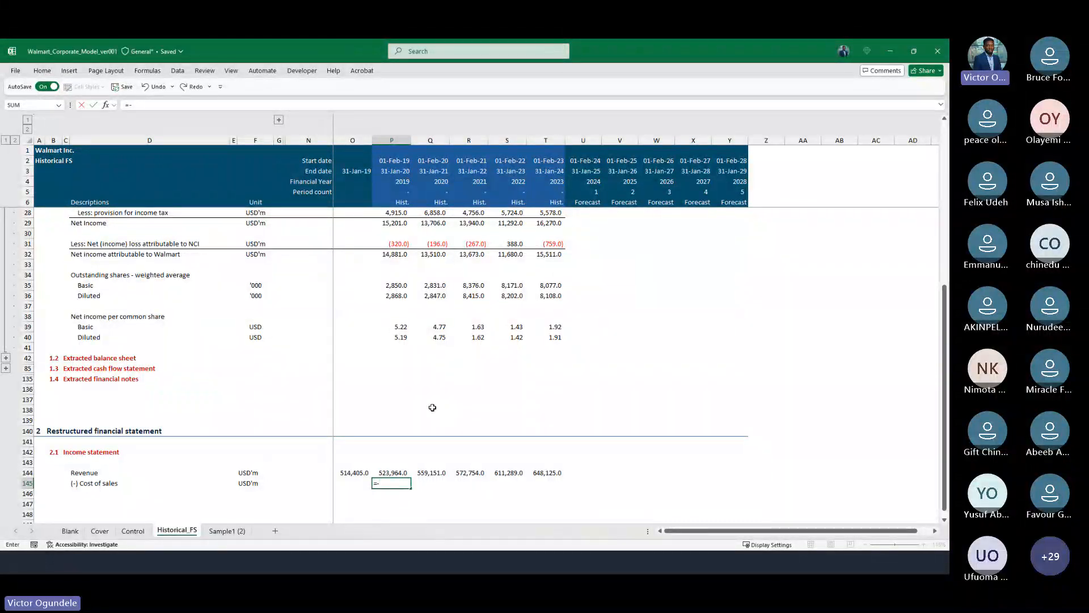
{"action": "key", "text": "Escape"}
{"action": "key", "text": "Left"}
{"action": "key", "text": "Left"}
{"action": "key", "text": "Left"}
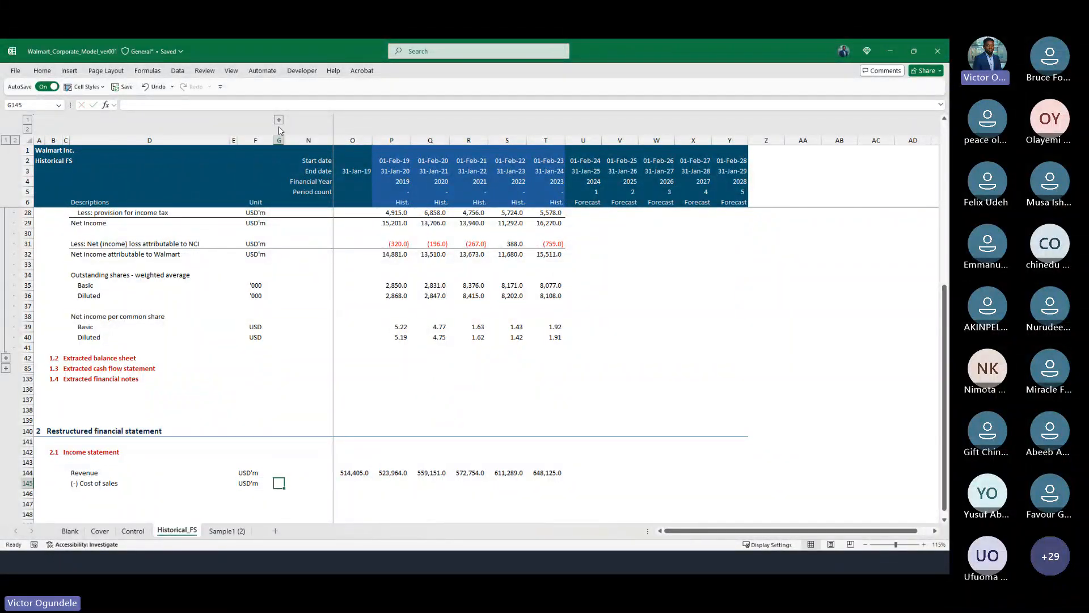
{"action": "left_click", "coordinate": [278, 120]}
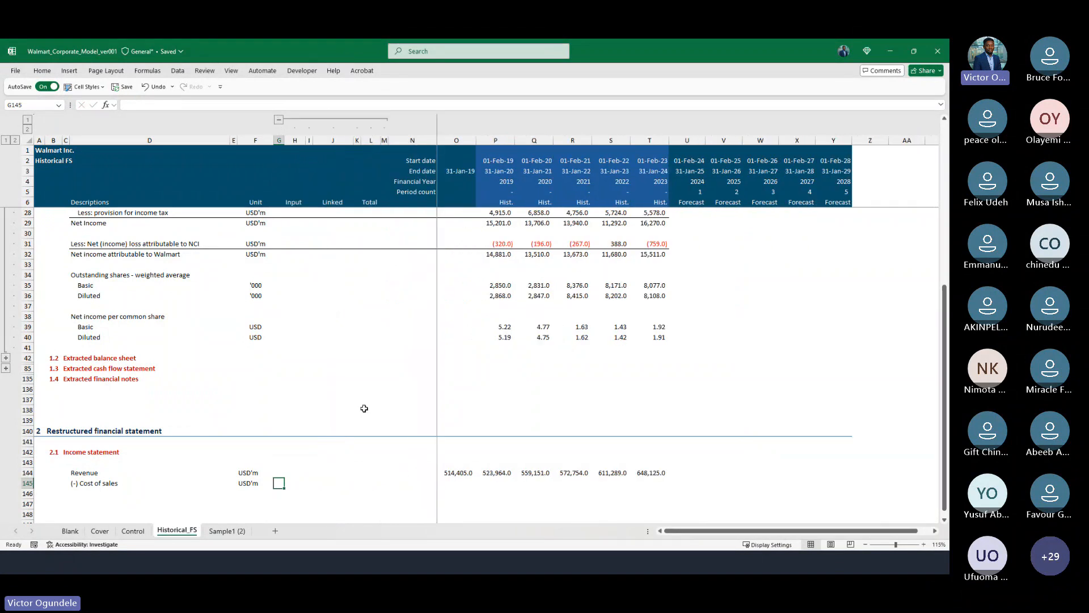
{"action": "left_click", "coordinate": [291, 483]}
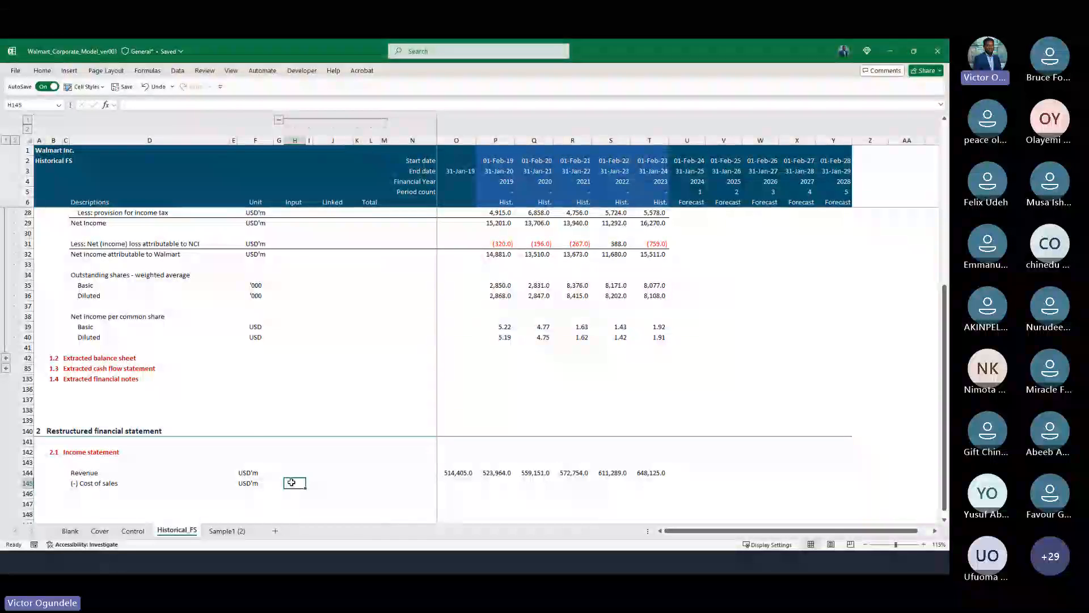
{"action": "type", "text": "-1"}
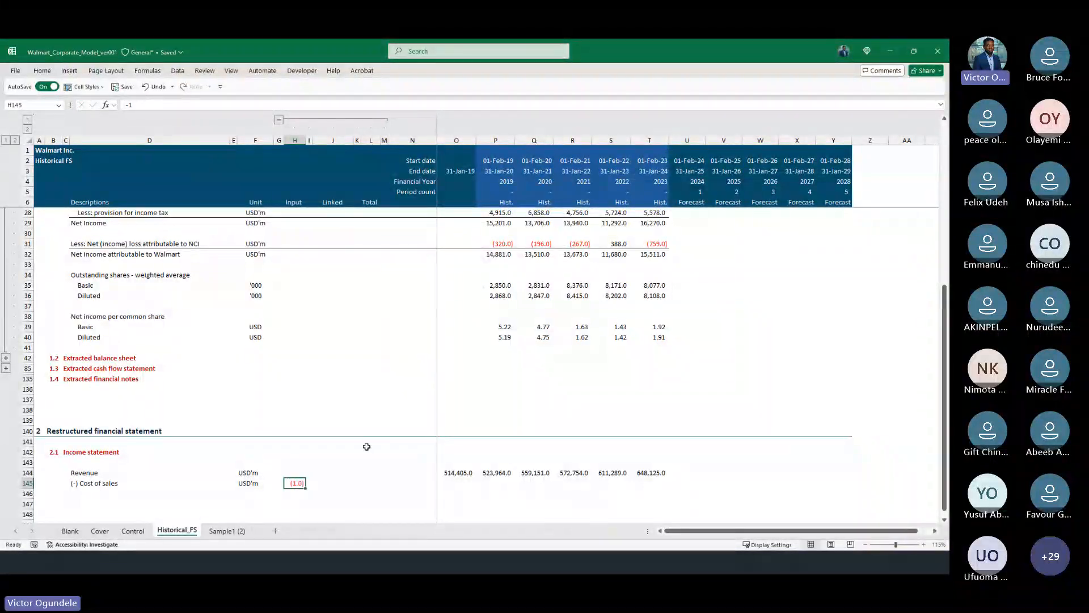
{"action": "scroll", "coordinate": [397, 458], "scroll_direction": "down", "scroll_amount": 3}
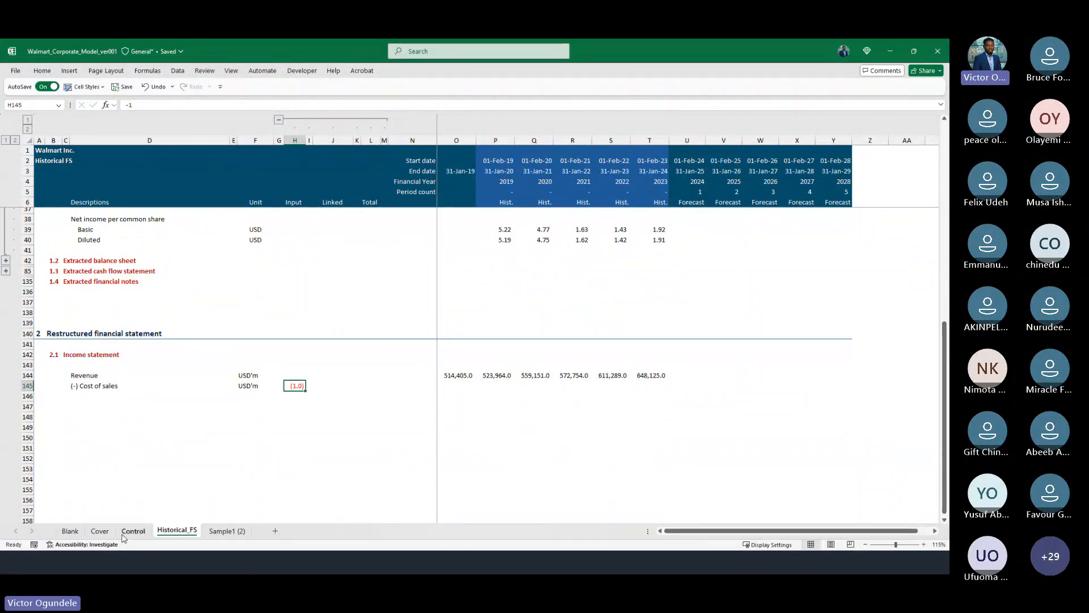
On the Control sheet, enter -1 in the Cost of sales line's cell F55.
{"action": "left_click", "coordinate": [126, 532]}
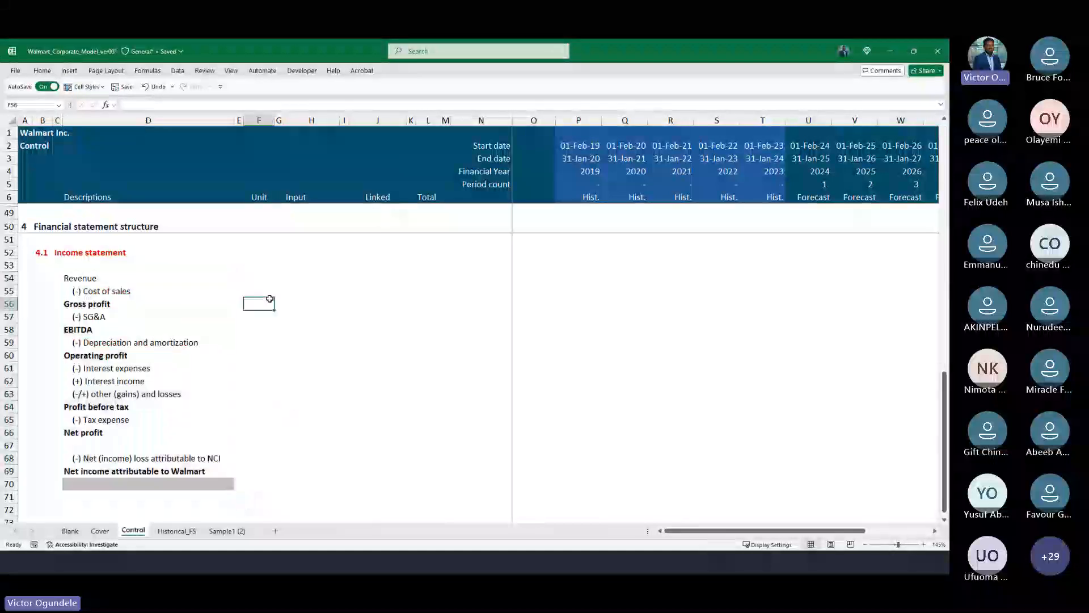
{"action": "left_click", "coordinate": [270, 298]}
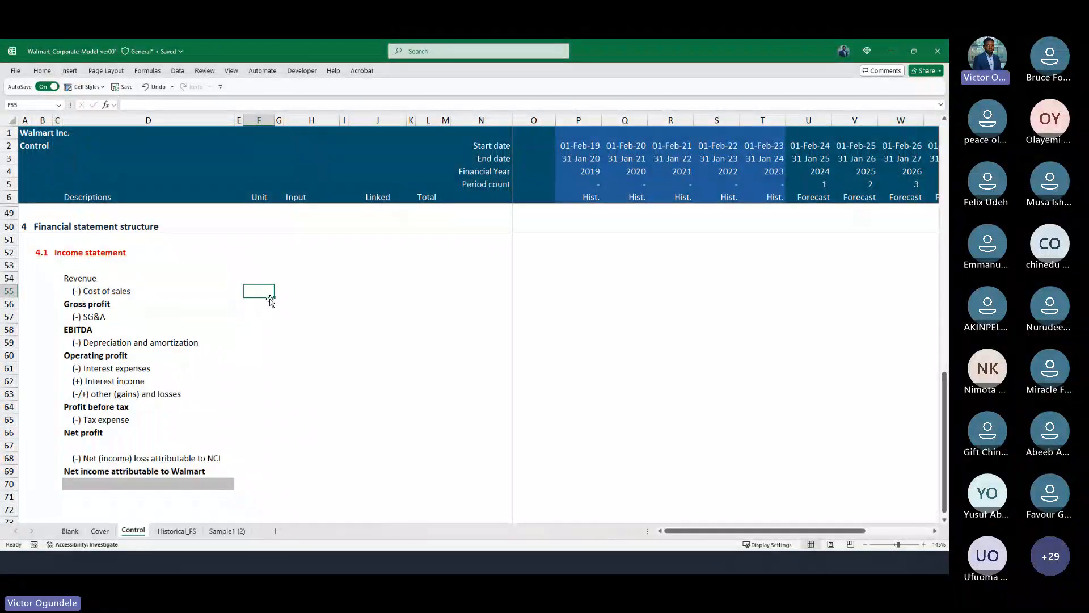
{"action": "type", "text": "-1"}
{"action": "key", "text": "ctrl+Return"}
Copy the -1 from F55 to the SG&A, Depreciation and amortization, and Interest expenses lines in F57, F59 and F61.
{"action": "key", "text": "ctrl+c"}
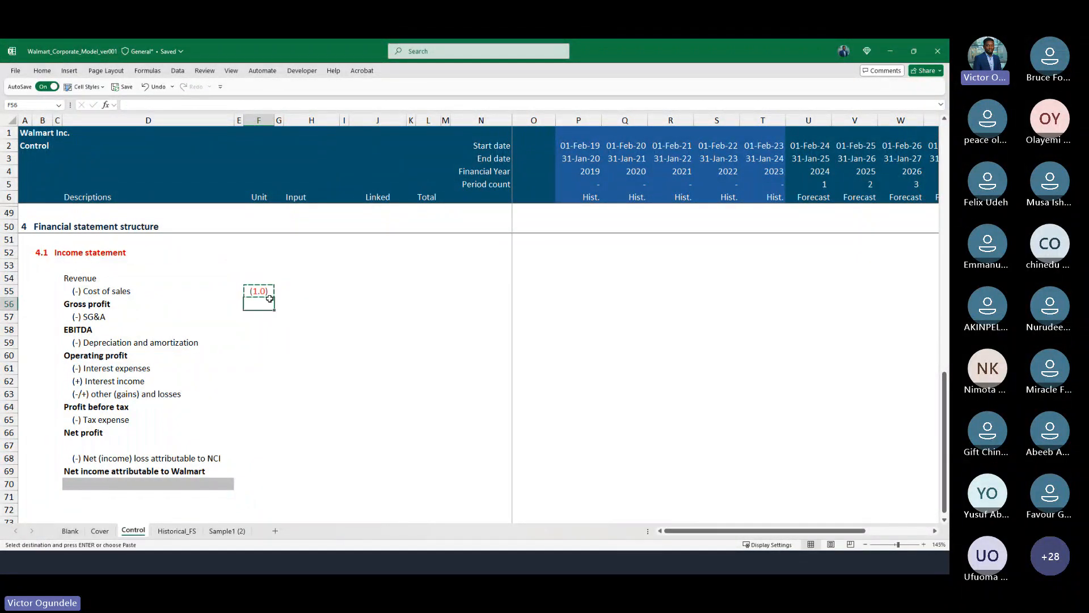
{"action": "key", "text": "Down"}
{"action": "key", "text": "Down"}
{"action": "key", "text": "ctrl+v"}
{"action": "key", "text": "Down"}
{"action": "key", "text": "Down"}
{"action": "key", "text": "ctrl+v"}
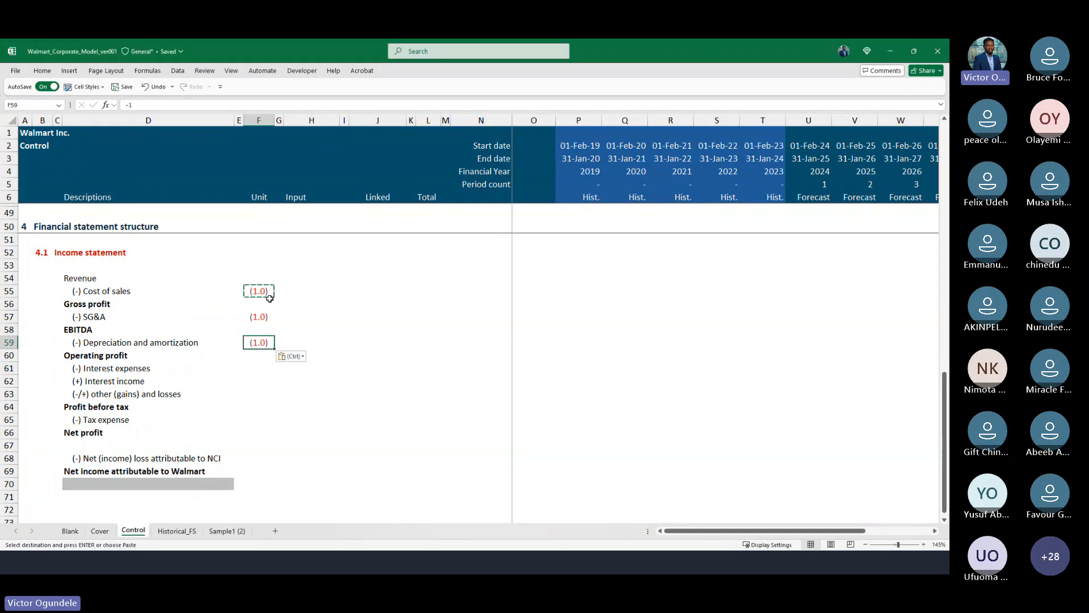
{"action": "key", "text": "Down"}
{"action": "key", "text": "Down"}
{"action": "key", "text": "ctrl+v"}
{"action": "key", "text": "Down"}
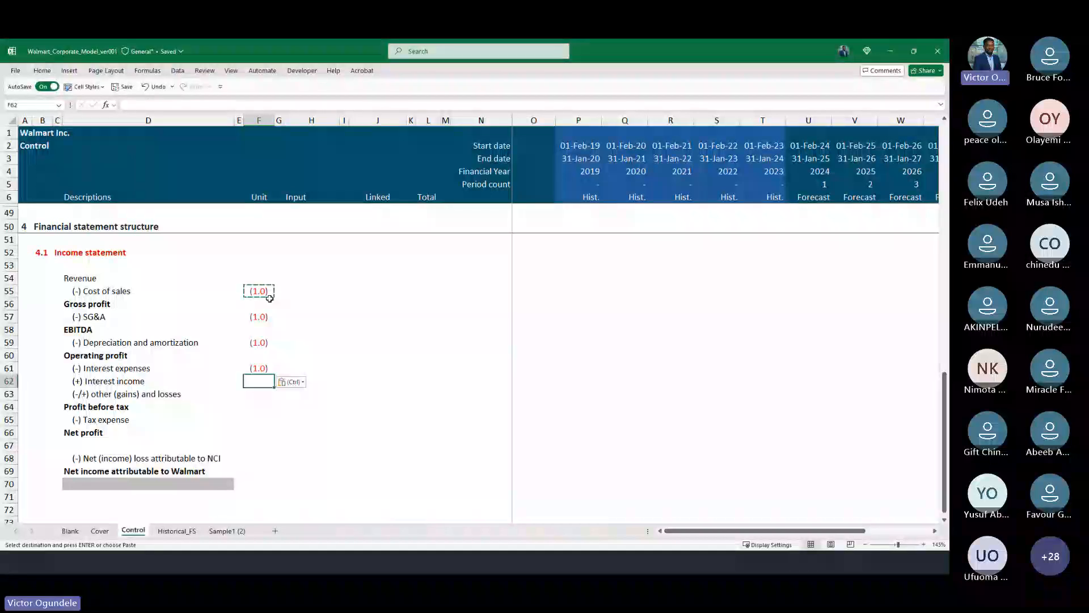
Enter 1 in the Interest income line's cell F62.
{"action": "type", "text": "1"}
{"action": "key", "text": "Return"}
{"action": "key", "text": "Up"}
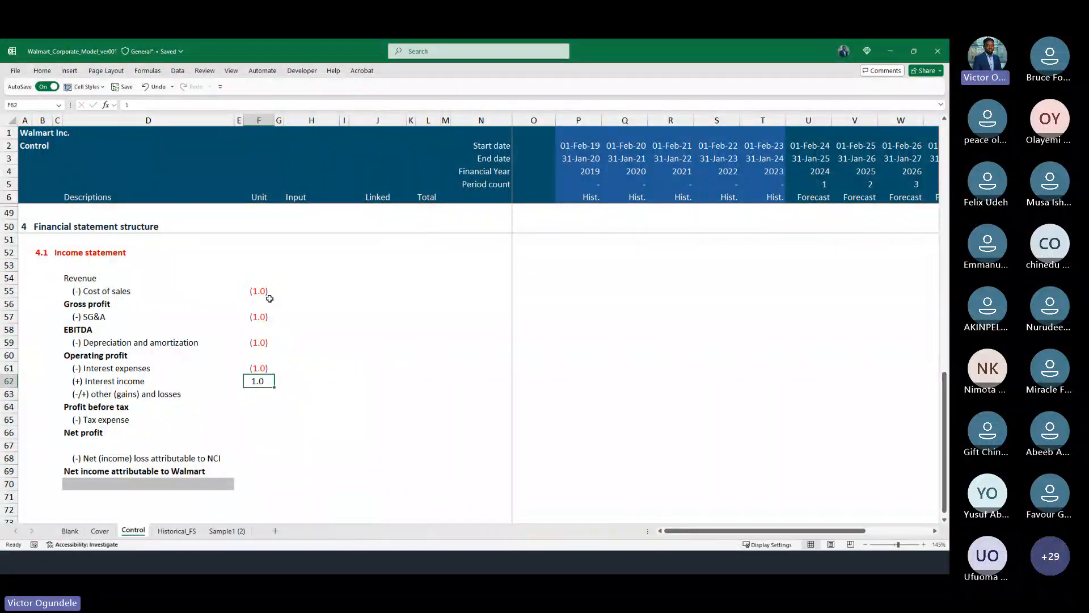
{"action": "key", "text": "Down"}
{"action": "key", "text": "Up"}
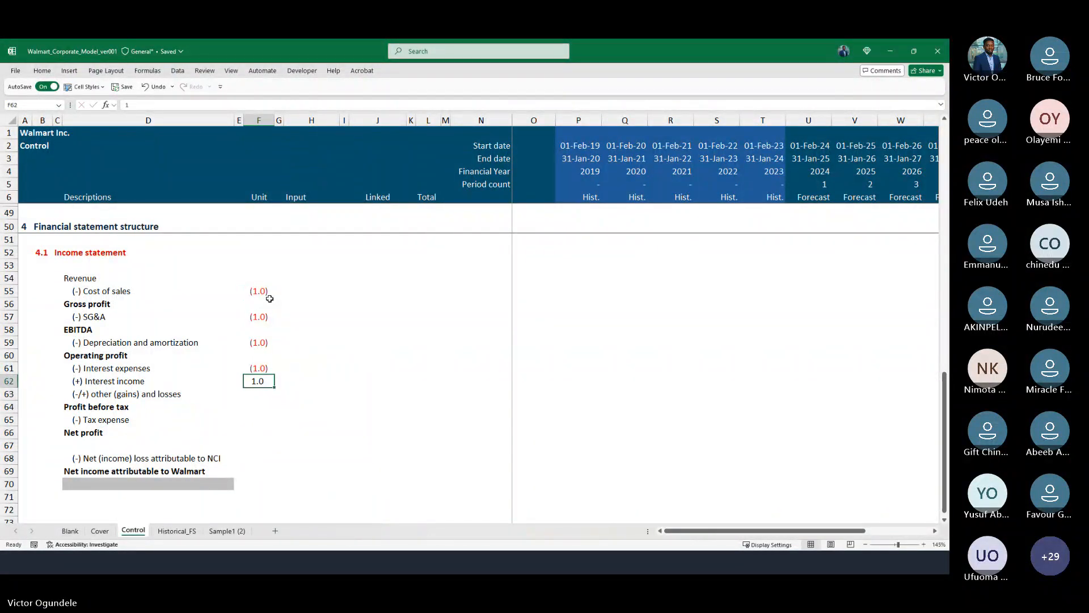
Enter the heading sign_# in F52 beside the Income statement heading.
{"action": "key", "text": "Up"}
{"action": "key", "text": "ctrl+c"}
{"action": "key", "text": "Down"}
{"action": "key", "text": "Up"}
{"action": "key", "text": "Up"}
{"action": "key", "text": "Up"}
{"action": "key", "text": "Up"}
{"action": "key", "text": "Up"}
{"action": "key", "text": "Up"}
{"action": "key", "text": "Up"}
{"action": "key", "text": "Up"}
{"action": "key", "text": "Up"}
{"action": "key", "text": "Up"}
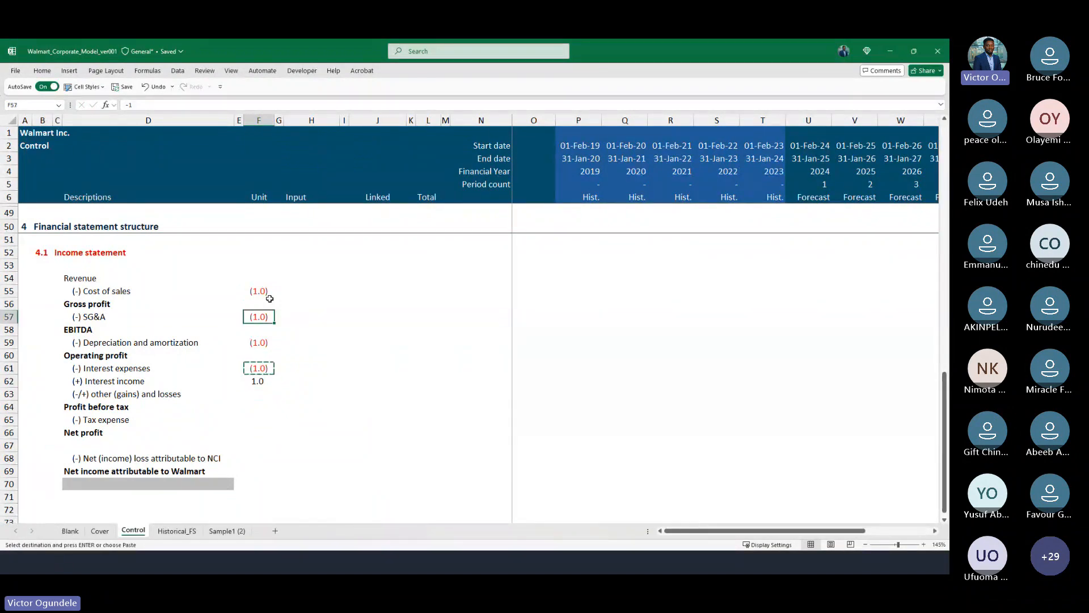
{"action": "type", "text": "s"}
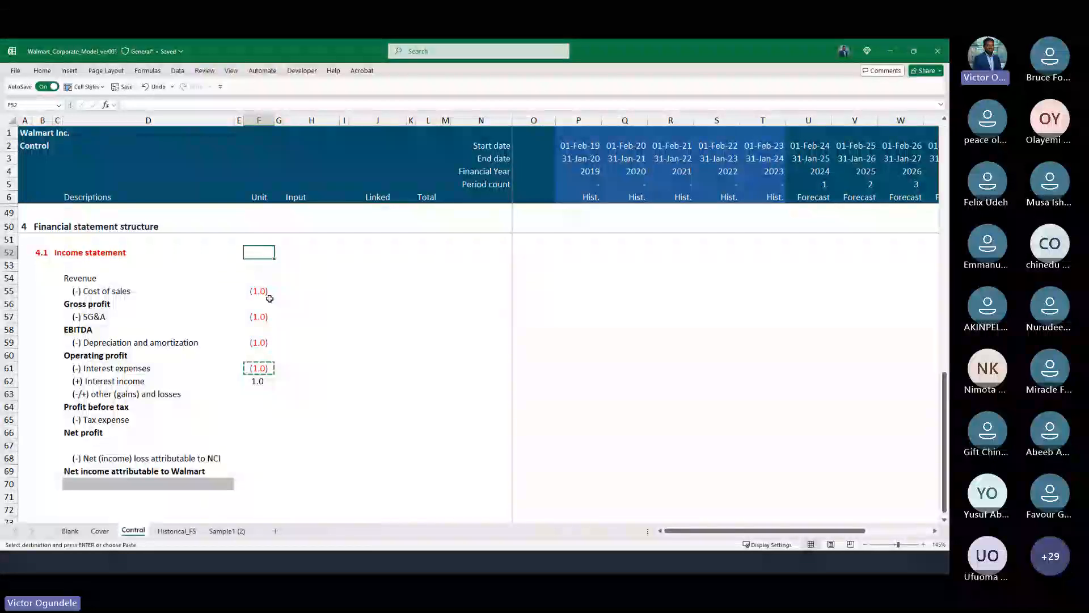
{"action": "type", "text": "ign_#"}
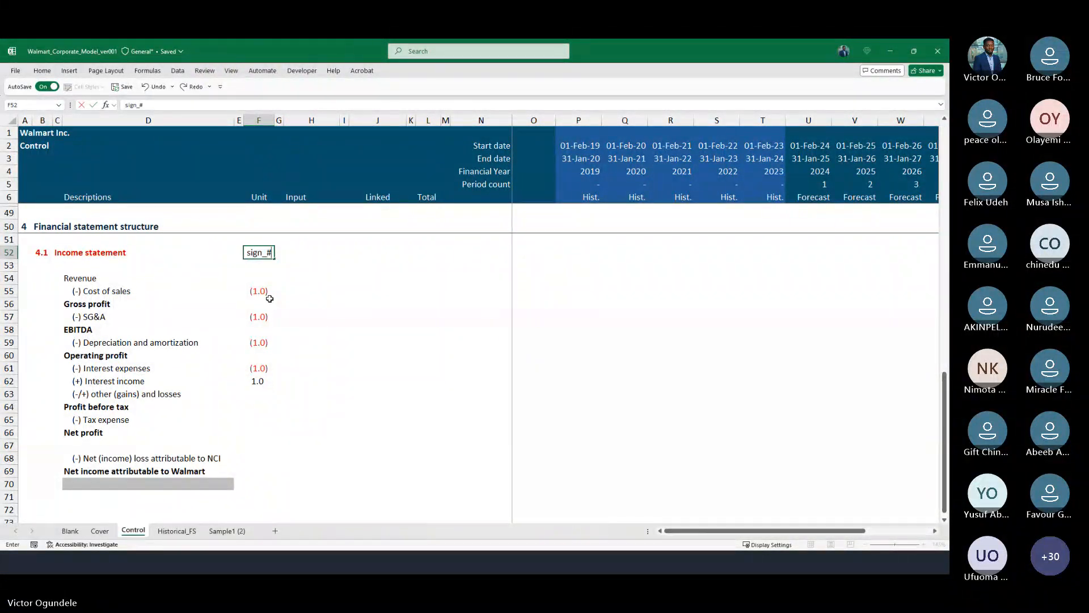
{"action": "key", "text": "ctrl+Return"}
Clear the sign value from the Interest income line in F62.
{"action": "scroll", "coordinate": [333, 227], "scroll_direction": "up", "scroll_amount": 3, "text": "ctrl"}
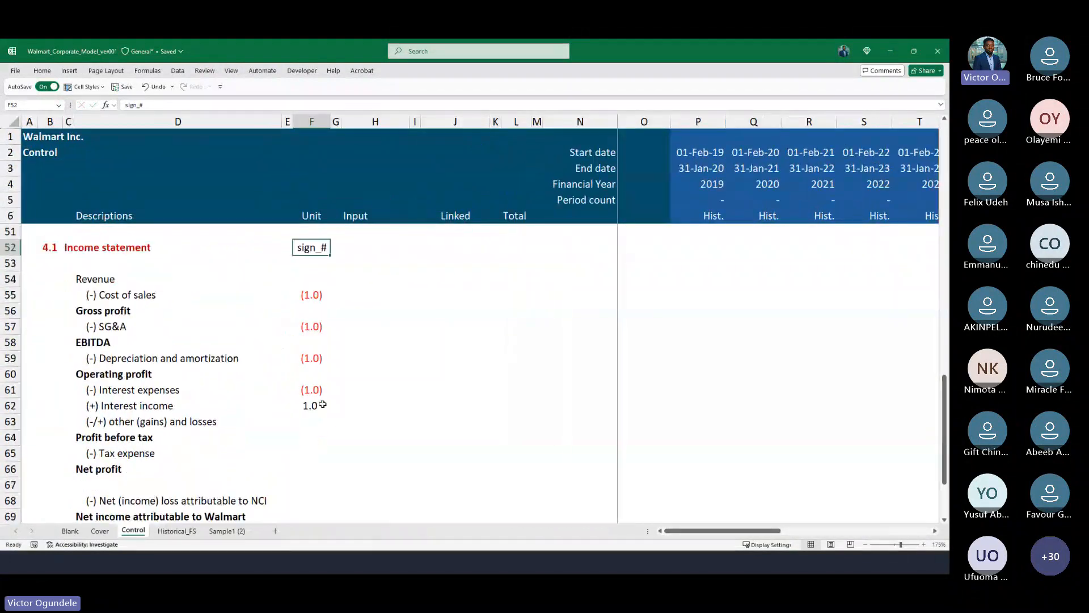
{"action": "left_click", "coordinate": [304, 406]}
{"action": "key", "text": "Delete"}
{"action": "key", "text": "Up"}
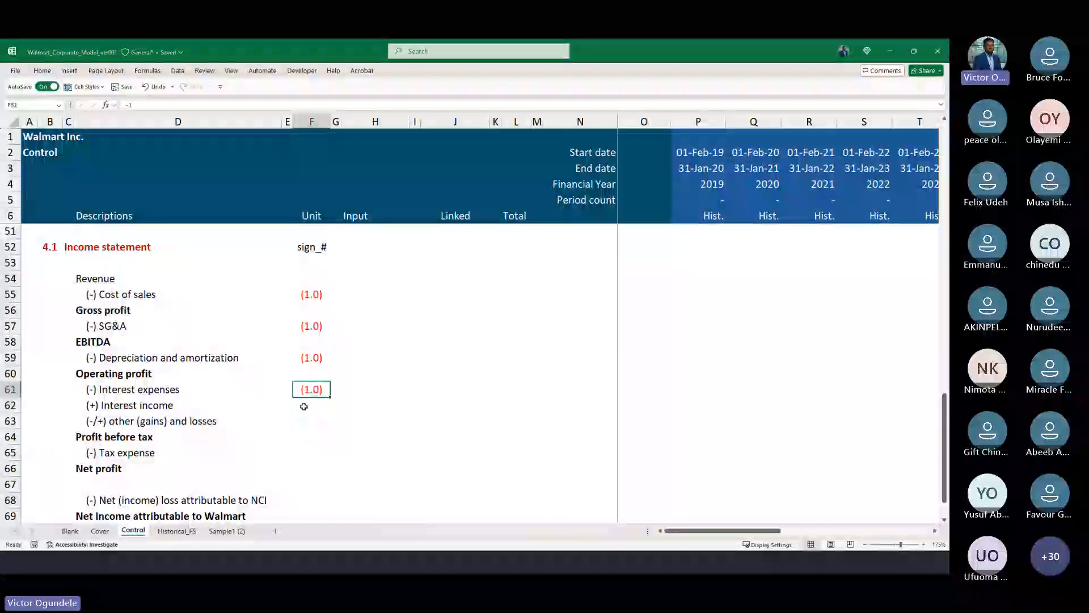
{"action": "key", "text": "Down"}
{"action": "key", "text": "Up"}
{"action": "key", "text": "Up"}
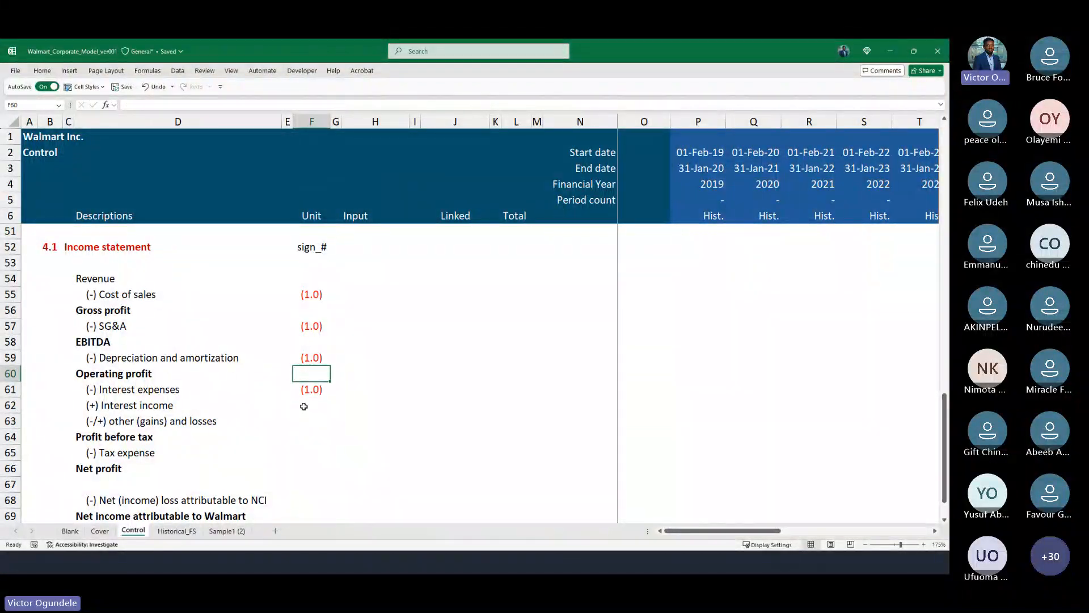
Copy the -1 from the Interest expenses line to the Tax expense line in F65 and return to the Historical_FS sheet.
{"action": "key", "text": "Down"}
{"action": "key", "text": "ctrl+c"}
{"action": "key", "text": "Down"}
{"action": "key", "text": "Down"}
{"action": "key", "text": "Down"}
{"action": "key", "text": "Down"}
{"action": "key", "text": "ctrl+v"}
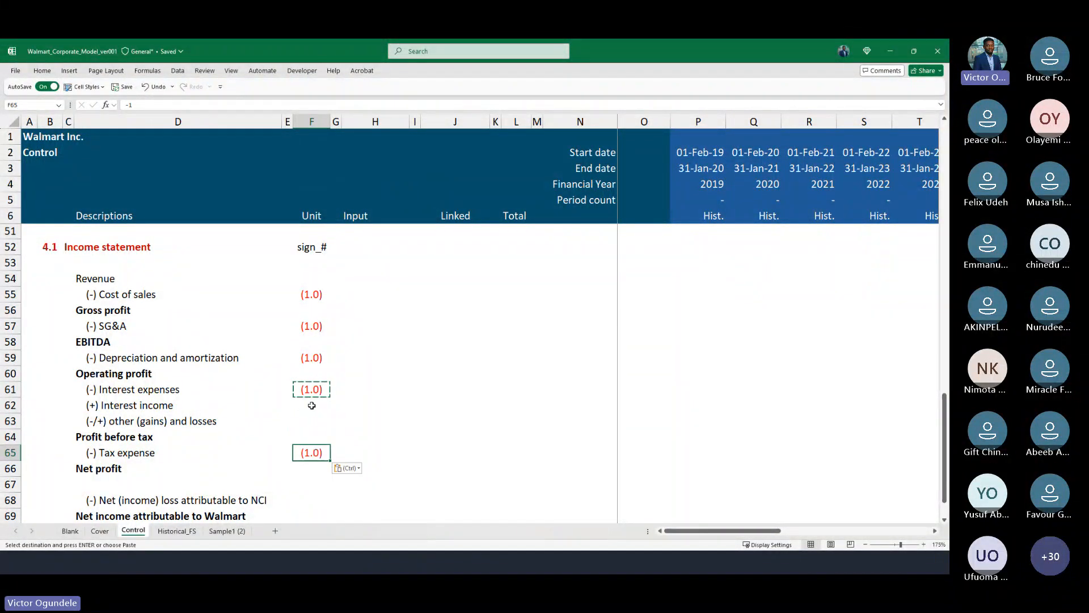
{"action": "key", "text": "Escape"}
{"action": "left_click", "coordinate": [393, 364]}
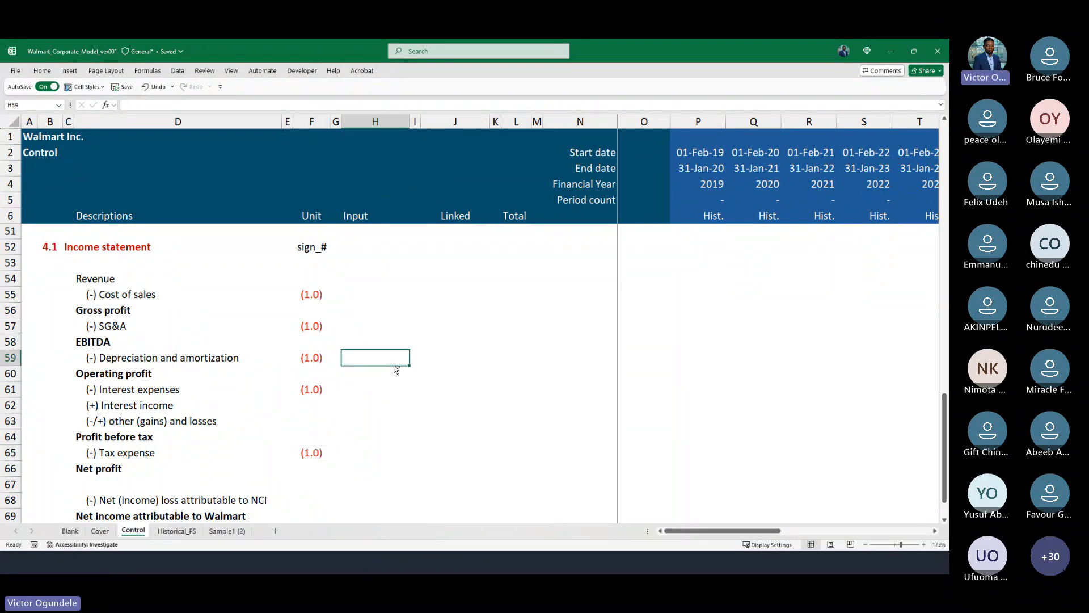
{"action": "scroll", "coordinate": [396, 369], "scroll_direction": "down", "scroll_amount": 2, "text": "ctrl"}
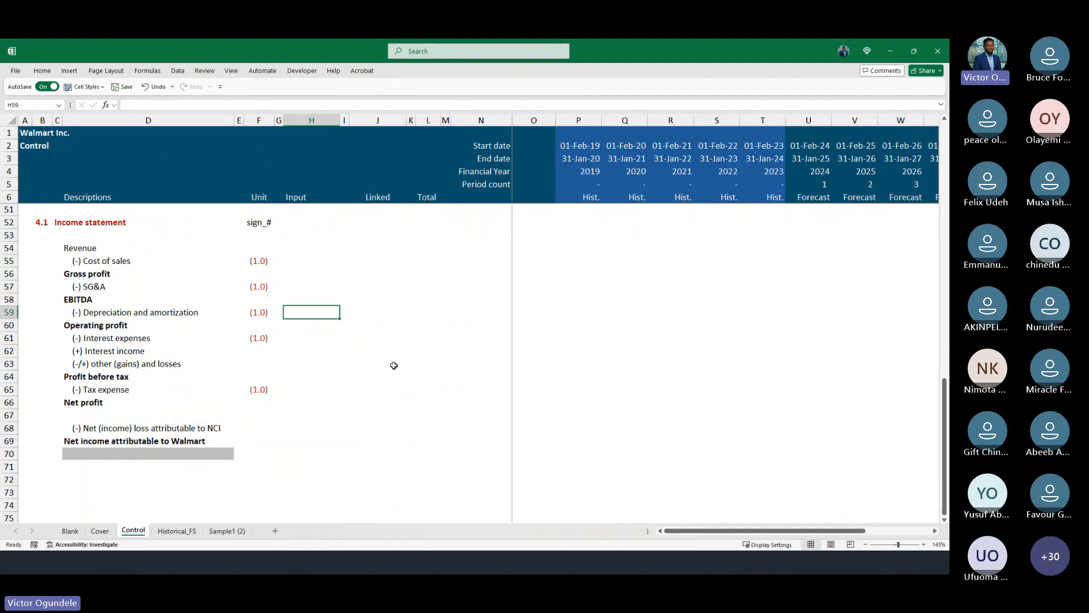
{"action": "key", "text": "ctrl+Page_Down"}
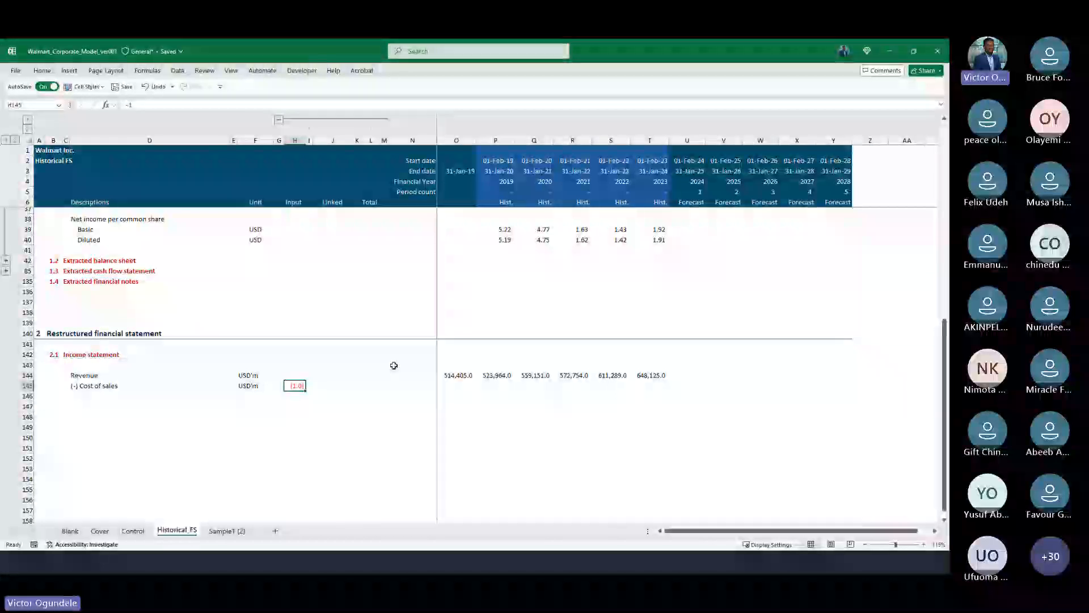
Link the Cost of sales sign factor in H145 to Control!$F$55.
{"action": "type", "text": "="}
{"action": "key", "text": "ctrl+Page_Up"}
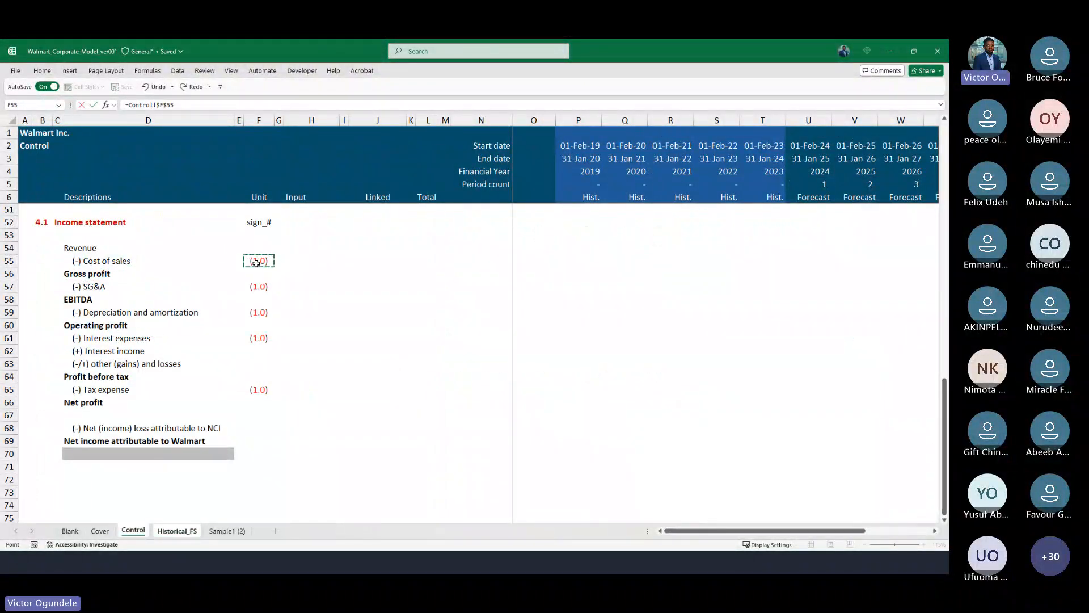
{"action": "key", "text": "Return"}
{"action": "key", "text": "Up"}
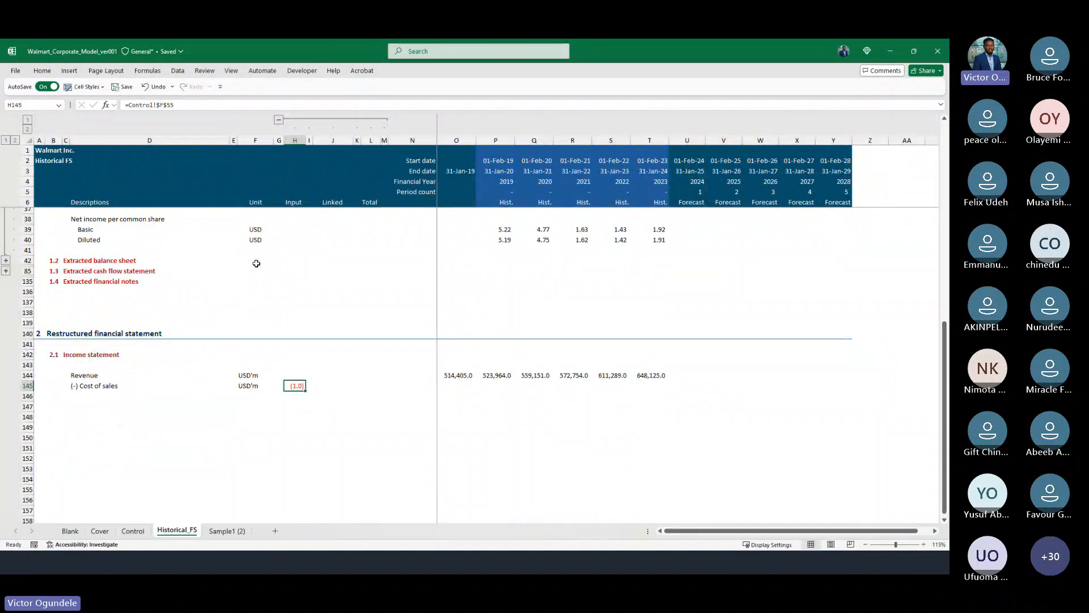
Fill the historical Cost of sales cells P145:T145 with the extracted cost of sales times the sign factor, =P17*$H145.
{"action": "key", "text": "Right"}
{"action": "key", "text": "Right"}
{"action": "key", "text": "Right"}
{"action": "key", "text": "Right"}
{"action": "key", "text": "Right"}
{"action": "key", "text": "Right"}
{"action": "key", "text": "Right"}
{"action": "key", "text": "Right"}
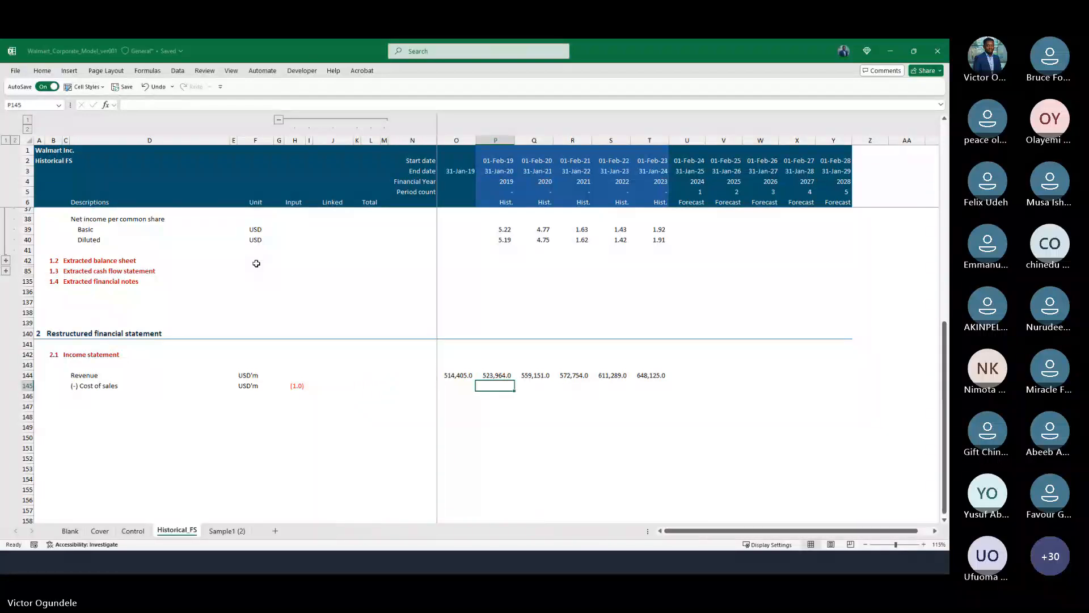
{"action": "key", "text": "shift+Right"}
{"action": "key", "text": "shift+Right"}
{"action": "key", "text": "shift+Right"}
{"action": "key", "text": "shift+Right"}
{"action": "type", "text": "="}
{"action": "key", "text": "Left"}
{"action": "key", "text": "Left"}
{"action": "key", "text": "Left"}
{"action": "key", "text": "Left"}
{"action": "key", "text": "Left"}
{"action": "key", "text": "Left"}
{"action": "key", "text": "Left"}
{"action": "key", "text": "Left"}
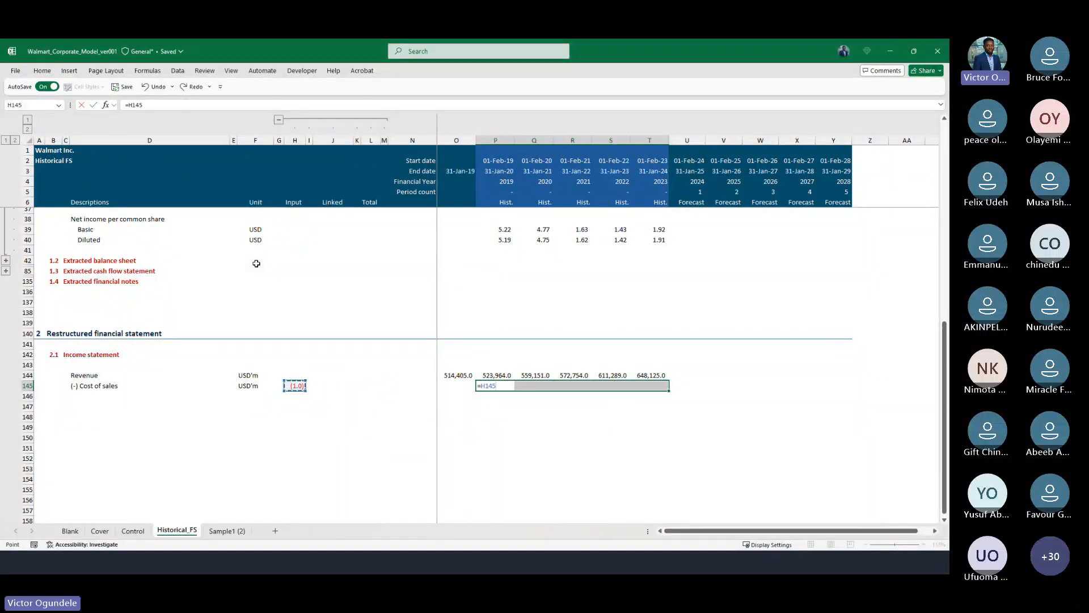
{"action": "key", "text": "Right"}
{"action": "scroll", "coordinate": [509, 364], "scroll_direction": "up", "scroll_amount": 10}
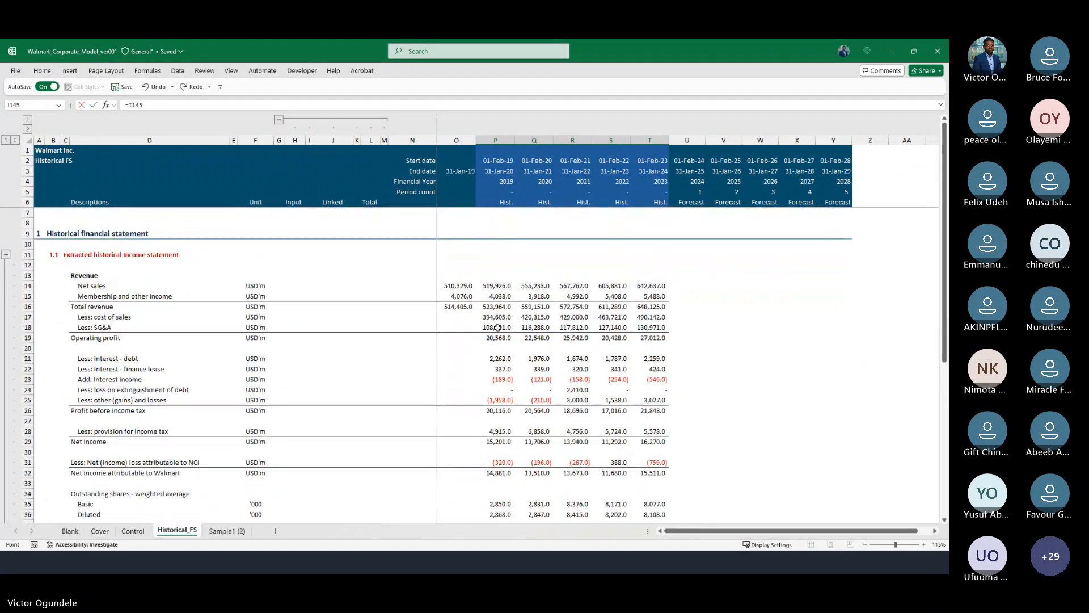
{"action": "left_click", "coordinate": [497, 317]}
{"action": "type", "text": "*"}
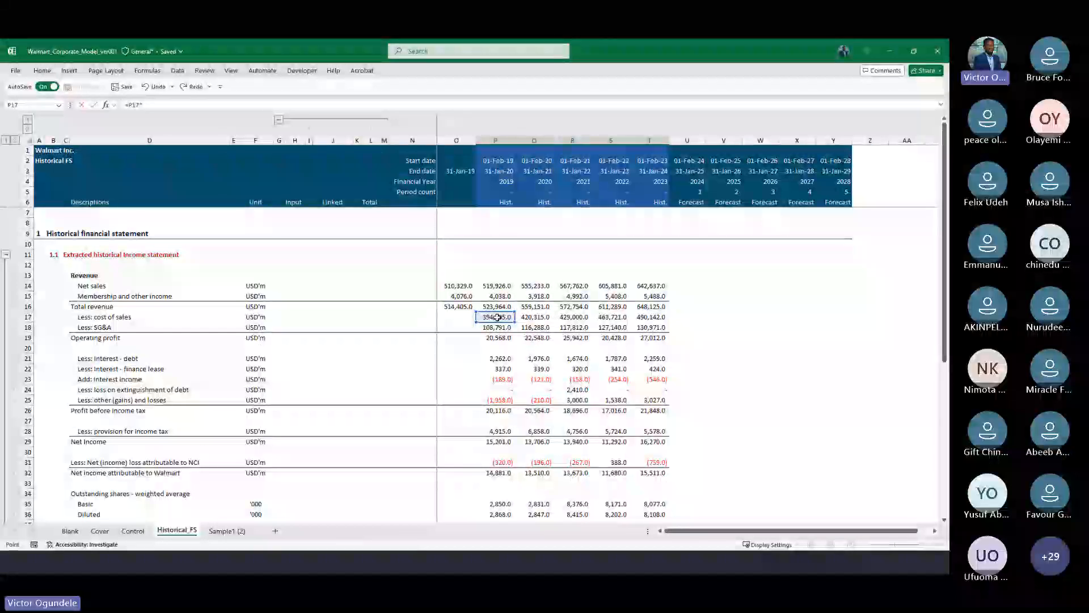
{"action": "scroll", "coordinate": [511, 352], "scroll_direction": "down", "scroll_amount": 6}
{"action": "type", "text": "$H145"}
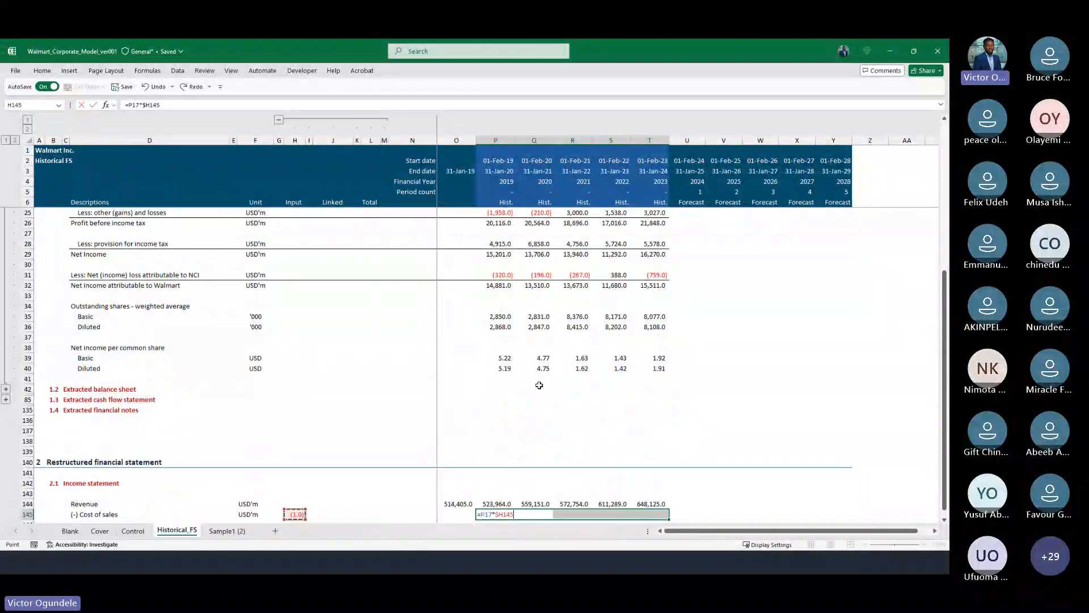
{"action": "key", "text": "ctrl+Return"}
{"action": "scroll", "coordinate": [504, 374], "scroll_direction": "down", "scroll_amount": 1}
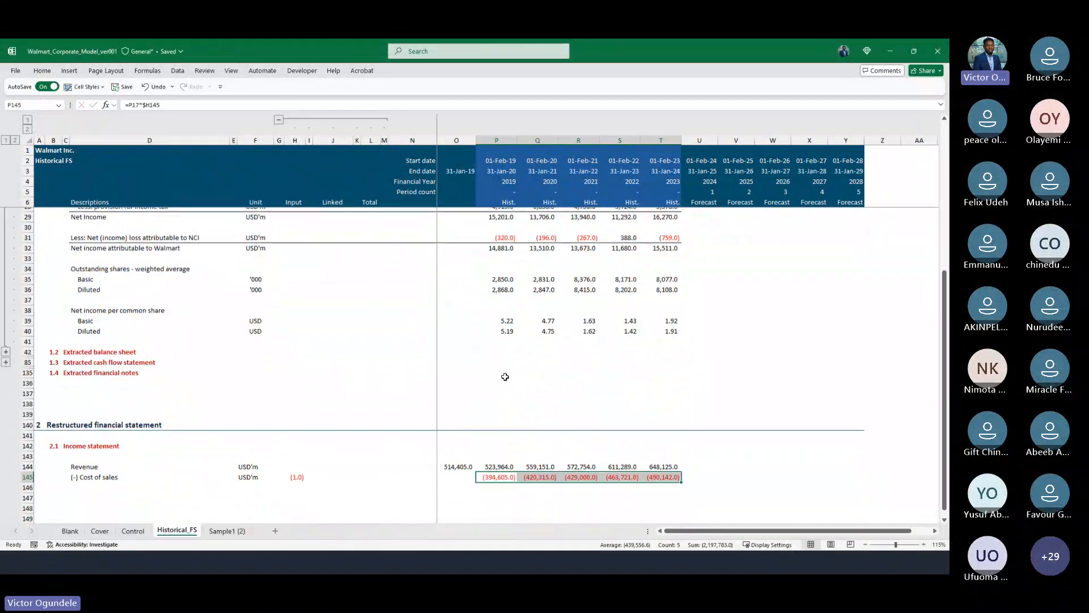
Enter the label Gross profit in D146 below Cost of sales and make it bold.
{"action": "left_click", "coordinate": [118, 487]}
{"action": "scroll", "coordinate": [118, 486], "scroll_direction": "down", "scroll_amount": 2}
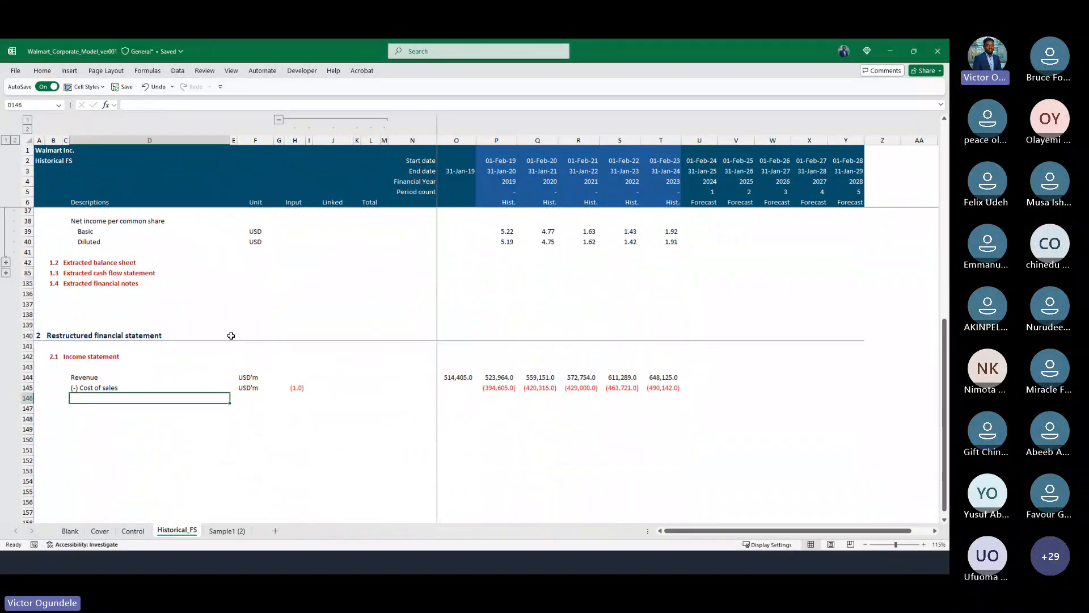
{"action": "type", "text": "Gros"}
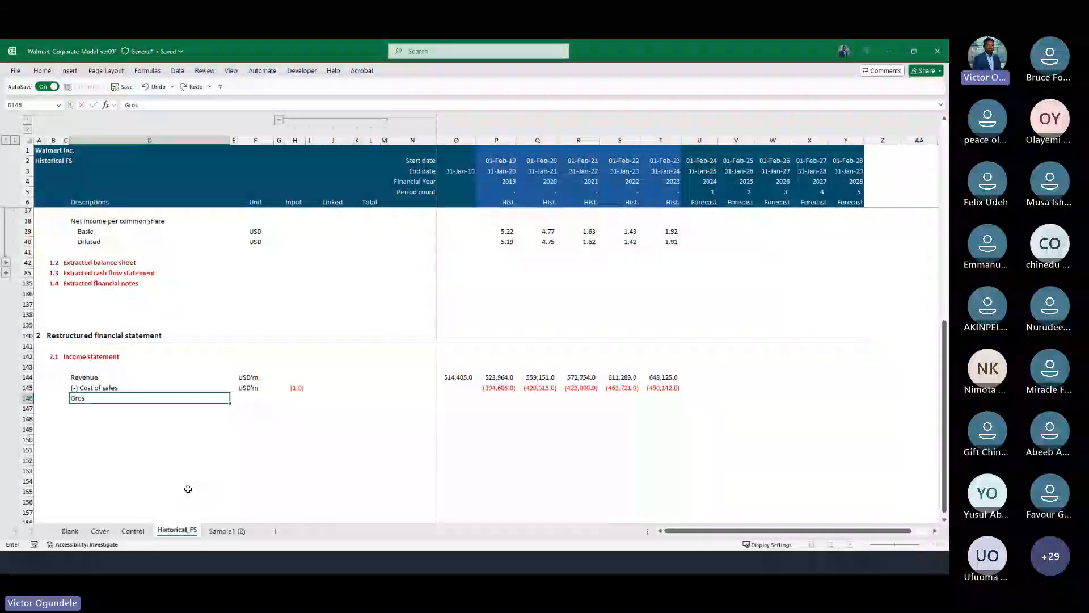
{"action": "type", "text": "s profit"}
{"action": "key", "text": "ctrl+Return"}
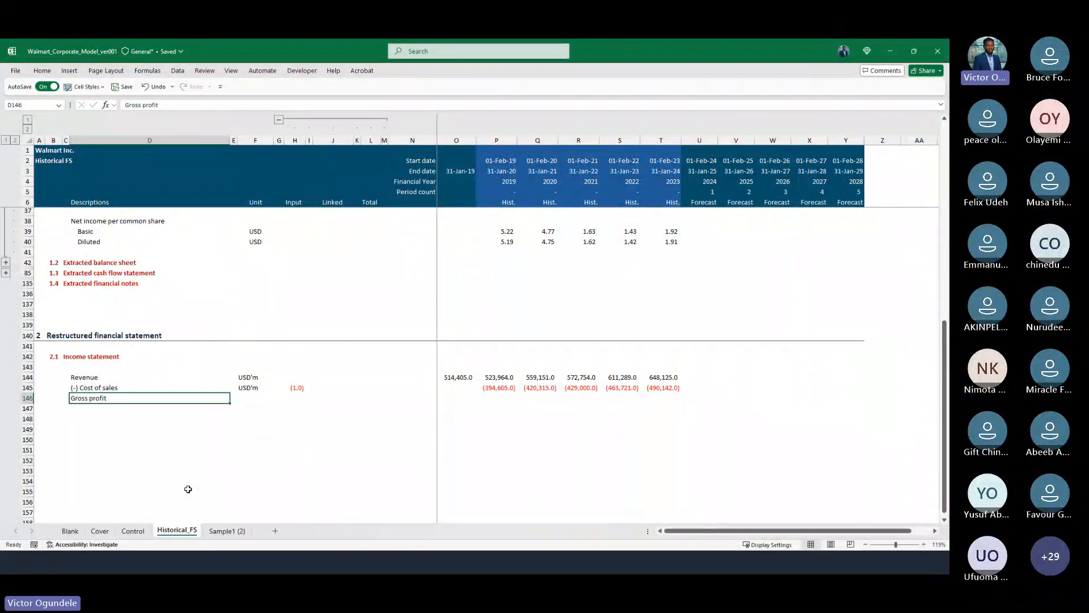
{"action": "key", "text": "ctrl+b"}
{"action": "scroll", "coordinate": [188, 489], "scroll_direction": "up", "scroll_amount": 2}
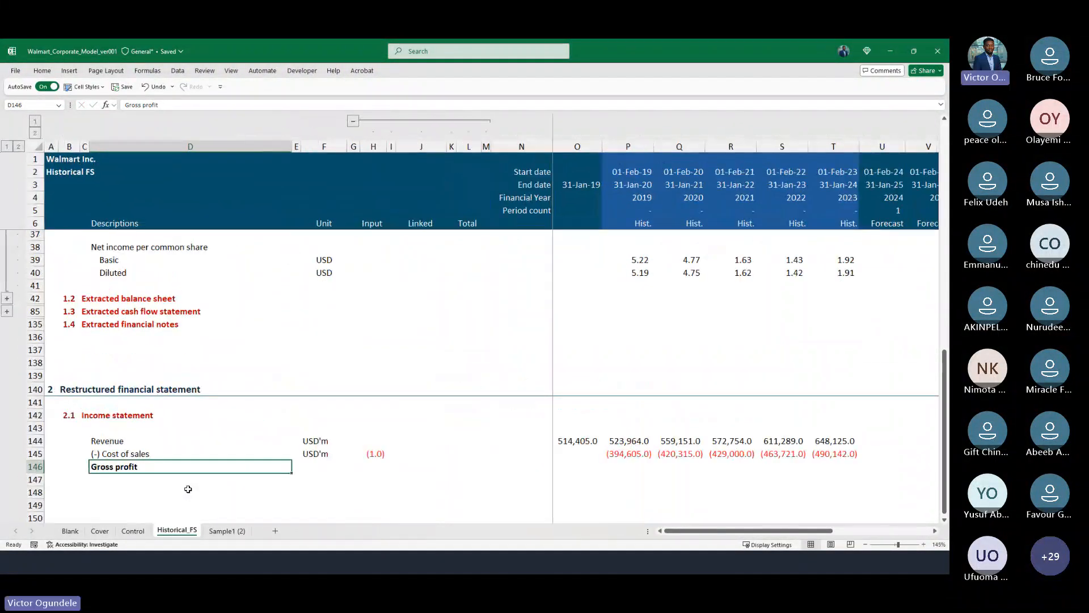
Try indenting the (-) Cost of sales label in D145, then undo the indent.
{"action": "key", "text": "Up"}
{"action": "key", "text": "alt+h"}
{"action": "key", "text": "6"}
{"action": "key", "text": "Down"}
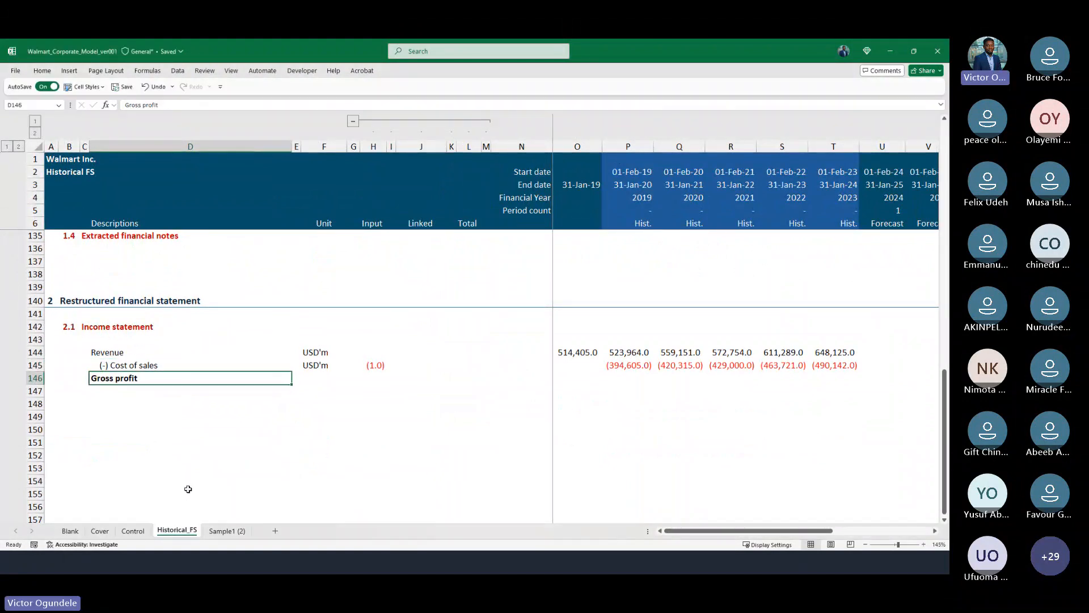
{"action": "key", "text": "Right"}
{"action": "key", "text": "Left"}
{"action": "key", "text": "ctrl+z"}
{"action": "key", "text": "Right"}
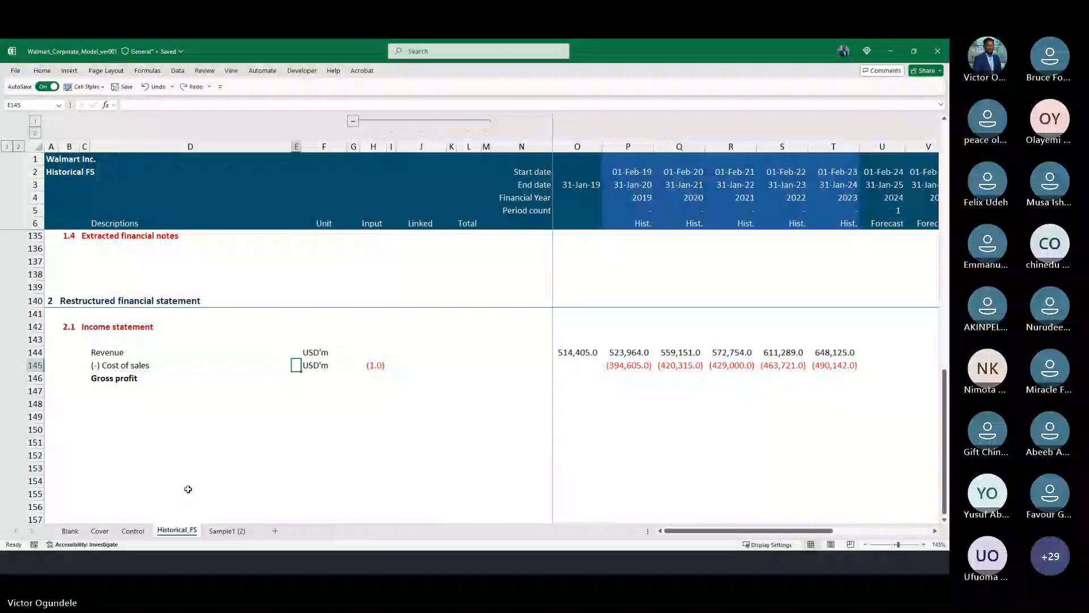
Fill the USD'm unit into F146 and add a top border across the Gross profit row, D146:T146.
{"action": "key", "text": "Down"}
{"action": "key", "text": "Left"}
{"action": "key", "text": "shift+Right"}
{"action": "key", "text": "shift+Right"}
{"action": "key", "text": "shift+Right"}
{"action": "key", "text": "shift+Right"}
{"action": "key", "text": "shift+Right"}
{"action": "key", "text": "shift+Right"}
{"action": "key", "text": "shift+Right"}
{"action": "key", "text": "shift+Right"}
{"action": "key", "text": "shift+Right"}
{"action": "key", "text": "shift+Right"}
{"action": "key", "text": "shift+Right"}
{"action": "key", "text": "shift+Right"}
{"action": "key", "text": "shift+Right"}
{"action": "key", "text": "shift+Right"}
{"action": "key", "text": "shift+Right"}
{"action": "key", "text": "shift+Right"}
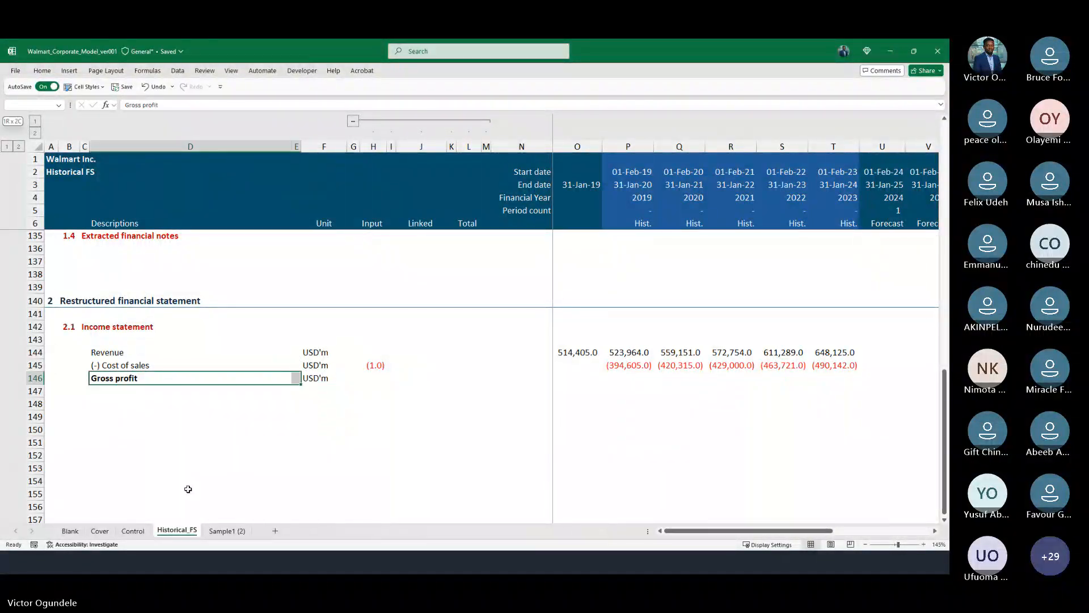
{"action": "key", "text": "alt+u"}
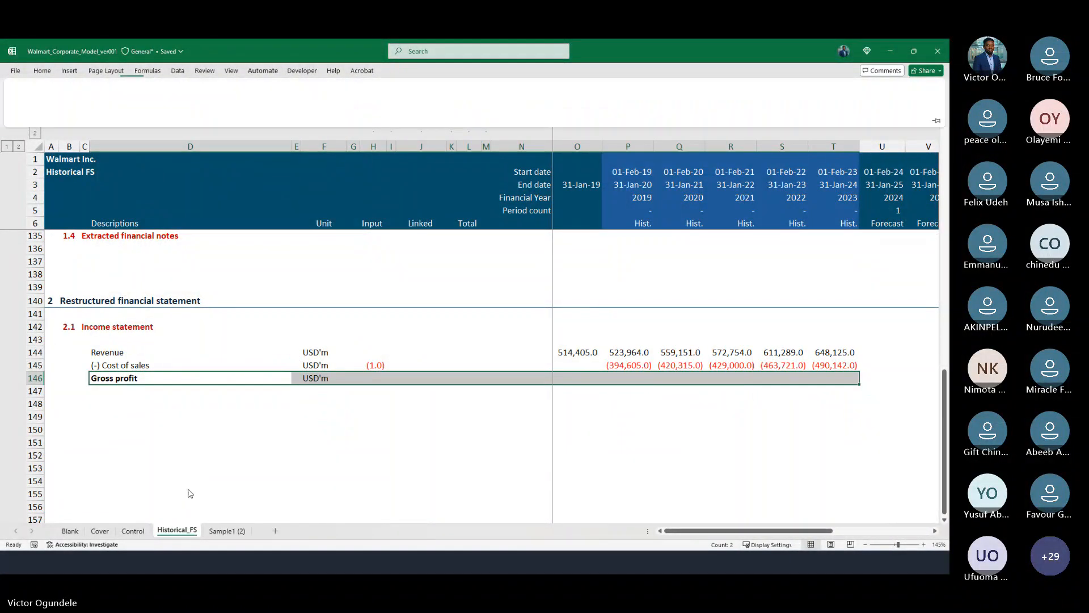
{"action": "key", "text": "Escape"}
{"action": "key", "text": "h"}
{"action": "key", "text": "b"}
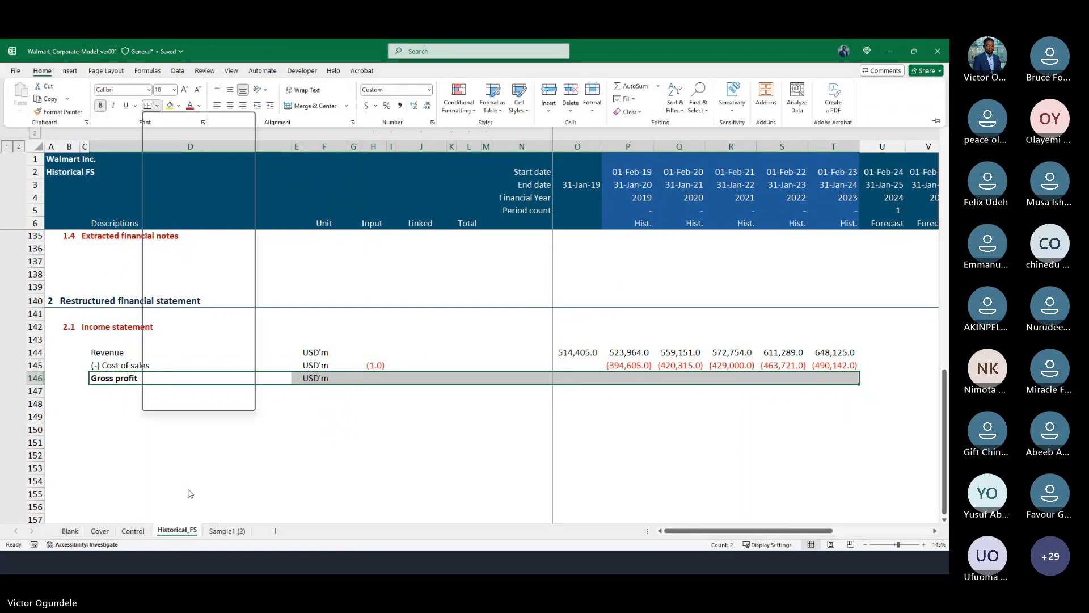
{"action": "key", "text": "p"}
Calculate Gross profit in P146 with =SUM(P144:P145) and fill the formula across to T146.
{"action": "key", "text": "Right"}
{"action": "key", "text": "Right"}
{"action": "key", "text": "Right"}
{"action": "key", "text": "Right"}
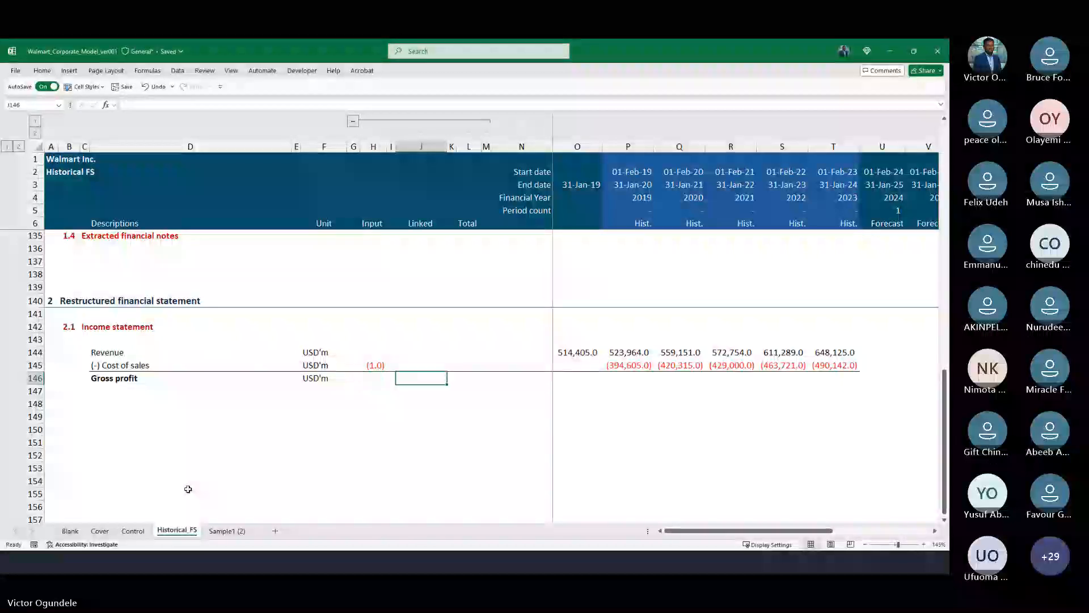
{"action": "key", "text": "Right"}
{"action": "key", "text": "Right"}
{"action": "key", "text": "Right"}
{"action": "key", "text": "Right"}
{"action": "key", "text": "Right"}
{"action": "key", "text": "Right"}
{"action": "key", "text": "Right"}
{"action": "key", "text": "Right"}
{"action": "key", "text": "alt+equal"}
{"action": "key", "text": "ctrl+Return"}
{"action": "key", "text": "shift+Right"}
{"action": "key", "text": "shift+Right"}
{"action": "key", "text": "shift+Right"}
{"action": "key", "text": "shift+Right"}
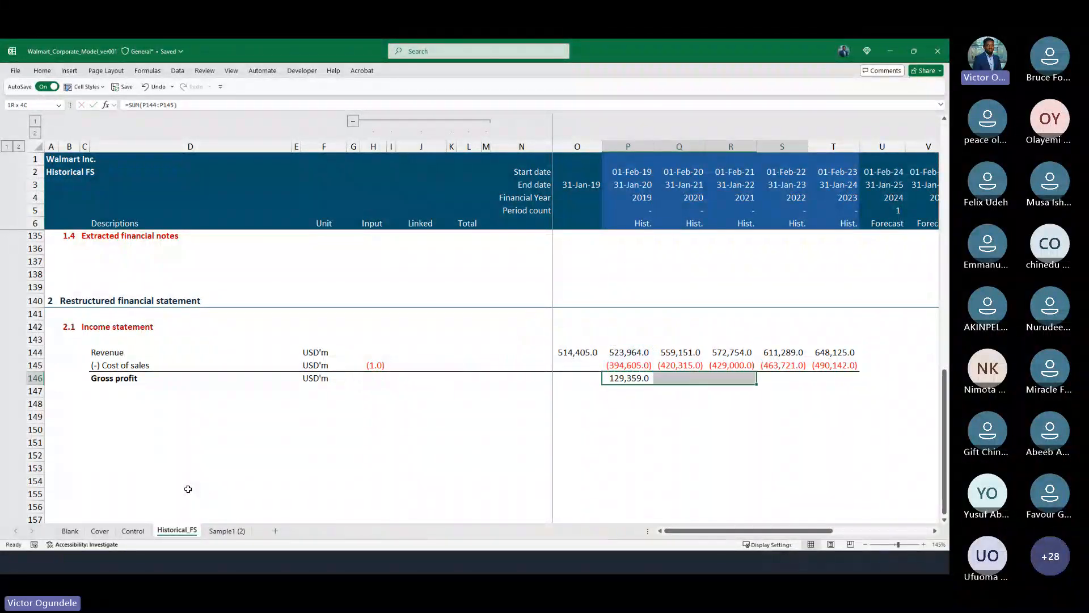
{"action": "key", "text": "ctrl+r"}
{"action": "scroll", "coordinate": [188, 489], "scroll_direction": "down", "scroll_amount": 2}
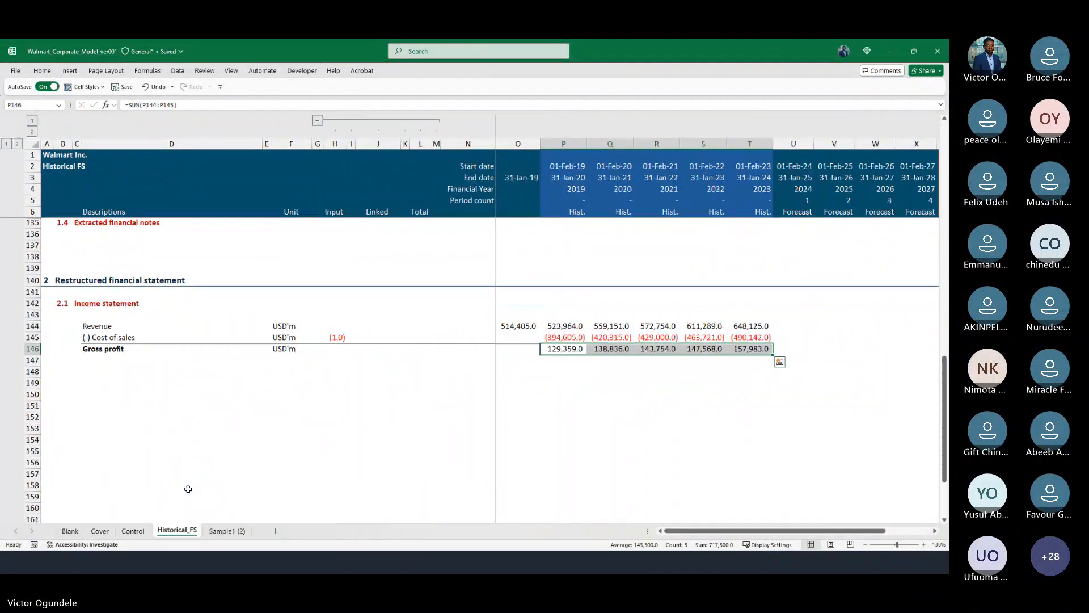
Collapse the grouped Input, Linked and Total columns and inspect the Cost of sales formula in P145.
{"action": "scroll", "coordinate": [187, 488], "scroll_direction": "up", "scroll_amount": 1}
{"action": "left_click", "coordinate": [317, 121]}
{"action": "left_click", "coordinate": [388, 384]}
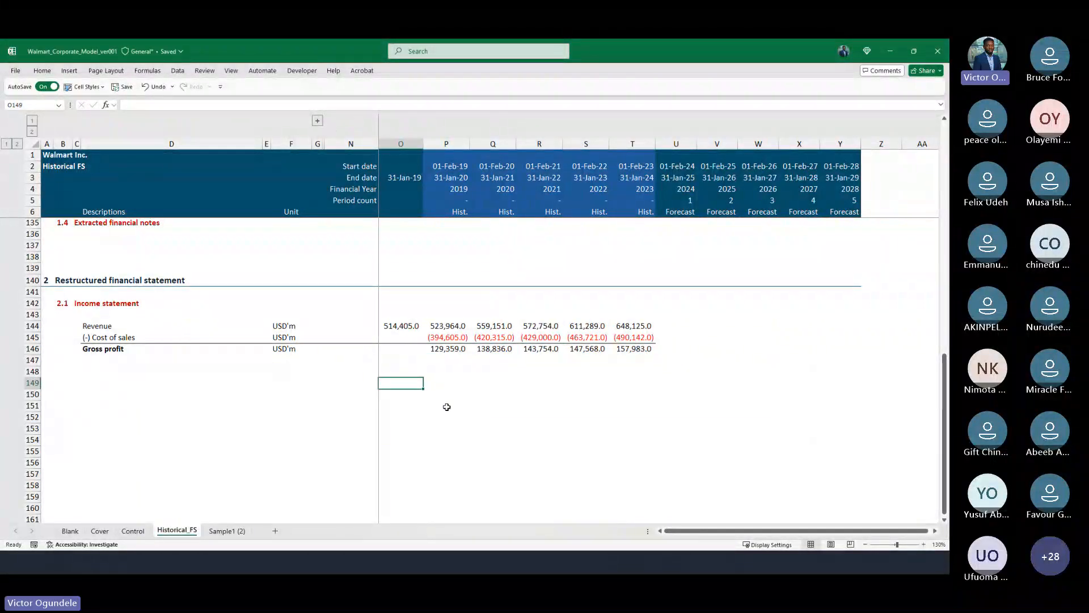
{"action": "left_click", "coordinate": [428, 337]}
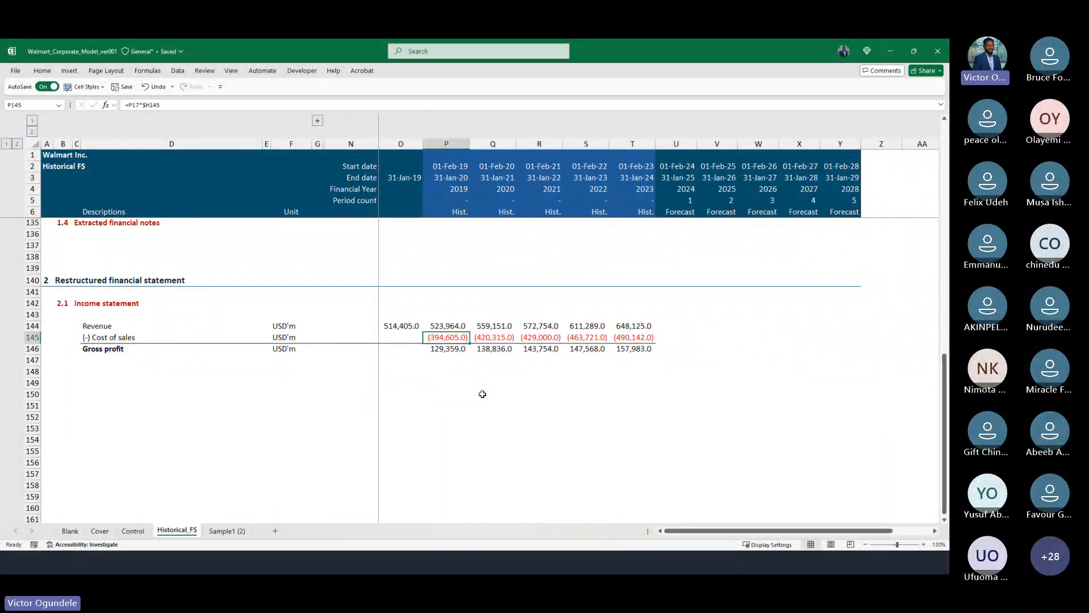
{"action": "scroll", "coordinate": [482, 392], "scroll_direction": "up", "scroll_amount": 3}
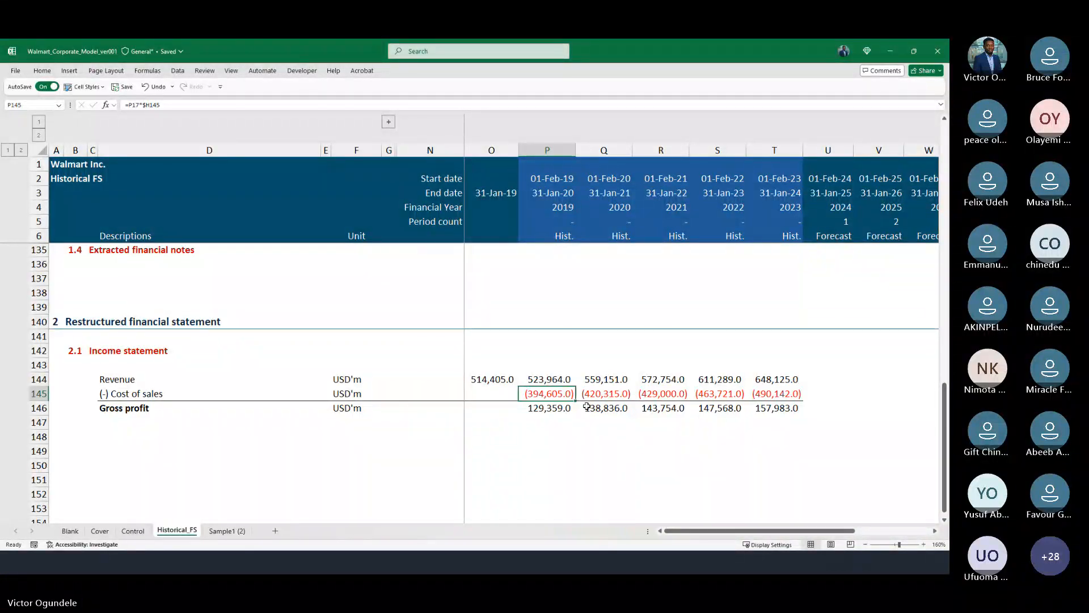
Apply the Input cell style to the Cost of sales sign factor in F55 on the Control sheet.
{"action": "left_click", "coordinate": [133, 531]}
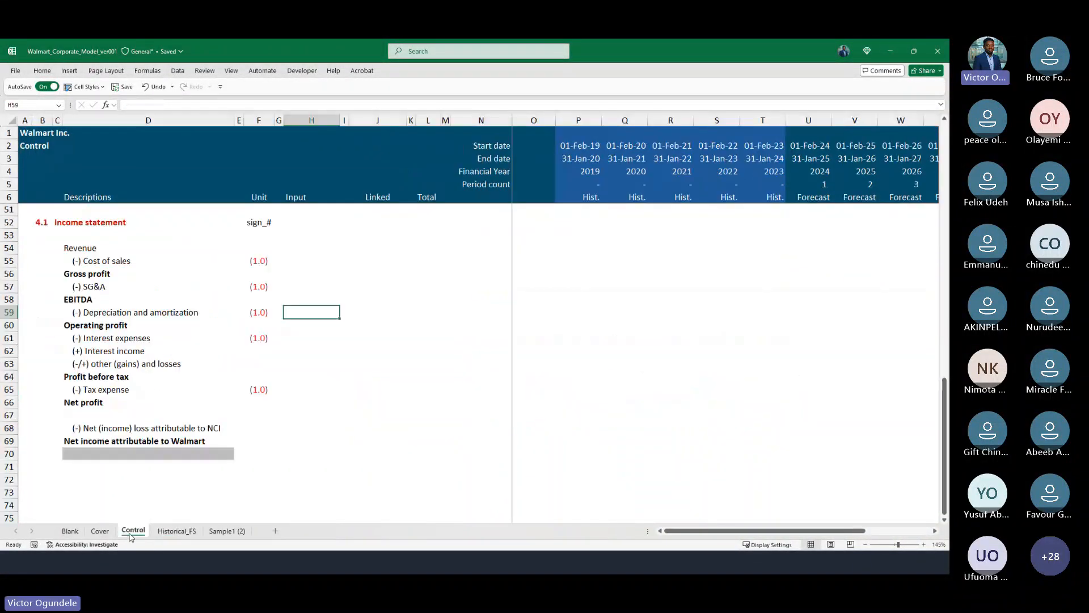
{"action": "scroll", "coordinate": [269, 274], "scroll_direction": "up", "scroll_amount": 1}
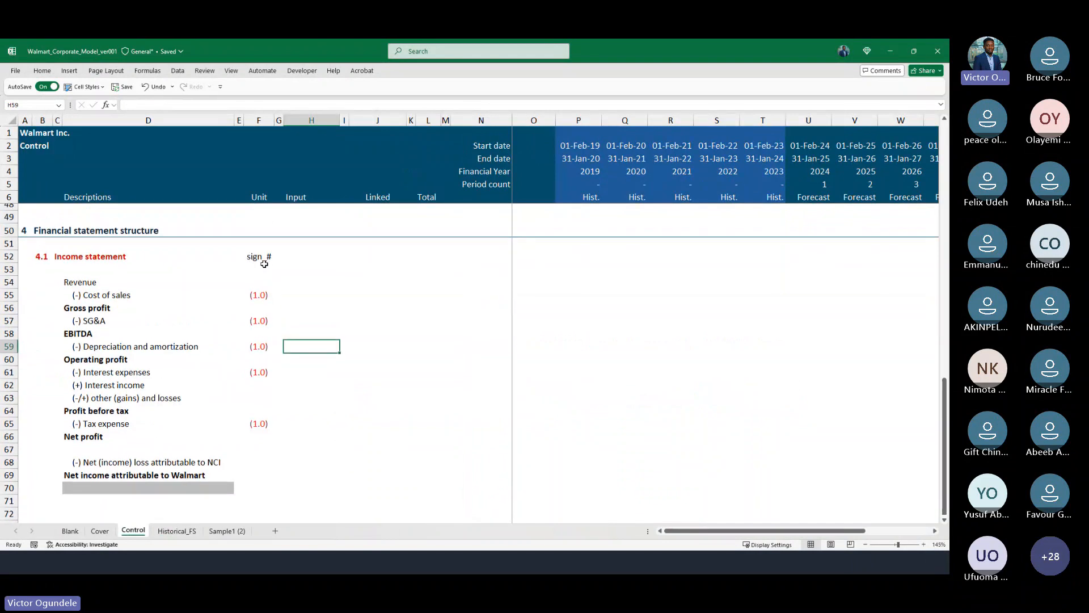
{"action": "left_click", "coordinate": [254, 296]}
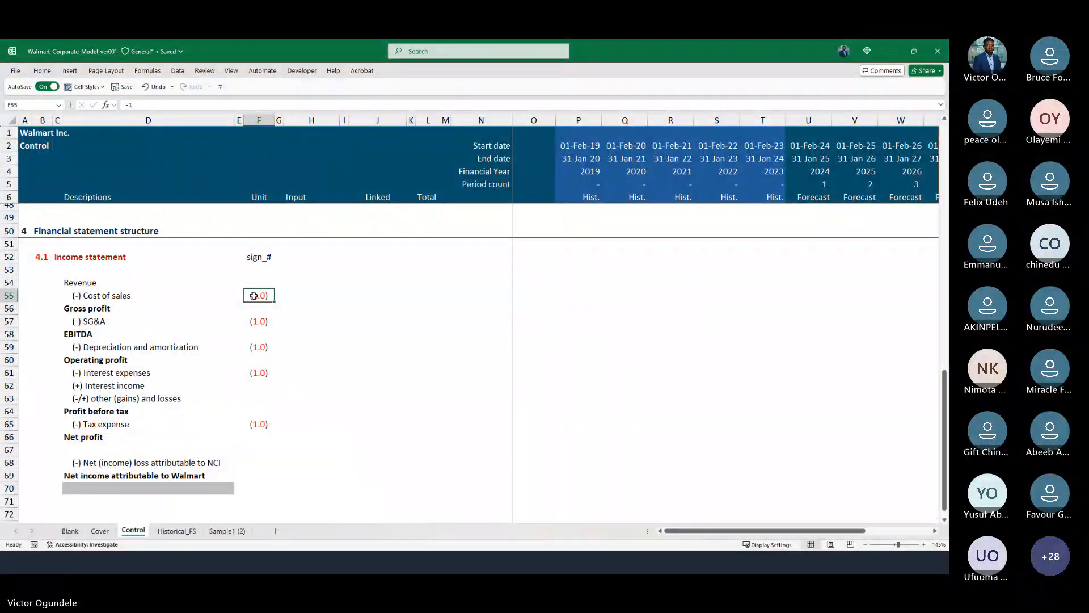
{"action": "left_click", "coordinate": [84, 86]}
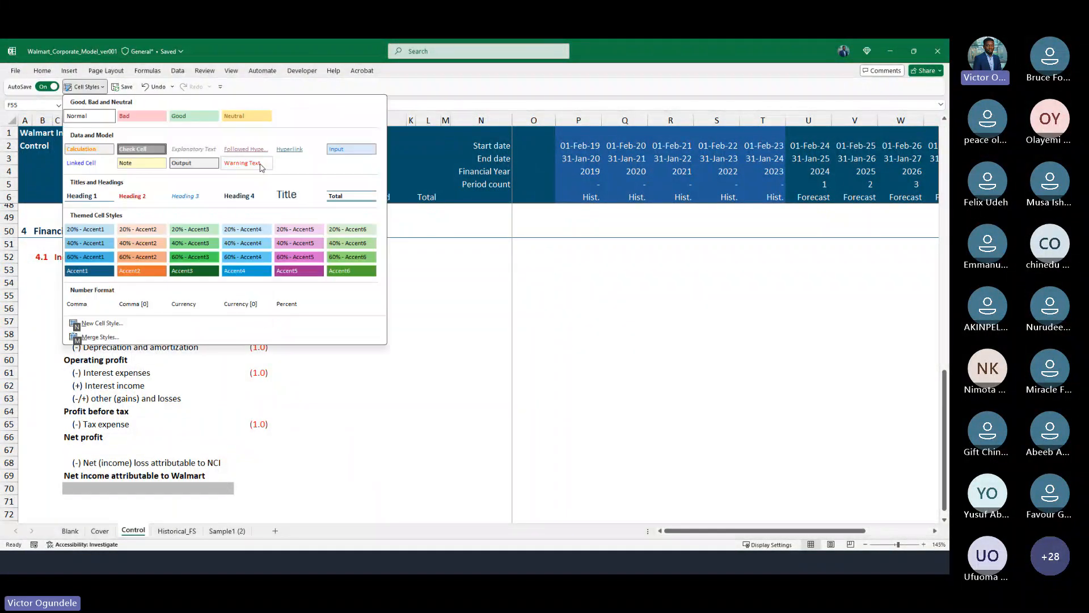
{"action": "left_click", "coordinate": [329, 150]}
Repeat the Input cell style on the SG&A, depreciation, interest expenses and tax expense sign factors in F57, F59, F61 and F65.
{"action": "key", "text": "Down"}
{"action": "key", "text": "Down"}
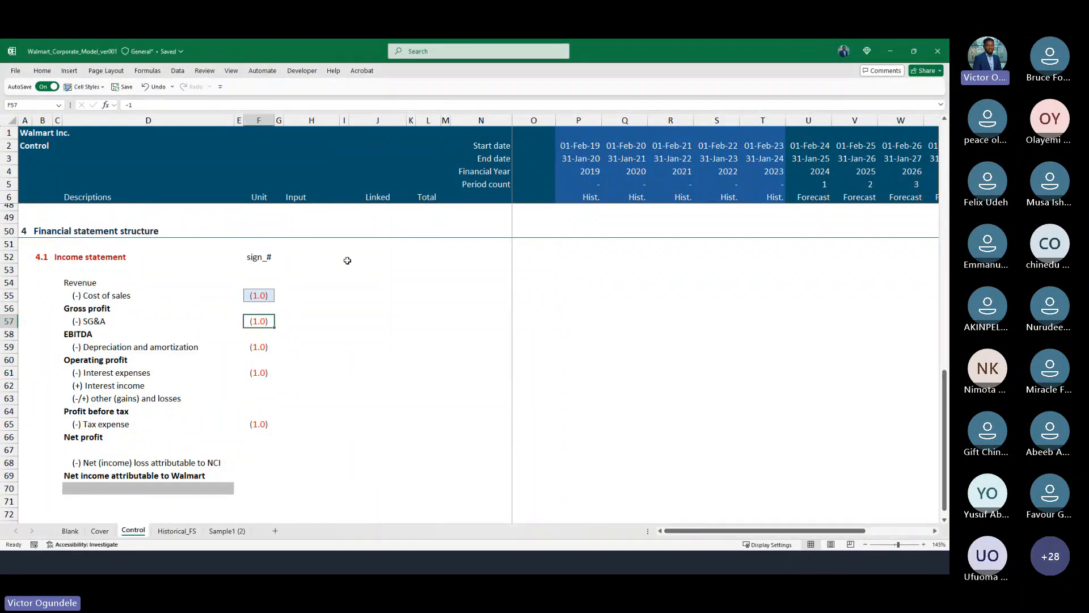
{"action": "key", "text": "Down"}
{"action": "key", "text": "Down"}
{"action": "key", "text": "F4"}
{"action": "key", "text": "Down"}
{"action": "key", "text": "Down"}
{"action": "key", "text": "F4"}
{"action": "key", "text": "Down"}
{"action": "key", "text": "Down"}
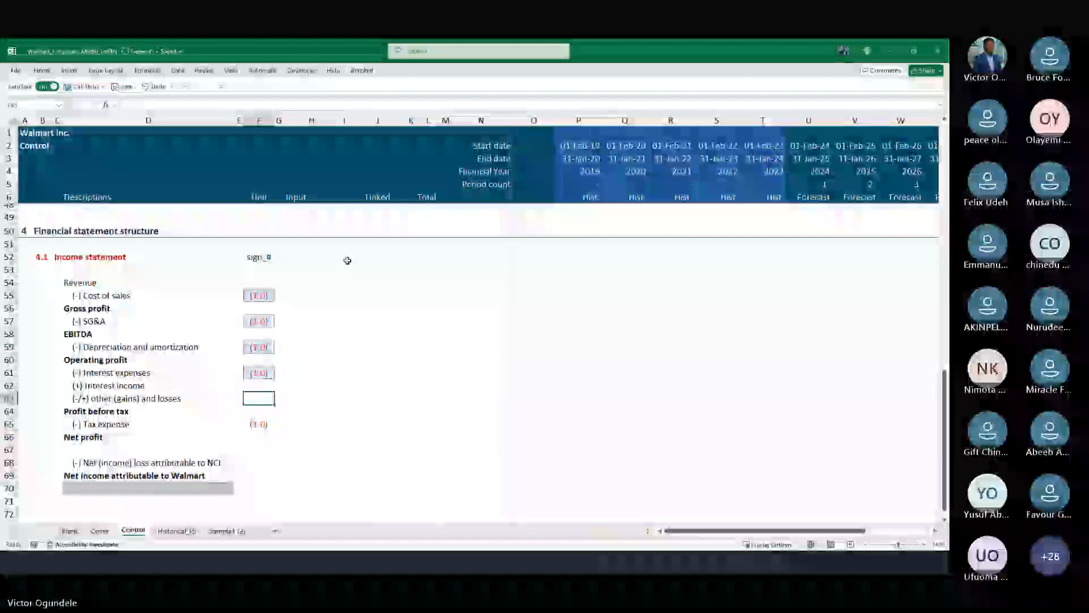
{"action": "key", "text": "Down"}
{"action": "key", "text": "Down"}
{"action": "key", "text": "F4"}
Apply the Input cell style to the income statement labels in D54:D69, from Revenue to Net income attributable to Walmart.
{"action": "key", "text": "ctrl+Left"}
{"action": "key", "text": "ctrl+Up"}
{"action": "key", "text": "ctrl+shift+Down"}
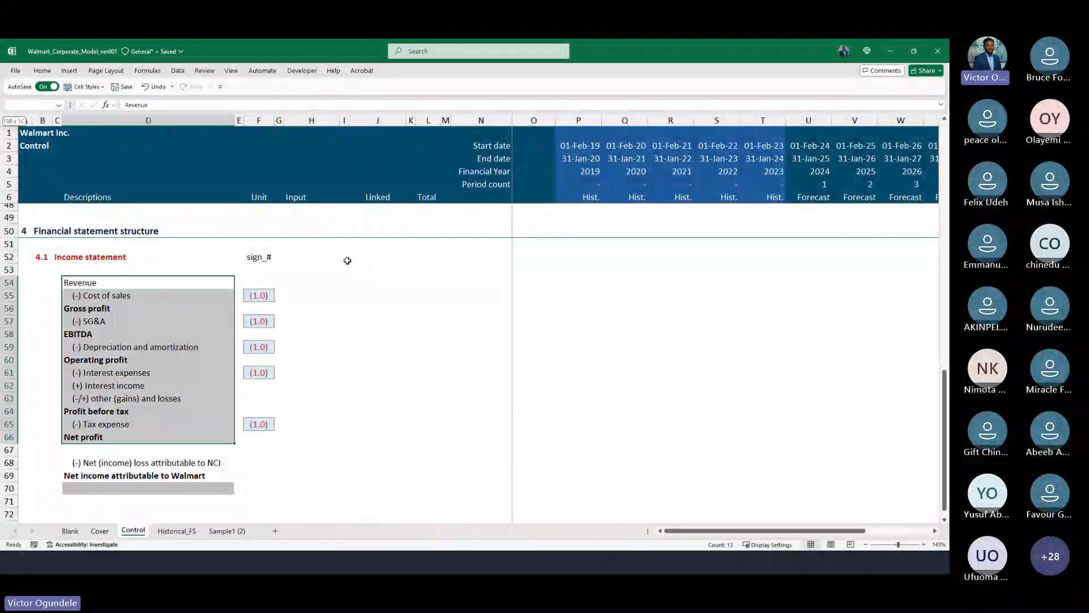
{"action": "key", "text": "shift+Down"}
{"action": "key", "text": "shift+Down"}
{"action": "key", "text": "shift+Down"}
{"action": "key", "text": "alt+2"}
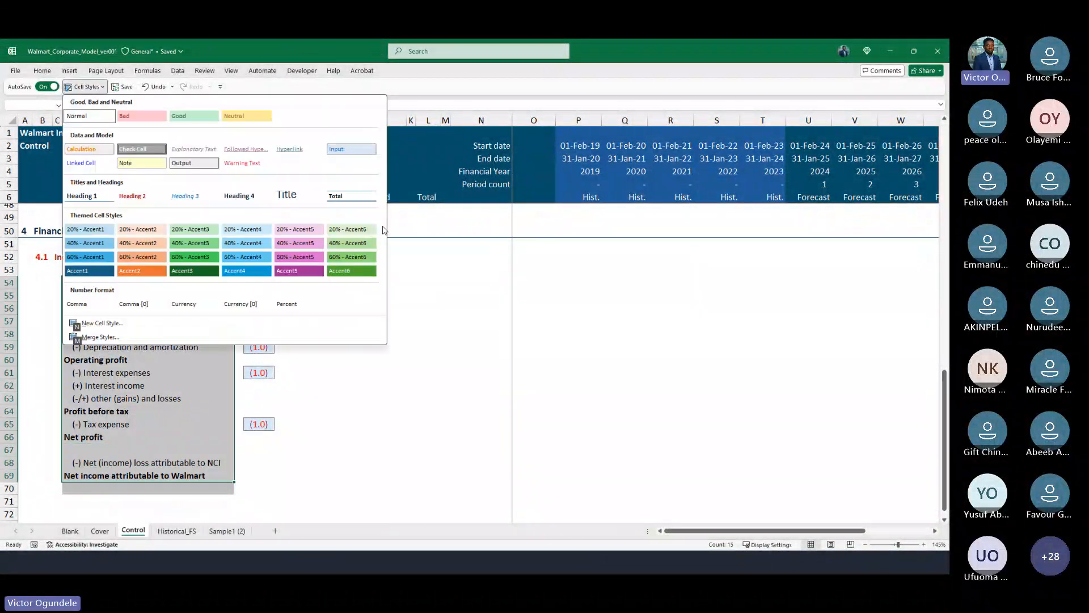
{"action": "left_click", "coordinate": [351, 149]}
{"action": "left_click", "coordinate": [293, 336]}
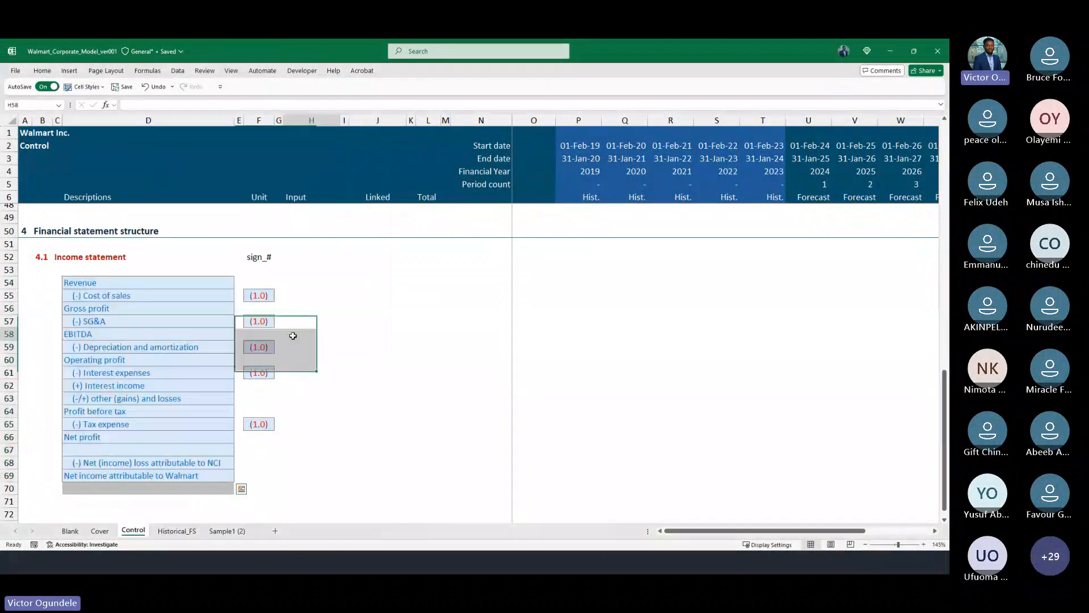
{"action": "left_click", "coordinate": [69, 280]}
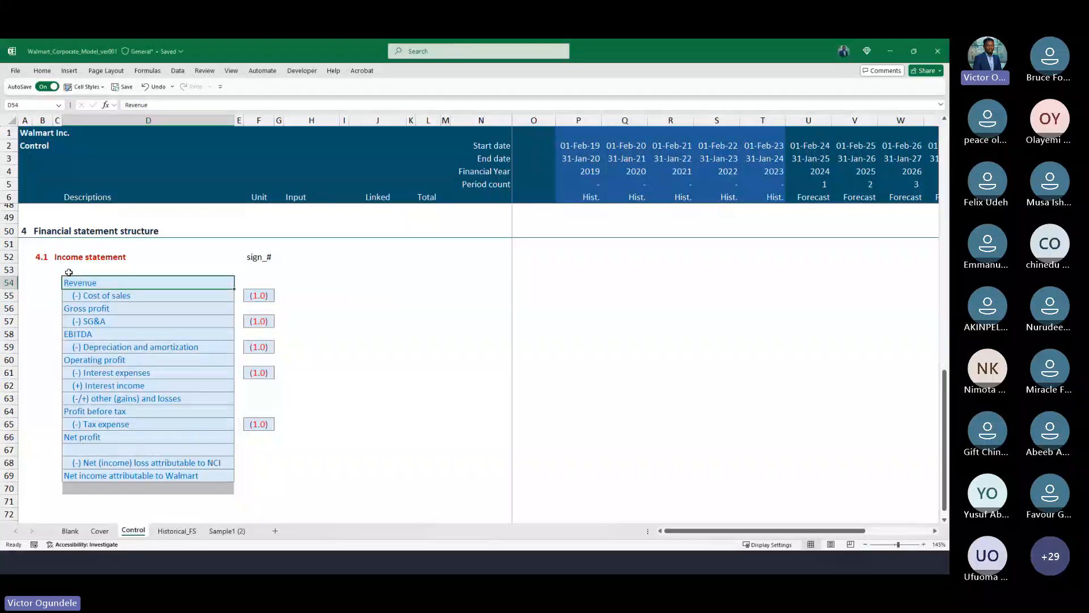
{"action": "key", "text": "ctrl+shift+Down"}
{"action": "key", "text": "Down"}
{"action": "key", "text": "Down"}
{"action": "key", "text": "Up"}
{"action": "key", "text": "Up"}
{"action": "key", "text": "ctrl+shift+Down"}
{"action": "key", "text": "ctrl+shift+Down"}
{"action": "key", "text": "ctrl+shift+Down"}
{"action": "key", "text": "alt+h"}
{"action": "key", "text": "Escape"}
Bold the Gross profit, EBITDA and Operating profit labels in the Control sheet's income statement structure.
{"action": "key", "text": "Down"}
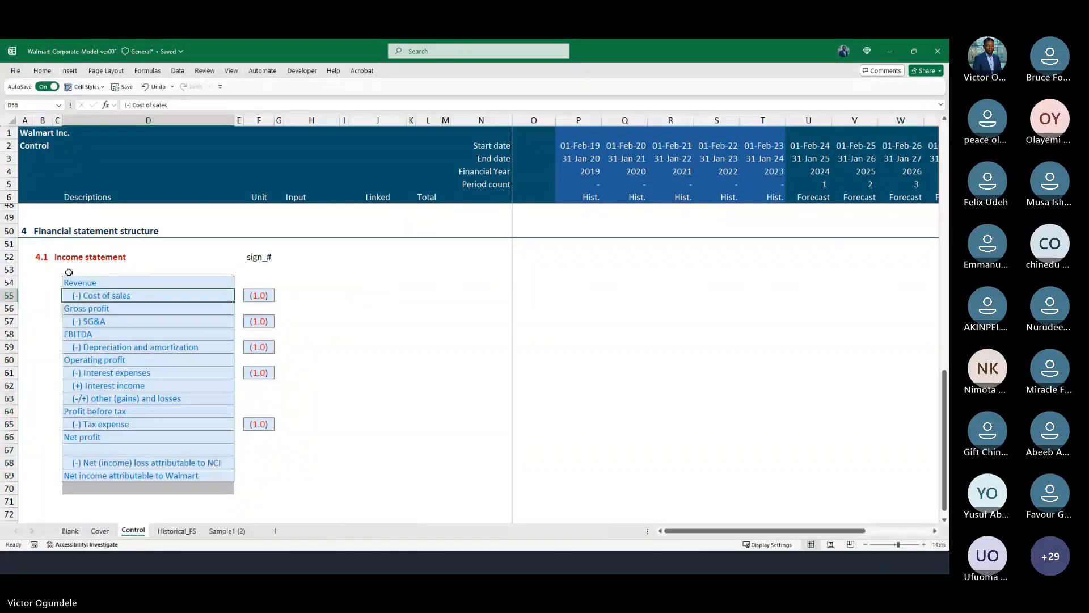
{"action": "key", "text": "Down"}
{"action": "key", "text": "Down"}
{"action": "key", "text": "Up"}
{"action": "key", "text": "Down"}
{"action": "key", "text": "Down"}
{"action": "key", "text": "Down"}
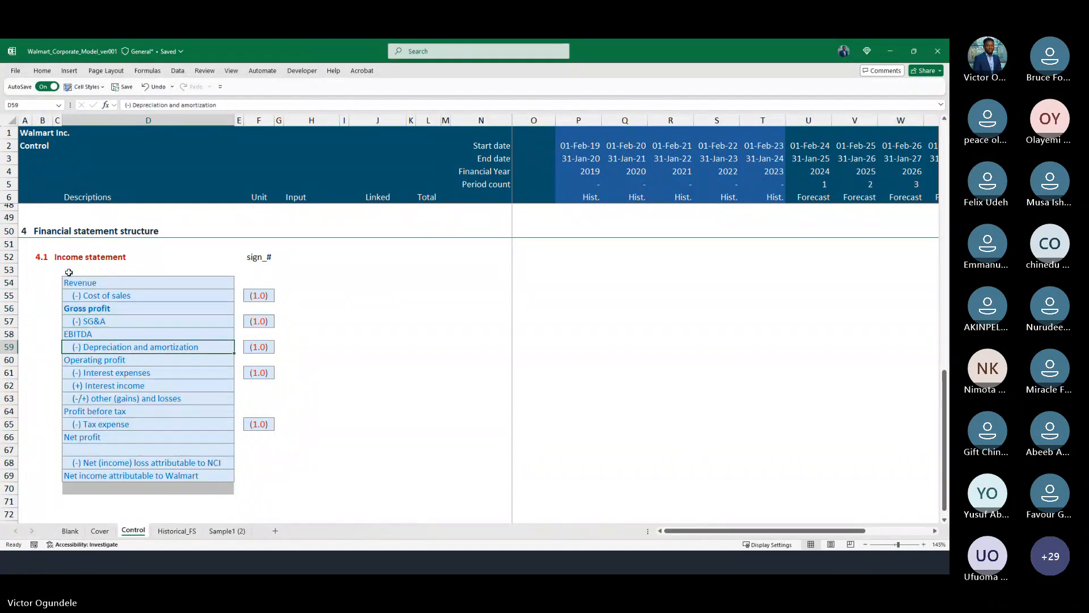
{"action": "key", "text": "Up"}
{"action": "key", "text": "ctrl+b"}
{"action": "key", "text": "Down"}
{"action": "key", "text": "Down"}
{"action": "key", "text": "ctrl+b"}
Bold the Profit before tax, Net profit and Net income attributable to Walmart labels in D64, D66 and D69.
{"action": "key", "text": "Down"}
{"action": "key", "text": "Down"}
{"action": "key", "text": "Down"}
{"action": "key", "text": "Down"}
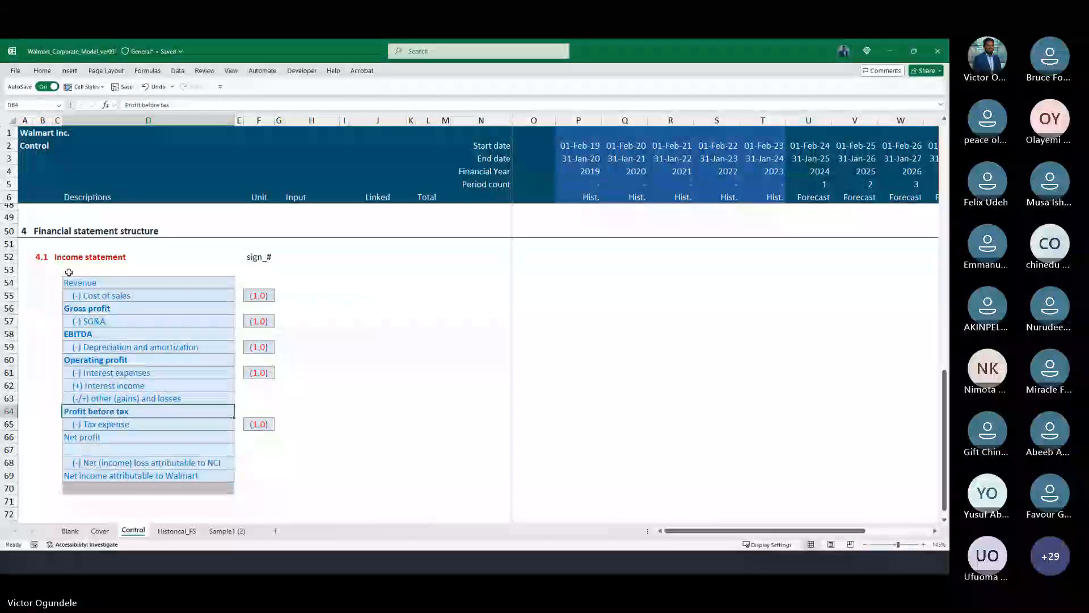
{"action": "key", "text": "ctrl+b"}
{"action": "key", "text": "Down"}
{"action": "key", "text": "Down"}
{"action": "key", "text": "ctrl+b"}
{"action": "key", "text": "Down"}
{"action": "key", "text": "Down"}
{"action": "key", "text": "Down"}
{"action": "key", "text": "ctrl+b"}
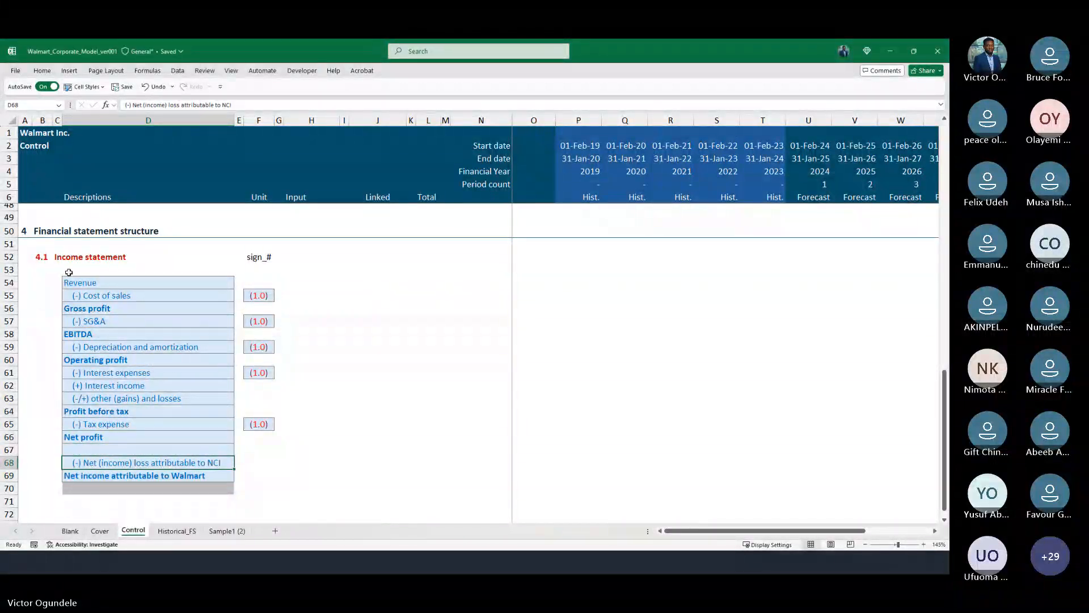
Apply the Input cell style to the whole sign factor range F54:F69 on the Control sheet.
{"action": "key", "text": "Up"}
{"action": "key", "text": "Up"}
{"action": "key", "text": "Up"}
{"action": "key", "text": "Up"}
{"action": "key", "text": "Right"}
{"action": "key", "text": "Right"}
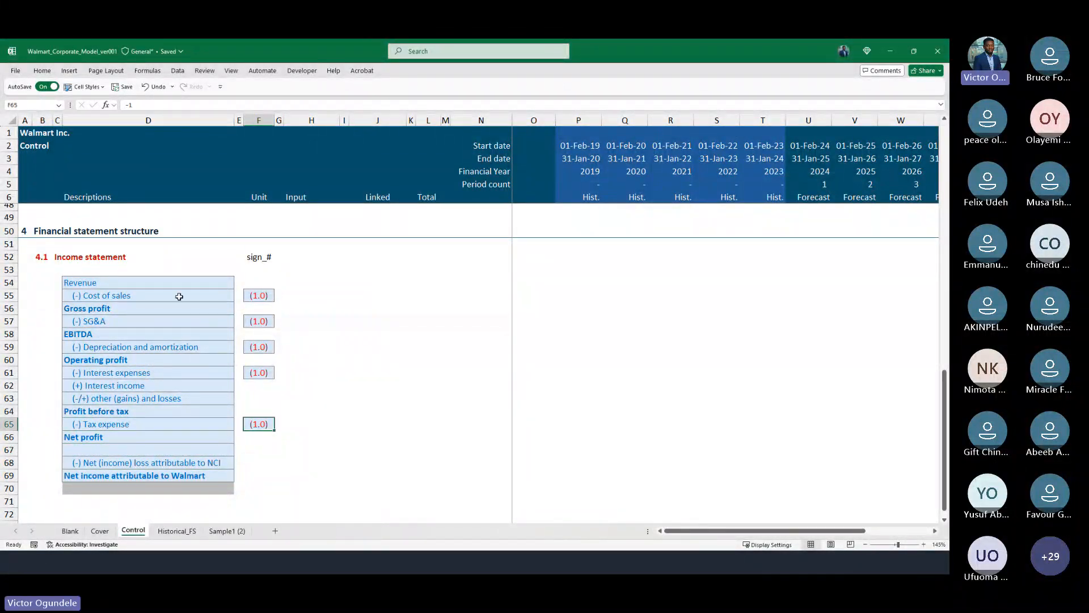
{"action": "left_click_drag", "start_coordinate": [258, 283], "coordinate": [255, 478]}
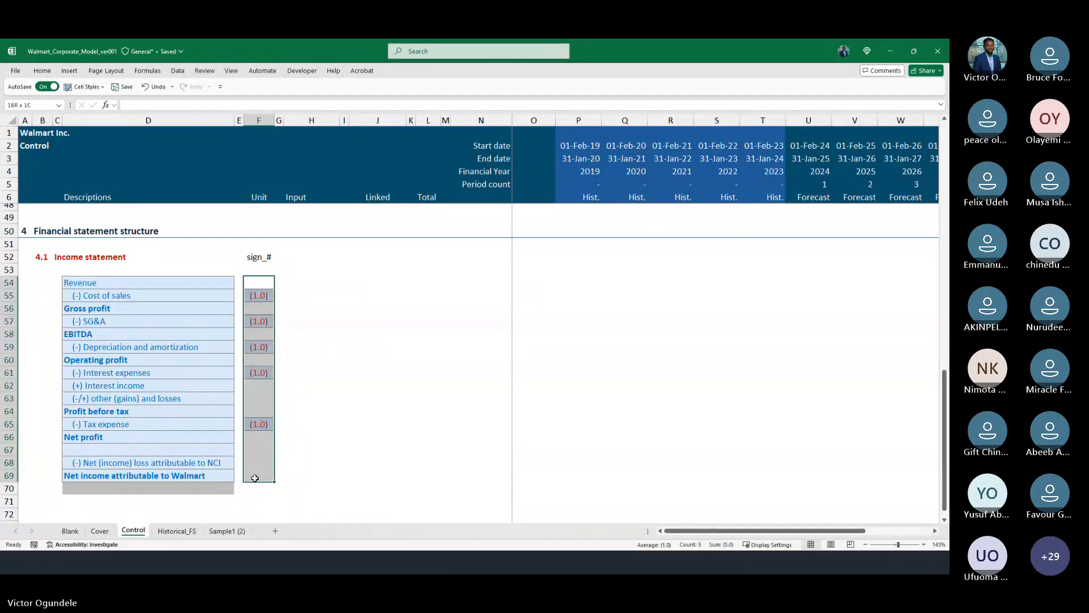
{"action": "left_click", "coordinate": [84, 87]}
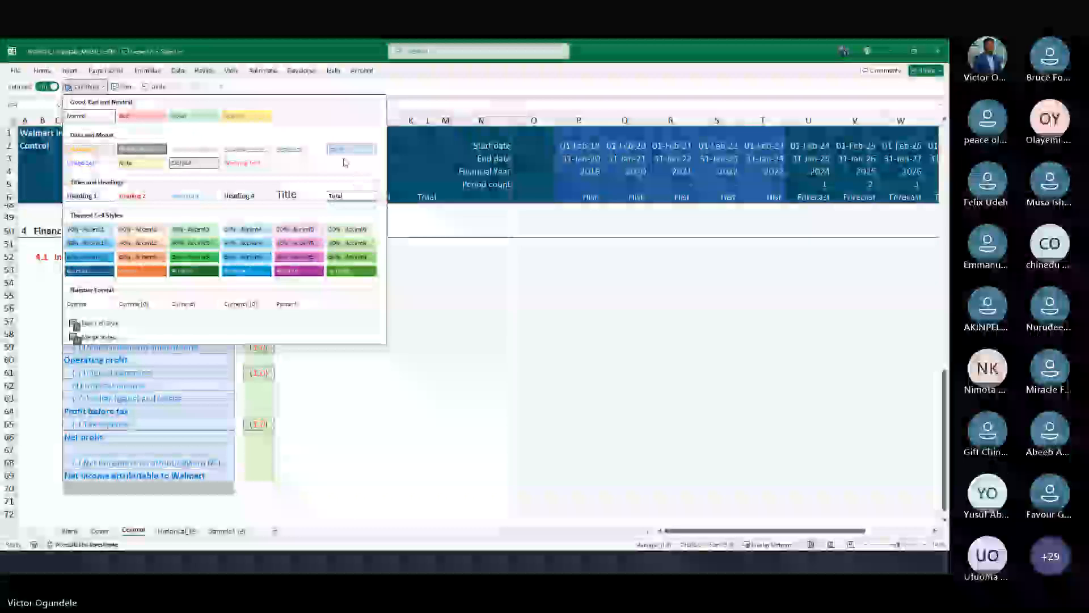
{"action": "left_click", "coordinate": [345, 150]}
{"action": "left_click", "coordinate": [331, 360]}
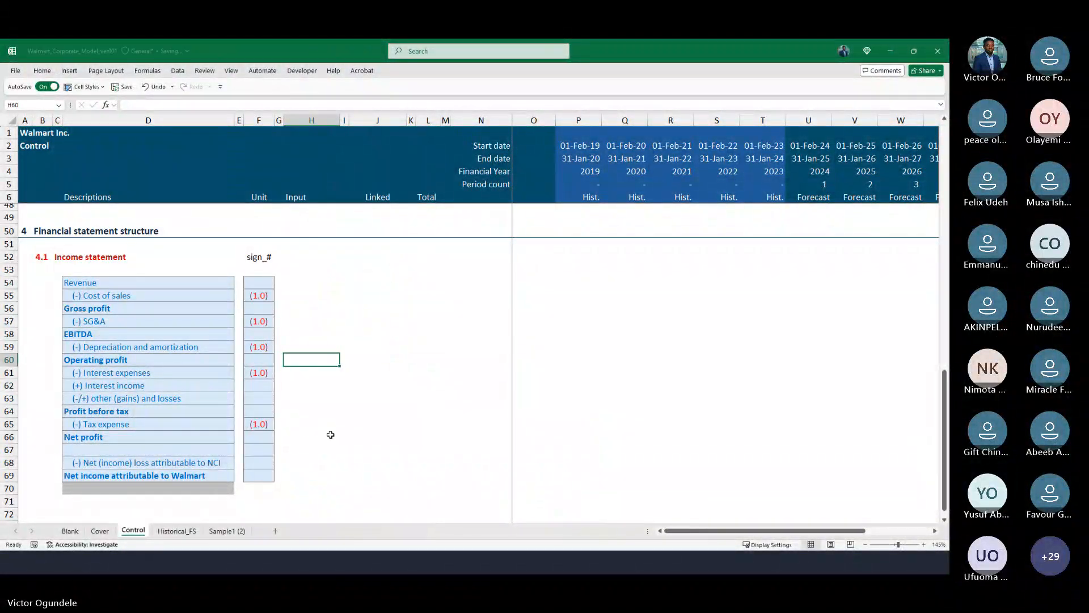
{"action": "left_click", "coordinate": [332, 447]}
{"action": "left_click", "coordinate": [342, 399]}
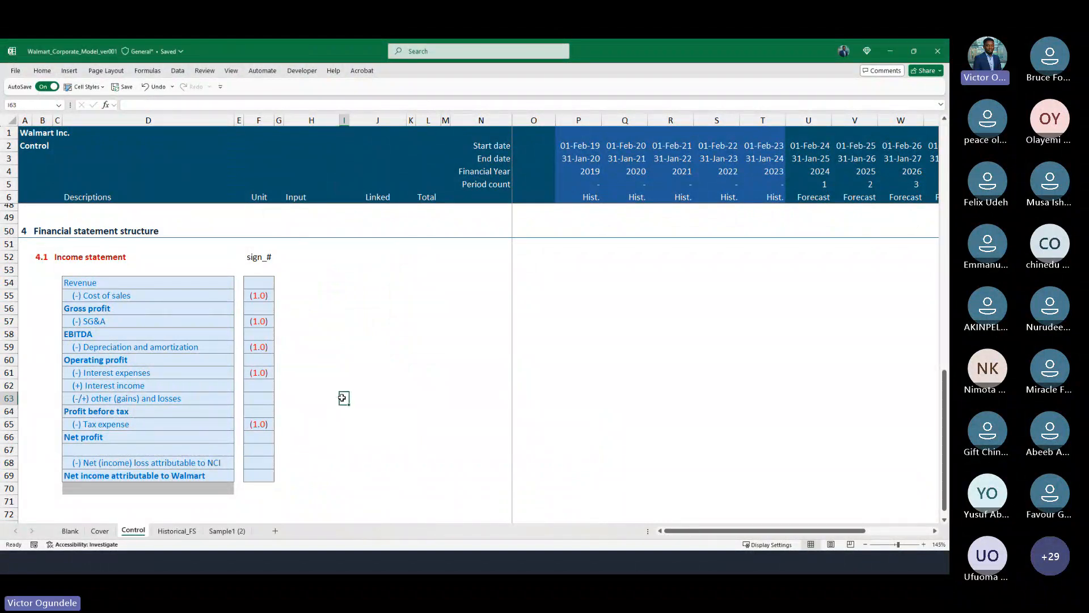
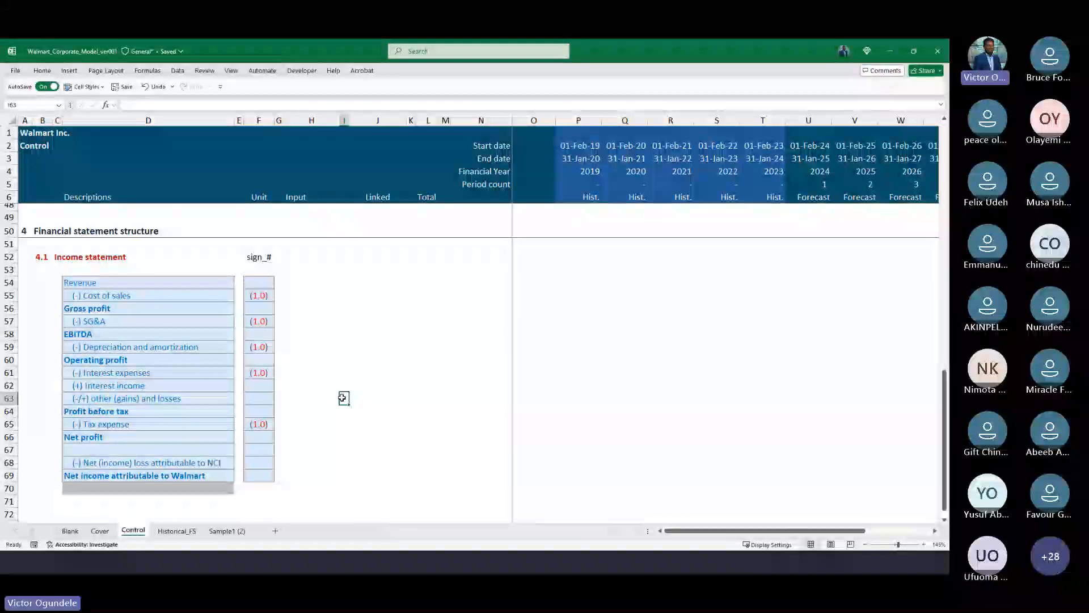
Link D148 on the Historical_FS sheet to the SG&A label in Control cell D57.
{"action": "scroll", "coordinate": [342, 398], "scroll_direction": "down", "scroll_amount": 1}
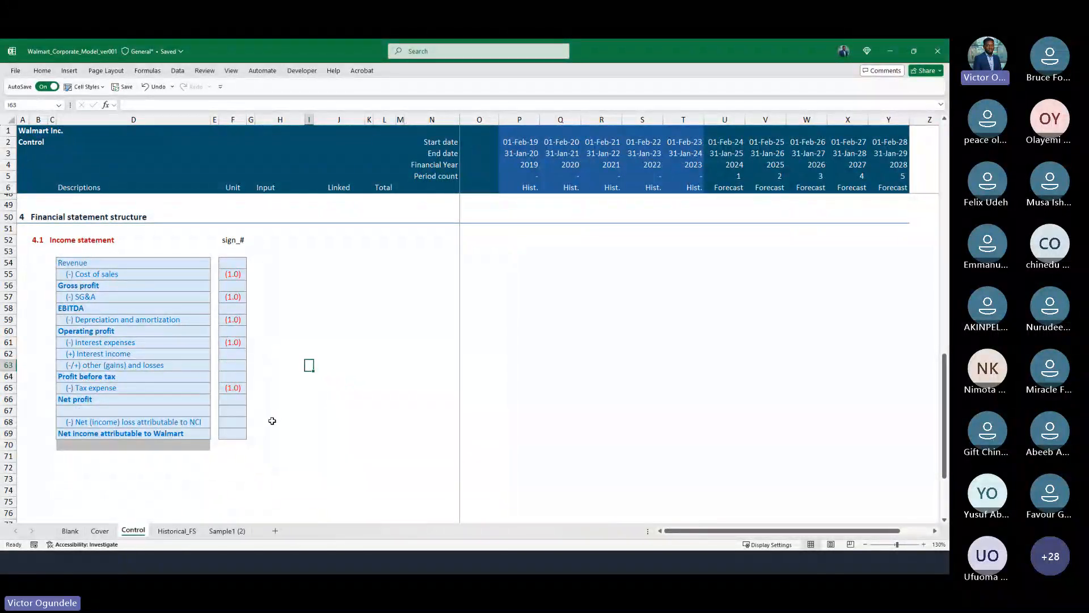
{"action": "left_click", "coordinate": [176, 531]}
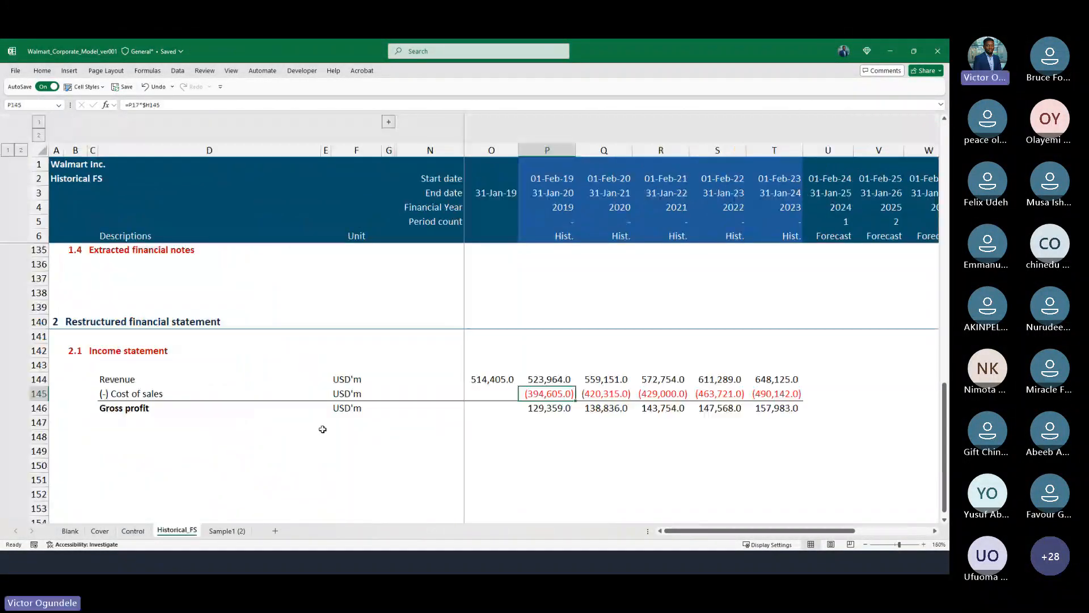
{"action": "left_click", "coordinate": [125, 434]}
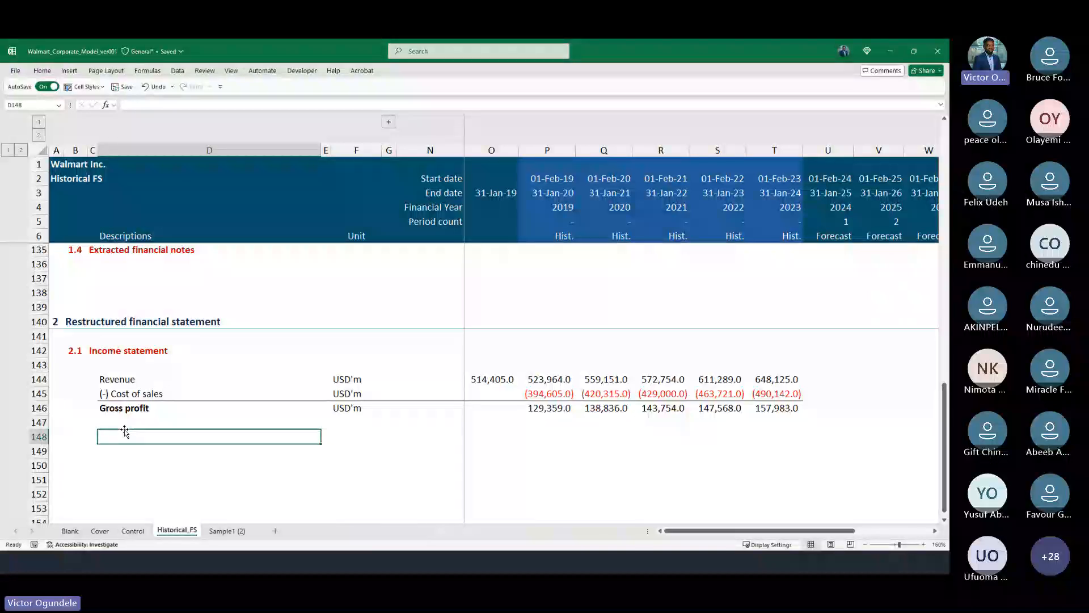
{"action": "type", "text": "="}
{"action": "key", "text": "ctrl+Page_Up"}
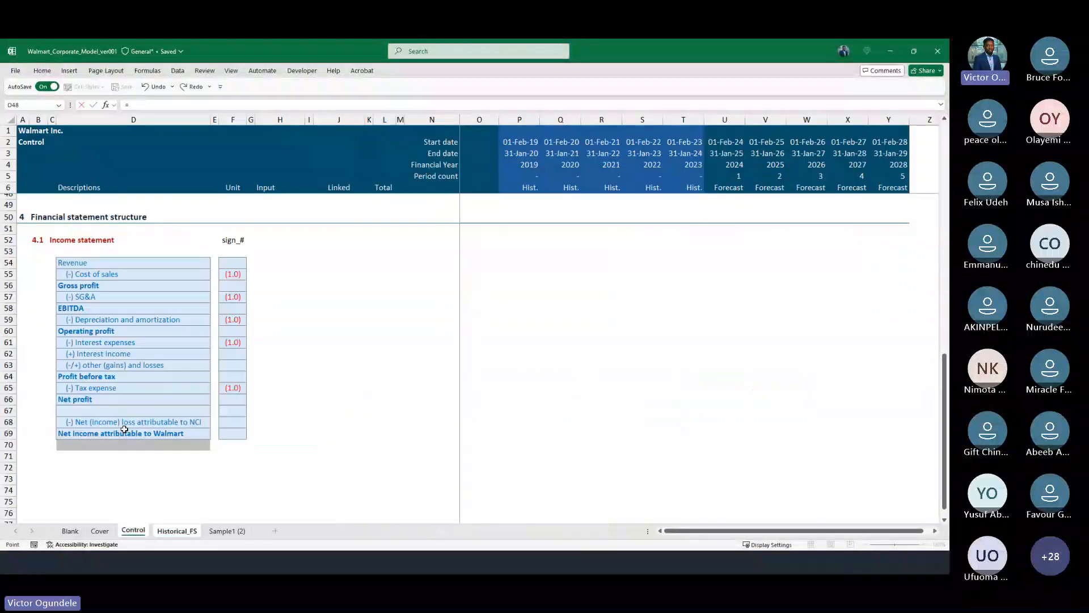
{"action": "left_click", "coordinate": [91, 301]}
{"action": "key", "text": "Return"}
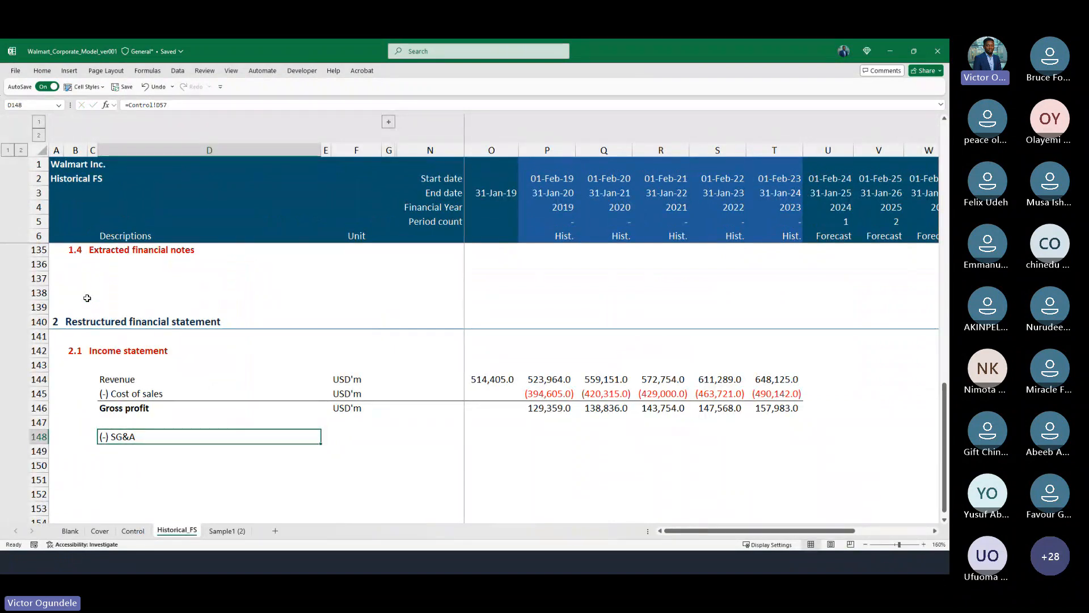
Copy the currency unit formula from the Revenue row's F144 to the SG&A row's F148.
{"action": "key", "text": "Right"}
{"action": "key", "text": "Right"}
{"action": "key", "text": "Up"}
{"action": "key", "text": "Up"}
{"action": "key", "text": "Up"}
{"action": "key", "text": "Up"}
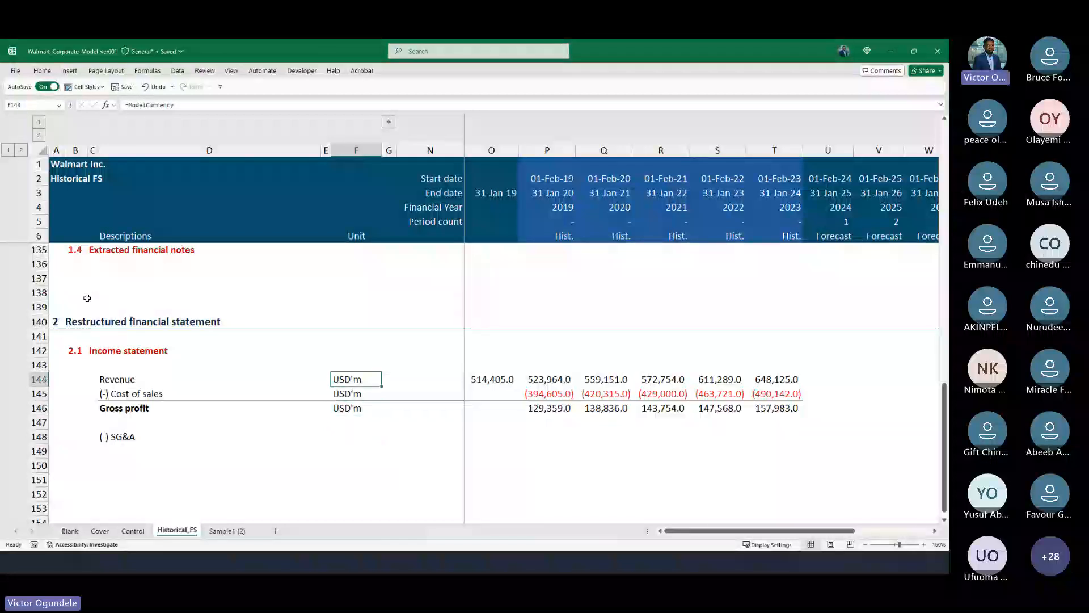
{"action": "key", "text": "ctrl+c"}
{"action": "key", "text": "Down"}
{"action": "key", "text": "Down"}
{"action": "key", "text": "Down"}
{"action": "key", "text": "Down"}
{"action": "key", "text": "ctrl+v"}
{"action": "key", "text": "Left"}
{"action": "key", "text": "Left"}
{"action": "key", "text": "Up"}
{"action": "key", "text": "Up"}
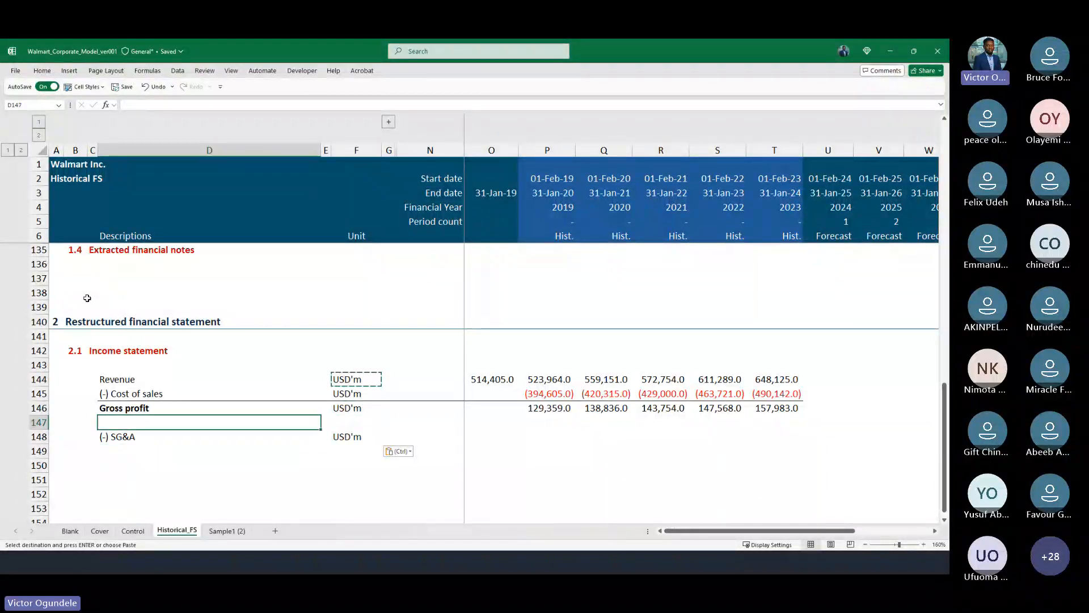
{"action": "type", "text": "="}
{"action": "key", "text": "ctrl+Page_Up"}
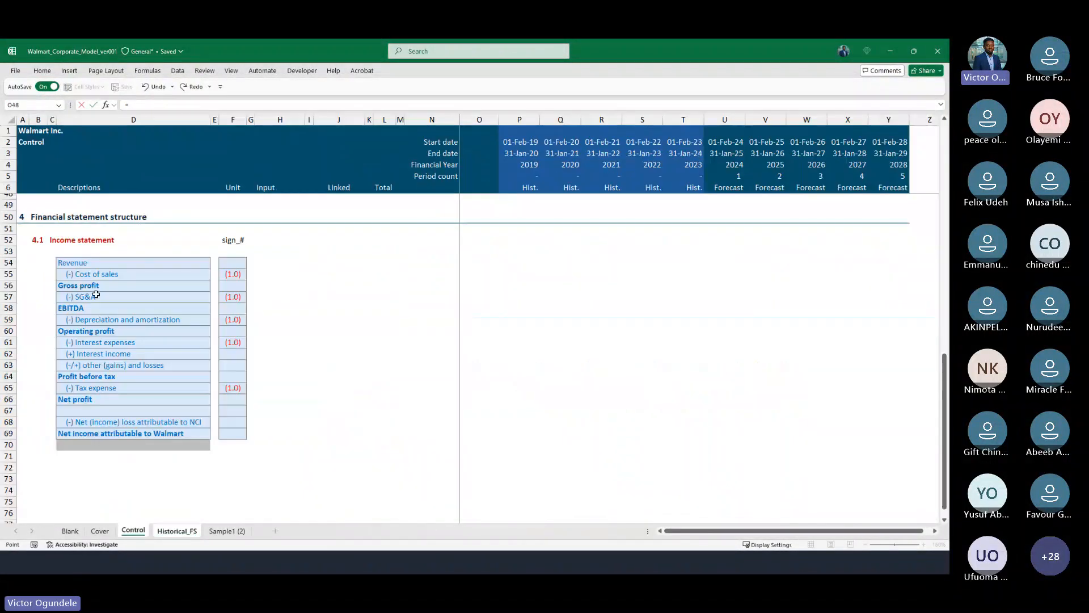
{"action": "left_click", "coordinate": [78, 283]}
{"action": "key", "text": "Return"}
Link D149 to the EBITDA label in Control cell D58 and make it bold.
{"action": "key", "text": "Down"}
{"action": "key", "text": "Down"}
{"action": "key", "text": "Down"}
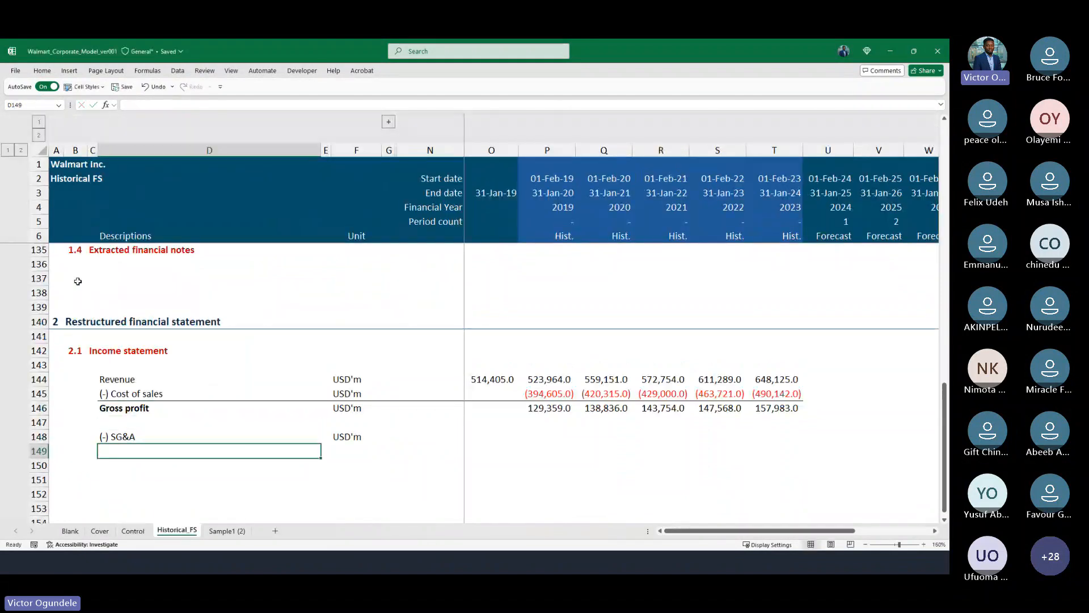
{"action": "type", "text": "="}
{"action": "key", "text": "ctrl+Page_Up"}
{"action": "left_click", "coordinate": [74, 307]}
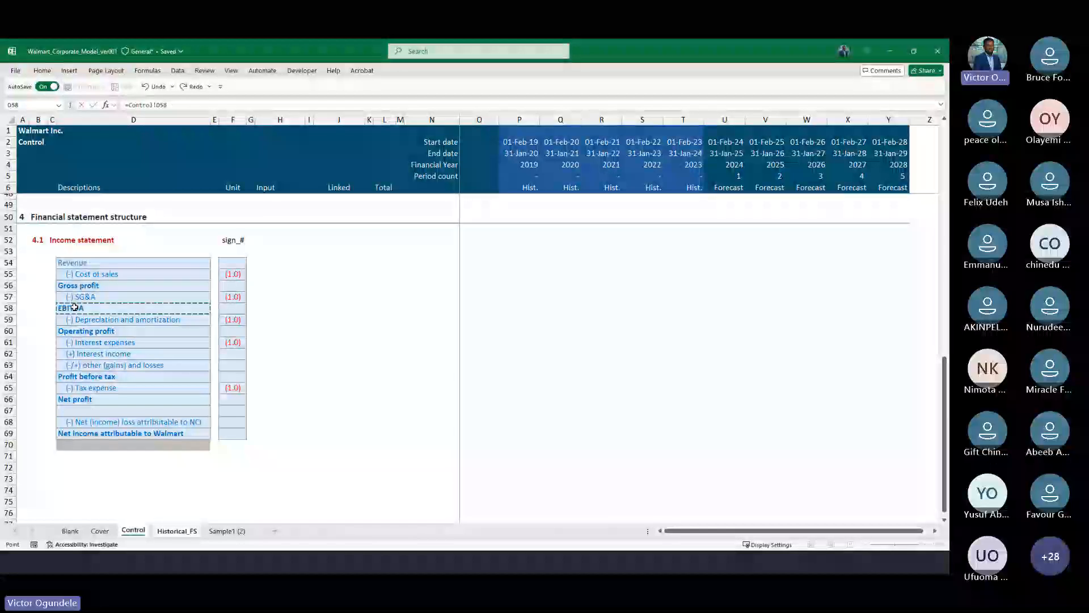
{"action": "key", "text": "Return"}
{"action": "key", "text": "Up"}
{"action": "key", "text": "Up"}
{"action": "key", "text": "Down"}
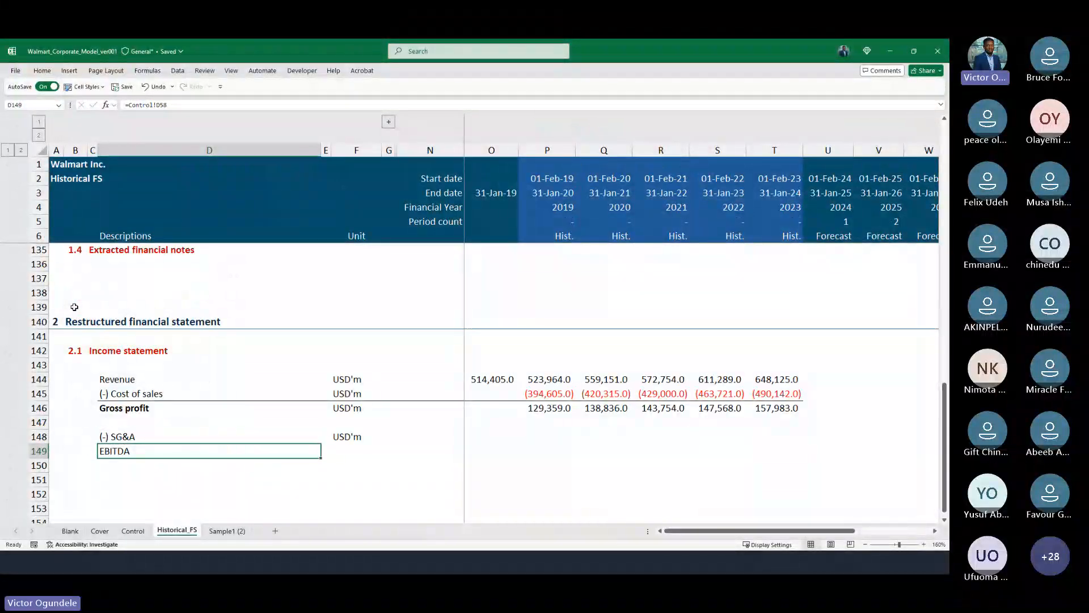
{"action": "key", "text": "Up"}
{"action": "key", "text": "Up"}
{"action": "key", "text": "Up"}
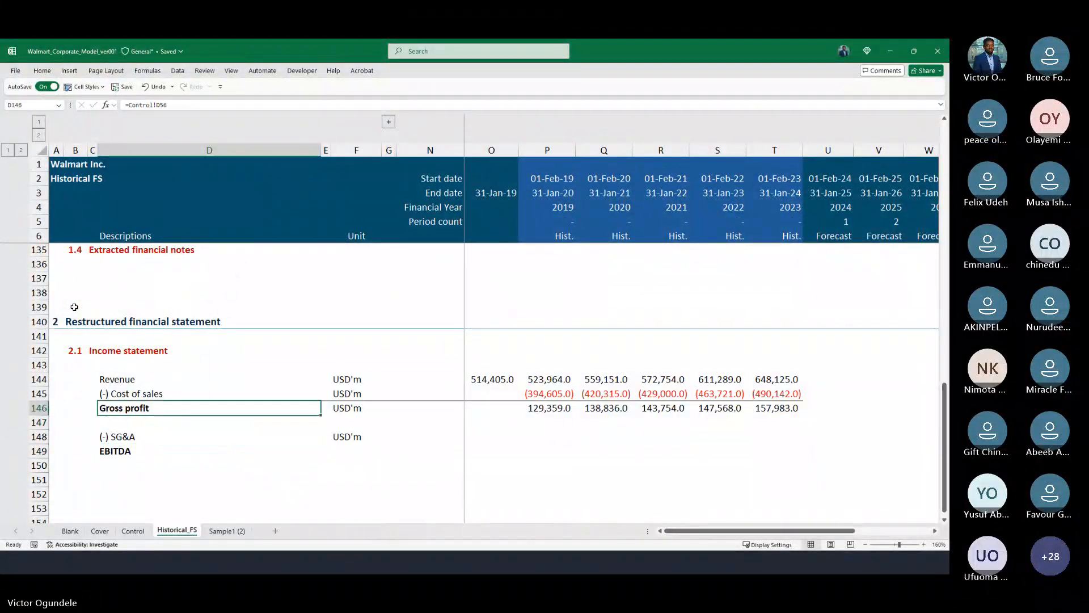
{"action": "key", "text": "shift+space"}
{"action": "key", "text": "ctrl+c"}
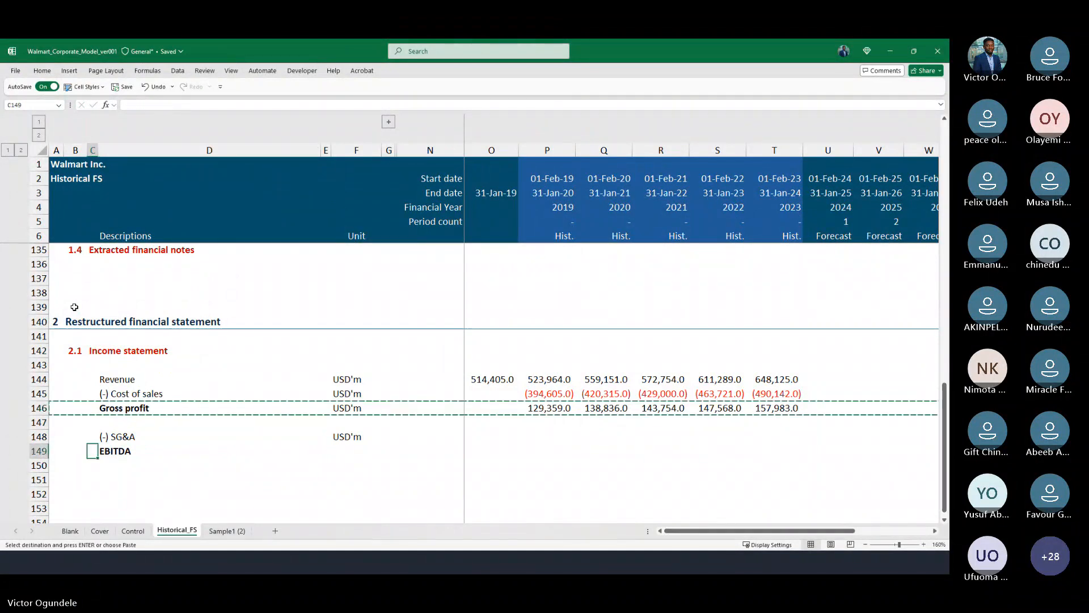
{"action": "key", "text": "Down"}
{"action": "key", "text": "Down"}
{"action": "key", "text": "Down"}
{"action": "key", "text": "Home"}
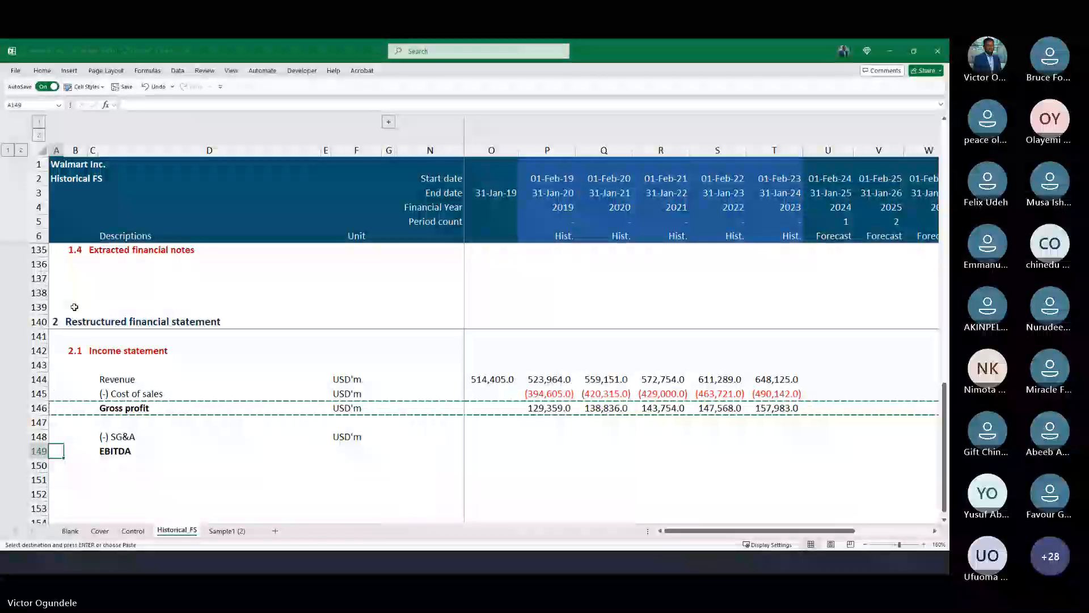
{"action": "key", "text": "Escape"}
Fill the currency unit formula from the SG&A row down to EBITDA in F149.
{"action": "key", "text": "ctrl+Right"}
{"action": "key", "text": "shift+Right"}
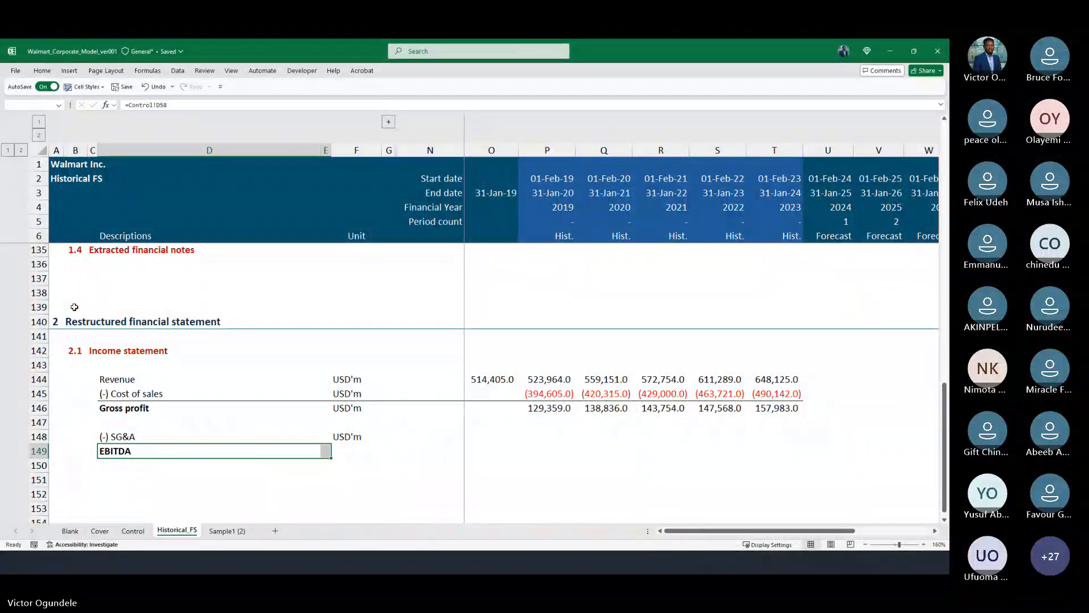
{"action": "key", "text": "Right"}
{"action": "key", "text": "Right"}
{"action": "key", "text": "ctrl+d"}
Add a top border across the EBITDA row, D149:T149.
{"action": "key", "text": "Left"}
{"action": "key", "text": "Left"}
{"action": "key", "text": "shift+Right"}
{"action": "key", "text": "shift+Right"}
{"action": "key", "text": "shift+Right"}
{"action": "key", "text": "shift+Right"}
{"action": "key", "text": "shift+Right"}
{"action": "key", "text": "shift+Right"}
{"action": "key", "text": "shift+Right"}
{"action": "key", "text": "shift+Right"}
{"action": "key", "text": "shift+Right"}
{"action": "key", "text": "shift+Right"}
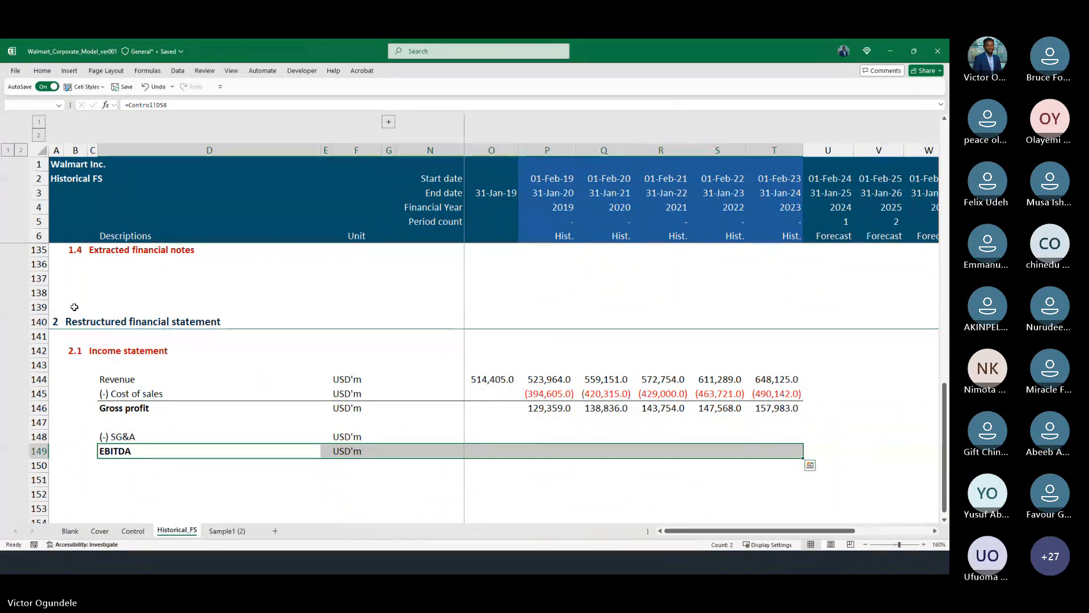
{"action": "key", "text": "Right"}
{"action": "key", "text": "Right"}
{"action": "key", "text": "Right"}
{"action": "key", "text": "Right"}
{"action": "key", "text": "Right"}
{"action": "key", "text": "Right"}
{"action": "key", "text": "Right"}
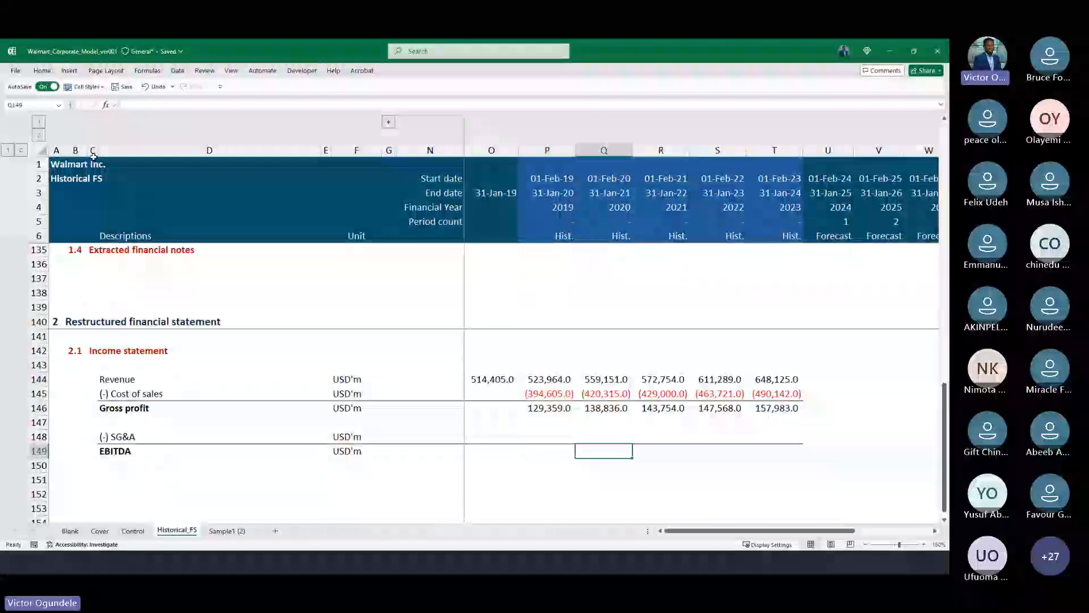
Narrow column D to about 30.33, then expand the grouped columns and narrow the Linked column J.
{"action": "left_click_drag", "start_coordinate": [318, 151], "coordinate": [274, 151]}
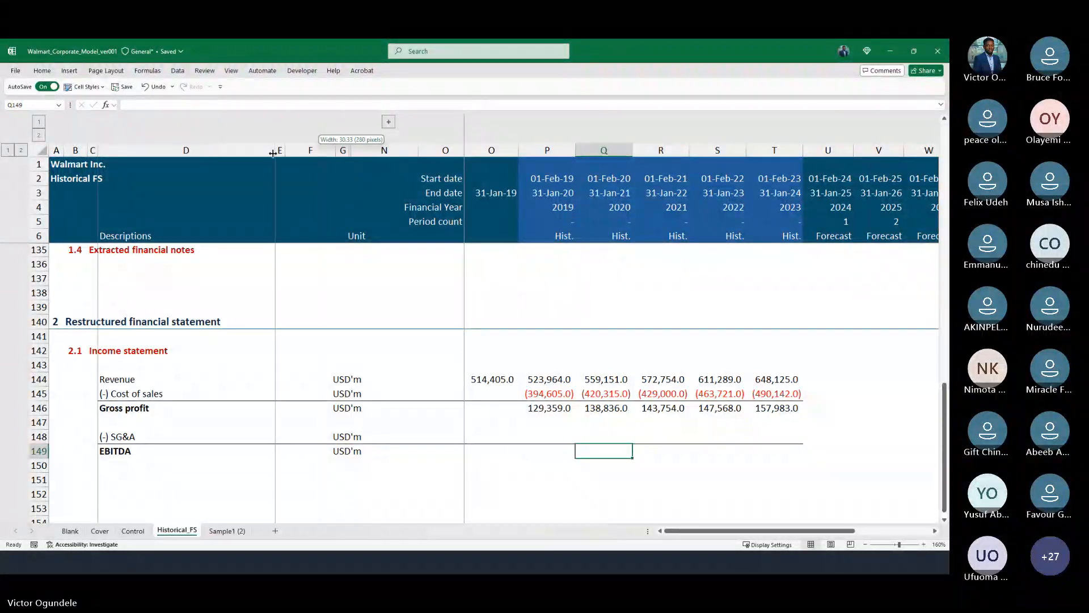
{"action": "left_click", "coordinate": [341, 121]}
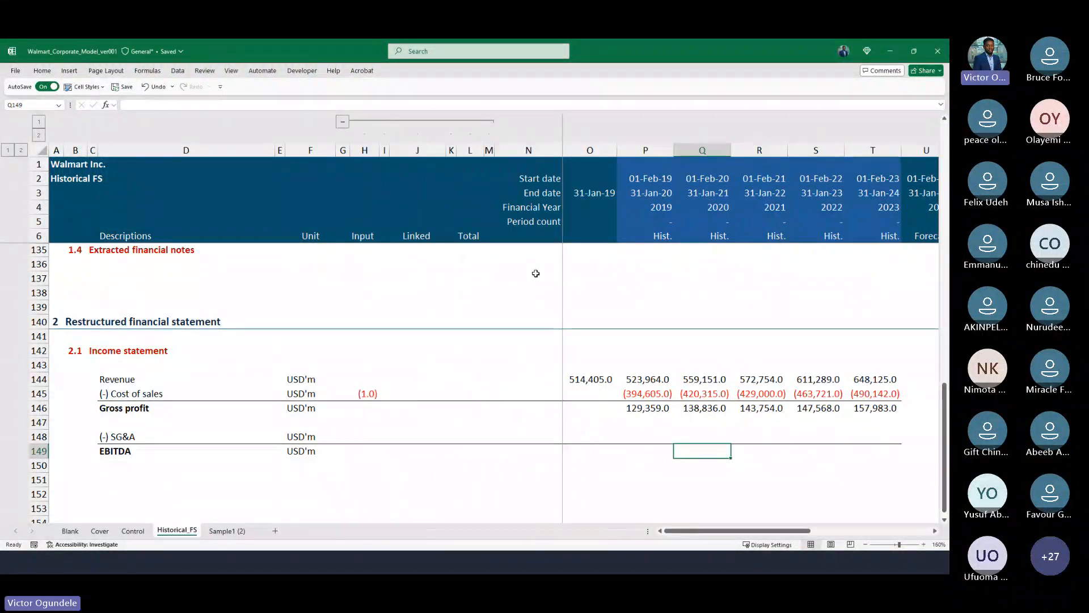
{"action": "double_click", "coordinate": [443, 148]}
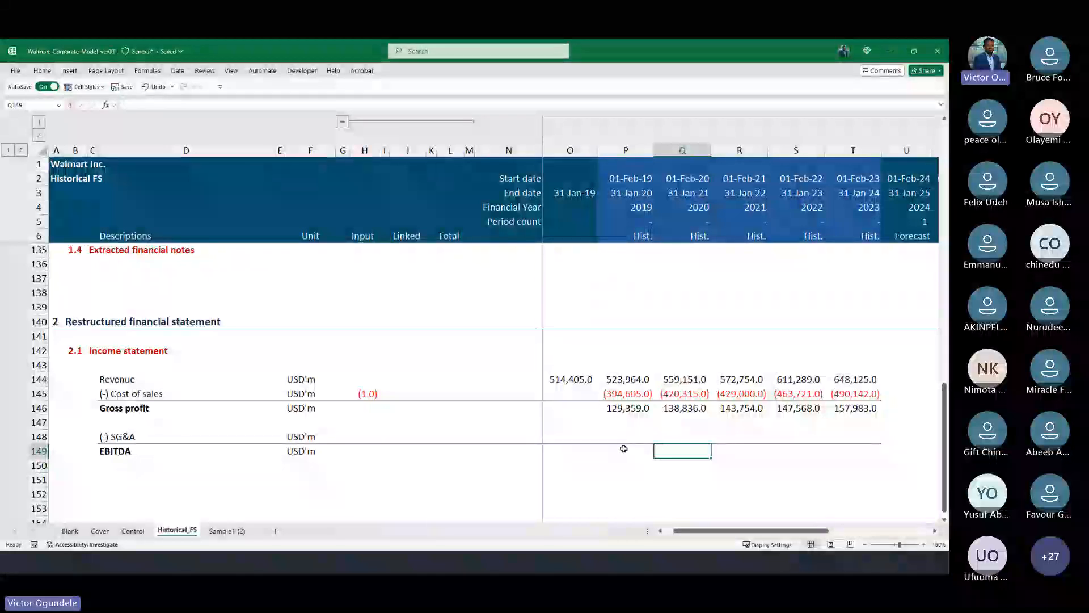
{"action": "key", "text": "Left"}
{"action": "key", "text": "Up"}
{"action": "type", "text": "="}
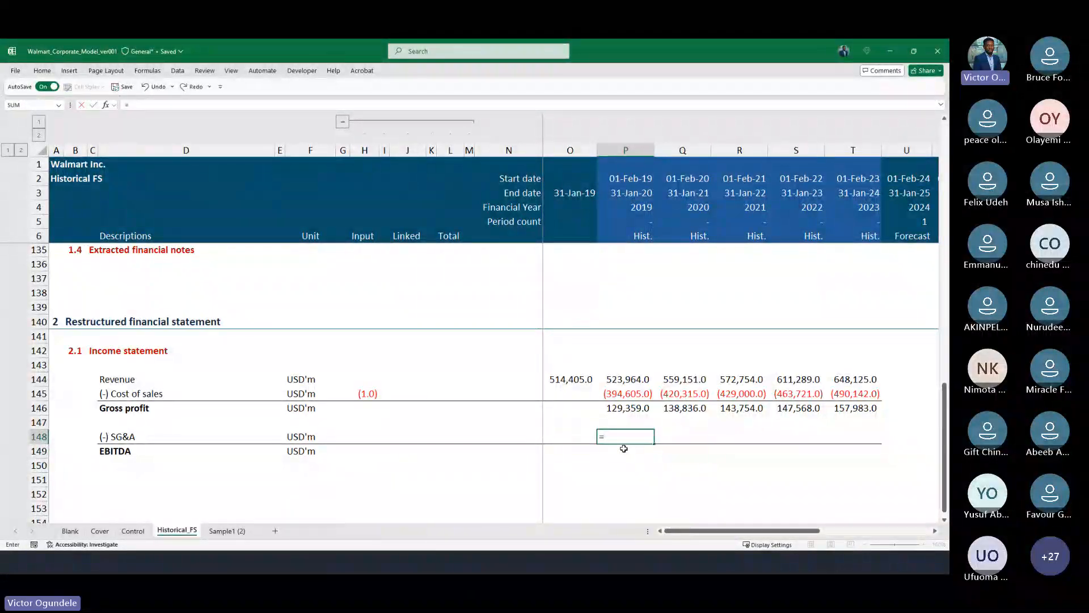
{"action": "key", "text": "Escape"}
Link the SG&A sign factor in H148 to the SG&A sign factor in Control cell F57.
{"action": "key", "text": "Left"}
{"action": "key", "text": "Left"}
{"action": "key", "text": "Left"}
{"action": "key", "text": "Left"}
{"action": "key", "text": "Left"}
{"action": "key", "text": "Left"}
{"action": "key", "text": "Left"}
{"action": "key", "text": "Left"}
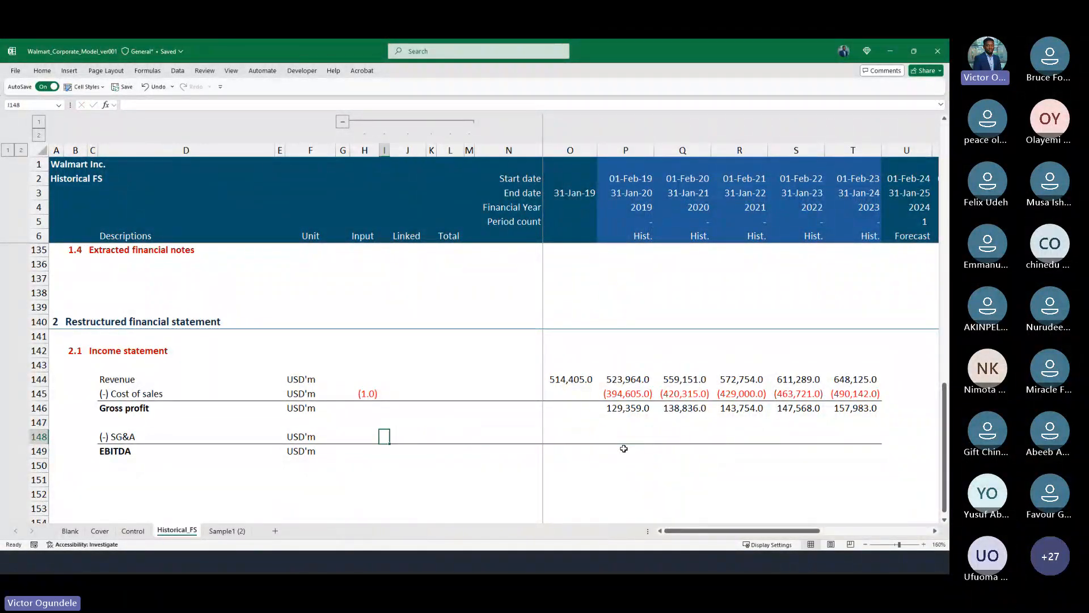
{"action": "type", "text": "="}
{"action": "key", "text": "ctrl+Page_Up"}
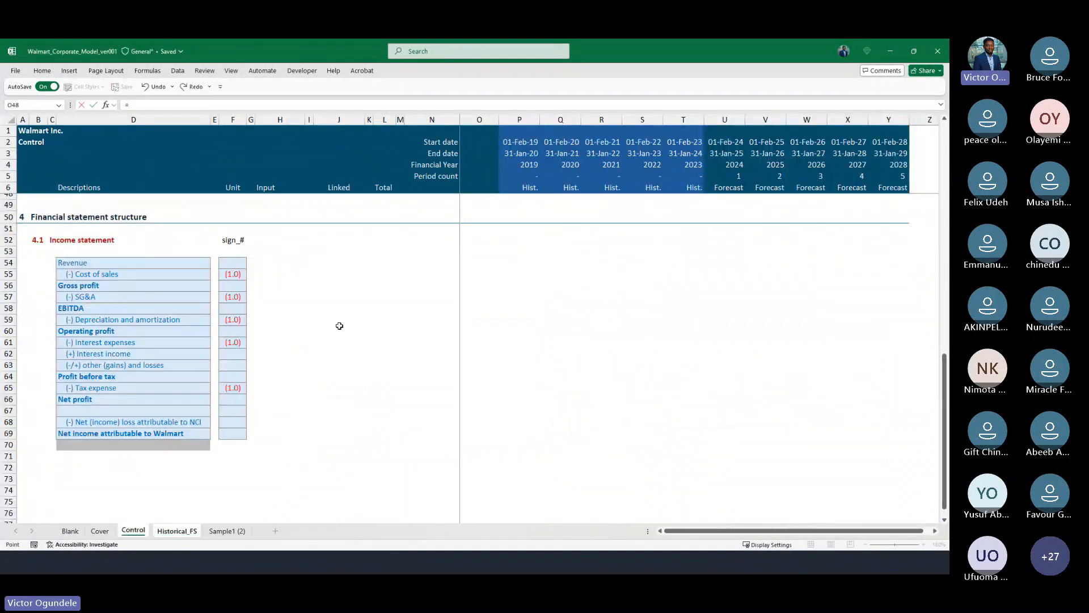
{"action": "key", "text": "Return"}
Calculate the 2019–2023 SG&A values in P148:T148 as the extracted SG&A in row 18 times the sign factor, using =P18*$H148.
{"action": "key", "text": "Right"}
{"action": "key", "text": "Right"}
{"action": "key", "text": "Right"}
{"action": "key", "text": "Right"}
{"action": "key", "text": "Right"}
{"action": "key", "text": "Right"}
{"action": "key", "text": "Right"}
{"action": "key", "text": "Right"}
{"action": "key", "text": "Right"}
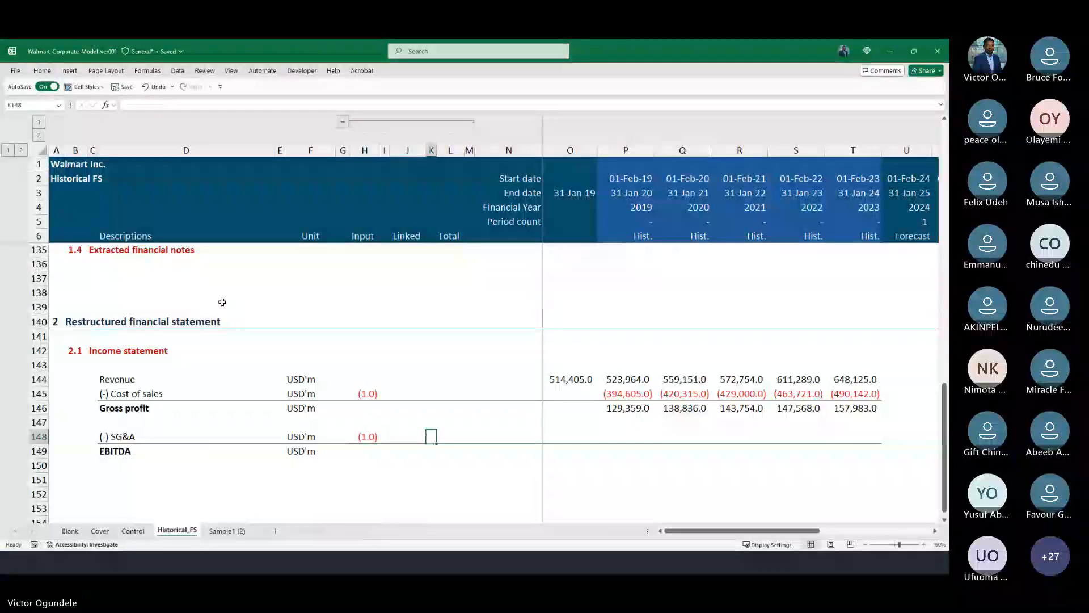
{"action": "key", "text": "Left"}
{"action": "key", "text": "shift+Right"}
{"action": "key", "text": "shift+Right"}
{"action": "key", "text": "shift+Right"}
{"action": "key", "text": "shift+Right"}
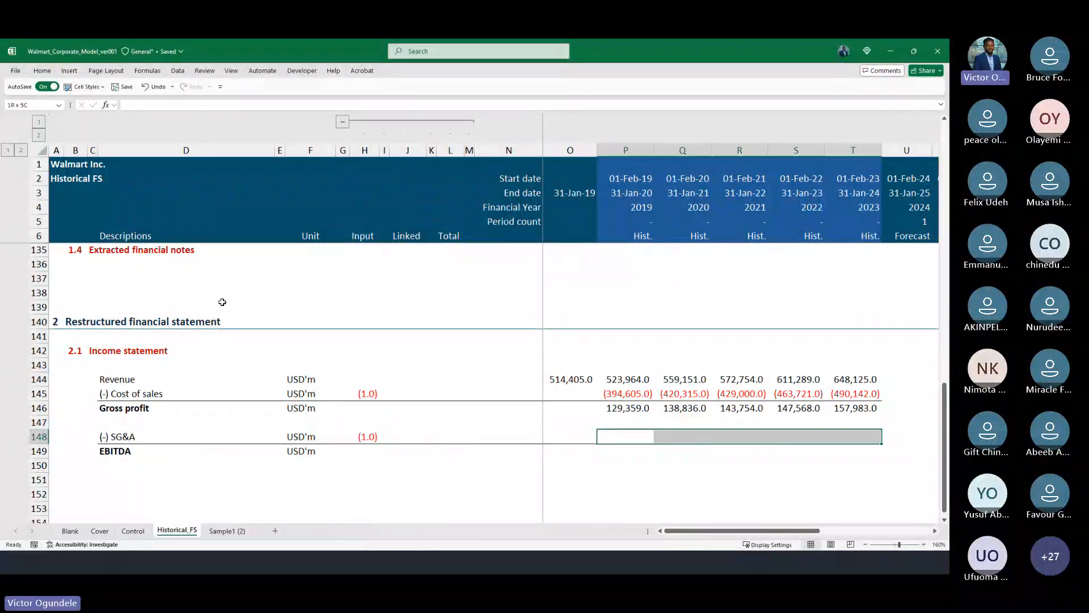
{"action": "type", "text": "="}
{"action": "scroll", "coordinate": [555, 328], "scroll_direction": "up", "scroll_amount": 10}
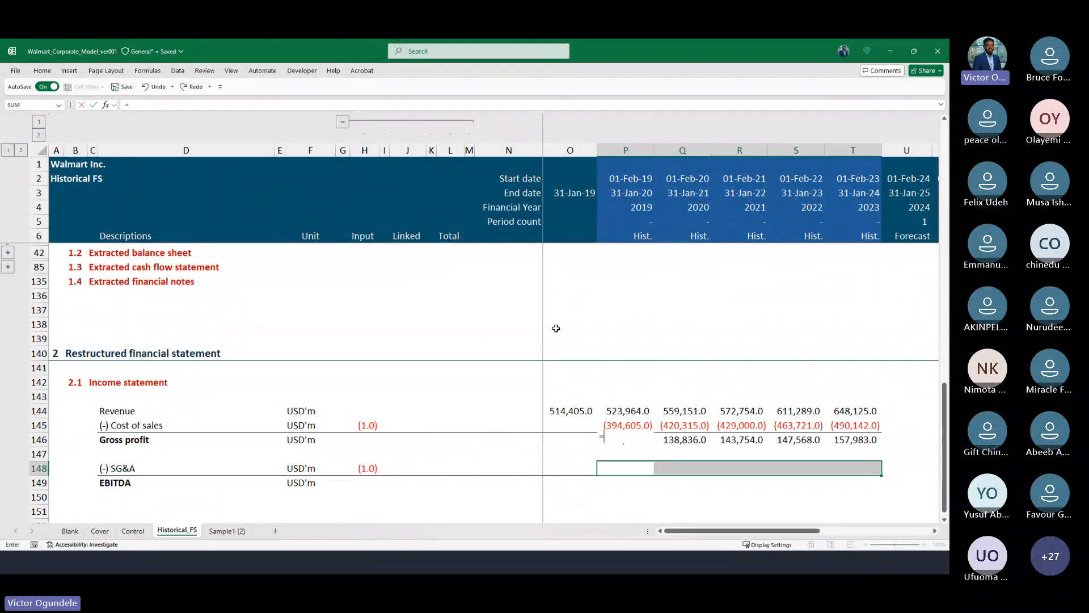
{"action": "scroll", "coordinate": [624, 376], "scroll_direction": "up", "scroll_amount": 1}
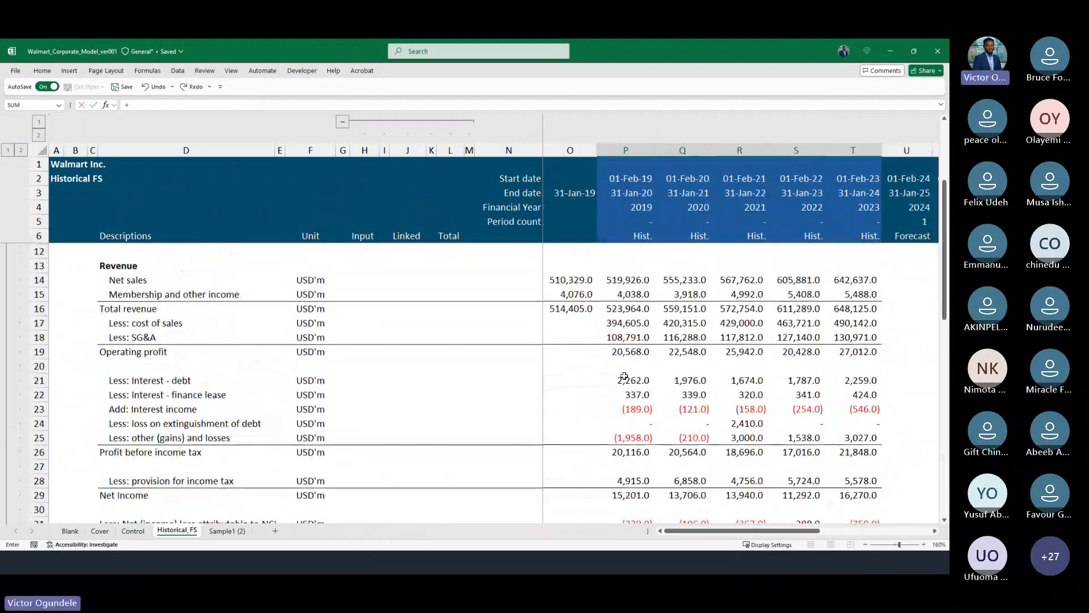
{"action": "left_click", "coordinate": [621, 337]}
{"action": "type", "text": "*"}
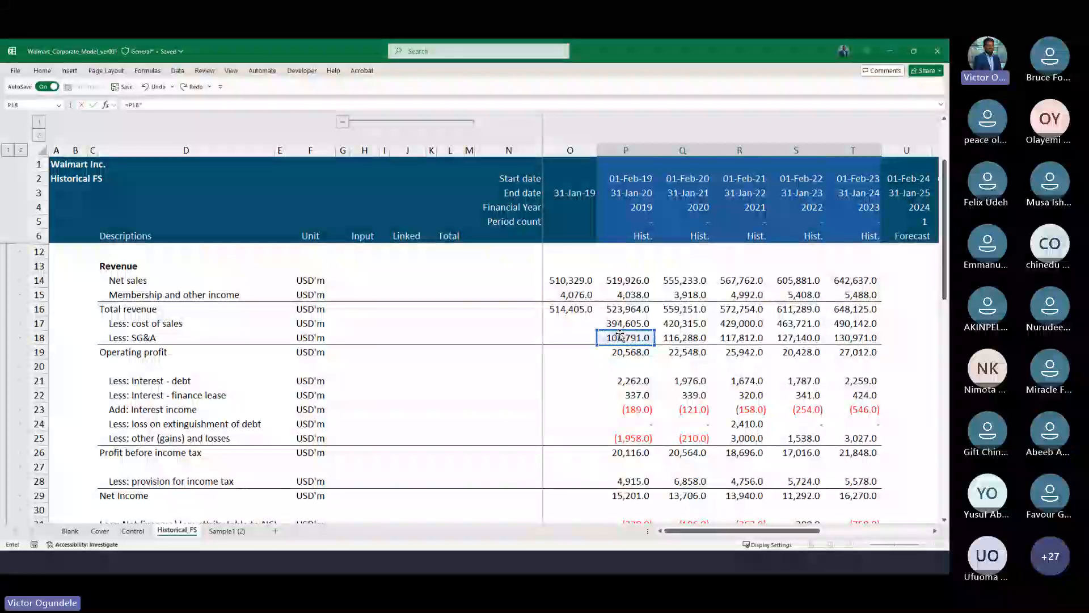
{"action": "key", "text": "ctrl+Left"}
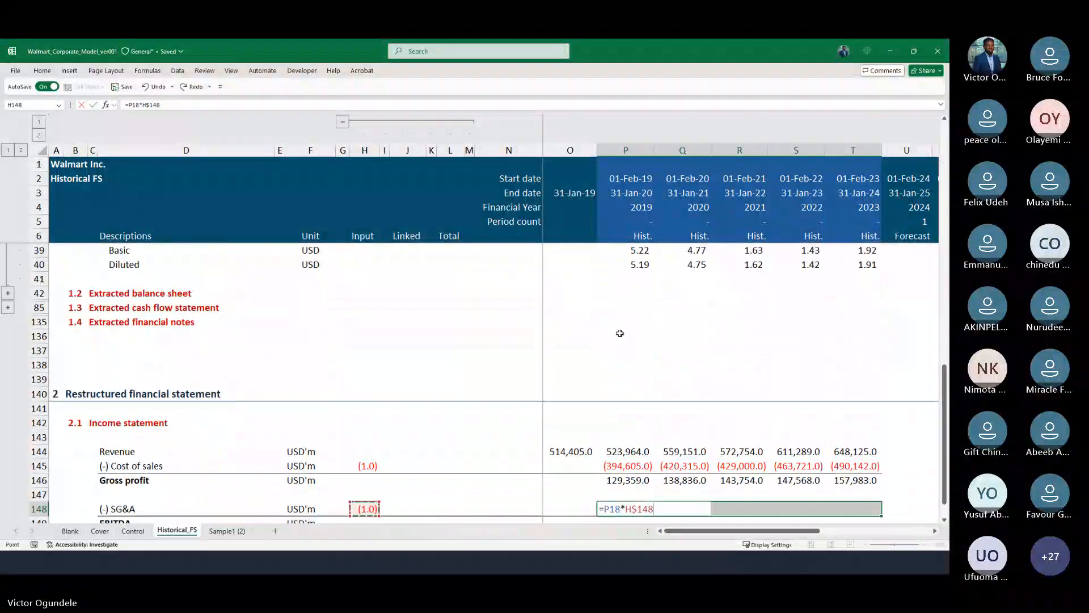
{"action": "key", "text": "F4"}
{"action": "key", "text": "ctrl+Return"}
{"action": "scroll", "coordinate": [633, 386], "scroll_direction": "down", "scroll_amount": 1}
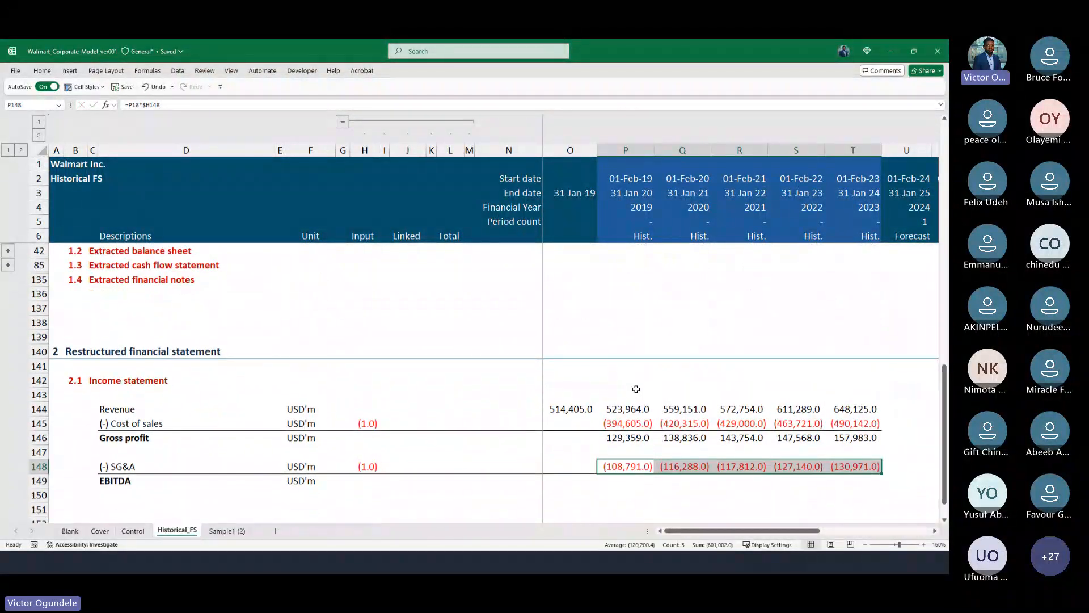
Calculate the 2019 EBITDA in P149 from gross profit and SG&A with =SUM(P146,P148).
{"action": "scroll", "coordinate": [636, 389], "scroll_direction": "down", "scroll_amount": 1}
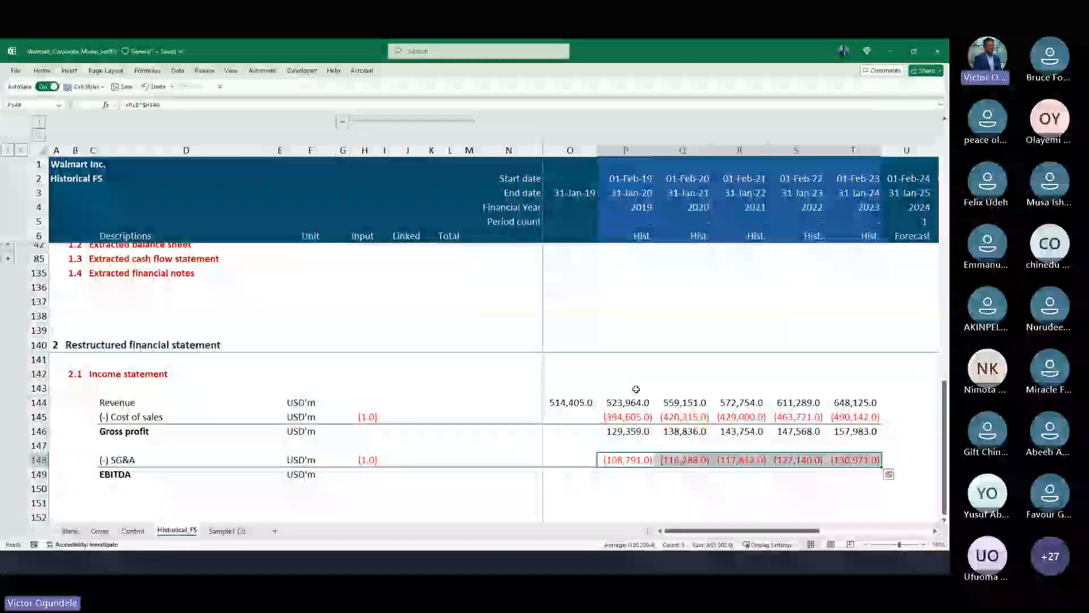
{"action": "key", "text": "ctrl+Left"}
{"action": "key", "text": "ctrl+Right"}
{"action": "key", "text": "Down"}
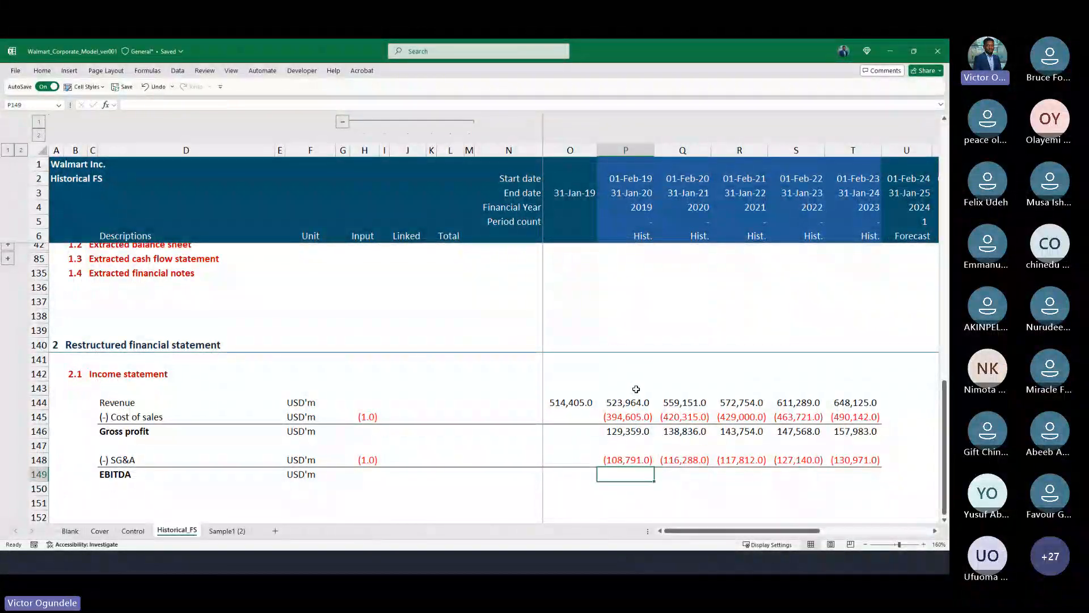
{"action": "type", "text": "=sum"}
{"action": "key", "text": "Tab"}
{"action": "key", "text": "Up"}
{"action": "key", "text": "Up"}
{"action": "key", "text": "Up"}
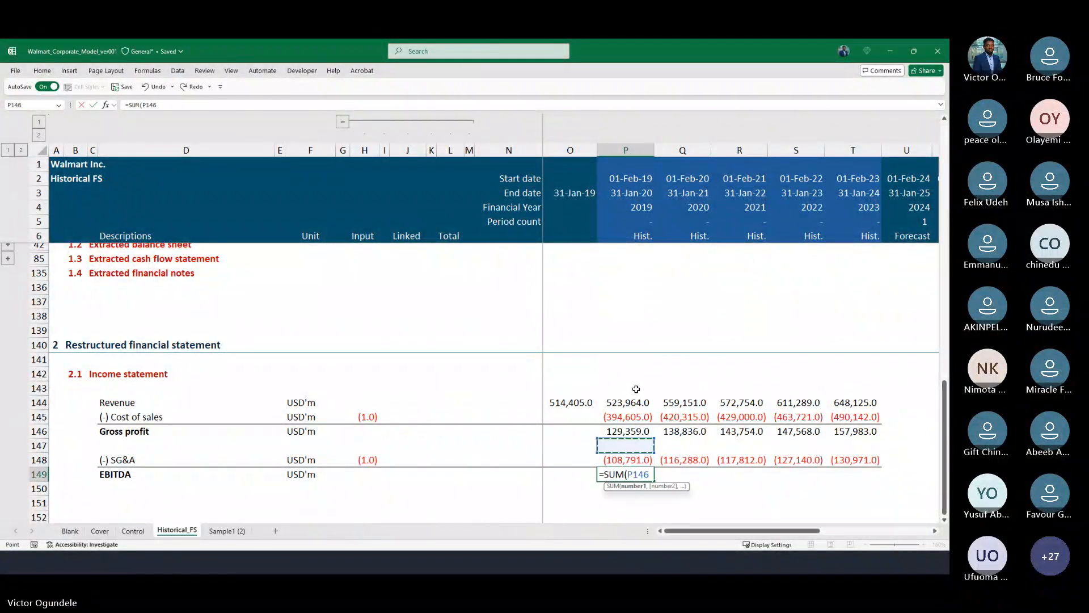
{"action": "type", "text": ","}
{"action": "key", "text": "Up"}
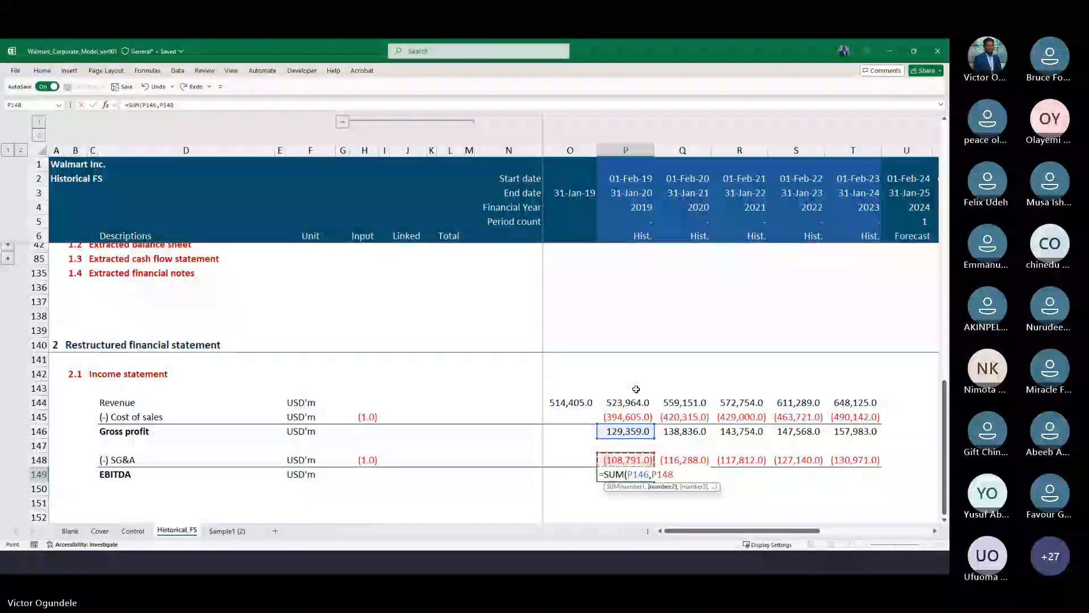
{"action": "type", "text": "_"}
{"action": "key", "text": "ctrl+Return"}
{"action": "key", "text": "F2"}
{"action": "key", "text": "BackSpace"}
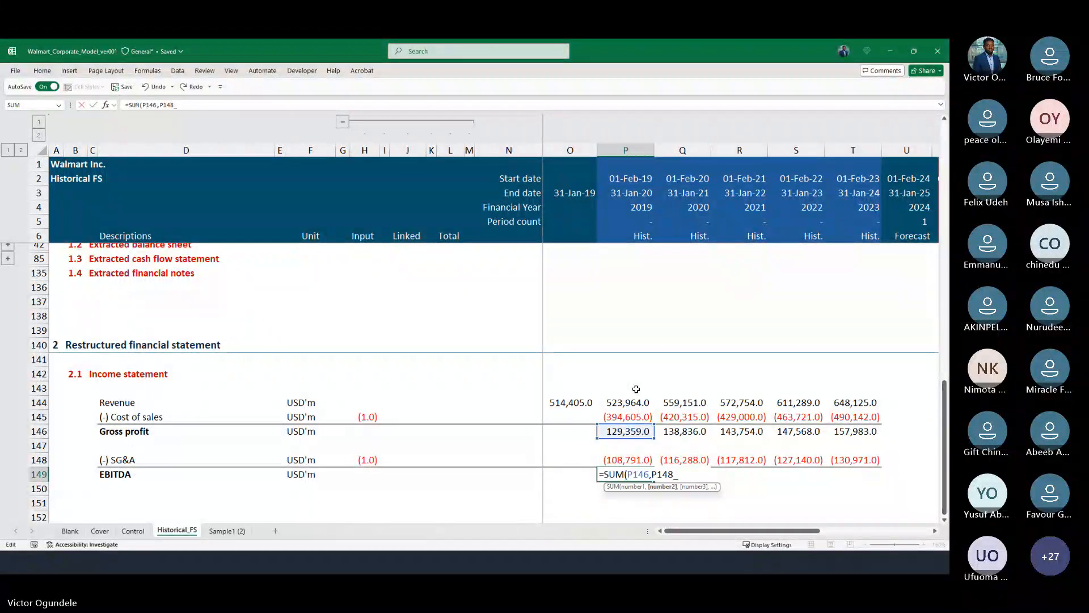
{"action": "key", "text": "BackSpace"}
{"action": "type", "text": ")"}
{"action": "key", "text": "ctrl+Return"}
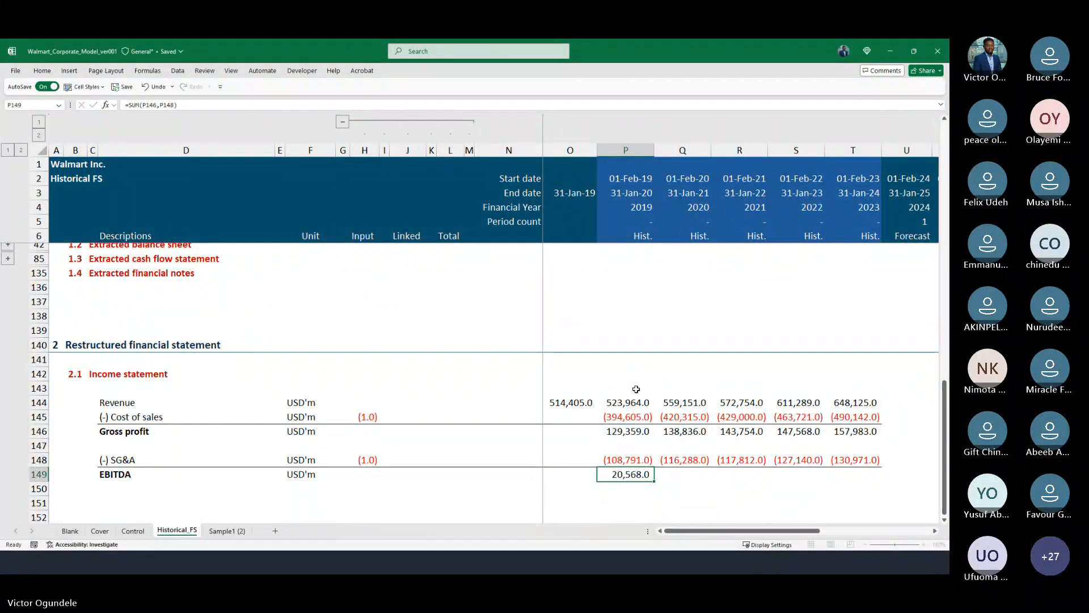
Fill the EBITDA formula from P149 across the remaining historical years to T149.
{"action": "key", "text": "shift+Right"}
{"action": "key", "text": "shift+Right"}
{"action": "key", "text": "shift+Right"}
{"action": "key", "text": "shift+Right"}
{"action": "key", "text": "ctrl+r"}
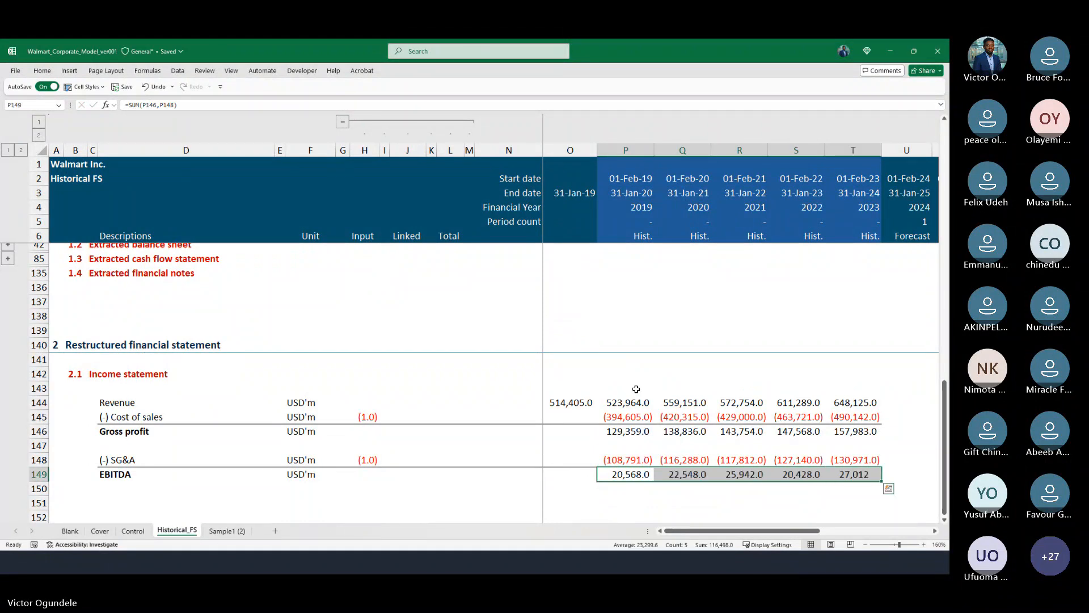
{"action": "scroll", "coordinate": [636, 389], "scroll_direction": "down", "scroll_amount": 1}
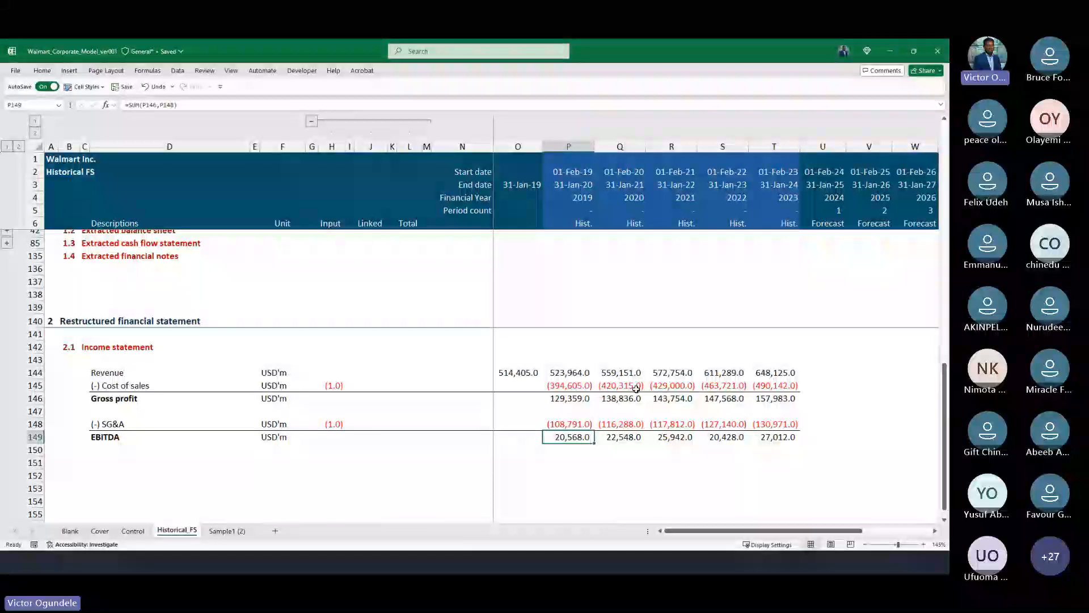
{"action": "key", "text": "ctrl+Left"}
{"action": "key", "text": "ctrl+Left"}
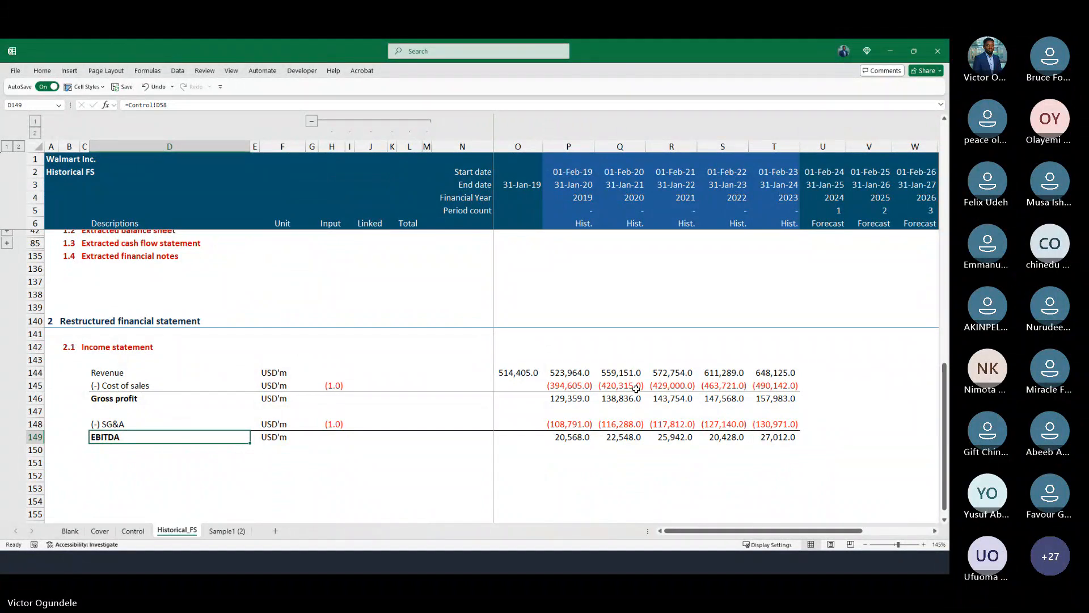
{"action": "key", "text": "ctrl+Page_Up"}
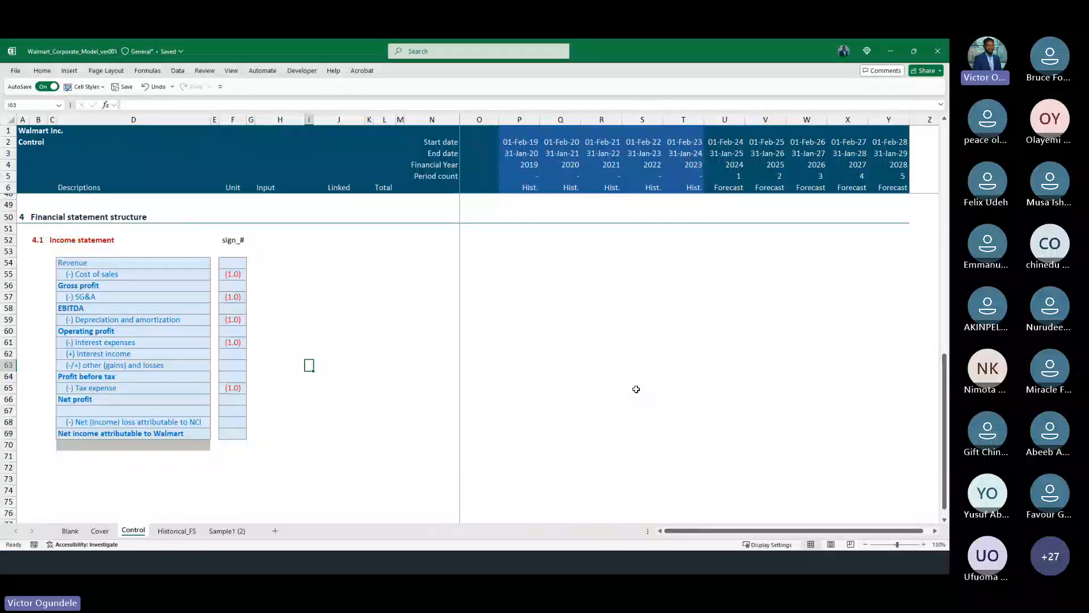
{"action": "key", "text": "ctrl+Page_Down"}
{"action": "key", "text": "Down"}
{"action": "key", "text": "Up"}
{"action": "key", "text": "Down"}
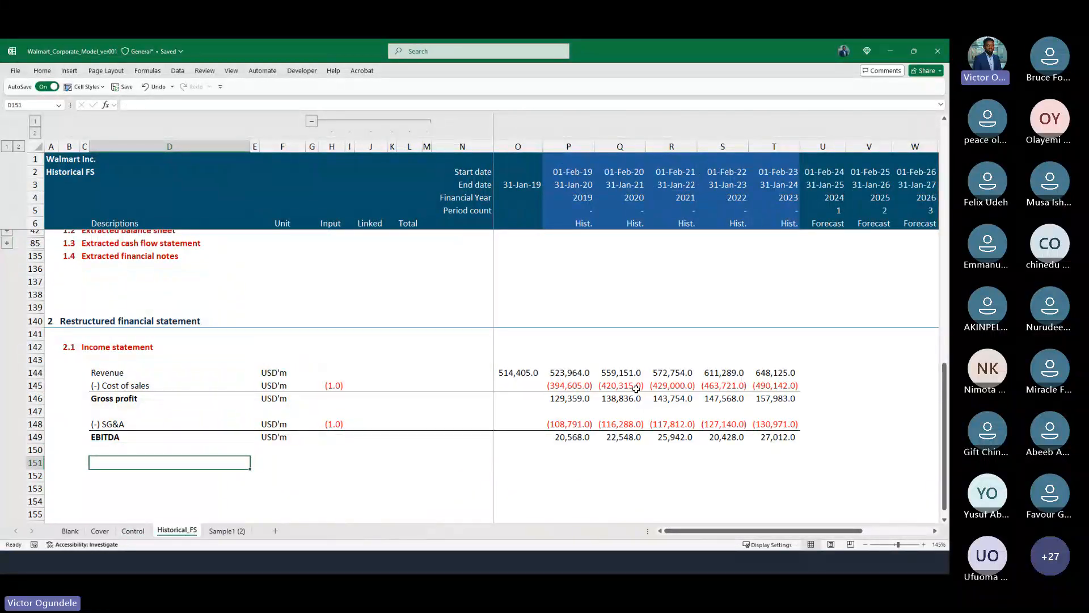
{"action": "key", "text": "Up"}
{"action": "key", "text": "Down"}
{"action": "type", "text": "D"}
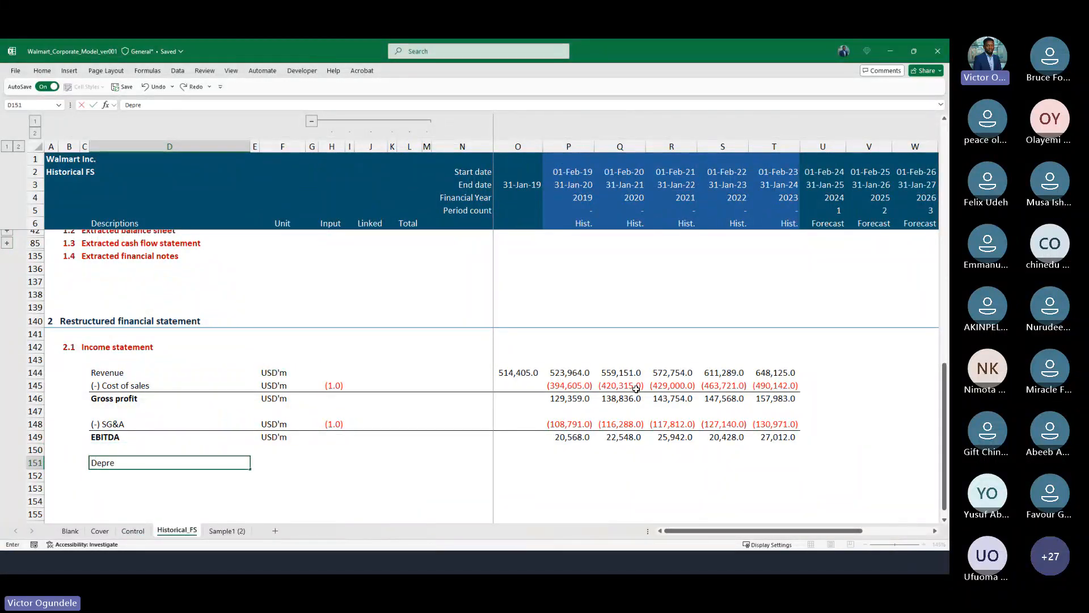
{"action": "type", "text": "epreciation"}
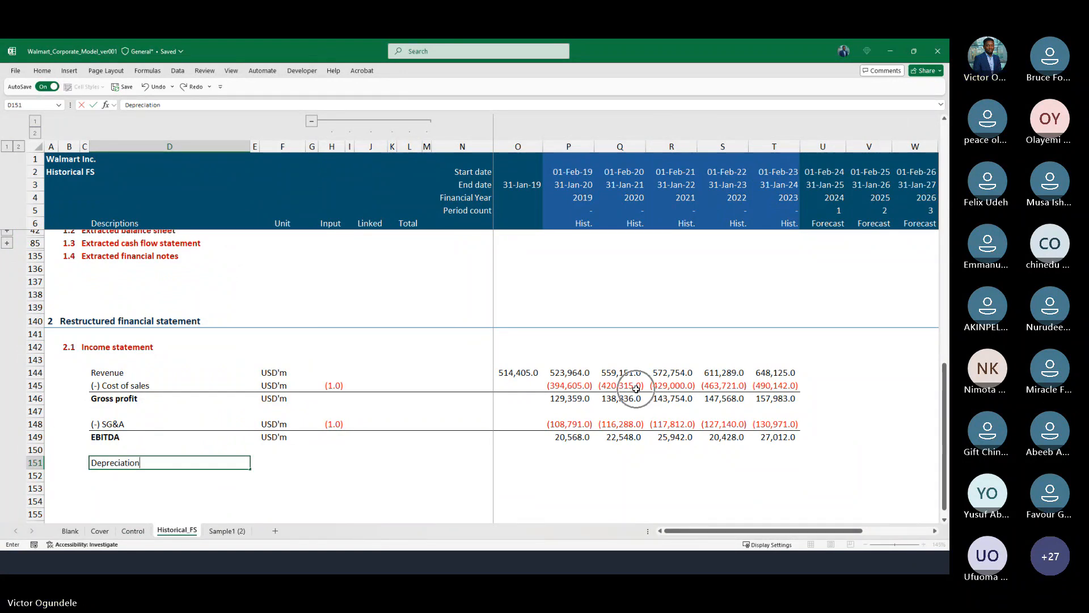
{"action": "key", "text": "Escape"}
Link D151 to the Depreciation and amortization label in Control cell D59, and fill the link down to D152 for Operating profit.
{"action": "type", "text": "="}
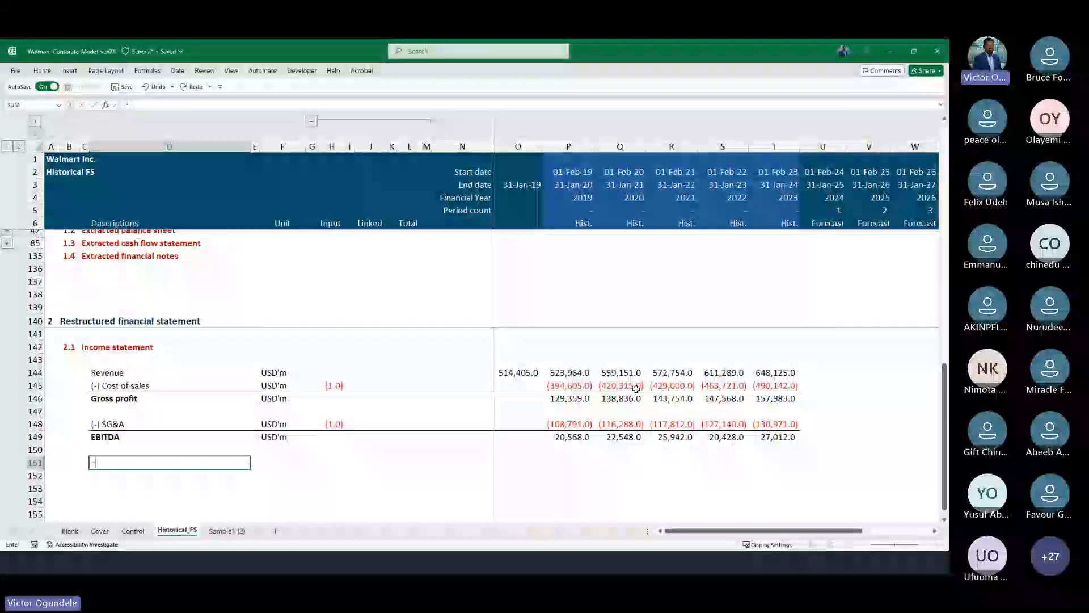
{"action": "key", "text": "ctrl+Page_Up"}
{"action": "left_click", "coordinate": [120, 320]}
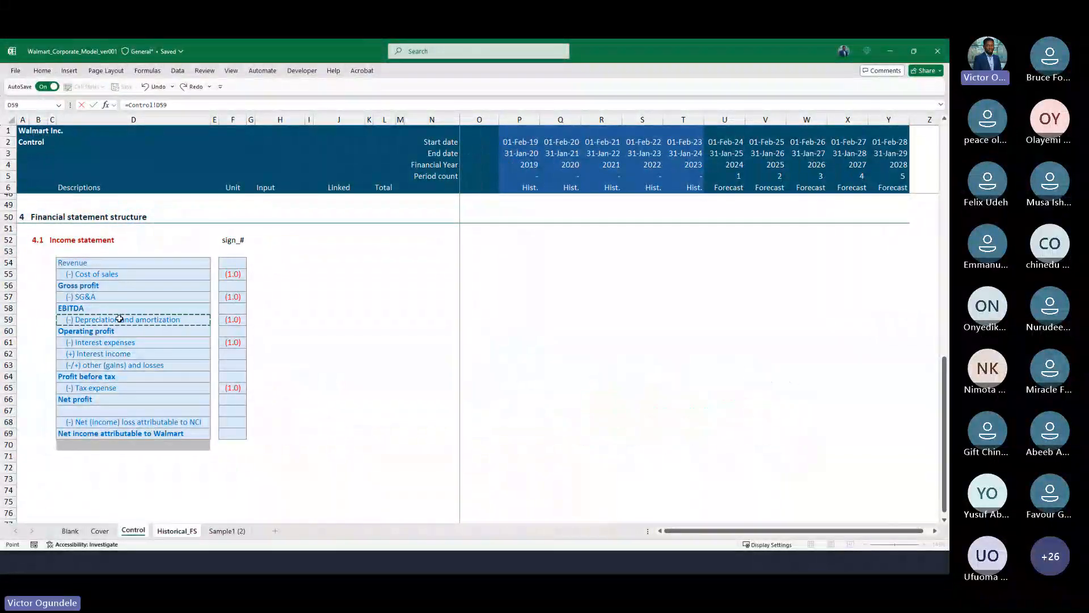
{"action": "key", "text": "Return"}
{"action": "key", "text": "ctrl+d"}
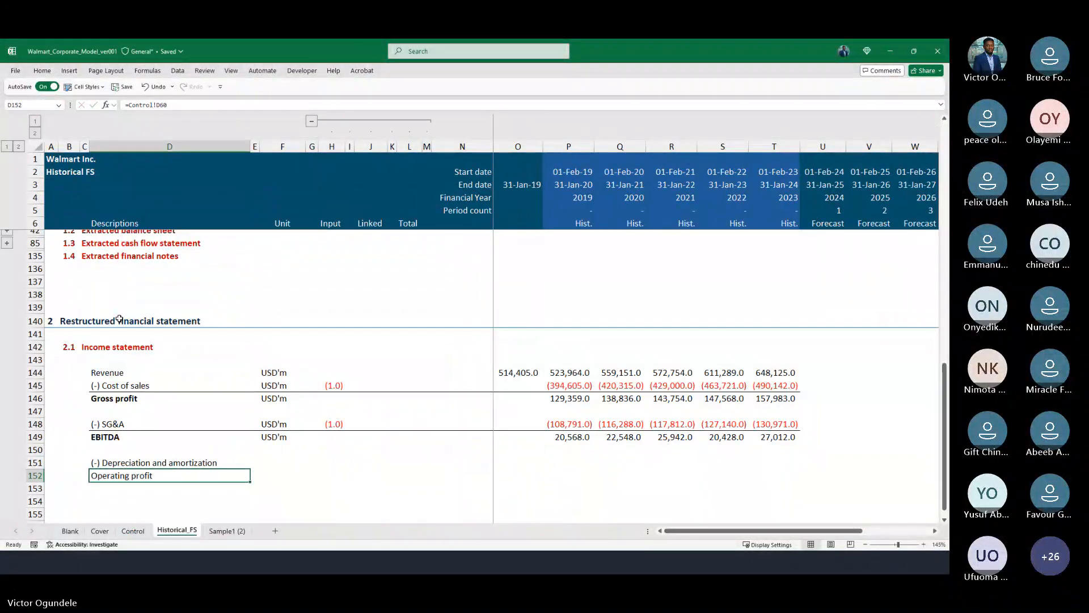
Copy the currency unit formula from the SG&A row into F151 and F152.
{"action": "key", "text": "Right"}
{"action": "key", "text": "Right"}
{"action": "key", "text": "Up"}
{"action": "key", "text": "Up"}
{"action": "key", "text": "Up"}
{"action": "key", "text": "Up"}
{"action": "key", "text": "ctrl+c"}
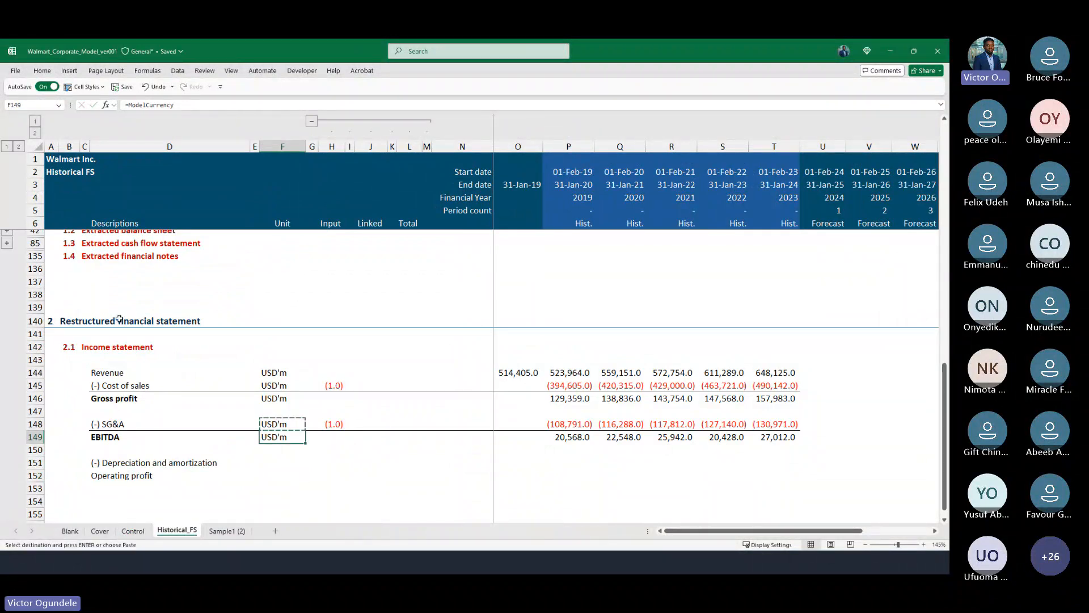
{"action": "key", "text": "Down"}
{"action": "key", "text": "Down"}
{"action": "key", "text": "Down"}
{"action": "key", "text": "ctrl+v"}
{"action": "key", "text": "Down"}
{"action": "key", "text": "ctrl+v"}
Add a top border across the Operating profit row, D152:T152.
{"action": "key", "text": "ctrl+Left"}
{"action": "key", "text": "ctrl+shift+Right"}
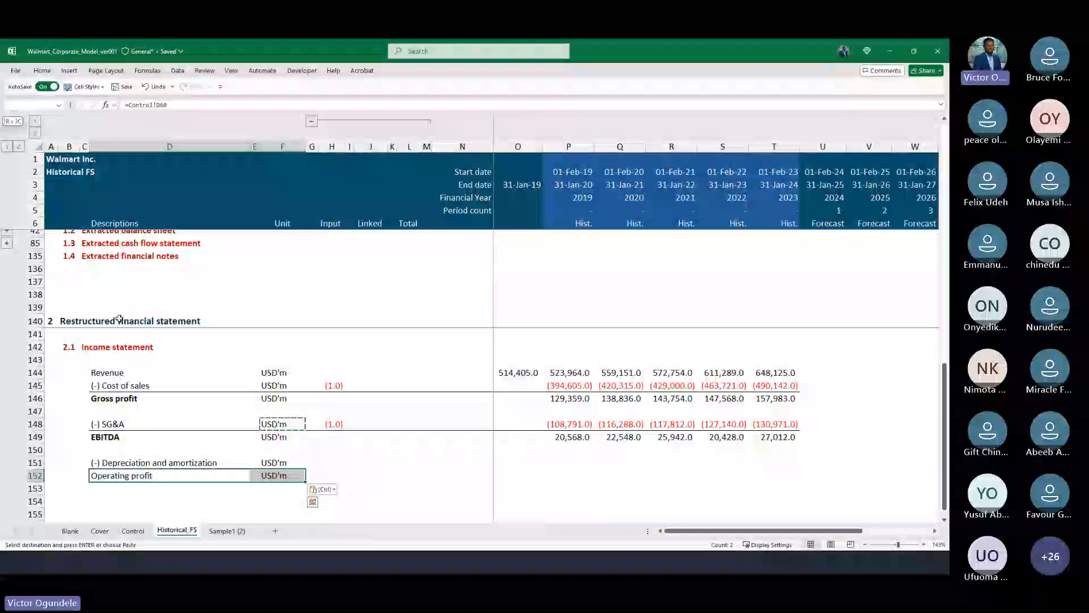
{"action": "key", "text": "shift+Right"}
{"action": "key", "text": "shift+Right"}
{"action": "key", "text": "shift+Right"}
{"action": "key", "text": "shift+Right"}
{"action": "key", "text": "shift+Right"}
{"action": "key", "text": "shift+Right"}
{"action": "key", "text": "shift+Right"}
{"action": "key", "text": "shift+Right"}
{"action": "key", "text": "shift+Right"}
{"action": "key", "text": "shift+Right"}
{"action": "key", "text": "shift+Right"}
{"action": "key", "text": "shift+Right"}
{"action": "key", "text": "shift+Right"}
{"action": "key", "text": "shift+Right"}
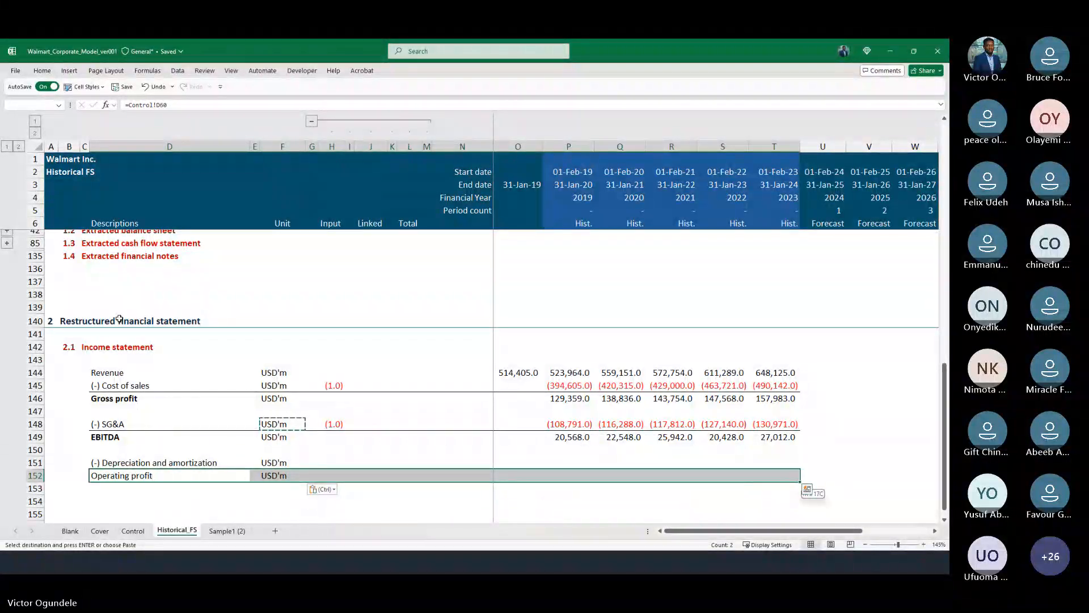
{"action": "key", "text": "alt+h"}
{"action": "key", "text": "b"}
{"action": "key", "text": "p"}
{"action": "key", "text": "shift+BackSpace"}
Link the depreciation and amortization sign factor in H151 to its sign factor in Control cell F59.
{"action": "key", "text": "ctrl+Right"}
{"action": "key", "text": "Up"}
{"action": "key", "text": "Right"}
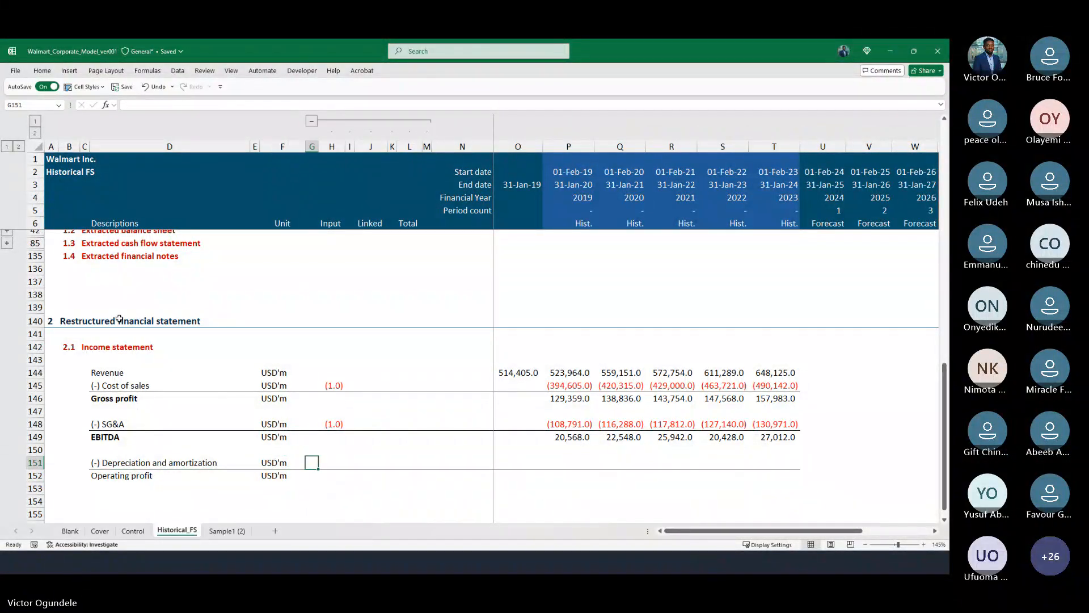
{"action": "type", "text": "="}
{"action": "key", "text": "ctrl+Page_Up"}
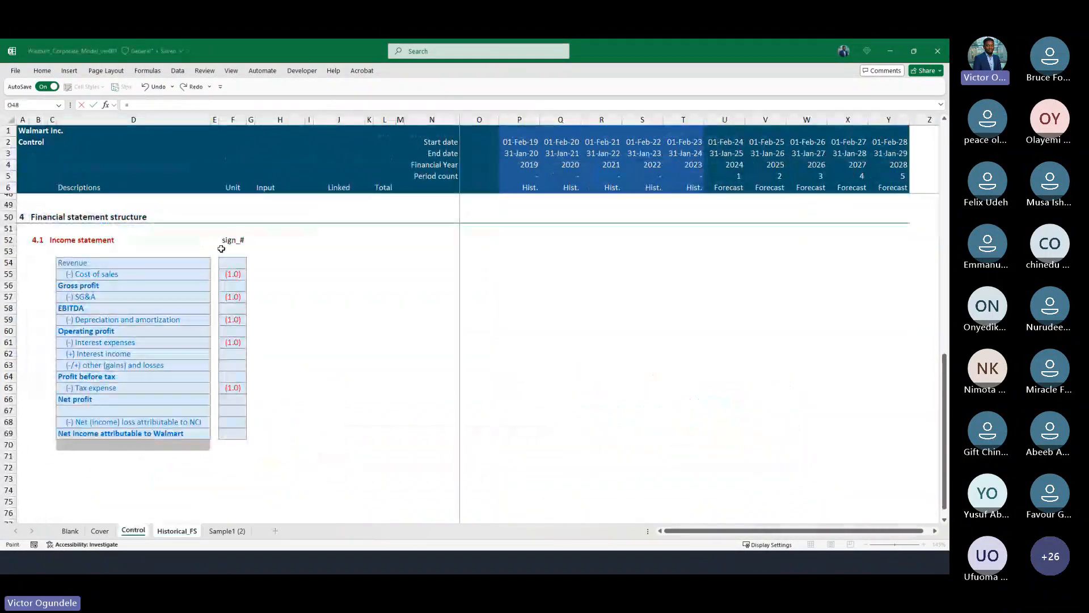
{"action": "left_click", "coordinate": [225, 316]}
{"action": "key", "text": "Return"}
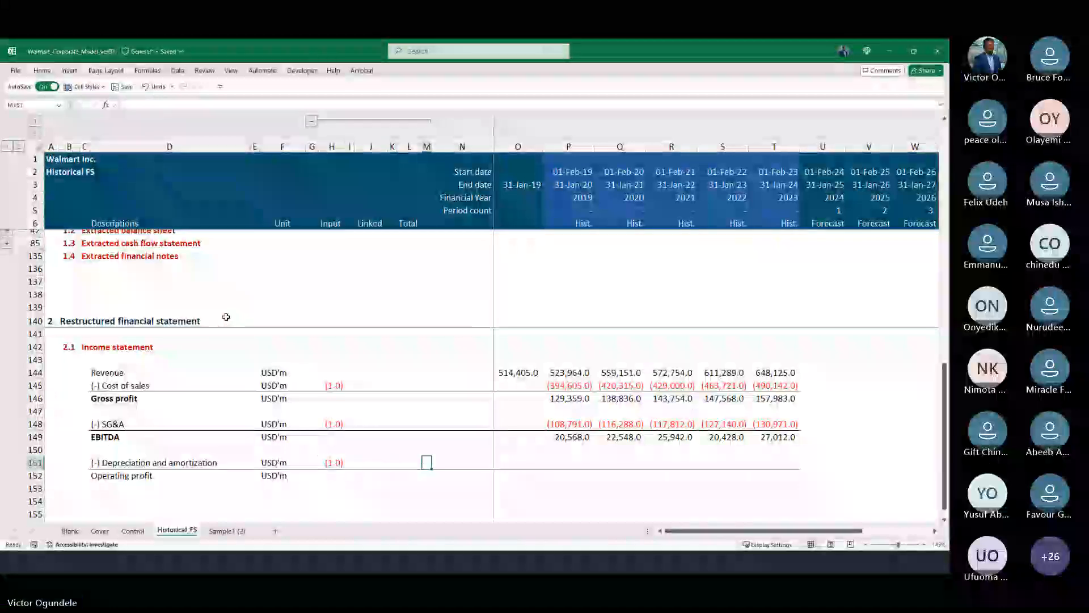
Calculate the 2019 operating profit in P152 from EBITDA and depreciation and amortization with =SUM(P149,P151).
{"action": "key", "text": "Right"}
{"action": "key", "text": "Right"}
{"action": "key", "text": "Right"}
{"action": "key", "text": "Right"}
{"action": "key", "text": "Down"}
{"action": "key", "text": "Left"}
{"action": "type", "text": "="}
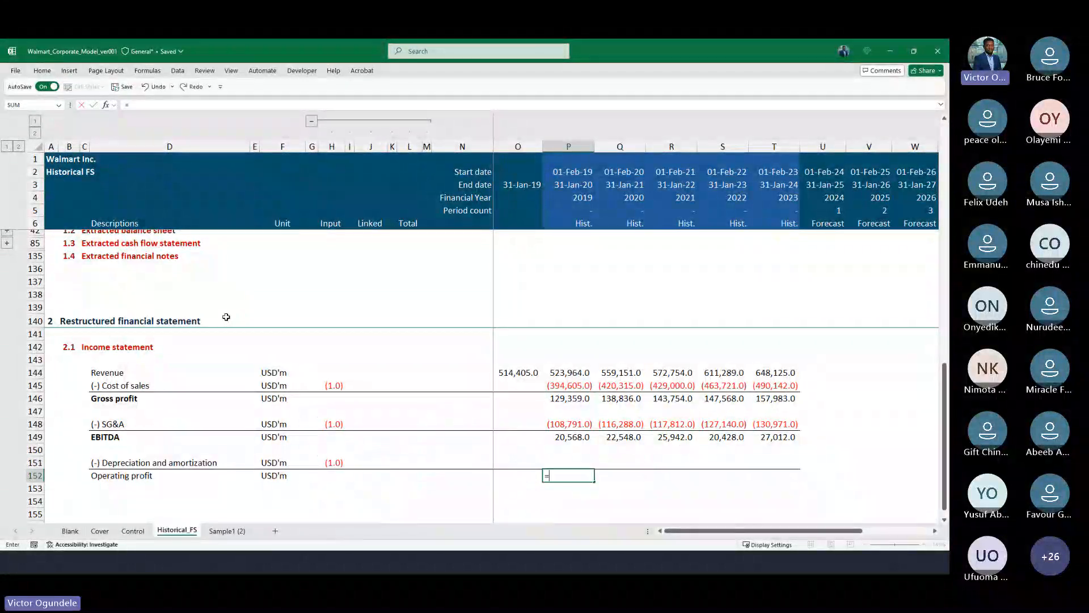
{"action": "type", "text": "sum("}
{"action": "key", "text": "Up"}
{"action": "key", "text": "Up"}
{"action": "key", "text": "Up"}
{"action": "type", "text": ","}
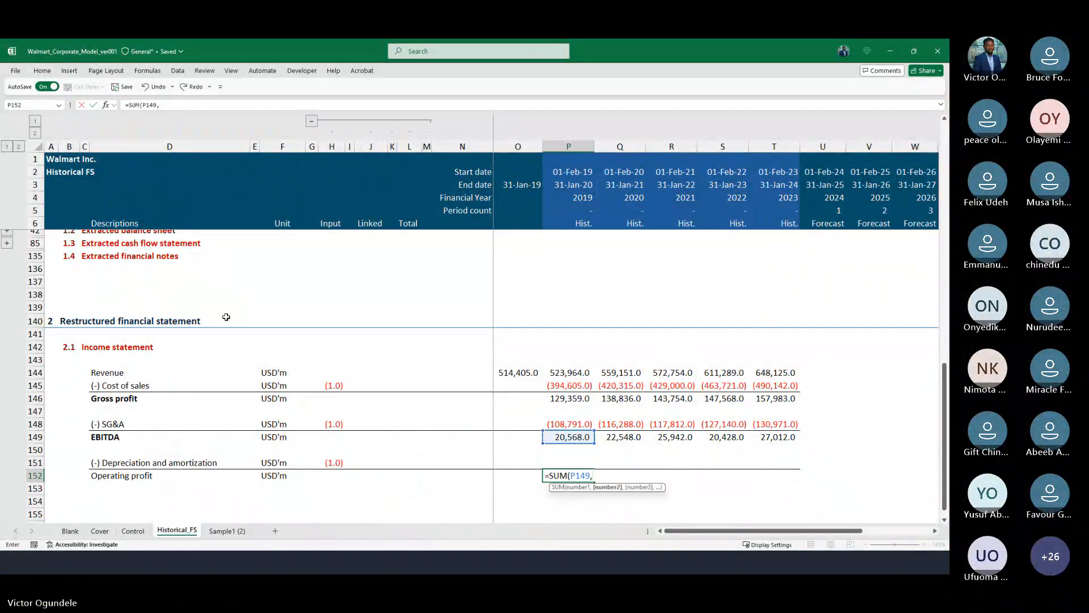
{"action": "key", "text": "Up"}
{"action": "type", "text": ")"}
{"action": "key", "text": "ctrl+Return"}
Fill the operating profit formula from P152 across the remaining historical years to T152.
{"action": "key", "text": "shift+Right"}
{"action": "key", "text": "shift+Right"}
{"action": "key", "text": "shift+Right"}
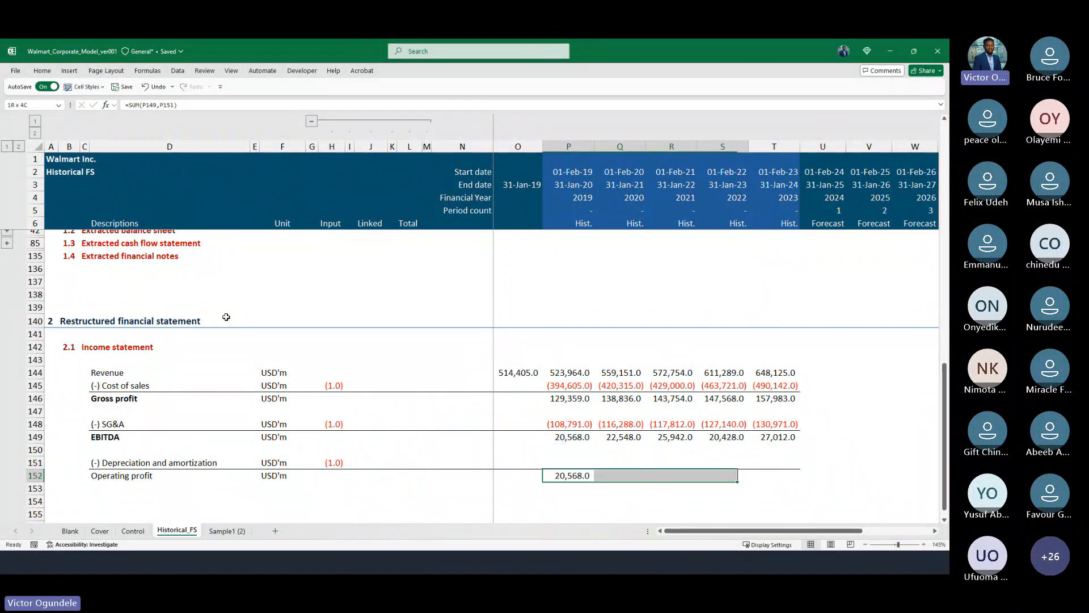
{"action": "key", "text": "shift+Right"}
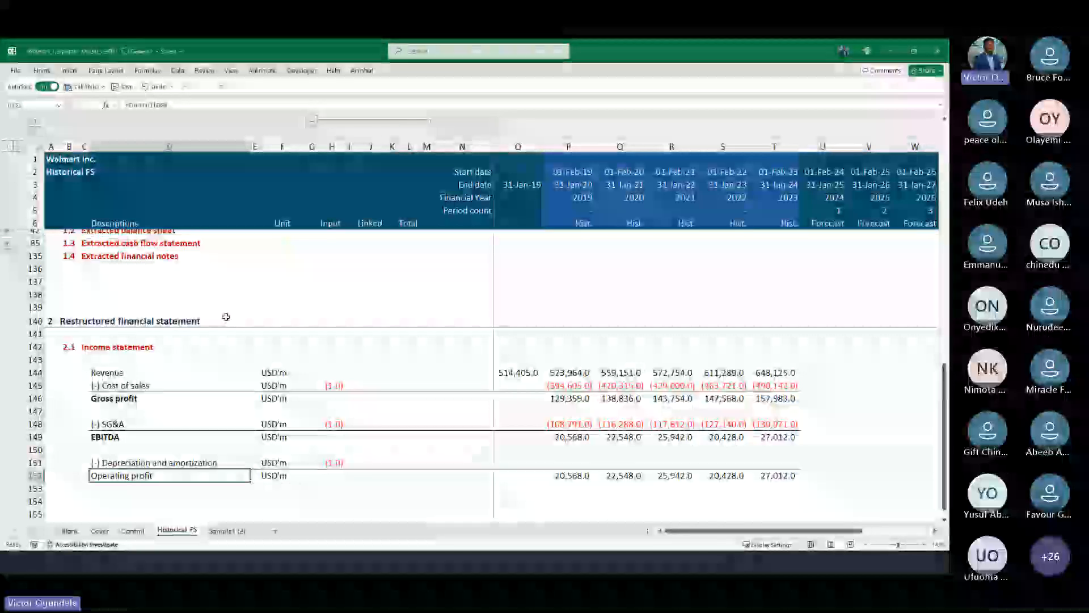
Bold the Operating profit label in D152 and its values in P152:T152.
{"action": "key", "text": "ctrl+Right"}
{"action": "key", "text": "ctrl+Right"}
{"action": "key", "text": "ctrl+shift+Right"}
Bold the EBITDA values in P149:T149.
{"action": "key", "text": "Up"}
{"action": "key", "text": "Up"}
{"action": "key", "text": "Up"}
{"action": "key", "text": "Up"}
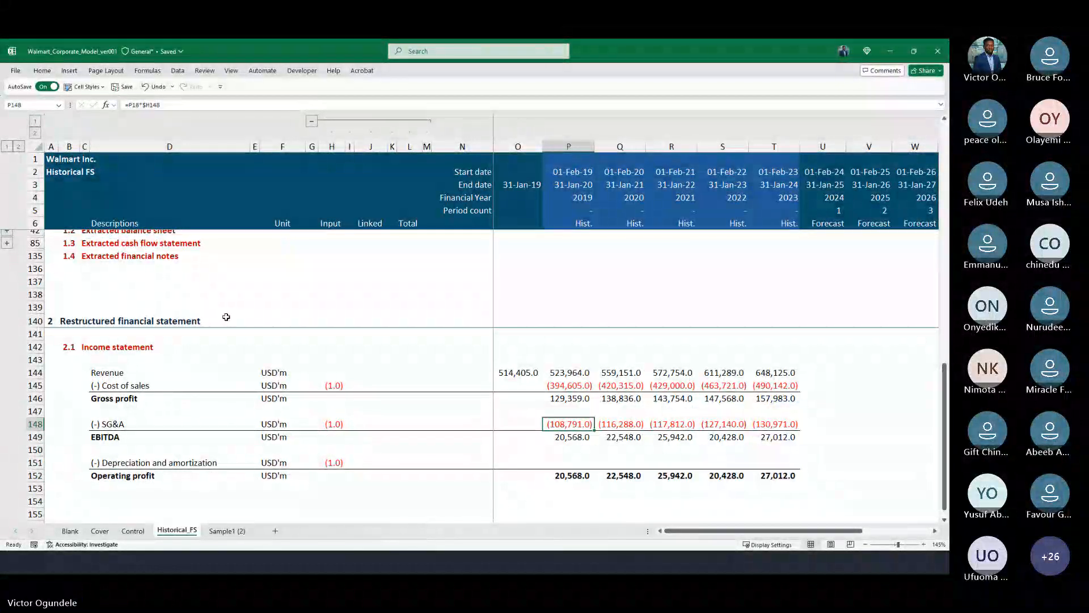
{"action": "key", "text": "Down"}
{"action": "key", "text": "ctrl+shift+Right"}
{"action": "key", "text": "ctrl+b"}
Bold the Gross profit values in P146:T146.
{"action": "key", "text": "Up"}
{"action": "key", "text": "Up"}
{"action": "key", "text": "Up"}
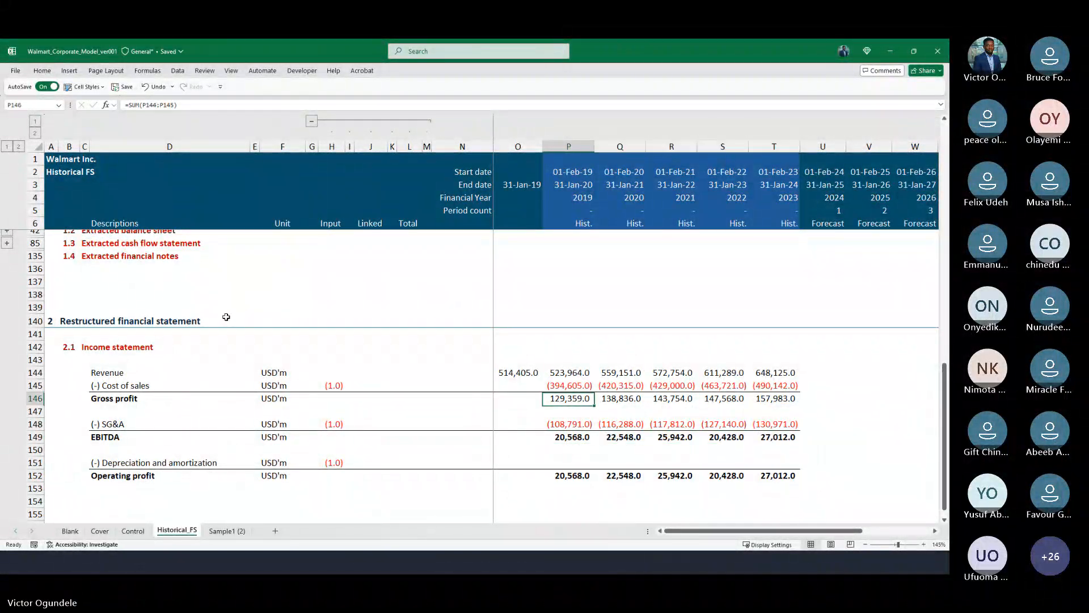
{"action": "key", "text": "ctrl+shift+Right"}
{"action": "key", "text": "ctrl+b"}
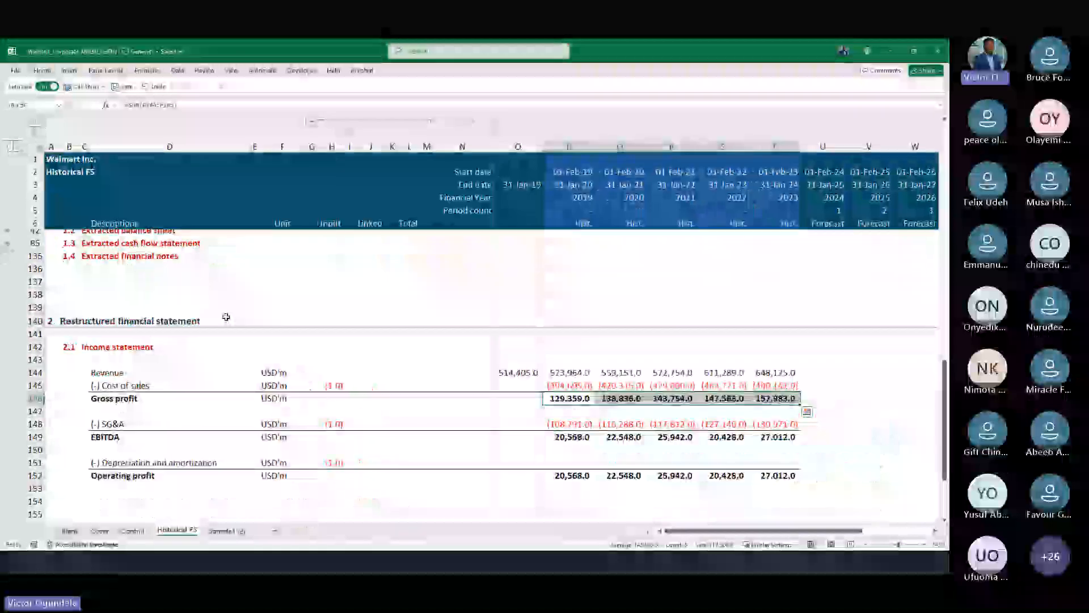
Link the label in D154 to the Interest expenses line of the income statement structure on the Control sheet.
{"action": "scroll", "coordinate": [255, 414], "scroll_direction": "down", "scroll_amount": 2}
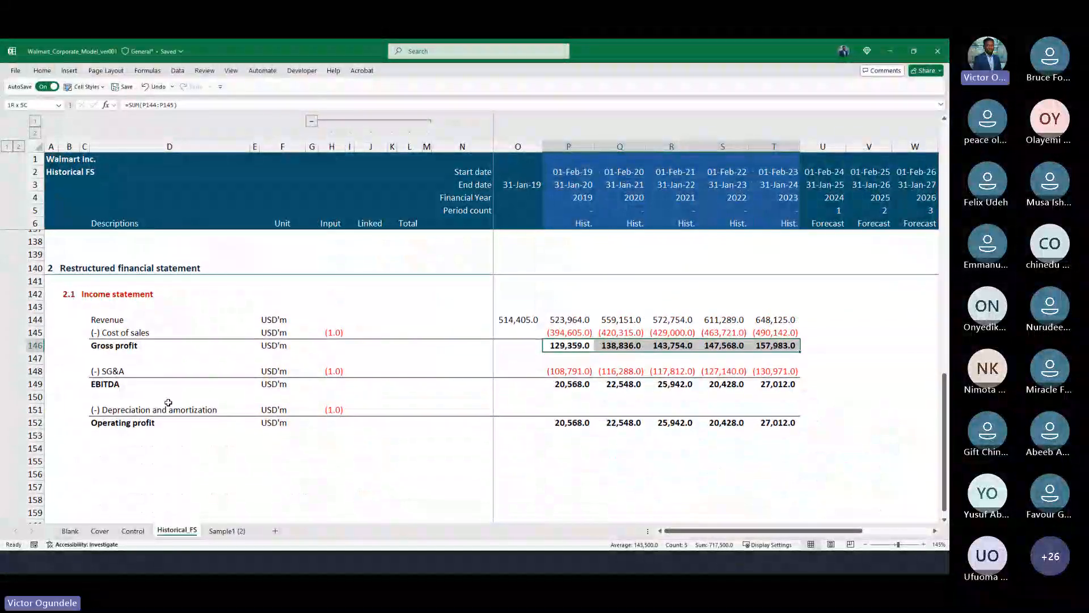
{"action": "left_click", "coordinate": [135, 410]}
{"action": "double_click", "coordinate": [135, 410]}
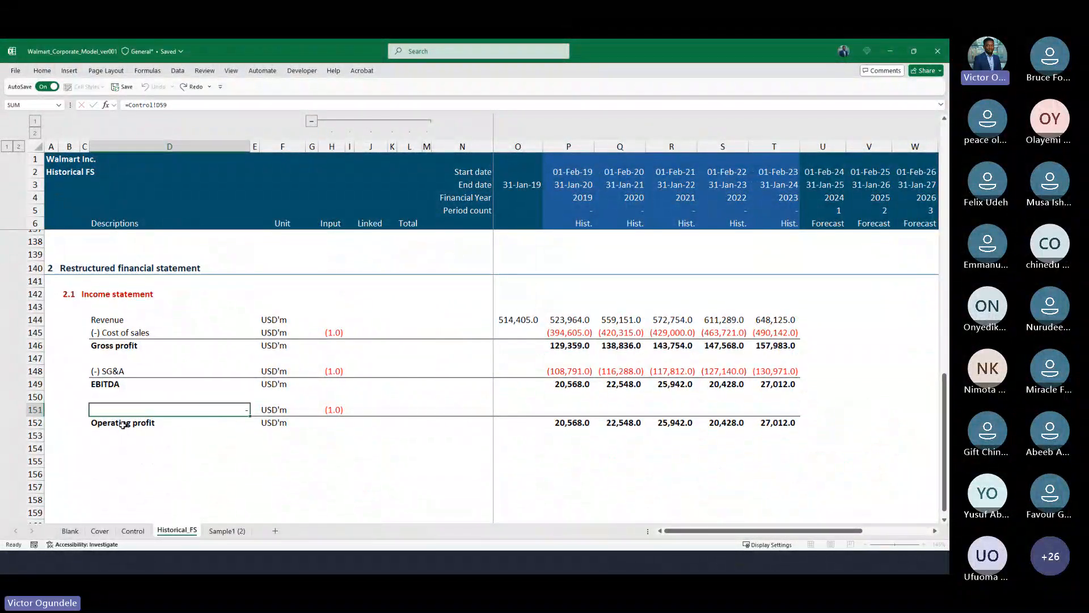
{"action": "key", "text": "Return"}
{"action": "key", "text": "Return"}
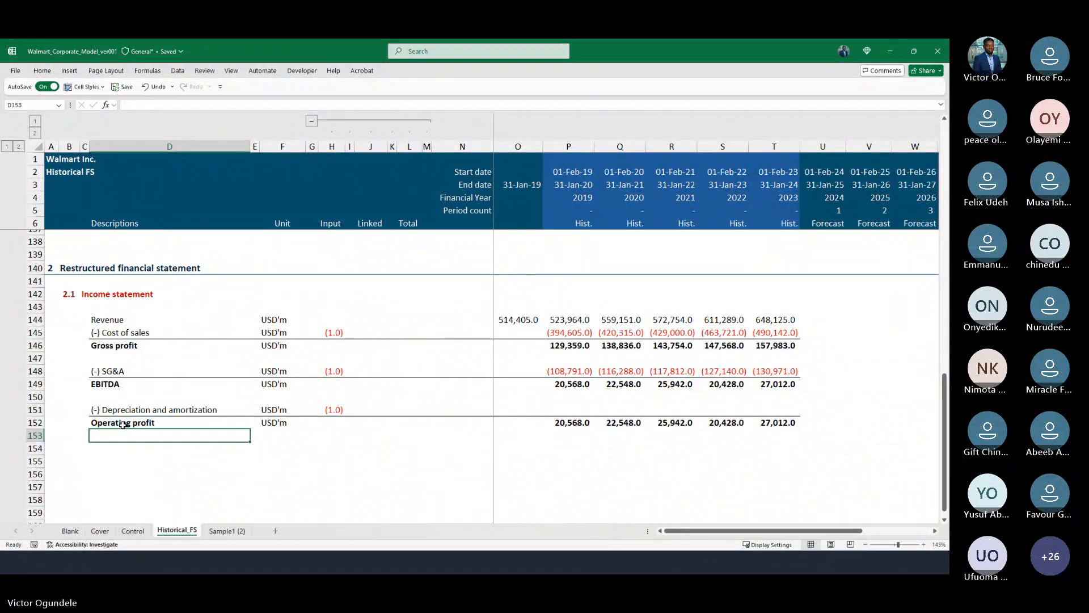
{"action": "key", "text": "ctrl+Page_Up"}
{"action": "key", "text": "ctrl+Page_Down"}
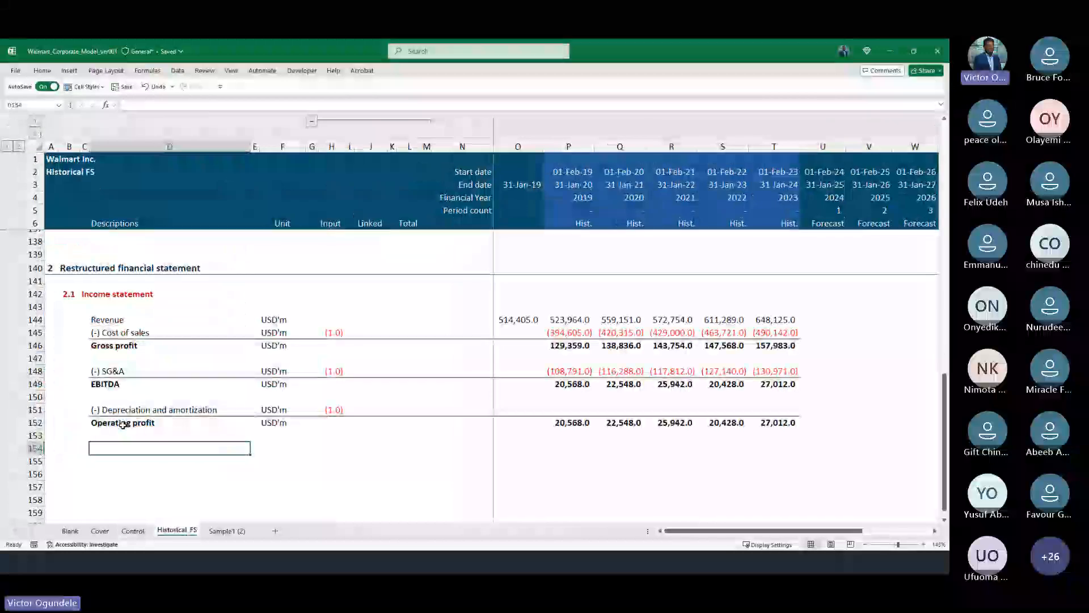
{"action": "type", "text": "="}
{"action": "key", "text": "ctrl+Page_Up"}
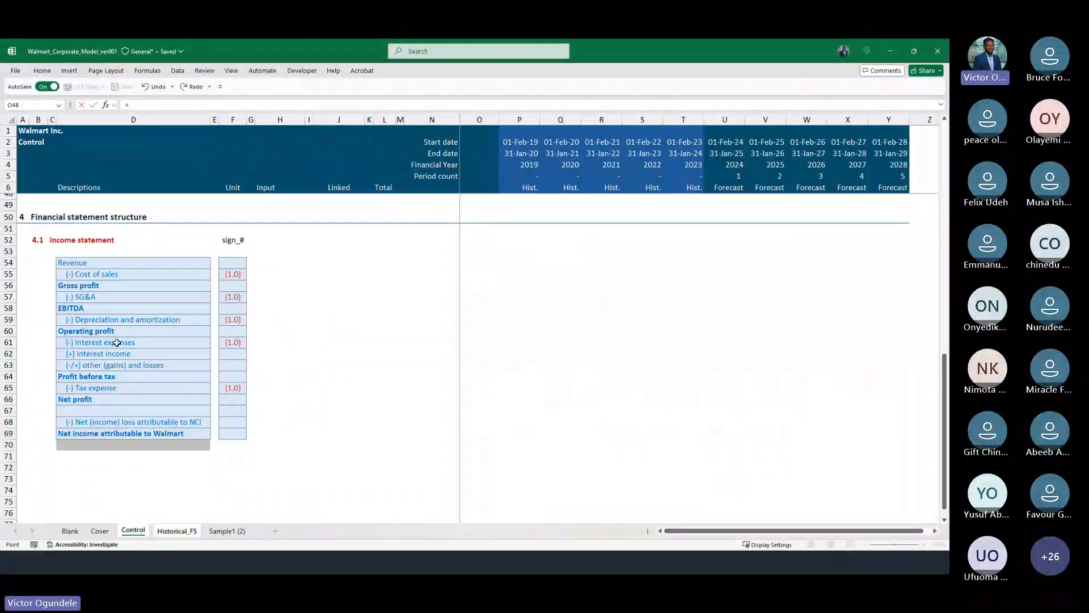
{"action": "left_click", "coordinate": [86, 339]}
{"action": "key", "text": "Return"}
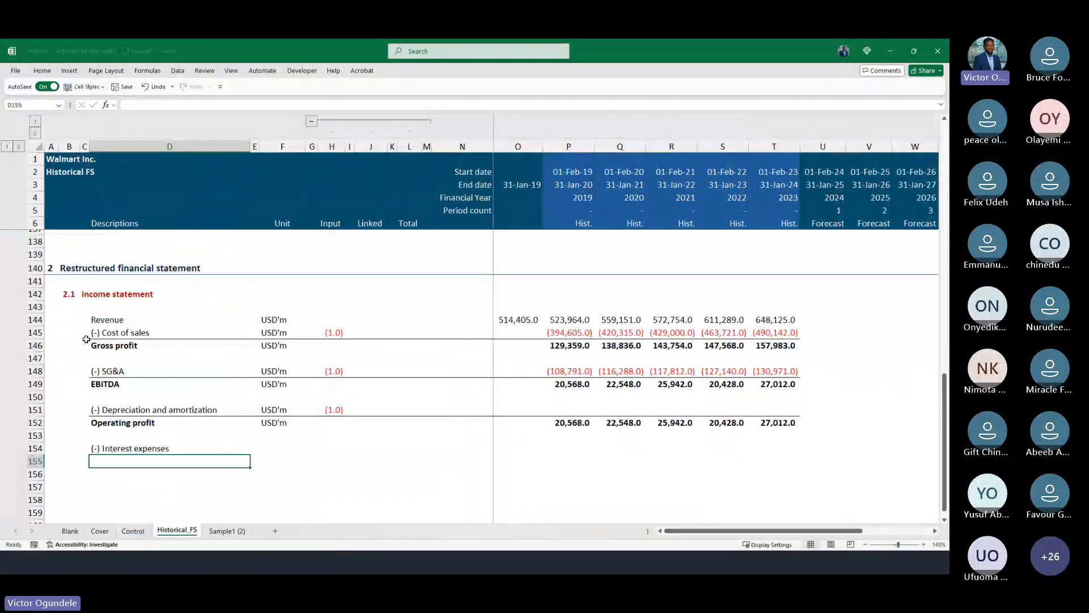
Fill the label link from D154 down to D157 and bold the Profit before tax label.
{"action": "key", "text": "ctrl+d"}
{"action": "key", "text": "Down"}
{"action": "key", "text": "ctrl+d"}
{"action": "key", "text": "Down"}
{"action": "key", "text": "ctrl+d"}
{"action": "key", "text": "Down"}
{"action": "key", "text": "Up"}
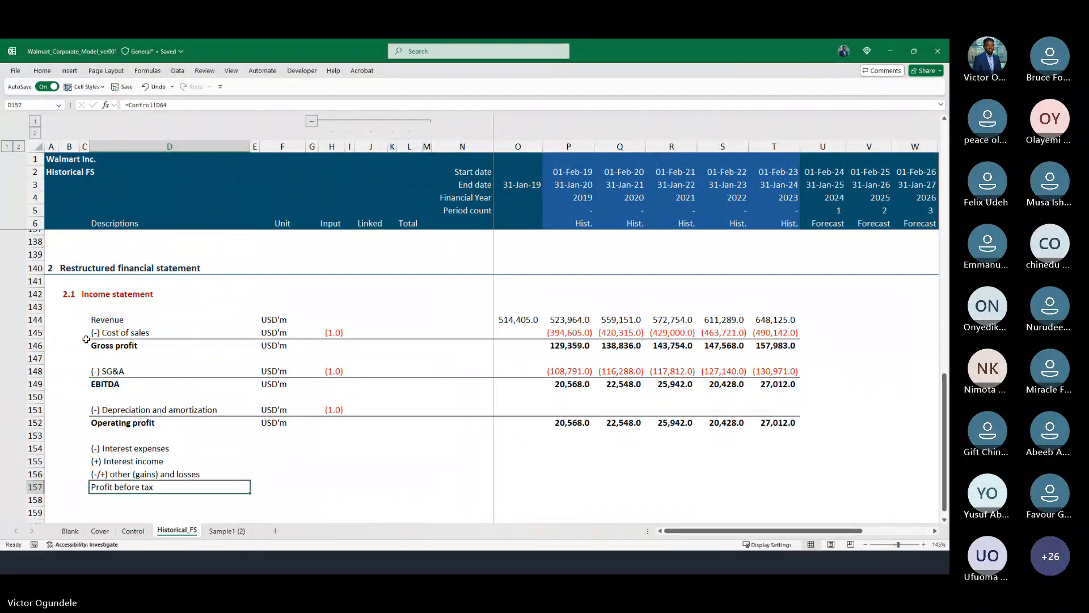
Copy the USD'm unit formula from the rows above into F154:F157.
{"action": "key", "text": "Right"}
{"action": "key", "text": "Right"}
{"action": "key", "text": "Up"}
{"action": "key", "text": "Up"}
{"action": "key", "text": "Up"}
{"action": "key", "text": "Up"}
{"action": "key", "text": "Up"}
{"action": "key", "text": "Up"}
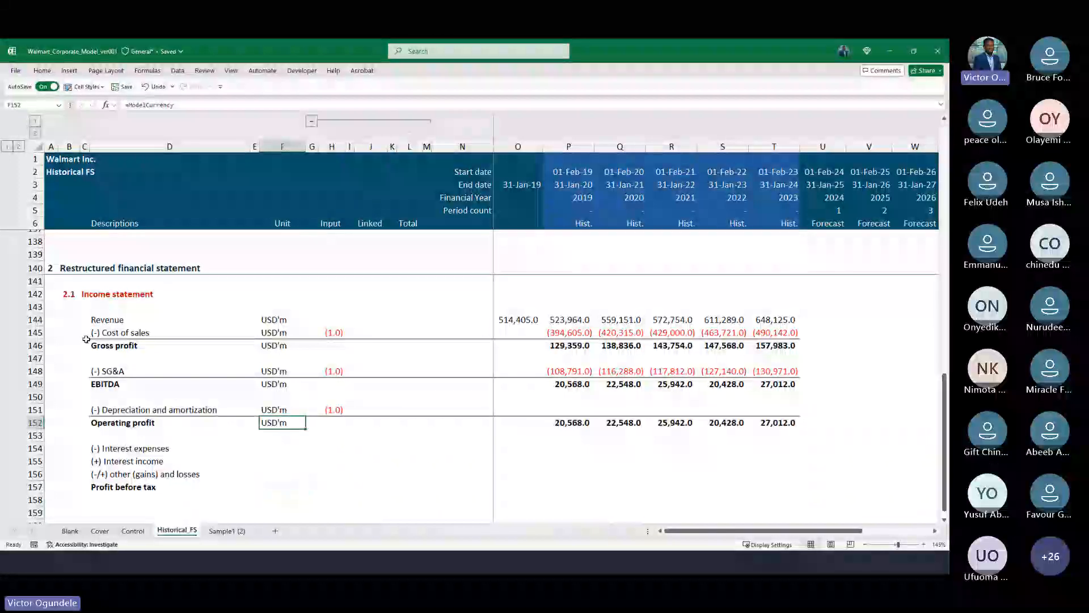
{"action": "key", "text": "ctrl+c"}
{"action": "key", "text": "Down"}
{"action": "key", "text": "Down"}
{"action": "key", "text": "Down"}
{"action": "key", "text": "shift+Down"}
{"action": "key", "text": "shift+Down"}
{"action": "key", "text": "shift+Down"}
{"action": "key", "text": "ctrl+v"}
{"action": "key", "text": "ctrl+Down"}
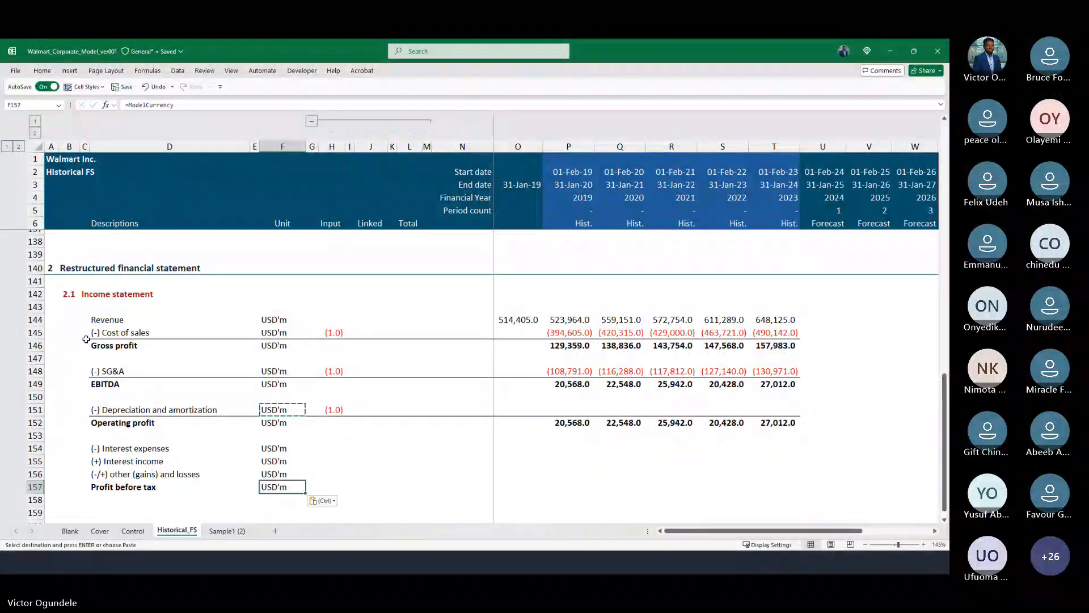
Add a top border across the Profit before tax row from D157 to T157.
{"action": "key", "text": "ctrl+Left"}
{"action": "key", "text": "shift+Right"}
{"action": "key", "text": "shift+Right"}
{"action": "key", "text": "shift+Right"}
{"action": "key", "text": "shift+Right"}
{"action": "key", "text": "shift+Right"}
{"action": "key", "text": "shift+Right"}
{"action": "key", "text": "shift+Right"}
{"action": "key", "text": "shift+Right"}
{"action": "key", "text": "shift+Right"}
{"action": "key", "text": "shift+Right"}
{"action": "key", "text": "shift+Right"}
{"action": "key", "text": "shift+Right"}
{"action": "key", "text": "shift+Right"}
{"action": "key", "text": "shift+Right"}
{"action": "key", "text": "shift+Right"}
{"action": "key", "text": "shift+Right"}
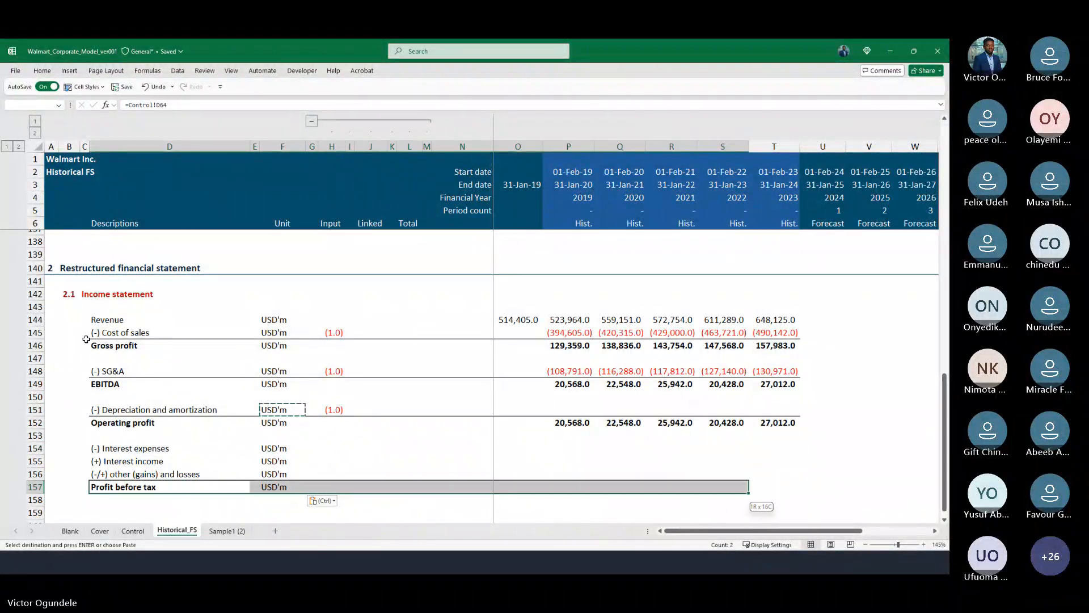
{"action": "key", "text": "alt+h"}
{"action": "key", "text": "b"}
{"action": "key", "text": "p"}
Link the interest expenses sign factor in H154 to cell F61 on the Control sheet.
{"action": "key", "text": "Up"}
{"action": "key", "text": "Up"}
{"action": "key", "text": "Up"}
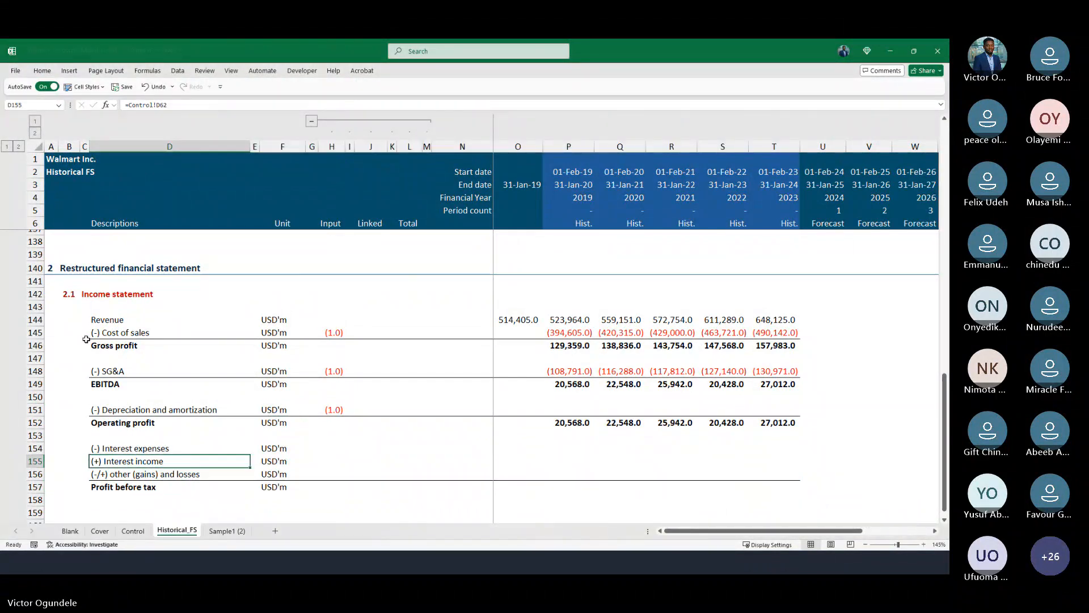
{"action": "key", "text": "Right"}
{"action": "key", "text": "Right"}
{"action": "key", "text": "Right"}
{"action": "type", "text": "="}
{"action": "key", "text": "ctrl+Page_Up"}
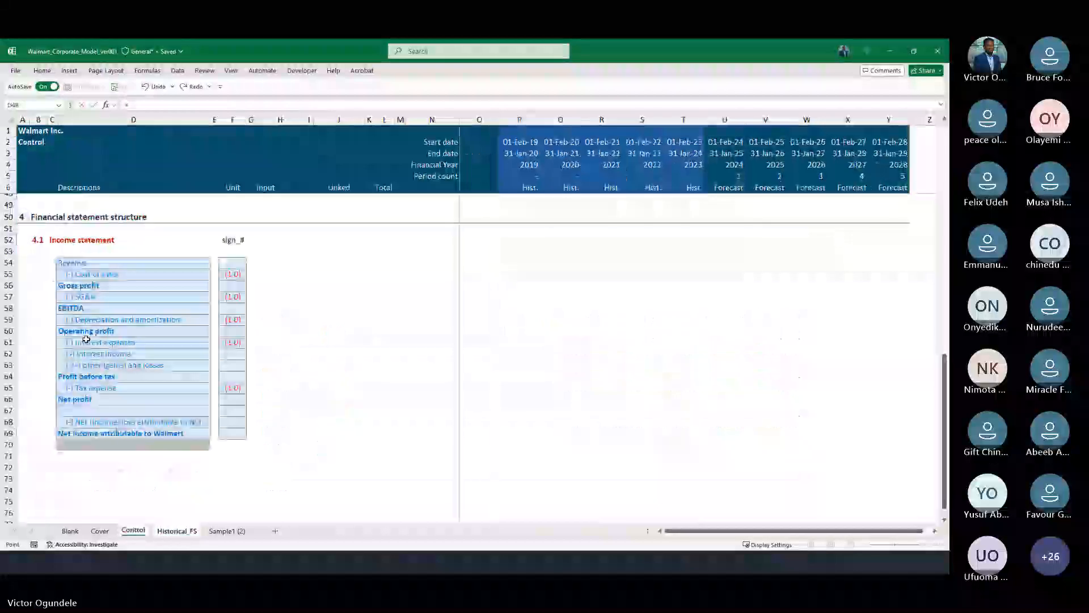
{"action": "left_click", "coordinate": [228, 340]}
{"action": "key", "text": "Return"}
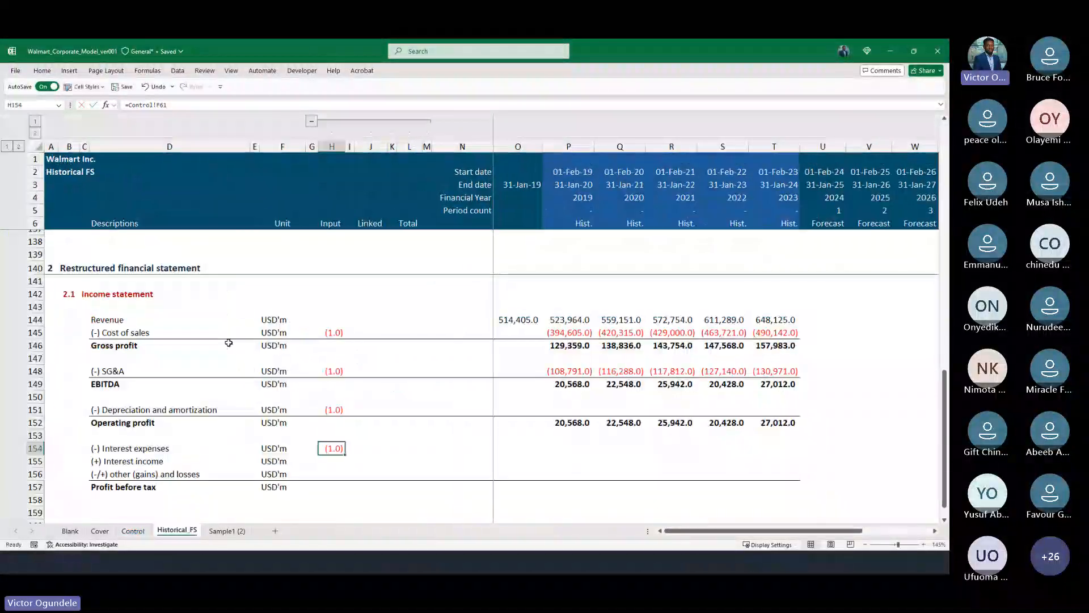
Try filling the sign factor link from H154 down to H155:H156, and clear those two cells.
{"action": "key", "text": "Down"}
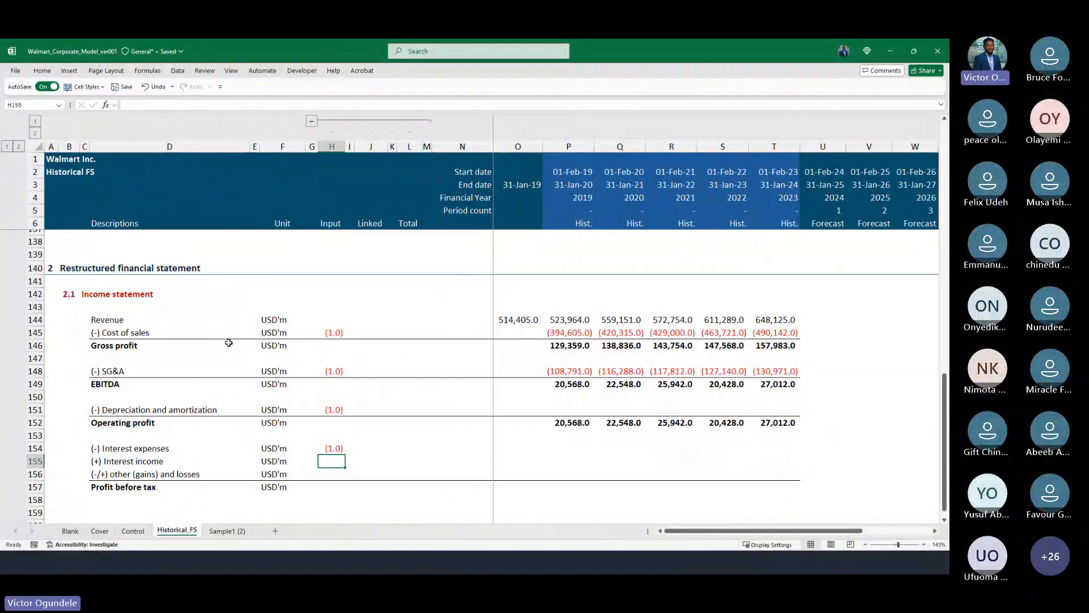
{"action": "key", "text": "ctrl+d"}
{"action": "key", "text": "Down"}
{"action": "key", "text": "ctrl+d"}
{"action": "key", "text": "Up"}
{"action": "key", "text": "shift+Down"}
{"action": "key", "text": "Delete"}
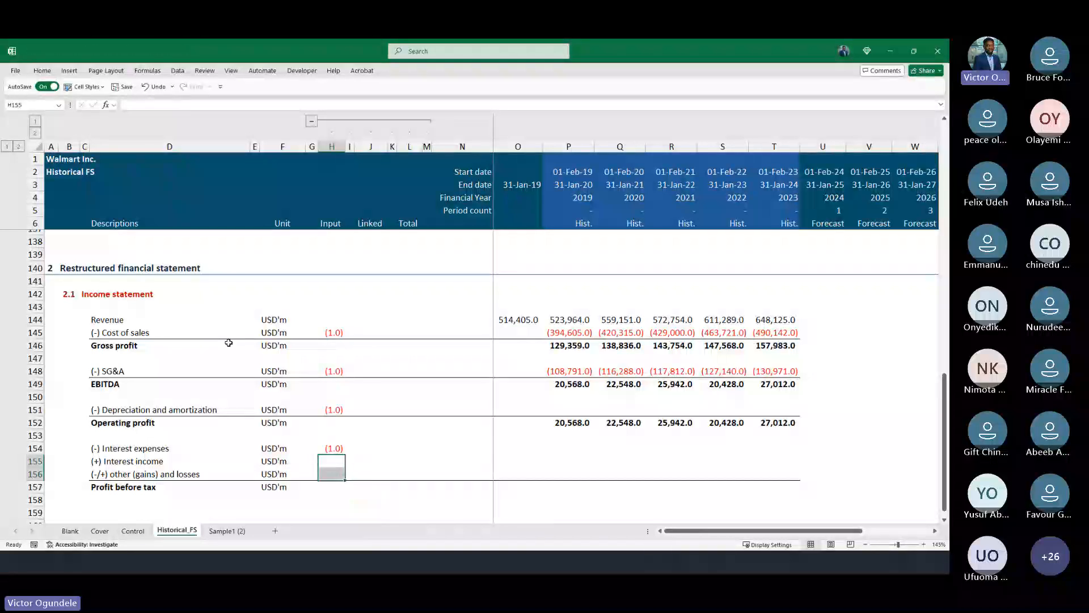
Calculate the 2019 profit before tax in P157 with =SUM(P152,P154:P156).
{"action": "key", "text": "Down"}
{"action": "key", "text": "Down"}
{"action": "key", "text": "Right"}
{"action": "key", "text": "Right"}
{"action": "key", "text": "Right"}
{"action": "key", "text": "Right"}
{"action": "key", "text": "Right"}
{"action": "key", "text": "Right"}
{"action": "key", "text": "Right"}
{"action": "key", "text": "Right"}
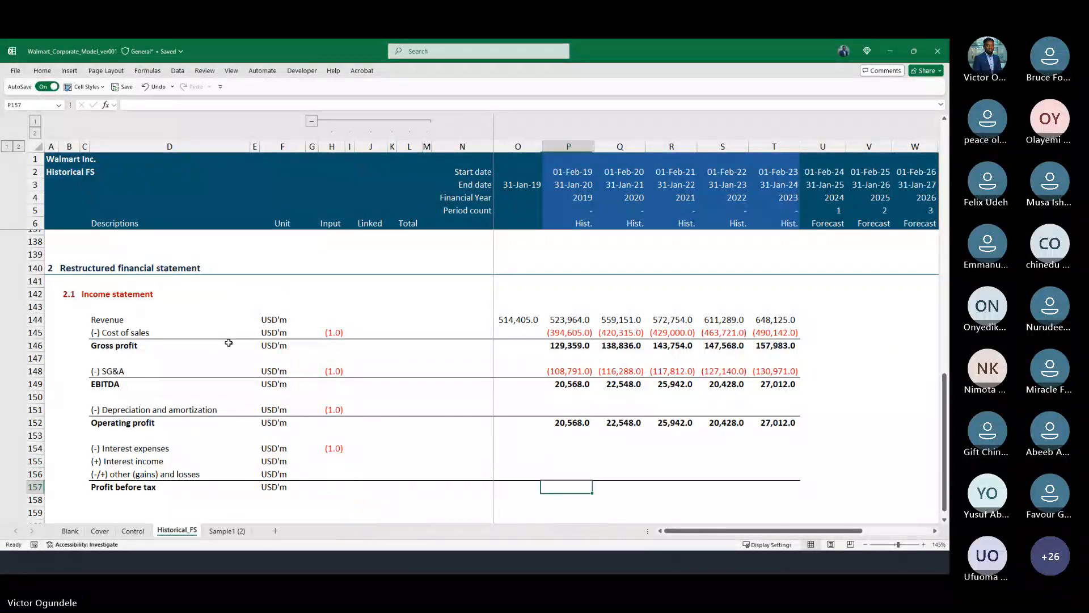
{"action": "type", "text": "=SUM("}
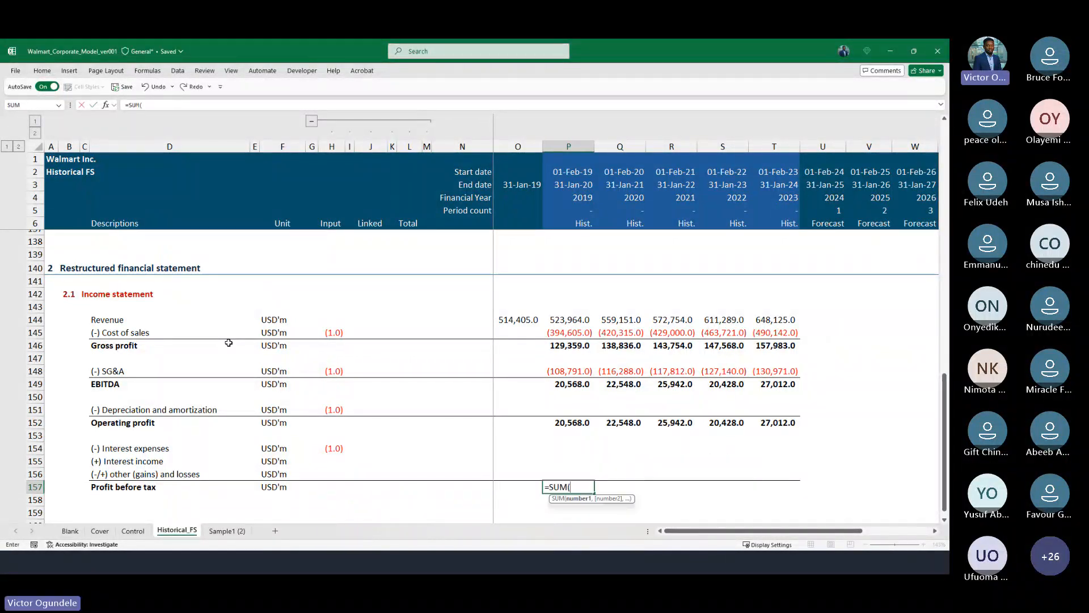
{"action": "key", "text": "Up"}
{"action": "key", "text": "Up"}
{"action": "key", "text": "Up"}
{"action": "key", "text": "Up"}
{"action": "key", "text": "Up"}
{"action": "type", "text": ","}
{"action": "key", "text": "Up"}
{"action": "key", "text": "shift+Up"}
{"action": "key", "text": "shift+Up"}
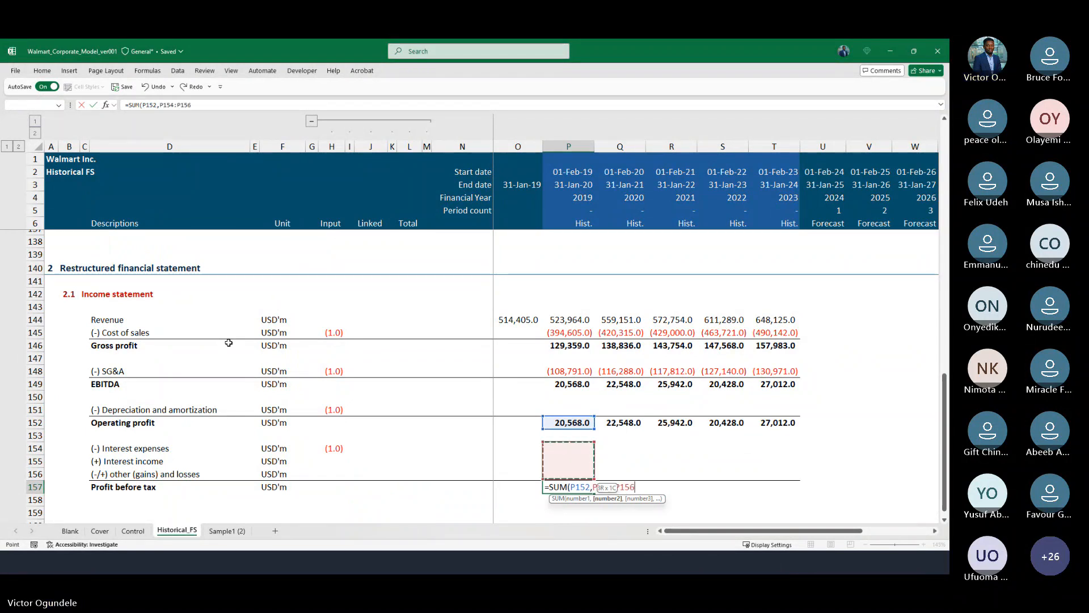
{"action": "type", "text": ")"}
{"action": "key", "text": "ctrl+Return"}
Fill the profit before tax formula from P157 across the remaining historical years to T157.
{"action": "key", "text": "shift+Right"}
{"action": "key", "text": "shift+Right"}
{"action": "key", "text": "shift+Right"}
{"action": "key", "text": "shift+Right"}
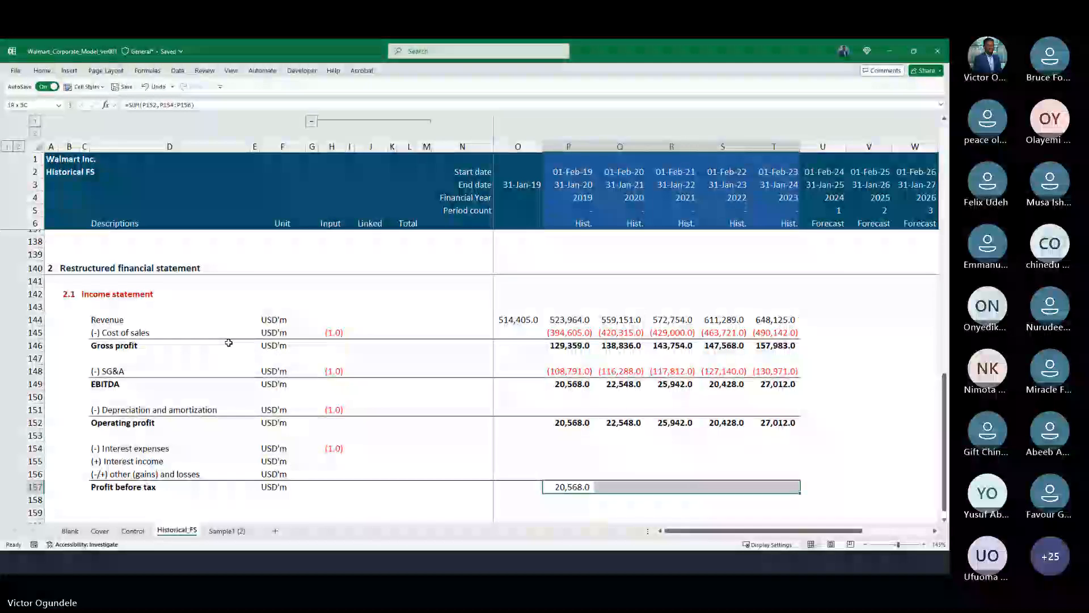
{"action": "key", "text": "ctrl+r"}
Calculate interest expenses in P154:T154 from debt interest, finance lease interest and loss on extinguishment of debt with =SUM(P21,P22,P24).
{"action": "key", "text": "Up"}
{"action": "key", "text": "Up"}
{"action": "key", "text": "Up"}
{"action": "key", "text": "shift+Right"}
{"action": "key", "text": "shift+Right"}
{"action": "key", "text": "shift+Right"}
{"action": "key", "text": "shift+Right"}
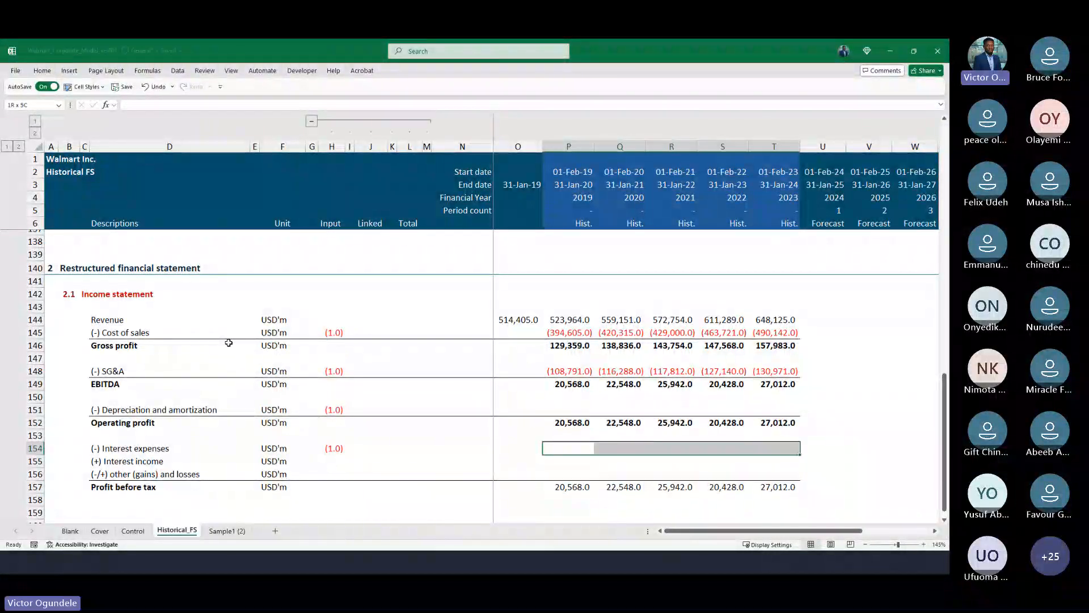
{"action": "type", "text": "=SUM("}
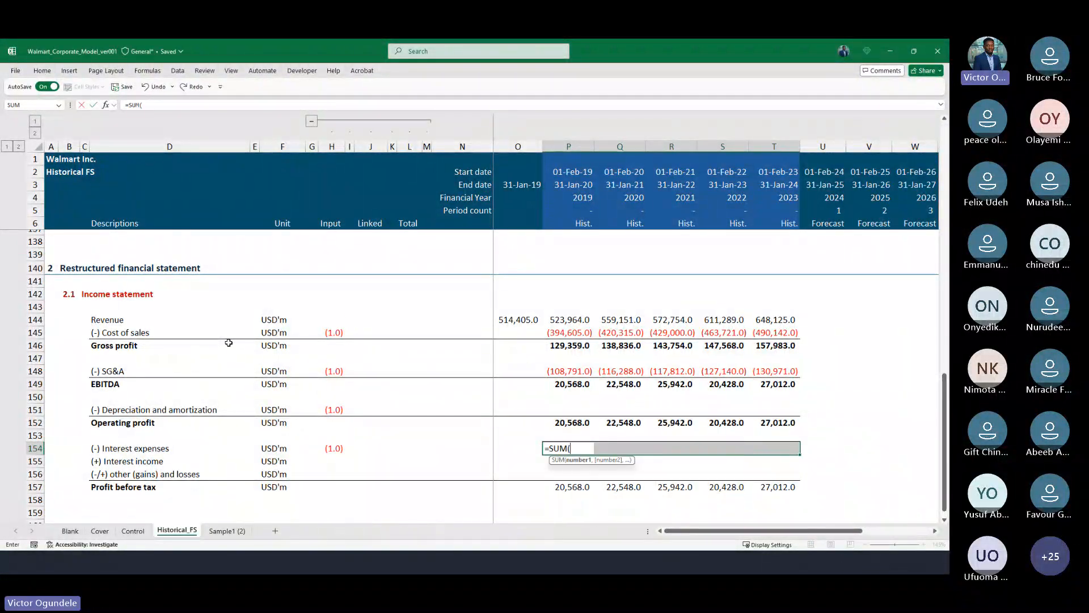
{"action": "scroll", "coordinate": [575, 369], "scroll_direction": "up", "scroll_amount": 20}
{"action": "scroll", "coordinate": [576, 354], "scroll_direction": "up", "scroll_amount": 3}
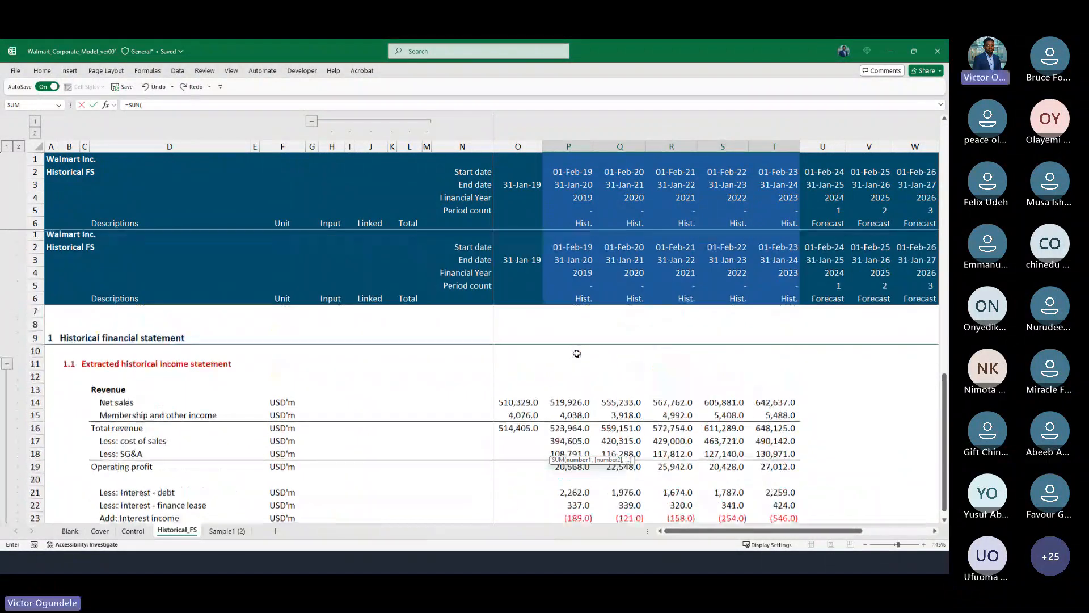
{"action": "left_click", "coordinate": [571, 375]}
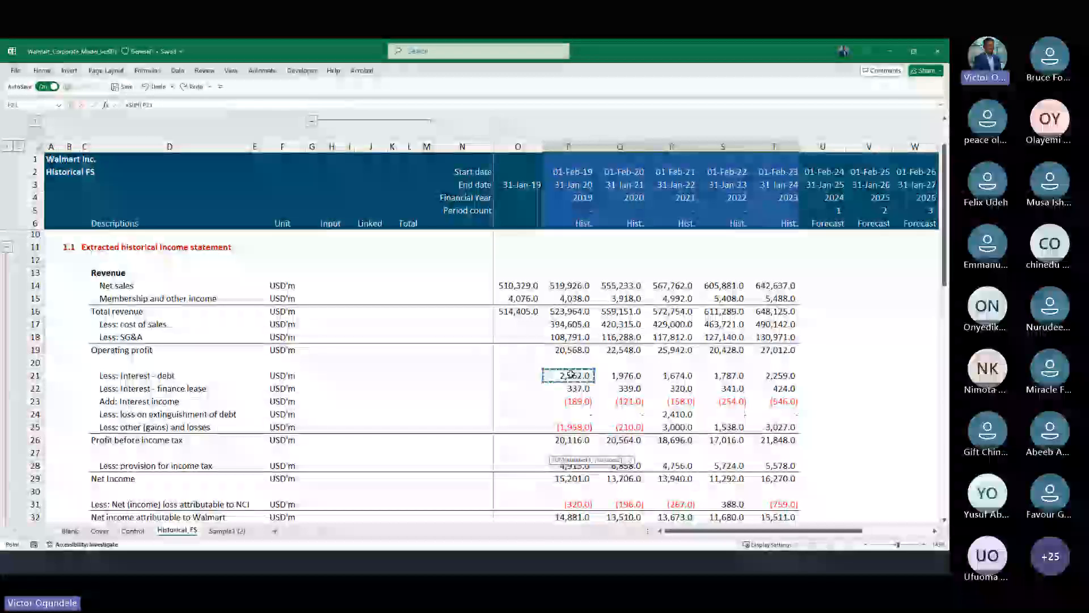
{"action": "type", "text": ","}
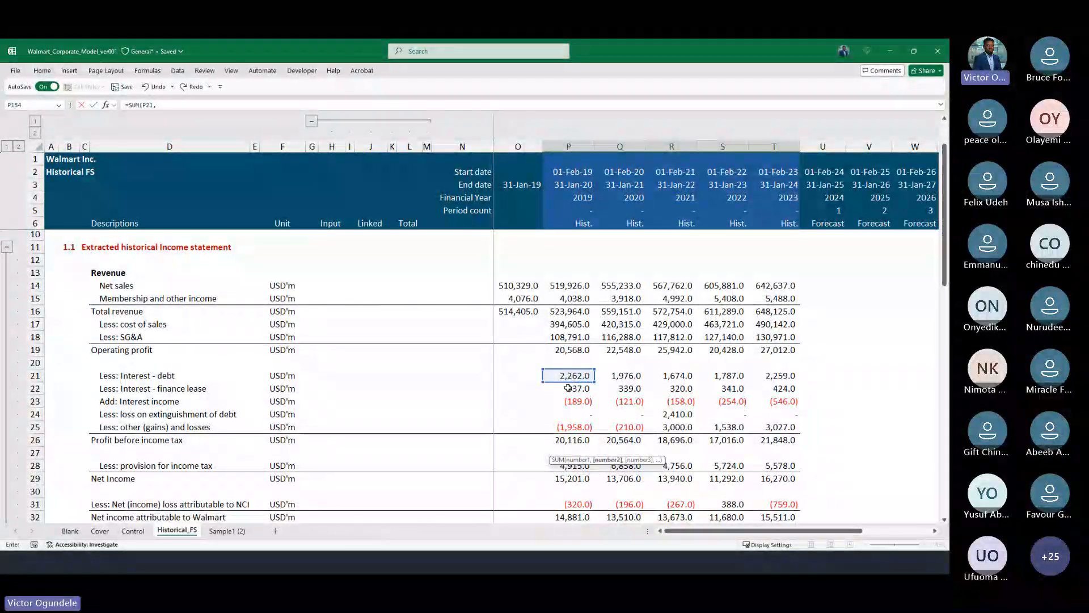
{"action": "left_click", "coordinate": [568, 388]}
{"action": "type", "text": ","}
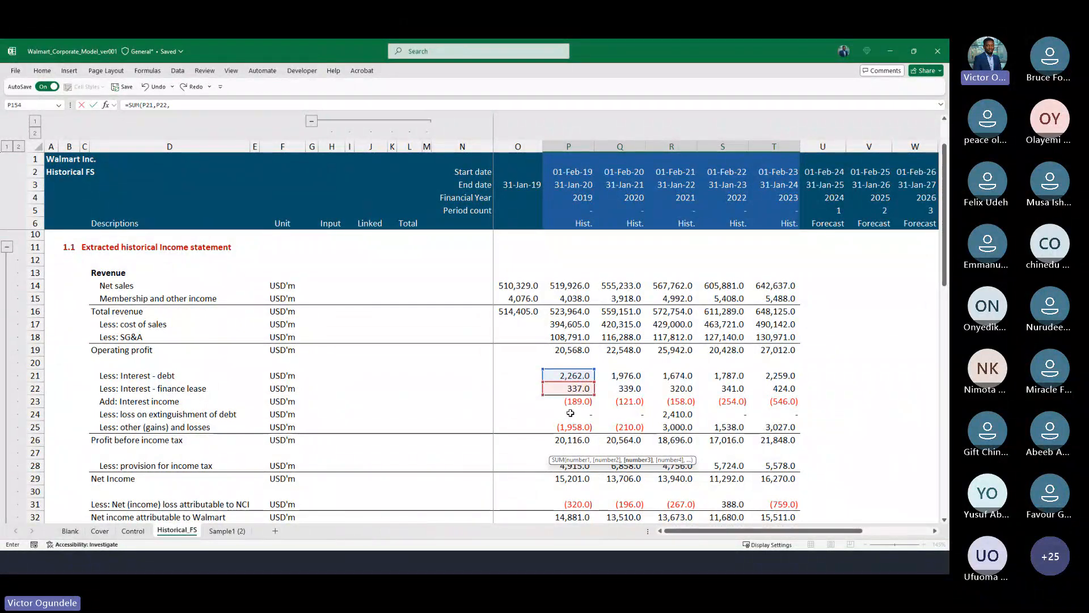
{"action": "left_click", "coordinate": [570, 413]}
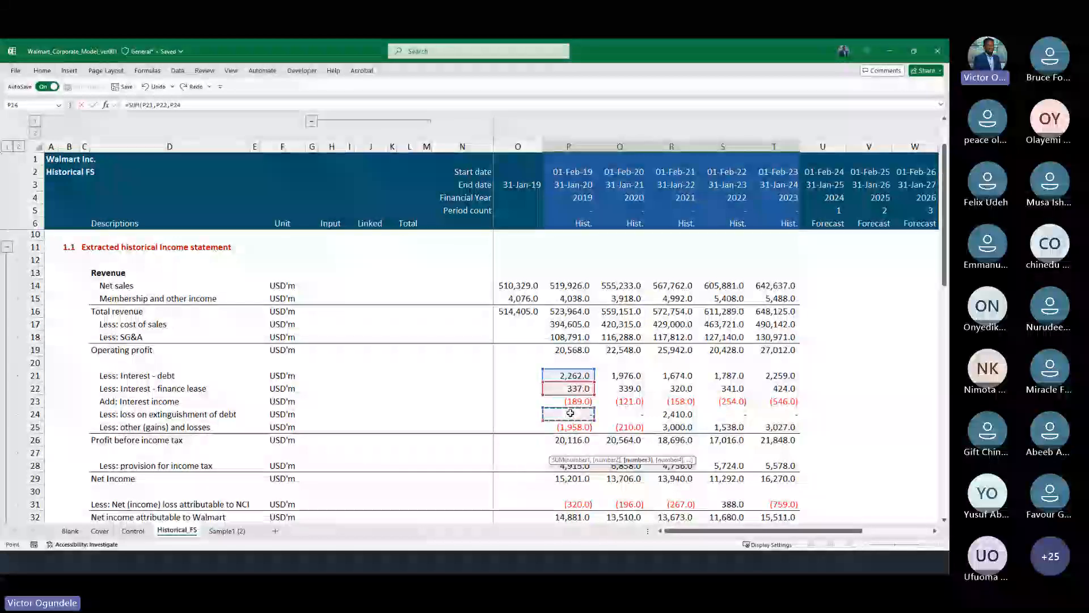
{"action": "key", "text": "Return"}
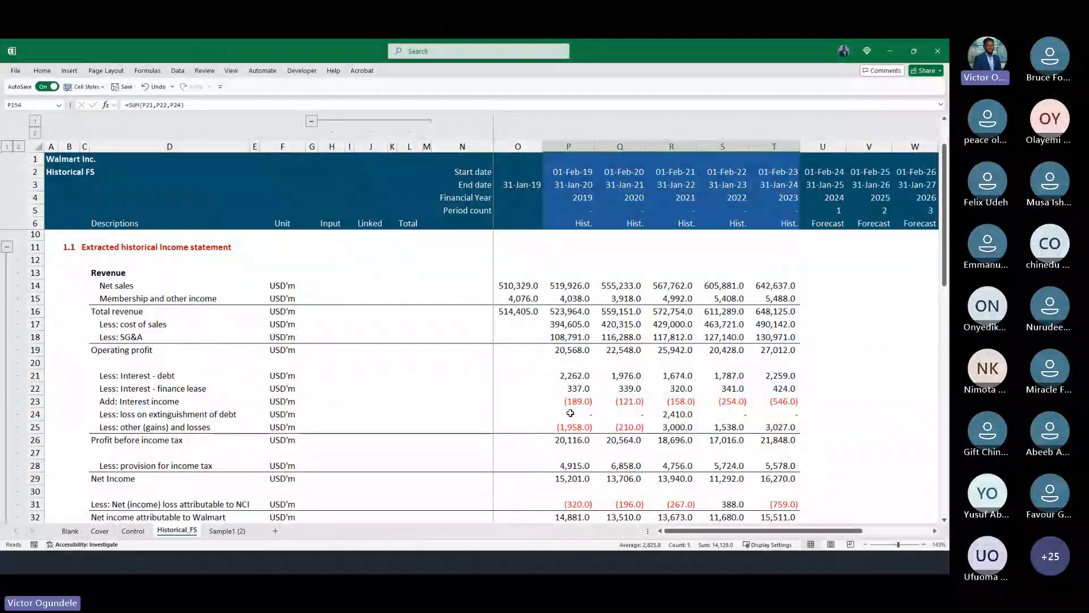
Apply the sign factor to 2019 interest expenses in P154 with =SUM(P21,P22,P24)*$H$154.
{"action": "key", "text": "Up"}
{"action": "key", "text": "Up"}
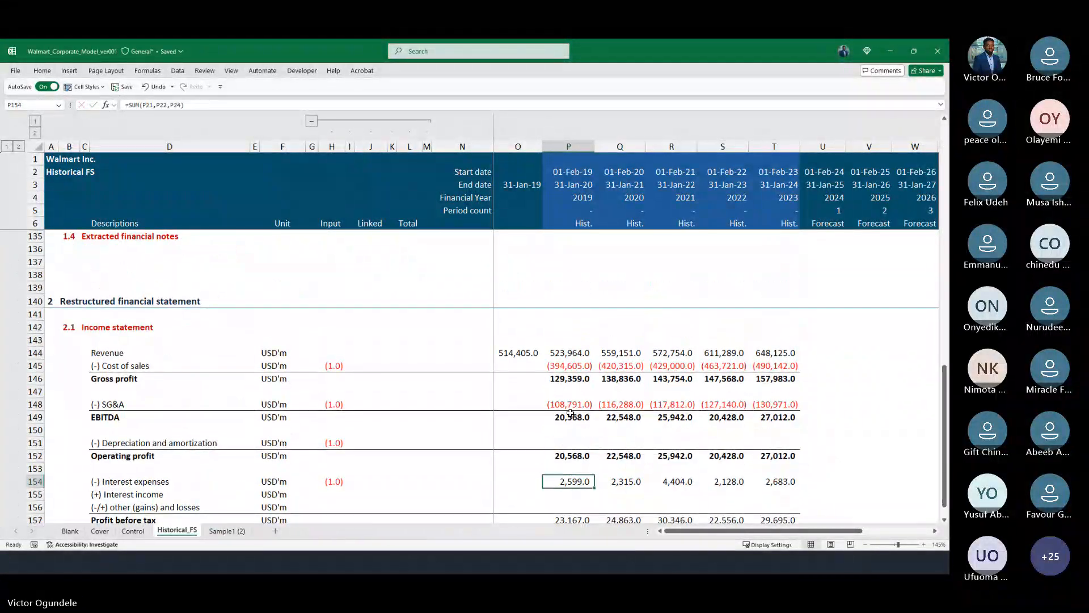
{"action": "key", "text": "F2"}
{"action": "left_click", "coordinate": [641, 427]}
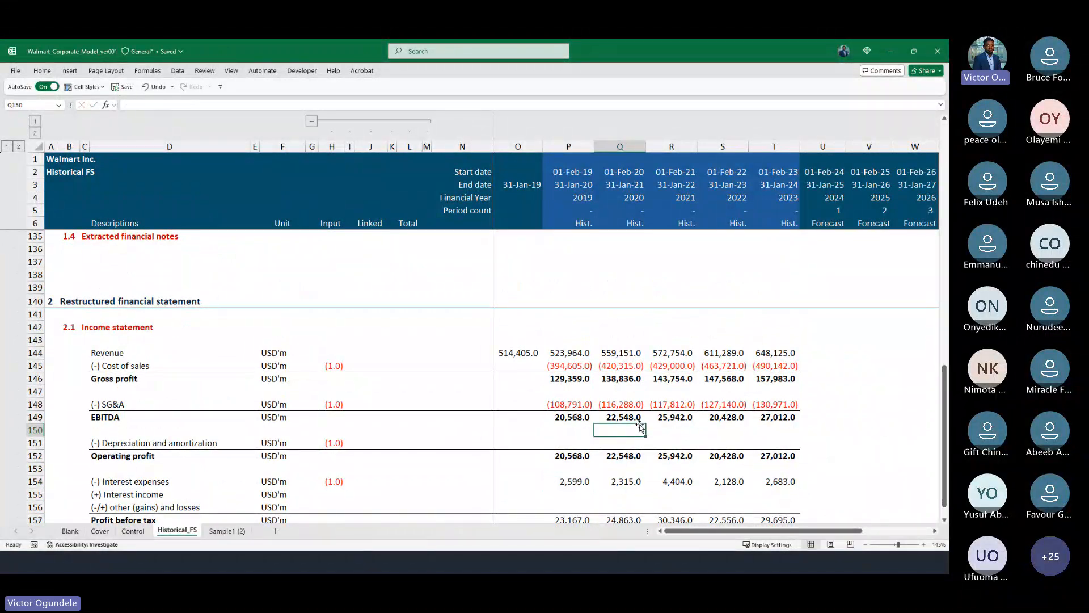
{"action": "key", "text": "Down"}
{"action": "key", "text": "Down"}
{"action": "key", "text": "Down"}
{"action": "key", "text": "Down"}
{"action": "key", "text": "Left"}
{"action": "key", "text": "F2"}
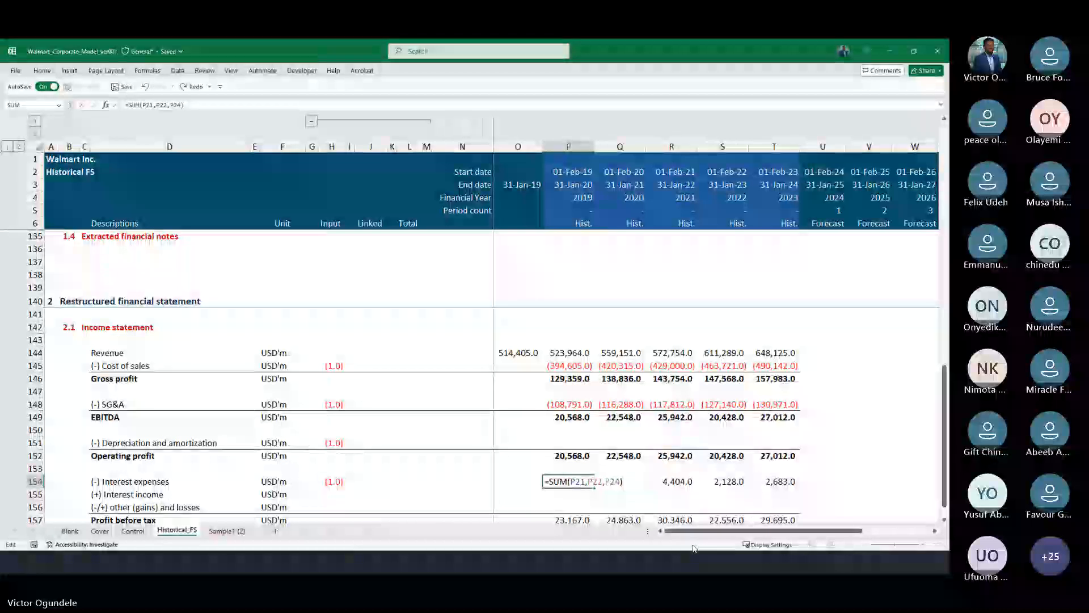
{"action": "type", "text": "*"}
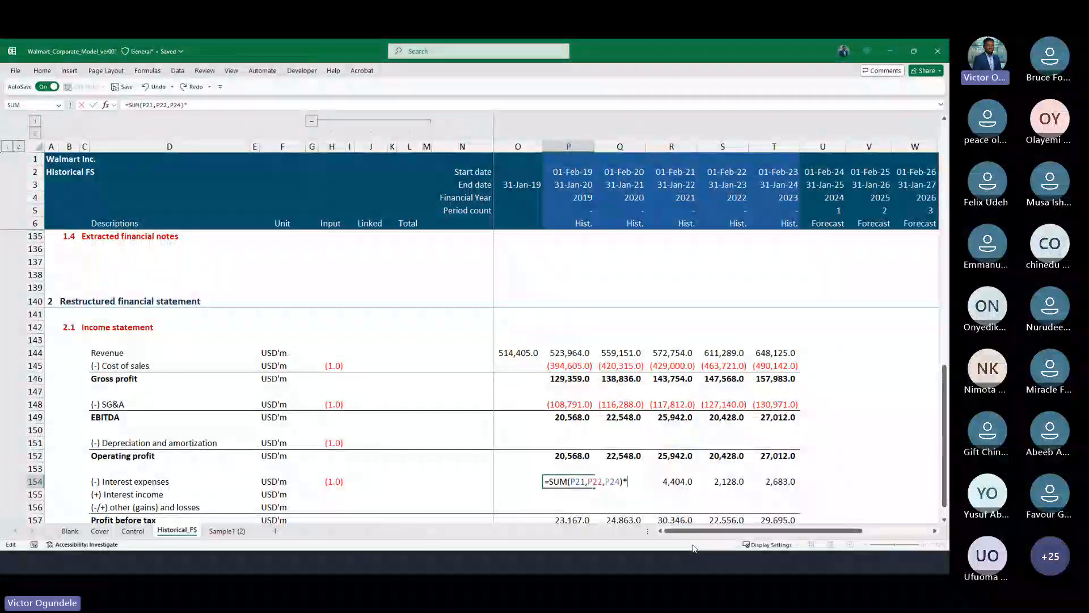
{"action": "left_click", "coordinate": [335, 482]}
{"action": "key", "text": "ctrl+Return"}
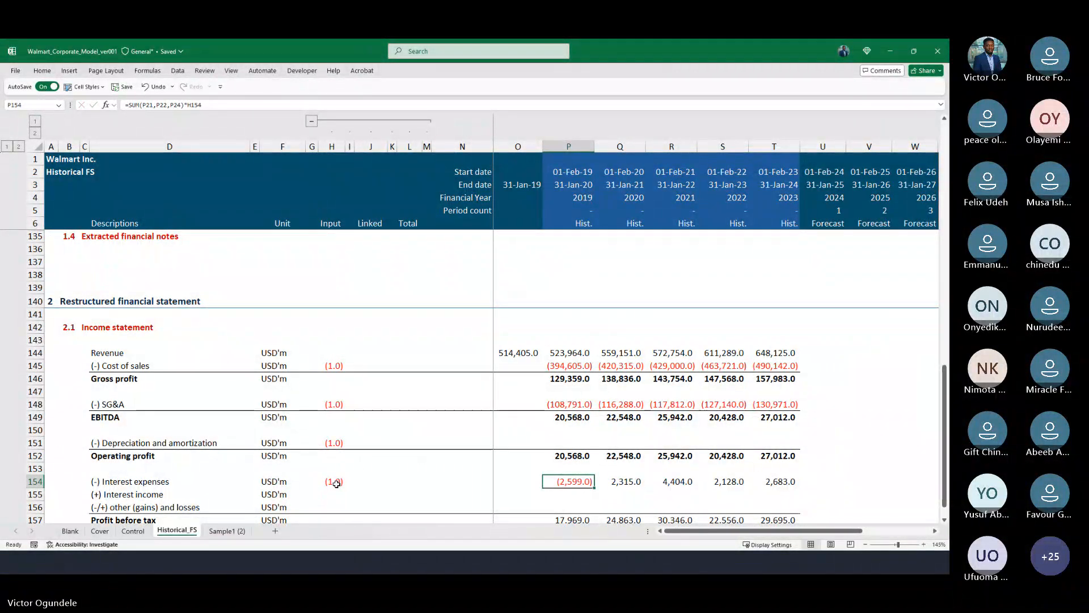
{"action": "key", "text": "F2"}
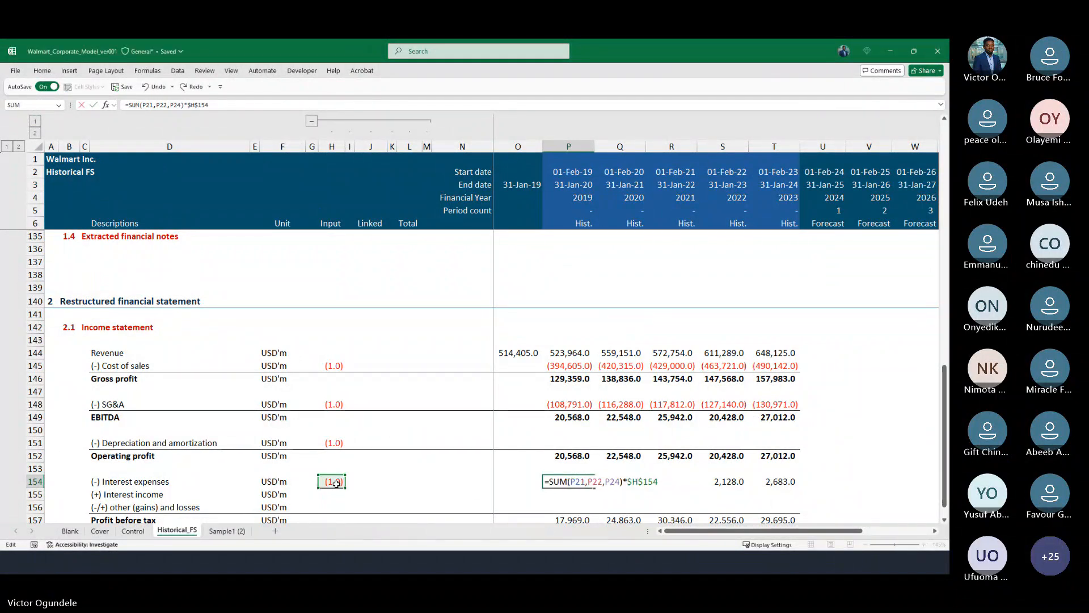
{"action": "key", "text": "ctrl+Return"}
Fill the signed interest expenses formula from P154 across the historical years to T154.
{"action": "key", "text": "shift+Right"}
{"action": "key", "text": "shift+Right"}
{"action": "key", "text": "shift+Right"}
{"action": "key", "text": "shift+Right"}
{"action": "key", "text": "ctrl+r"}
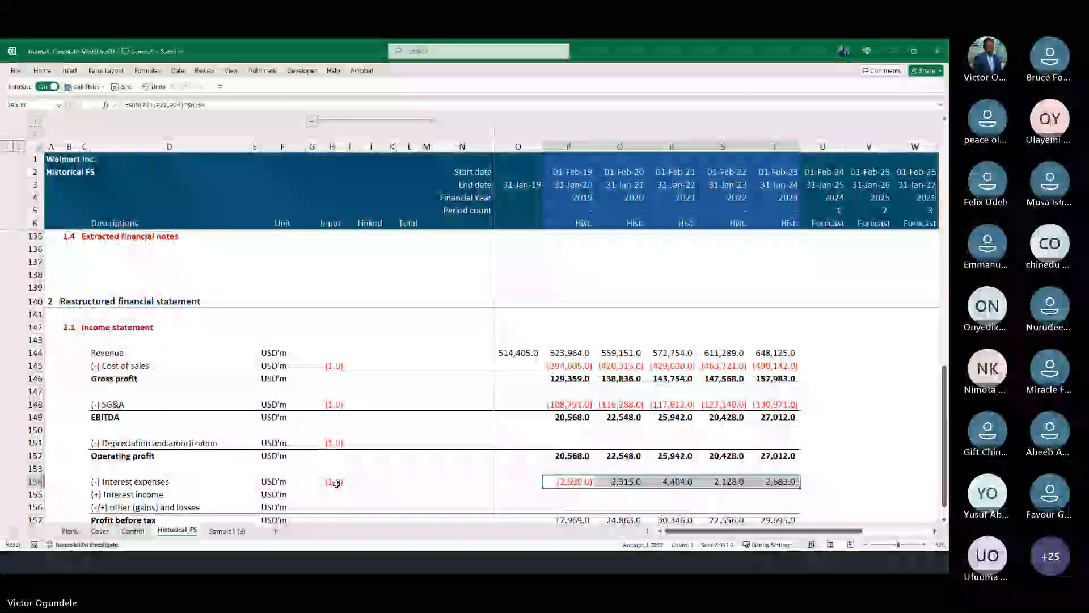
{"action": "key", "text": "Left"}
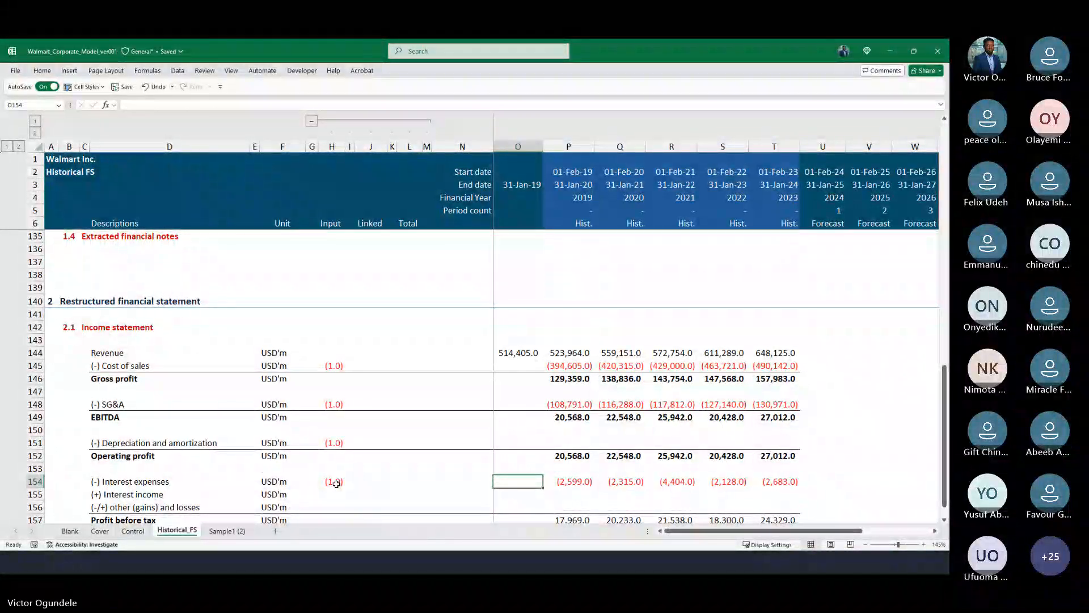
Check the profit before tax formulas across P157:T157 and the link behind their row label.
{"action": "scroll", "coordinate": [339, 481], "scroll_direction": "down", "scroll_amount": 1}
{"action": "scroll", "coordinate": [339, 482], "scroll_direction": "down", "scroll_amount": 1}
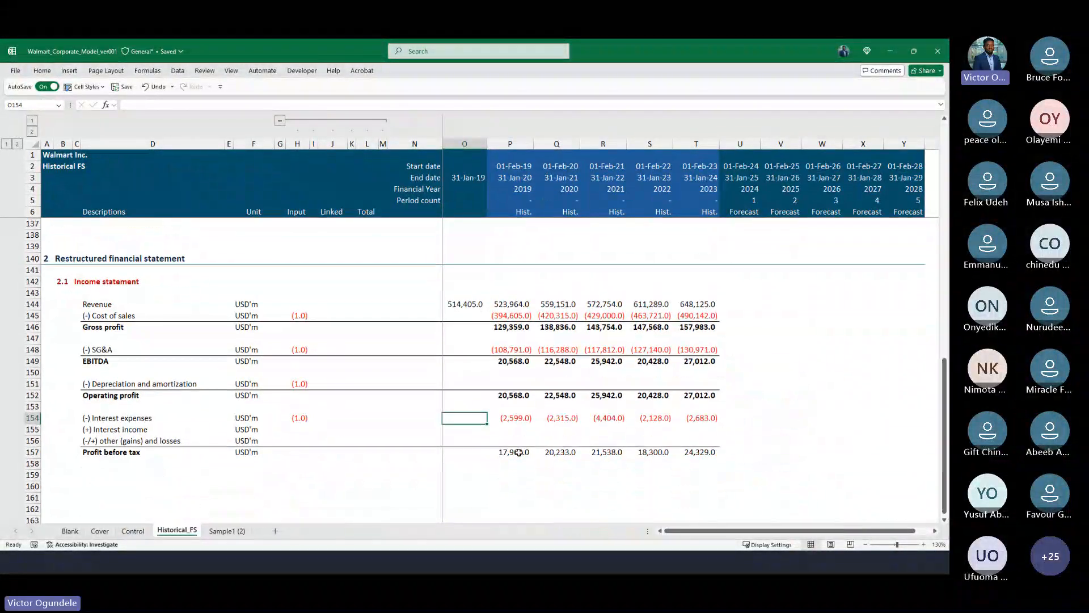
{"action": "left_click", "coordinate": [508, 453]}
{"action": "key", "text": "F2"}
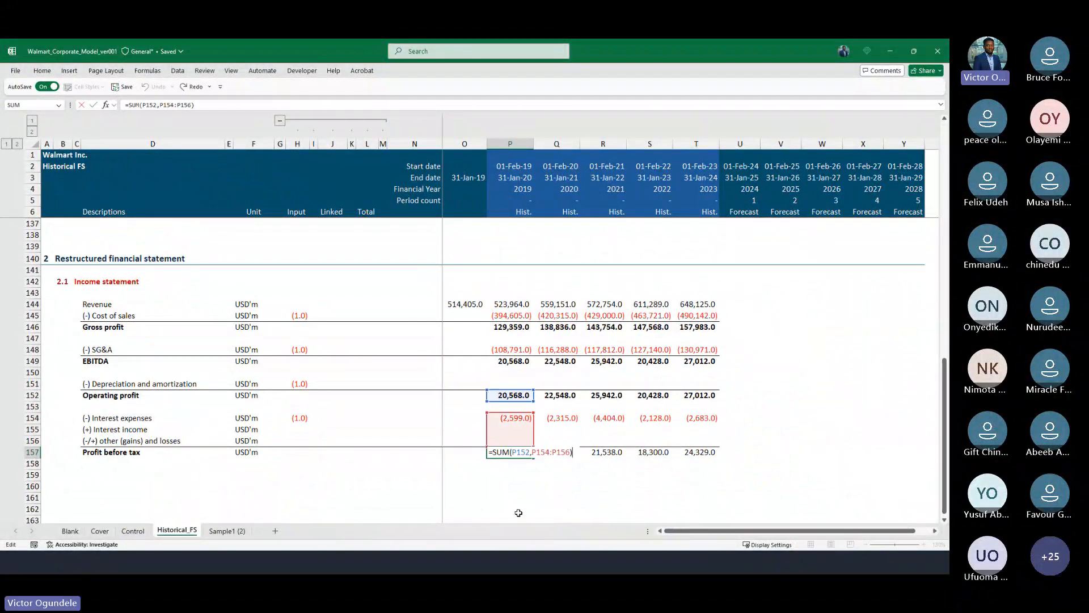
{"action": "key", "text": "Tab"}
{"action": "key", "text": "Tab"}
{"action": "key", "text": "F2"}
{"action": "key", "text": "Tab"}
{"action": "key", "text": "F2"}
{"action": "key", "text": "Tab"}
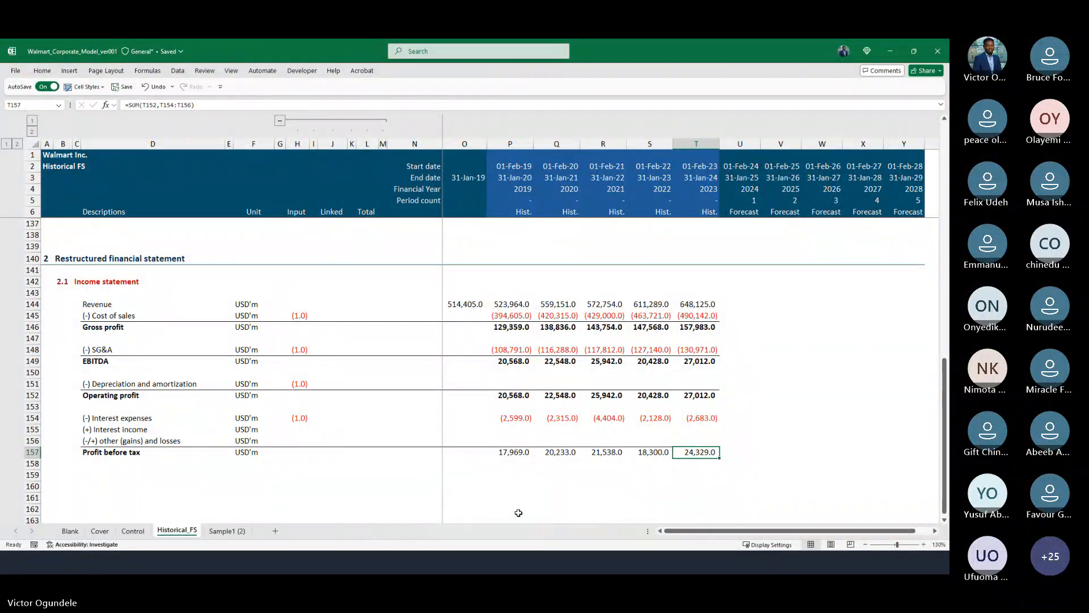
{"action": "key", "text": "ctrl+Left"}
{"action": "key", "text": "ctrl+Left"}
{"action": "key", "text": "ctrl+Left"}
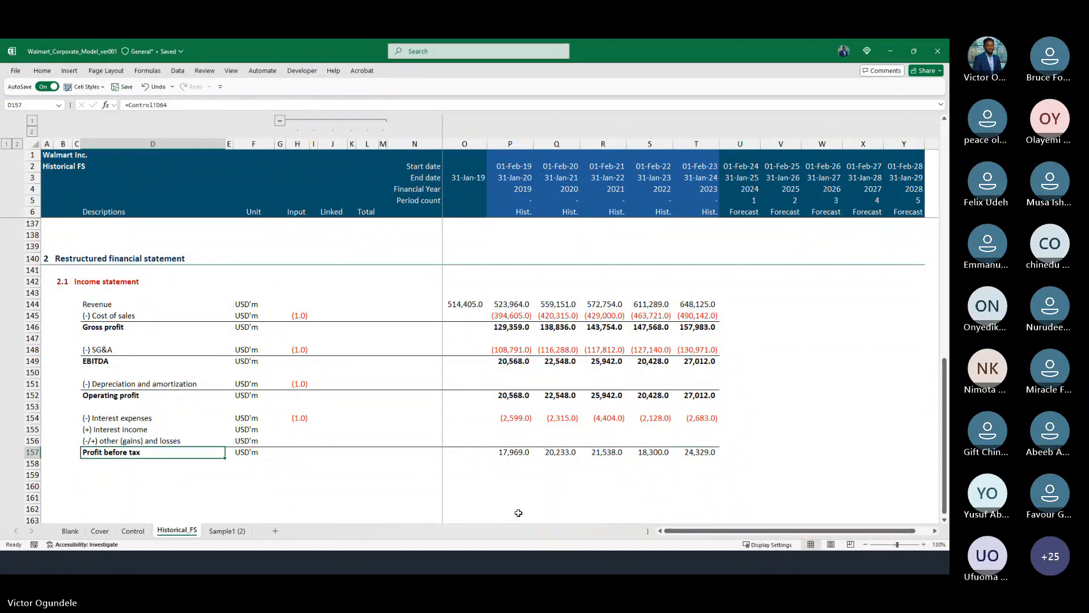
{"action": "key", "text": "Tab"}
{"action": "key", "text": "Tab"}
{"action": "key", "text": "Tab"}
{"action": "key", "text": "Right"}
{"action": "key", "text": "Right"}
{"action": "key", "text": "Right"}
{"action": "key", "text": "Right"}
{"action": "key", "text": "Right"}
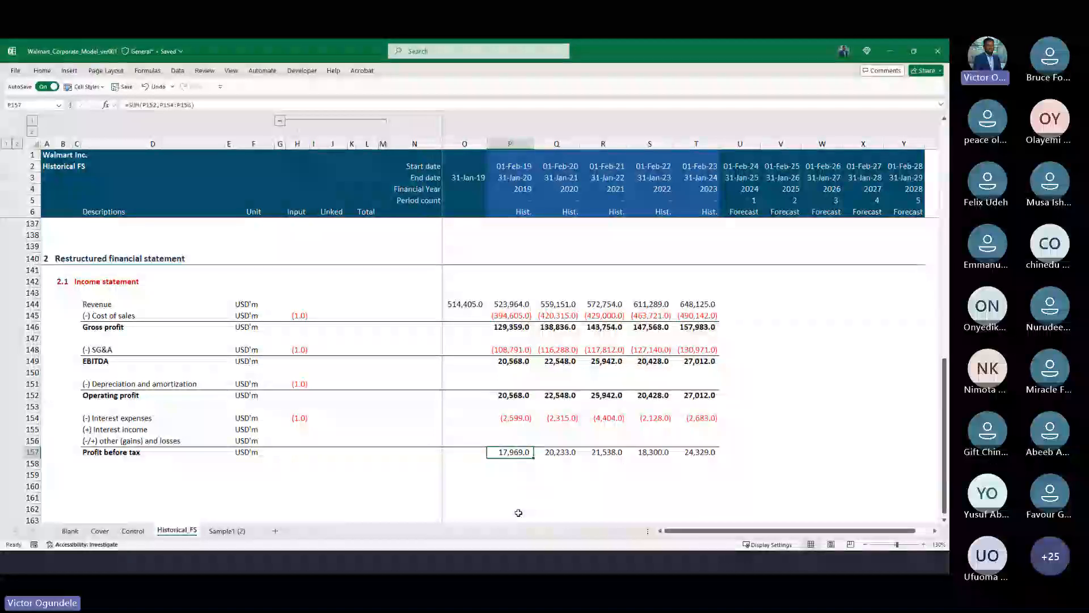
Examine how interest income is signed in row 23 of the extracted income statement.
{"action": "key", "text": "Up"}
{"action": "key", "text": "Up"}
{"action": "key", "text": "shift+Right"}
{"action": "key", "text": "shift+Right"}
{"action": "key", "text": "shift+Right"}
{"action": "key", "text": "shift+Right"}
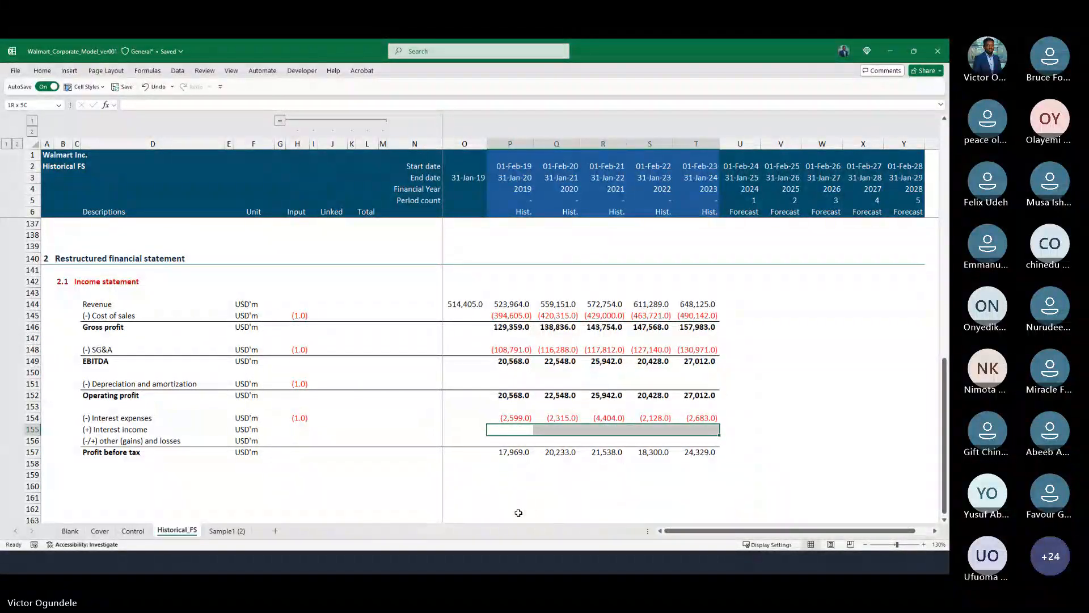
{"action": "scroll", "coordinate": [693, 457], "scroll_direction": "up", "scroll_amount": 20}
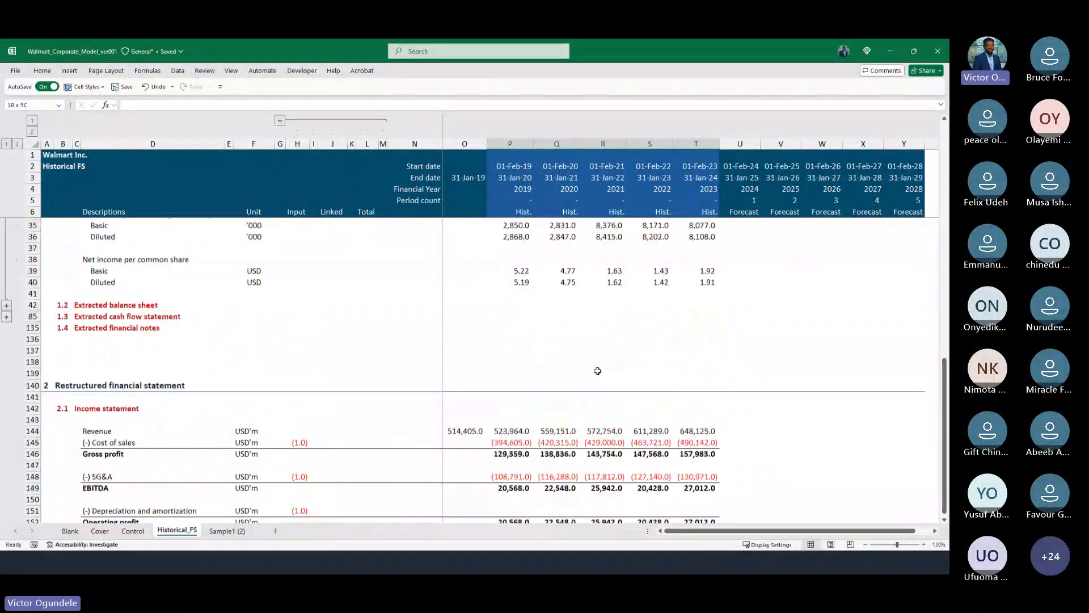
{"action": "scroll", "coordinate": [597, 370], "scroll_direction": "down", "scroll_amount": 2}
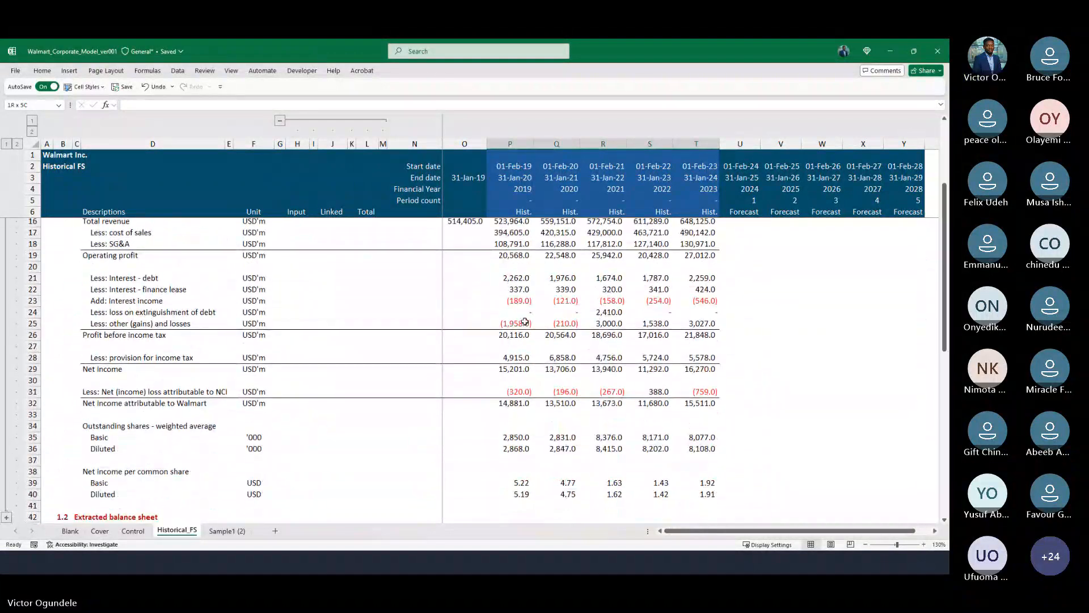
{"action": "left_click", "coordinate": [510, 301]}
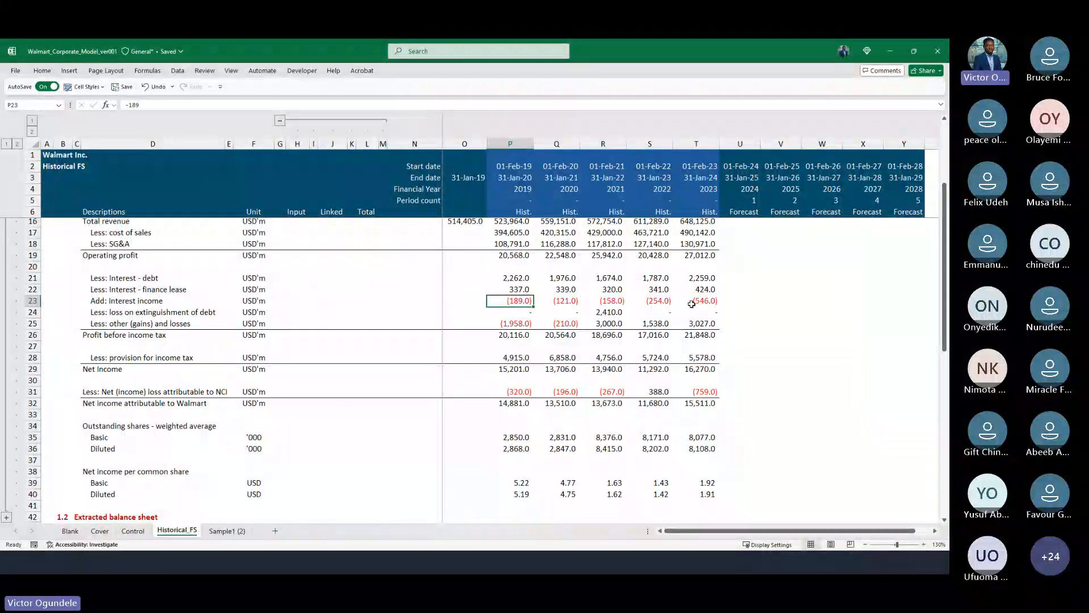
Link the interest income sign factor in H155 to Control!F62.
{"action": "scroll", "coordinate": [692, 304], "scroll_direction": "down", "scroll_amount": 20}
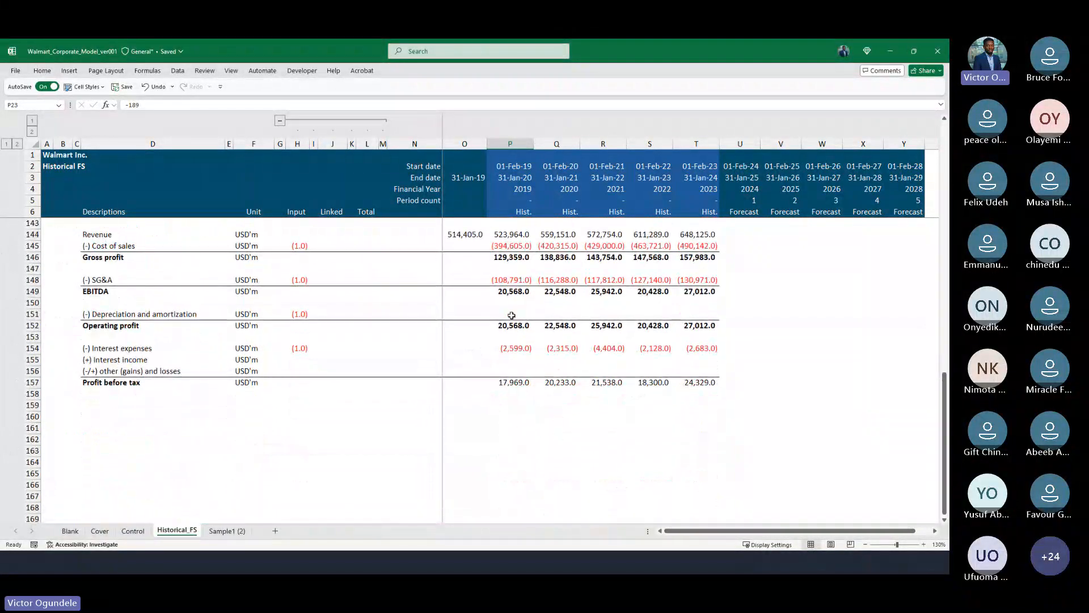
{"action": "left_click", "coordinate": [295, 359]}
{"action": "key", "text": "ctrl+e"}
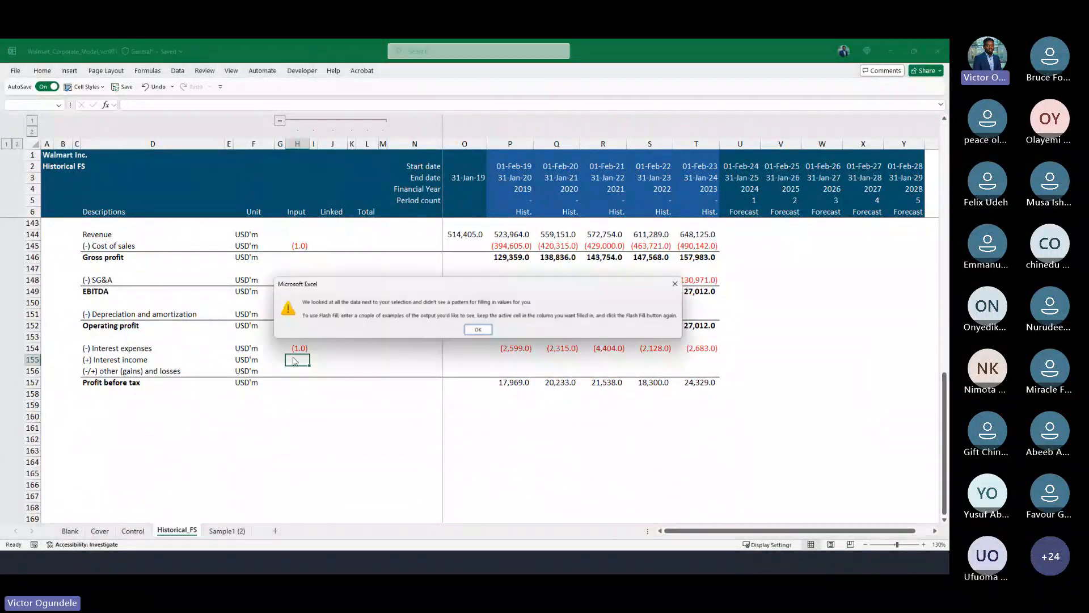
{"action": "key", "text": "Return"}
{"action": "key", "text": "Return"}
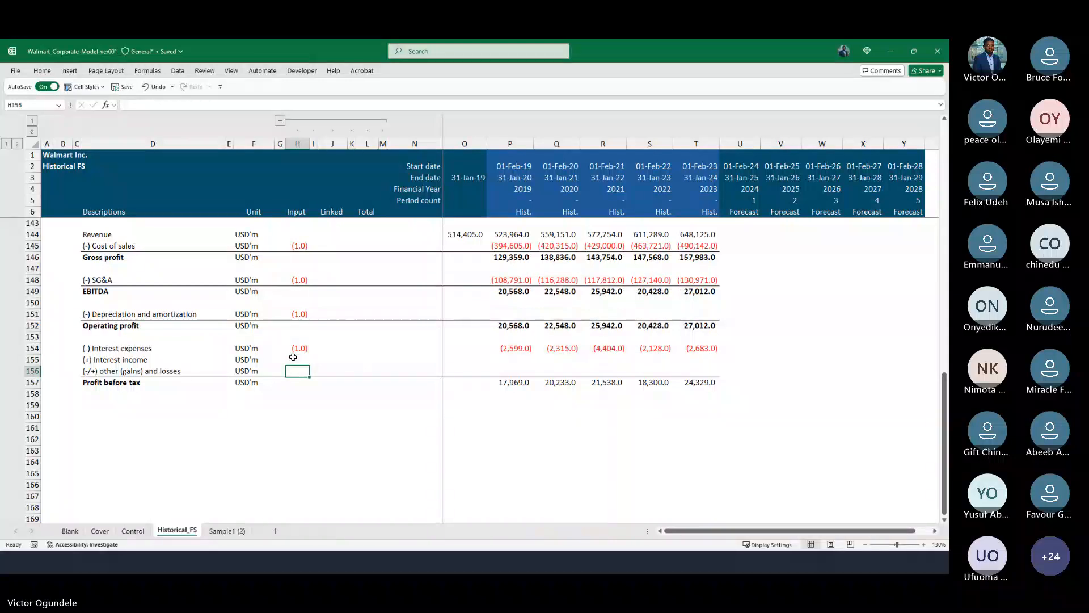
{"action": "left_click", "coordinate": [293, 357]}
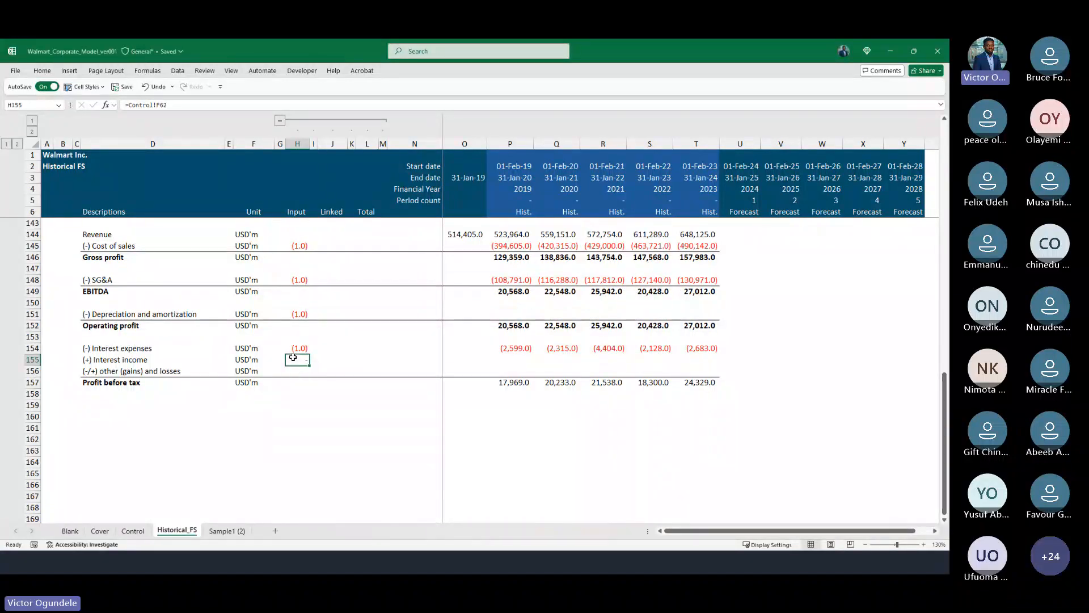
Set the interest income sign factor in F62 on Control to -1 and return to H155 on Historical_FS.
{"action": "key", "text": "ctrl+bracketleft"}
{"action": "type", "text": "-1"}
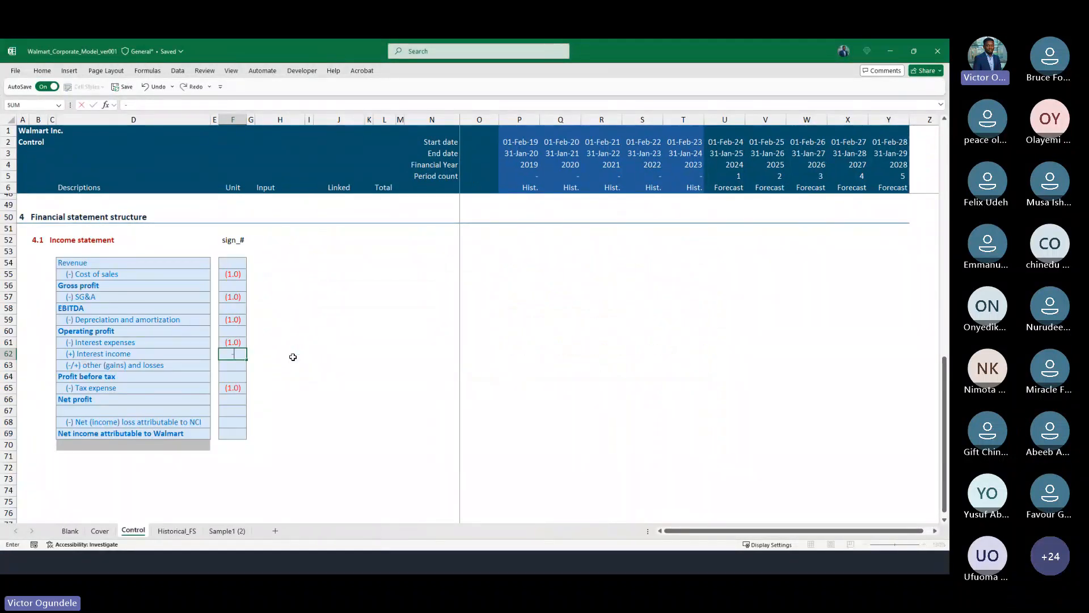
{"action": "key", "text": "ctrl+Return"}
{"action": "key", "text": "F5"}
{"action": "key", "text": "Return"}
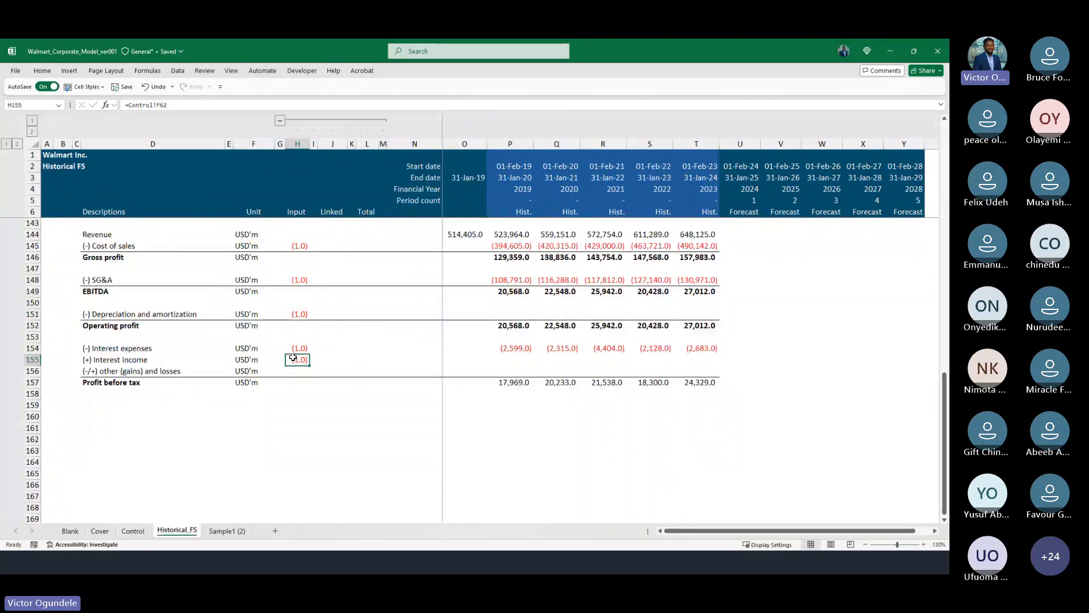
{"action": "key", "text": "Right"}
{"action": "key", "text": "Right"}
{"action": "key", "text": "Right"}
{"action": "key", "text": "Right"}
{"action": "key", "text": "Right"}
{"action": "key", "text": "Right"}
{"action": "key", "text": "Right"}
{"action": "key", "text": "Right"}
{"action": "key", "text": "Right"}
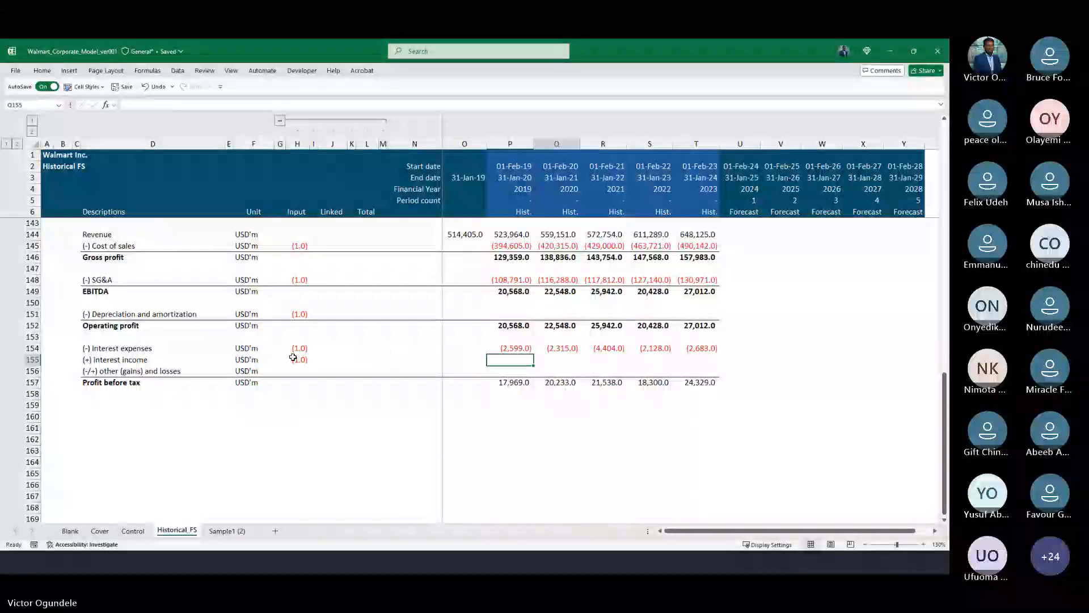
Multiply 2019 revenue in P144 by its sign factor with =P16*$H$144 and fill the formula across to T144.
{"action": "scroll", "coordinate": [373, 339], "scroll_direction": "up", "scroll_amount": 2}
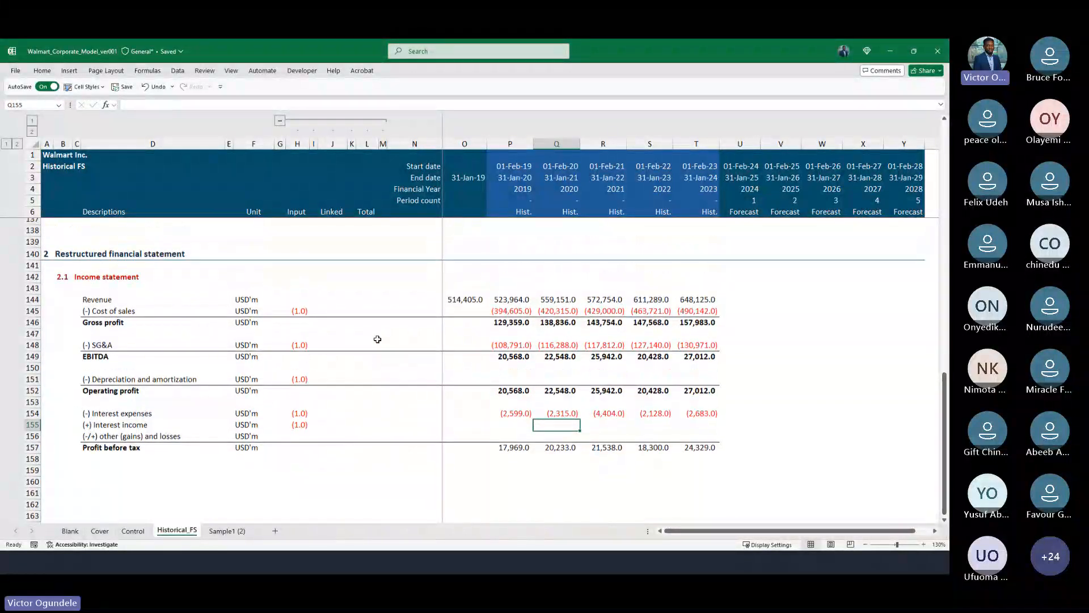
{"action": "left_click", "coordinate": [504, 301]}
{"action": "key", "text": "F2"}
{"action": "type", "text": "*"}
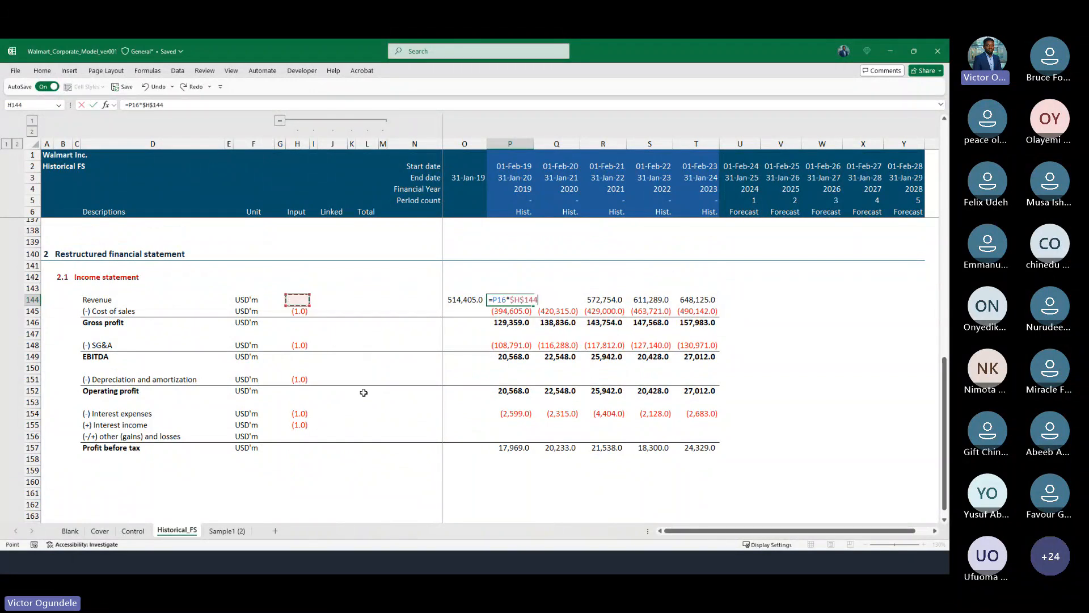
{"action": "key", "text": "ctrl+Return"}
{"action": "key", "text": "ctrl+shift+Right"}
{"action": "key", "text": "ctrl+r"}
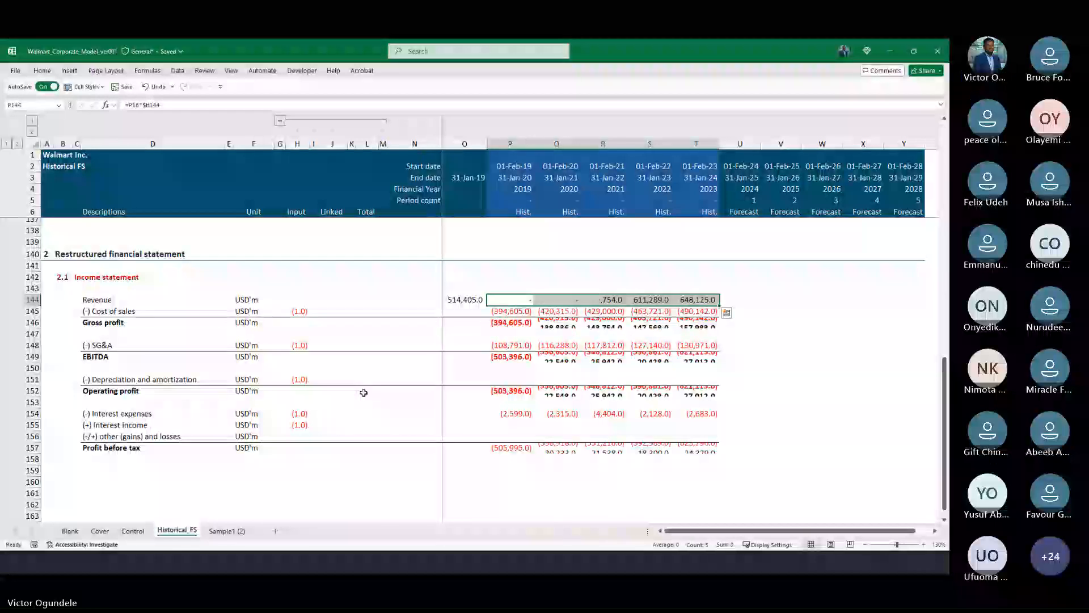
Enter 1 as the revenue sign factor in F54 on the Control sheet.
{"action": "key", "text": "shift+BackSpace"}
{"action": "key", "text": "ctrl+bracketleft"}
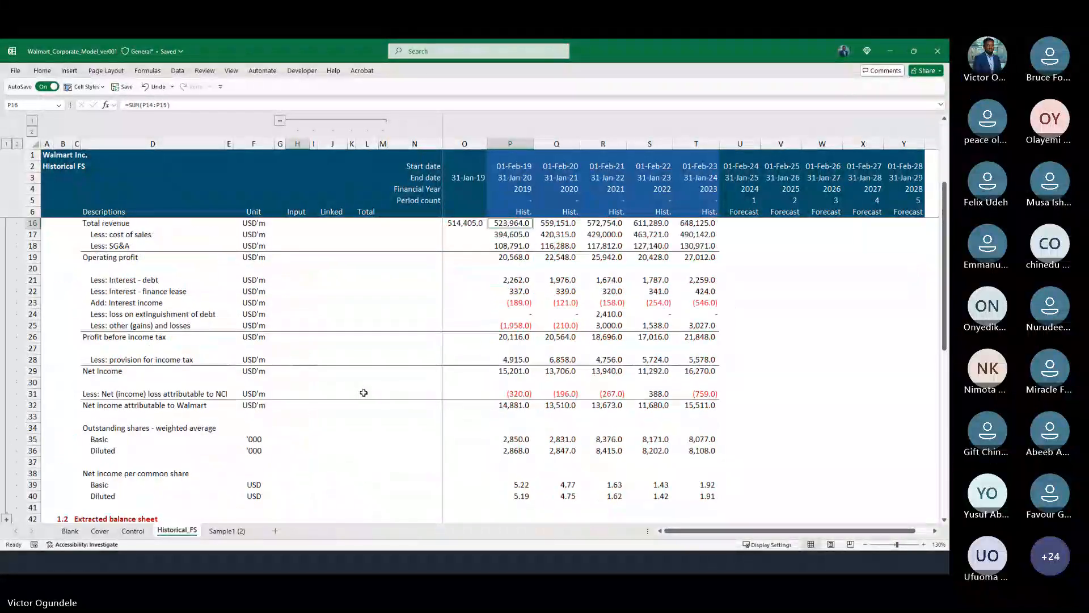
{"action": "key", "text": "ctrl+Page_Up"}
{"action": "scroll", "coordinate": [234, 278], "scroll_direction": "up", "scroll_amount": 3}
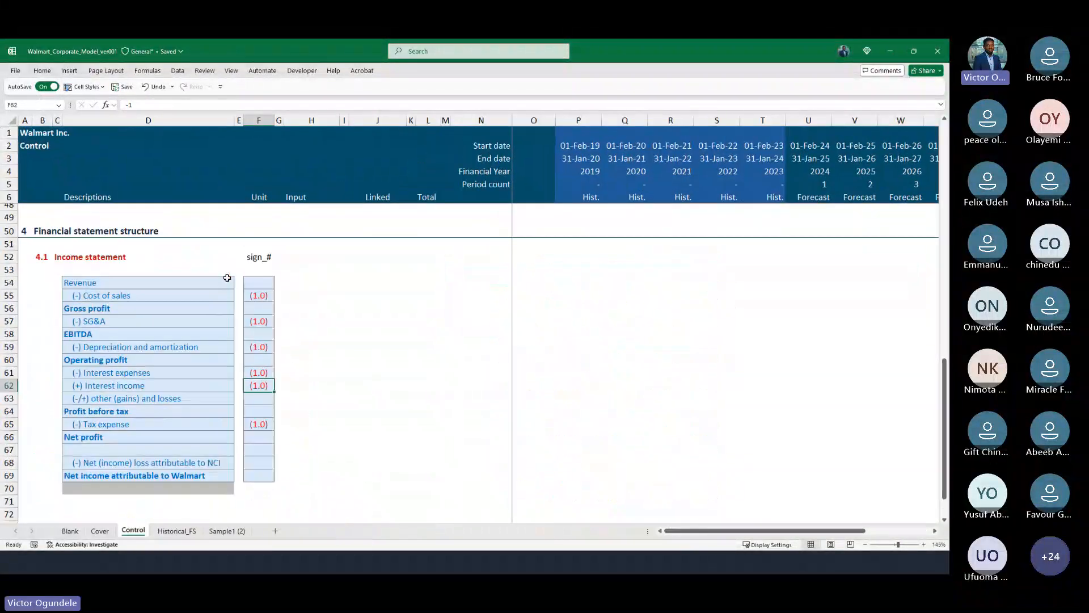
{"action": "left_click", "coordinate": [286, 302]}
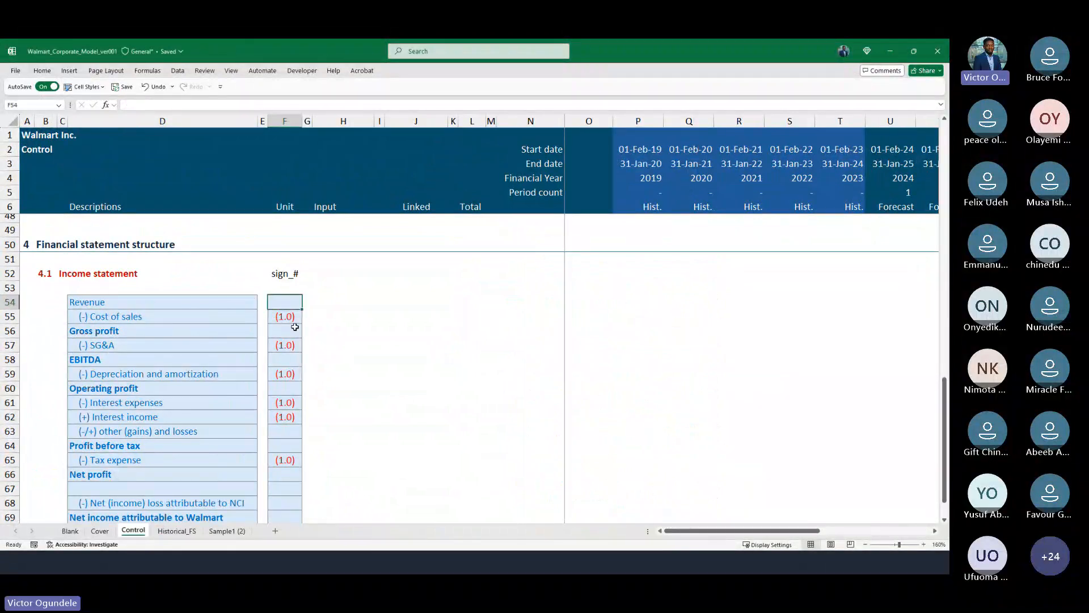
{"action": "type", "text": "1"}
{"action": "key", "text": "Return"}
Enter 1 as the sign factor for other (gains) and losses in F63 on Control and return to Historical_FS.
{"action": "left_click", "coordinate": [295, 331]}
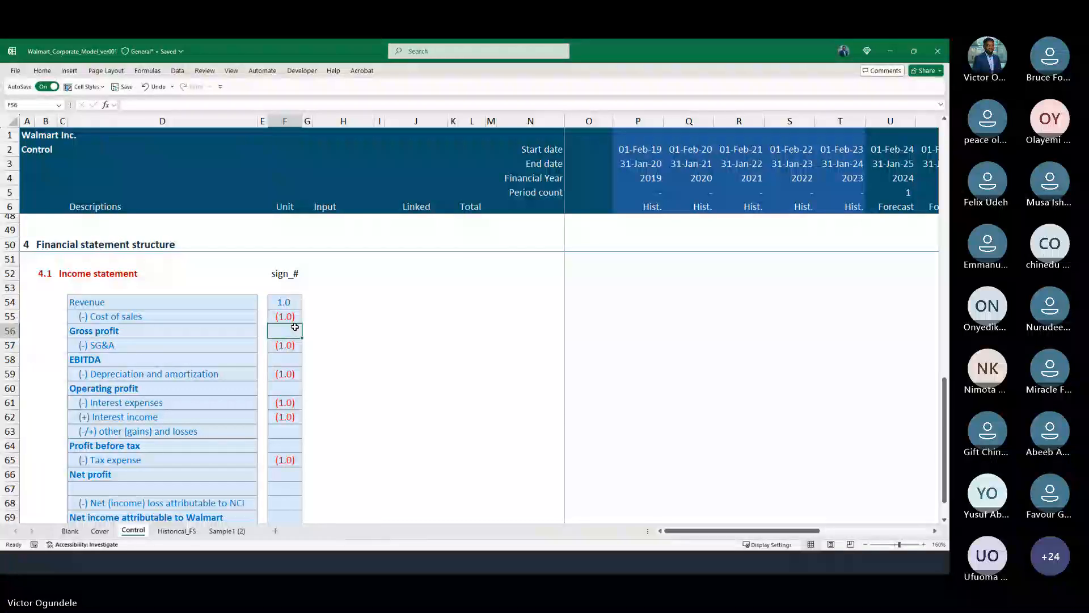
{"action": "key", "text": "Down"}
{"action": "key", "text": "Down"}
{"action": "key", "text": "Down"}
{"action": "key", "text": "Down"}
{"action": "key", "text": "Down"}
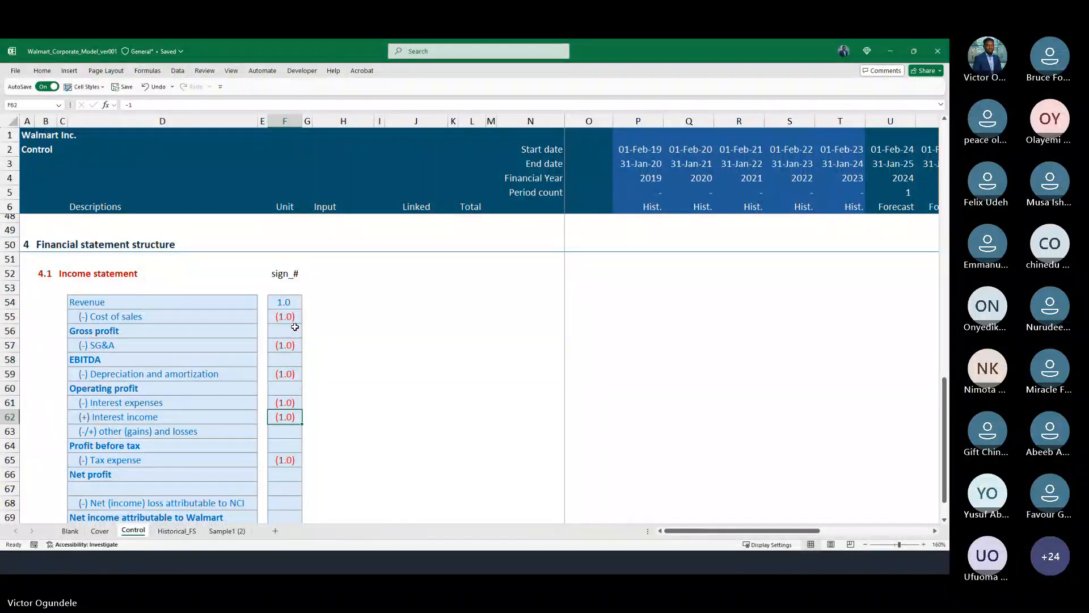
{"action": "key", "text": "Down"}
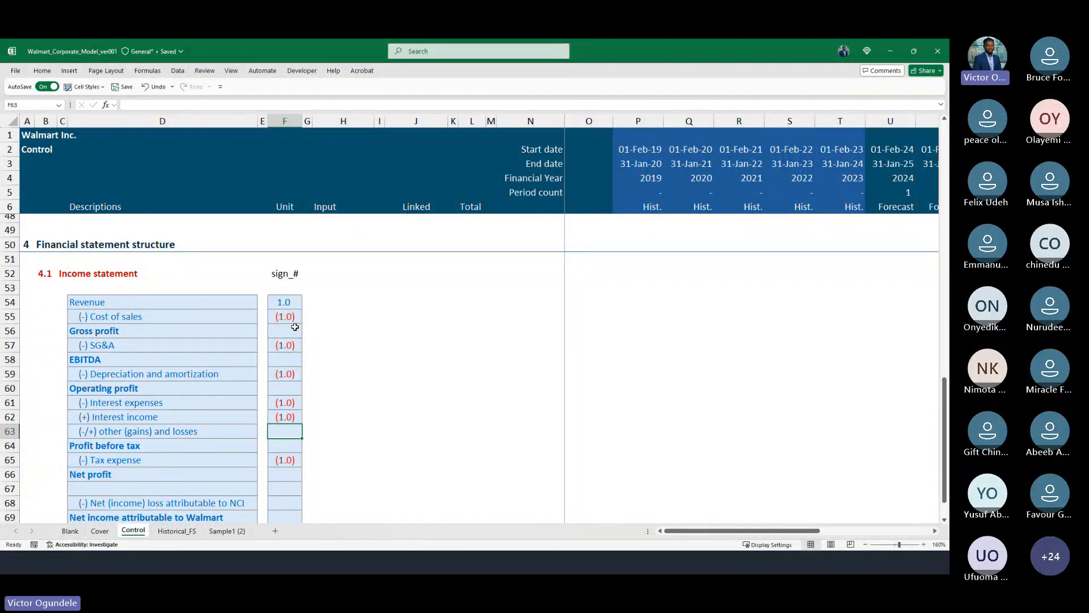
{"action": "type", "text": "1"}
{"action": "key", "text": "Return"}
{"action": "key", "text": "Down"}
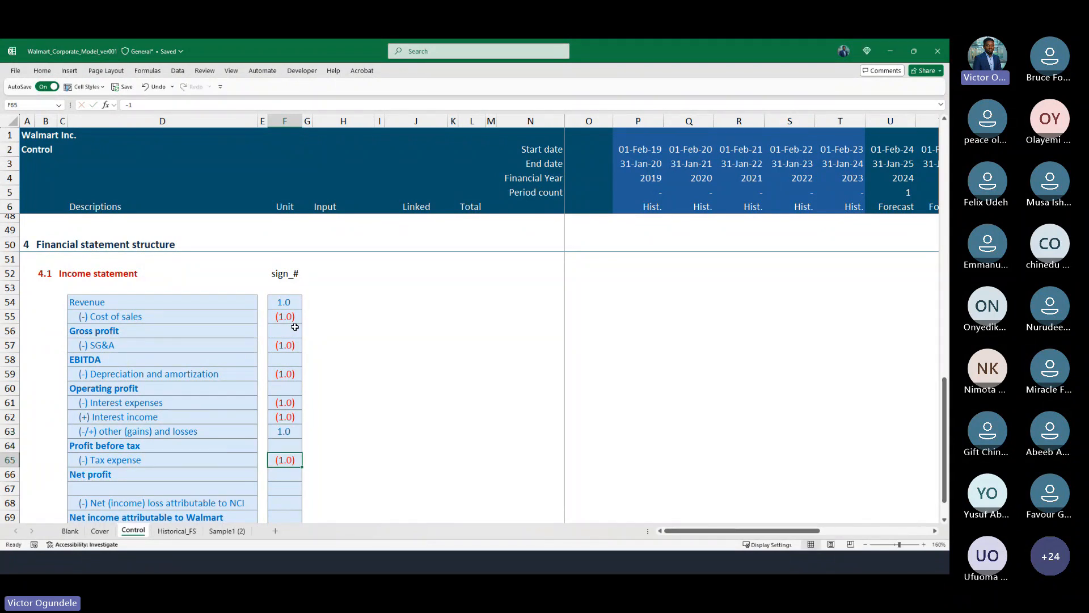
{"action": "key", "text": "ctrl+Page_Down"}
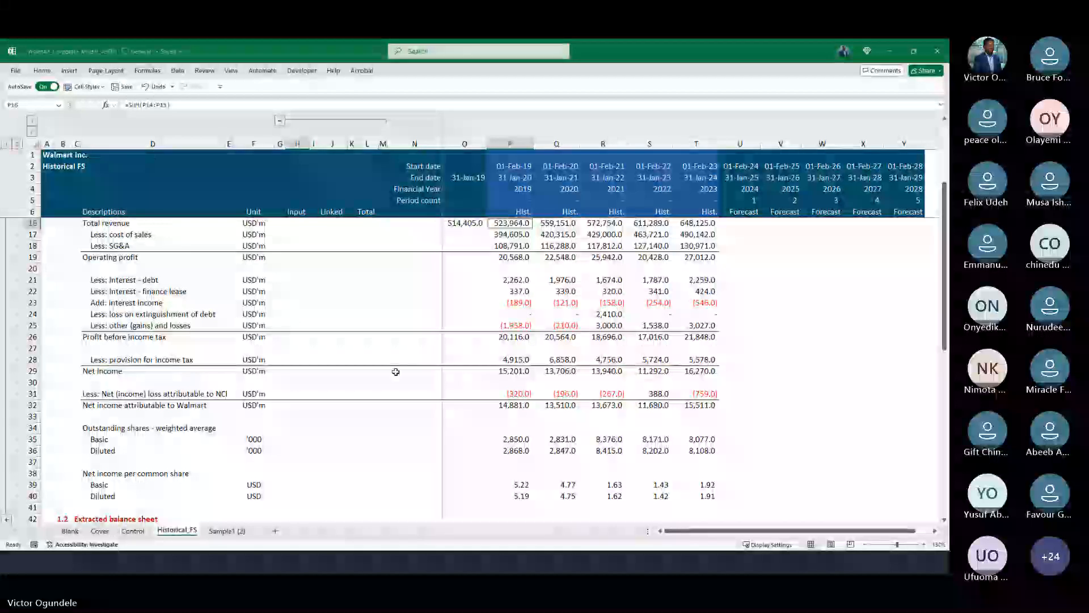
Copy the cost of sales sign factor from H145 into the revenue row's H144.
{"action": "left_click", "coordinate": [519, 428]}
{"action": "scroll", "coordinate": [519, 428], "scroll_direction": "down", "scroll_amount": 6}
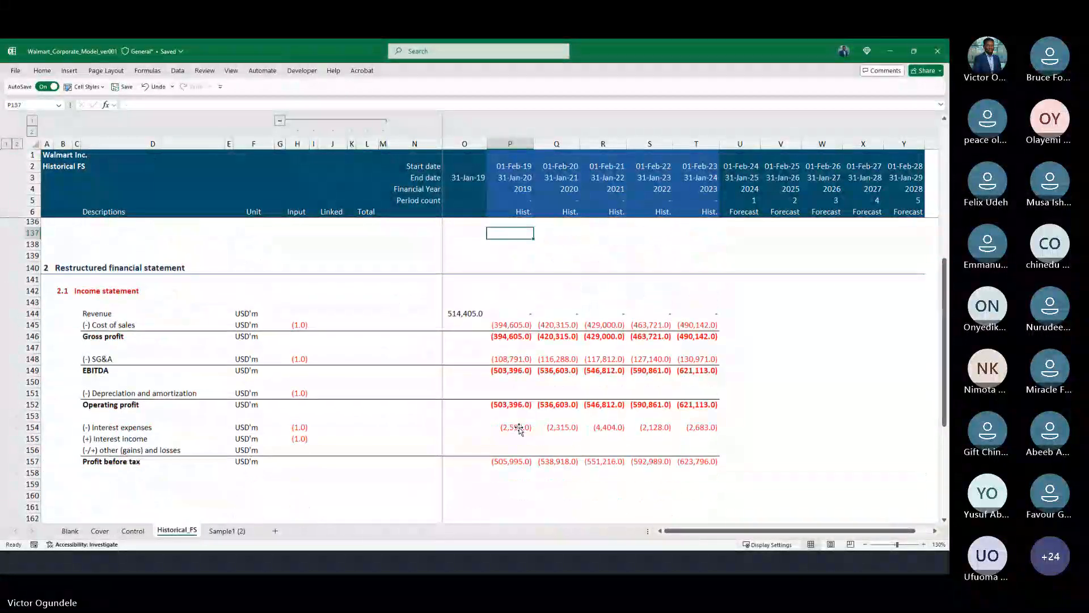
{"action": "left_click", "coordinate": [514, 303]}
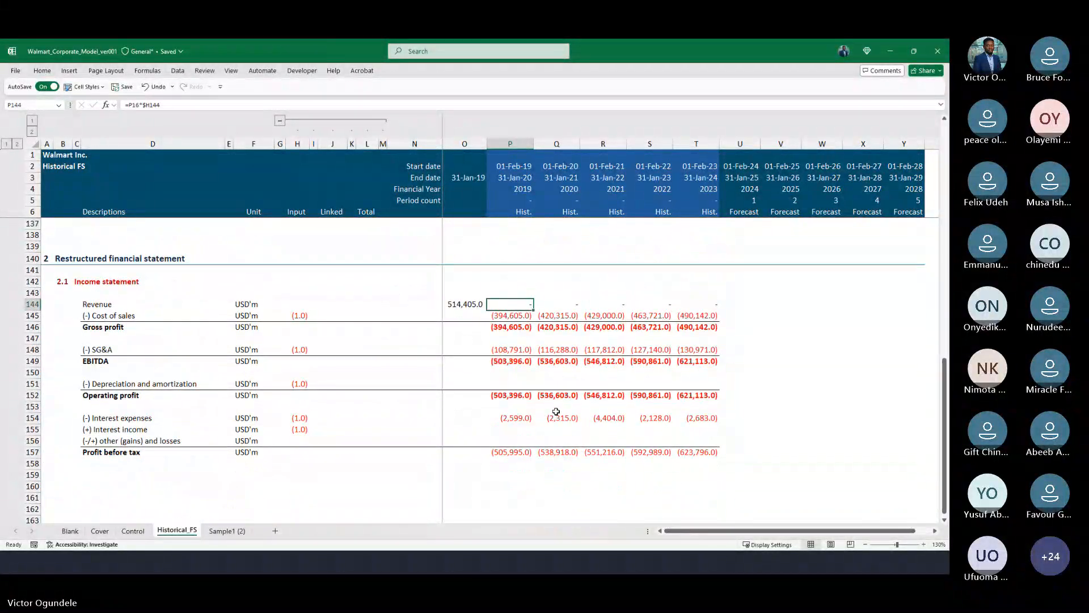
{"action": "left_click", "coordinate": [300, 310]}
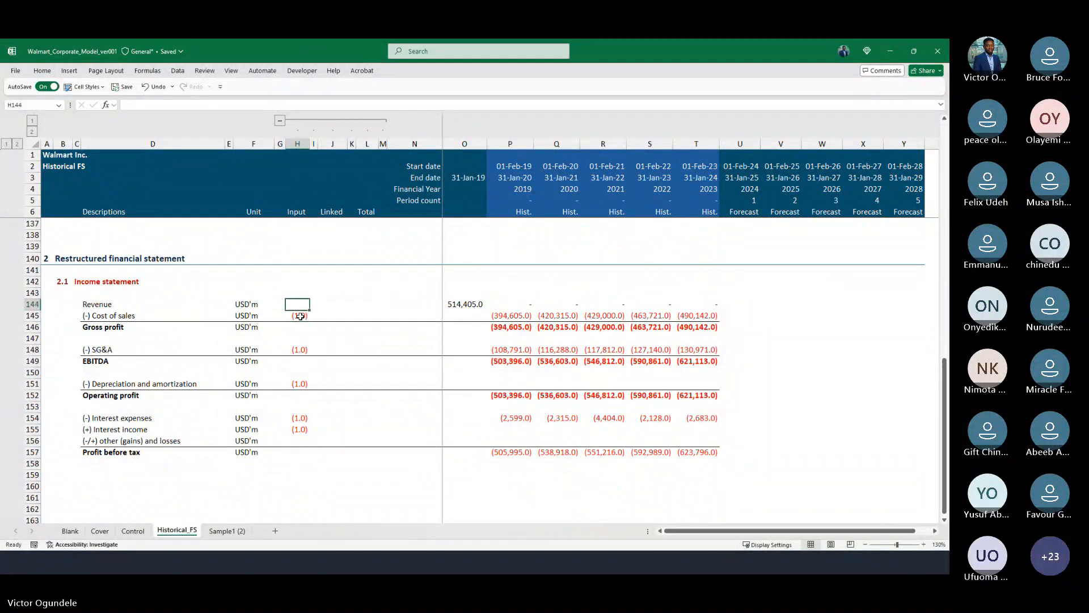
{"action": "left_click", "coordinate": [301, 316]}
{"action": "key", "text": "ctrl+c"}
{"action": "key", "text": "Up"}
{"action": "key", "text": "ctrl+v"}
{"action": "key", "text": "Right"}
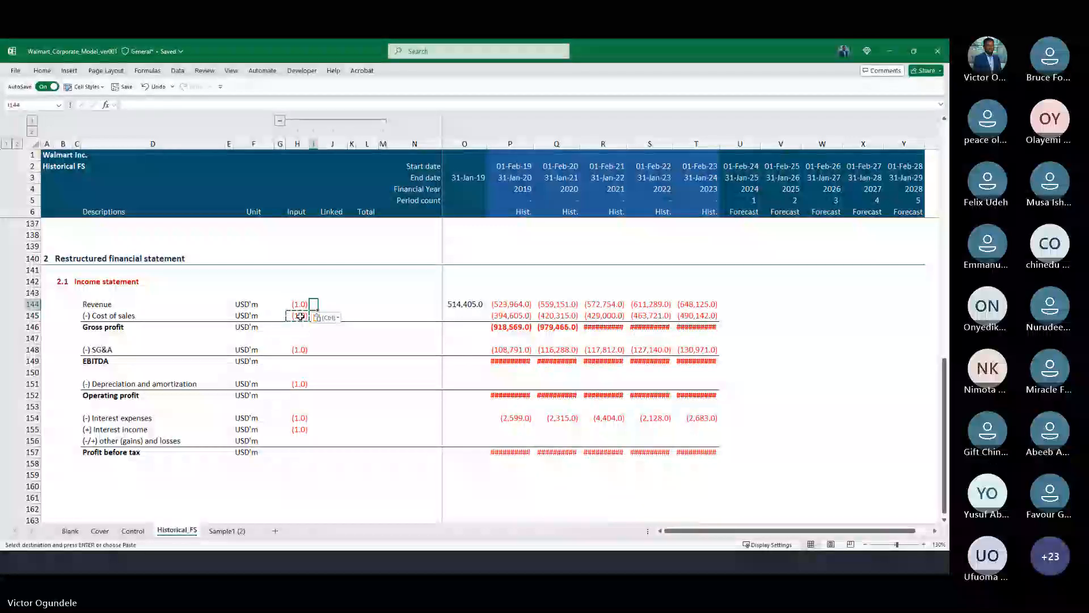
{"action": "key", "text": "ctrl+Right"}
{"action": "key", "text": "ctrl+Right"}
{"action": "key", "text": "Left"}
{"action": "key", "text": "Left"}
{"action": "key", "text": "Left"}
{"action": "key", "text": "Left"}
{"action": "key", "text": "Left"}
{"action": "key", "text": "Left"}
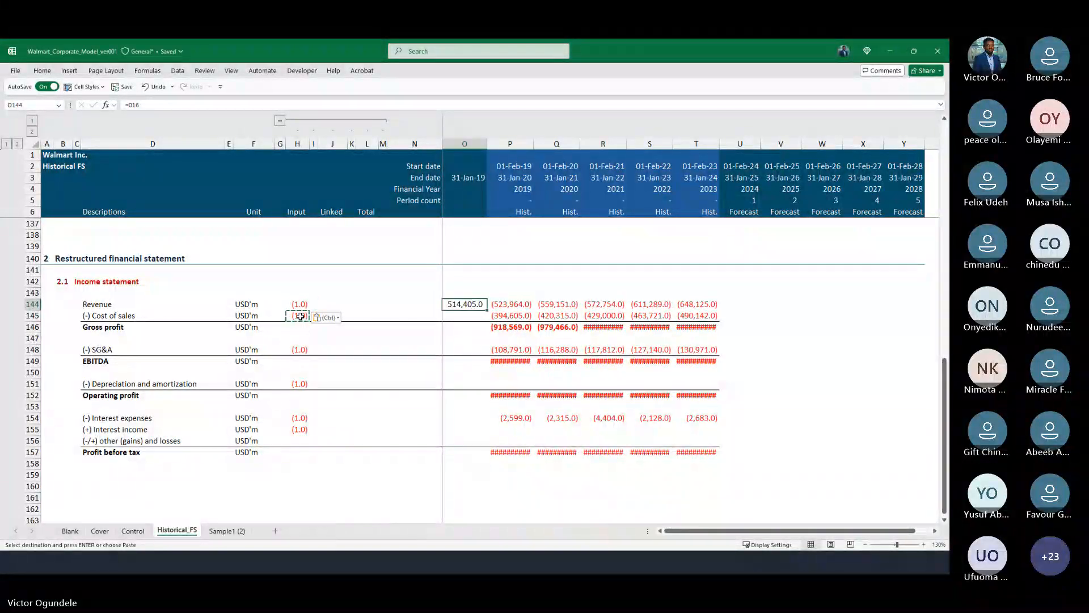
{"action": "key", "text": "Left"}
{"action": "key", "text": "Left"}
{"action": "key", "text": "Left"}
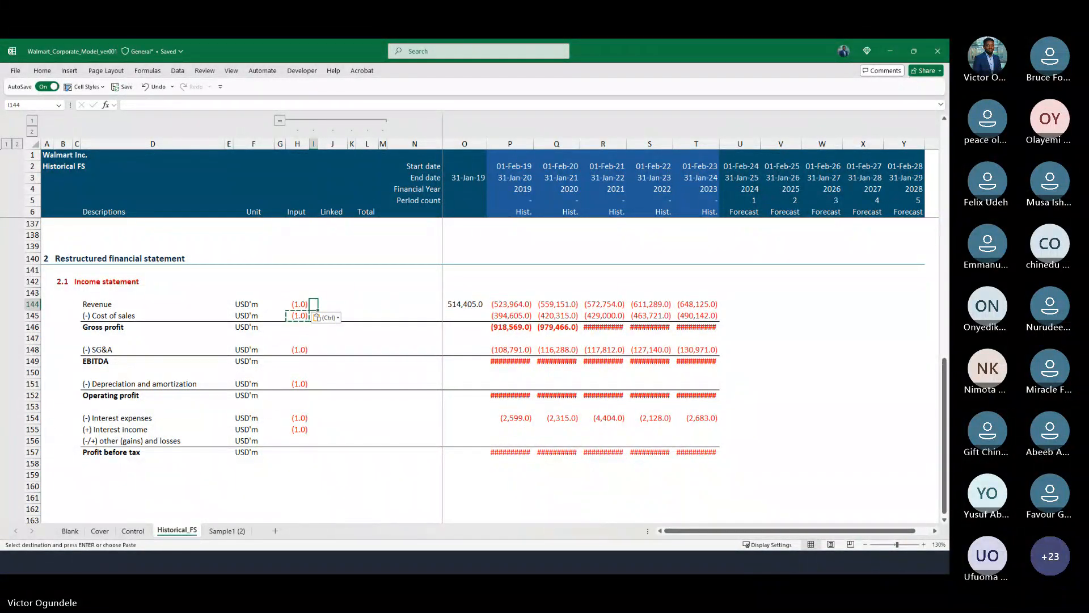
{"action": "key", "text": "alt+Tab"}
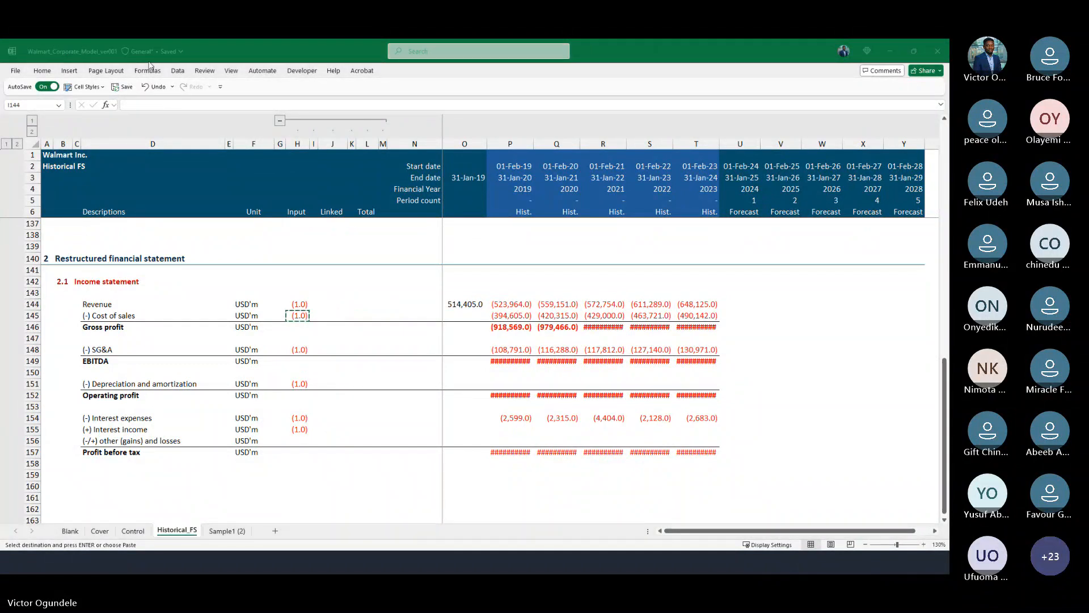
{"action": "key", "text": "alt+Tab"}
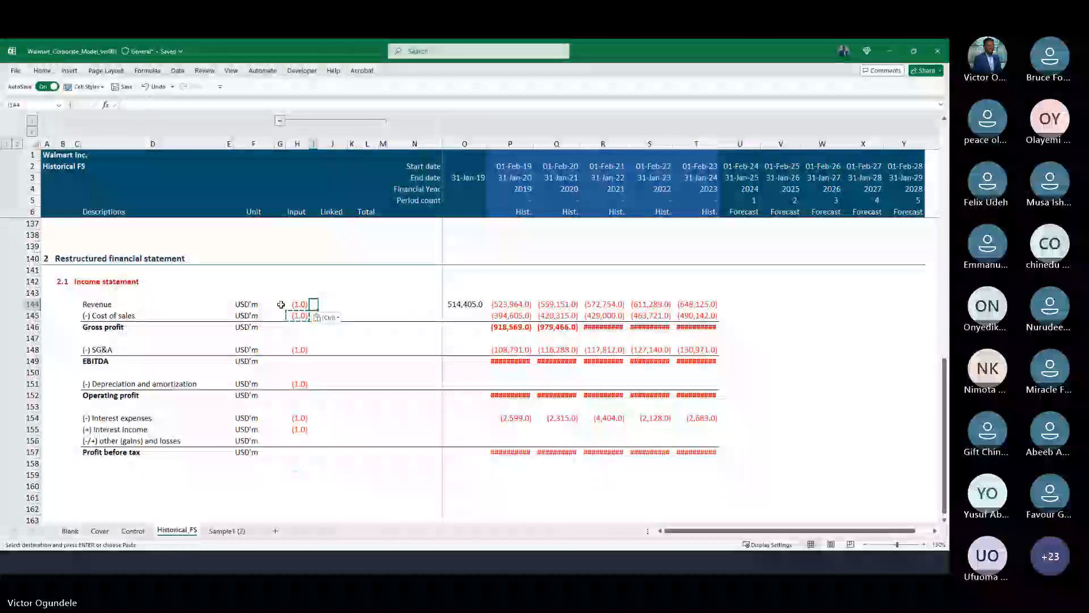
Link the revenue sign factor in H144 to F54 on Control and inspect the cost of sales link in H145.
{"action": "key", "text": "Left"}
{"action": "key", "text": "Left"}
{"action": "type", "text": "="}
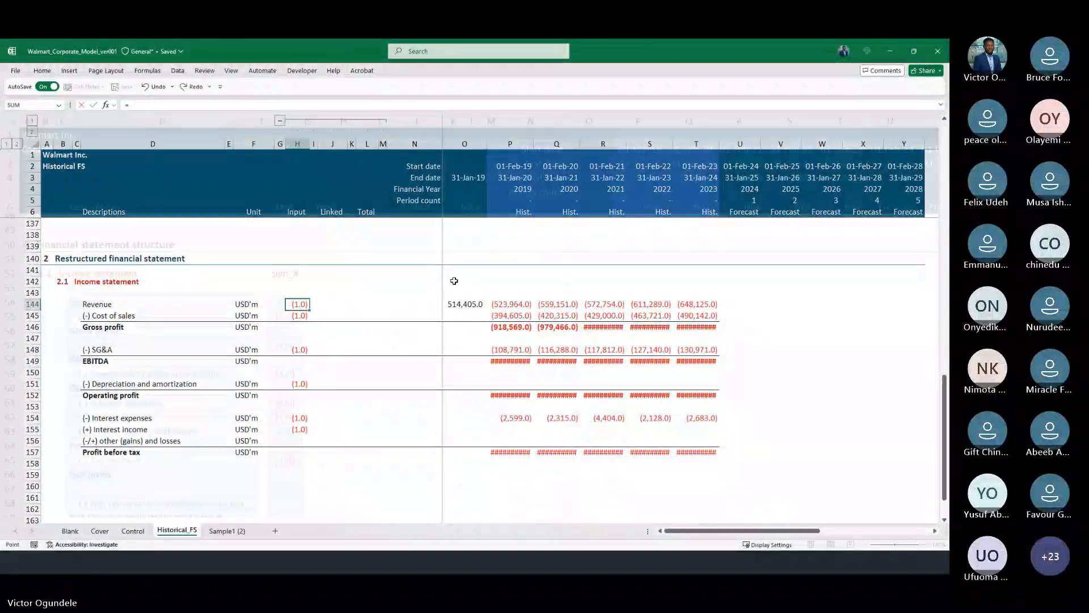
{"action": "key", "text": "ctrl+Page_Up"}
{"action": "left_click", "coordinate": [285, 302]}
{"action": "key", "text": "Return"}
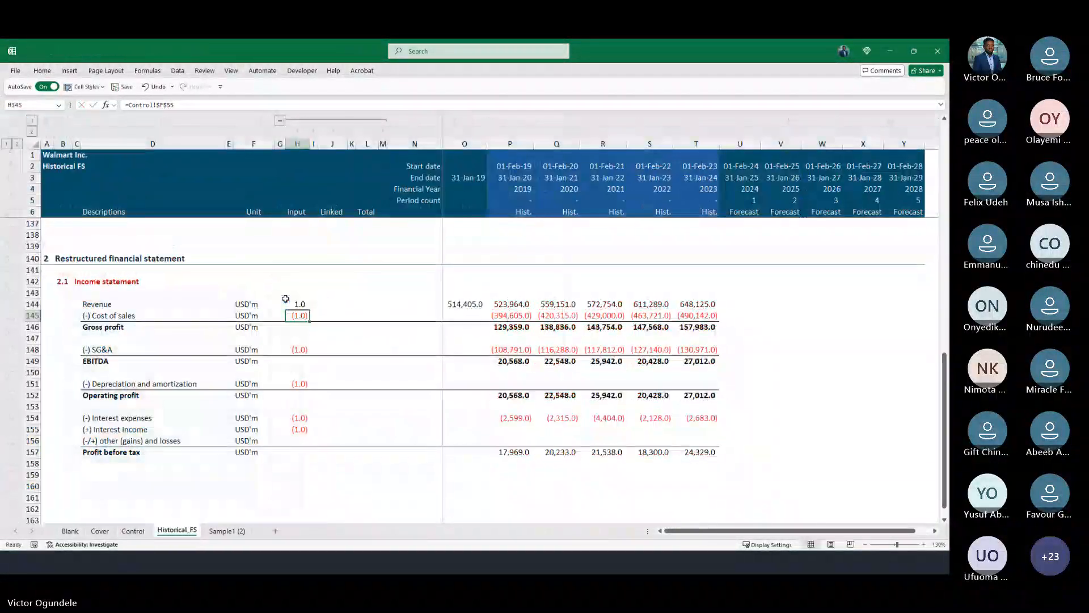
{"action": "key", "text": "F2"}
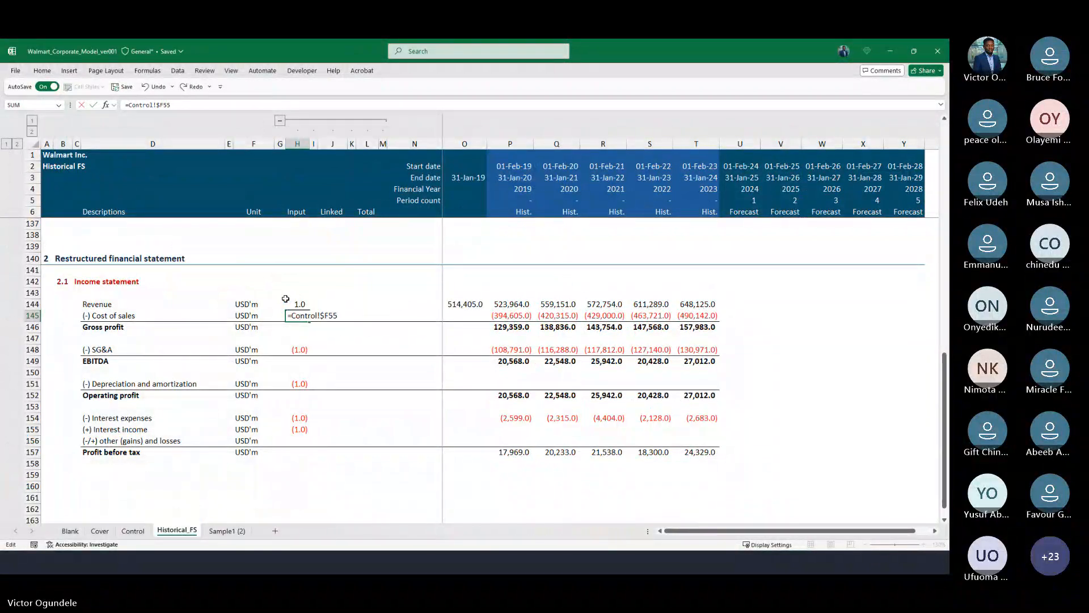
{"action": "key", "text": "Return"}
Multiply extracted interest income by its sign factor with =P23*$H155 across P155 to T155.
{"action": "key", "text": "ctrl+Down"}
{"action": "key", "text": "ctrl+Down"}
{"action": "key", "text": "ctrl+Down"}
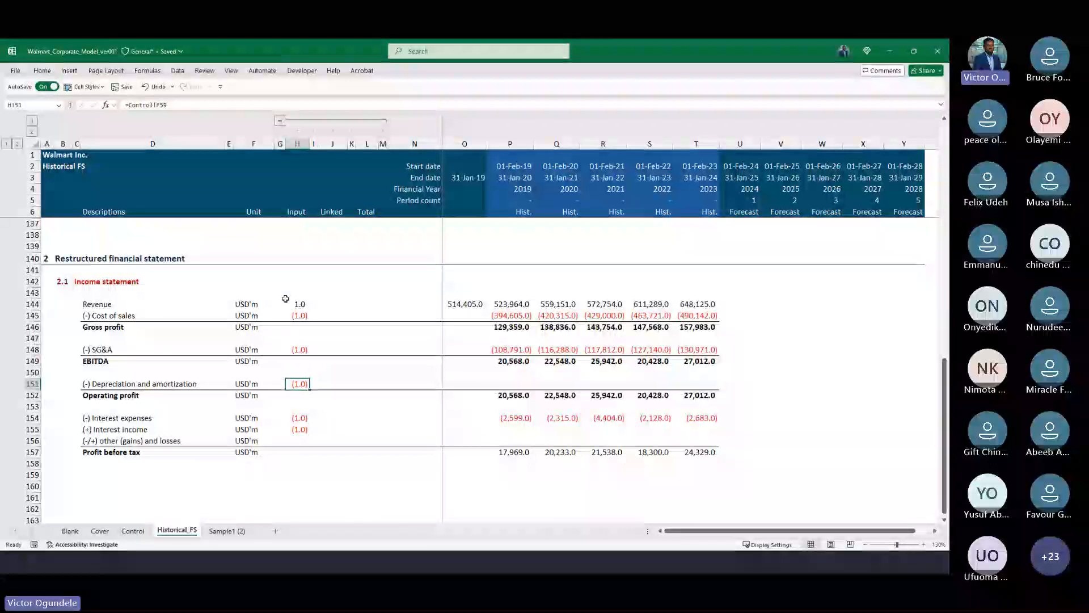
{"action": "key", "text": "Down"}
{"action": "key", "text": "Right"}
{"action": "key", "text": "Right"}
{"action": "key", "text": "Right"}
{"action": "key", "text": "Right"}
{"action": "key", "text": "Right"}
{"action": "key", "text": "Right"}
{"action": "key", "text": "Right"}
{"action": "key", "text": "Right"}
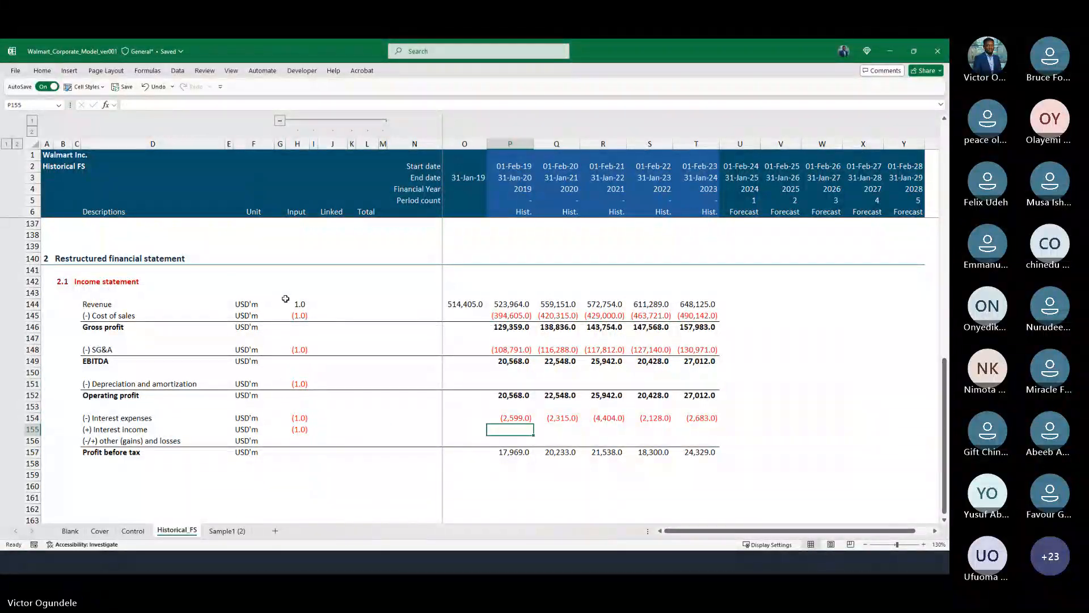
{"action": "key", "text": "shift+Right"}
{"action": "key", "text": "shift+Right"}
{"action": "key", "text": "shift+Right"}
{"action": "key", "text": "shift+Right"}
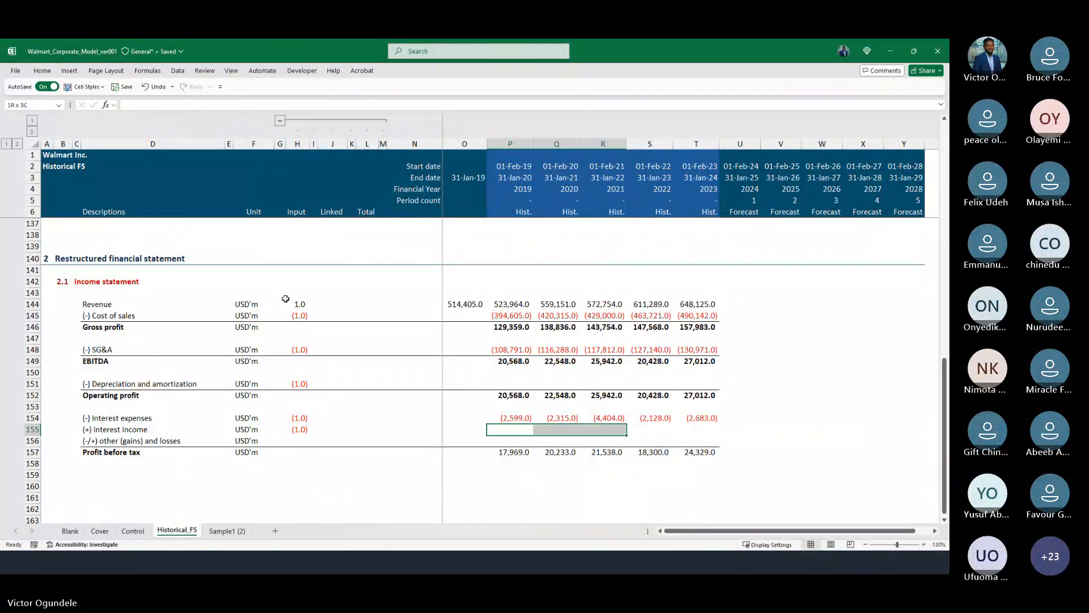
{"action": "type", "text": "="}
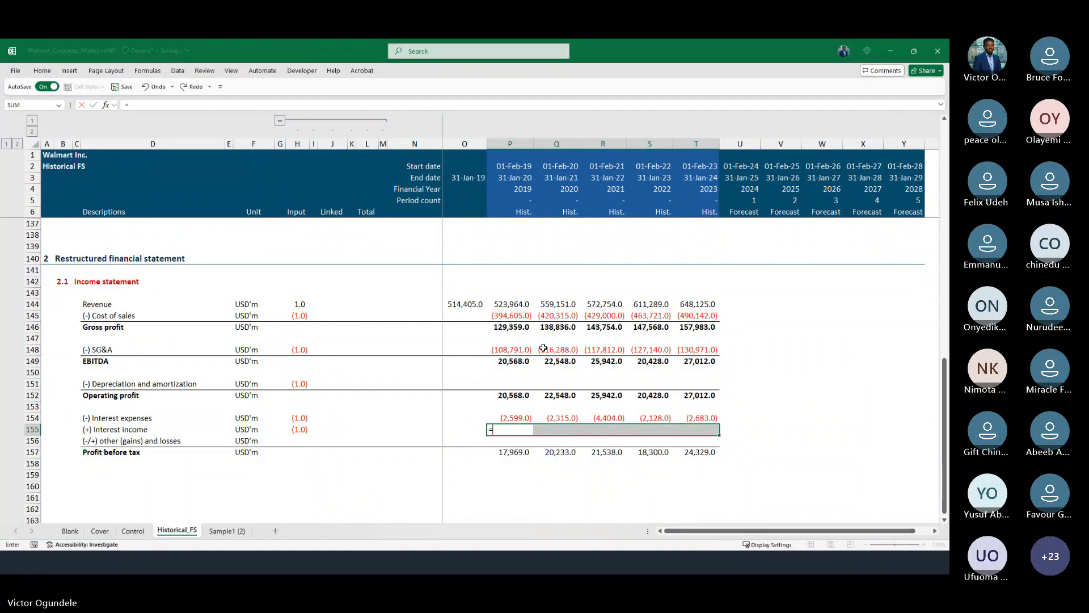
{"action": "scroll", "coordinate": [543, 348], "scroll_direction": "up", "scroll_amount": 20}
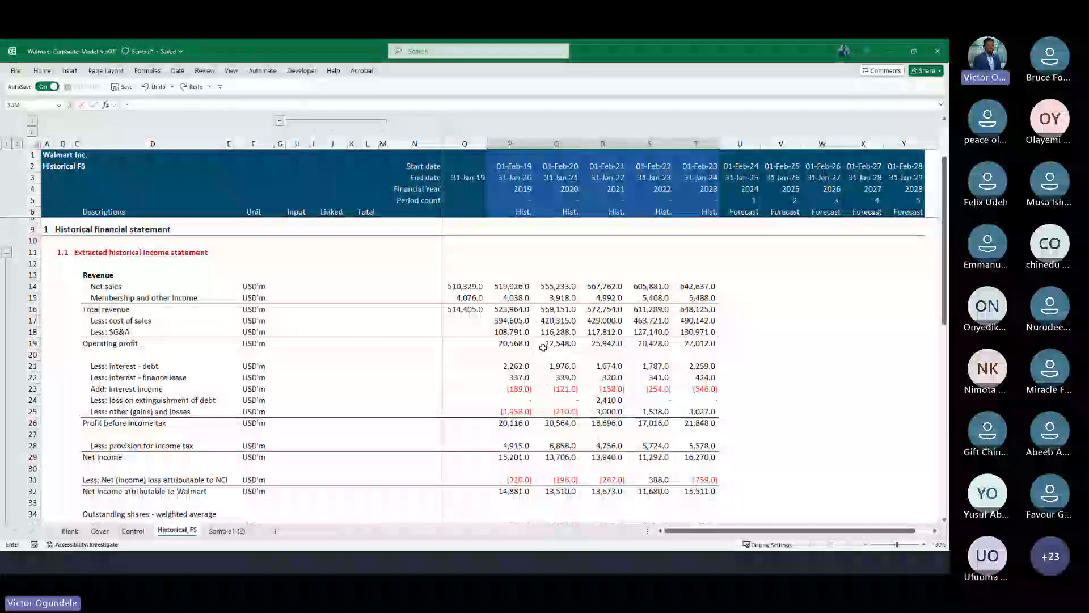
{"action": "left_click", "coordinate": [519, 390]}
{"action": "type", "text": "*"}
{"action": "key", "text": "ctrl+Left"}
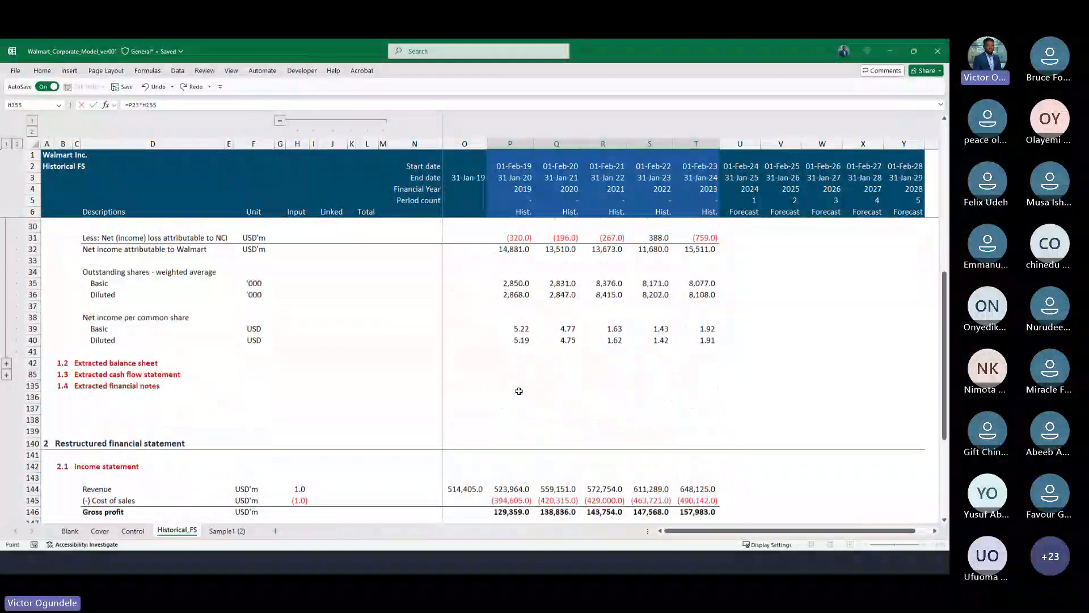
{"action": "key", "text": "F4"}
{"action": "scroll", "coordinate": [518, 391], "scroll_direction": "down", "scroll_amount": 2}
{"action": "key", "text": "ctrl+Return"}
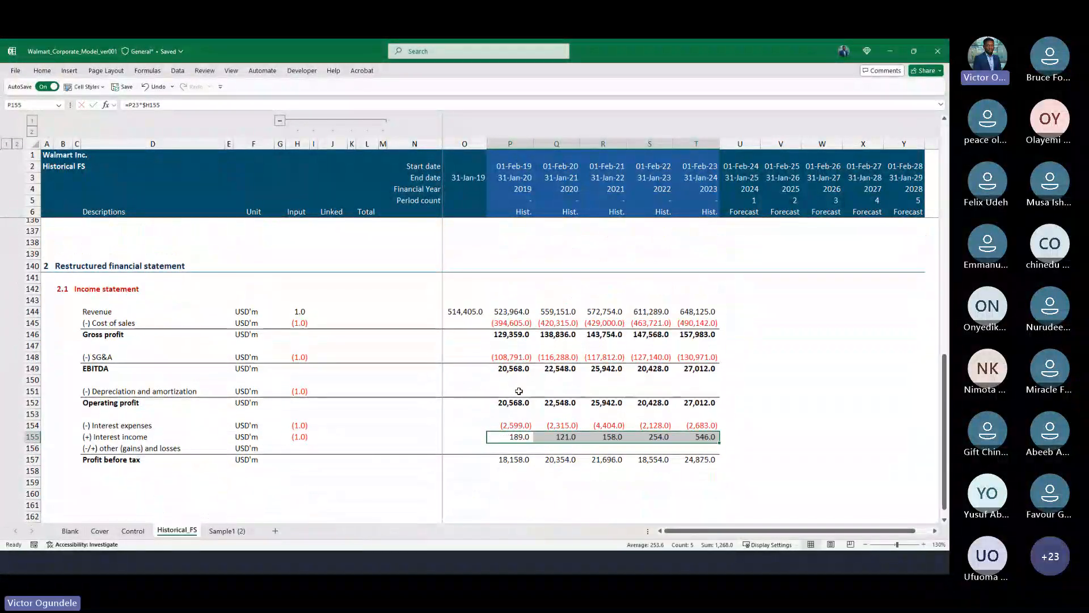
Review the extracted other (gains) and losses line and fill the sign factor link down from H155 into H156.
{"action": "key", "text": "Down"}
{"action": "scroll", "coordinate": [518, 391], "scroll_direction": "up", "scroll_amount": 20}
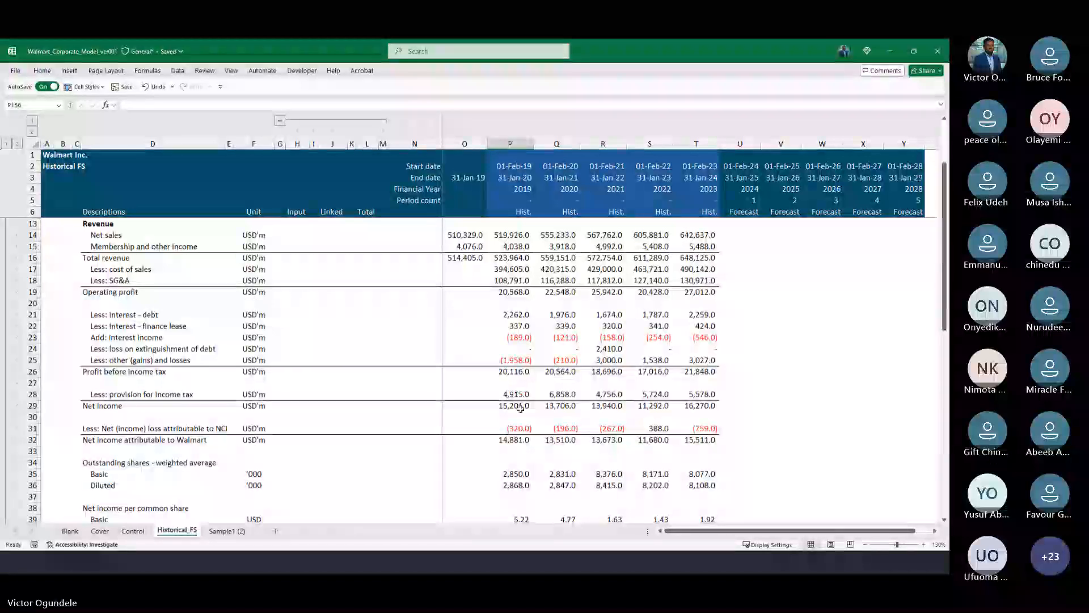
{"action": "scroll", "coordinate": [519, 397], "scroll_direction": "down", "scroll_amount": 2}
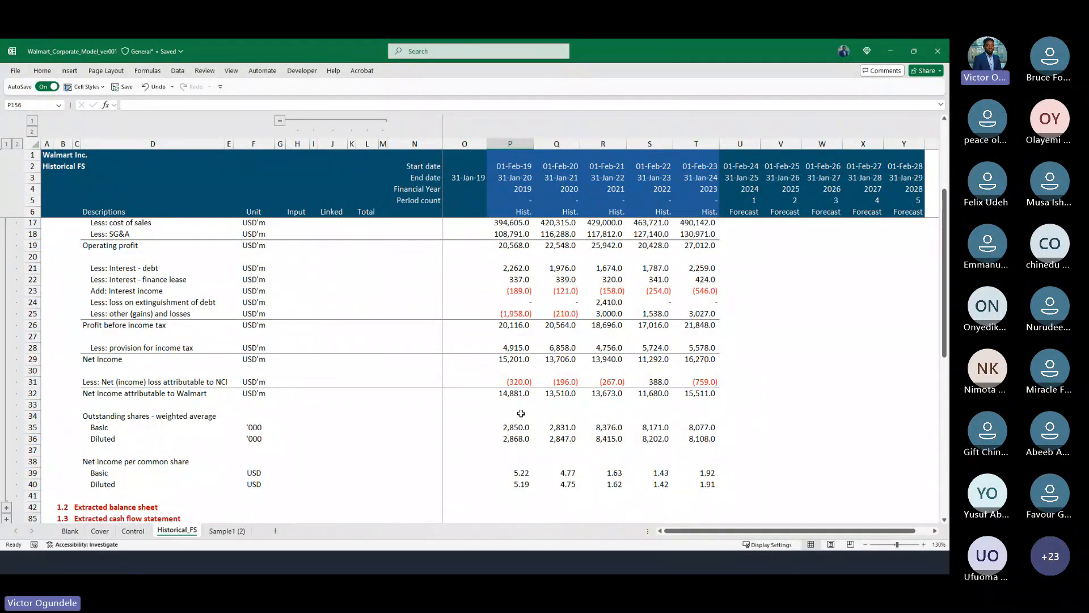
{"action": "scroll", "coordinate": [521, 413], "scroll_direction": "down", "scroll_amount": 5}
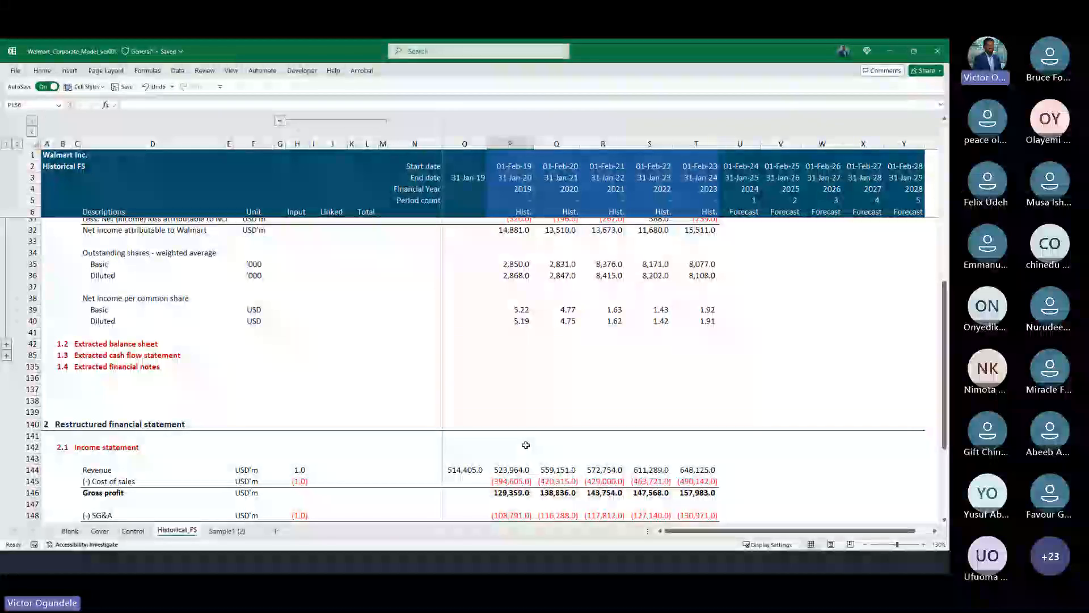
{"action": "scroll", "coordinate": [525, 444], "scroll_direction": "down", "scroll_amount": 4}
{"action": "key", "text": "ctrl+d"}
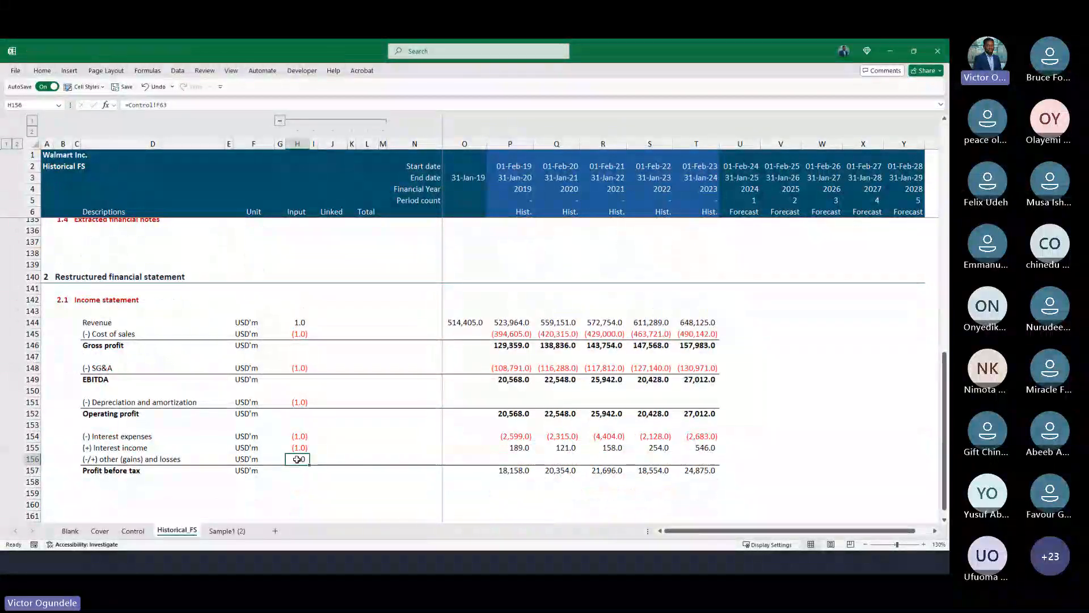
Set the sign factor for other (gains) and losses in F63 on Control to -1 and return to Historical_FS.
{"action": "key", "text": "ctrl+bracketleft"}
{"action": "type", "text": "-1"}
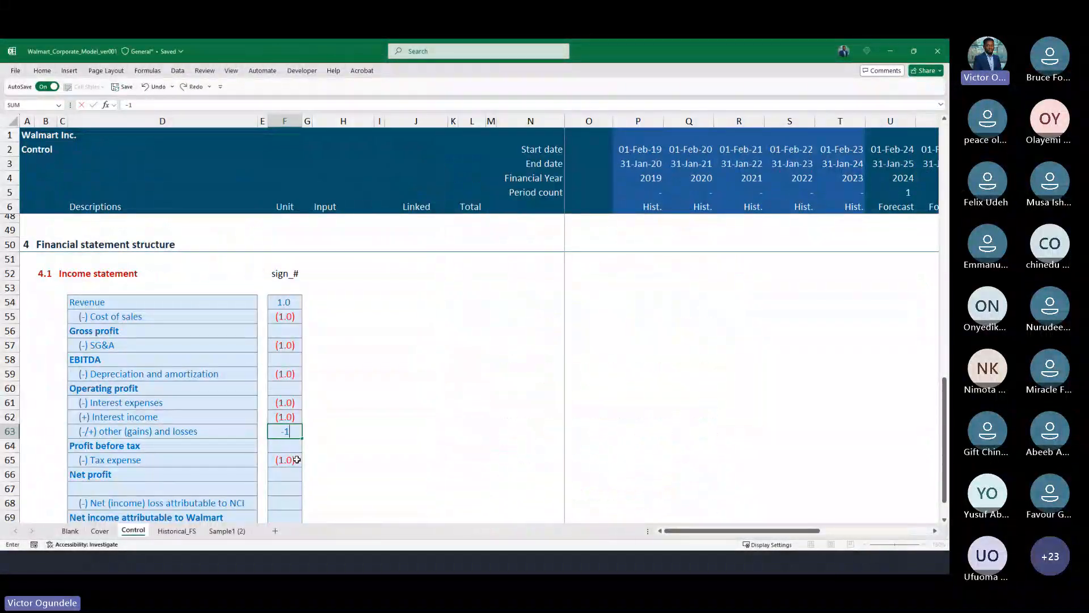
{"action": "key", "text": "Return"}
{"action": "key", "text": "Right"}
{"action": "key", "text": "ctrl+Page_Down"}
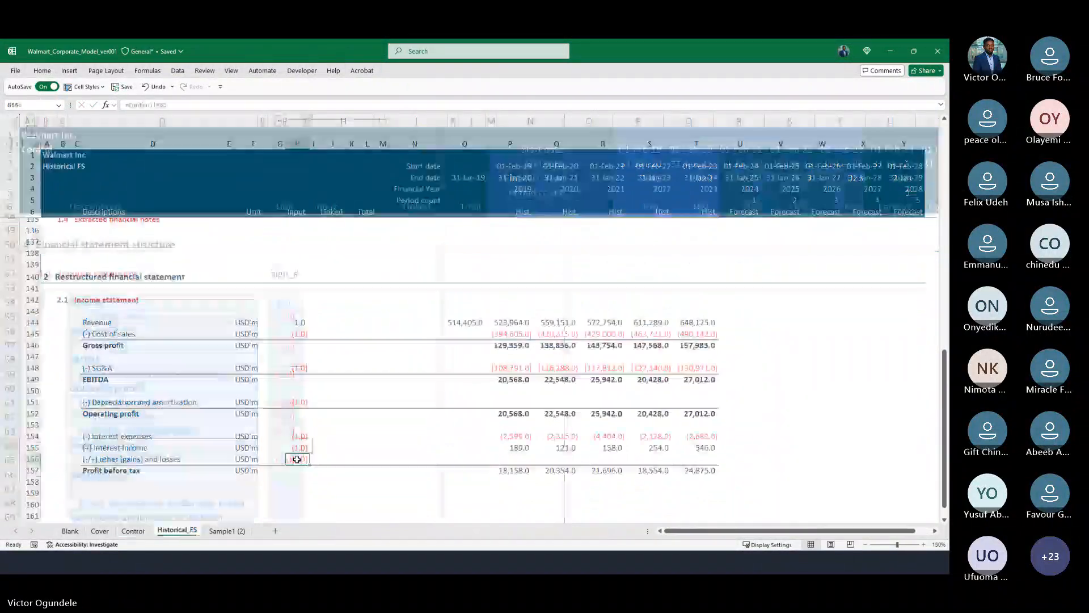
Multiply extracted other (gains) and losses by their sign factor with =P25*$H156 across P156 to T156.
{"action": "key", "text": "Right"}
{"action": "key", "text": "shift+Right"}
{"action": "key", "text": "shift+Right"}
{"action": "key", "text": "shift+Right"}
{"action": "key", "text": "shift+Right"}
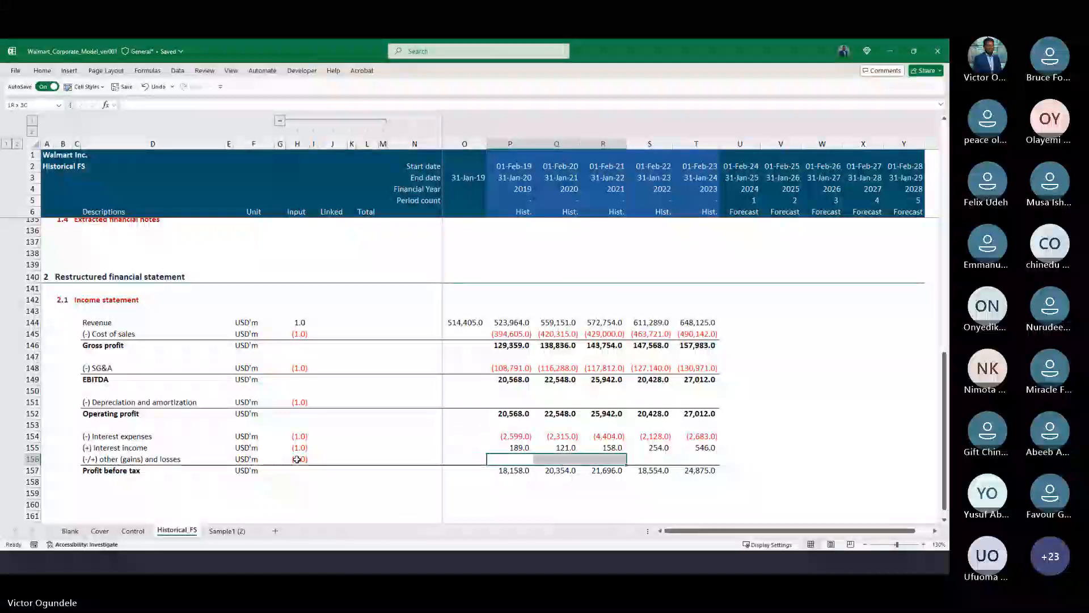
{"action": "type", "text": "="}
{"action": "scroll", "coordinate": [297, 459], "scroll_direction": "up", "scroll_amount": 20}
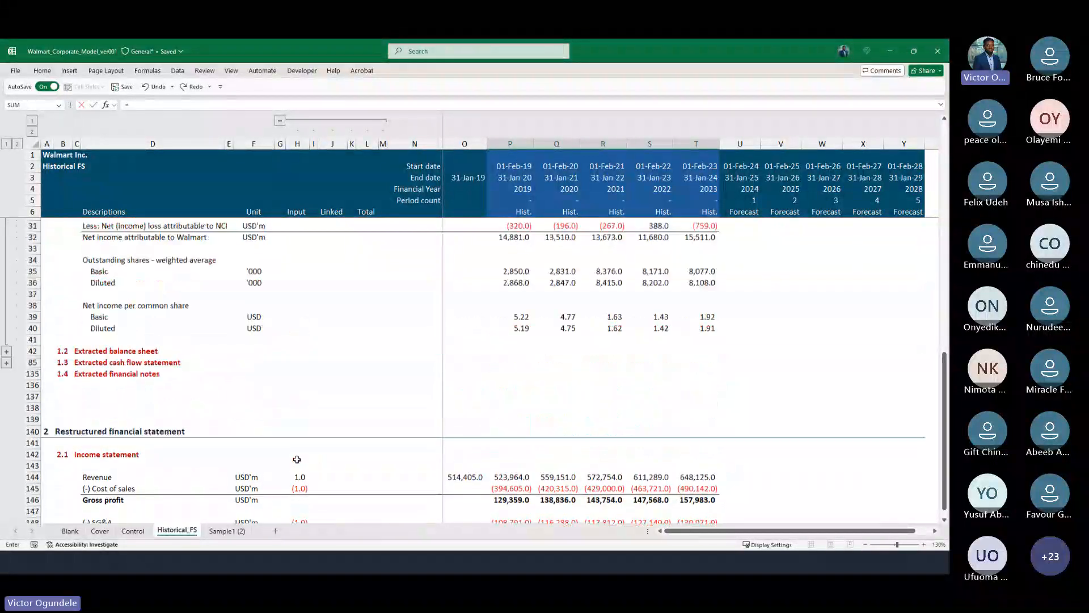
{"action": "scroll", "coordinate": [533, 467], "scroll_direction": "down", "scroll_amount": 2}
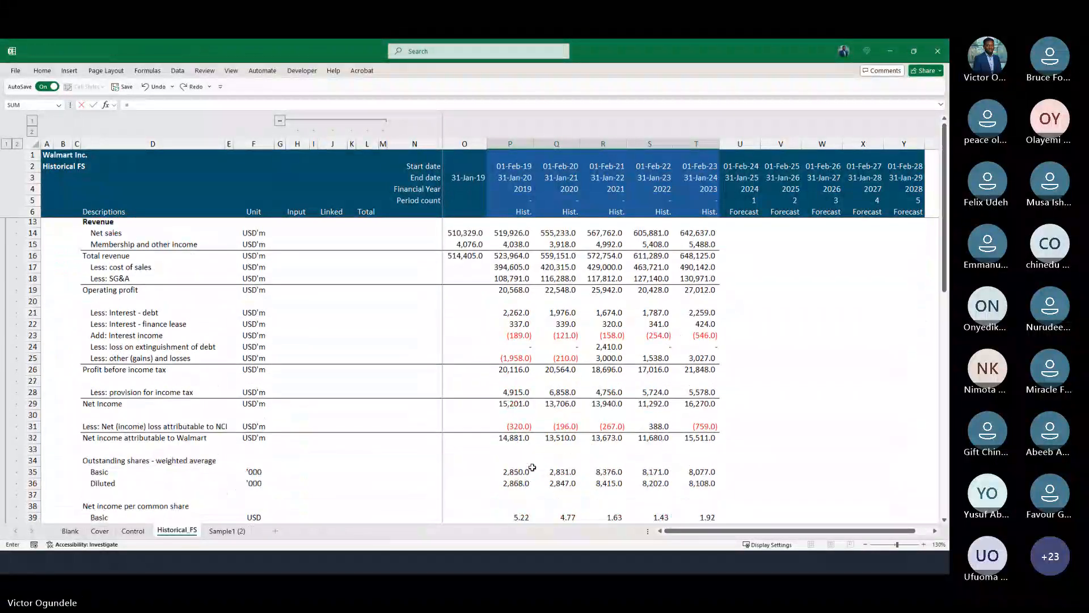
{"action": "left_click", "coordinate": [514, 358]}
{"action": "type", "text": "*"}
{"action": "key", "text": "Left"}
{"action": "key", "text": "Left"}
{"action": "key", "text": "Left"}
{"action": "key", "text": "Left"}
{"action": "key", "text": "Left"}
{"action": "key", "text": "Left"}
{"action": "key", "text": "Left"}
{"action": "key", "text": "Left"}
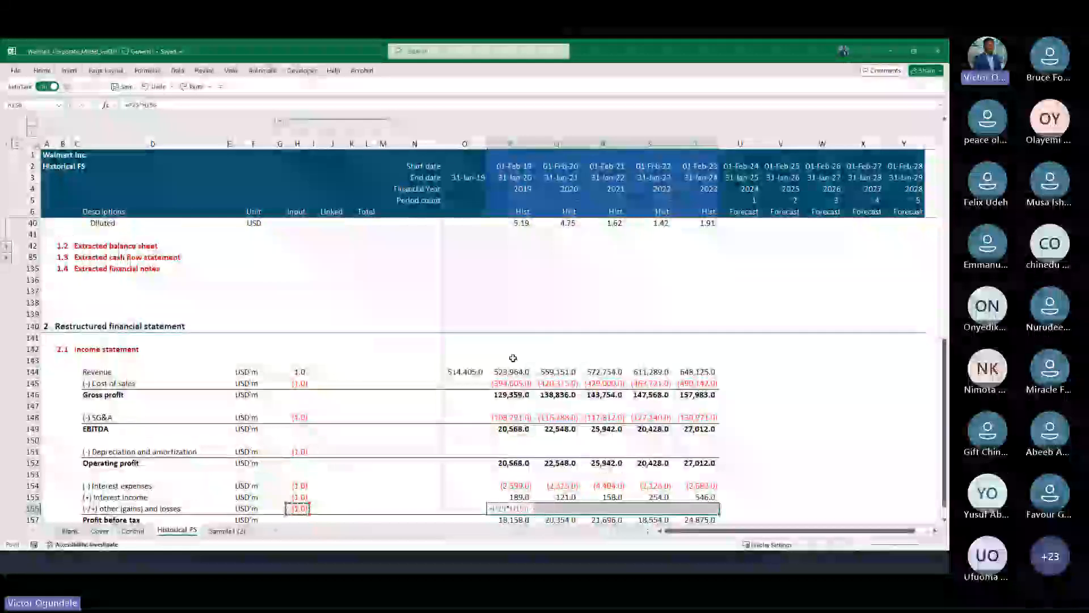
{"action": "key", "text": "F4"}
{"action": "key", "text": "F4"}
{"action": "key", "text": "F4"}
{"action": "key", "text": "ctrl+Return"}
{"action": "scroll", "coordinate": [513, 358], "scroll_direction": "down", "scroll_amount": 2}
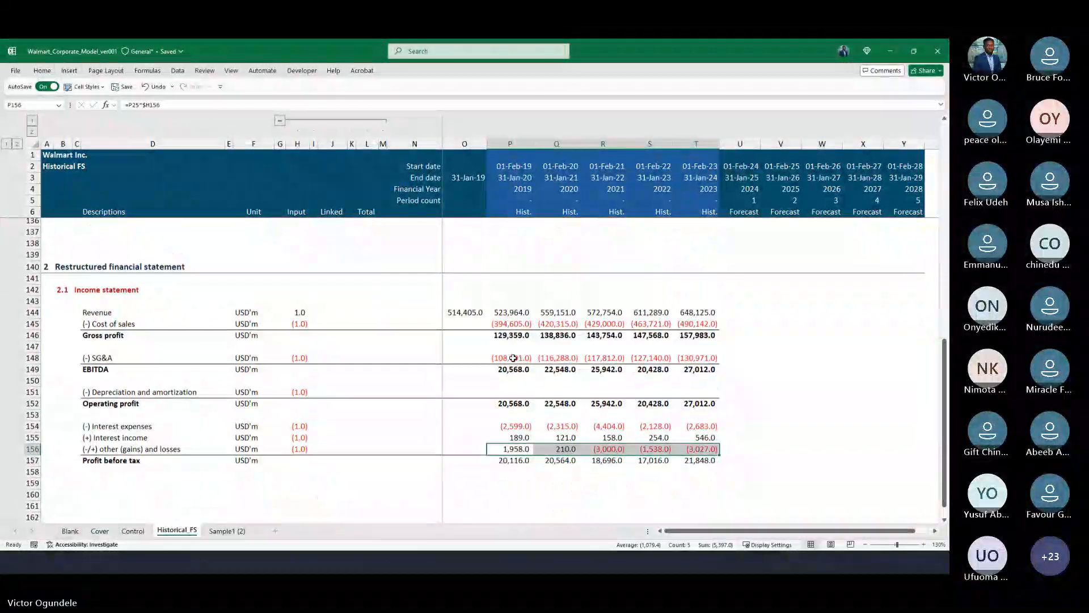
Link the row labels in D158 and D159 to Tax expense and Net profit in D65 and D66 on Control.
{"action": "scroll", "coordinate": [513, 358], "scroll_direction": "down", "scroll_amount": 2}
{"action": "key", "text": "Down"}
{"action": "key", "text": "ctrl+Left"}
{"action": "key", "text": "ctrl+Left"}
{"action": "key", "text": "Down"}
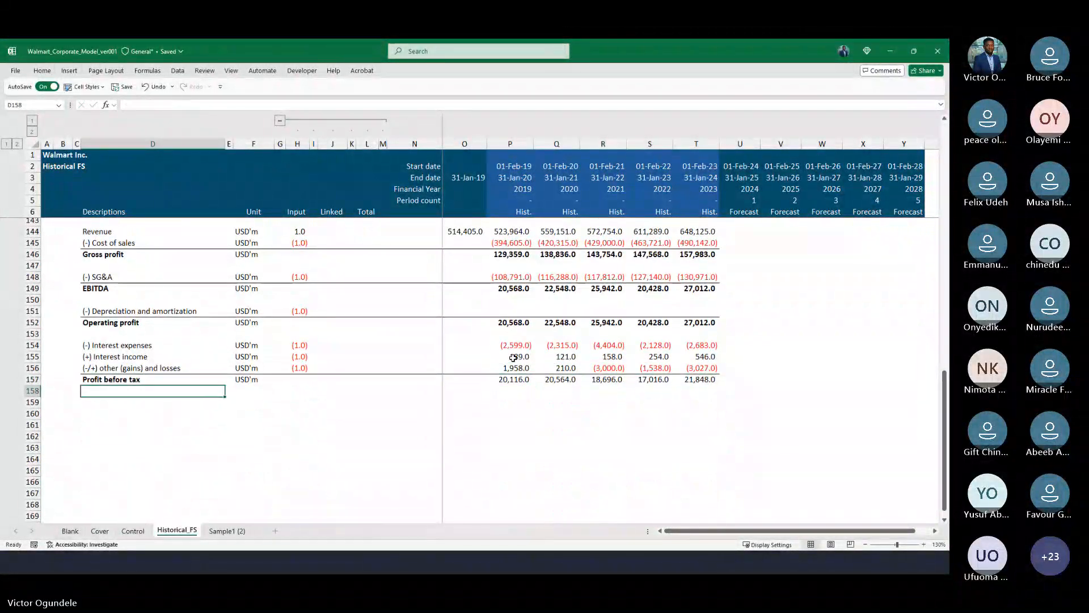
{"action": "type", "text": "="}
{"action": "key", "text": "ctrl+Page_Up"}
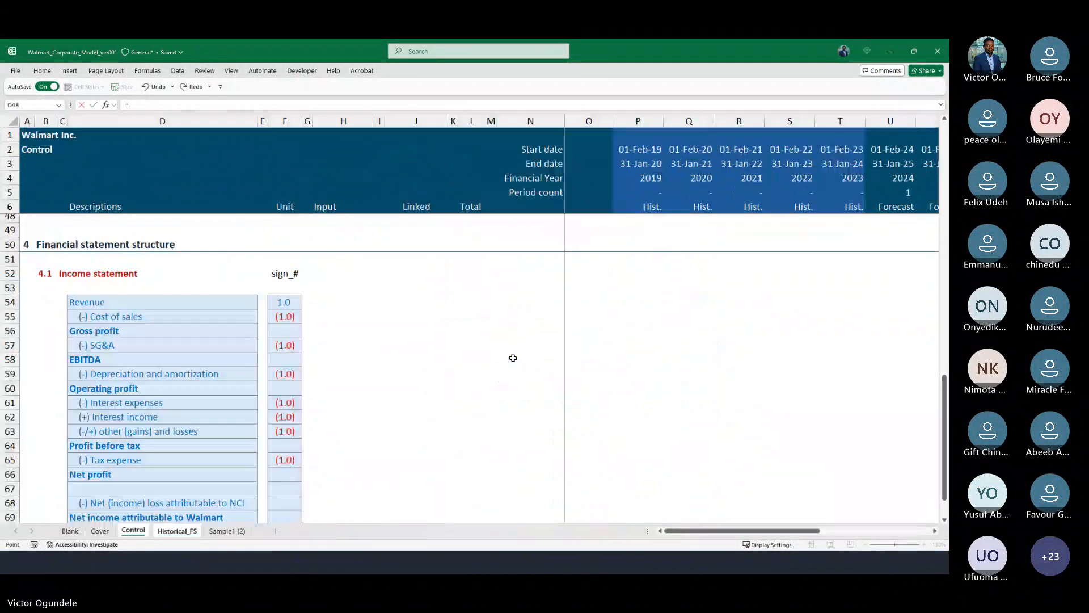
{"action": "left_click", "coordinate": [120, 462]}
{"action": "key", "text": "Return"}
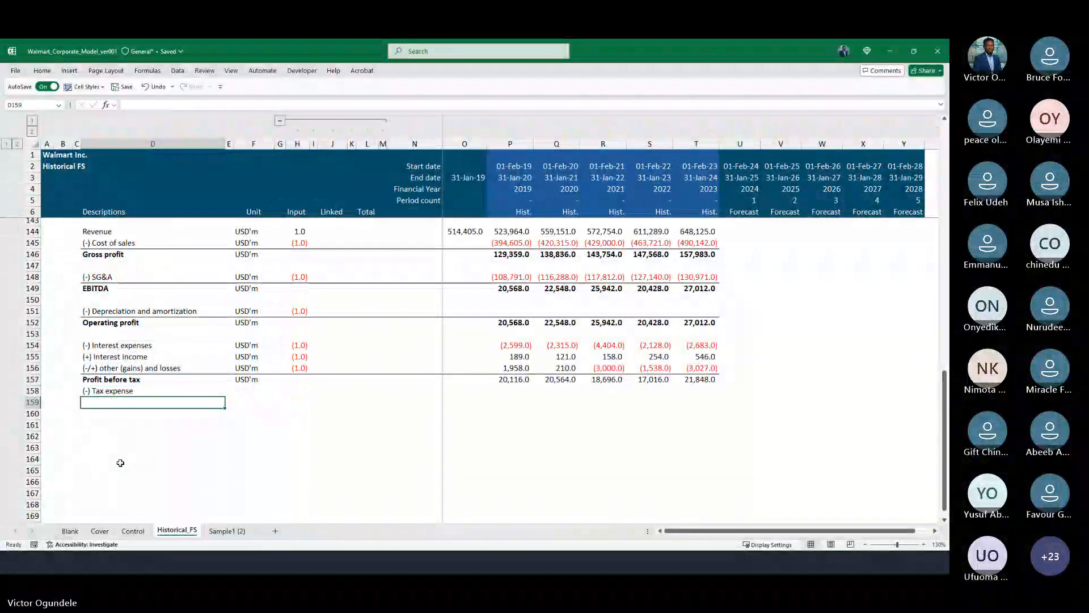
{"action": "key", "text": "Right"}
{"action": "key", "text": "Right"}
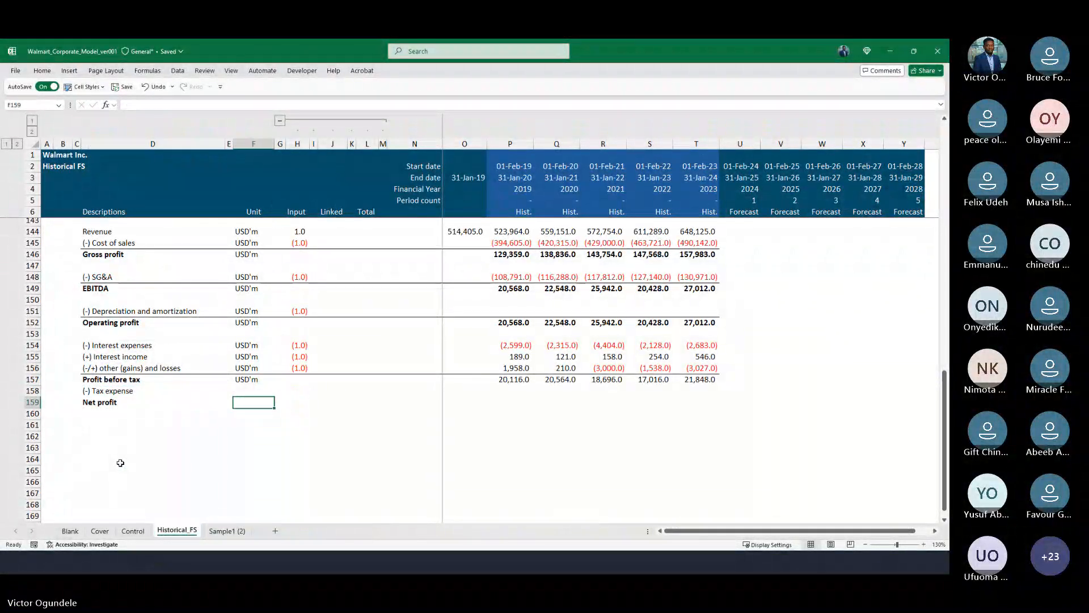
Copy the USD'm unit from F155 to the Tax expense and Net profit rows, F158 to F159.
{"action": "key", "text": "Up"}
{"action": "key", "text": "Up"}
{"action": "key", "text": "Up"}
{"action": "key", "text": "Up"}
{"action": "key", "text": "ctrl+c"}
{"action": "key", "text": "Down"}
{"action": "key", "text": "Down"}
{"action": "key", "text": "Down"}
{"action": "key", "text": "shift+Down"}
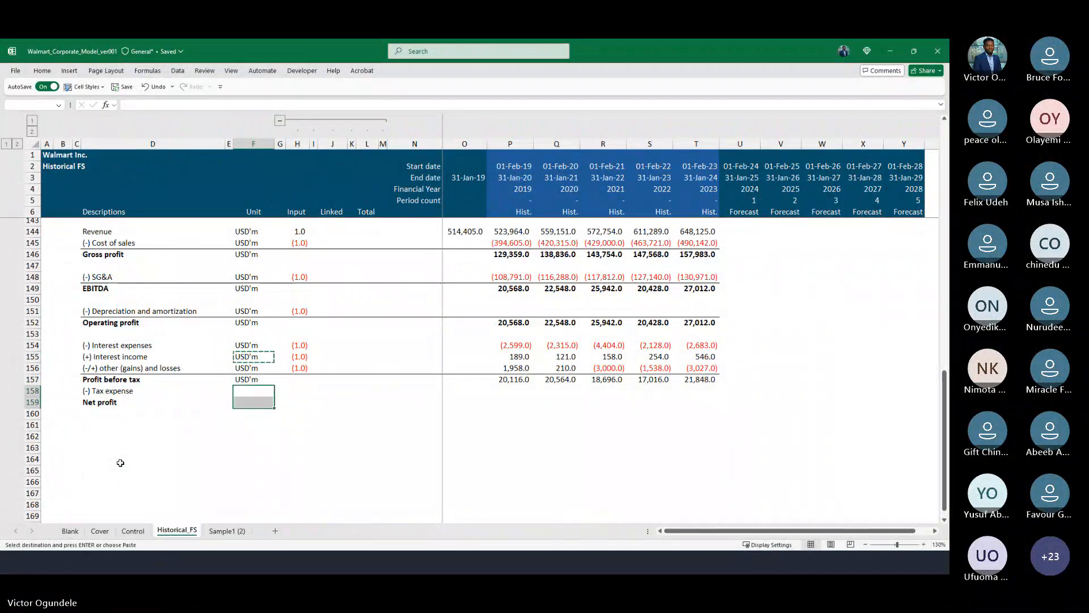
{"action": "key", "text": "ctrl+v"}
Apply a top border across the Net profit row from D159 to T159.
{"action": "key", "text": "Down"}
{"action": "key", "text": "Left"}
{"action": "key", "text": "Left"}
{"action": "key", "text": "shift+Right"}
{"action": "key", "text": "shift+Right"}
{"action": "key", "text": "shift+Right"}
{"action": "key", "text": "shift+Right"}
{"action": "key", "text": "shift+Right"}
{"action": "key", "text": "shift+Right"}
{"action": "key", "text": "shift+Right"}
{"action": "key", "text": "shift+Right"}
{"action": "key", "text": "shift+Right"}
{"action": "key", "text": "shift+Right"}
{"action": "key", "text": "shift+Right"}
{"action": "key", "text": "shift+Right"}
{"action": "key", "text": "shift+Right"}
{"action": "key", "text": "shift+Right"}
{"action": "key", "text": "shift+Right"}
{"action": "key", "text": "shift+Right"}
{"action": "key", "text": "shift+Right"}
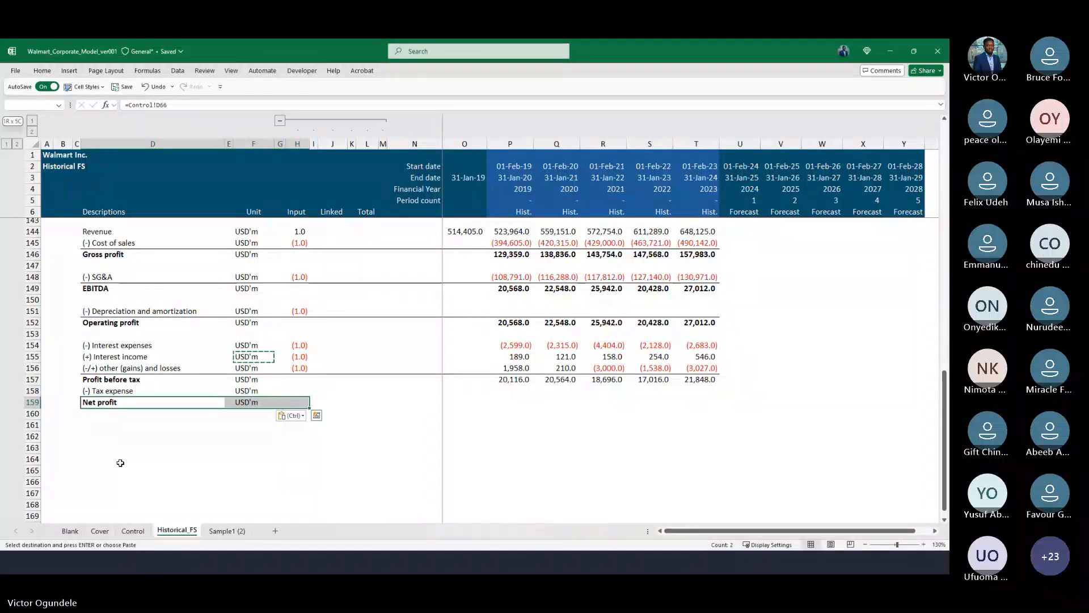
{"action": "key", "text": "shift+Left"}
{"action": "key", "text": "shift+Left"}
{"action": "key", "text": "shift+Right"}
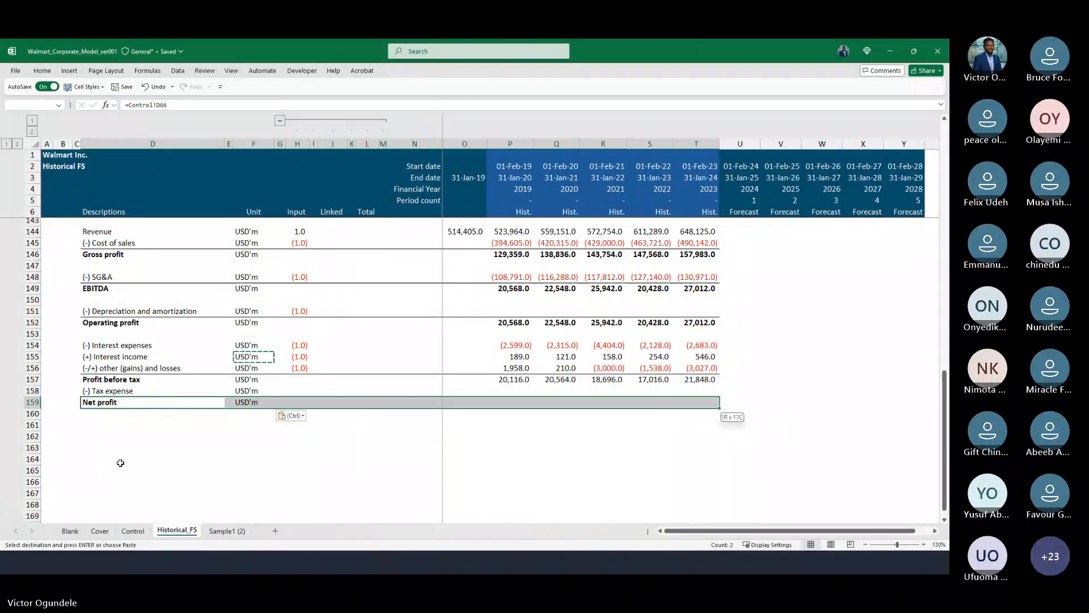
{"action": "key", "text": "alt+h"}
{"action": "key", "text": "b"}
{"action": "key", "text": "p"}
Copy the linked sign factor from H155 to the Tax expense row in H158.
{"action": "key", "text": "Right"}
{"action": "key", "text": "Up"}
{"action": "key", "text": "Right"}
{"action": "key", "text": "Right"}
{"action": "key", "text": "Right"}
{"action": "key", "text": "Right"}
{"action": "key", "text": "Right"}
{"action": "key", "text": "Right"}
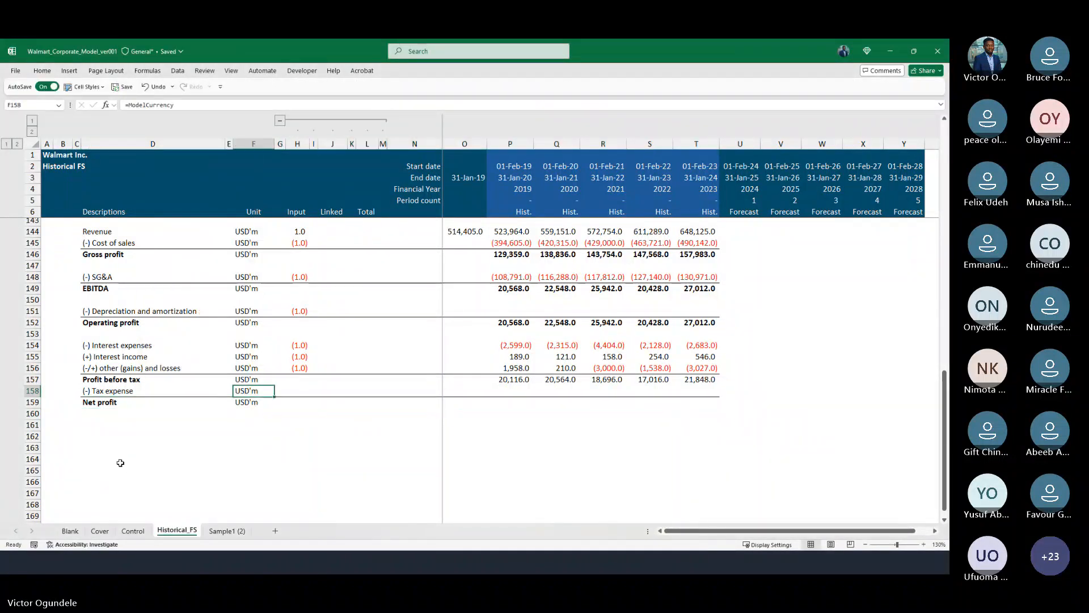
{"action": "key", "text": "Left"}
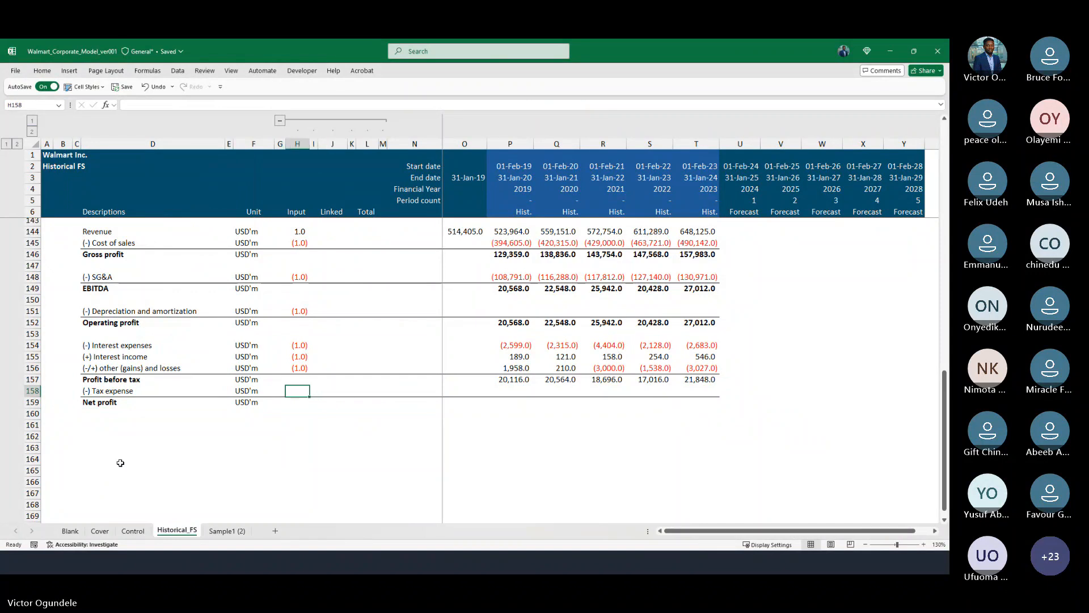
{"action": "key", "text": "Up"}
{"action": "key", "text": "Up"}
{"action": "key", "text": "Up"}
{"action": "key", "text": "ctrl+c"}
{"action": "key", "text": "Down"}
{"action": "key", "text": "Down"}
{"action": "key", "text": "Down"}
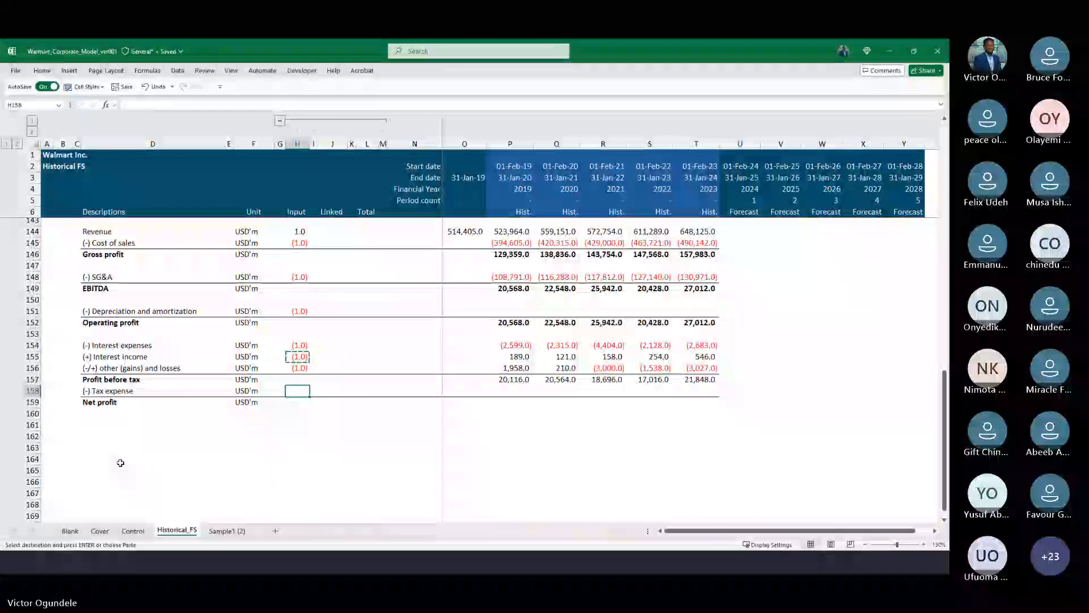
{"action": "key", "text": "ctrl+v"}
Start a formula in the Tax expense row with P158 to T158 selected.
{"action": "key", "text": "Right"}
{"action": "key", "text": "Right"}
{"action": "key", "text": "Right"}
{"action": "key", "text": "Right"}
{"action": "key", "text": "Right"}
{"action": "key", "text": "Right"}
{"action": "key", "text": "Right"}
{"action": "key", "text": "Right"}
{"action": "key", "text": "Right"}
{"action": "key", "text": "Left"}
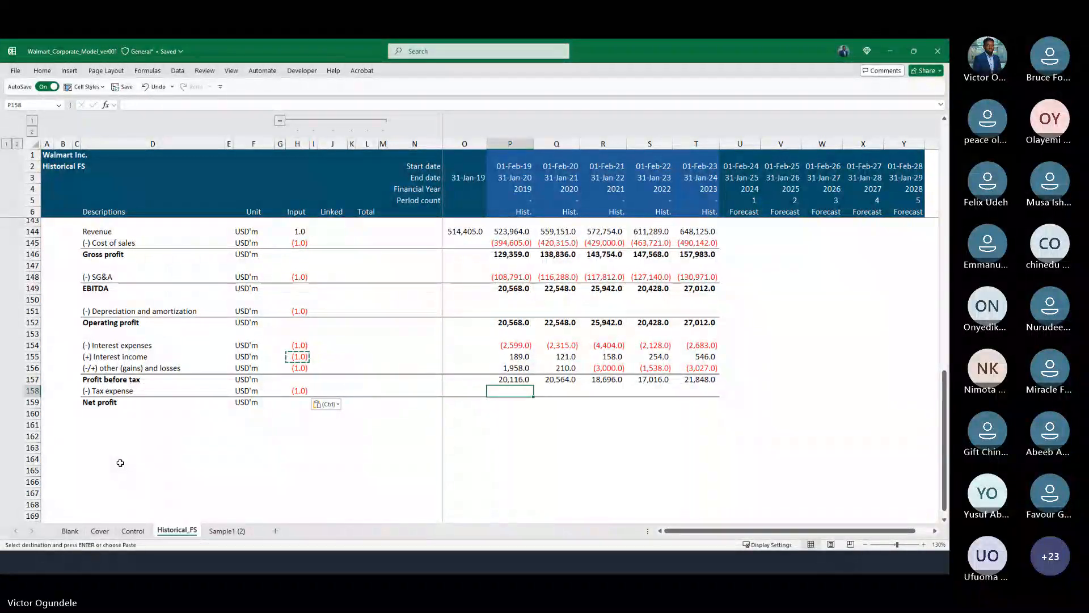
{"action": "key", "text": "shift+Right"}
{"action": "key", "text": "shift+Right"}
{"action": "key", "text": "shift+Right"}
{"action": "key", "text": "shift+Right"}
{"action": "type", "text": "="}
{"action": "key", "text": "Left"}
{"action": "key", "text": "Left"}
{"action": "key", "text": "Left"}
{"action": "key", "text": "Left"}
{"action": "key", "text": "Left"}
{"action": "key", "text": "Left"}
{"action": "key", "text": "Left"}
{"action": "key", "text": "Left"}
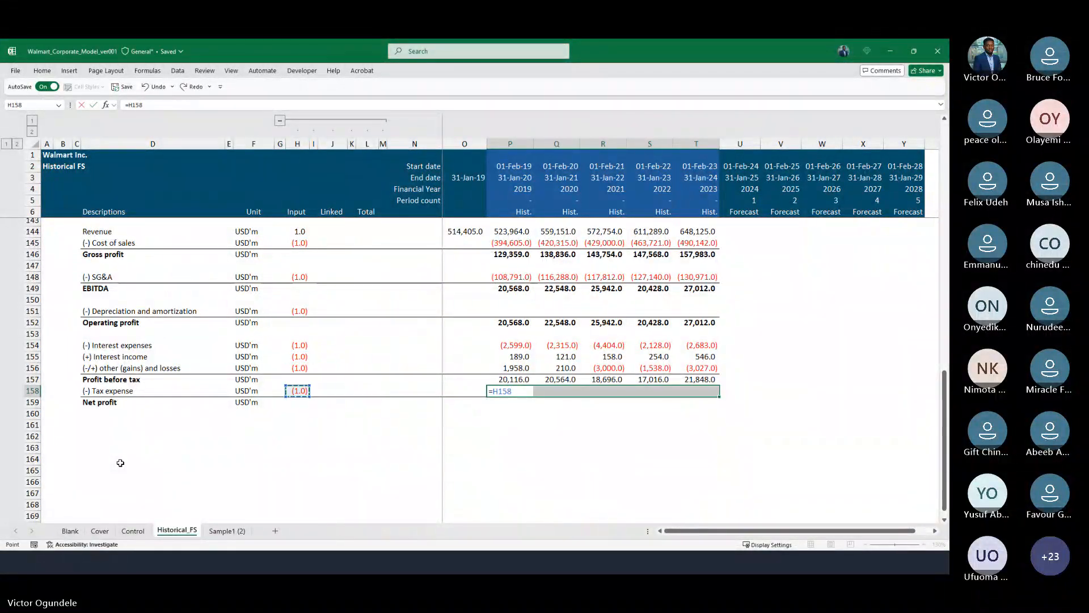
{"action": "key", "text": "F4"}
{"action": "key", "text": "BackSpace"}
{"action": "key", "text": "BackSpace"}
{"action": "key", "text": "BackSpace"}
{"action": "key", "text": "BackSpace"}
{"action": "key", "text": "BackSpace"}
{"action": "key", "text": "BackSpace"}
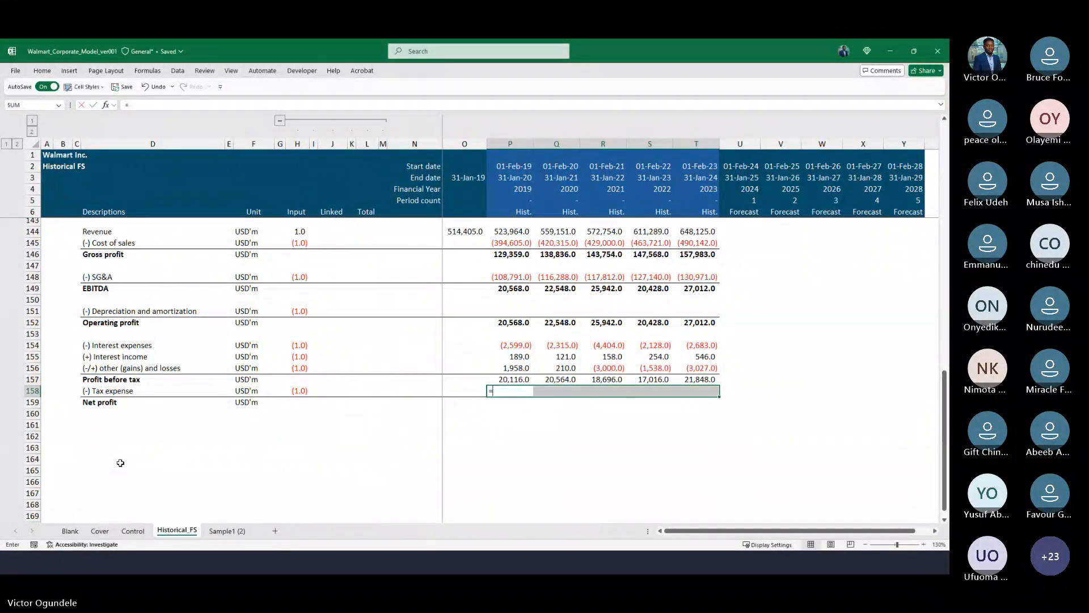
Multiply the extracted provision for income tax by its sign factor with =P28*$H$158 across P158 to T158.
{"action": "scroll", "coordinate": [441, 360], "scroll_direction": "up", "scroll_amount": 20}
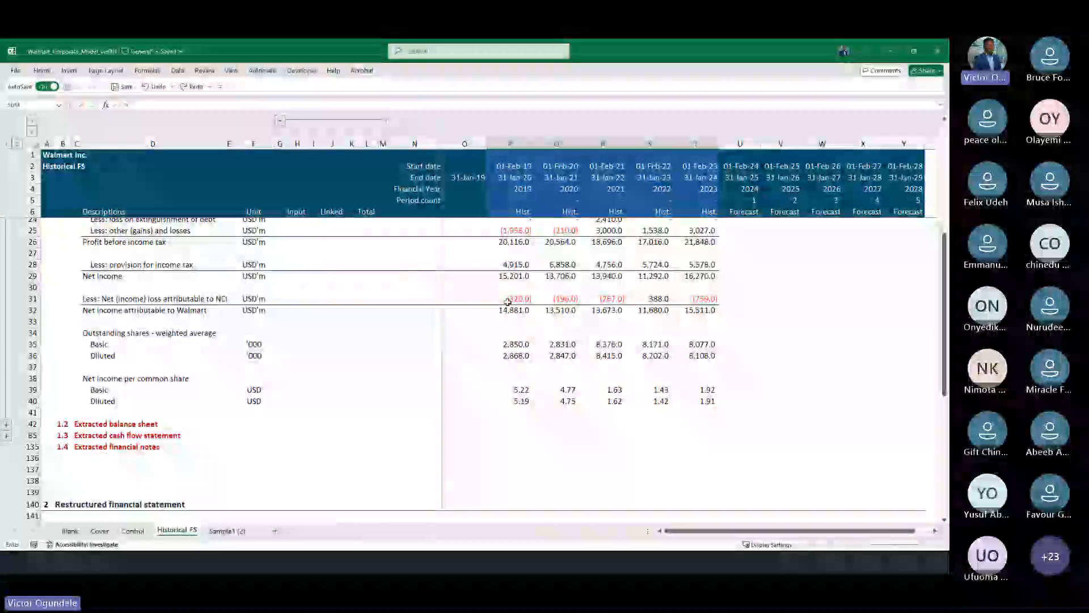
{"action": "left_click", "coordinate": [508, 302]}
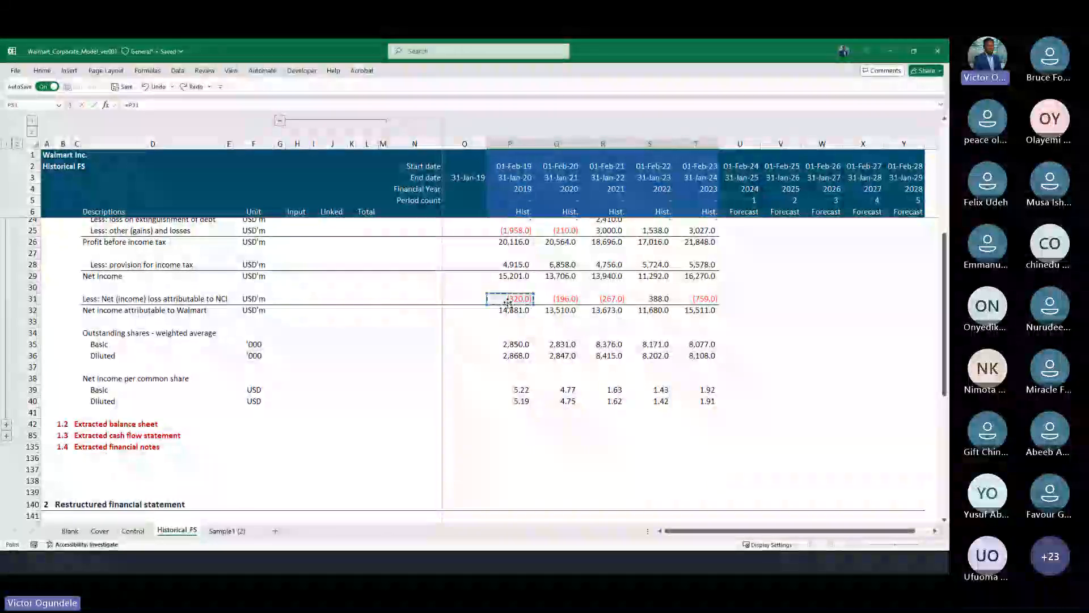
{"action": "left_click", "coordinate": [515, 264]}
{"action": "type", "text": "*"}
{"action": "key", "text": "Left"}
{"action": "key", "text": "Left"}
{"action": "key", "text": "Left"}
{"action": "key", "text": "Left"}
{"action": "key", "text": "Left"}
{"action": "key", "text": "Left"}
{"action": "key", "text": "Left"}
{"action": "key", "text": "Left"}
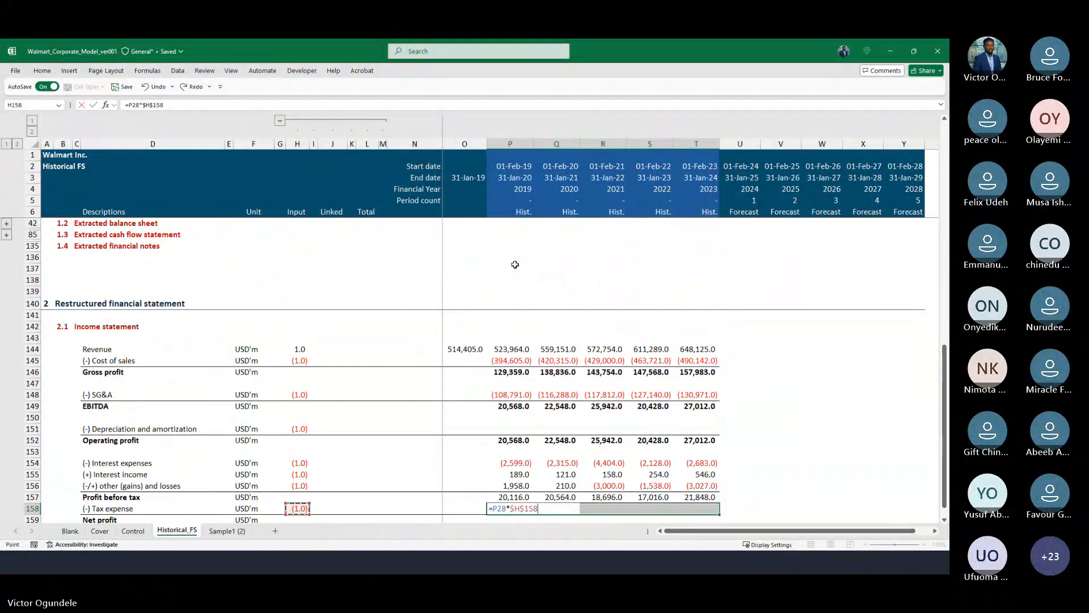
{"action": "key", "text": "ctrl+Return"}
Calculate Net profit in P159 with =SUM(P157:P158) and fill the formula across to T159.
{"action": "key", "text": "Down"}
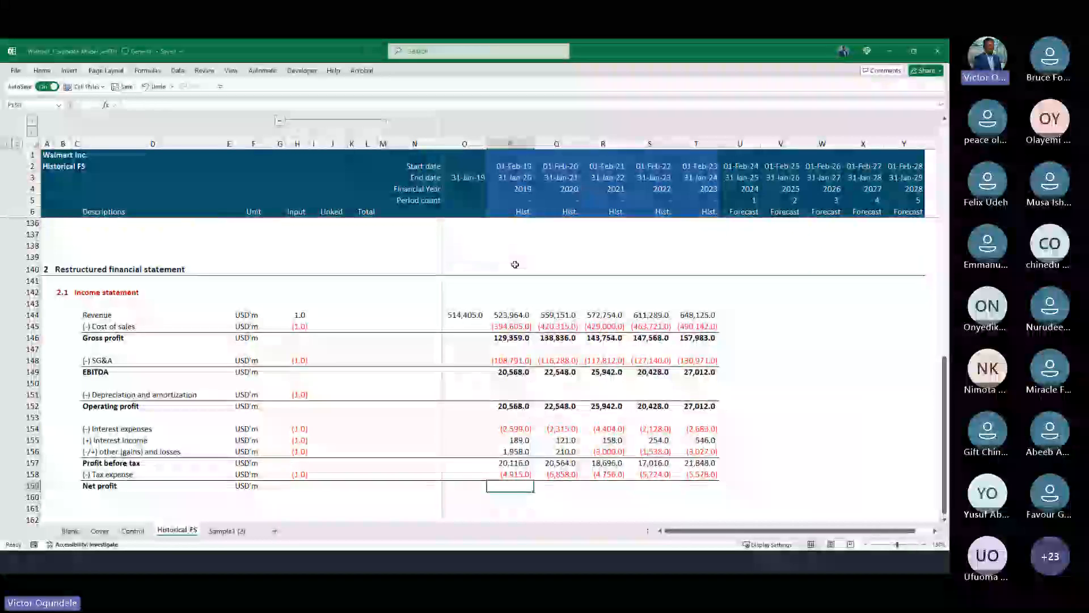
{"action": "type", "text": "=SUM("}
{"action": "key", "text": "Up"}
{"action": "key", "text": "shift+Up"}
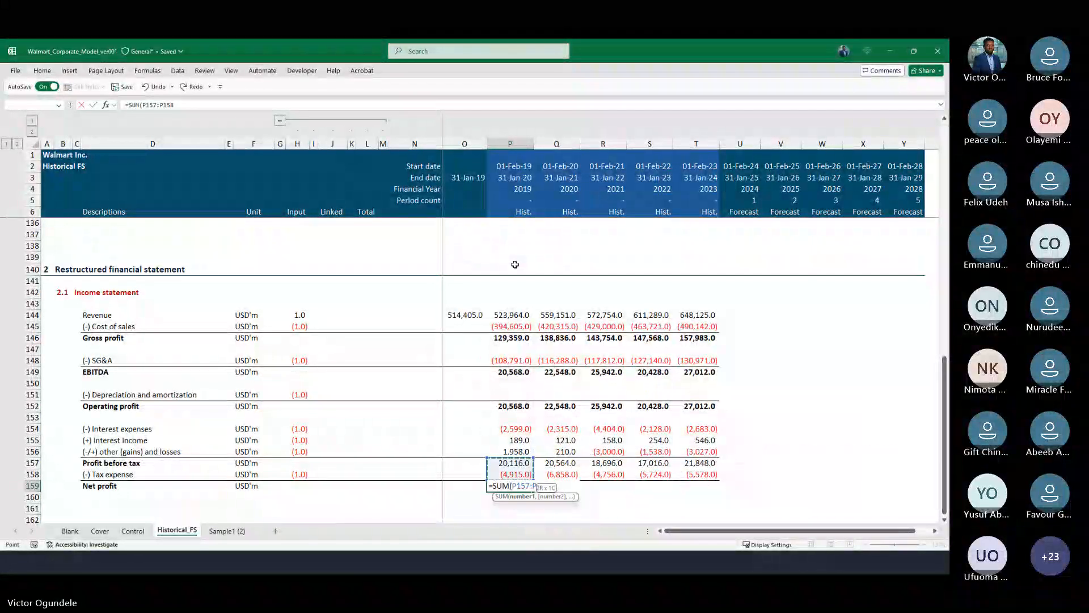
{"action": "key", "text": "ctrl+Return"}
{"action": "key", "text": "shift+Right"}
{"action": "key", "text": "shift+Right"}
{"action": "key", "text": "shift+Right"}
{"action": "key", "text": "shift+Right"}
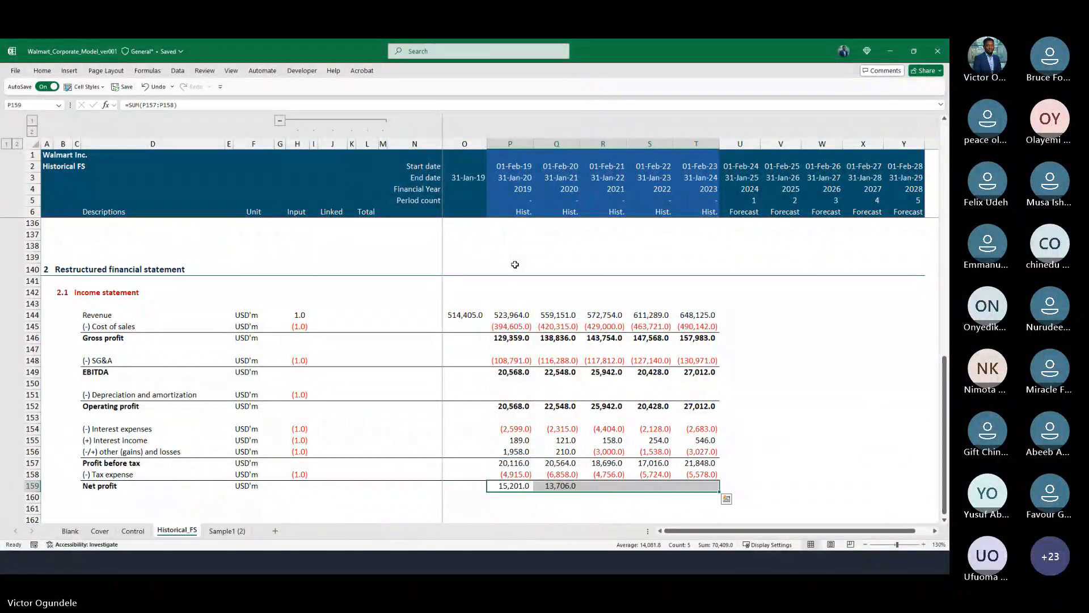
{"action": "key", "text": "ctrl+r"}
Compare the restructured Net profit row with the extracted net income for each historical year.
{"action": "key", "text": "ctrl+Left"}
{"action": "key", "text": "ctrl+Left"}
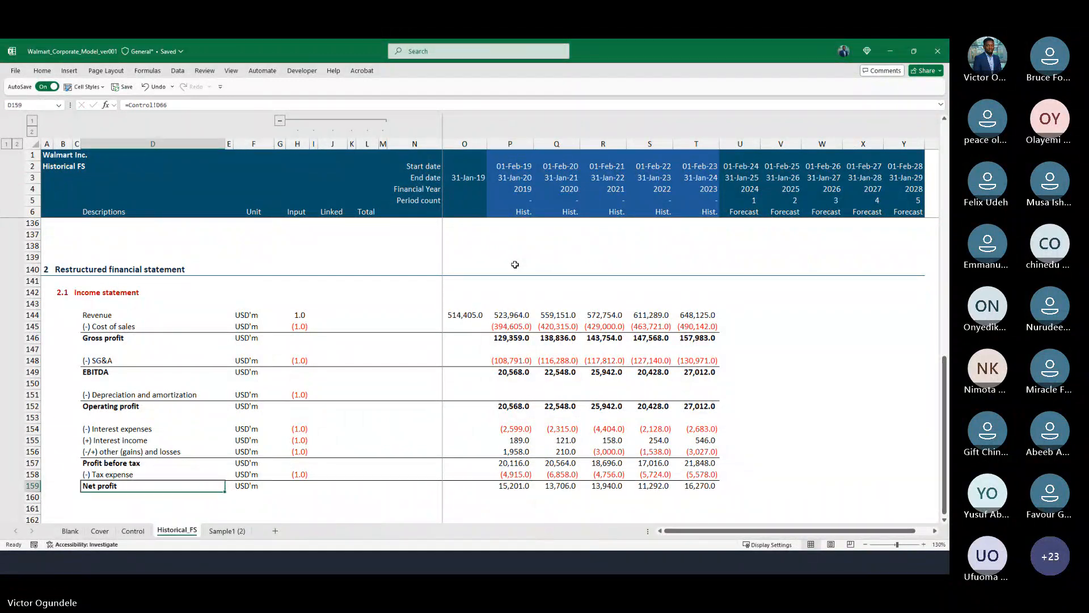
{"action": "scroll", "coordinate": [515, 265], "scroll_direction": "down", "scroll_amount": 1}
{"action": "key", "text": "ctrl+Right"}
{"action": "key", "text": "ctrl+Right"}
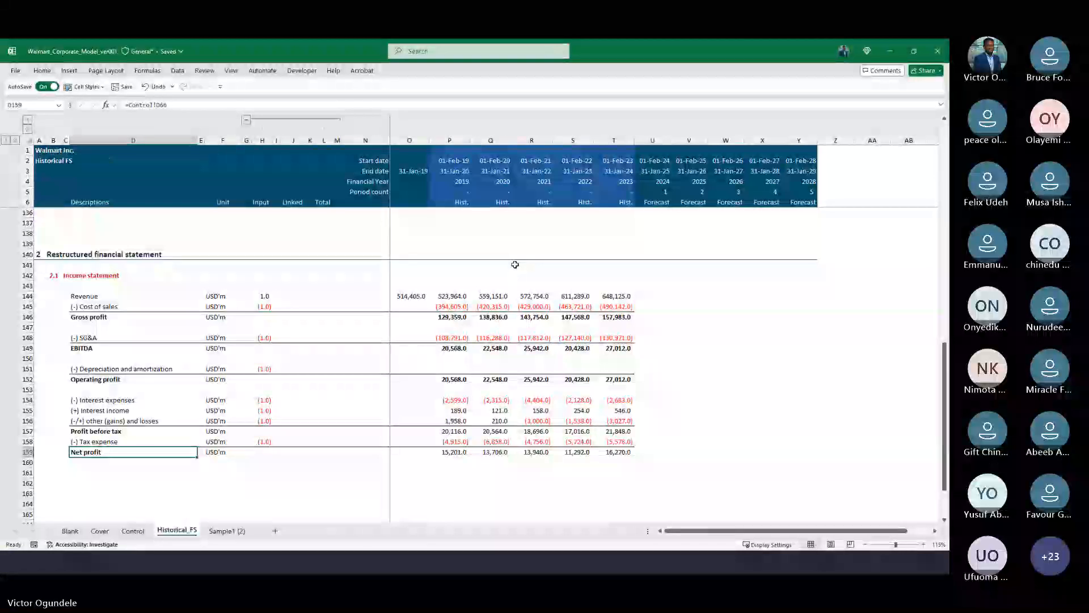
{"action": "scroll", "coordinate": [539, 229], "scroll_direction": "up", "scroll_amount": 8}
{"action": "scroll", "coordinate": [540, 229], "scroll_direction": "up", "scroll_amount": 4}
{"action": "scroll", "coordinate": [539, 230], "scroll_direction": "down", "scroll_amount": 1}
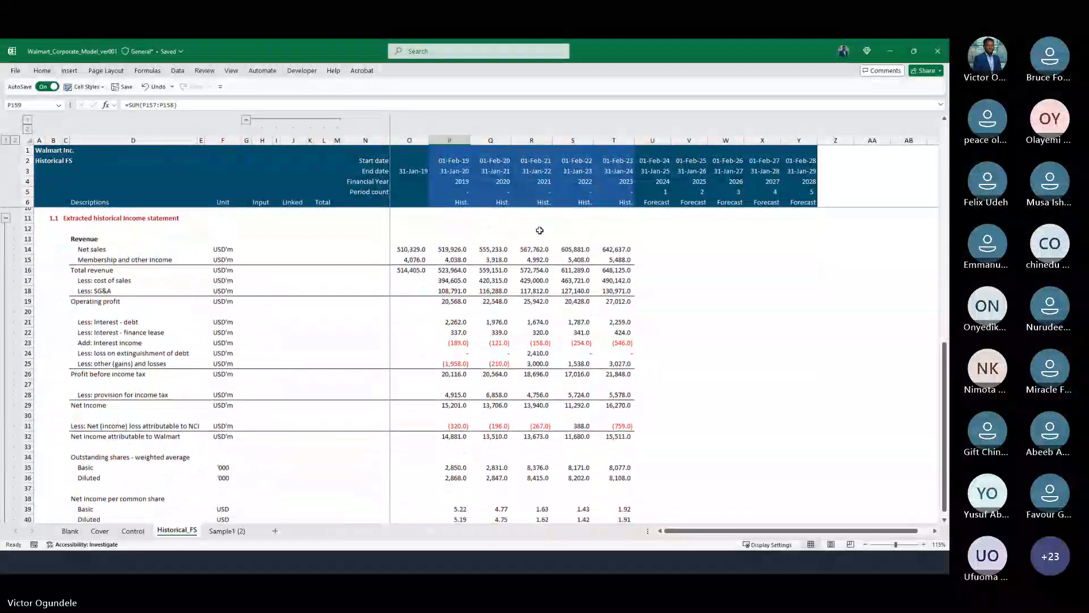
{"action": "scroll", "coordinate": [547, 332], "scroll_direction": "down", "scroll_amount": 5}
{"action": "scroll", "coordinate": [547, 332], "scroll_direction": "down", "scroll_amount": 8}
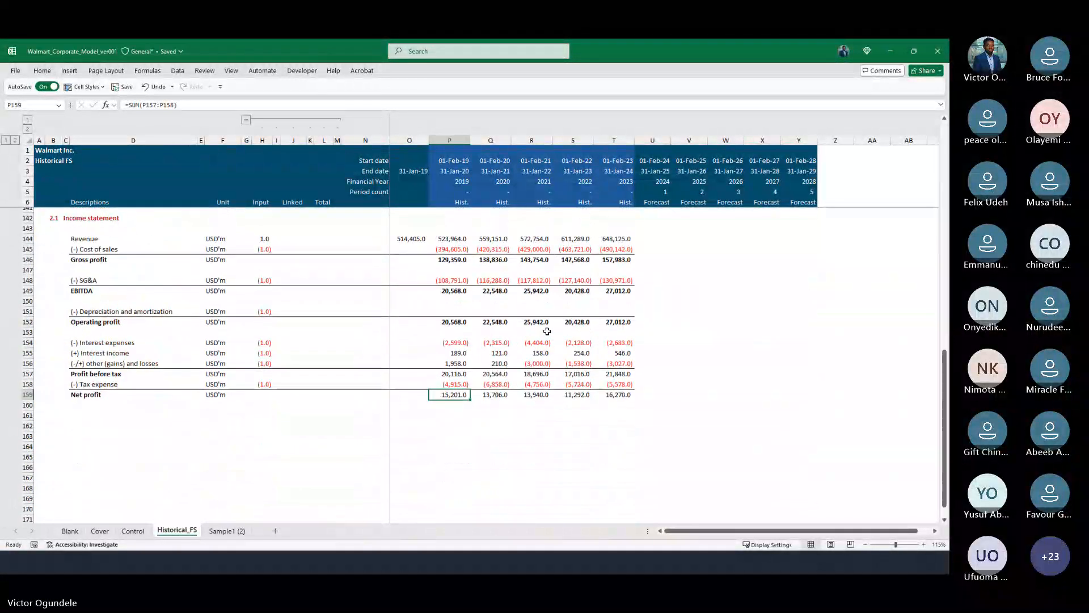
{"action": "scroll", "coordinate": [547, 332], "scroll_direction": "up", "scroll_amount": 1}
Link the row labels in D161 and D162 to the NCI and Net income attributable to Walmart labels in D68 and D69 on Control.
{"action": "key", "text": "ctrl+Left"}
{"action": "key", "text": "ctrl+Left"}
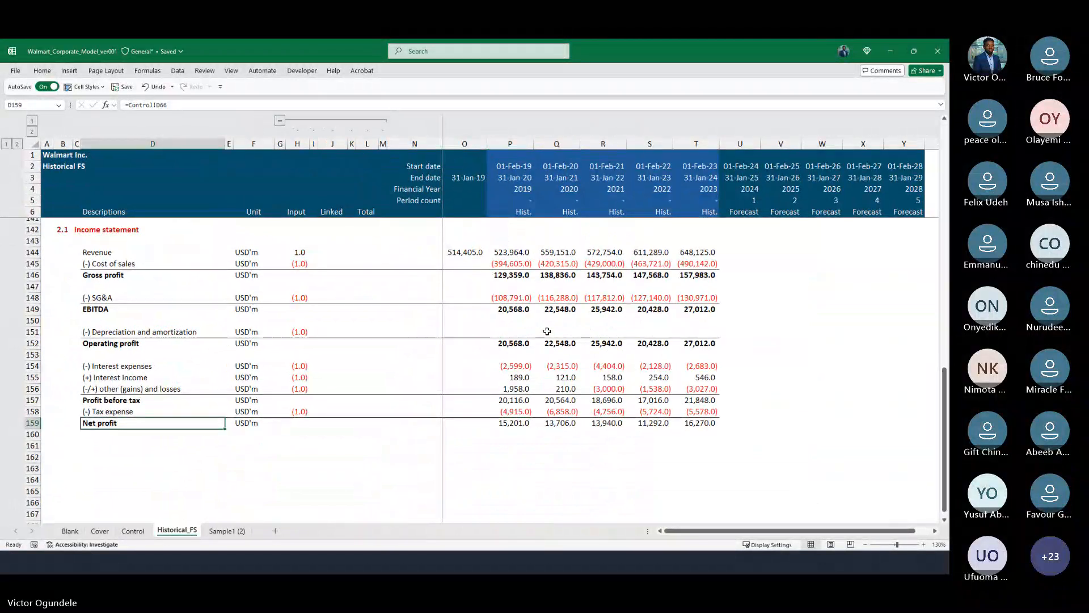
{"action": "key", "text": "Down"}
{"action": "key", "text": "Down"}
{"action": "type", "text": "="}
{"action": "left_click", "coordinate": [133, 530]}
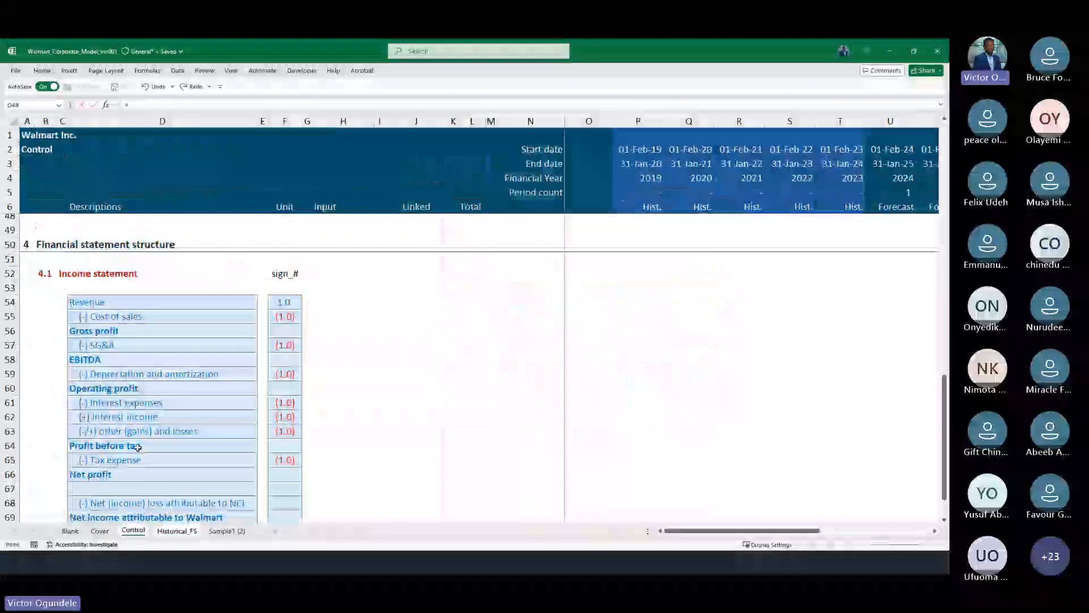
{"action": "scroll", "coordinate": [114, 454], "scroll_direction": "down", "scroll_amount": 1}
{"action": "left_click", "coordinate": [98, 409]}
{"action": "key", "text": "Down"}
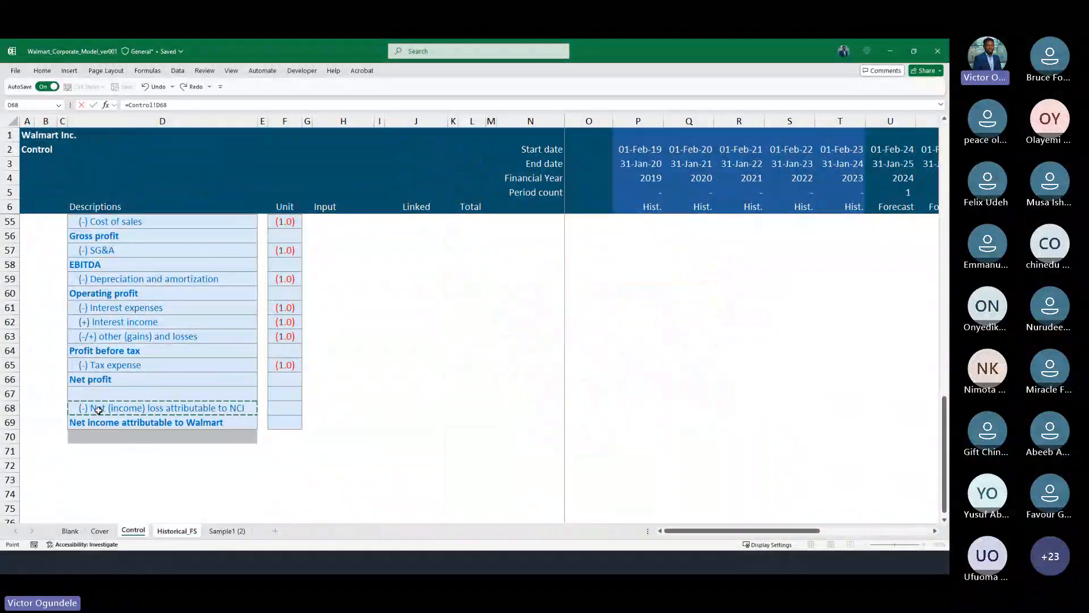
{"action": "key", "text": "Return"}
Copy the USD'm unit from F154 to the NCI and Net income attributable to Walmart rows, F161 to F162.
{"action": "key", "text": "Up"}
{"action": "key", "text": "Right"}
{"action": "key", "text": "Right"}
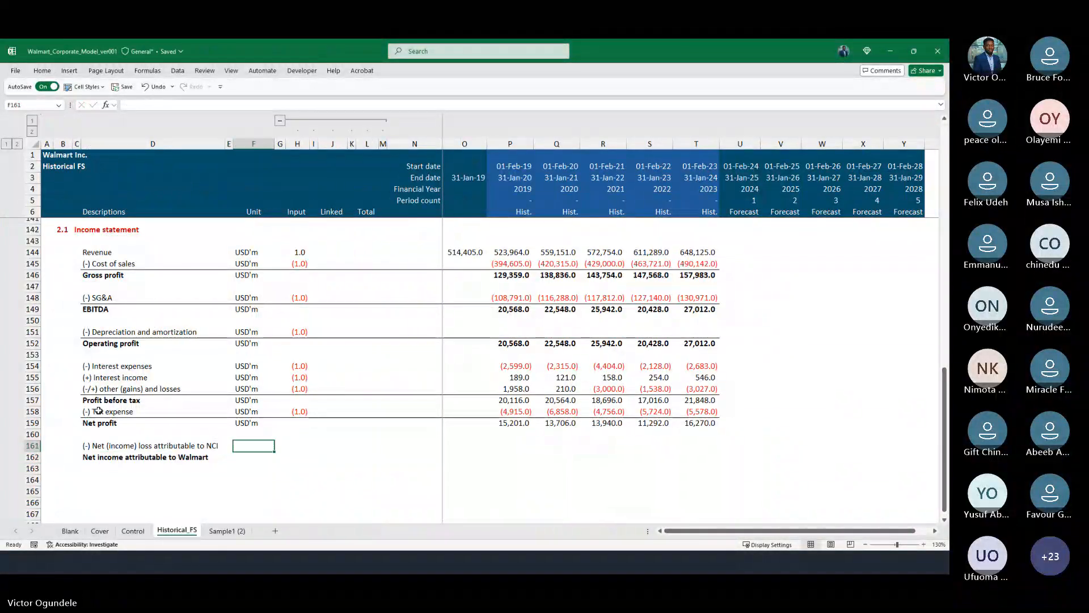
{"action": "key", "text": "Up"}
{"action": "key", "text": "Up"}
{"action": "key", "text": "Up"}
{"action": "key", "text": "Up"}
{"action": "key", "text": "Up"}
{"action": "key", "text": "Up"}
{"action": "key", "text": "Up"}
{"action": "key", "text": "ctrl+c"}
{"action": "key", "text": "Down"}
{"action": "key", "text": "Down"}
{"action": "key", "text": "Down"}
{"action": "key", "text": "Down"}
{"action": "key", "text": "Down"}
{"action": "key", "text": "Down"}
{"action": "key", "text": "Down"}
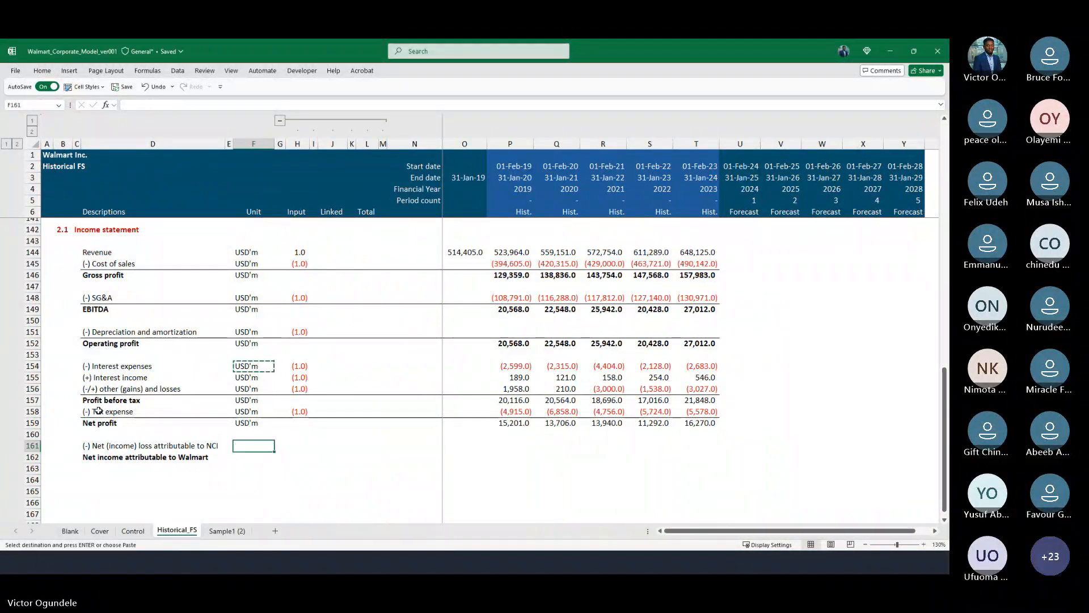
{"action": "key", "text": "shift+Down"}
{"action": "key", "text": "ctrl+v"}
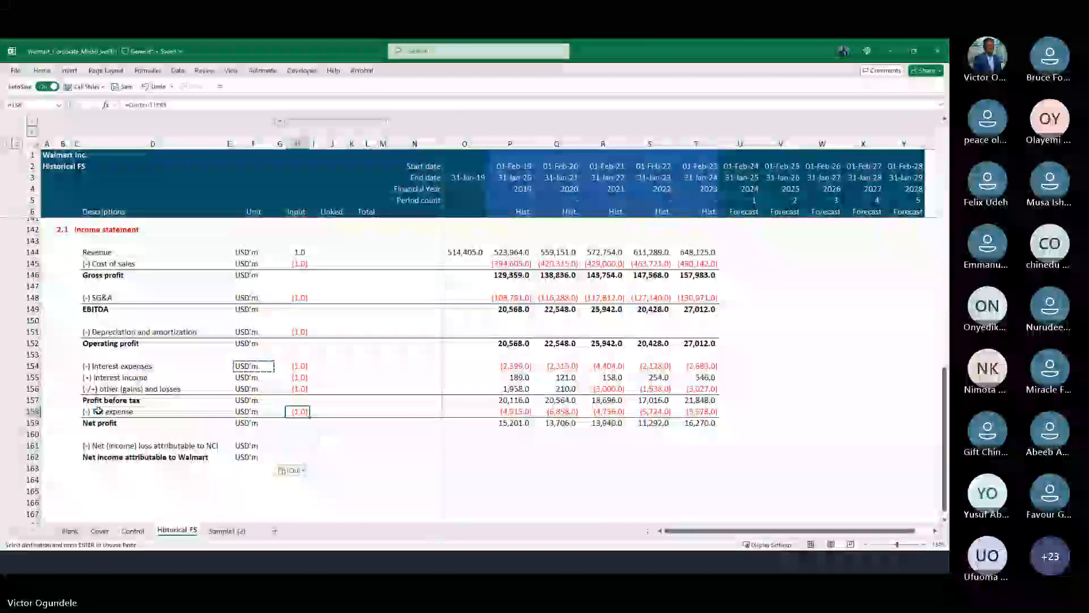
{"action": "key", "text": "ctrl"}
{"action": "key", "text": "Escape"}
Examine the signs of the extracted net (income) loss attributable to NCI in row 31 and how they combine with net income.
{"action": "key", "text": "Down"}
{"action": "key", "text": "Down"}
{"action": "key", "text": "Down"}
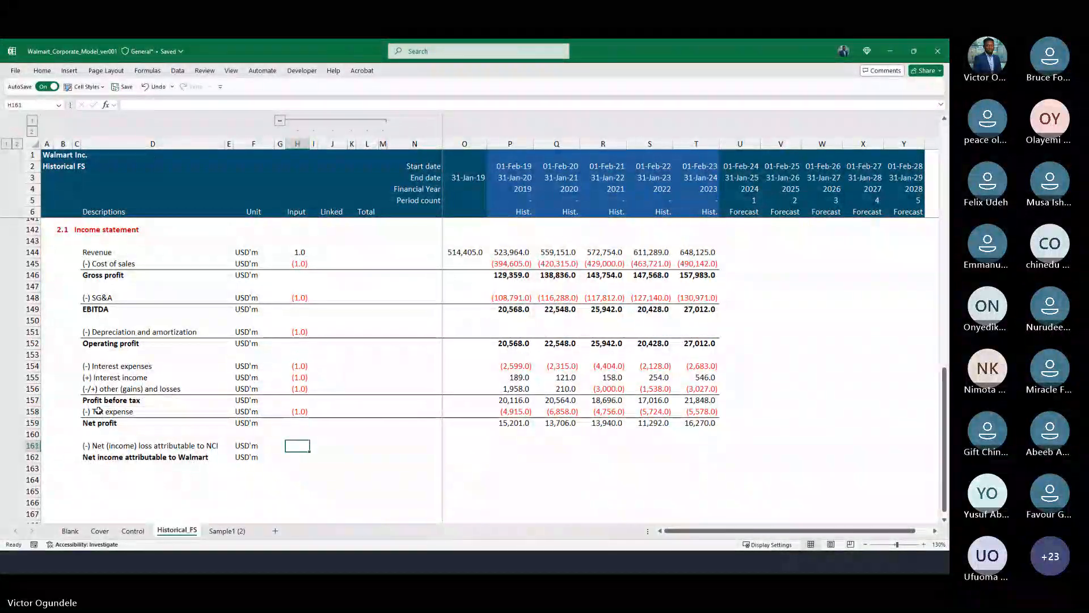
{"action": "scroll", "coordinate": [394, 381], "scroll_direction": "up", "scroll_amount": 10}
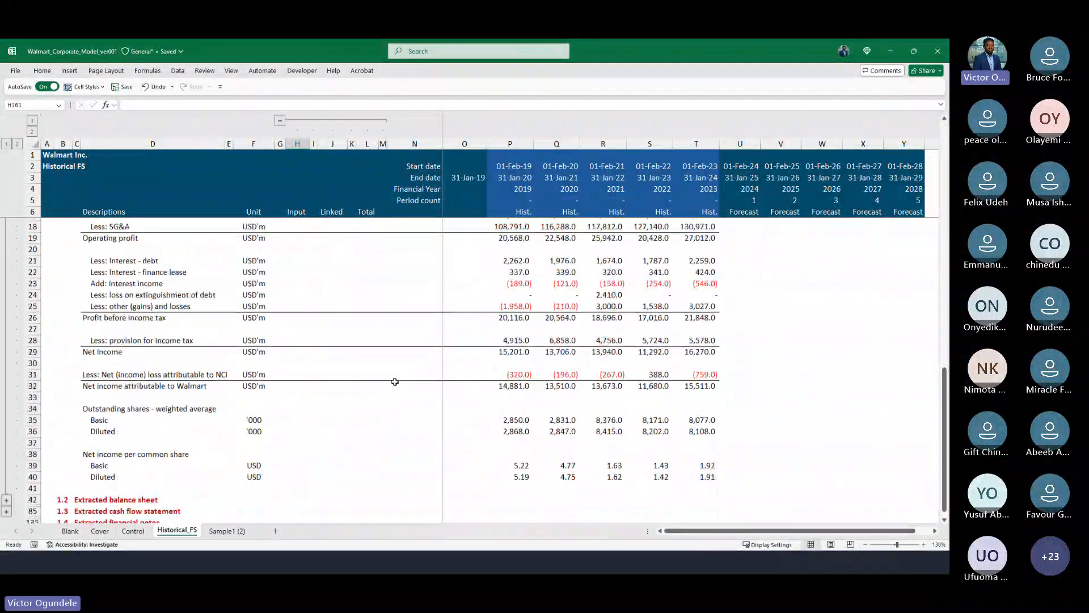
{"action": "scroll", "coordinate": [394, 381], "scroll_direction": "down", "scroll_amount": 2}
{"action": "scroll", "coordinate": [395, 381], "scroll_direction": "up", "scroll_amount": 2}
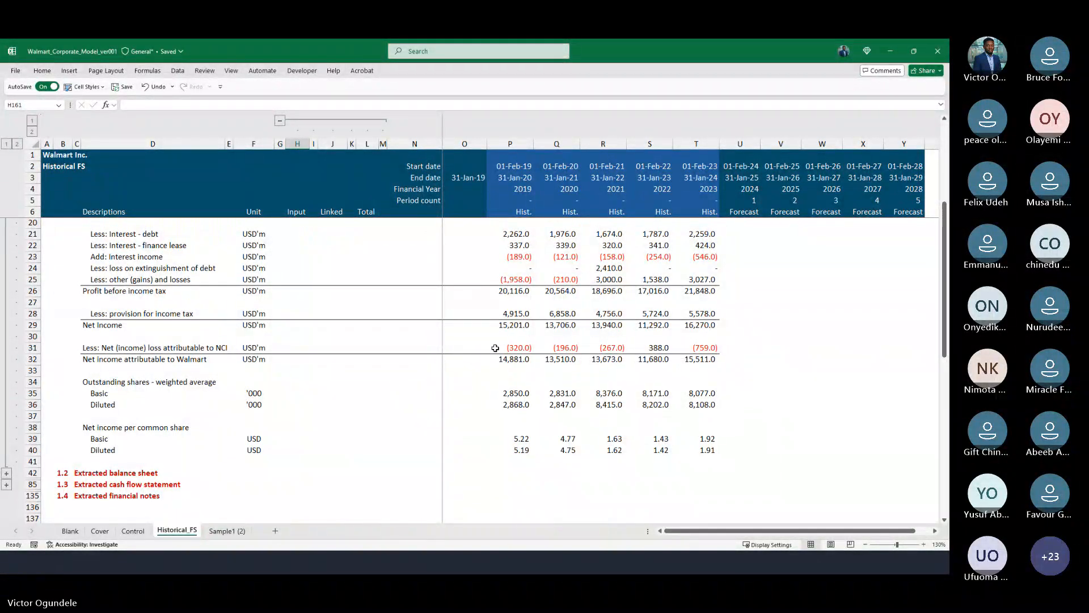
{"action": "left_click", "coordinate": [499, 349]}
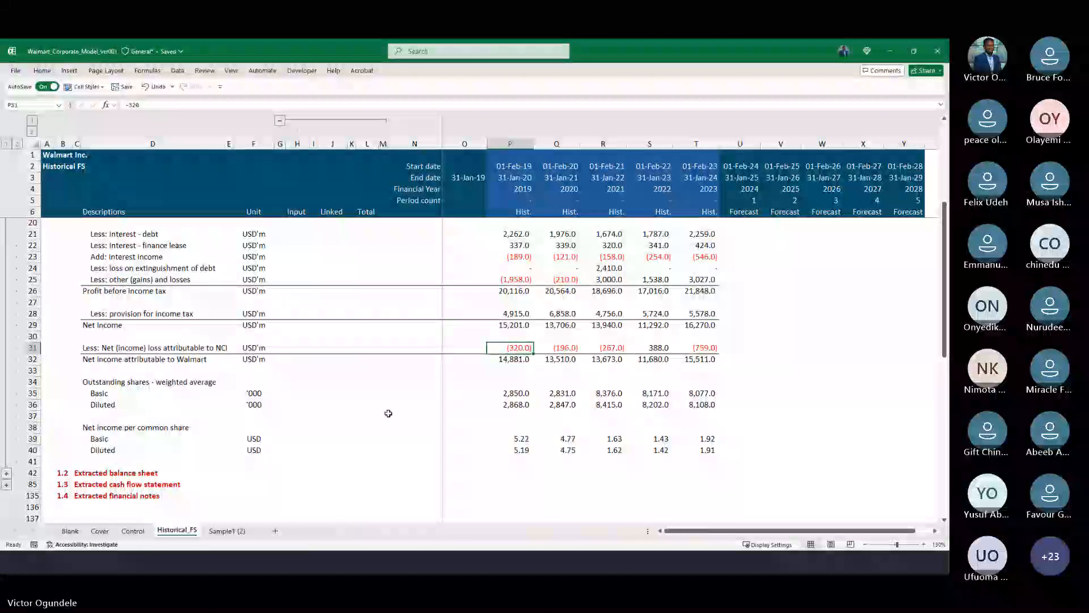
{"action": "key", "text": "Right"}
{"action": "key", "text": "Left"}
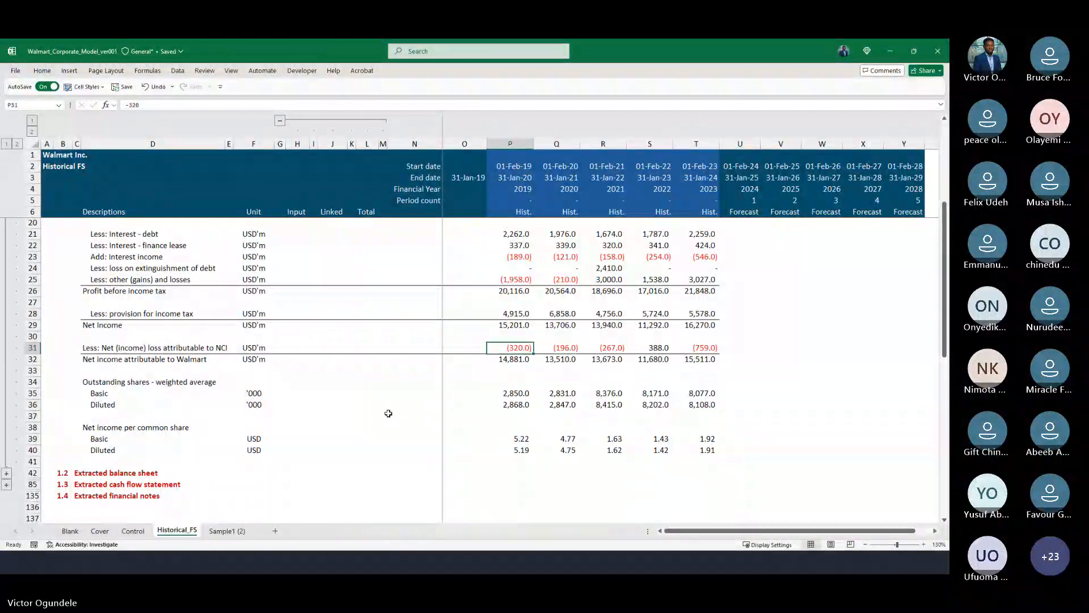
{"action": "key", "text": "Right"}
{"action": "key", "text": "Right"}
{"action": "key", "text": "Right"}
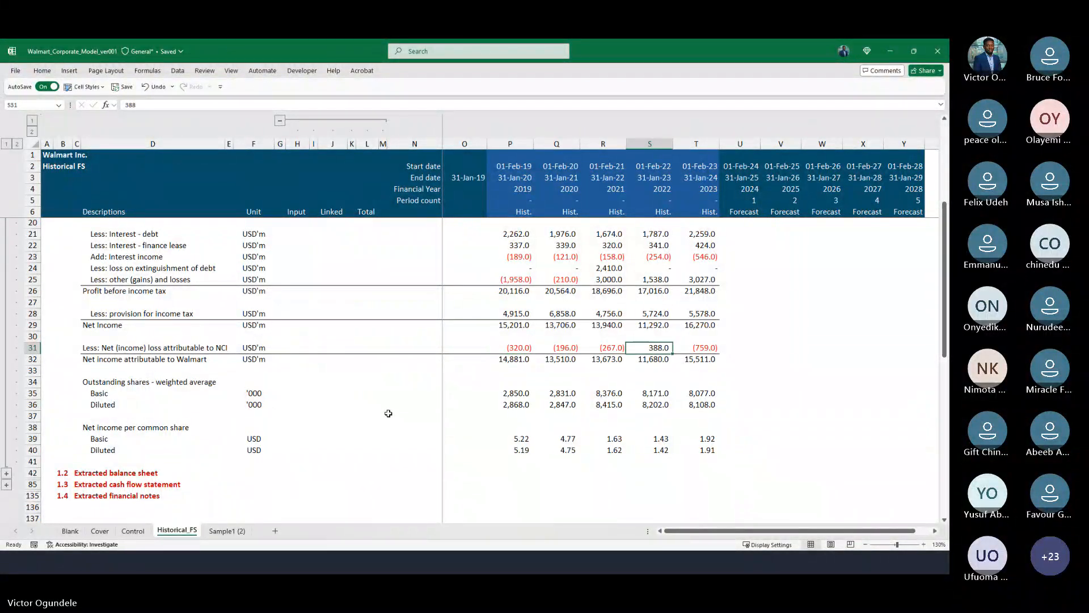
{"action": "key", "text": "Right"}
{"action": "key", "text": "shift+Up"}
{"action": "key", "text": "shift+Up"}
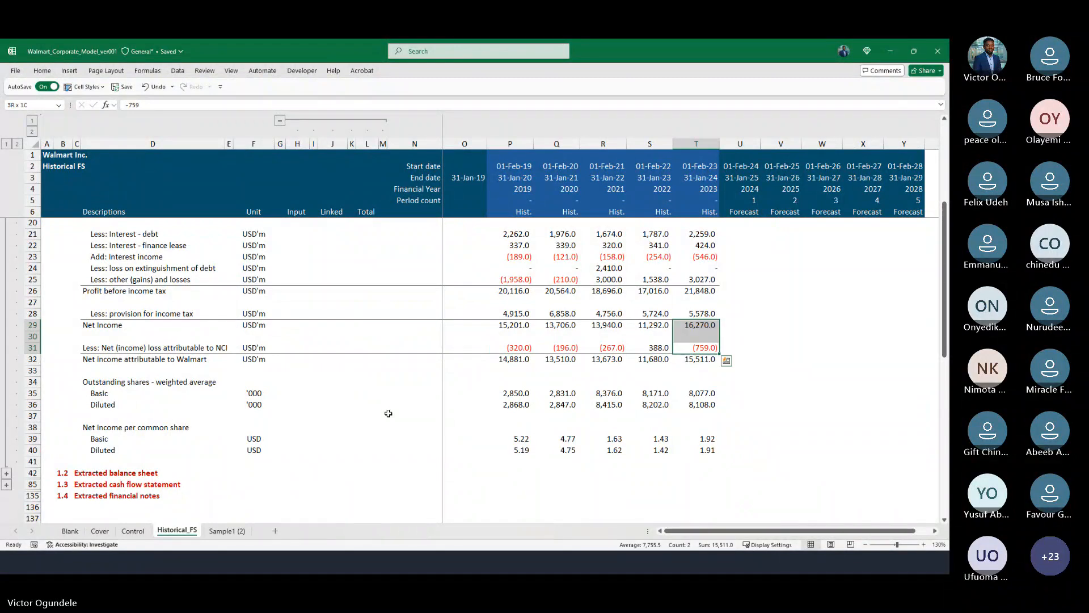
{"action": "key", "text": "Down"}
{"action": "scroll", "coordinate": [388, 413], "scroll_direction": "down", "scroll_amount": 12}
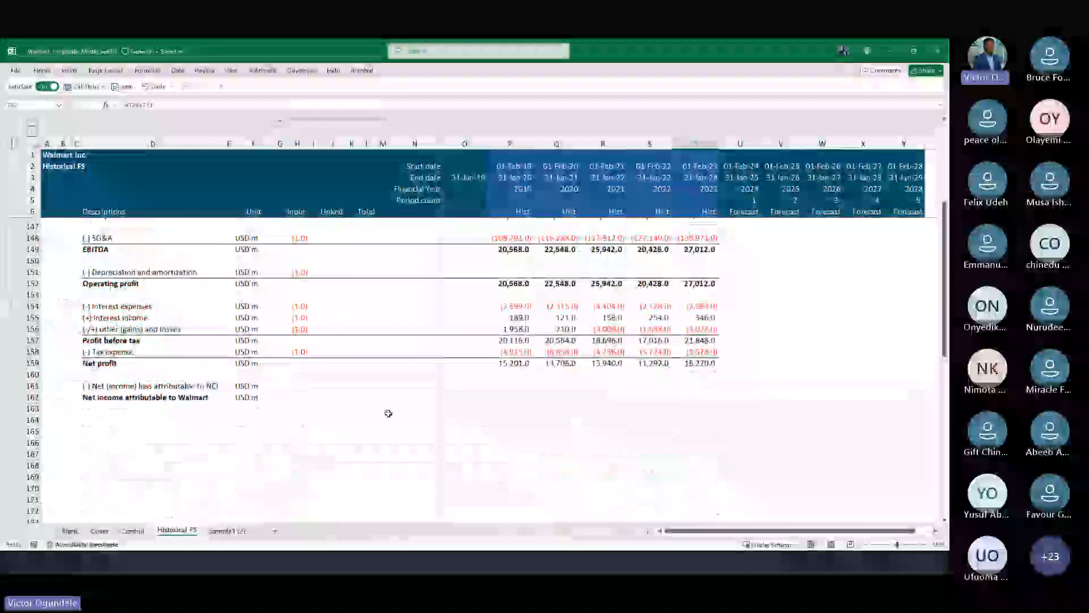
Check the NCI line's sign factor cell on Control and return to P161 on Historical_FS.
{"action": "left_click", "coordinate": [490, 376]}
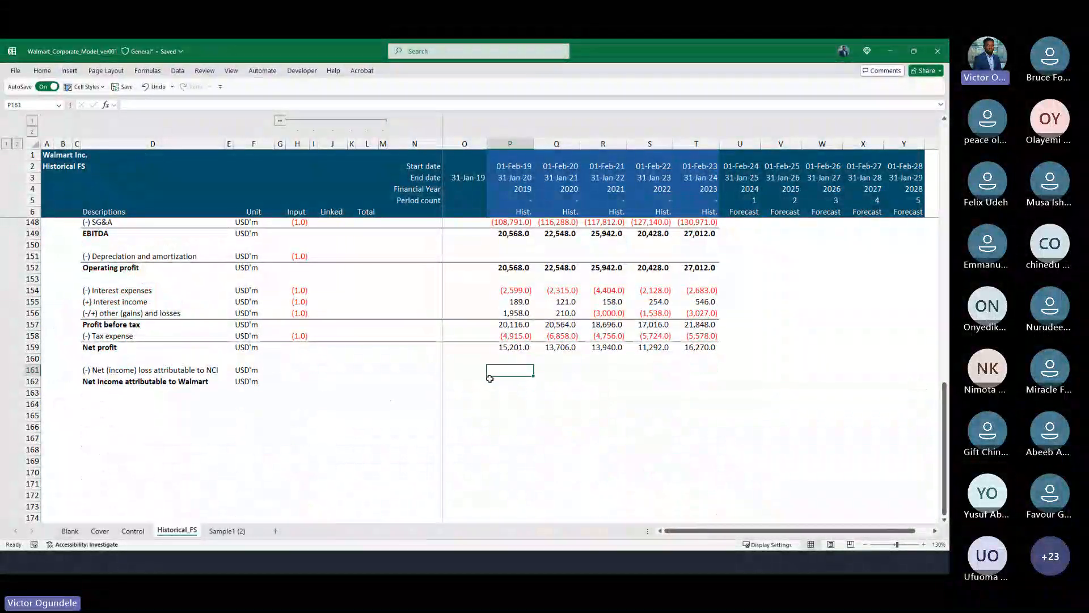
{"action": "key", "text": "ctrl+Page_Up"}
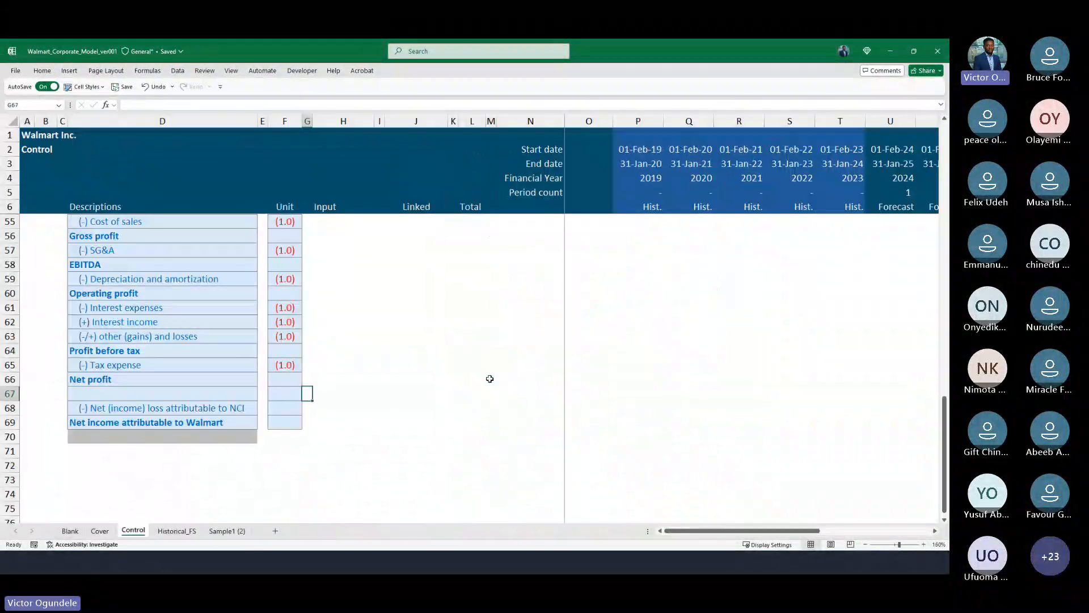
{"action": "key", "text": "ctrl+Page_Down"}
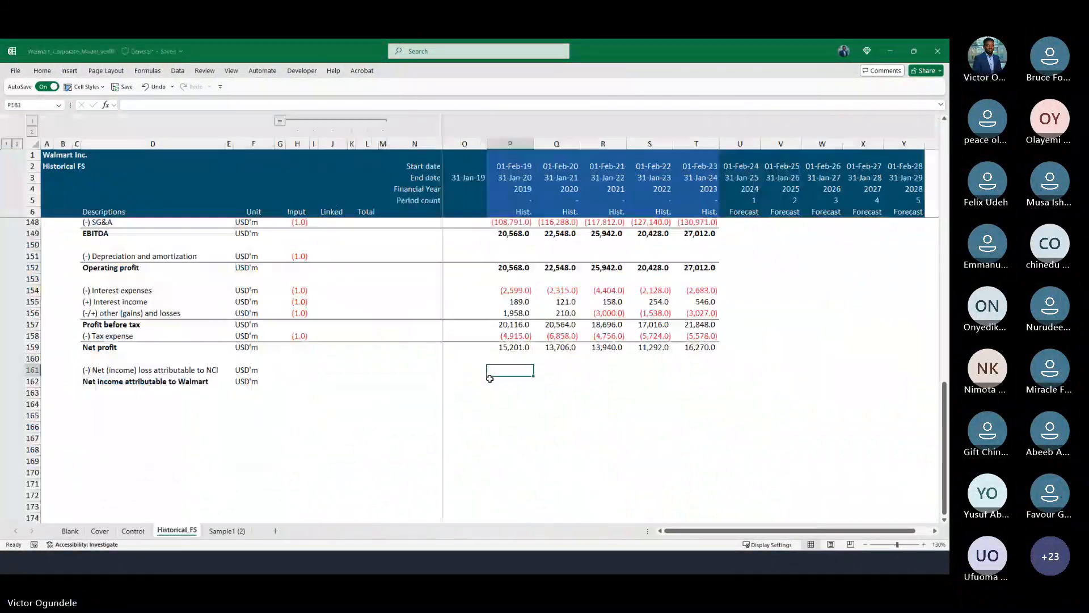
Link the NCI row's sign factor in H161 to cell F67 on Control.
{"action": "key", "text": "Left"}
{"action": "key", "text": "Left"}
{"action": "key", "text": "Left"}
{"action": "key", "text": "Left"}
{"action": "key", "text": "Left"}
{"action": "key", "text": "Left"}
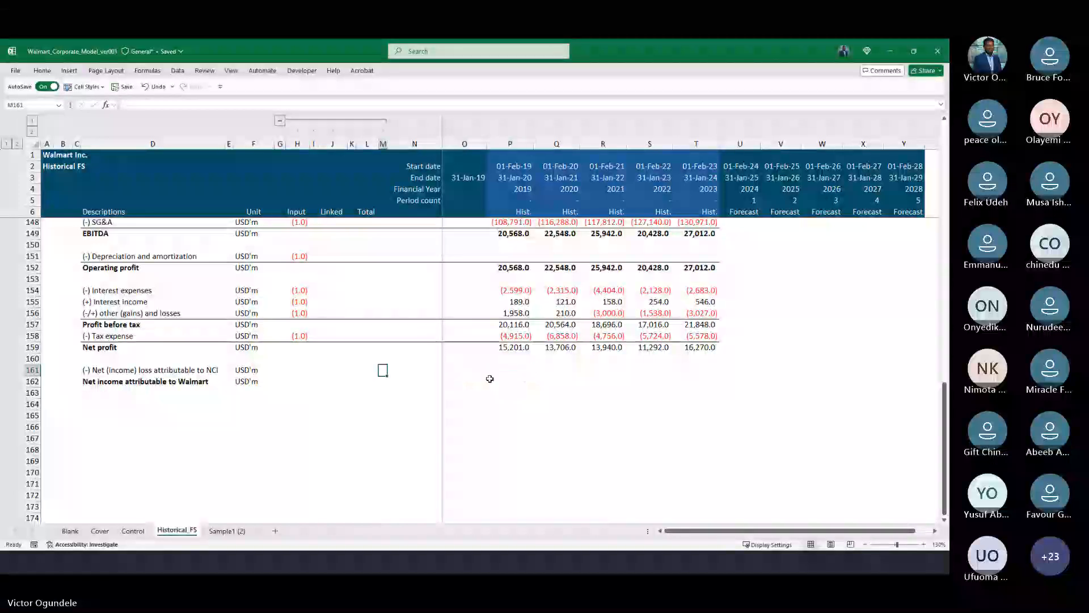
{"action": "key", "text": "Left"}
{"action": "key", "text": "Left"}
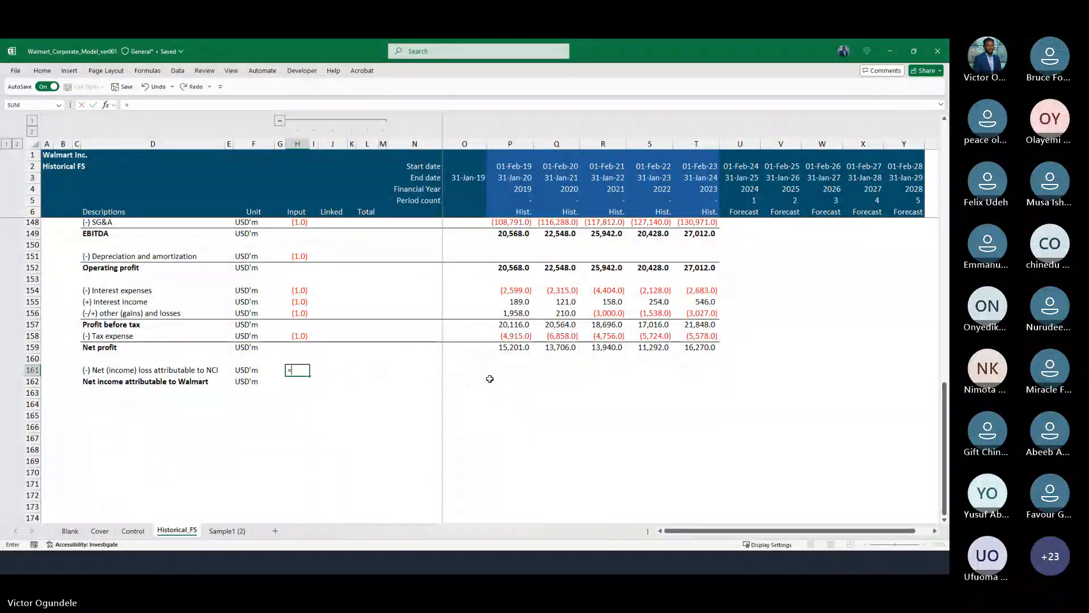
{"action": "type", "text": "="}
{"action": "key", "text": "ctrl+Page_Up"}
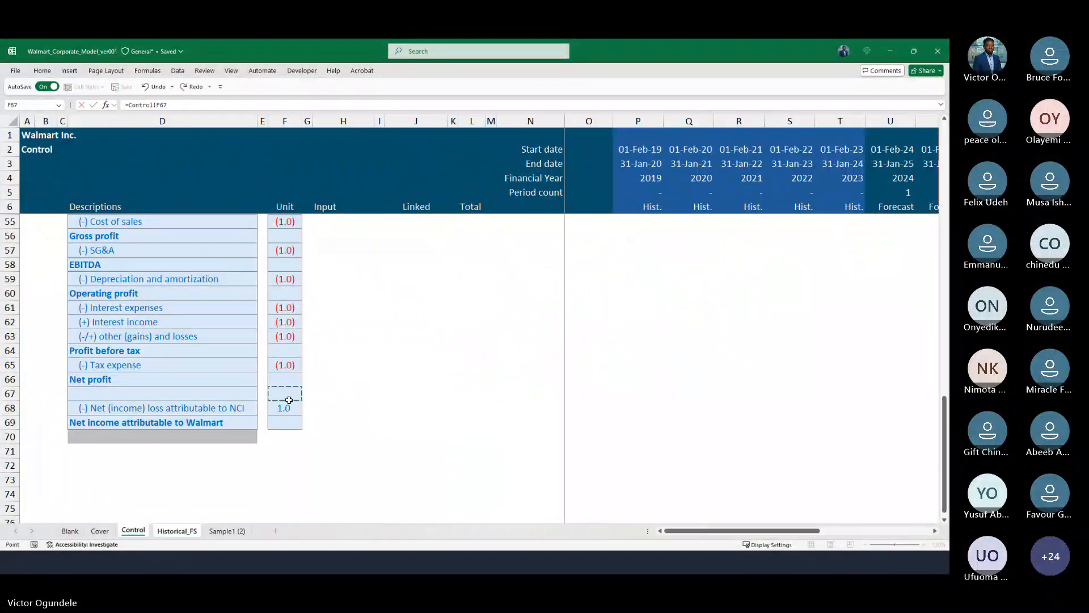
{"action": "key", "text": "Return"}
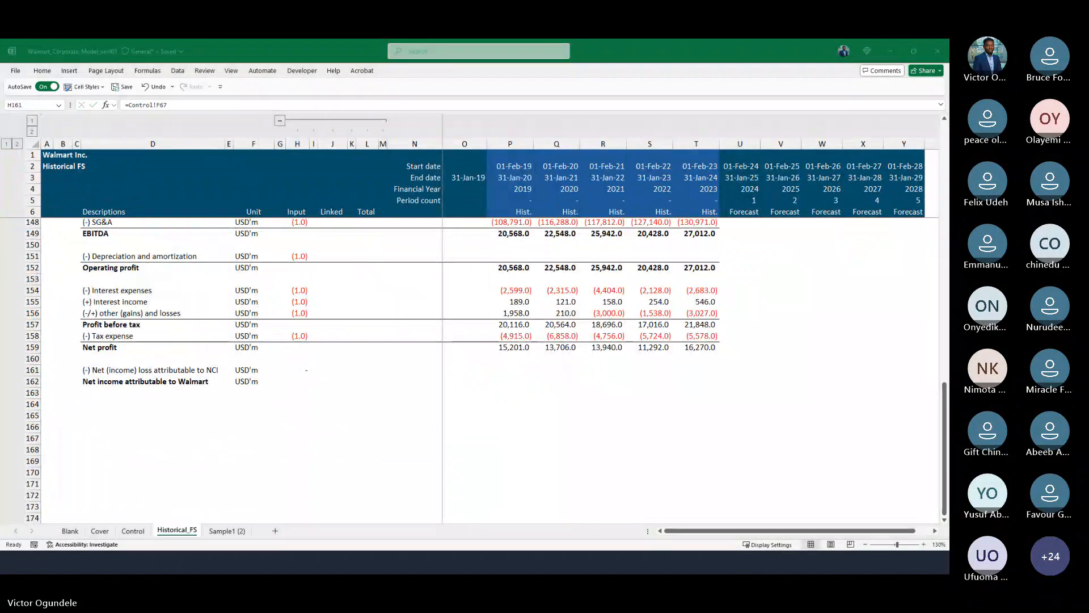
Fill P161 to T161 with the extracted NCI figures from row 31 multiplied by the row's sign factor, using =P31*$H161.
{"action": "left_click", "coordinate": [483, 374]}
{"action": "key", "text": "Right"}
{"action": "key", "text": "shift+Right"}
{"action": "key", "text": "shift+Right"}
{"action": "key", "text": "shift+Right"}
{"action": "key", "text": "shift+Right"}
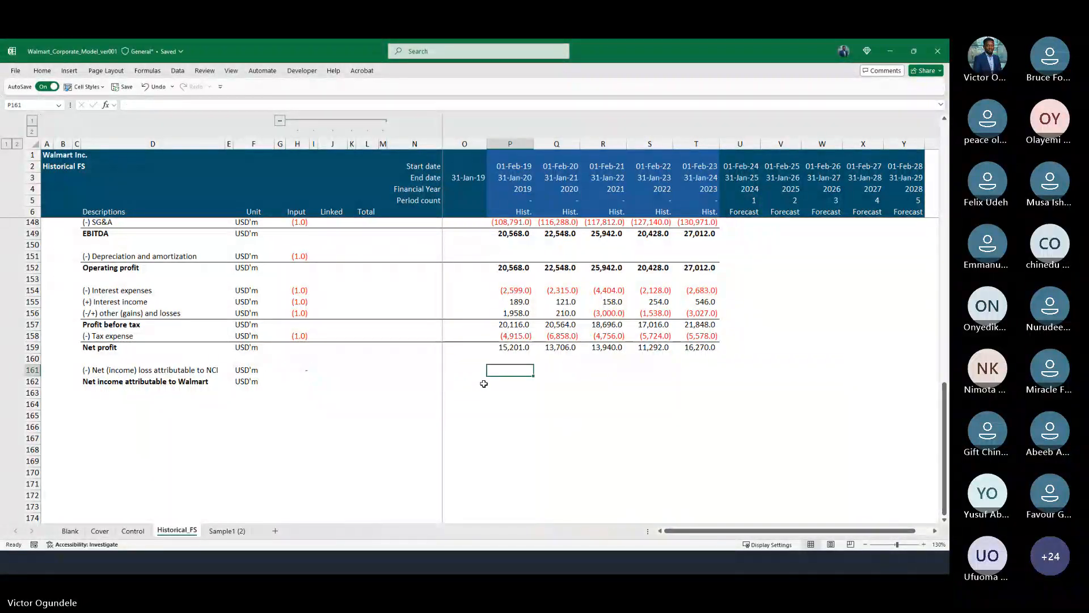
{"action": "type", "text": "="}
{"action": "scroll", "coordinate": [484, 382], "scroll_direction": "up", "scroll_amount": 14}
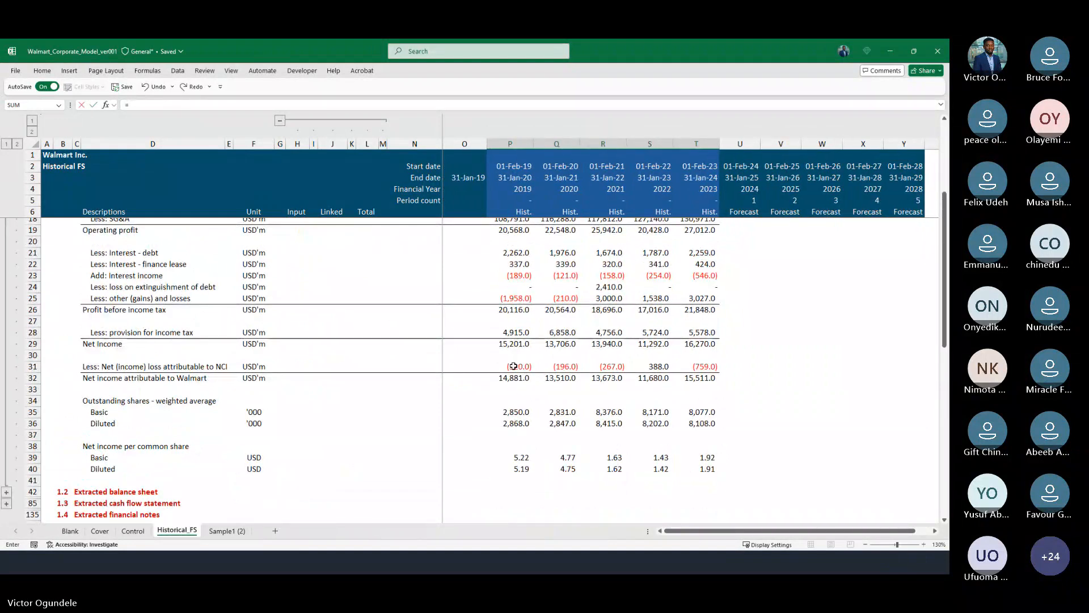
{"action": "left_click", "coordinate": [513, 366]}
{"action": "type", "text": "*"}
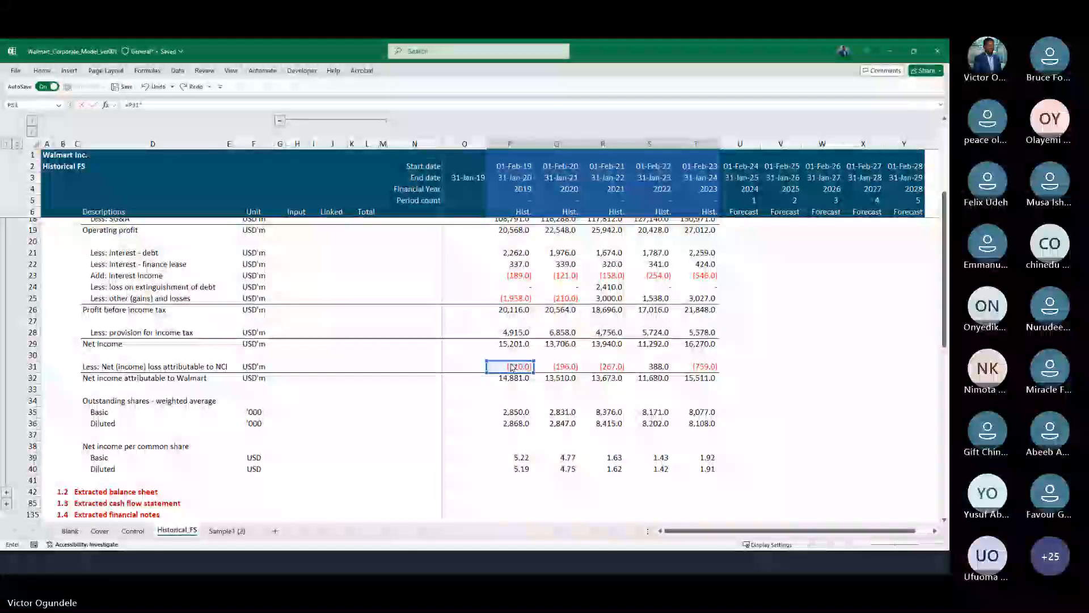
{"action": "key", "text": "Left"}
{"action": "key", "text": "Left"}
{"action": "key", "text": "Left"}
{"action": "key", "text": "Left"}
{"action": "key", "text": "Left"}
{"action": "key", "text": "Left"}
{"action": "key", "text": "Left"}
{"action": "key", "text": "Left"}
{"action": "key", "text": "F4"}
{"action": "key", "text": "F4"}
{"action": "key", "text": "F4"}
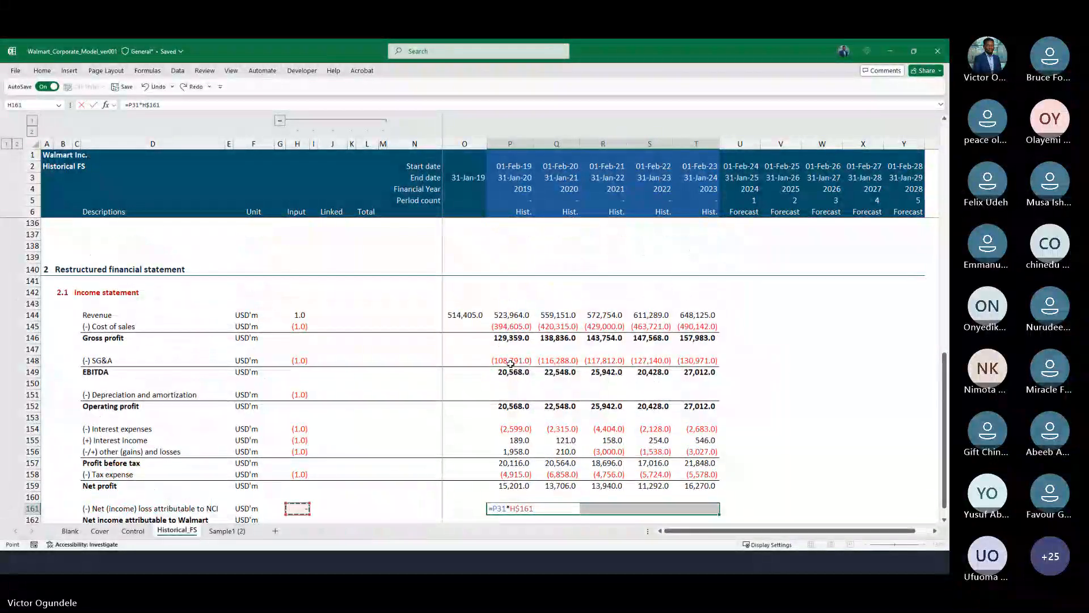
{"action": "key", "text": "ctrl+Return"}
Trace the source of the sign factor in H161 and relink it to the NCI factor in F68 on Control.
{"action": "key", "text": "ctrl+Left"}
{"action": "key", "text": "ctrl+Left"}
{"action": "key", "text": "ctrl+Right"}
{"action": "key", "text": "ctrl+bracketleft"}
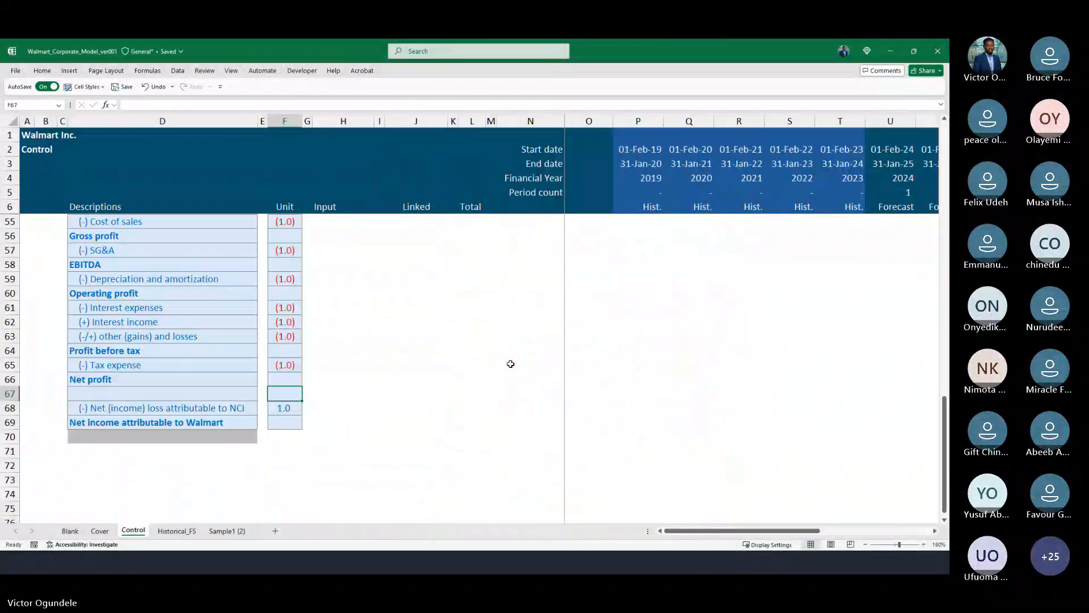
{"action": "key", "text": "ctrl+Page_Down"}
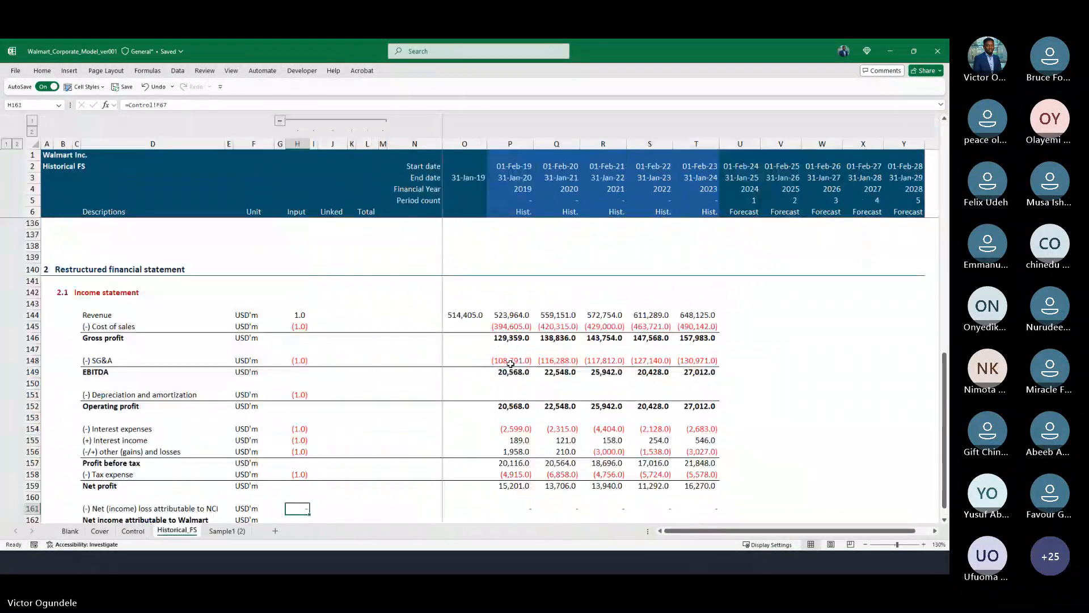
{"action": "type", "text": "="}
{"action": "key", "text": "ctrl+Page_Up"}
{"action": "left_click", "coordinate": [277, 403]}
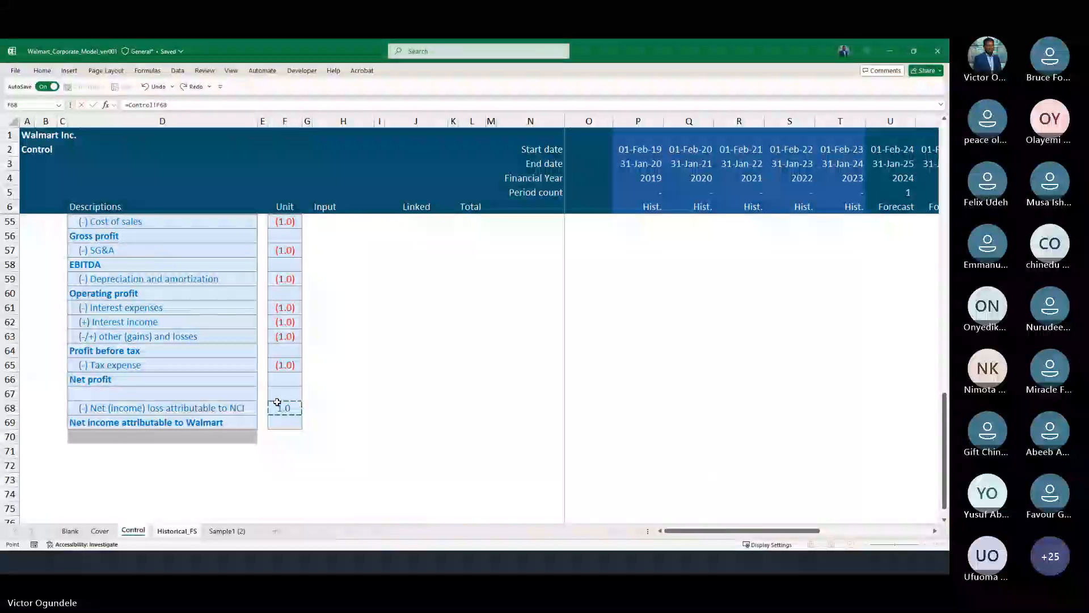
{"action": "key", "text": "Return"}
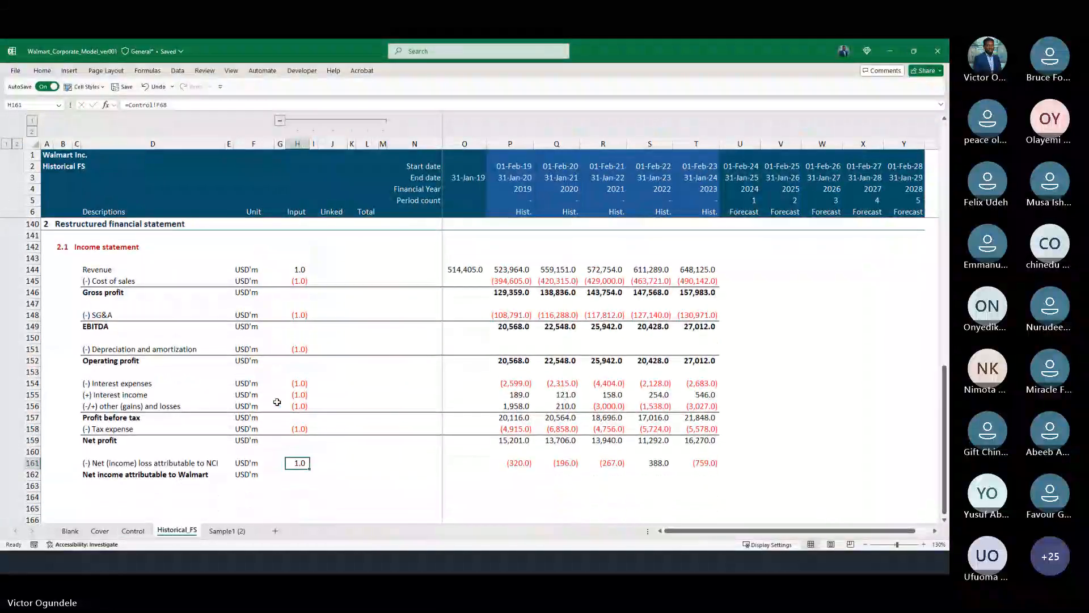
Apply a top border to the Net income attributable to Walmart row from D162 to T162.
{"action": "key", "text": "Up"}
{"action": "key", "text": "Up"}
{"action": "key", "text": "Left"}
{"action": "key", "text": "Left"}
{"action": "key", "text": "Left"}
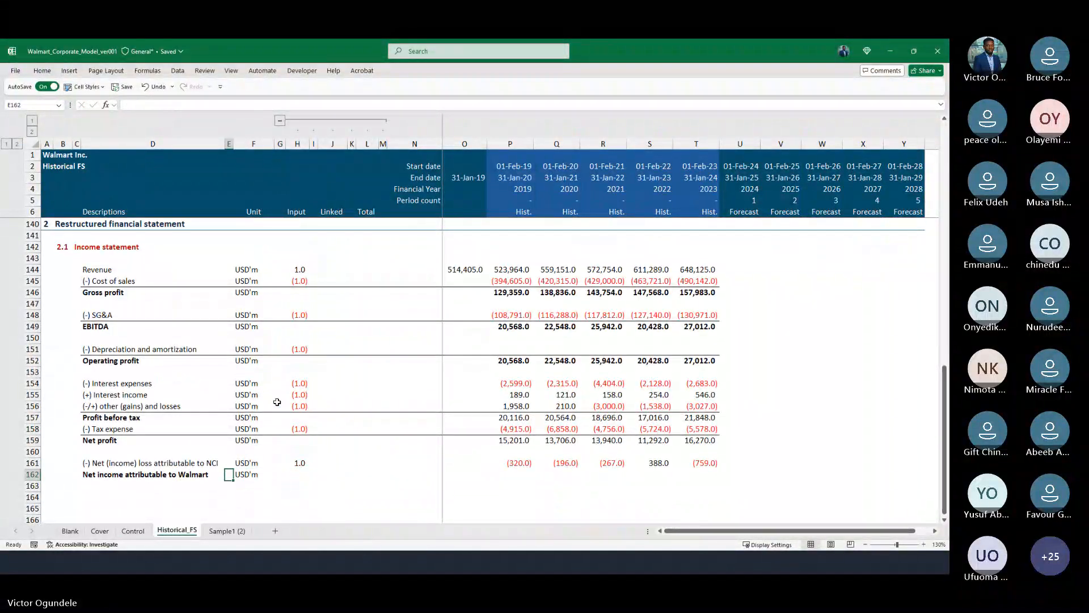
{"action": "key", "text": "Left"}
{"action": "key", "text": "shift+Right"}
{"action": "key", "text": "shift+Right"}
{"action": "key", "text": "shift+Right"}
{"action": "key", "text": "shift+Right"}
{"action": "key", "text": "shift+Right"}
{"action": "key", "text": "shift+Right"}
{"action": "key", "text": "shift+Right"}
{"action": "key", "text": "shift+Right"}
{"action": "key", "text": "shift+Right"}
{"action": "key", "text": "shift+Right"}
{"action": "key", "text": "shift+Right"}
{"action": "key", "text": "shift+Right"}
{"action": "key", "text": "shift+Right"}
{"action": "key", "text": "shift+Right"}
{"action": "key", "text": "shift+Right"}
{"action": "key", "text": "shift+Right"}
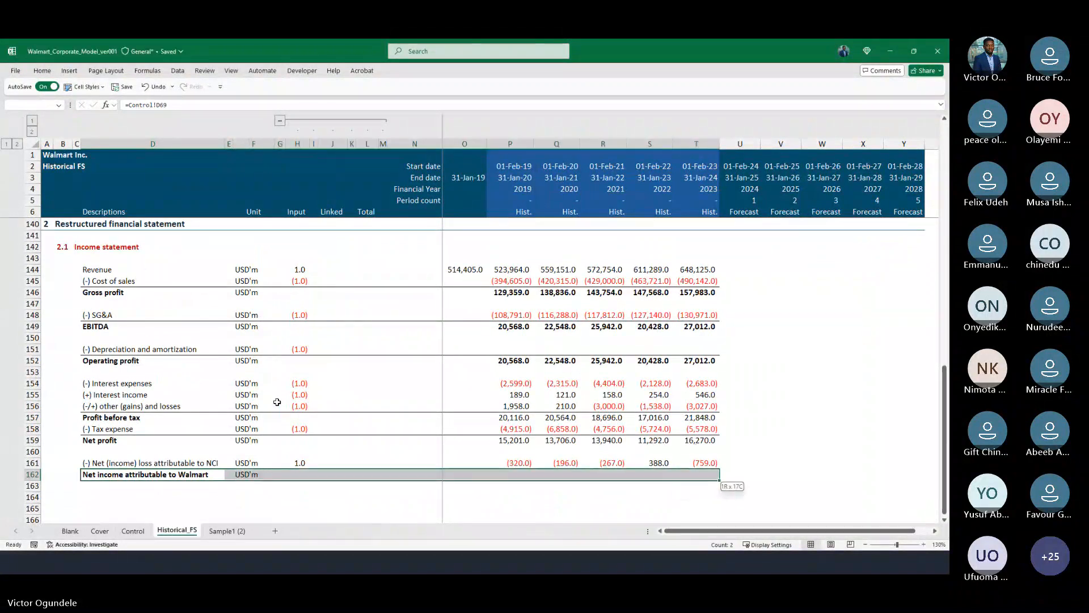
{"action": "key", "text": "alt+h"}
{"action": "key", "text": "b"}
{"action": "key", "text": "p"}
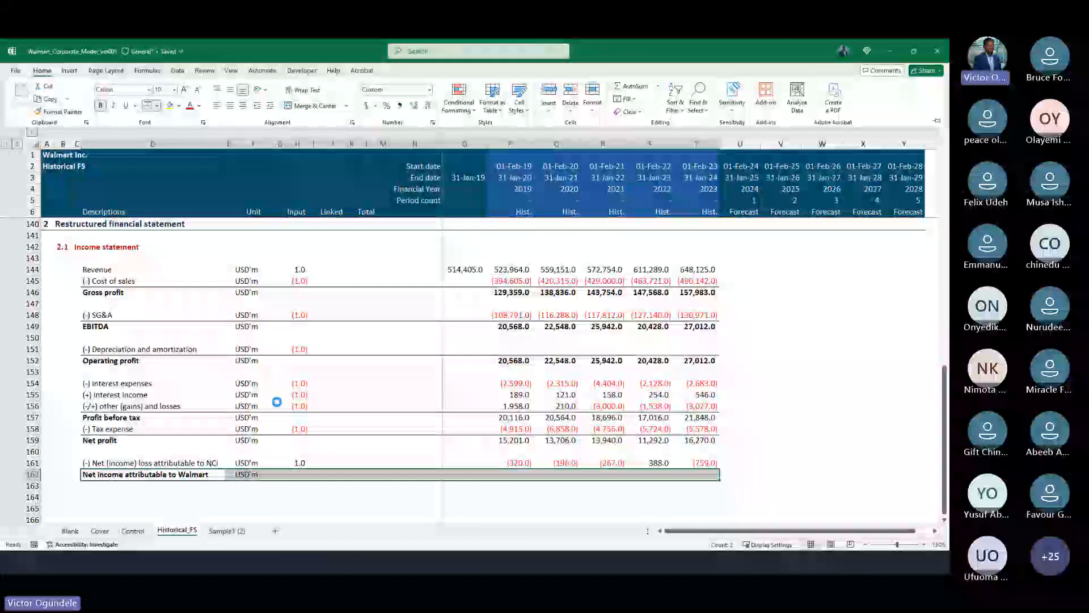
Calculate net income attributable to Walmart for 2019 in P162 with =SUM(P159,P161).
{"action": "key", "text": "Right"}
{"action": "key", "text": "Right"}
{"action": "key", "text": "Right"}
{"action": "key", "text": "Right"}
{"action": "key", "text": "Right"}
{"action": "key", "text": "Right"}
{"action": "key", "text": "Right"}
{"action": "key", "text": "Right"}
{"action": "key", "text": "Right"}
{"action": "key", "text": "Right"}
{"action": "key", "text": "Right"}
{"action": "key", "text": "Right"}
{"action": "type", "text": "=SUM("}
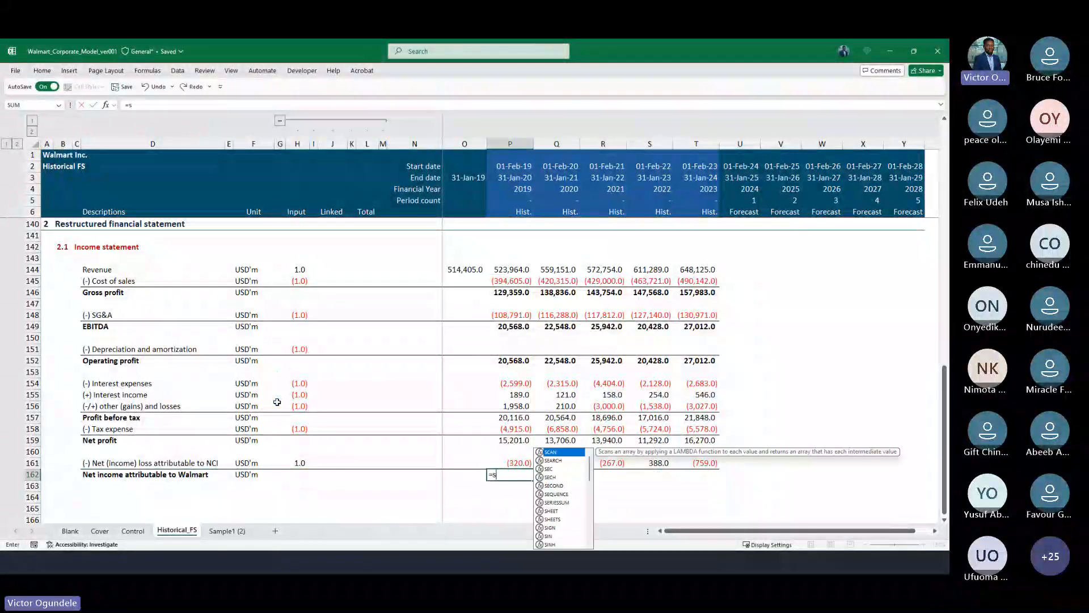
{"action": "key", "text": "Up"}
{"action": "key", "text": "Up"}
{"action": "key", "text": "Up"}
{"action": "type", "text": ","}
{"action": "key", "text": "Up"}
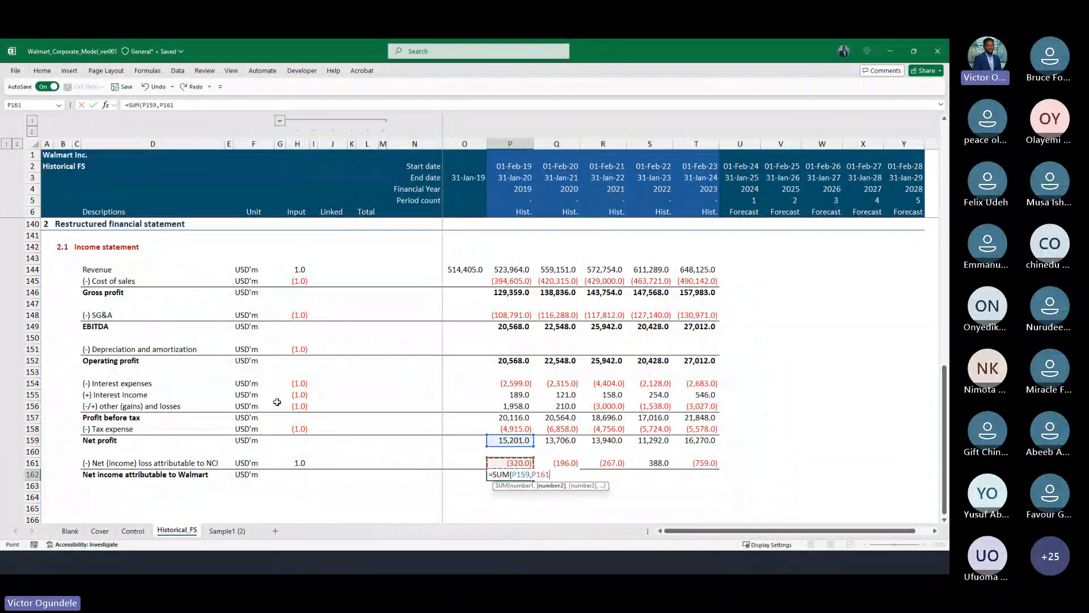
{"action": "type", "text": ")"}
{"action": "key", "text": "ctrl+Return"}
Copy the net income attributable to Walmart formula from P162 across to T162.
{"action": "key", "text": "shift+Right"}
{"action": "key", "text": "shift+Right"}
{"action": "key", "text": "shift+Right"}
{"action": "key", "text": "shift+Right"}
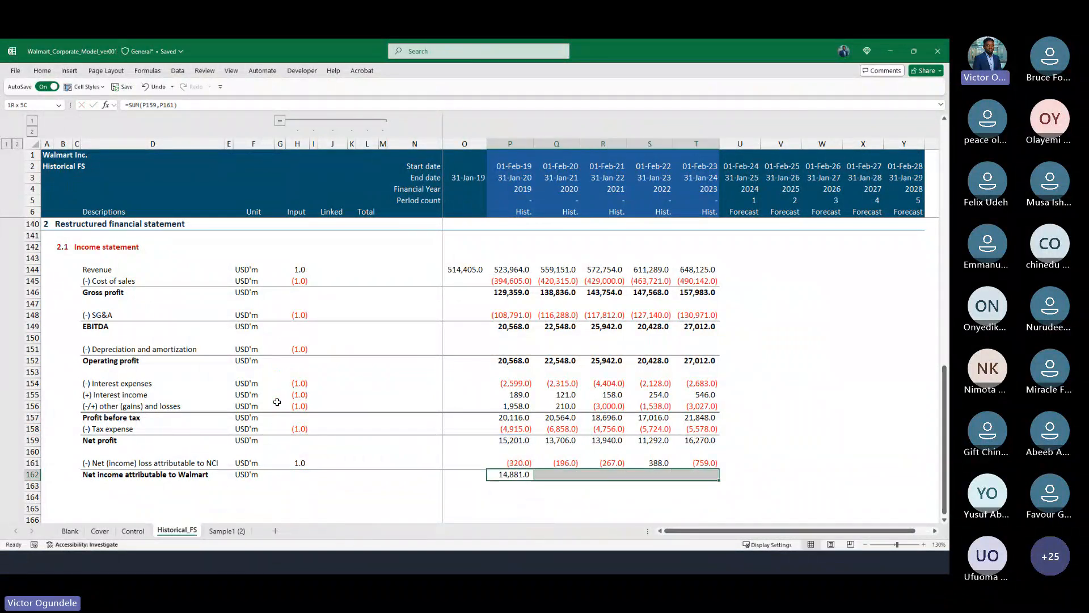
{"action": "key", "text": "ctrl+r"}
Compare the restructured net income attributable to Walmart in row 162 with the extracted figures in row 32.
{"action": "key", "text": "Left"}
{"action": "key", "text": "Right"}
{"action": "key", "text": "Right"}
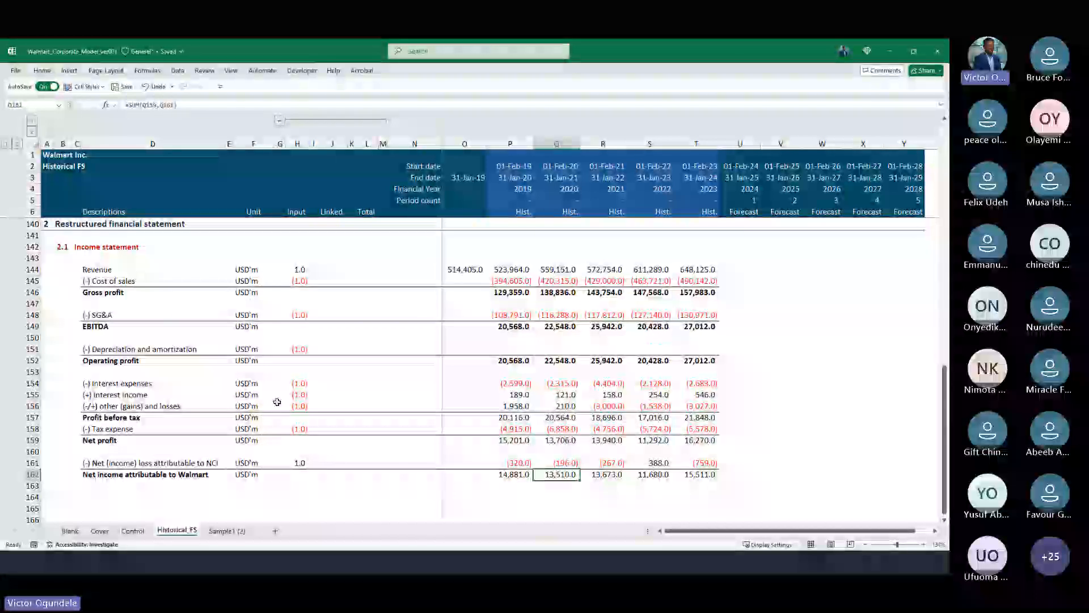
{"action": "key", "text": "Left"}
{"action": "scroll", "coordinate": [523, 359], "scroll_direction": "up", "scroll_amount": 3}
{"action": "scroll", "coordinate": [523, 360], "scroll_direction": "up", "scroll_amount": 5}
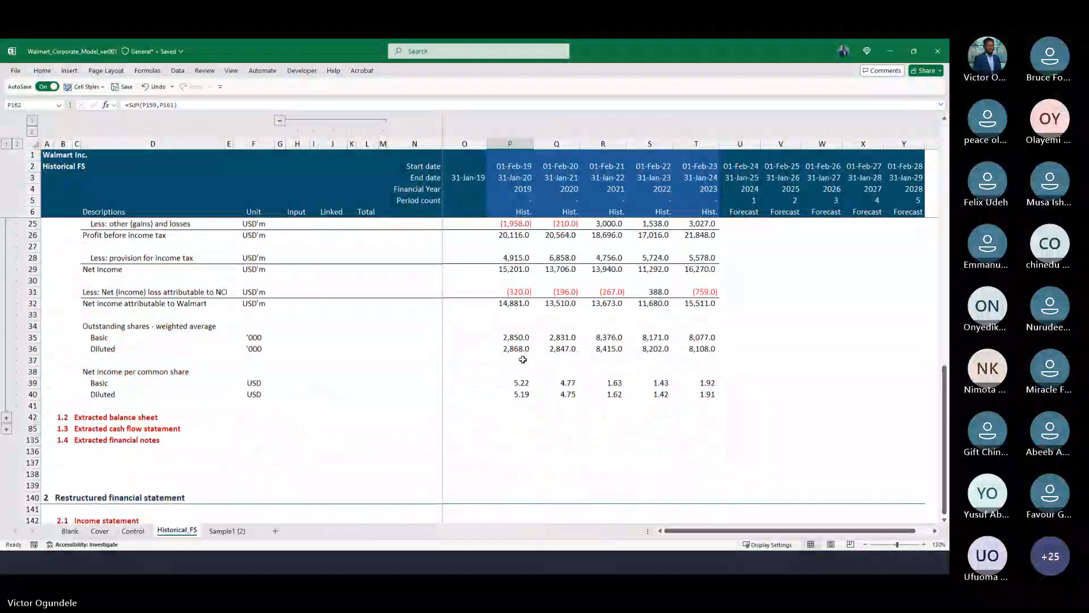
{"action": "scroll", "coordinate": [523, 360], "scroll_direction": "down", "scroll_amount": 4}
{"action": "scroll", "coordinate": [522, 360], "scroll_direction": "down", "scroll_amount": 7}
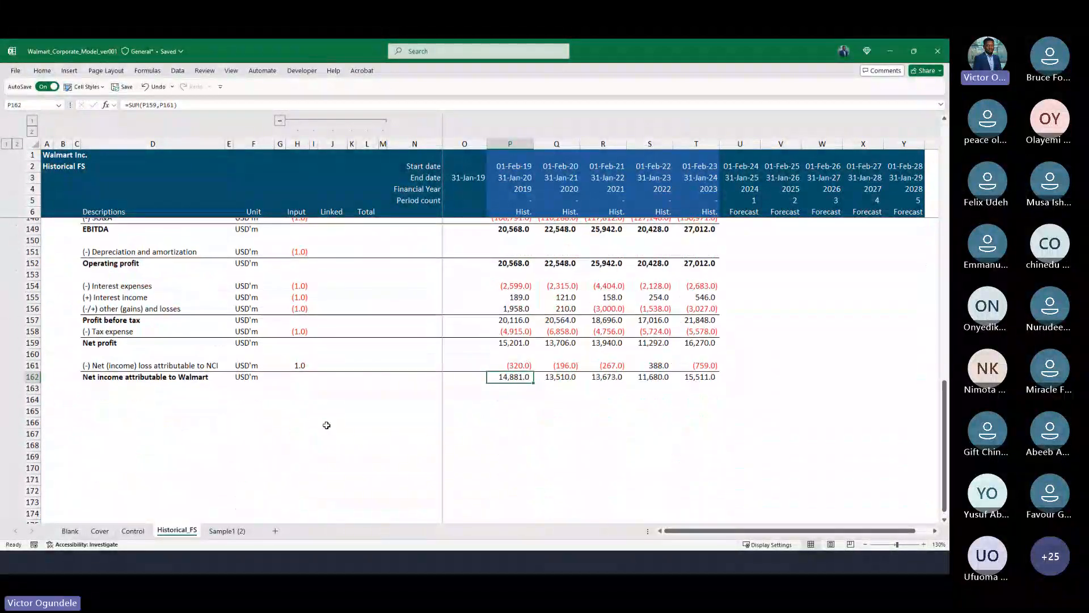
Add an italic Net profit check label in D164 and enter # as its unit in F164.
{"action": "left_click", "coordinate": [134, 417]}
{"action": "key", "text": "Up"}
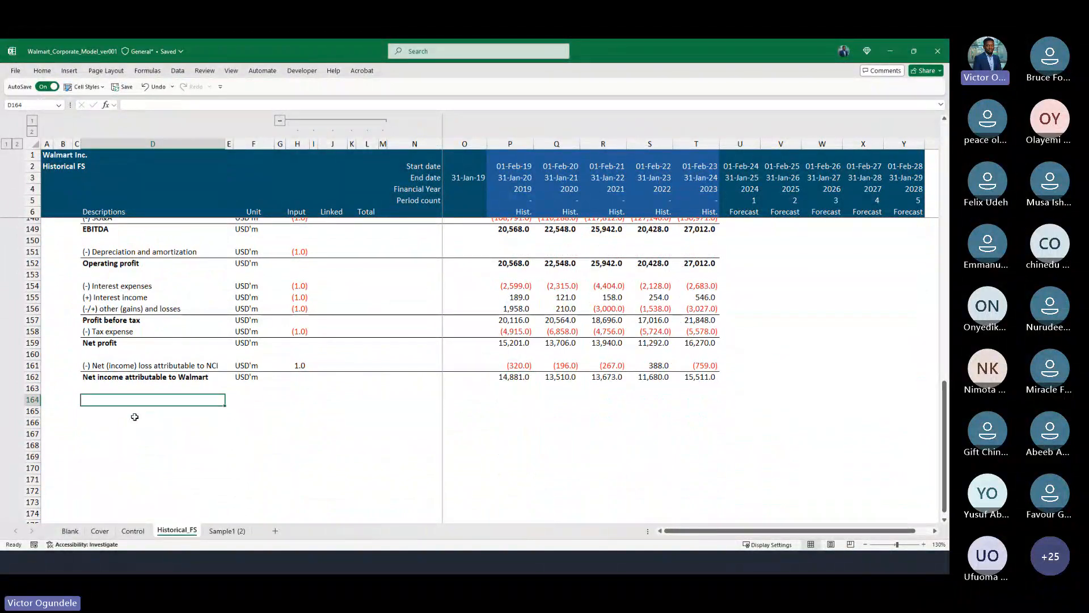
{"action": "type", "text": "Net pri"}
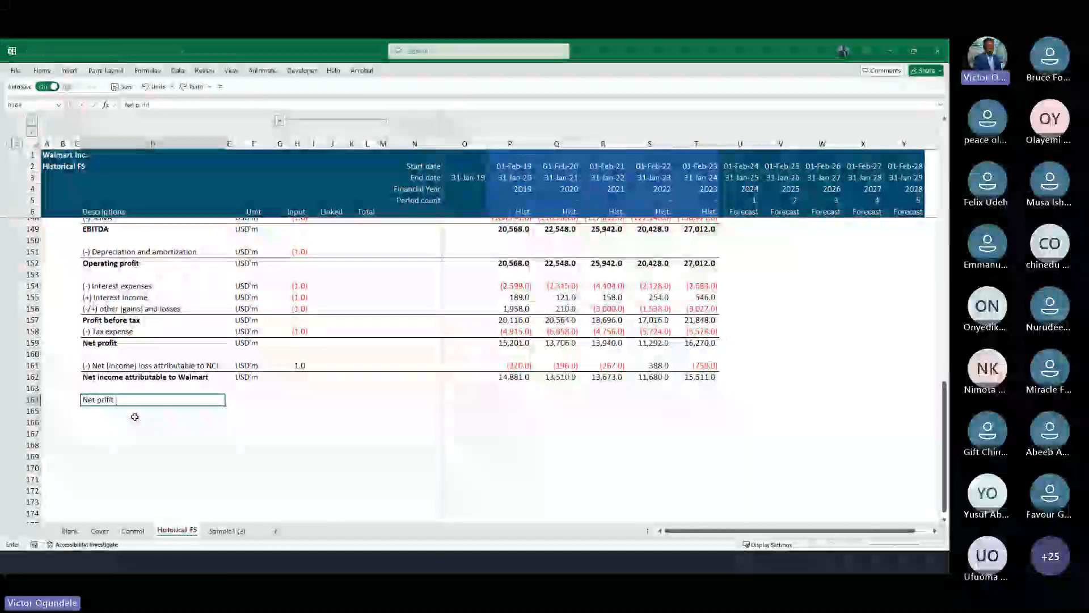
{"action": "key", "text": "BackSpace"}
{"action": "type", "text": "ofit"}
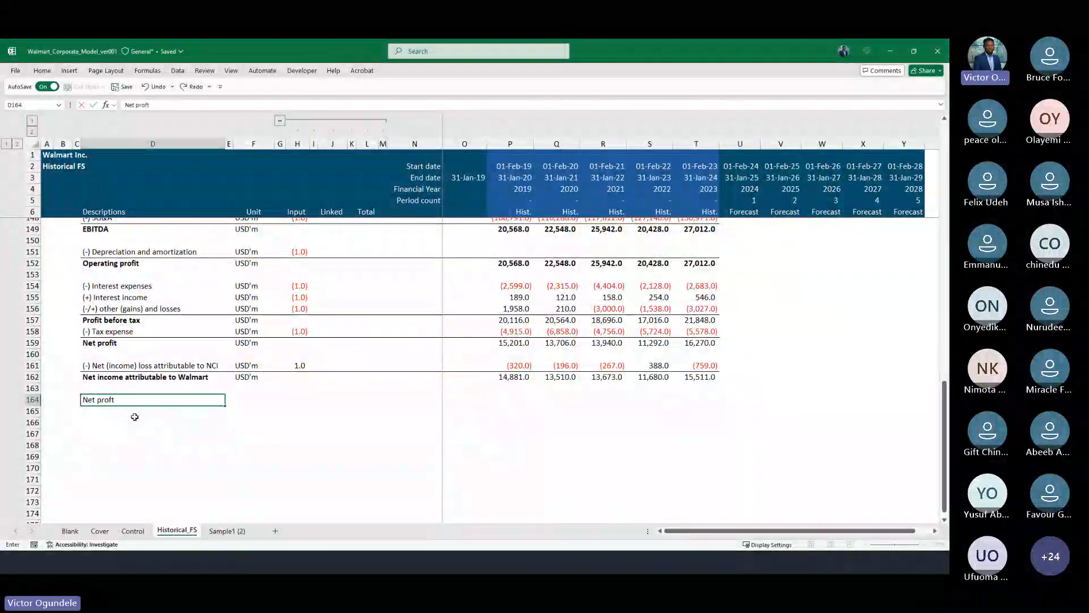
{"action": "type", "text": " check"}
{"action": "key", "text": "Return"}
{"action": "key", "text": "Up"}
{"action": "key", "text": "Right"}
{"action": "key", "text": "Right"}
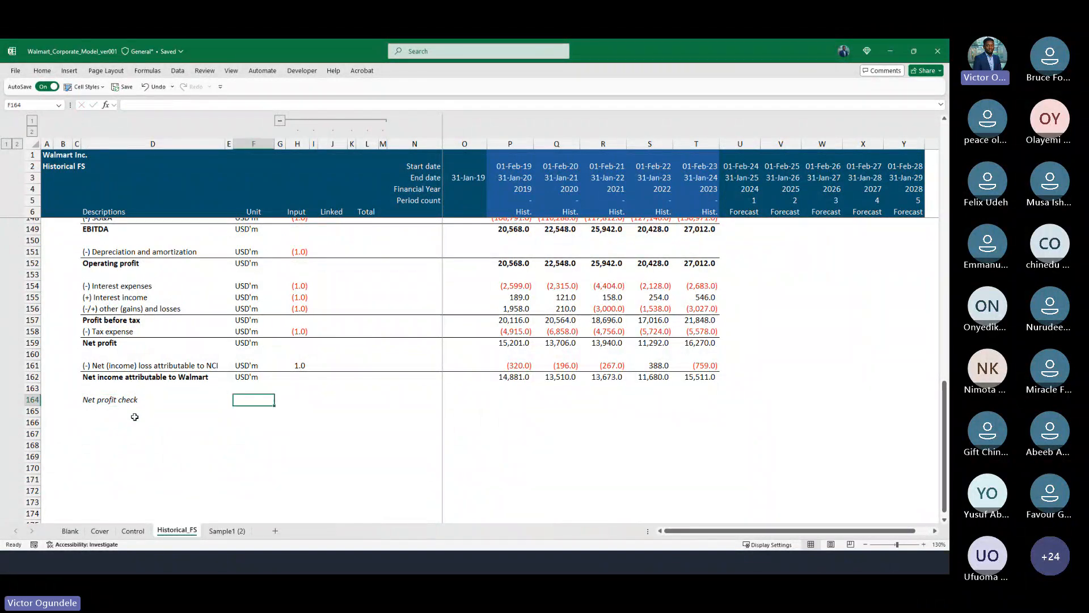
{"action": "type", "text": "#"}
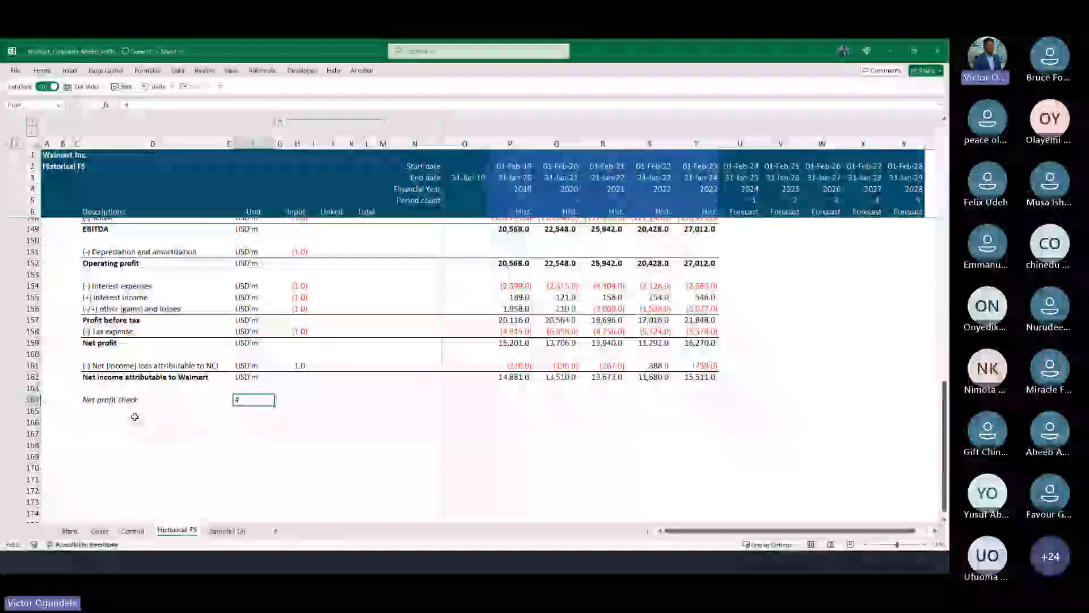
Enter the 2019 net profit check in P164 as restructured net profit minus extracted net income, =P159-P29.
{"action": "key", "text": "Right"}
{"action": "key", "text": "Right"}
{"action": "key", "text": "Right"}
{"action": "scroll", "coordinate": [134, 417], "scroll_direction": "down", "scroll_amount": 1}
{"action": "scroll", "coordinate": [135, 417], "scroll_direction": "up", "scroll_amount": 1}
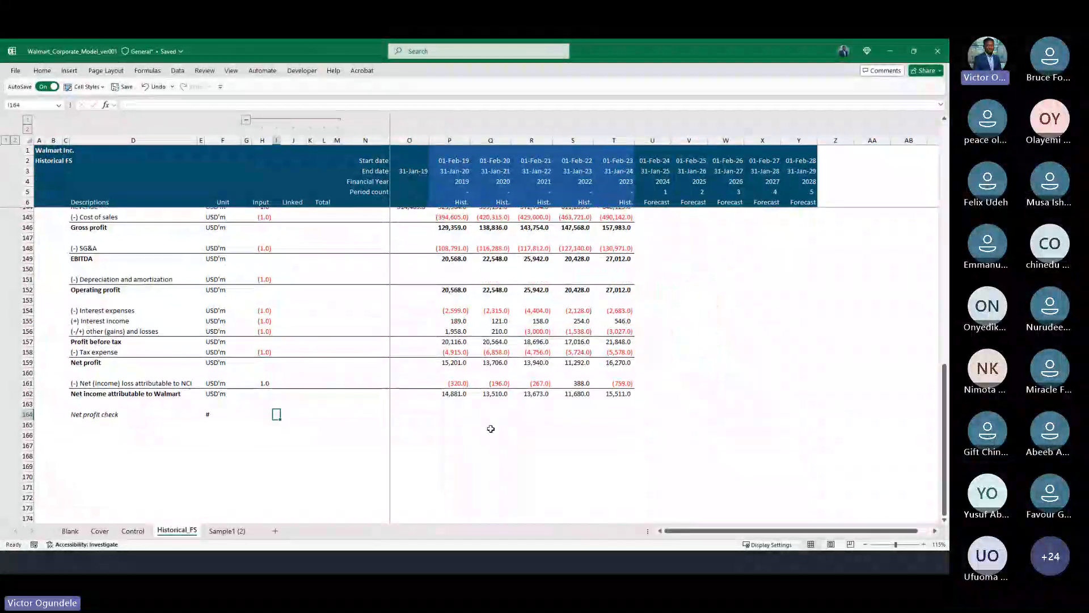
{"action": "left_click", "coordinate": [446, 413]}
{"action": "type", "text": "="}
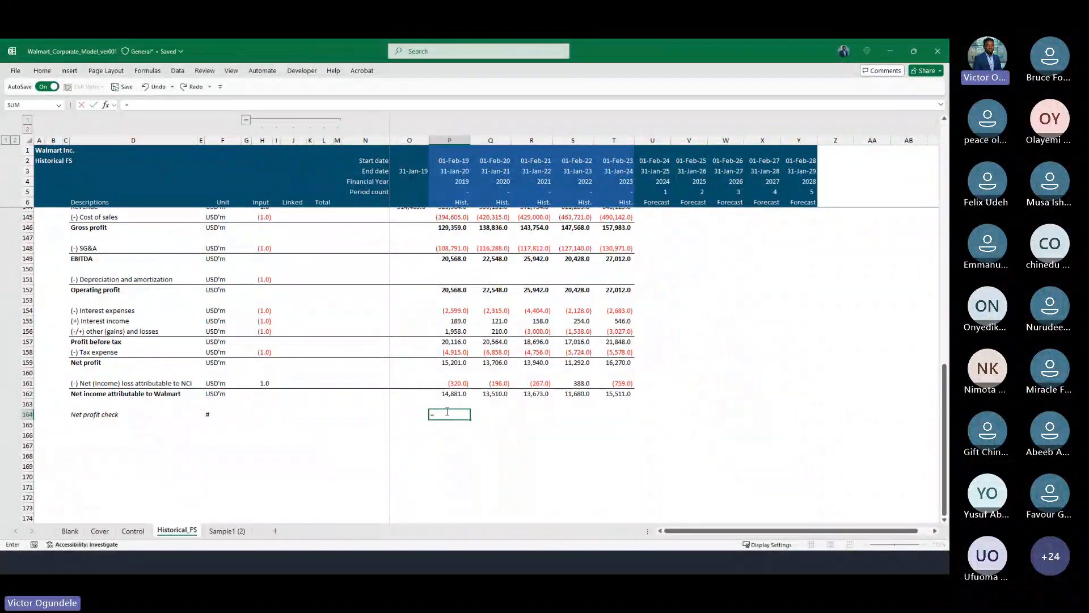
{"action": "key", "text": "Up"}
{"action": "key", "text": "Up"}
{"action": "key", "text": "Up"}
{"action": "key", "text": "Up"}
{"action": "key", "text": "Up"}
{"action": "type", "text": "-"}
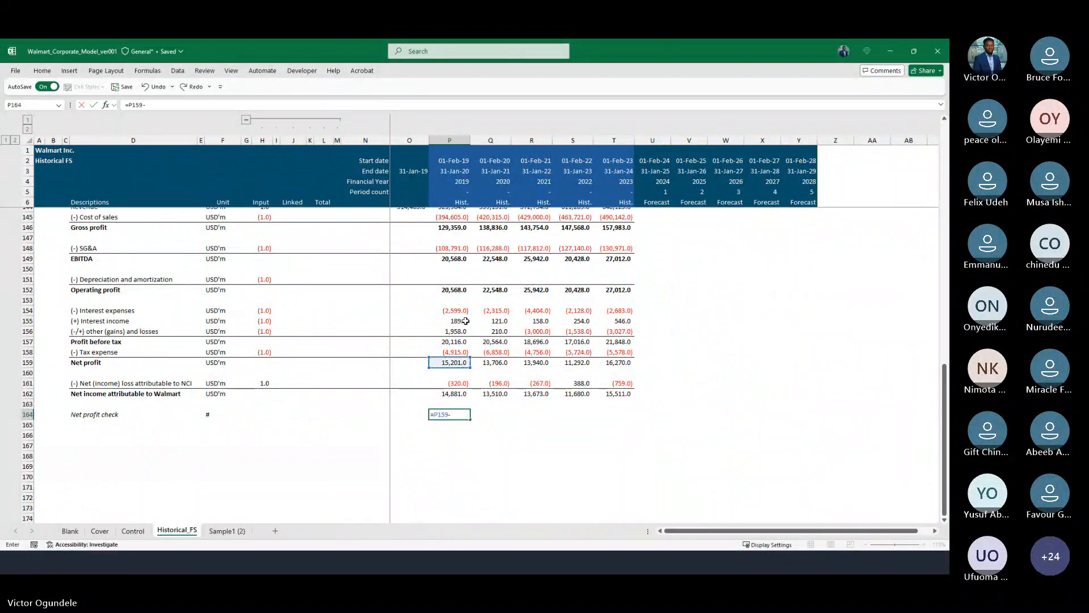
{"action": "scroll", "coordinate": [463, 317], "scroll_direction": "up", "scroll_amount": 9}
{"action": "scroll", "coordinate": [465, 320], "scroll_direction": "down", "scroll_amount": 5}
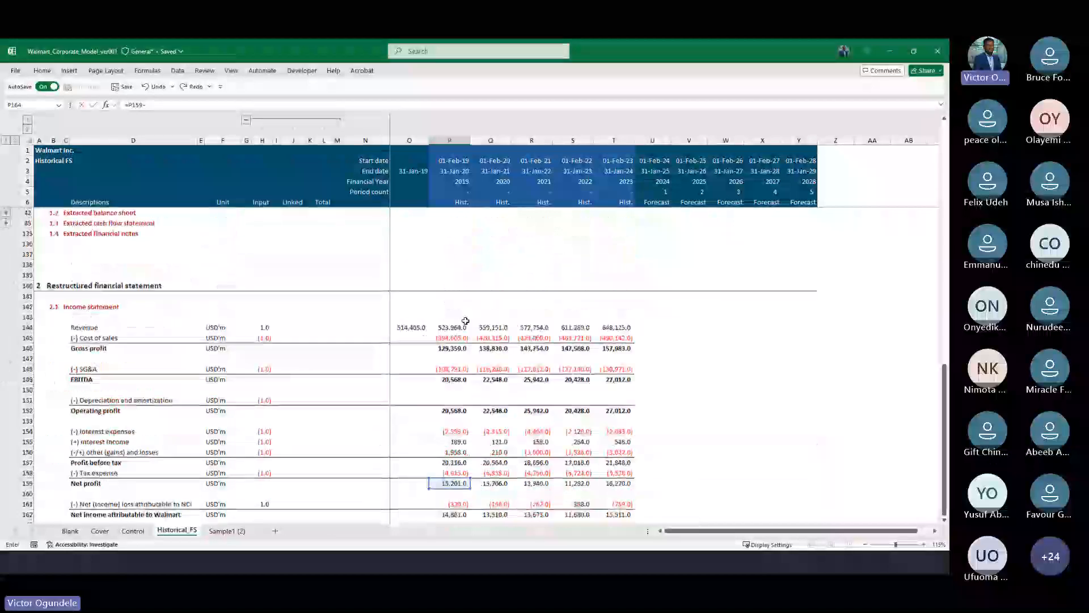
{"action": "scroll", "coordinate": [466, 321], "scroll_direction": "up", "scroll_amount": 10}
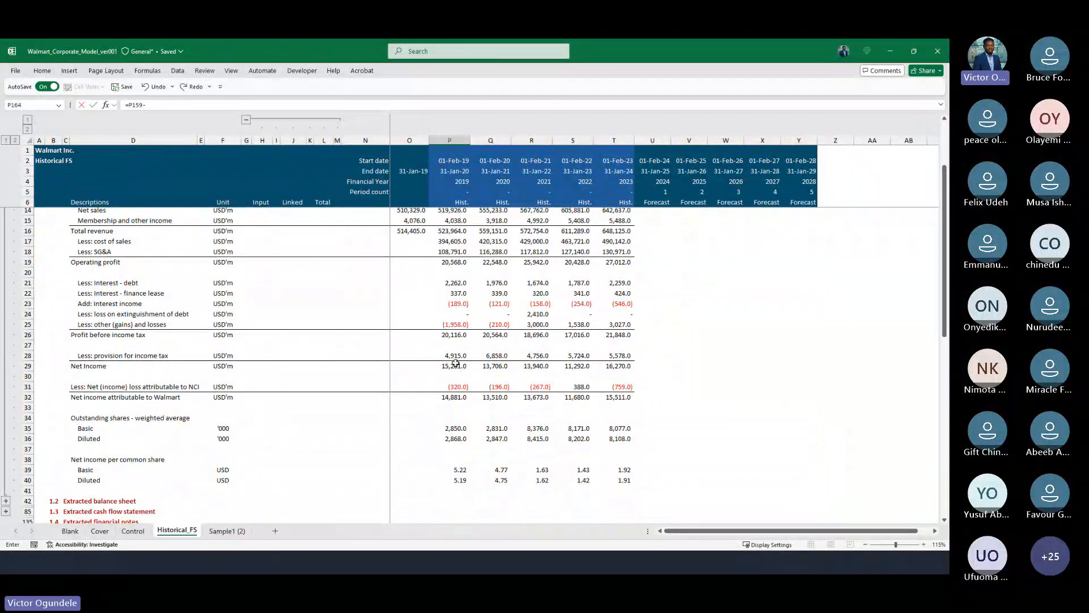
{"action": "left_click", "coordinate": [456, 363]}
{"action": "key", "text": "Return"}
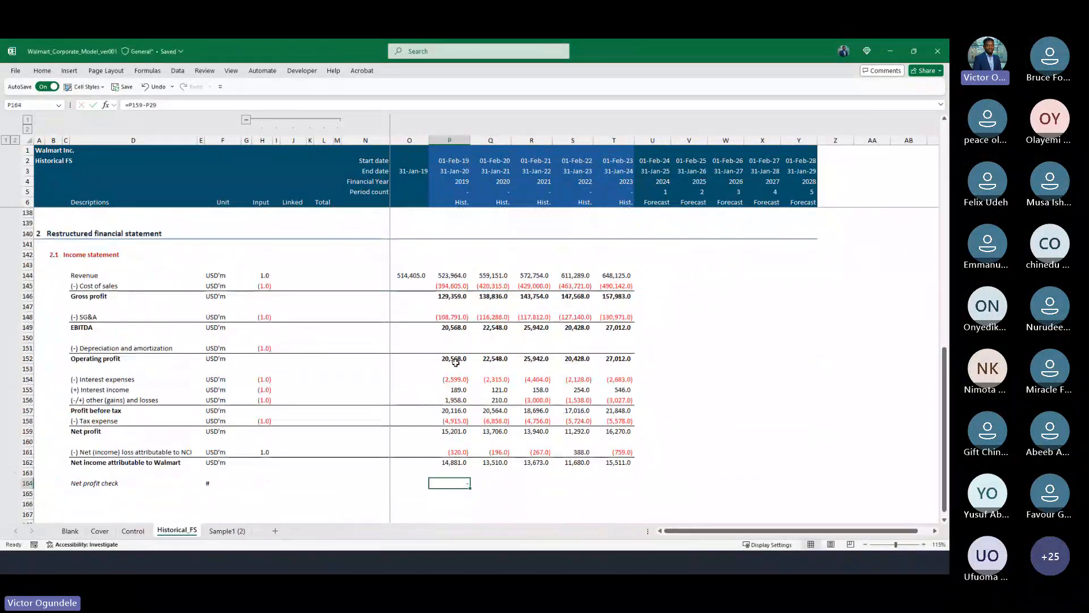
Copy the net profit check formula from P164 across to T164.
{"action": "key", "text": "shift+Right"}
{"action": "key", "text": "shift+Right"}
{"action": "key", "text": "shift+Right"}
{"action": "key", "text": "shift+Right"}
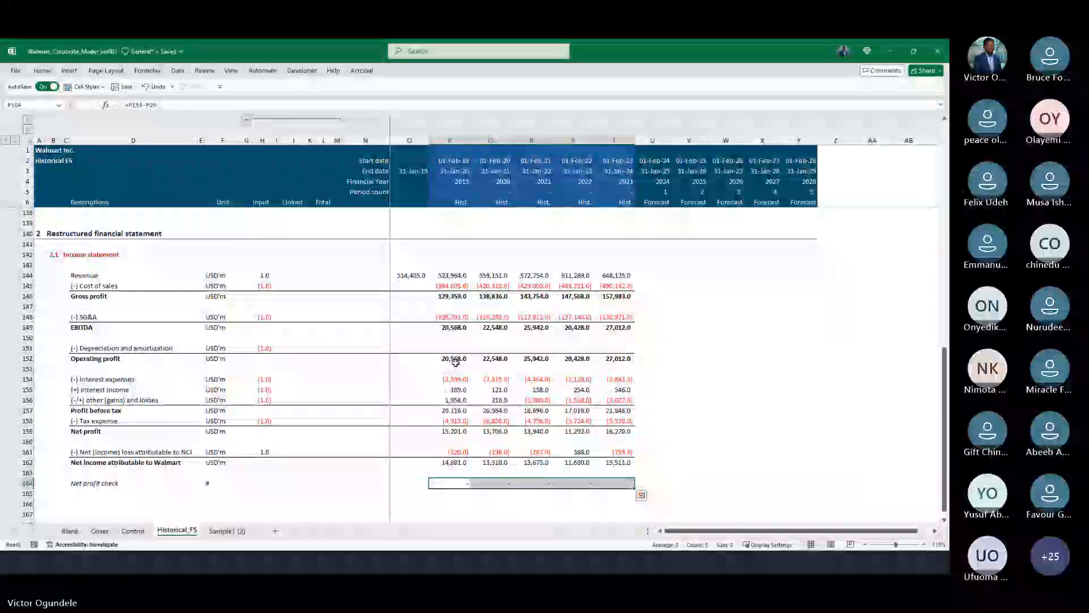
Change the net profit check in P164 to =IF((P159-P29)=0,"Ok",(P159-P29)) and copy it across to T164.
{"action": "scroll", "coordinate": [455, 363], "scroll_direction": "up", "scroll_amount": 1}
{"action": "scroll", "coordinate": [455, 363], "scroll_direction": "down", "scroll_amount": 3}
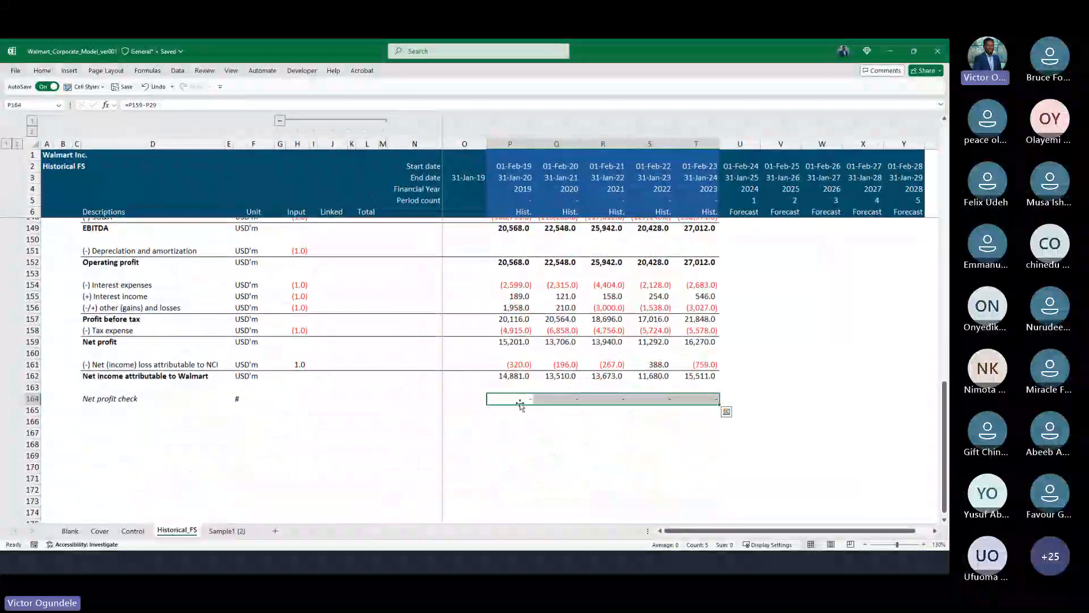
{"action": "key", "text": "F2"}
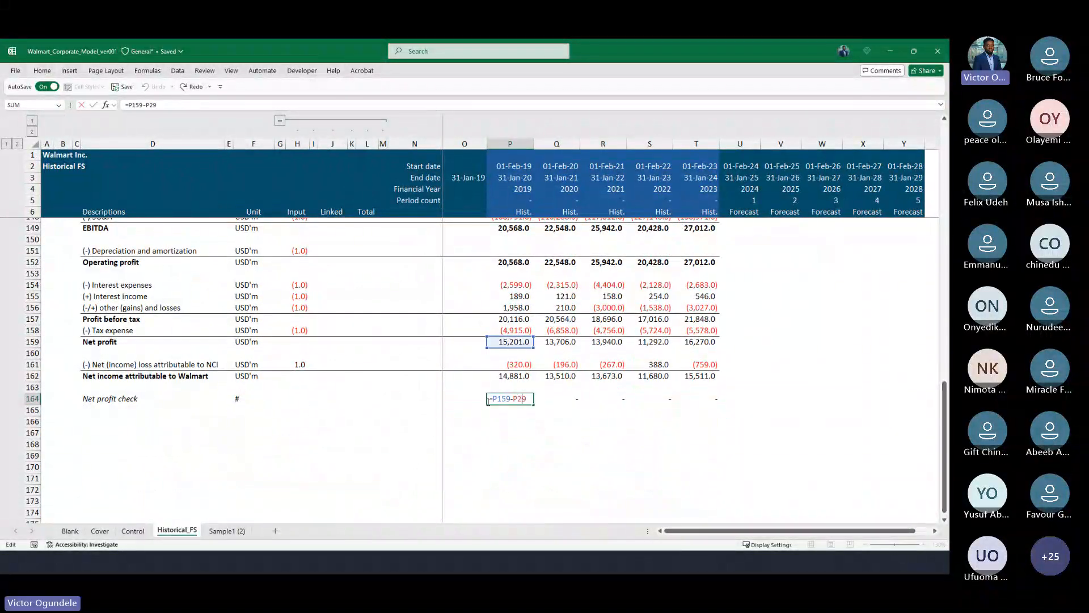
{"action": "type", "text": "IF("}
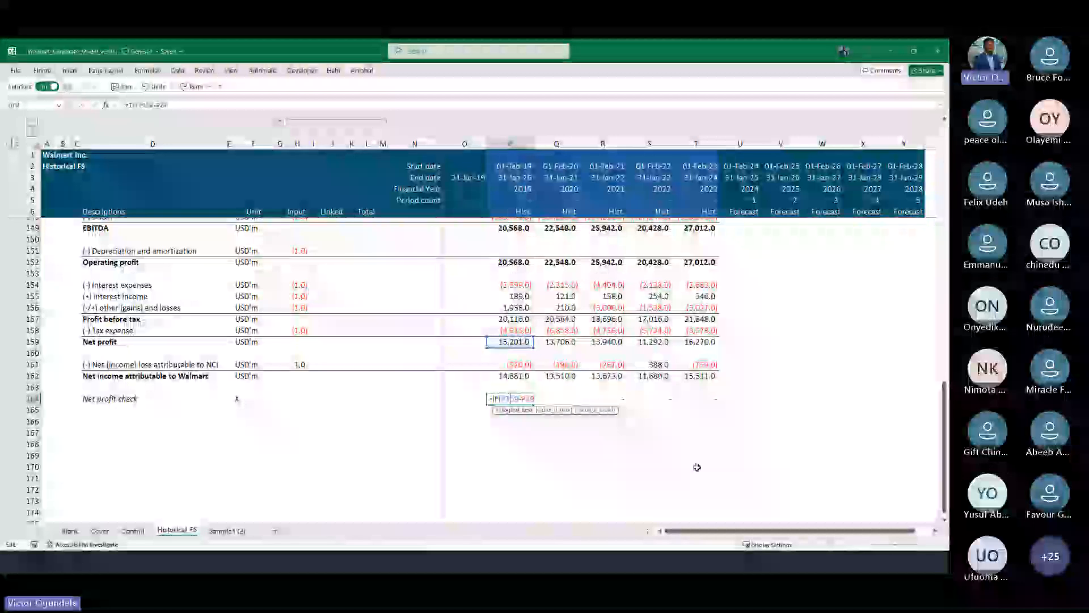
{"action": "type", "text": "("}
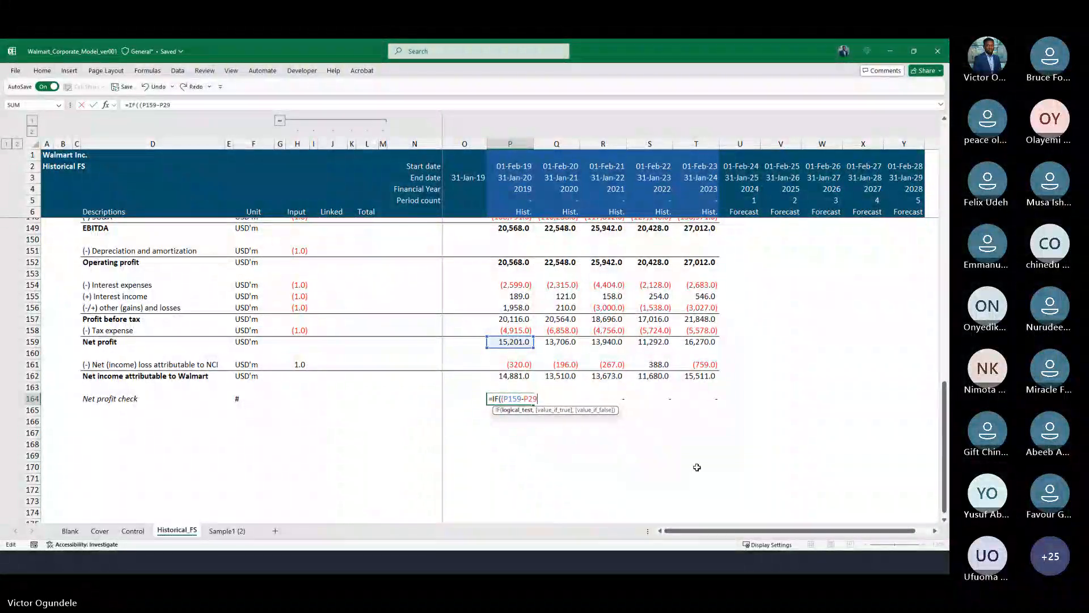
{"action": "type", "text": ")=0,@"}
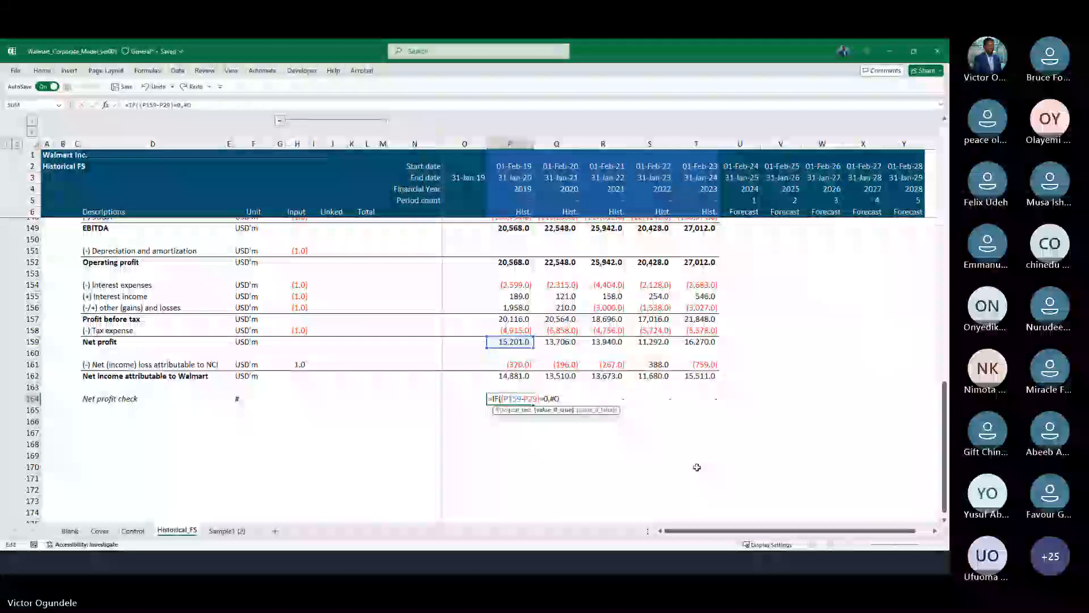
{"action": "key", "text": "BackSpace"}
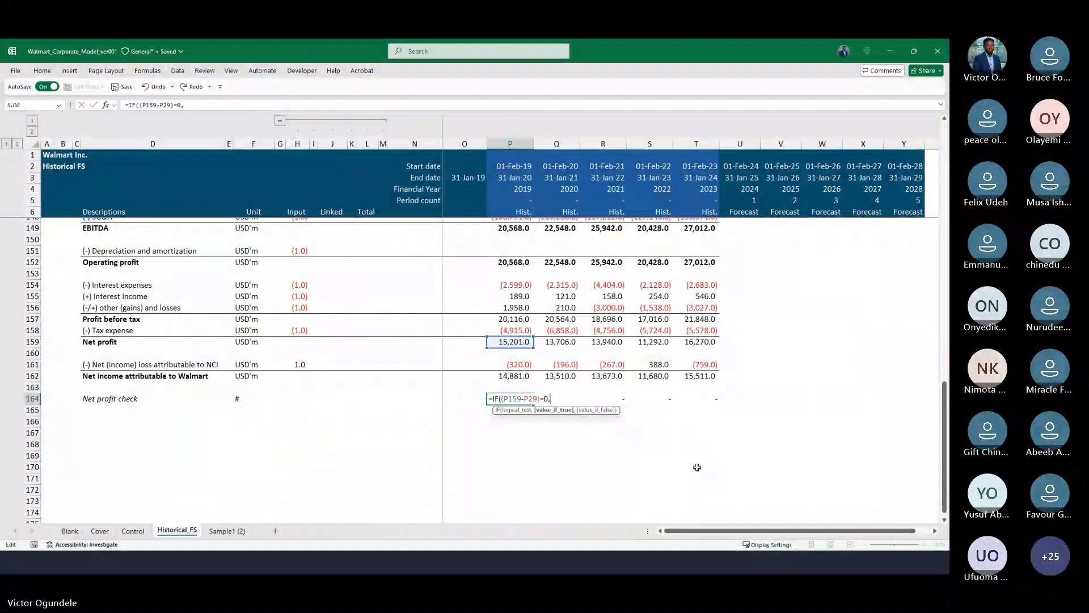
{"action": "type", "text": "\"Ok\","}
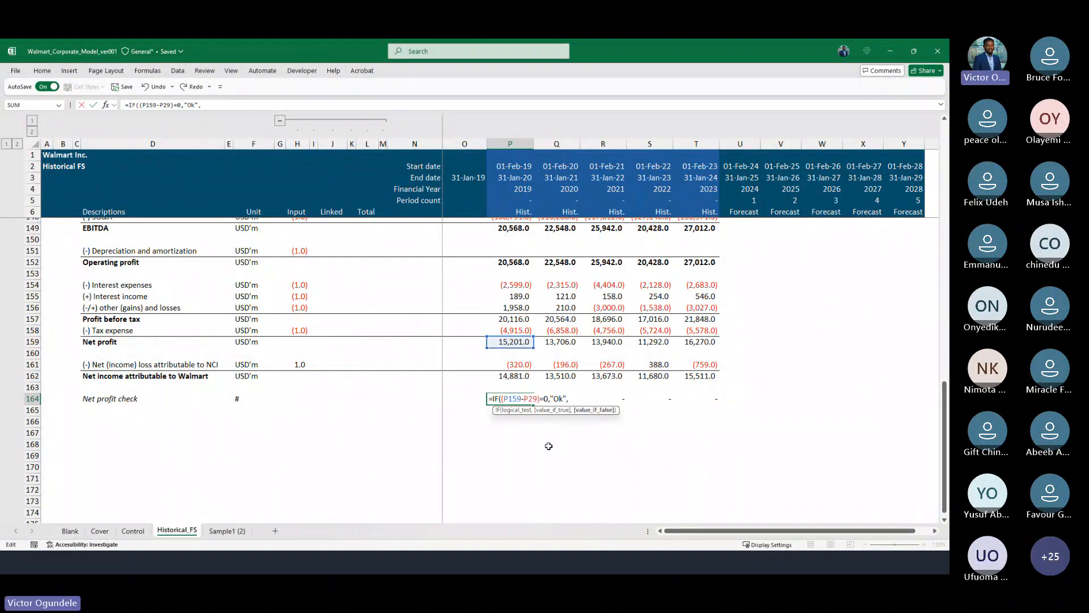
{"action": "left_click_drag", "start_coordinate": [522, 397], "coordinate": [503, 394]}
{"action": "key", "text": "ctrl+c"}
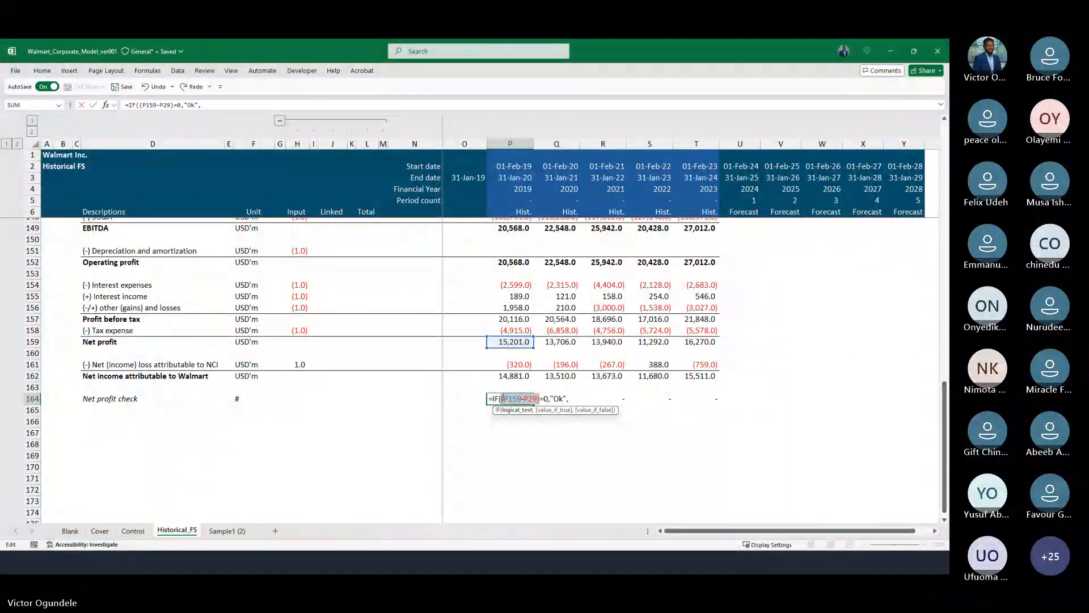
{"action": "key", "text": "End"}
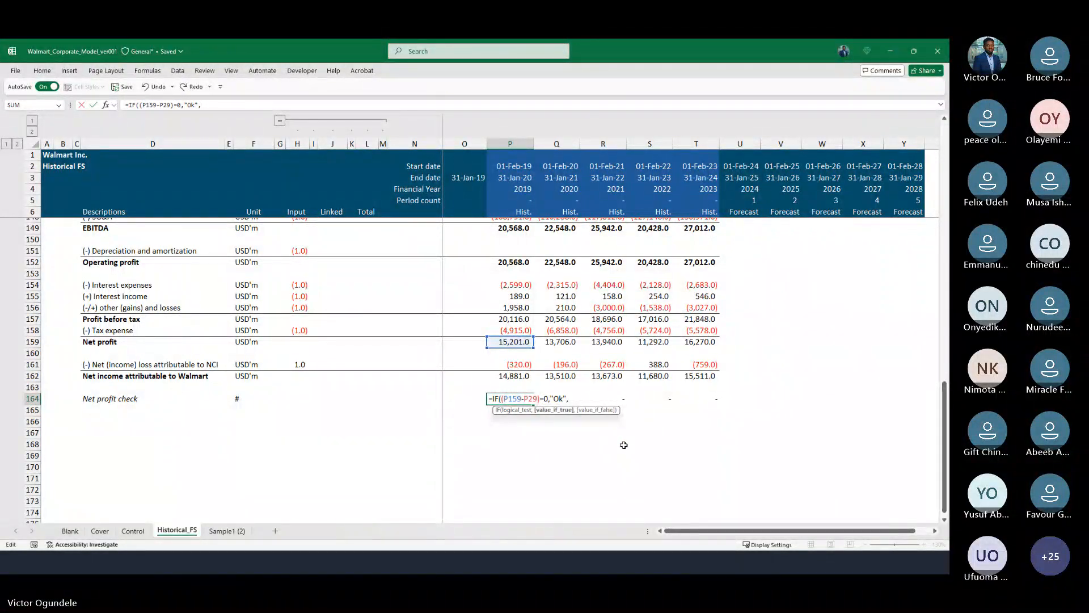
{"action": "key", "text": "ctrl+v"}
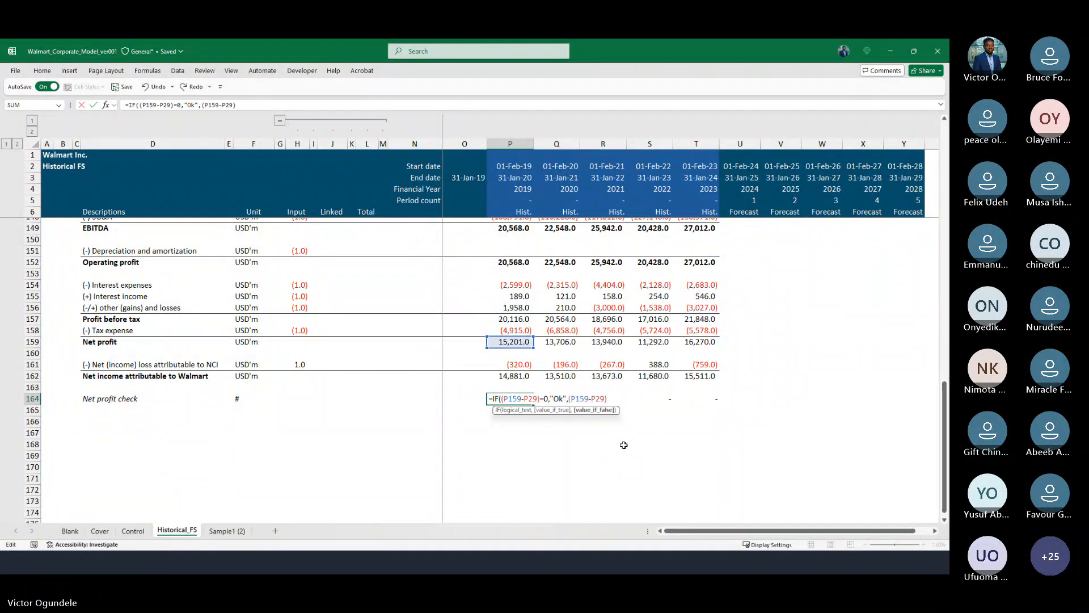
{"action": "type", "text": ")"}
{"action": "key", "text": "ctrl+Return"}
{"action": "key", "text": "ctrl+shift+Right"}
{"action": "key", "text": "ctrl+r"}
Right-align the net profit check results in P164:T164.
{"action": "key", "text": "alt+h"}
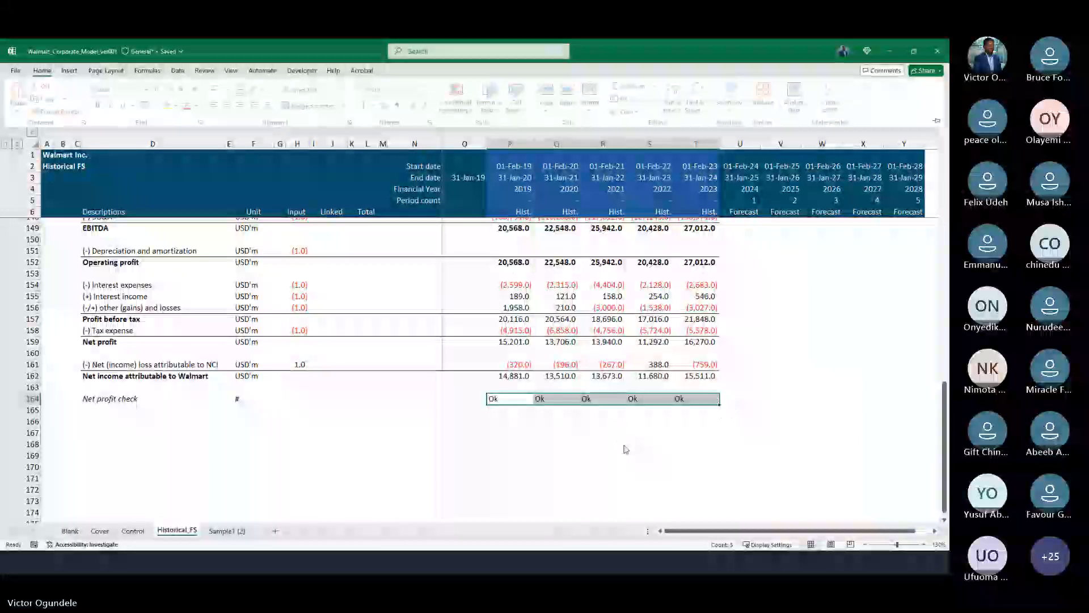
{"action": "key", "text": "a"}
{"action": "key", "text": "r"}
{"action": "key", "text": "Left"}
{"action": "key", "text": "Left"}
{"action": "key", "text": "Left"}
{"action": "key", "text": "Left"}
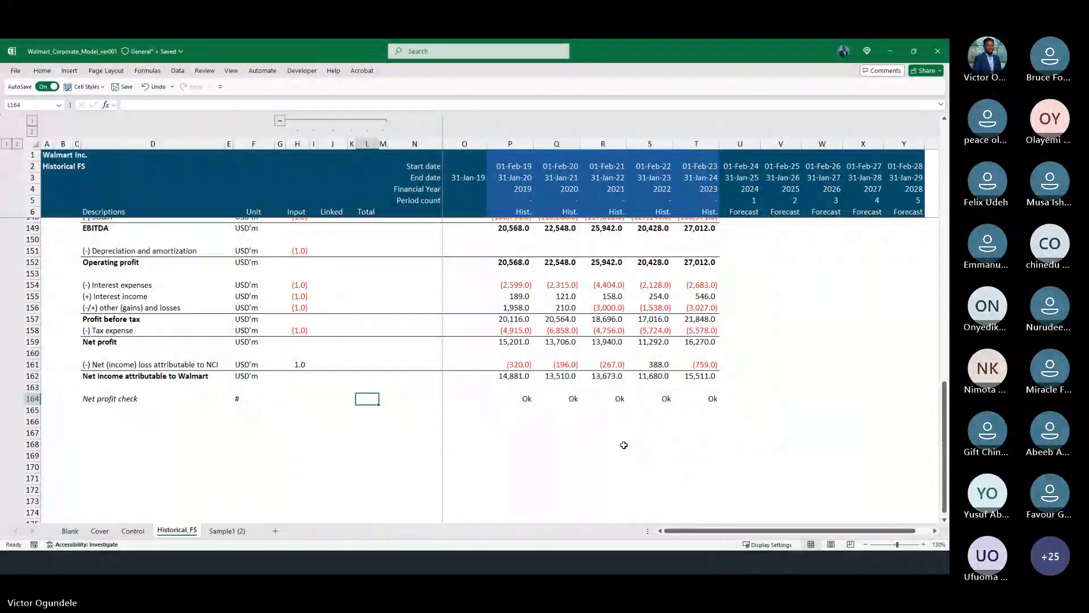
{"action": "key", "text": "Left"}
{"action": "key", "text": "Left"}
{"action": "key", "text": "Left"}
{"action": "key", "text": "Left"}
{"action": "key", "text": "Right"}
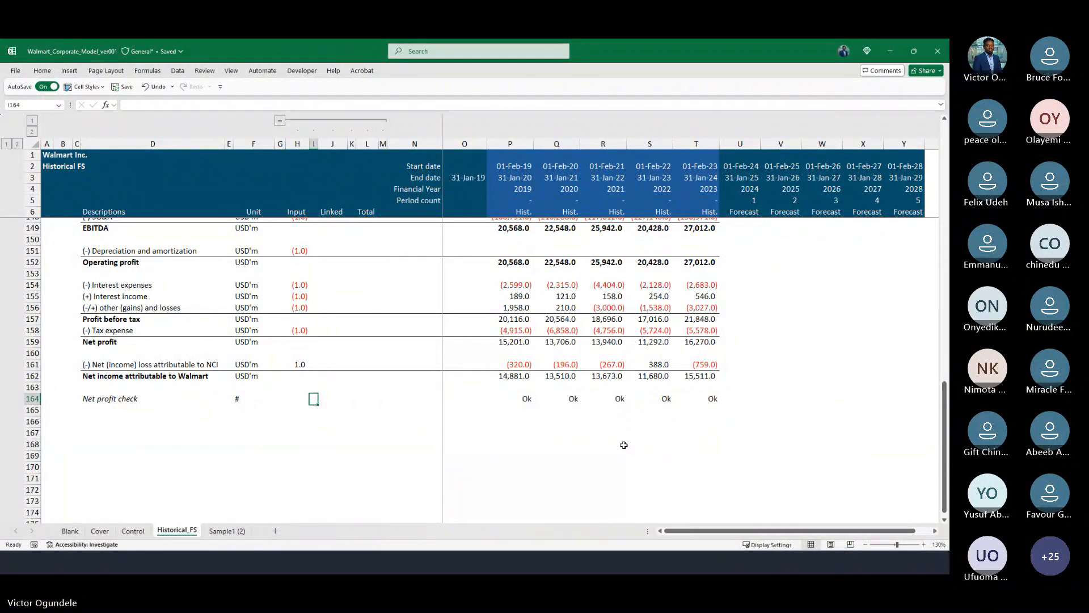
Strip the IF test from the net profit check in P164, leaving only the difference P159-P29.
{"action": "key", "text": "ctrl+Right"}
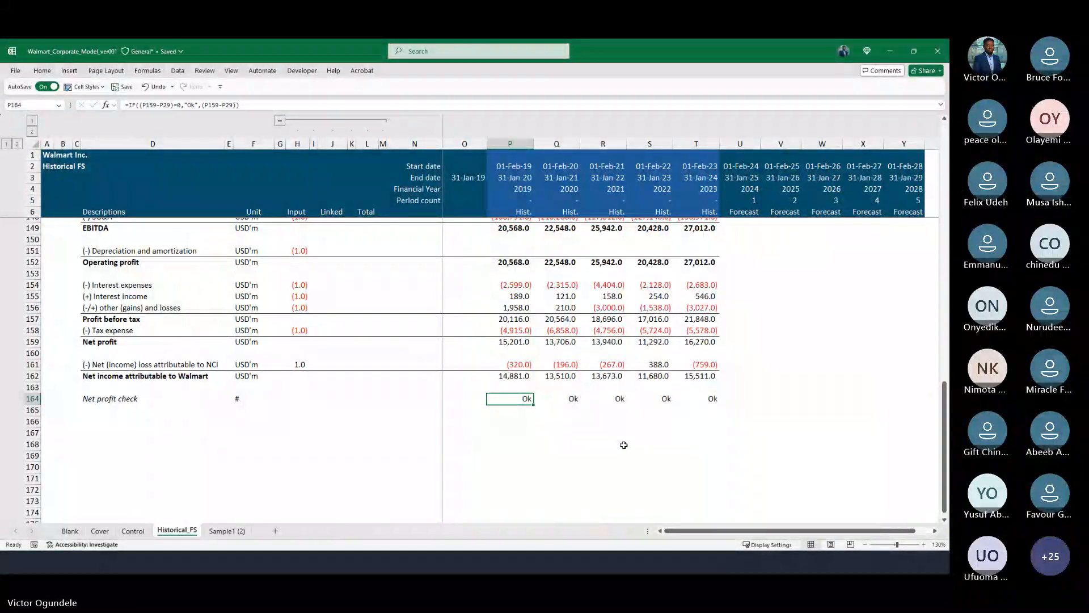
{"action": "key", "text": "ctrl+Right"}
{"action": "key", "text": "ctrl+Left"}
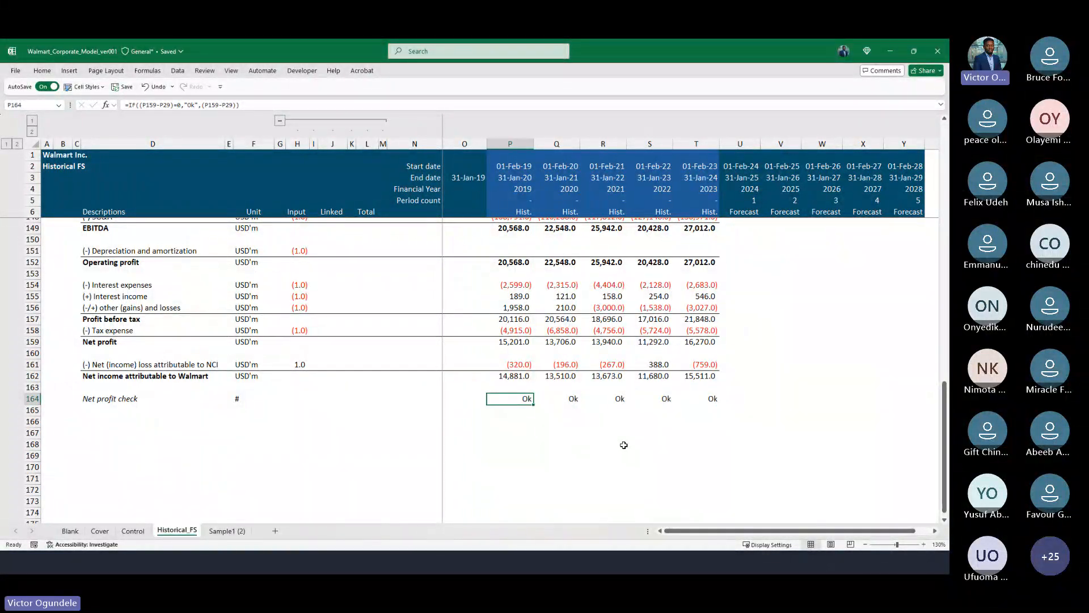
{"action": "key", "text": "F2"}
{"action": "key", "text": "BackSpace"}
{"action": "key", "text": "BackSpace"}
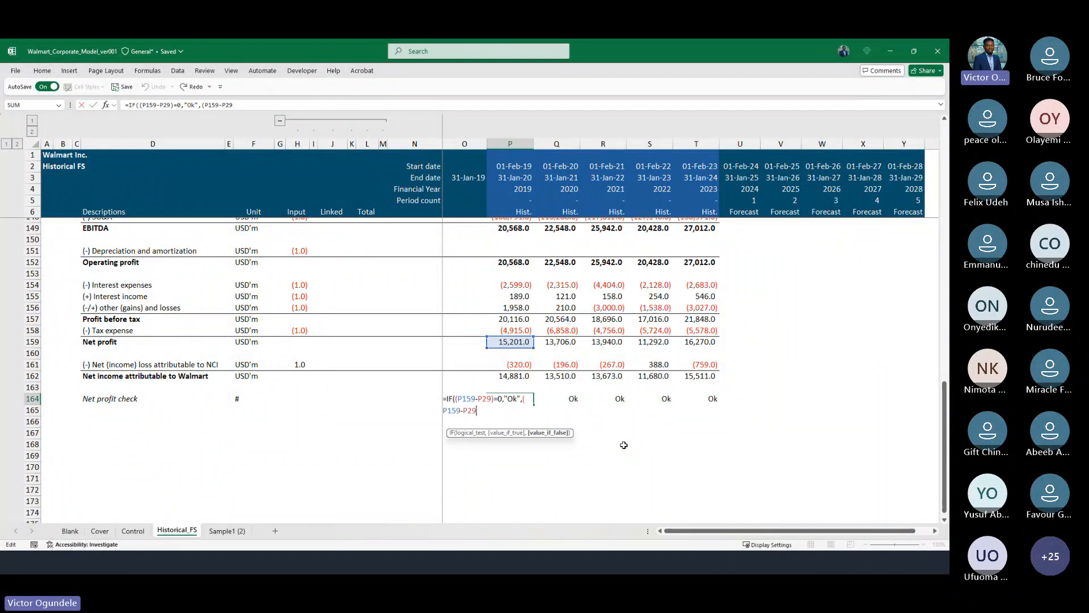
{"action": "type", "text": ")"}
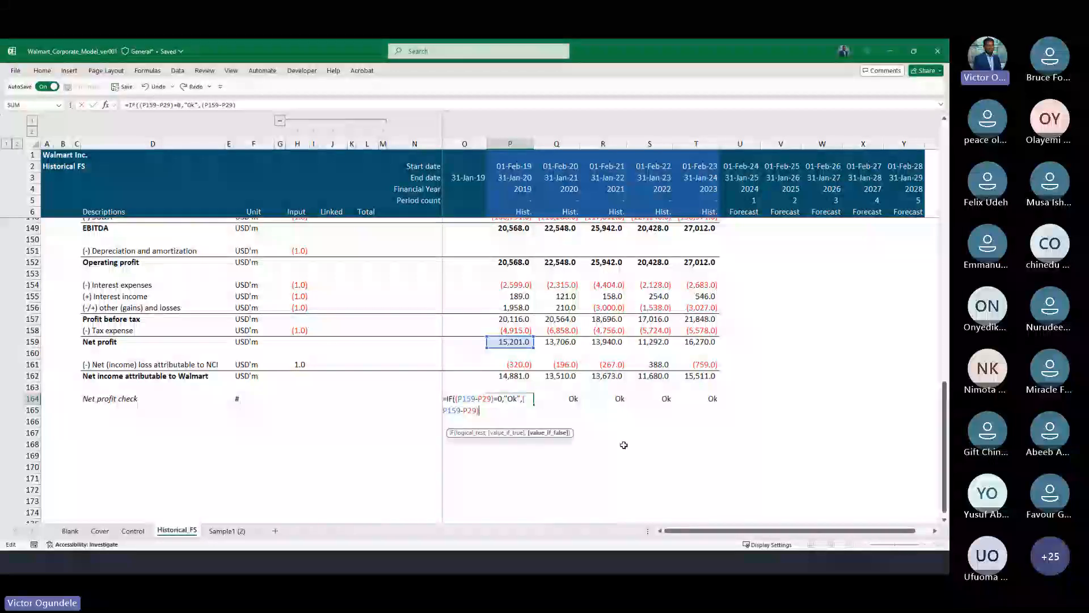
{"action": "key", "text": "BackSpace"}
{"action": "key", "text": "BackSpace"}
{"action": "key", "text": "BackSpace"}
{"action": "key", "text": "BackSpace"}
{"action": "key", "text": "BackSpace"}
{"action": "key", "text": "BackSpace"}
{"action": "key", "text": "BackSpace"}
{"action": "key", "text": "BackSpace"}
{"action": "key", "text": "BackSpace"}
{"action": "key", "text": "BackSpace"}
{"action": "key", "text": "BackSpace"}
{"action": "key", "text": "BackSpace"}
{"action": "key", "text": "BackSpace"}
{"action": "key", "text": "BackSpace"}
{"action": "key", "text": "BackSpace"}
{"action": "key", "text": "BackSpace"}
{"action": "key", "text": "BackSpace"}
{"action": "key", "text": "BackSpace"}
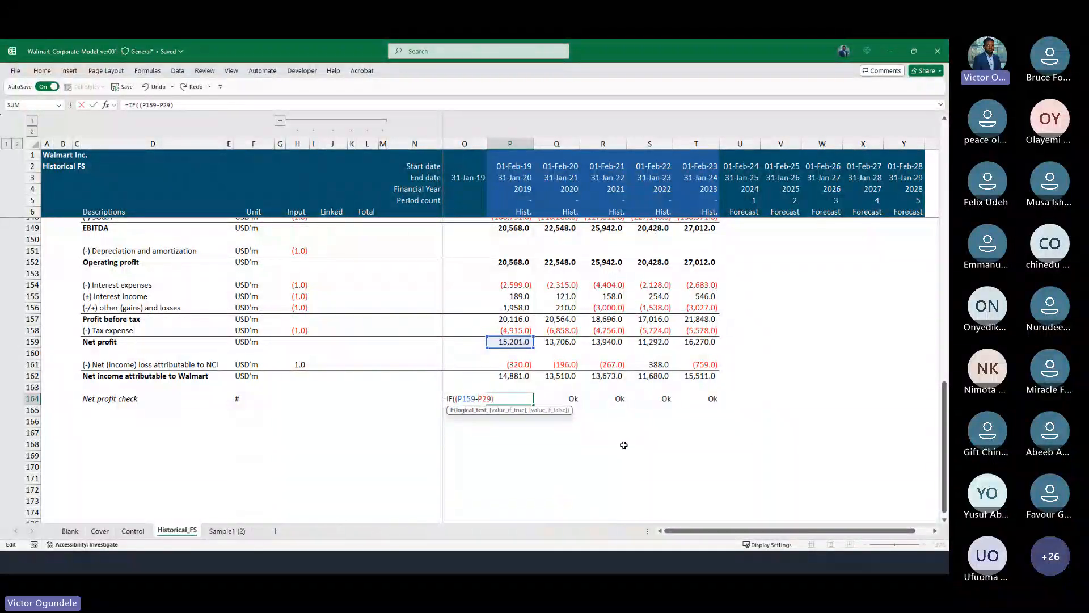
{"action": "key", "text": "BackSpace"}
{"action": "key", "text": "BackSpace"}
{"action": "key", "text": "BackSpace"}
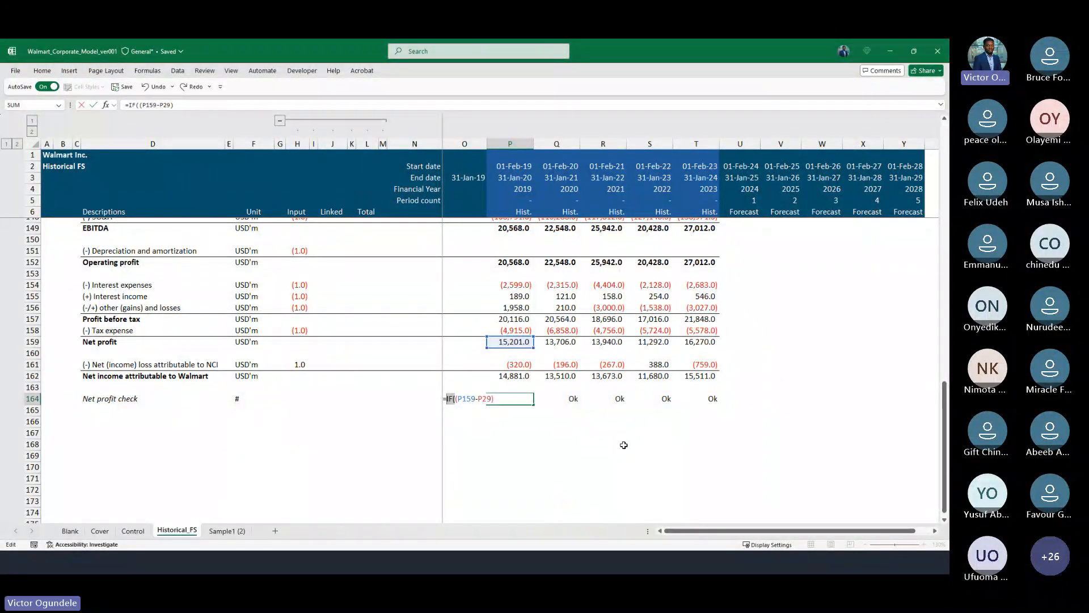
{"action": "key", "text": "ctrl+Return"}
Copy the simplified net profit check formula from P164 across to T164.
{"action": "key", "text": "shift+Right"}
{"action": "key", "text": "shift+Right"}
{"action": "key", "text": "shift+Right"}
{"action": "key", "text": "shift+Right"}
{"action": "key", "text": "ctrl+r"}
Total the net profit check in L164 with a SUM of P164:T164.
{"action": "key", "text": "Left"}
{"action": "key", "text": "Left"}
{"action": "key", "text": "Left"}
{"action": "key", "text": "Left"}
{"action": "key", "text": "Left"}
{"action": "key", "text": "Left"}
{"action": "key", "text": "Left"}
{"action": "key", "text": "Left"}
{"action": "key", "text": "Left"}
{"action": "key", "text": "Left"}
{"action": "key", "text": "Left"}
{"action": "key", "text": "Left"}
{"action": "key", "text": "Left"}
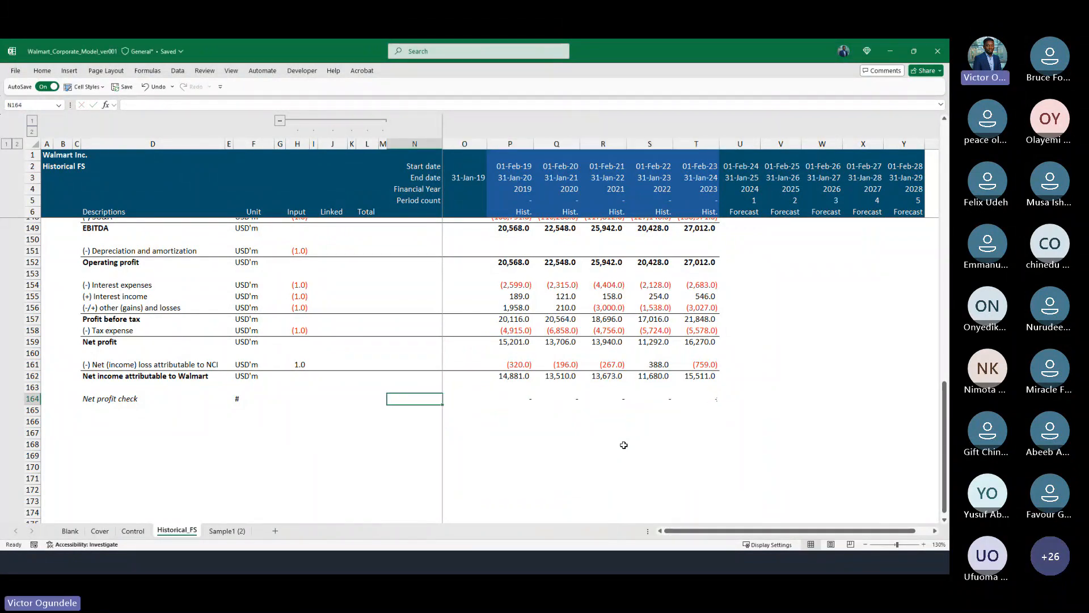
{"action": "key", "text": "Right"}
{"action": "key", "text": "Right"}
{"action": "key", "text": "Right"}
{"action": "key", "text": "Right"}
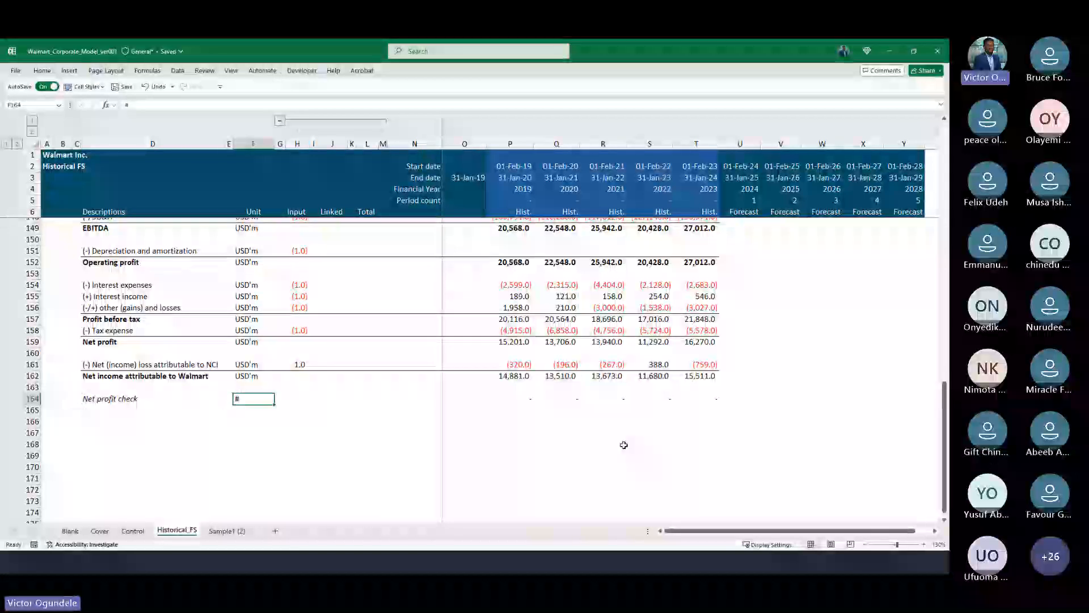
{"action": "scroll", "coordinate": [623, 445], "scroll_direction": "down", "scroll_amount": 1}
{"action": "key", "text": "Right"}
{"action": "key", "text": "Right"}
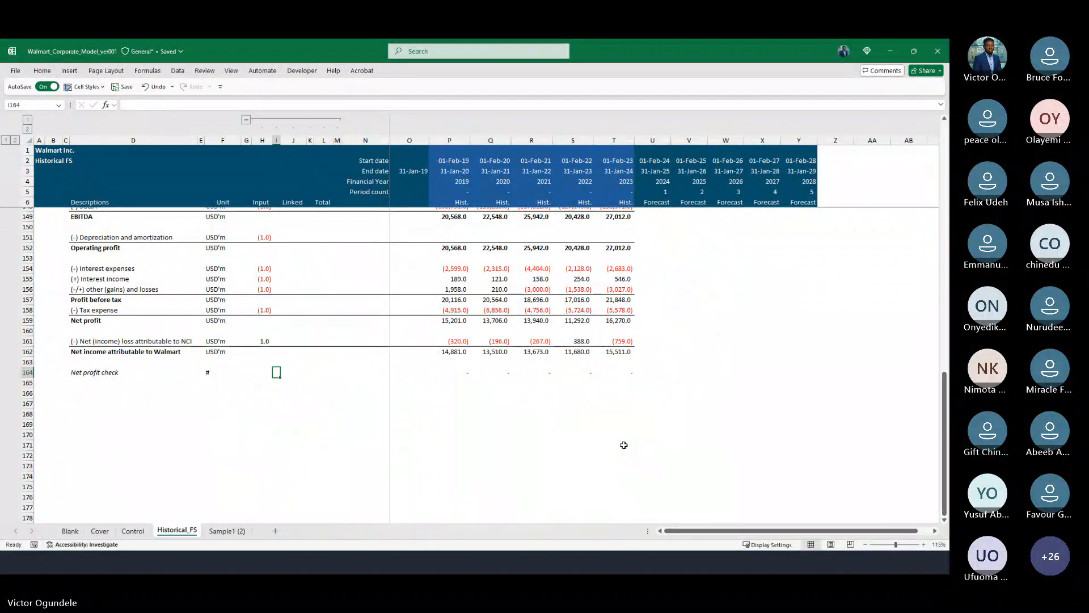
{"action": "key", "text": "Right"}
{"action": "key", "text": "Right"}
{"action": "key", "text": "Right"}
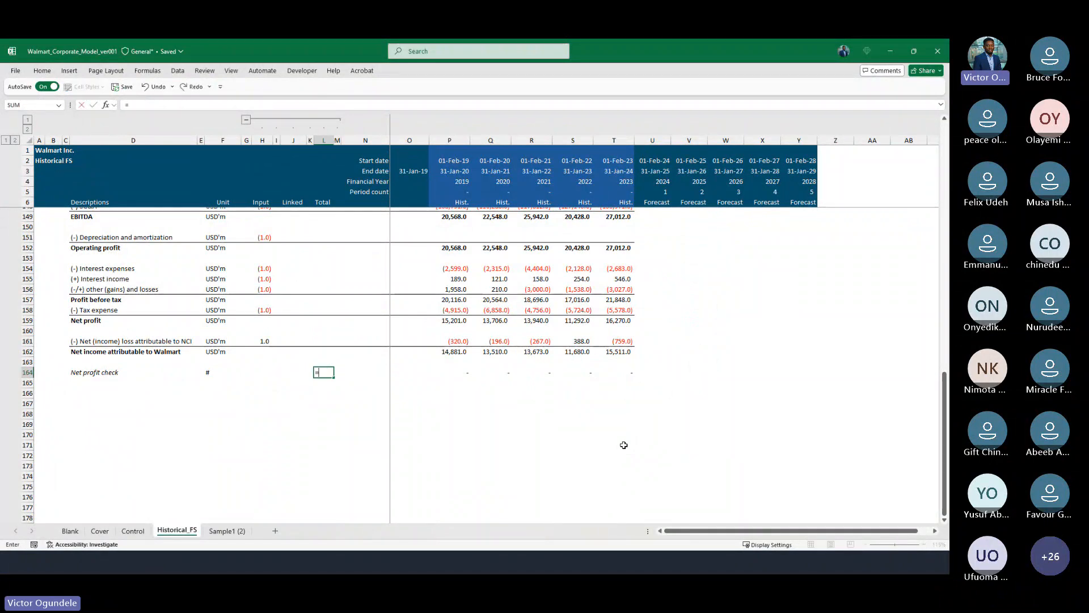
{"action": "type", "text": "=SUM("}
{"action": "key", "text": "Right"}
{"action": "key", "text": "Right"}
{"action": "key", "text": "Right"}
{"action": "key", "text": "Right"}
{"action": "key", "text": "shift+Right"}
{"action": "key", "text": "shift+Right"}
{"action": "key", "text": "shift+Right"}
{"action": "key", "text": "shift+Right"}
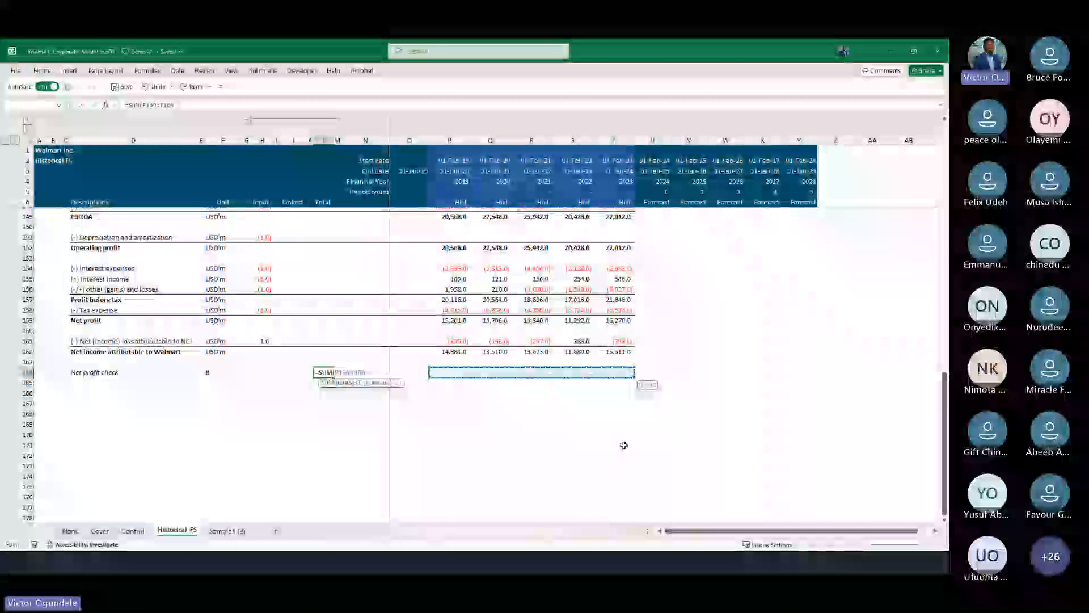
{"action": "key", "text": "ctrl+Return"}
{"action": "key", "text": "Left"}
{"action": "key", "text": "Left"}
{"action": "key", "text": "Left"}
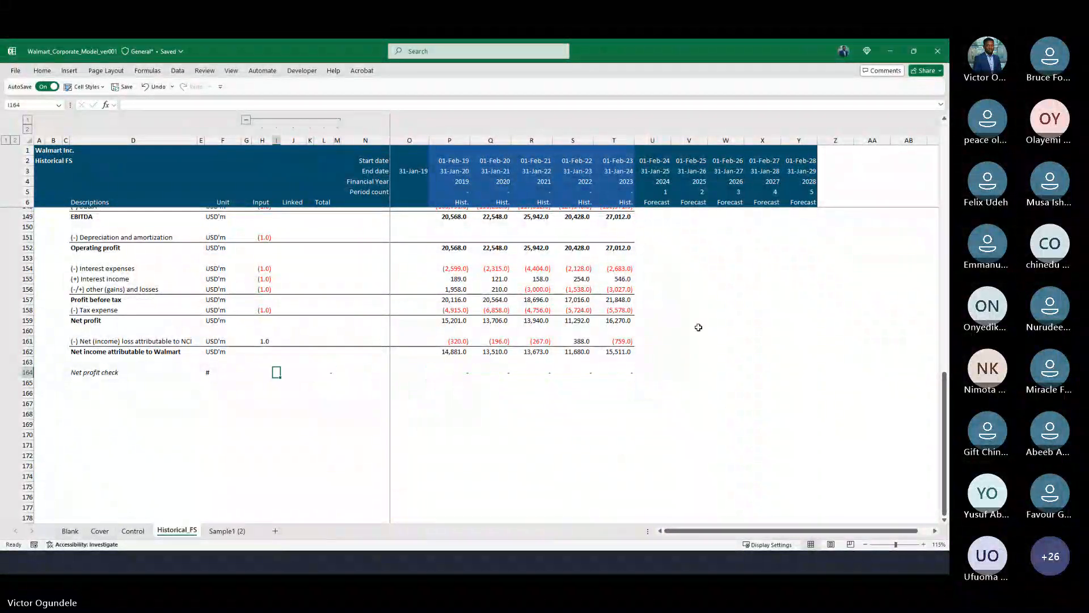
Collapse the grouped Input, Linked and Total columns H to M on Historical_FS.
{"action": "scroll", "coordinate": [699, 328], "scroll_direction": "up", "scroll_amount": 2}
{"action": "scroll", "coordinate": [698, 327], "scroll_direction": "up", "scroll_amount": 1}
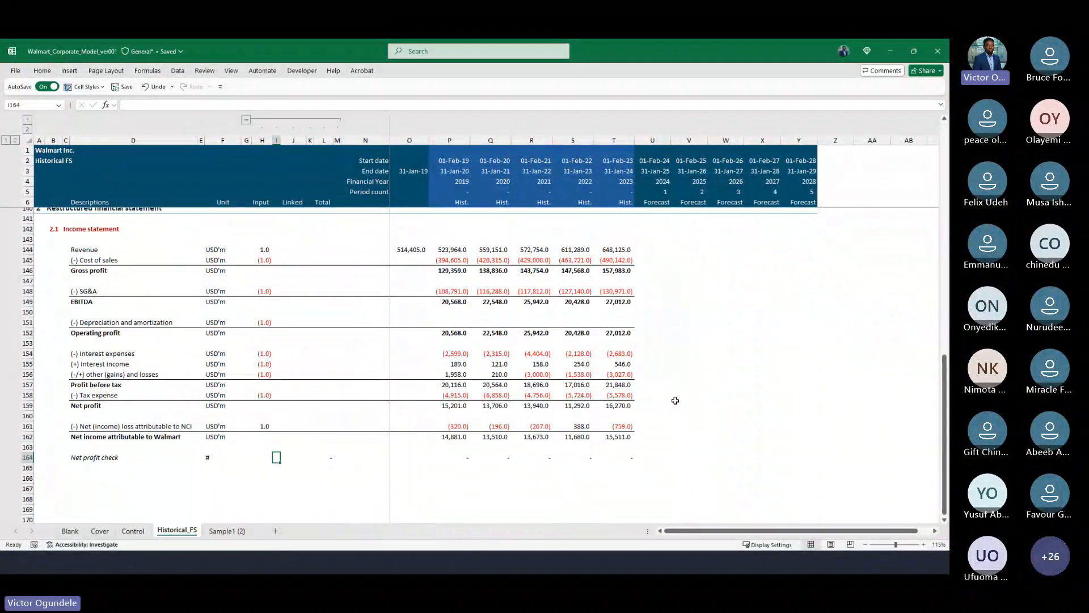
{"action": "scroll", "coordinate": [658, 330], "scroll_direction": "up", "scroll_amount": 1}
{"action": "scroll", "coordinate": [659, 331], "scroll_direction": "up", "scroll_amount": 1}
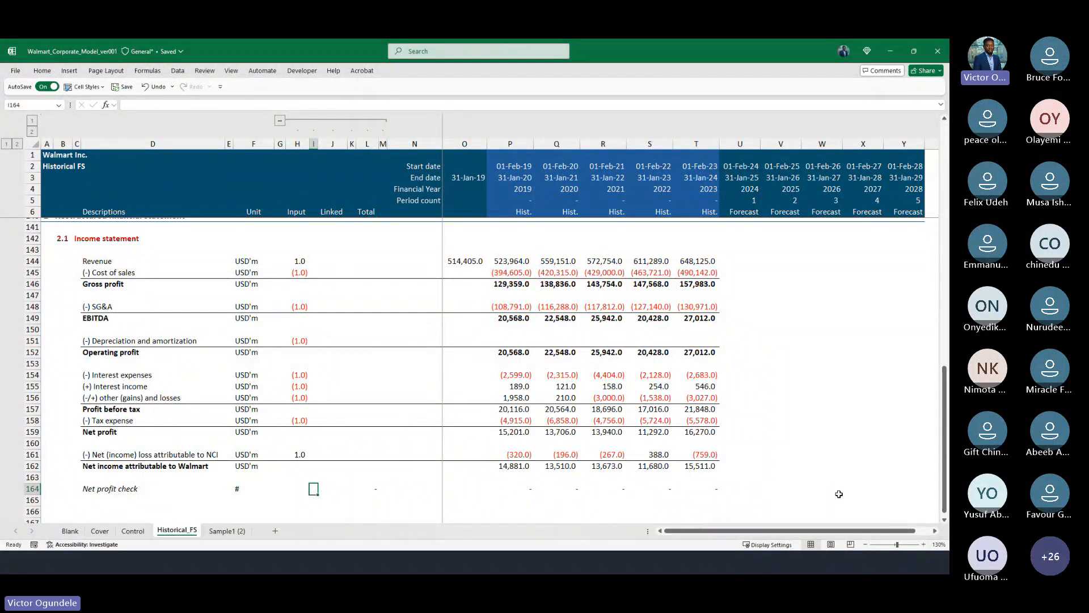
{"action": "left_click", "coordinate": [866, 545]}
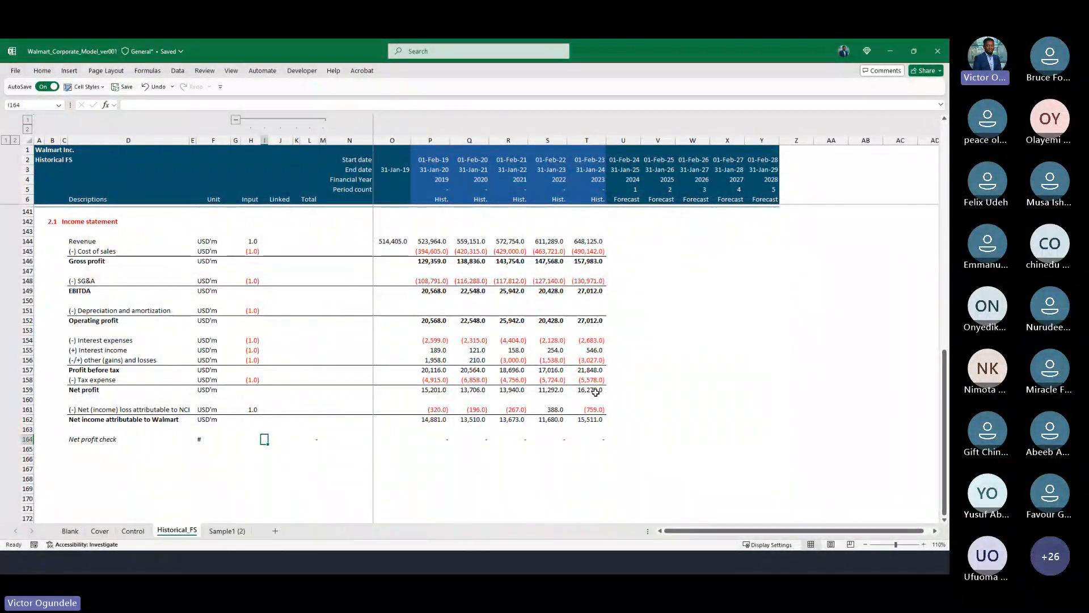
{"action": "left_click", "coordinate": [236, 120]}
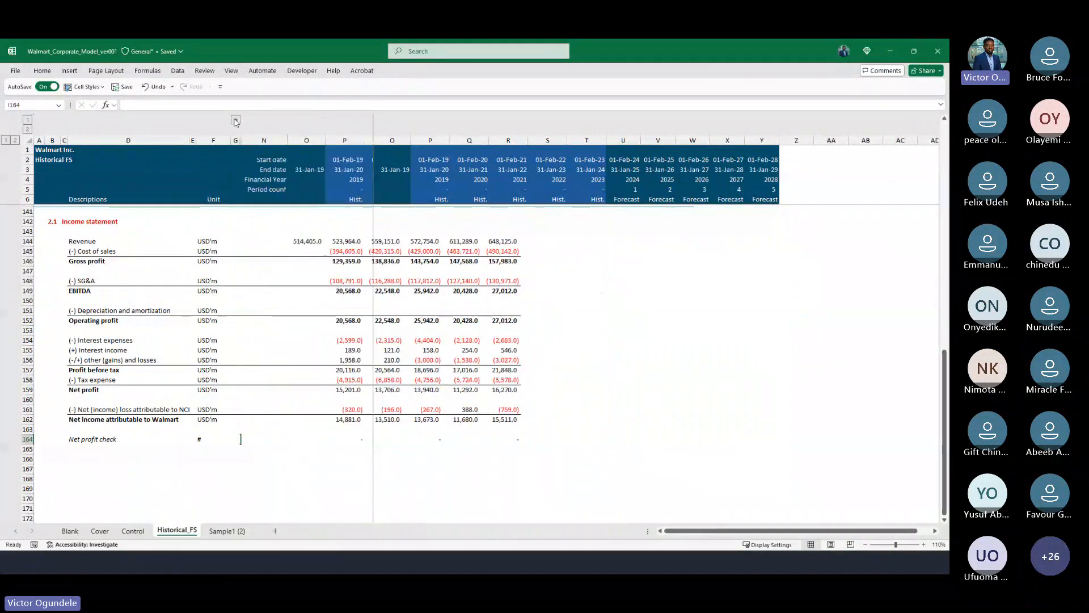
{"action": "left_click", "coordinate": [258, 339]}
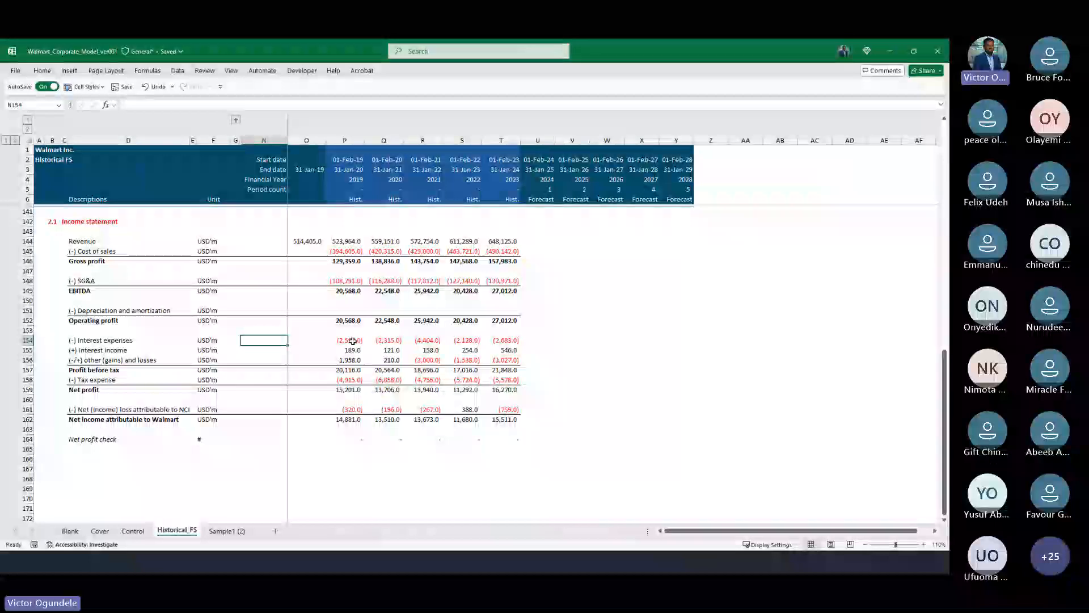
{"action": "scroll", "coordinate": [353, 341], "scroll_direction": "up", "scroll_amount": 5, "text": "ctrl"}
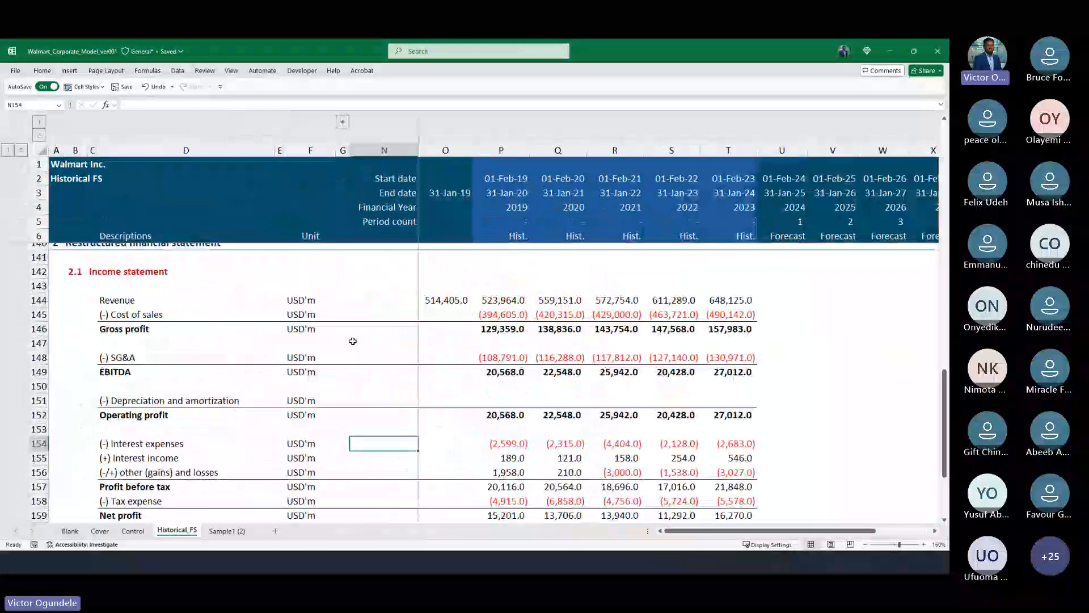
{"action": "scroll", "coordinate": [353, 341], "scroll_direction": "down", "scroll_amount": 1, "text": "ctrl"}
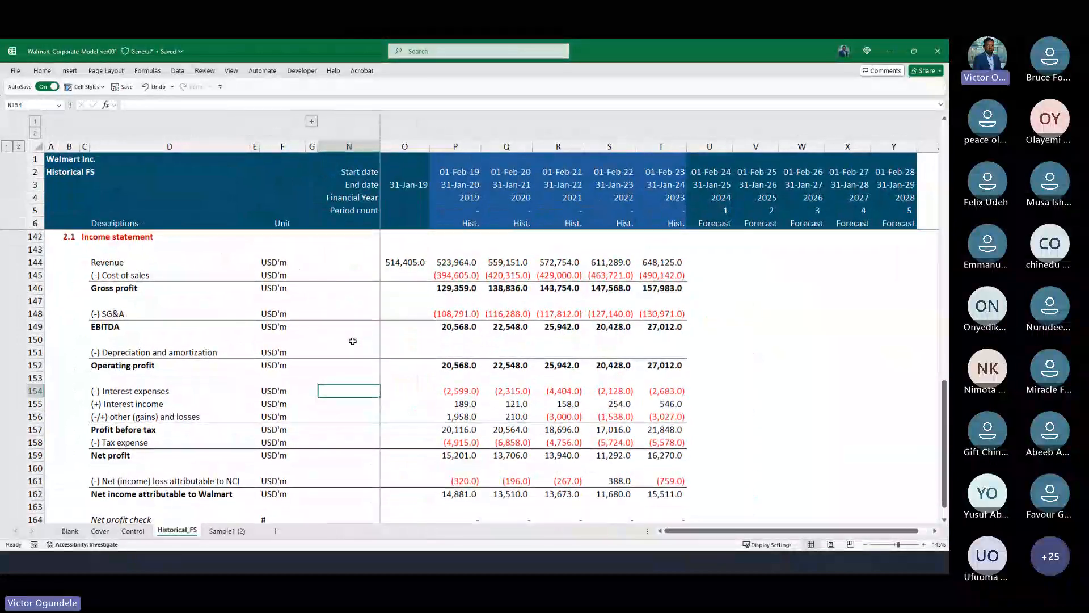
{"action": "left_click", "coordinate": [454, 264]}
{"action": "left_click", "coordinate": [520, 264]}
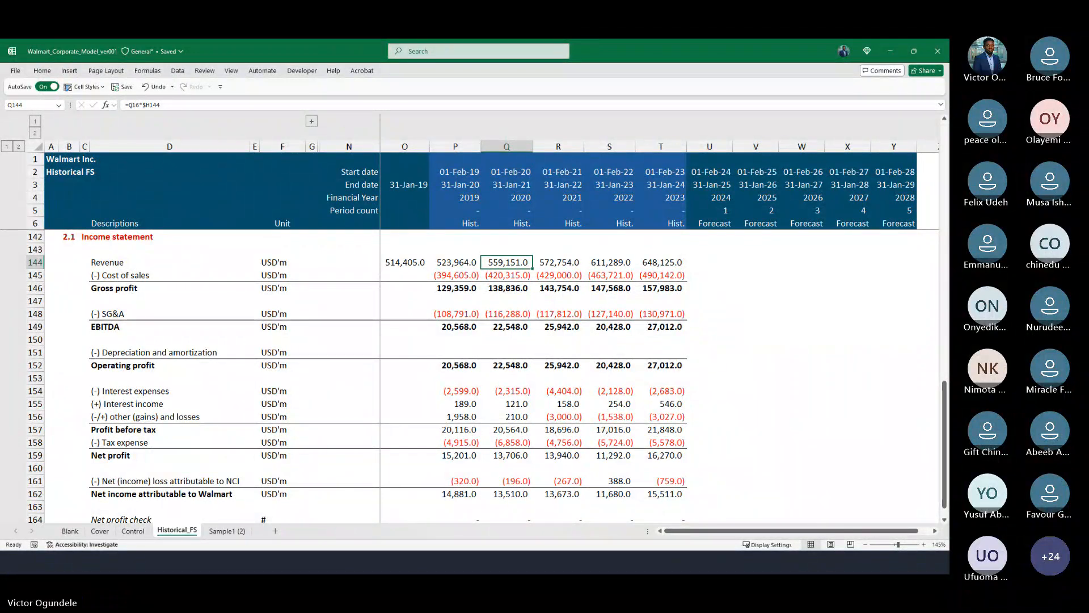
{"action": "key", "text": "alt+Tab"}
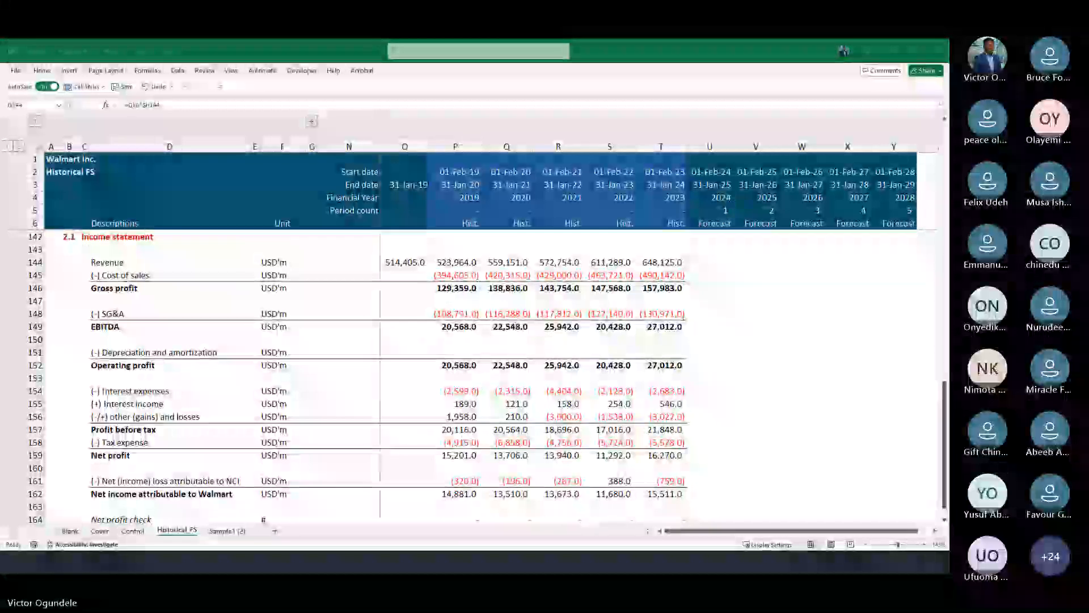
{"action": "key", "text": "alt+Tab"}
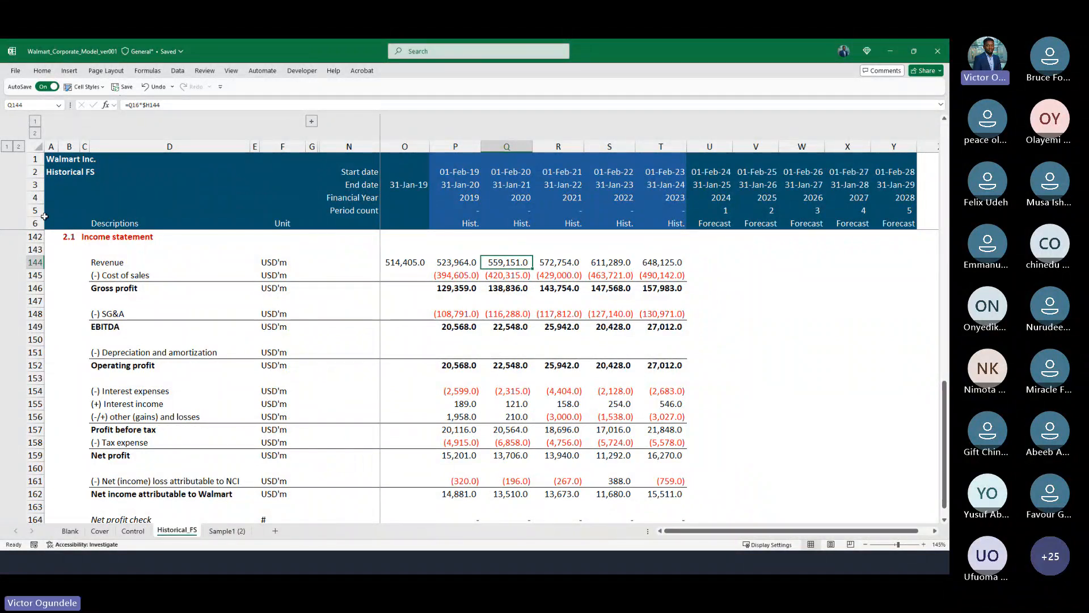
Examine the loss on extinguishment of debt in row 24 of the extracted income statement across the historical years, against the restructured statement.
{"action": "scroll", "coordinate": [564, 272], "scroll_direction": "up", "scroll_amount": 20}
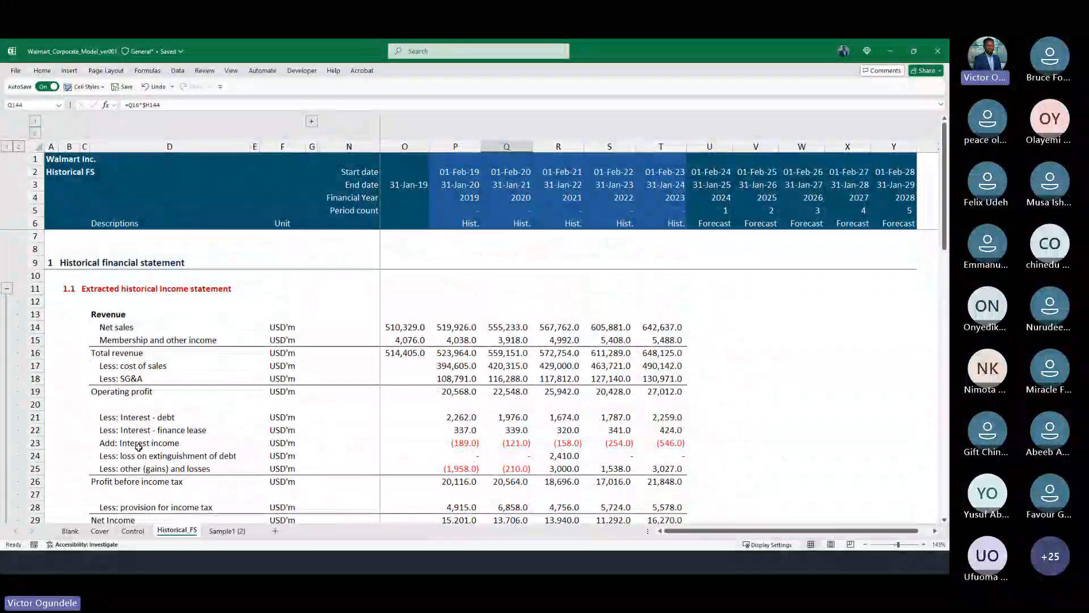
{"action": "scroll", "coordinate": [426, 429], "scroll_direction": "down", "scroll_amount": 1}
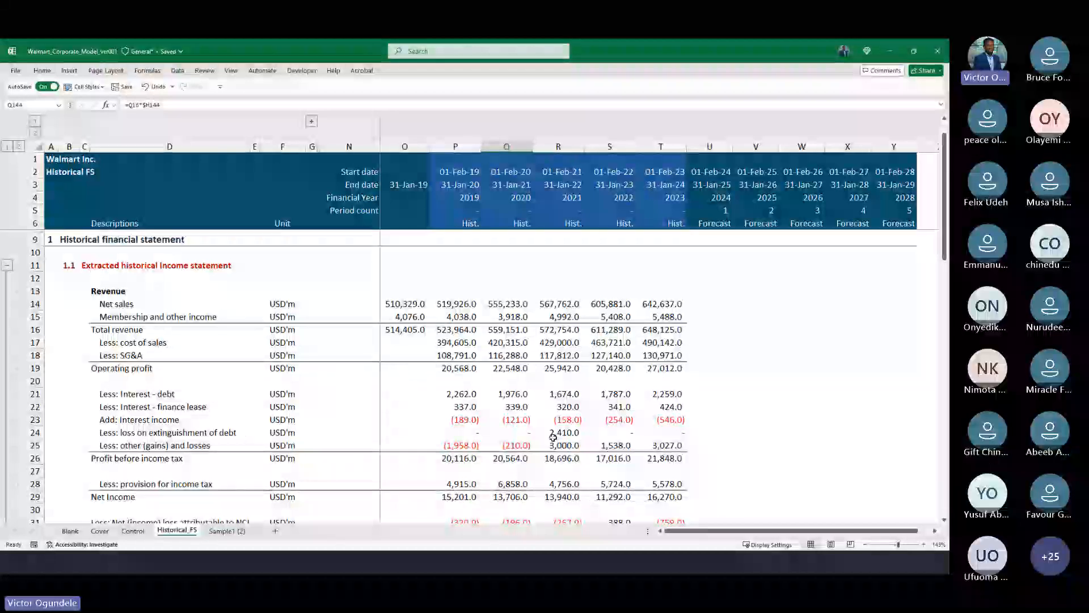
{"action": "scroll", "coordinate": [553, 438], "scroll_direction": "down", "scroll_amount": 1}
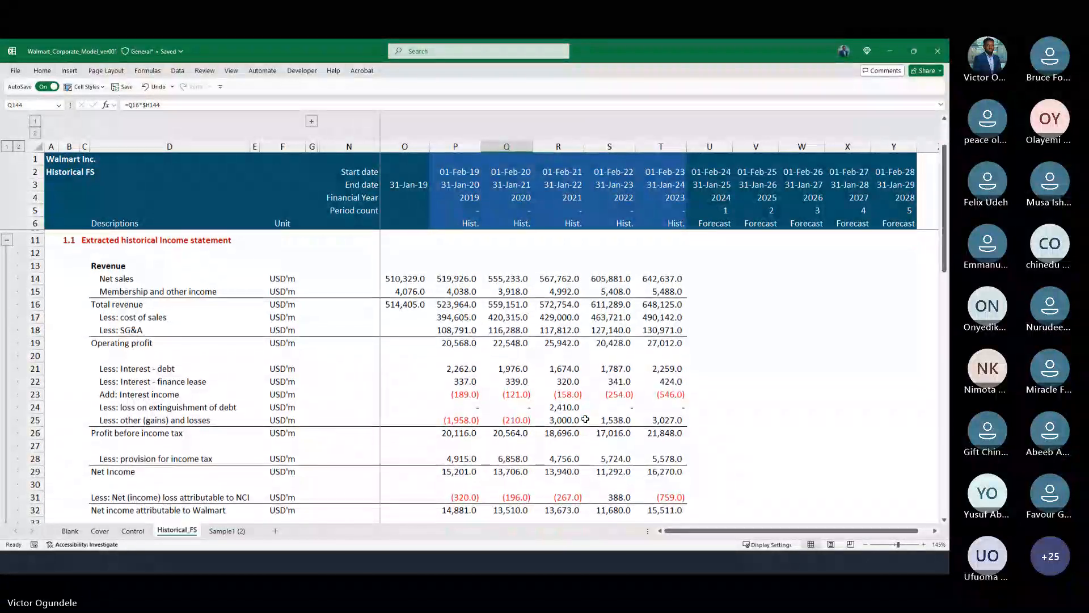
{"action": "left_click", "coordinate": [615, 410]}
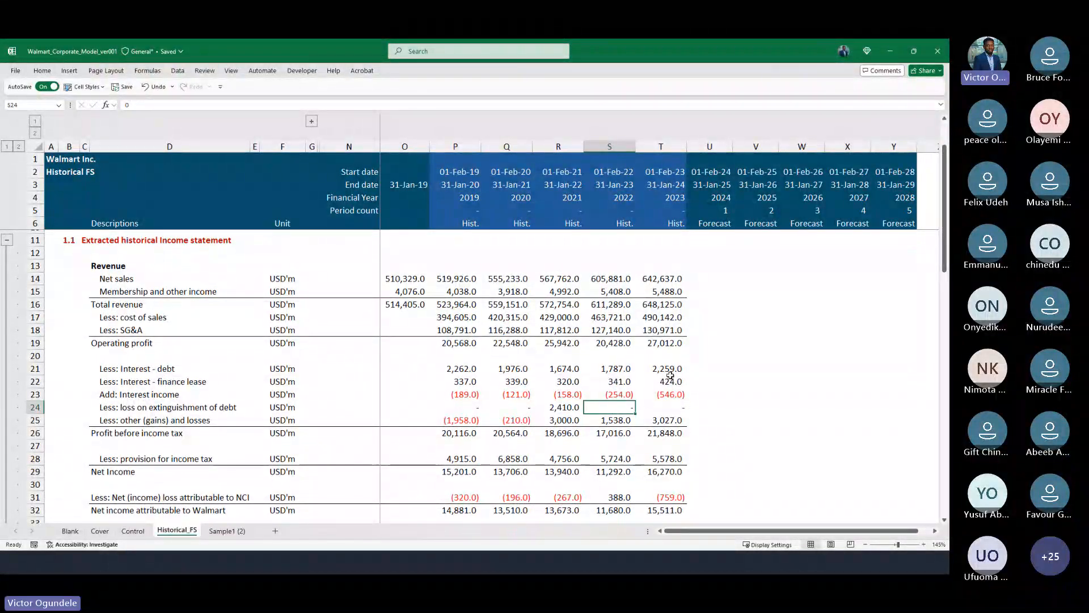
{"action": "left_click", "coordinate": [665, 145]}
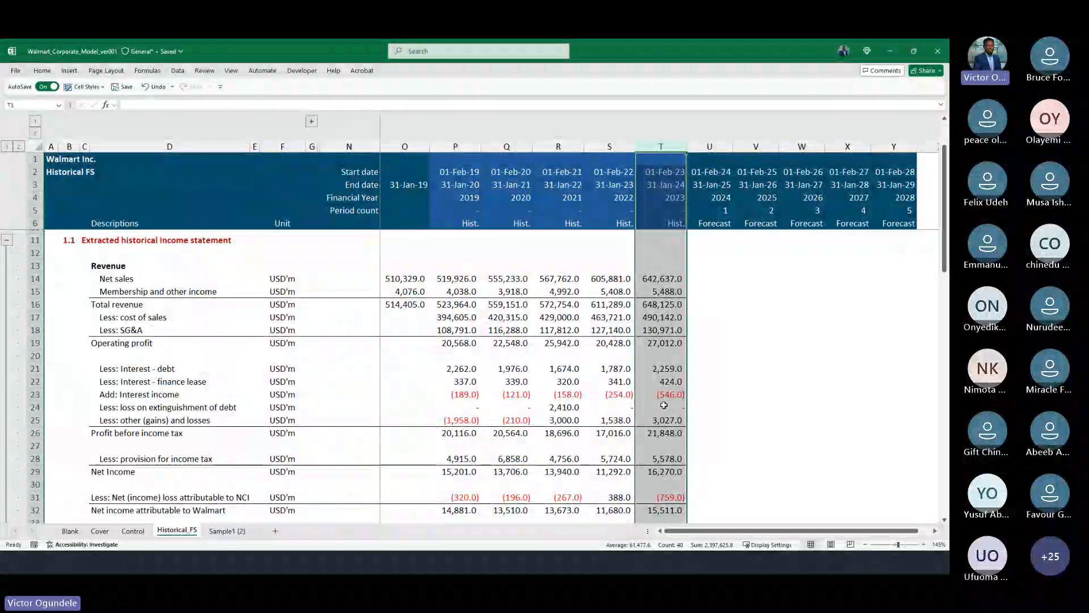
{"action": "left_click", "coordinate": [638, 408]}
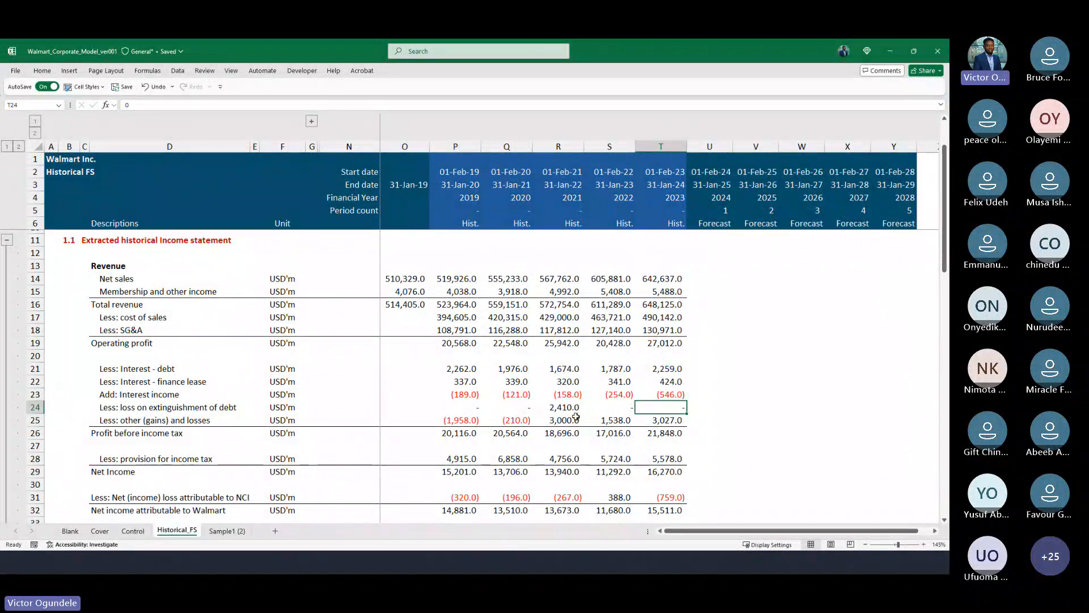
{"action": "scroll", "coordinate": [576, 417], "scroll_direction": "down", "scroll_amount": 20}
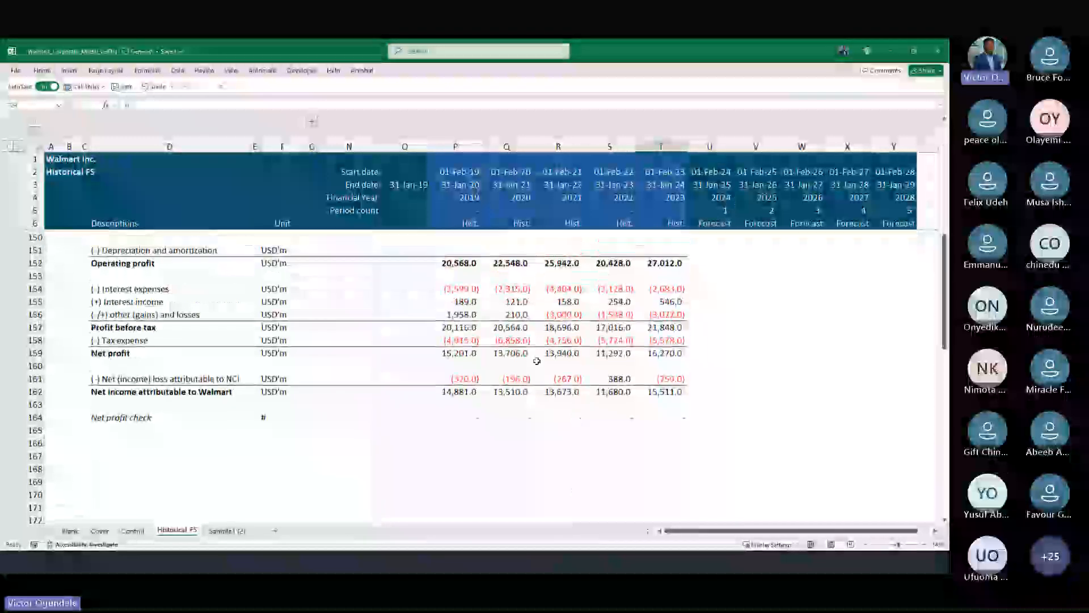
{"action": "scroll", "coordinate": [563, 336], "scroll_direction": "up", "scroll_amount": 2}
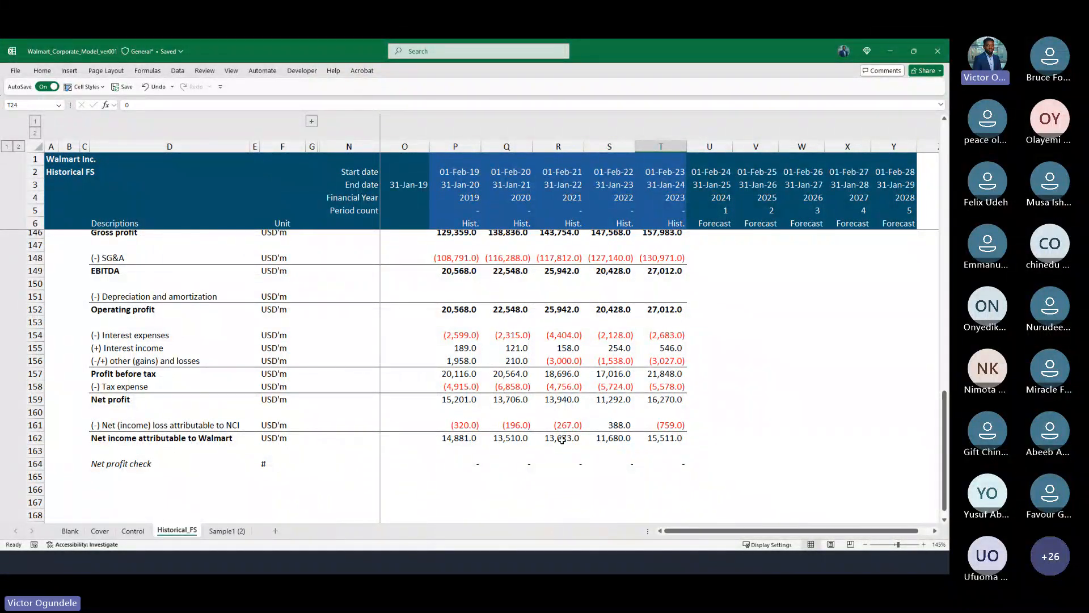
{"action": "scroll", "coordinate": [562, 440], "scroll_direction": "up", "scroll_amount": 12}
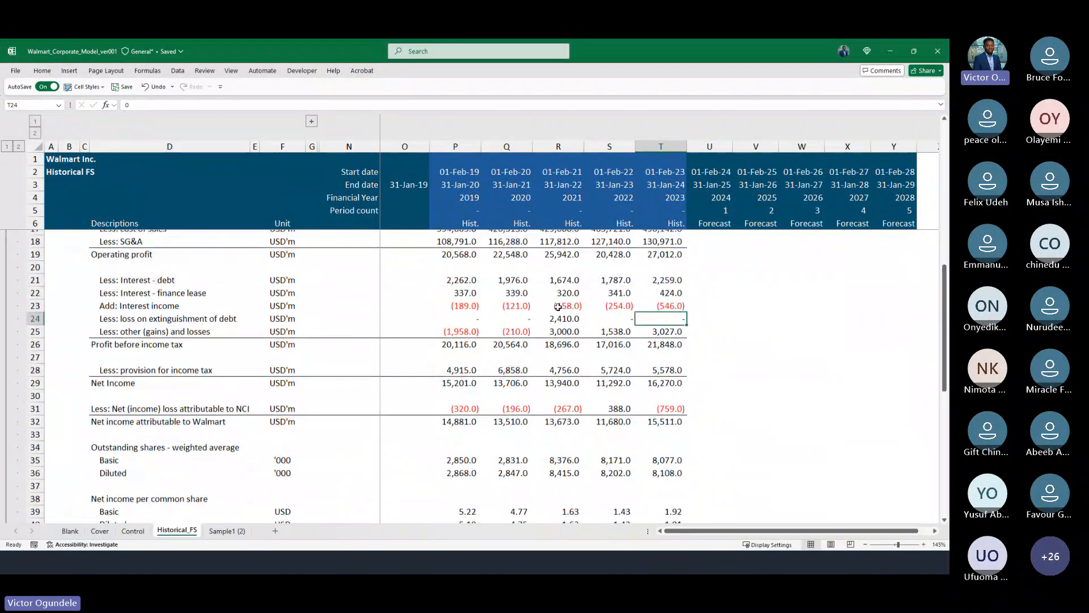
{"action": "left_click", "coordinate": [143, 318]}
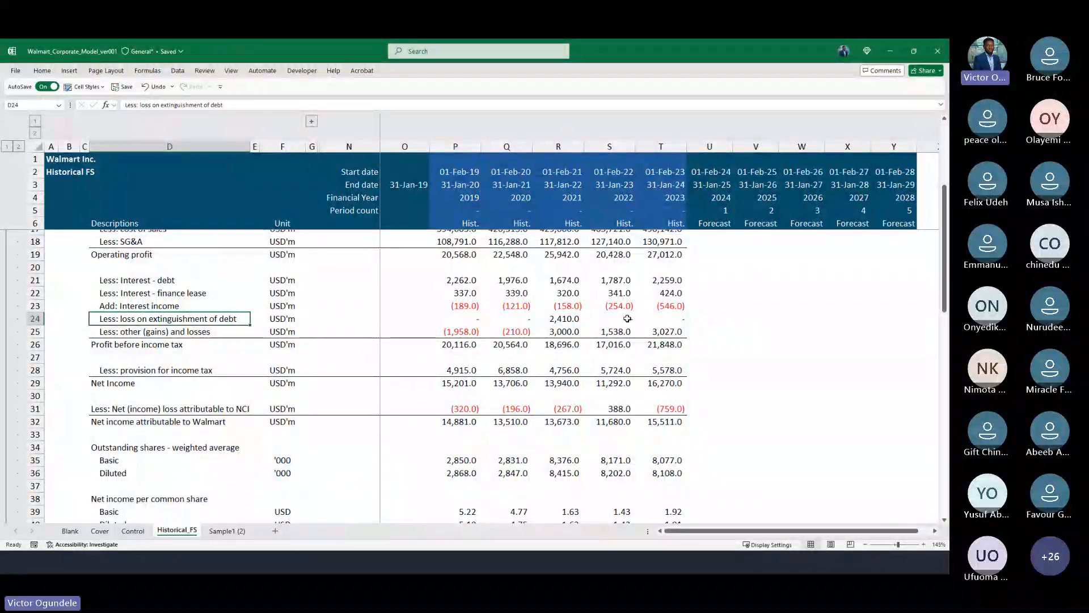
{"action": "left_click", "coordinate": [667, 319]}
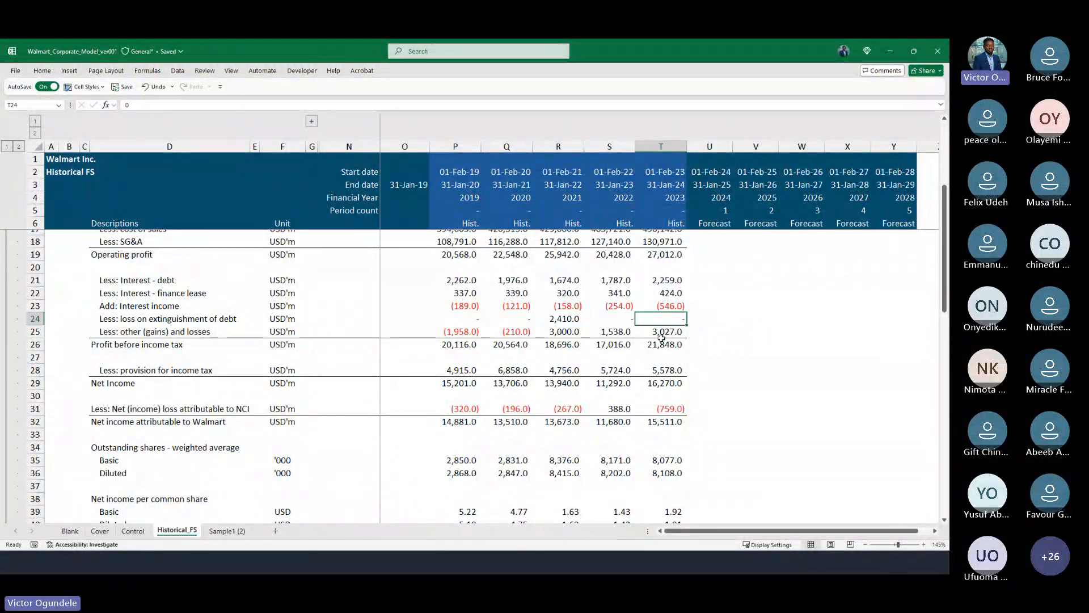
{"action": "scroll", "coordinate": [666, 318], "scroll_direction": "up", "scroll_amount": 3}
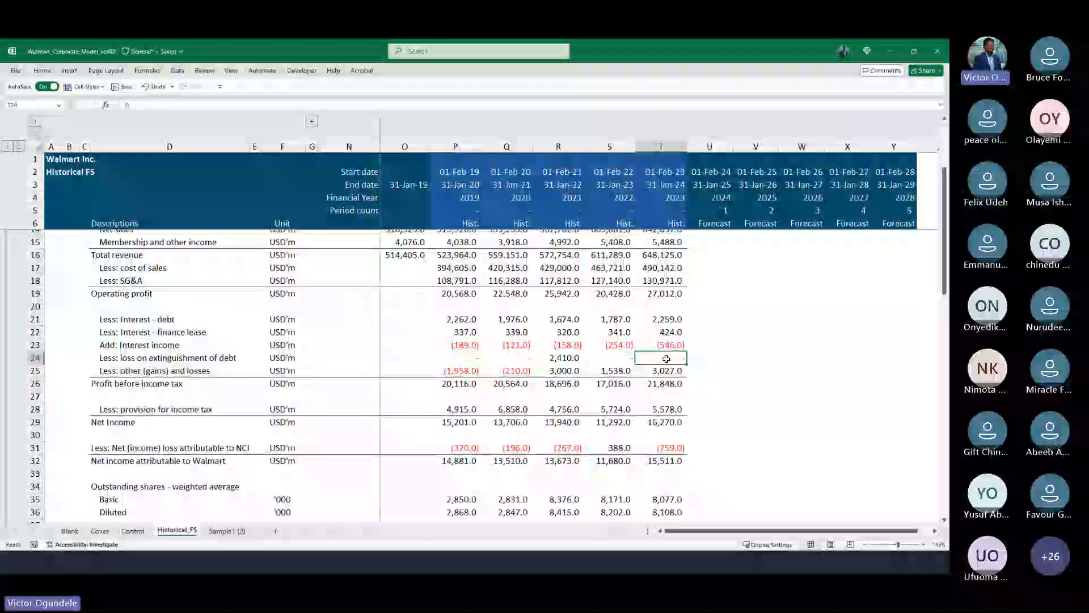
Review the restructured income statement from revenue to the net profit check, comparing it with the extracted historical income statement.
{"action": "scroll", "coordinate": [667, 359], "scroll_direction": "down", "scroll_amount": 20}
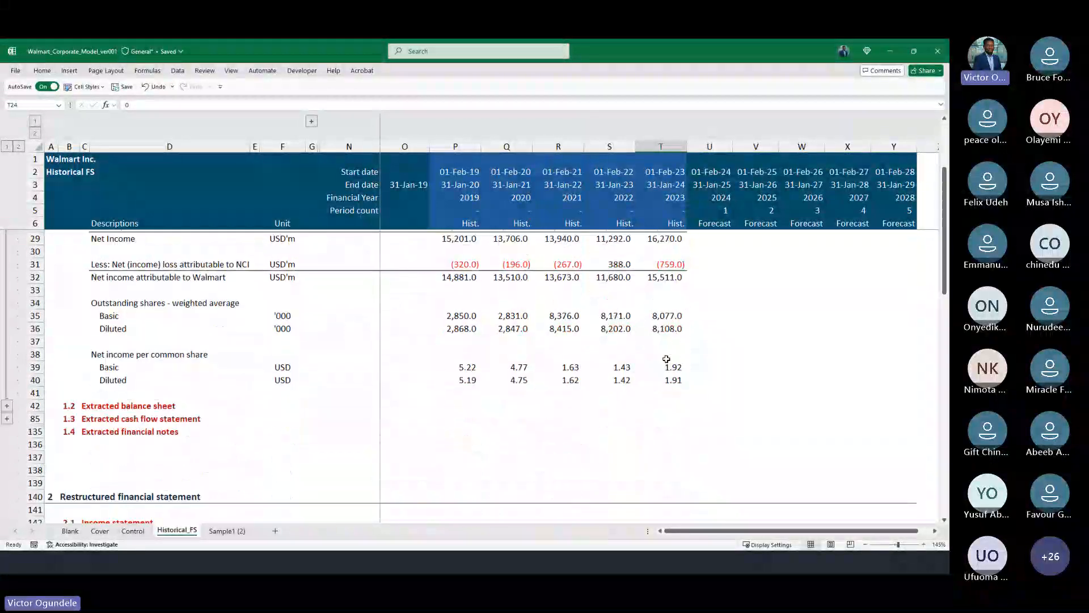
{"action": "scroll", "coordinate": [666, 359], "scroll_direction": "down", "scroll_amount": 3}
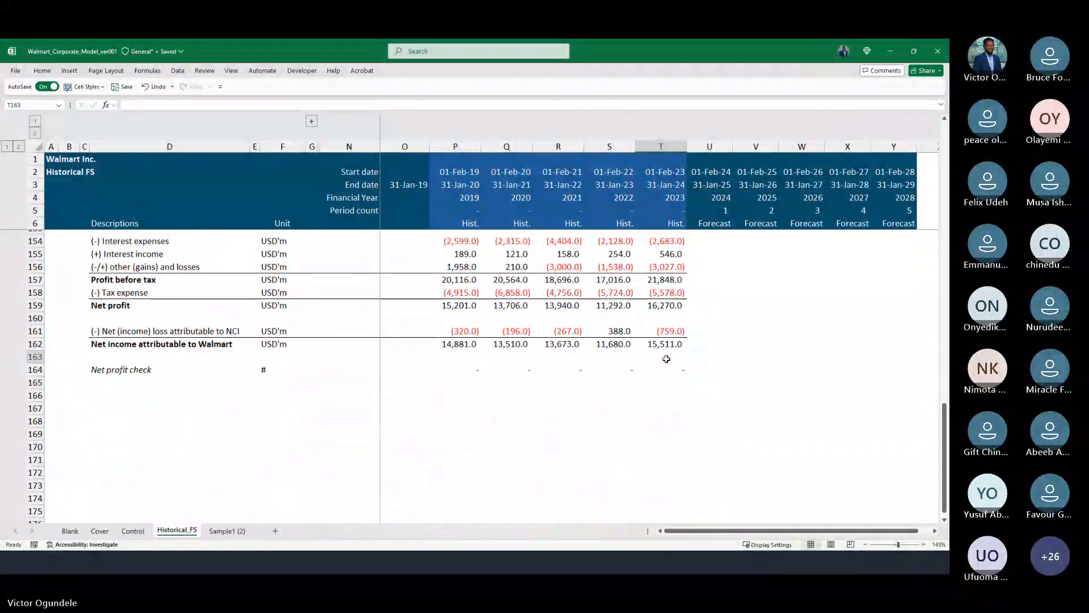
{"action": "left_click", "coordinate": [667, 359]}
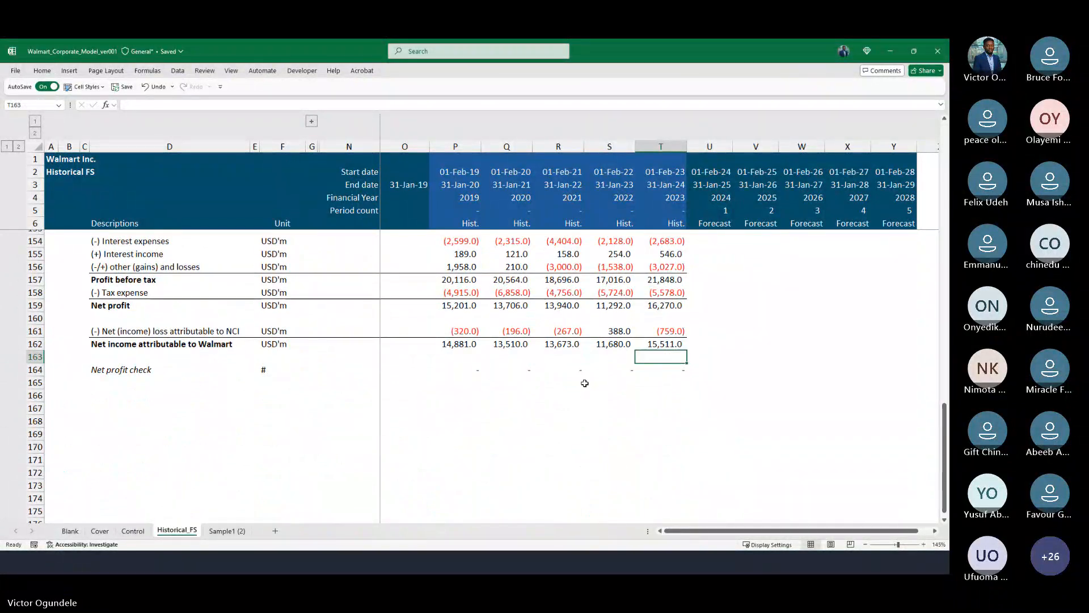
{"action": "scroll", "coordinate": [173, 378], "scroll_direction": "up", "scroll_amount": 3}
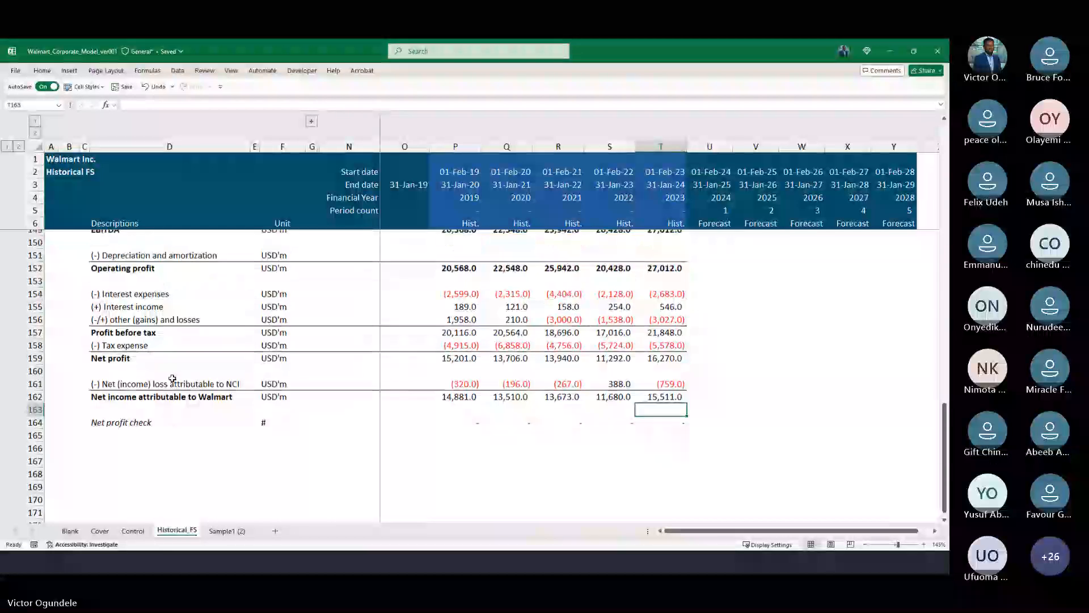
{"action": "scroll", "coordinate": [173, 377], "scroll_direction": "up", "scroll_amount": 1}
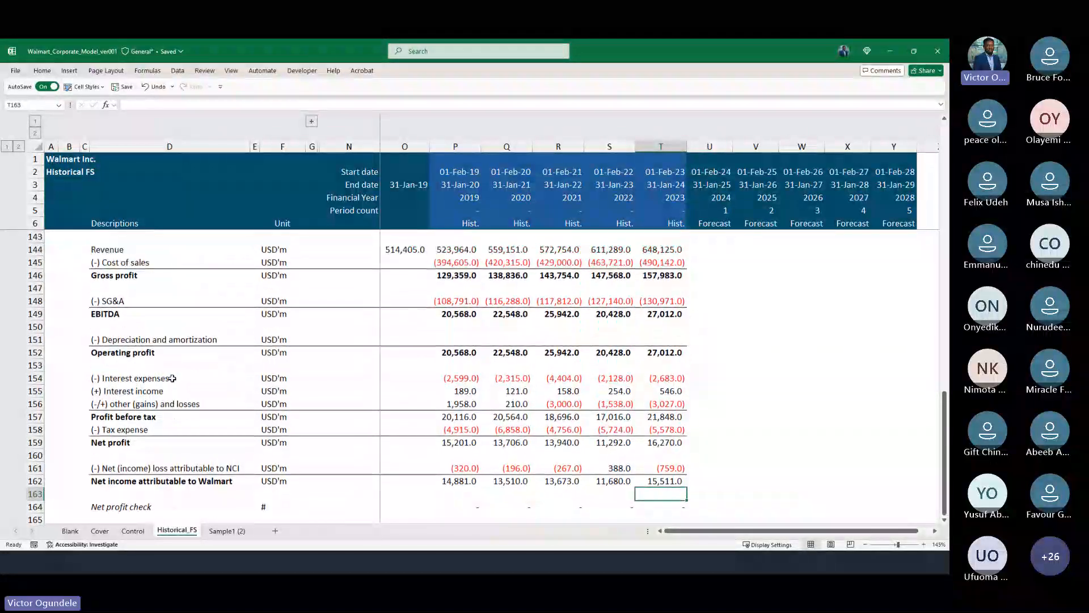
{"action": "scroll", "coordinate": [171, 378], "scroll_direction": "up", "scroll_amount": 1}
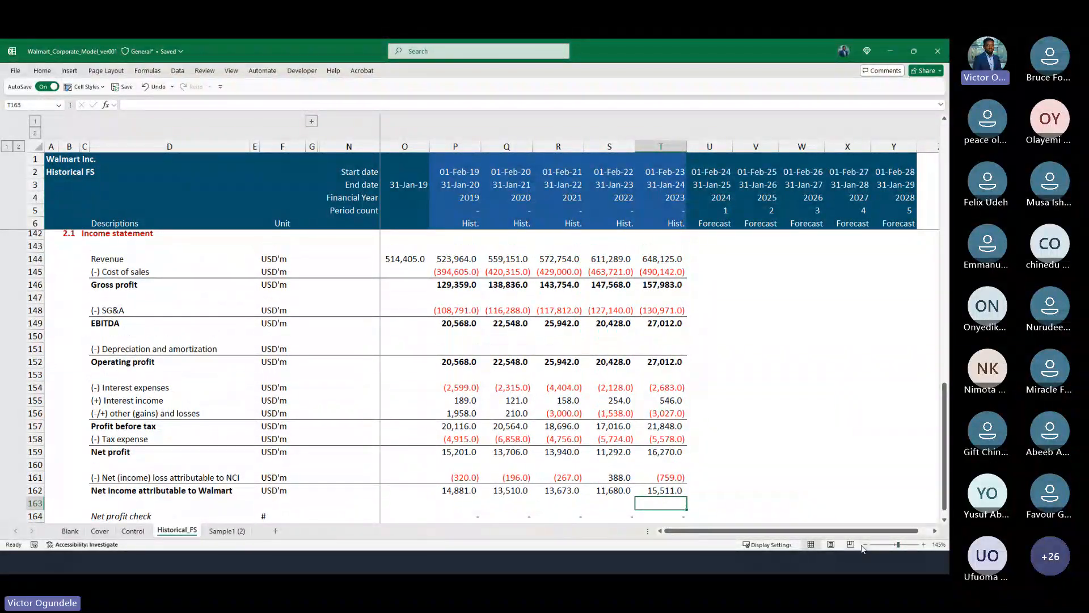
{"action": "left_click", "coordinate": [865, 545]}
{"action": "left_click", "coordinate": [865, 545]}
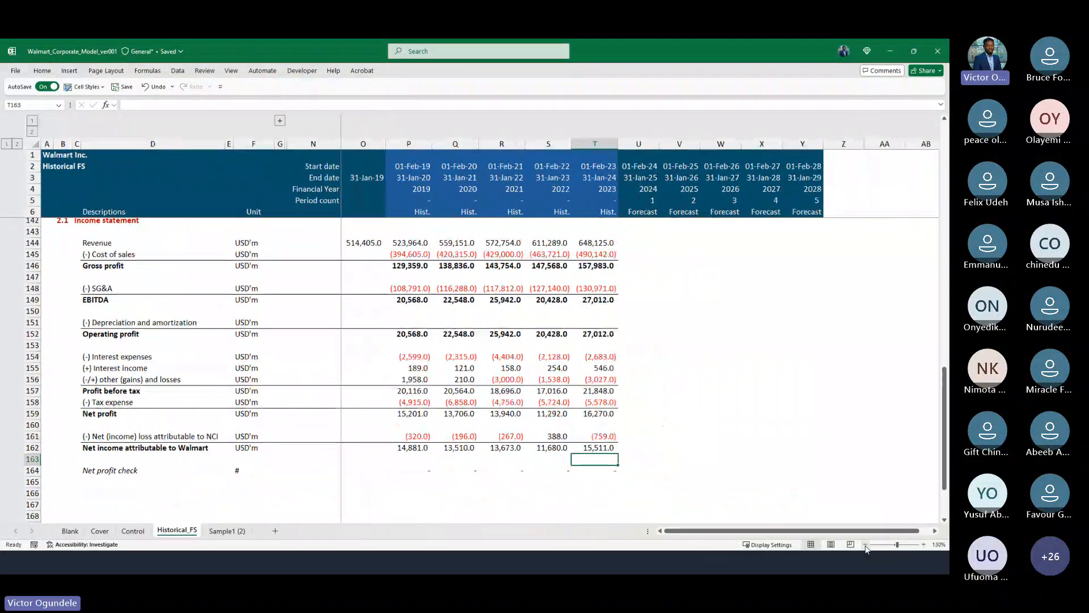
{"action": "scroll", "coordinate": [759, 372], "scroll_direction": "up", "scroll_amount": 1}
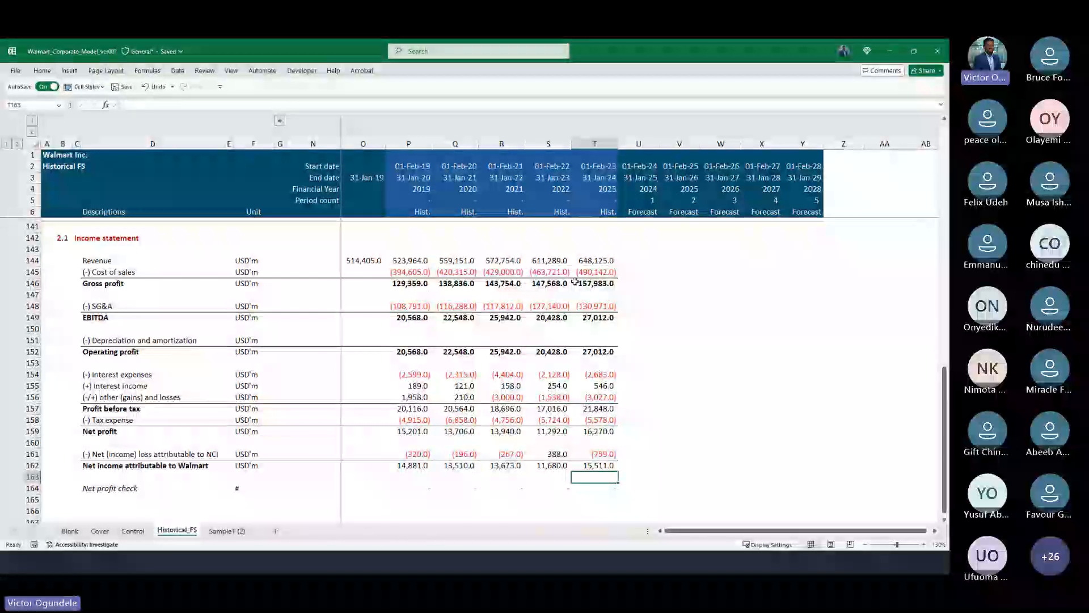
{"action": "scroll", "coordinate": [575, 281], "scroll_direction": "up", "scroll_amount": 20}
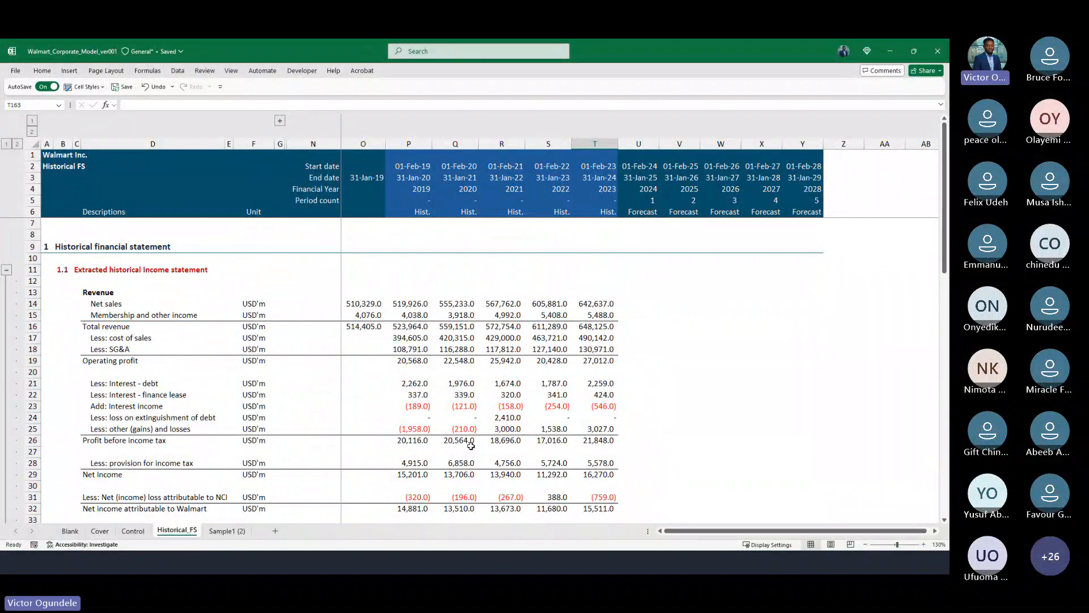
{"action": "scroll", "coordinate": [471, 447], "scroll_direction": "down", "scroll_amount": 20}
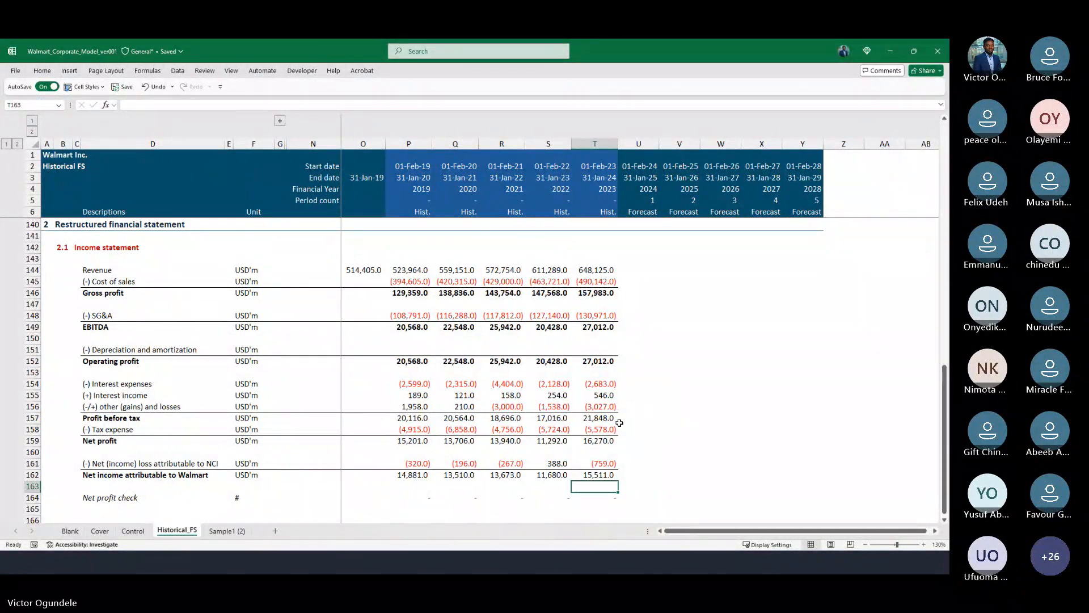
{"action": "scroll", "coordinate": [620, 422], "scroll_direction": "up", "scroll_amount": 1}
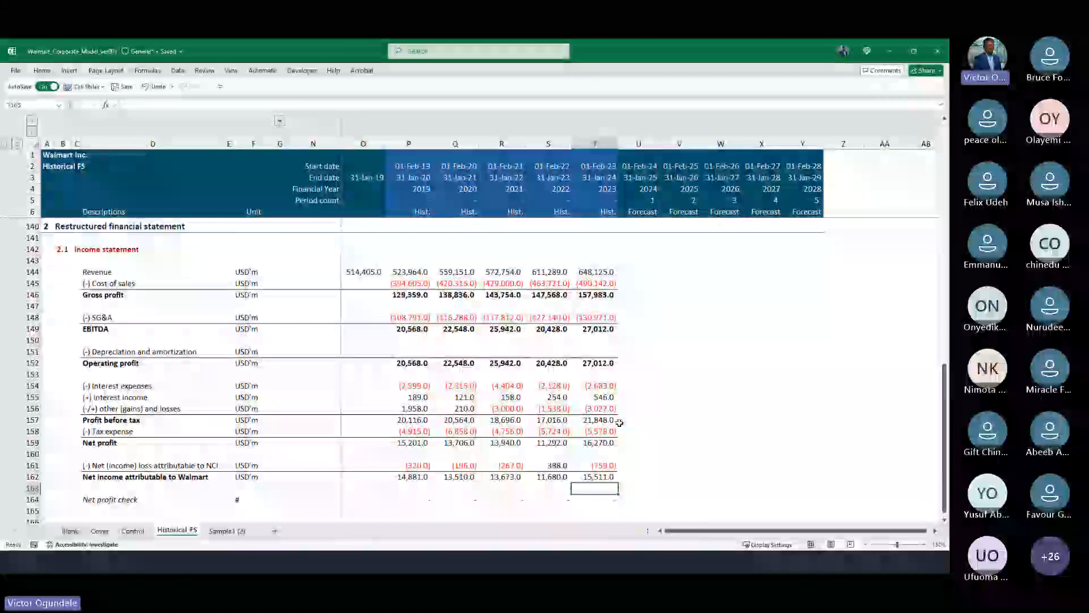
{"action": "left_click", "coordinate": [646, 329]}
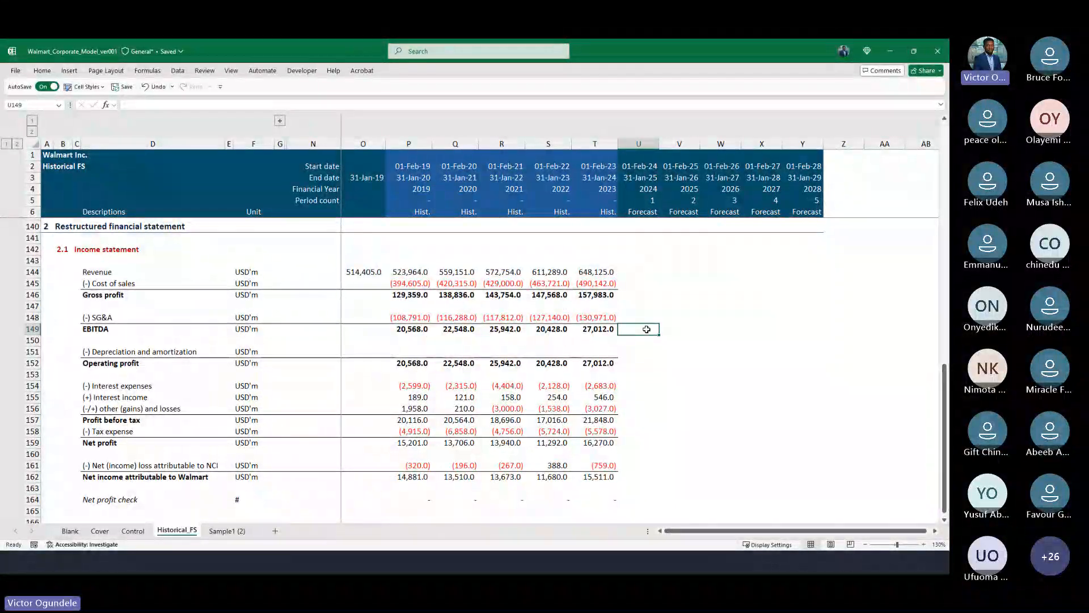
{"action": "scroll", "coordinate": [646, 329], "scroll_direction": "down", "scroll_amount": 1}
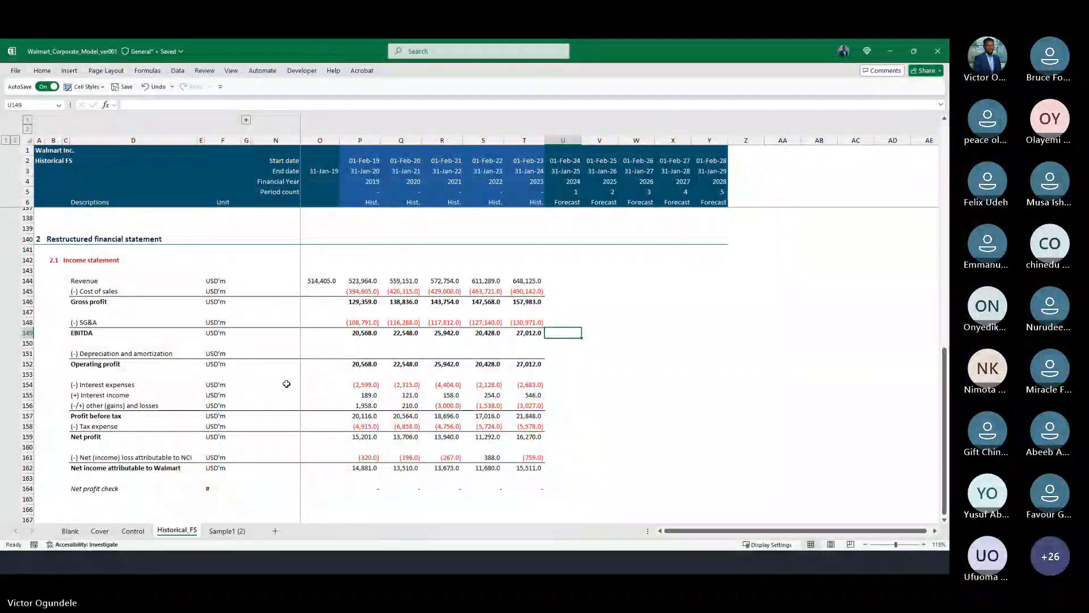
Examine the gross profit and SG&A formulas and the empty depreciation and amortization row for 2019–2023 in the restructured income statement.
{"action": "left_click", "coordinate": [602, 334]}
{"action": "left_click", "coordinate": [553, 341]}
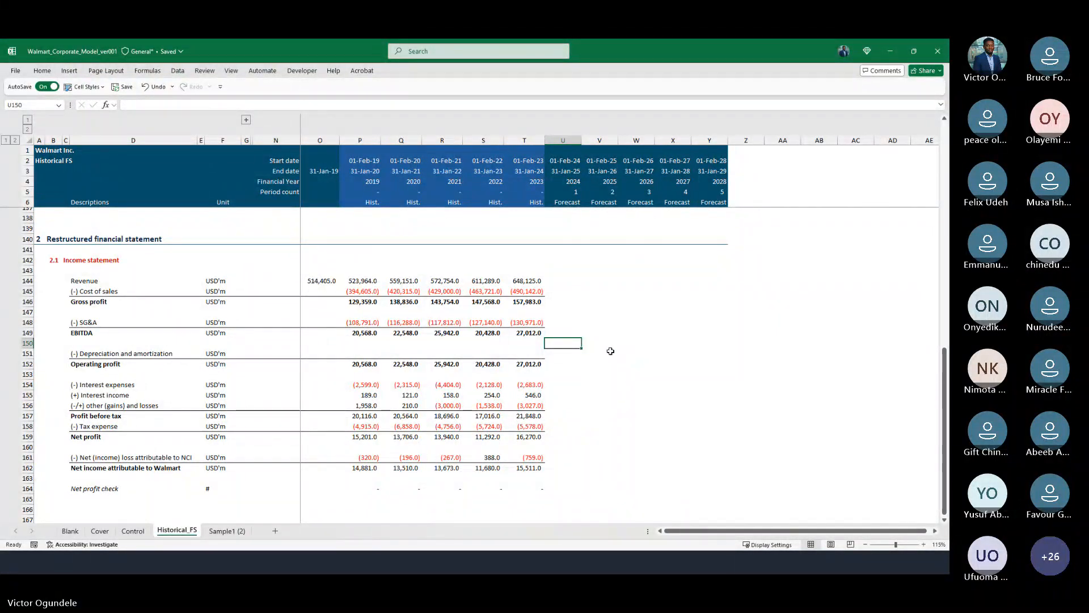
{"action": "left_click", "coordinate": [357, 301]}
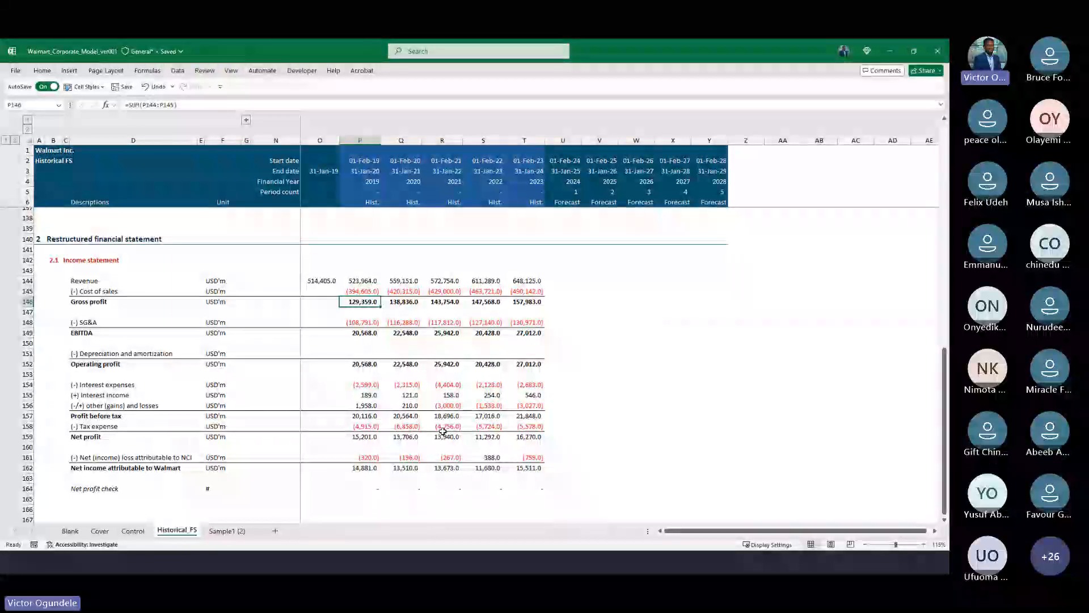
{"action": "key", "text": "Down"}
{"action": "key", "text": "Down"}
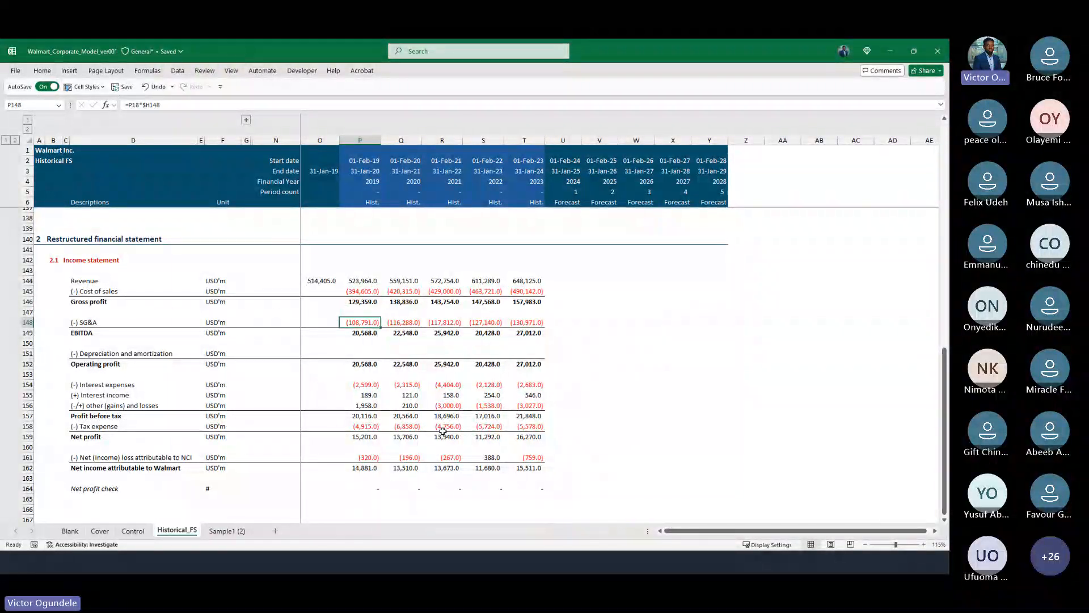
{"action": "key", "text": "Up"}
{"action": "scroll", "coordinate": [442, 431], "scroll_direction": "up", "scroll_amount": 2, "text": "ctrl"}
{"action": "left_click_drag", "start_coordinate": [470, 413], "coordinate": [648, 412]}
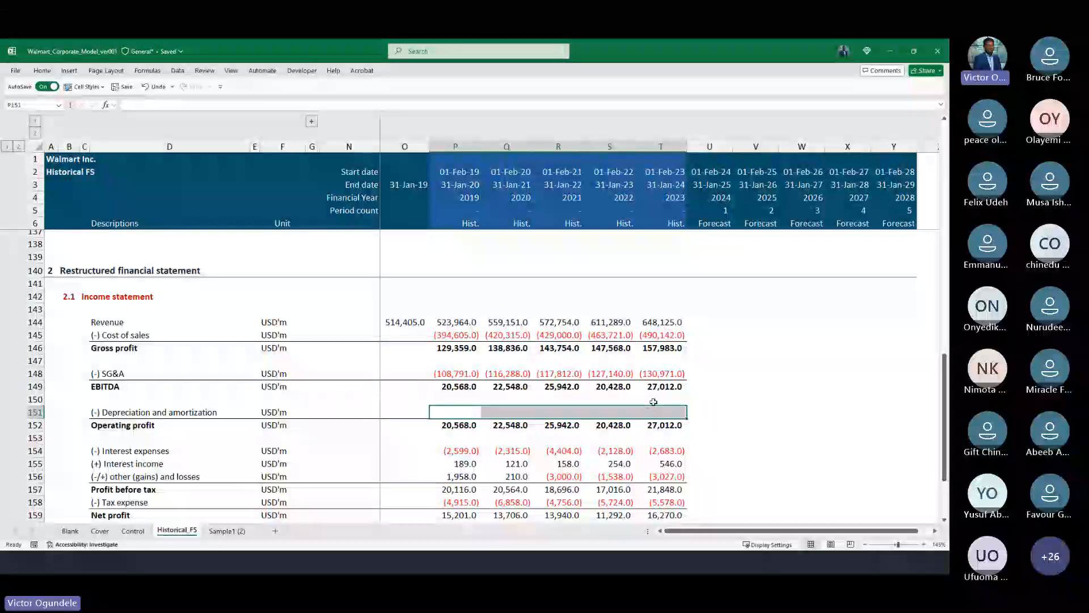
{"action": "left_click", "coordinate": [721, 374]}
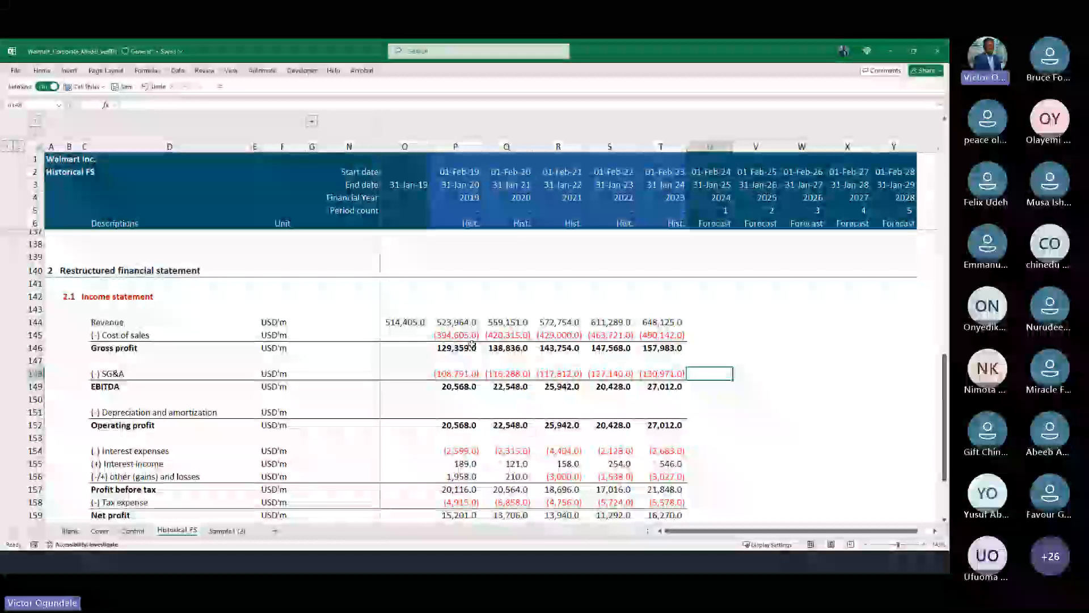
Compare cost of sales and SG&A in the extracted historical income statement with the restructured SG&A formulas for 2019 and 2023.
{"action": "scroll", "coordinate": [476, 301], "scroll_direction": "up", "scroll_amount": 20}
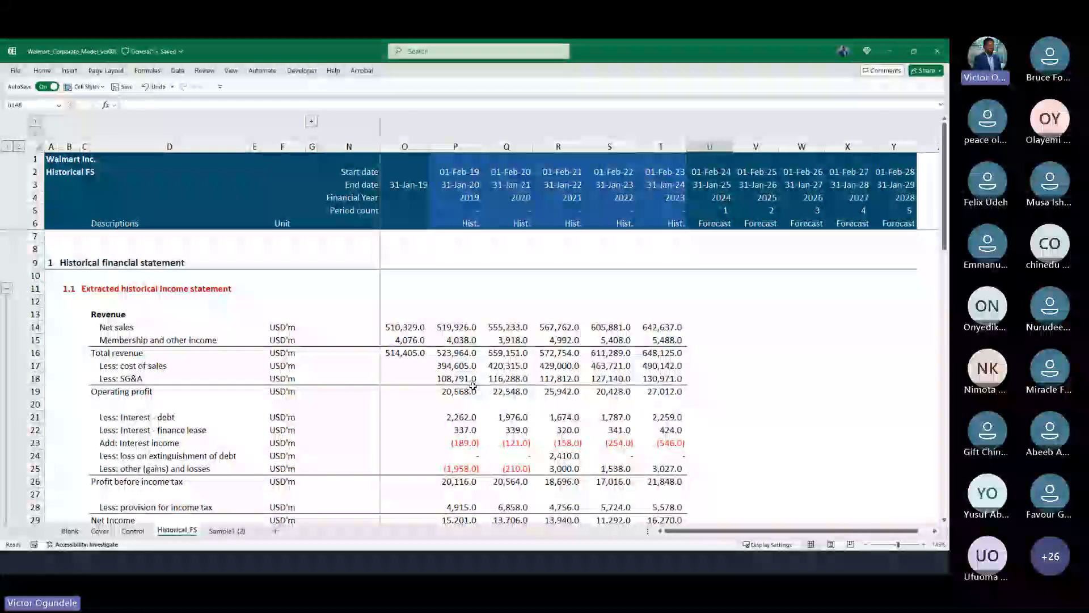
{"action": "left_click", "coordinate": [449, 365]}
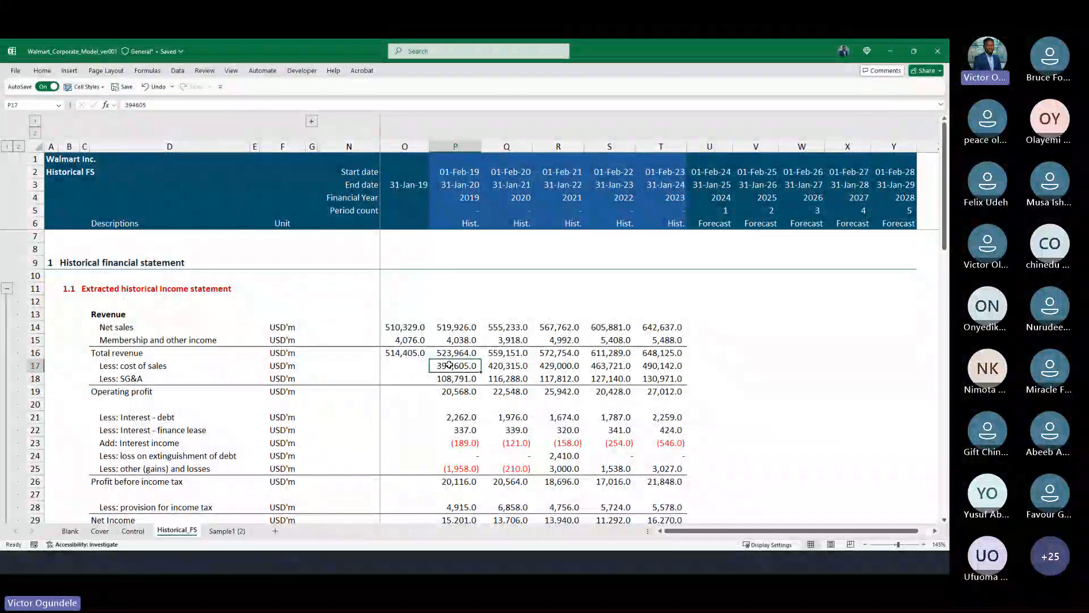
{"action": "scroll", "coordinate": [449, 365], "scroll_direction": "down", "scroll_amount": 6}
{"action": "scroll", "coordinate": [449, 416], "scroll_direction": "down", "scroll_amount": 8}
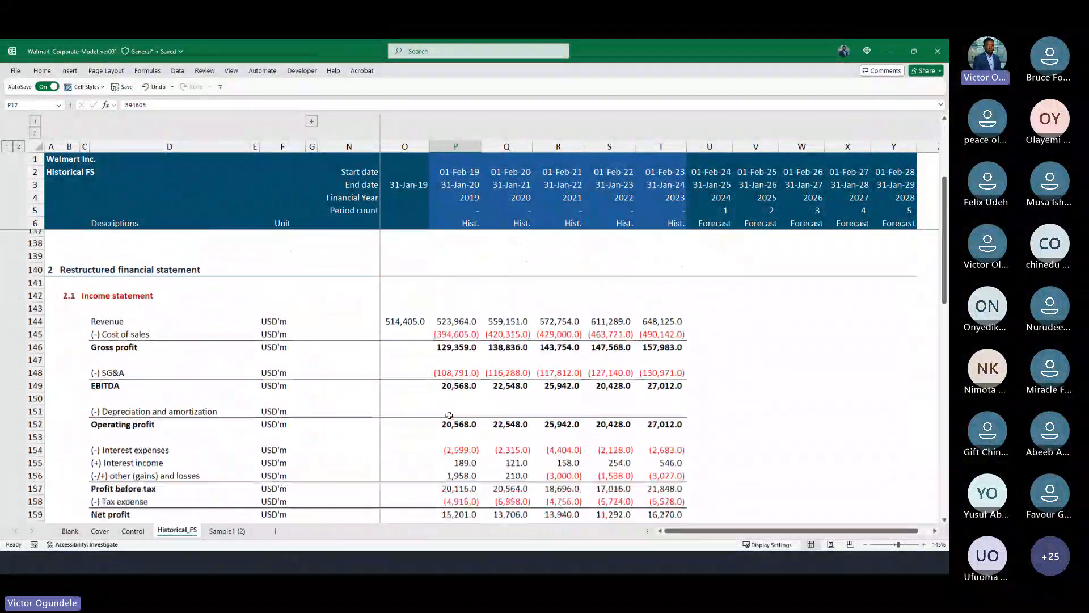
{"action": "scroll", "coordinate": [449, 419], "scroll_direction": "up", "scroll_amount": 10}
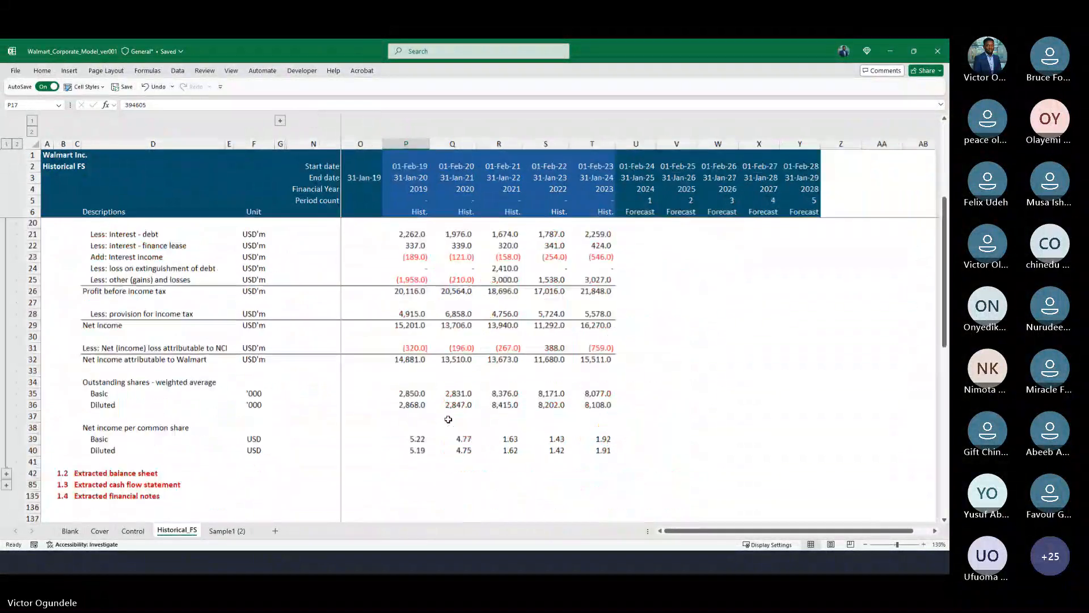
{"action": "scroll", "coordinate": [423, 353], "scroll_direction": "down", "scroll_amount": 10}
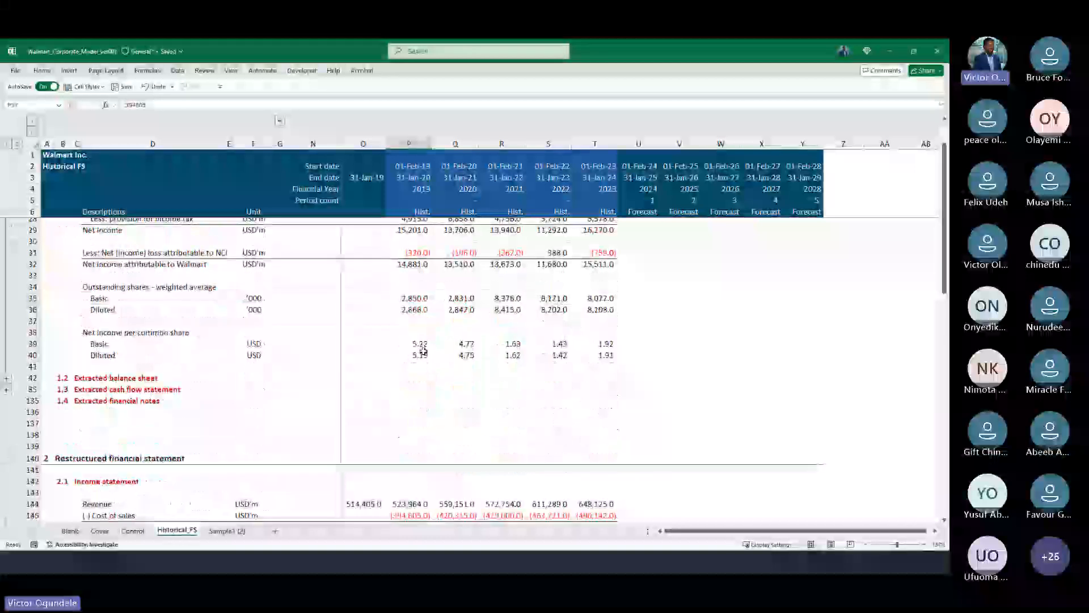
{"action": "left_click", "coordinate": [410, 326]}
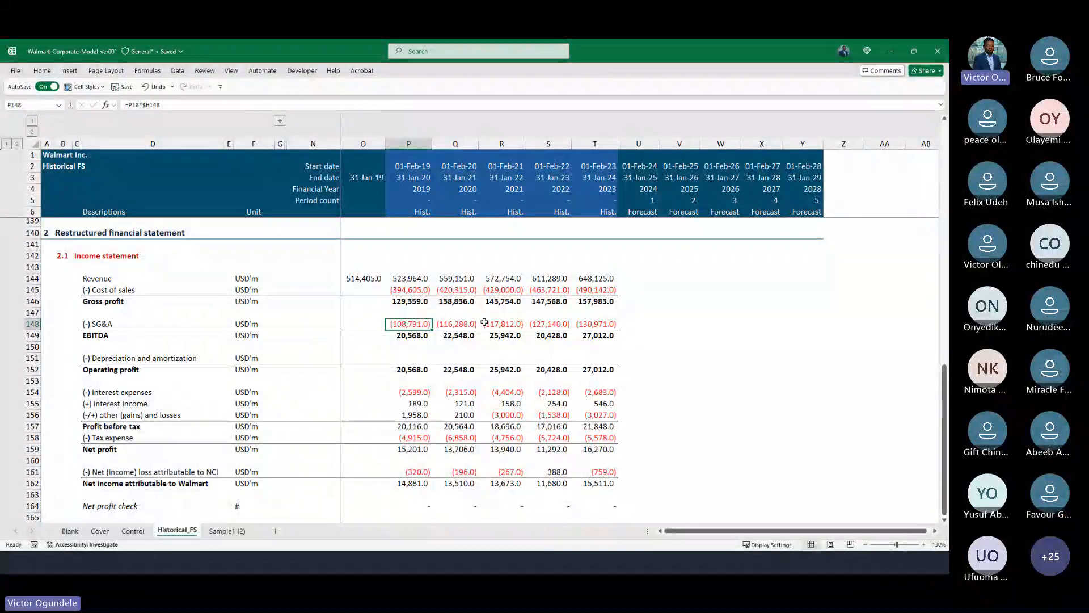
{"action": "left_click", "coordinate": [593, 321]}
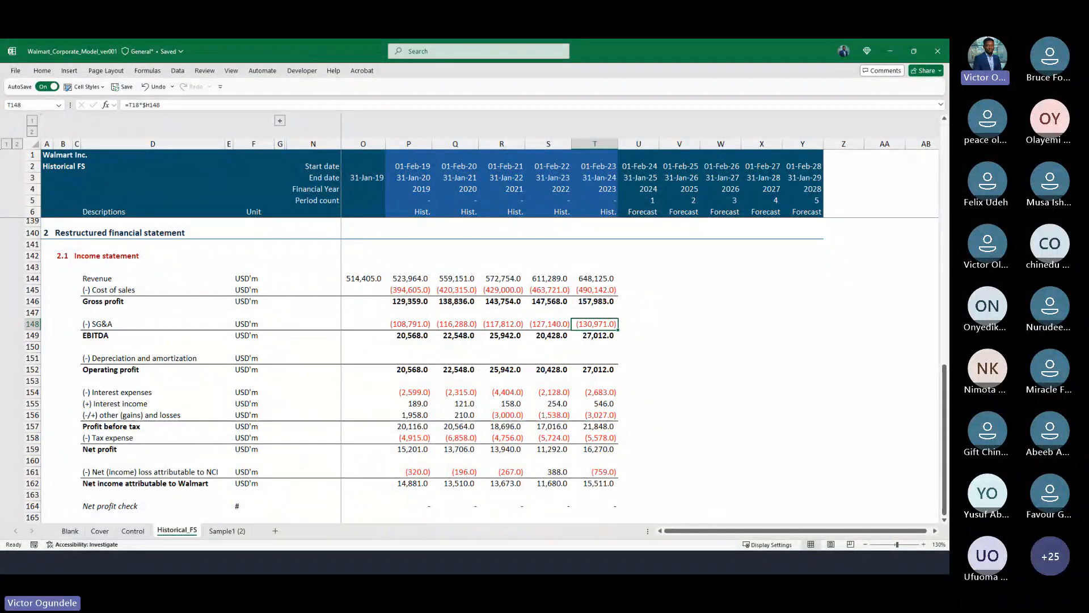
Switch to the 2024 annual report PDF in Acrobat and find the Consolidated Statements of Income.
{"action": "key", "text": "alt+Tab"}
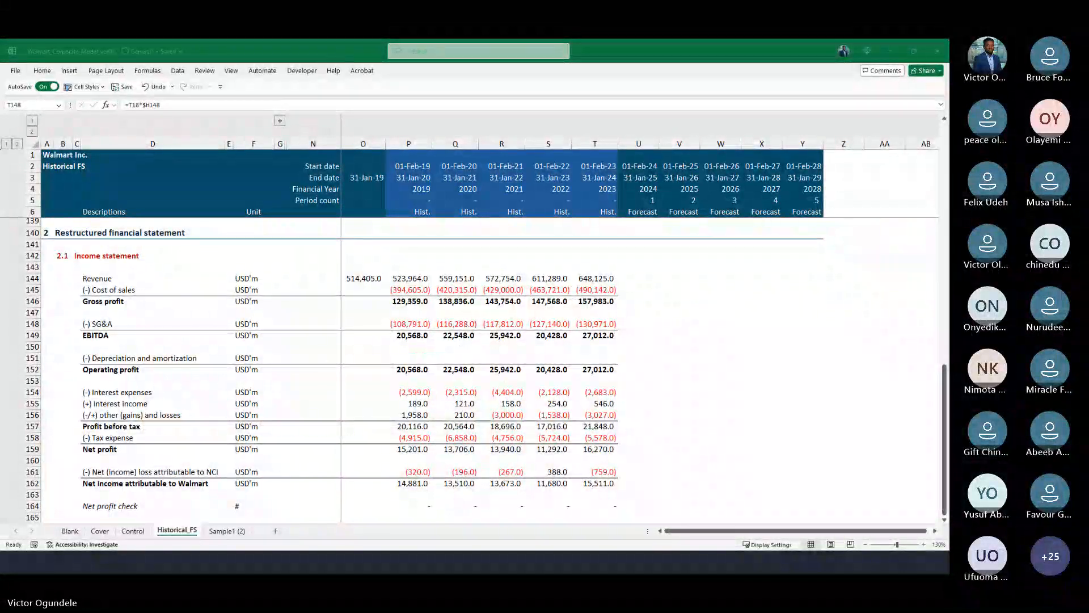
{"action": "key", "text": "alt+Tab"}
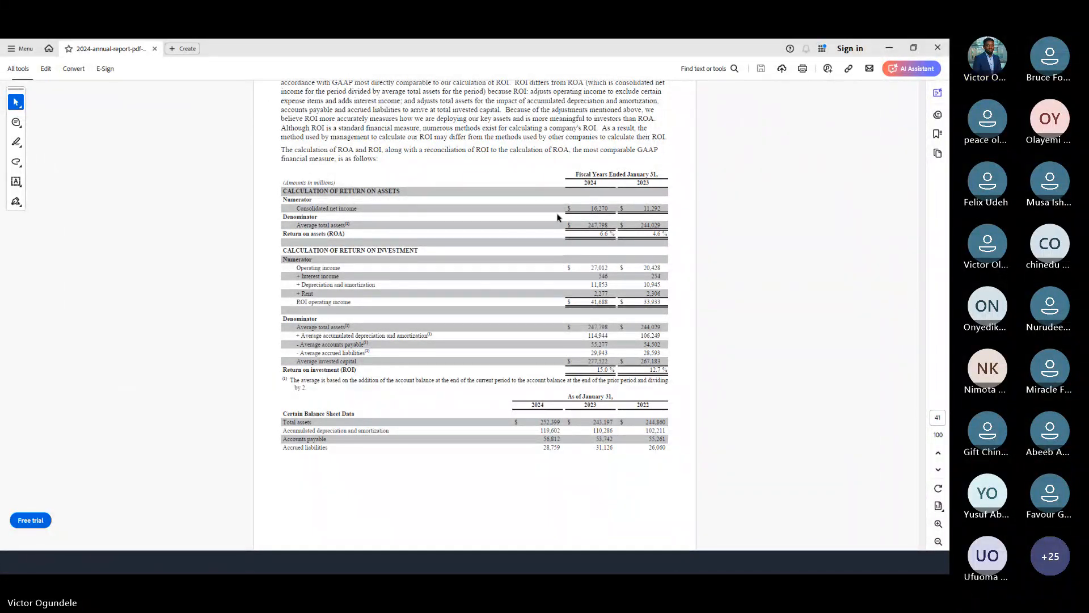
{"action": "scroll", "coordinate": [560, 216], "scroll_direction": "up", "scroll_amount": 1}
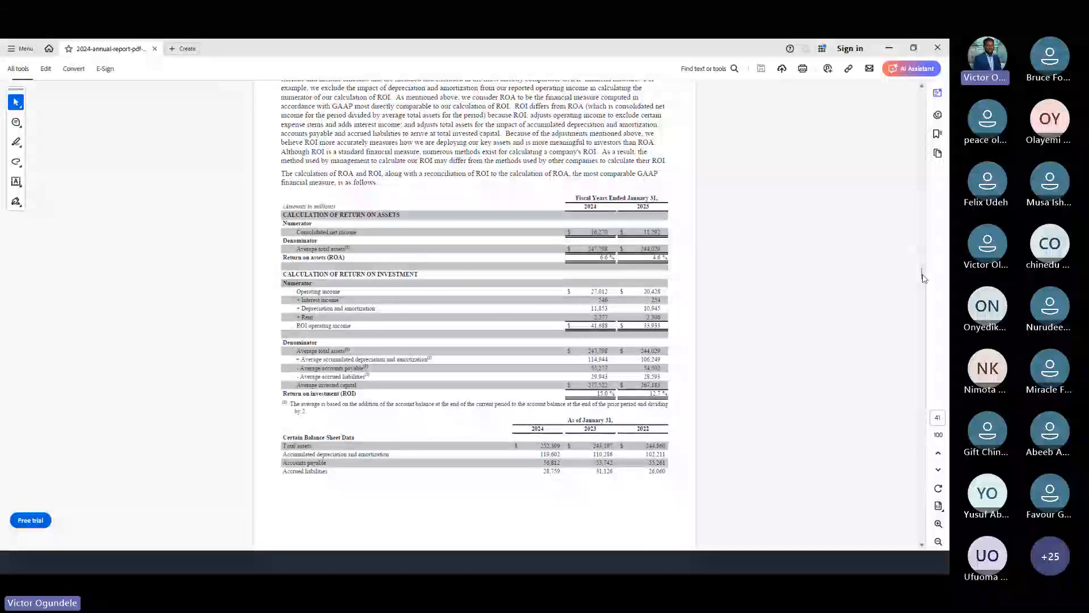
{"action": "left_click_drag", "start_coordinate": [922, 276], "coordinate": [921, 83]}
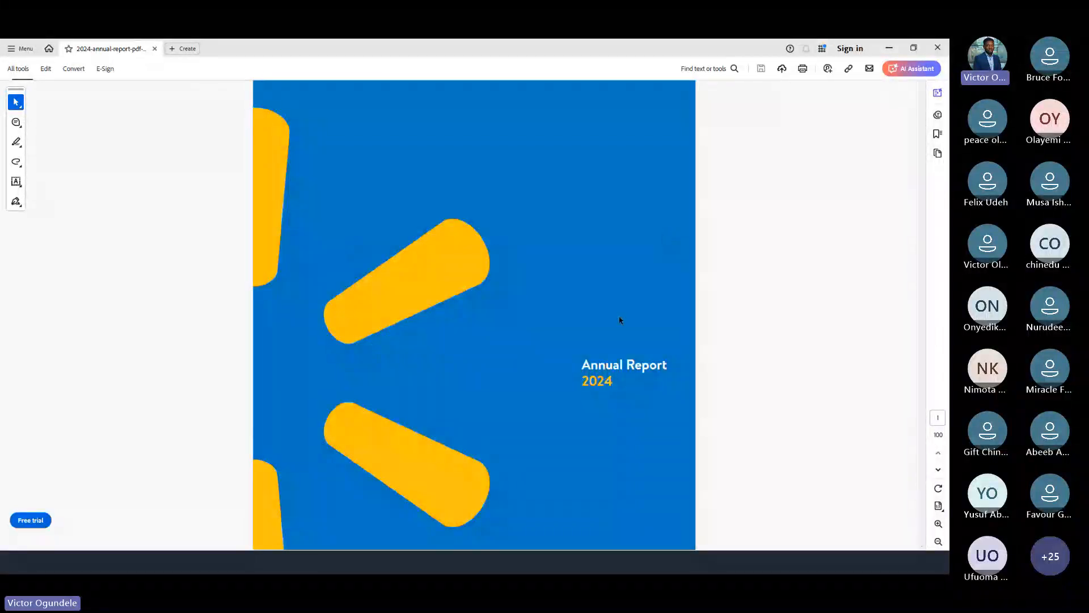
{"action": "scroll", "coordinate": [624, 398], "scroll_direction": "down", "scroll_amount": 15}
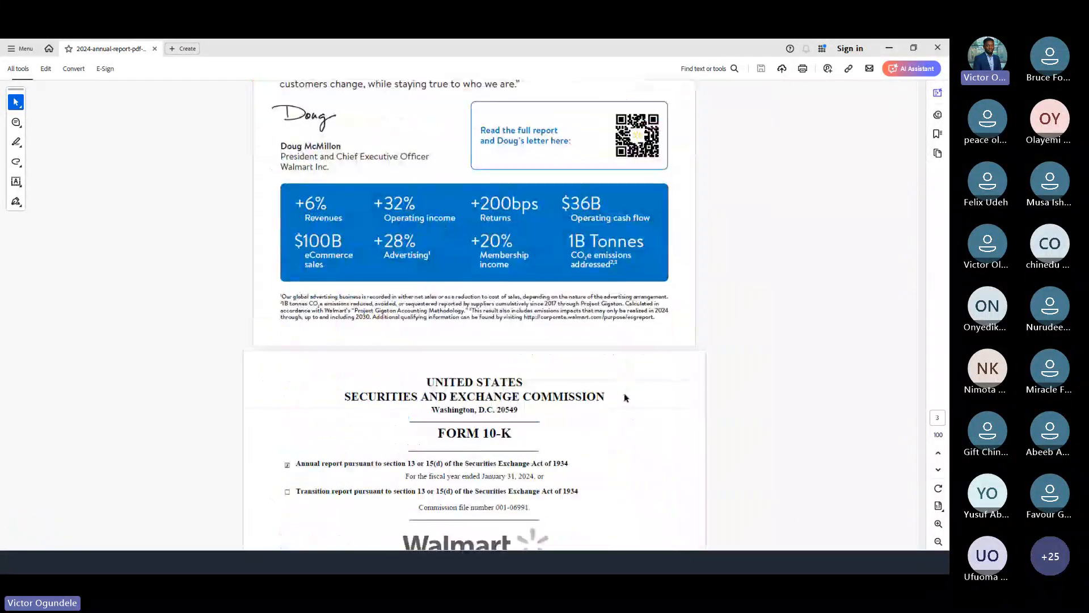
{"action": "scroll", "coordinate": [626, 397], "scroll_direction": "down", "scroll_amount": 4}
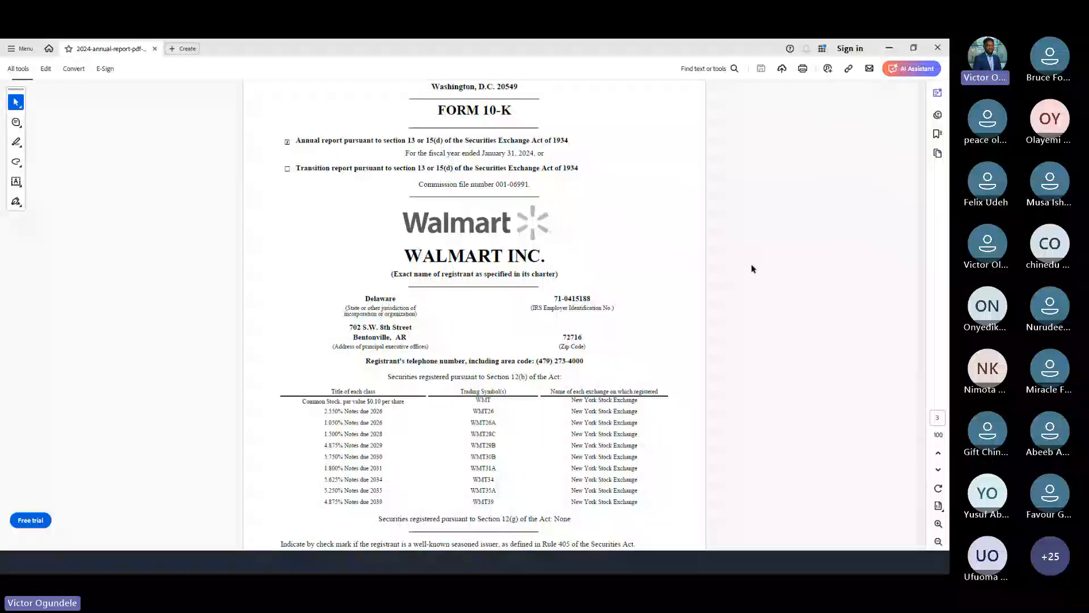
{"action": "scroll", "coordinate": [752, 265], "scroll_direction": "down", "scroll_amount": 10}
{"action": "scroll", "coordinate": [752, 269], "scroll_direction": "down", "scroll_amount": 20}
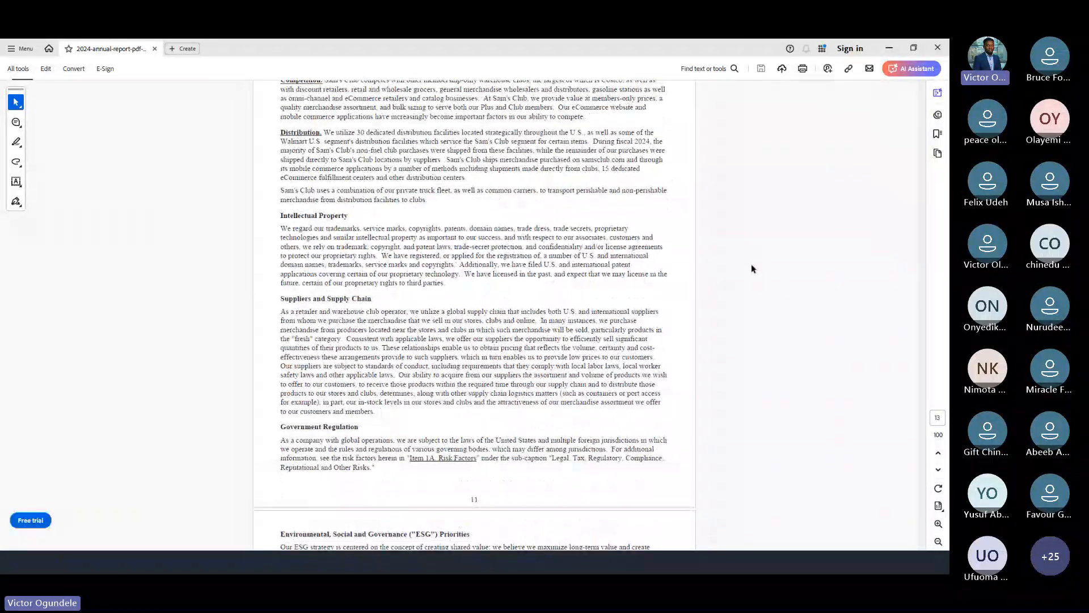
{"action": "scroll", "coordinate": [753, 268], "scroll_direction": "down", "scroll_amount": 20}
{"action": "scroll", "coordinate": [753, 268], "scroll_direction": "down", "scroll_amount": 20}
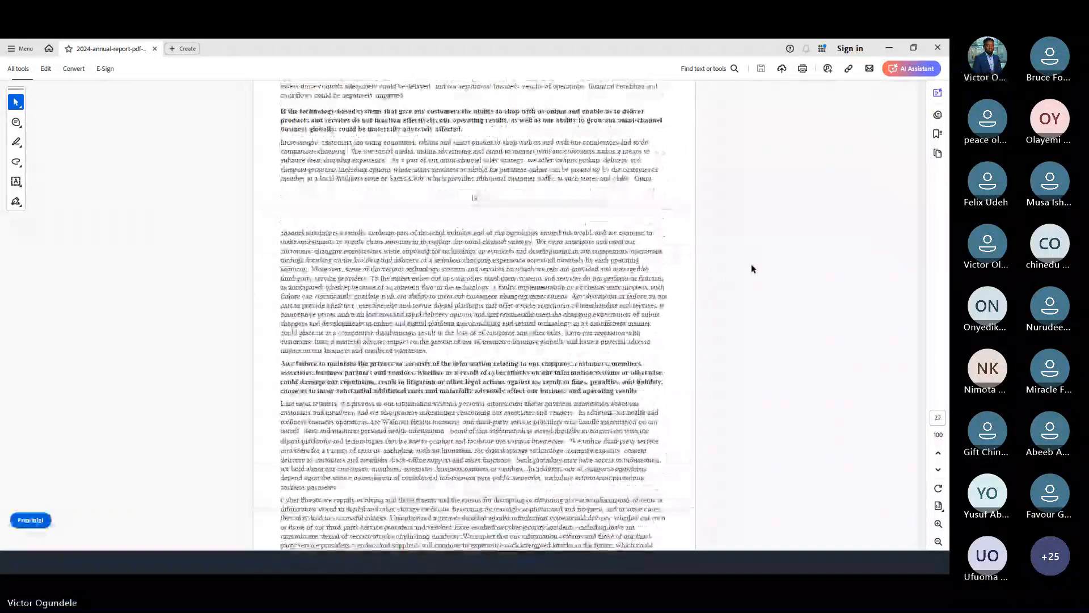
{"action": "scroll", "coordinate": [752, 268], "scroll_direction": "down", "scroll_amount": 20}
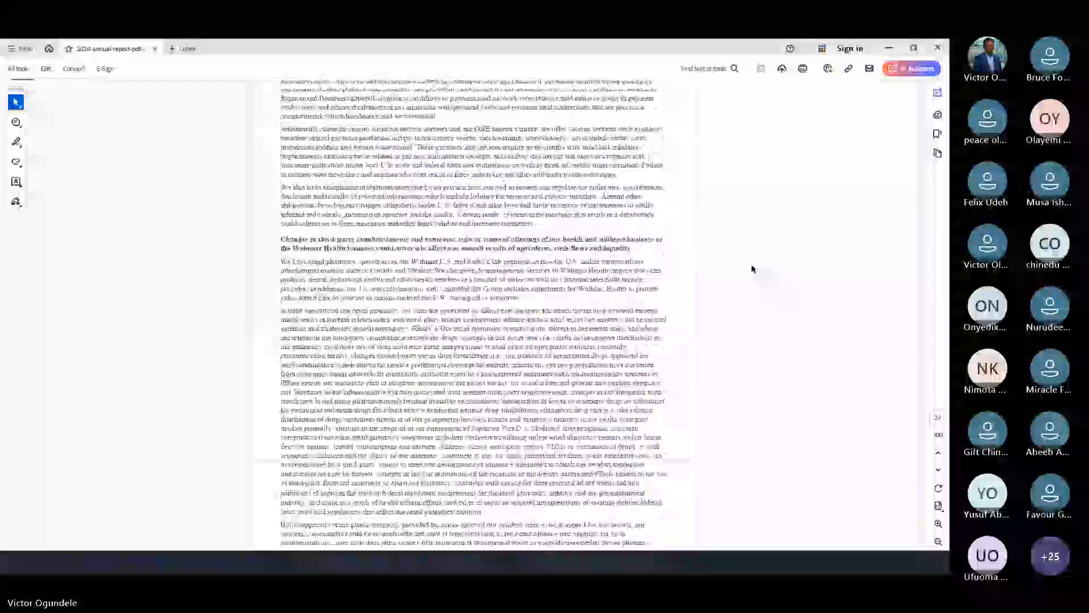
{"action": "scroll", "coordinate": [753, 269], "scroll_direction": "down", "scroll_amount": 10}
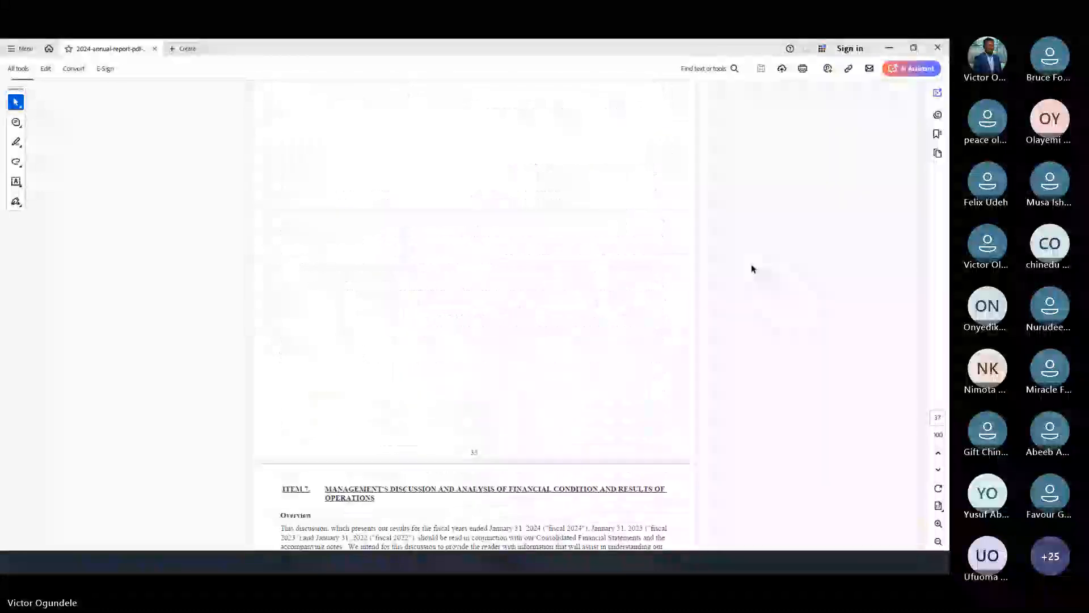
{"action": "scroll", "coordinate": [752, 269], "scroll_direction": "down", "scroll_amount": 10}
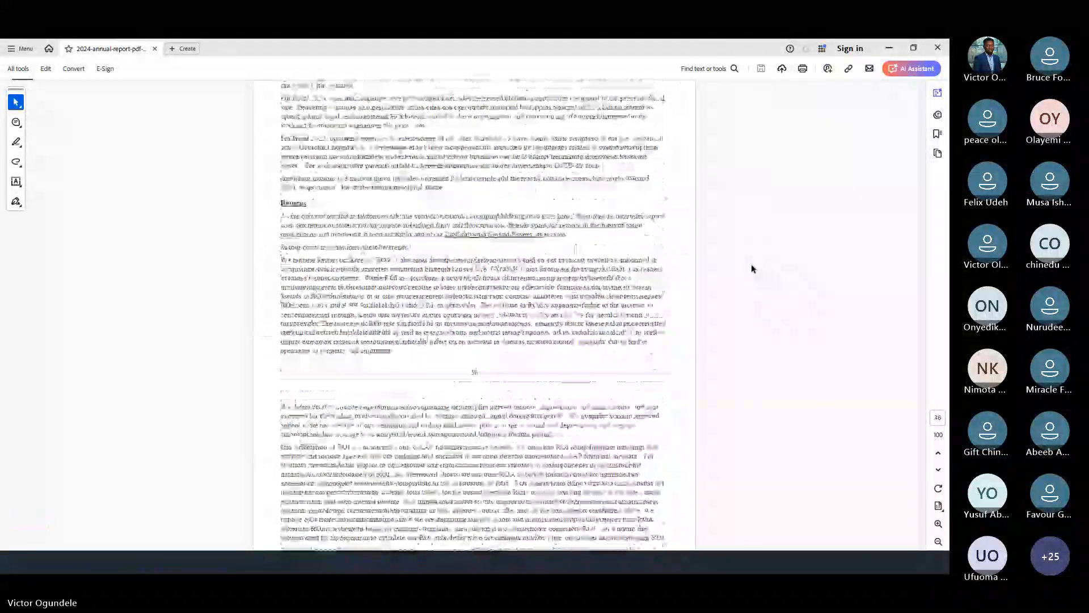
{"action": "scroll", "coordinate": [752, 268], "scroll_direction": "down", "scroll_amount": 10}
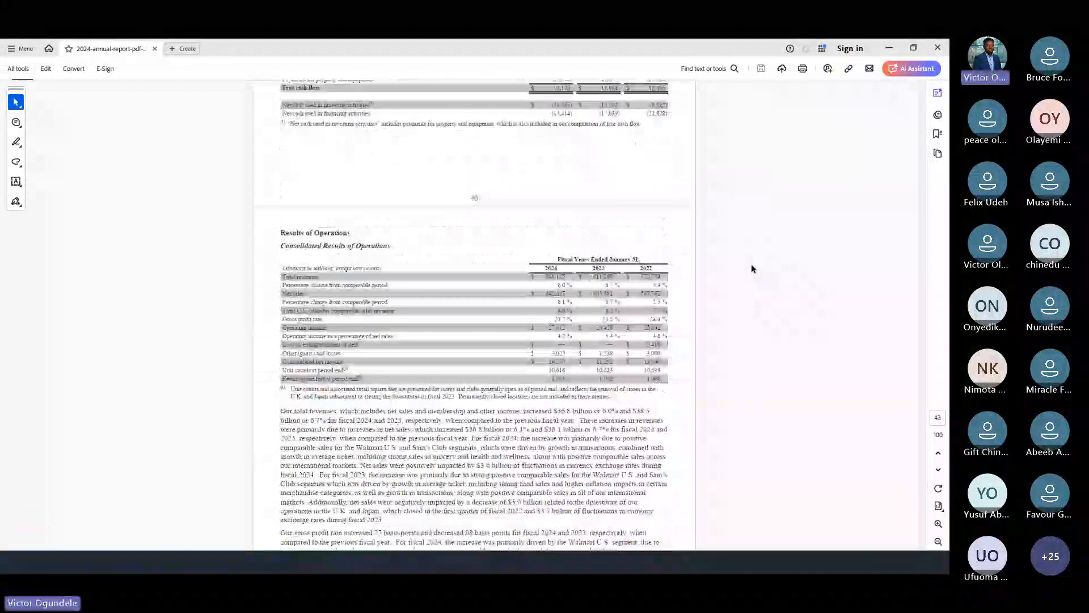
{"action": "scroll", "coordinate": [753, 269], "scroll_direction": "down", "scroll_amount": 10}
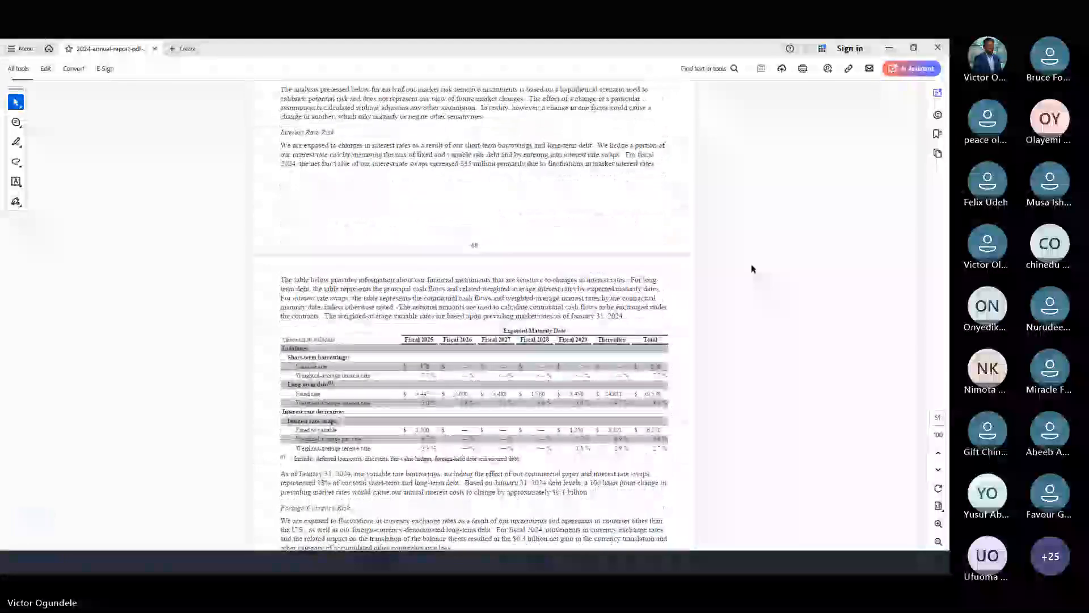
{"action": "scroll", "coordinate": [753, 268], "scroll_direction": "down", "scroll_amount": 10}
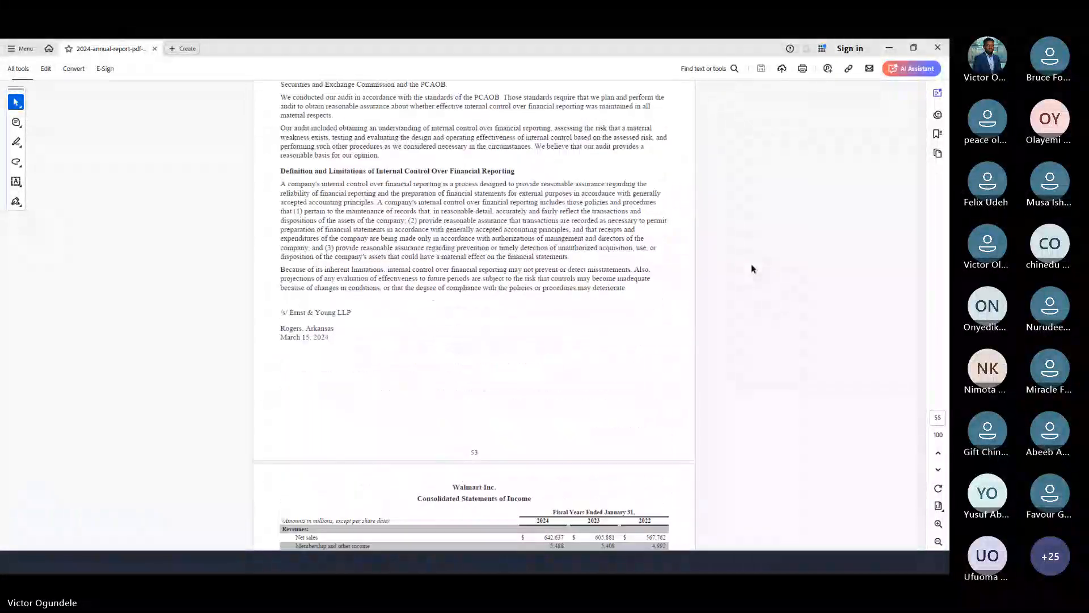
{"action": "scroll", "coordinate": [751, 263], "scroll_direction": "down", "scroll_amount": 8}
{"action": "scroll", "coordinate": [588, 218], "scroll_direction": "up", "scroll_amount": 5}
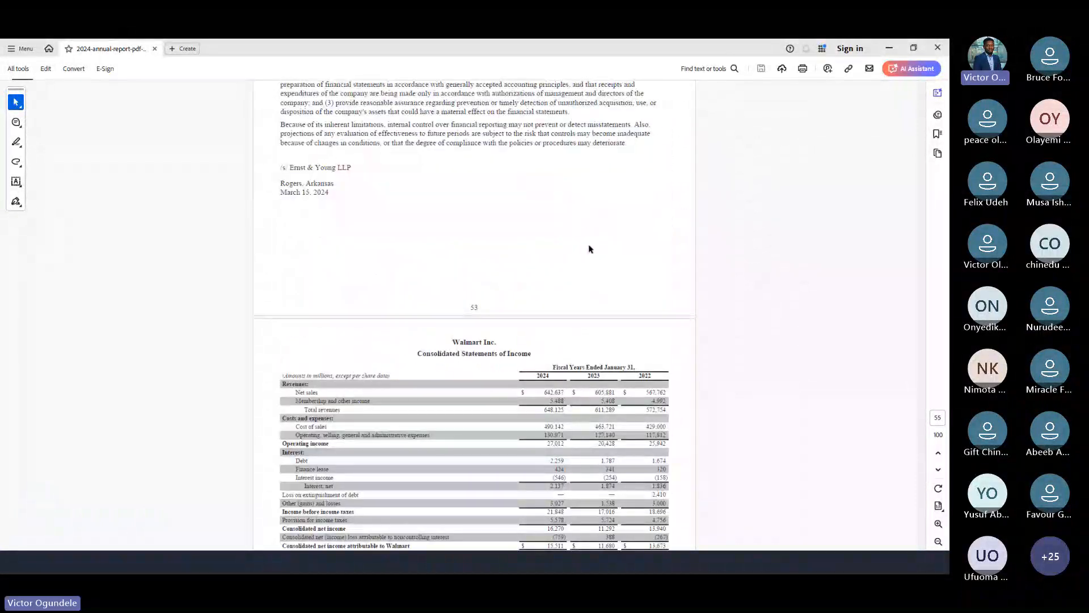
{"action": "scroll", "coordinate": [589, 249], "scroll_direction": "down", "scroll_amount": 5}
{"action": "scroll", "coordinate": [511, 268], "scroll_direction": "up", "scroll_amount": 1}
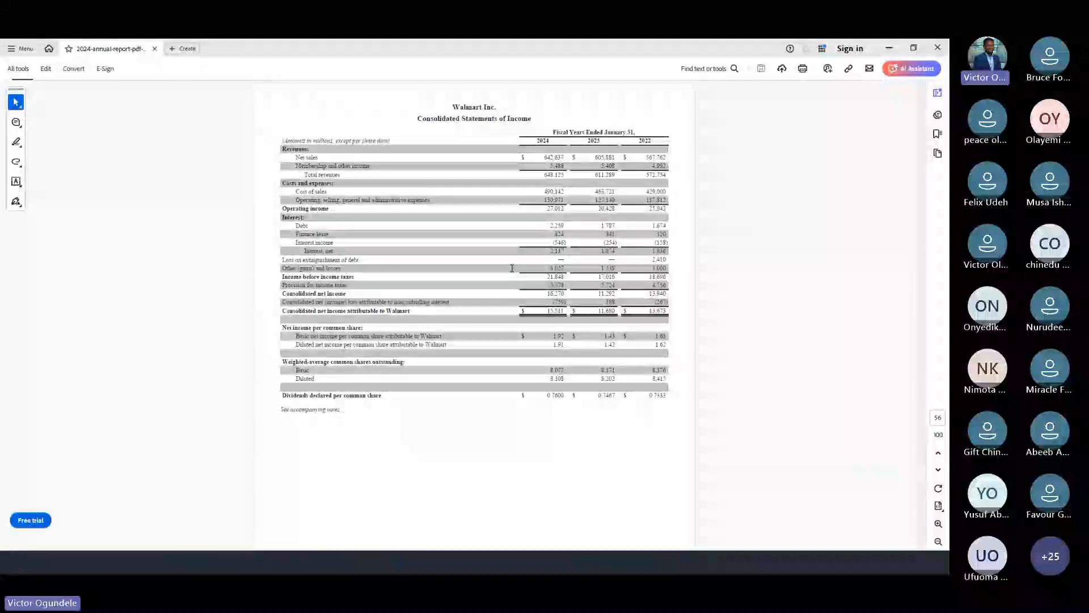
Enlarge the Consolidated Statements of Income to 150% and read its expense and net income lines.
{"action": "scroll", "coordinate": [512, 268], "scroll_direction": "up", "scroll_amount": 2}
{"action": "scroll", "coordinate": [512, 272], "scroll_direction": "up", "scroll_amount": 2}
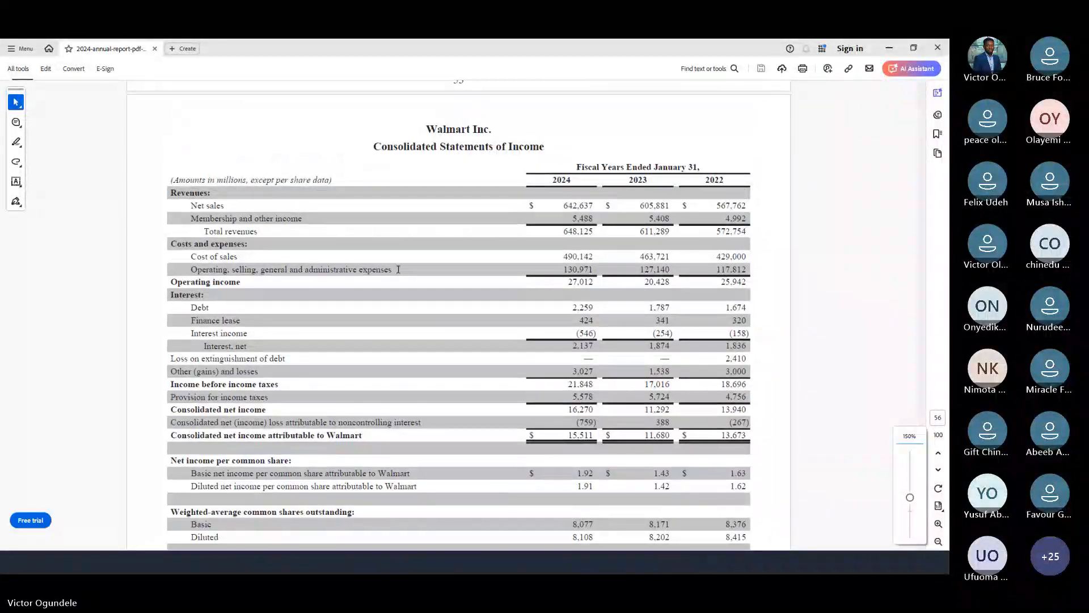
{"action": "scroll", "coordinate": [266, 278], "scroll_direction": "down", "scroll_amount": 2}
{"action": "scroll", "coordinate": [582, 395], "scroll_direction": "up", "scroll_amount": 1}
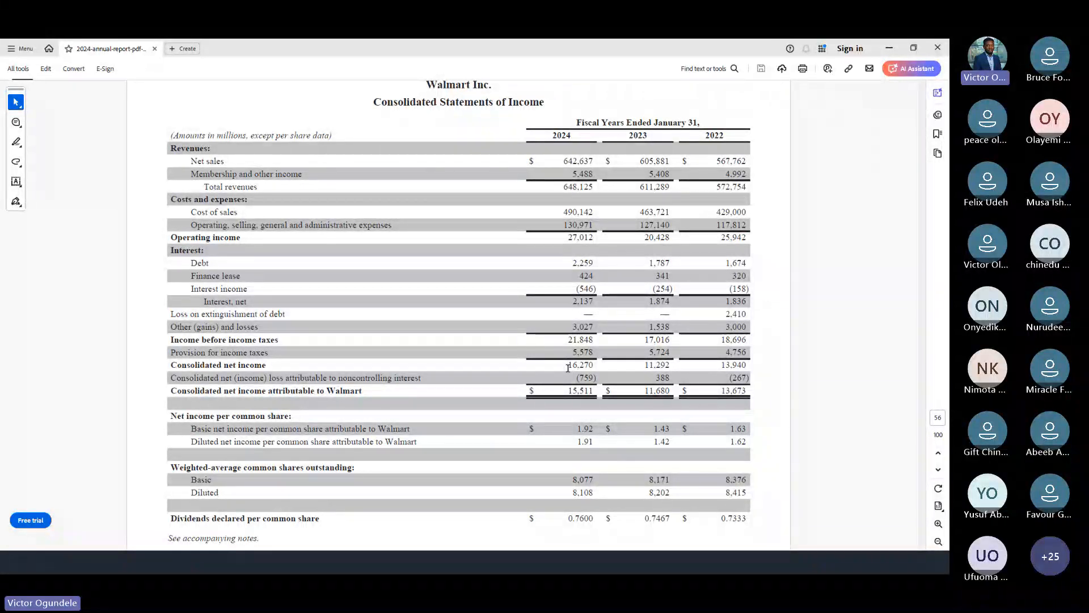
Switch to the Excel model to check 2023 net income attributable to Walmart, and return to the report's income statement in Acrobat to compare.
{"action": "key", "text": "alt+Tab"}
{"action": "scroll", "coordinate": [496, 377], "scroll_direction": "down", "scroll_amount": 2}
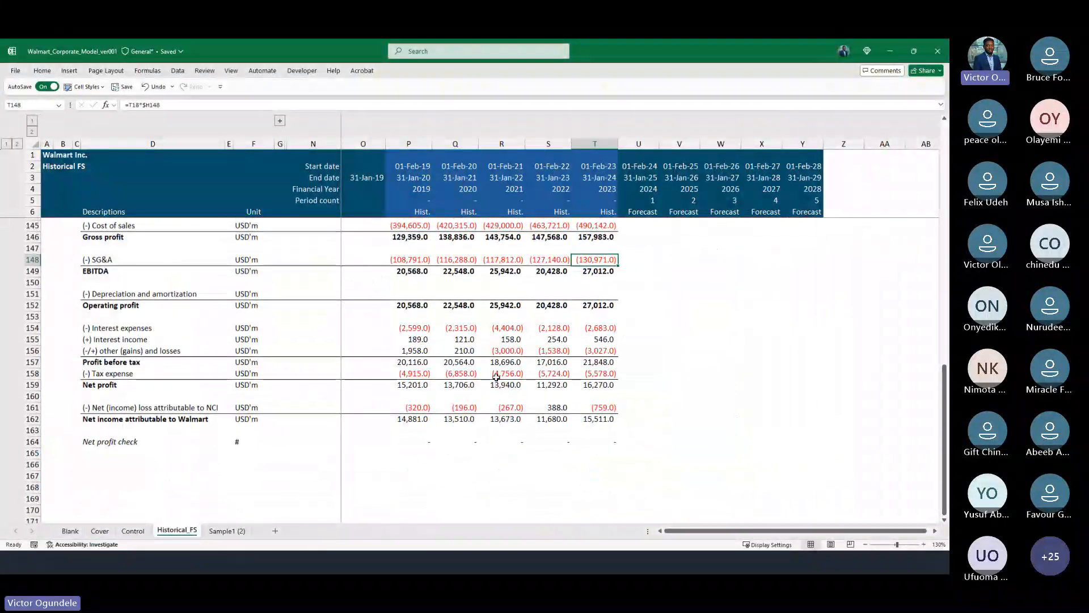
{"action": "scroll", "coordinate": [498, 377], "scroll_direction": "up", "scroll_amount": 1}
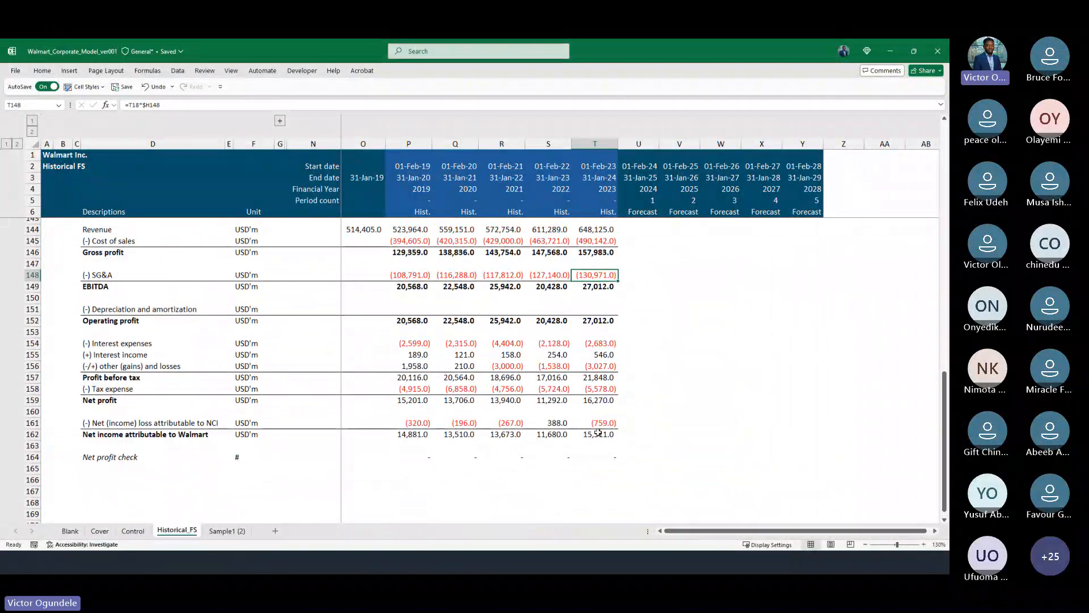
{"action": "left_click", "coordinate": [598, 433]}
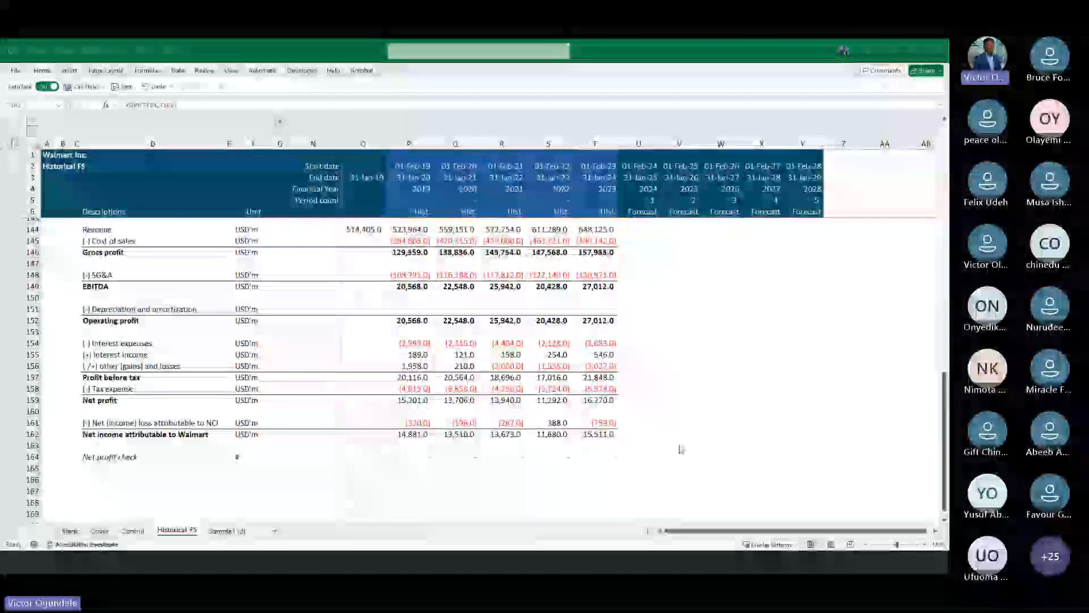
{"action": "key", "text": "alt+Tab"}
{"action": "scroll", "coordinate": [578, 417], "scroll_direction": "down", "scroll_amount": 7}
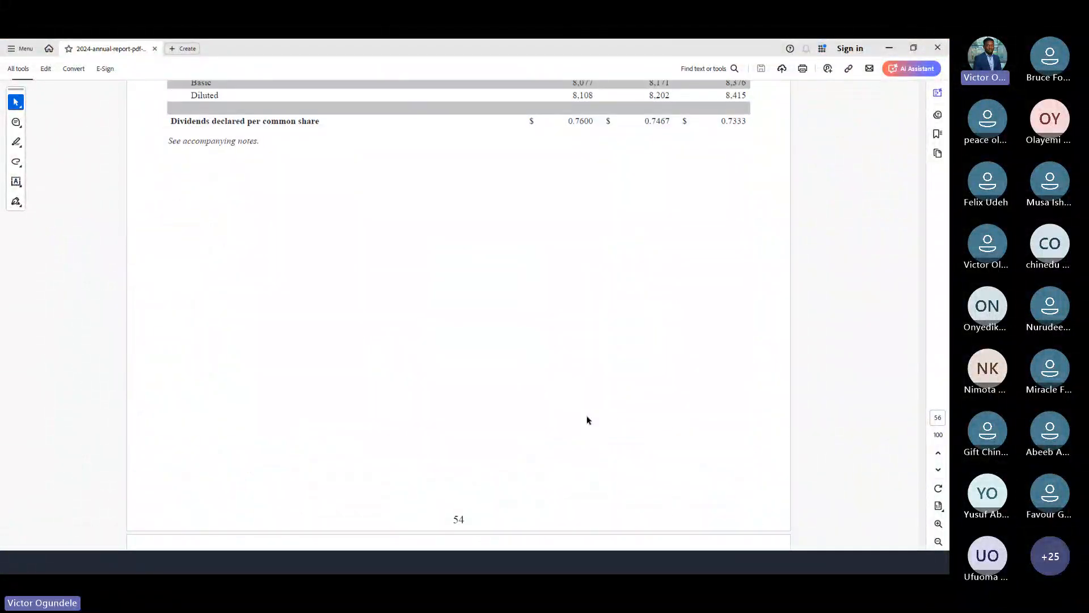
{"action": "scroll", "coordinate": [587, 420], "scroll_direction": "up", "scroll_amount": 7}
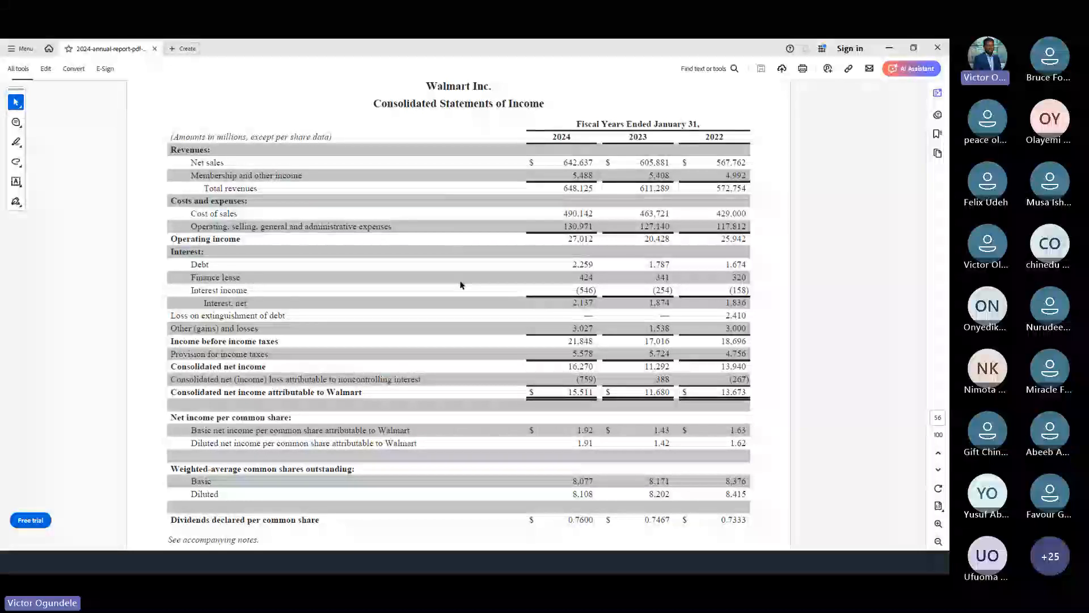
Look through the financial statements and notes following the Consolidated Statements of Income, as far as the debt notes, for depreciation and amortization.
{"action": "scroll", "coordinate": [463, 336], "scroll_direction": "down", "scroll_amount": 2}
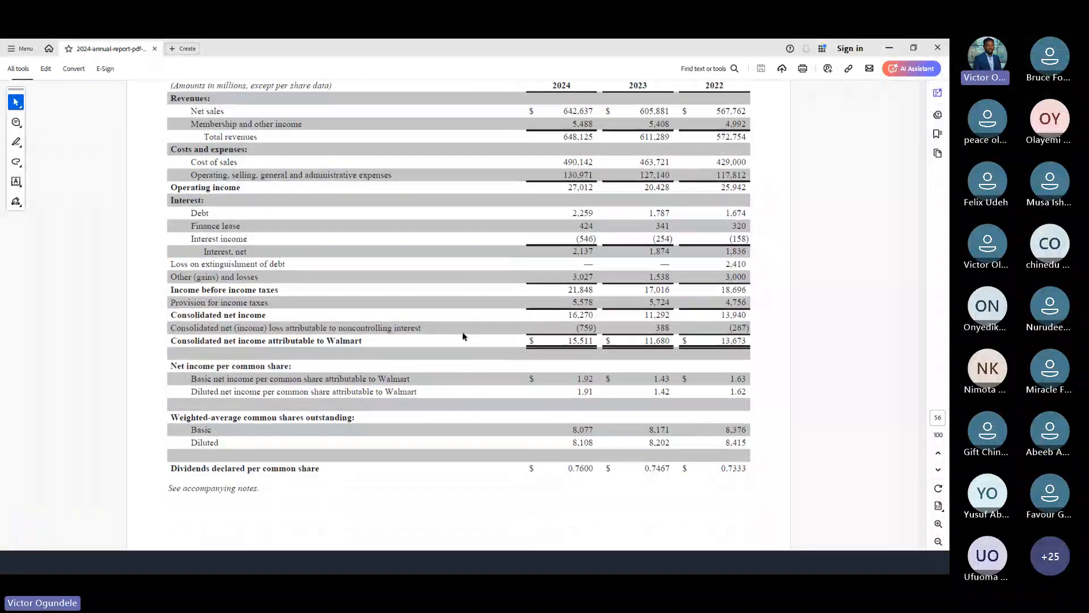
{"action": "scroll", "coordinate": [463, 336], "scroll_direction": "down", "scroll_amount": 5}
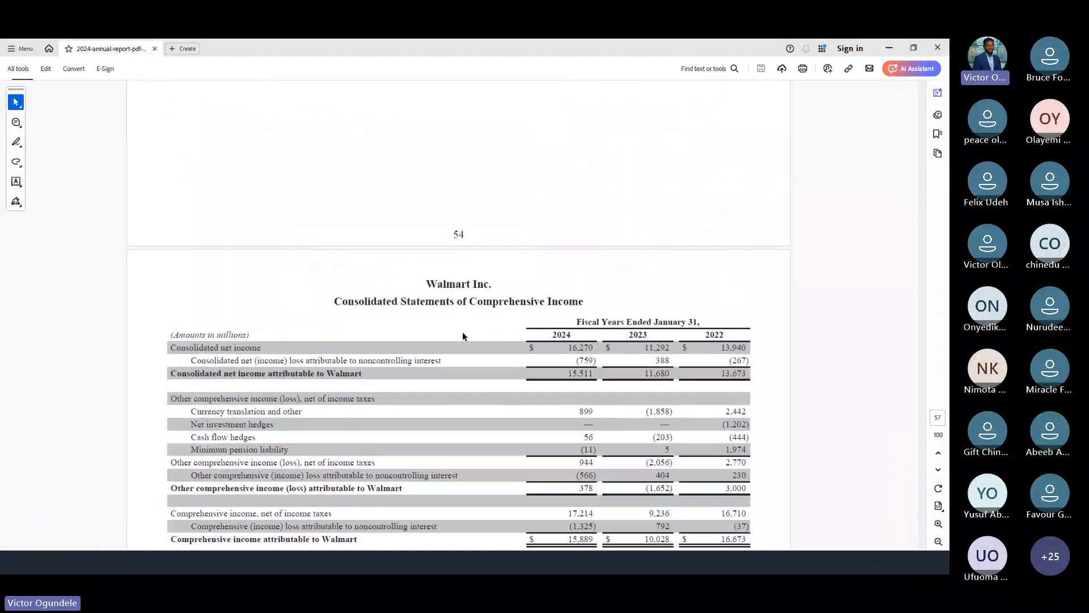
{"action": "scroll", "coordinate": [463, 336], "scroll_direction": "down", "scroll_amount": 5}
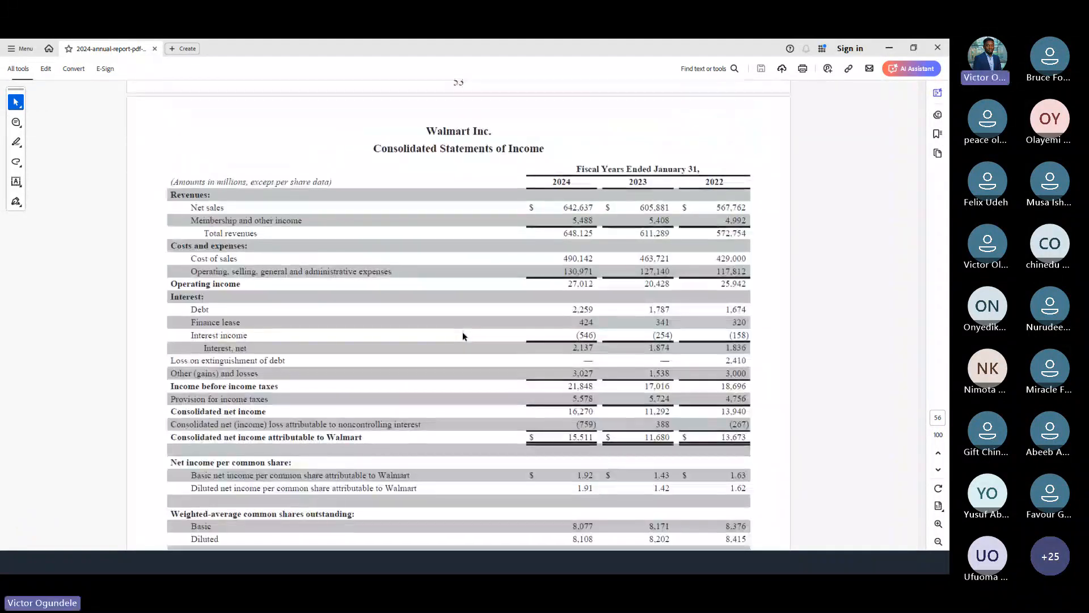
{"action": "scroll", "coordinate": [462, 336], "scroll_direction": "down", "scroll_amount": 10}
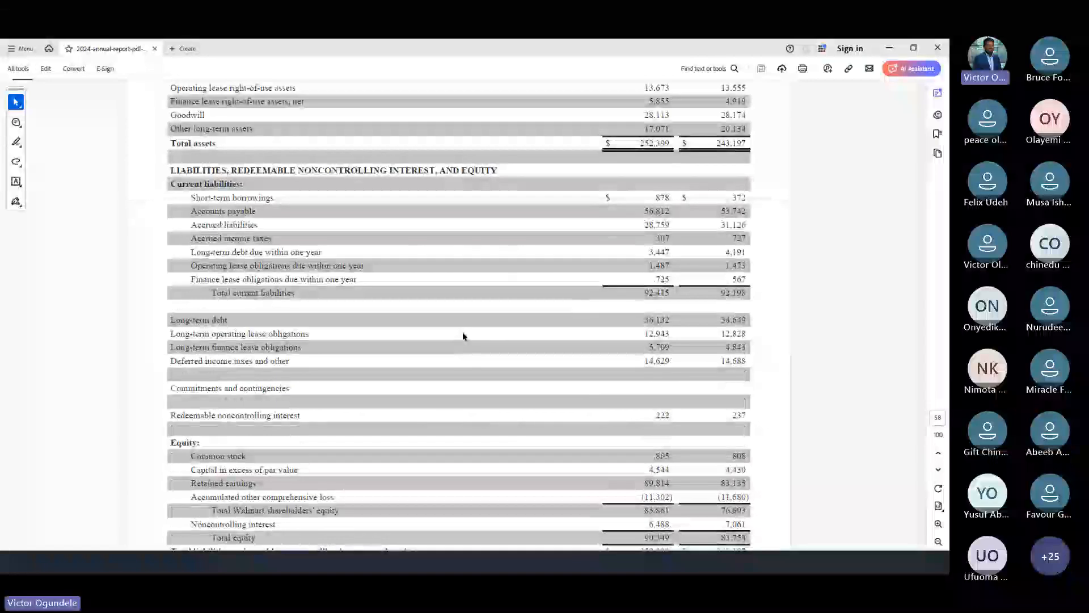
{"action": "scroll", "coordinate": [463, 336], "scroll_direction": "down", "scroll_amount": 15}
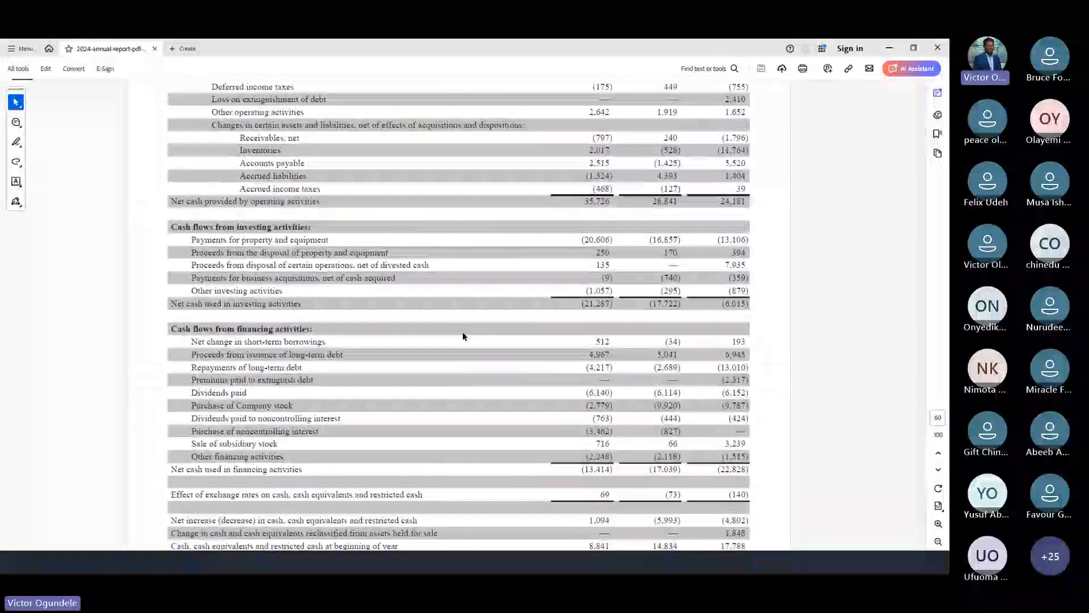
{"action": "scroll", "coordinate": [463, 334], "scroll_direction": "down", "scroll_amount": 15}
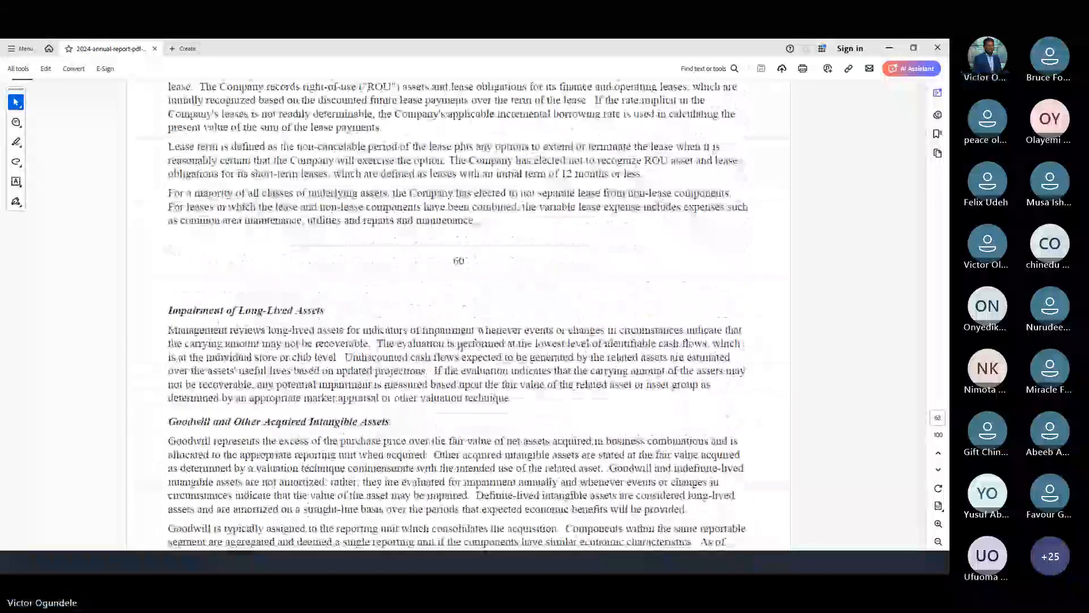
{"action": "scroll", "coordinate": [462, 349], "scroll_direction": "down", "scroll_amount": 15}
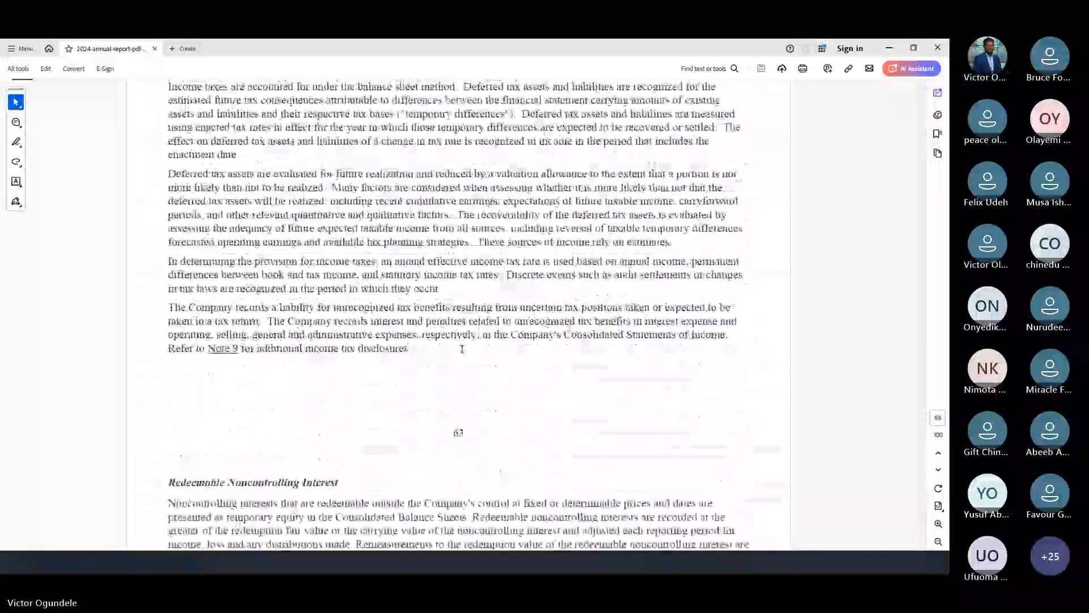
{"action": "scroll", "coordinate": [462, 349], "scroll_direction": "down", "scroll_amount": 15}
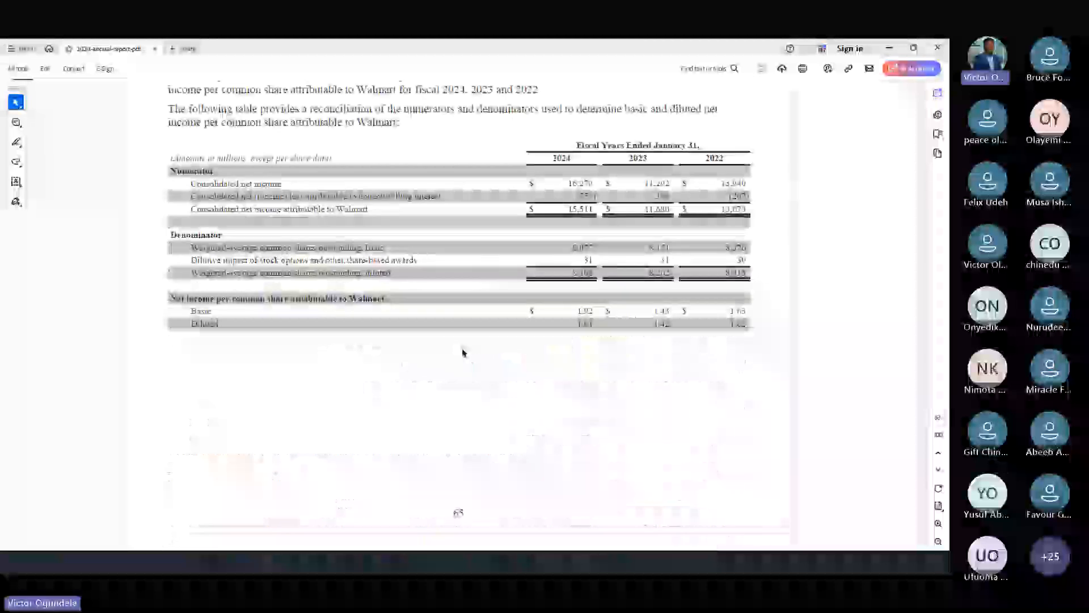
{"action": "scroll", "coordinate": [463, 351], "scroll_direction": "down", "scroll_amount": 10}
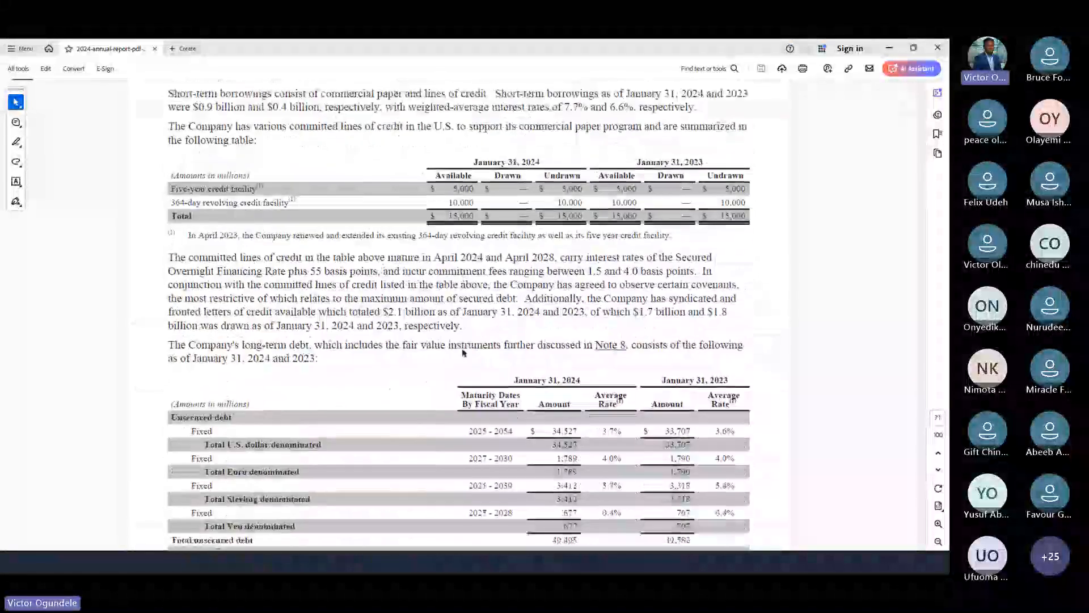
{"action": "scroll", "coordinate": [462, 349], "scroll_direction": "down", "scroll_amount": 10}
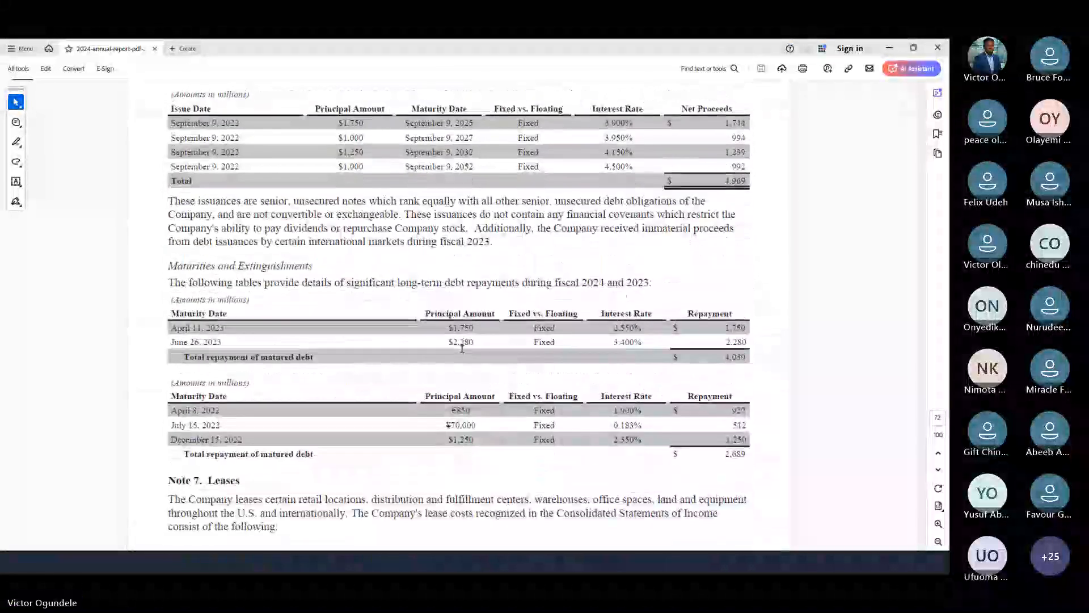
Search the remaining notes of the annual report, from Debt Issuances through Item 9A to the exhibits list, for depreciation and amortization.
{"action": "scroll", "coordinate": [463, 349], "scroll_direction": "up", "scroll_amount": 6}
{"action": "scroll", "coordinate": [462, 349], "scroll_direction": "down", "scroll_amount": 1}
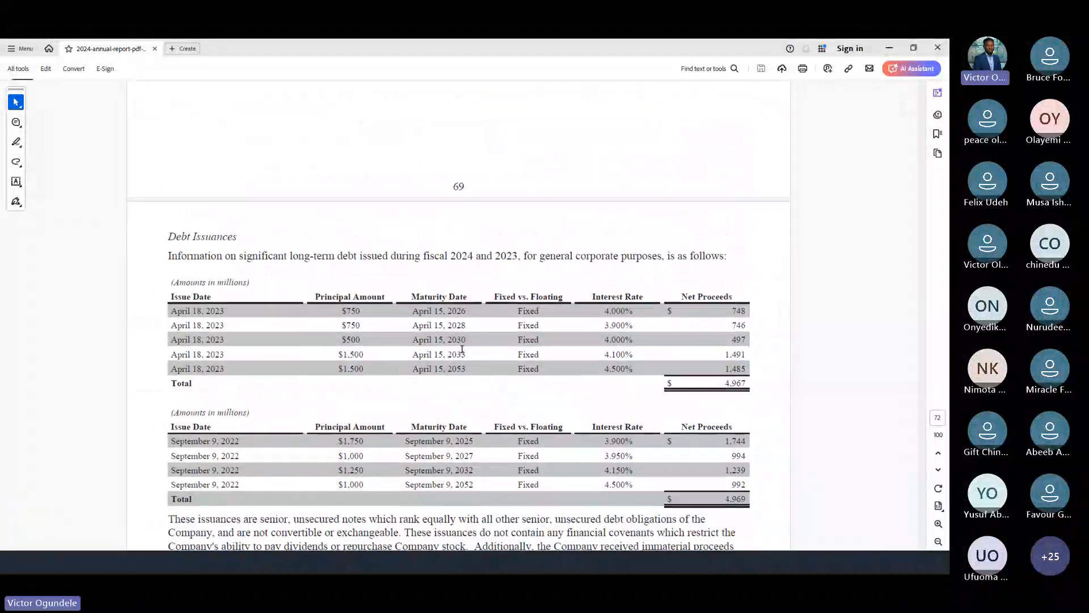
{"action": "scroll", "coordinate": [462, 350], "scroll_direction": "down", "scroll_amount": 15}
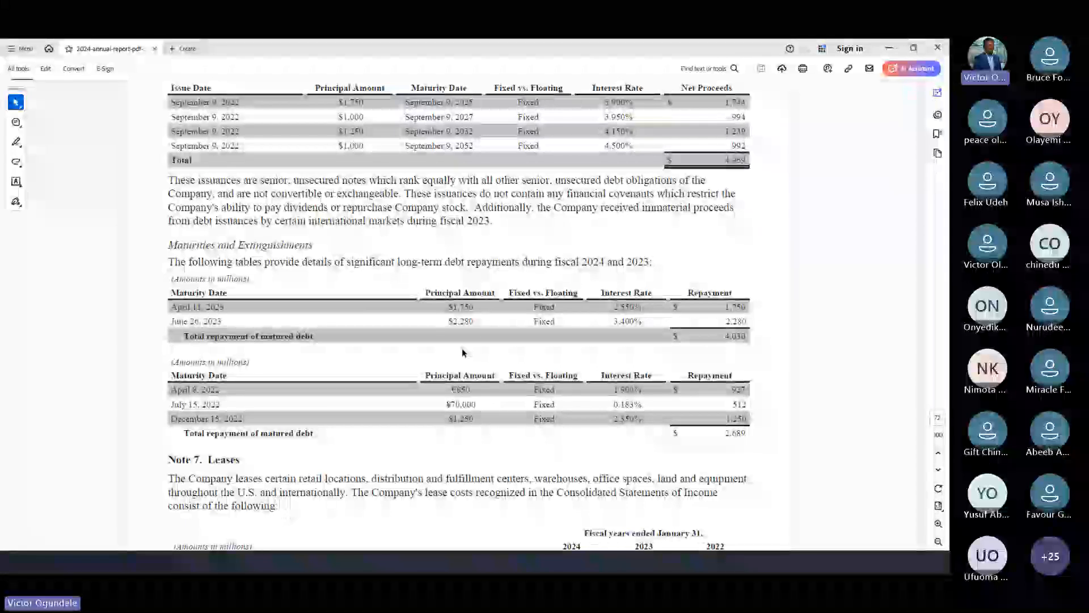
{"action": "scroll", "coordinate": [462, 352], "scroll_direction": "down", "scroll_amount": 20}
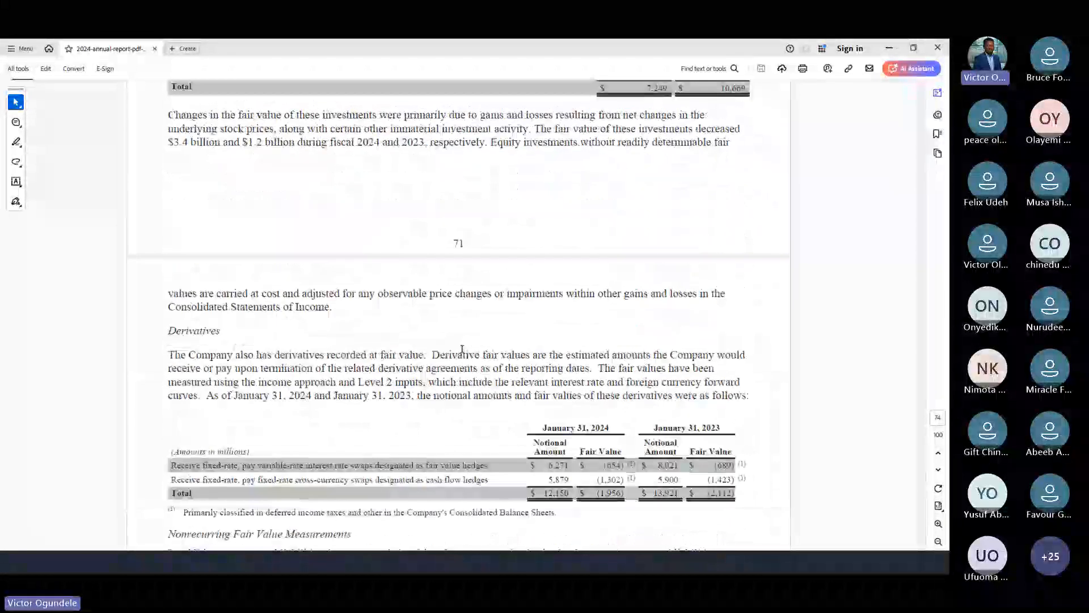
{"action": "scroll", "coordinate": [462, 350], "scroll_direction": "down", "scroll_amount": 18}
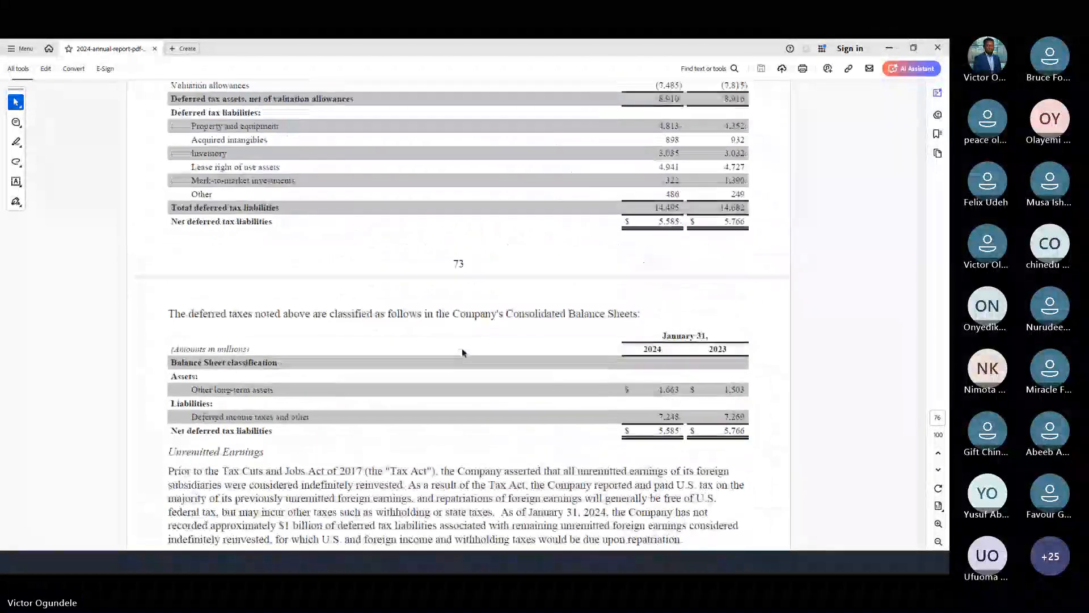
{"action": "scroll", "coordinate": [462, 348], "scroll_direction": "down", "scroll_amount": 20}
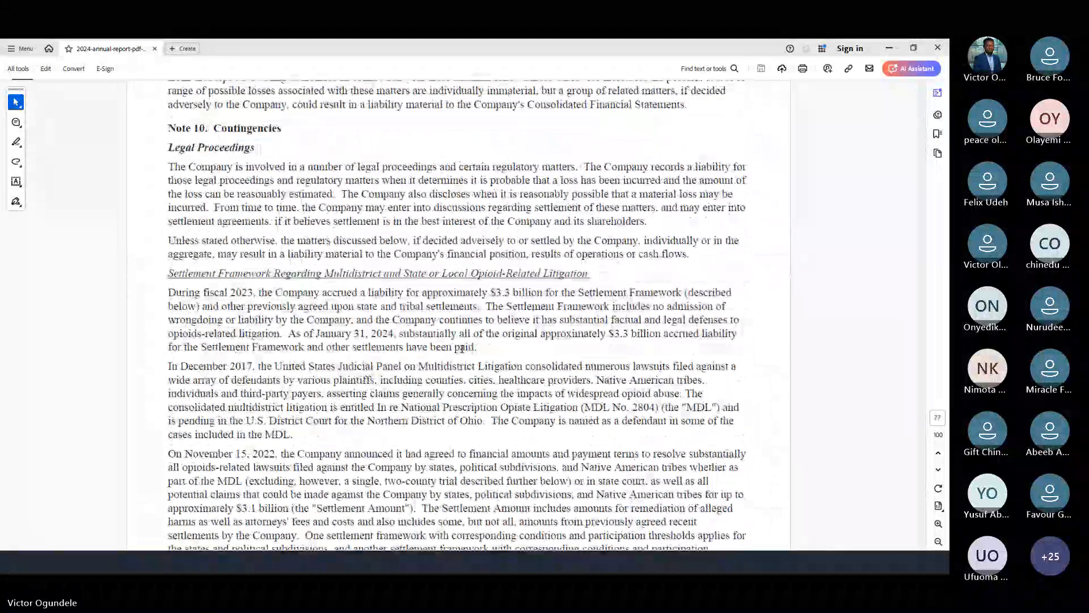
{"action": "scroll", "coordinate": [461, 348], "scroll_direction": "down", "scroll_amount": 15}
{"action": "scroll", "coordinate": [462, 348], "scroll_direction": "up", "scroll_amount": 15}
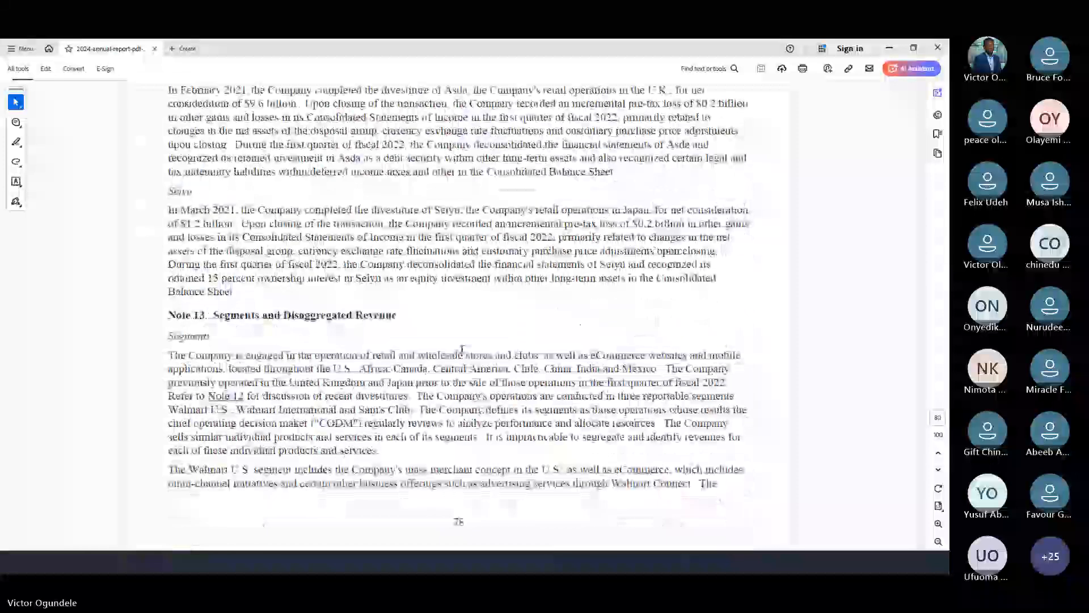
{"action": "scroll", "coordinate": [461, 348], "scroll_direction": "down", "scroll_amount": 5}
{"action": "scroll", "coordinate": [462, 351], "scroll_direction": "down", "scroll_amount": 15}
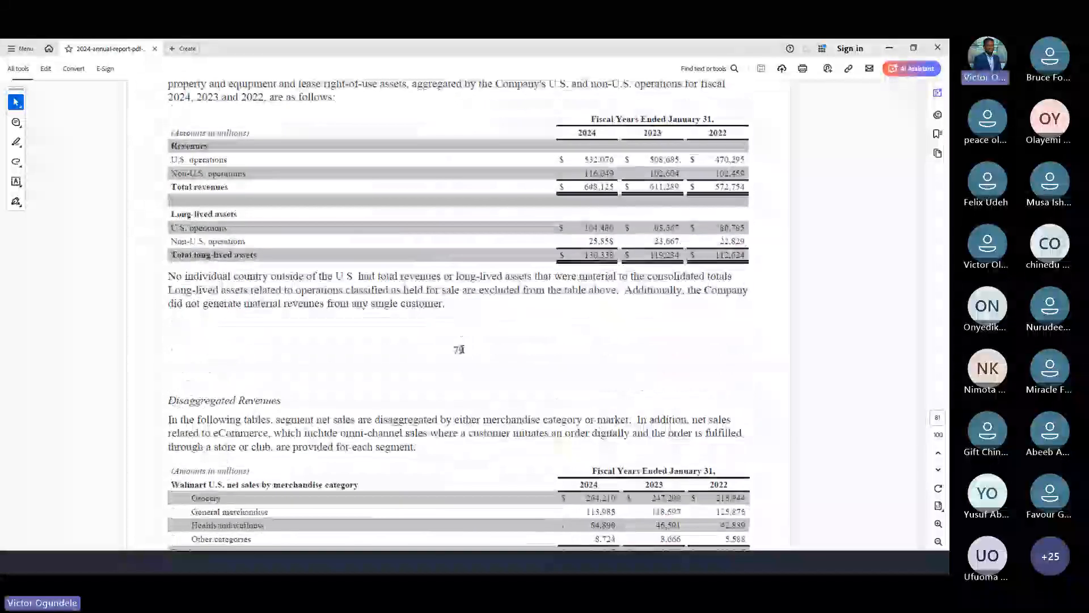
{"action": "scroll", "coordinate": [462, 349], "scroll_direction": "down", "scroll_amount": 5}
{"action": "scroll", "coordinate": [462, 348], "scroll_direction": "down", "scroll_amount": 10}
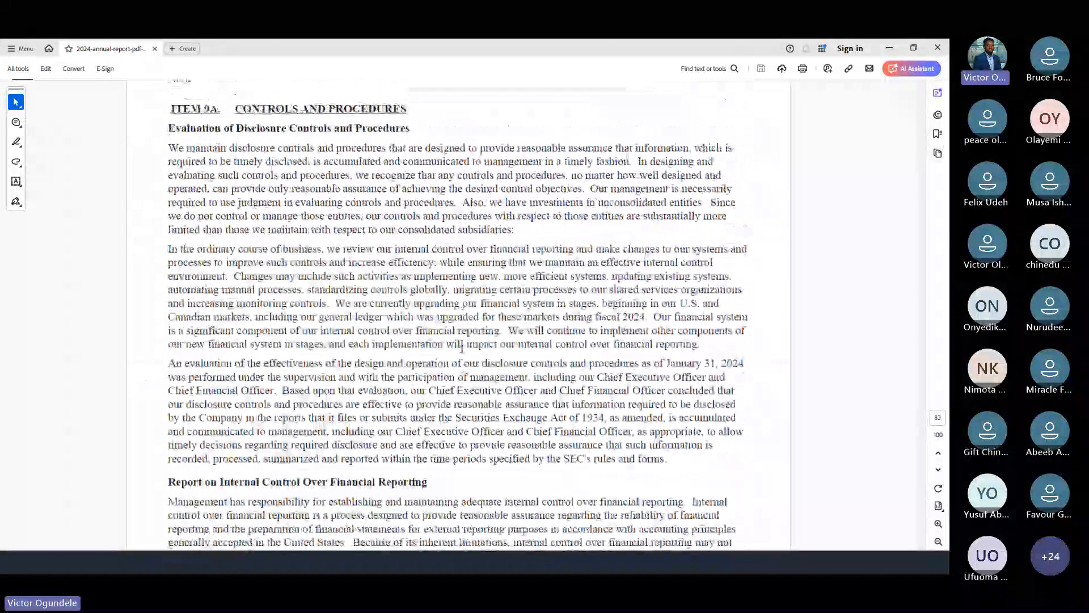
{"action": "scroll", "coordinate": [462, 348], "scroll_direction": "down", "scroll_amount": 20}
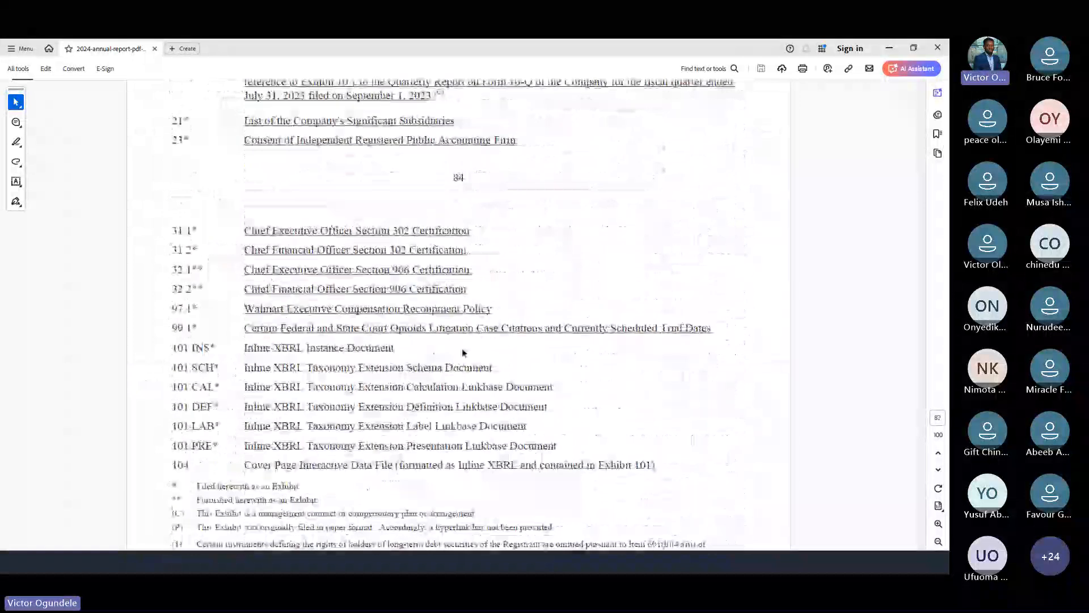
Go back from the exhibits list through the contingencies, derivatives and borrowings notes, and reduce the page zoom to 125%.
{"action": "scroll", "coordinate": [463, 352], "scroll_direction": "up", "scroll_amount": 20}
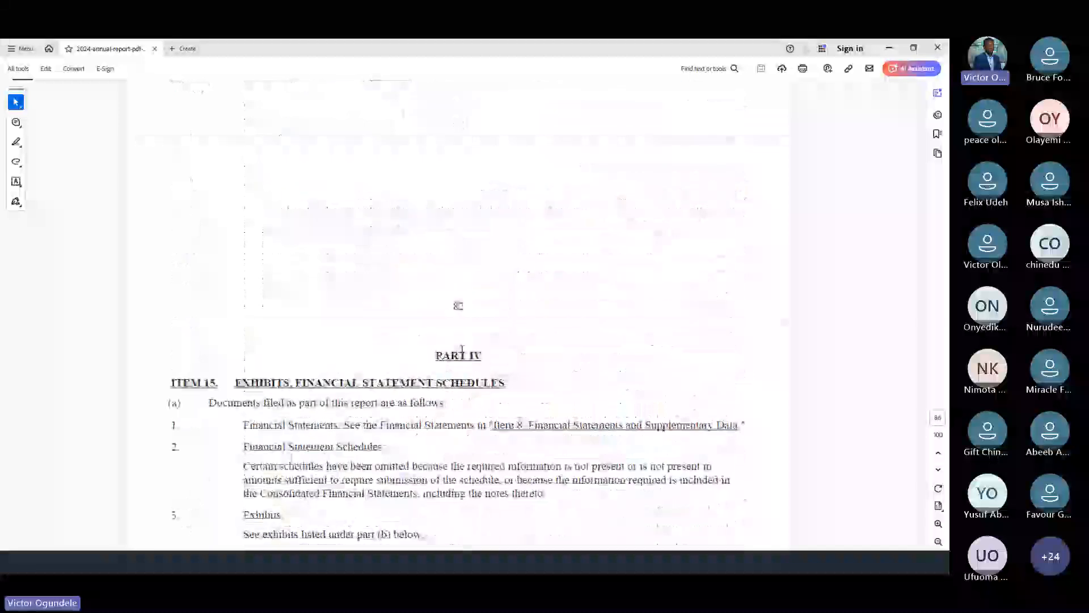
{"action": "scroll", "coordinate": [462, 349], "scroll_direction": "up", "scroll_amount": 20}
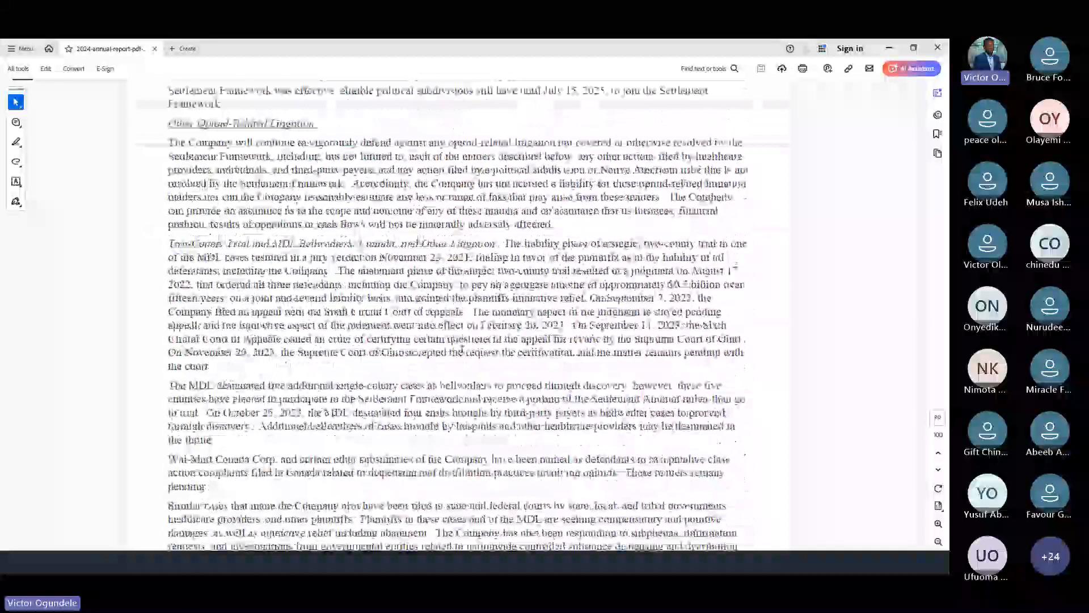
{"action": "scroll", "coordinate": [463, 350], "scroll_direction": "up", "scroll_amount": 20}
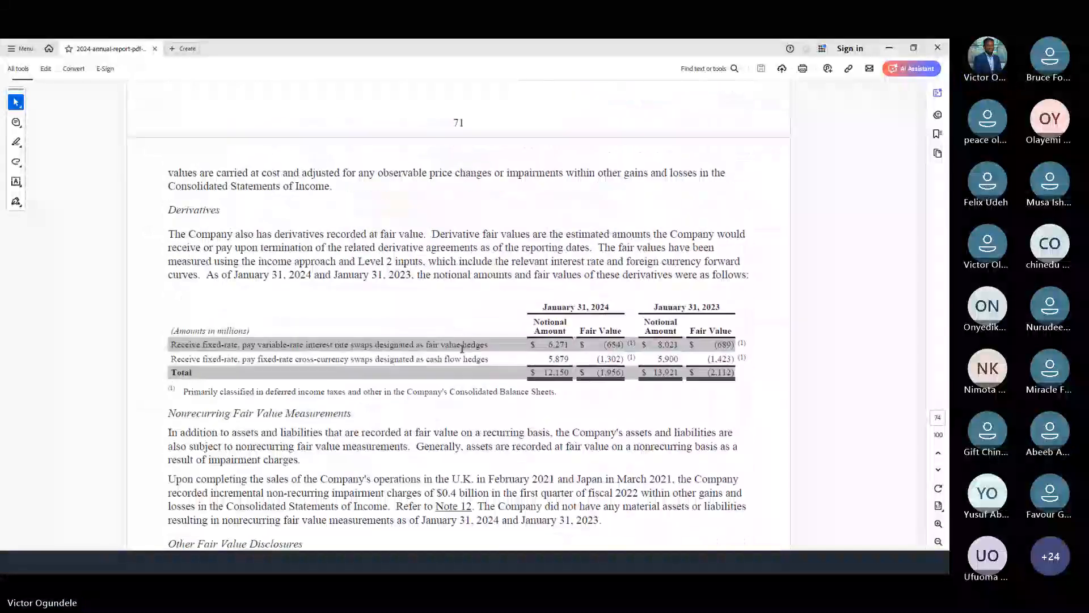
{"action": "scroll", "coordinate": [463, 350], "scroll_direction": "up", "scroll_amount": 20}
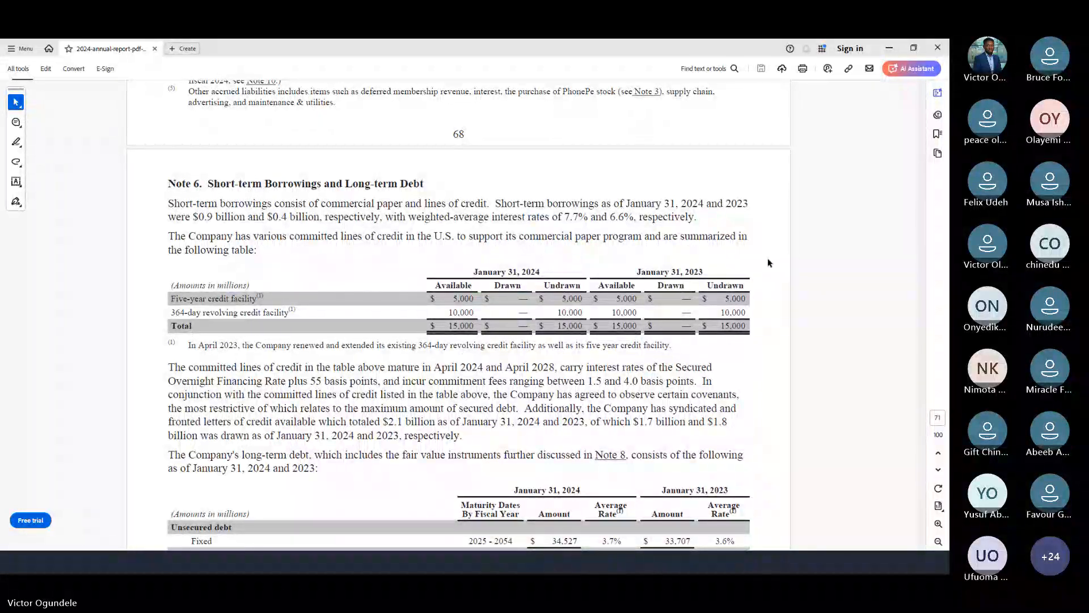
{"action": "scroll", "coordinate": [770, 263], "scroll_direction": "down", "scroll_amount": 1, "text": "ctrl"}
{"action": "scroll", "coordinate": [340, 258], "scroll_direction": "up", "scroll_amount": 10}
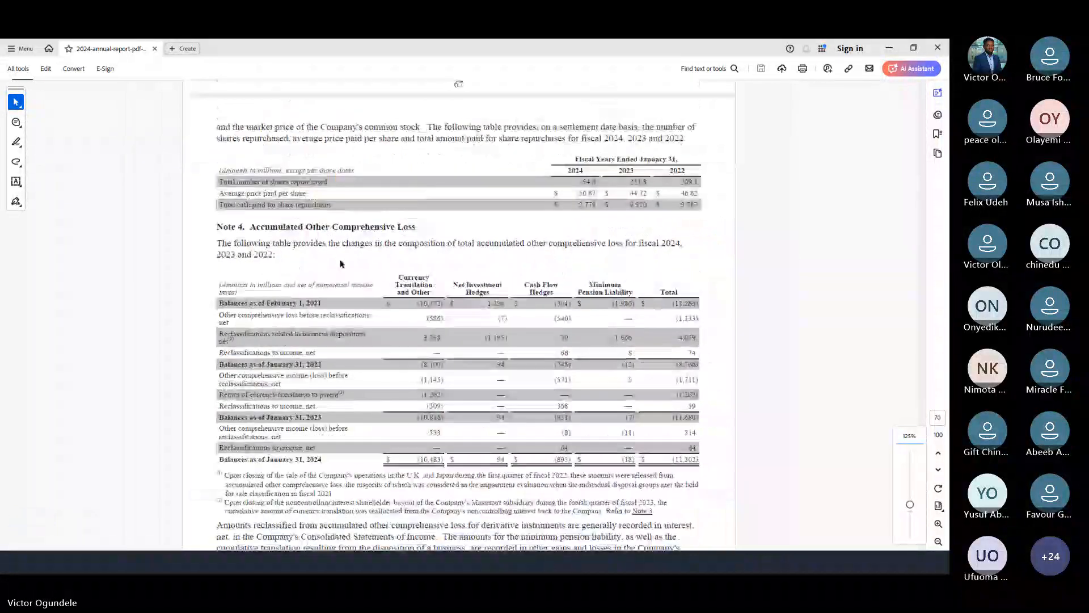
Look back through the accounting policy notes to the Consolidated Statements of Cash Flows and examine the depreciation and amortization line.
{"action": "scroll", "coordinate": [341, 263], "scroll_direction": "up", "scroll_amount": 7}
{"action": "scroll", "coordinate": [340, 260], "scroll_direction": "up", "scroll_amount": 15}
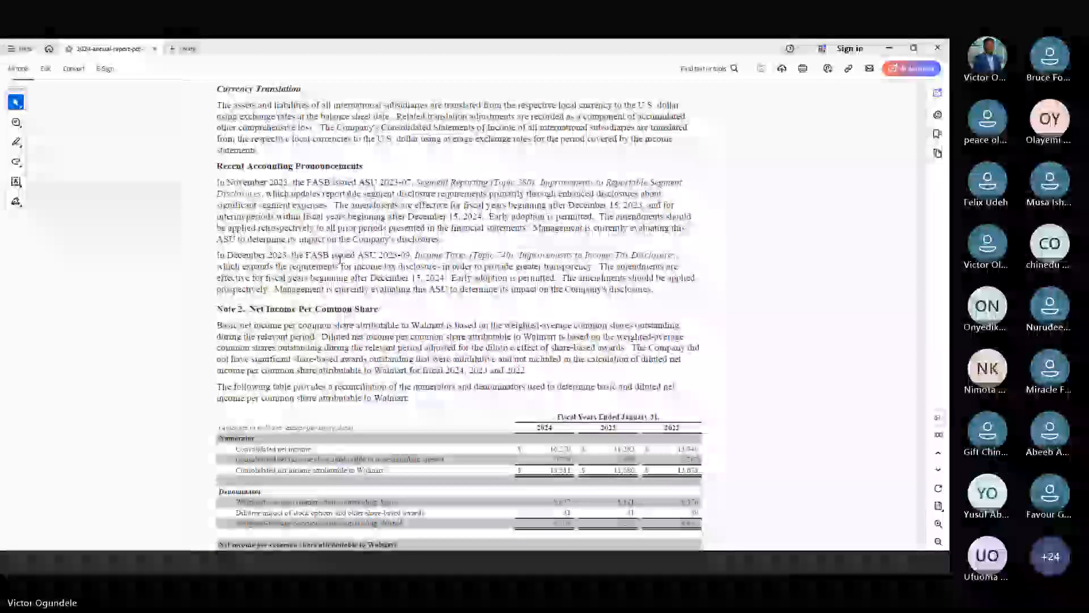
{"action": "scroll", "coordinate": [341, 261], "scroll_direction": "up", "scroll_amount": 10}
{"action": "scroll", "coordinate": [341, 264], "scroll_direction": "up", "scroll_amount": 10}
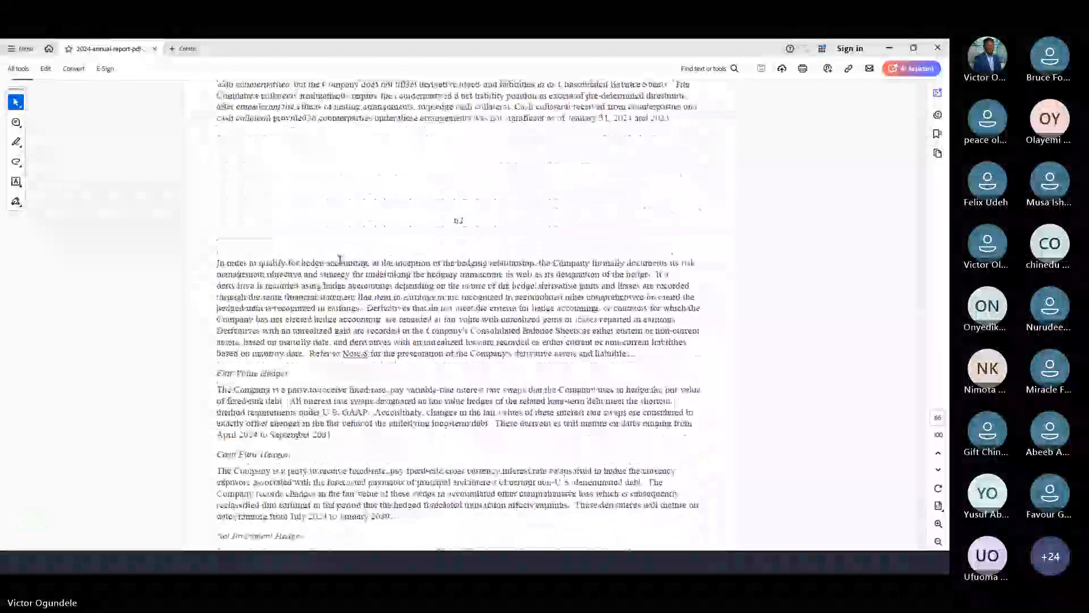
{"action": "scroll", "coordinate": [341, 261], "scroll_direction": "up", "scroll_amount": 10}
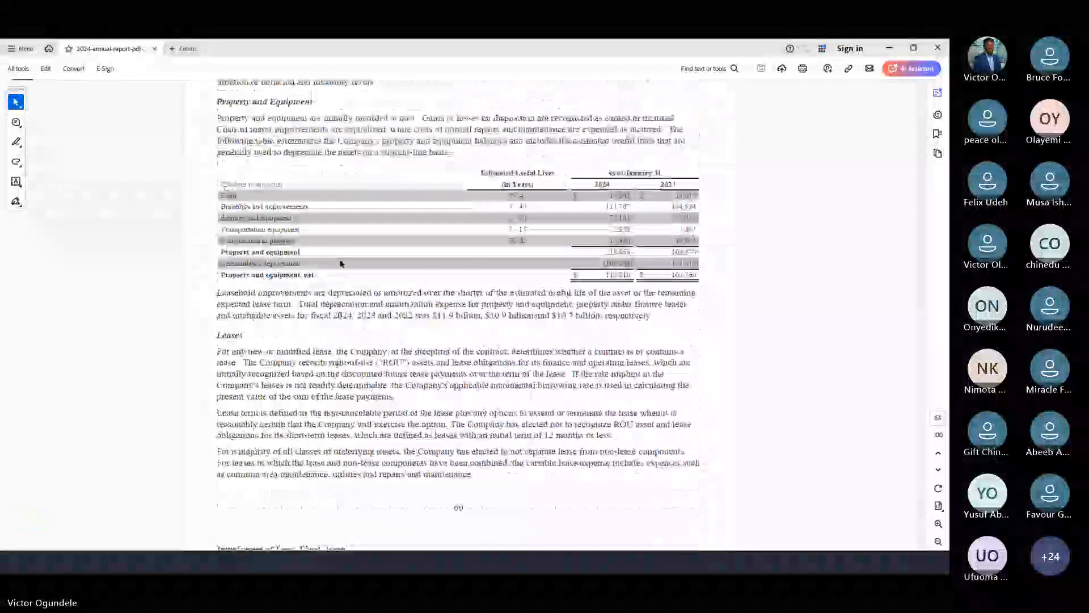
{"action": "scroll", "coordinate": [341, 263], "scroll_direction": "up", "scroll_amount": 10}
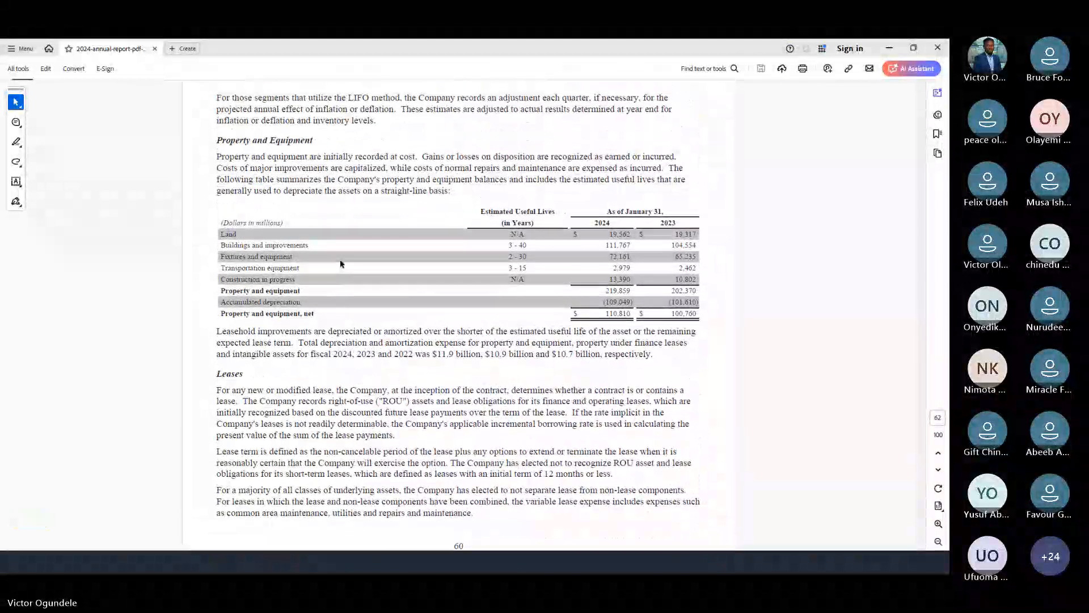
{"action": "scroll", "coordinate": [341, 260], "scroll_direction": "up", "scroll_amount": 10}
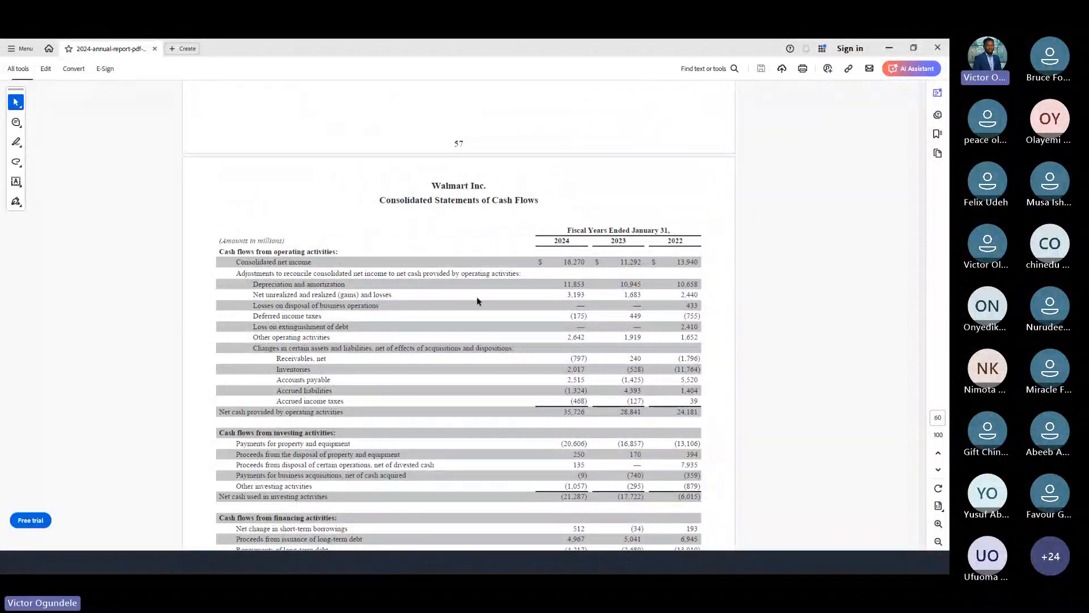
{"action": "scroll", "coordinate": [531, 286], "scroll_direction": "down", "scroll_amount": 2}
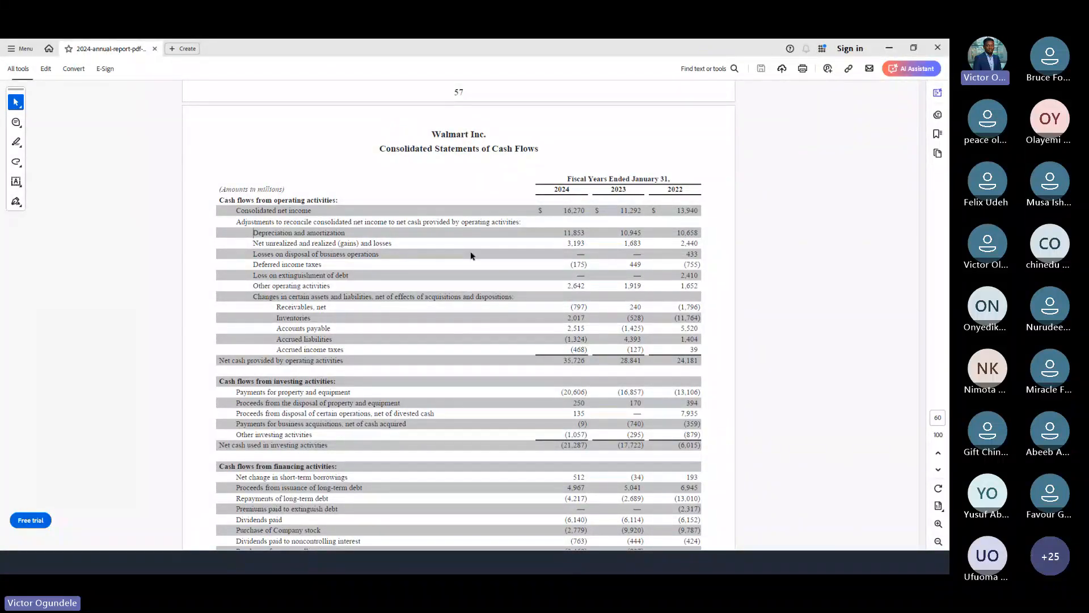
Go back from the cash flow statement through the balance sheets and comprehensive income to examine the Consolidated Statements of Income.
{"action": "scroll", "coordinate": [471, 256], "scroll_direction": "up", "scroll_amount": 20}
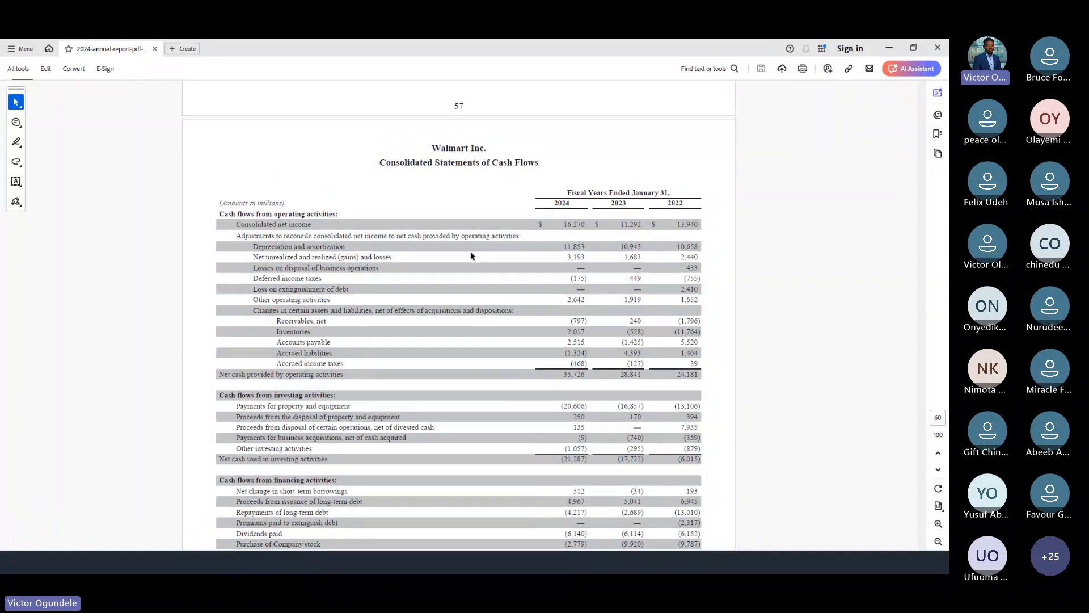
{"action": "scroll", "coordinate": [470, 256], "scroll_direction": "up", "scroll_amount": 12}
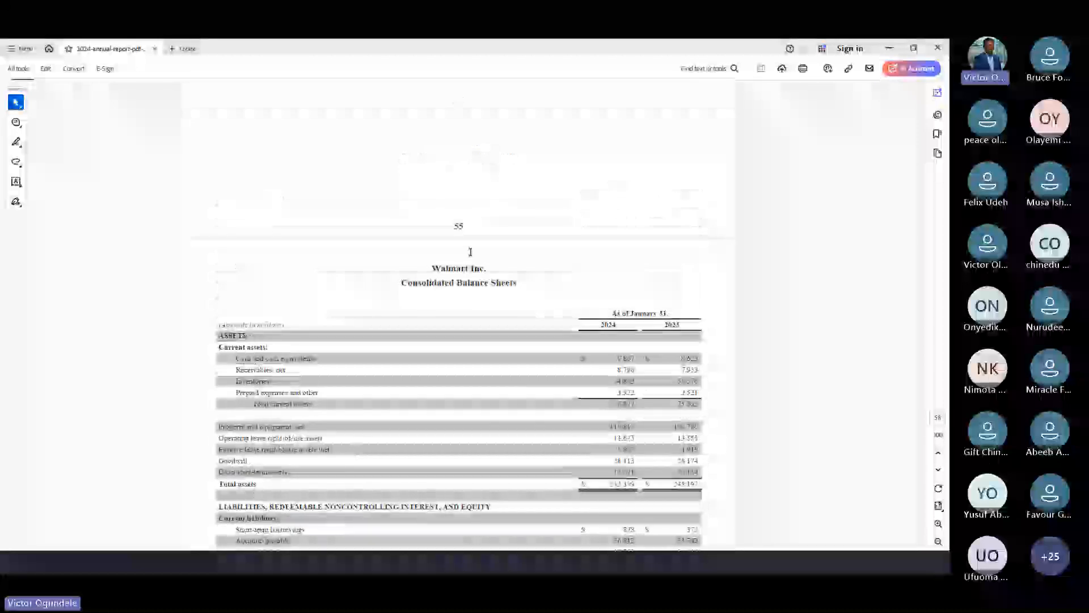
{"action": "scroll", "coordinate": [464, 317], "scroll_direction": "up", "scroll_amount": 10}
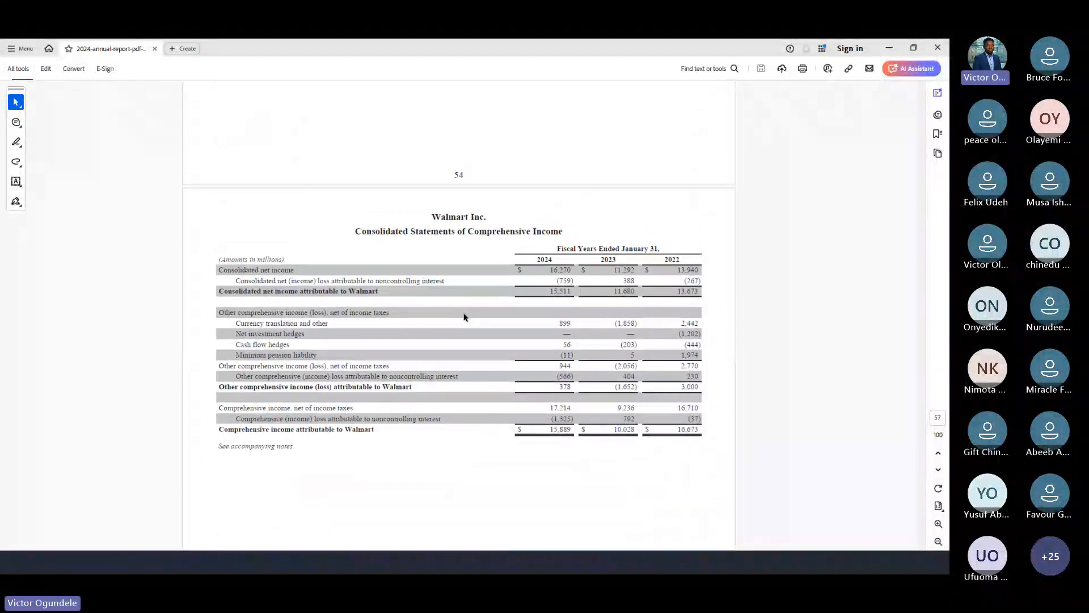
{"action": "scroll", "coordinate": [464, 317], "scroll_direction": "up", "scroll_amount": 4}
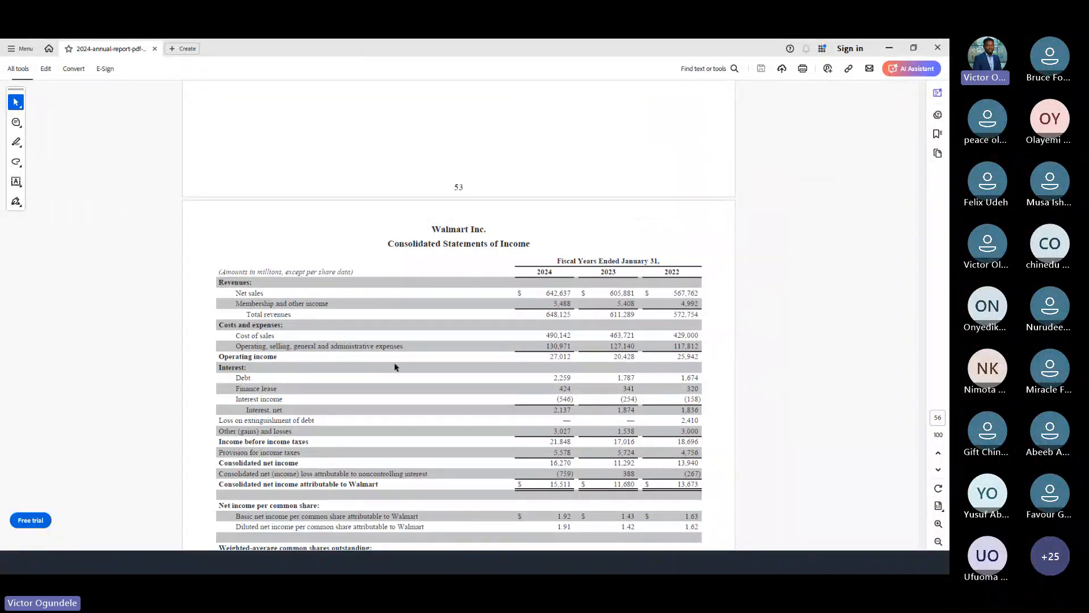
Look from the income statement through the Note 1 accounting policies to the Operating, Selling, General and Administrative Expenses section for depreciation and amortization.
{"action": "scroll", "coordinate": [395, 367], "scroll_direction": "down", "scroll_amount": 20}
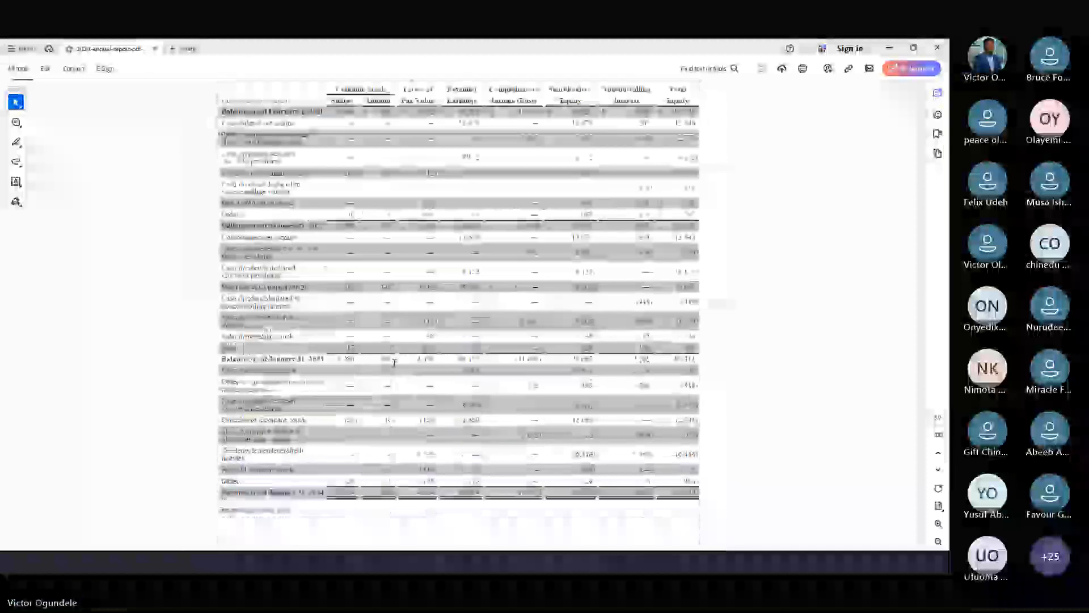
{"action": "scroll", "coordinate": [394, 363], "scroll_direction": "down", "scroll_amount": 15}
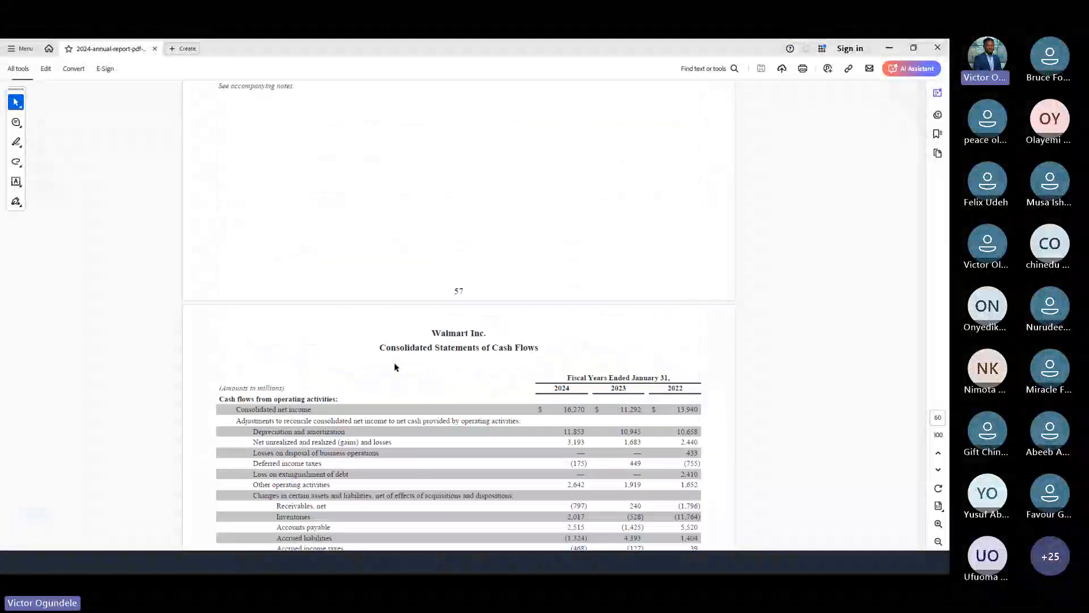
{"action": "scroll", "coordinate": [395, 366], "scroll_direction": "down", "scroll_amount": 12}
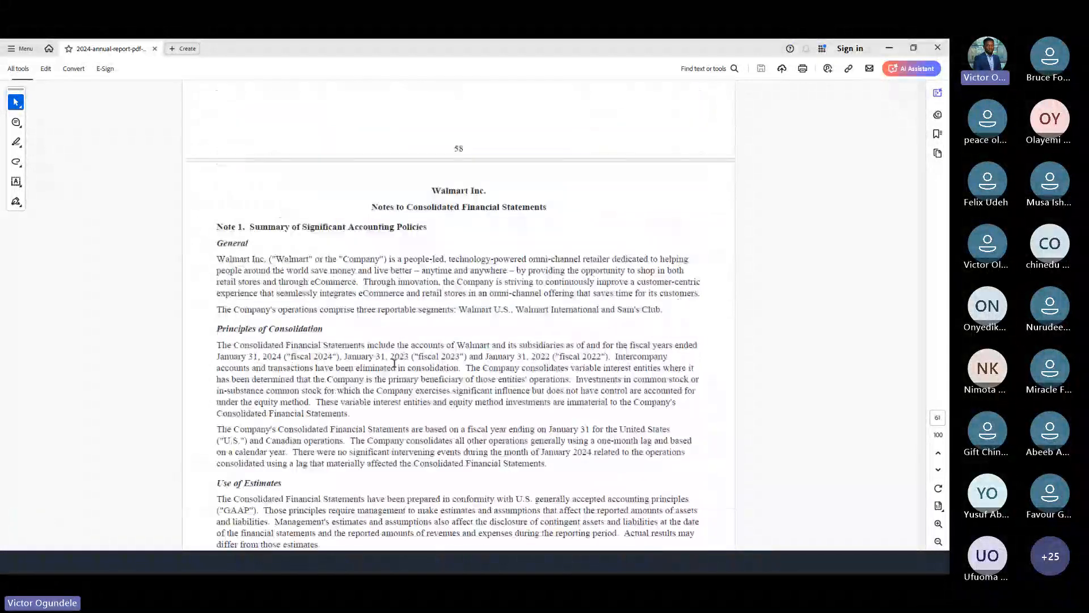
{"action": "scroll", "coordinate": [394, 363], "scroll_direction": "down", "scroll_amount": 12}
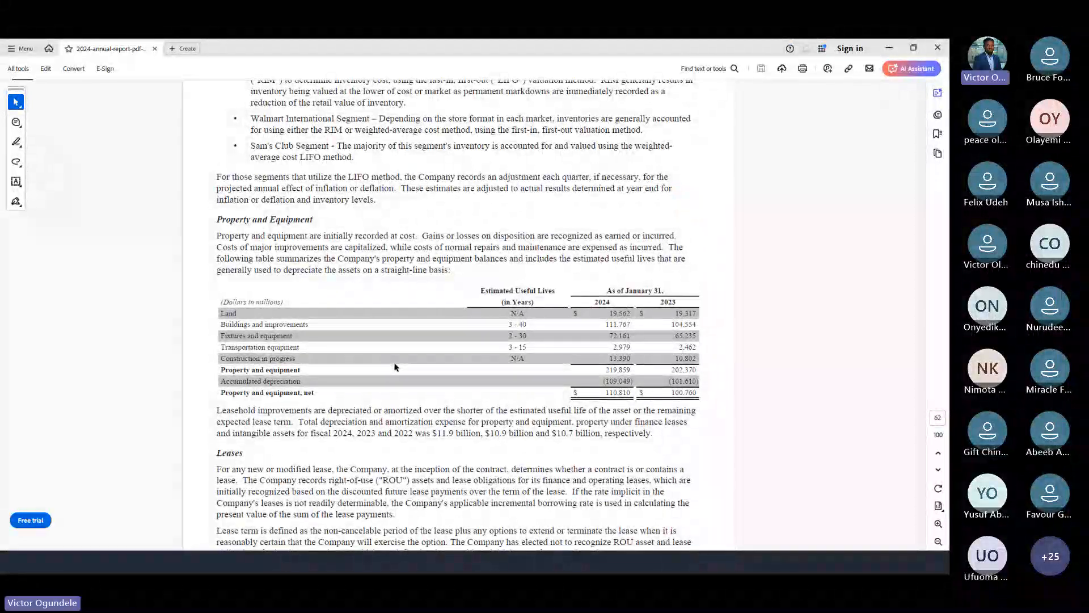
{"action": "scroll", "coordinate": [395, 368], "scroll_direction": "down", "scroll_amount": 7}
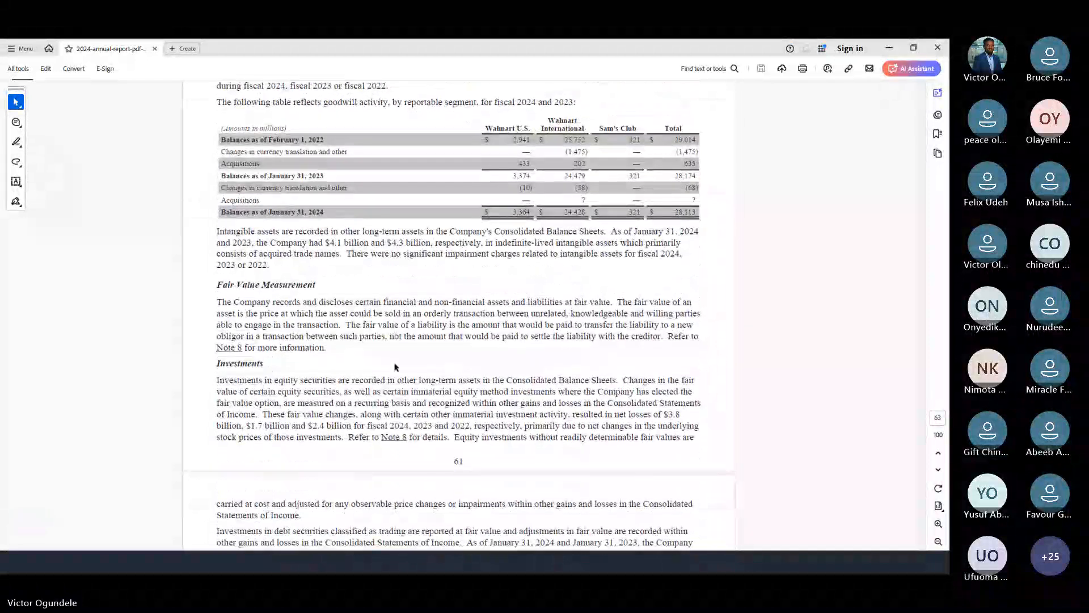
{"action": "scroll", "coordinate": [395, 363], "scroll_direction": "down", "scroll_amount": 6}
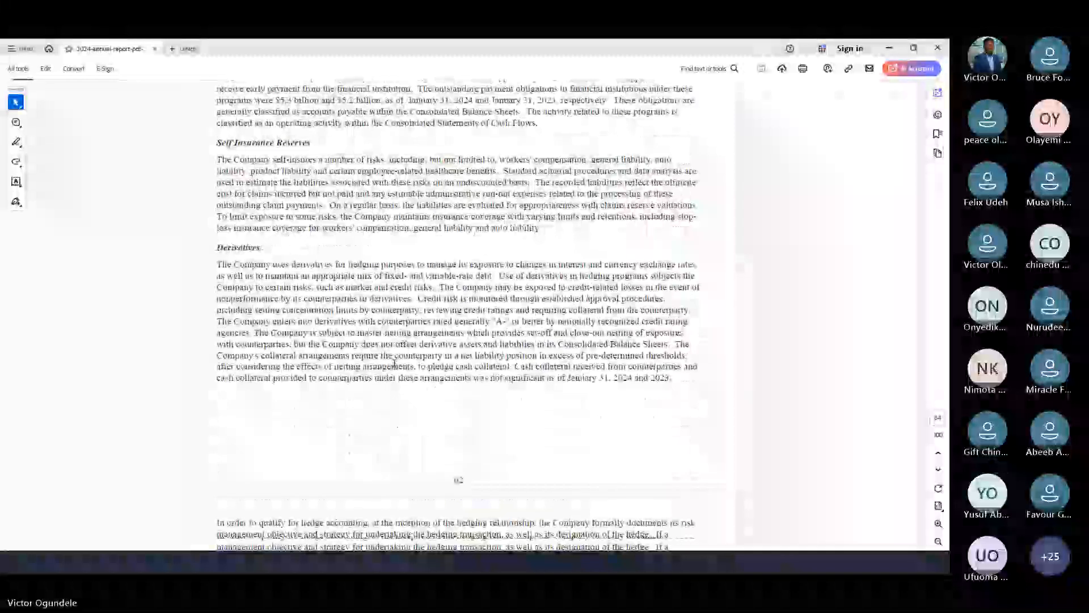
{"action": "scroll", "coordinate": [395, 364], "scroll_direction": "down", "scroll_amount": 4}
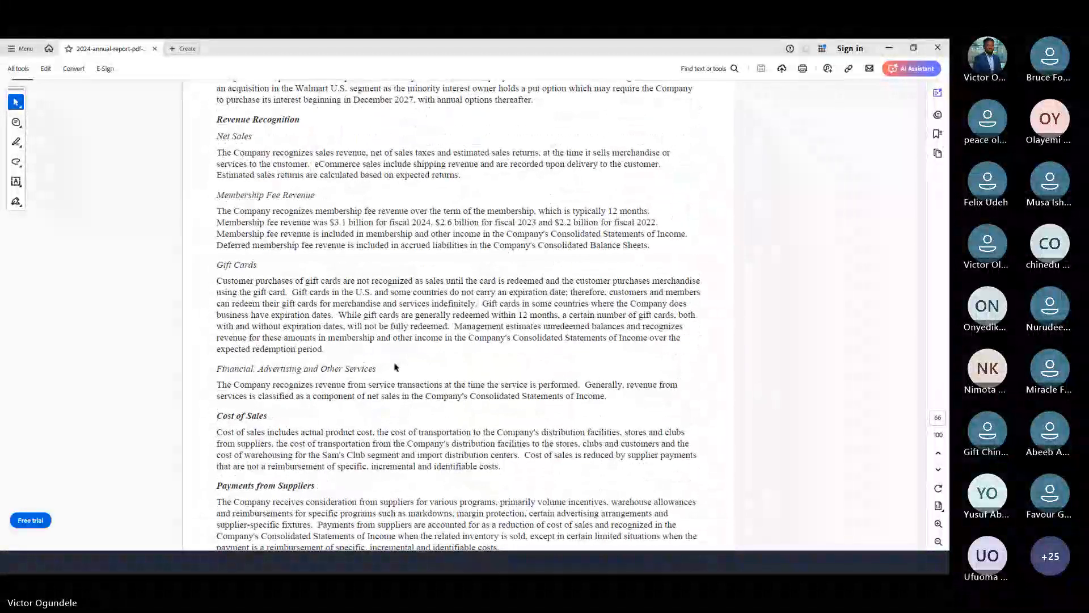
{"action": "scroll", "coordinate": [395, 368], "scroll_direction": "down", "scroll_amount": 3}
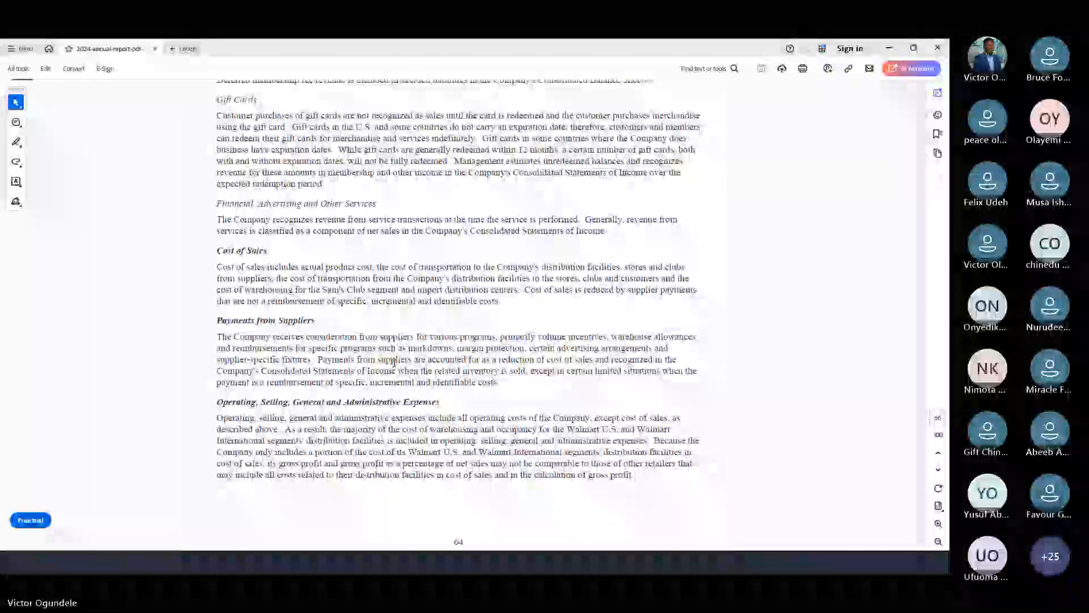
Examine the advertising costs and recent accounting pronouncements sections and the Note 2 net income per common share table.
{"action": "scroll", "coordinate": [394, 364], "scroll_direction": "down", "scroll_amount": 6}
{"action": "scroll", "coordinate": [394, 364], "scroll_direction": "down", "scroll_amount": 1}
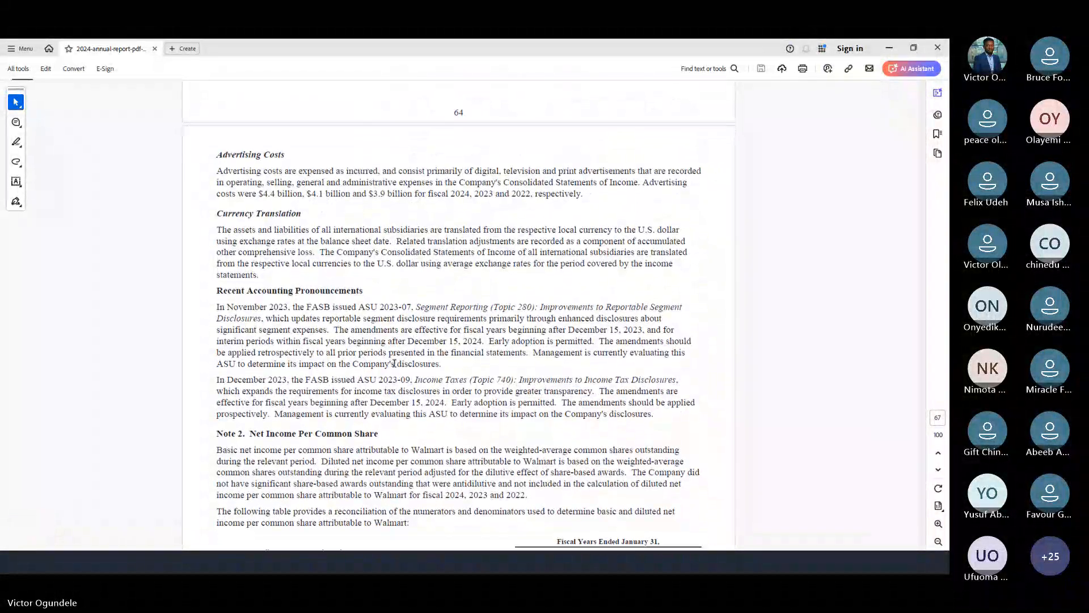
{"action": "scroll", "coordinate": [396, 363], "scroll_direction": "down", "scroll_amount": 2}
{"action": "scroll", "coordinate": [396, 379], "scroll_direction": "down", "scroll_amount": 1}
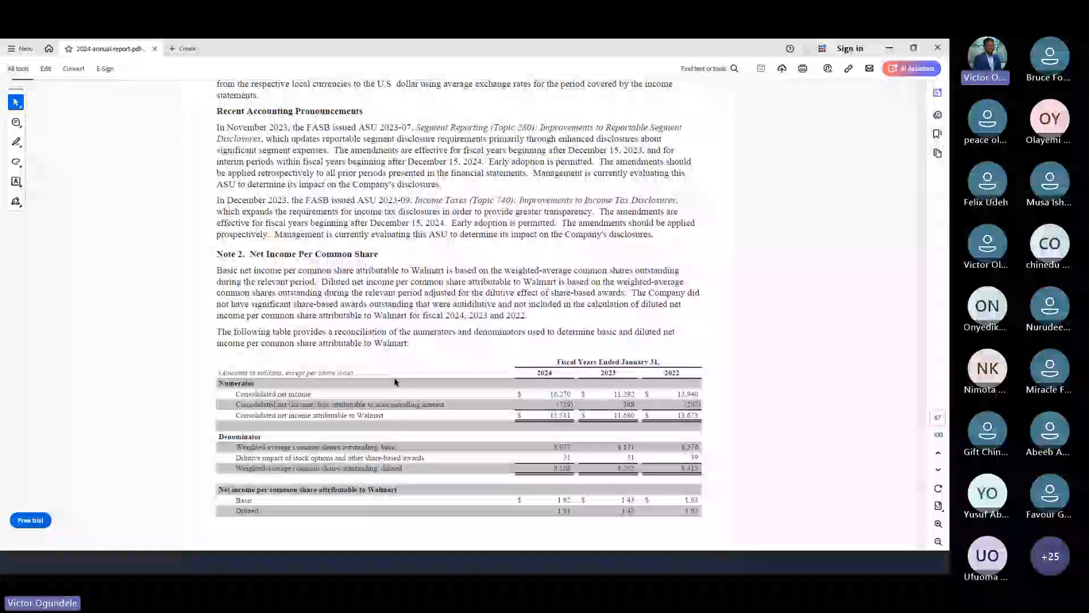
{"action": "scroll", "coordinate": [395, 379], "scroll_direction": "down", "scroll_amount": 1}
{"action": "scroll", "coordinate": [395, 377], "scroll_direction": "down", "scroll_amount": 1}
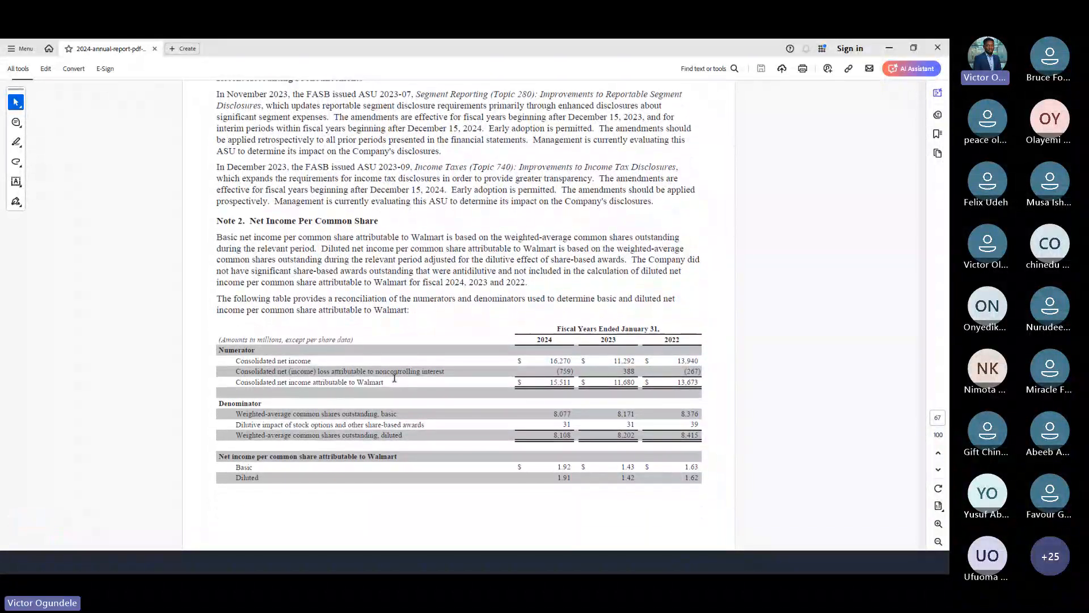
{"action": "scroll", "coordinate": [394, 378], "scroll_direction": "down", "scroll_amount": 1}
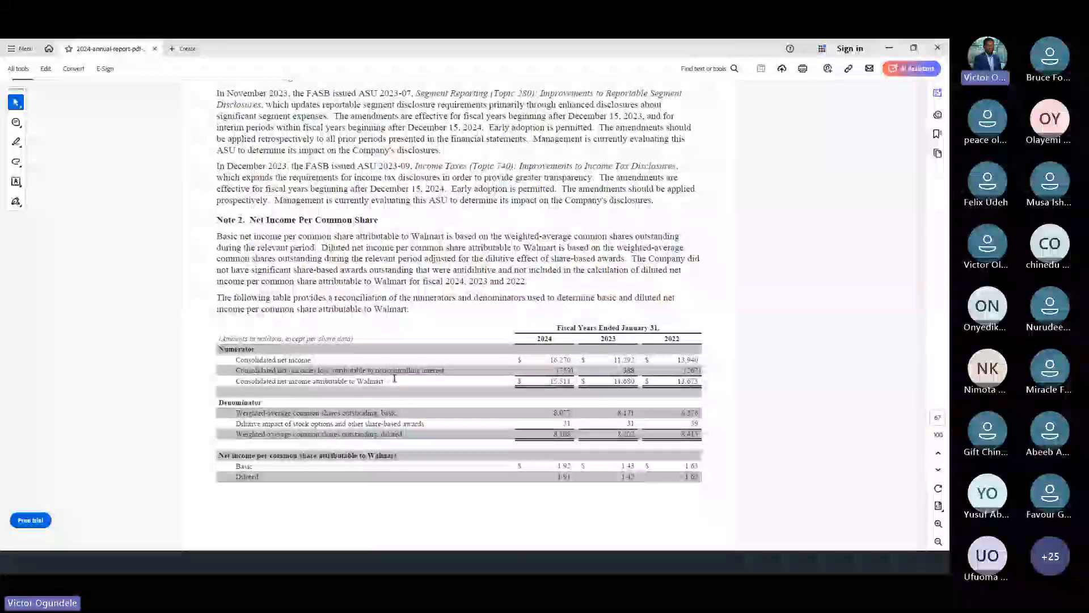
Search the notes from share-based compensation through accrued liabilities, borrowings and leases to Note 8 Fair Value Measurements for depreciation and amortization.
{"action": "scroll", "coordinate": [394, 379], "scroll_direction": "down", "scroll_amount": 10}
{"action": "scroll", "coordinate": [394, 379], "scroll_direction": "down", "scroll_amount": 6}
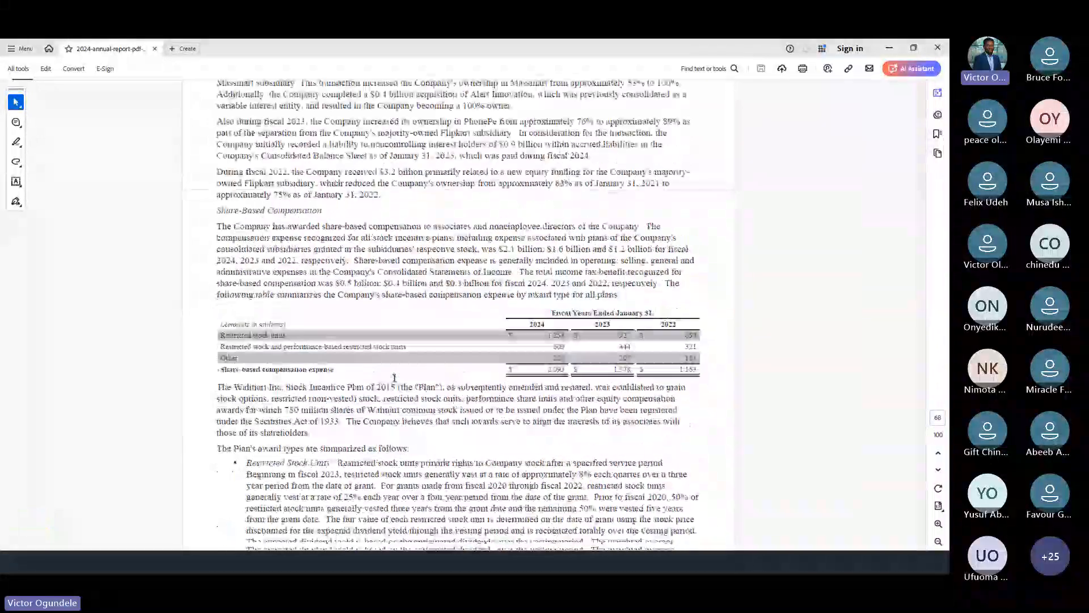
{"action": "scroll", "coordinate": [395, 378], "scroll_direction": "down", "scroll_amount": 8}
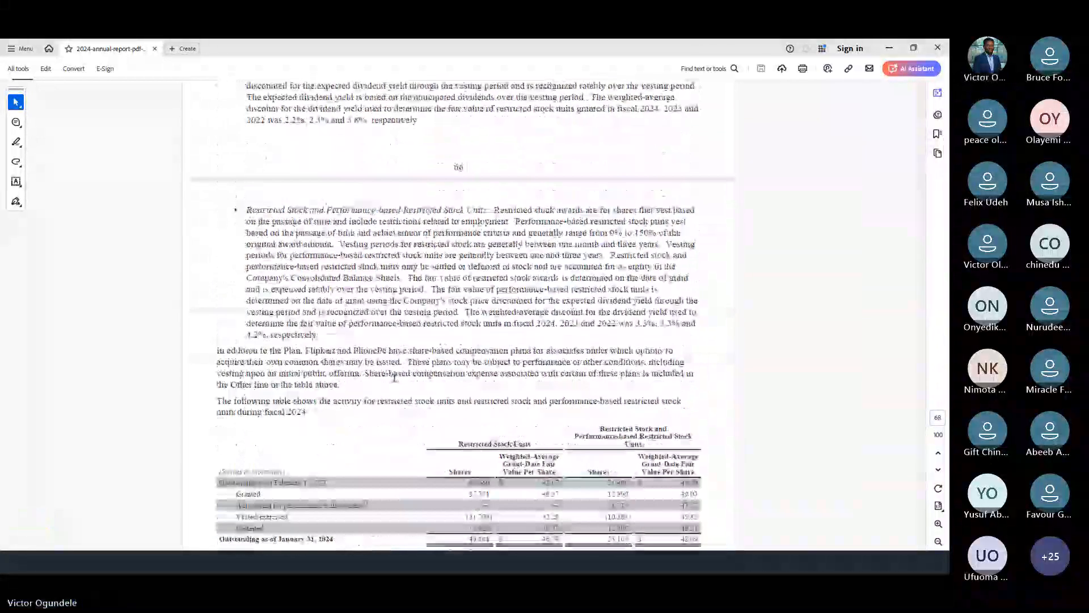
{"action": "scroll", "coordinate": [394, 381], "scroll_direction": "down", "scroll_amount": 8}
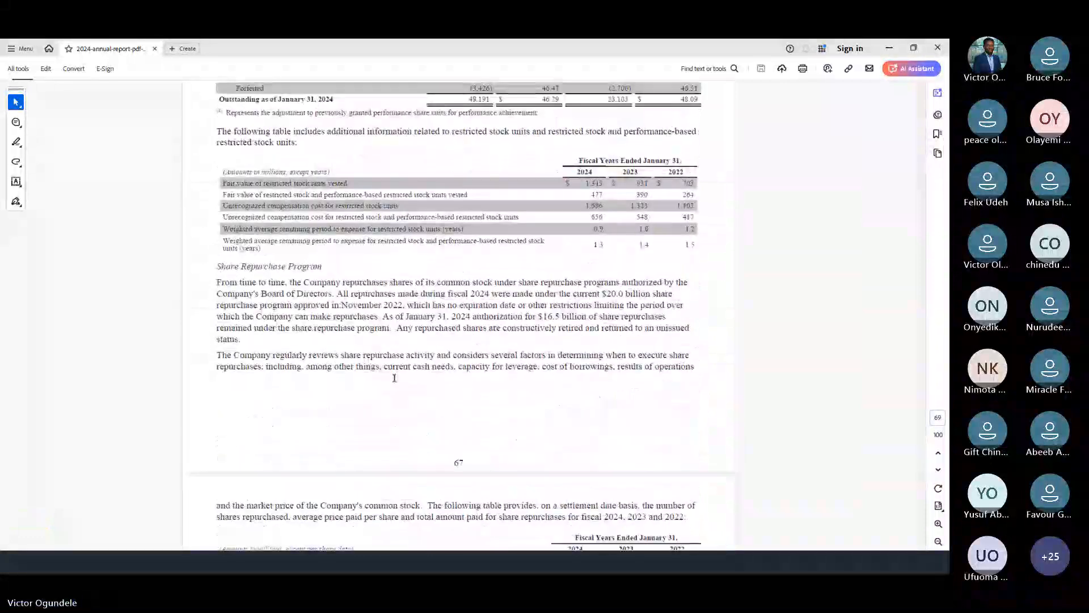
{"action": "scroll", "coordinate": [395, 378], "scroll_direction": "down", "scroll_amount": 2}
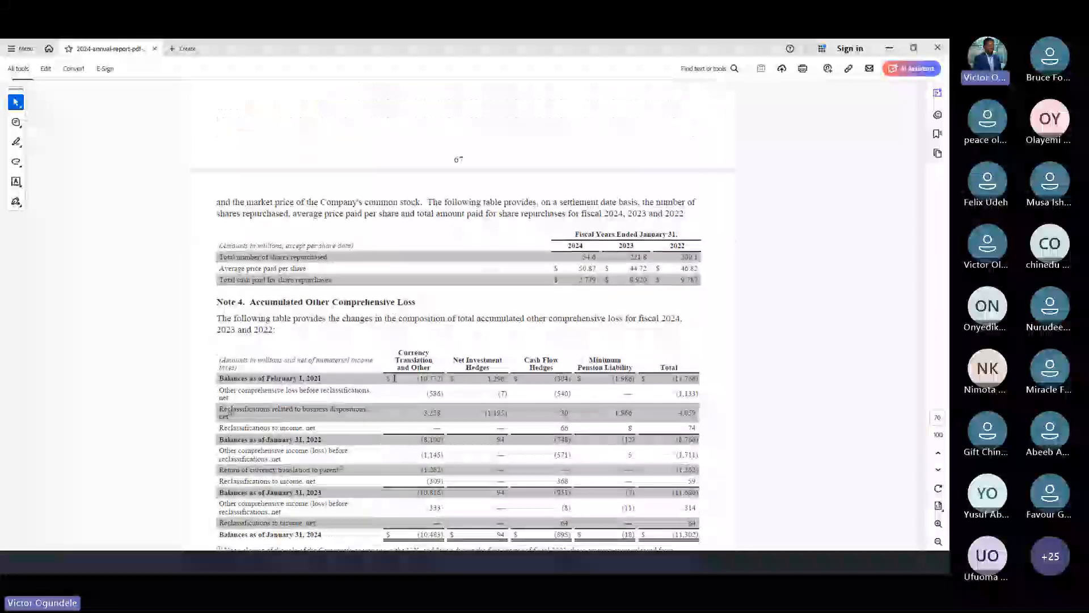
{"action": "scroll", "coordinate": [394, 378], "scroll_direction": "down", "scroll_amount": 8}
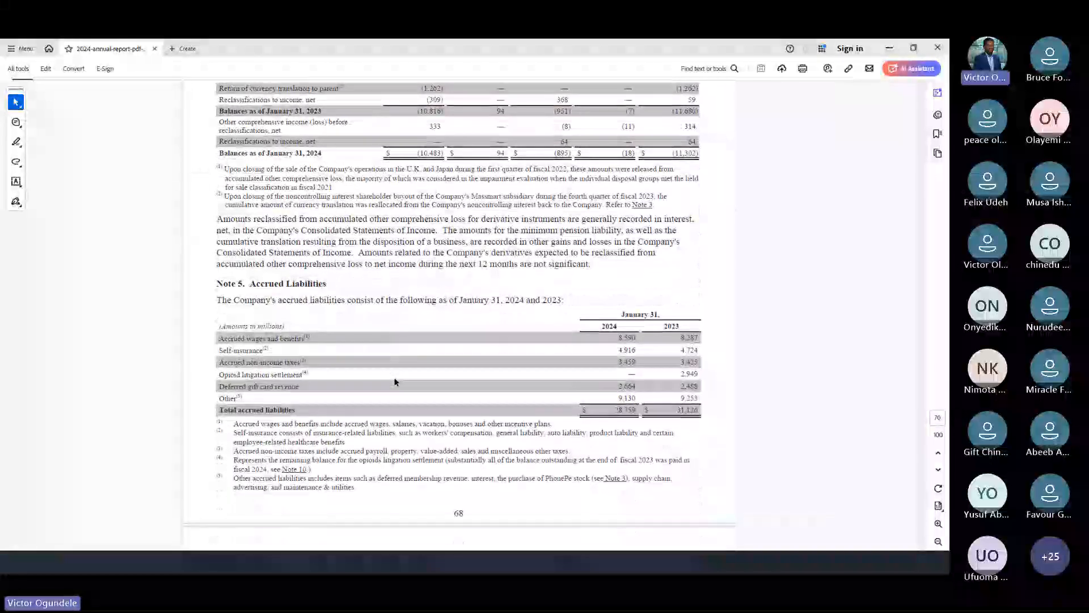
{"action": "scroll", "coordinate": [395, 381], "scroll_direction": "down", "scroll_amount": 4}
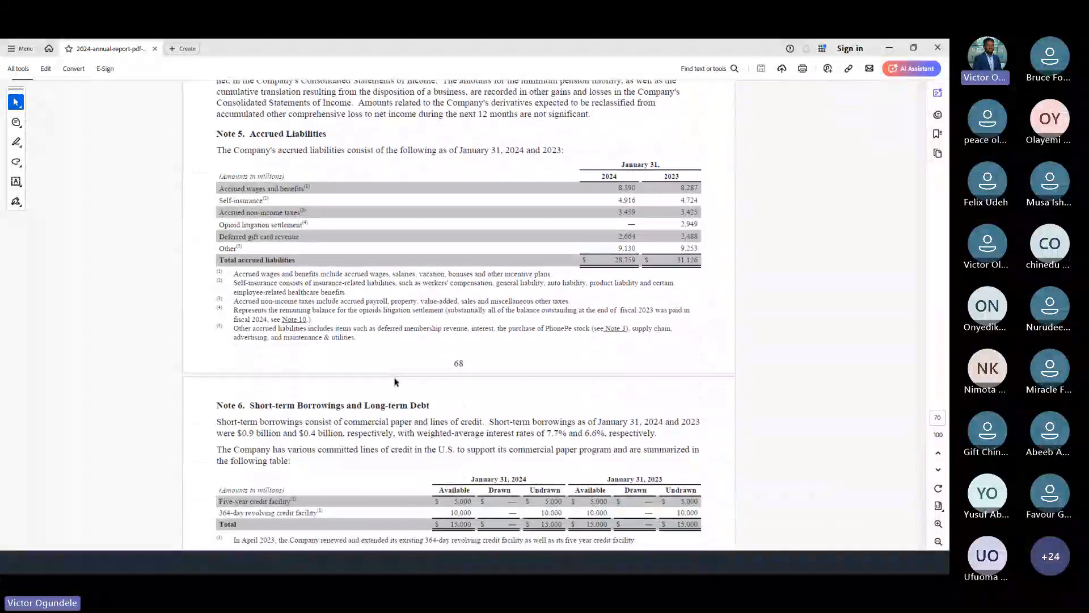
{"action": "scroll", "coordinate": [395, 381], "scroll_direction": "down", "scroll_amount": 1}
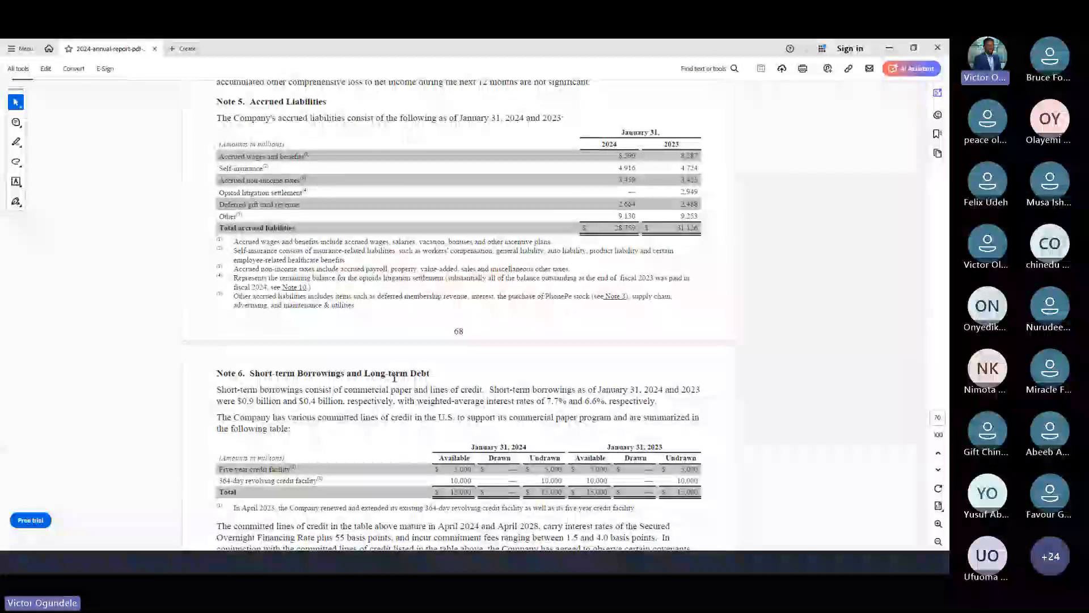
{"action": "scroll", "coordinate": [394, 378], "scroll_direction": "down", "scroll_amount": 10}
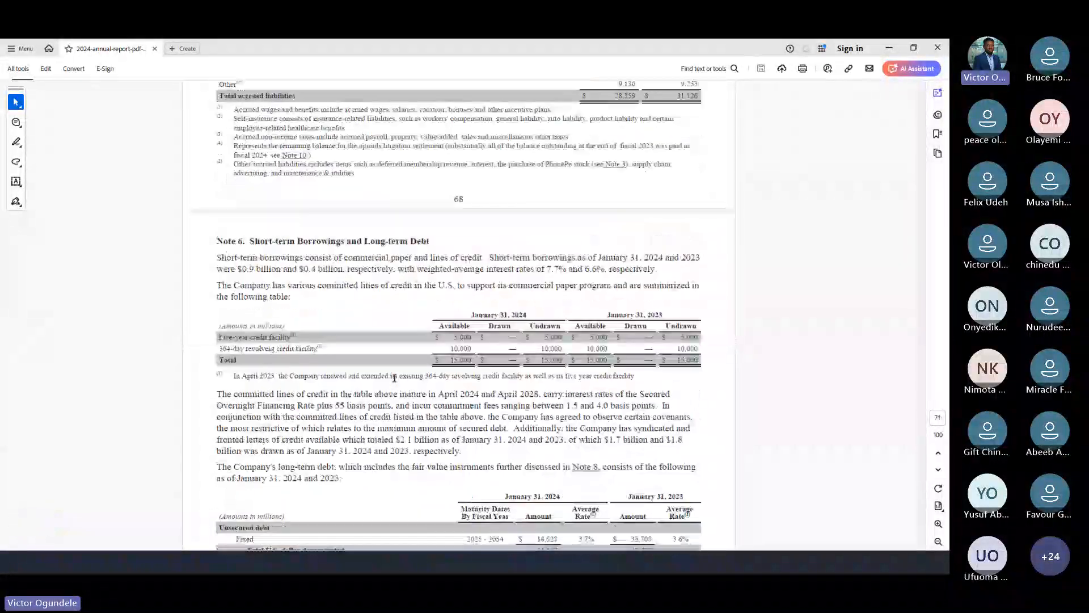
{"action": "scroll", "coordinate": [395, 381], "scroll_direction": "down", "scroll_amount": 13}
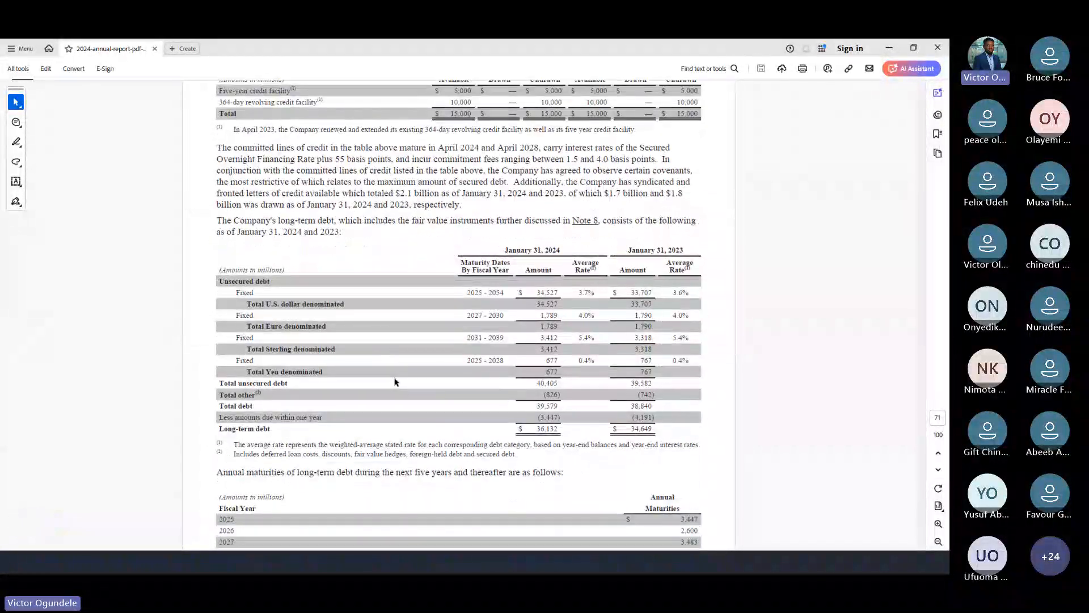
{"action": "scroll", "coordinate": [396, 381], "scroll_direction": "down", "scroll_amount": 20}
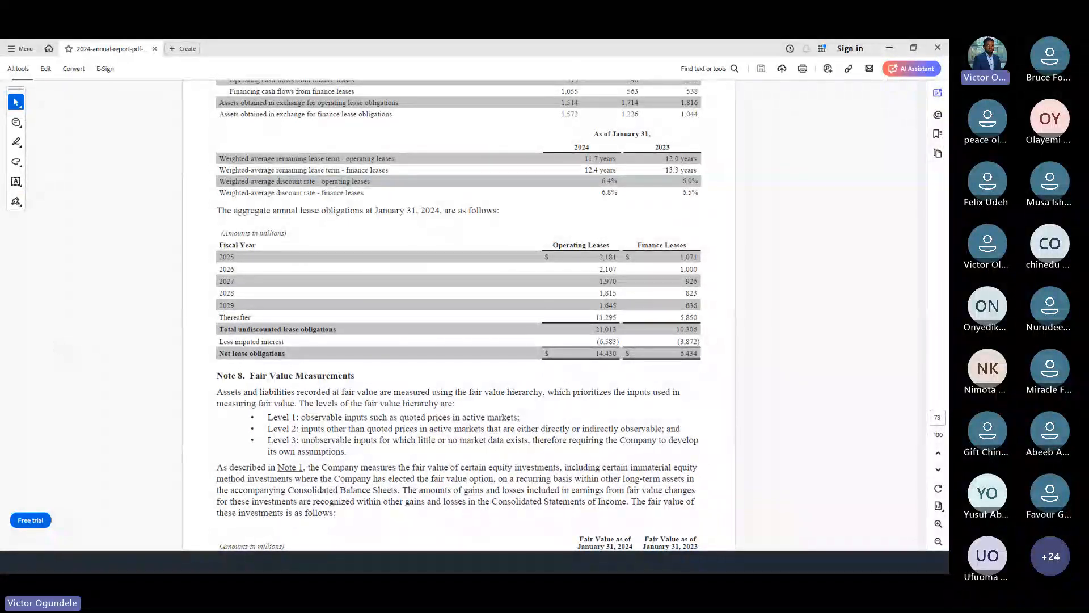
Switch to the Walmart_Corporate_Model workbook in Excel and review the depreciation and amortization line of the restructured income statement on Historical_FS.
{"action": "key", "text": "super+d"}
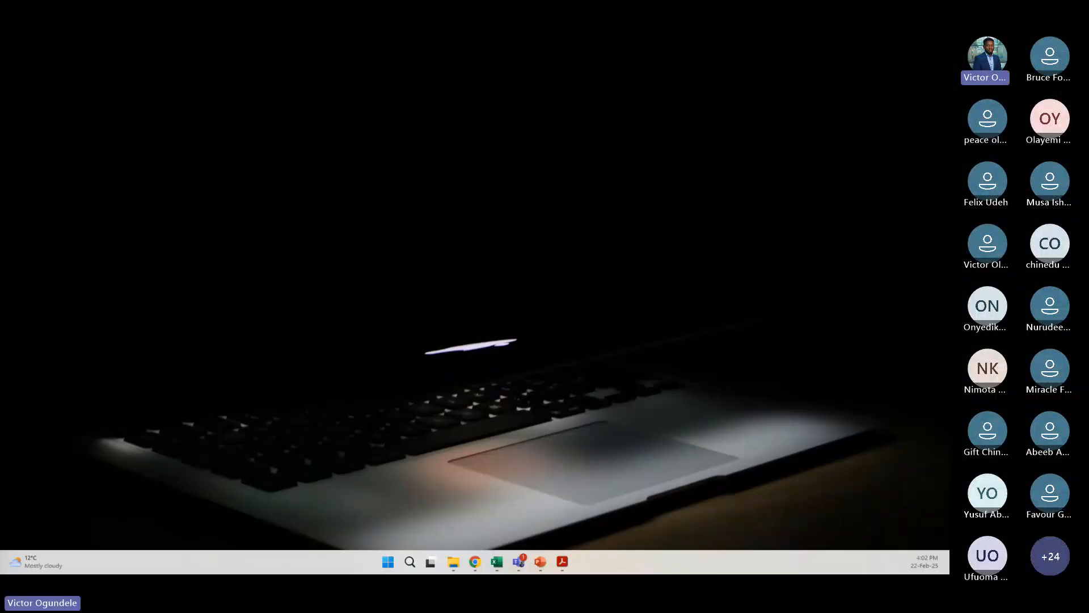
{"action": "key", "text": "super+d"}
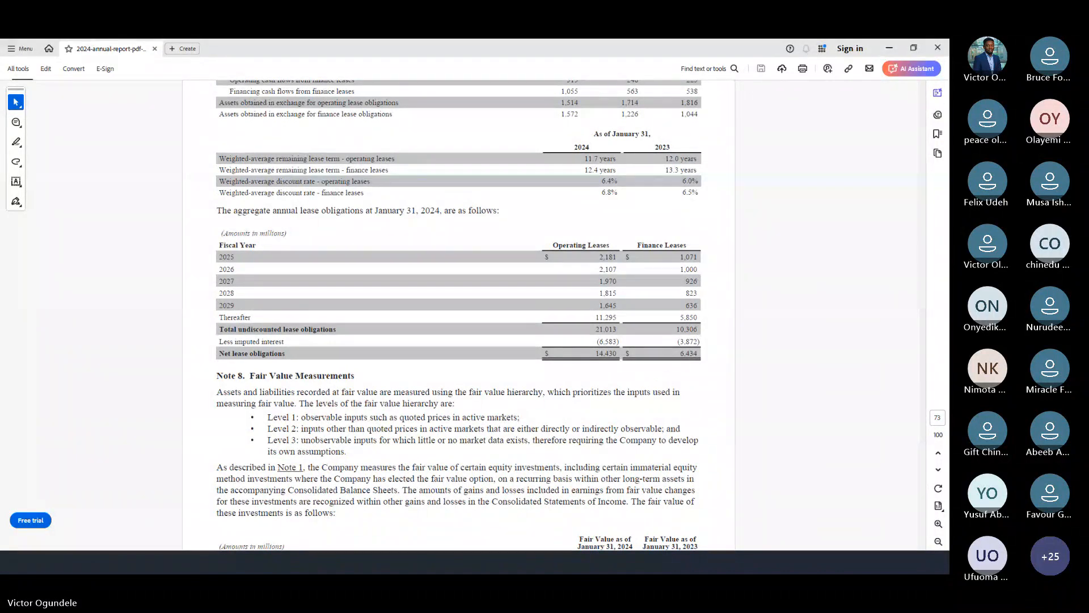
{"action": "key", "text": "alt+Tab"}
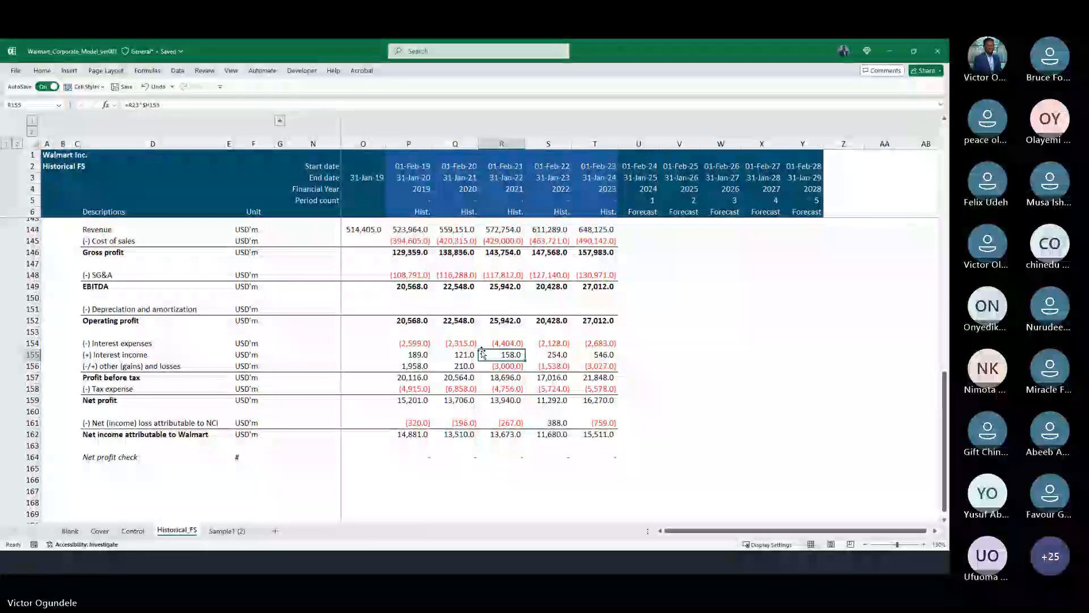
{"action": "key", "text": "alt+Tab"}
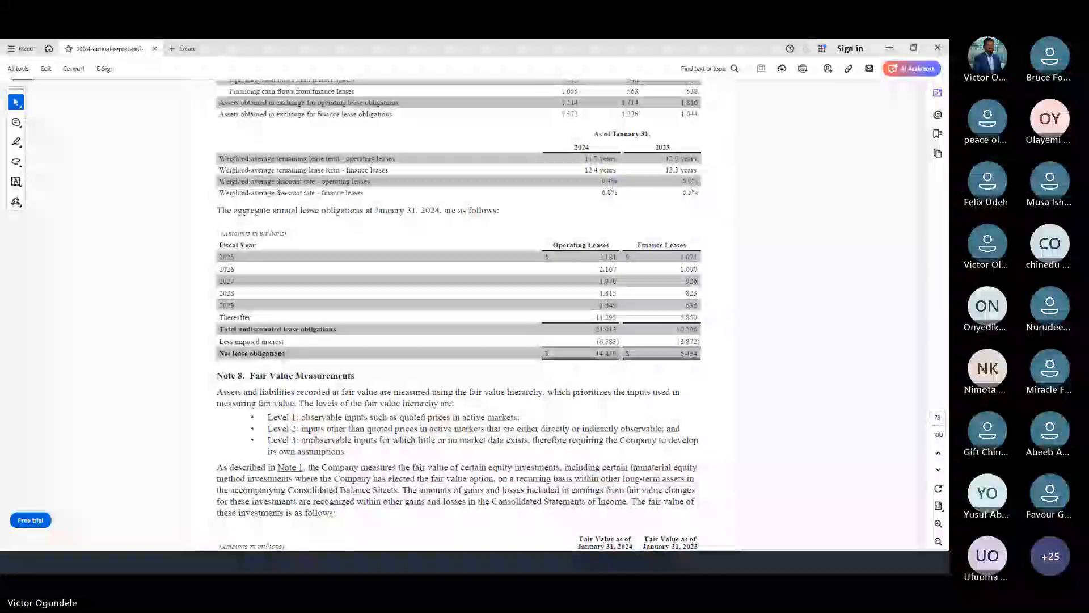
{"action": "key", "text": "alt+Tab"}
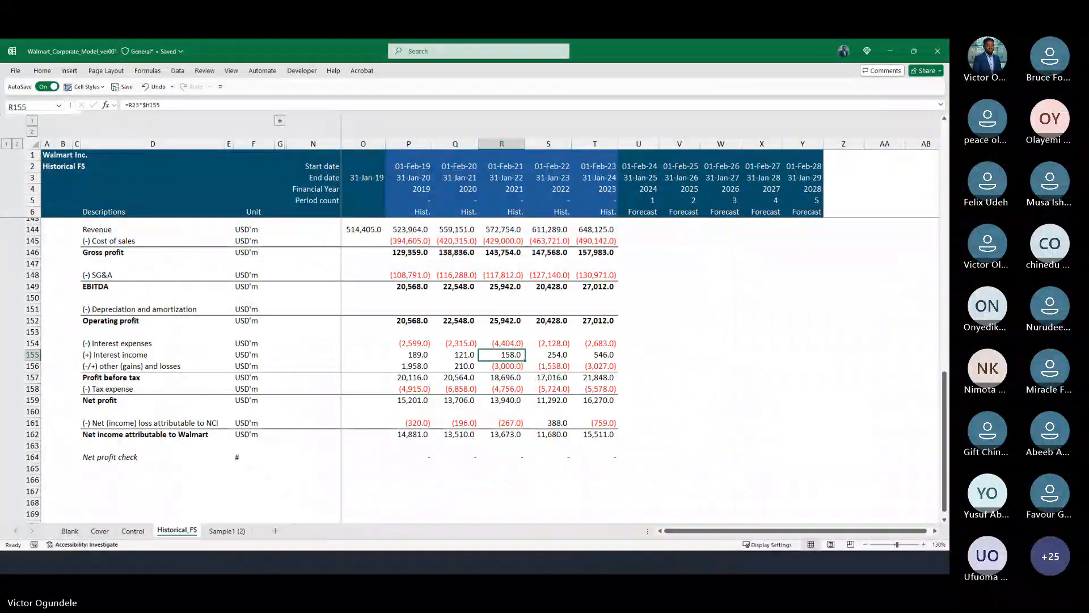
Switch to the 2024 annual report, search Notes 8 to 10 for depreciation and amortization, and return to that line on Historical_FS.
{"action": "key", "text": "alt+Tab"}
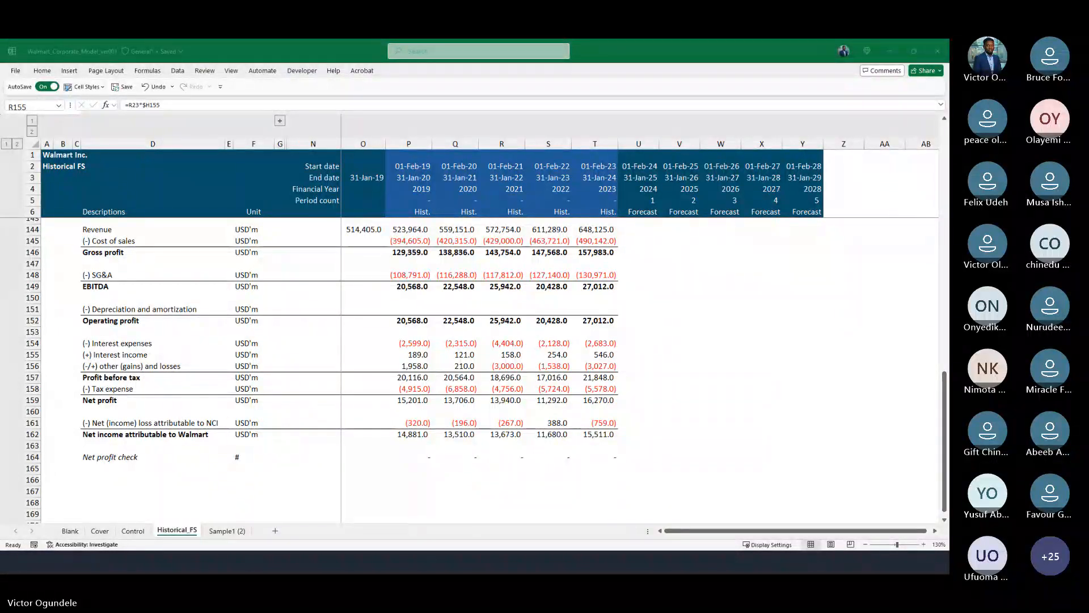
{"action": "key", "text": "alt+Tab"}
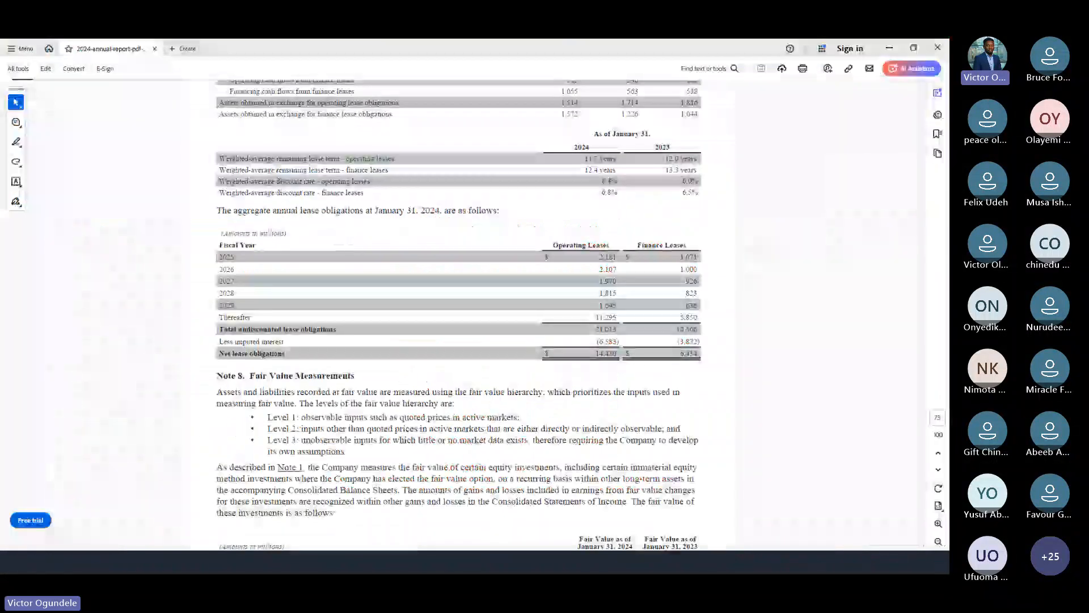
{"action": "scroll", "coordinate": [577, 291], "scroll_direction": "down", "scroll_amount": 15}
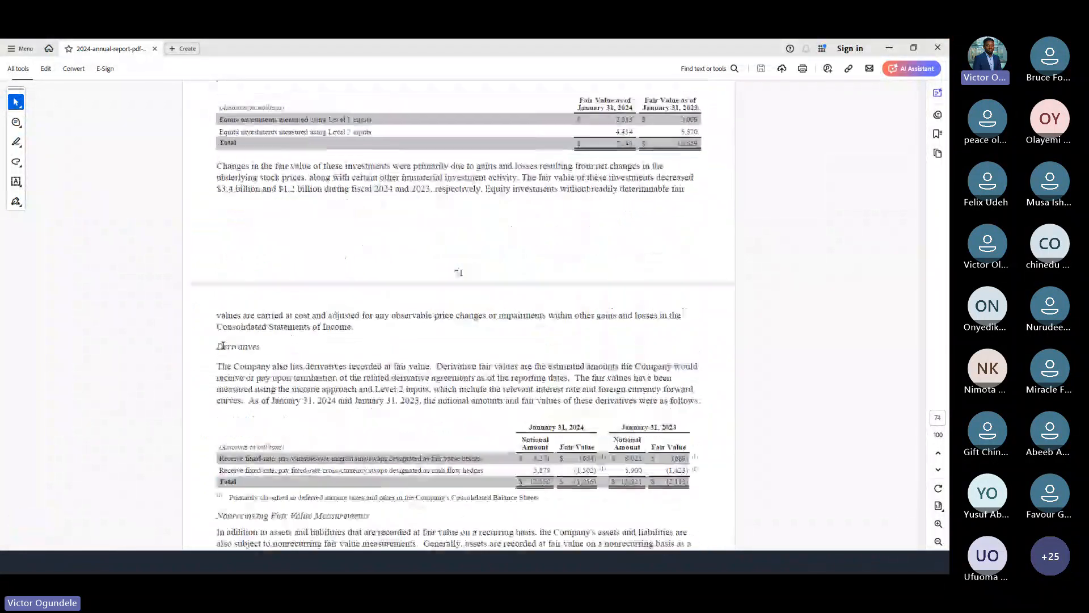
{"action": "scroll", "coordinate": [224, 349], "scroll_direction": "down", "scroll_amount": 15}
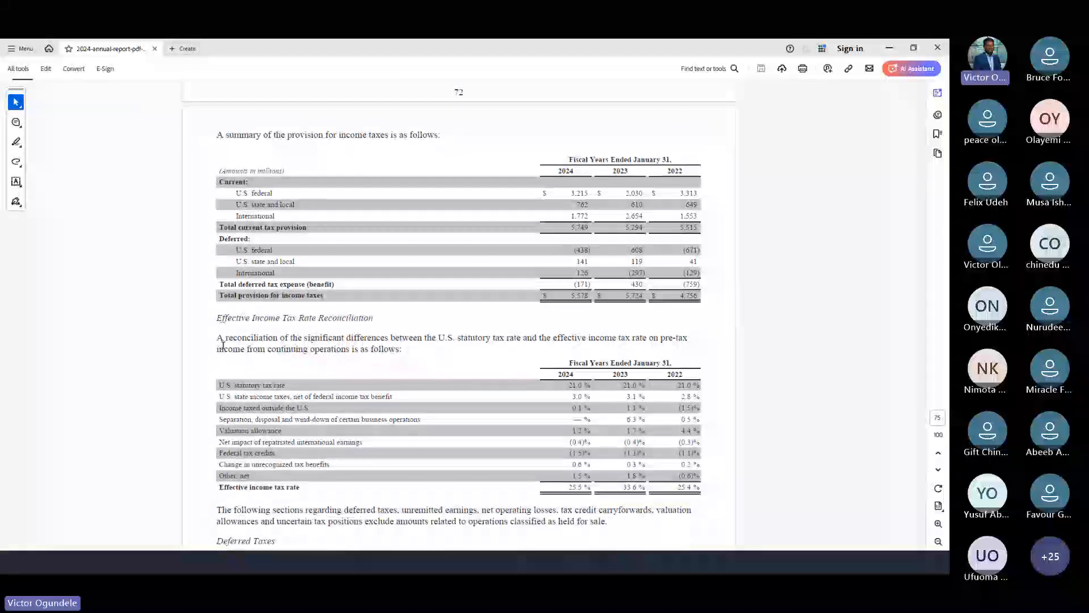
{"action": "scroll", "coordinate": [224, 349], "scroll_direction": "down", "scroll_amount": 15}
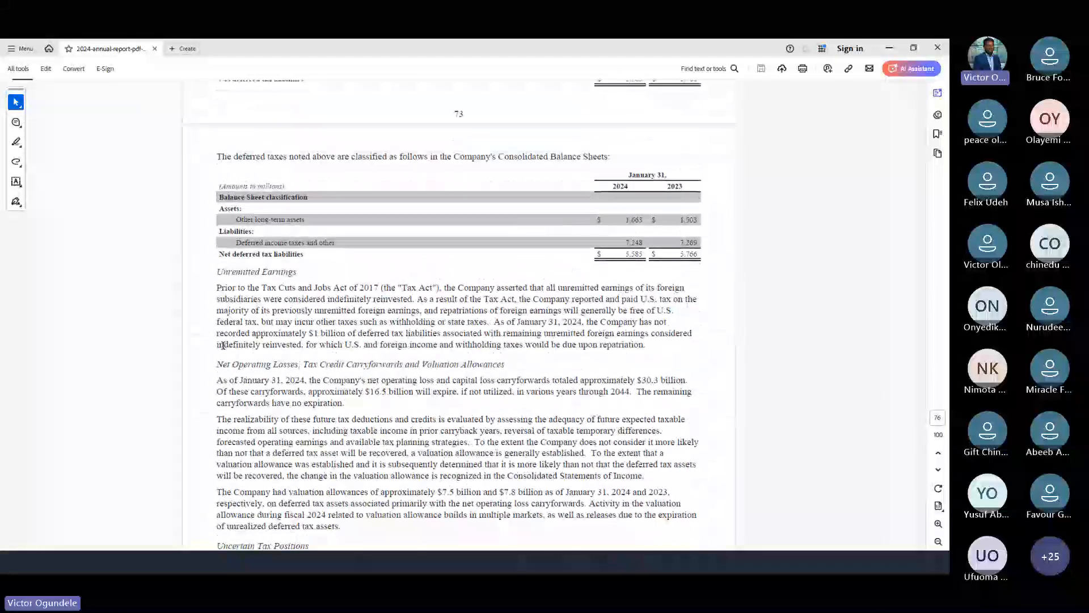
{"action": "scroll", "coordinate": [224, 345], "scroll_direction": "down", "scroll_amount": 10}
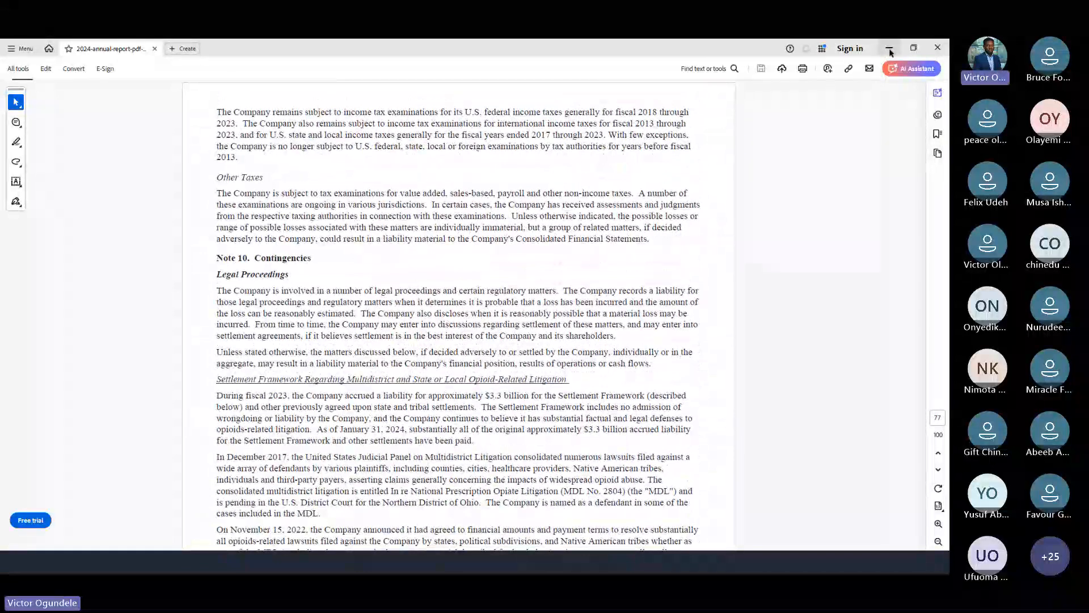
{"action": "left_click", "coordinate": [890, 50]}
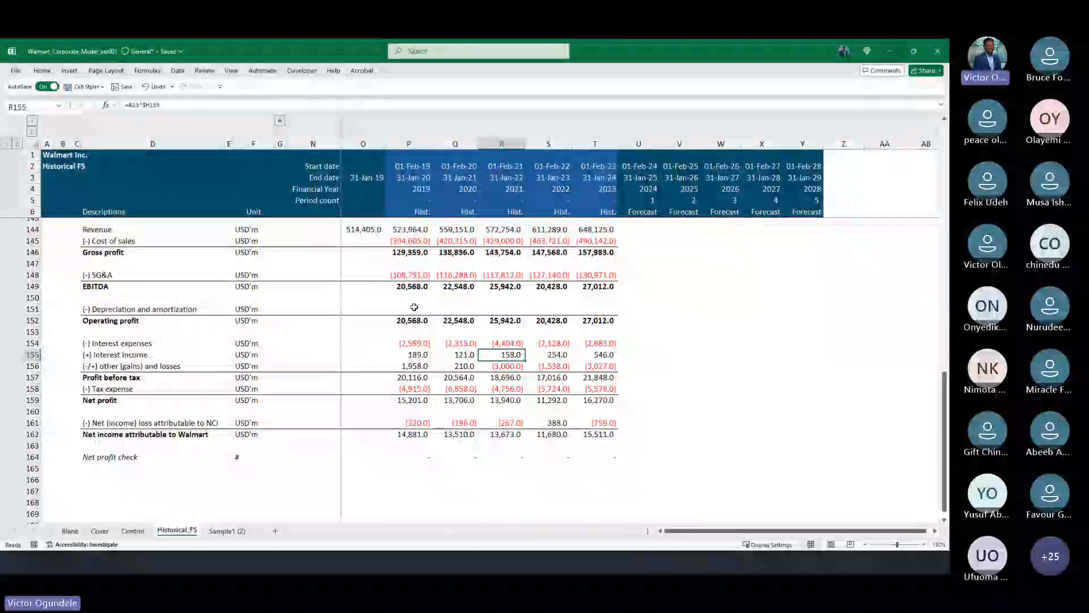
{"action": "left_click", "coordinate": [414, 307]}
{"action": "scroll", "coordinate": [414, 307], "scroll_direction": "up", "scroll_amount": 2}
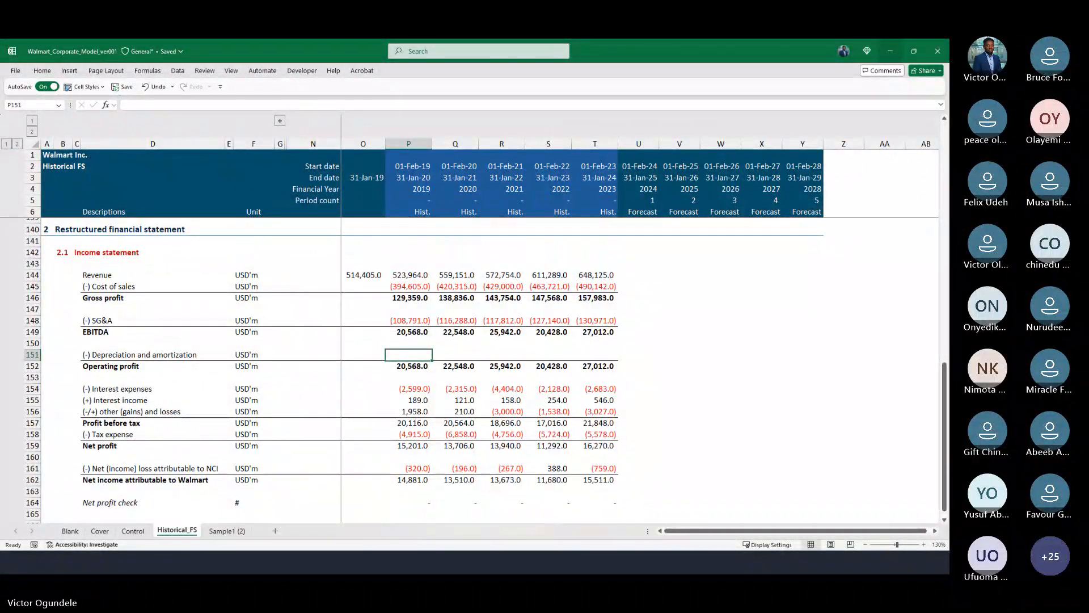
Search the annual report backward from the income tax note through Property and Equipment to the start of Note 1 for depreciation and amortization.
{"action": "key", "text": "alt+Tab"}
{"action": "scroll", "coordinate": [310, 421], "scroll_direction": "up", "scroll_amount": 20}
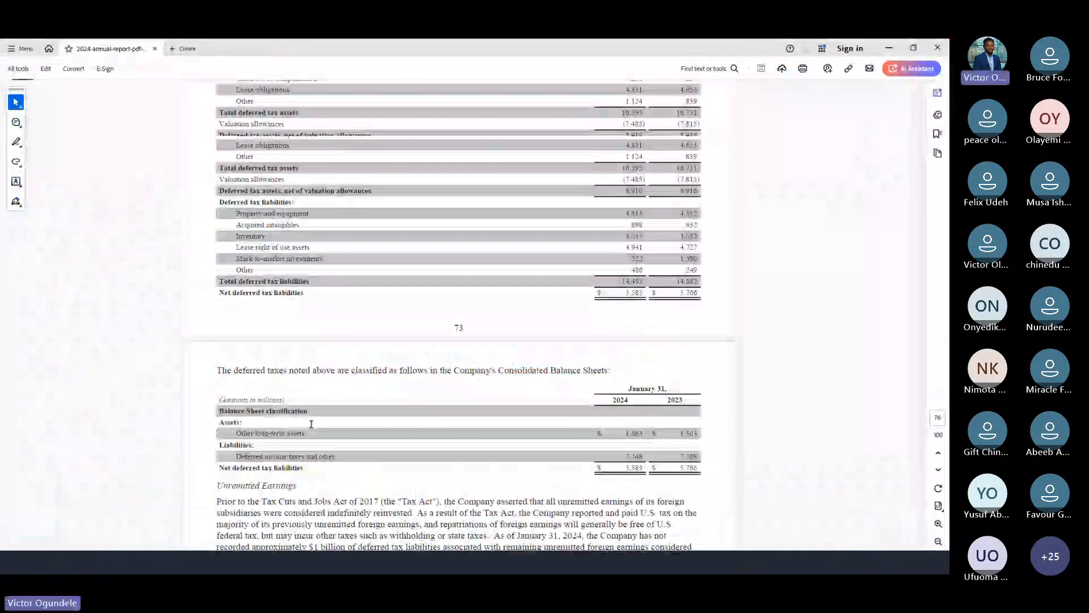
{"action": "scroll", "coordinate": [705, 154], "scroll_direction": "up", "scroll_amount": 15}
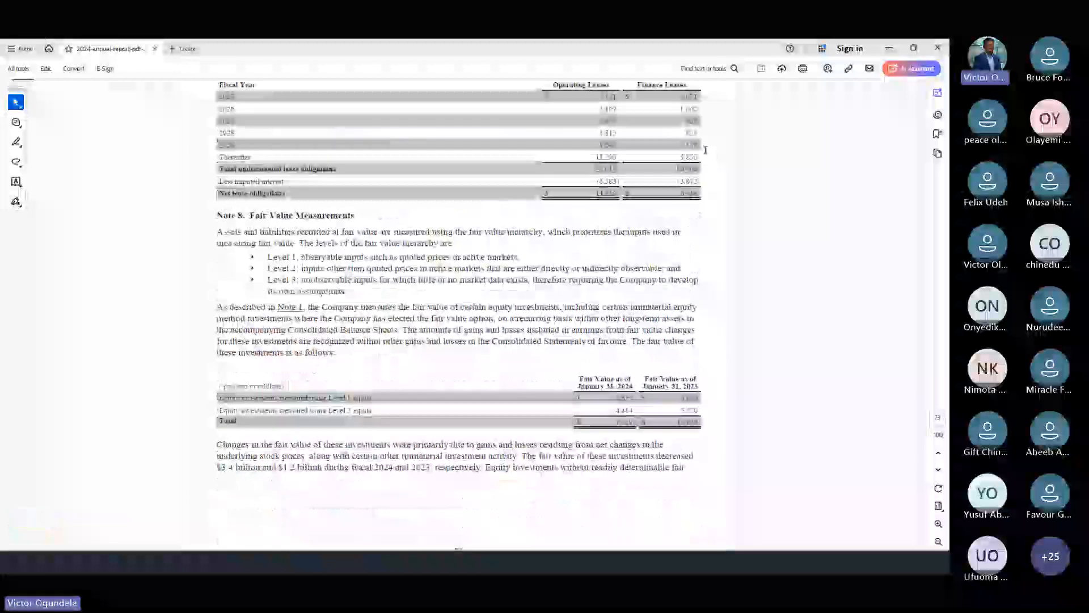
{"action": "scroll", "coordinate": [706, 153], "scroll_direction": "up", "scroll_amount": 15}
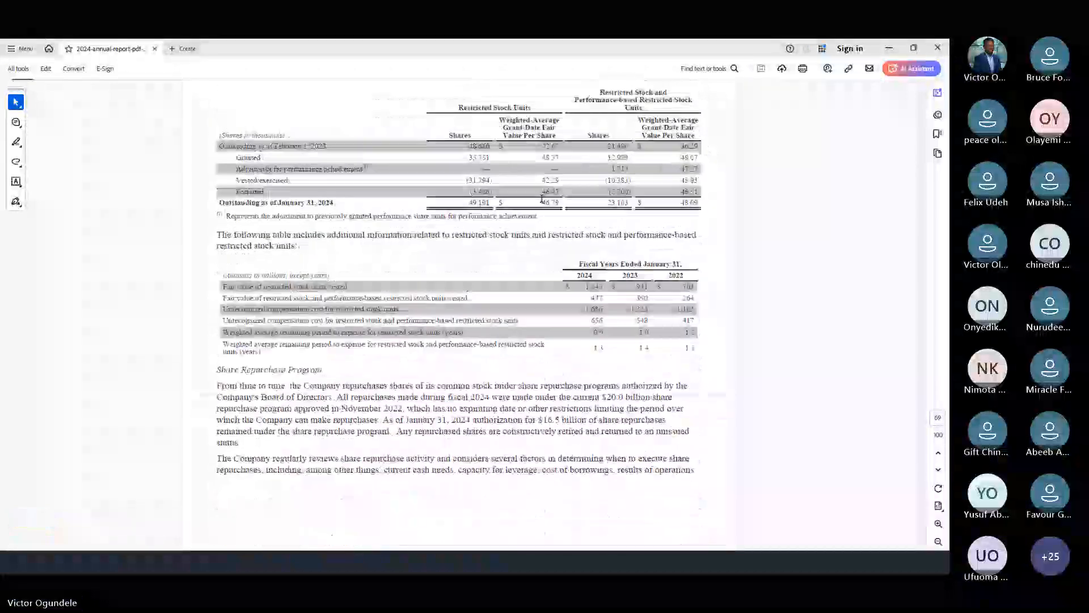
{"action": "scroll", "coordinate": [542, 199], "scroll_direction": "up", "scroll_amount": 20}
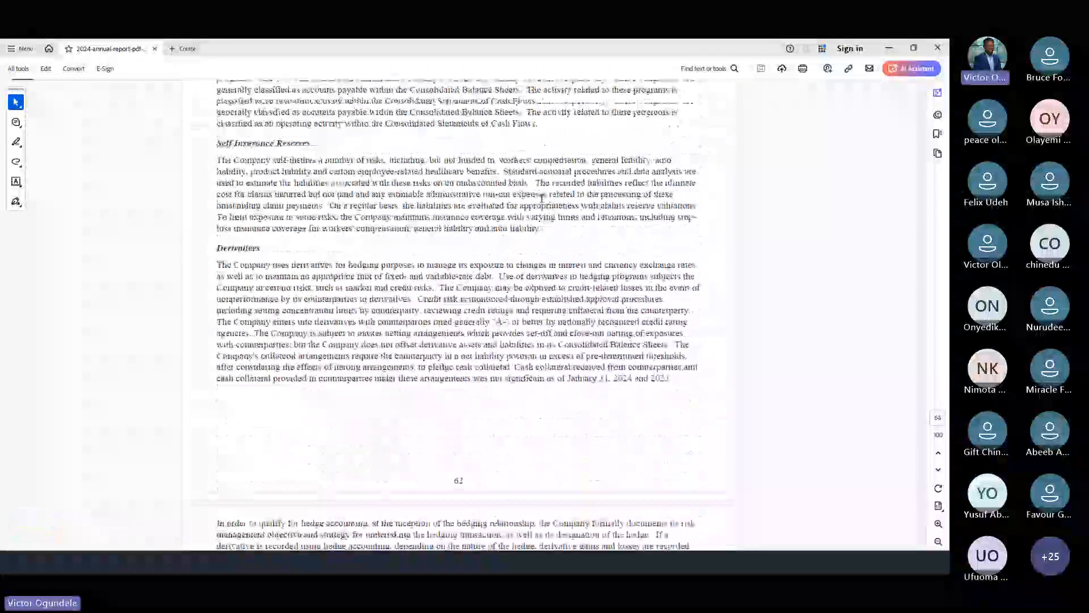
{"action": "scroll", "coordinate": [542, 199], "scroll_direction": "up", "scroll_amount": 15}
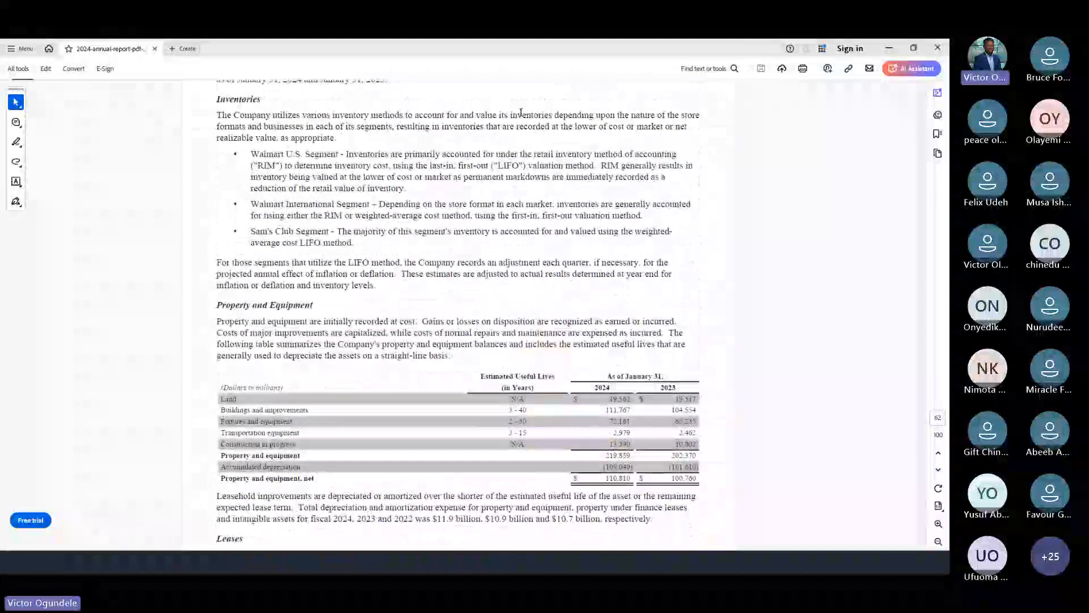
{"action": "scroll", "coordinate": [499, 228], "scroll_direction": "up", "scroll_amount": 10}
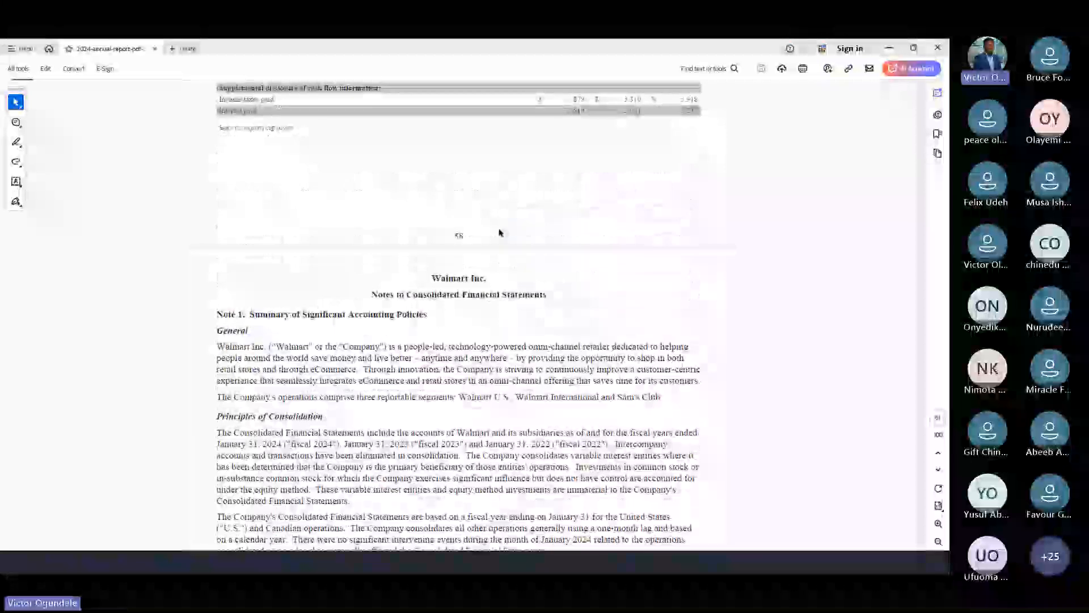
Examine the General and Principles of Consolidation sections of Note 1 at a larger zoom, and return to the workbook.
{"action": "scroll", "coordinate": [498, 232], "scroll_direction": "down", "scroll_amount": 5}
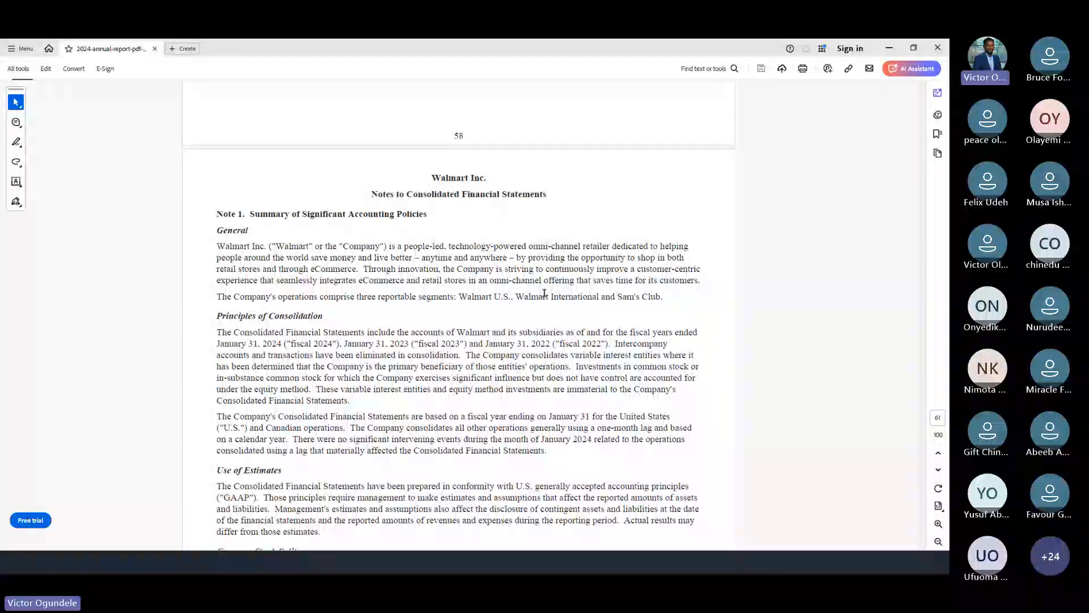
{"action": "key", "text": "ctrl+plus"}
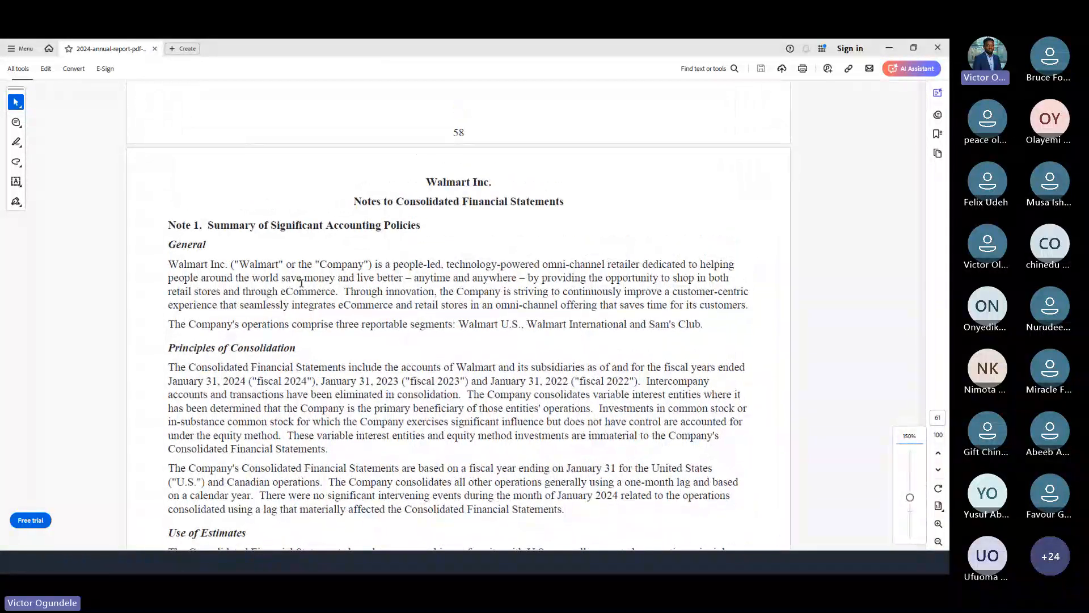
{"action": "scroll", "coordinate": [347, 264], "scroll_direction": "down", "scroll_amount": 3}
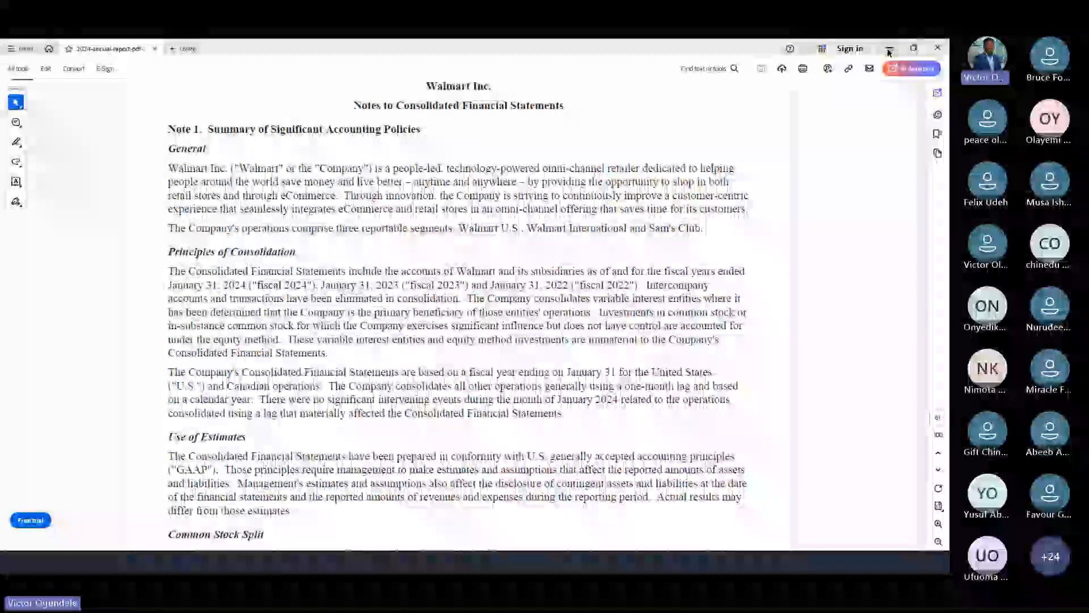
{"action": "scroll", "coordinate": [753, 145], "scroll_direction": "up", "scroll_amount": 3}
{"action": "scroll", "coordinate": [752, 144], "scroll_direction": "up", "scroll_amount": 1}
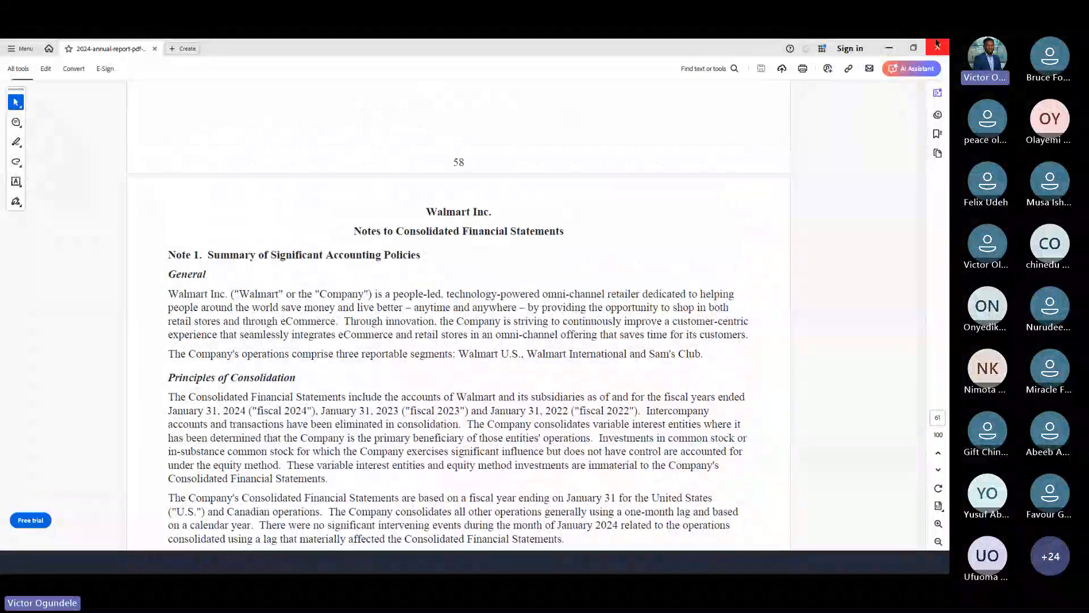
{"action": "left_click", "coordinate": [889, 50]}
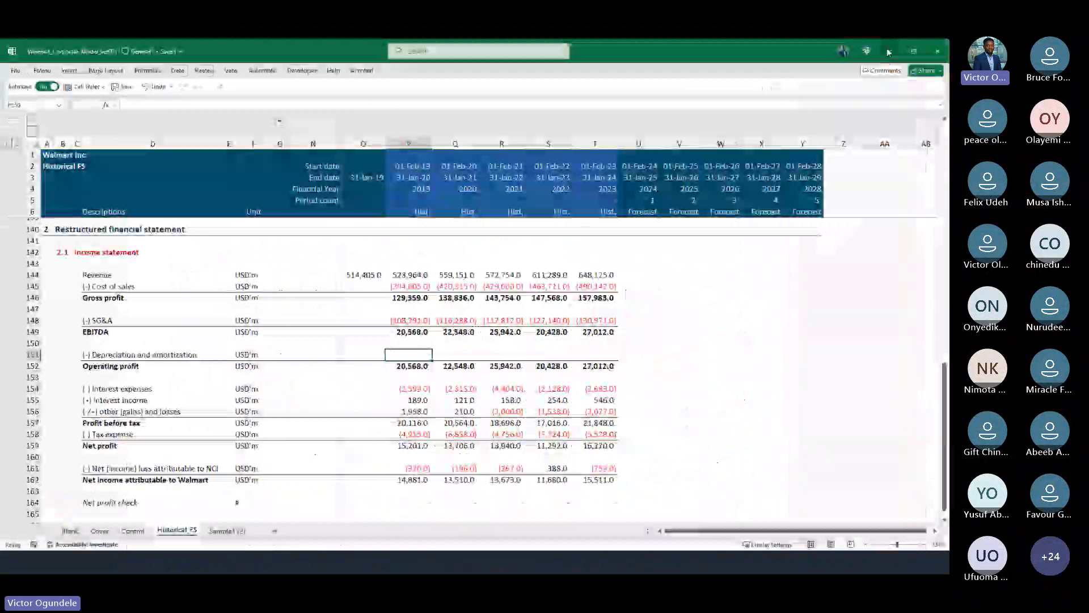
Check the 2019 cost of sales and SG&A formulas in the restructured income statement.
{"action": "left_click", "coordinate": [408, 287]}
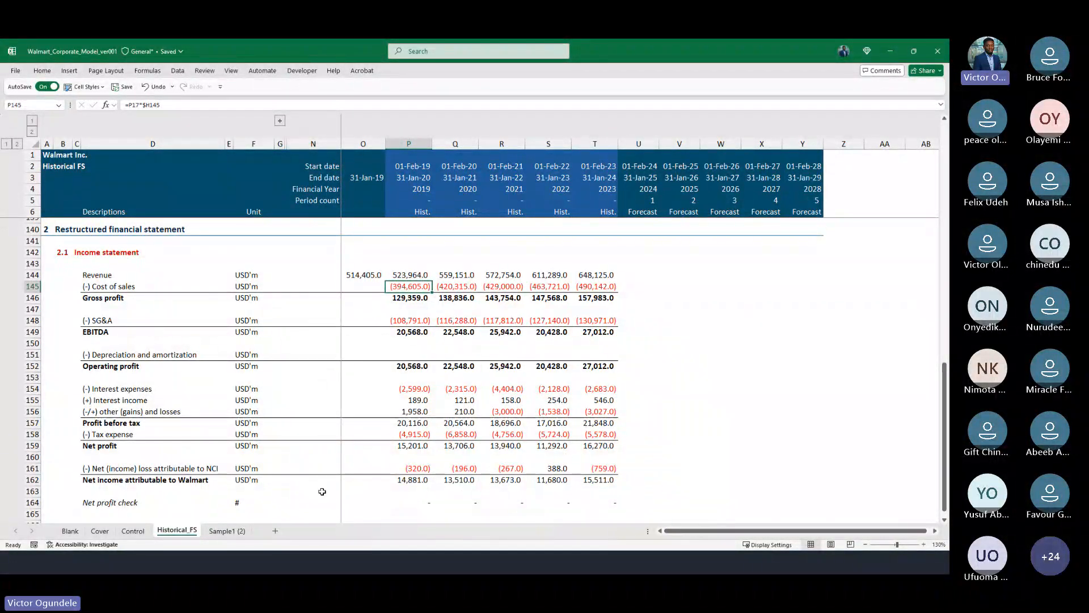
{"action": "key", "text": "Down"}
{"action": "key", "text": "Down"}
{"action": "key", "text": "Down"}
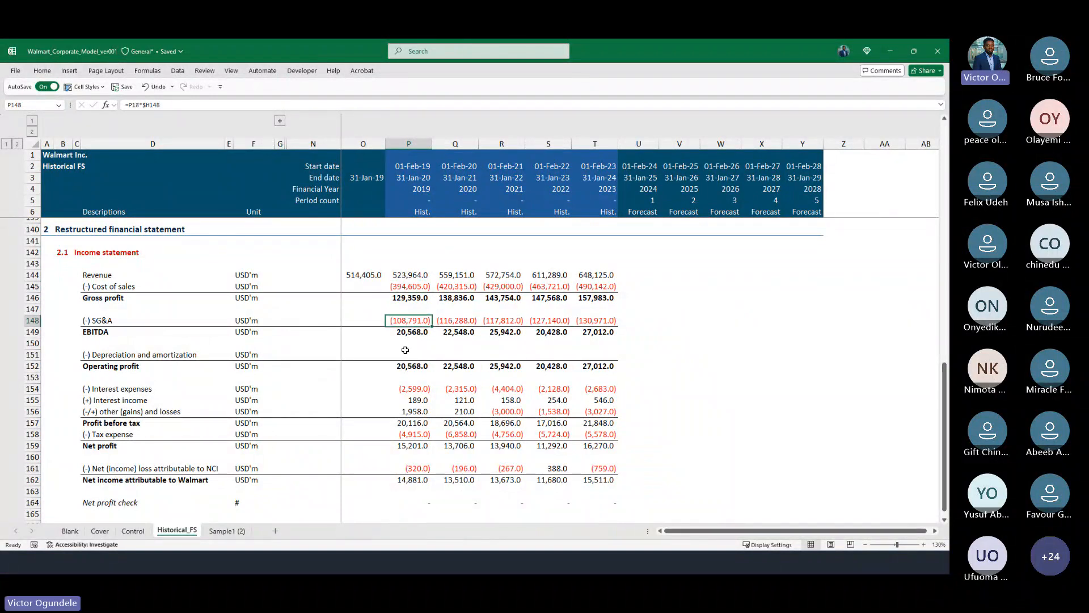
Insert a blank row between SG&A and EBITDA in the restructured income statement on Historical_FS.
{"action": "scroll", "coordinate": [403, 360], "scroll_direction": "up", "scroll_amount": 1}
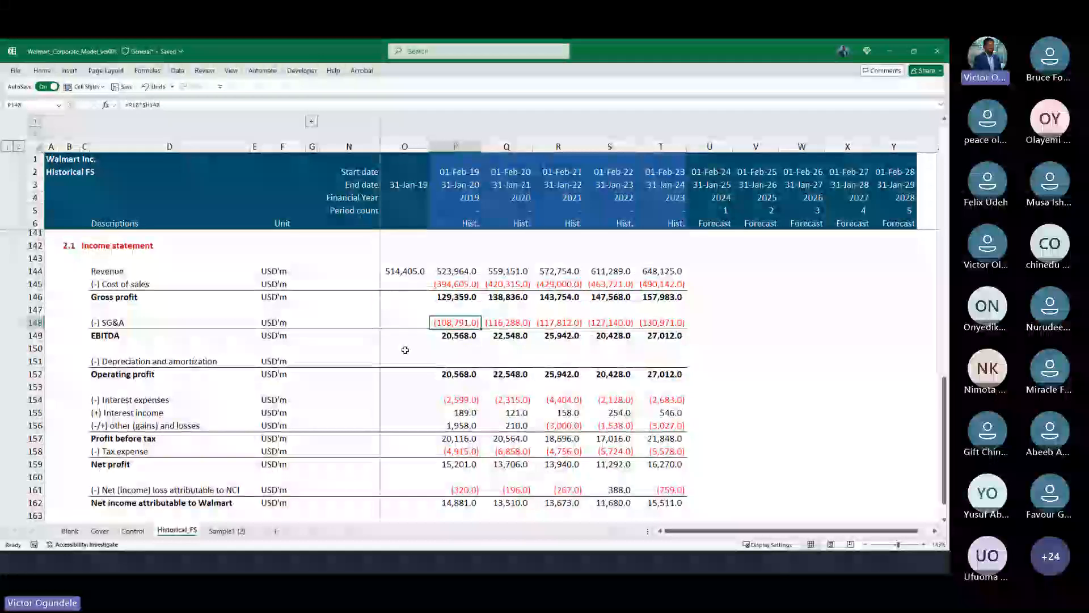
{"action": "key", "text": "Down"}
{"action": "key", "text": "Left"}
{"action": "key", "text": "Left"}
{"action": "key", "text": "Left"}
{"action": "key", "text": "Left"}
{"action": "key", "text": "Home"}
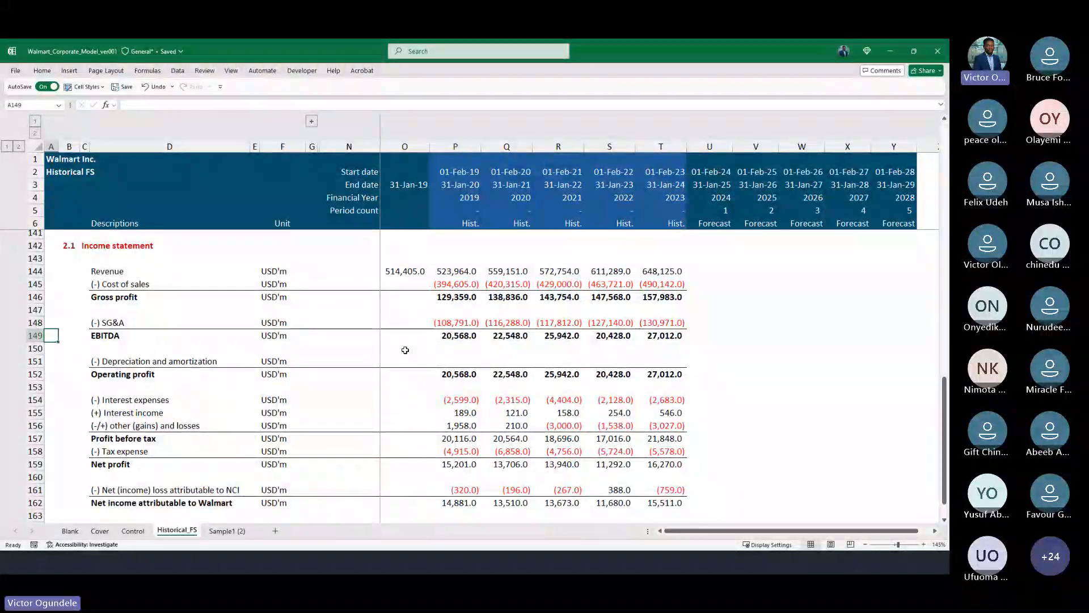
{"action": "key", "text": "shift+space"}
{"action": "key", "text": "ctrl+shift+plus"}
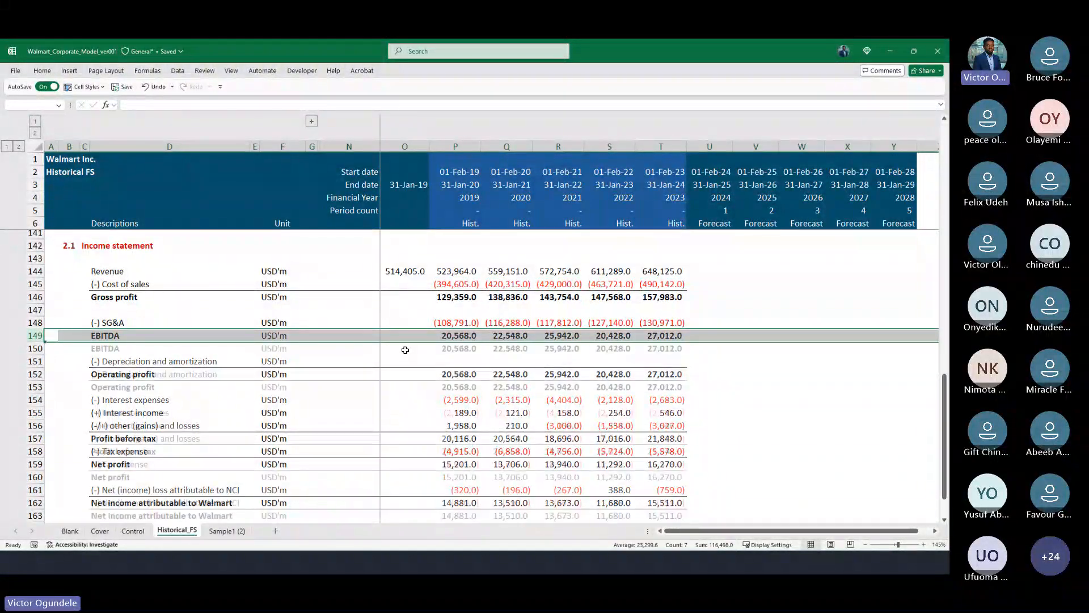
Insert a matching blank row above EBITDA in section 4.1 Income statement on the Control sheet.
{"action": "key", "text": "ctrl+Page_Up"}
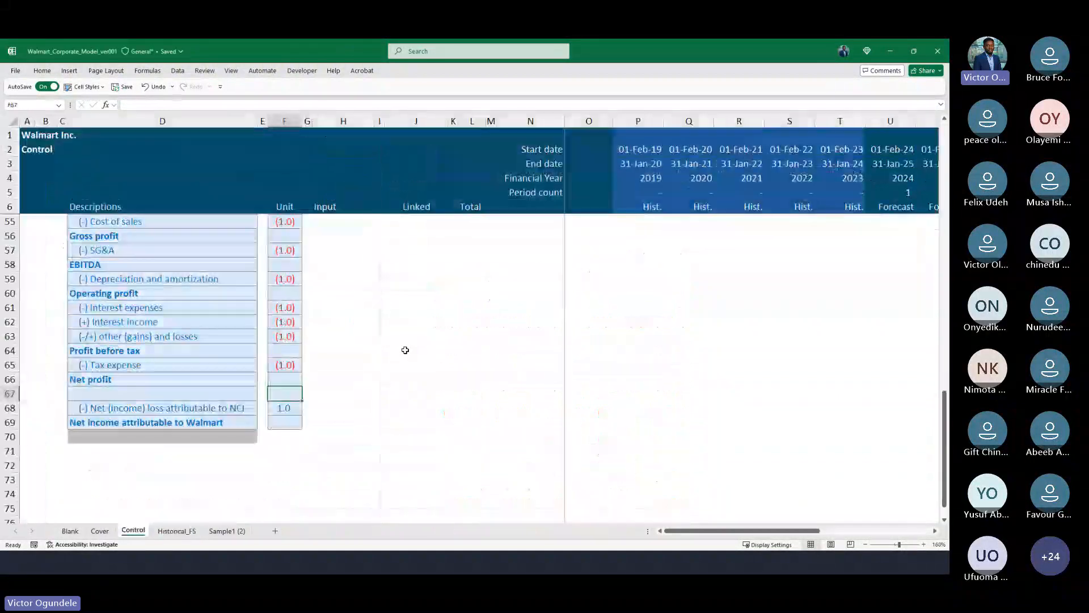
{"action": "scroll", "coordinate": [403, 346], "scroll_direction": "up", "scroll_amount": 1}
{"action": "left_click", "coordinate": [92, 324]}
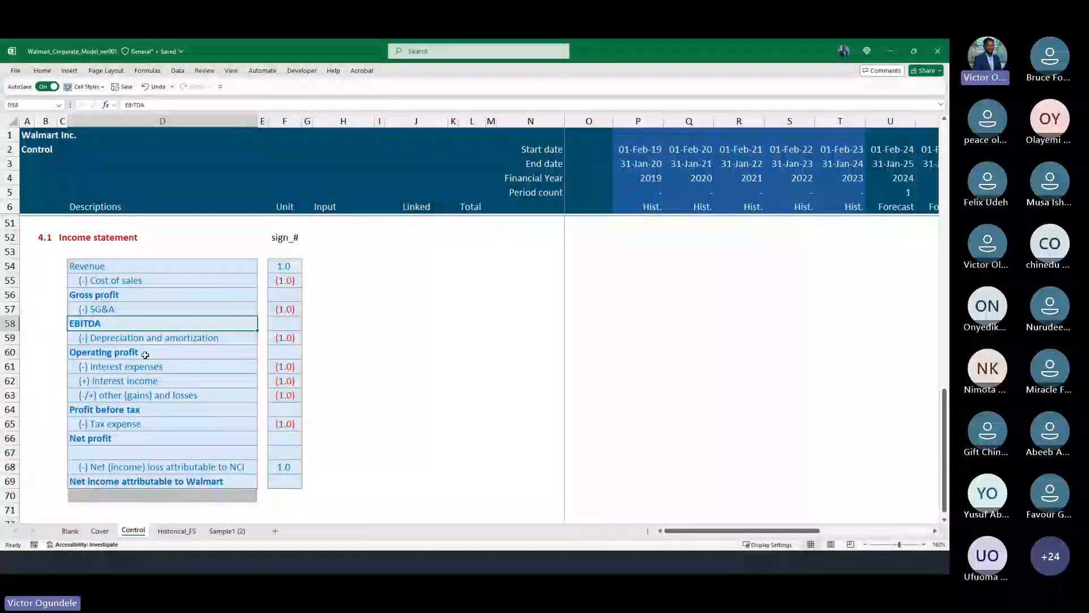
{"action": "scroll", "coordinate": [146, 355], "scroll_direction": "up", "scroll_amount": 2}
{"action": "key", "text": "shift+space"}
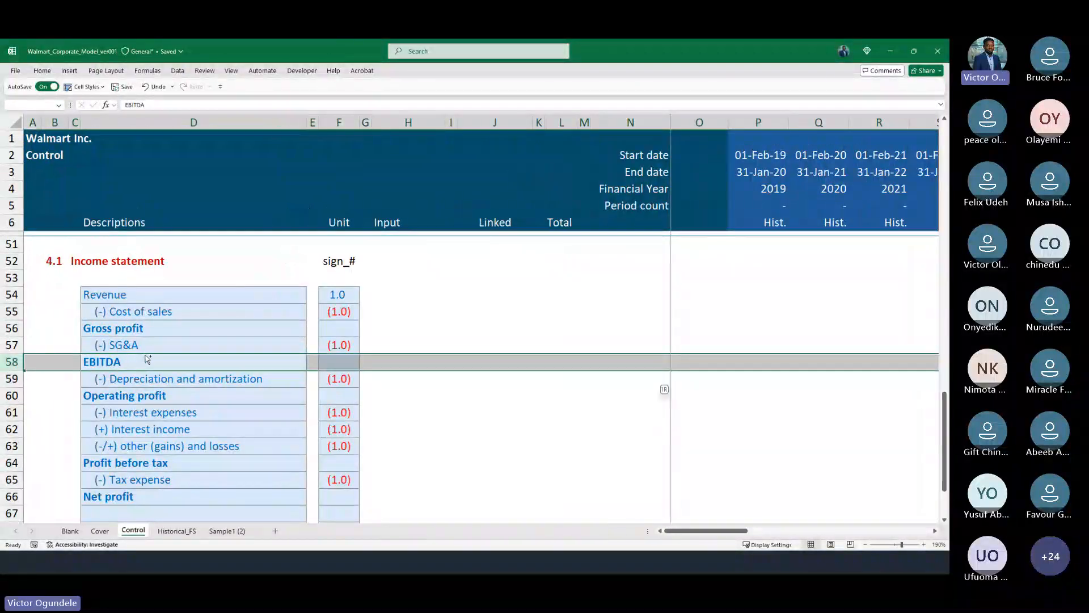
{"action": "key", "text": "ctrl+shift+plus"}
{"action": "left_click", "coordinate": [146, 356]}
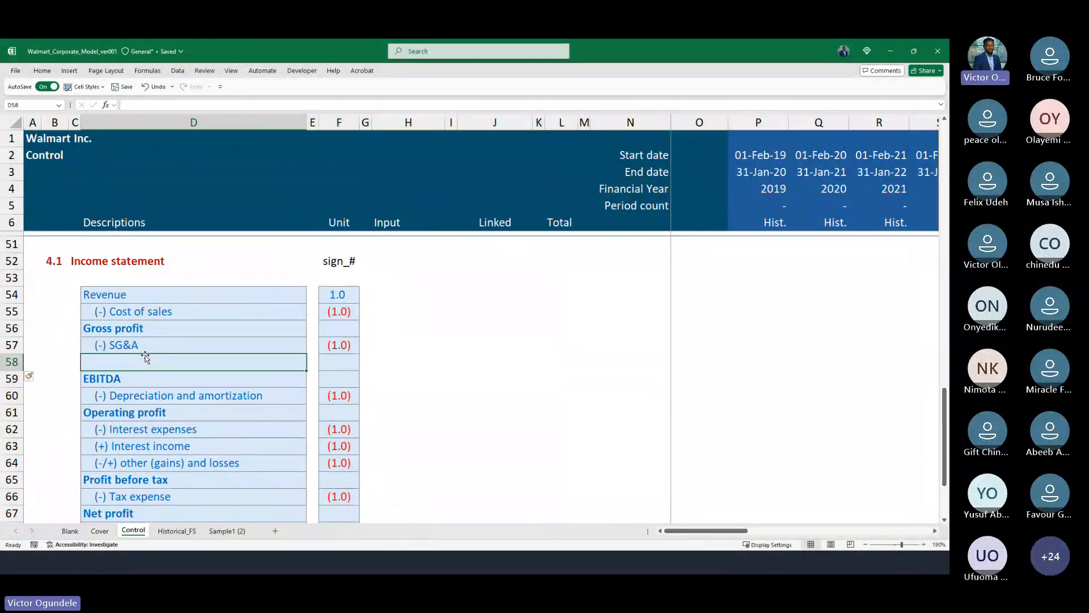
{"action": "type", "text": "("}
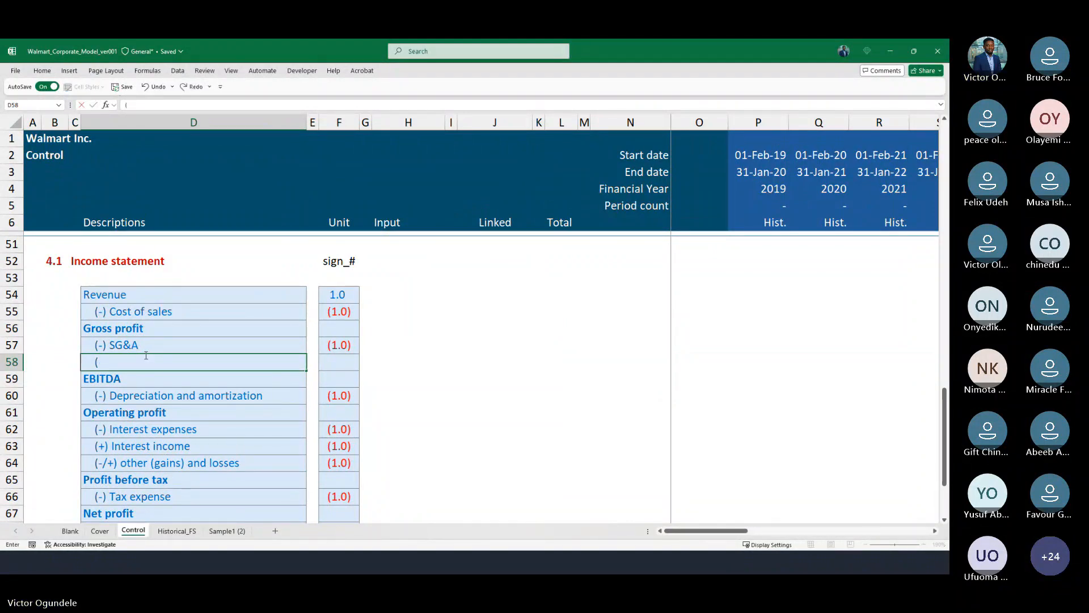
{"action": "type", "text": "+) Deprec"}
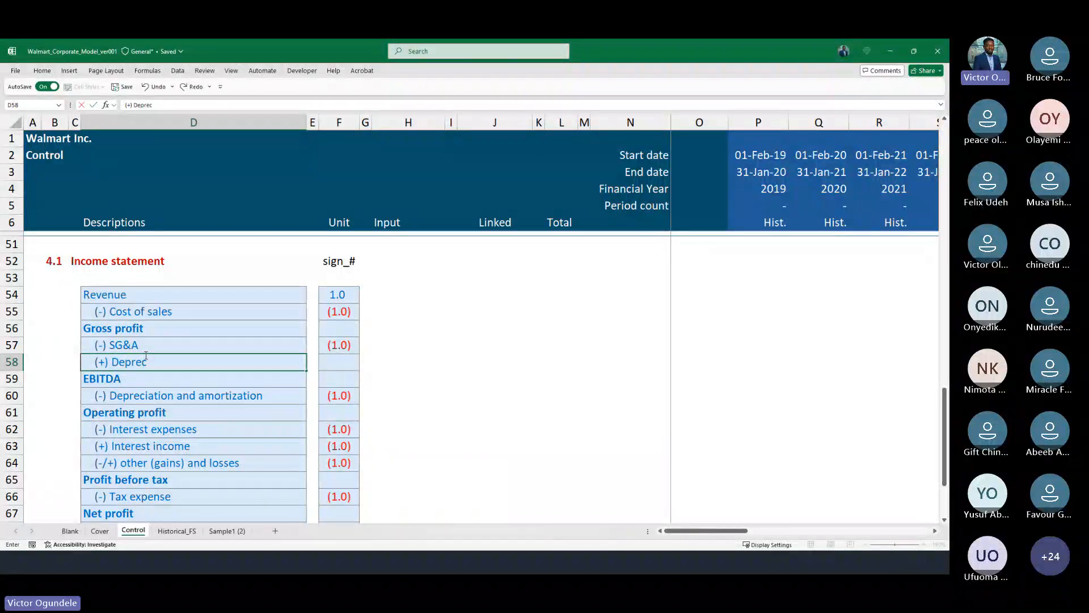
{"action": "type", "text": "iation and amo"}
{"action": "key", "text": "Escape"}
Copy the existing depreciation and amortization label into the new row above EBITDA and change it to "(+) Depreciation and amortization".
{"action": "key", "text": "Down"}
{"action": "key", "text": "Down"}
{"action": "key", "text": "ctrl+c"}
{"action": "key", "text": "Up"}
{"action": "key", "text": "Up"}
{"action": "key", "text": "ctrl+v"}
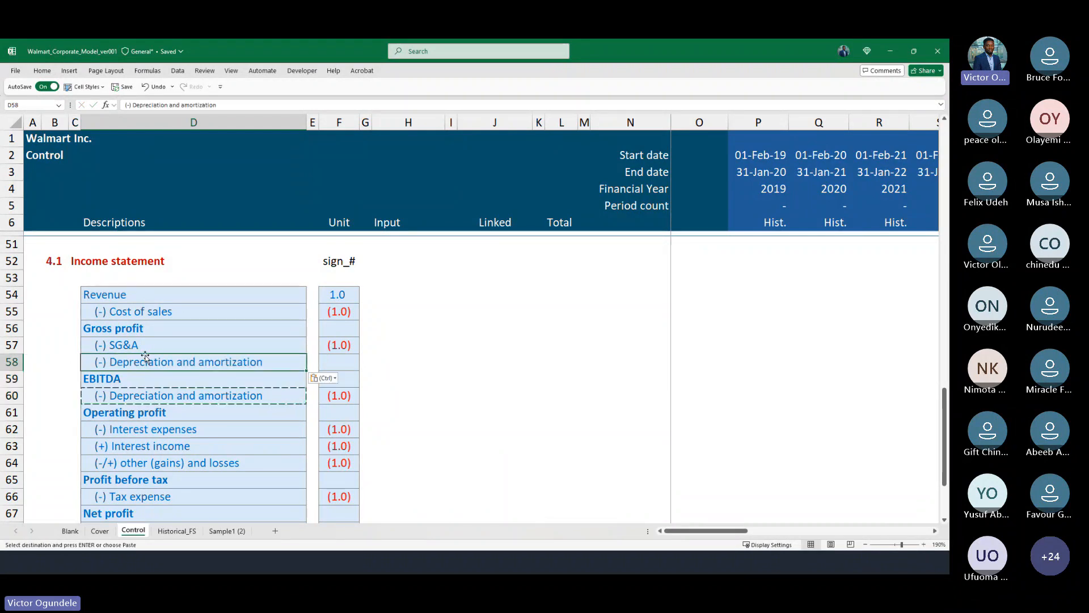
{"action": "key", "text": "F2"}
{"action": "key", "text": "Escape"}
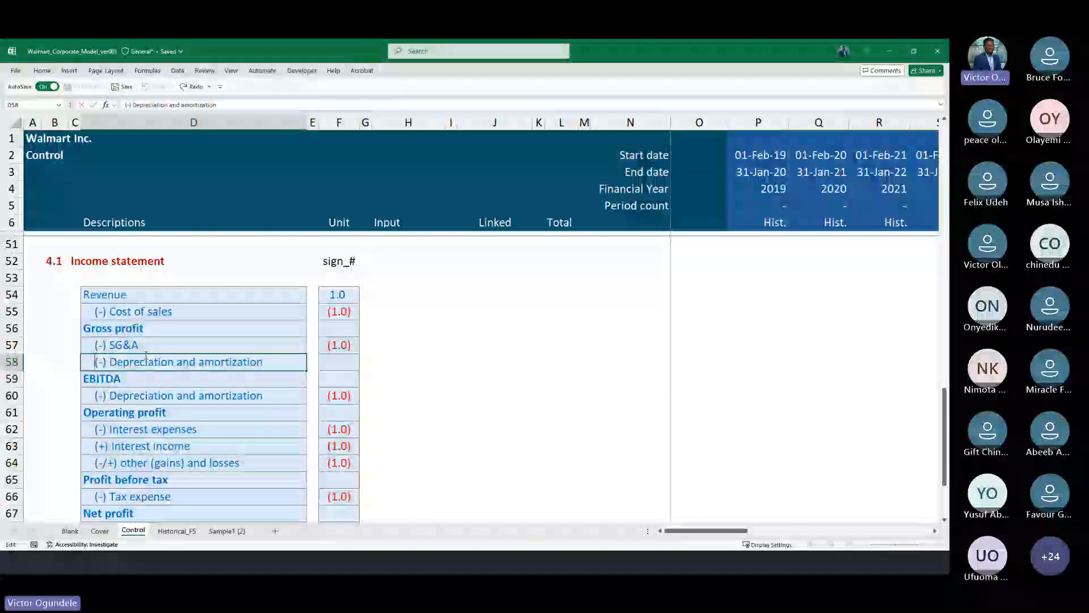
{"action": "key", "text": "Tab"}
Fill the SG&A sign of -1 down into the new (+) Depreciation and amortization row.
{"action": "key", "text": "Tab"}
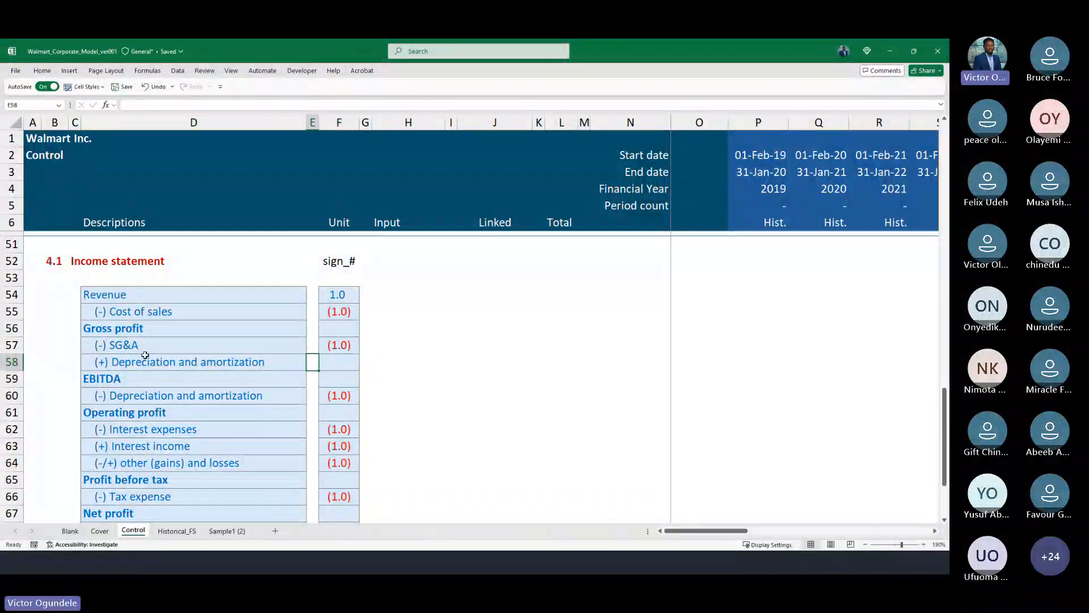
{"action": "key", "text": "ctrl+d"}
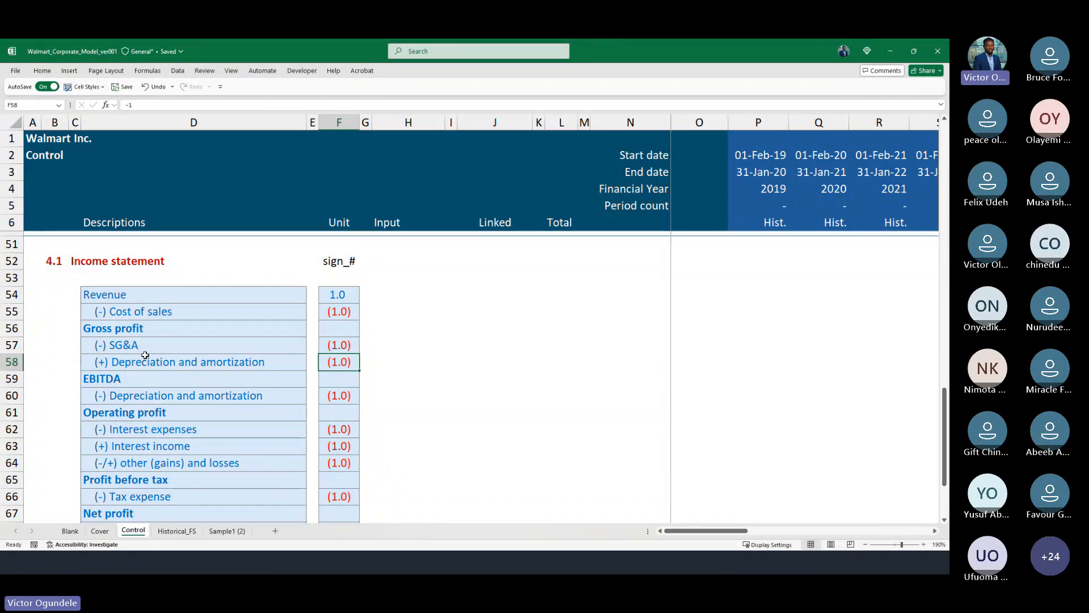
{"action": "scroll", "coordinate": [146, 355], "scroll_direction": "down", "scroll_amount": 1}
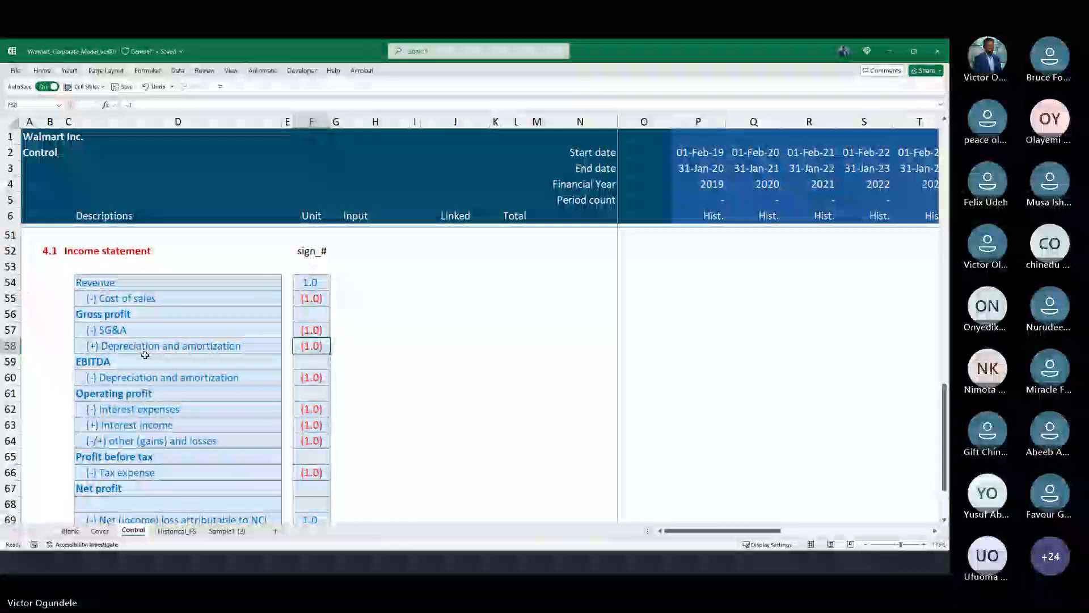
{"action": "left_click", "coordinate": [145, 352]}
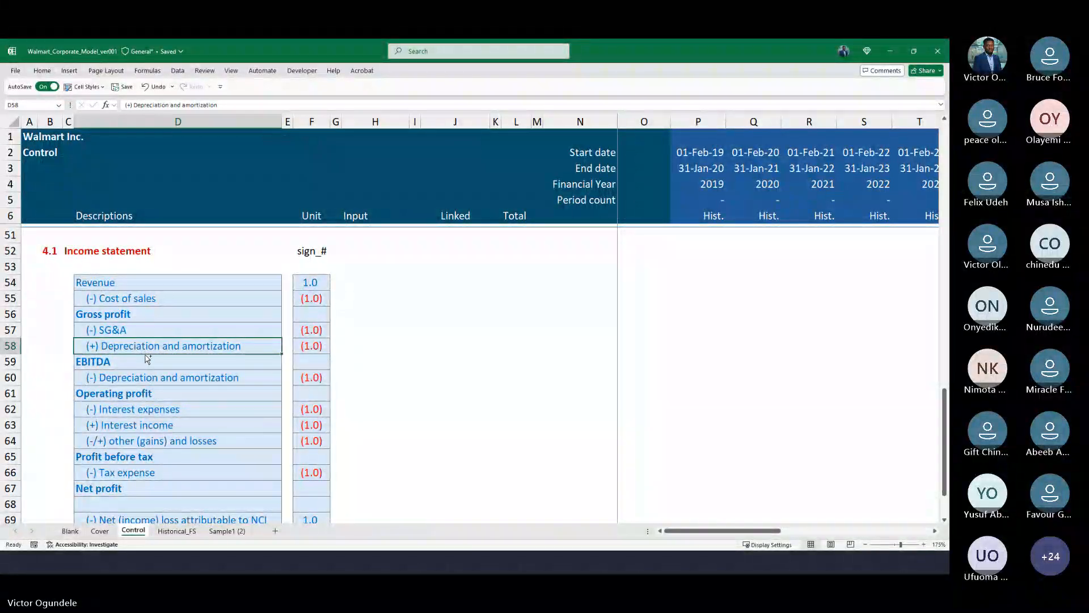
{"action": "scroll", "coordinate": [145, 355], "scroll_direction": "up", "scroll_amount": 1}
{"action": "scroll", "coordinate": [146, 358], "scroll_direction": "up", "scroll_amount": 1}
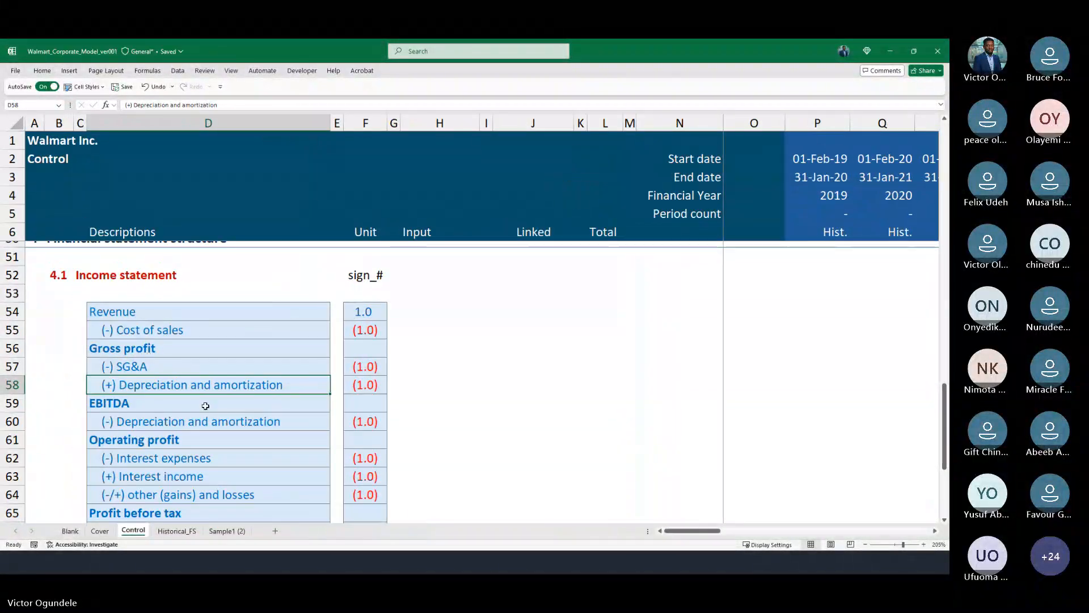
{"action": "left_click", "coordinate": [358, 385]}
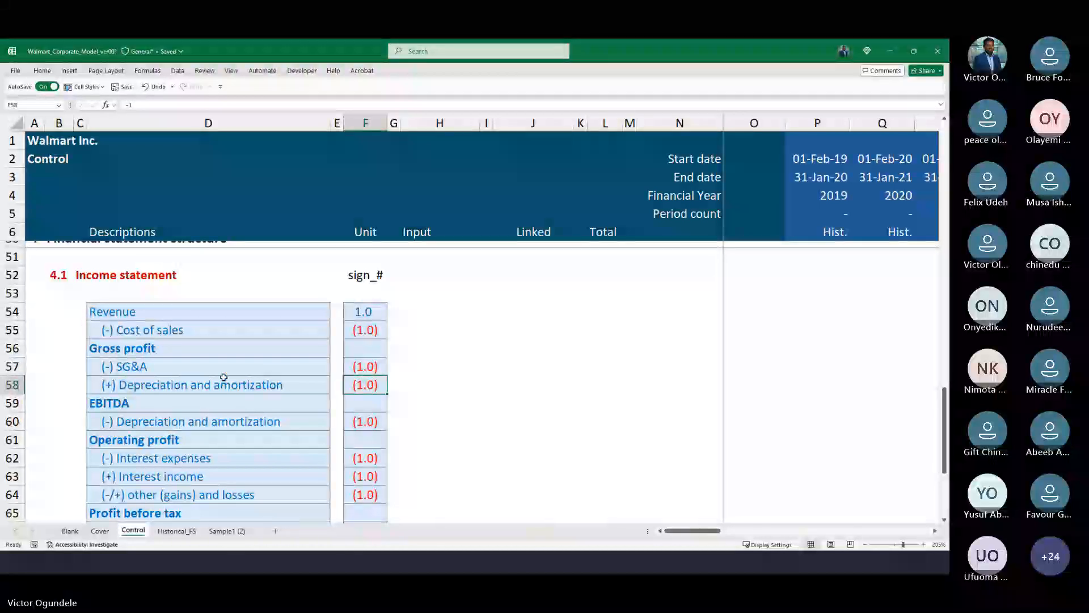
{"action": "left_click", "coordinate": [195, 385]}
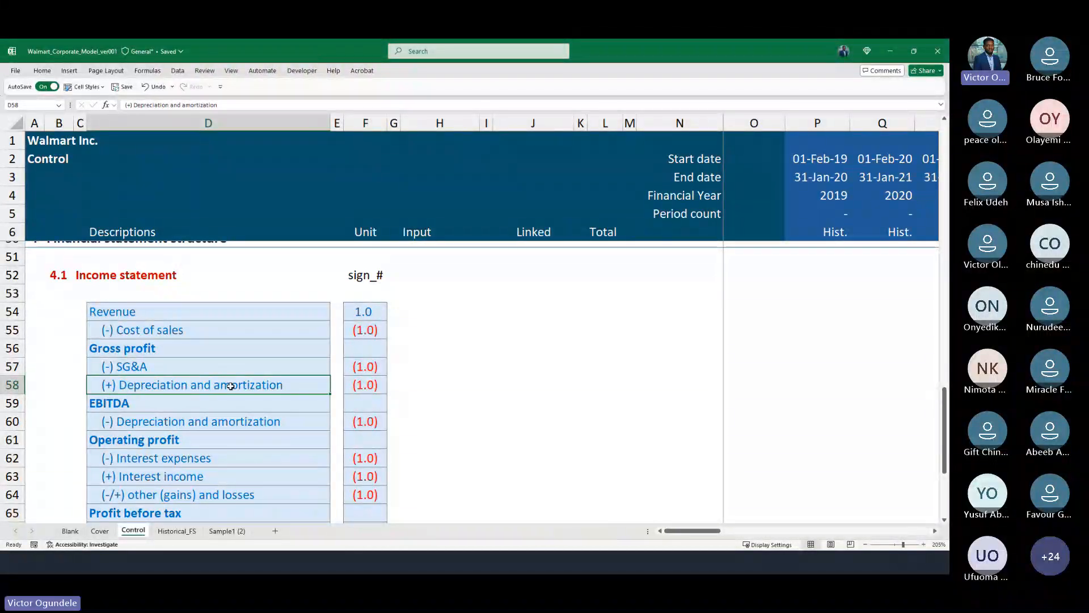
{"action": "left_click", "coordinate": [350, 386]}
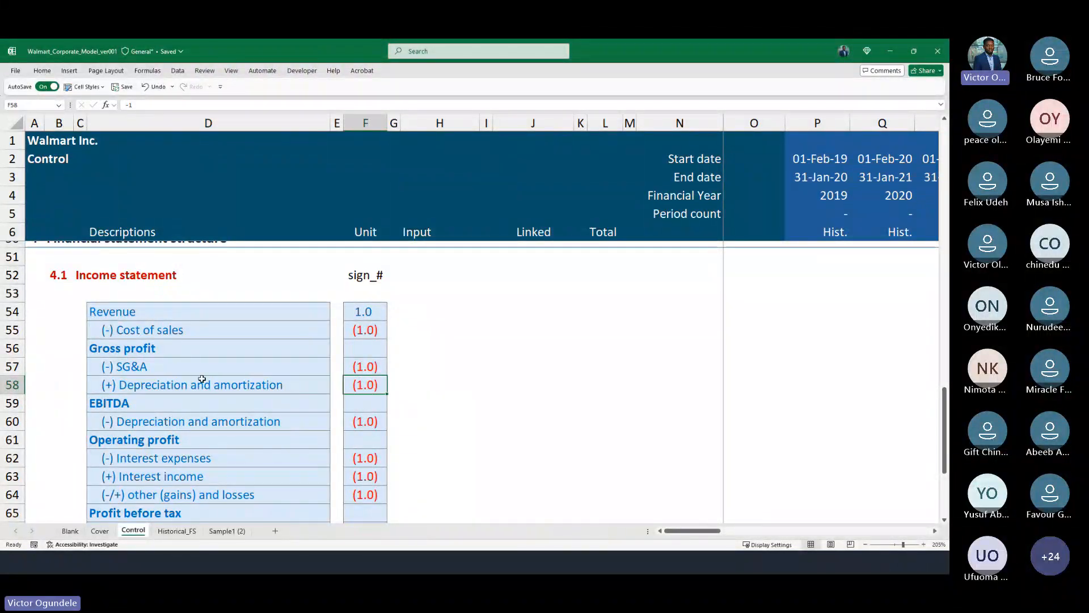
Rename the SG&A line below Gross profit as "(-) SG&A (before deducting depr. & amort.)".
{"action": "left_click", "coordinate": [147, 385]}
{"action": "key", "text": "Up"}
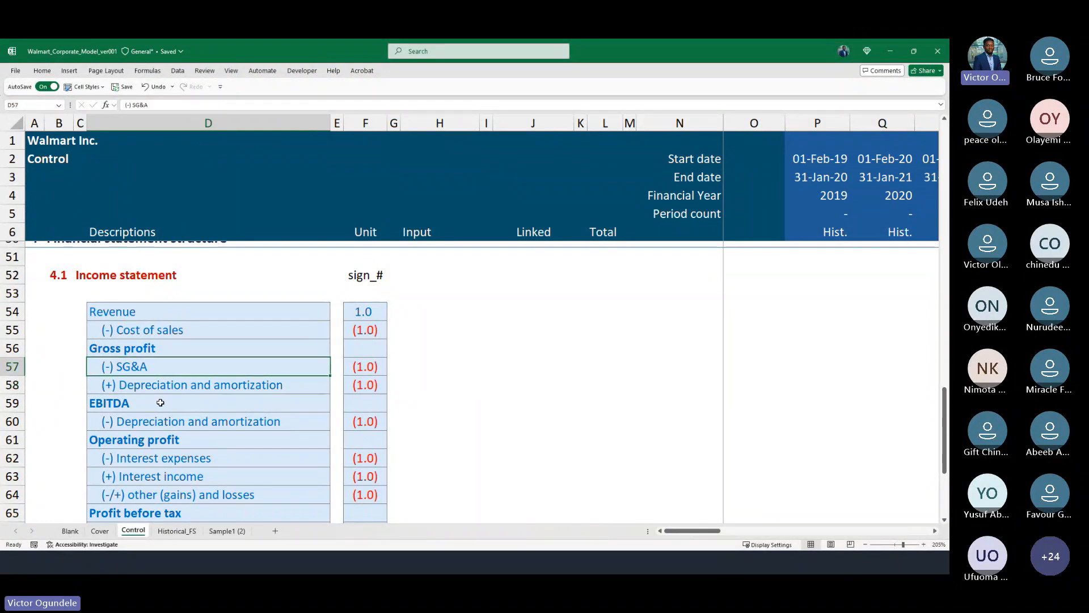
{"action": "key", "text": "F2"}
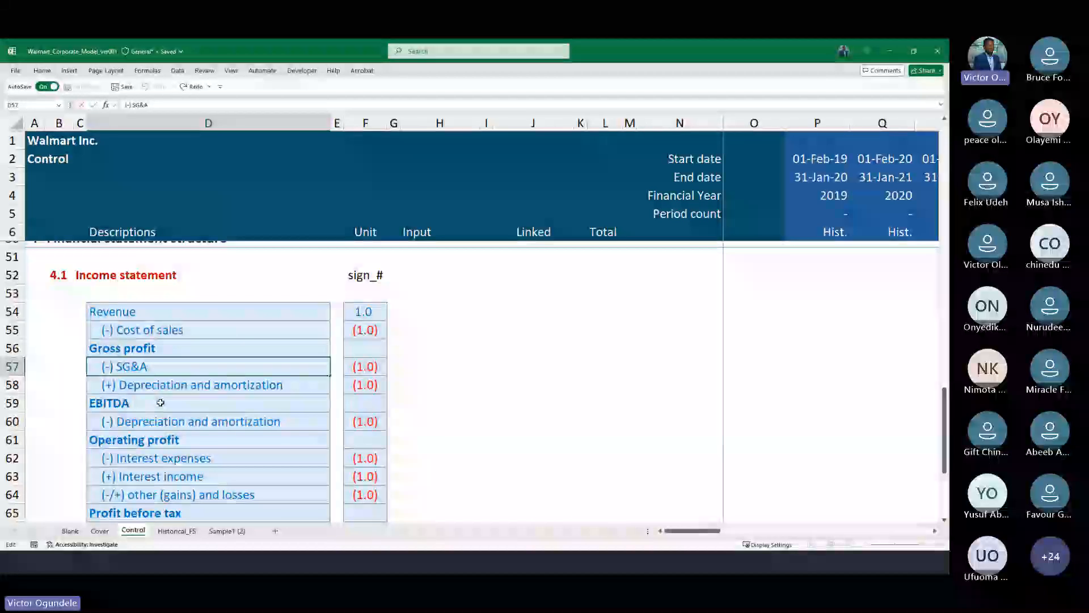
{"action": "type", "text": "(before"}
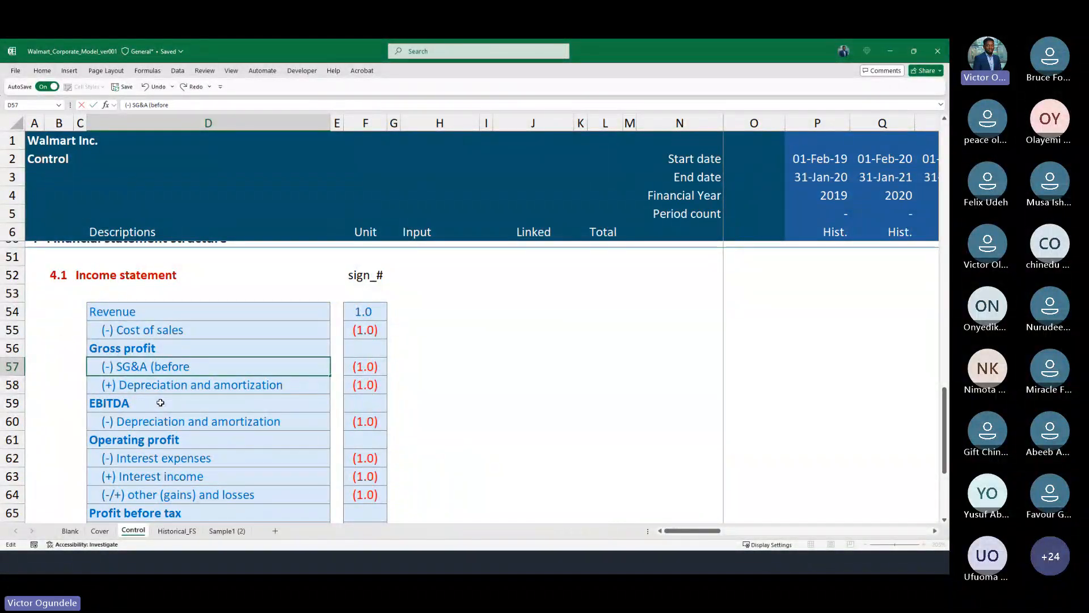
{"action": "type", "text": " deduc"}
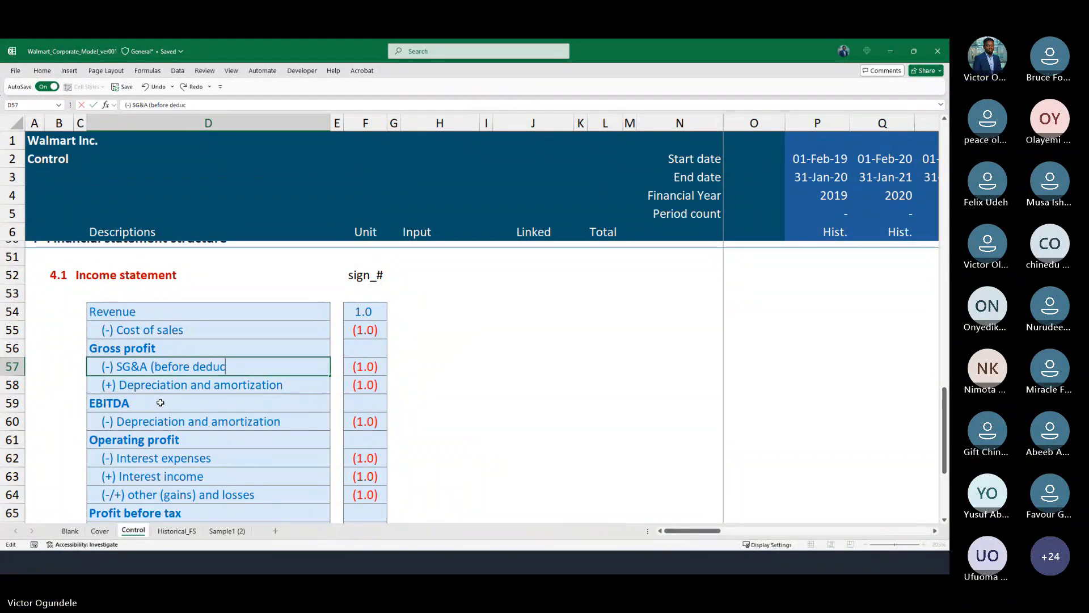
{"action": "type", "text": "ting depr"}
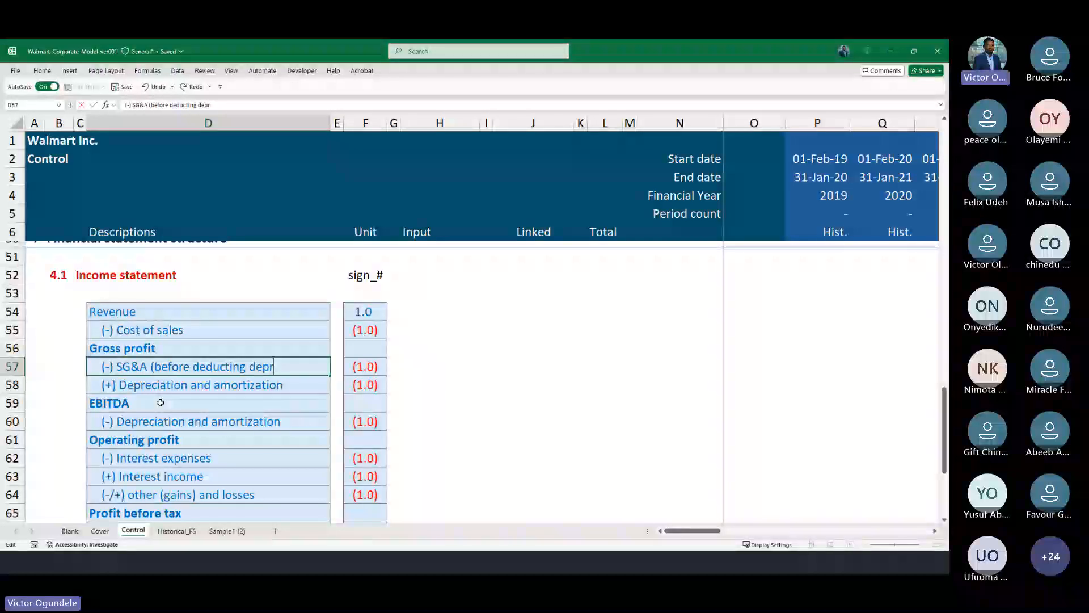
{"action": "type", "text": ". & amort"}
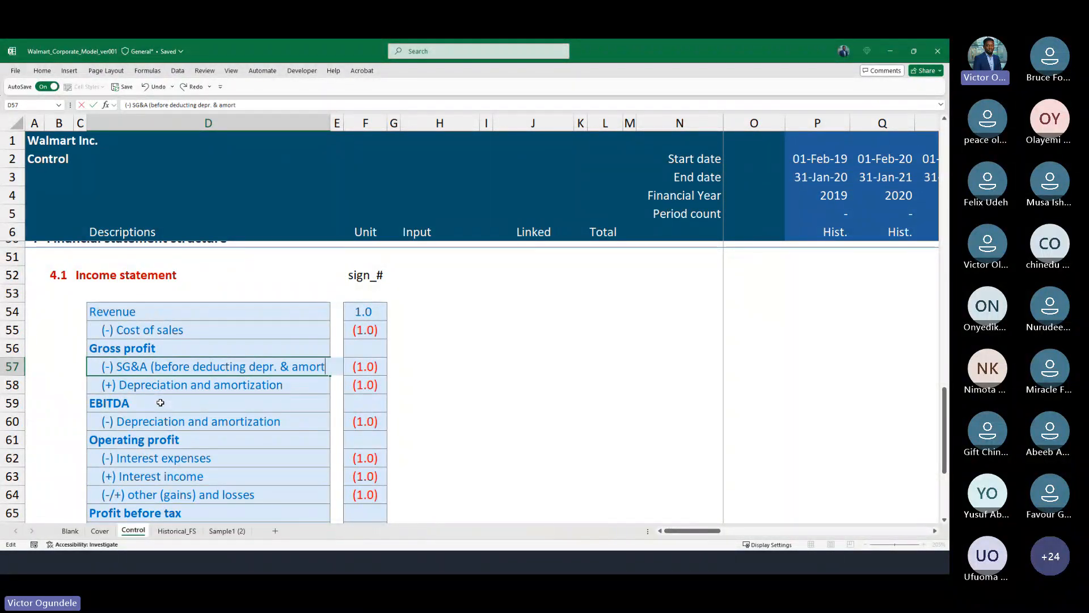
{"action": "type", "text": ".)"}
{"action": "key", "text": "ctrl+Return"}
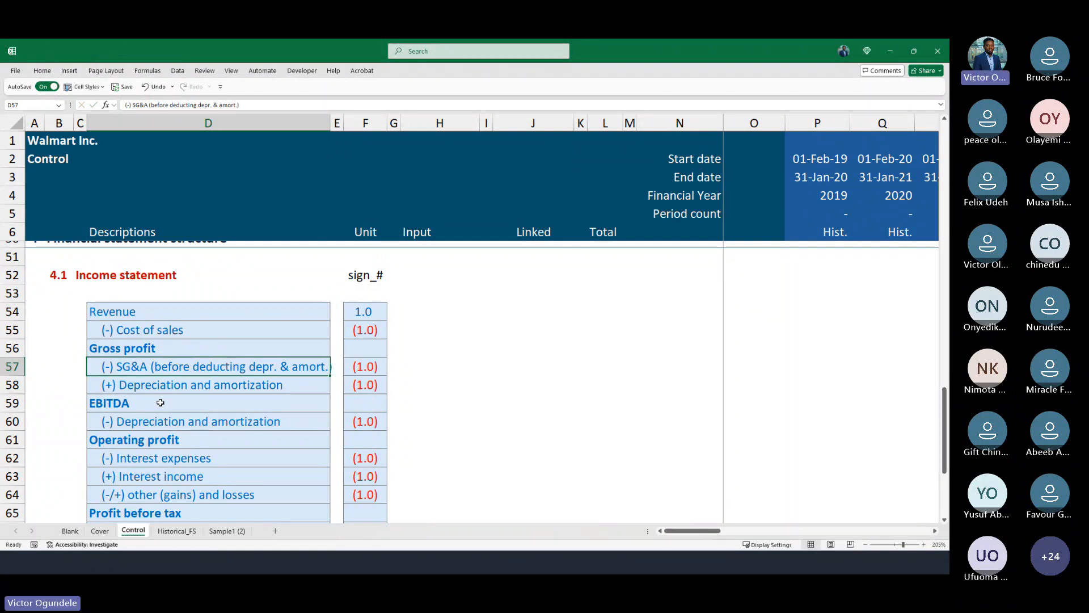
AutoFit the width of the Descriptions column to the renamed SG&A label.
{"action": "scroll", "coordinate": [161, 403], "scroll_direction": "up", "scroll_amount": 1}
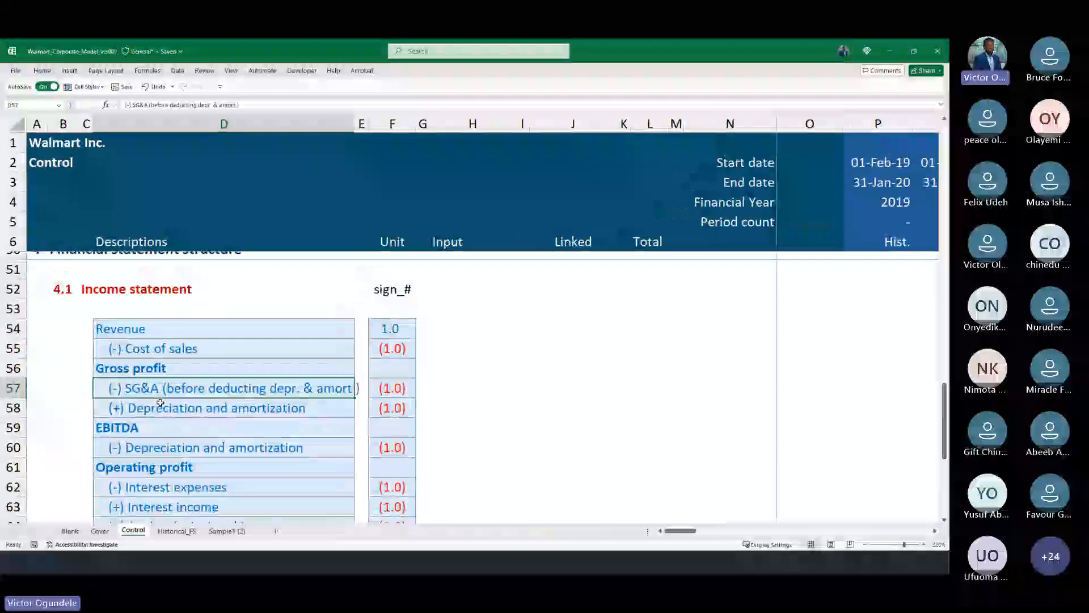
{"action": "key", "text": "alt+h"}
{"action": "key", "text": "o"}
{"action": "key", "text": "i"}
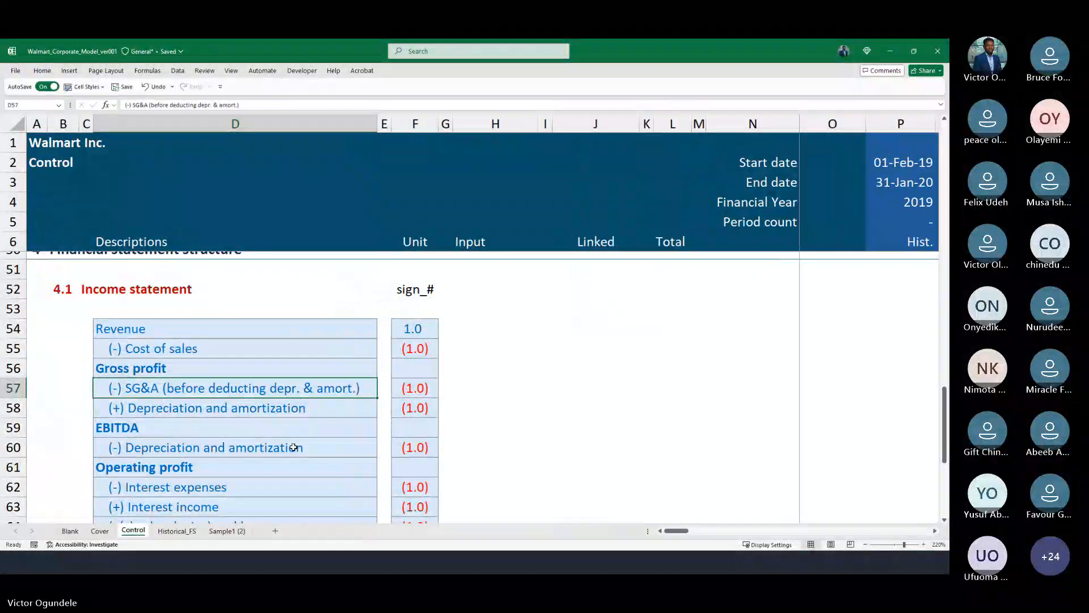
Insert another blank row directly above EBITDA in section 4.1 Income statement.
{"action": "key", "text": "Down"}
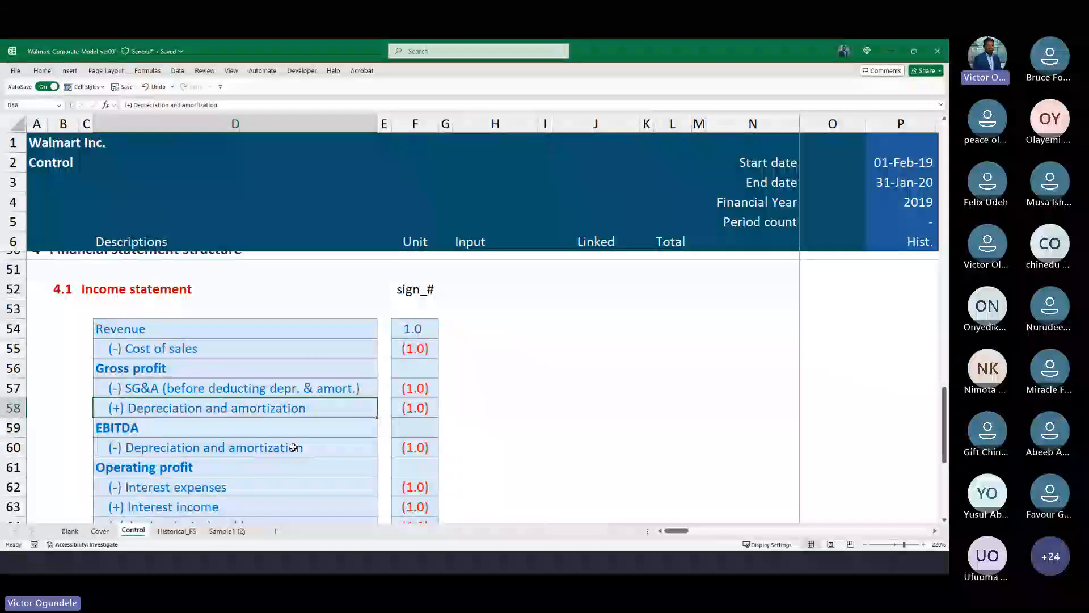
{"action": "key", "text": "Down"}
{"action": "key", "text": "shift+space"}
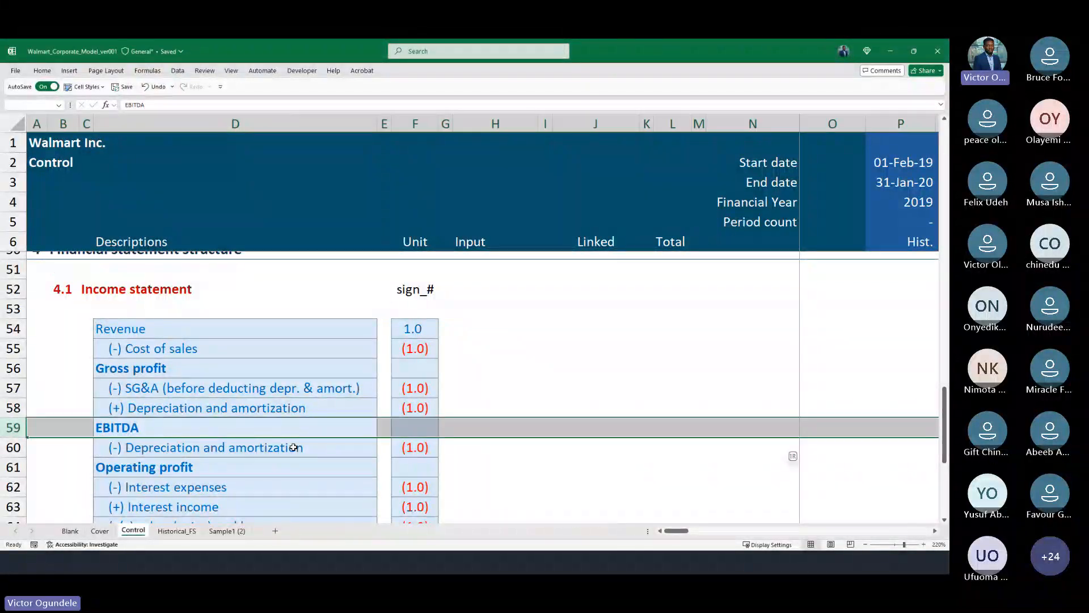
{"action": "key", "text": "ctrl+shift+plus"}
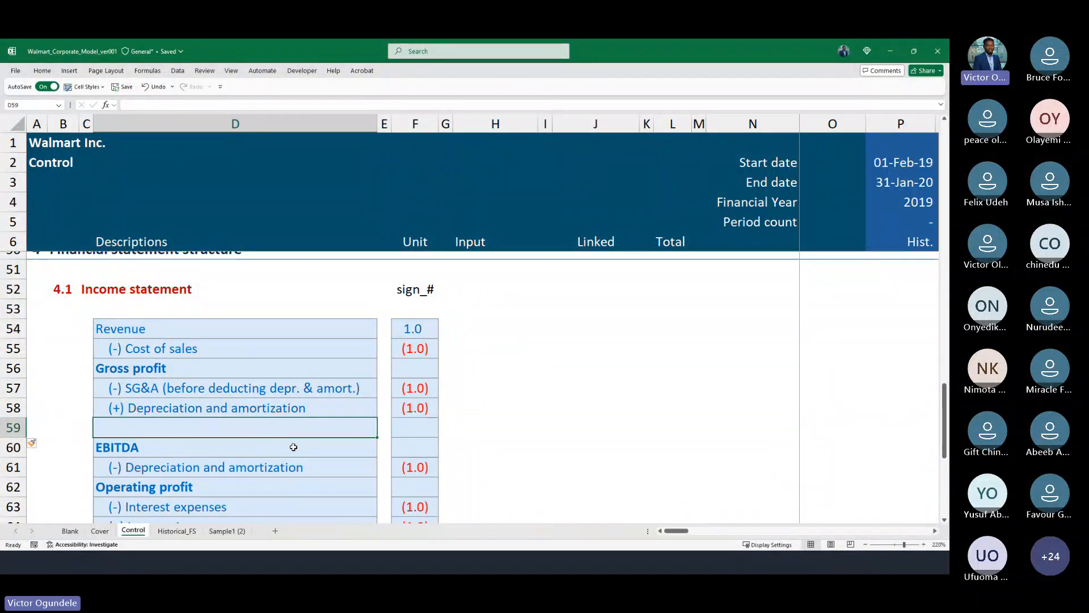
Copy the SG&A label from below Gross profit into the blank row above EBITDA.
{"action": "key", "text": "Up"}
{"action": "key", "text": "Up"}
{"action": "key", "text": "ctrl+c"}
{"action": "key", "text": "Down"}
{"action": "key", "text": "Down"}
{"action": "key", "text": "ctrl+v"}
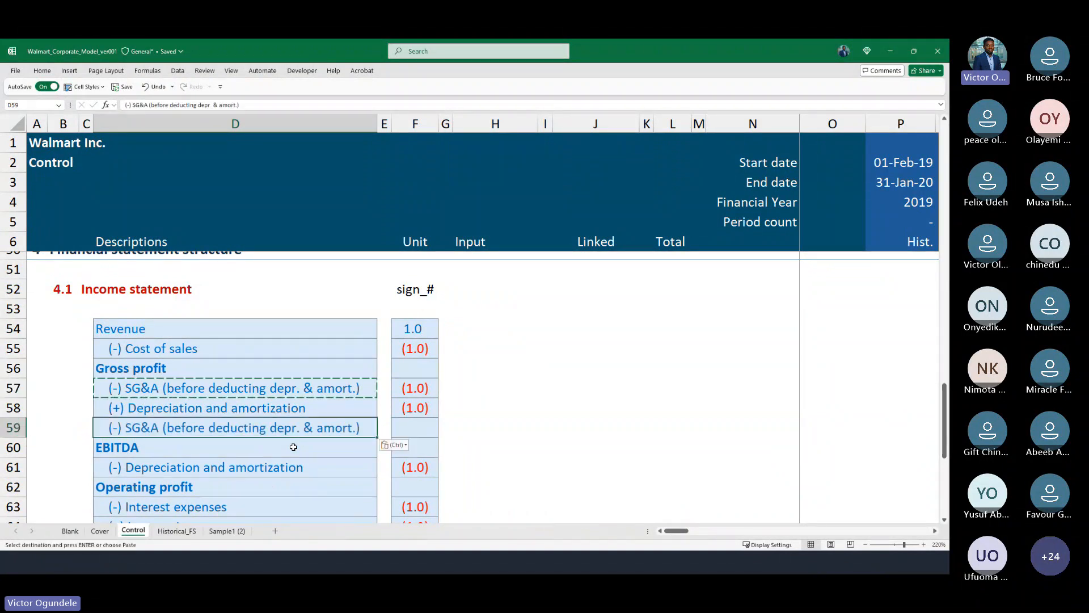
Change the copied label above EBITDA to "(-) SG&A (after deducting depr. & amort.)".
{"action": "key", "text": "F2"}
{"action": "key", "text": "ctrl+shift+Left"}
{"action": "key", "text": "ctrl+shift+Left"}
{"action": "key", "text": "ctrl+shift+Left"}
{"action": "key", "text": "ctrl+shift+Left"}
{"action": "key", "text": "ctrl+shift+Left"}
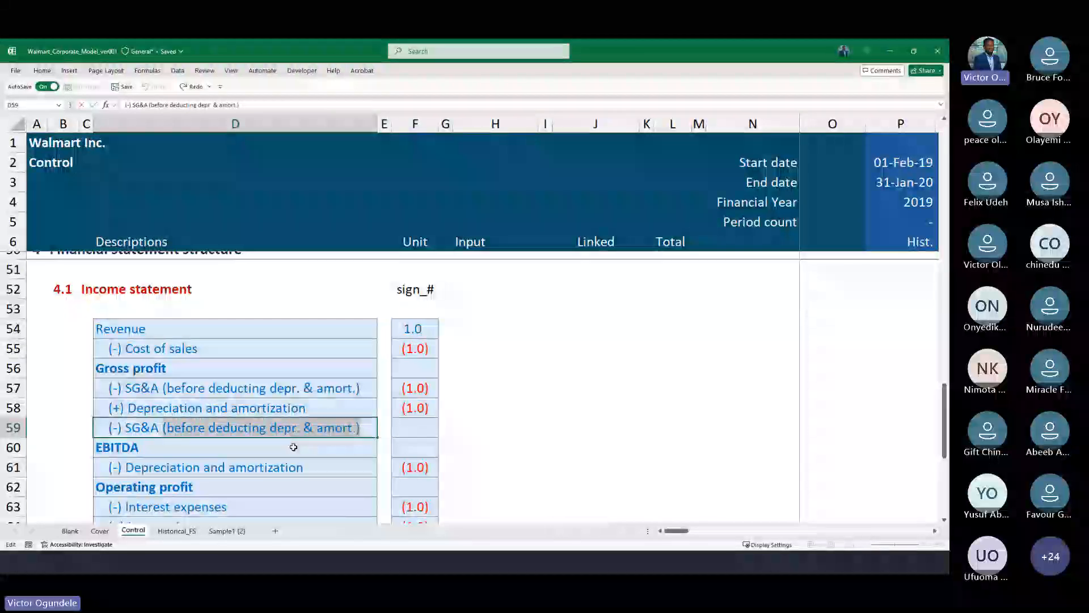
{"action": "key", "text": "shift+Right"}
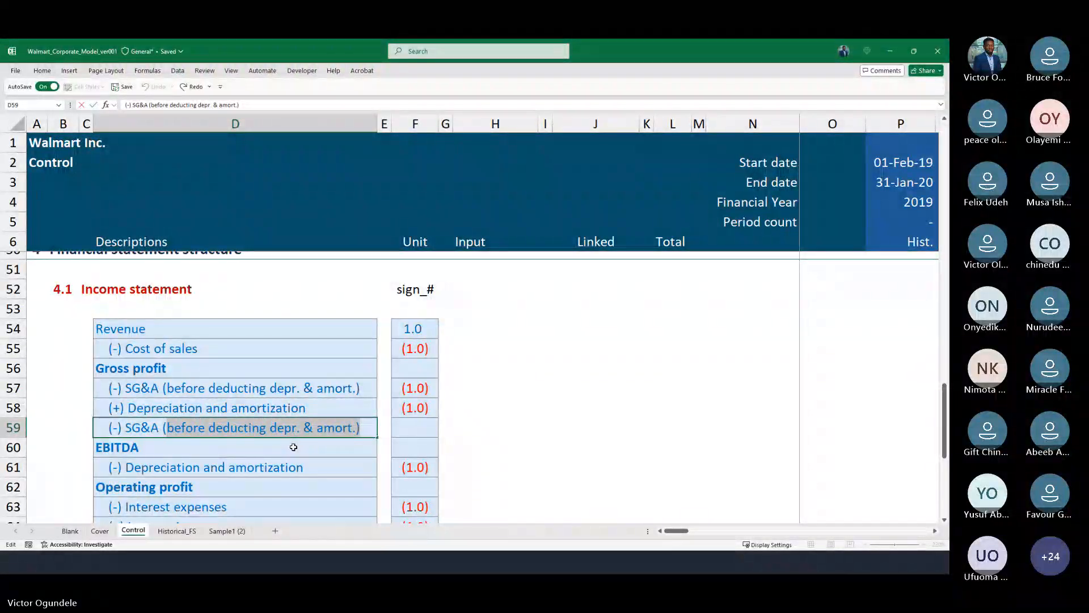
{"action": "key", "text": "BackSpace"}
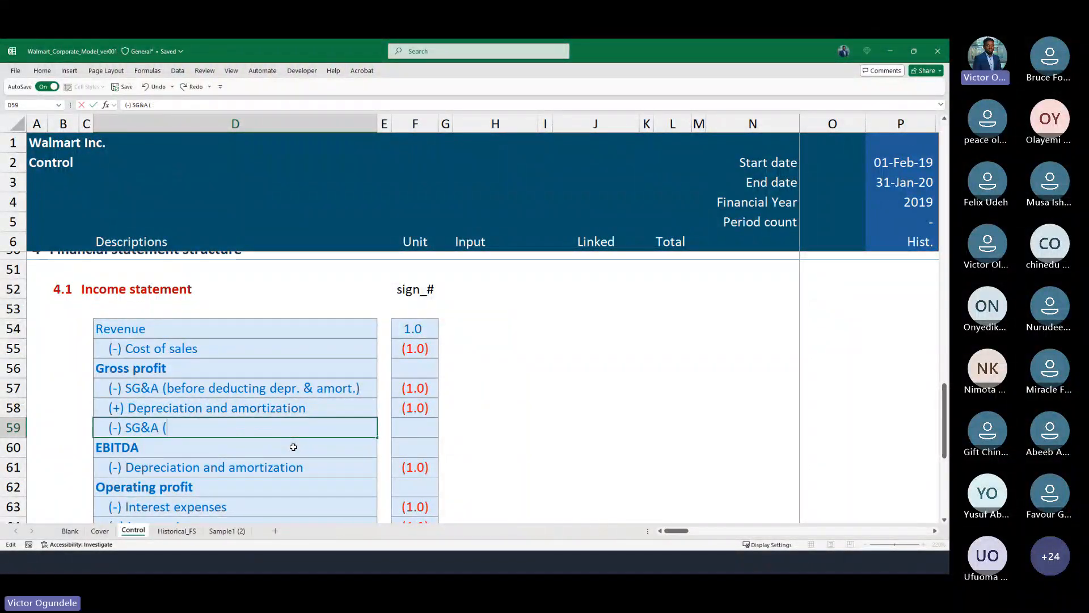
{"action": "type", "text": "after"}
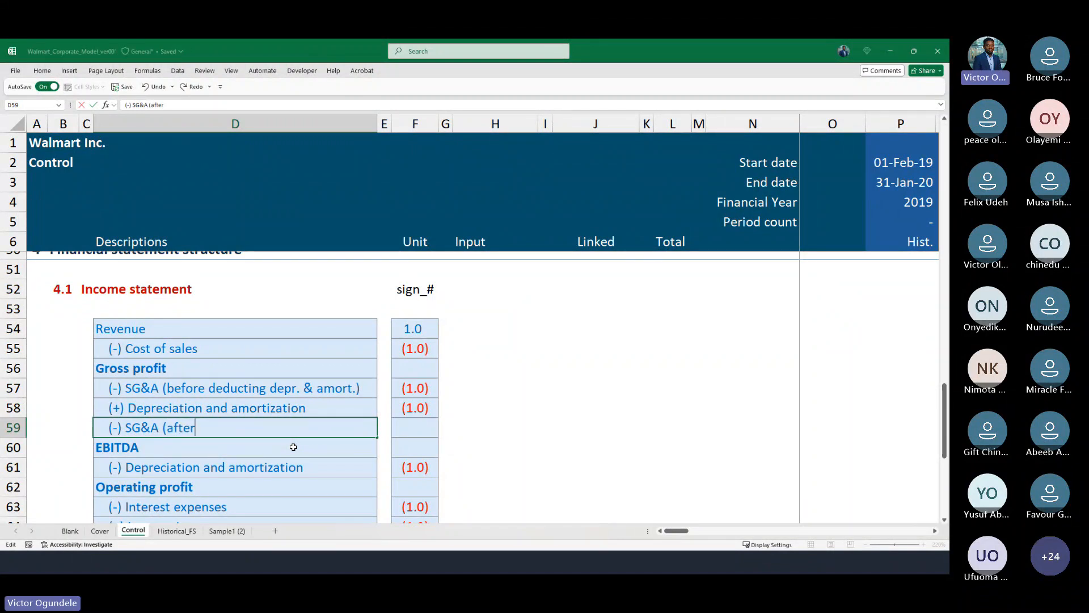
{"action": "type", "text": " deducting d"}
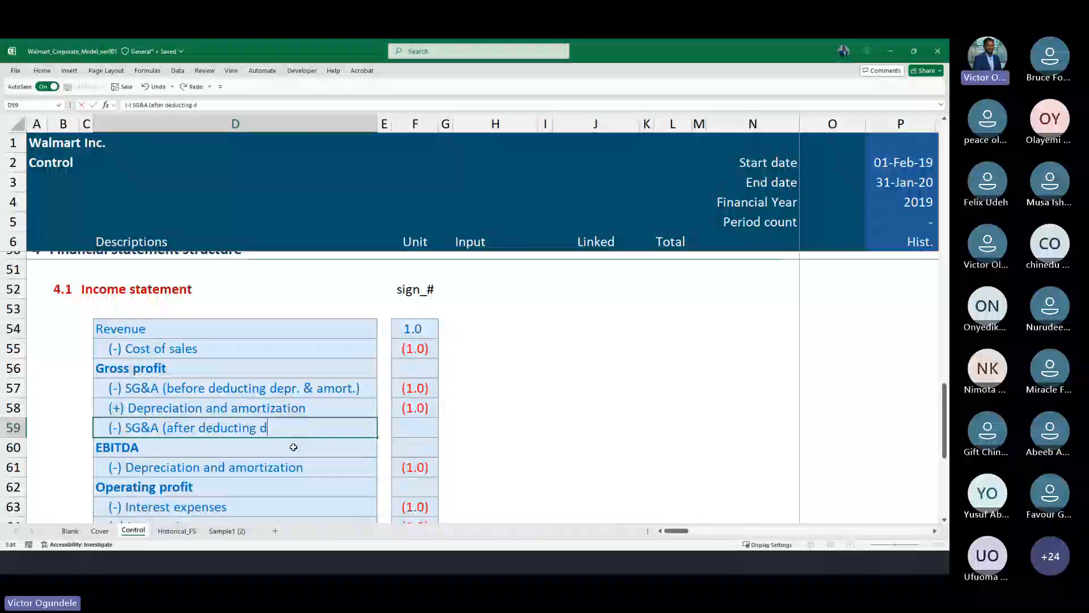
{"action": "type", "text": "epr. & amort"}
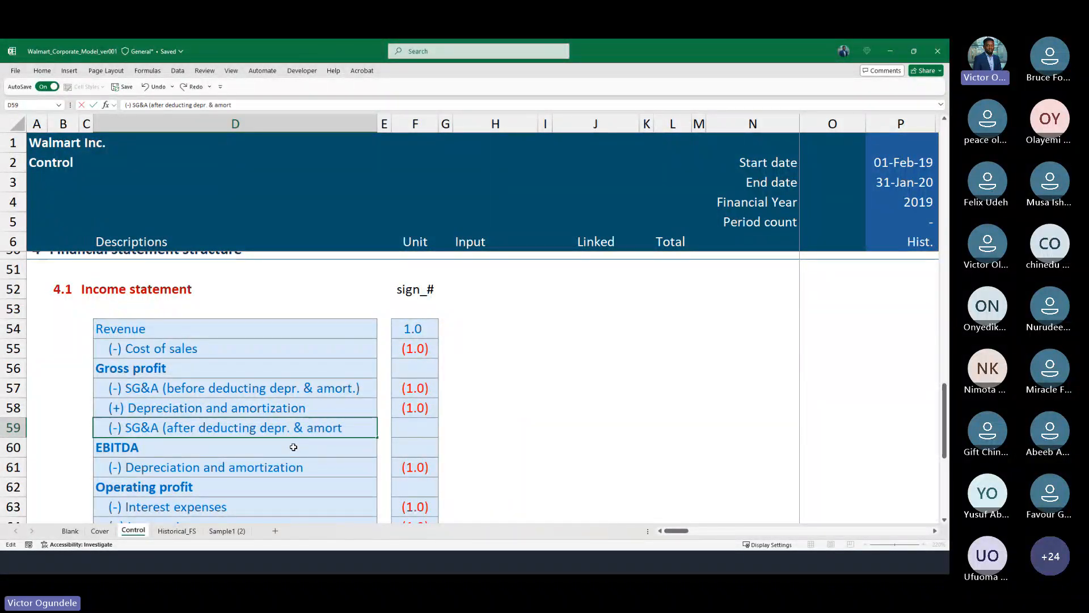
{"action": "type", "text": ".)"}
{"action": "key", "text": "Tab"}
{"action": "key", "text": "Tab"}
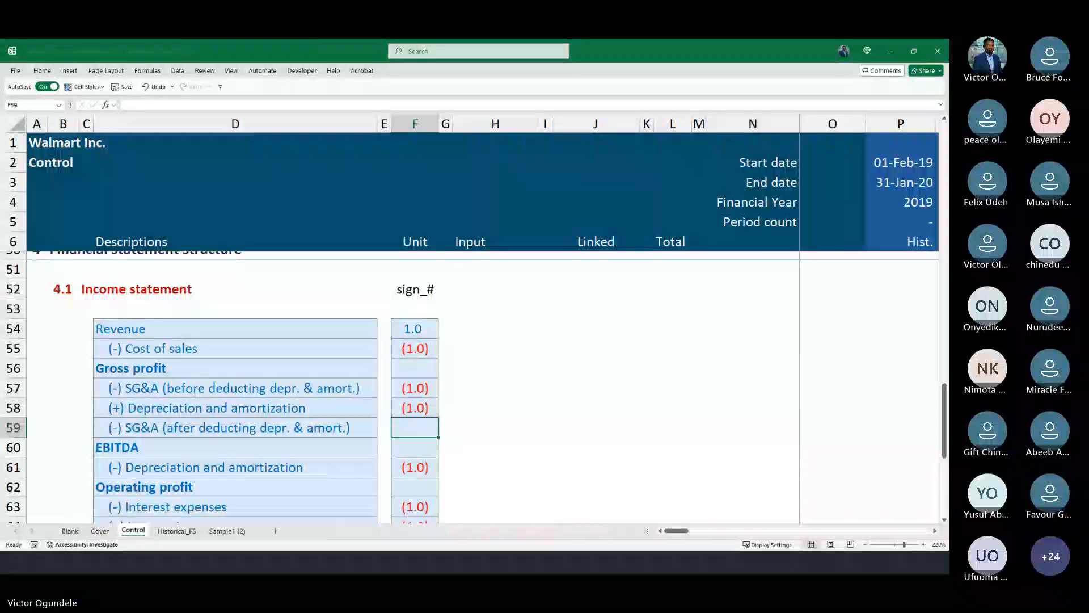
{"action": "left_click", "coordinate": [15, 70]}
{"action": "left_click", "coordinate": [204, 426]}
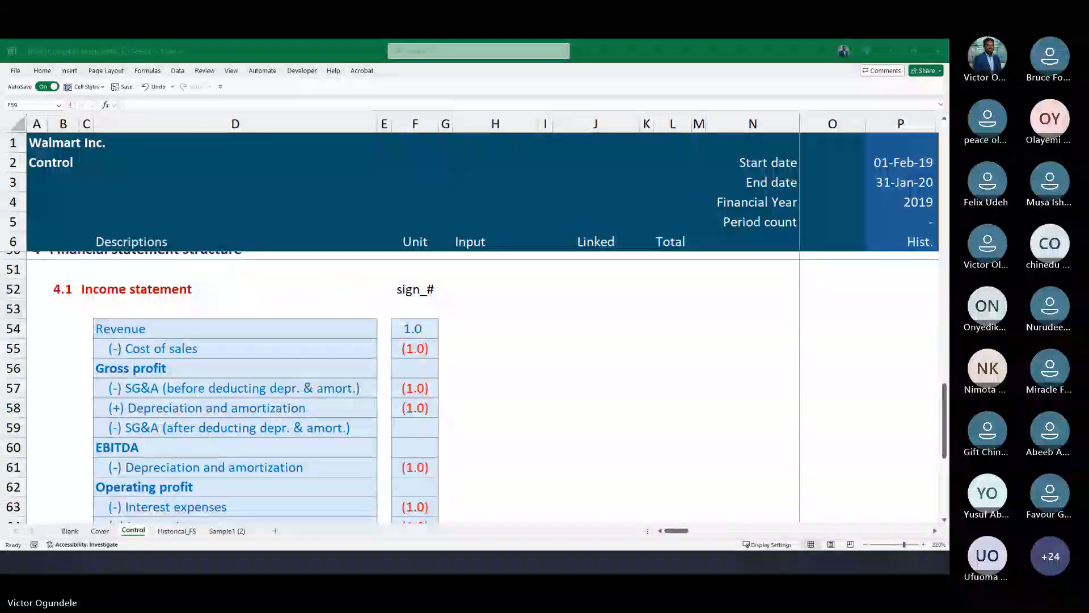
{"action": "key", "text": "alt+Tab"}
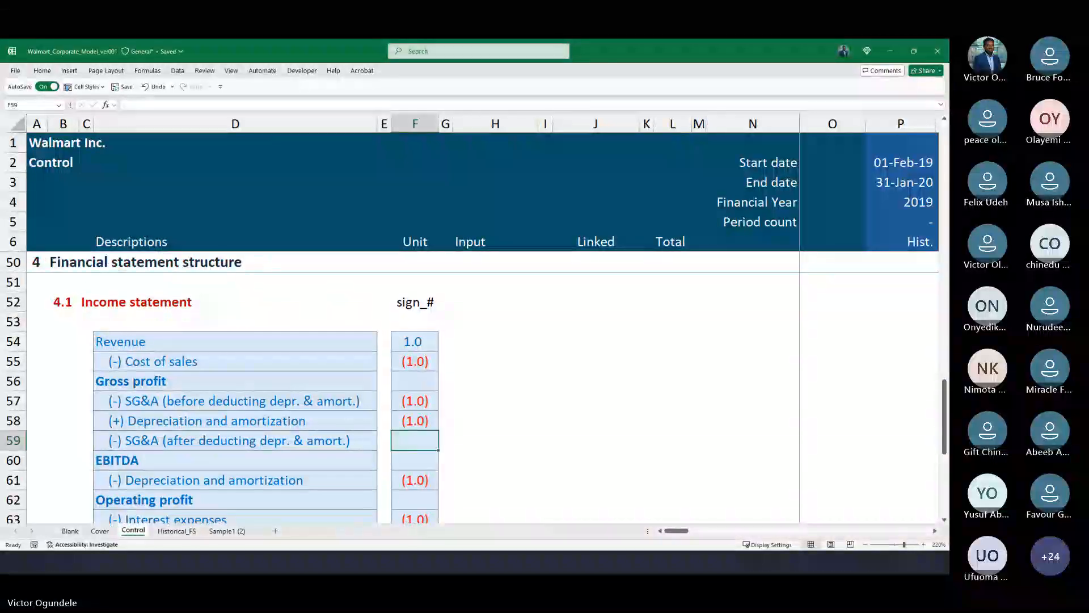
Replace "after" with "excl." in the SG&A label directly above EBITDA.
{"action": "left_click", "coordinate": [246, 420]}
{"action": "double_click", "coordinate": [143, 443]}
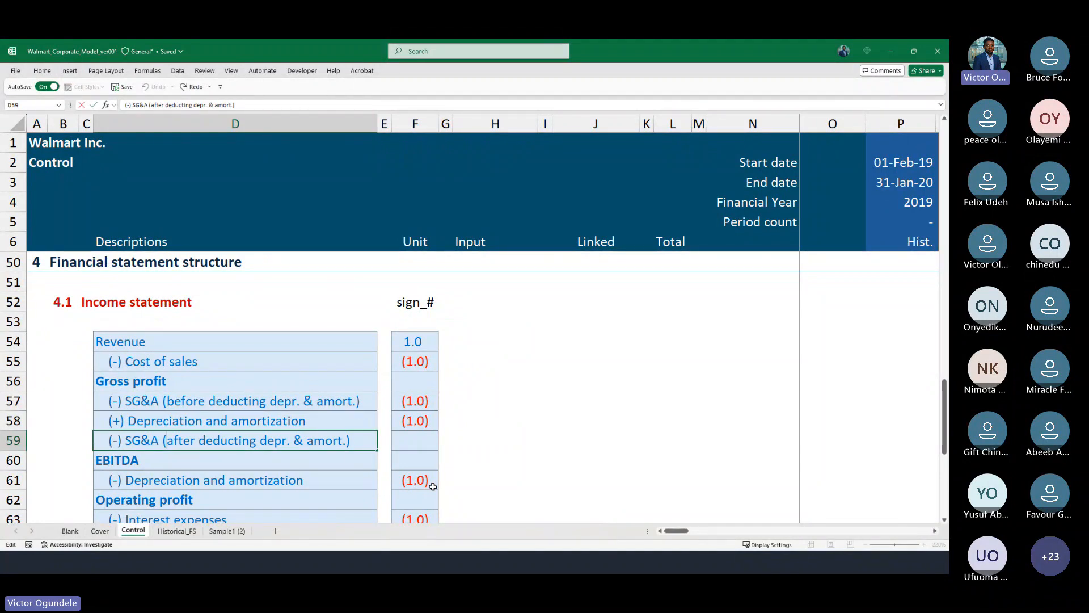
{"action": "key", "text": "Delete"}
{"action": "key", "text": "Delete"}
{"action": "key", "text": "Delete"}
{"action": "key", "text": "Delete"}
{"action": "key", "text": "Delete"}
{"action": "type", "text": "excl."}
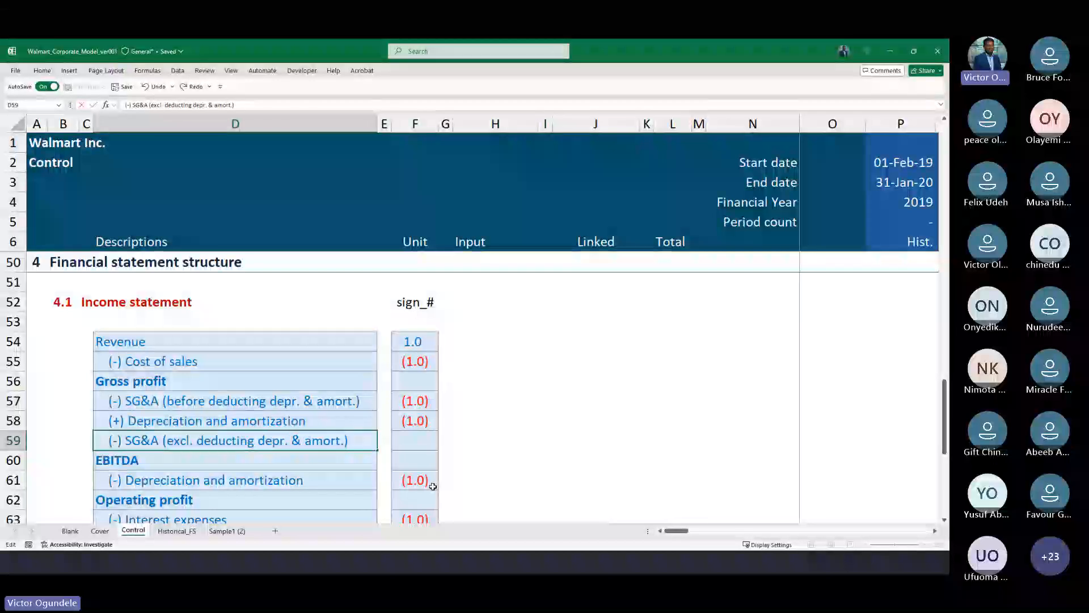
{"action": "key", "text": "Return"}
Change the SG&A label below Gross profit to "(-) SG&A (incl. depr. & amort.)".
{"action": "key", "text": "Up"}
{"action": "key", "text": "Up"}
{"action": "key", "text": "Up"}
{"action": "key", "text": "F2"}
{"action": "key", "text": "Left"}
{"action": "key", "text": "Left"}
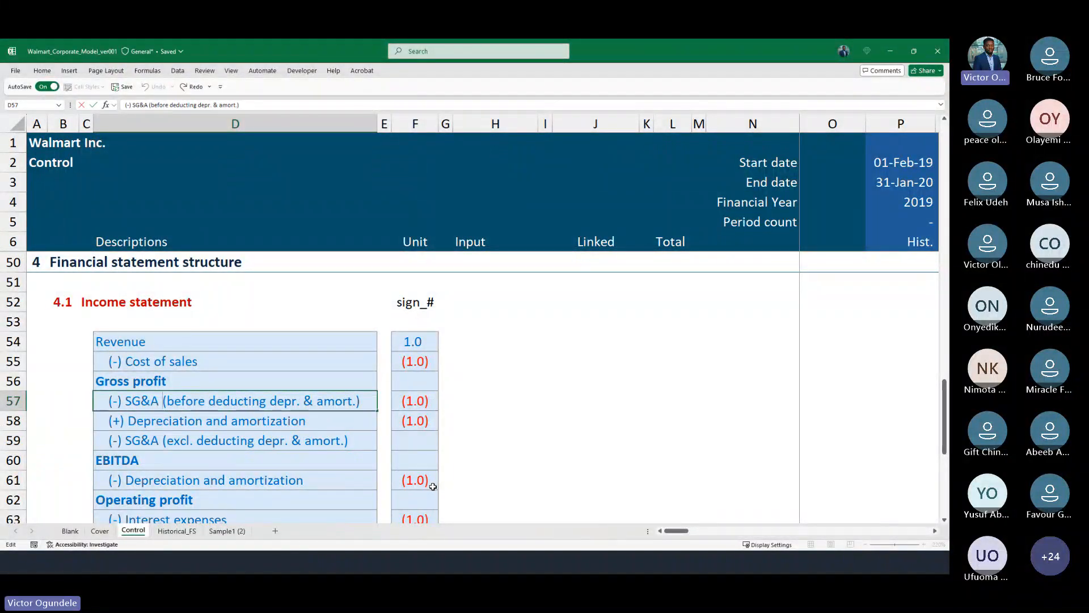
{"action": "key", "text": "ctrl+shift+Right"}
{"action": "key", "text": "ctrl+shift+Right"}
{"action": "key", "text": "shift+Left"}
{"action": "type", "text": "incl"}
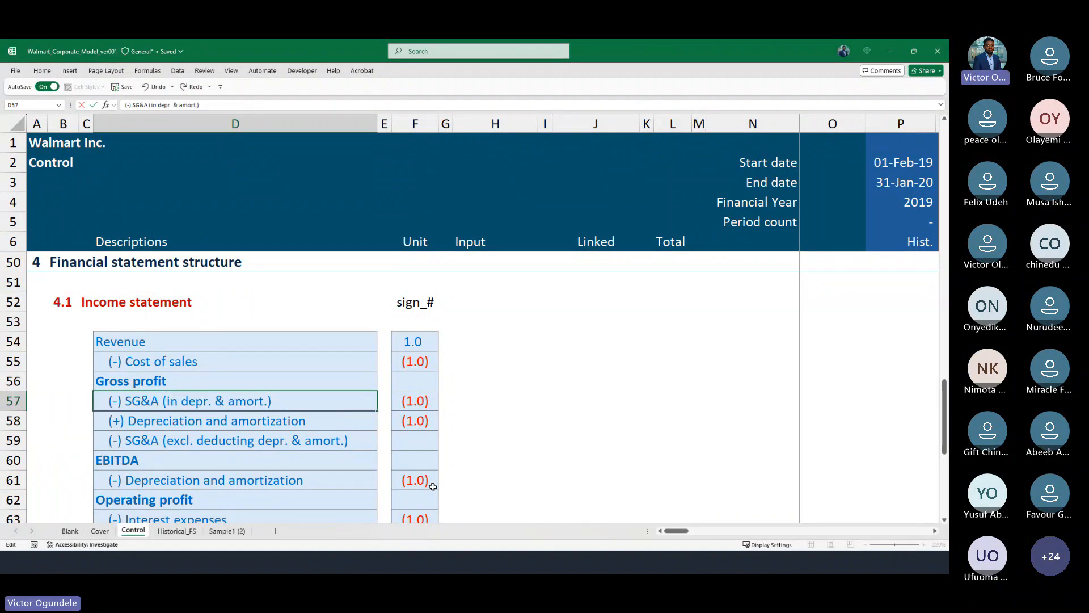
{"action": "type", "text": "."}
{"action": "key", "text": "ctrl+Return"}
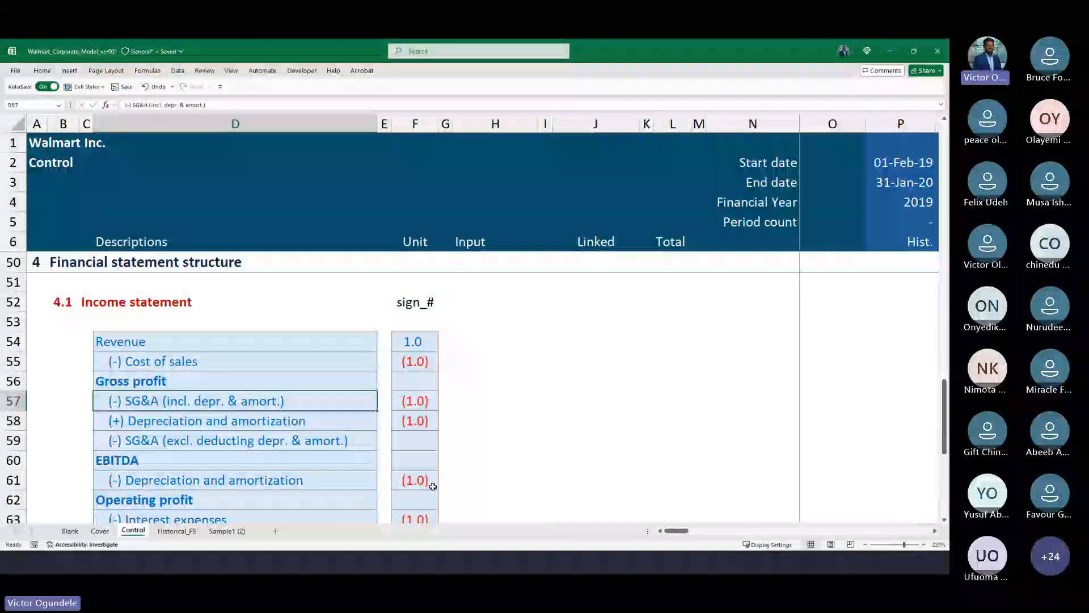
{"action": "left_click", "coordinate": [311, 442]}
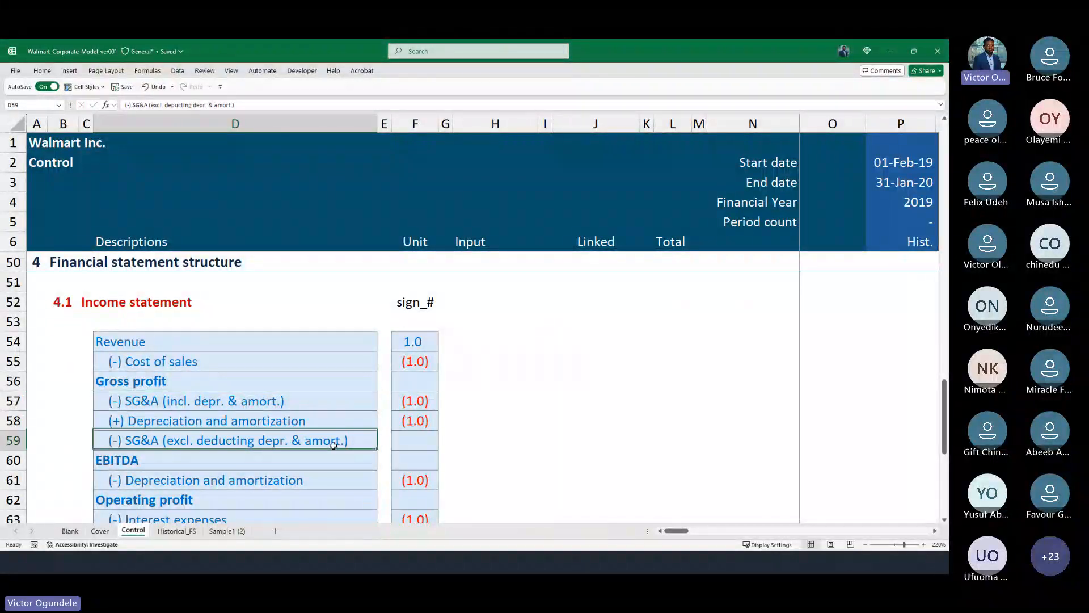
{"action": "scroll", "coordinate": [463, 475], "scroll_direction": "down", "scroll_amount": 1, "text": "ctrl"}
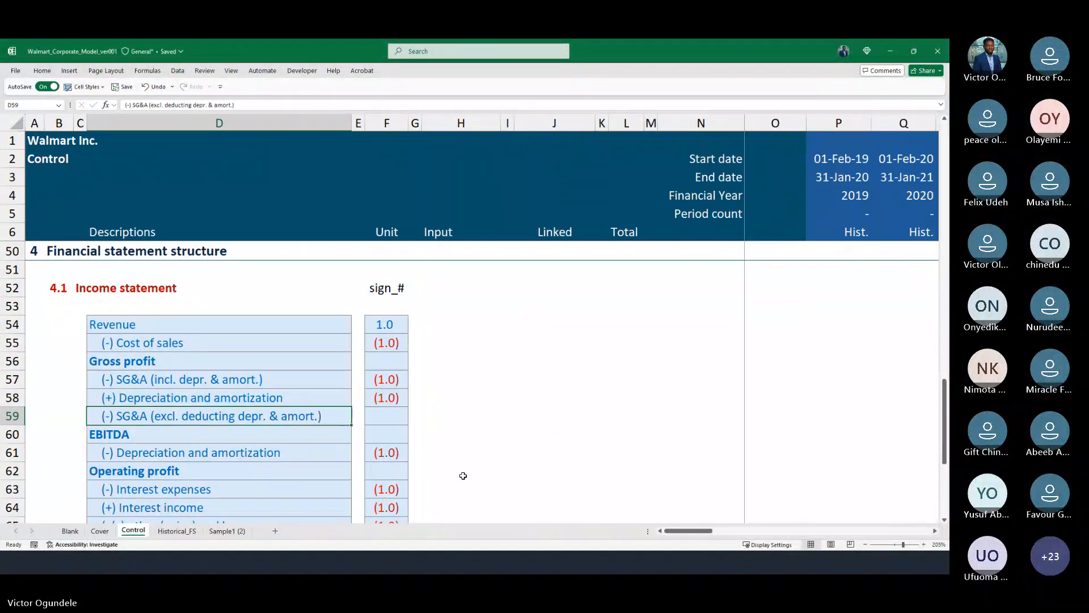
{"action": "scroll", "coordinate": [464, 476], "scroll_direction": "up", "scroll_amount": 1, "text": "ctrl"}
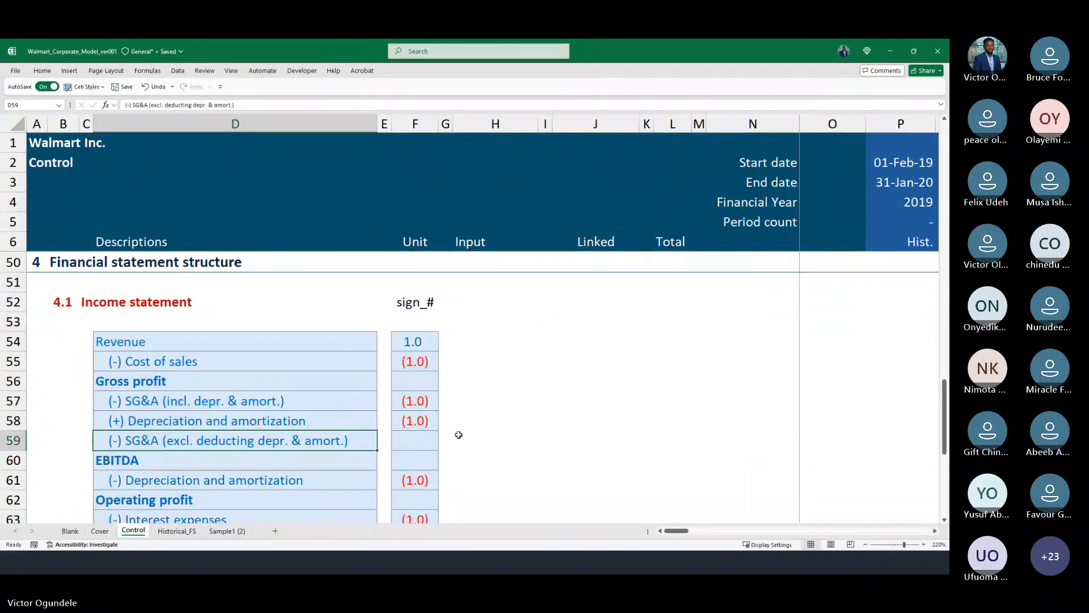
Enter a sample value of -500 in the Input column beside SG&A (incl. depr. & amort.) on Control.
{"action": "scroll", "coordinate": [341, 413], "scroll_direction": "down", "scroll_amount": 1}
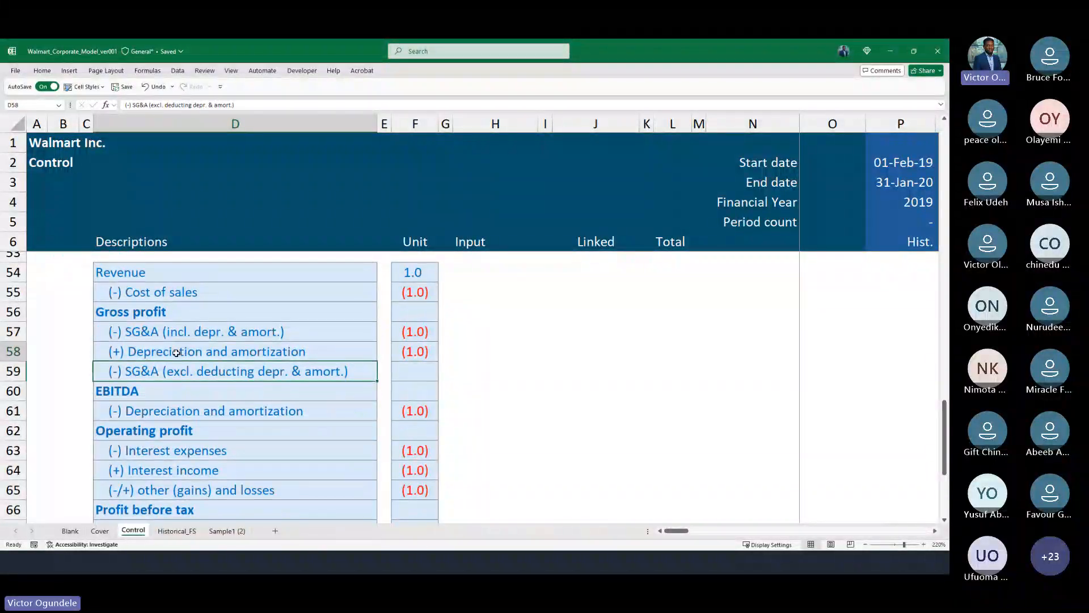
{"action": "left_click", "coordinate": [176, 353]}
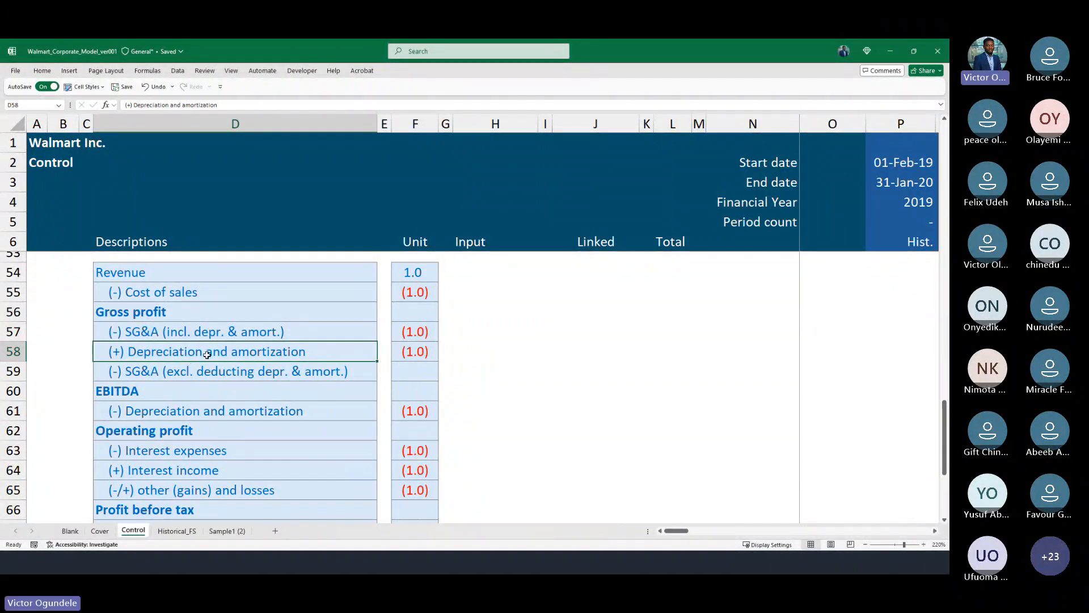
{"action": "left_click", "coordinate": [193, 411]}
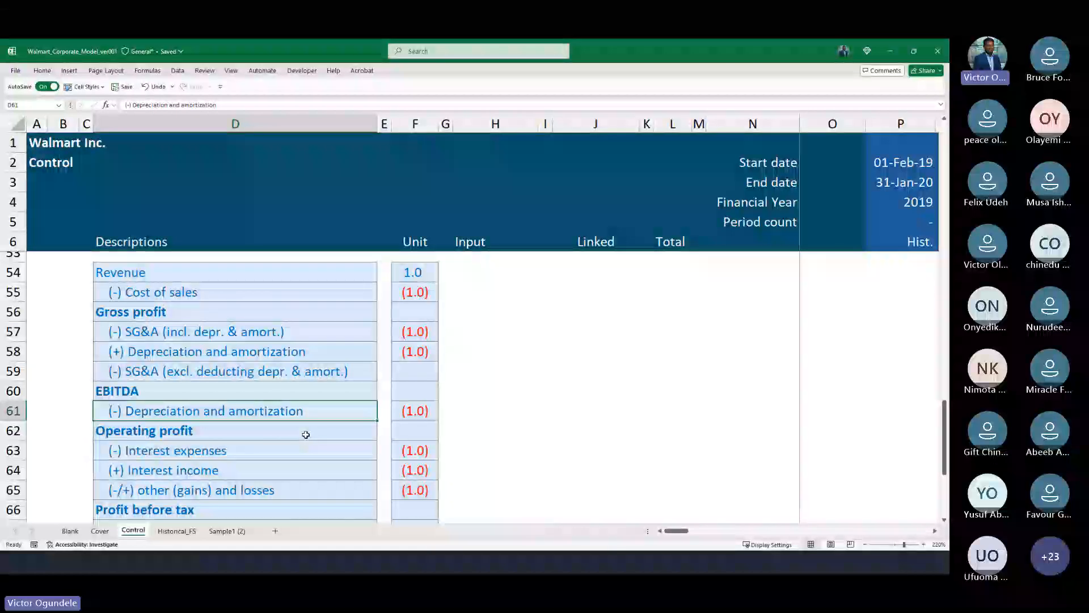
{"action": "scroll", "coordinate": [306, 435], "scroll_direction": "up", "scroll_amount": 1, "text": "ctrl"}
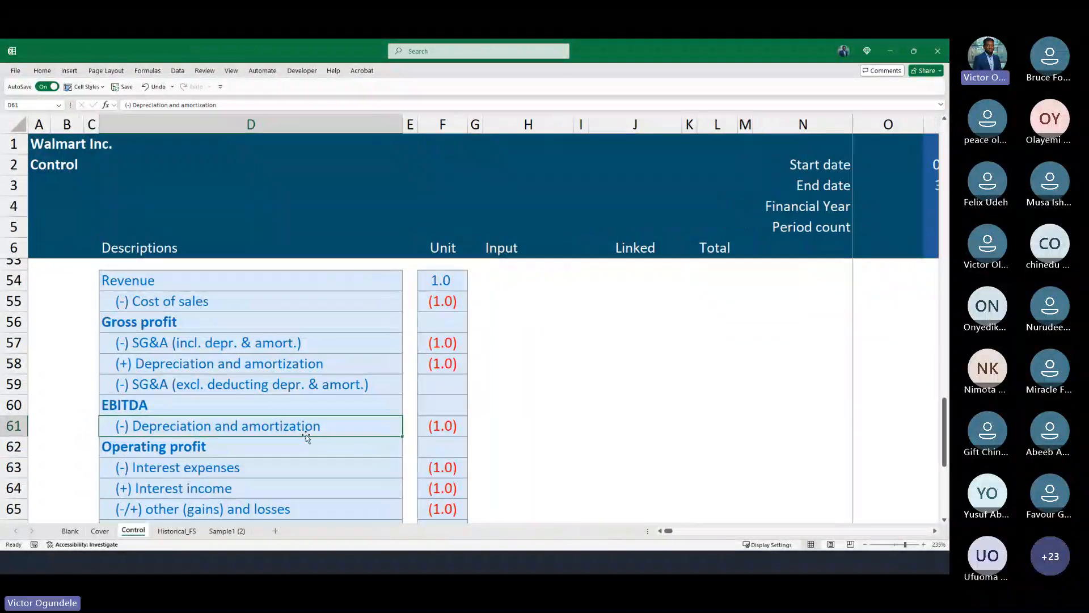
{"action": "left_click", "coordinate": [518, 343]}
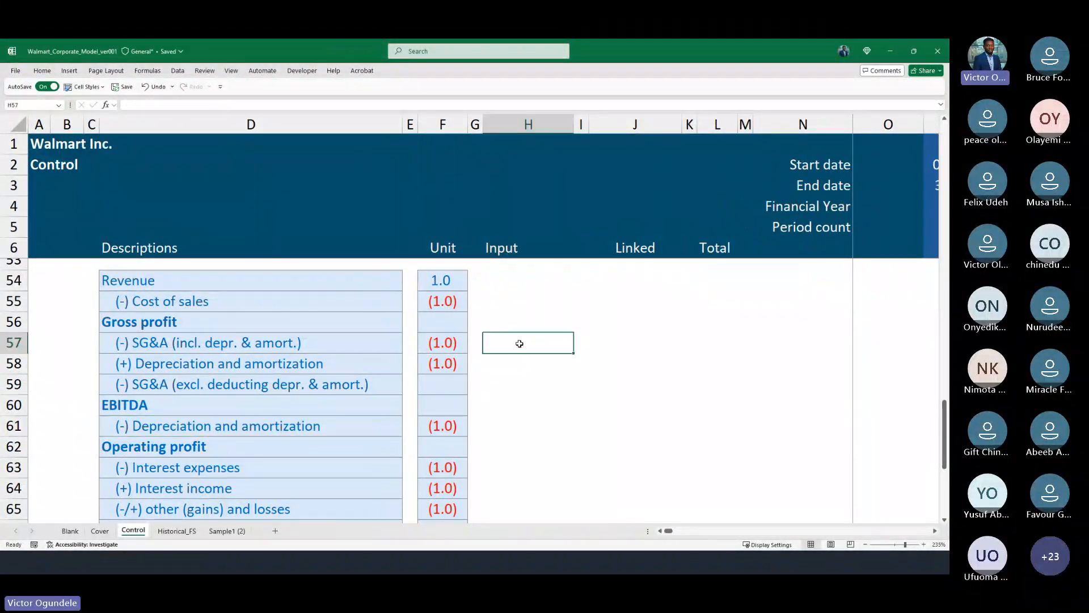
{"action": "type", "text": "-55"}
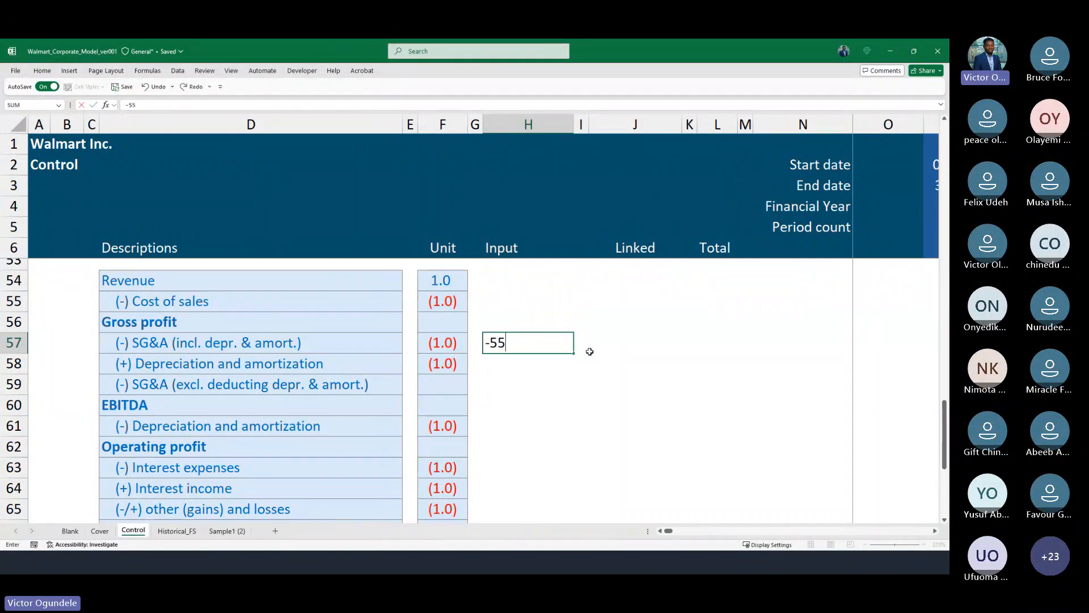
{"action": "type", "text": "0"}
{"action": "key", "text": "ctrl+Return"}
{"action": "scroll", "coordinate": [589, 352], "scroll_direction": "up", "scroll_amount": 2}
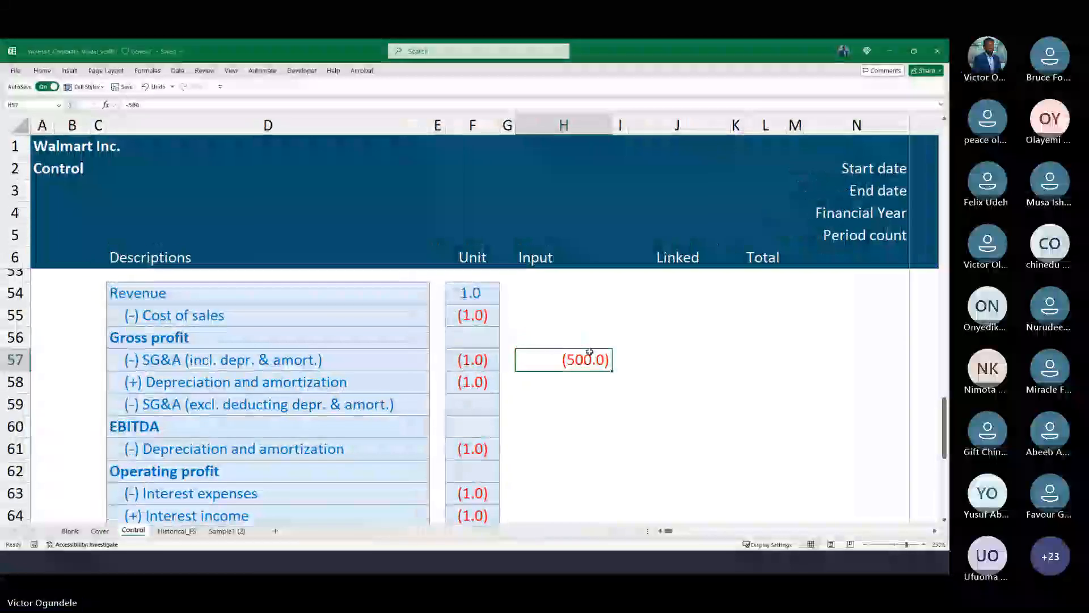
Enter a sample add-back of 500 in the Input column beside (+) Depreciation and amortization.
{"action": "left_click", "coordinate": [200, 360]}
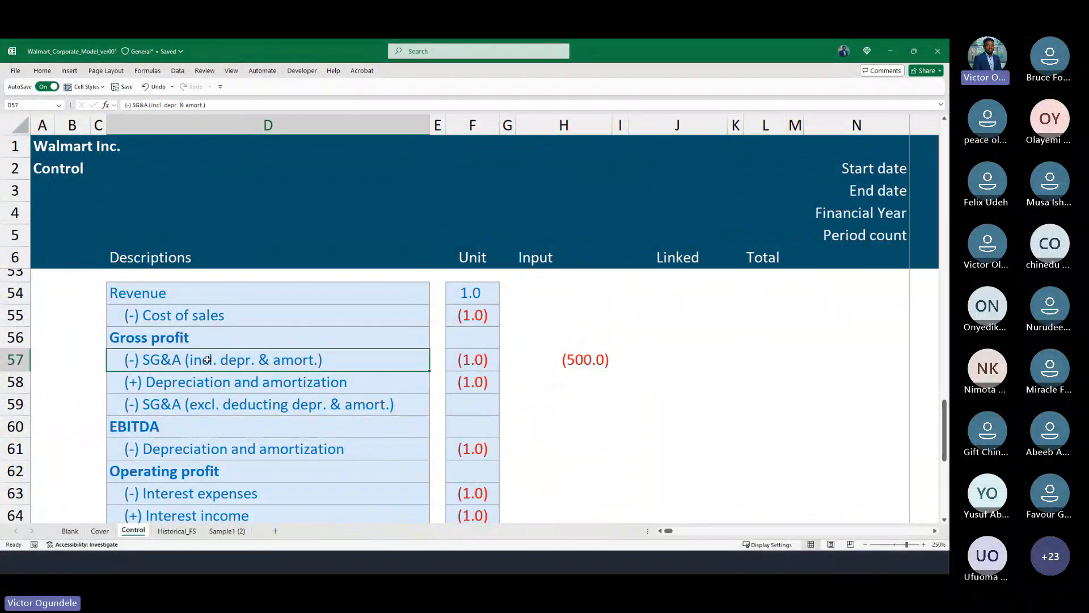
{"action": "left_click_drag", "start_coordinate": [207, 360], "coordinate": [587, 360]}
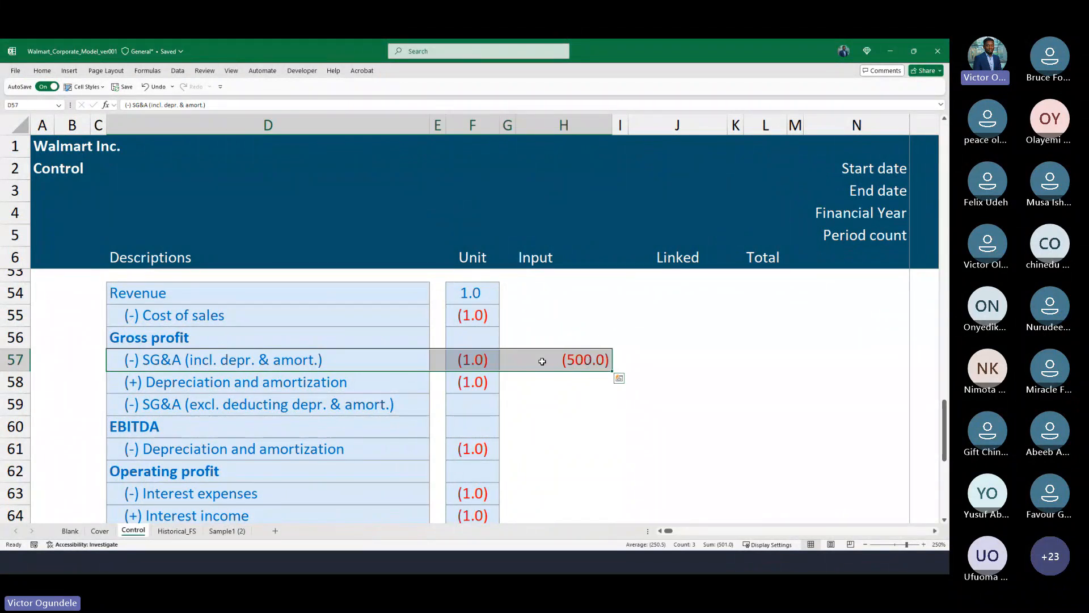
{"action": "left_click", "coordinate": [581, 377]}
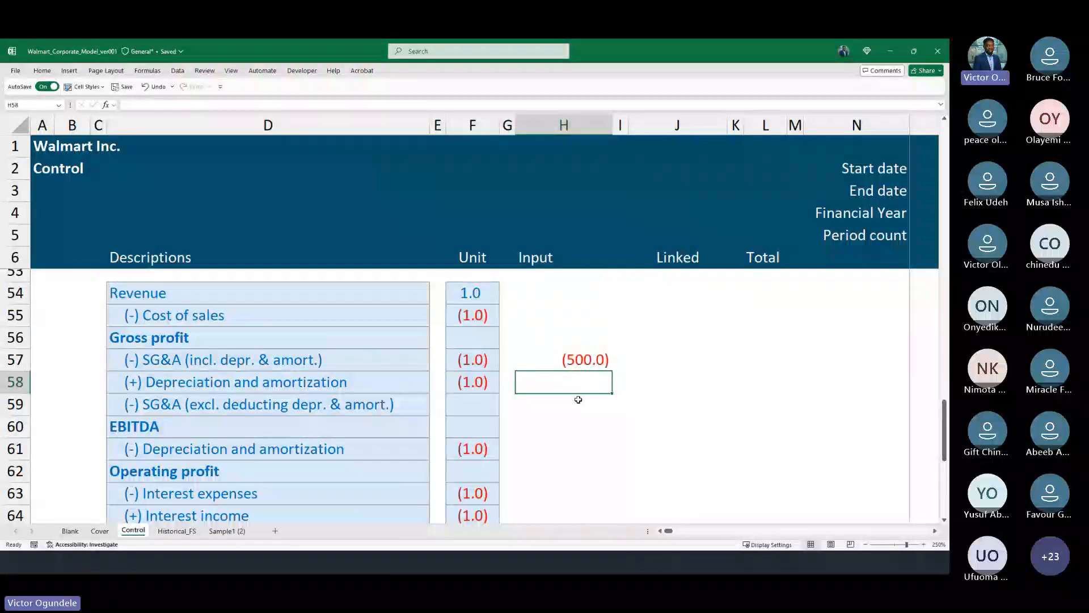
{"action": "type", "text": "50"}
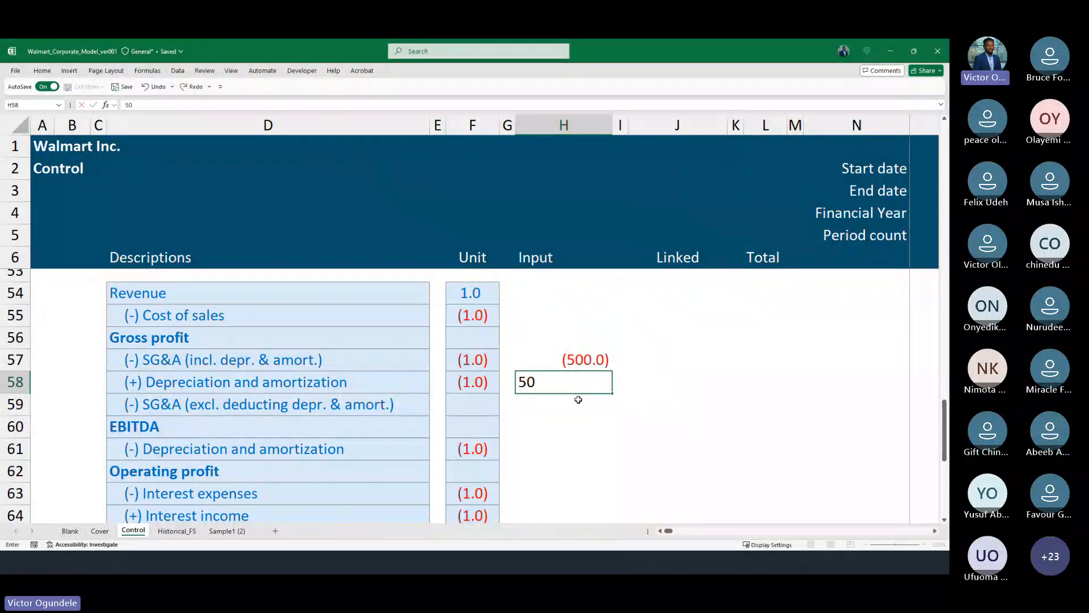
{"action": "type", "text": "0"}
{"action": "key", "text": "ctrl+Return"}
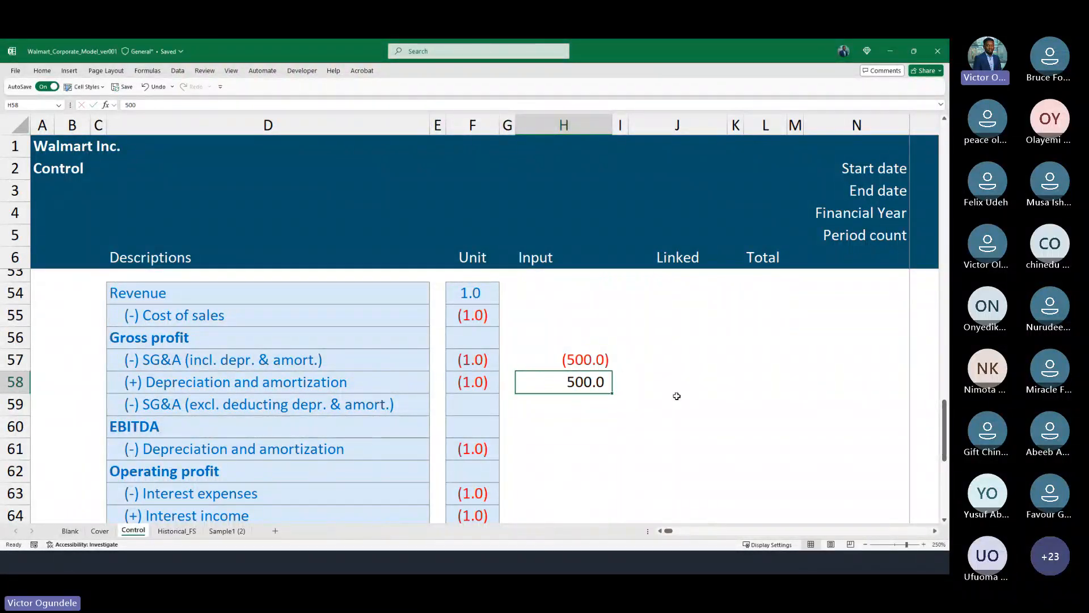
Sum the sample values with =SUM(H57:H58) in the SG&A row directly above EBITDA.
{"action": "key", "text": "Down"}
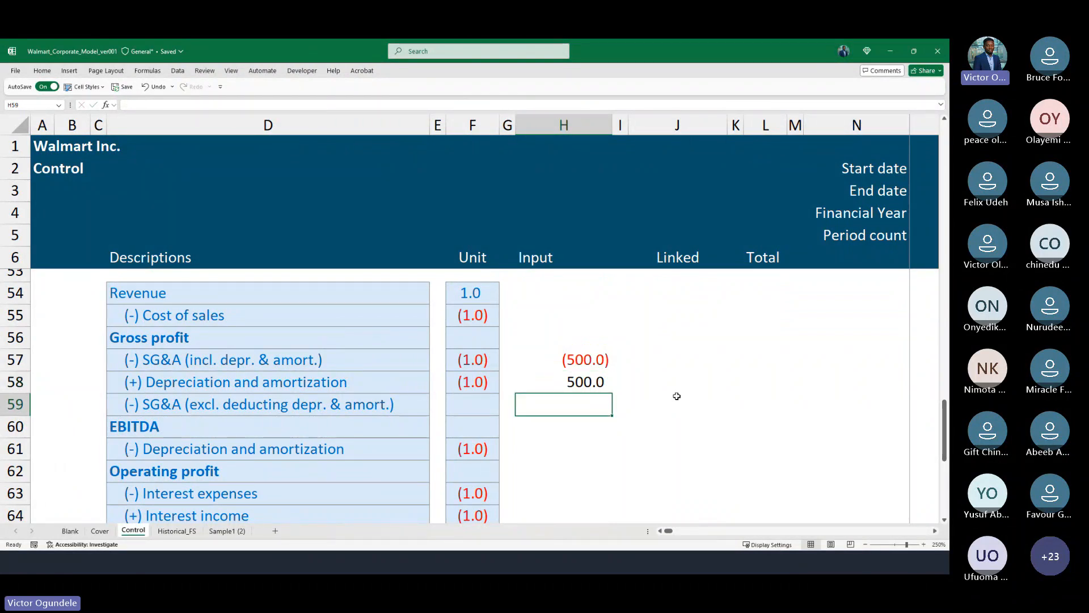
{"action": "key", "text": "alt+equal"}
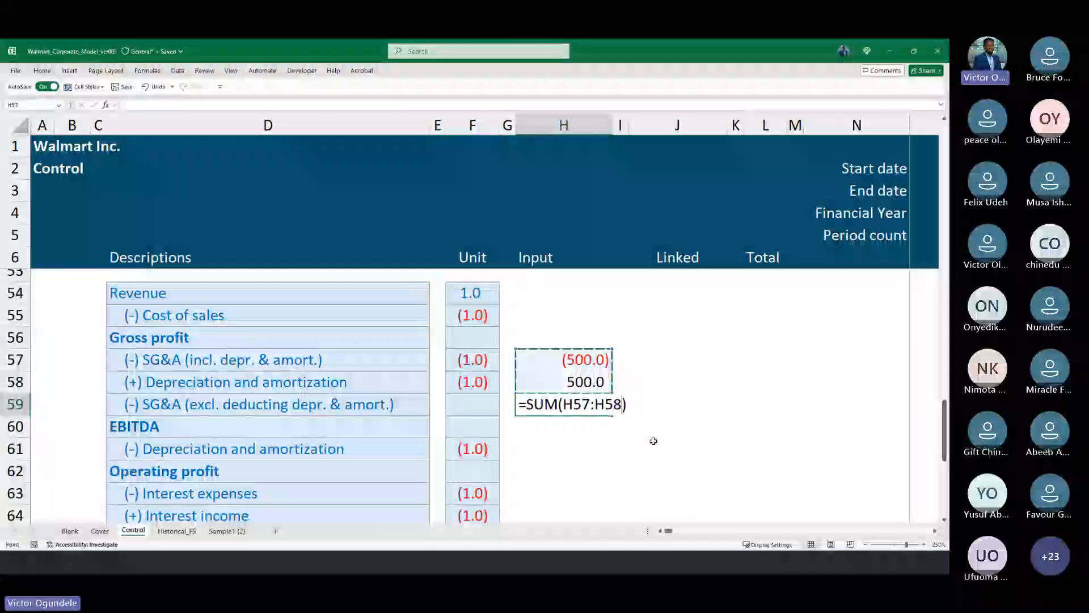
{"action": "key", "text": "ctrl+Return"}
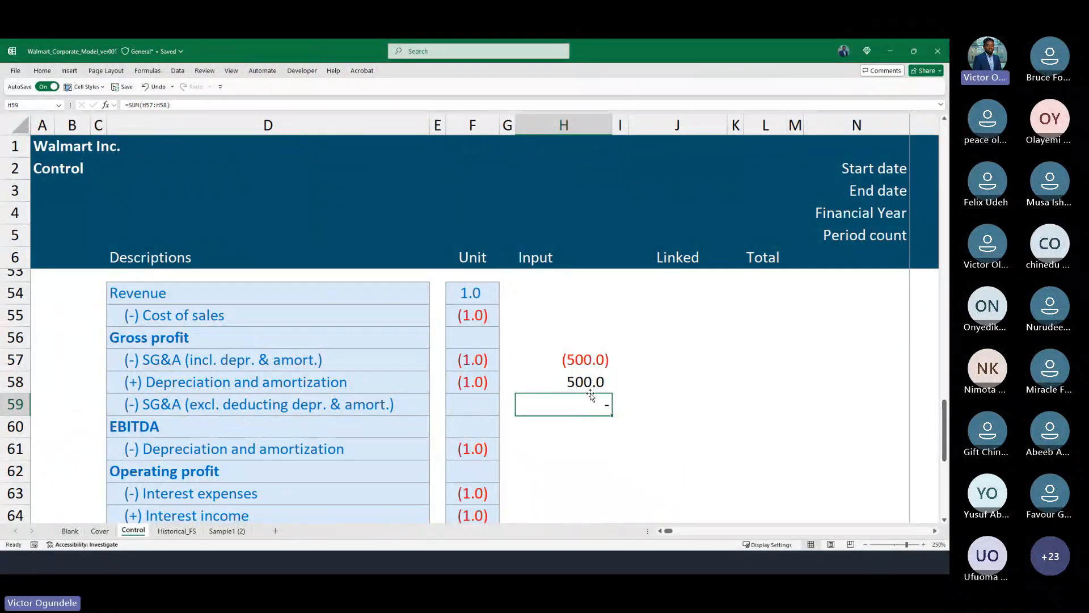
Enter a sample value of -500 beside the (-) Depreciation and amortization row below EBITDA.
{"action": "left_click", "coordinate": [581, 359]}
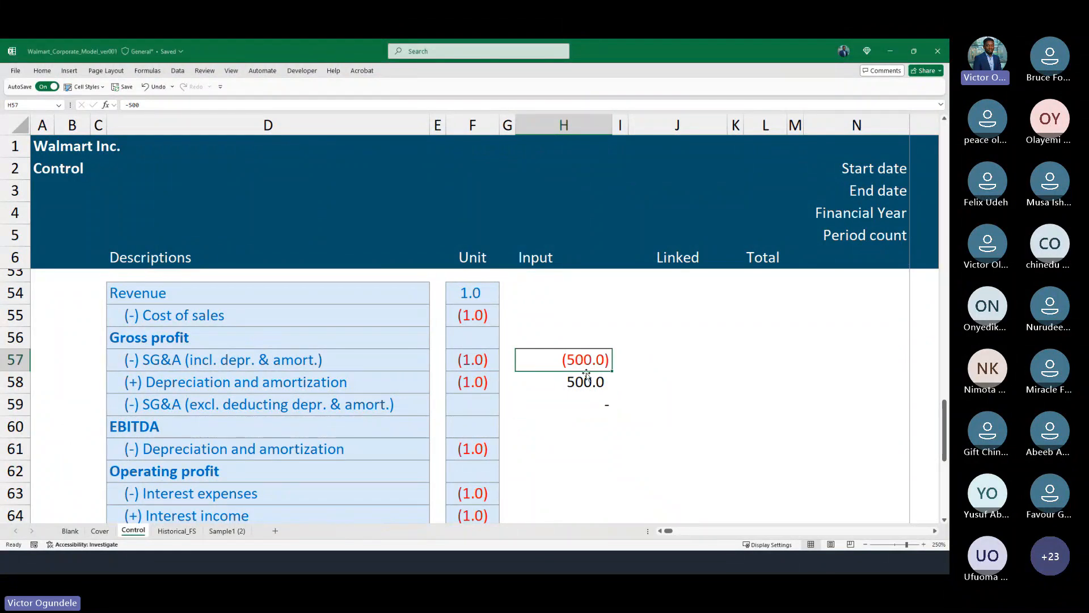
{"action": "left_click", "coordinate": [584, 447]}
{"action": "type", "text": "-500"}
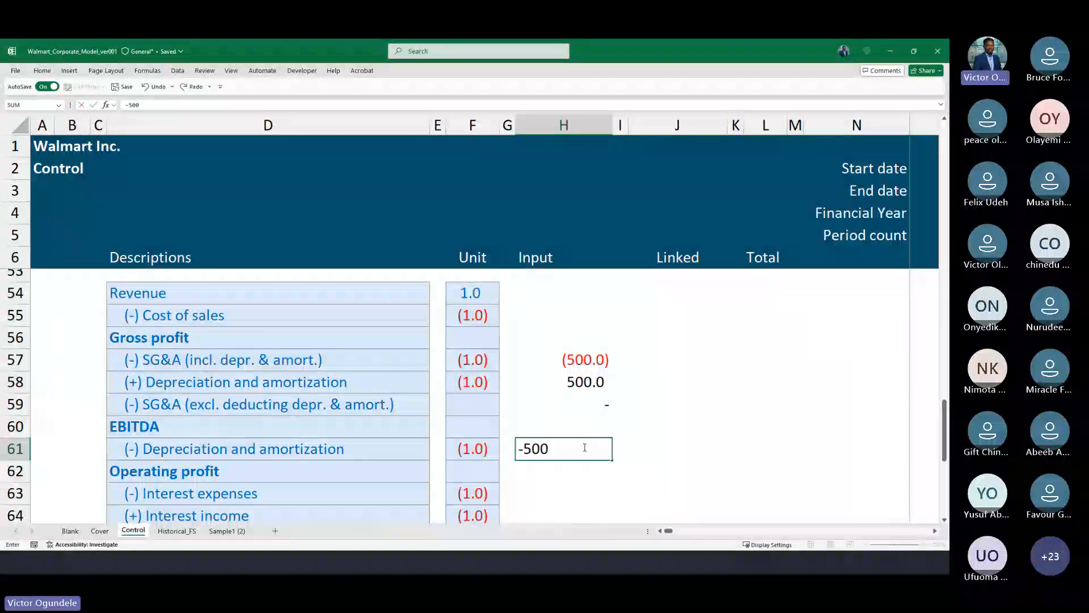
{"action": "key", "text": "ctrl+Return"}
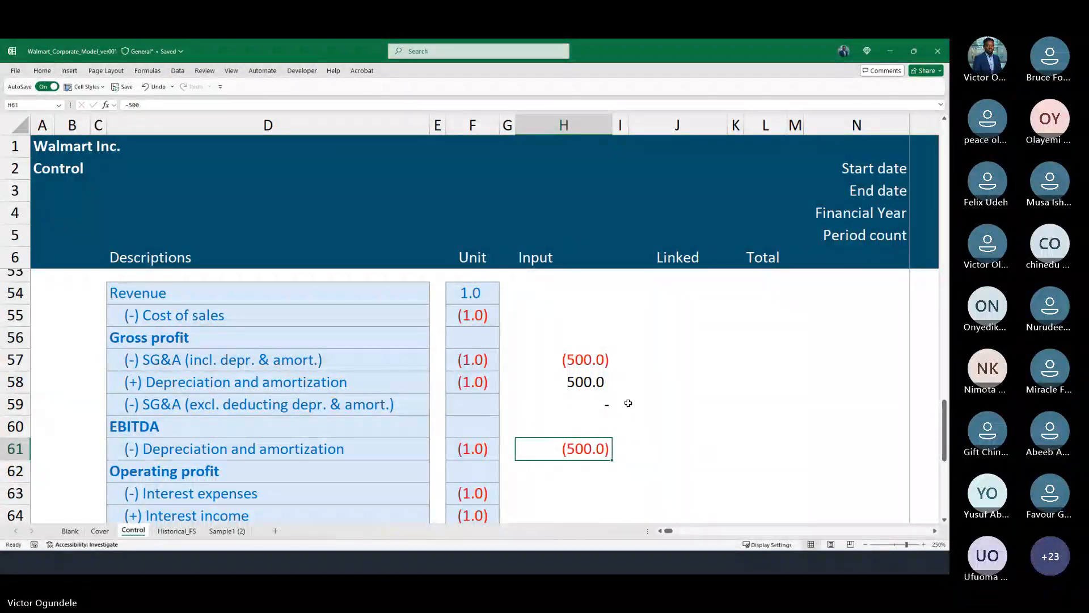
Review the sample add-back against the EBITDA and Operating profit rows, and clear the sample figures from H57:H61.
{"action": "left_click_drag", "start_coordinate": [577, 357], "coordinate": [584, 412]}
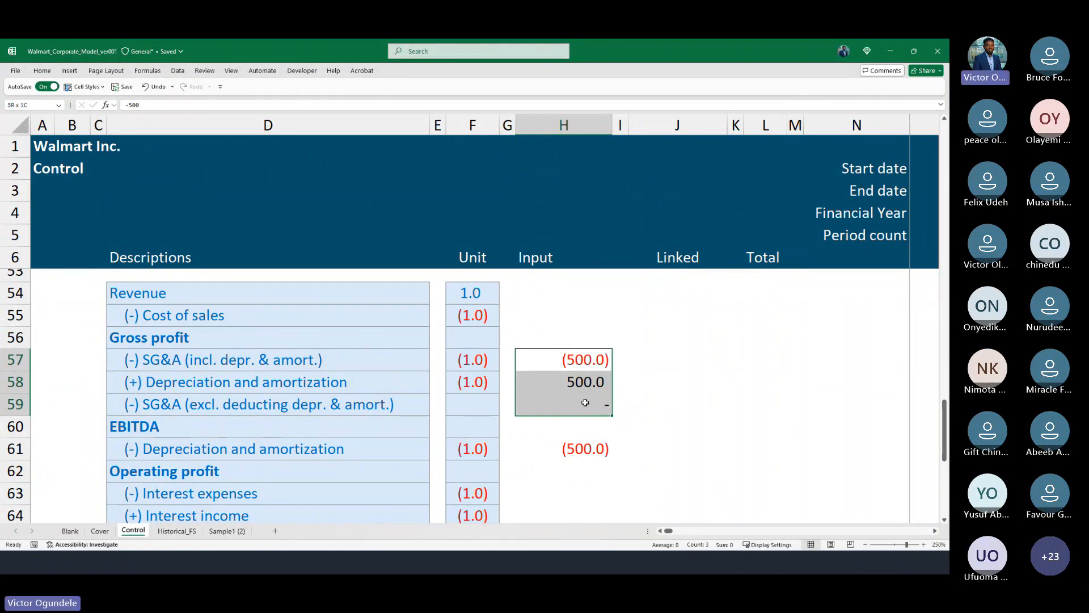
{"action": "left_click", "coordinate": [168, 427]}
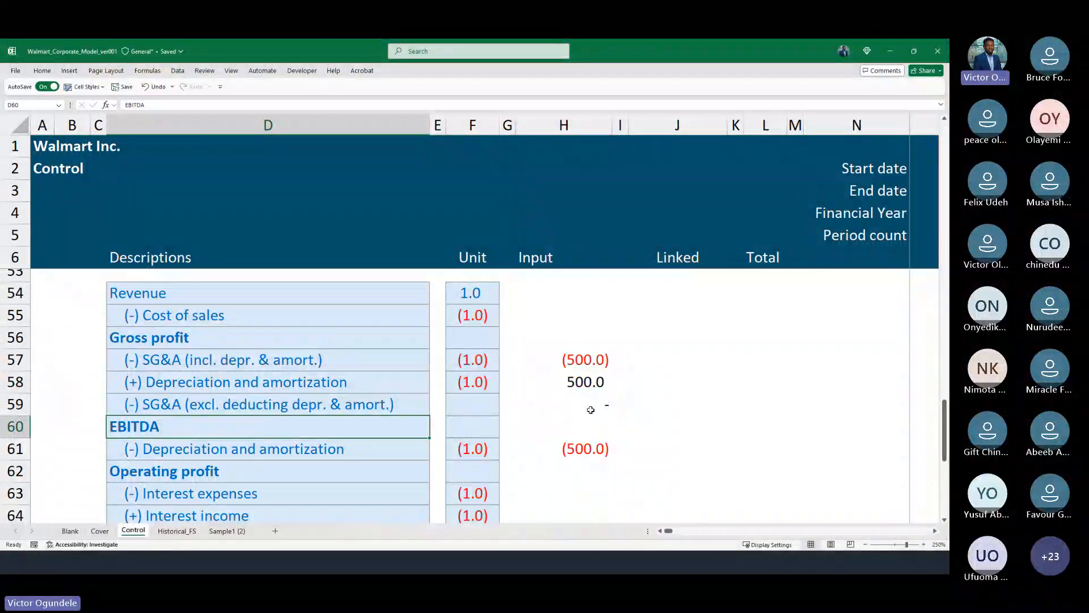
{"action": "left_click", "coordinate": [581, 425]}
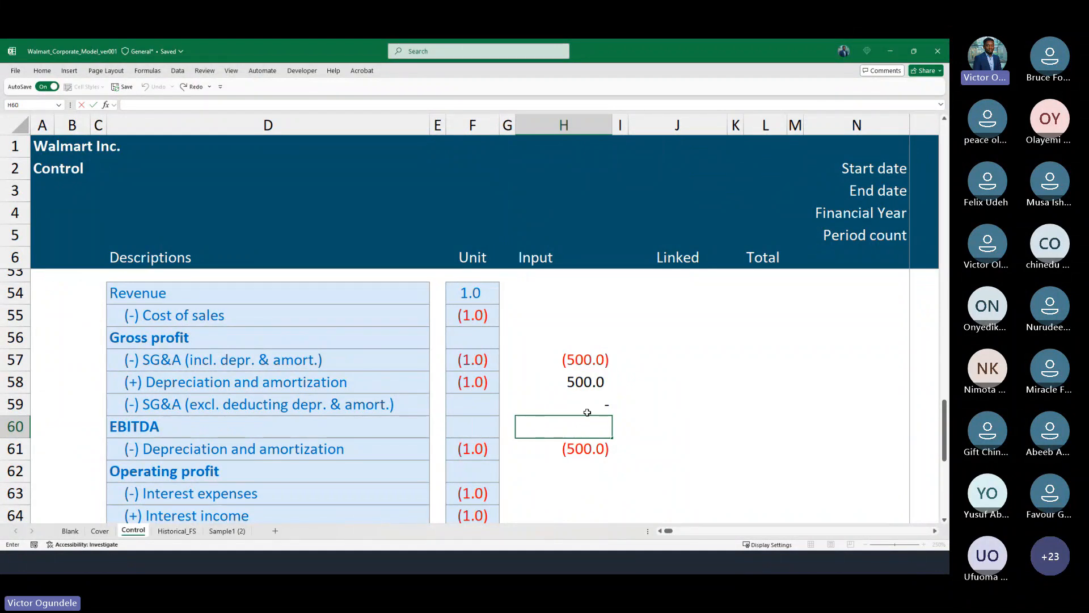
{"action": "key", "text": "Escape"}
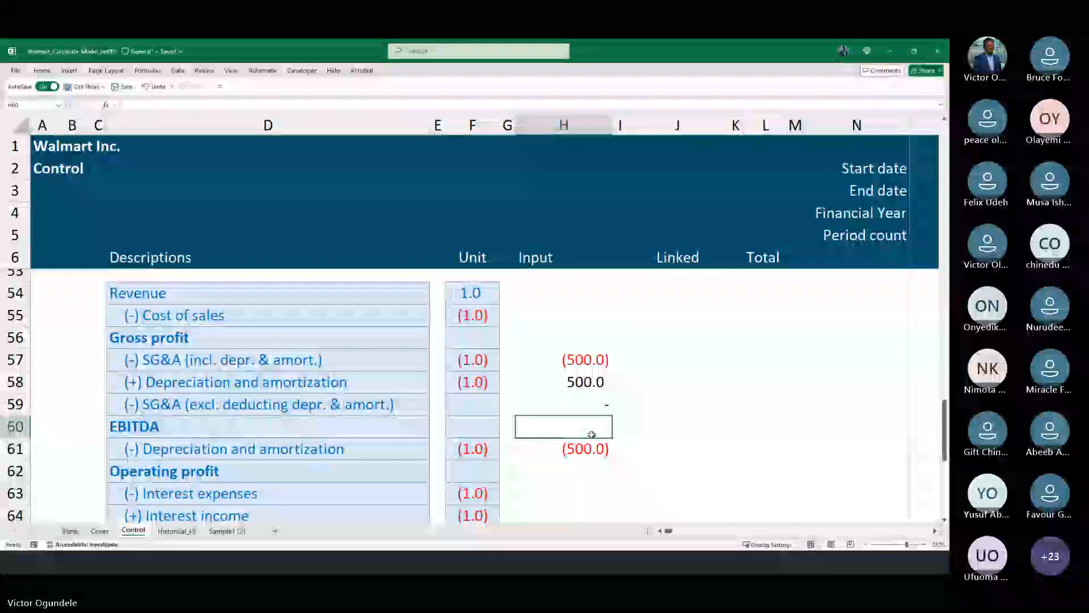
{"action": "left_click", "coordinate": [578, 449]}
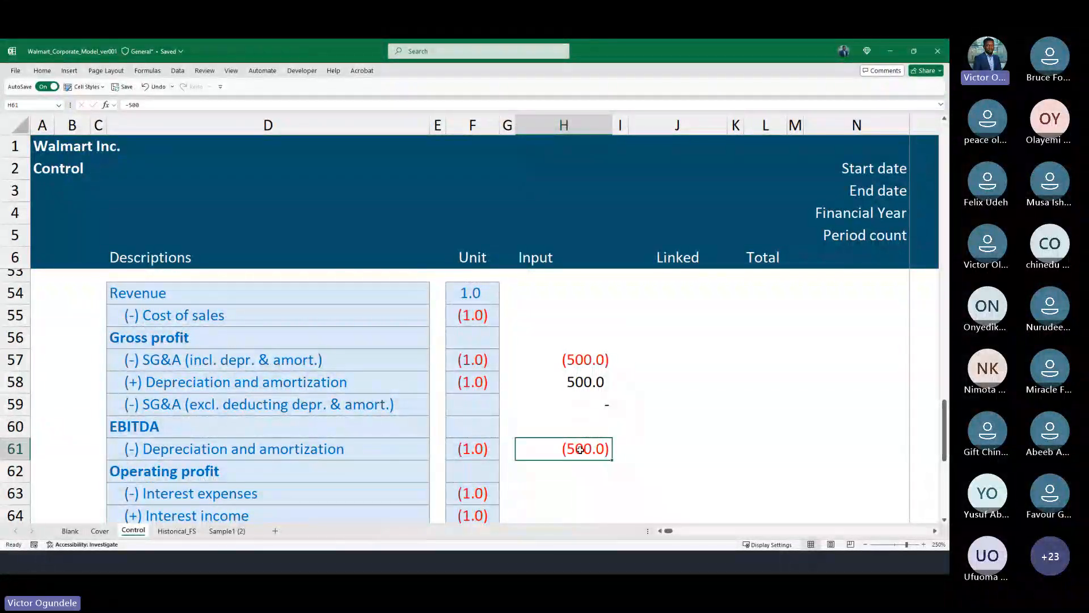
{"action": "left_click", "coordinate": [252, 478]}
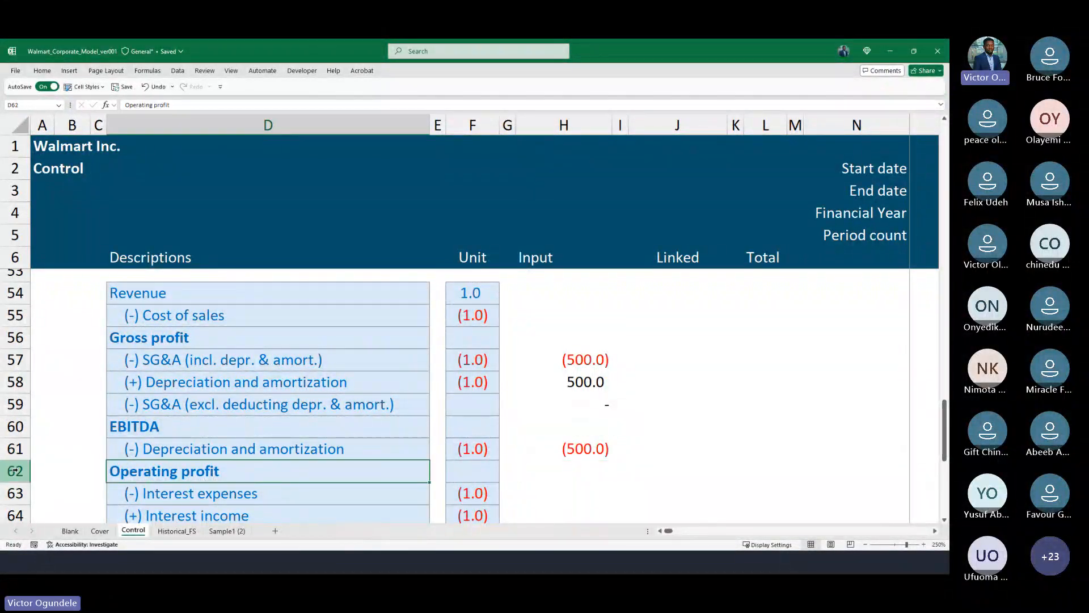
{"action": "left_click", "coordinate": [15, 471]}
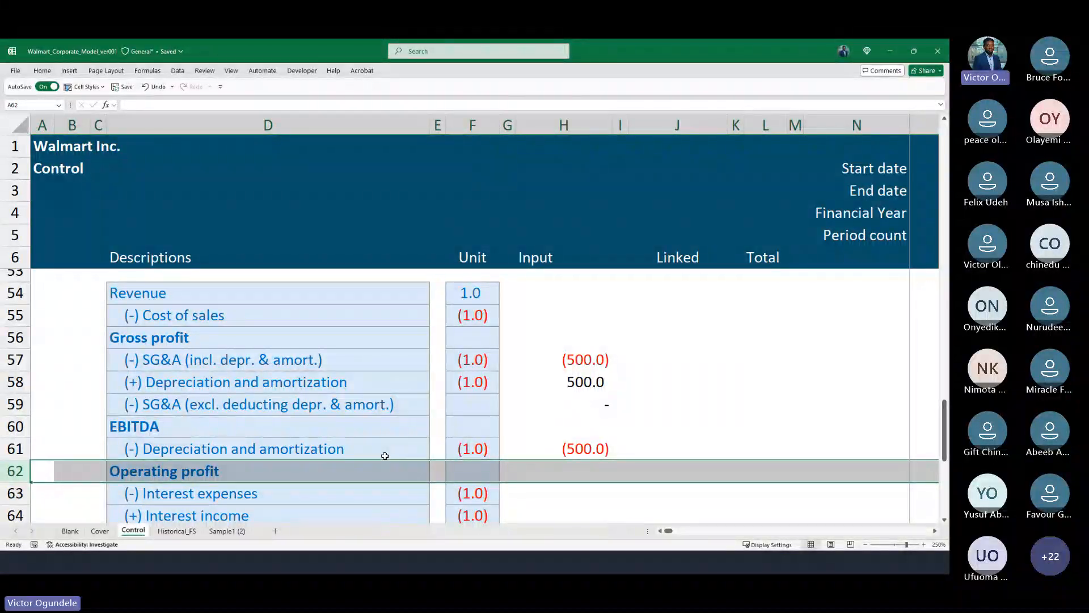
{"action": "left_click_drag", "start_coordinate": [583, 362], "coordinate": [582, 453]}
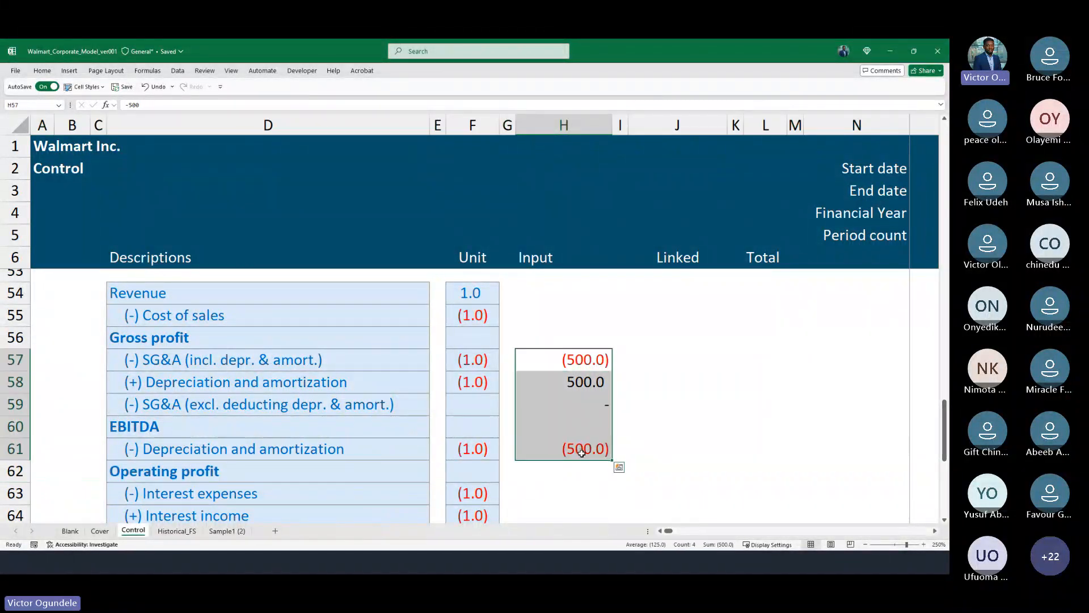
{"action": "key", "text": "Delete"}
On Historical_FS, link the blank label cell below SG&A to the (+) Depreciation and amortization label in Control!D58.
{"action": "key", "text": "ctrl+Page_Down"}
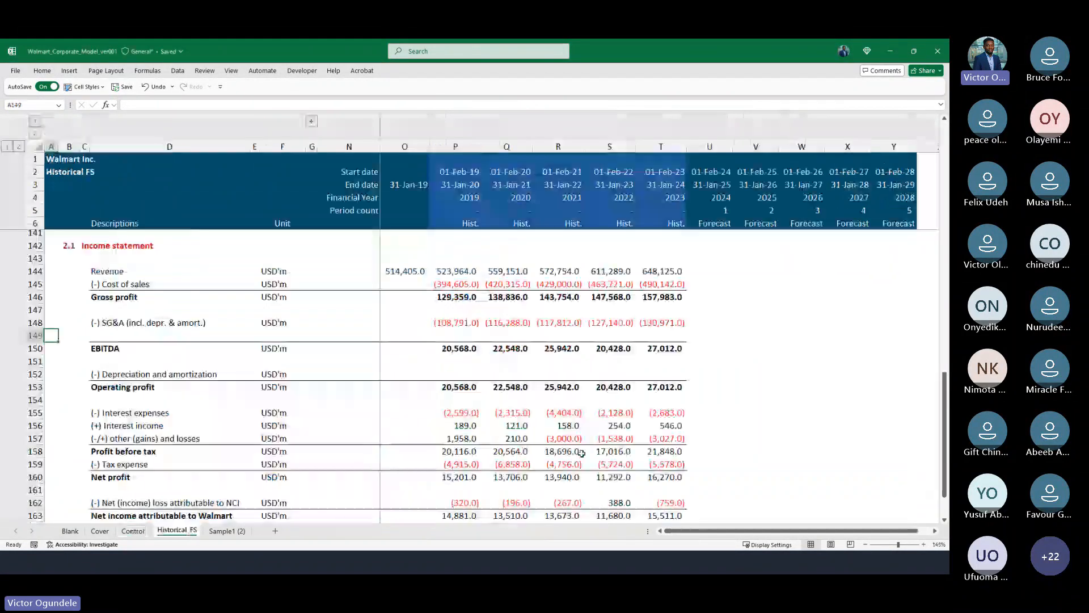
{"action": "left_click", "coordinate": [132, 336]}
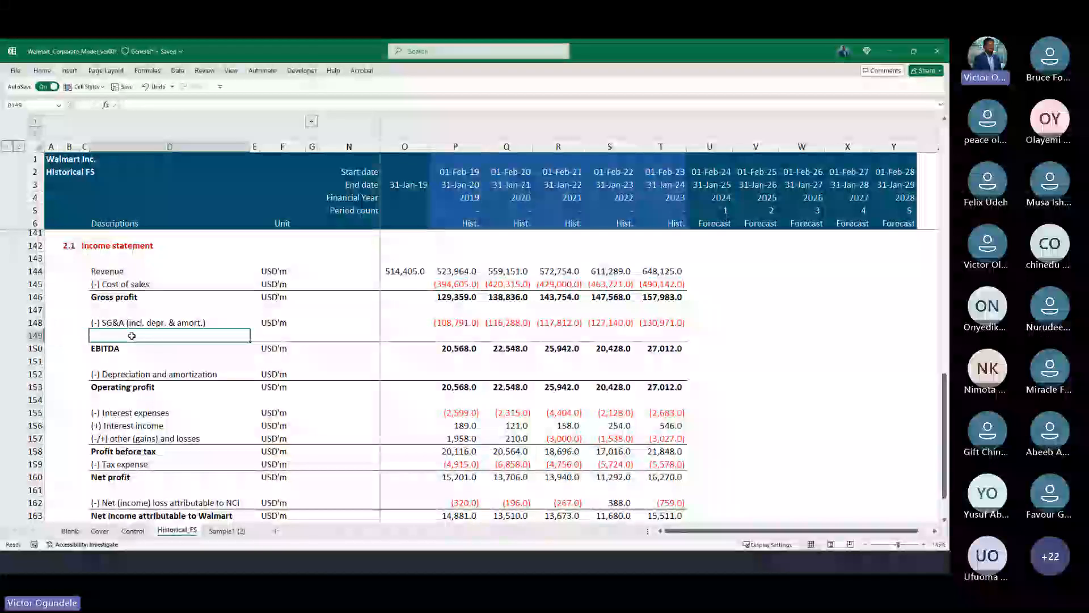
{"action": "type", "text": "="}
{"action": "key", "text": "ctrl+Page_Up"}
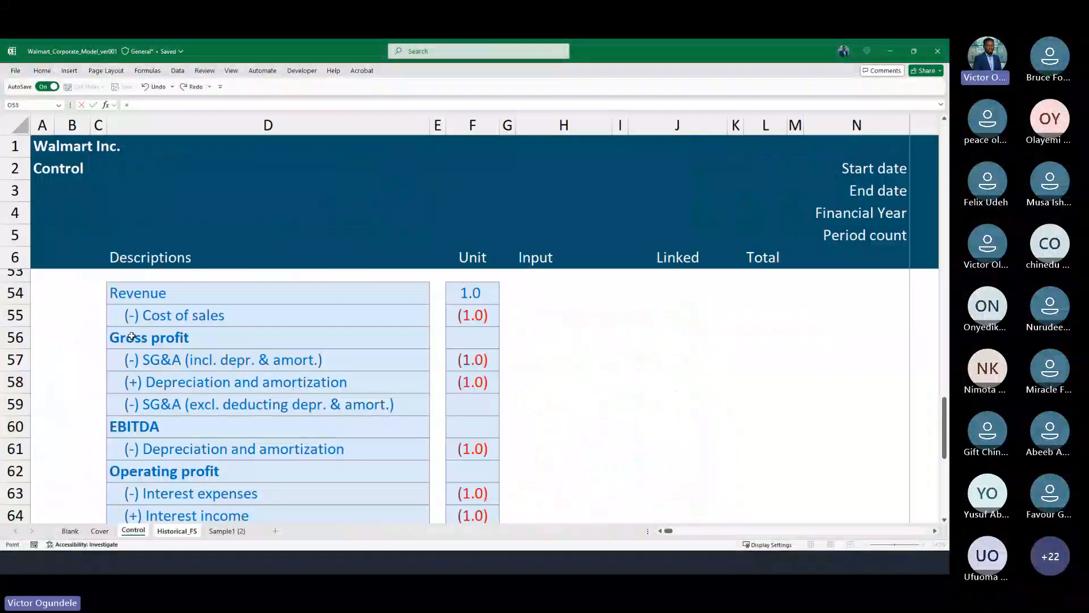
{"action": "left_click", "coordinate": [164, 388]}
{"action": "key", "text": "Return"}
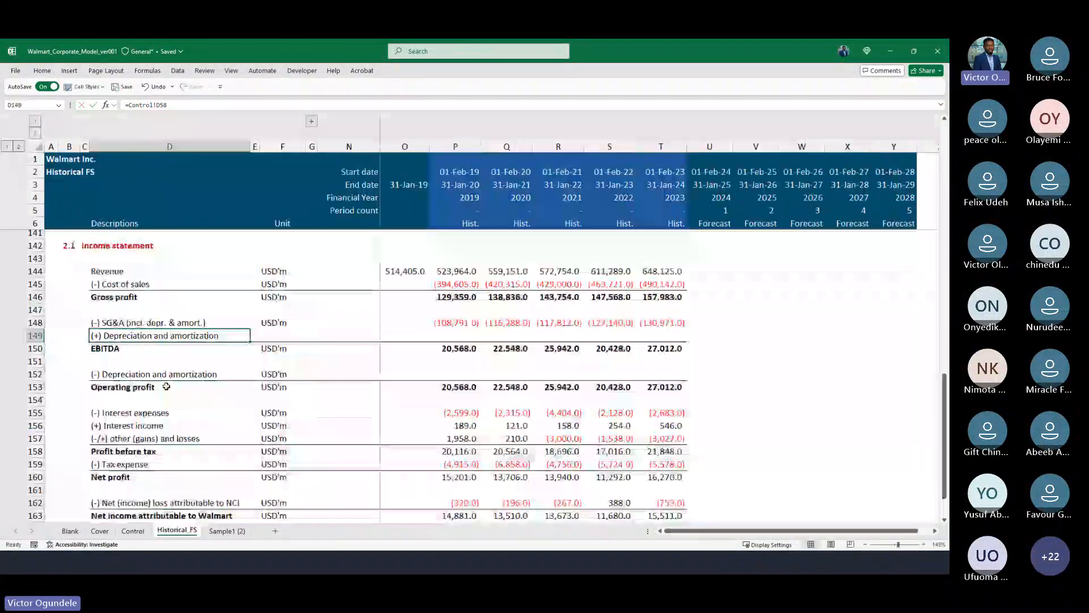
Insert a row above EBITDA on Historical_FS and fill the linked label down into it from the depreciation add-back row.
{"action": "key", "text": "shift+space"}
{"action": "key", "text": "ctrl+shift+plus"}
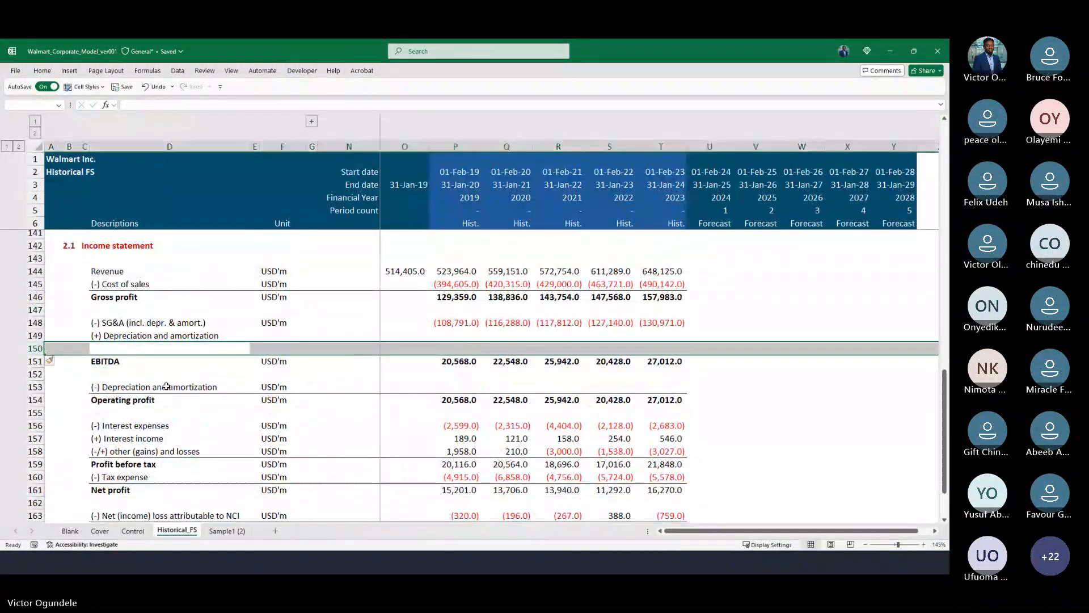
{"action": "key", "text": "Left"}
{"action": "key", "text": "Right"}
{"action": "key", "text": "ctrl+d"}
Fill the USD'm unit into the depreciation add-back row and the new SG&A row above EBITDA.
{"action": "key", "text": "Right"}
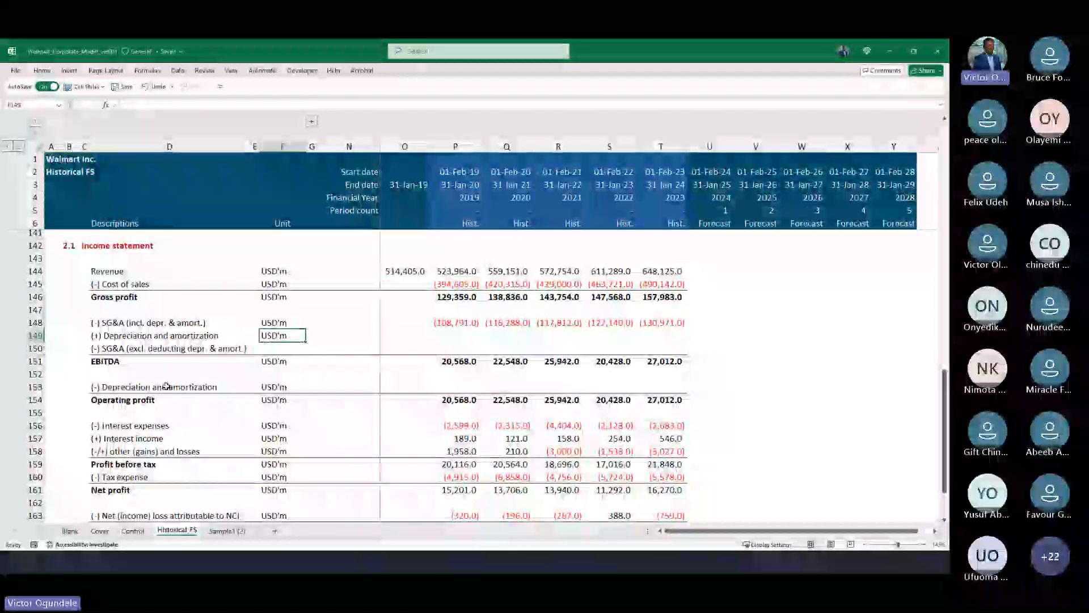
{"action": "key", "text": "Up"}
{"action": "key", "text": "Left"}
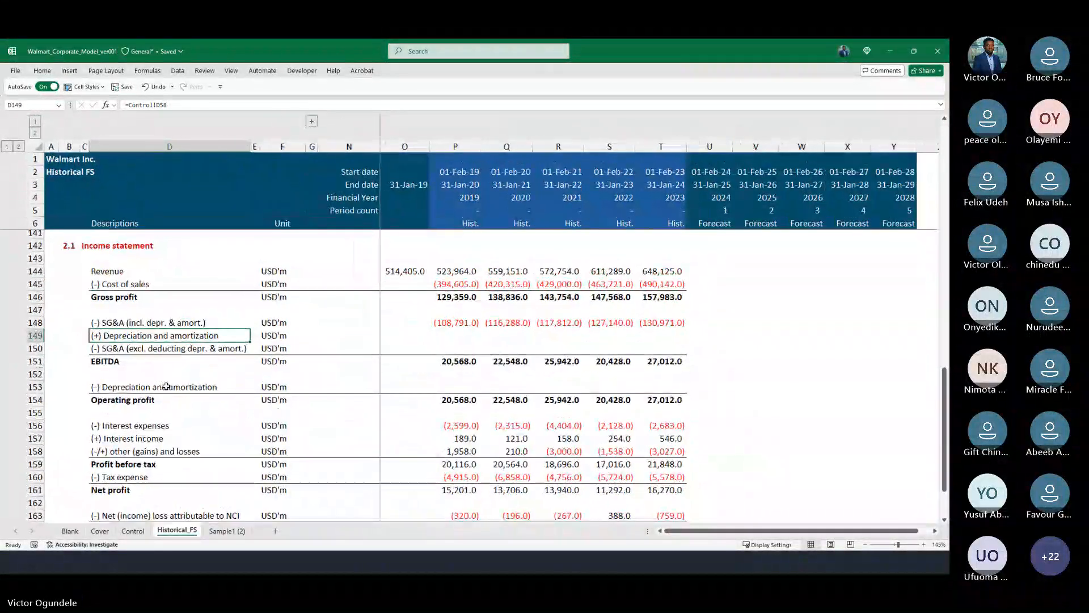
Reword the label in Control!D59 to (-) SG&A (excl. depr. & amort.) and return to Historical_FS.
{"action": "key", "text": "Right"}
{"action": "scroll", "coordinate": [167, 386], "scroll_direction": "up", "scroll_amount": 1}
{"action": "key", "text": "Down"}
{"action": "key", "text": "Left"}
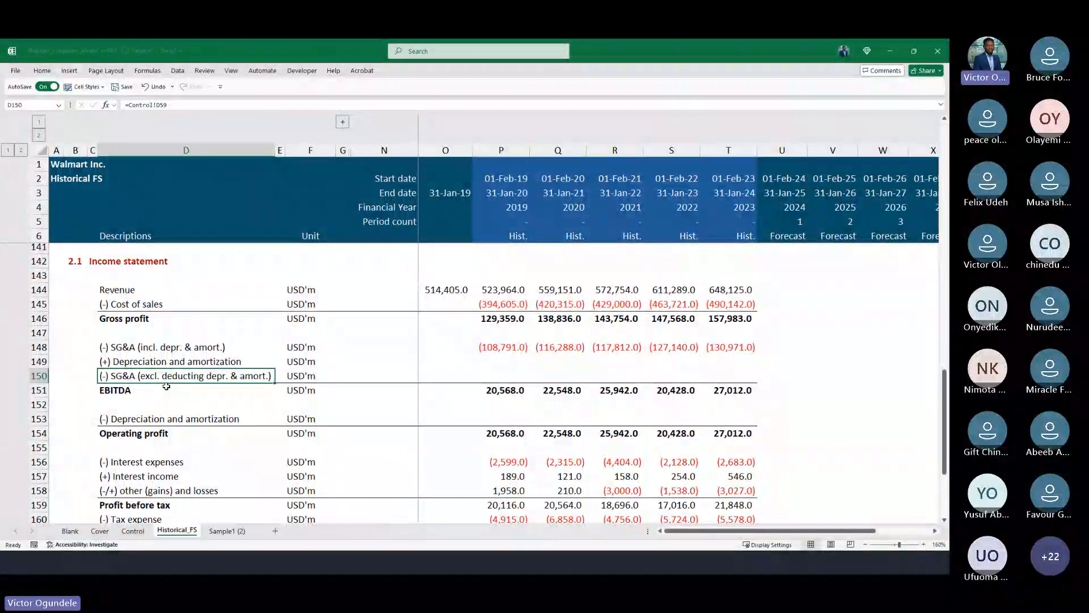
{"action": "key", "text": "ctrl+Page_Up"}
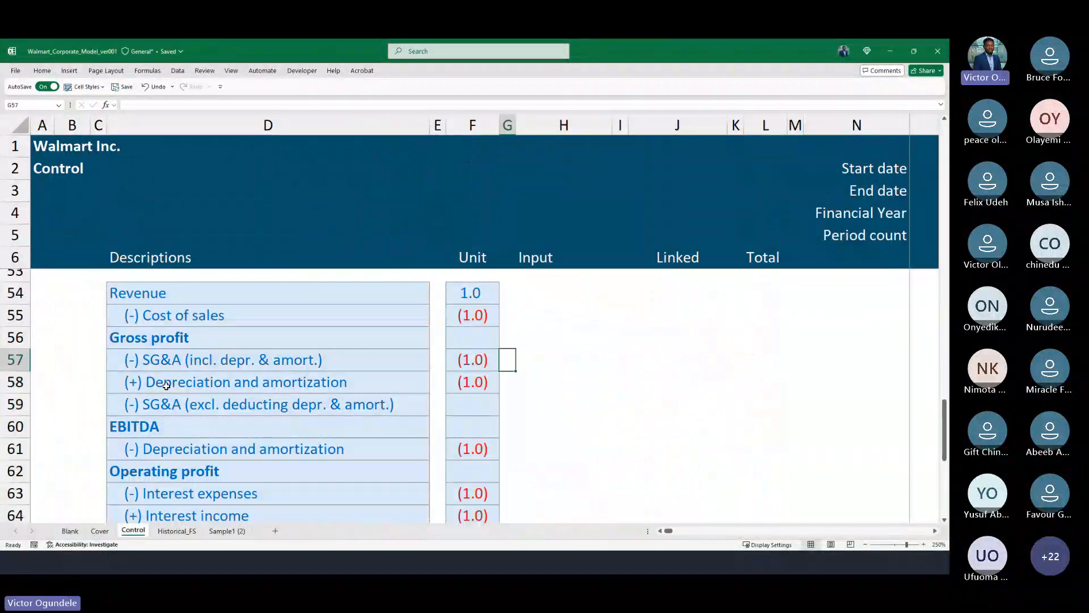
{"action": "left_click", "coordinate": [166, 386]}
{"action": "key", "text": "Down"}
{"action": "key", "text": "F2"}
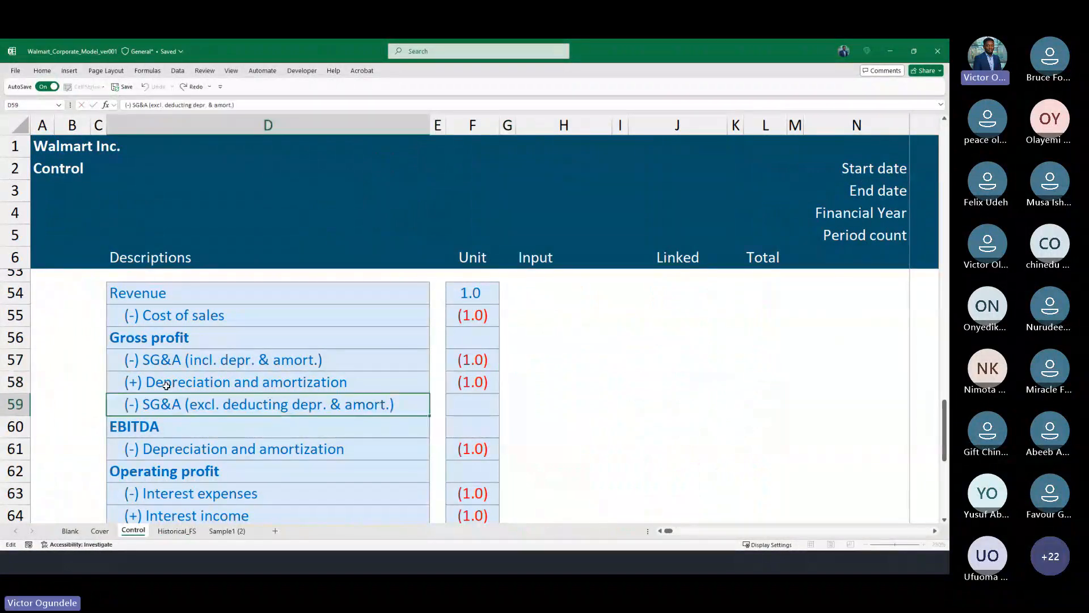
{"action": "key", "text": "ctrl+Left"}
{"action": "key", "text": "ctrl+Left"}
{"action": "key", "text": "ctrl+Left"}
{"action": "key", "text": "ctrl+shift+Left"}
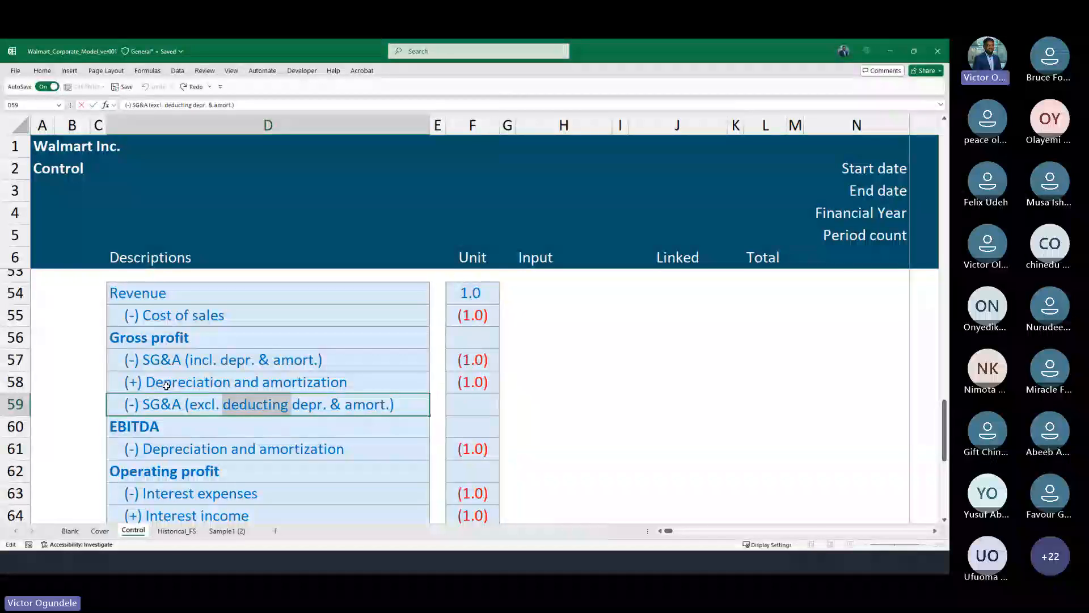
{"action": "key", "text": "Delete"}
{"action": "key", "text": "ctrl+Return"}
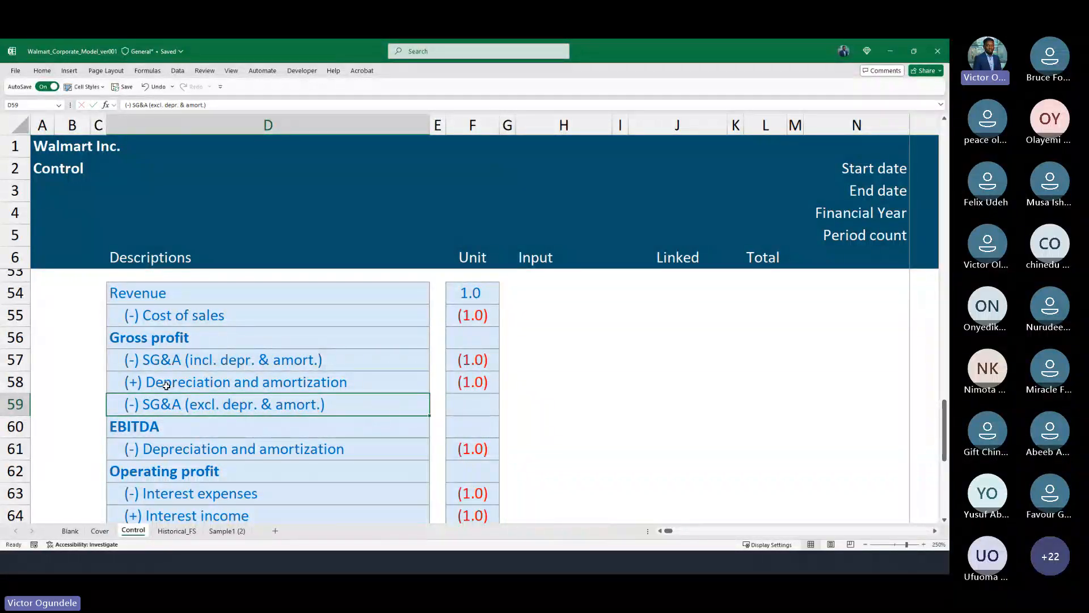
{"action": "key", "text": "ctrl+Page_Down"}
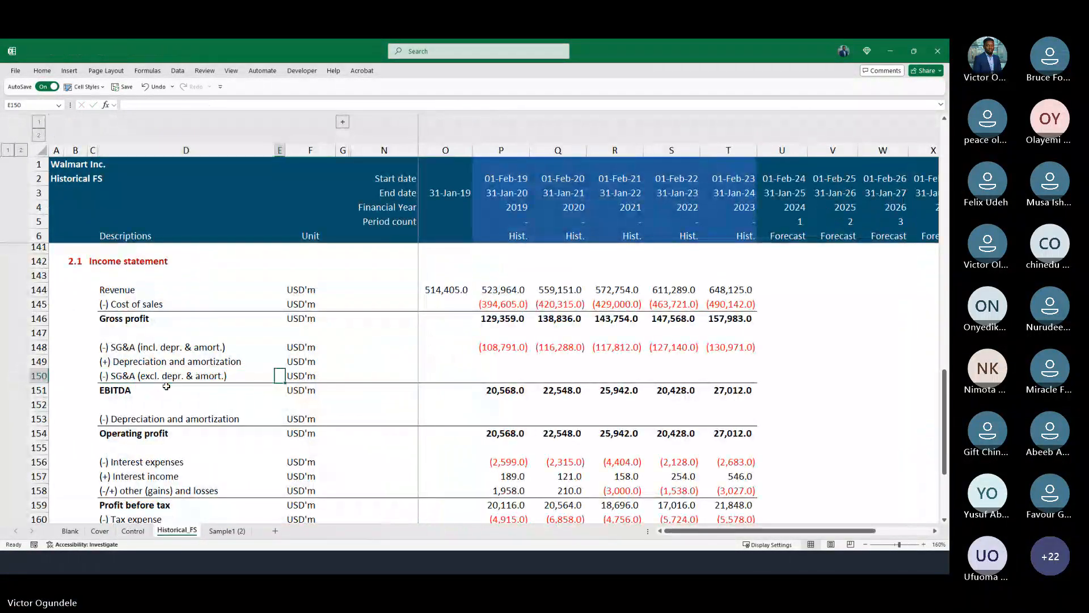
{"action": "key", "text": "Right"}
{"action": "key", "text": "Up"}
{"action": "key", "text": "shift+Right"}
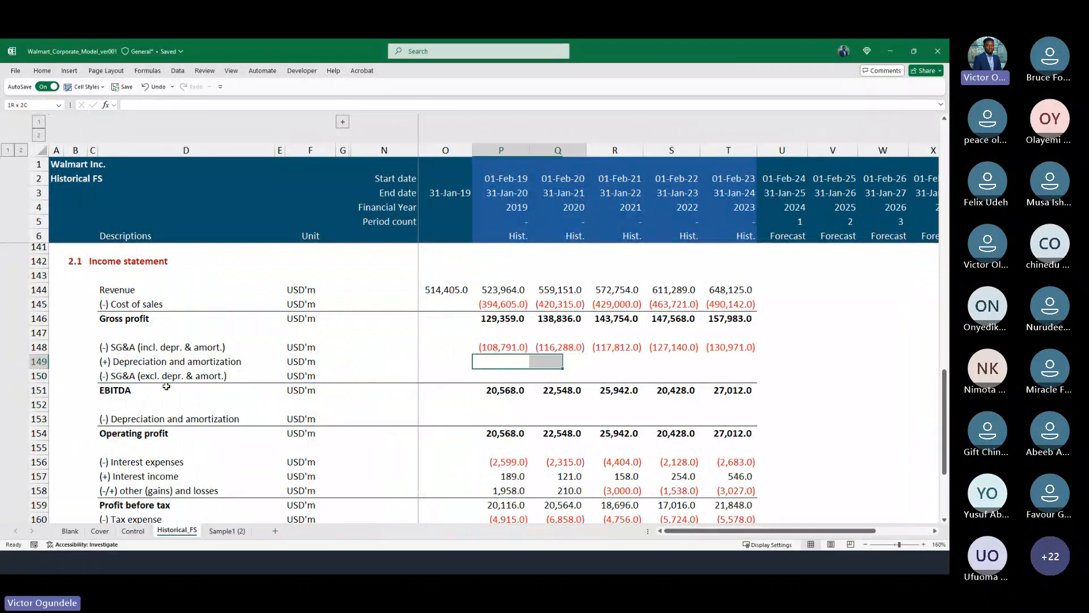
{"action": "key", "text": "shift+Right"}
{"action": "key", "text": "shift+Right"}
{"action": "key", "text": "shift+Right"}
{"action": "type", "text": "="}
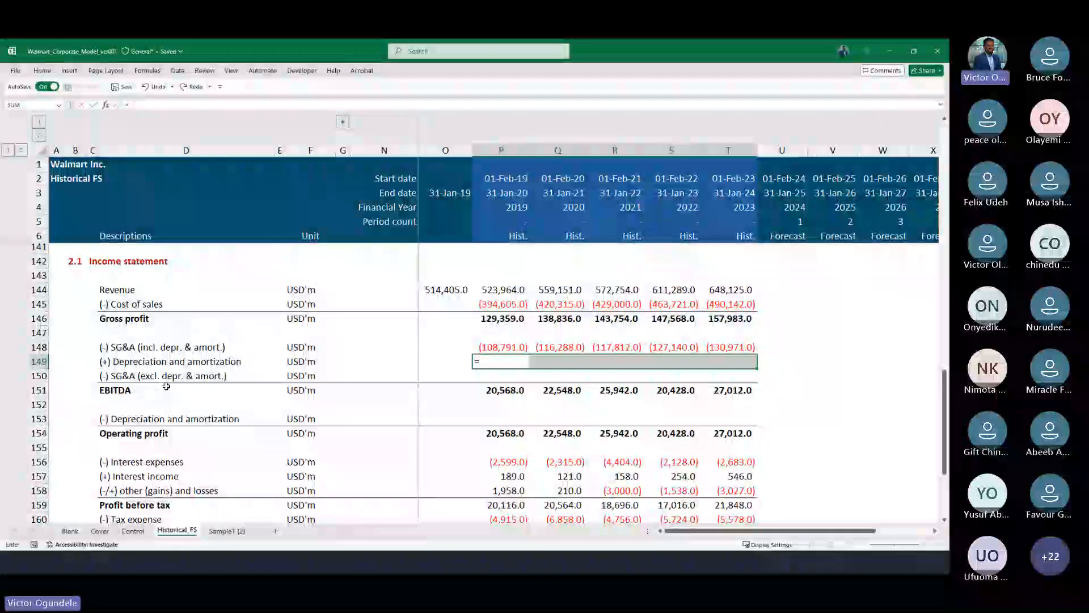
{"action": "scroll", "coordinate": [514, 355], "scroll_direction": "up", "scroll_amount": 20}
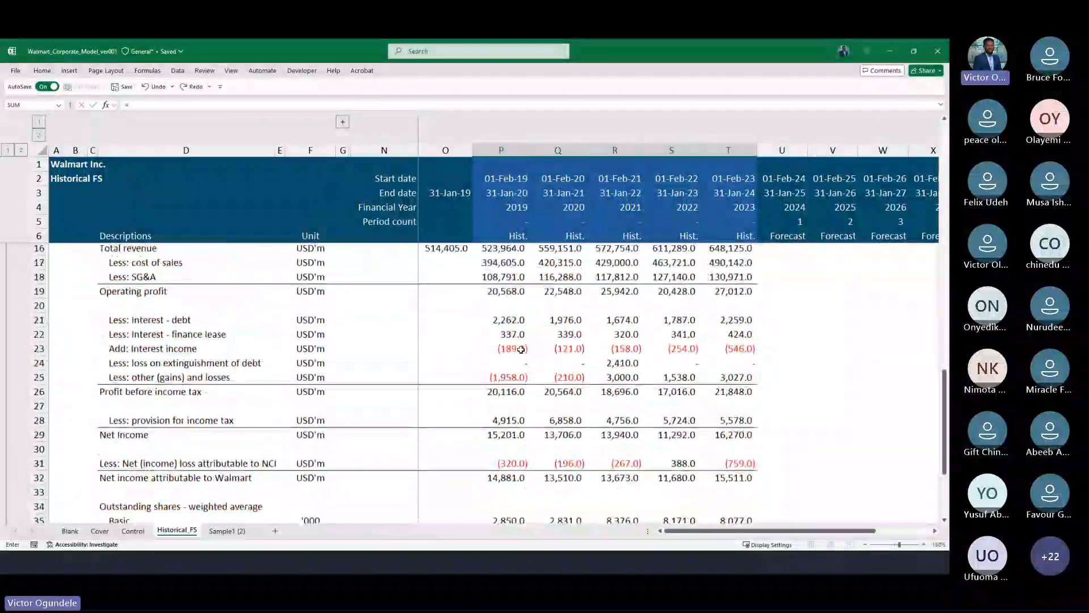
{"action": "scroll", "coordinate": [521, 350], "scroll_direction": "down", "scroll_amount": 3}
{"action": "scroll", "coordinate": [521, 350], "scroll_direction": "up", "scroll_amount": 5}
{"action": "key", "text": "Escape"}
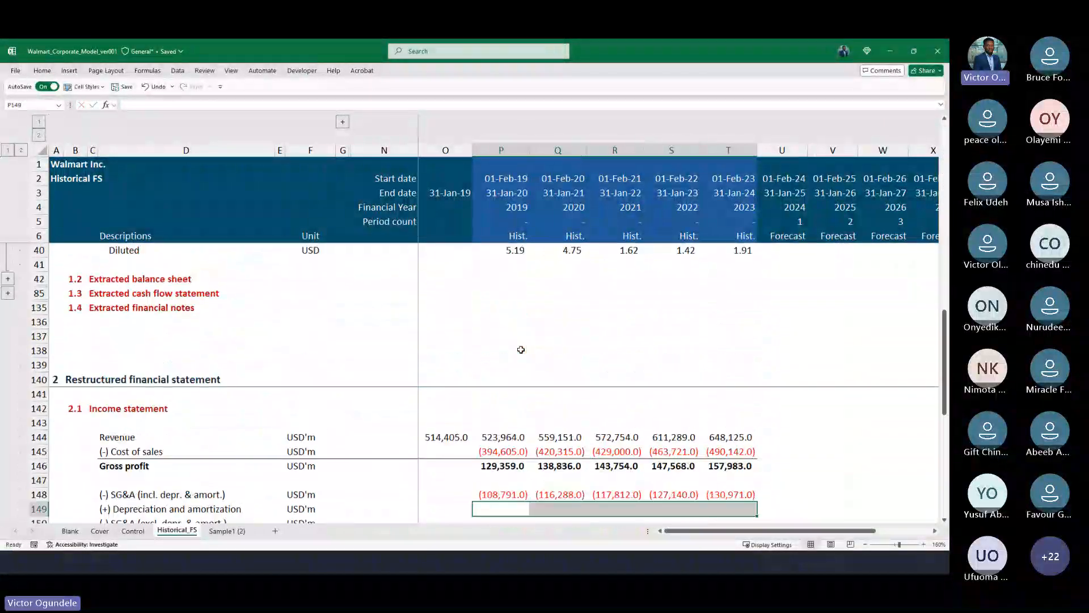
Expand the collapsed 1.3 Extracted cash flow statement section on Historical_FS.
{"action": "scroll", "coordinate": [521, 350], "scroll_direction": "down", "scroll_amount": 3}
{"action": "scroll", "coordinate": [521, 349], "scroll_direction": "down", "scroll_amount": 6}
{"action": "scroll", "coordinate": [178, 342], "scroll_direction": "up", "scroll_amount": 10}
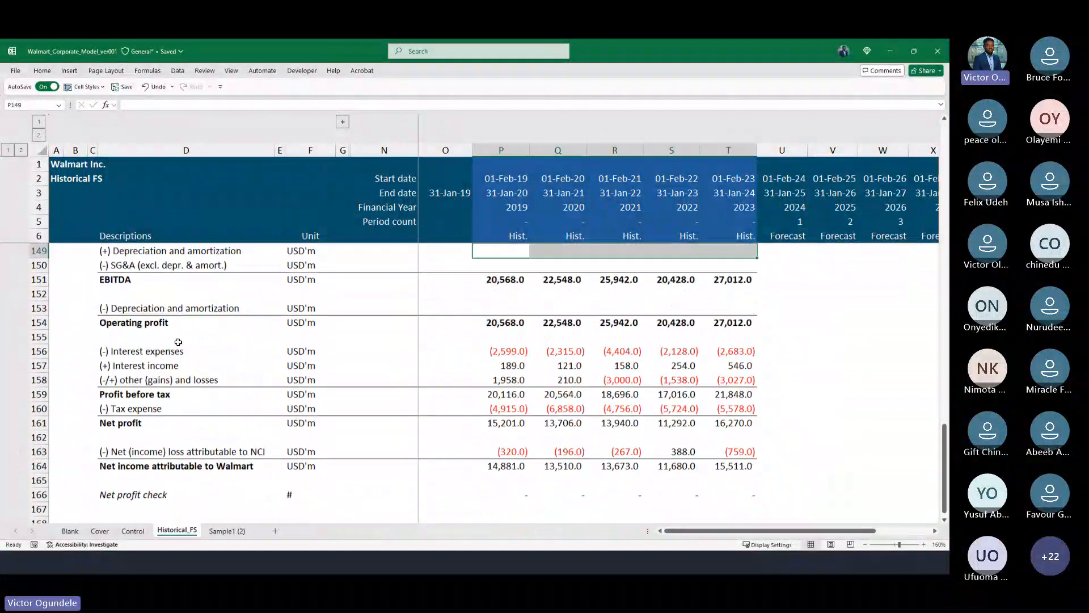
{"action": "scroll", "coordinate": [178, 343], "scroll_direction": "up", "scroll_amount": 2}
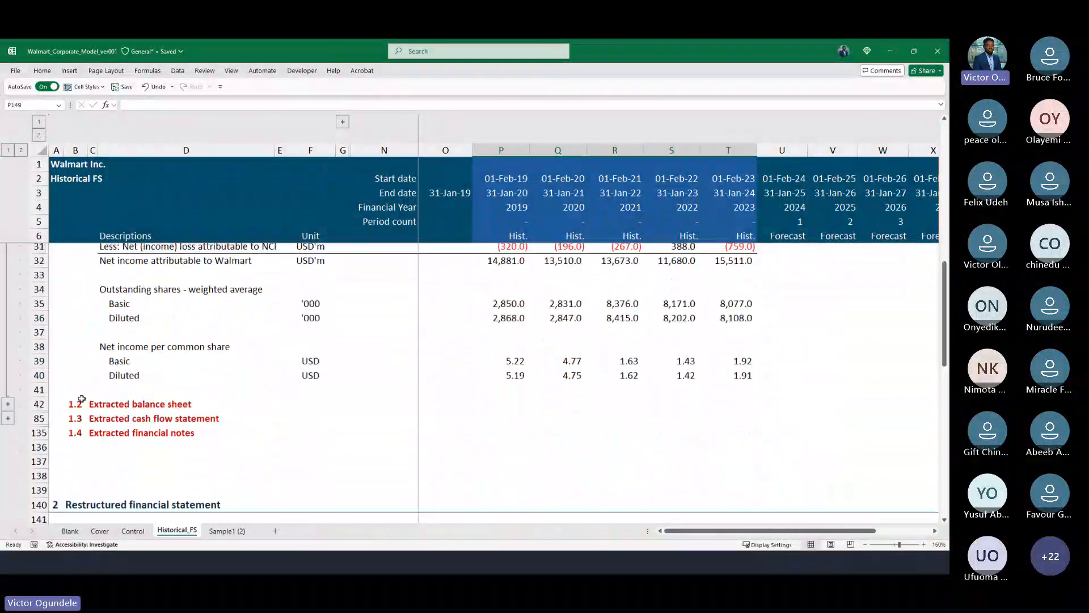
{"action": "left_click", "coordinate": [9, 419]}
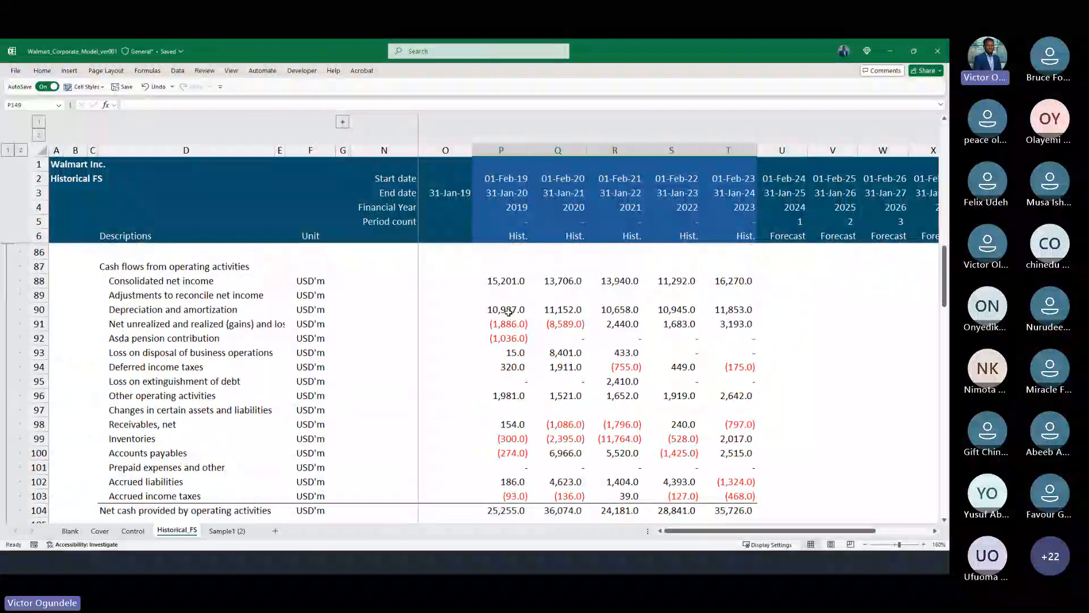
Link the 2019 depreciation add-back in P149 to the cash flow statement's Depreciation and amortization figure in P90.
{"action": "scroll", "coordinate": [503, 308], "scroll_direction": "down", "scroll_amount": 18}
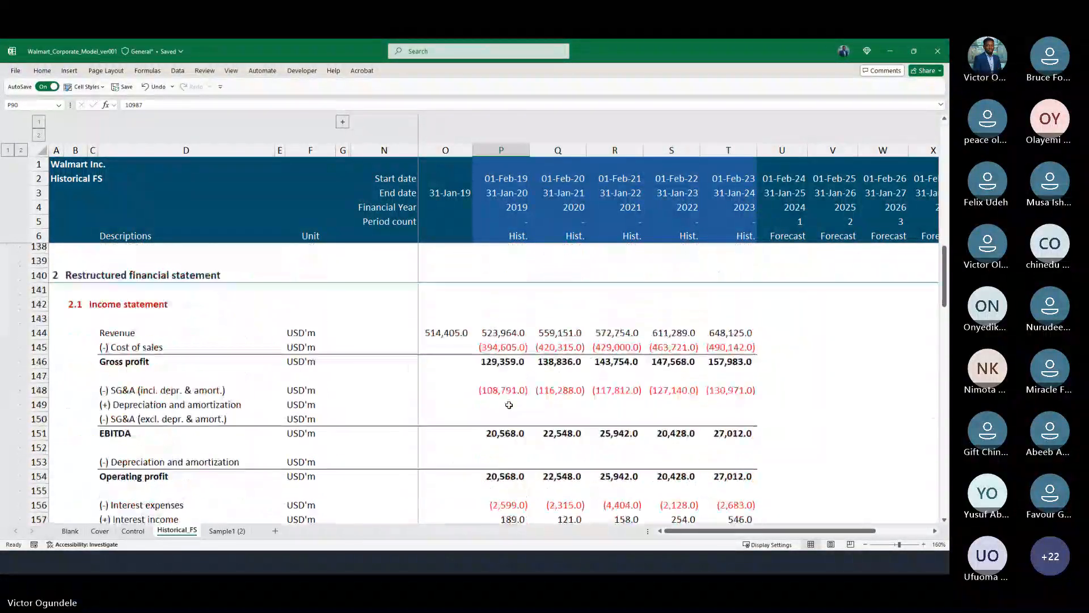
{"action": "left_click", "coordinate": [499, 412]}
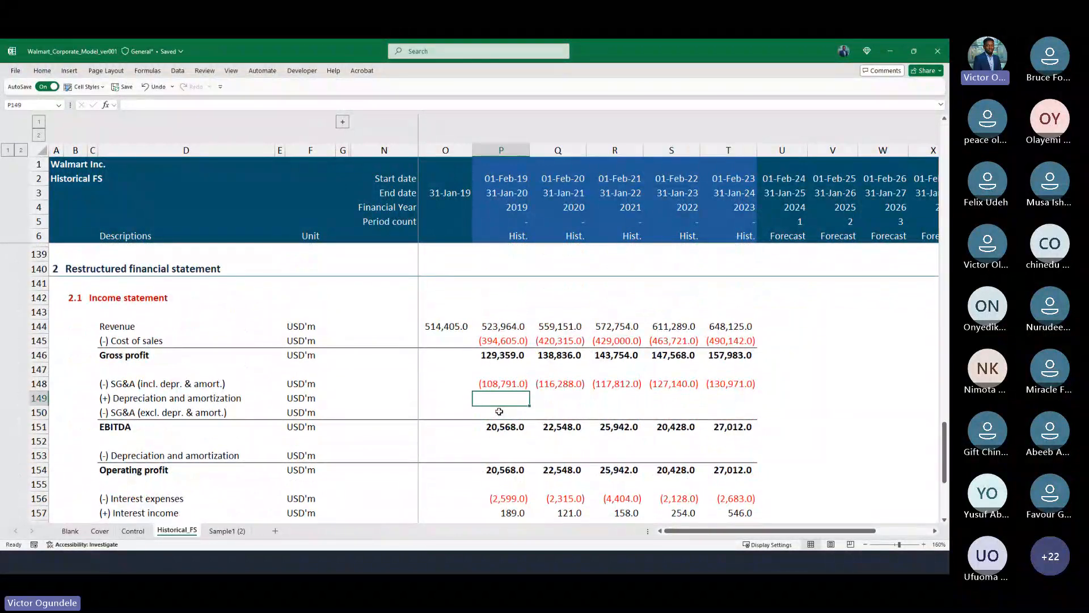
{"action": "type", "text": "="}
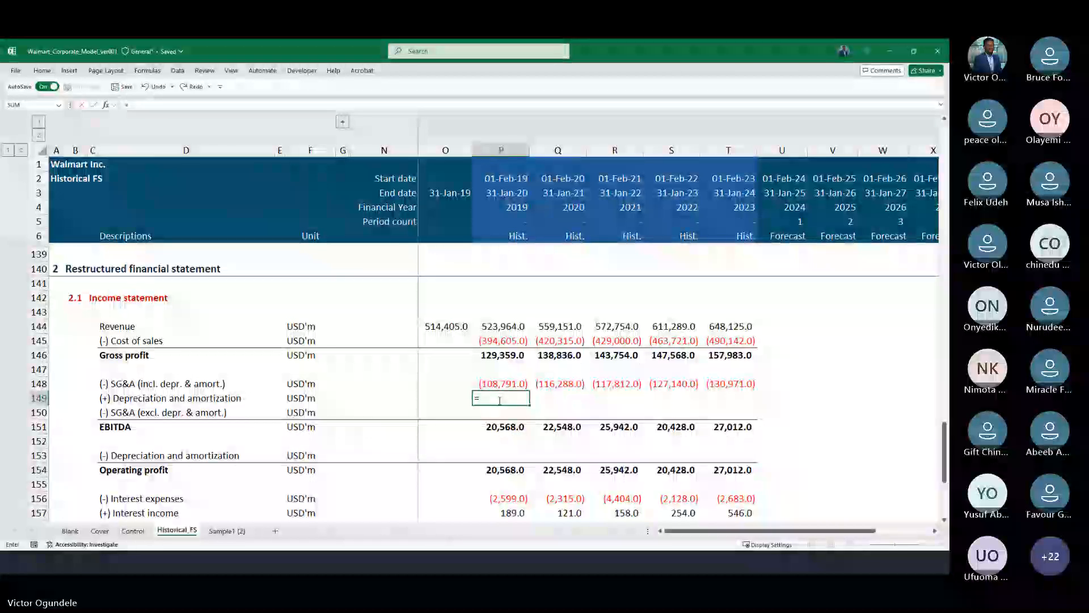
{"action": "scroll", "coordinate": [500, 406], "scroll_direction": "up", "scroll_amount": 14}
{"action": "scroll", "coordinate": [499, 401], "scroll_direction": "up", "scroll_amount": 6}
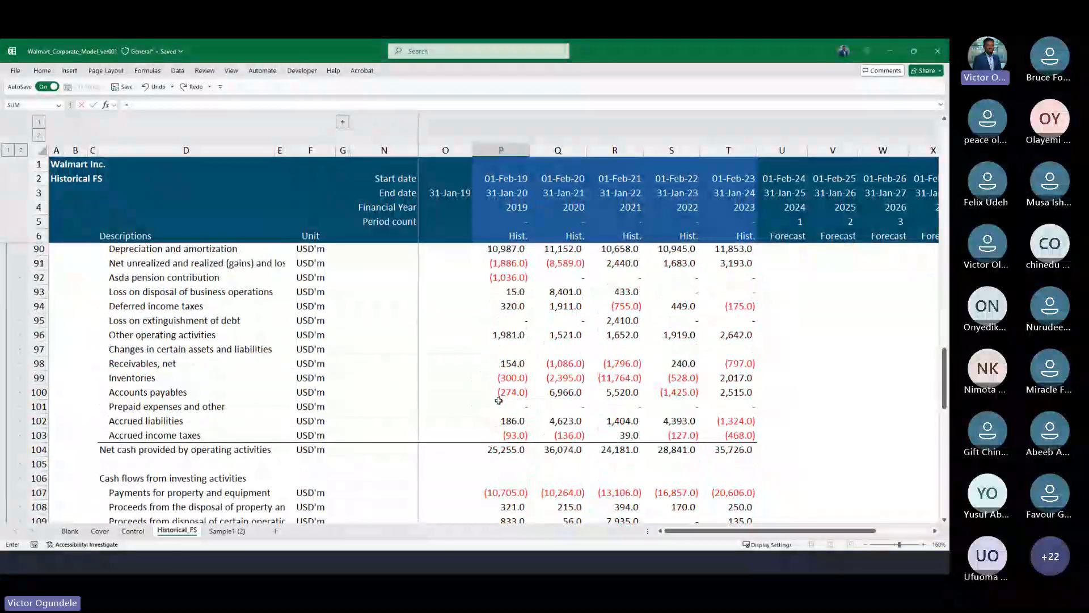
{"action": "left_click", "coordinate": [502, 389]}
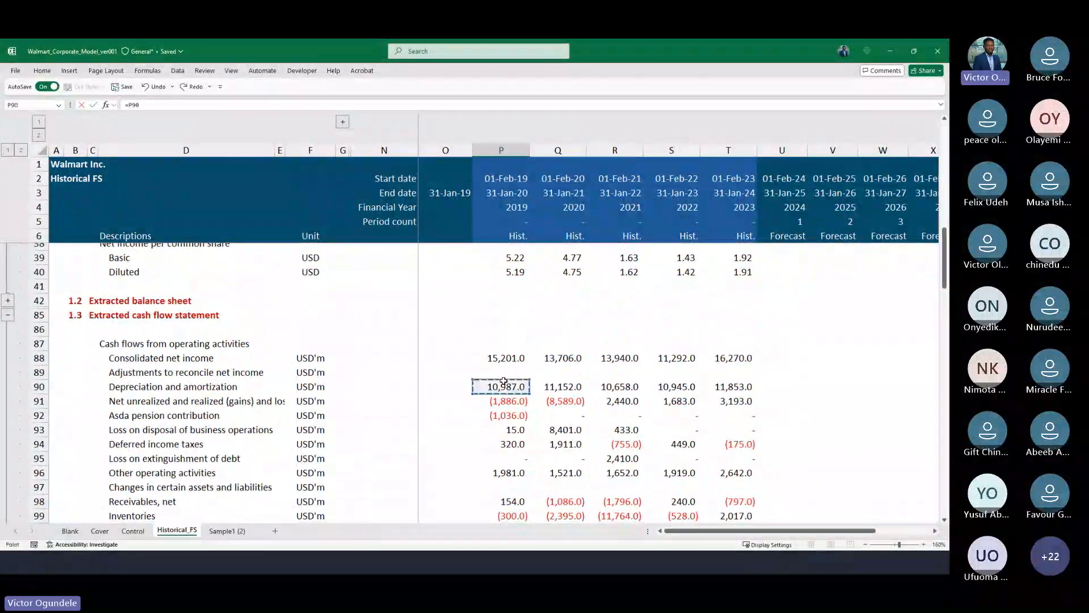
{"action": "key", "text": "Return"}
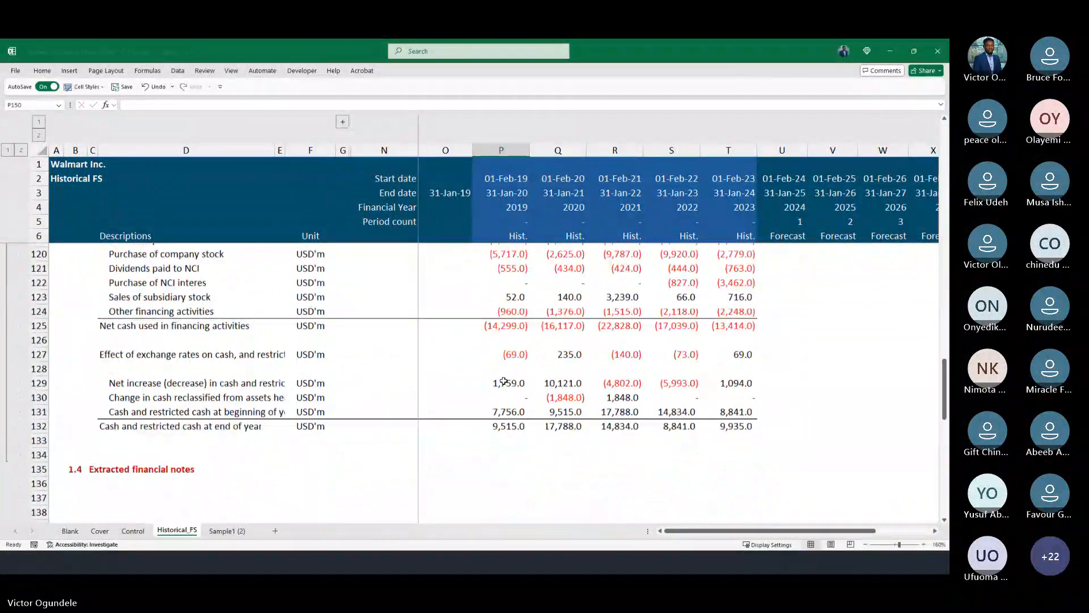
Fill the depreciation add-back link from P149 across the historical years to T149.
{"action": "key", "text": "Up"}
{"action": "key", "text": "shift+Right"}
{"action": "key", "text": "shift+Right"}
{"action": "key", "text": "shift+Right"}
{"action": "key", "text": "shift+Right"}
{"action": "key", "text": "ctrl+r"}
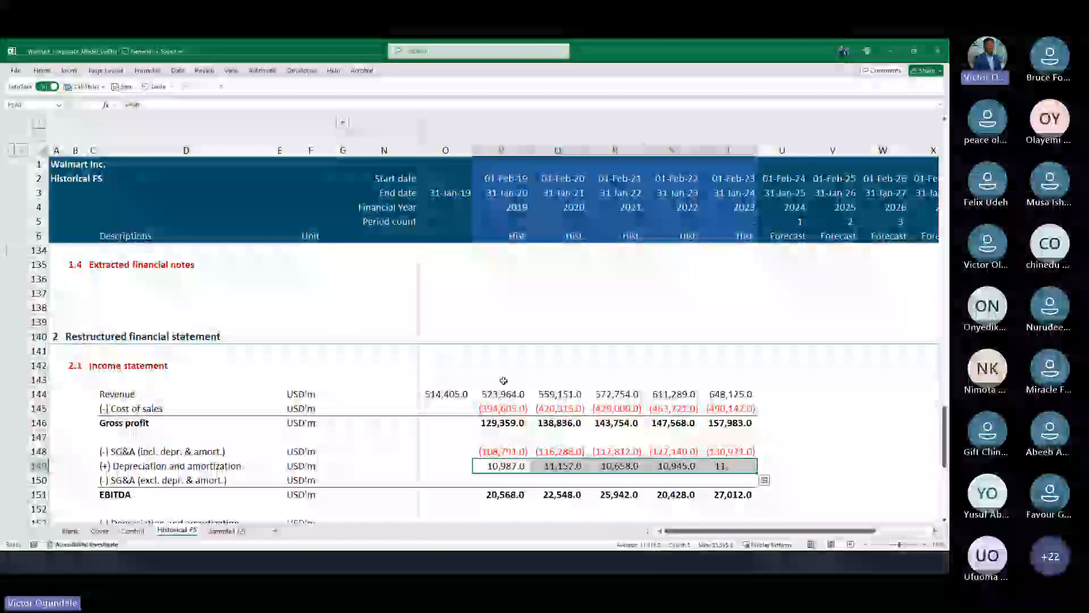
Calculate SG&A excluding depreciation in P150 as =SUM(P148:P149) and fill it across to T150.
{"action": "scroll", "coordinate": [504, 380], "scroll_direction": "down", "scroll_amount": 1}
{"action": "key", "text": "Down"}
{"action": "key", "text": "alt+="}
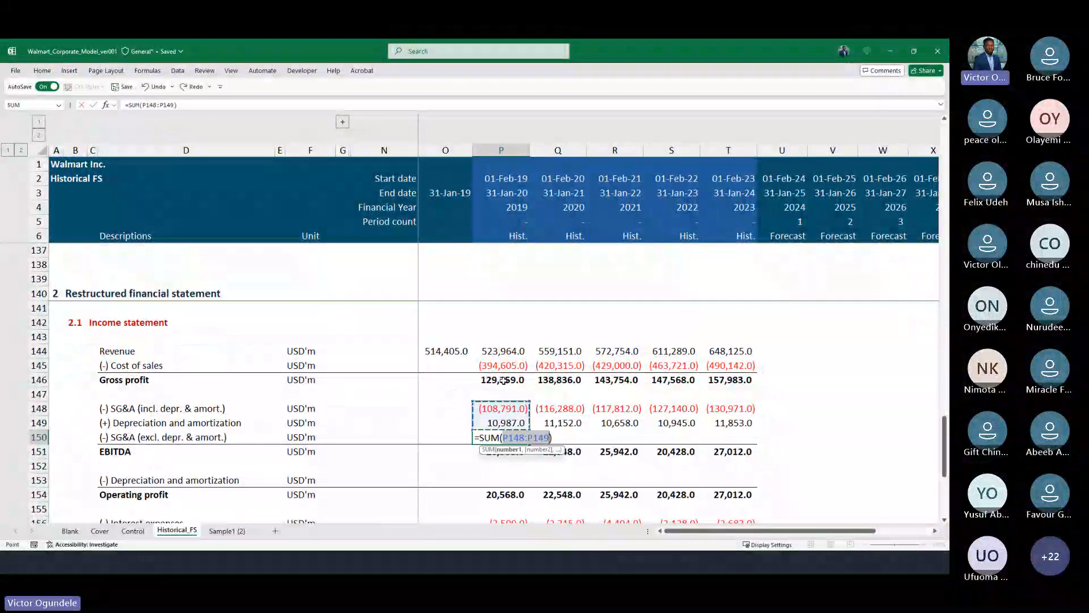
{"action": "key", "text": "ctrl+Return"}
{"action": "key", "text": "shift+Right"}
{"action": "key", "text": "shift+Right"}
{"action": "key", "text": "shift+Right"}
{"action": "key", "text": "shift+Right"}
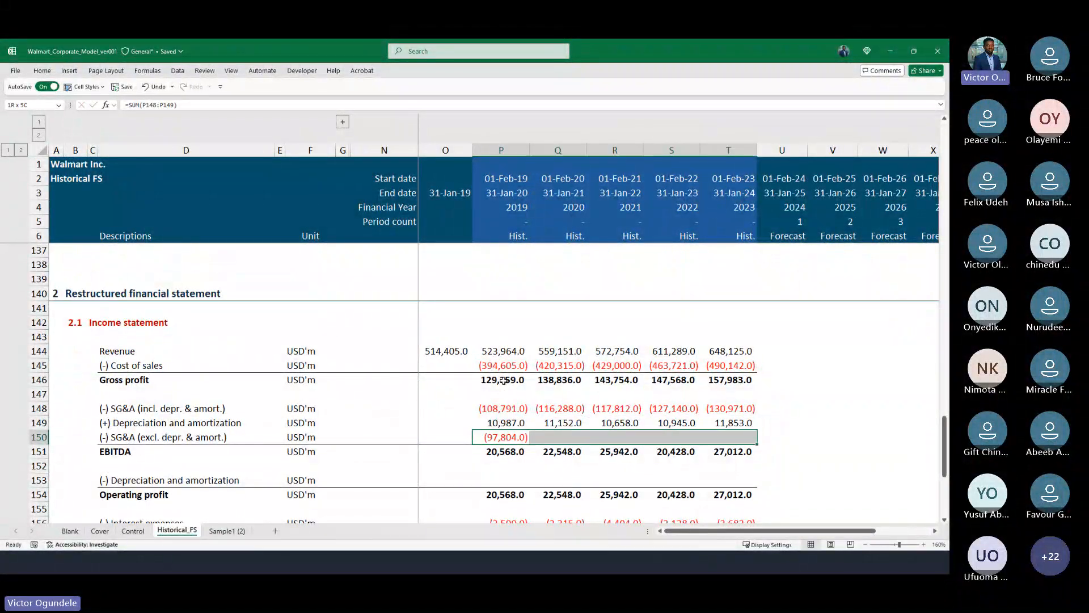
{"action": "key", "text": "ctrl+r"}
{"action": "key", "text": "Left"}
{"action": "scroll", "coordinate": [493, 381], "scroll_direction": "down", "scroll_amount": 1}
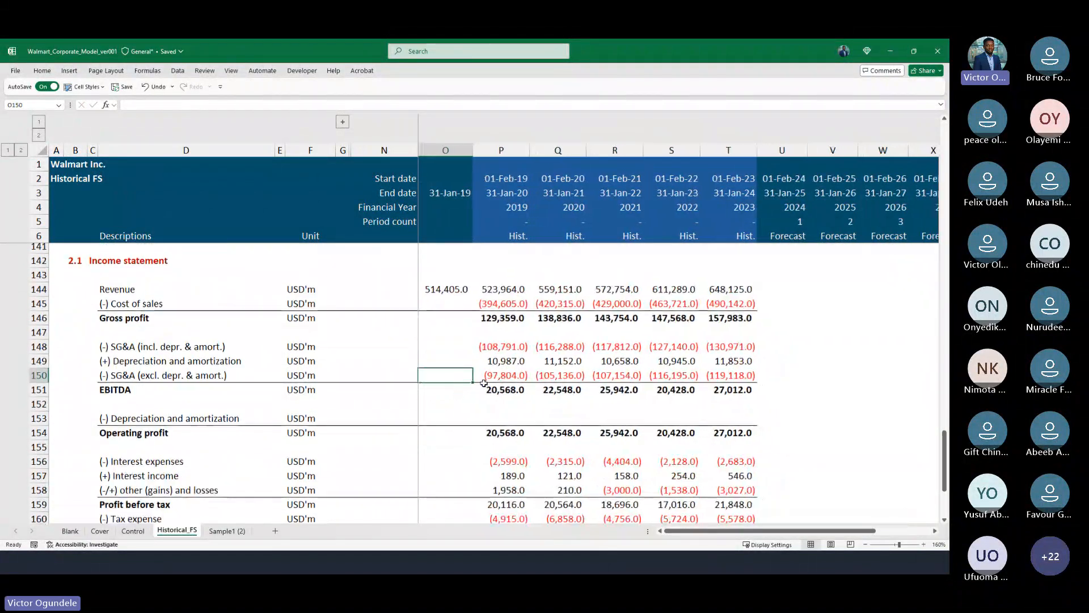
Put an outline border around the SG&A (incl. depr. & amort.) and add-back rows, D148:T149.
{"action": "left_click", "coordinate": [507, 374]}
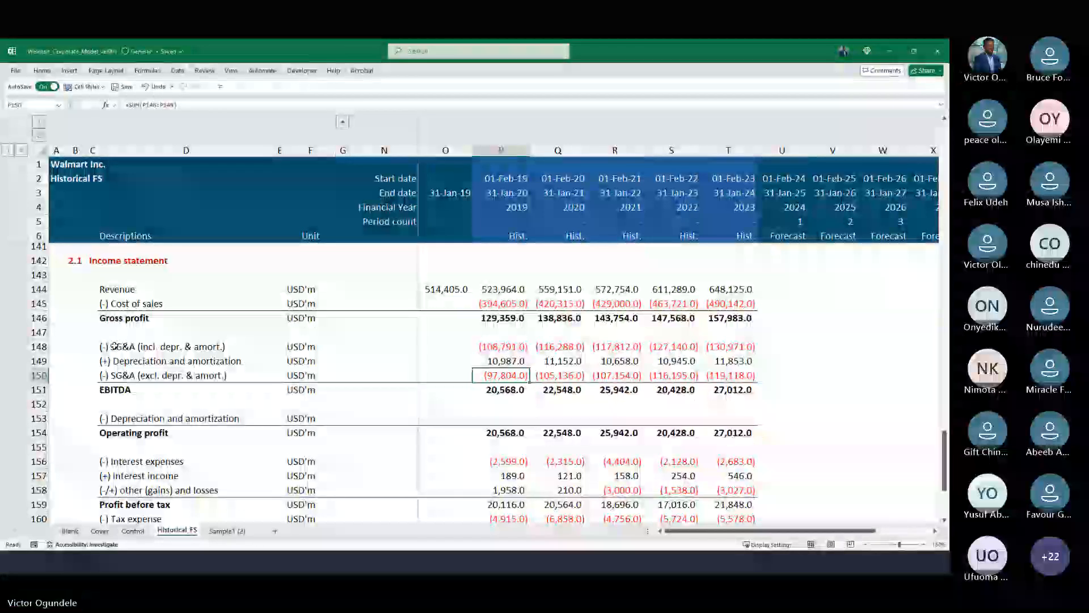
{"action": "left_click_drag", "start_coordinate": [122, 347], "coordinate": [717, 357]}
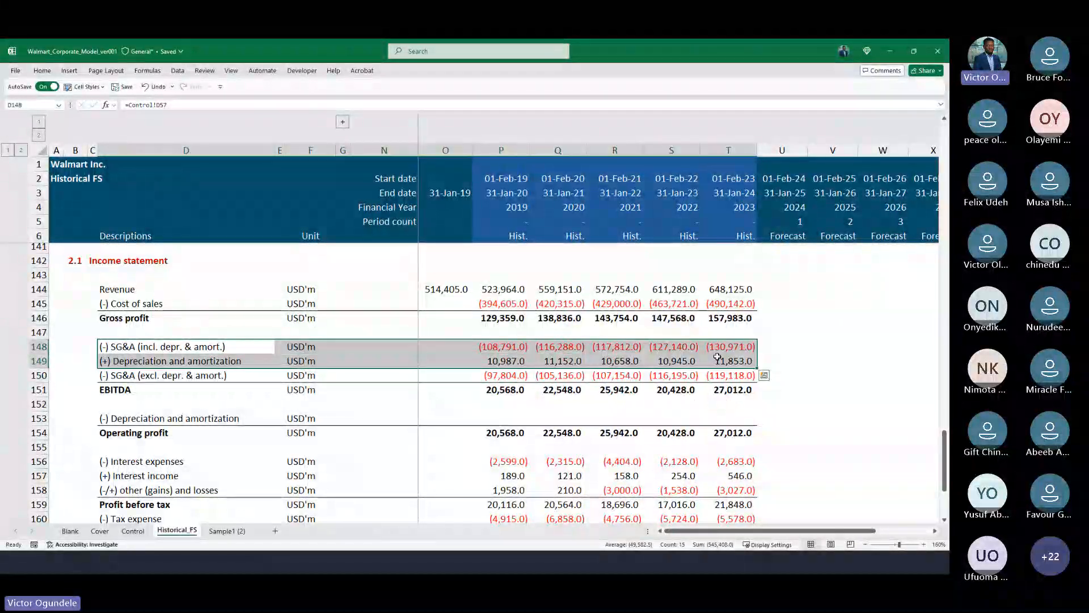
{"action": "left_click", "coordinate": [855, 359]}
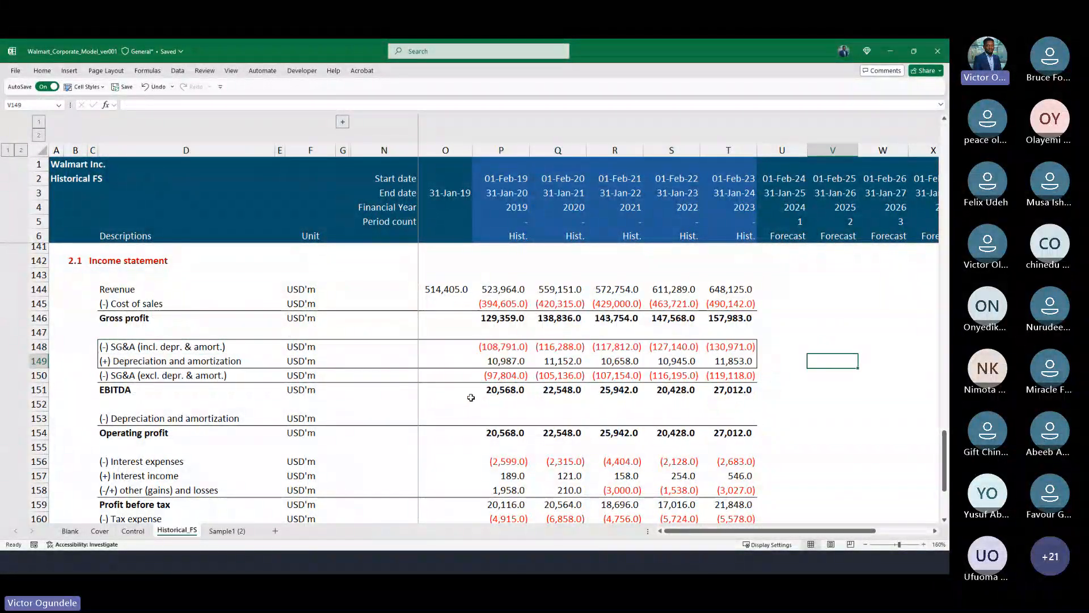
Change EBITDA in P151 to =SUM(P146,P150) and fill the formula across to T151.
{"action": "left_click", "coordinate": [487, 377]}
{"action": "scroll", "coordinate": [530, 472], "scroll_direction": "down", "scroll_amount": 1}
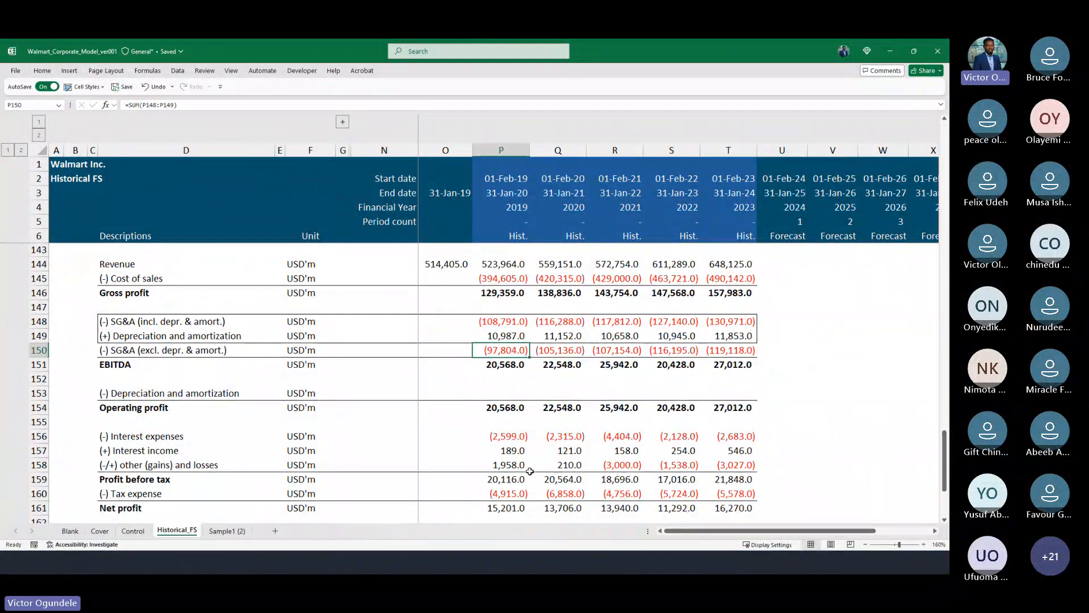
{"action": "key", "text": "Down"}
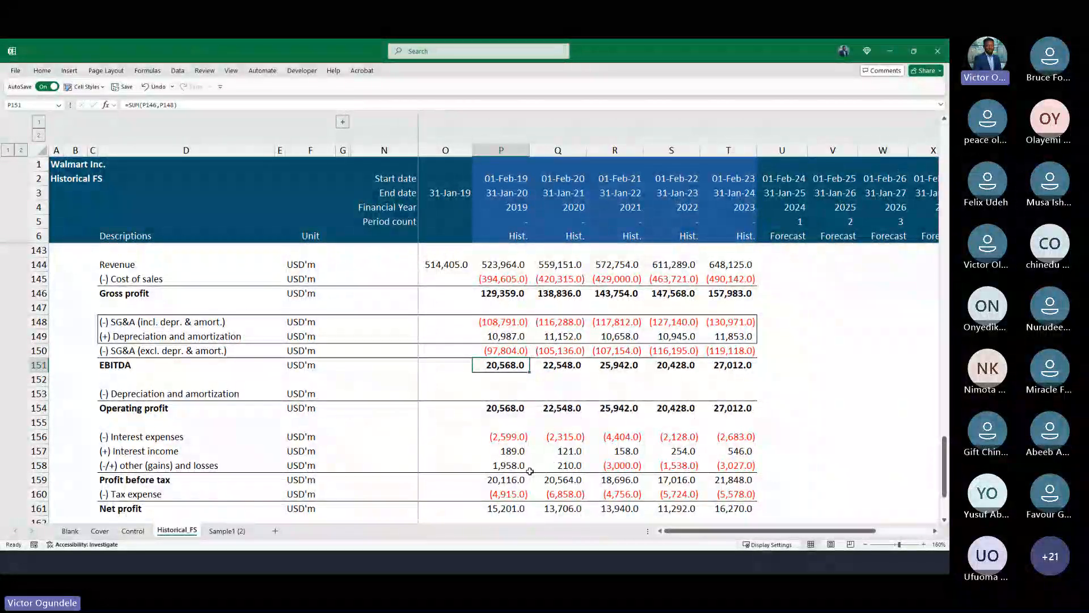
{"action": "type", "text": "=su"}
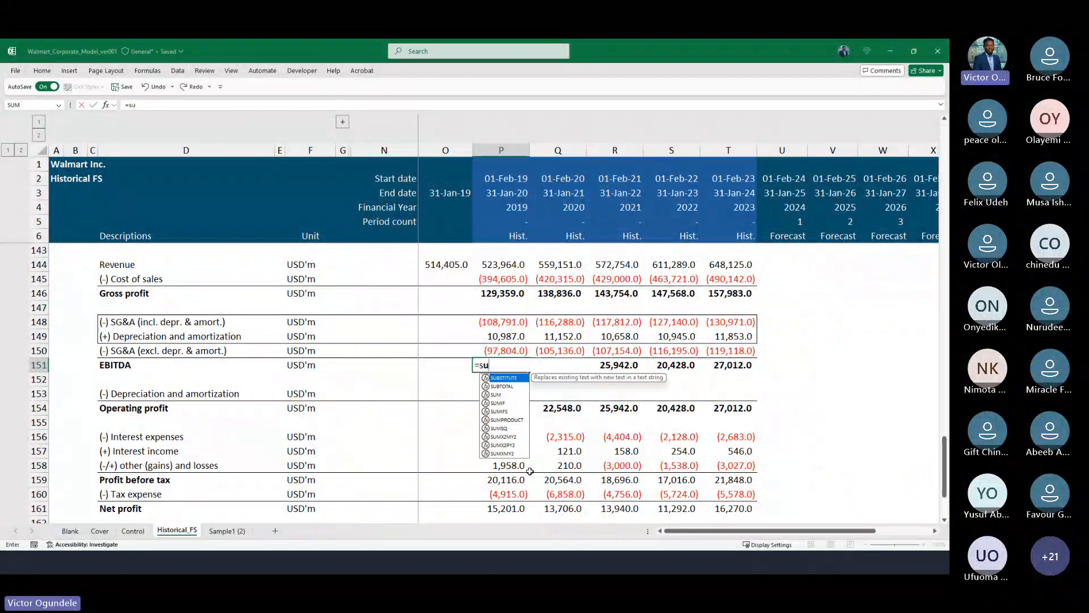
{"action": "type", "text": "m"}
{"action": "key", "text": "Tab"}
{"action": "key", "text": "Up"}
{"action": "key", "text": "Up"}
{"action": "key", "text": "Up"}
{"action": "key", "text": "Up"}
{"action": "key", "text": "Up"}
{"action": "type", "text": ","}
{"action": "key", "text": "Up"}
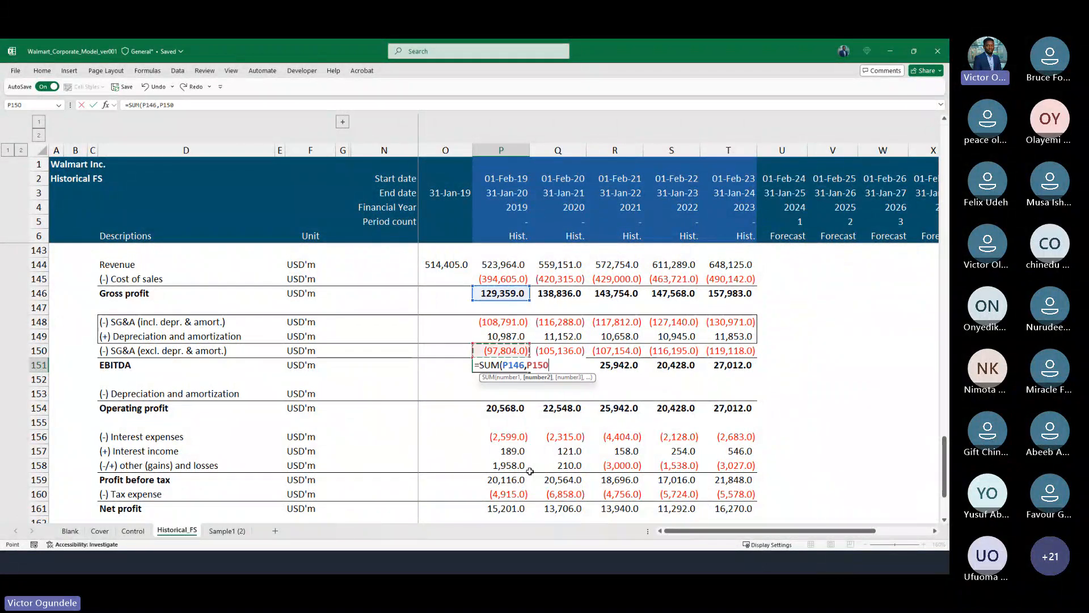
{"action": "key", "text": "ctrl+Return"}
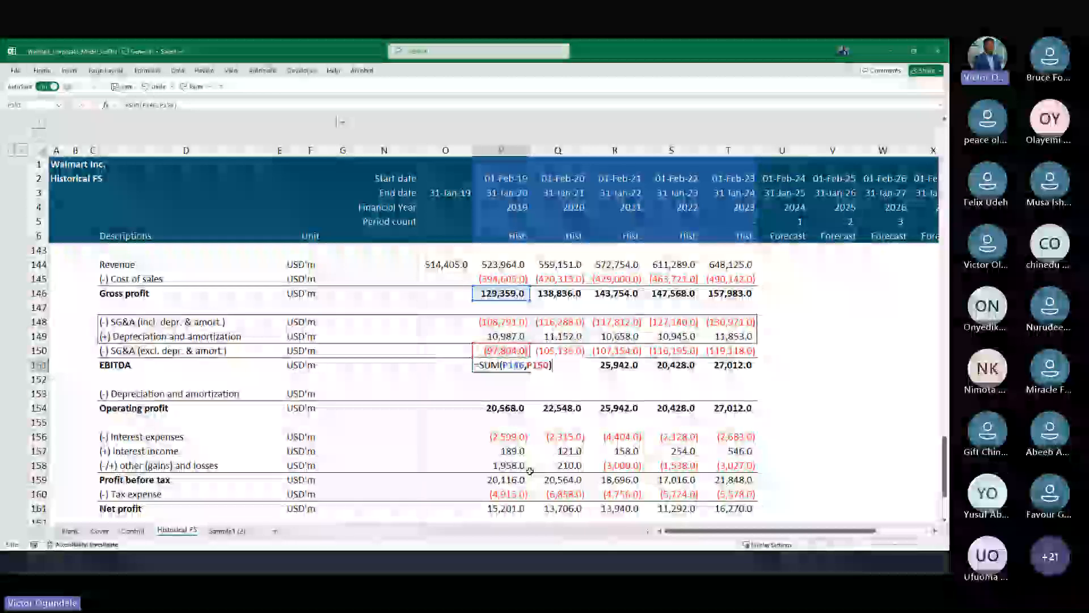
{"action": "key", "text": "ctrl+shift+Right"}
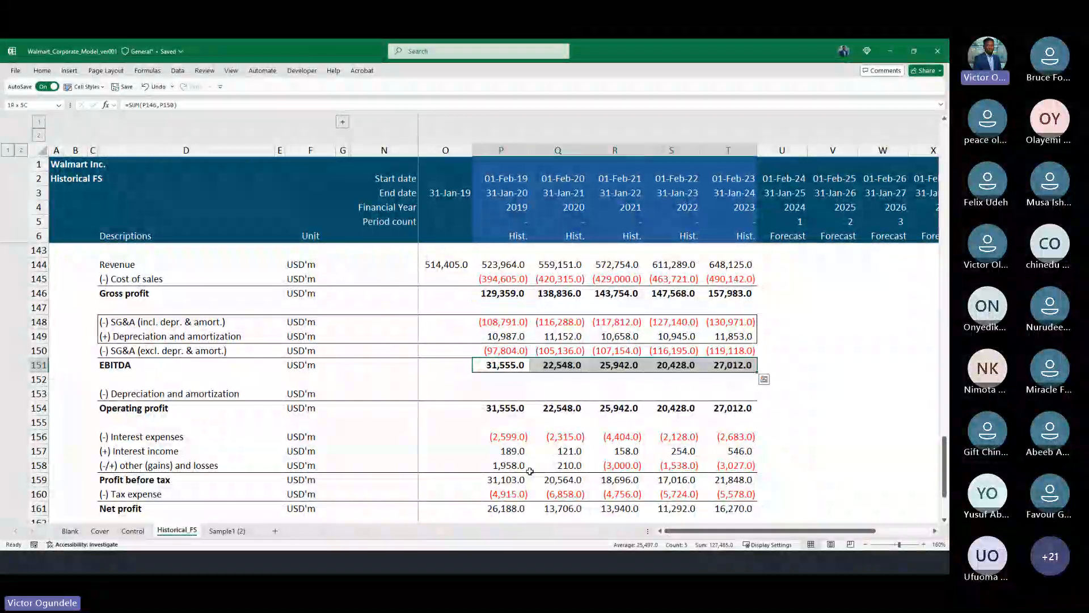
{"action": "key", "text": "ctrl+r"}
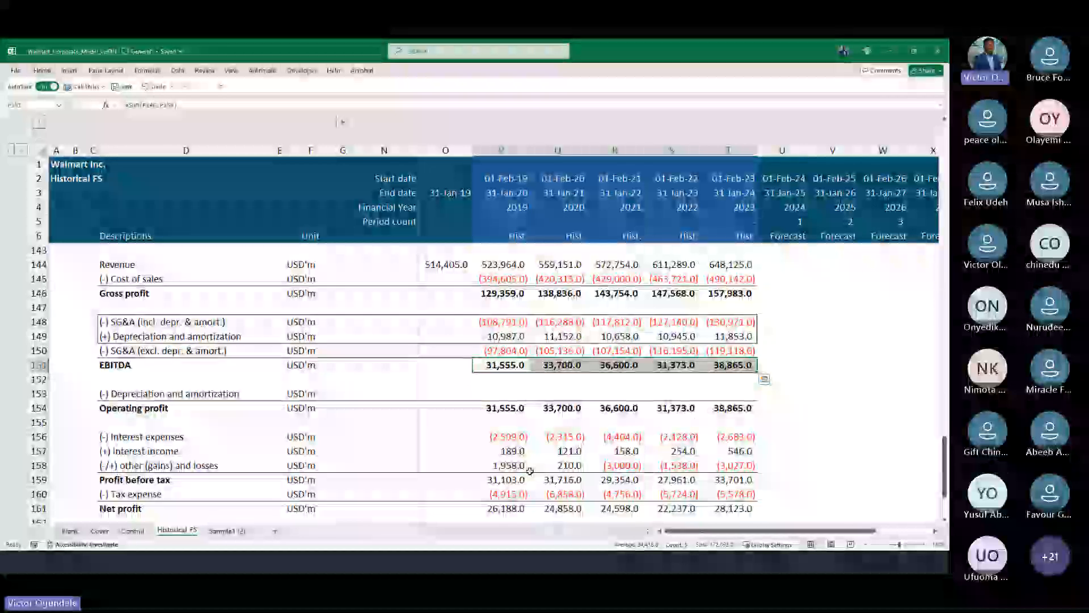
{"action": "key", "text": "Down"}
{"action": "key", "text": "Down"}
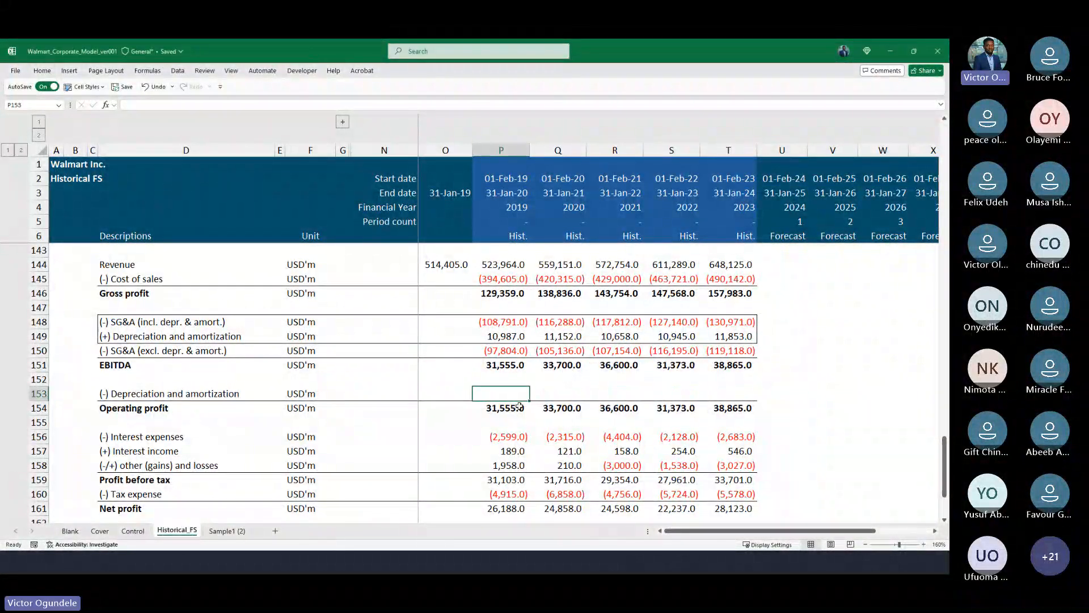
{"action": "type", "text": "="}
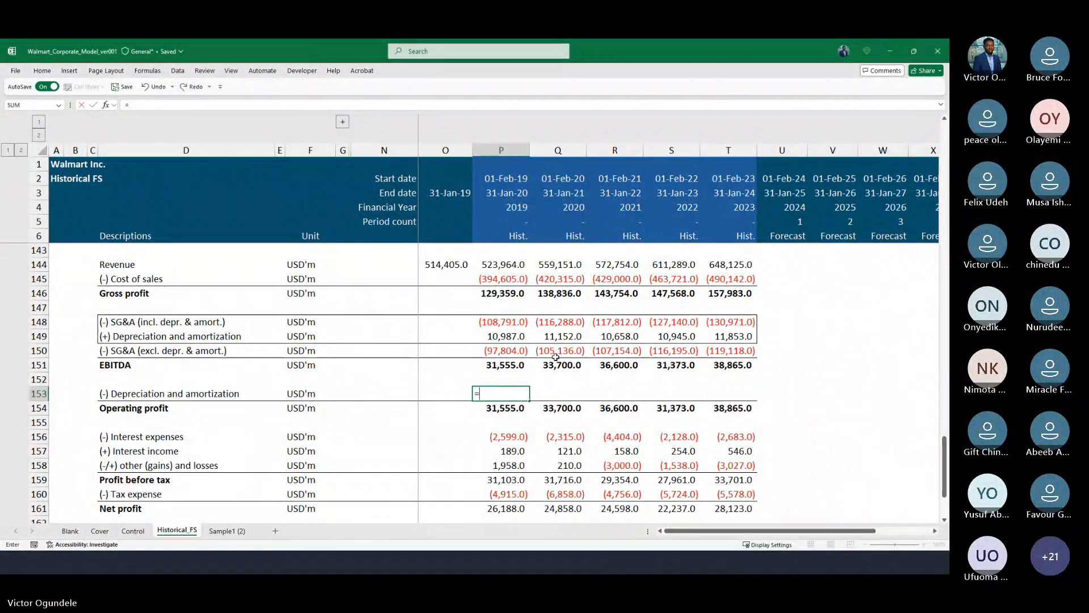
{"action": "scroll", "coordinate": [556, 361], "scroll_direction": "up", "scroll_amount": 1}
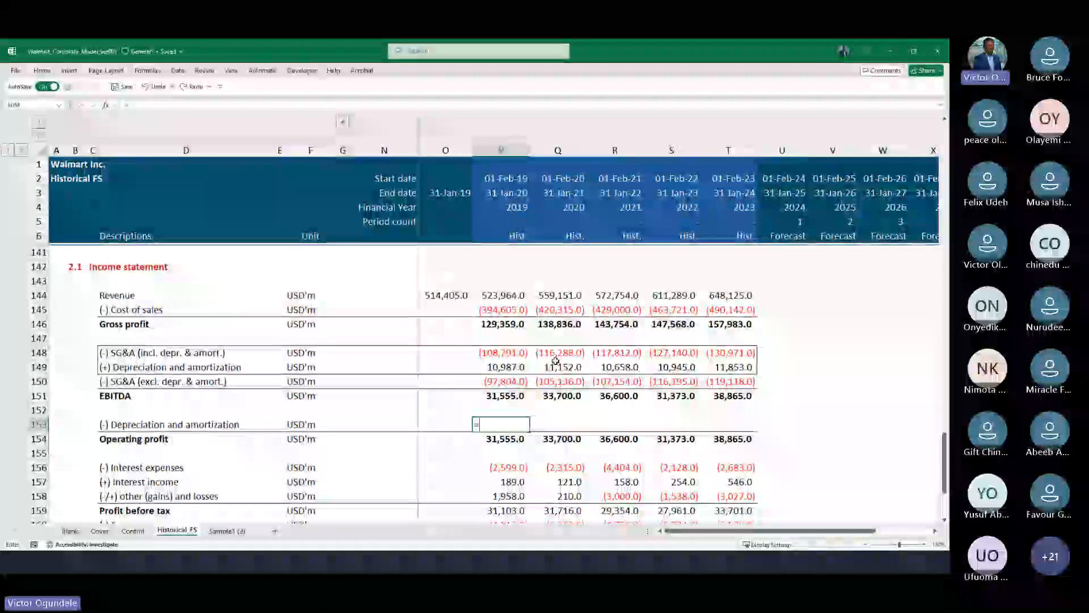
{"action": "key", "text": "Escape"}
{"action": "key", "text": "ctrl+Page_Up"}
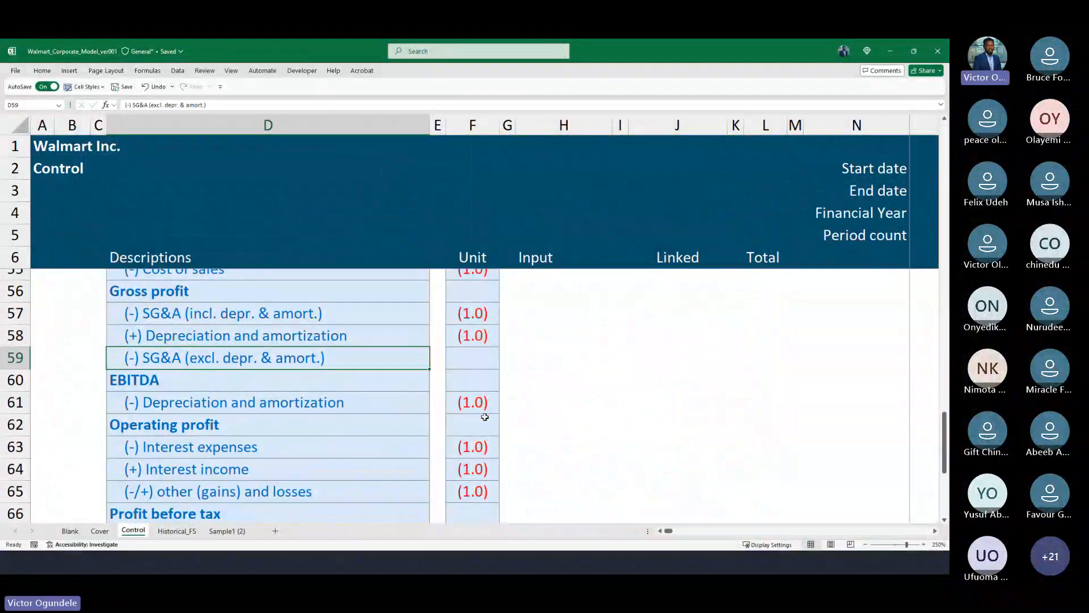
{"action": "key", "text": "ctrl+Page_Down"}
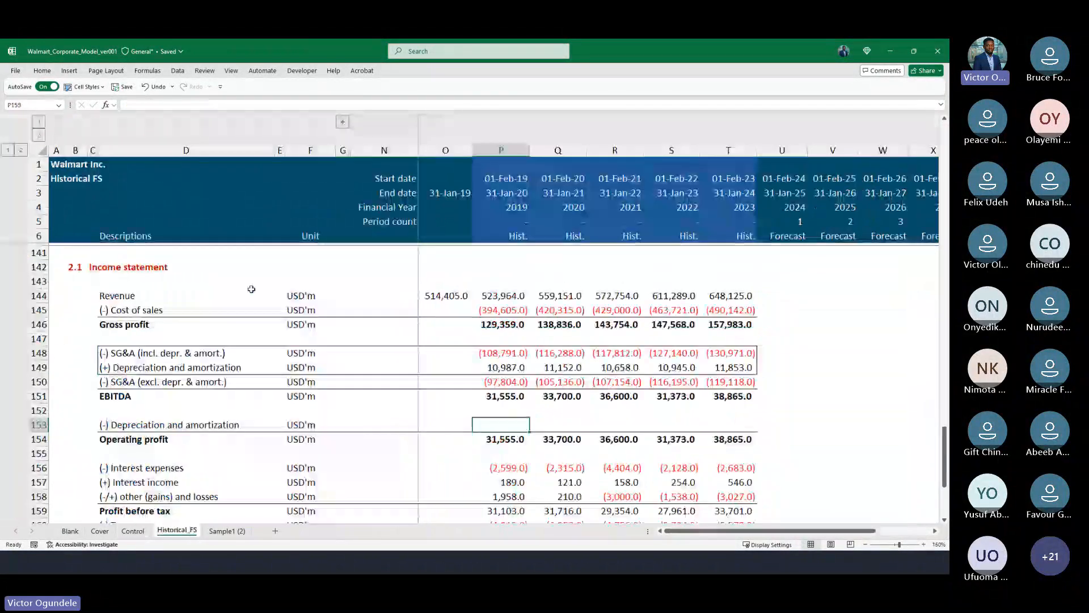
Expand the collapsed columns H:M on Historical_FS to show Input, Linked and Total.
{"action": "left_click", "coordinate": [344, 124]}
Link P153 to the cash flow statement's 2019 depreciation and amortization times its input sign, as =P90*$H153.
{"action": "type", "text": "="}
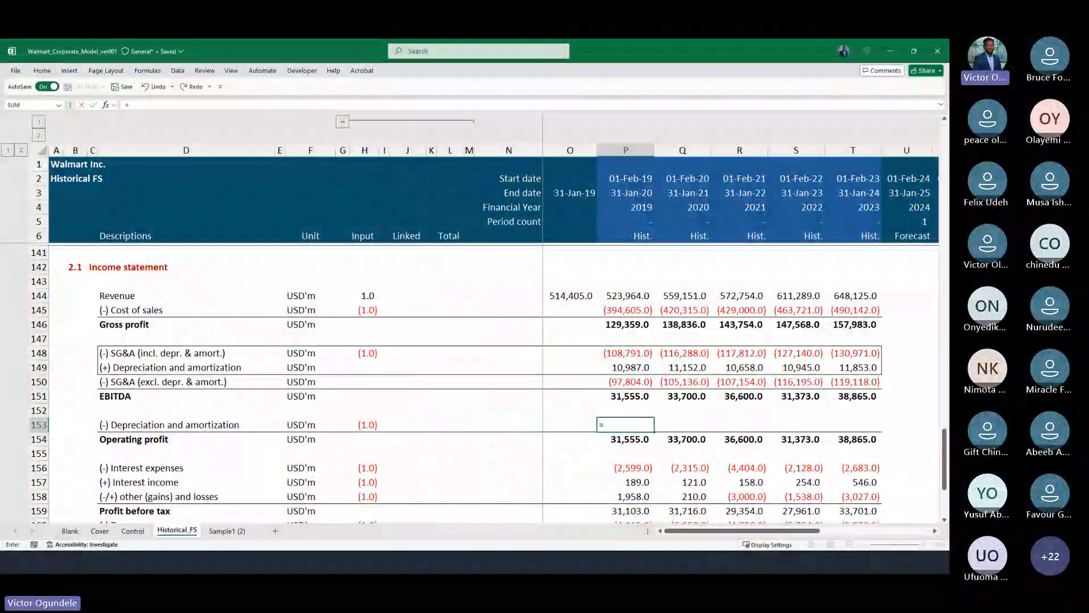
{"action": "scroll", "coordinate": [662, 408], "scroll_direction": "up", "scroll_amount": 2}
{"action": "scroll", "coordinate": [662, 408], "scroll_direction": "up", "scroll_amount": 18}
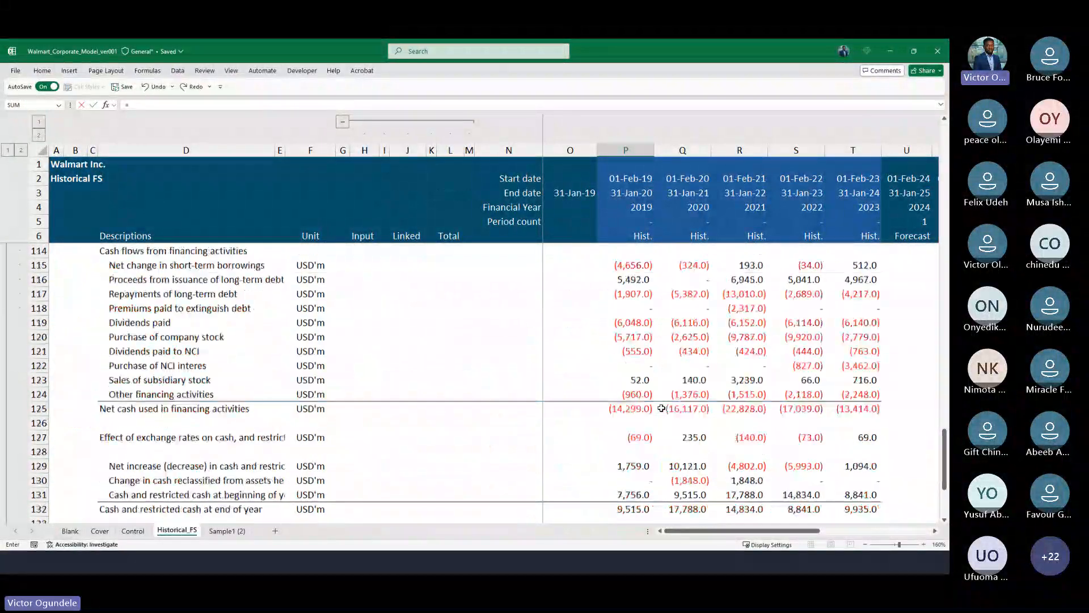
{"action": "scroll", "coordinate": [662, 408], "scroll_direction": "up", "scroll_amount": 1}
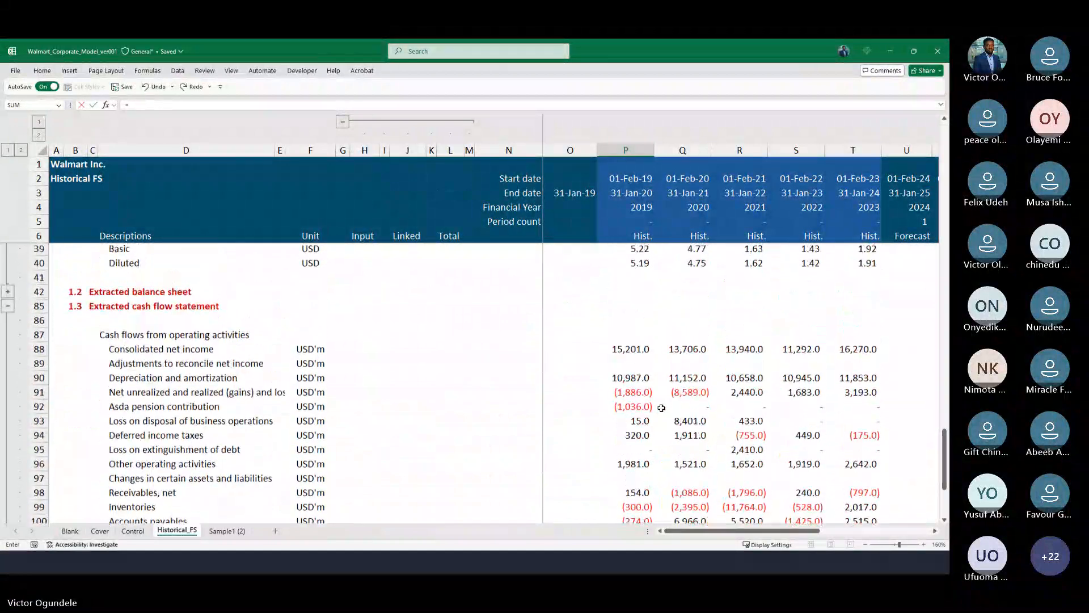
{"action": "left_click", "coordinate": [636, 379]}
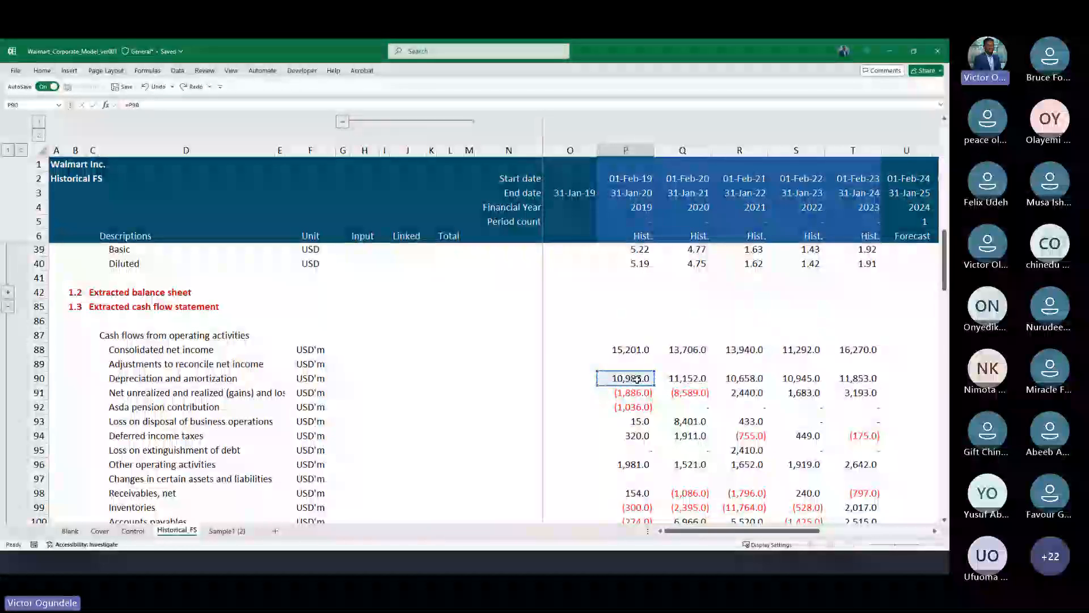
{"action": "key", "text": "F2"}
{"action": "type", "text": "*"}
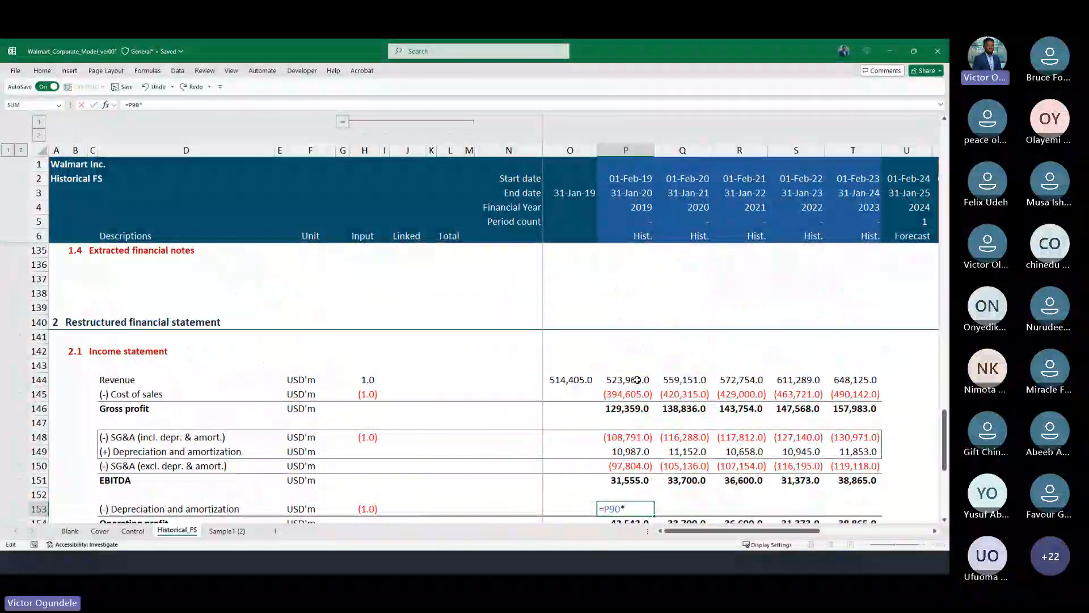
{"action": "key", "text": "Left"}
{"action": "key", "text": "Left"}
{"action": "key", "text": "Left"}
{"action": "key", "text": "Left"}
{"action": "key", "text": "Left"}
{"action": "key", "text": "Left"}
{"action": "key", "text": "Left"}
{"action": "key", "text": "Left"}
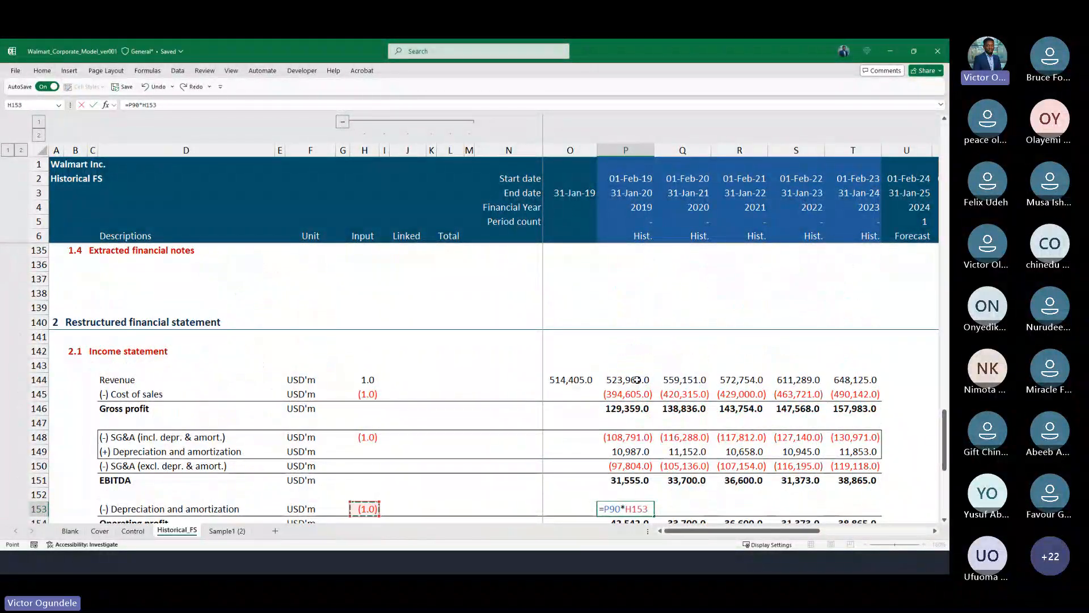
{"action": "key", "text": "F4"}
{"action": "key", "text": "F4"}
{"action": "key", "text": "F4"}
{"action": "key", "text": "ctrl+Return"}
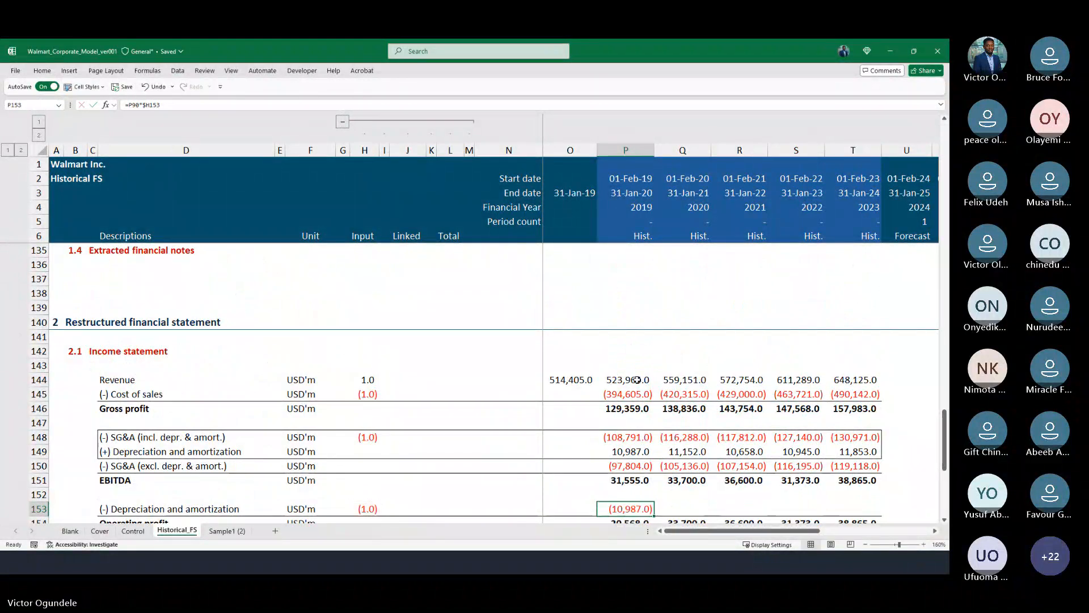
Clear the depreciation deduction in P153 and examine the Net profit check formula in P166.
{"action": "scroll", "coordinate": [764, 367], "scroll_direction": "down", "scroll_amount": 4}
{"action": "key", "text": "Delete"}
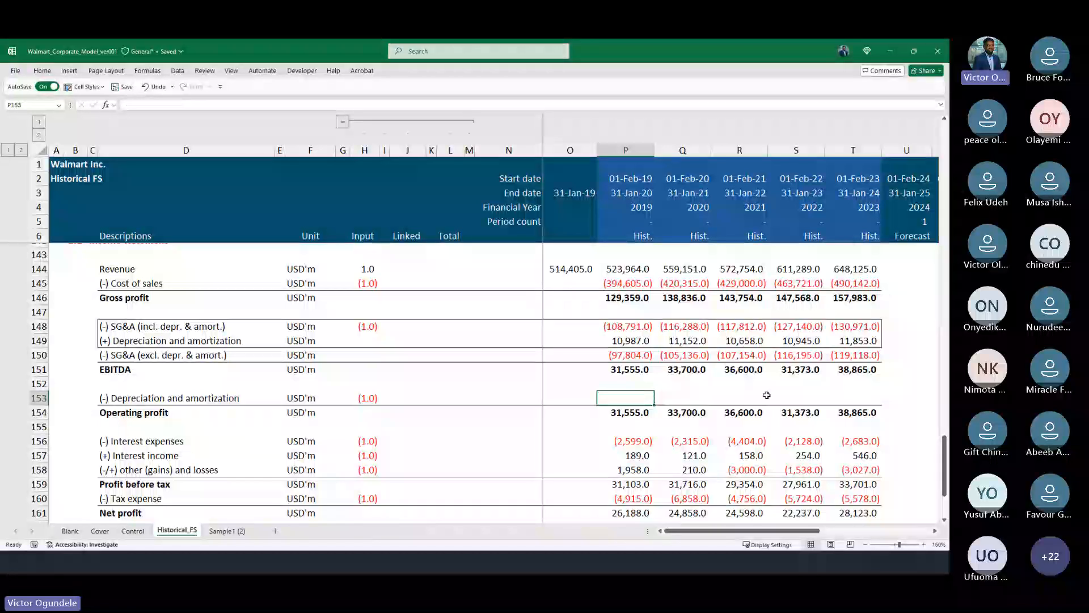
{"action": "scroll", "coordinate": [767, 395], "scroll_direction": "down", "scroll_amount": 2}
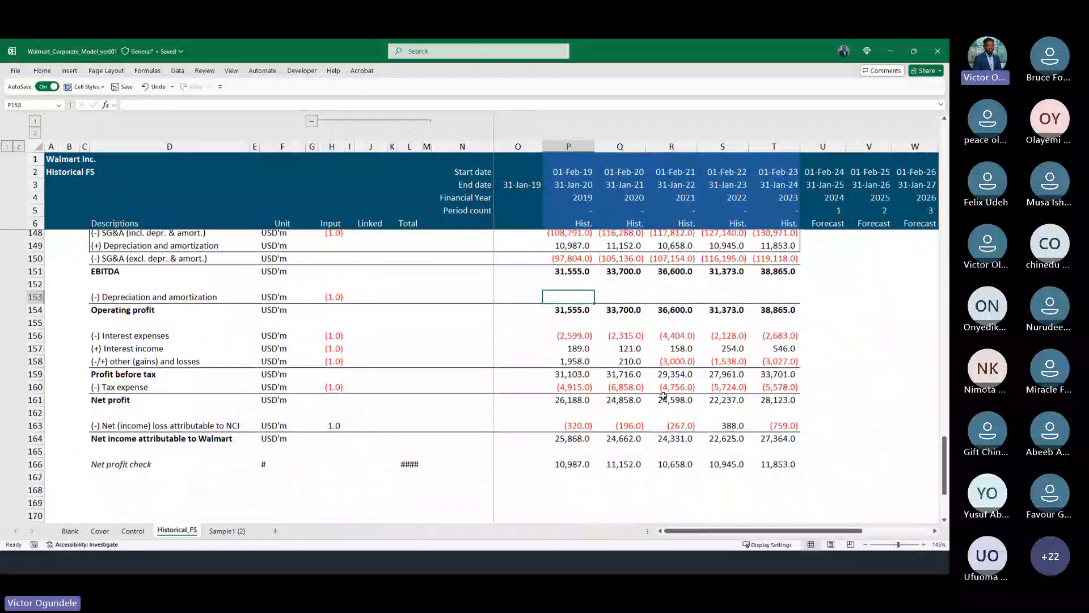
{"action": "left_click", "coordinate": [570, 465]}
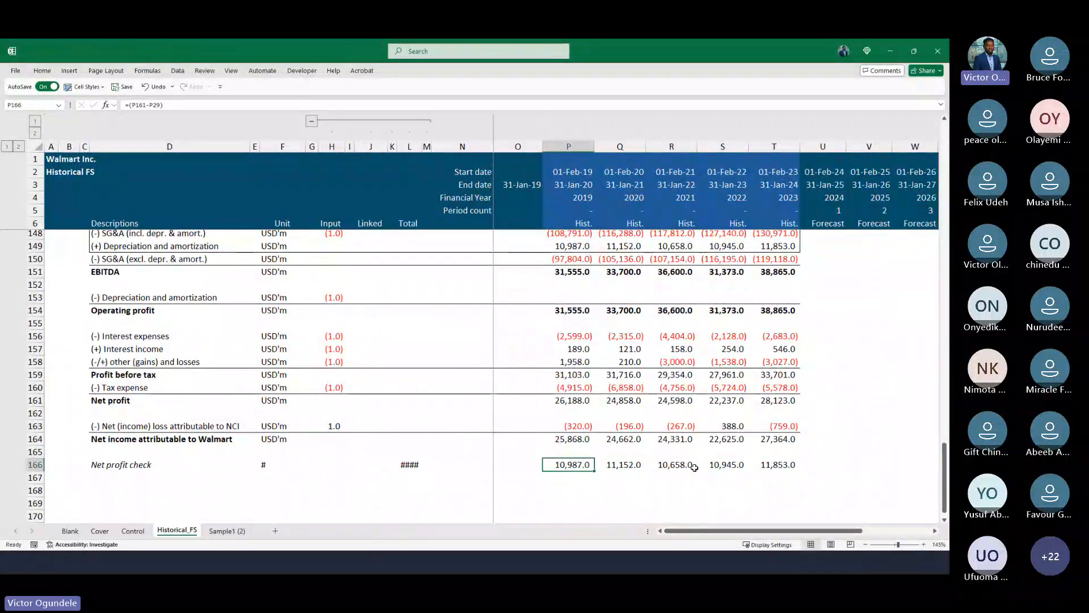
{"action": "scroll", "coordinate": [579, 454], "scroll_direction": "up", "scroll_amount": 3}
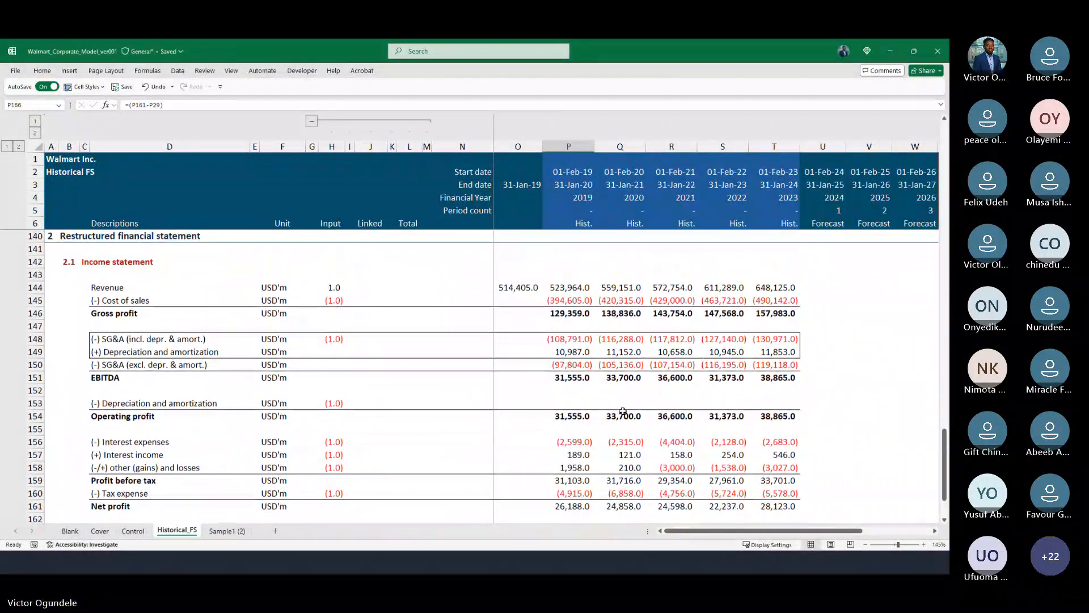
Calculate the 2019 depreciation and amortization deduction in P153 as =P90*$H153.
{"action": "left_click", "coordinate": [567, 404]}
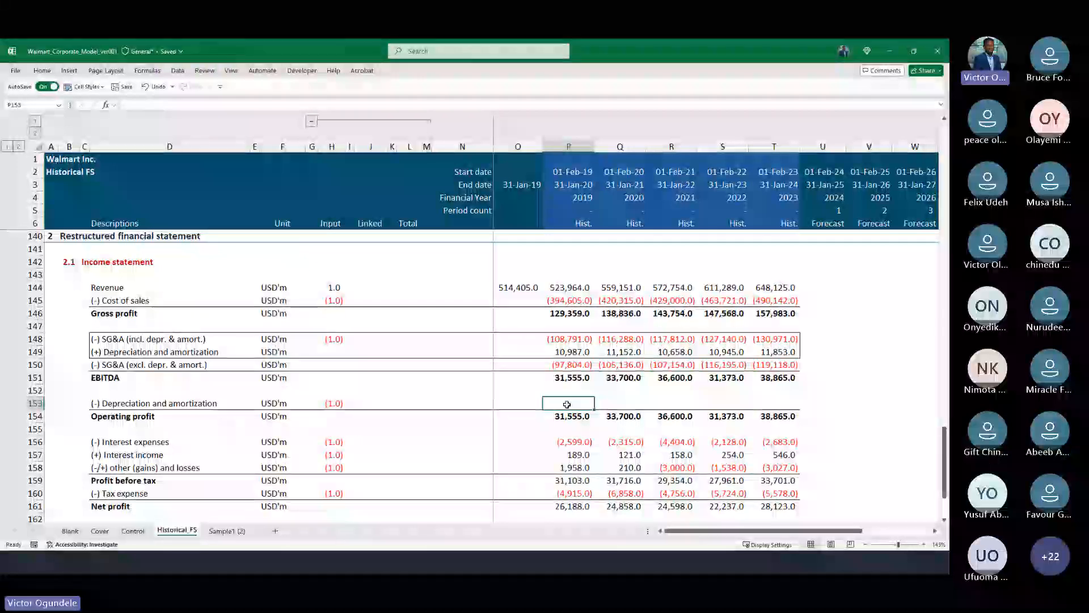
{"action": "scroll", "coordinate": [567, 404], "scroll_direction": "up", "scroll_amount": 1, "text": "ctrl"}
{"action": "type", "text": "="}
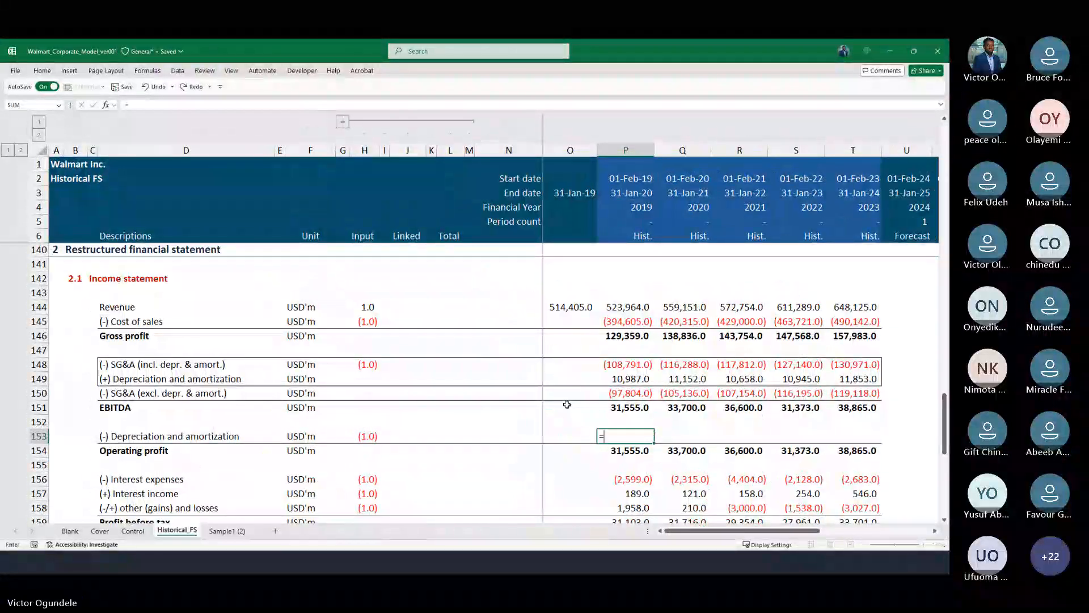
{"action": "scroll", "coordinate": [567, 404], "scroll_direction": "up", "scroll_amount": 7}
{"action": "scroll", "coordinate": [567, 404], "scroll_direction": "up", "scroll_amount": 3}
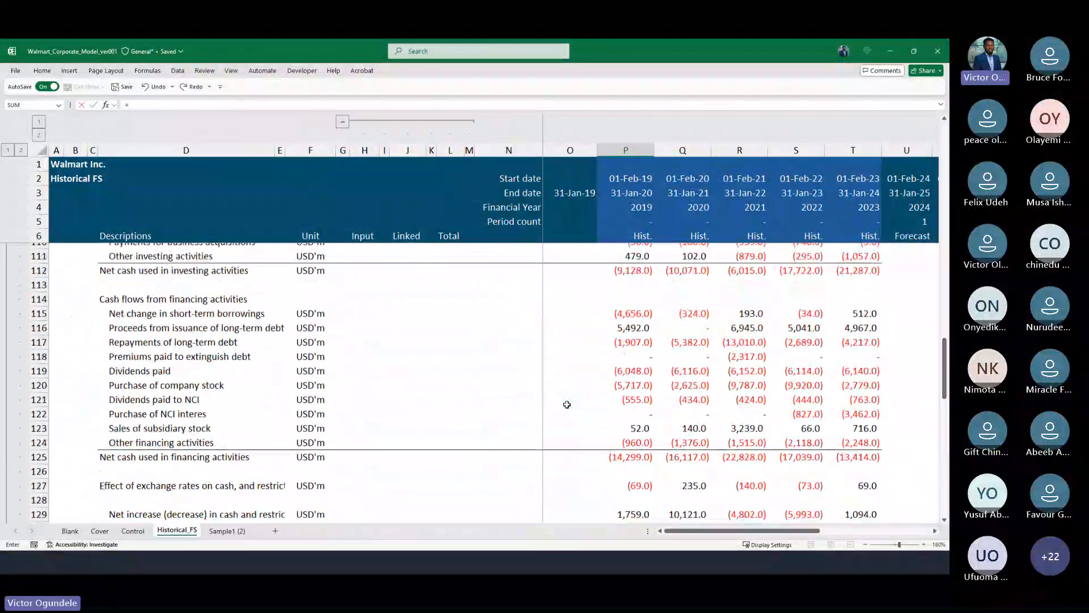
{"action": "scroll", "coordinate": [614, 349], "scroll_direction": "up", "scroll_amount": 2}
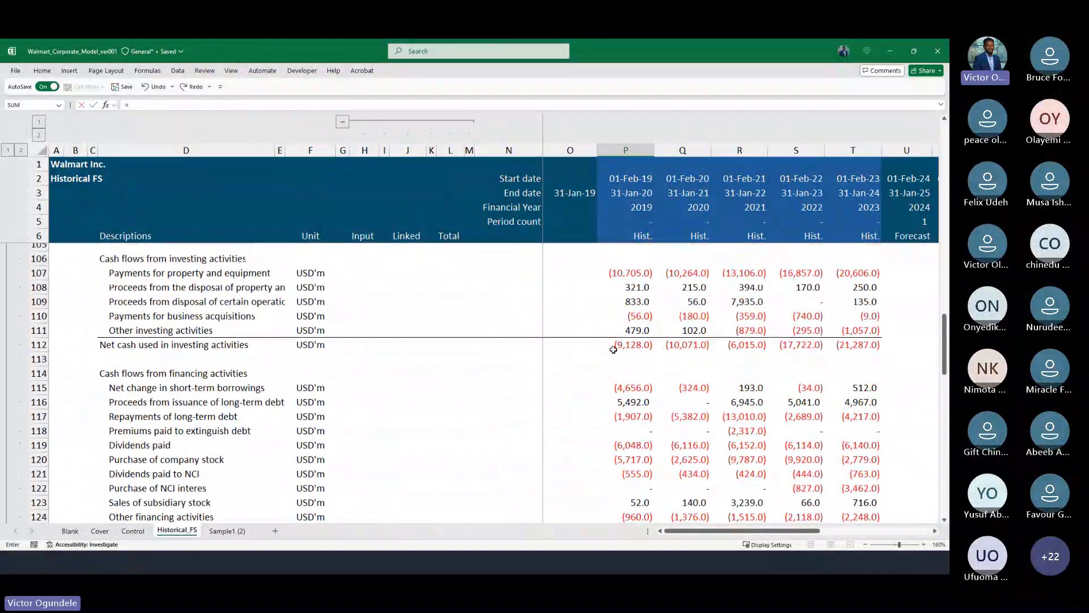
{"action": "scroll", "coordinate": [614, 349], "scroll_direction": "up", "scroll_amount": 2}
{"action": "scroll", "coordinate": [622, 328], "scroll_direction": "up", "scroll_amount": 5}
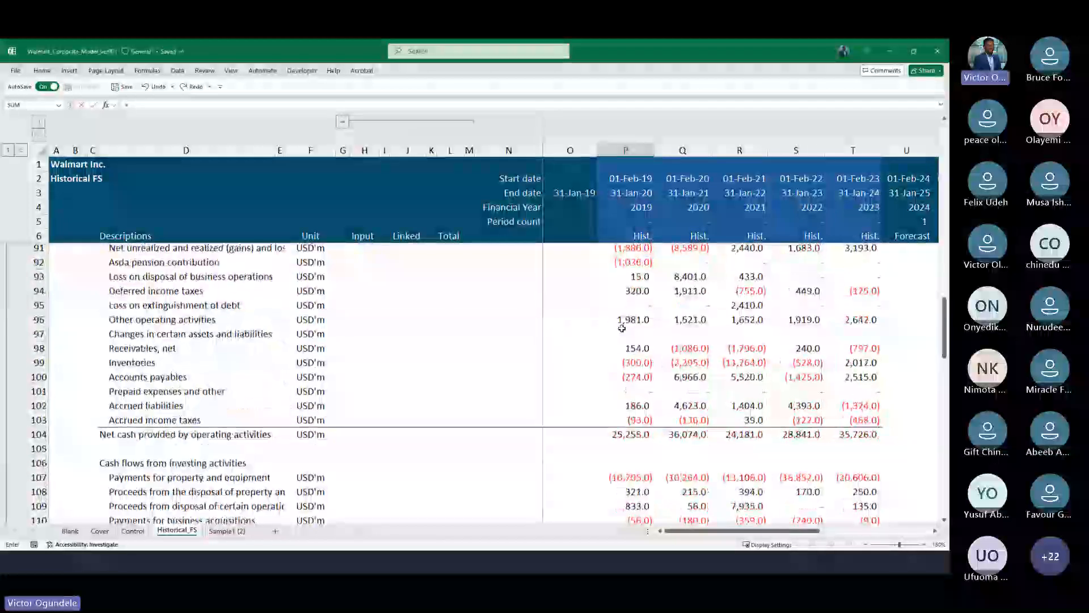
{"action": "left_click", "coordinate": [627, 299]}
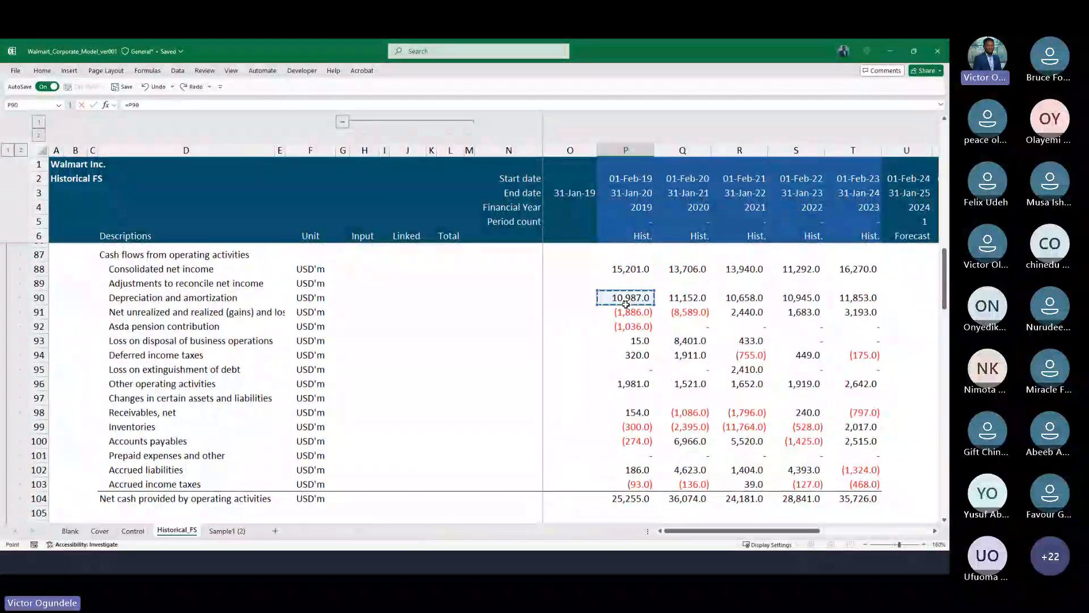
{"action": "scroll", "coordinate": [633, 329], "scroll_direction": "down", "scroll_amount": 2}
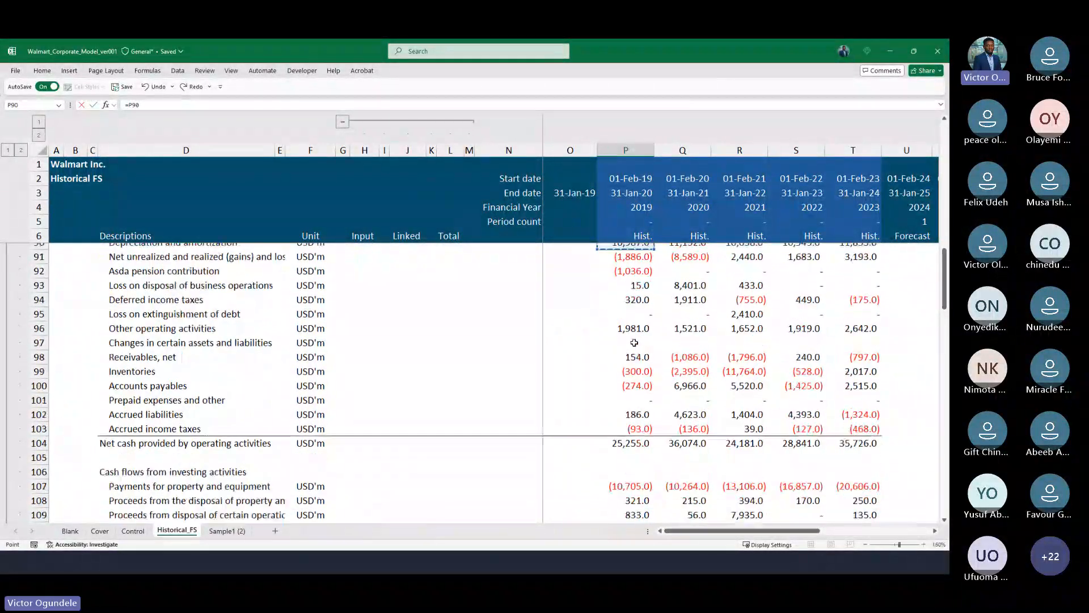
{"action": "scroll", "coordinate": [635, 340], "scroll_direction": "up", "scroll_amount": 1}
{"action": "scroll", "coordinate": [634, 342], "scroll_direction": "down", "scroll_amount": 19}
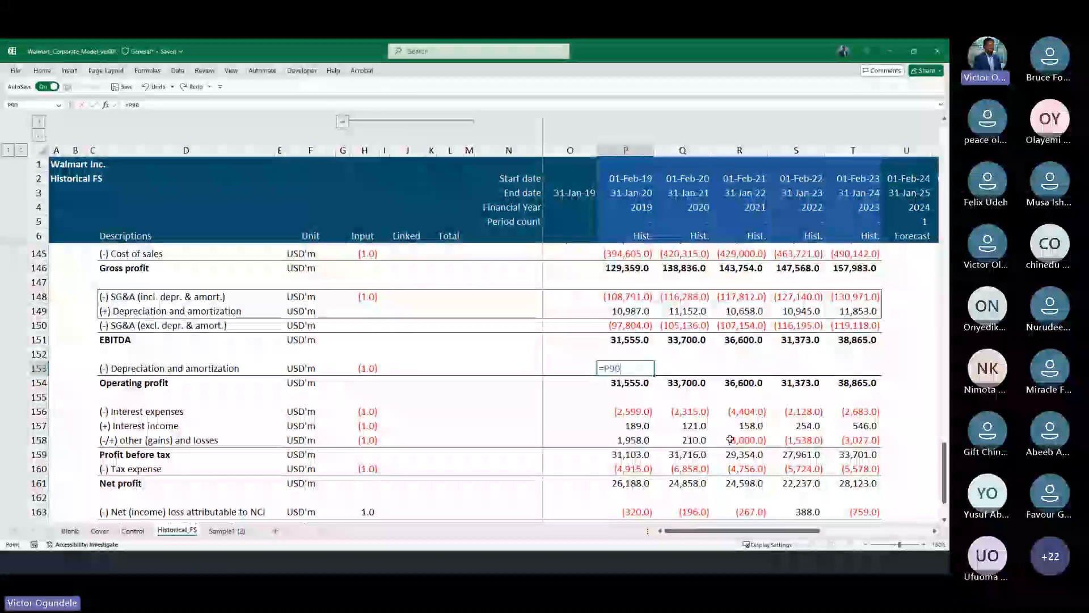
{"action": "type", "text": "*"}
{"action": "key", "text": "ctrl+Left"}
{"action": "key", "text": "F4"}
{"action": "key", "text": "F4"}
{"action": "key", "text": "F4"}
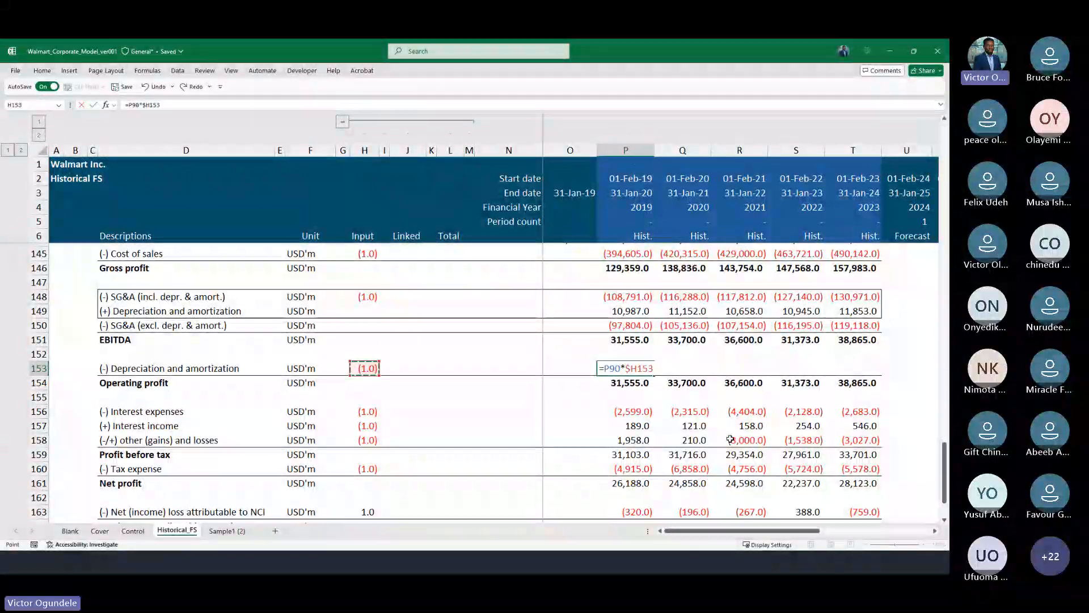
{"action": "key", "text": "ctrl+Return"}
Fill the depreciation and amortization deduction from P153 across the historical years to T153.
{"action": "key", "text": "shift+Right"}
{"action": "key", "text": "shift+Right"}
{"action": "key", "text": "shift+Right"}
{"action": "key", "text": "shift+Right"}
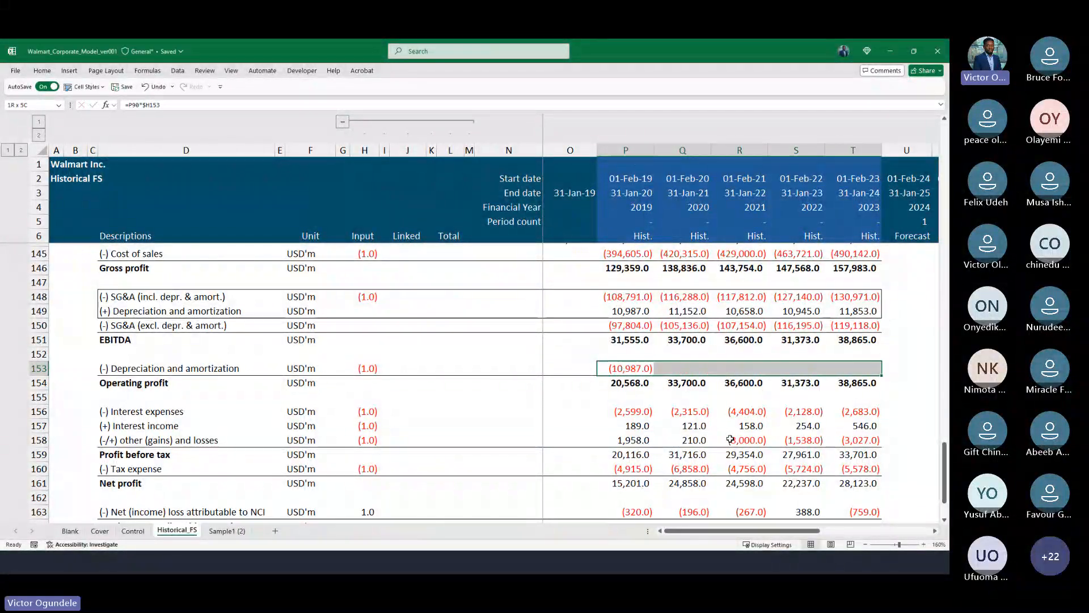
{"action": "key", "text": "ctrl+r"}
Examine the Net profit check in row 166 against the restructured income statement.
{"action": "scroll", "coordinate": [730, 438], "scroll_direction": "down", "scroll_amount": 2}
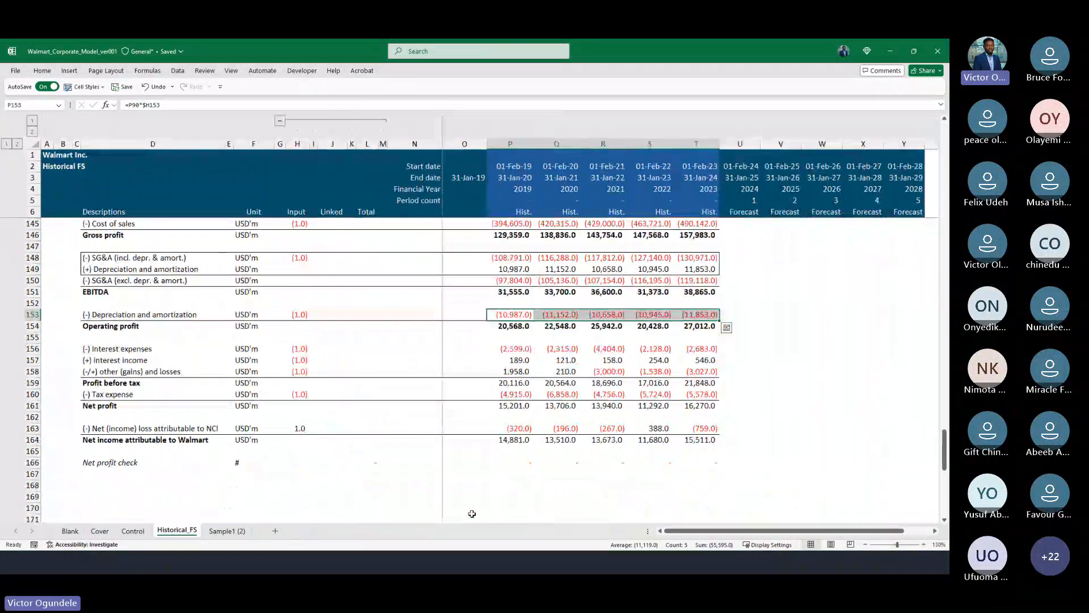
{"action": "left_click", "coordinate": [516, 464]}
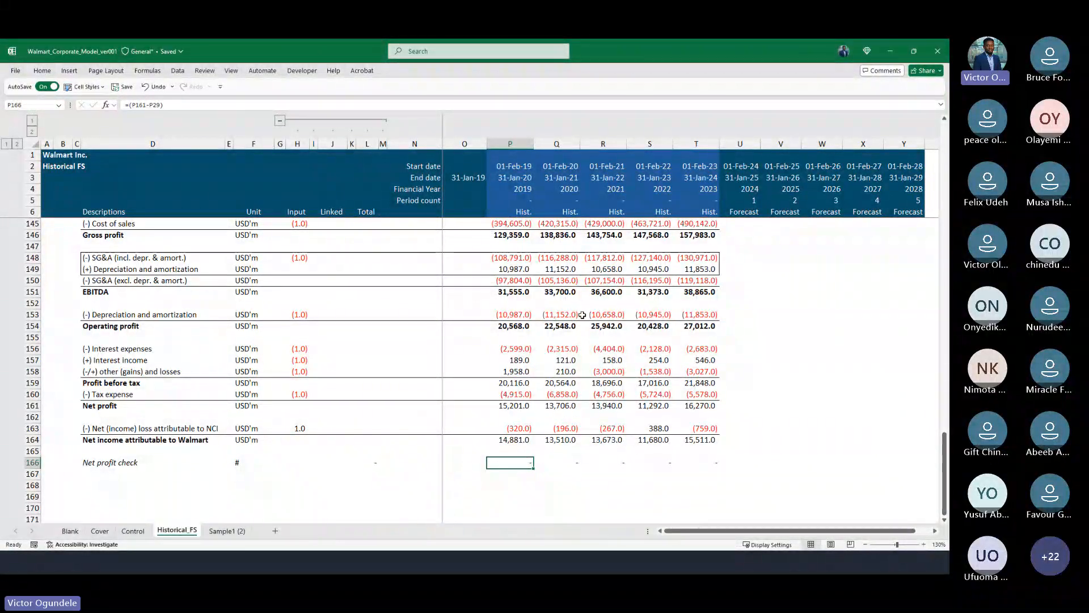
{"action": "scroll", "coordinate": [582, 315], "scroll_direction": "up", "scroll_amount": 5}
{"action": "scroll", "coordinate": [589, 286], "scroll_direction": "down", "scroll_amount": 4}
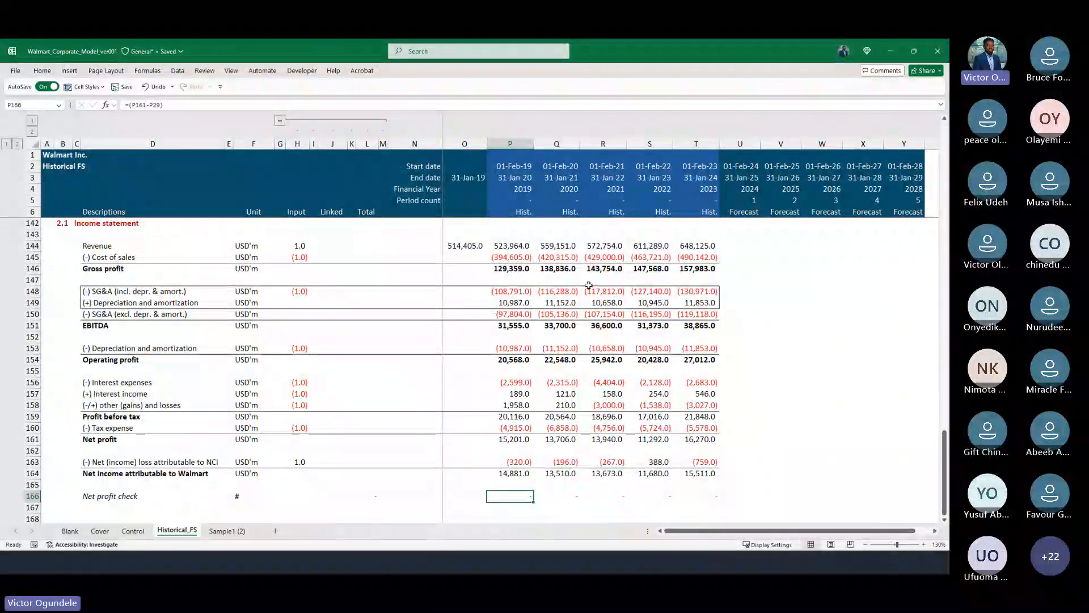
Italicize the SG&A (incl. depr. & amort.) and depreciation add-back rows, D148:T149.
{"action": "scroll", "coordinate": [589, 286], "scroll_direction": "up", "scroll_amount": 1, "text": "ctrl"}
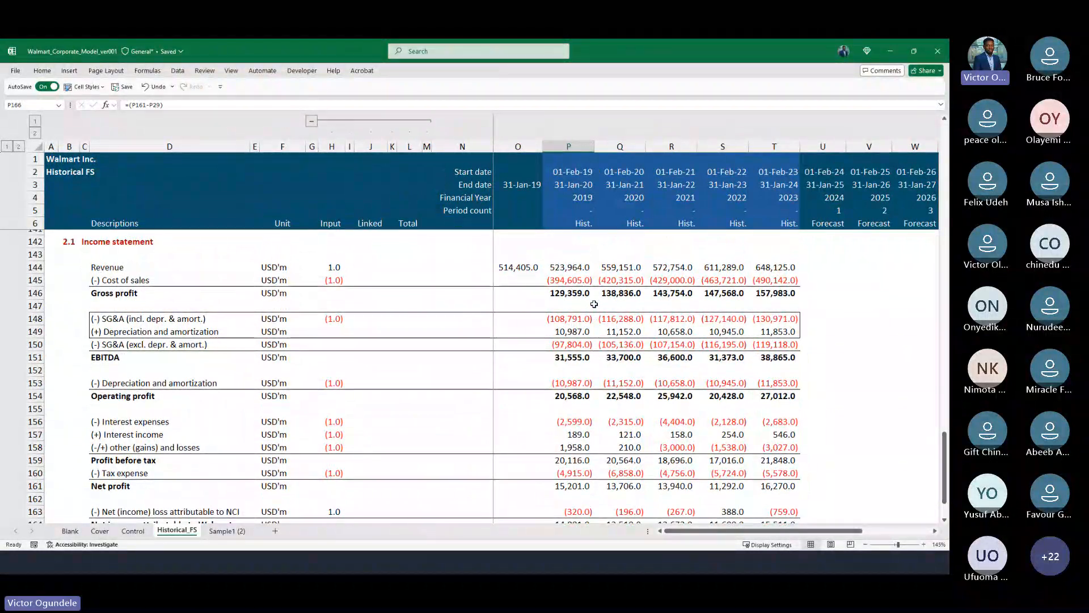
{"action": "left_click_drag", "start_coordinate": [116, 315], "coordinate": [794, 332]}
{"action": "left_click_drag", "start_coordinate": [215, 279], "coordinate": [766, 272]}
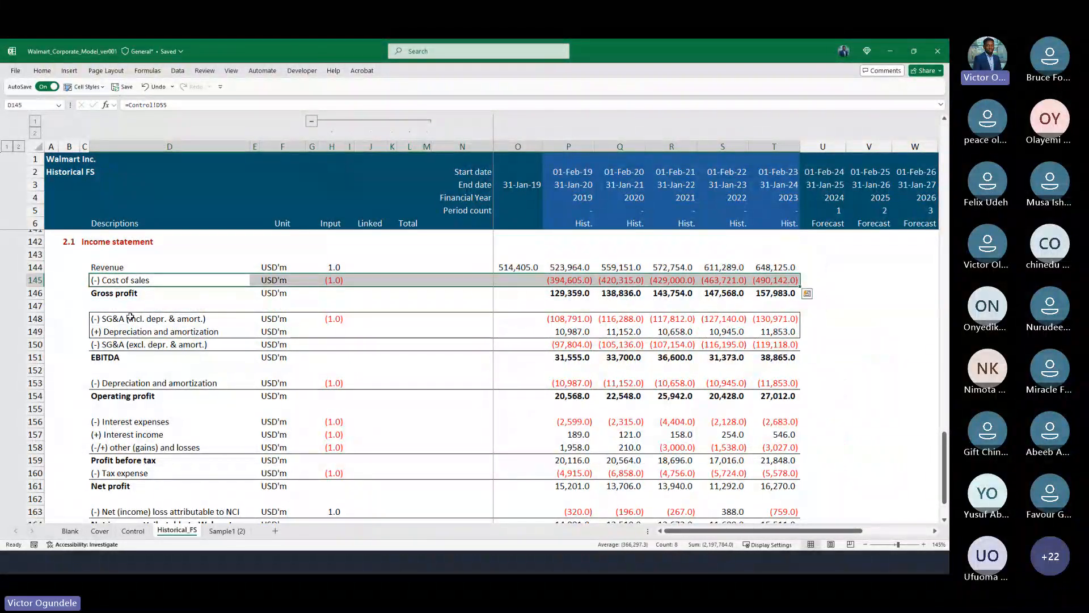
{"action": "left_click_drag", "start_coordinate": [170, 318], "coordinate": [777, 339]}
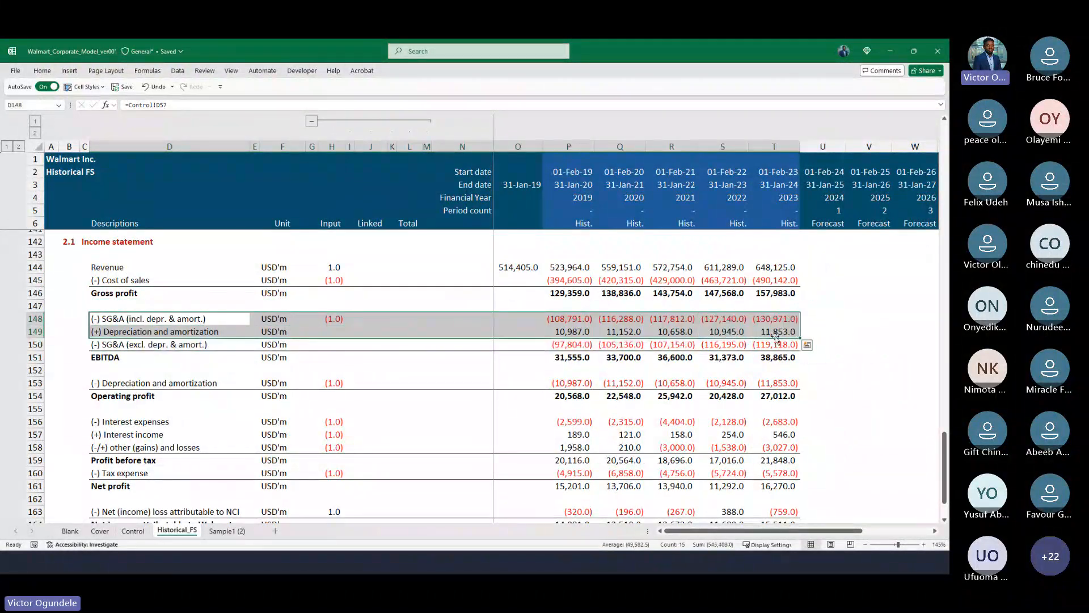
{"action": "key", "text": "ctrl+i"}
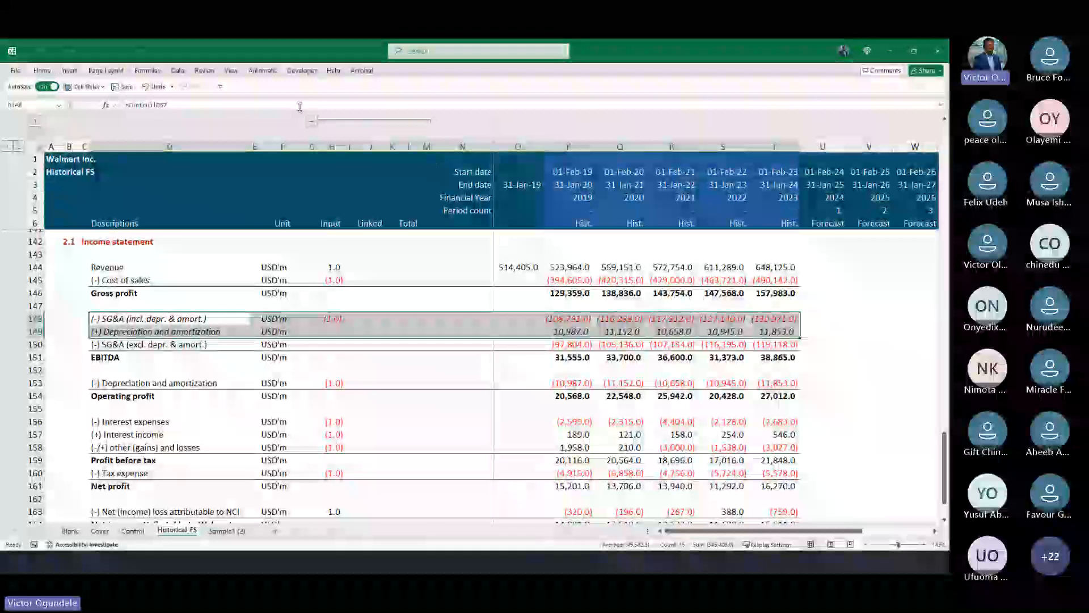
Collapse the grouped Input, Linked and Total columns, H:M.
{"action": "left_click", "coordinate": [311, 121]}
{"action": "left_click", "coordinate": [353, 357]}
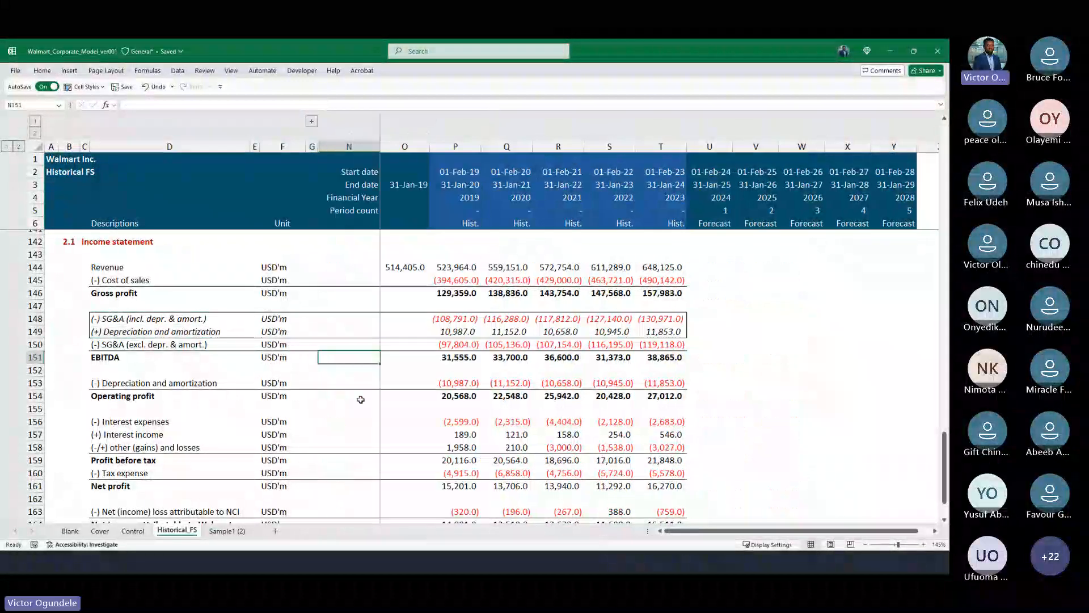
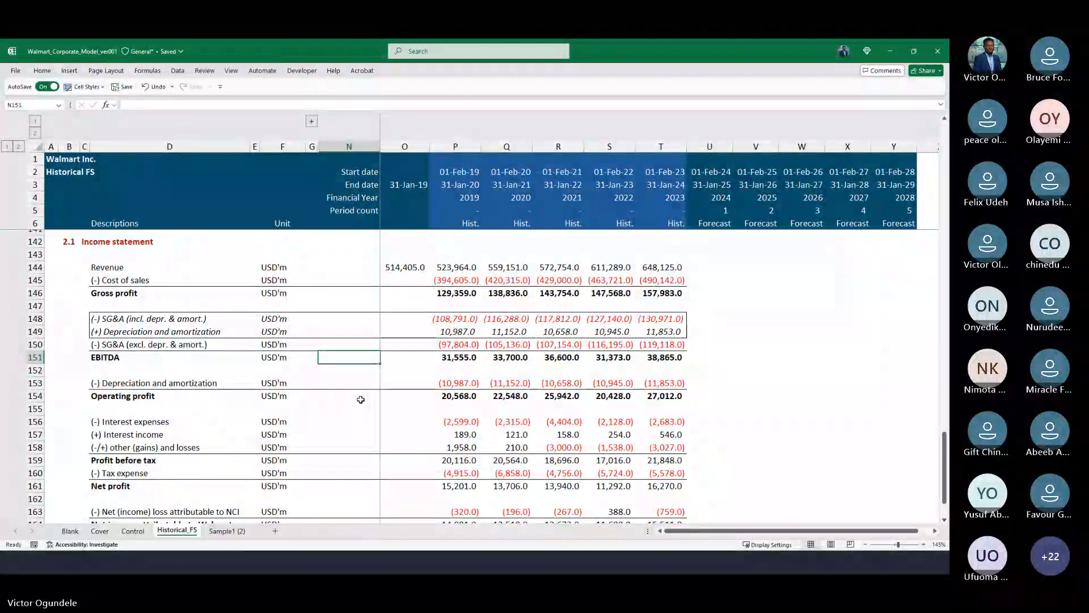
Enter the heading "Key performance Indicator" in D168, below the Net profit check row.
{"action": "left_click", "coordinate": [441, 355]}
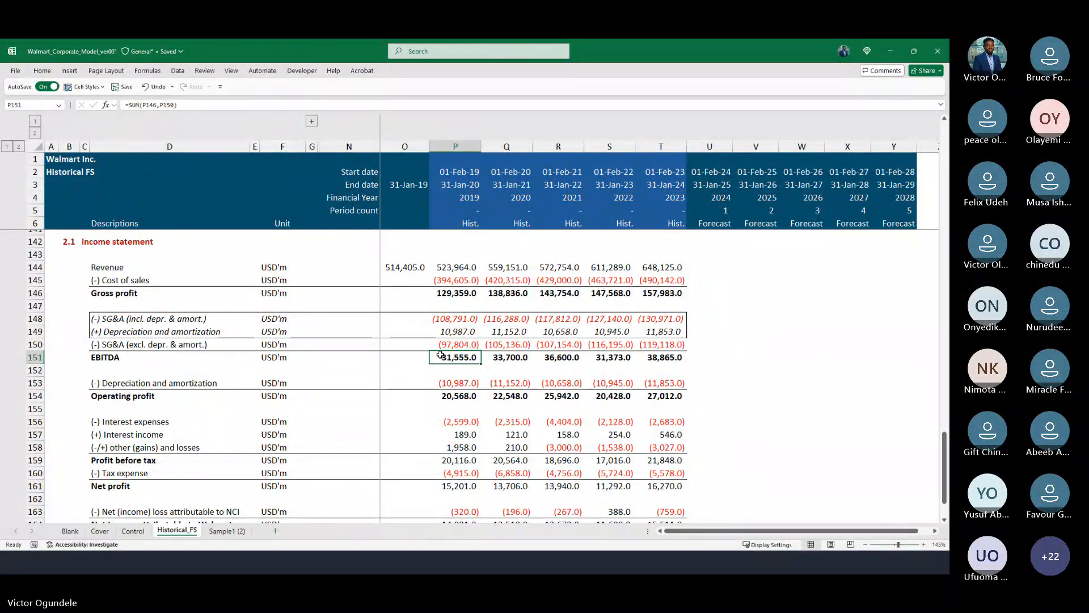
{"action": "scroll", "coordinate": [440, 354], "scroll_direction": "down", "scroll_amount": 2}
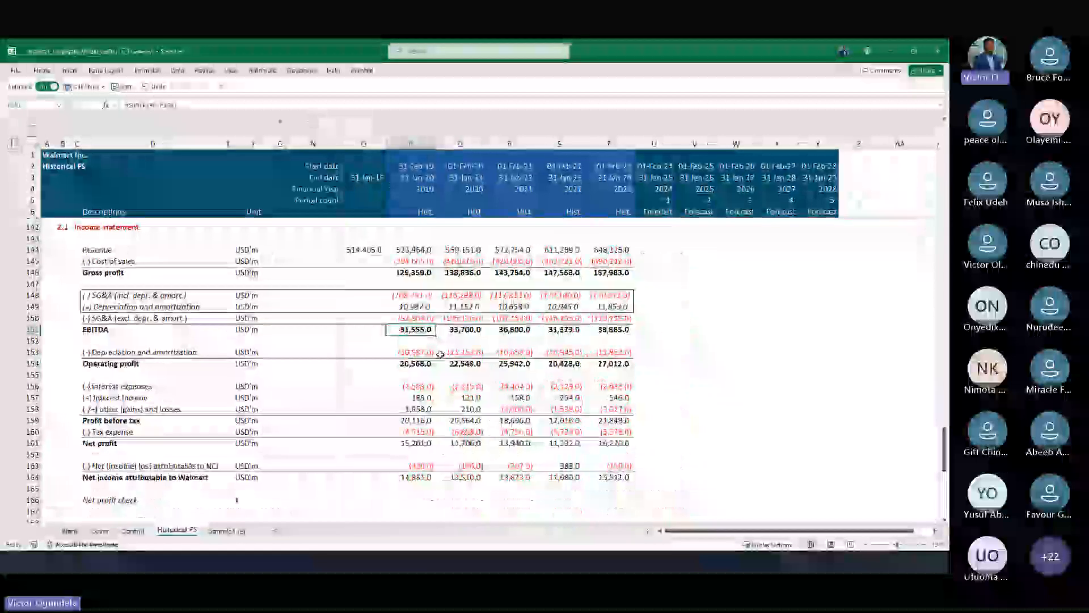
{"action": "left_click", "coordinate": [94, 495]}
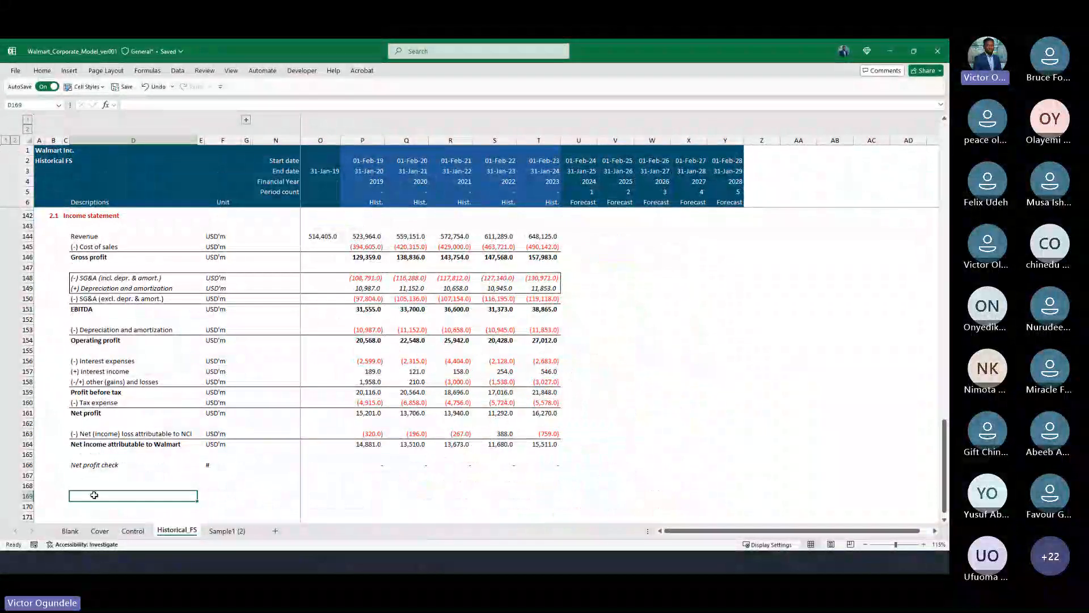
{"action": "scroll", "coordinate": [94, 494], "scroll_direction": "down", "scroll_amount": 1}
{"action": "key", "text": "Up"}
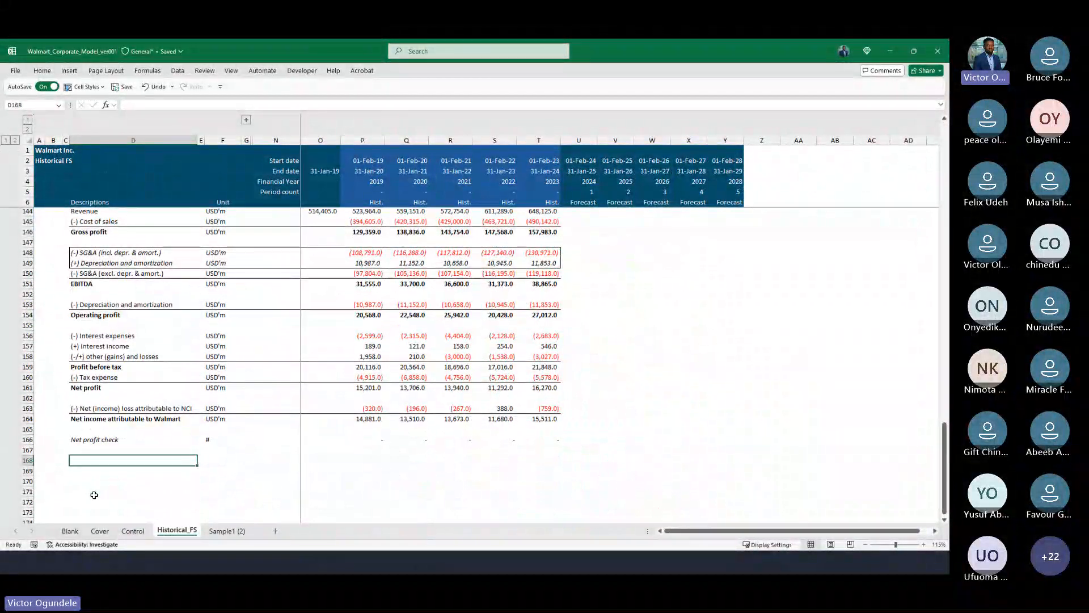
{"action": "type", "text": "Key "}
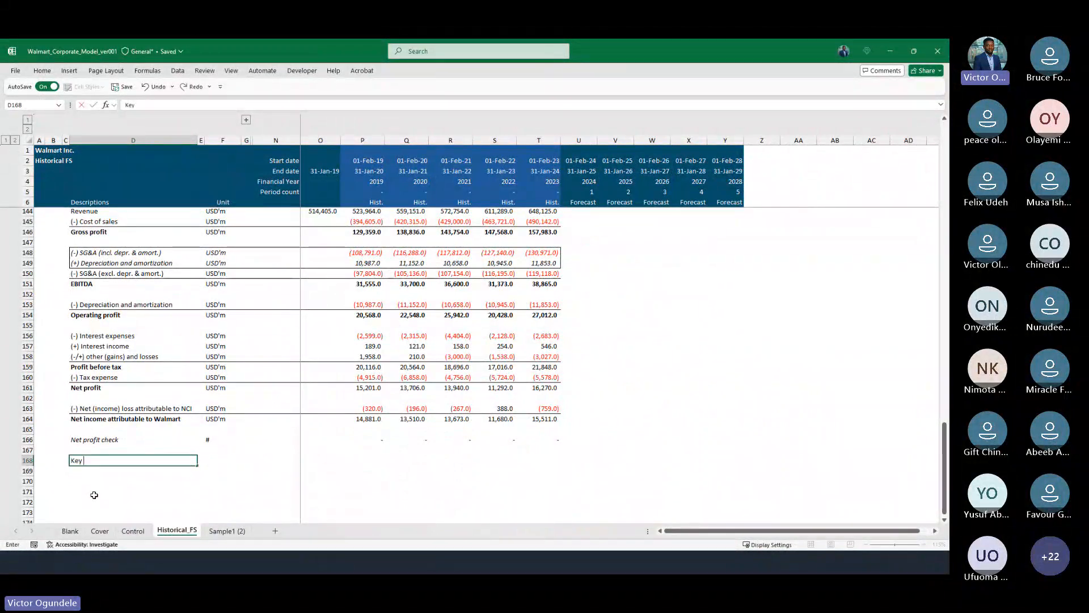
{"action": "type", "text": "prrformance Indicat"}
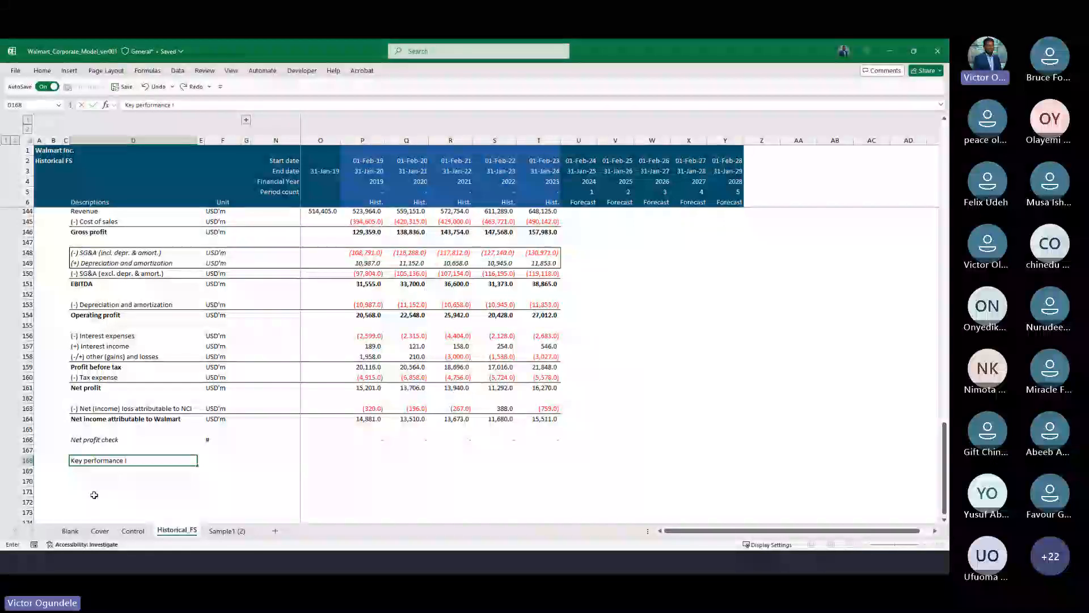
{"action": "type", "text": "o"}
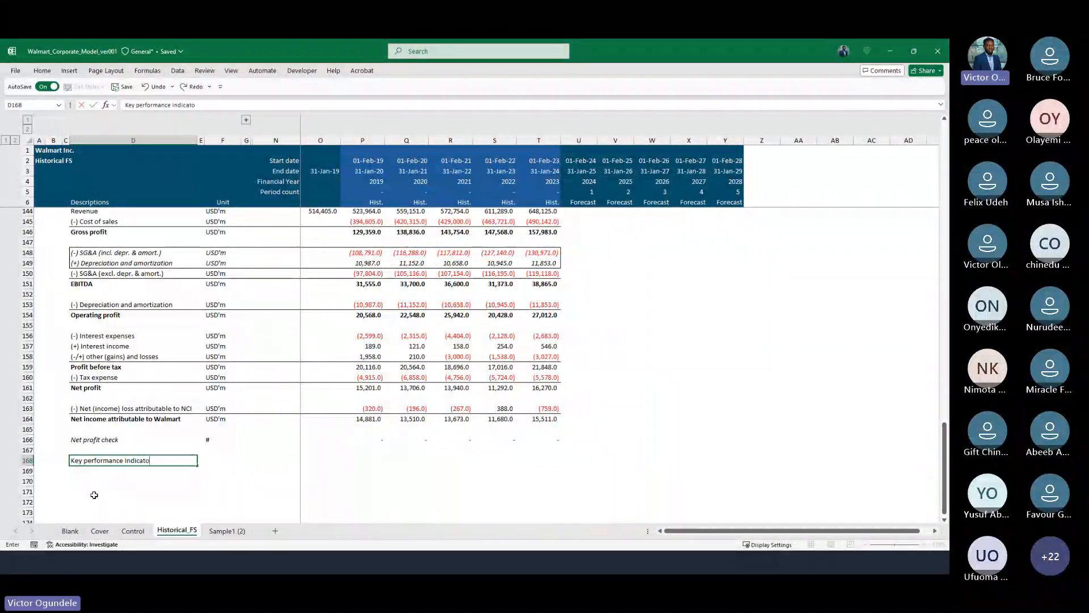
{"action": "type", "text": "r"}
{"action": "key", "text": "ctrl+Return"}
Add the labels "Revenue growth" and "Cost of sales margin" in D170:D171 under the Key performance Indicator heading.
{"action": "scroll", "coordinate": [94, 495], "scroll_direction": "up", "scroll_amount": 1}
{"action": "scroll", "coordinate": [94, 495], "scroll_direction": "down", "scroll_amount": 3}
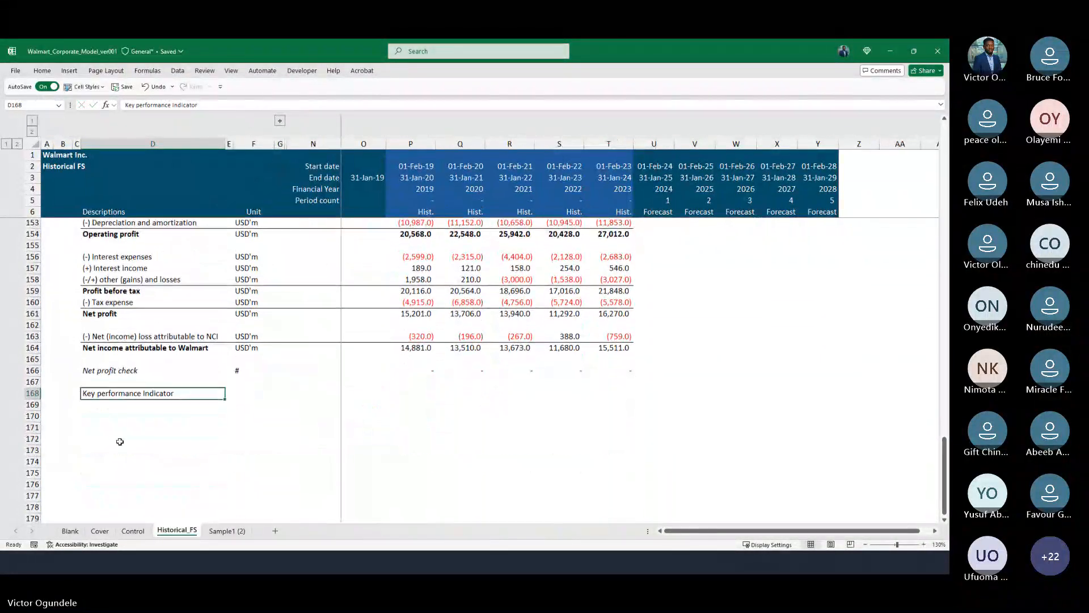
{"action": "left_click", "coordinate": [116, 415]}
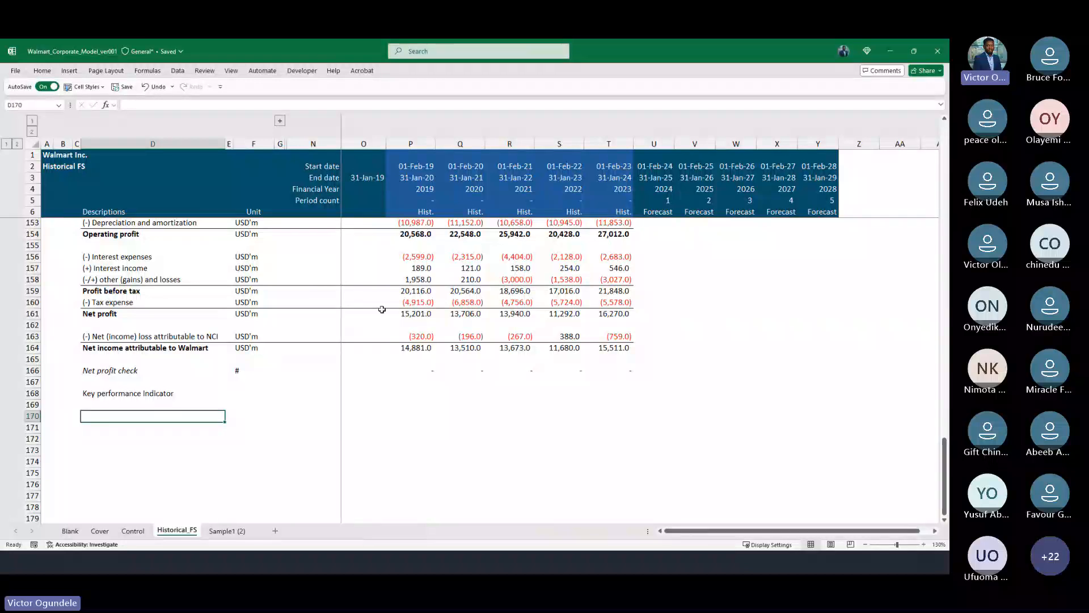
{"action": "scroll", "coordinate": [153, 423], "scroll_direction": "up", "scroll_amount": 4}
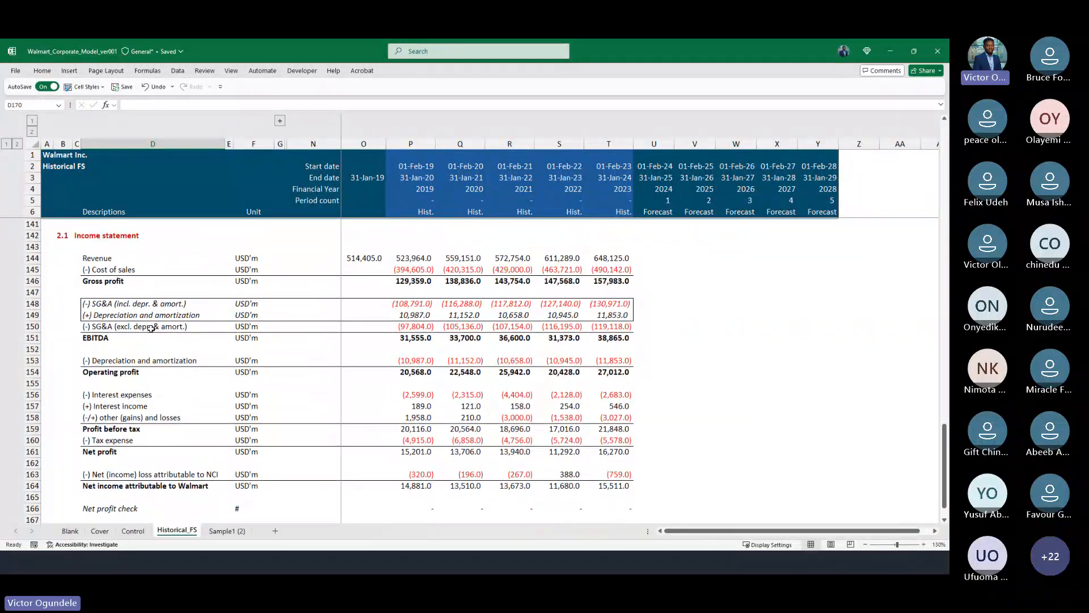
{"action": "scroll", "coordinate": [151, 328], "scroll_direction": "down", "scroll_amount": 3}
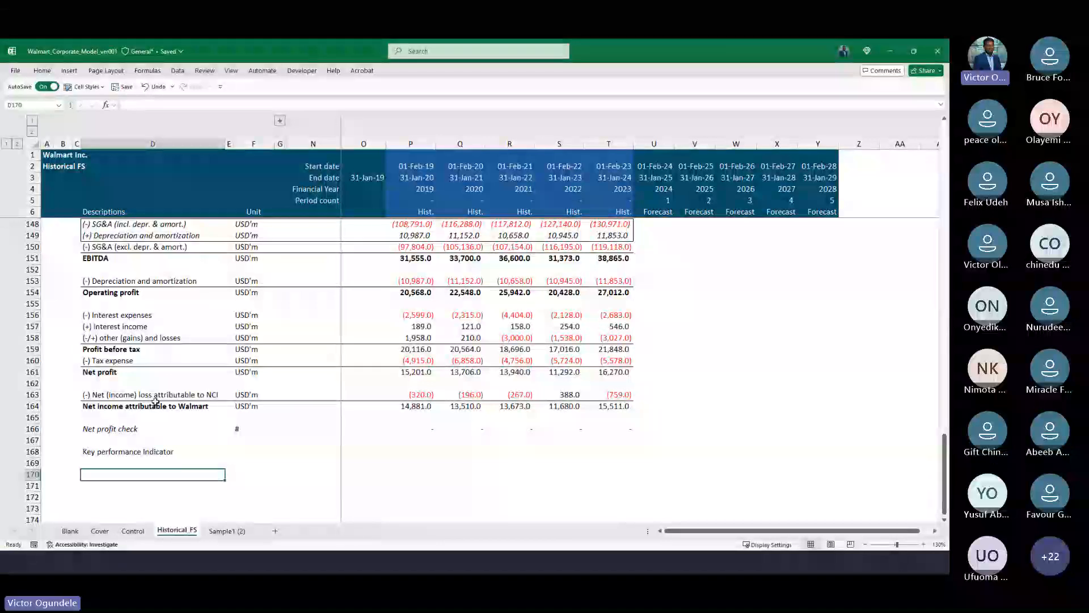
{"action": "type", "text": "Reve"}
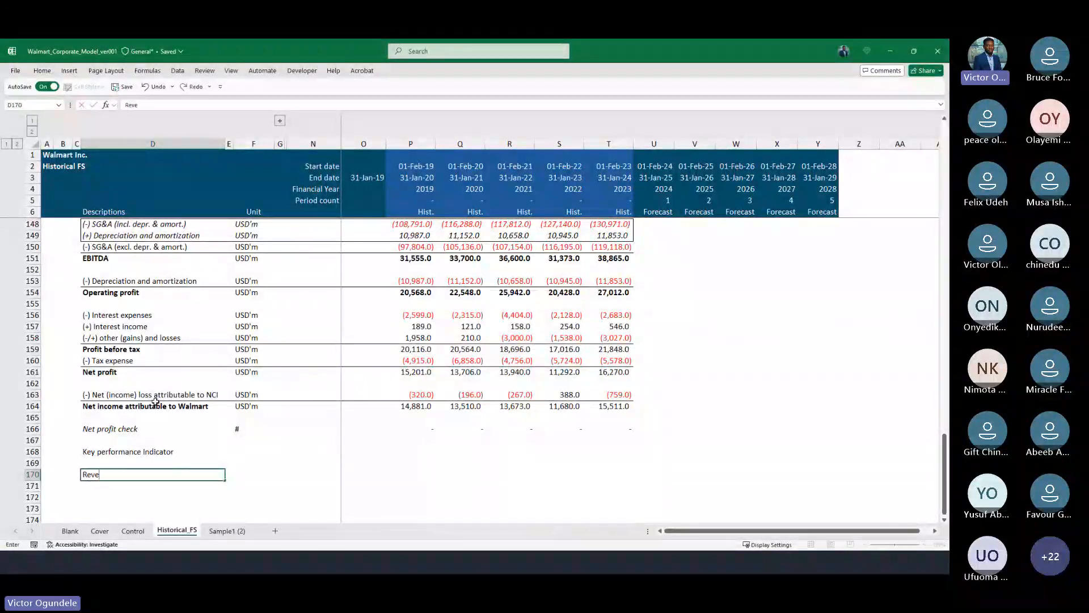
{"action": "type", "text": "nue growth"}
{"action": "key", "text": "Return"}
{"action": "type", "text": "Cost of"}
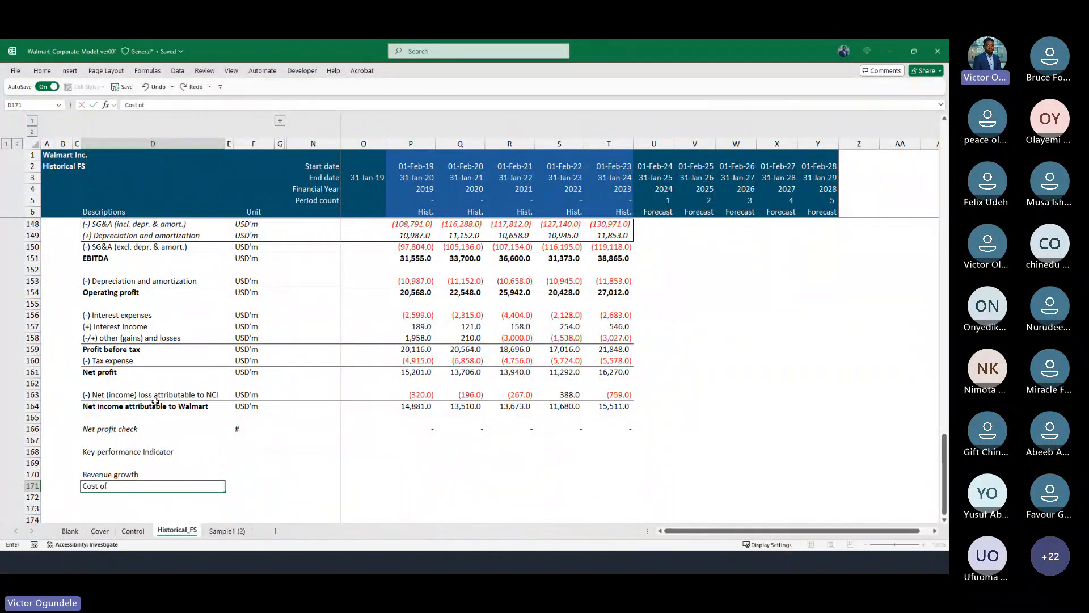
{"action": "type", "text": " sale"}
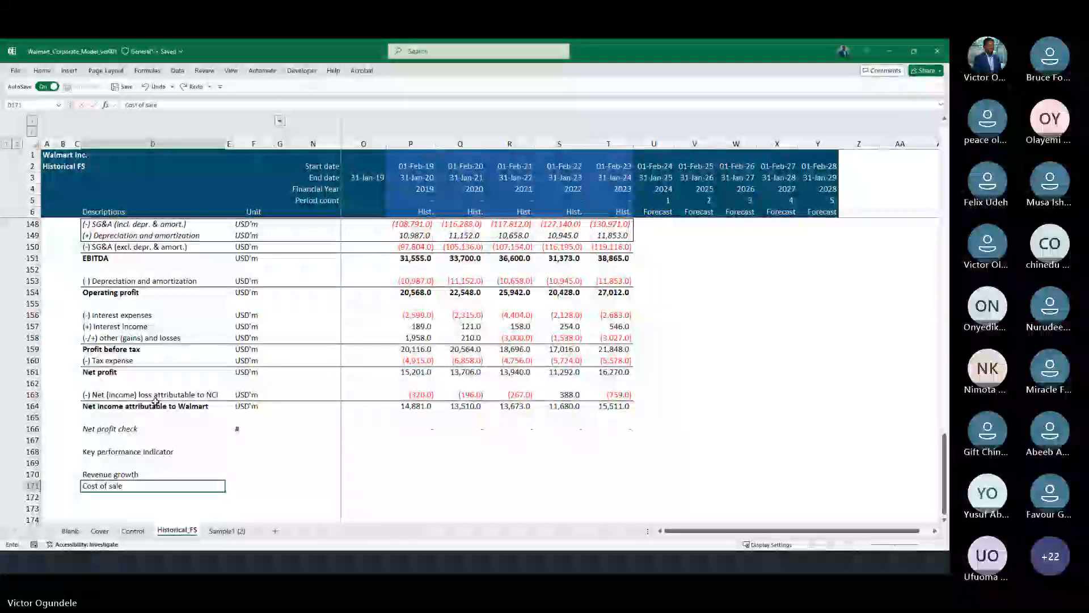
{"action": "type", "text": "s margin"}
{"action": "key", "text": "Return"}
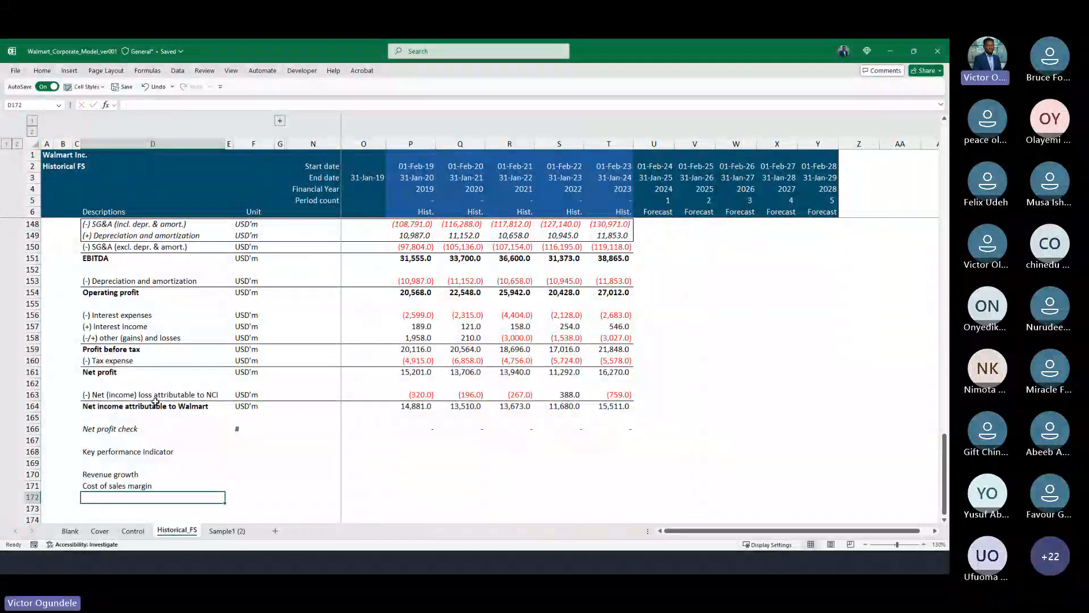
Add the label "Gross profit margin" in D172.
{"action": "scroll", "coordinate": [156, 401], "scroll_direction": "down", "scroll_amount": 3}
{"action": "scroll", "coordinate": [155, 401], "scroll_direction": "up", "scroll_amount": 3, "text": "ctrl"}
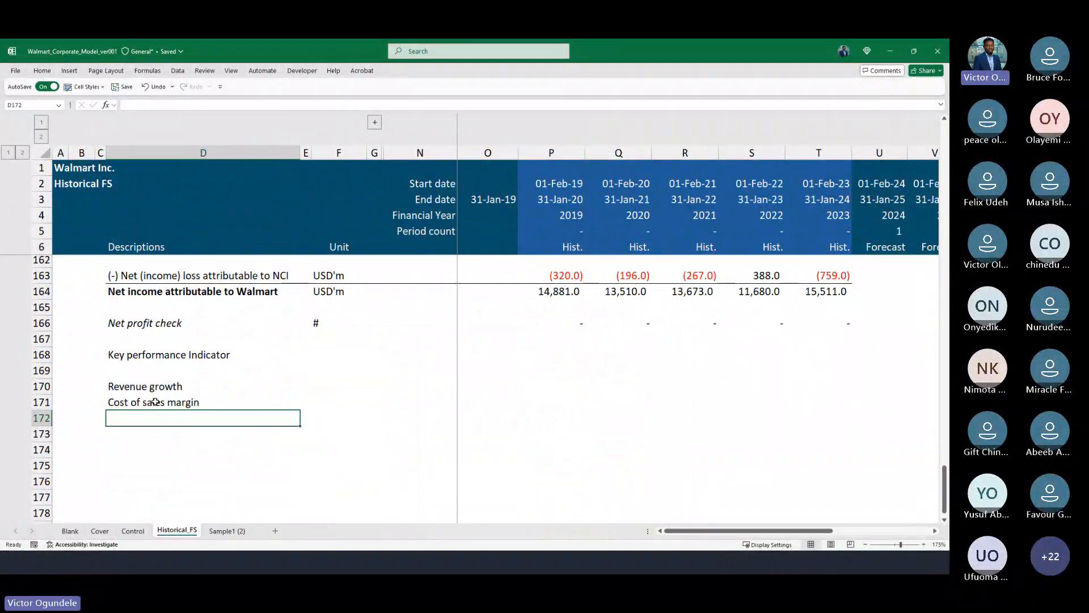
{"action": "type", "text": "Gross proit m"}
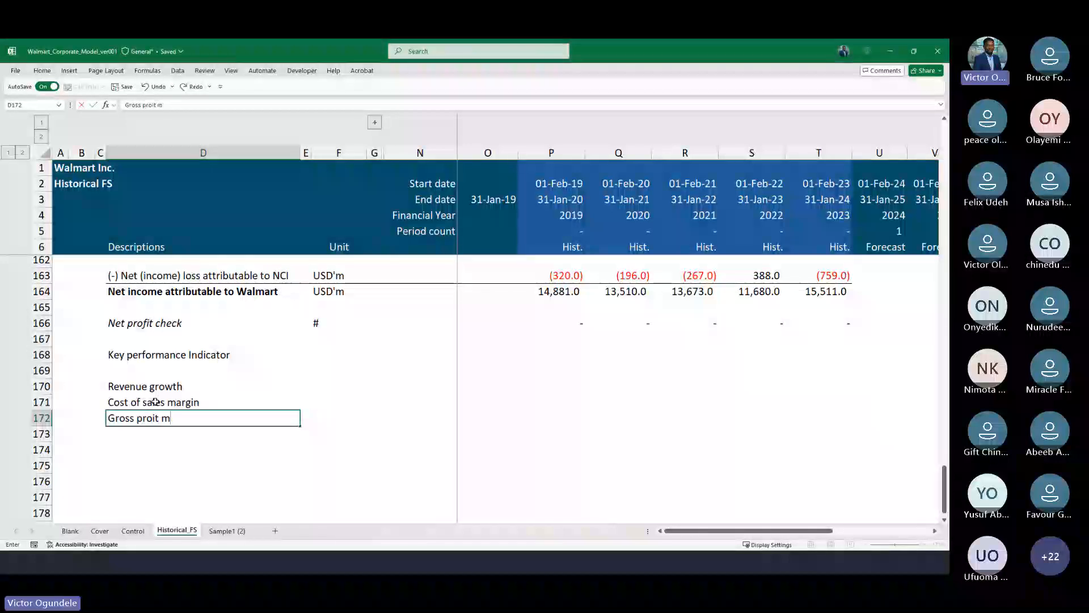
{"action": "type", "text": "it margin"}
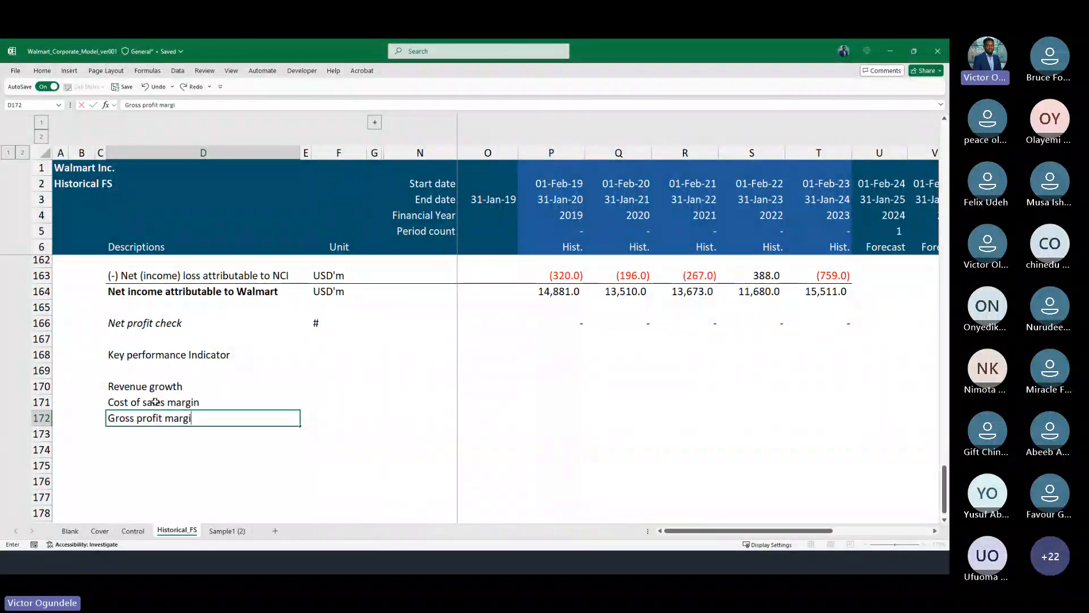
{"action": "key", "text": "Return"}
Add the labels "SG&A to revenue margin" and "EBITDA margin" in D173:D174.
{"action": "type", "text": "S"}
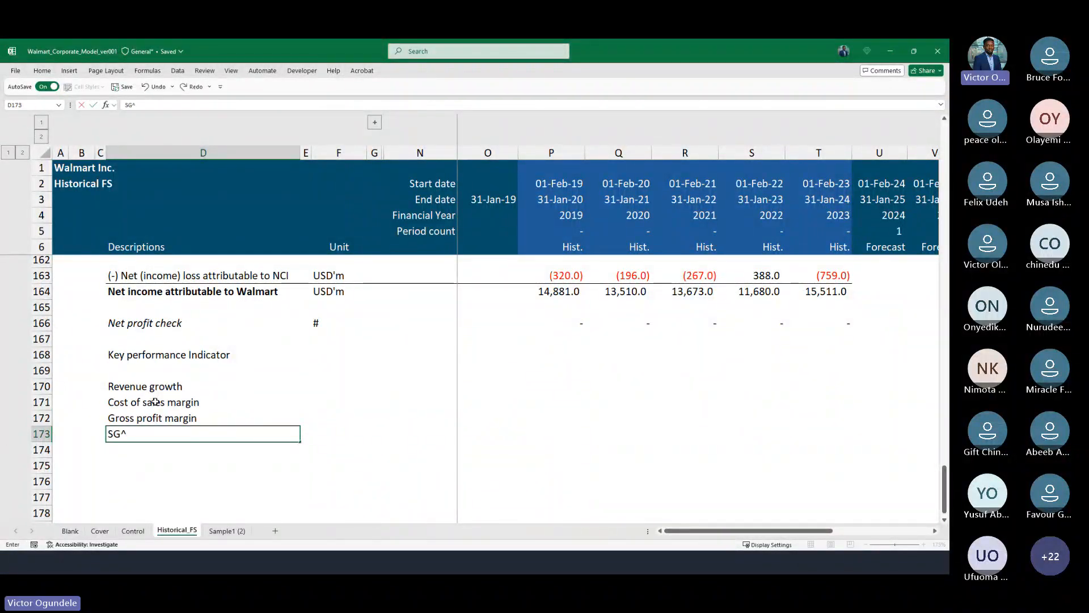
{"action": "type", "text": "G^"}
{"action": "key", "text": "BackSpace"}
{"action": "type", "text": "&A to revenue margin"}
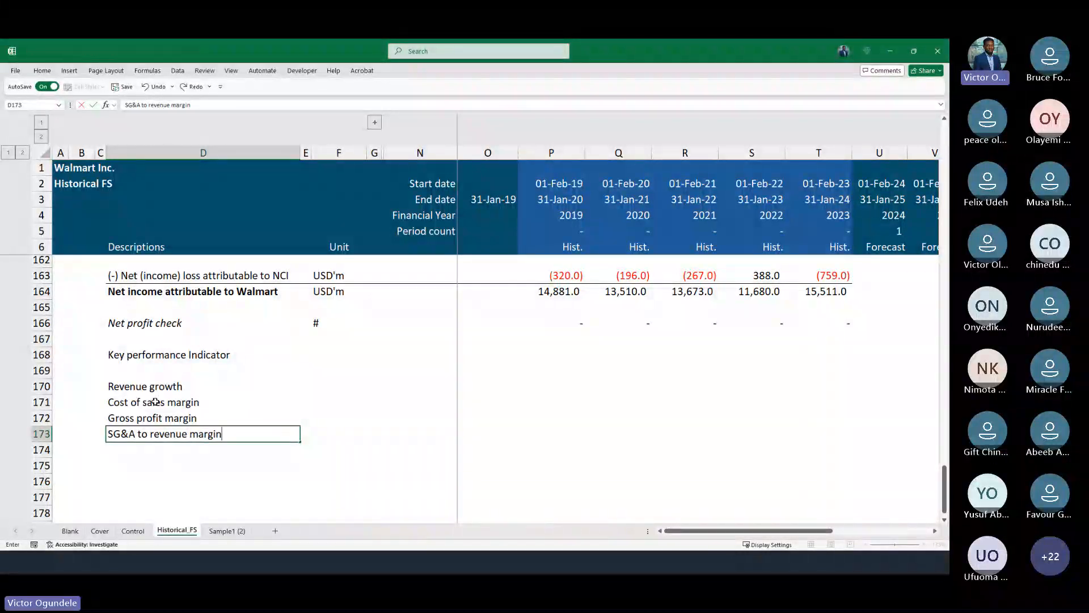
{"action": "key", "text": "Return"}
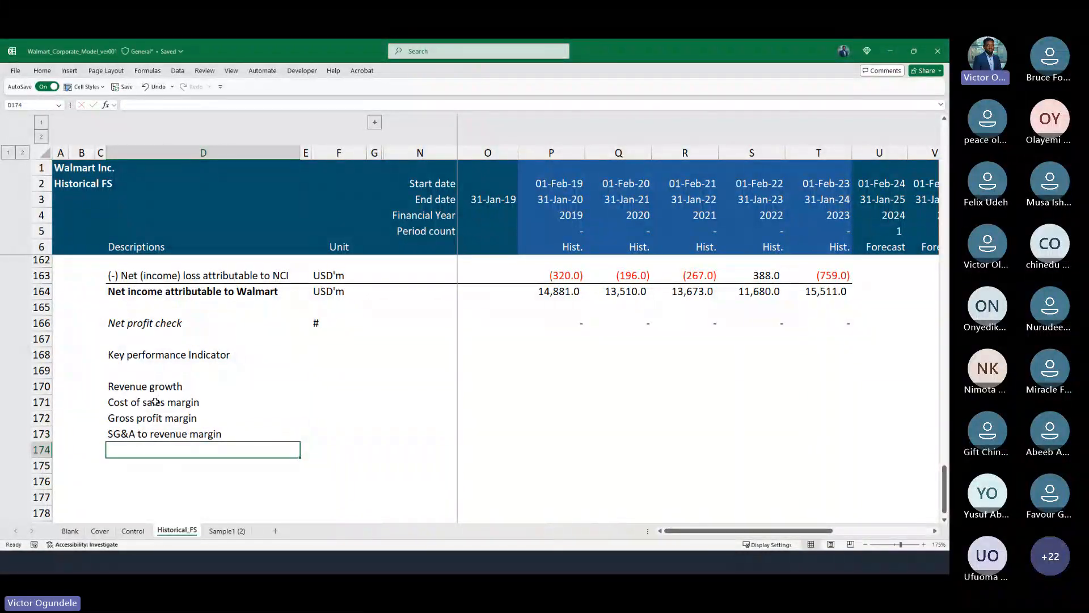
{"action": "type", "text": "EBI"}
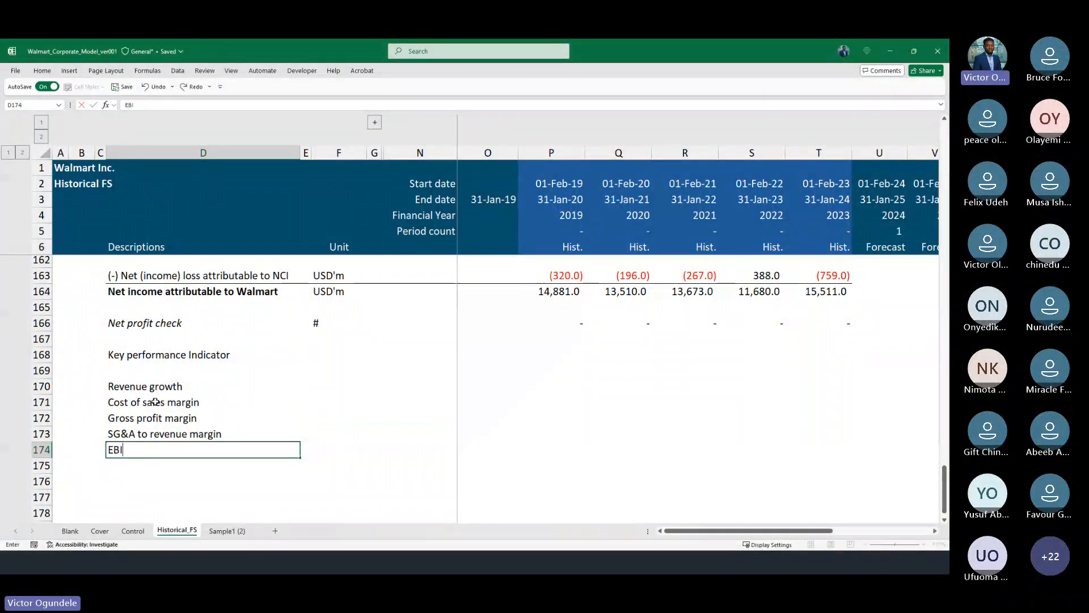
{"action": "type", "text": "TDA margin"}
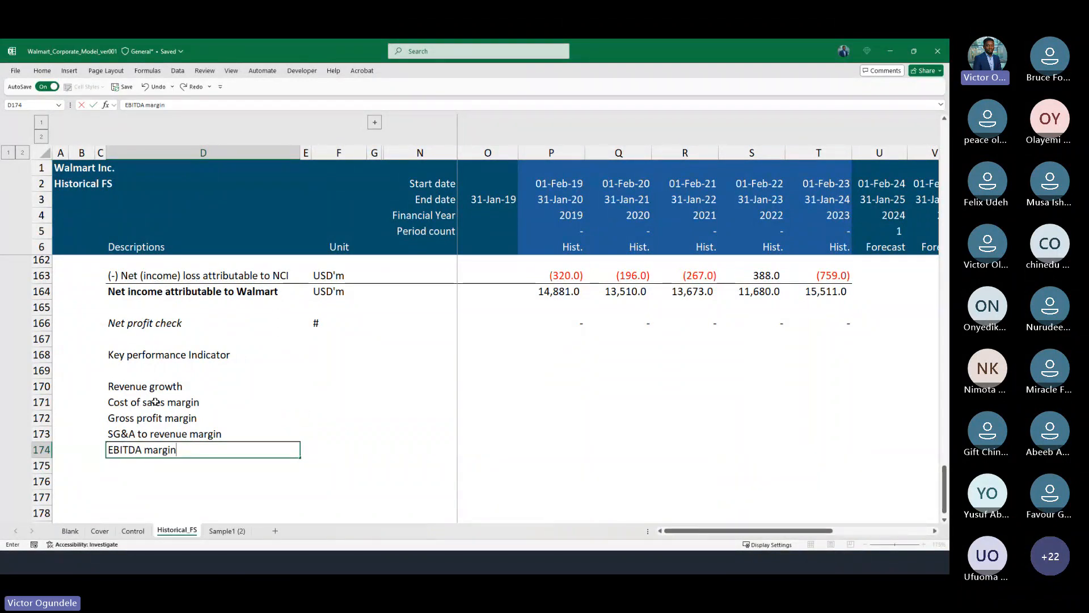
{"action": "key", "text": "Return"}
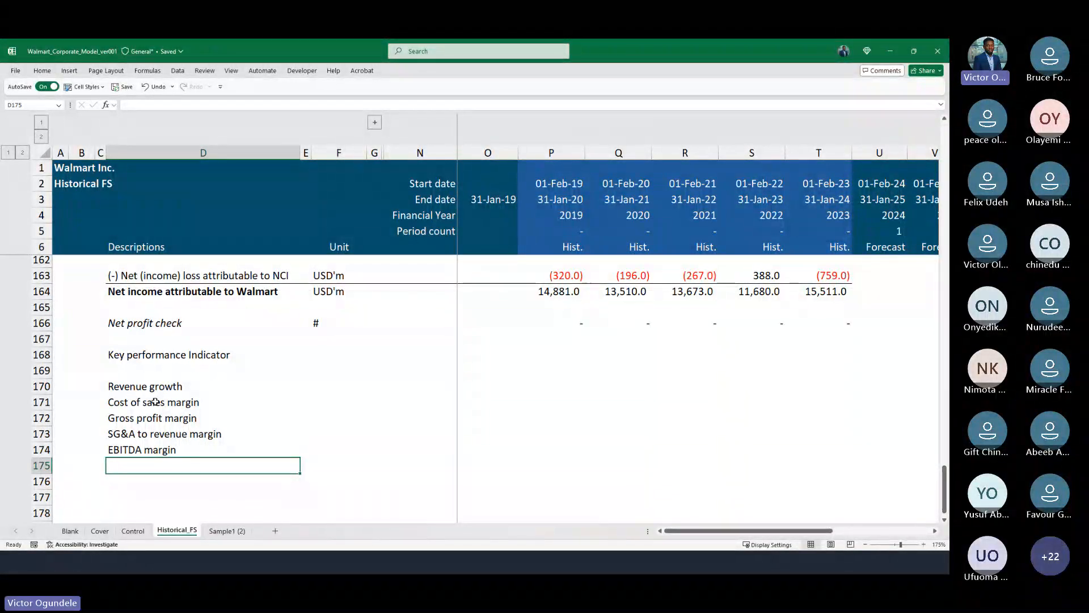
Add the label "Depreciation to revenue" in D175, below EBITDA margin.
{"action": "left_click_drag", "start_coordinate": [155, 402], "coordinate": [158, 450]}
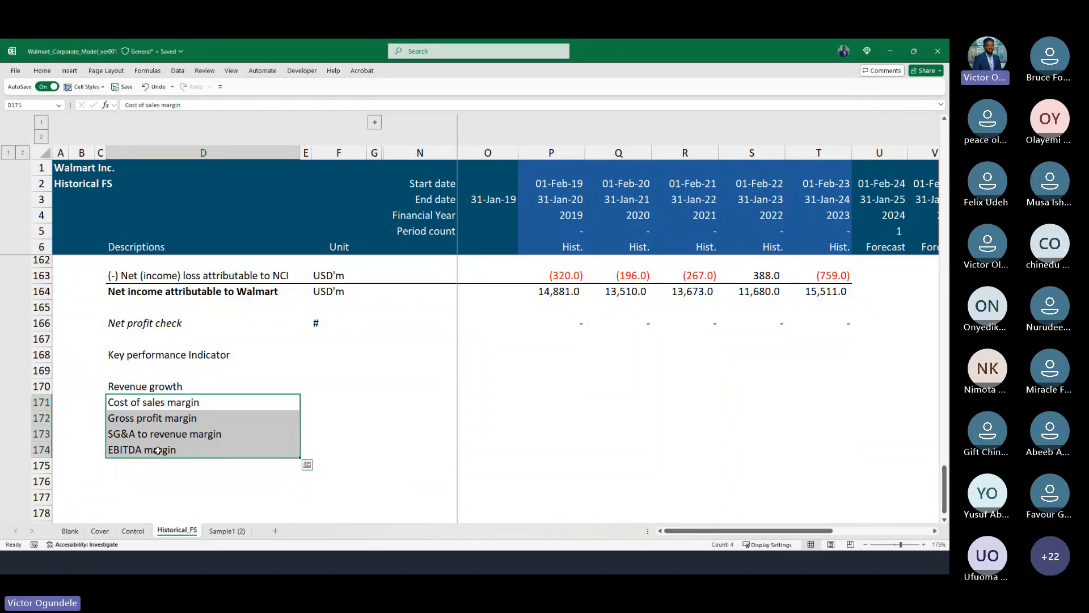
{"action": "key", "text": "Down"}
{"action": "key", "text": "Down"}
{"action": "key", "text": "Down"}
{"action": "key", "text": "Down"}
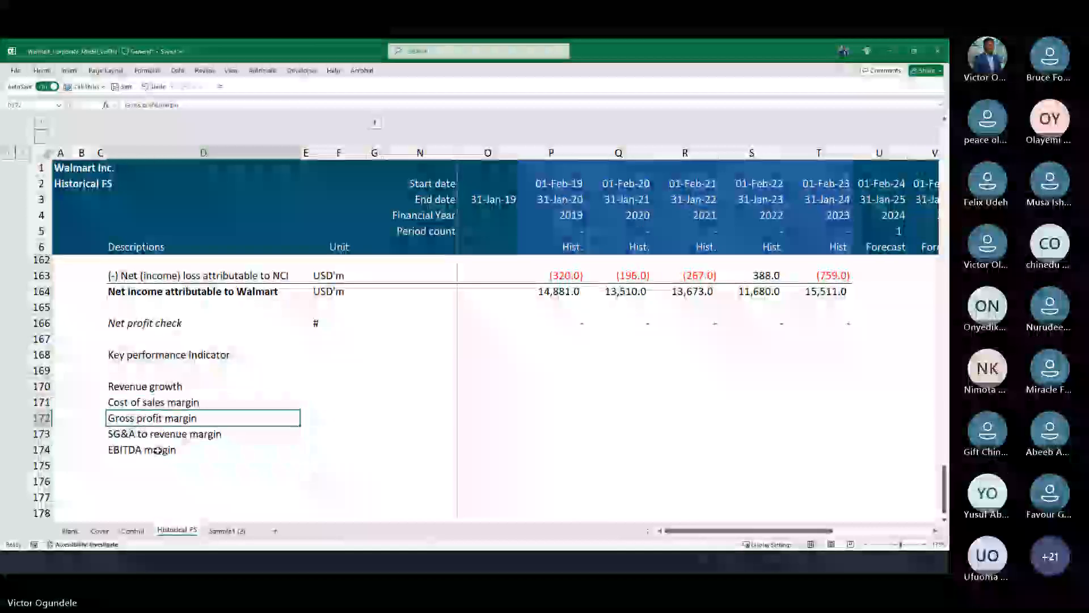
{"action": "type", "text": "Depreciation"}
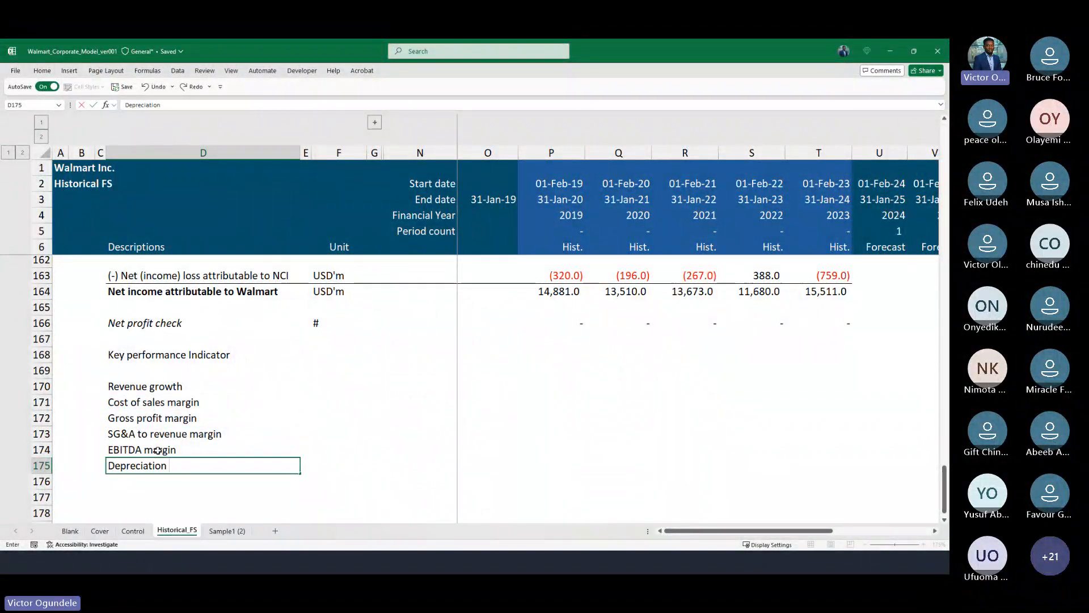
{"action": "key", "text": "BackSpace"}
{"action": "key", "text": "BackSpace"}
{"action": "key", "text": "BackSpace"}
{"action": "key", "text": "BackSpace"}
{"action": "type", "text": "iation"}
{"action": "type", "text": " as"}
{"action": "key", "text": "BackSpace"}
{"action": "key", "text": "BackSpace"}
{"action": "type", "text": "to revenue"}
{"action": "key", "text": "Return"}
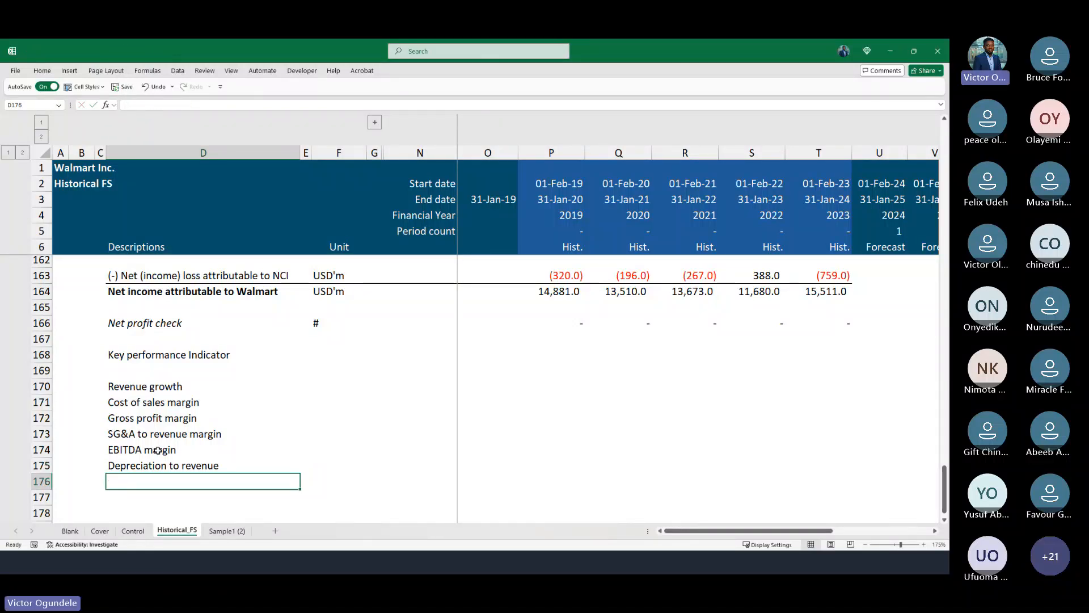
Add the label "Operating profit margin" in D176.
{"action": "scroll", "coordinate": [158, 450], "scroll_direction": "down", "scroll_amount": 1}
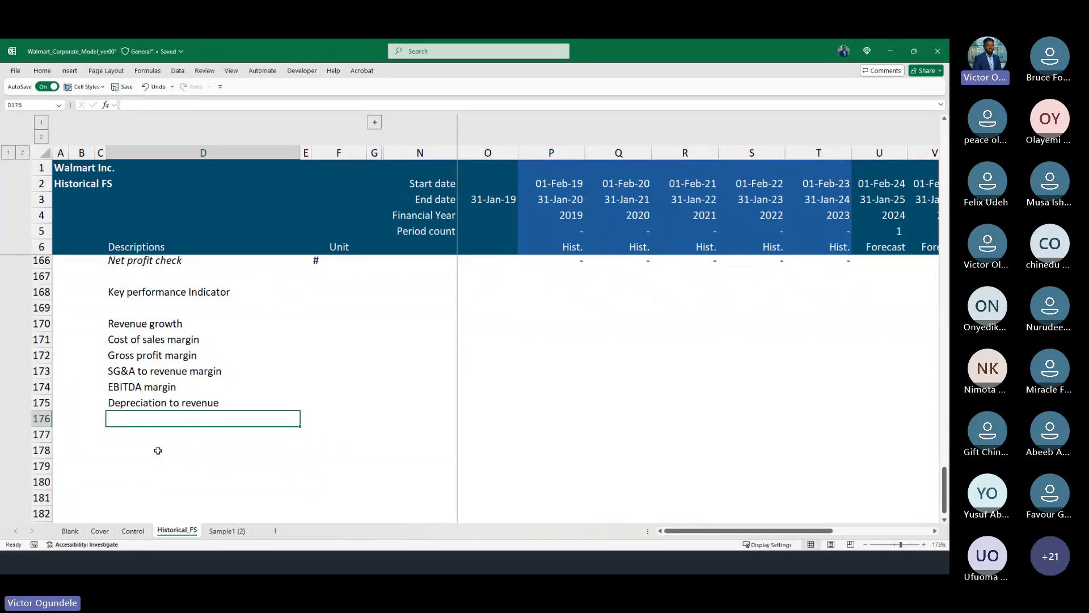
{"action": "type", "text": "Operating "}
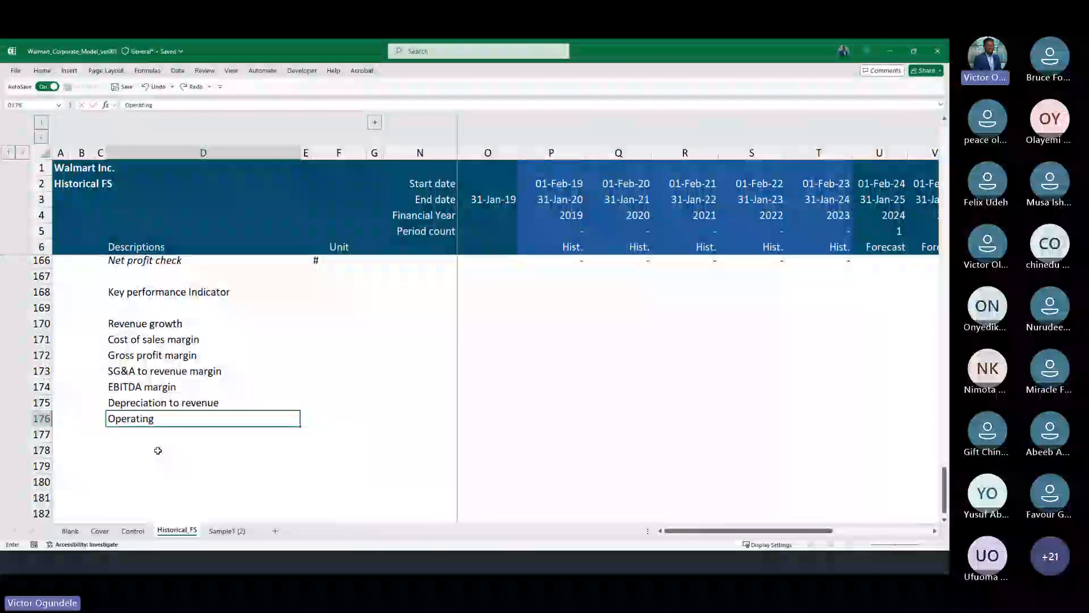
{"action": "type", "text": "profit margi"}
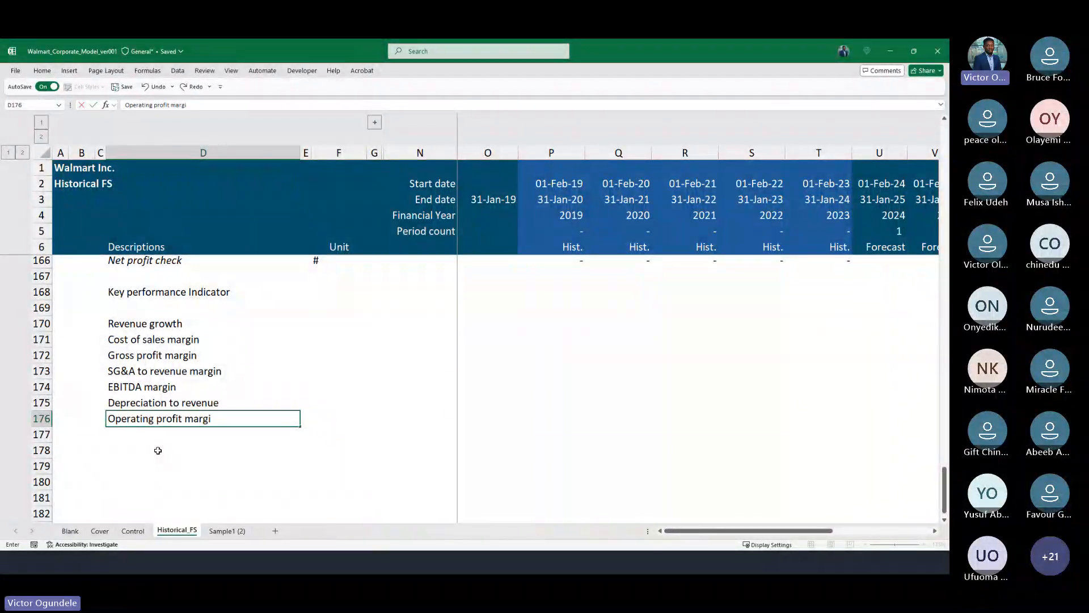
{"action": "type", "text": "n"}
{"action": "key", "text": "Return"}
Add the label "Profit before tax margin" in D177, following the order of the income statement lines.
{"action": "scroll", "coordinate": [158, 450], "scroll_direction": "up", "scroll_amount": 2}
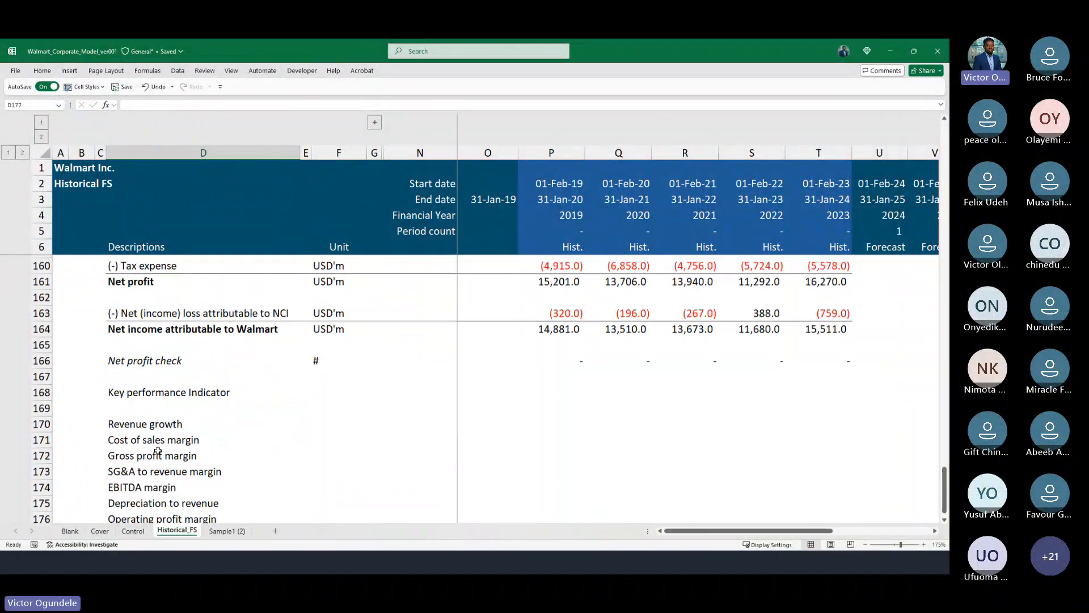
{"action": "scroll", "coordinate": [158, 450], "scroll_direction": "up", "scroll_amount": 2}
{"action": "scroll", "coordinate": [157, 450], "scroll_direction": "down", "scroll_amount": 5}
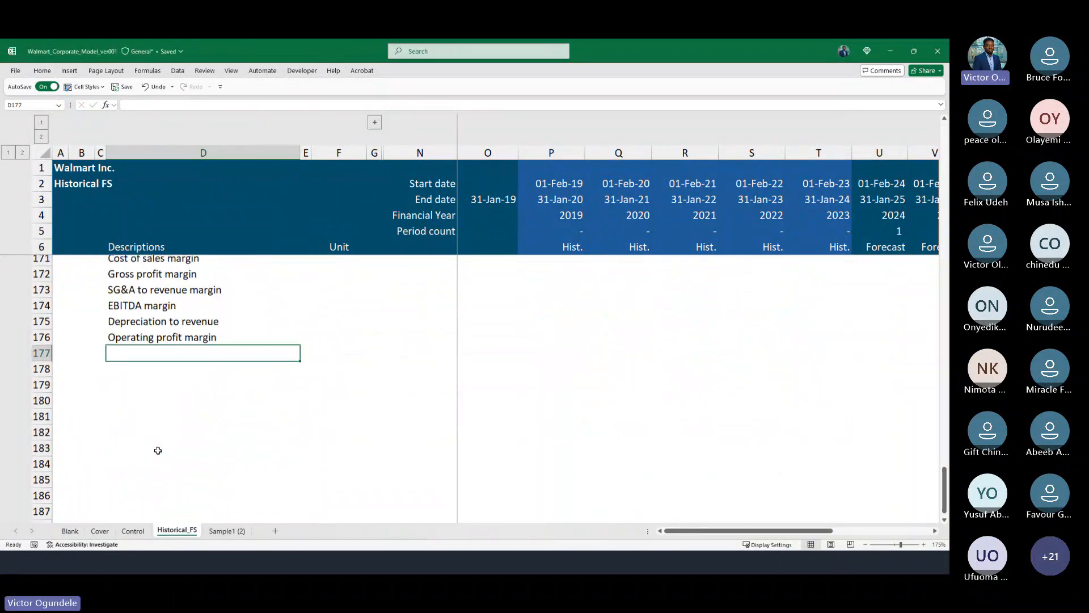
{"action": "type", "text": "Profit before"}
{"action": "scroll", "coordinate": [157, 450], "scroll_direction": "down", "scroll_amount": 1}
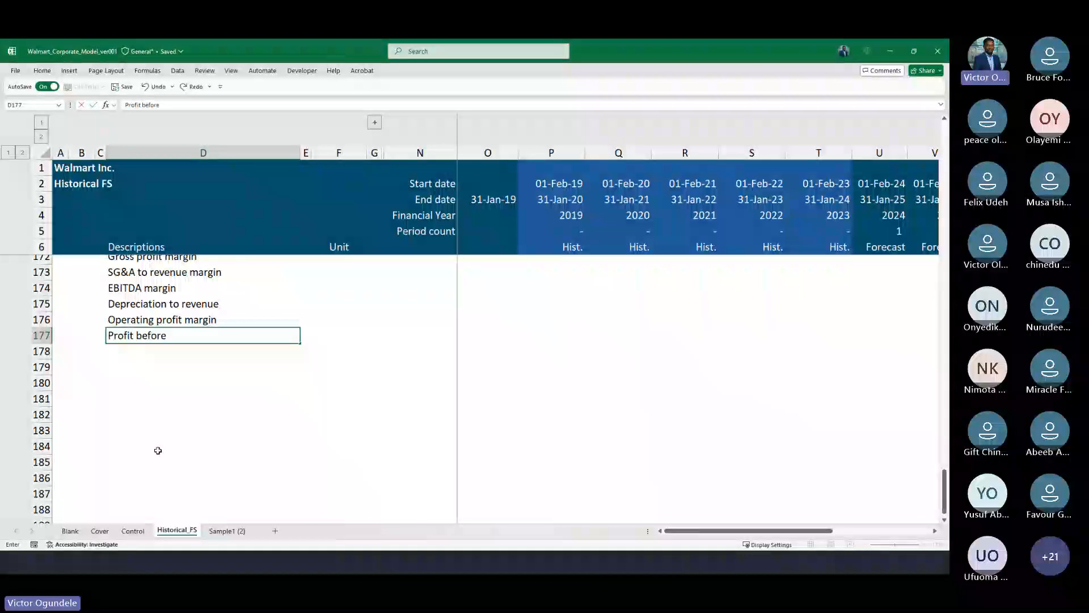
{"action": "type", "text": "tax margin"}
{"action": "key", "text": "Return"}
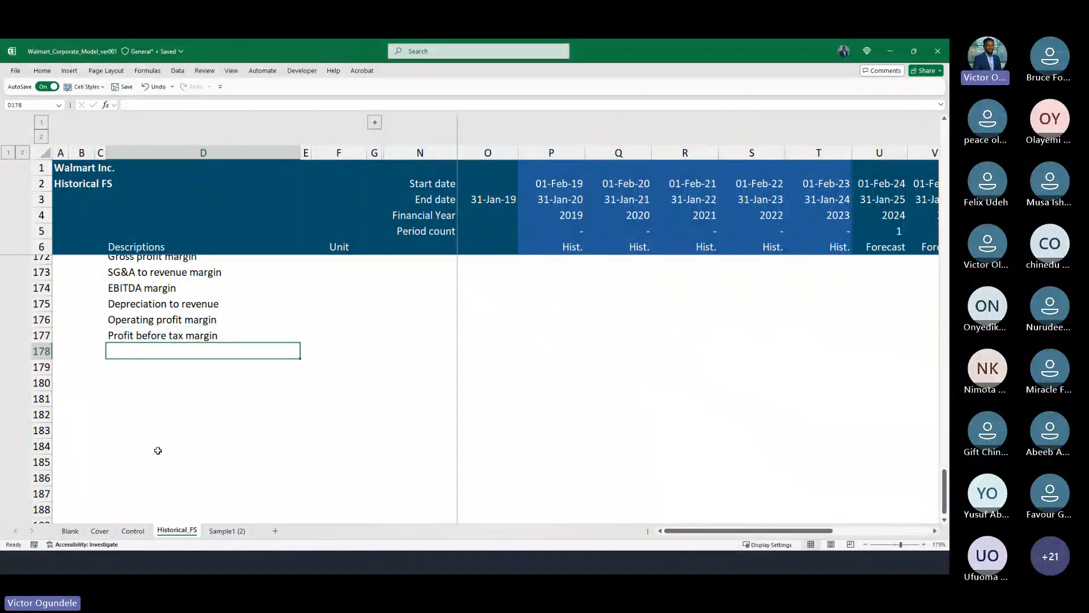
Add the label "Net profit margin" in D178, directly beneath Profit before tax margin.
{"action": "type", "text": "Net o"}
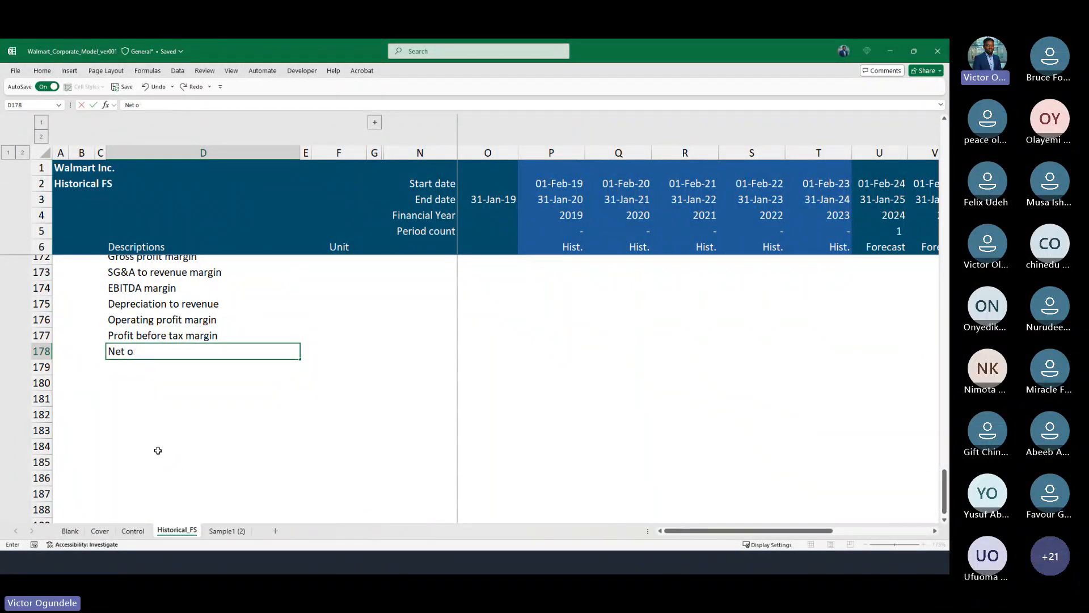
{"action": "key", "text": "BackSpace"}
{"action": "key", "text": "BackSpace"}
{"action": "type", "text": "profit mar"}
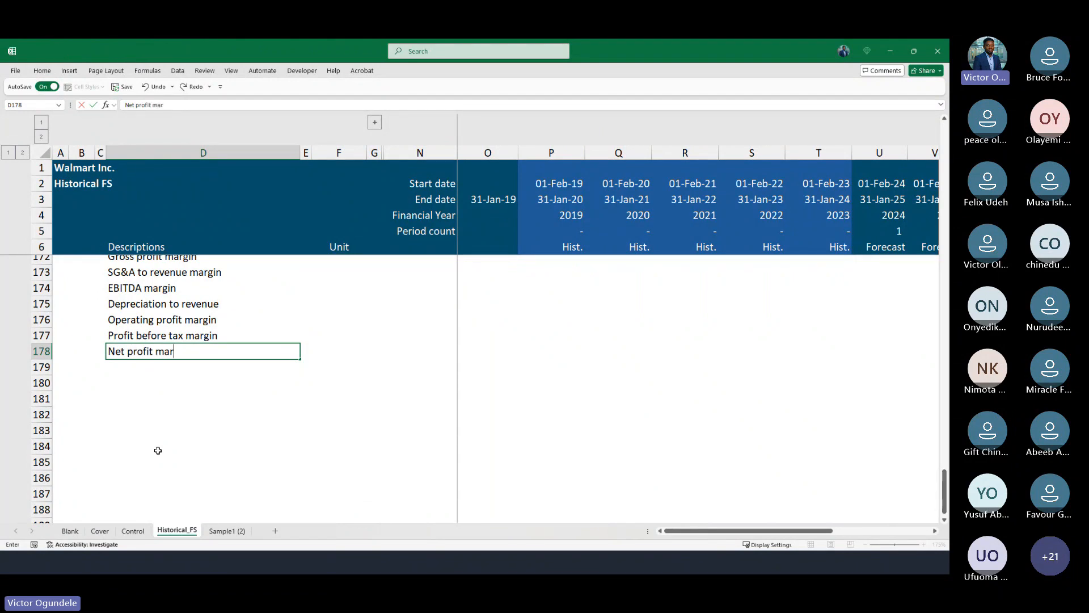
{"action": "type", "text": "gin"}
{"action": "key", "text": "Return"}
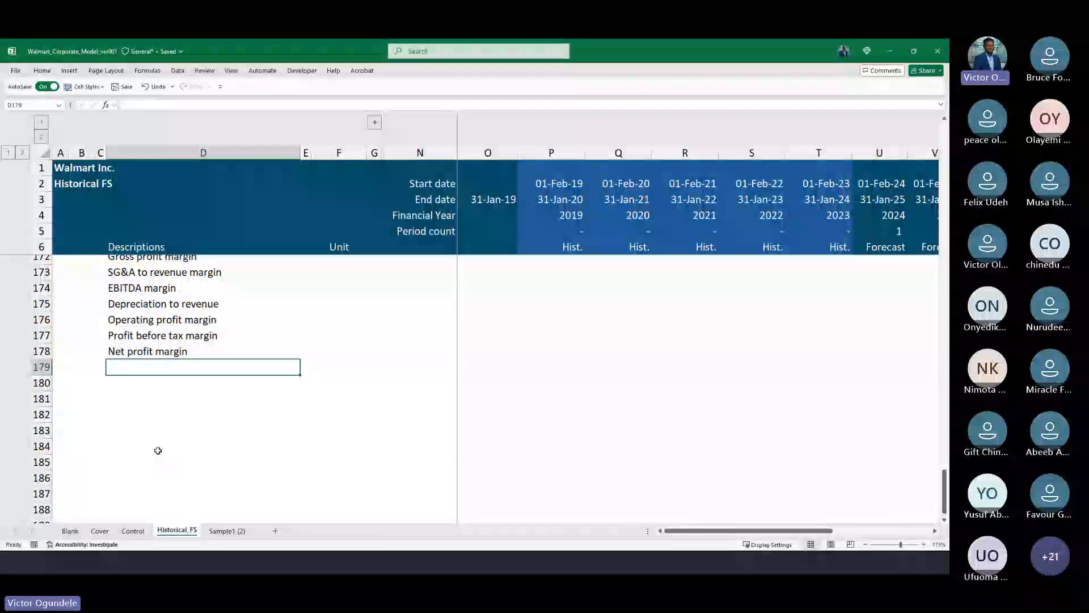
Indent the key performance indicator labels in D170:D178, from Revenue growth to Net profit margin, by one level.
{"action": "scroll", "coordinate": [157, 450], "scroll_direction": "down", "scroll_amount": 1}
{"action": "scroll", "coordinate": [254, 449], "scroll_direction": "up", "scroll_amount": 1}
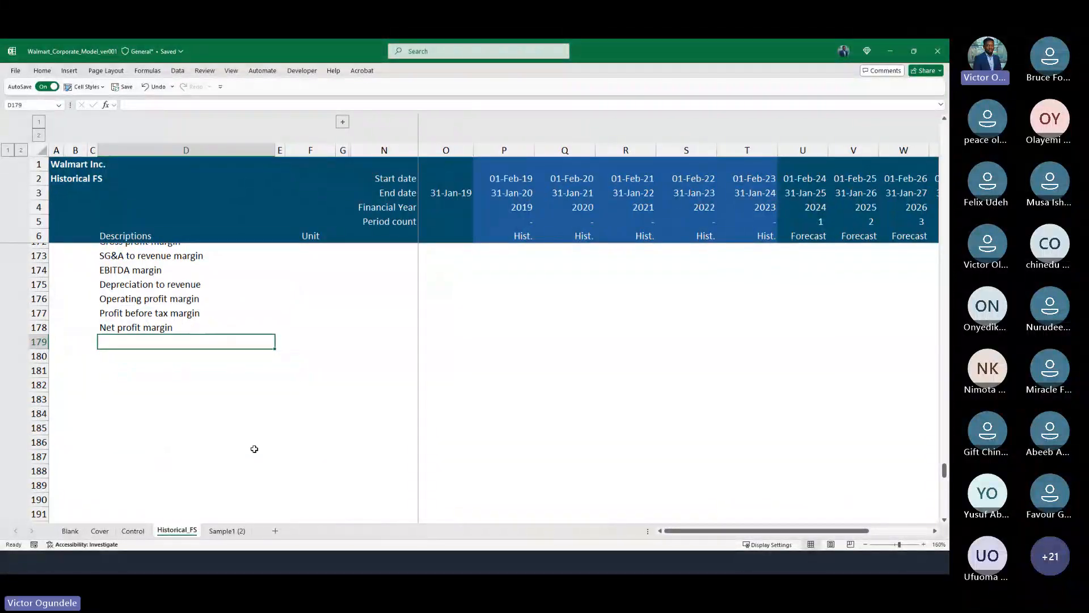
{"action": "scroll", "coordinate": [254, 449], "scroll_direction": "up", "scroll_amount": 2}
{"action": "left_click", "coordinate": [126, 334]}
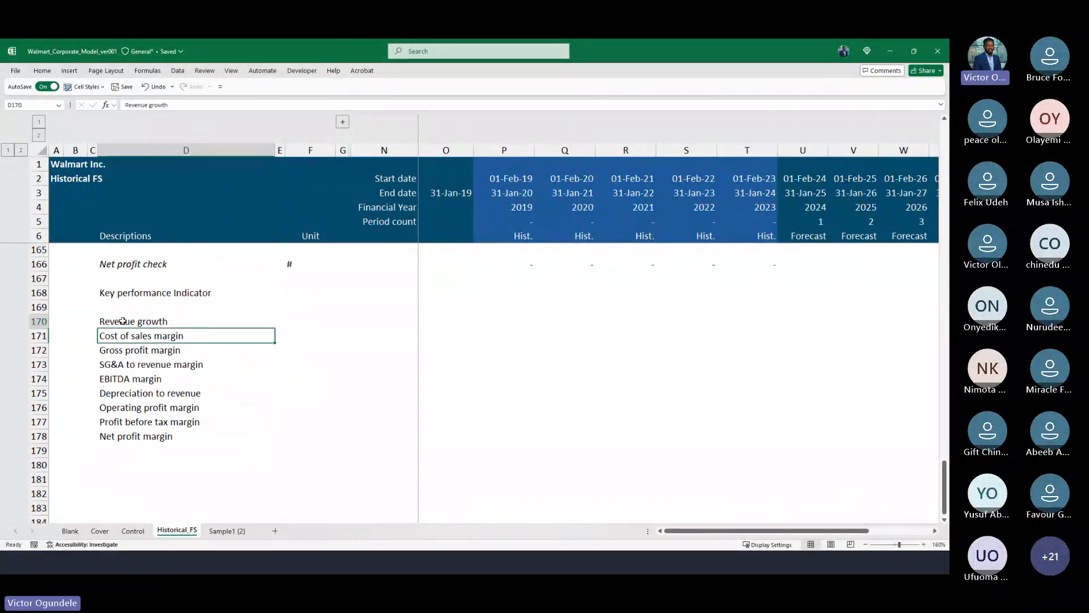
{"action": "left_click", "coordinate": [123, 322]}
{"action": "key", "text": "ctrl+shift+Down"}
{"action": "key", "text": "alt+h"}
{"action": "key", "text": "6"}
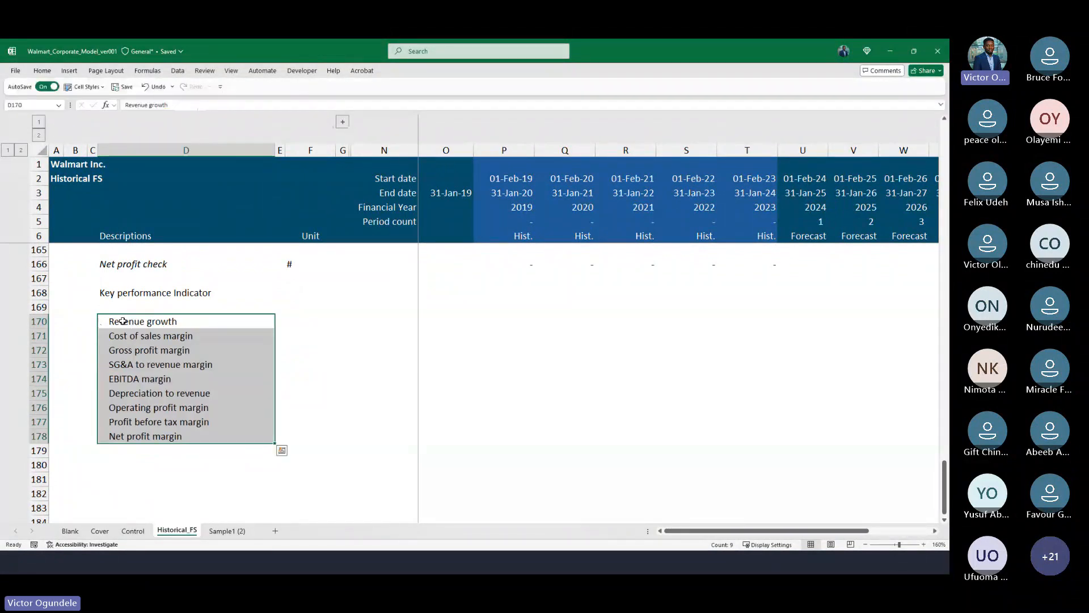
Enter "%" as the unit for every key performance indicator in F170:F178.
{"action": "left_click", "coordinate": [302, 332]}
{"action": "scroll", "coordinate": [301, 331], "scroll_direction": "down", "scroll_amount": 2}
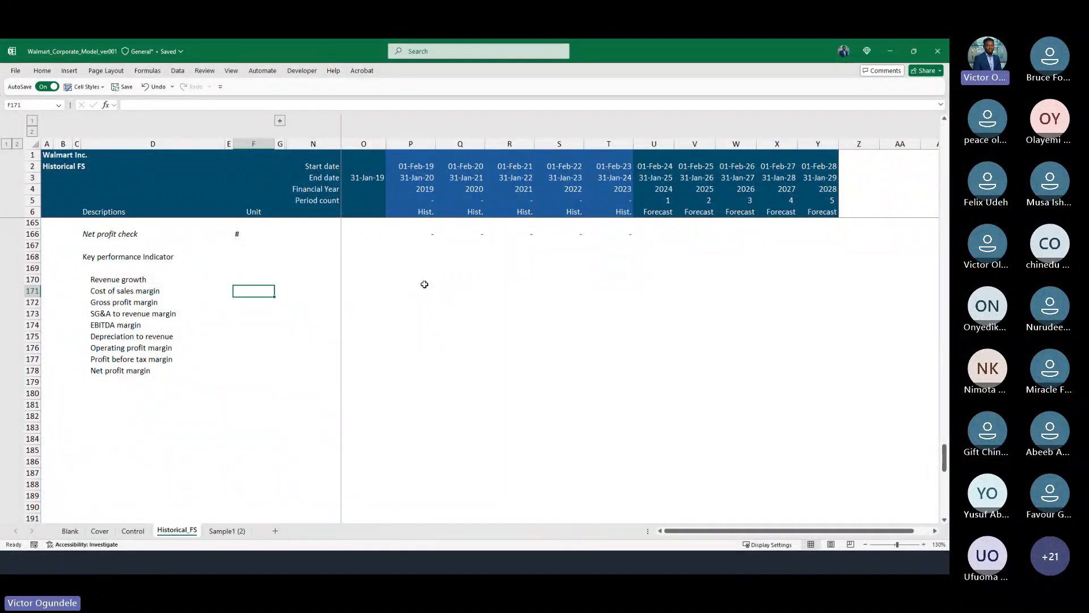
{"action": "scroll", "coordinate": [425, 284], "scroll_direction": "up", "scroll_amount": 1}
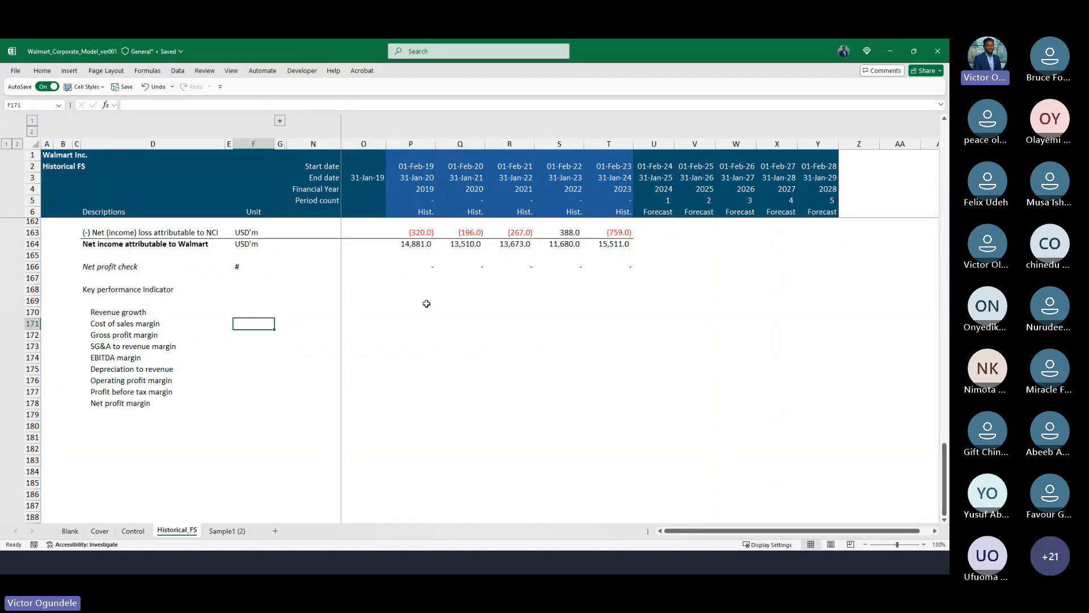
{"action": "scroll", "coordinate": [426, 304], "scroll_direction": "up", "scroll_amount": 1}
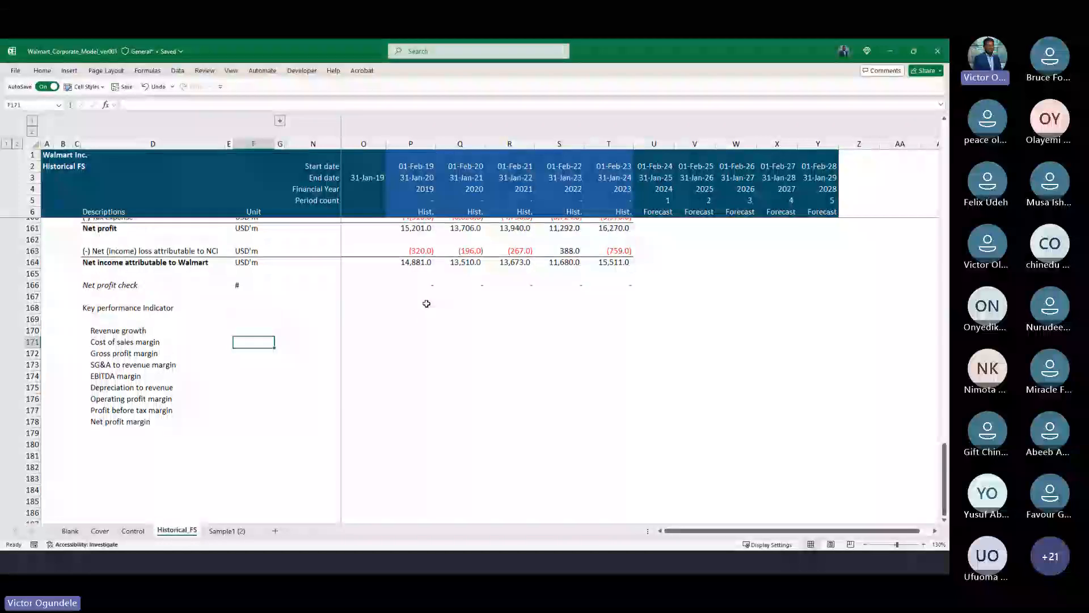
{"action": "key", "text": "Up"}
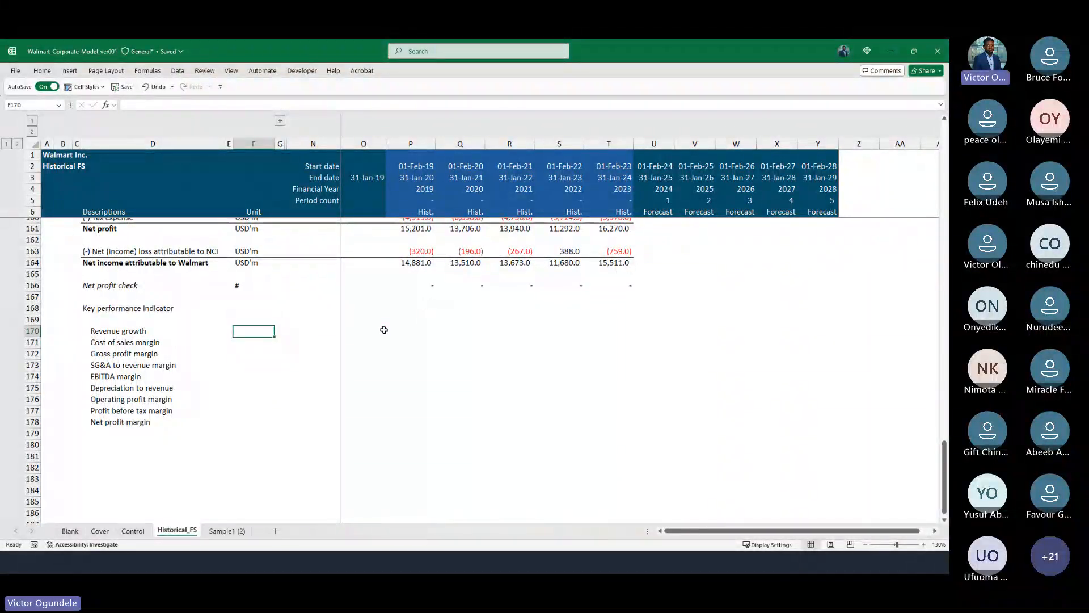
{"action": "key", "text": "shift+Down"}
{"action": "key", "text": "shift+Down"}
{"action": "key", "text": "shift+Down"}
{"action": "key", "text": "shift+Down"}
{"action": "key", "text": "shift+Down"}
{"action": "key", "text": "shift+Down"}
{"action": "key", "text": "shift+Down"}
{"action": "key", "text": "shift+Down"}
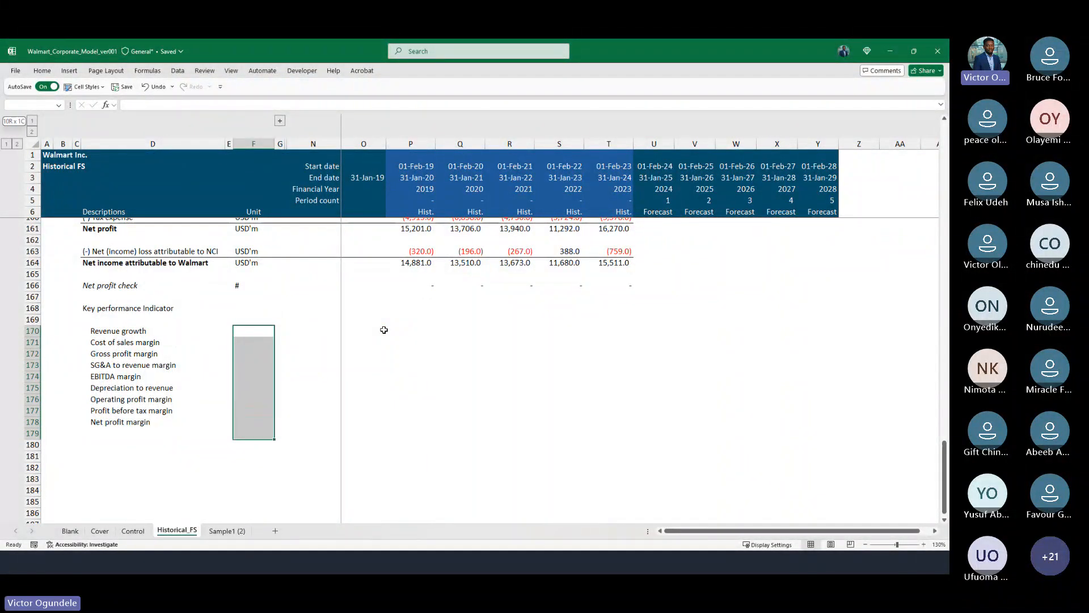
{"action": "type", "text": "%"}
{"action": "key", "text": "ctrl+Return"}
{"action": "key", "text": "Left"}
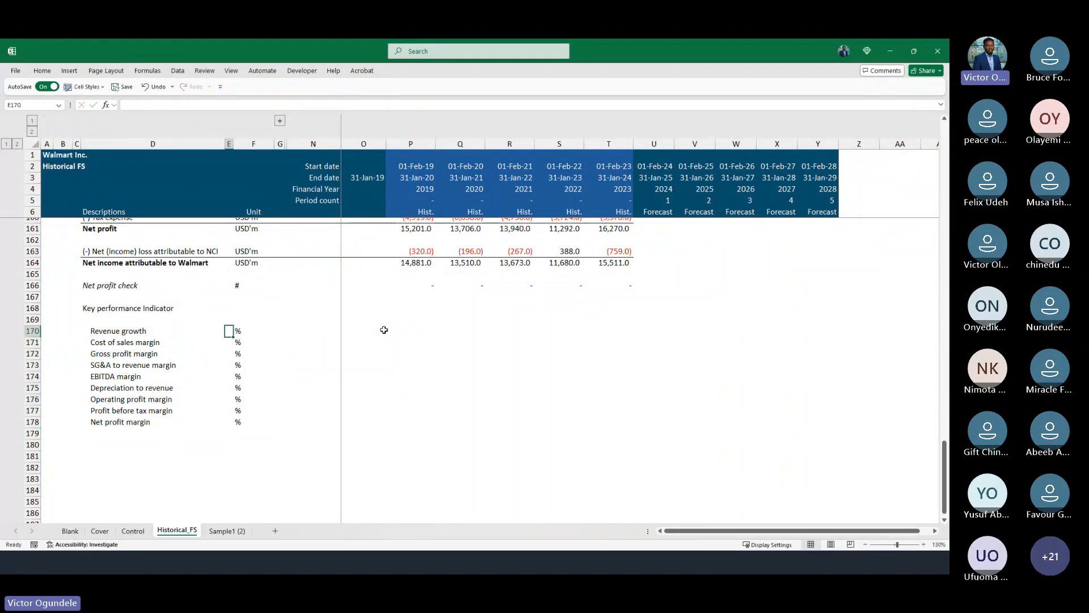
Examine the restructured income statement from revenue down to net income as the source for the indicator ratios.
{"action": "key", "text": "Right"}
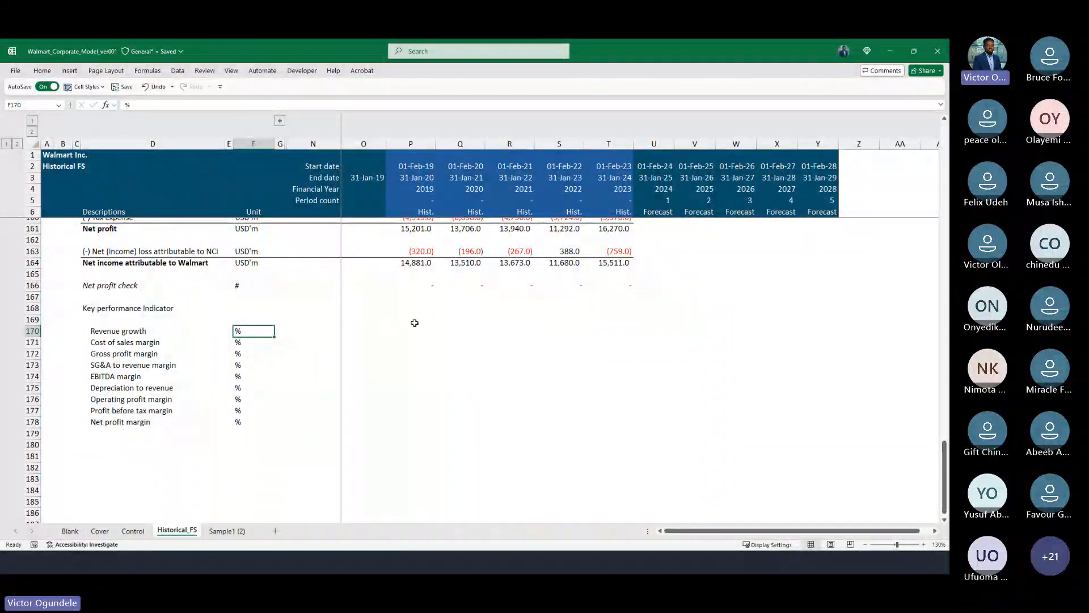
{"action": "left_click", "coordinate": [414, 322]}
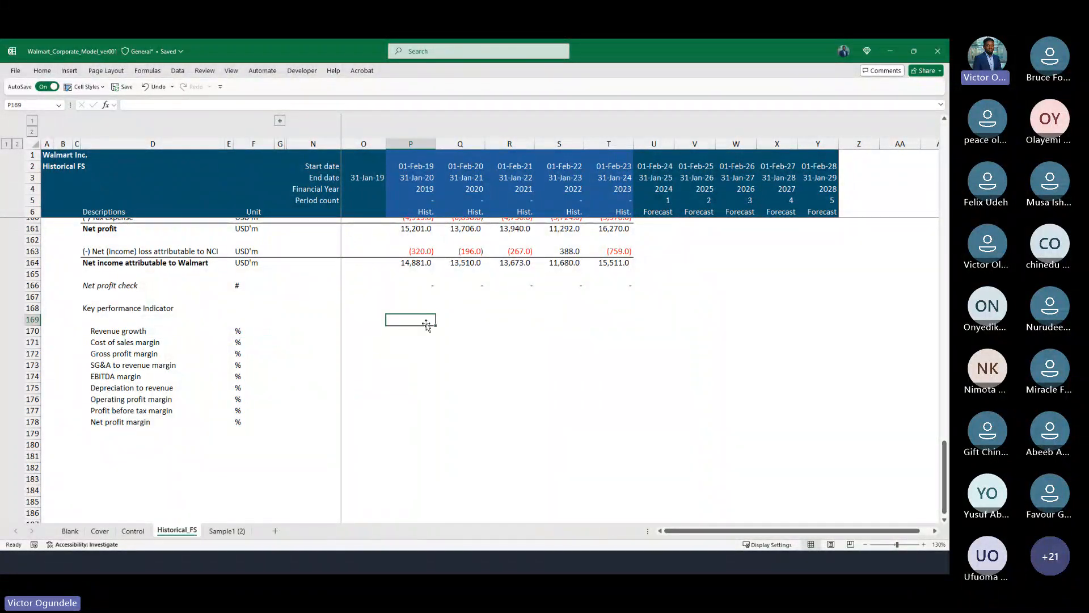
{"action": "scroll", "coordinate": [426, 326], "scroll_direction": "up", "scroll_amount": 1}
{"action": "left_click", "coordinate": [414, 318]}
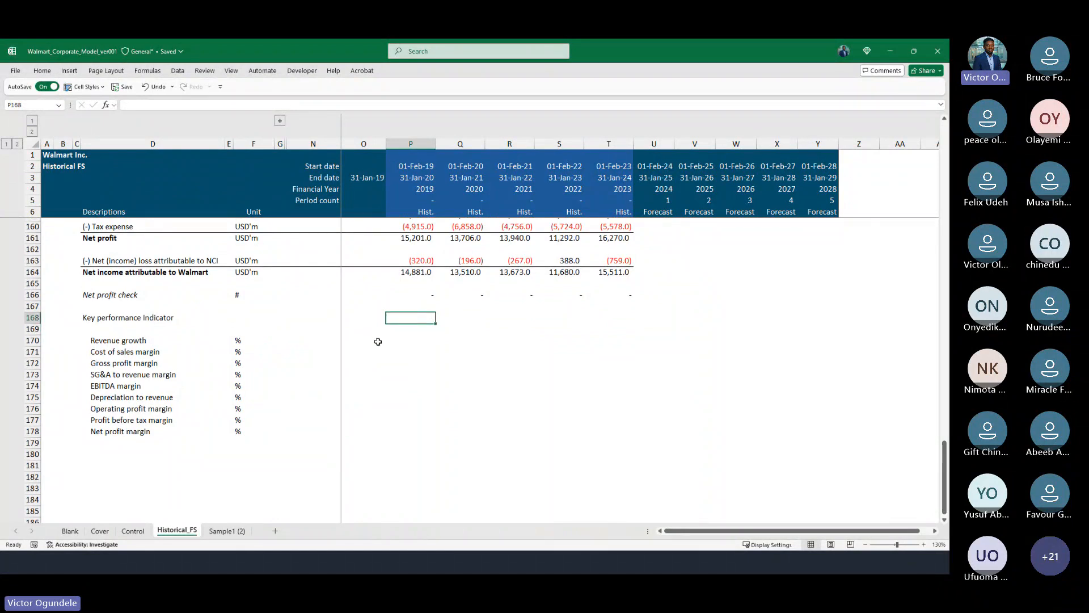
{"action": "scroll", "coordinate": [405, 264], "scroll_direction": "up", "scroll_amount": 2}
{"action": "scroll", "coordinate": [405, 265], "scroll_direction": "up", "scroll_amount": 5}
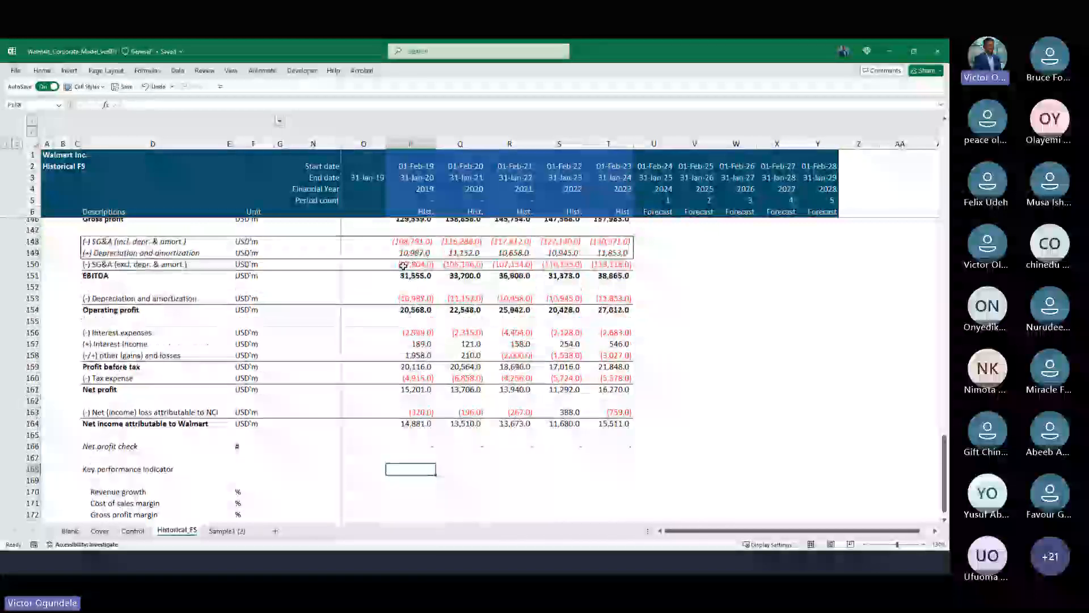
{"action": "scroll", "coordinate": [403, 266], "scroll_direction": "up", "scroll_amount": 3}
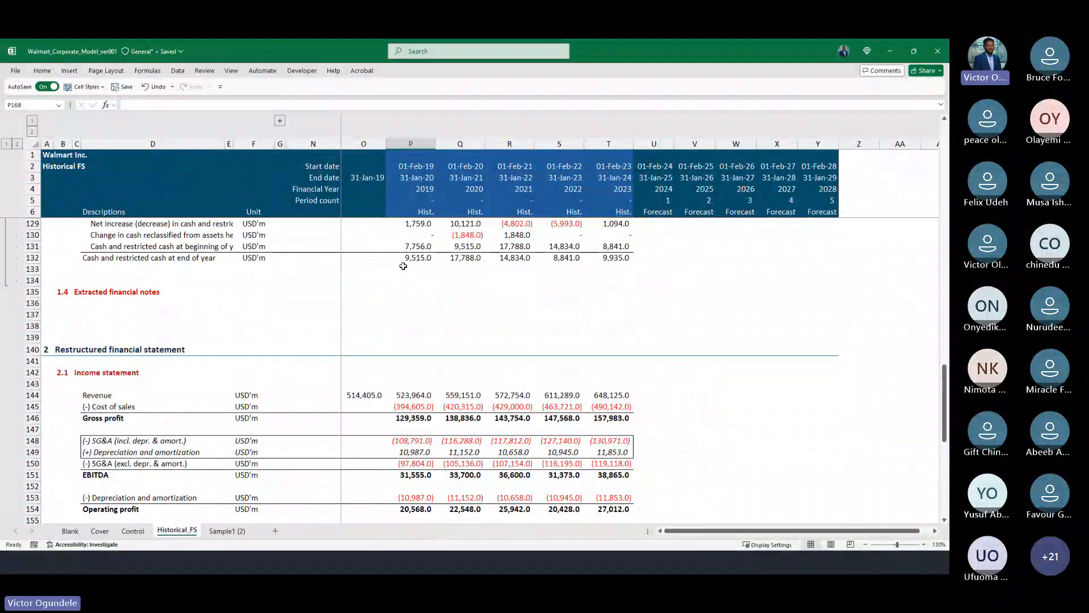
{"action": "scroll", "coordinate": [408, 341], "scroll_direction": "down", "scroll_amount": 9}
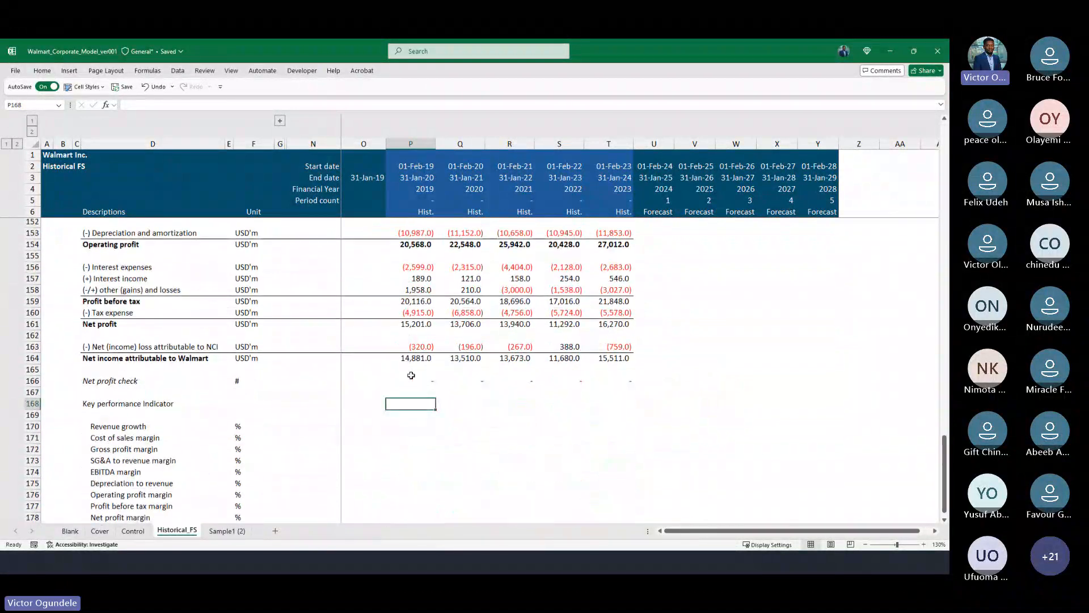
{"action": "scroll", "coordinate": [416, 417], "scroll_direction": "down", "scroll_amount": 1}
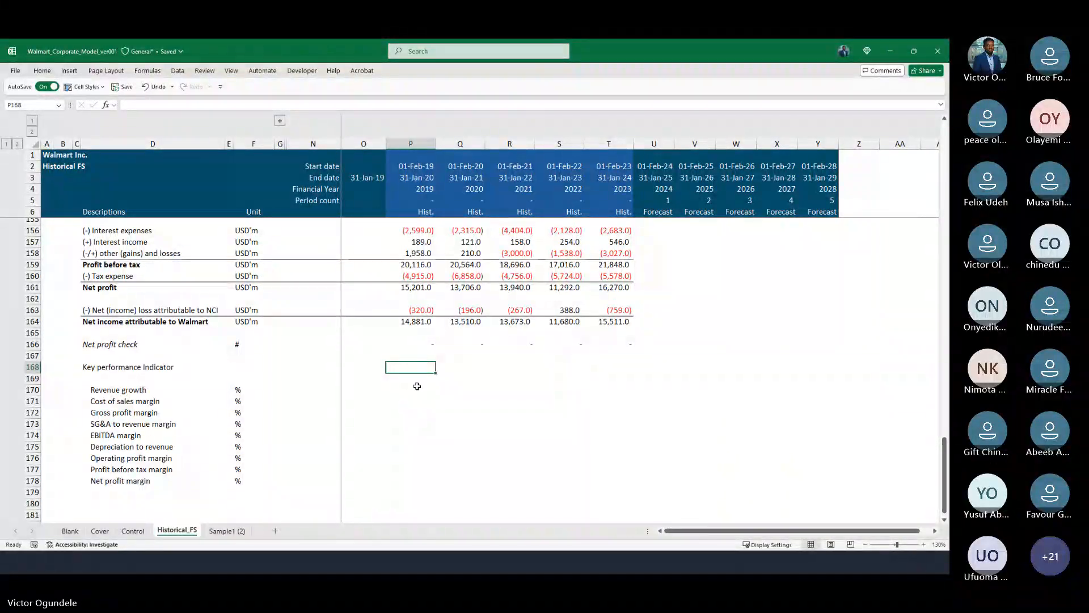
Fill P170:T170 in the Revenue growth row with =P145/P144, dividing cost of sales by revenue for 2019 to 2023.
{"action": "left_click", "coordinate": [417, 387]}
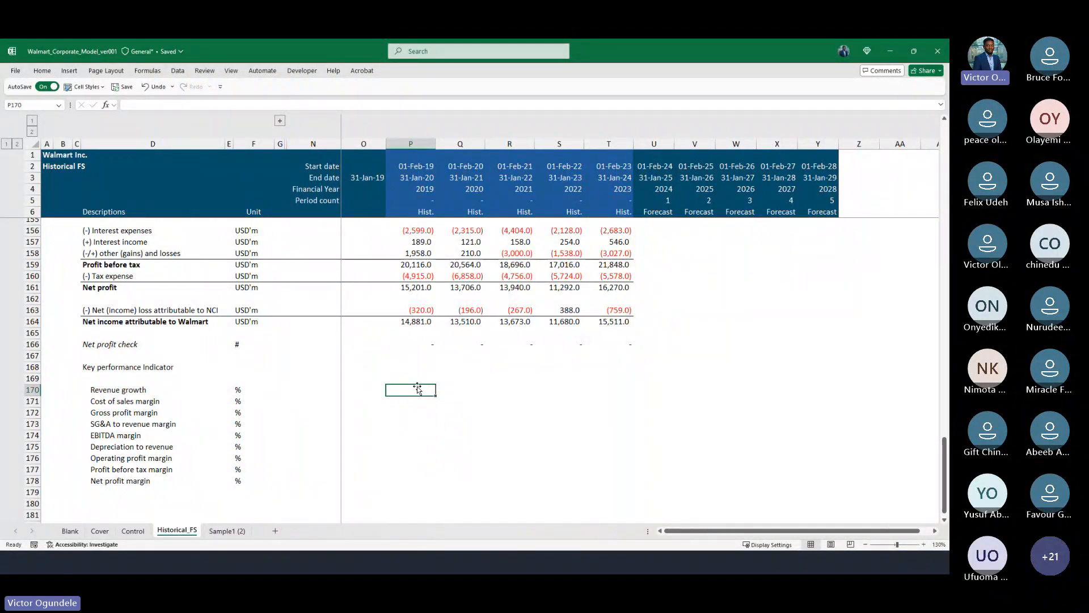
{"action": "key", "text": "shift+Right"}
{"action": "key", "text": "shift+Right"}
{"action": "key", "text": "shift+Right"}
{"action": "key", "text": "shift+Right"}
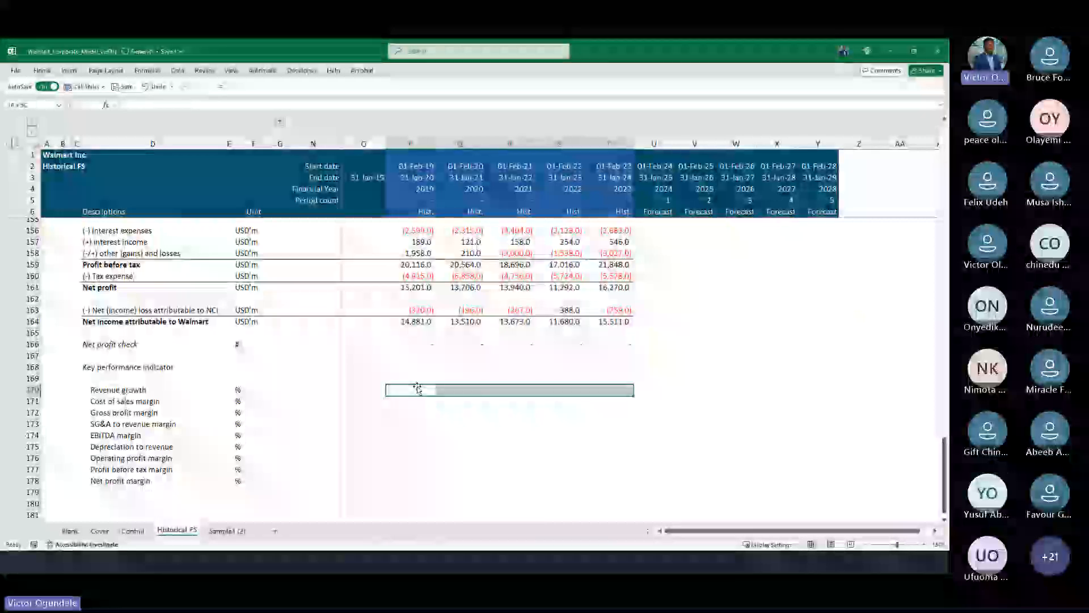
{"action": "type", "text": "="}
{"action": "scroll", "coordinate": [418, 387], "scroll_direction": "up", "scroll_amount": 7}
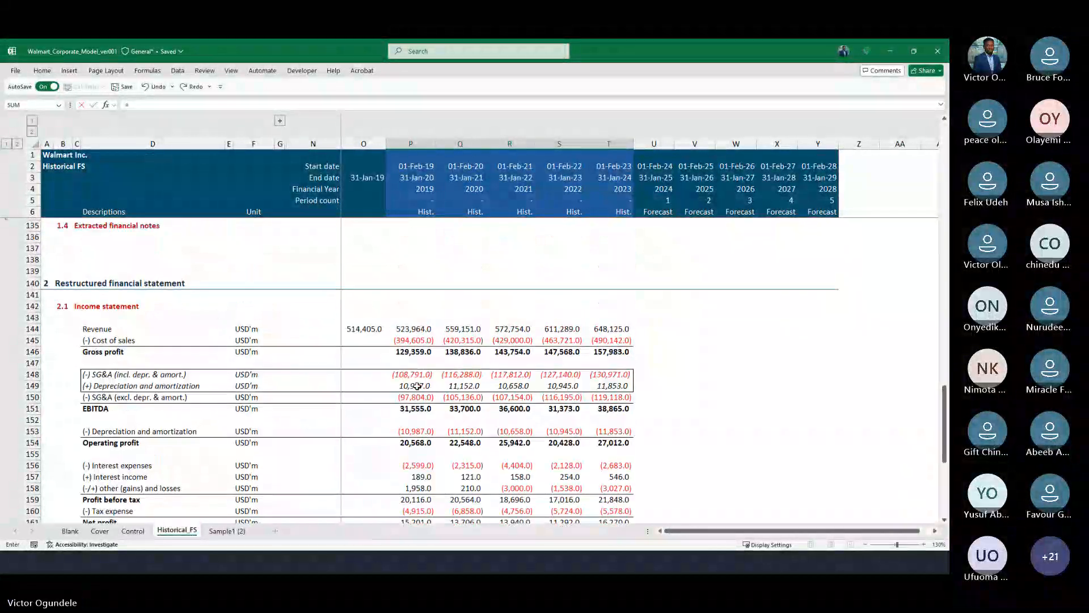
{"action": "left_click", "coordinate": [402, 339]}
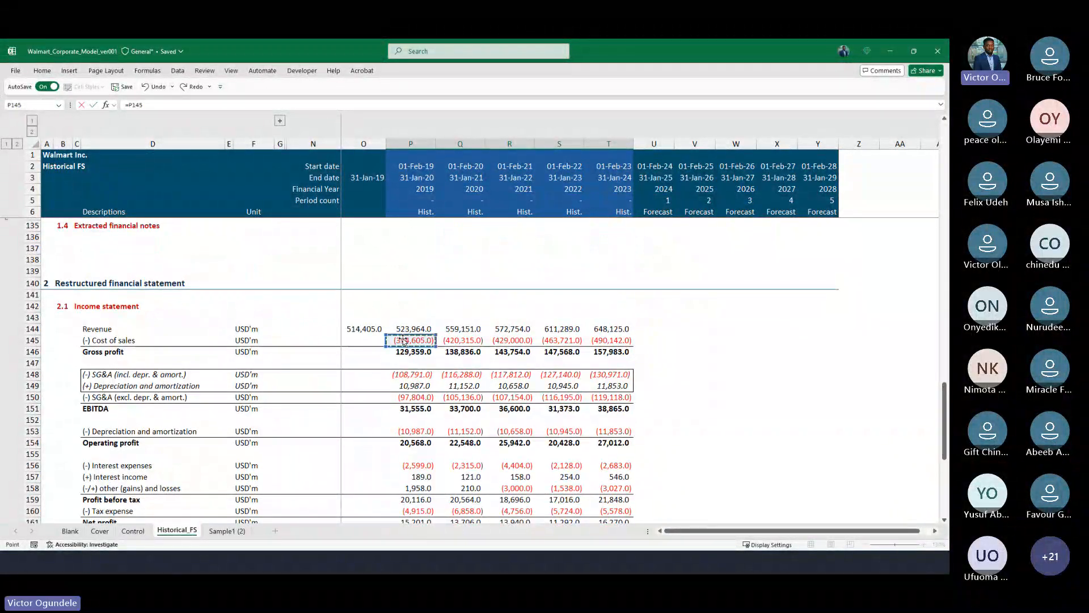
{"action": "left_click", "coordinate": [400, 328]}
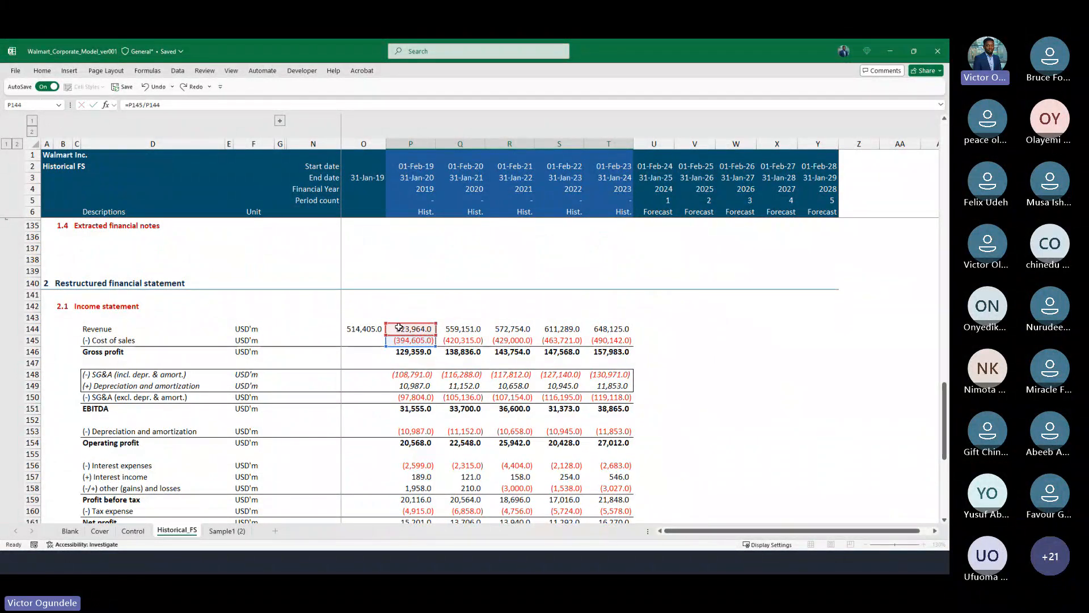
{"action": "key", "text": "ctrl+Return"}
{"action": "key", "text": "Down"}
{"action": "key", "text": "Down"}
{"action": "key", "text": "Up"}
{"action": "key", "text": "Up"}
{"action": "key", "text": "ctrl+shift+Right"}
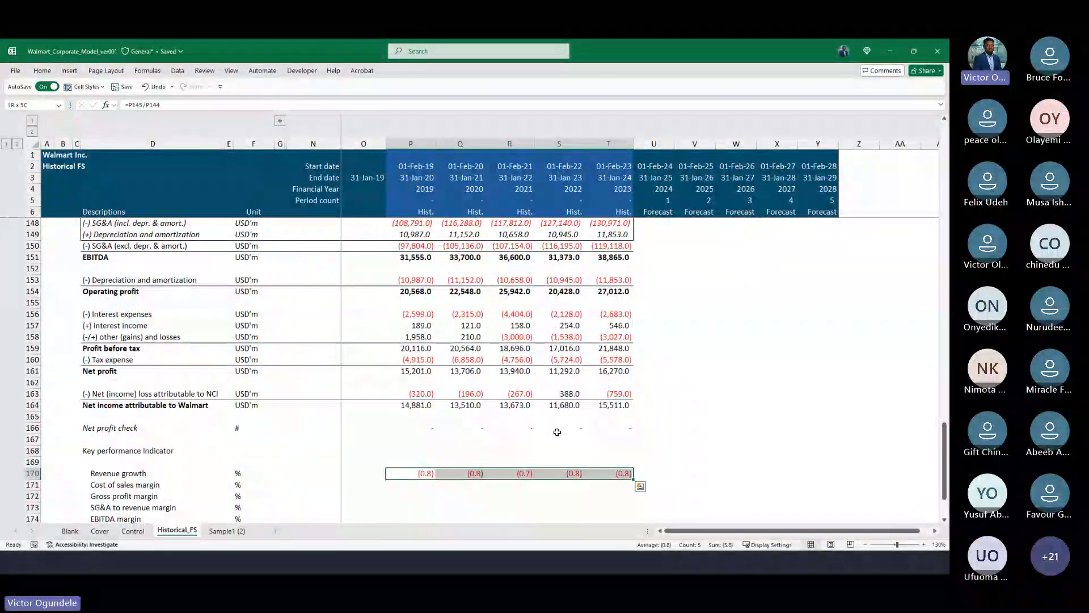
Apply the Percent cell style to the ratios in P170:T170.
{"action": "left_click", "coordinate": [684, 482]}
{"action": "scroll", "coordinate": [684, 481], "scroll_direction": "down", "scroll_amount": 1}
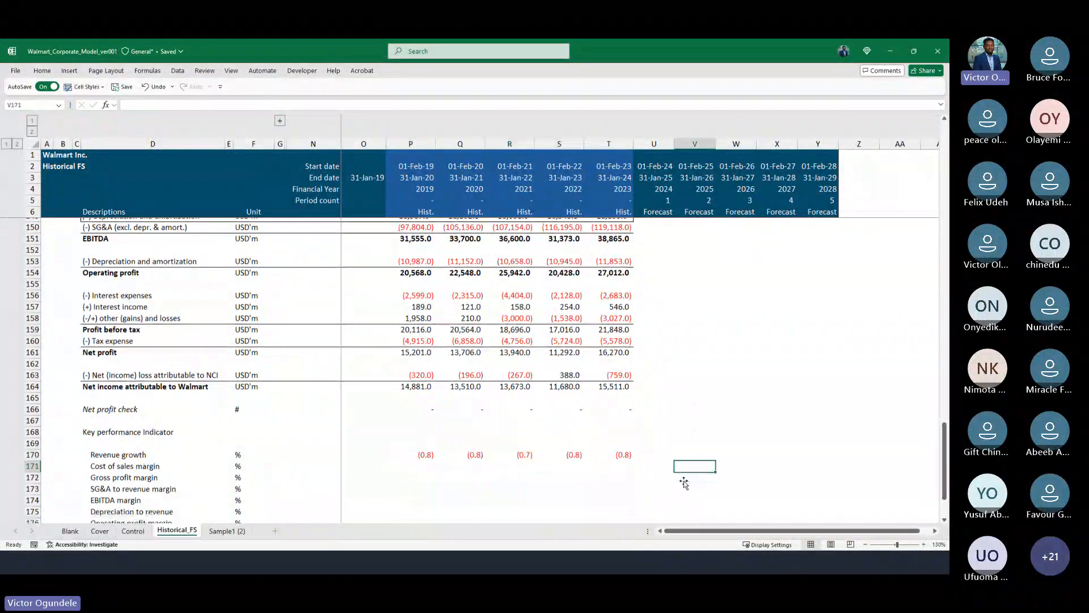
{"action": "scroll", "coordinate": [684, 481], "scroll_direction": "up", "scroll_amount": 1}
{"action": "scroll", "coordinate": [683, 480], "scroll_direction": "down", "scroll_amount": 2}
{"action": "scroll", "coordinate": [684, 481], "scroll_direction": "down", "scroll_amount": 2}
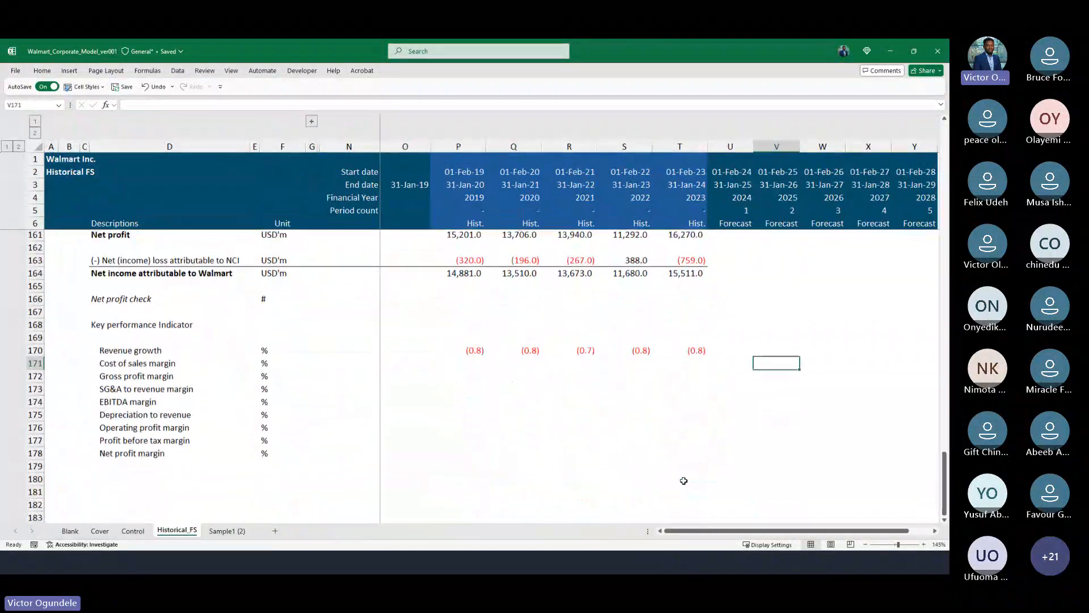
{"action": "scroll", "coordinate": [684, 481], "scroll_direction": "right", "scroll_amount": 1}
{"action": "left_click", "coordinate": [391, 353]}
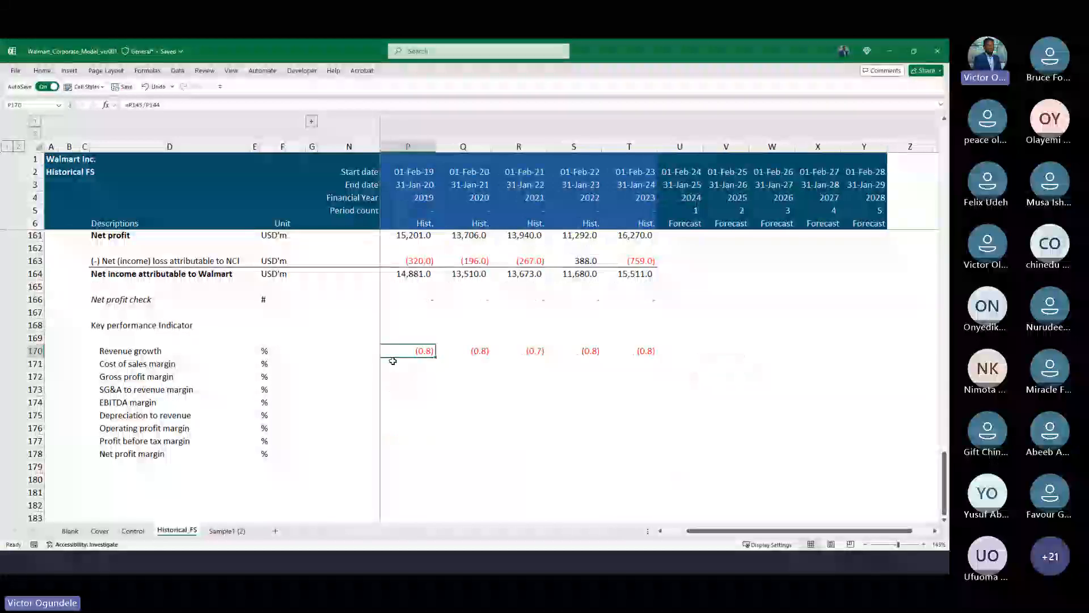
{"action": "key", "text": "ctrl+shift+Right"}
{"action": "left_click", "coordinate": [85, 86]}
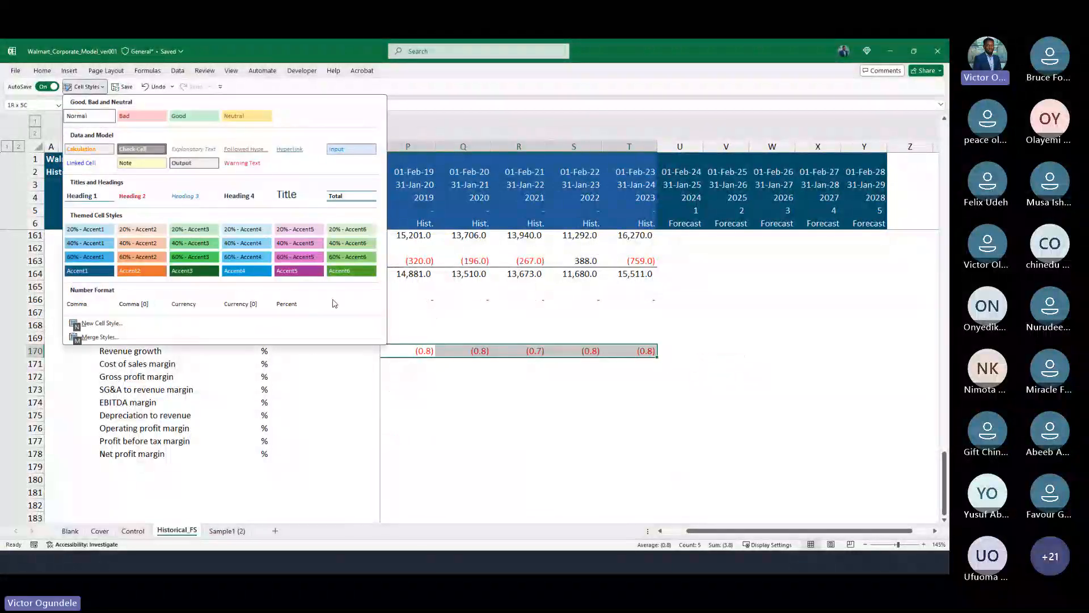
{"action": "left_click", "coordinate": [291, 304]}
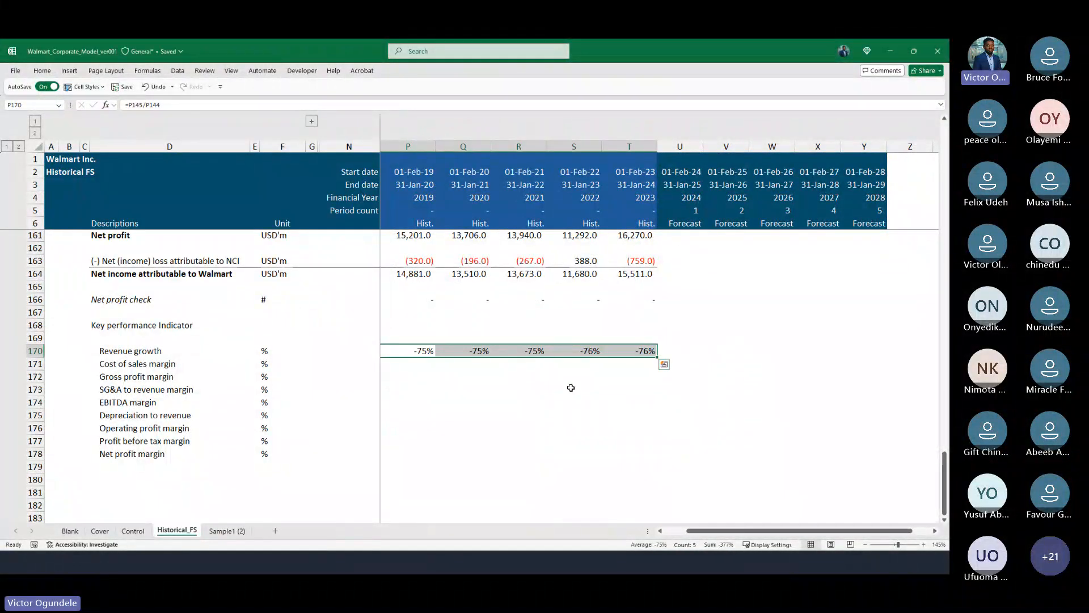
Apply the custom number format 0.0%;[red](0.0%);- to the ratios in P170:T170.
{"action": "key", "text": "ctrl+1"}
{"action": "left_click", "coordinate": [278, 291]}
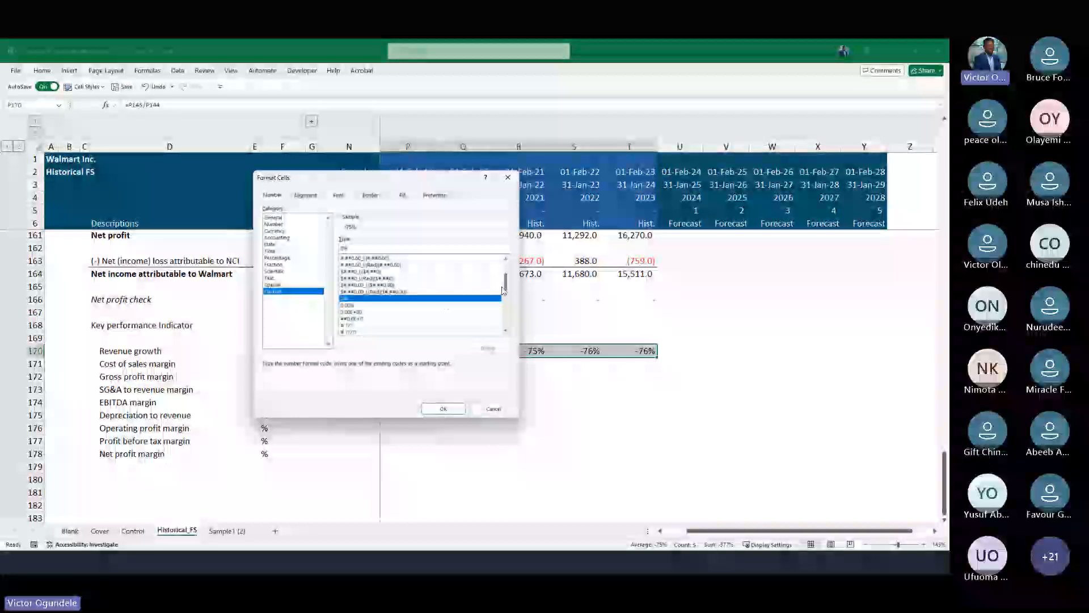
{"action": "left_click_drag", "start_coordinate": [502, 290], "coordinate": [509, 329]}
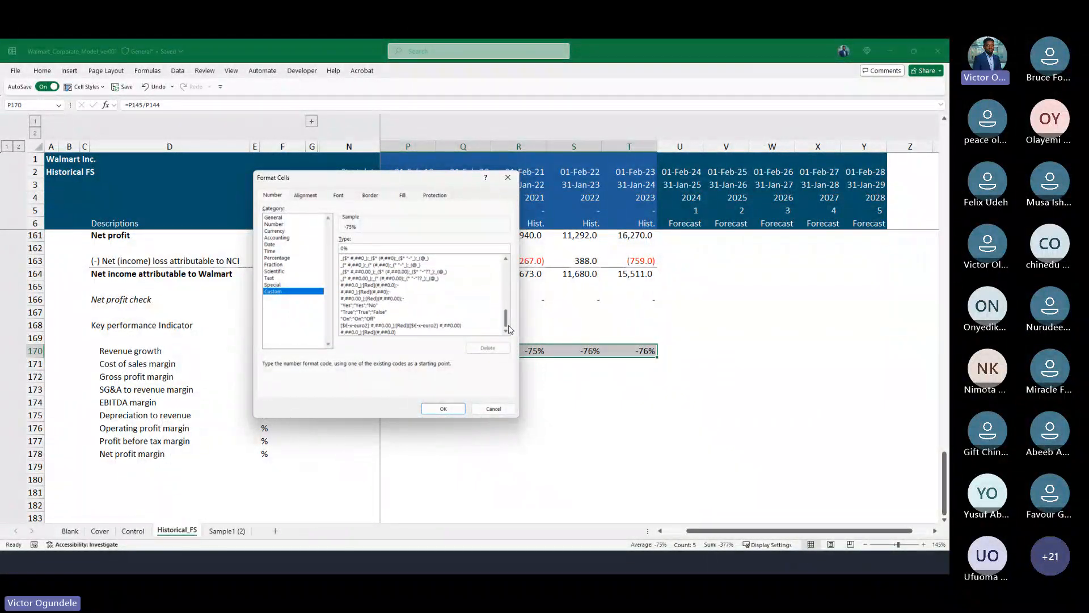
{"action": "scroll", "coordinate": [427, 276], "scroll_direction": "up", "scroll_amount": 5}
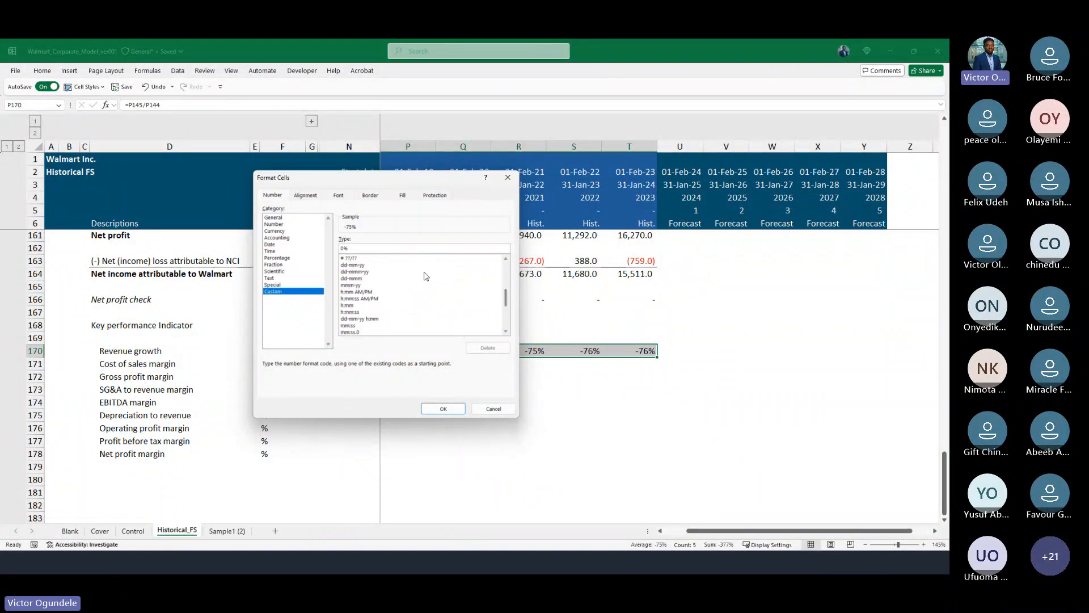
{"action": "type", "text": ".0%"}
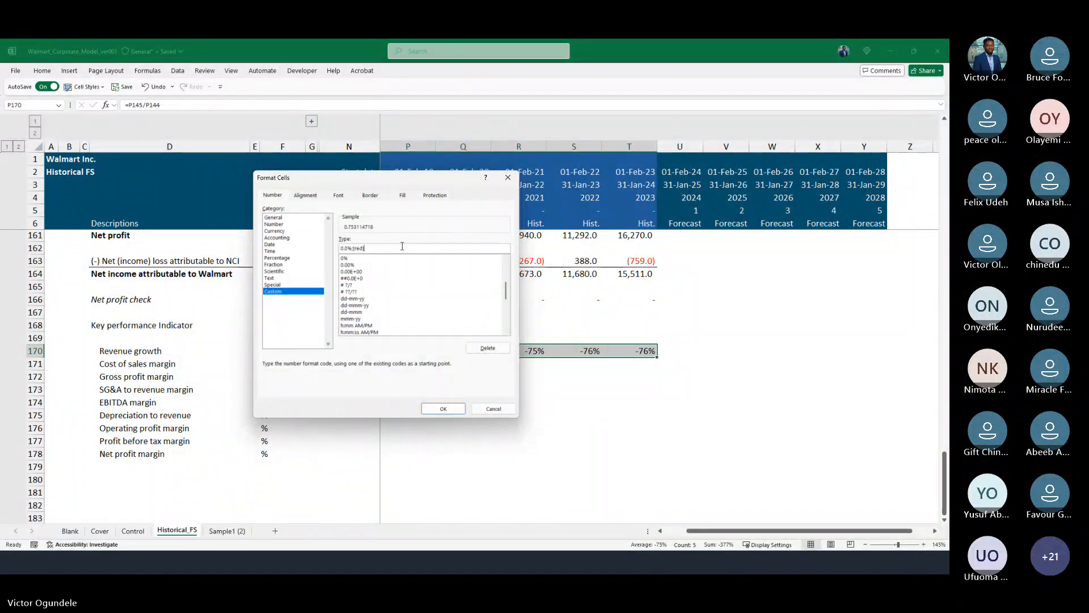
{"action": "type", "text": ";[red](0.0%);-"}
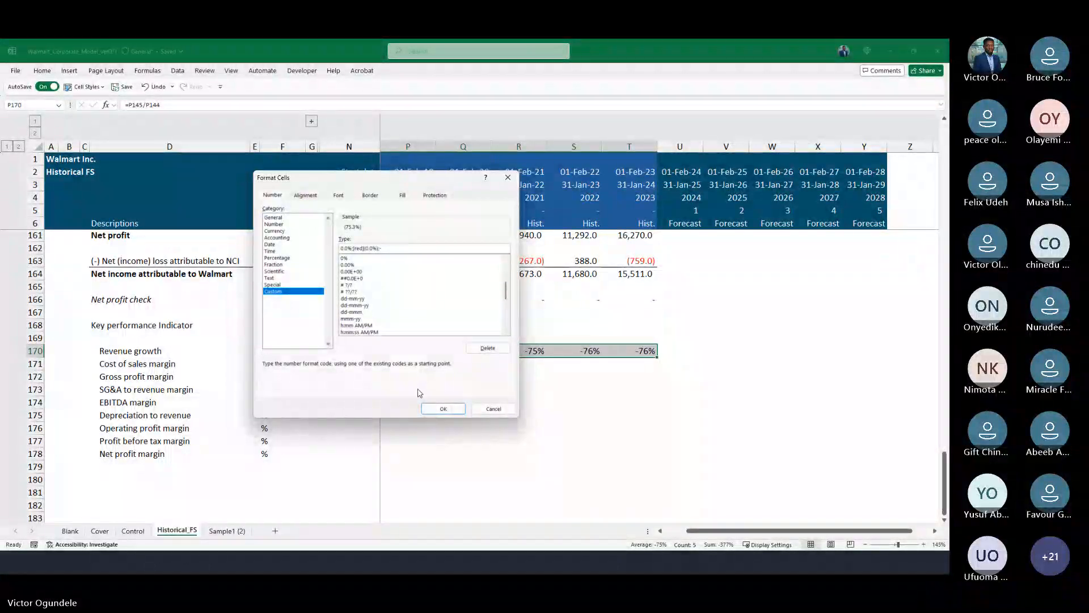
{"action": "left_click", "coordinate": [427, 408]}
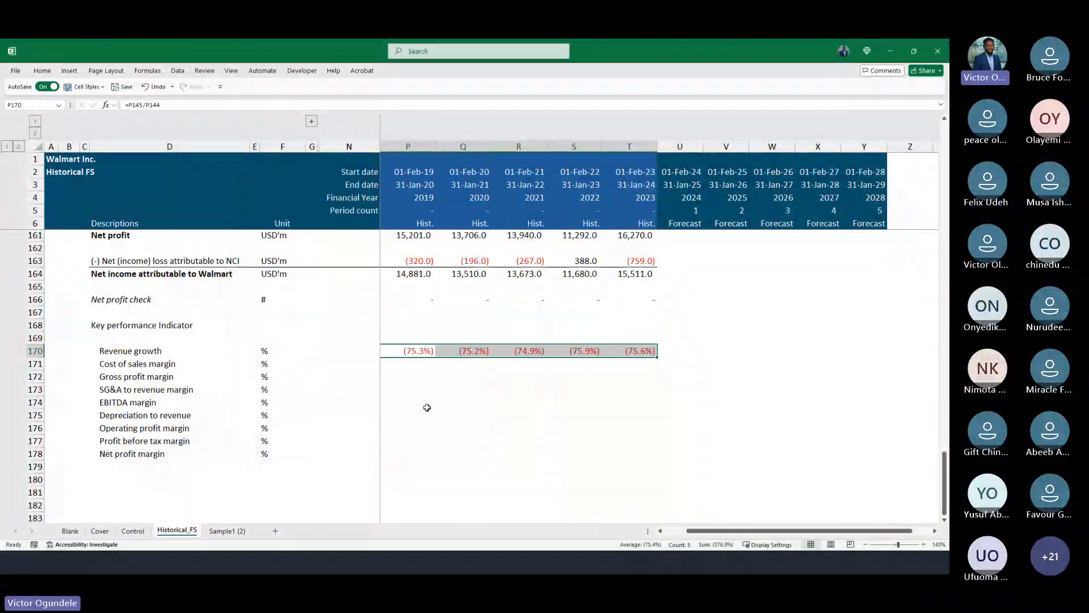
Expand the grouped Input, Linked and Total columns beside the unit column.
{"action": "key", "text": "Left"}
{"action": "key", "text": "Right"}
{"action": "key", "text": "Right"}
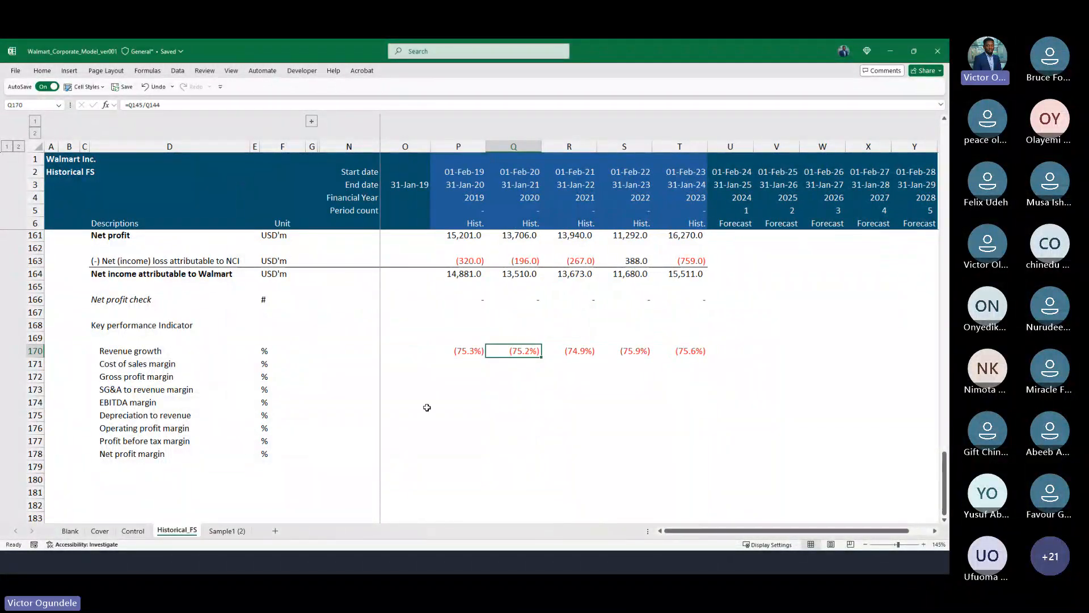
{"action": "scroll", "coordinate": [426, 408], "scroll_direction": "down", "scroll_amount": 1, "text": "ctrl"}
{"action": "scroll", "coordinate": [425, 353], "scroll_direction": "up", "scroll_amount": 2}
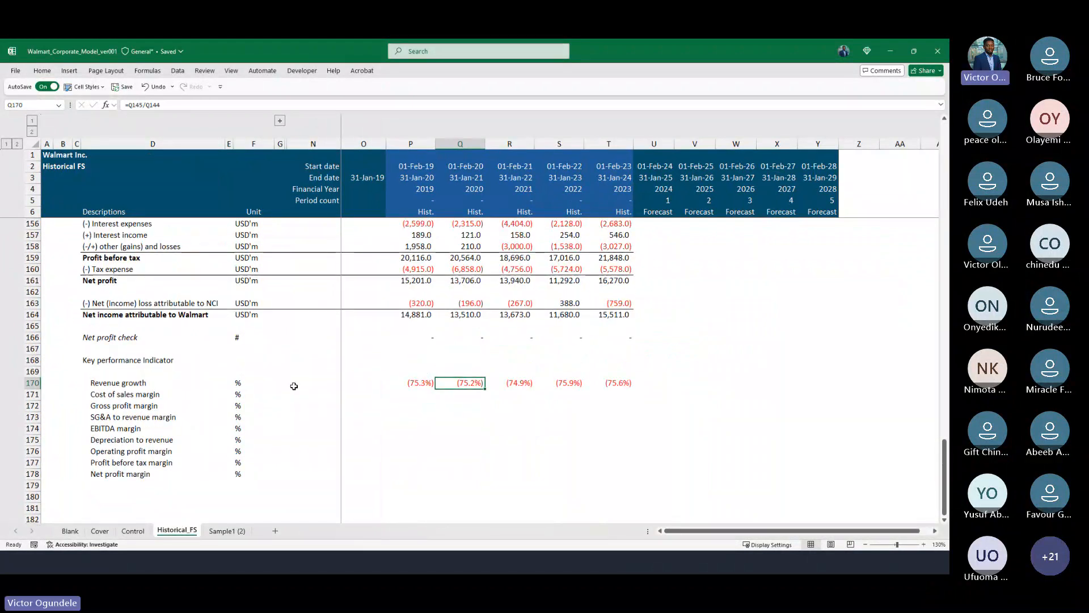
{"action": "left_click", "coordinate": [279, 385]}
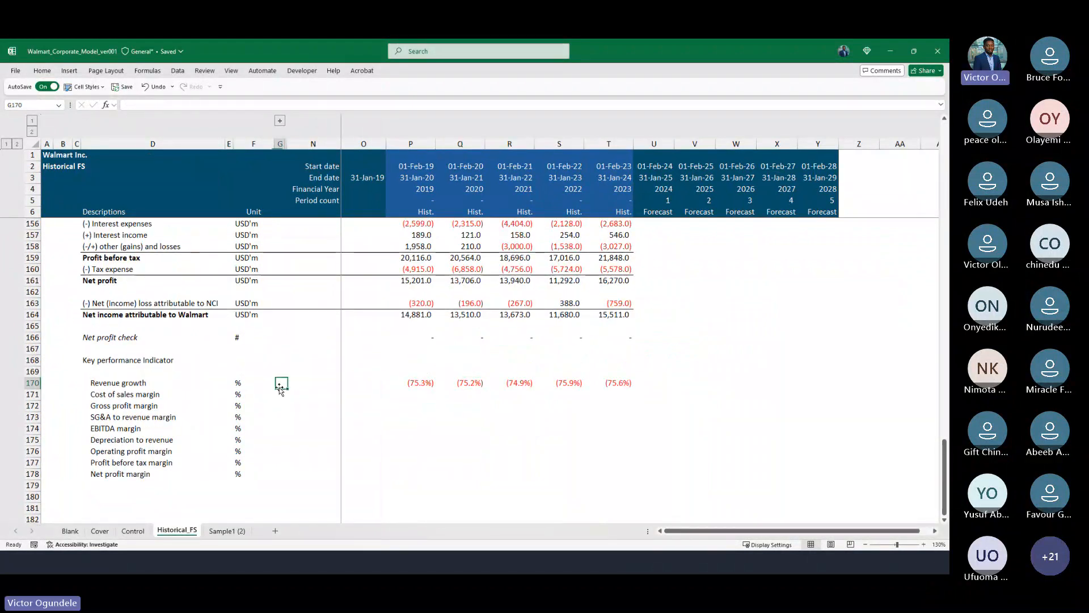
{"action": "left_click", "coordinate": [280, 122]}
{"action": "key", "text": "Right"}
{"action": "key", "text": "Right"}
{"action": "key", "text": "Right"}
{"action": "key", "text": "Right"}
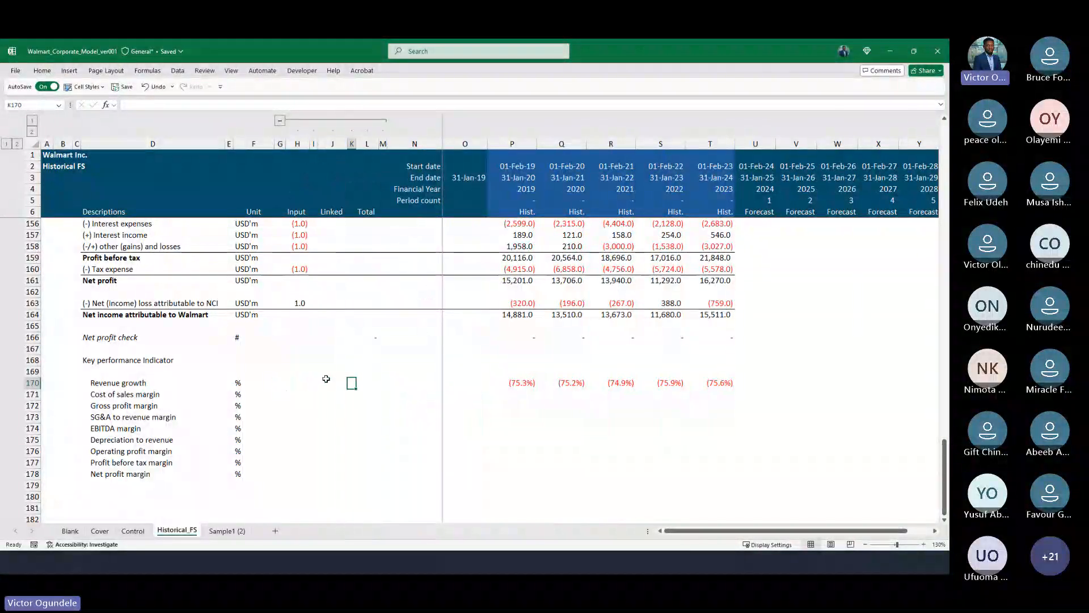
Enter the heading "Average" in L168 on the Key performance Indicator row.
{"action": "key", "text": "Up"}
{"action": "key", "text": "Up"}
{"action": "key", "text": "Up"}
{"action": "key", "text": "Right"}
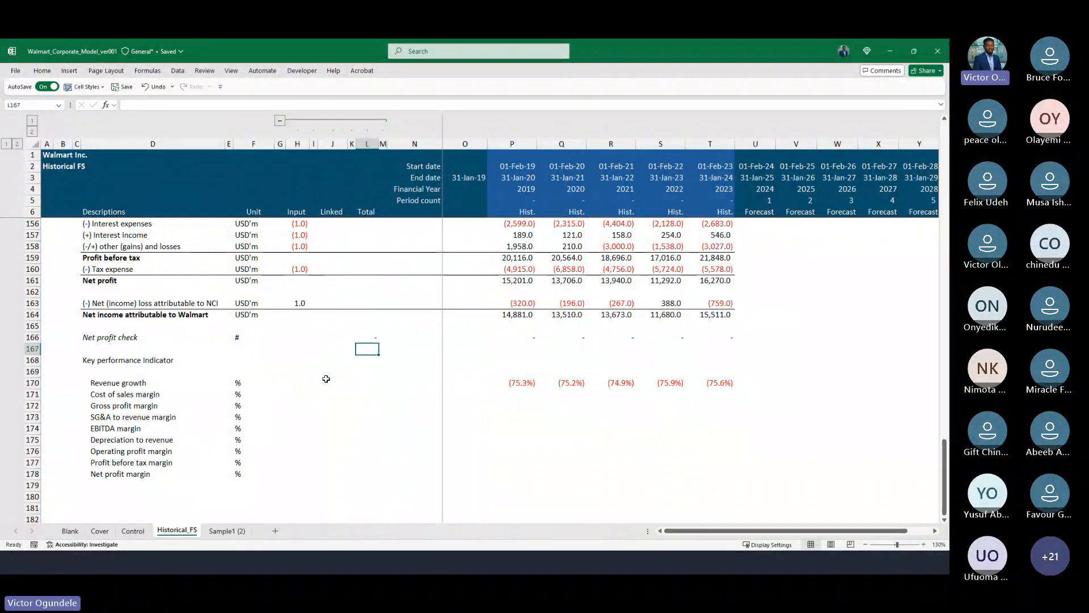
{"action": "key", "text": "Down"}
{"action": "type", "text": "Avergae"}
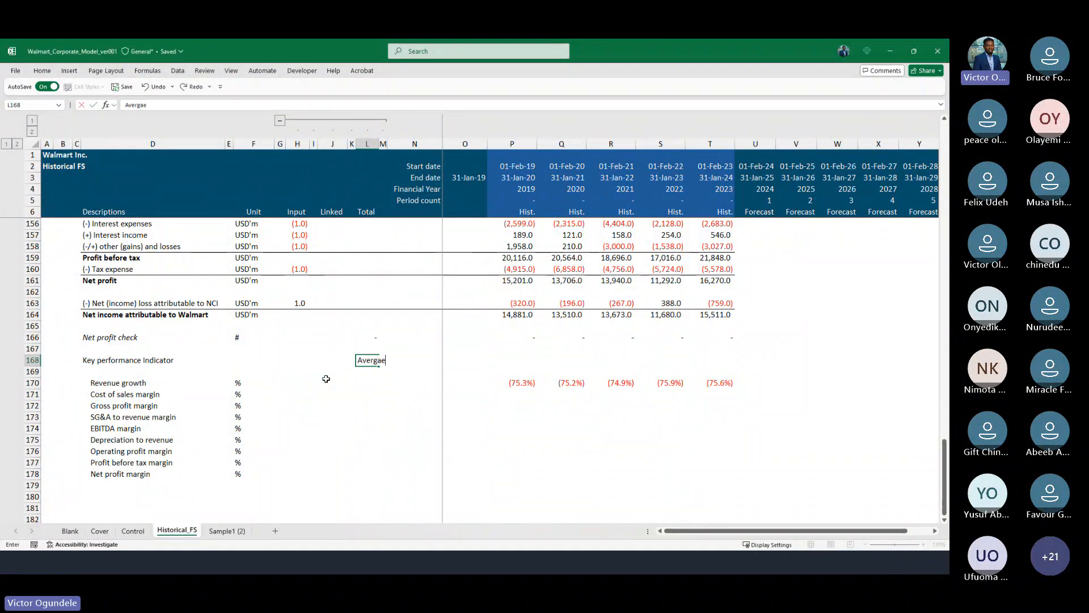
{"action": "key", "text": "BackSpace"}
{"action": "key", "text": "BackSpace"}
{"action": "key", "text": "BackSpace"}
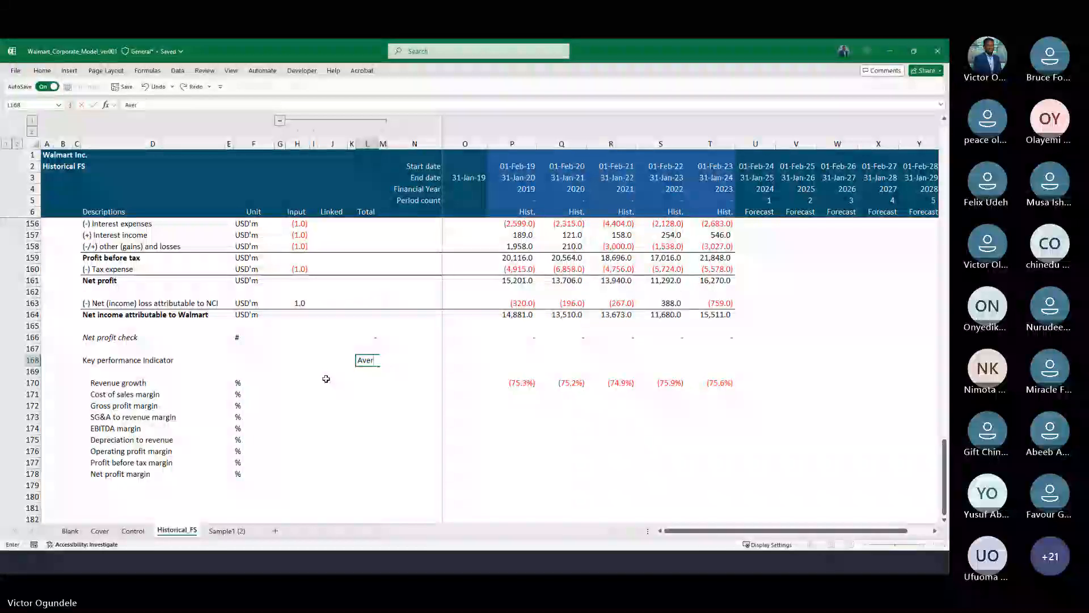
{"action": "type", "text": "age"}
{"action": "key", "text": "ctrl+Return"}
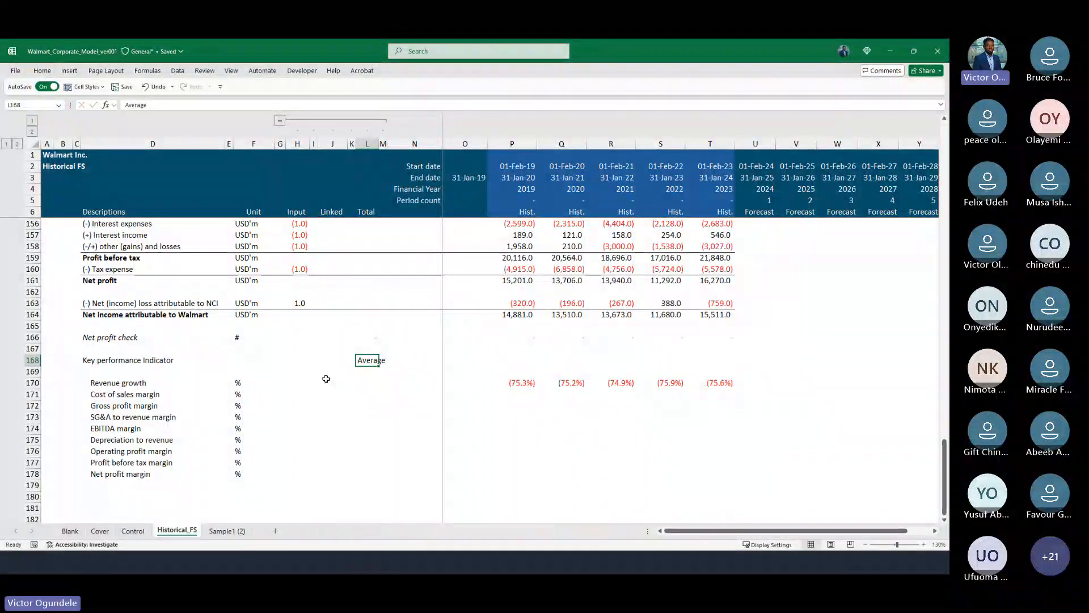
Move the ratios from P170:T170 down to the Cost of sales margin row, P171:T171.
{"action": "key", "text": "Down"}
{"action": "key", "text": "Down"}
{"action": "key", "text": "Down"}
{"action": "key", "text": "ctrl+Right"}
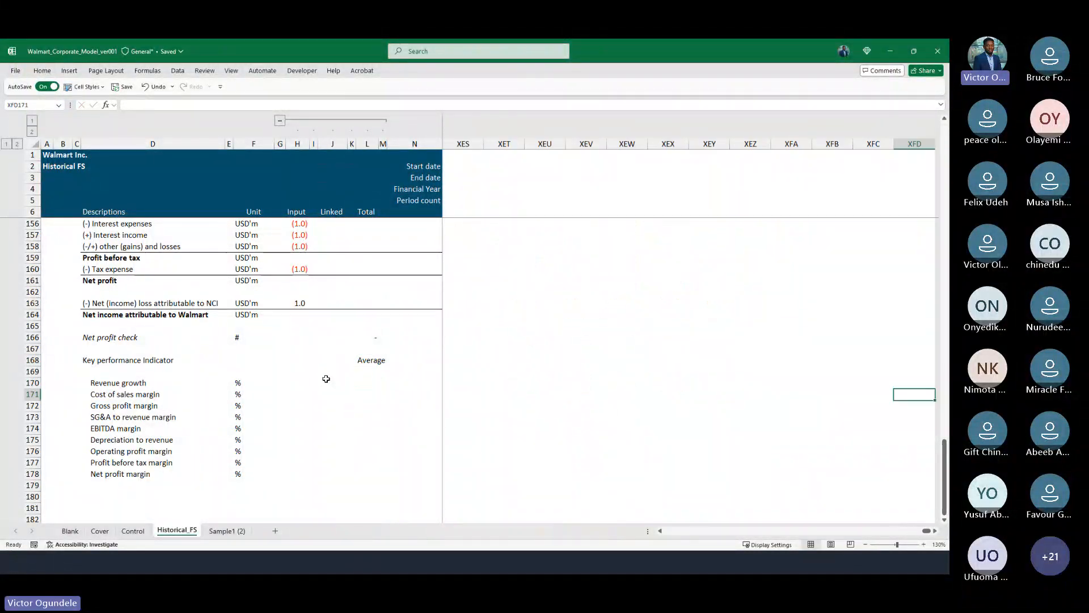
{"action": "key", "text": "ctrl+Left"}
{"action": "key", "text": "Right"}
{"action": "key", "text": "Right"}
{"action": "key", "text": "Right"}
{"action": "key", "text": "Right"}
{"action": "key", "text": "Right"}
{"action": "key", "text": "Right"}
{"action": "key", "text": "Right"}
{"action": "key", "text": "Right"}
{"action": "key", "text": "Right"}
{"action": "key", "text": "Up"}
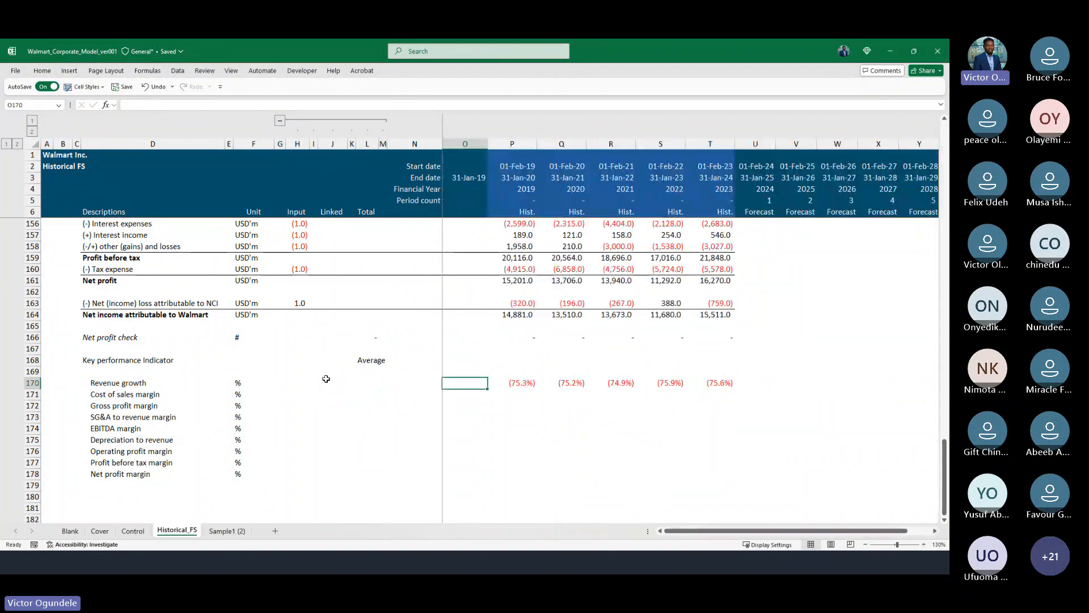
{"action": "key", "text": "Right"}
{"action": "key", "text": "shift+Right"}
{"action": "key", "text": "shift+Right"}
{"action": "key", "text": "shift+Right"}
{"action": "key", "text": "shift+Right"}
{"action": "key", "text": "ctrl+c"}
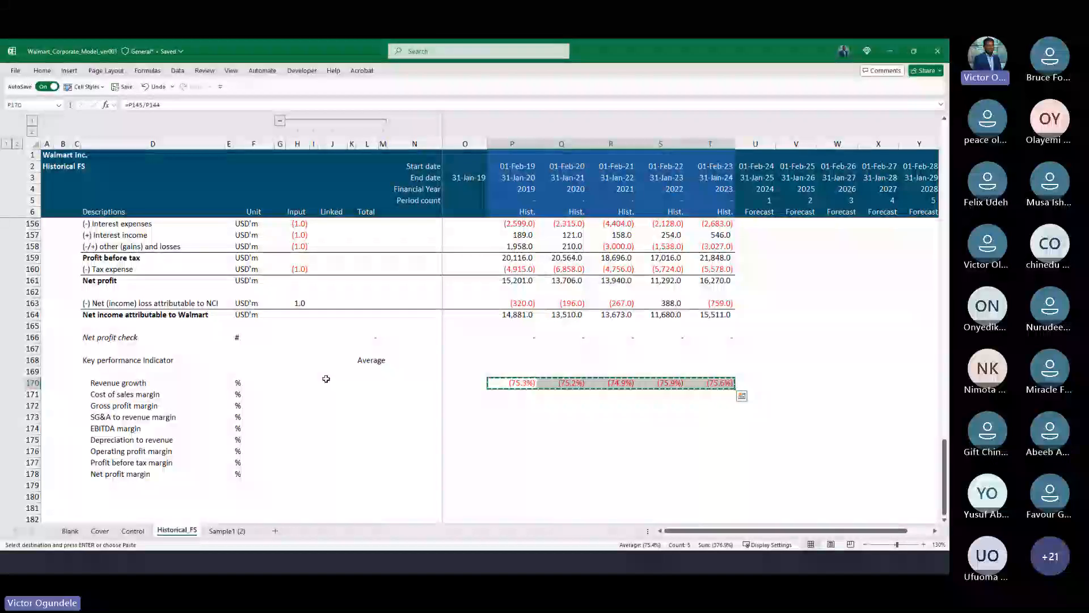
{"action": "key", "text": "Down"}
{"action": "key", "text": "Return"}
Calculate the average cost of sales margin in L171 with =AVERAGE(P171:T171).
{"action": "key", "text": "Left"}
{"action": "key", "text": "Left"}
{"action": "key", "text": "Left"}
{"action": "key", "text": "Left"}
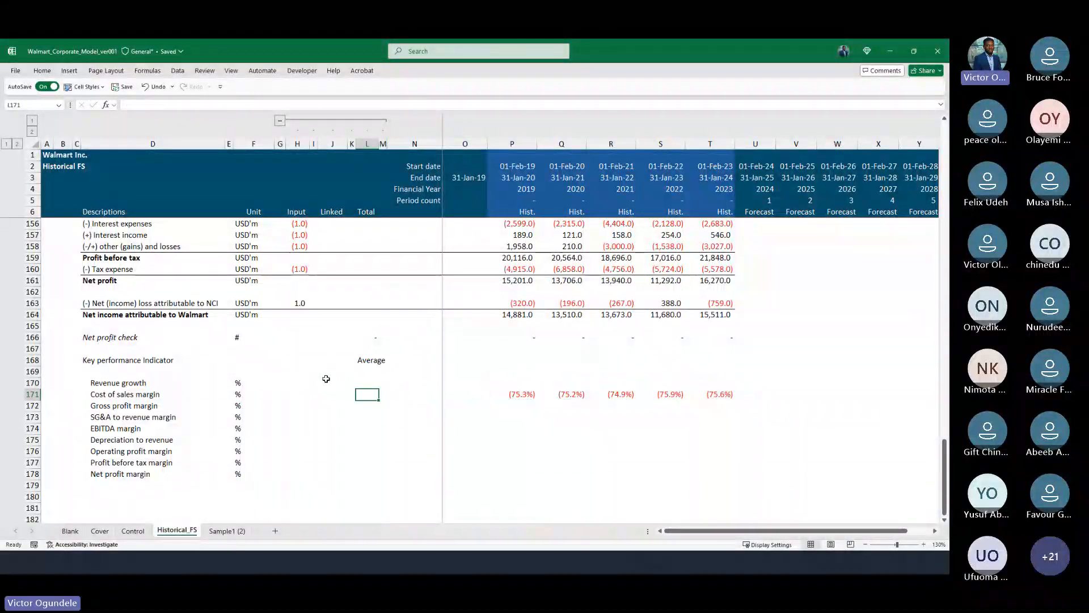
{"action": "type", "text": "=aver"}
{"action": "key", "text": "Tab"}
{"action": "key", "text": "ctrl+Right"}
{"action": "key", "text": "ctrl+Right"}
{"action": "key", "text": "ctrl+Left"}
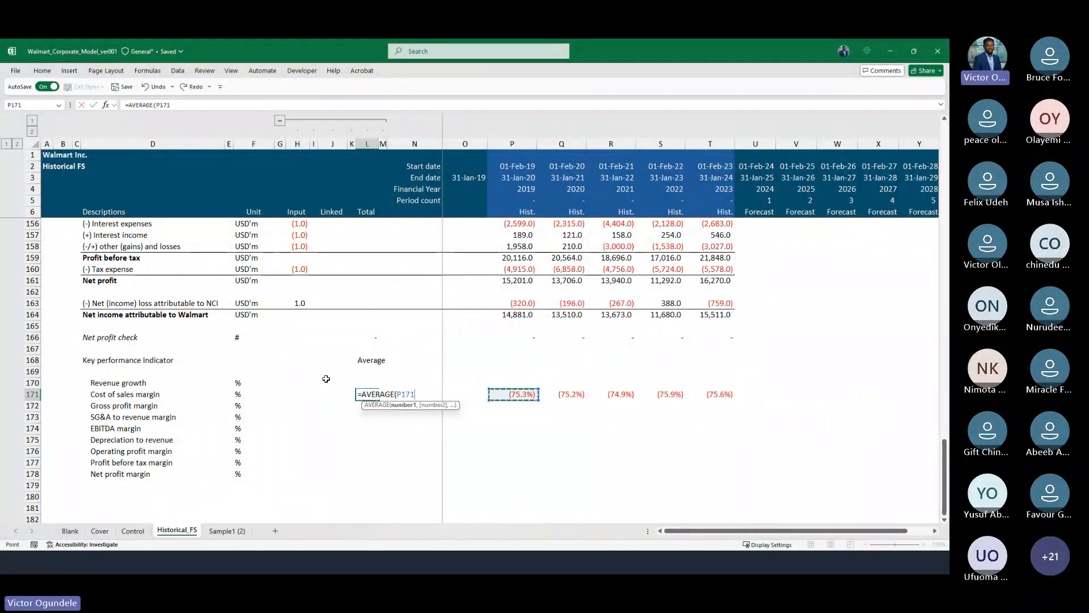
{"action": "key", "text": "ctrl+shift+Right"}
{"action": "key", "text": "ctrl+Return"}
Copy the percentage formatting from P171 onto the average in L171 and autofit the width of column L.
{"action": "key", "text": "ctrl+Right"}
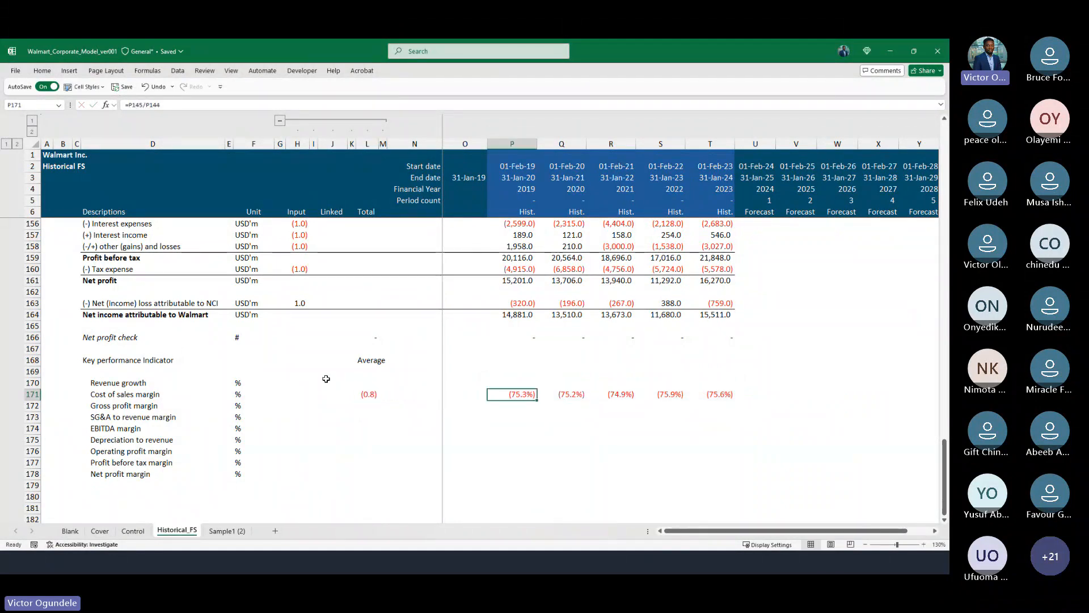
{"action": "key", "text": "alt+h"}
{"action": "key", "text": "f"}
{"action": "key", "text": "p"}
{"action": "key", "text": "ctrl+Left"}
{"action": "key", "text": "Return"}
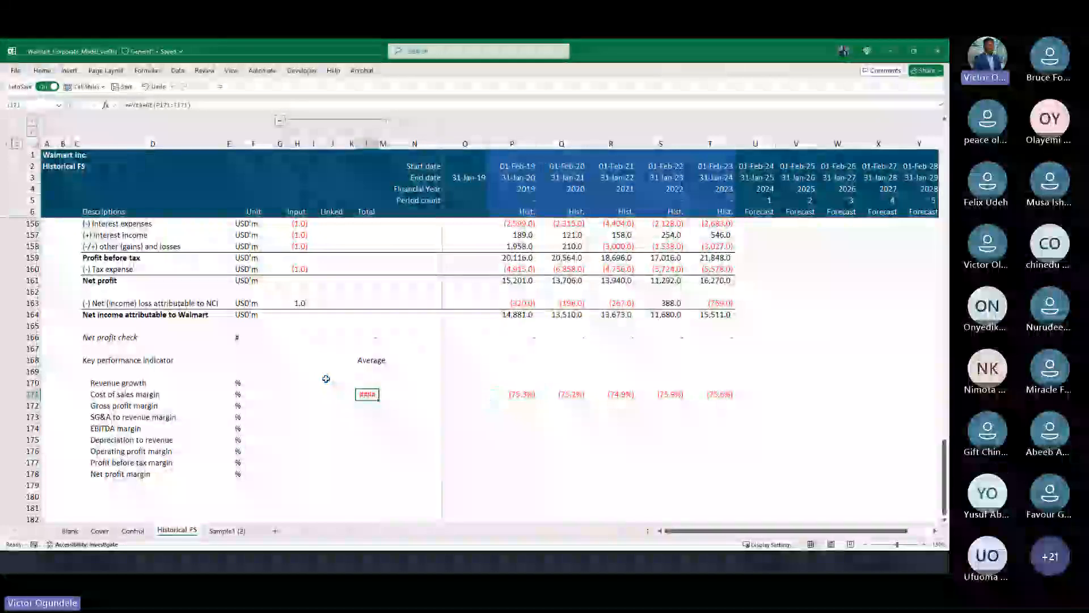
{"action": "key", "text": "alt+h"}
{"action": "key", "text": "o"}
{"action": "key", "text": "i"}
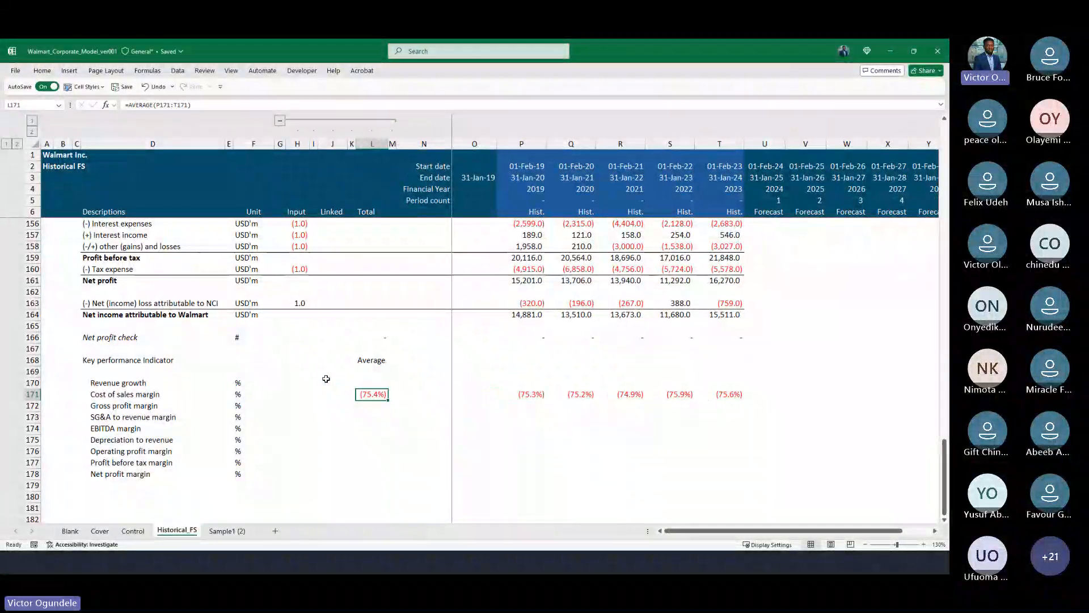
Examine the Cost of sales margin ratios for 2019 to 2023 alongside their average.
{"action": "scroll", "coordinate": [326, 378], "scroll_direction": "down", "scroll_amount": 1}
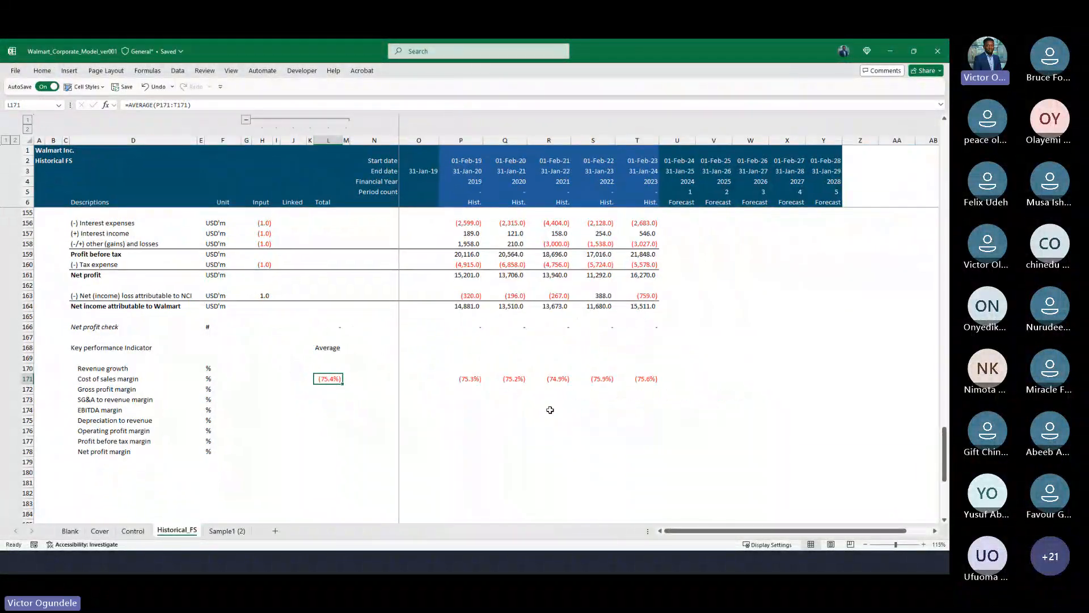
{"action": "left_click", "coordinate": [454, 379]}
{"action": "left_click_drag", "start_coordinate": [455, 380], "coordinate": [633, 380]}
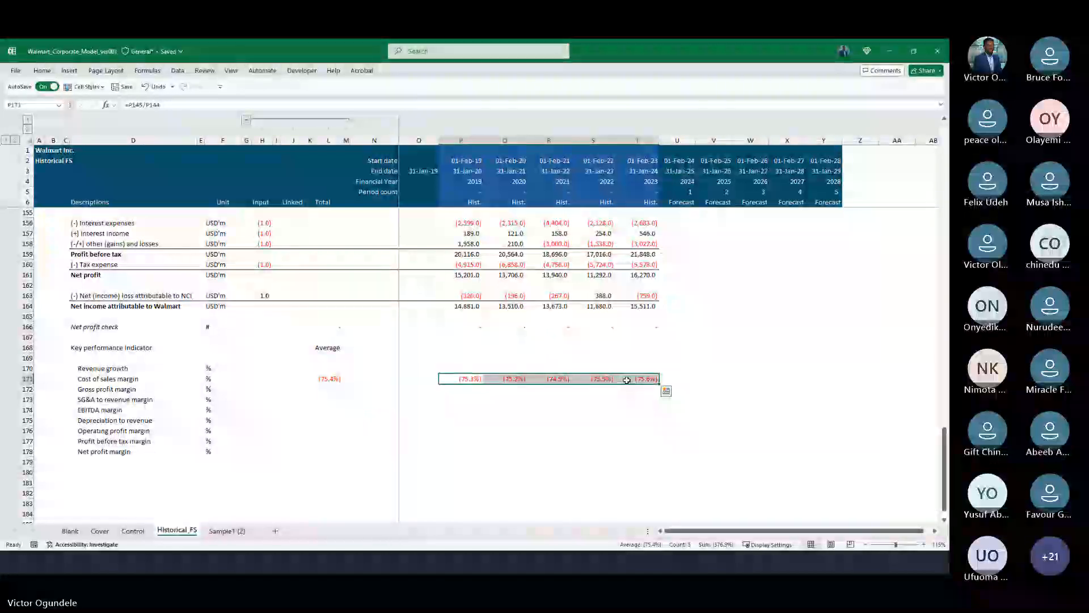
{"action": "scroll", "coordinate": [627, 379], "scroll_direction": "up", "scroll_amount": 2}
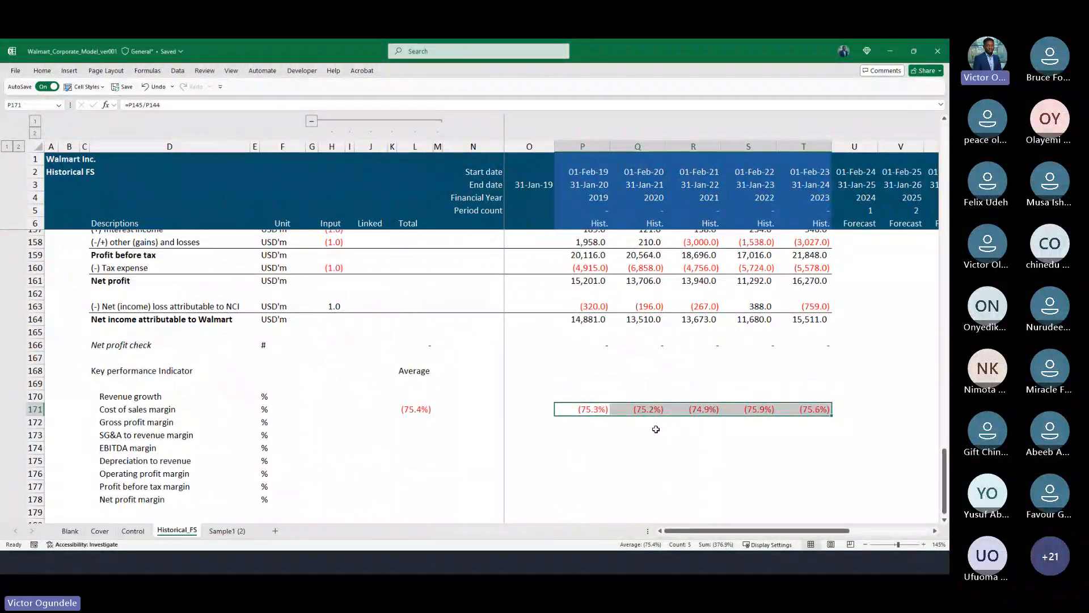
{"action": "left_click", "coordinate": [410, 371]}
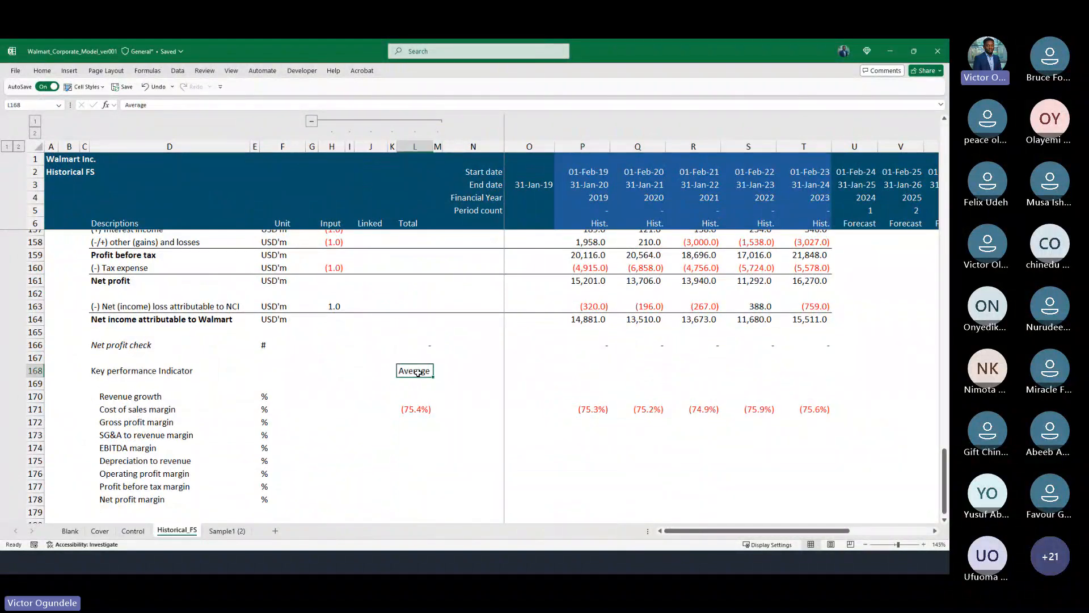
{"action": "key", "text": "Return"}
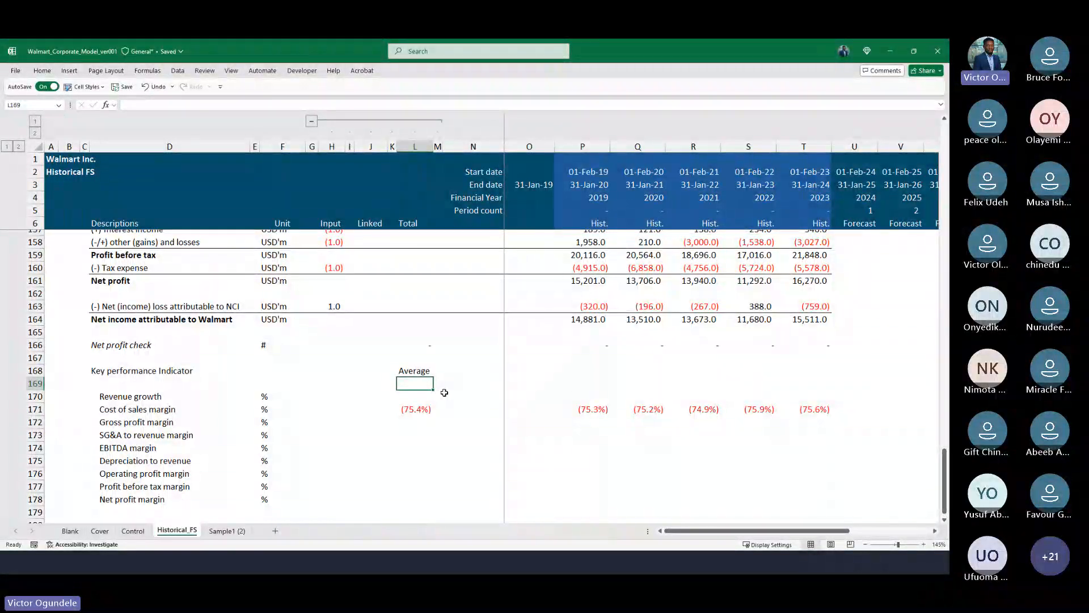
{"action": "left_click", "coordinate": [591, 406]}
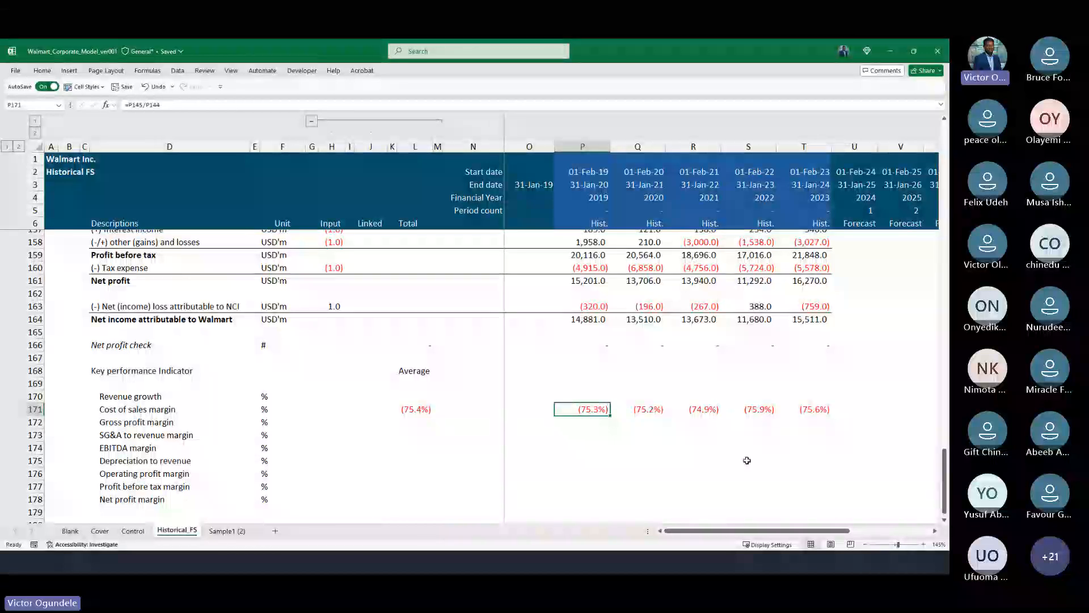
{"action": "key", "text": "Right"}
{"action": "key", "text": "Right"}
{"action": "key", "text": "Right"}
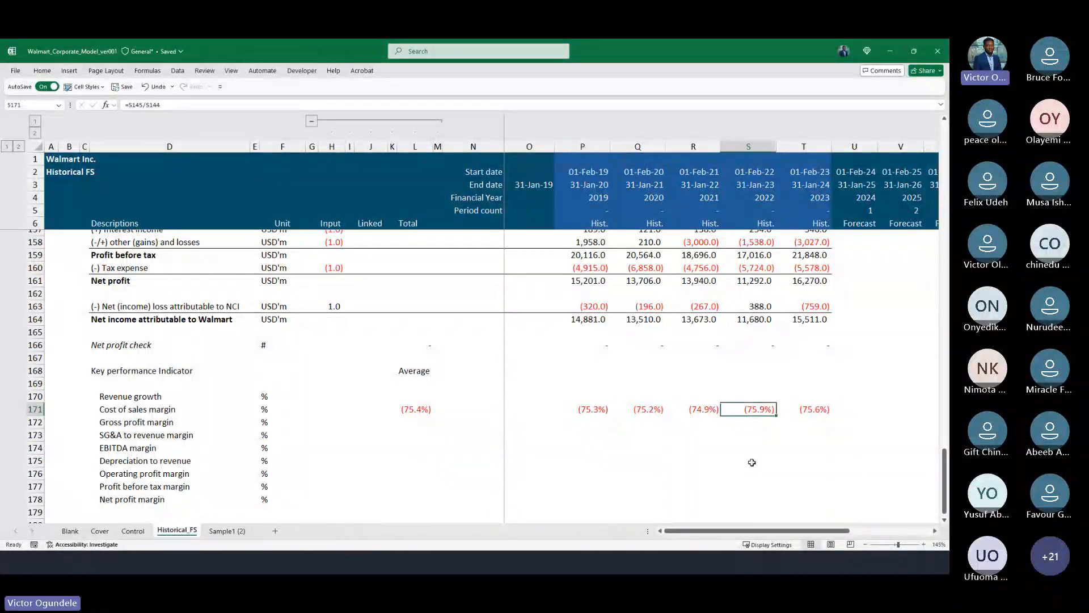
{"action": "key", "text": "Left"}
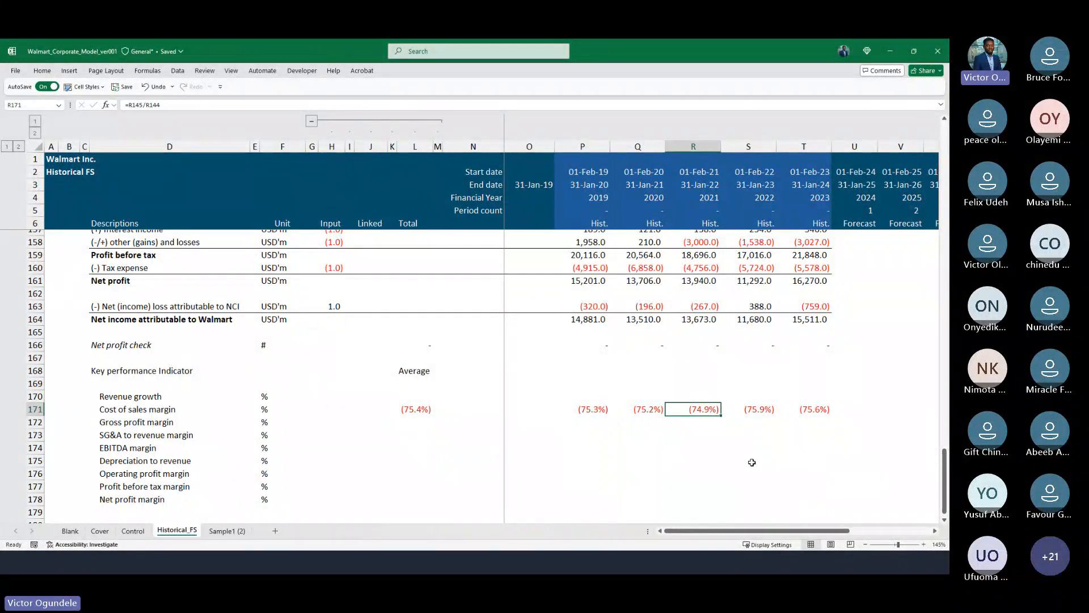
{"action": "key", "text": "Right"}
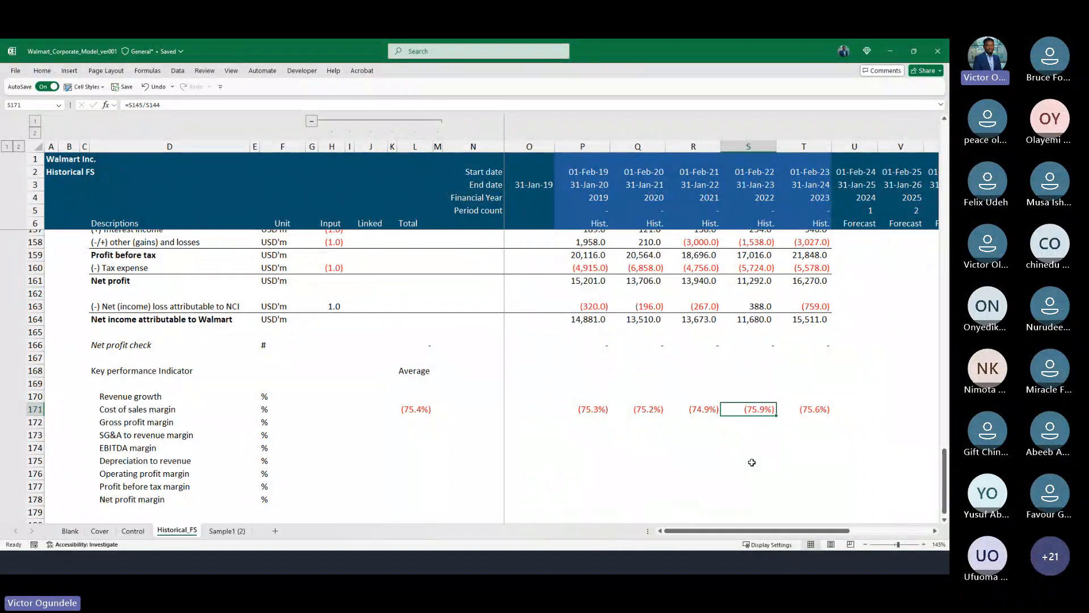
{"action": "key", "text": "Left"}
{"action": "key", "text": "Left"}
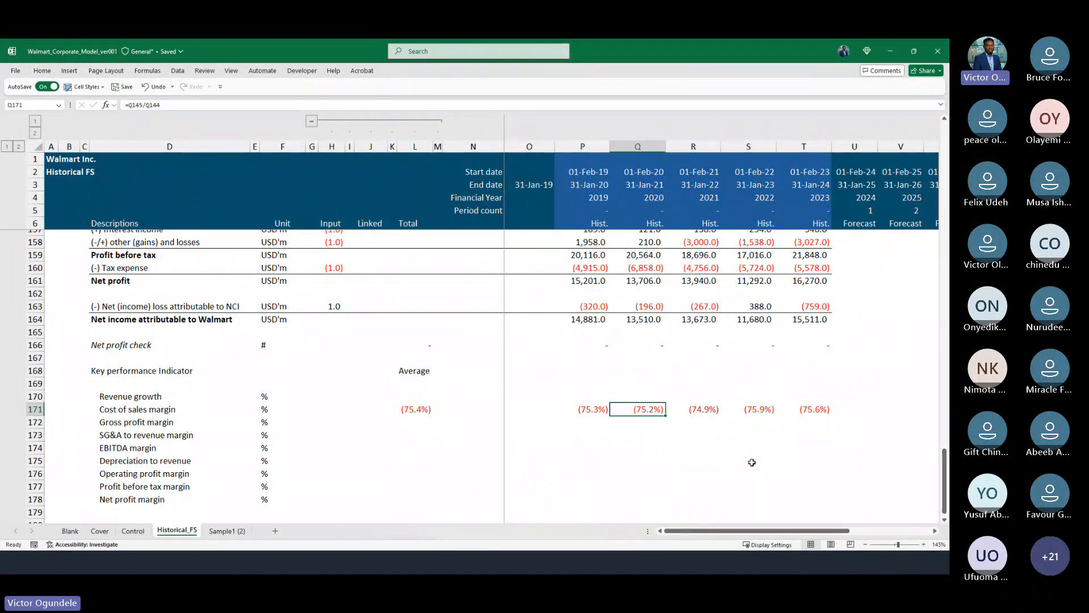
Calculate the gross profit margin across P172:T172 by dividing gross profit by revenue, with =P146/P144 in the first cell.
{"action": "key", "text": "Down"}
{"action": "key", "text": "Left"}
{"action": "key", "text": "shift+Right"}
{"action": "key", "text": "shift+Right"}
{"action": "key", "text": "shift+Right"}
{"action": "key", "text": "shift+Right"}
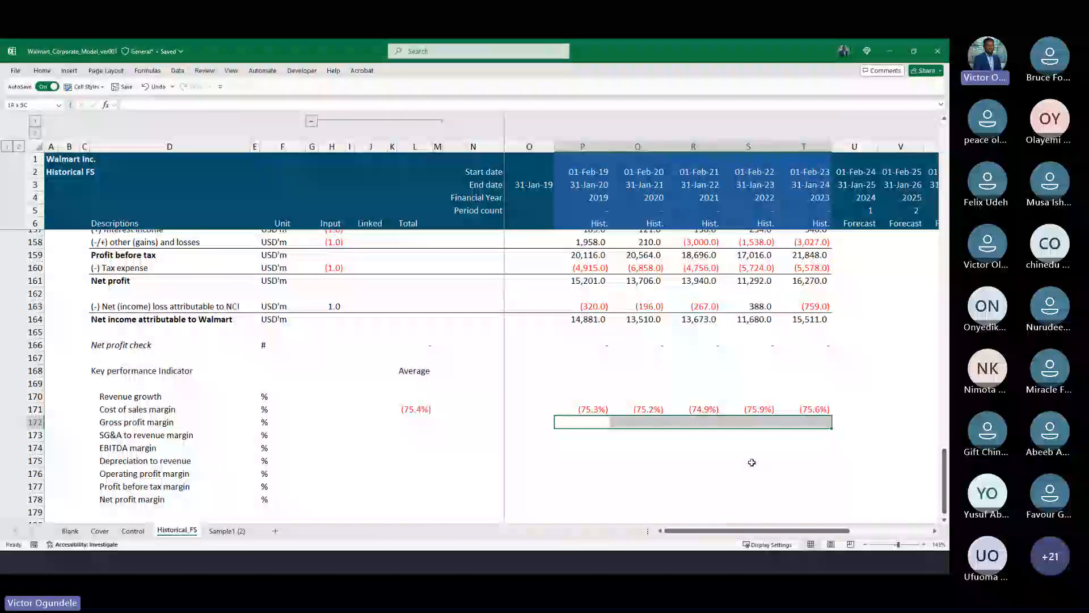
{"action": "key", "text": "ctrl+d"}
{"action": "key", "text": "ctrl+z"}
{"action": "type", "text": "="}
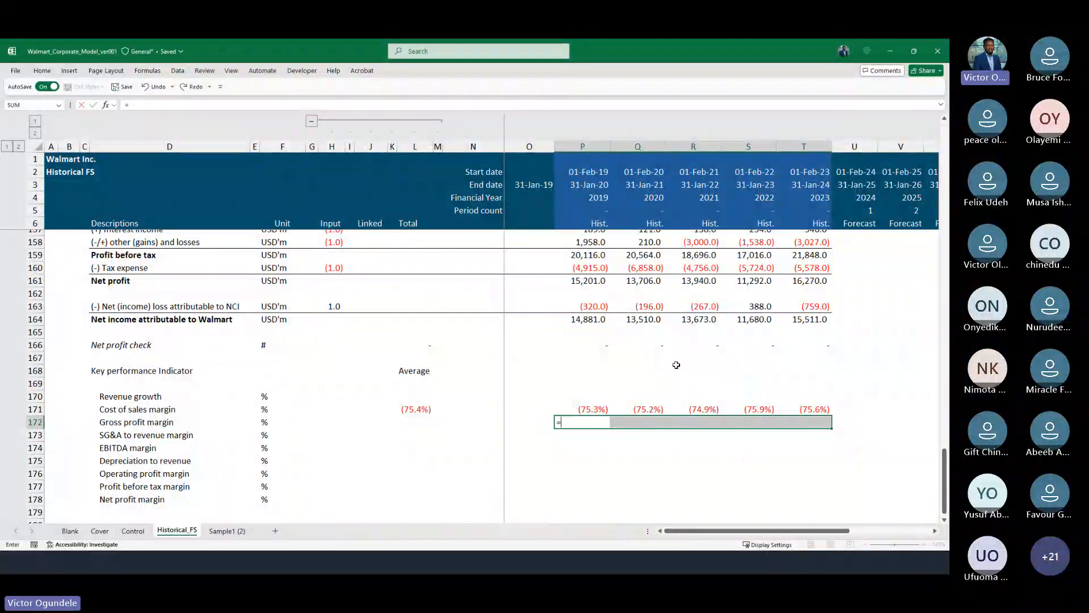
{"action": "scroll", "coordinate": [676, 365], "scroll_direction": "up", "scroll_amount": 8}
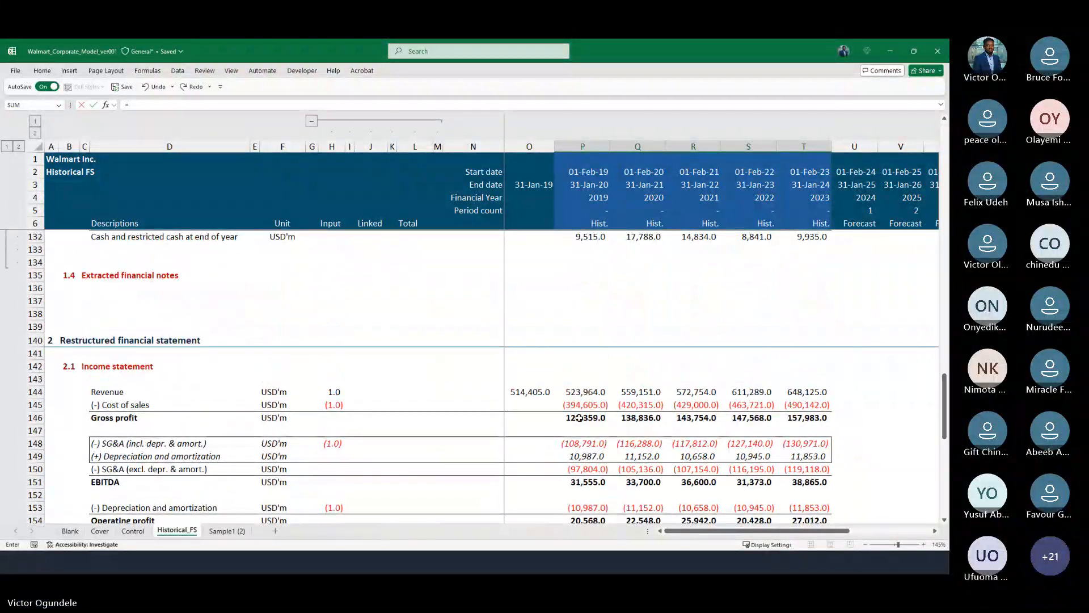
{"action": "left_click", "coordinate": [579, 417]}
{"action": "type", "text": "/"}
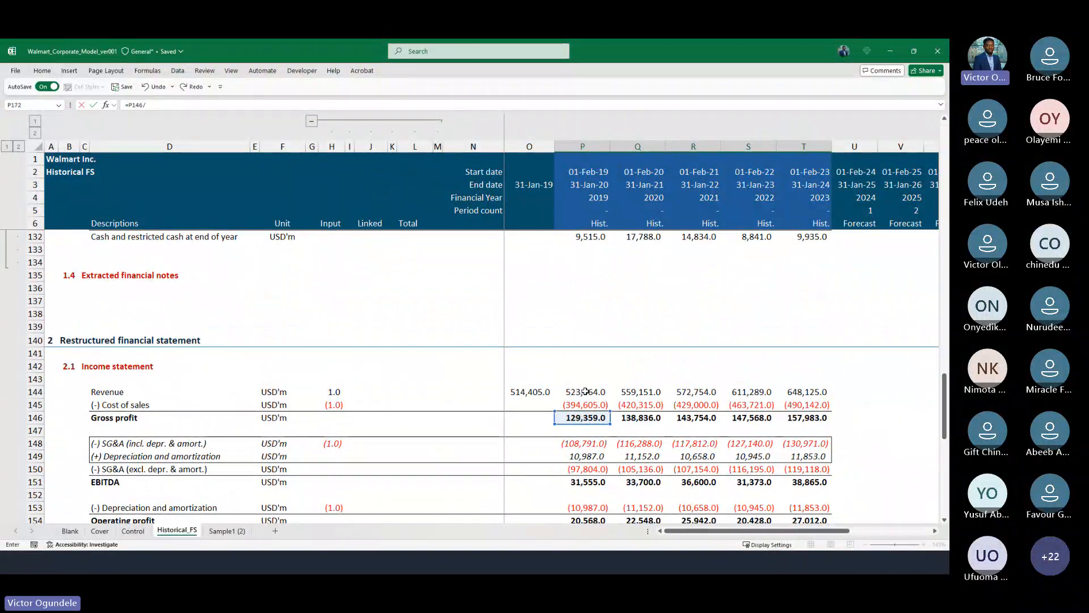
{"action": "left_click", "coordinate": [586, 391]}
{"action": "key", "text": "Return"}
{"action": "key", "text": "Return"}
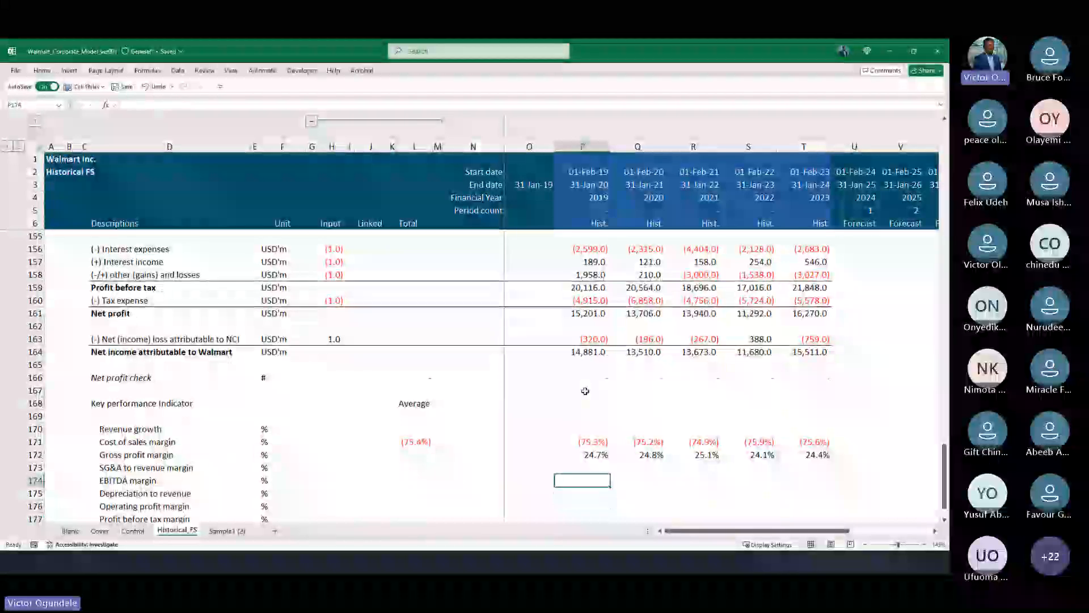
Copy the average formula from L171 down to L172 for the Gross profit margin row.
{"action": "key", "text": "Up"}
{"action": "key", "text": "Up"}
{"action": "scroll", "coordinate": [554, 496], "scroll_direction": "down", "scroll_amount": 1}
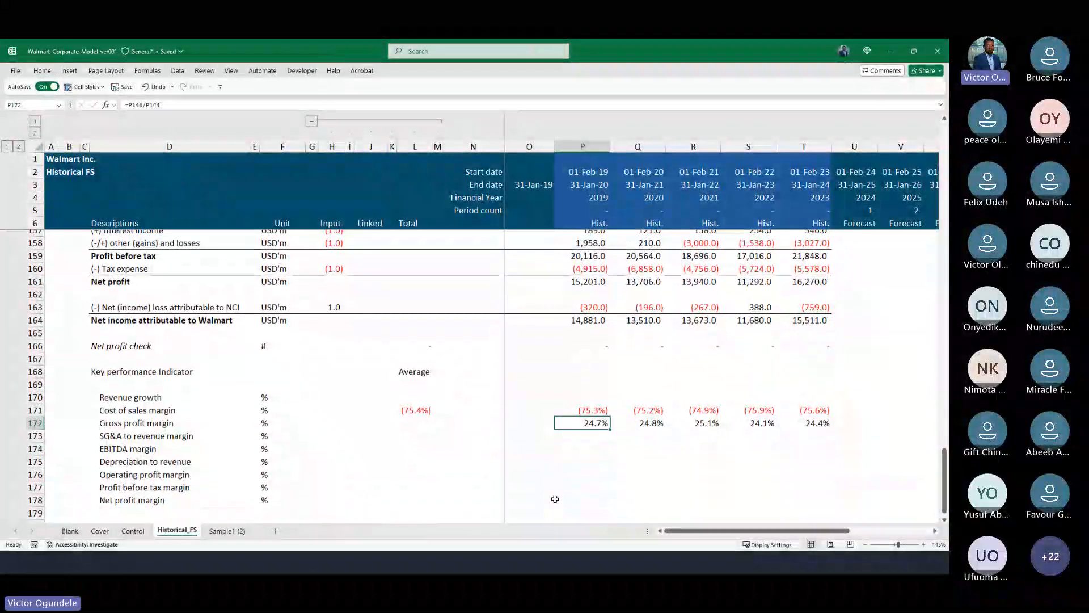
{"action": "key", "text": "Left"}
{"action": "key", "text": "Left"}
{"action": "key", "text": "Left"}
{"action": "key", "text": "Left"}
{"action": "key", "text": "ctrl+d"}
{"action": "key", "text": "Right"}
{"action": "key", "text": "Right"}
{"action": "key", "text": "Right"}
{"action": "key", "text": "Right"}
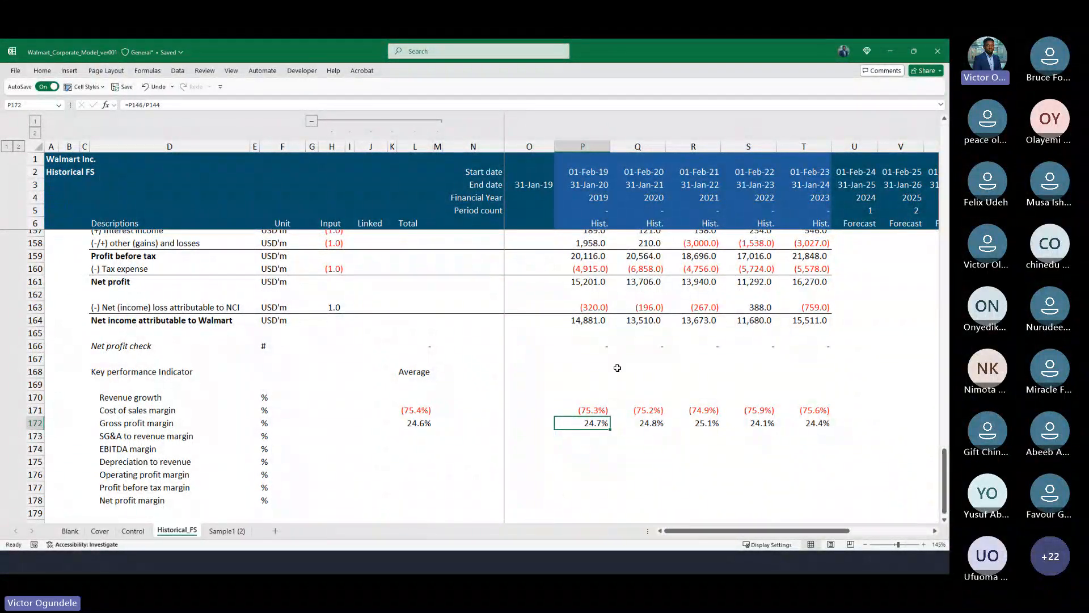
Review the Cost of sales margin row in row 171 against the Gross profit margin row.
{"action": "scroll", "coordinate": [617, 367], "scroll_direction": "down", "scroll_amount": 2}
{"action": "scroll", "coordinate": [613, 364], "scroll_direction": "right", "scroll_amount": 1}
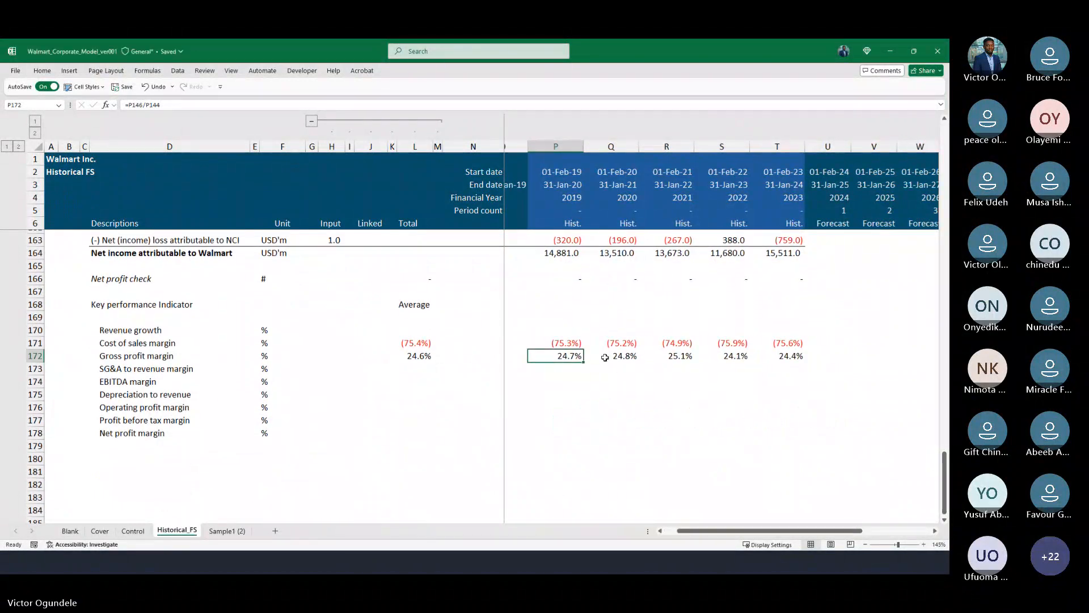
{"action": "scroll", "coordinate": [605, 358], "scroll_direction": "up", "scroll_amount": 1}
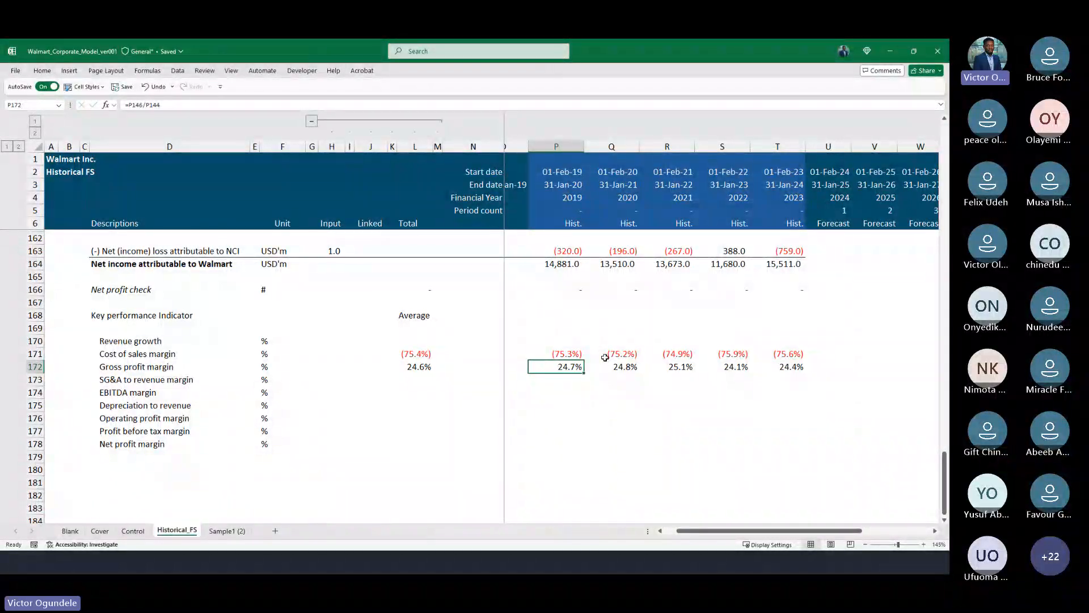
{"action": "key", "text": "Up"}
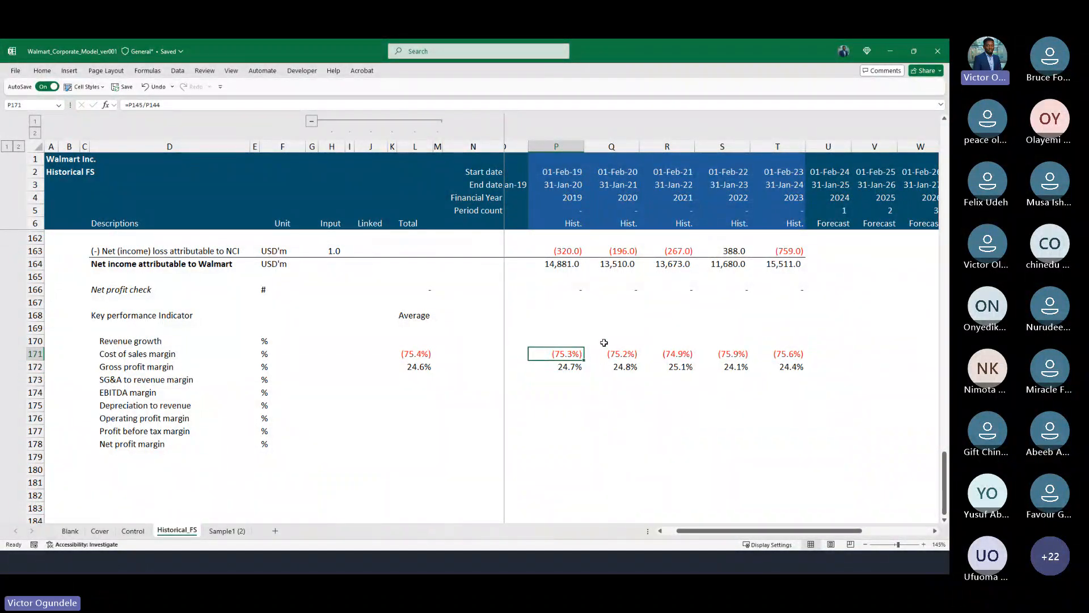
{"action": "key", "text": "shift+space"}
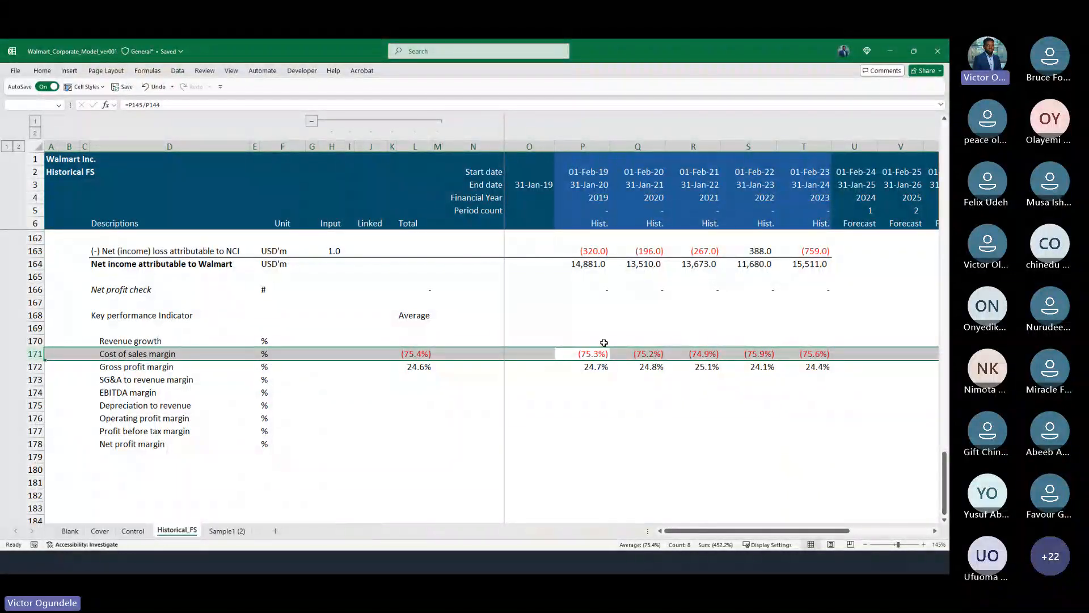
{"action": "key", "text": "Right"}
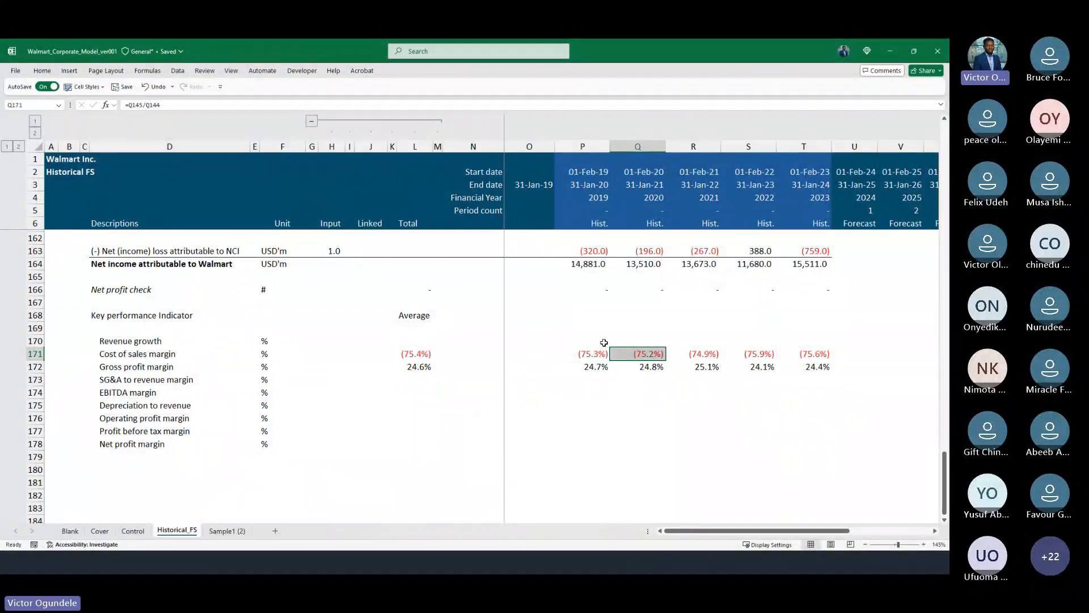
{"action": "key", "text": "Left"}
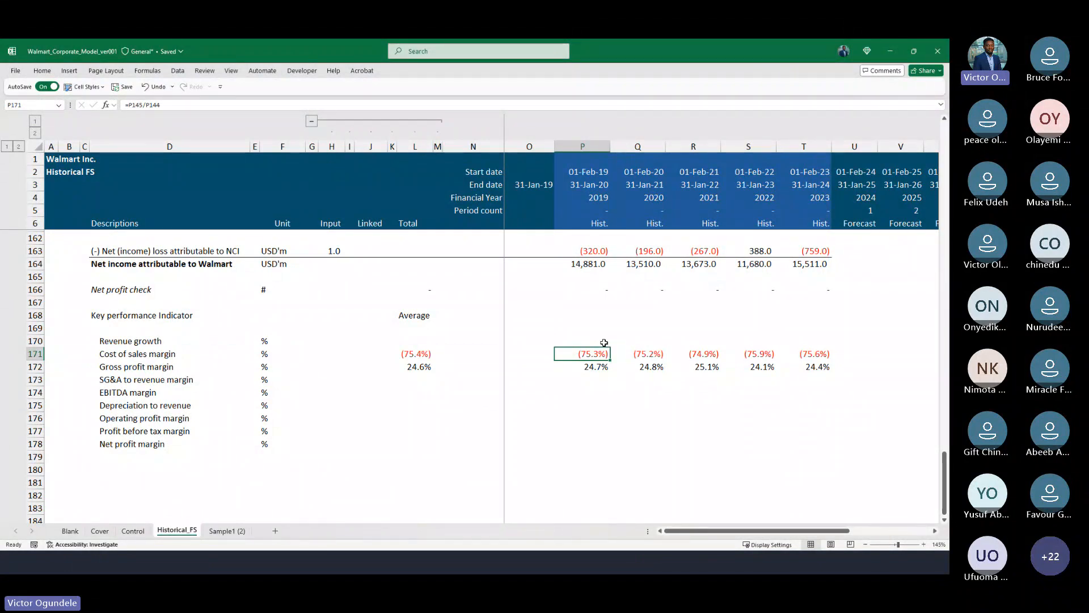
{"action": "scroll", "coordinate": [584, 371], "scroll_direction": "up", "scroll_amount": 1}
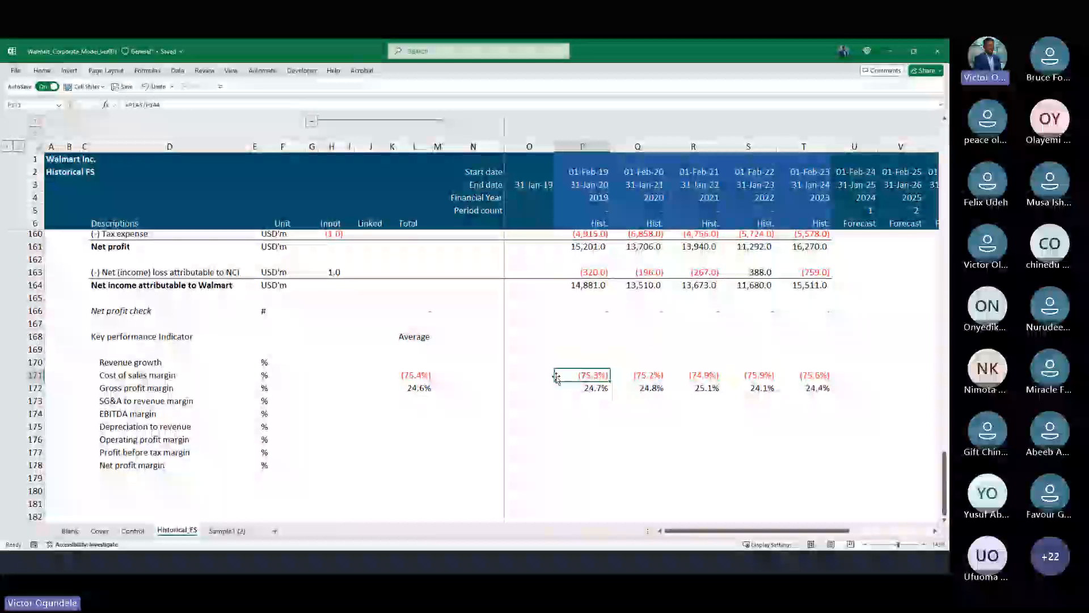
Examine the yearly gross profit margins in P172:T172 and the average formula in L172.
{"action": "key", "text": "Down"}
{"action": "key", "text": "ctrl+shift+Right"}
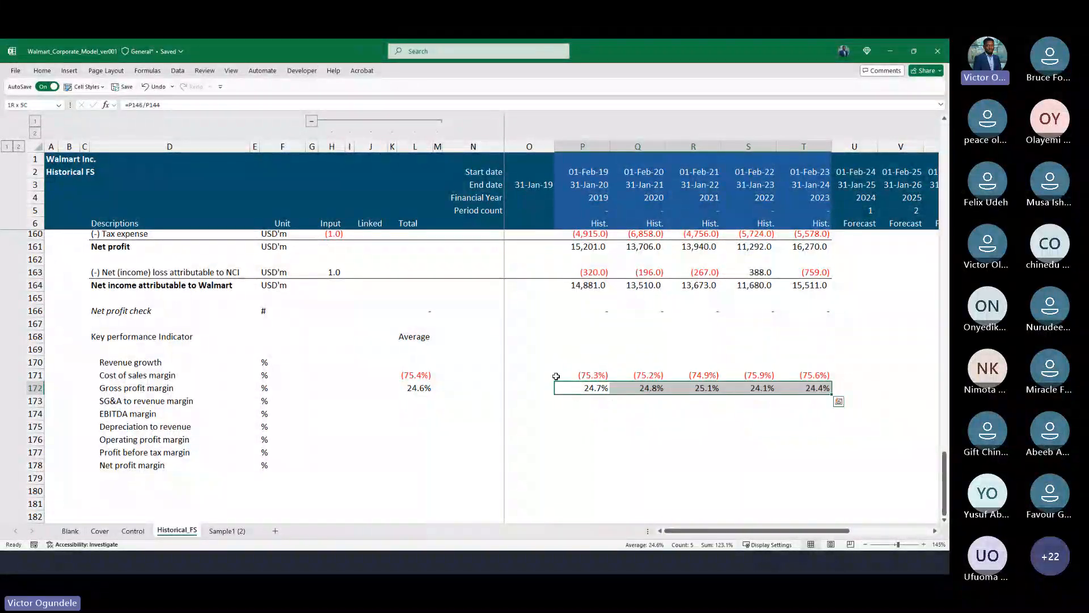
{"action": "key", "text": "ctrl+shift+Left"}
{"action": "key", "text": "Right"}
{"action": "key", "text": "Right"}
{"action": "key", "text": "Right"}
{"action": "key", "text": "Right"}
{"action": "key", "text": "Left"}
{"action": "key", "text": "Left"}
{"action": "key", "text": "Left"}
{"action": "key", "text": "Left"}
{"action": "key", "text": "Left"}
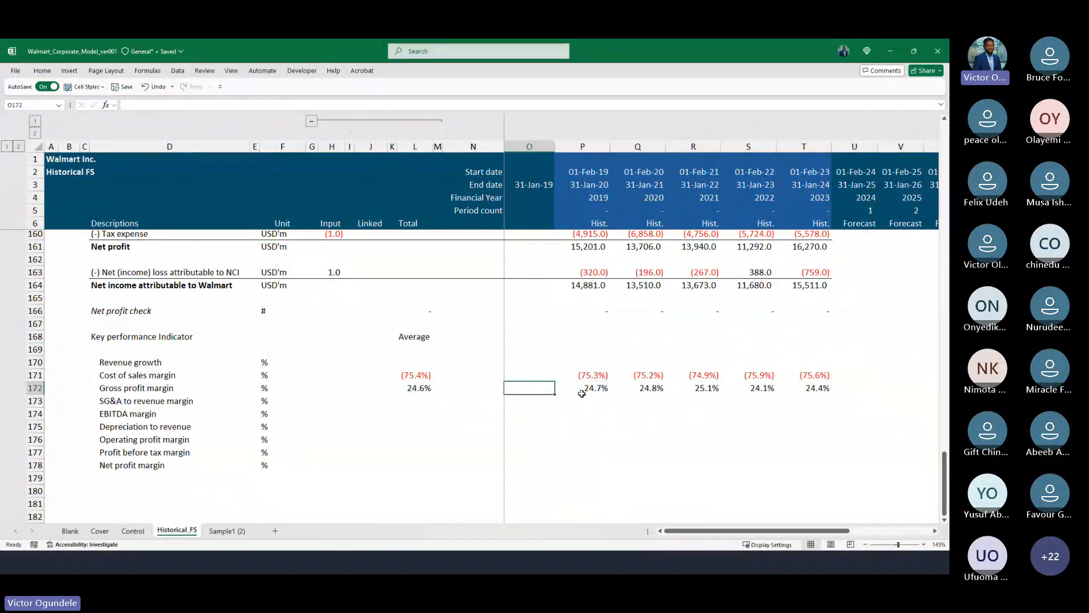
{"action": "left_click", "coordinate": [582, 393]}
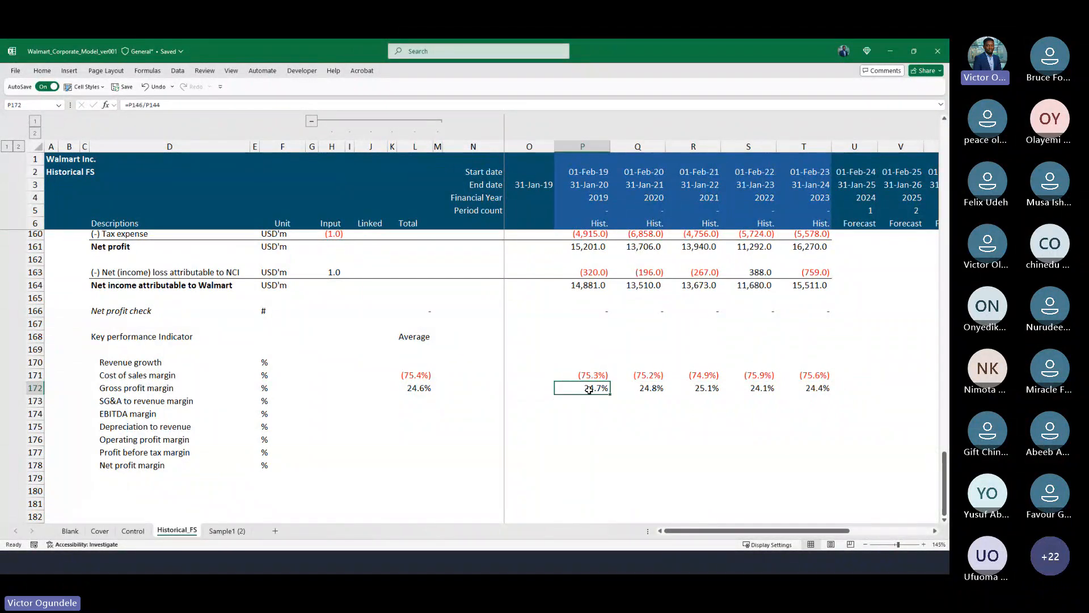
{"action": "left_click", "coordinate": [412, 388]}
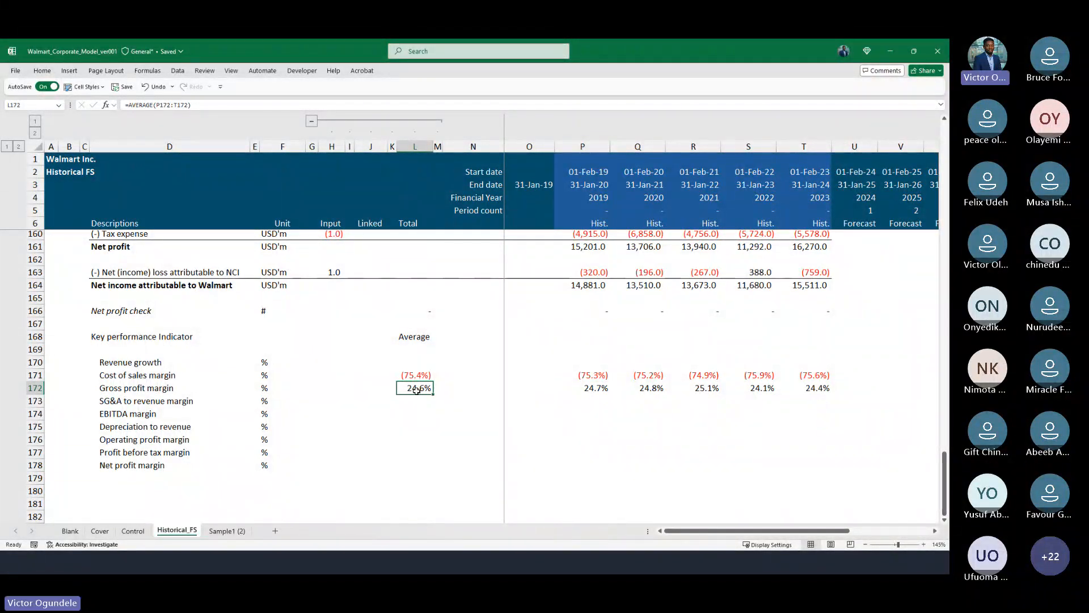
{"action": "scroll", "coordinate": [417, 390], "scroll_direction": "up", "scroll_amount": 1}
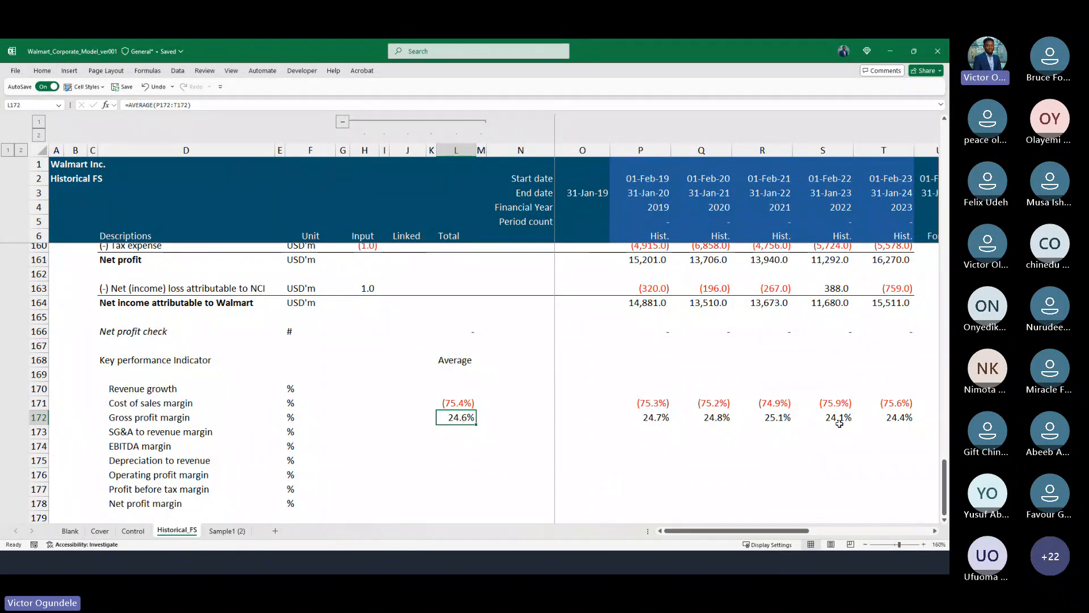
{"action": "scroll", "coordinate": [717, 418], "scroll_direction": "right", "scroll_amount": 1}
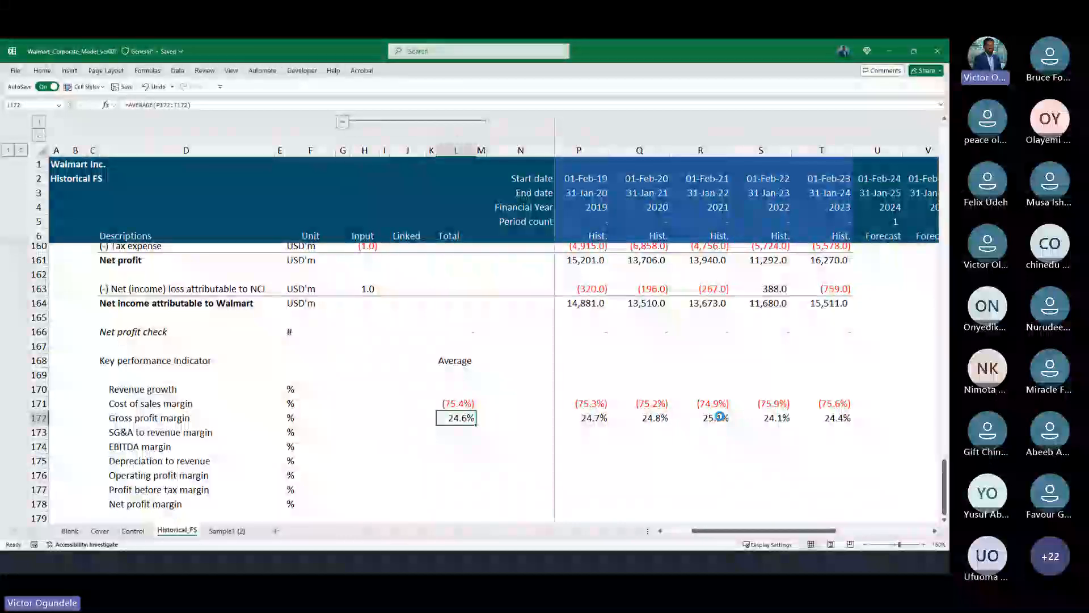
{"action": "scroll", "coordinate": [720, 417], "scroll_direction": "down", "scroll_amount": 1}
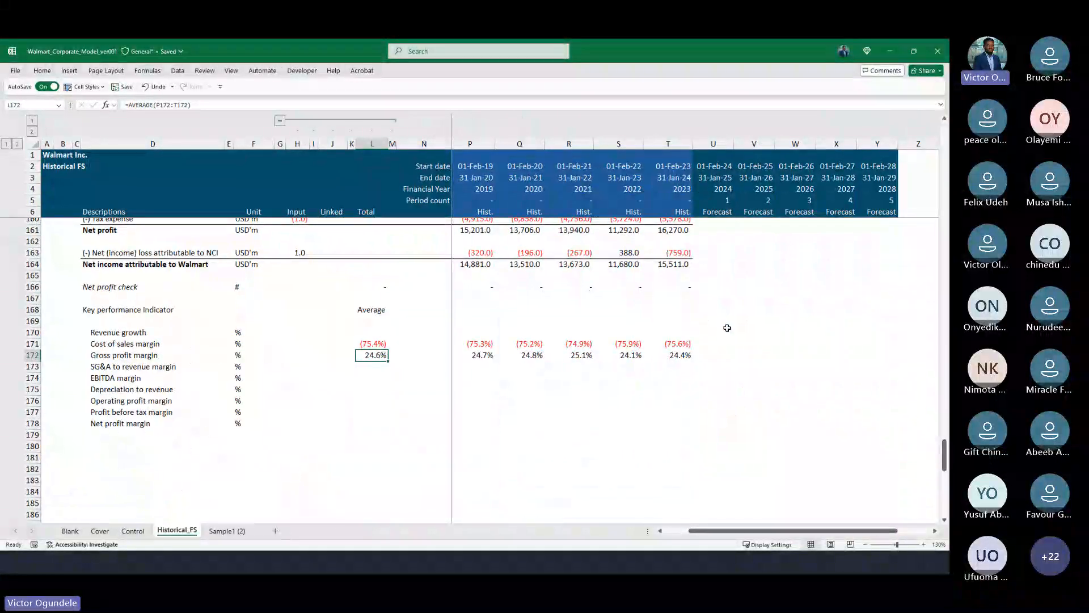
{"action": "scroll", "coordinate": [726, 326], "scroll_direction": "down", "scroll_amount": 1}
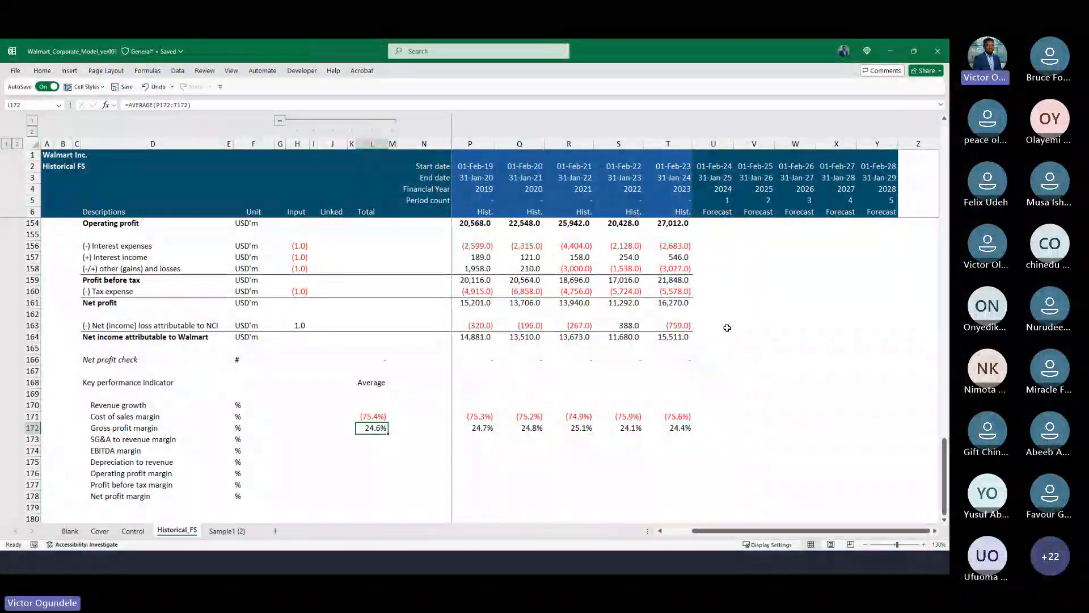
{"action": "scroll", "coordinate": [464, 382], "scroll_direction": "down", "scroll_amount": 1}
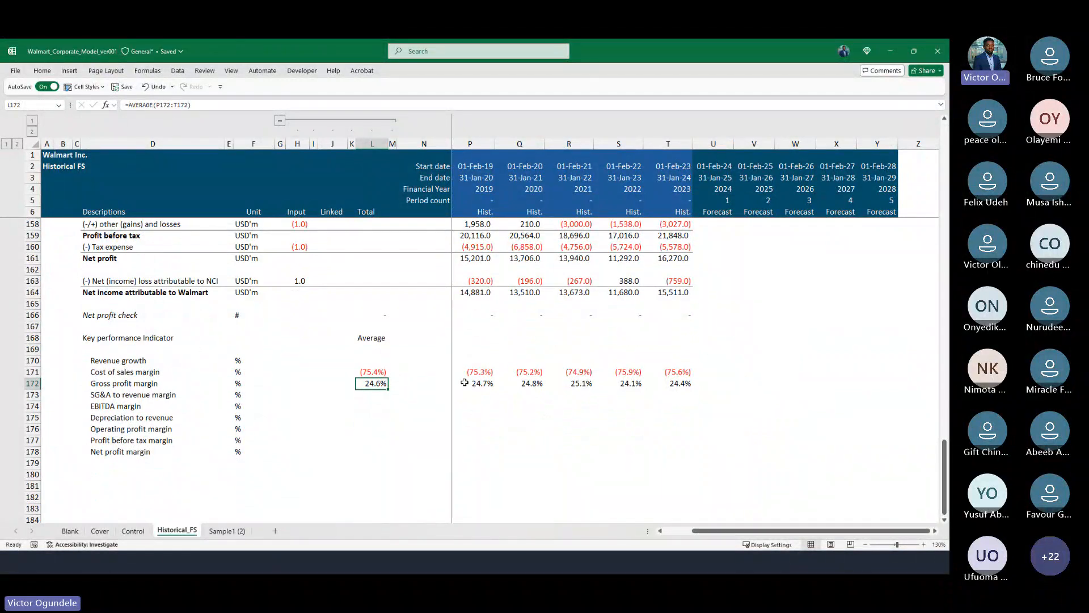
{"action": "scroll", "coordinate": [464, 382], "scroll_direction": "down", "scroll_amount": 1}
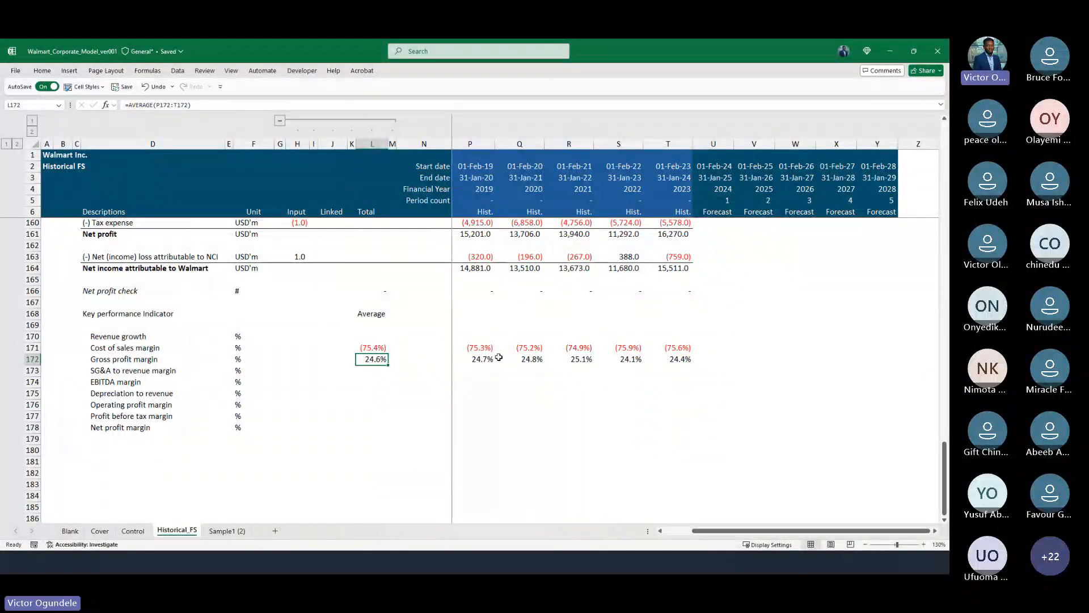
Select P173, the 2019 cell of the SG&A to revenue margin row.
{"action": "left_click", "coordinate": [473, 372]}
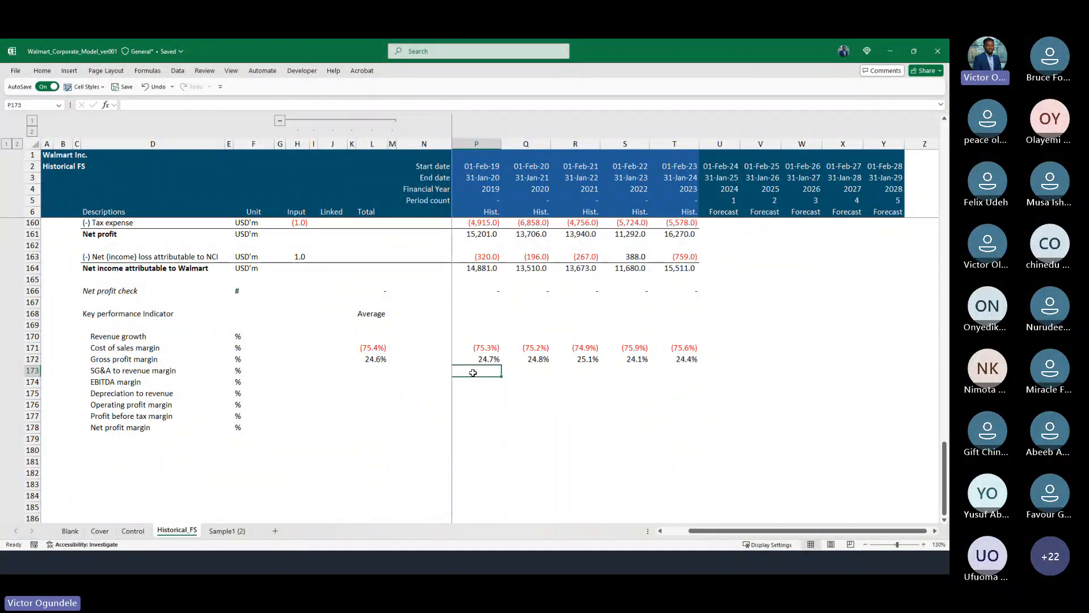
{"action": "scroll", "coordinate": [474, 372], "scroll_direction": "left", "scroll_amount": 1}
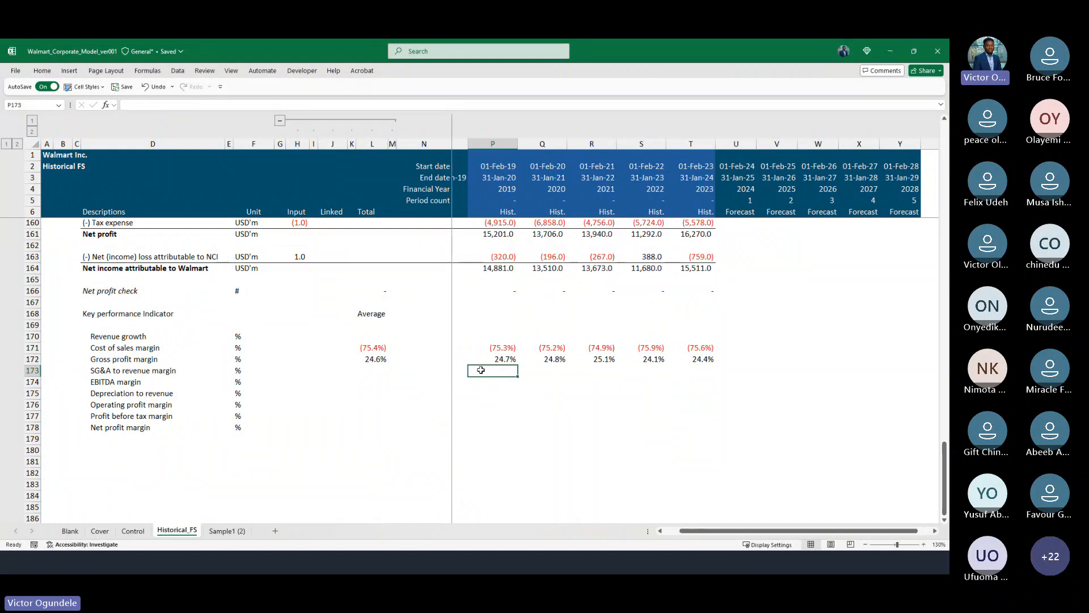